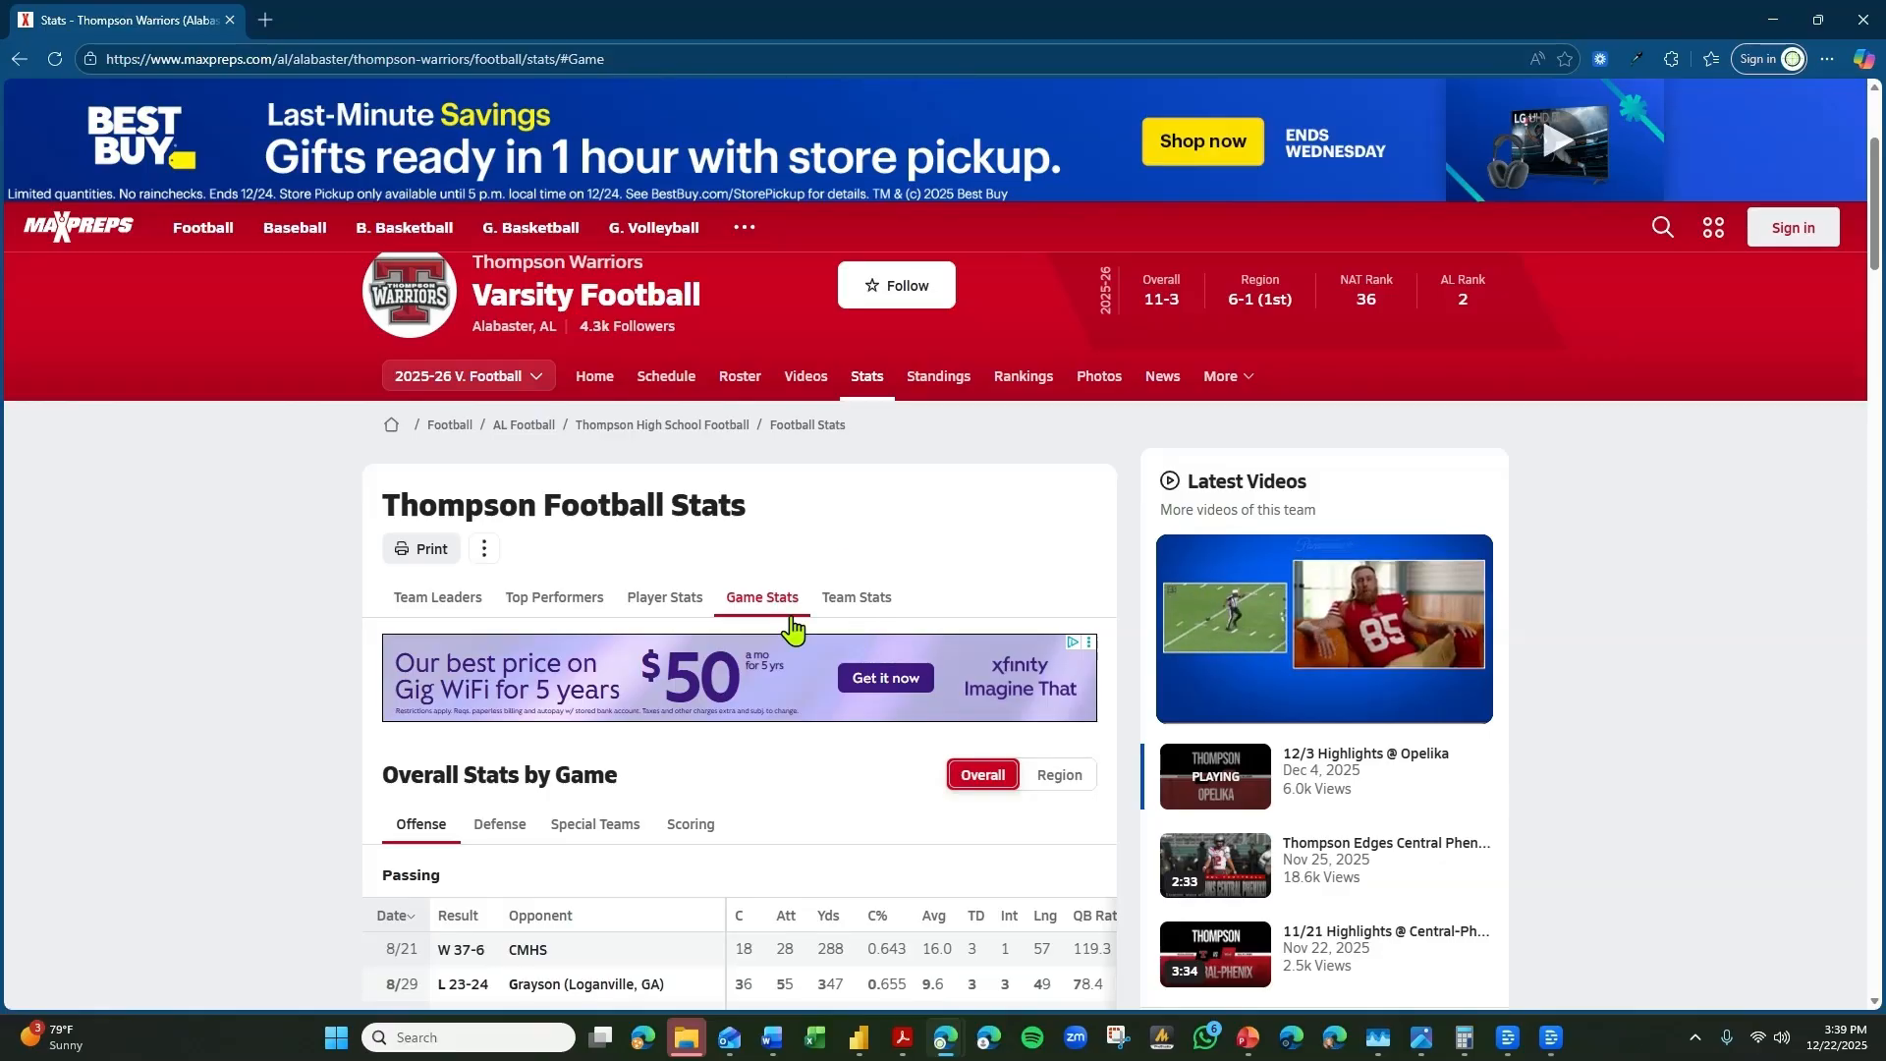
# Look through the Thompson game-by-game offense tables for passing, rushing and receiving.
pyautogui.scroll(-2, 786, 629)
pyautogui.scroll(-1, 707, 638)
pyautogui.scroll(-2, 629, 629)
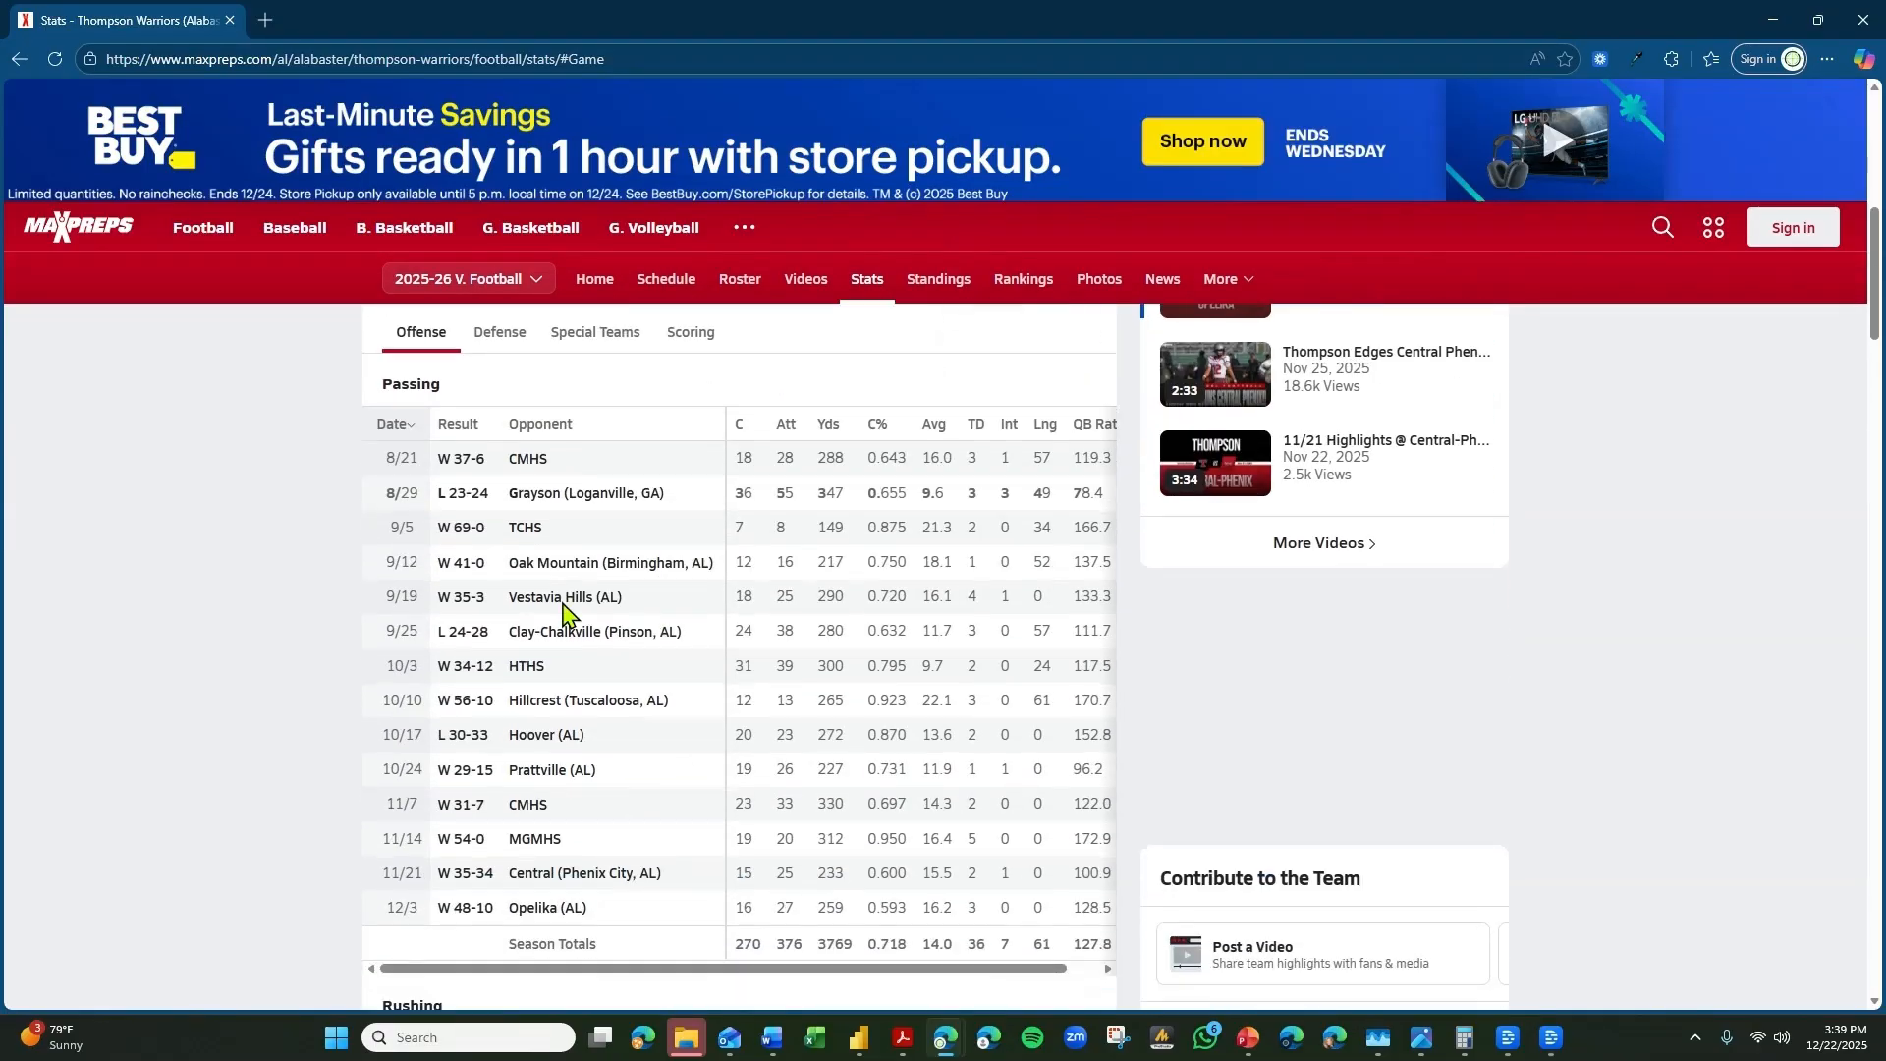
pyautogui.scroll(-3, 565, 638)
pyautogui.scroll(-5, 589, 747)
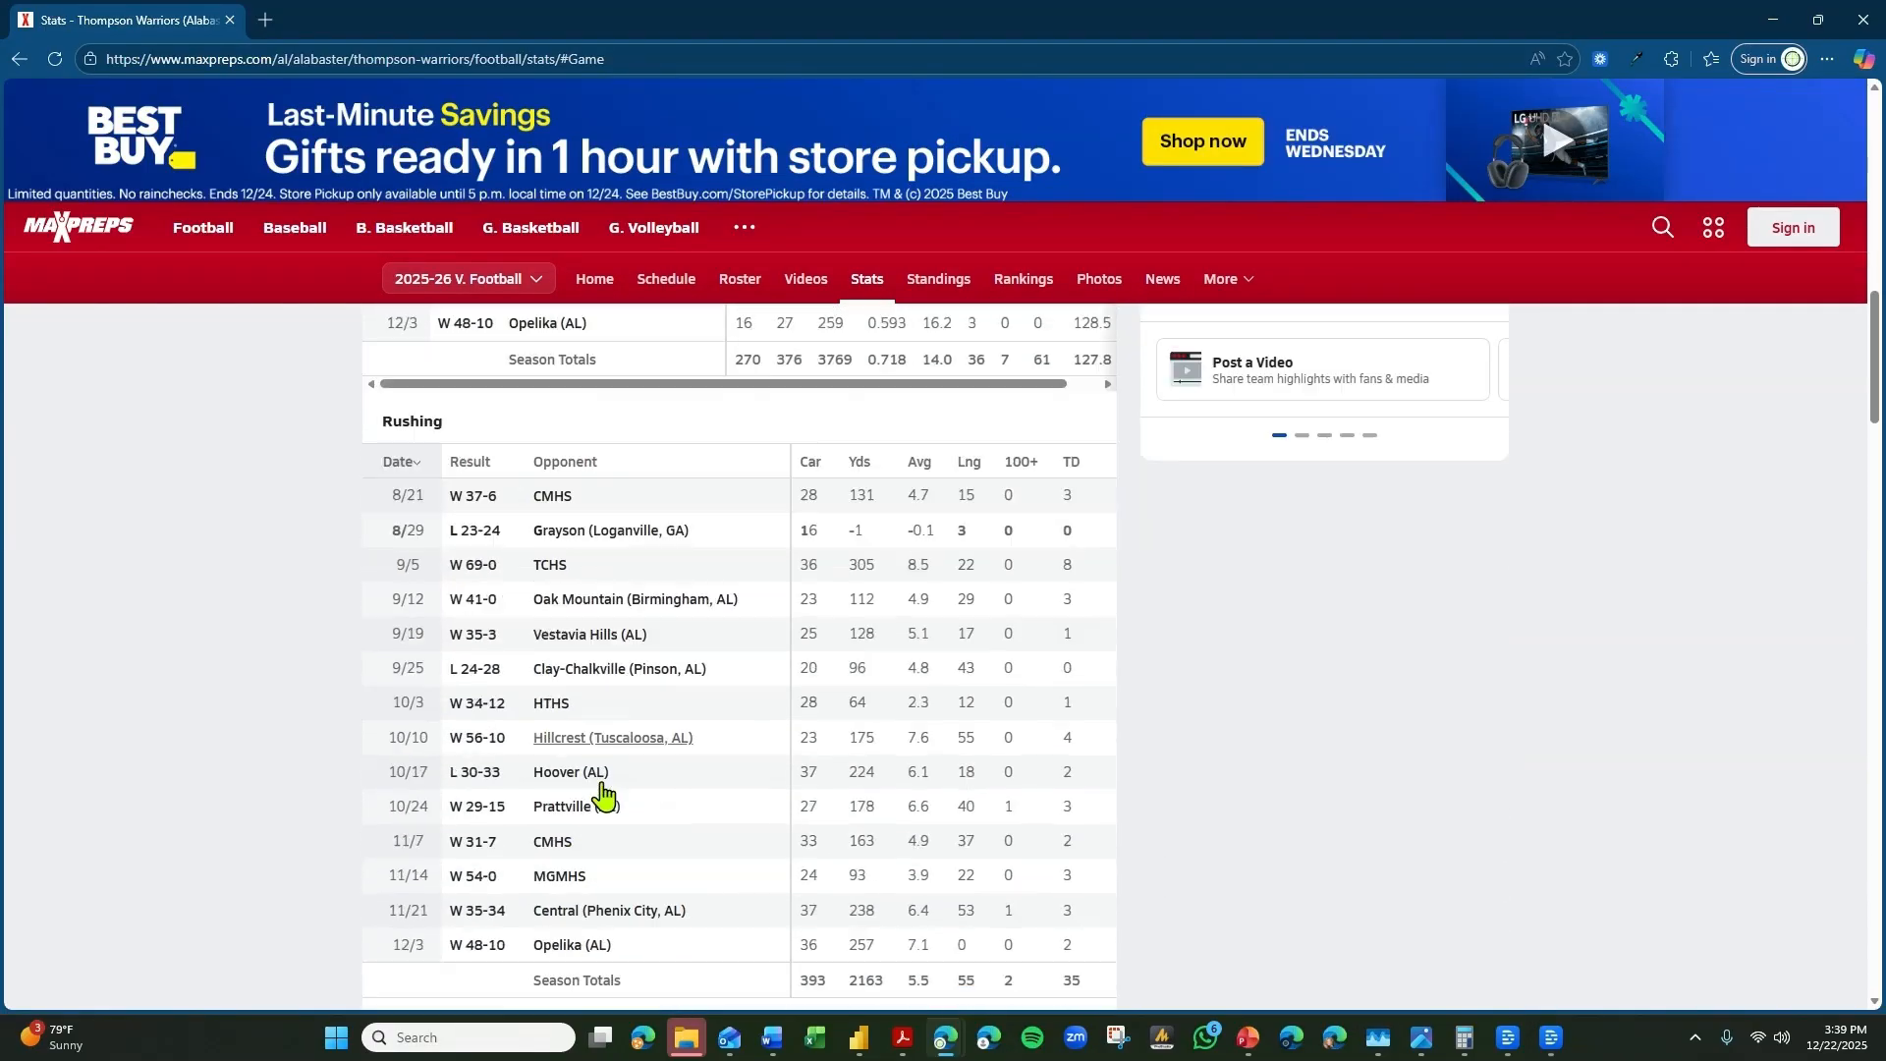
pyautogui.scroll(-2, 604, 943)
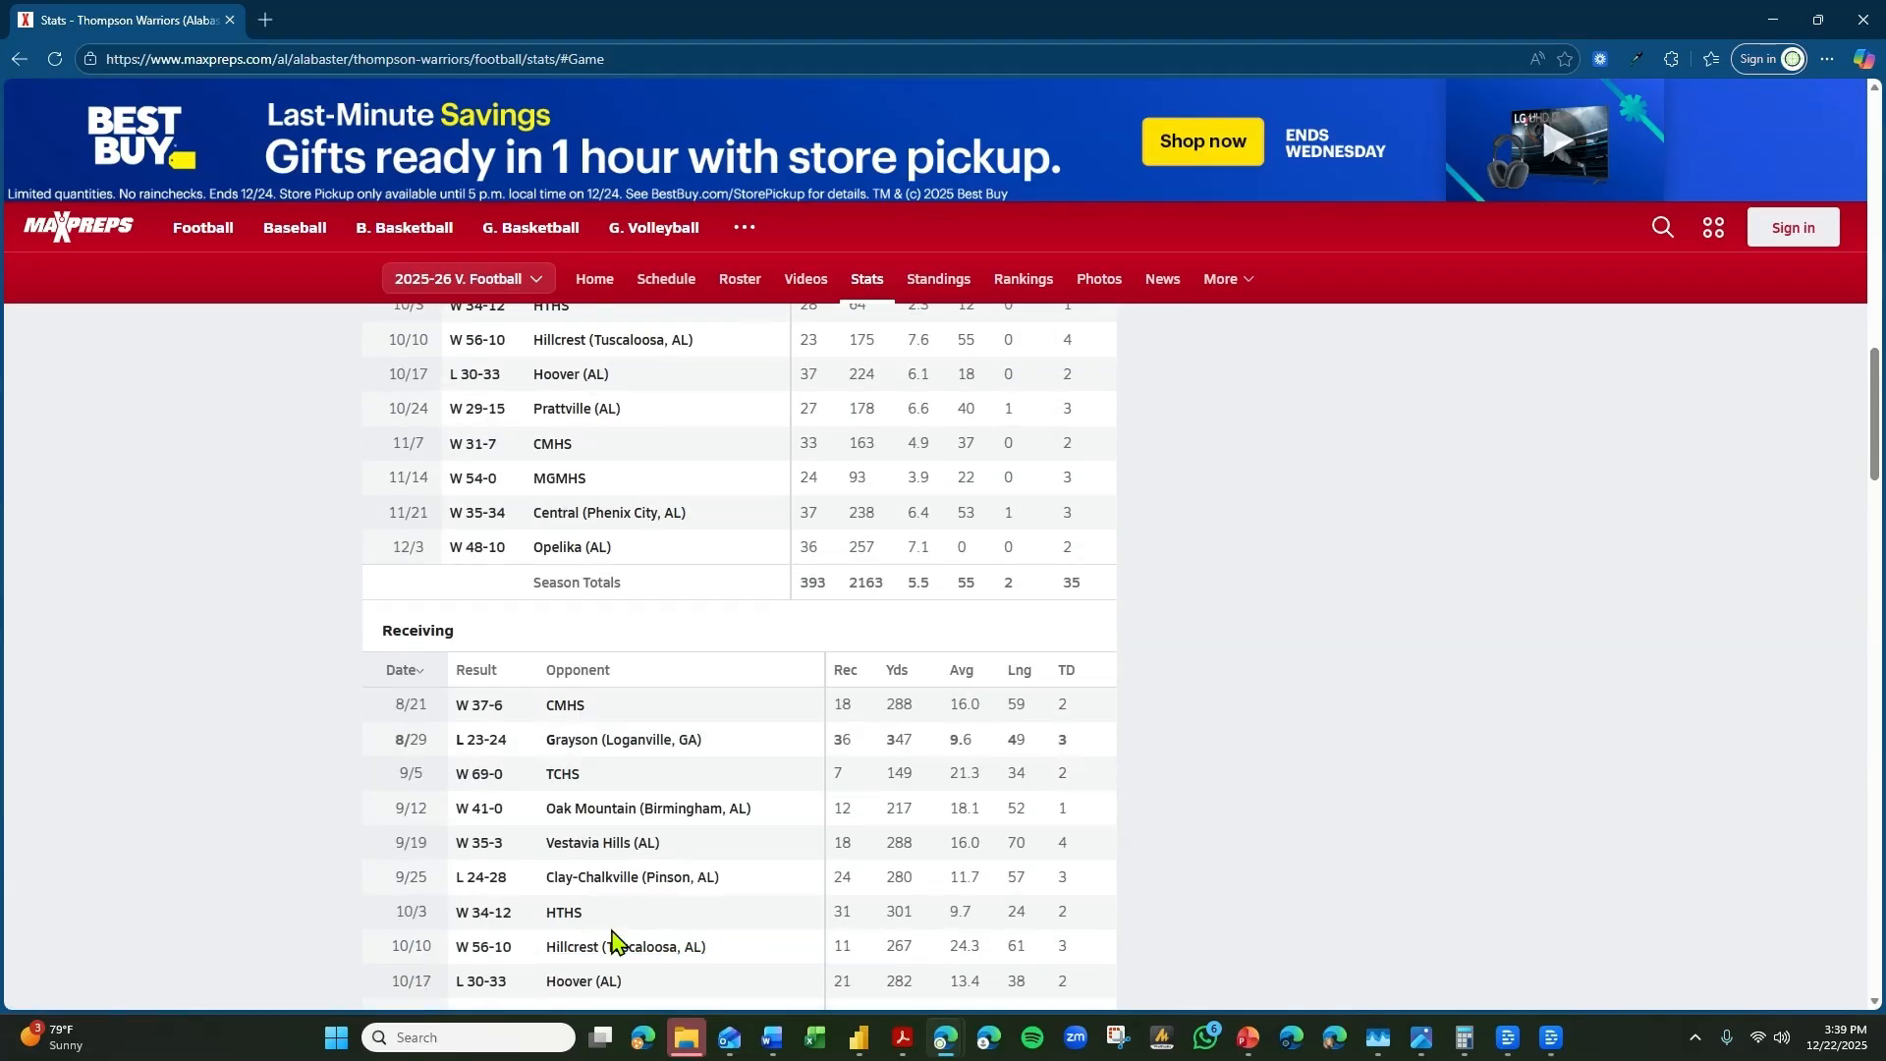
pyautogui.scroll(-2, 619, 953)
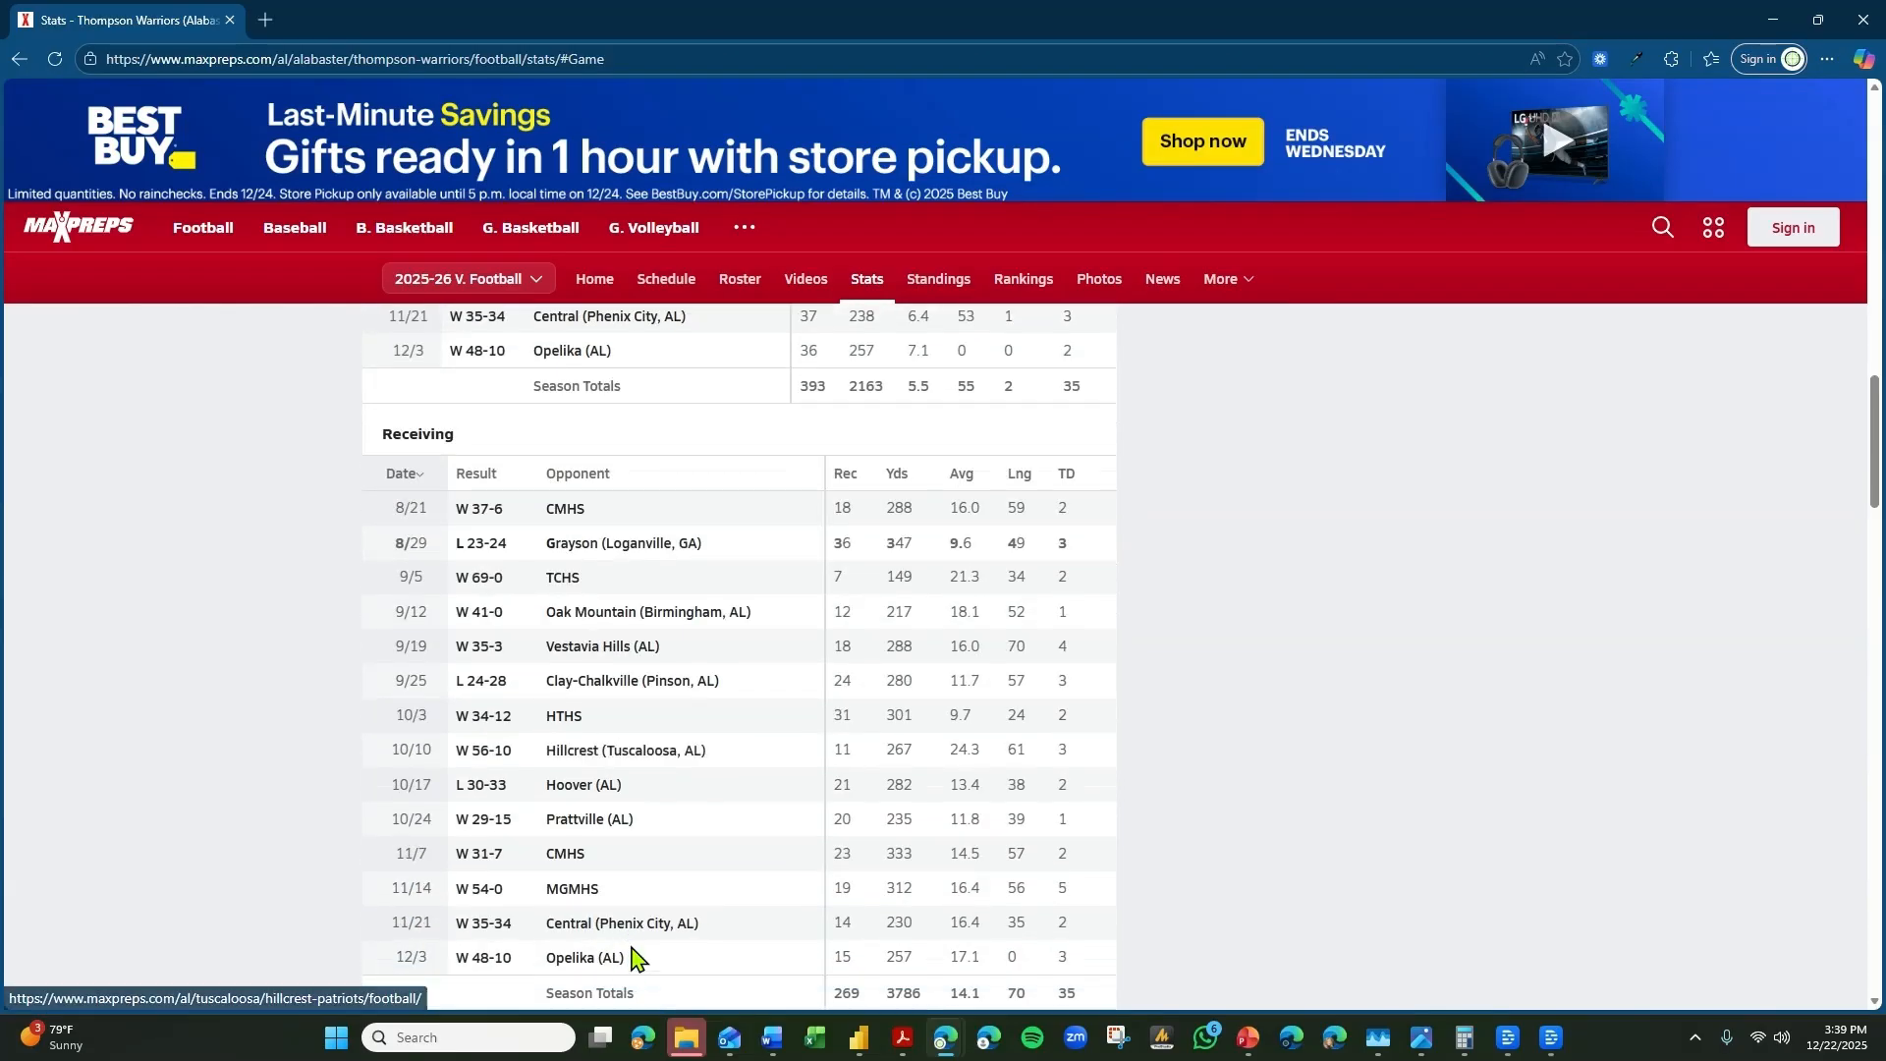
pyautogui.scroll(5, 631, 948)
pyautogui.scroll(7, 645, 851)
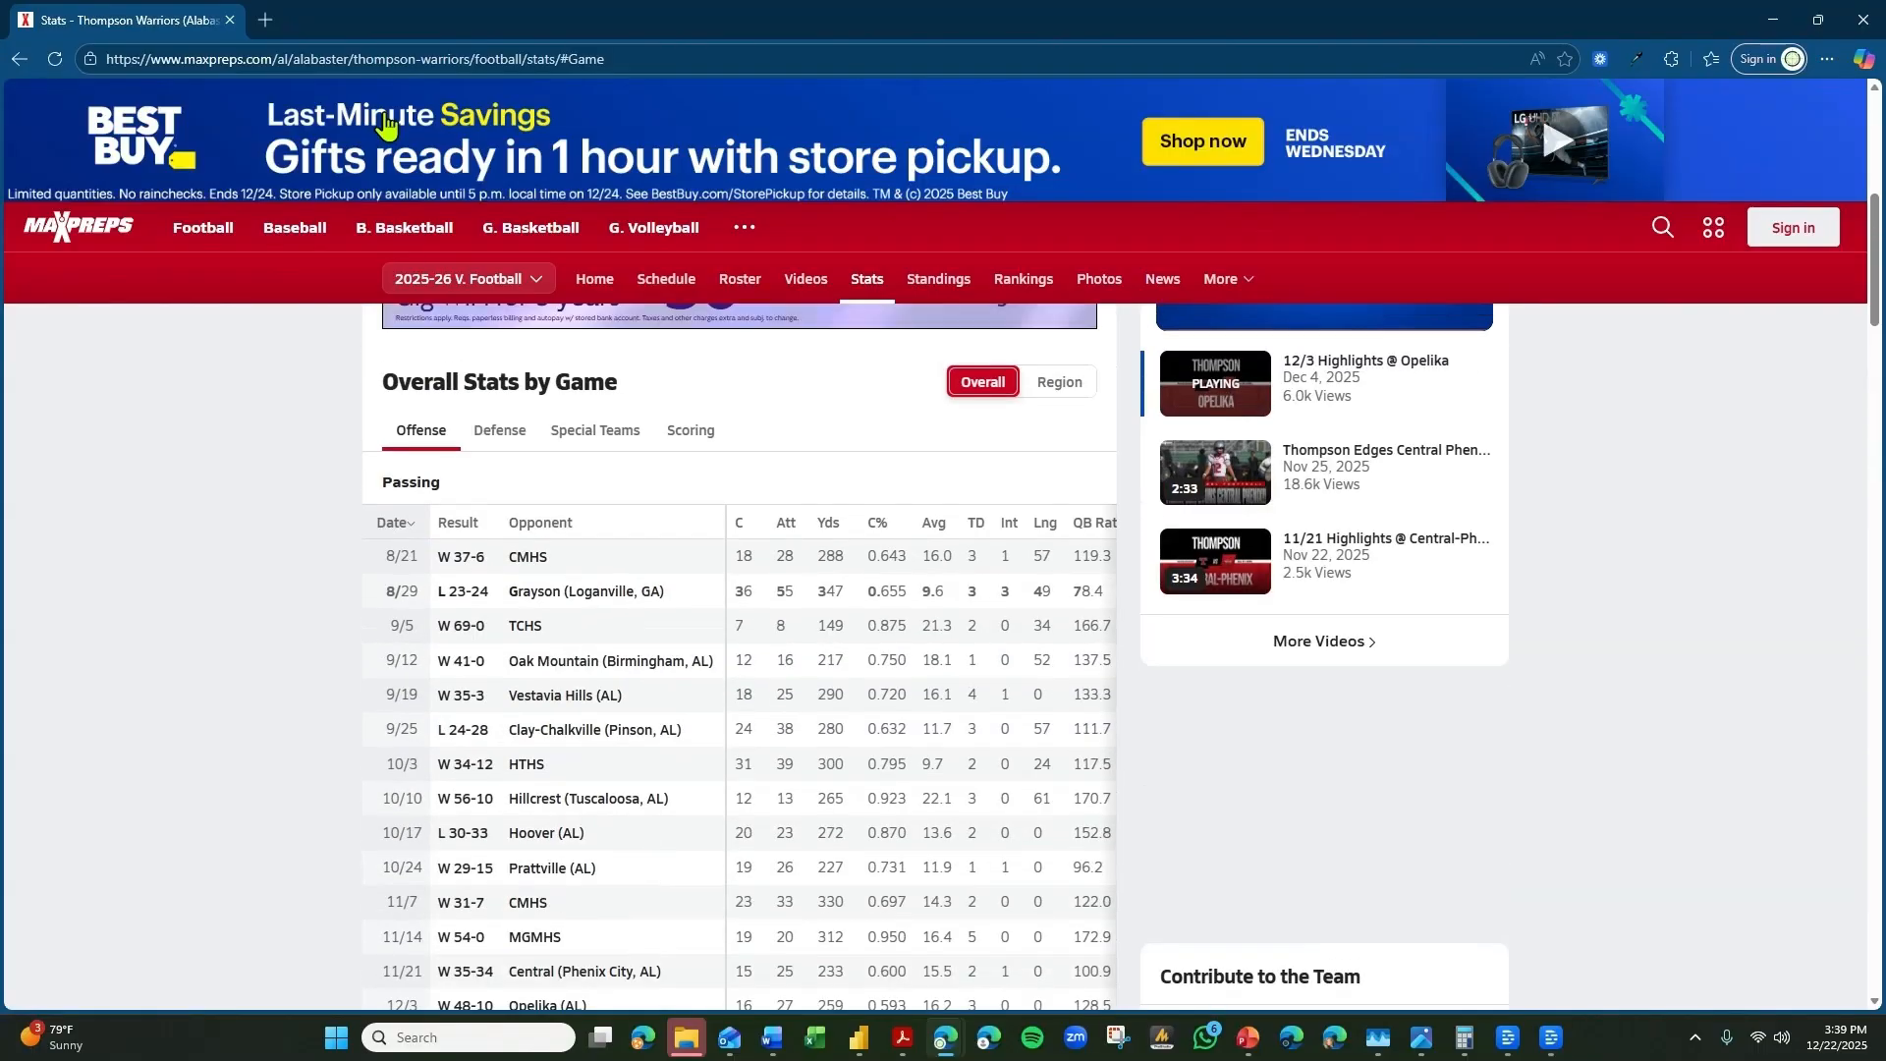
# Copy the web address of the Thompson football game stats page and switch to Power BI Desktop.
pyautogui.click(548, 58)
pyautogui.hotkey('ctrl', 'c')
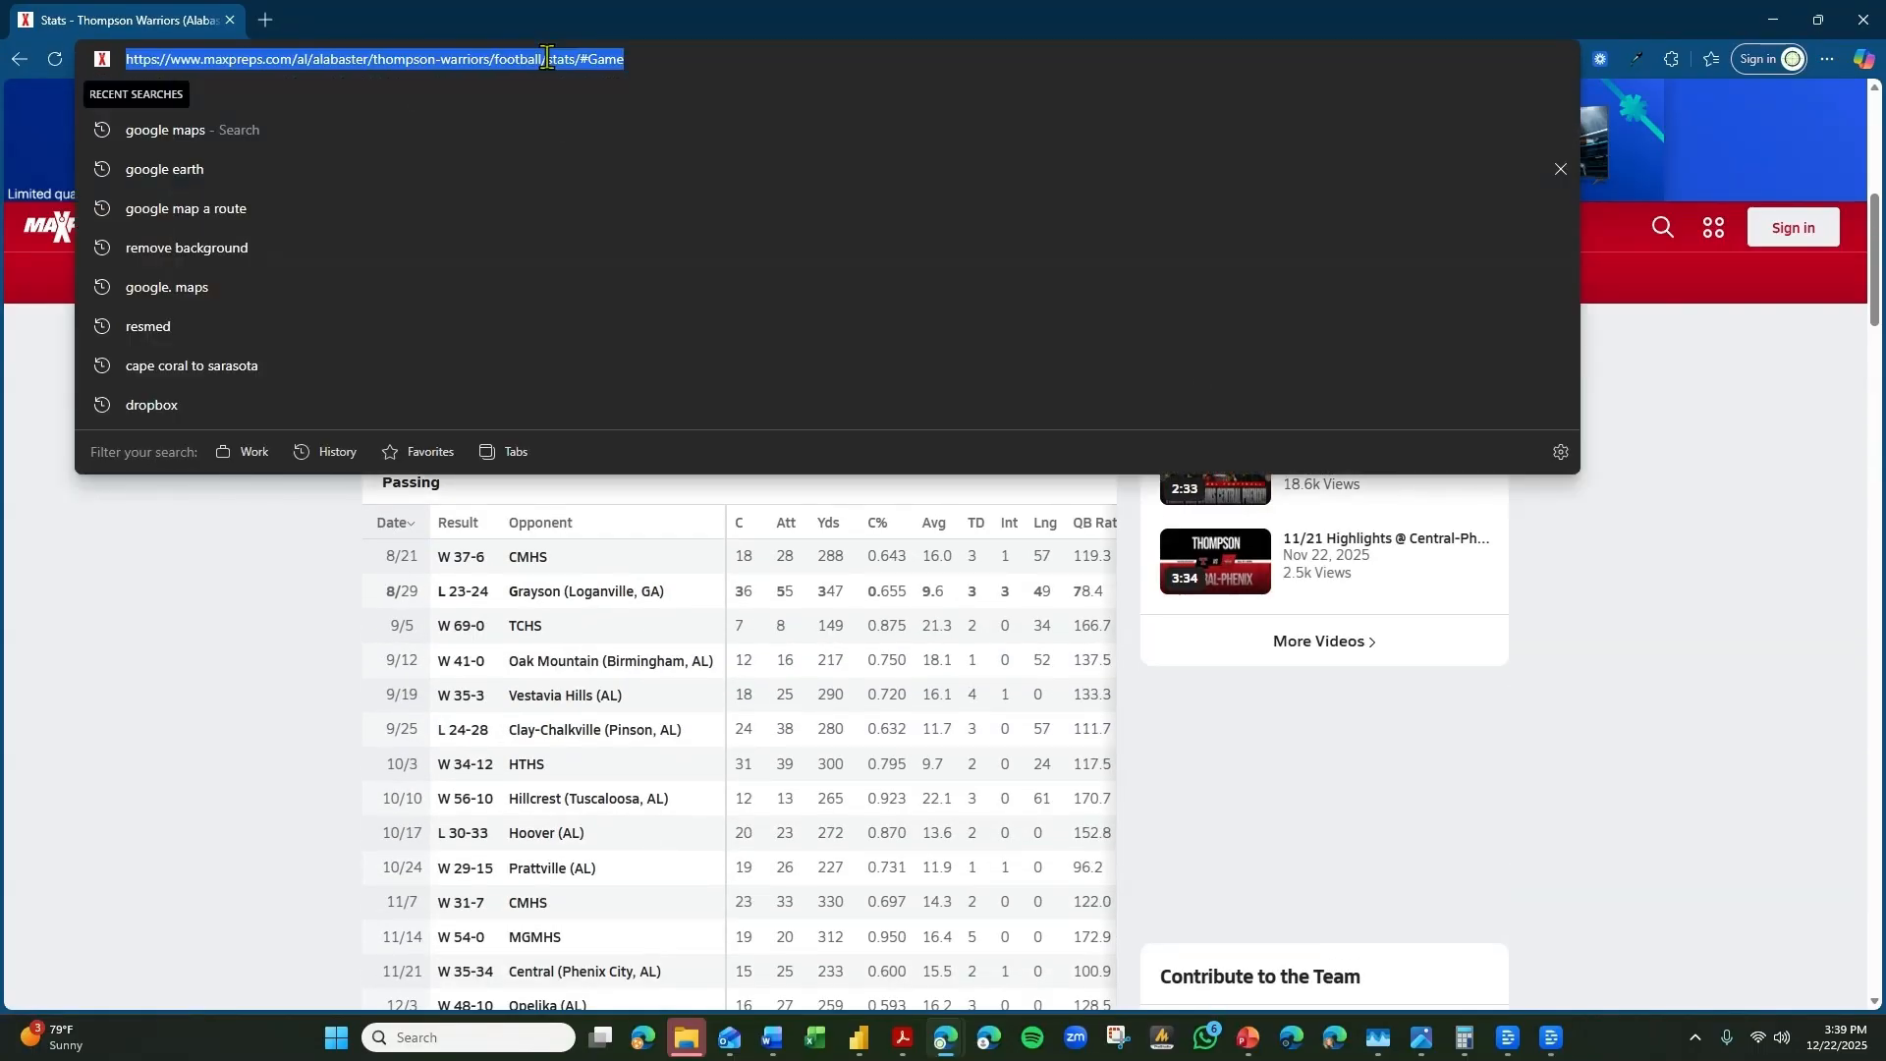
pyautogui.moveTo(859, 1036)
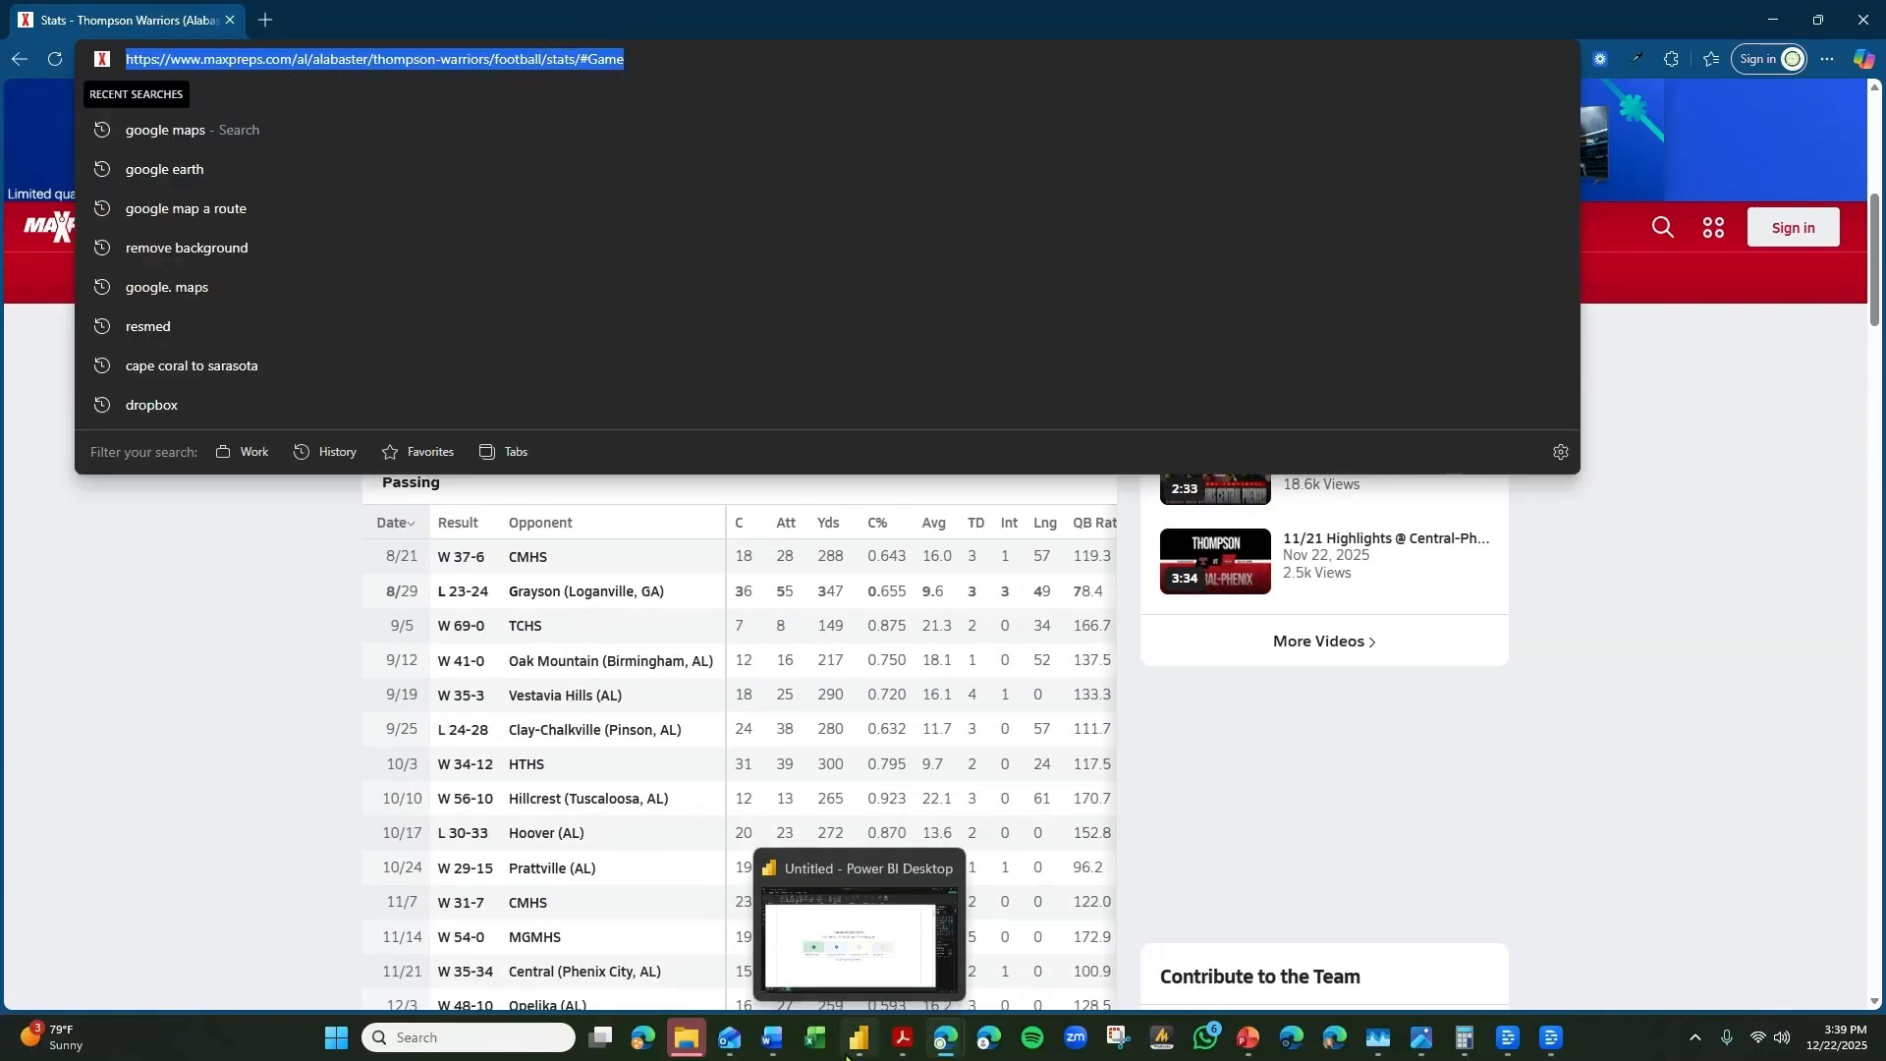
pyautogui.click(865, 924)
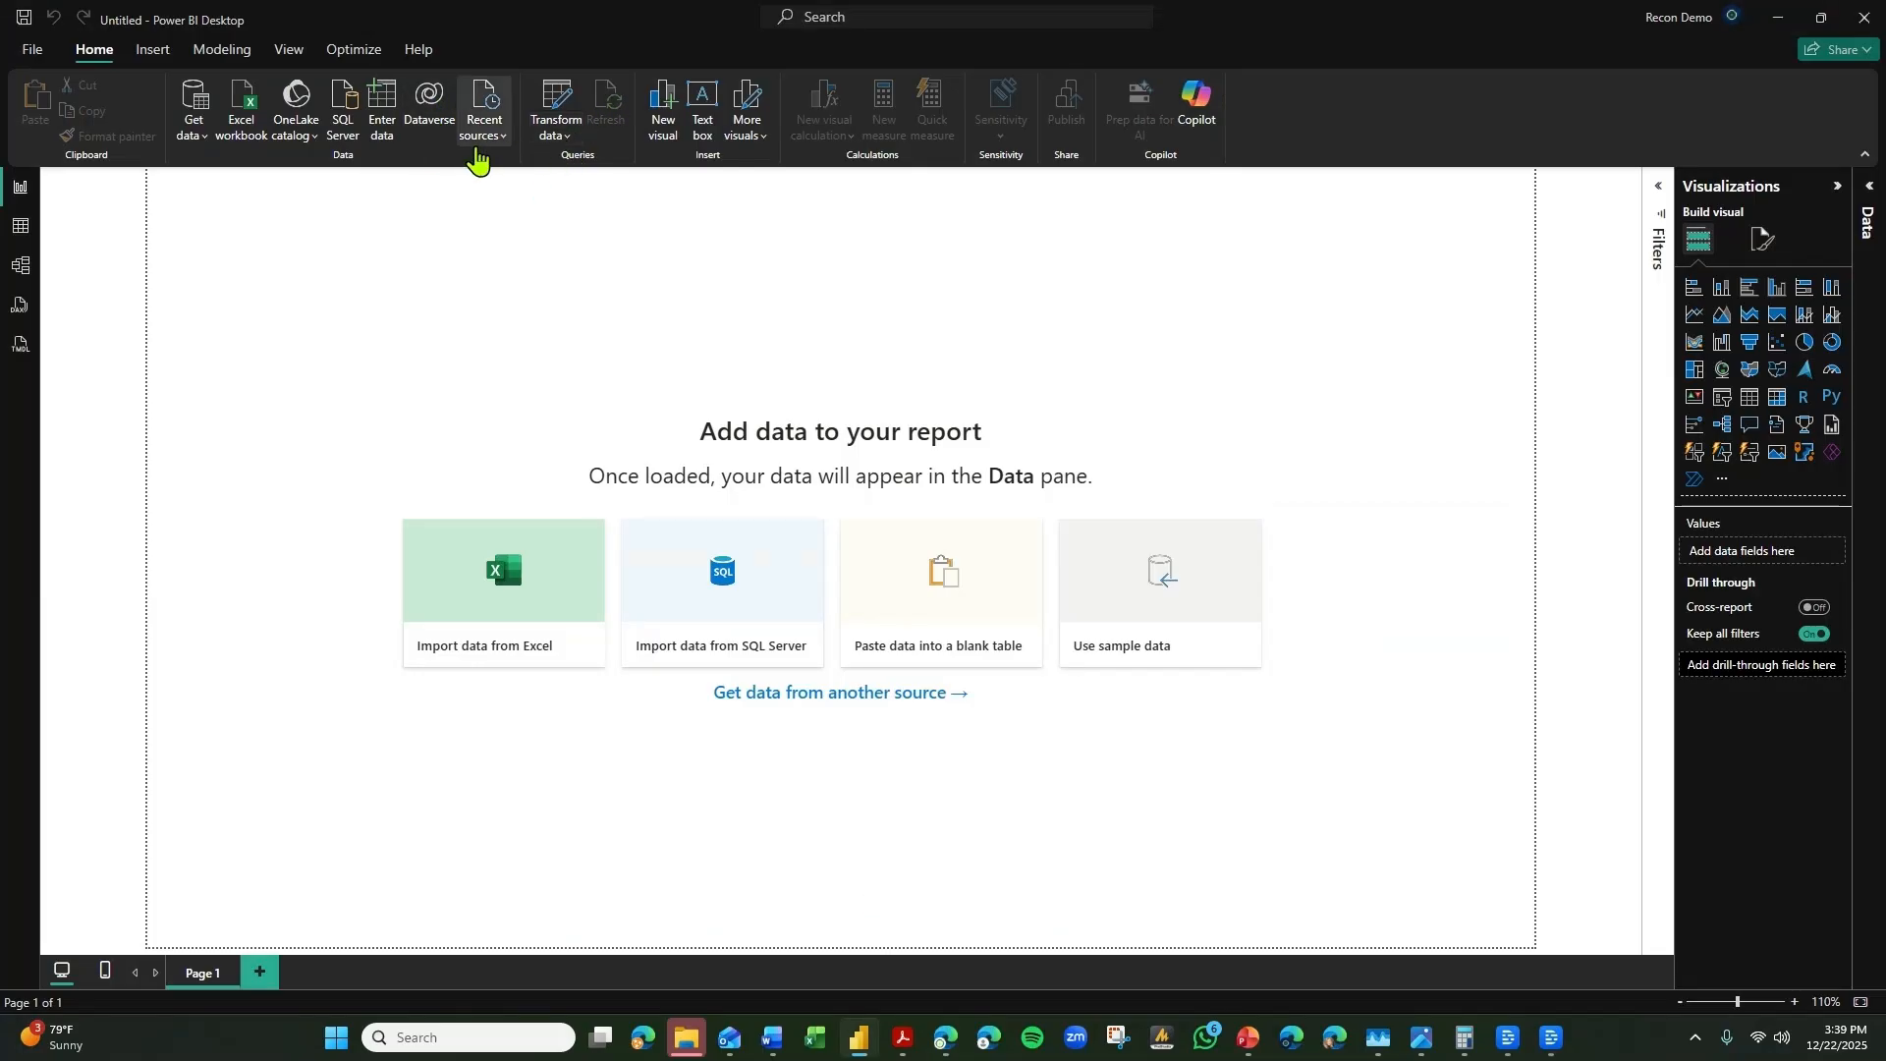
# Connect to a Web data source using the copied URL of the MaxPreps Thompson game stats page.
pyautogui.click(192, 133)
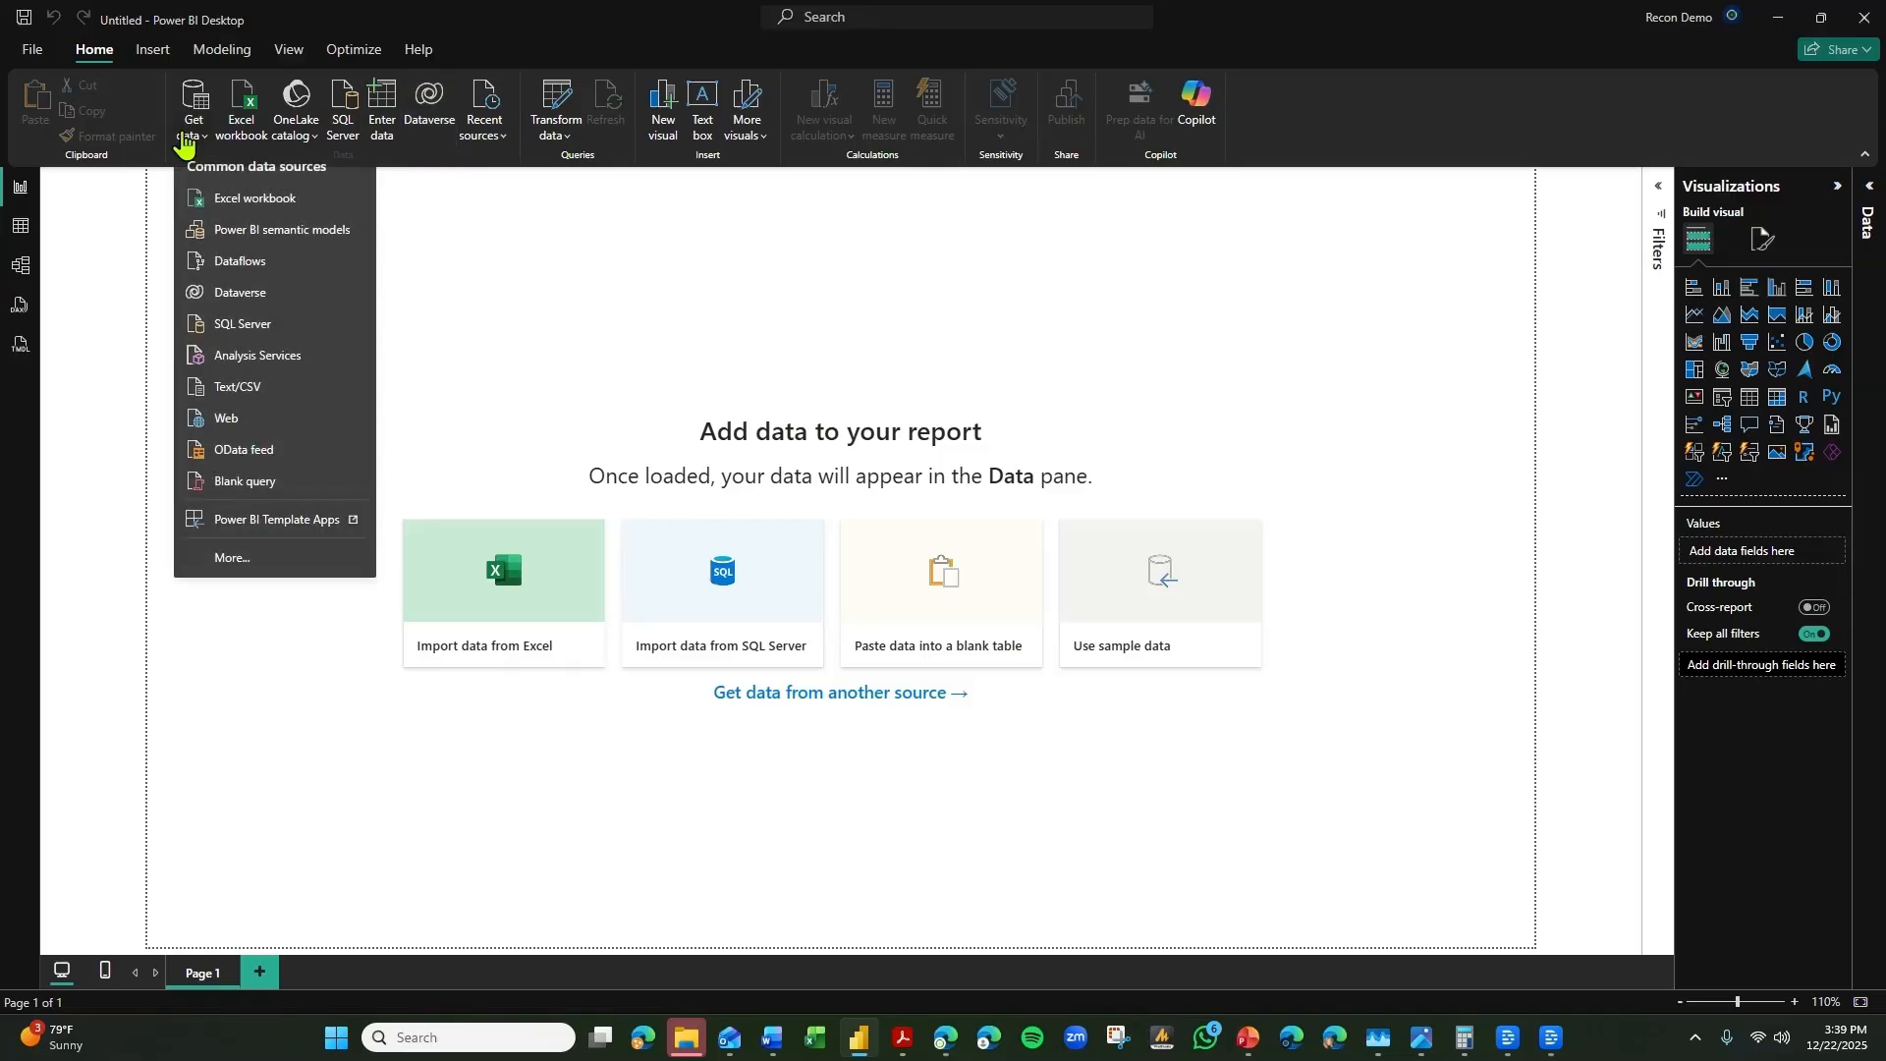
pyautogui.click(295, 443)
pyautogui.click(741, 518)
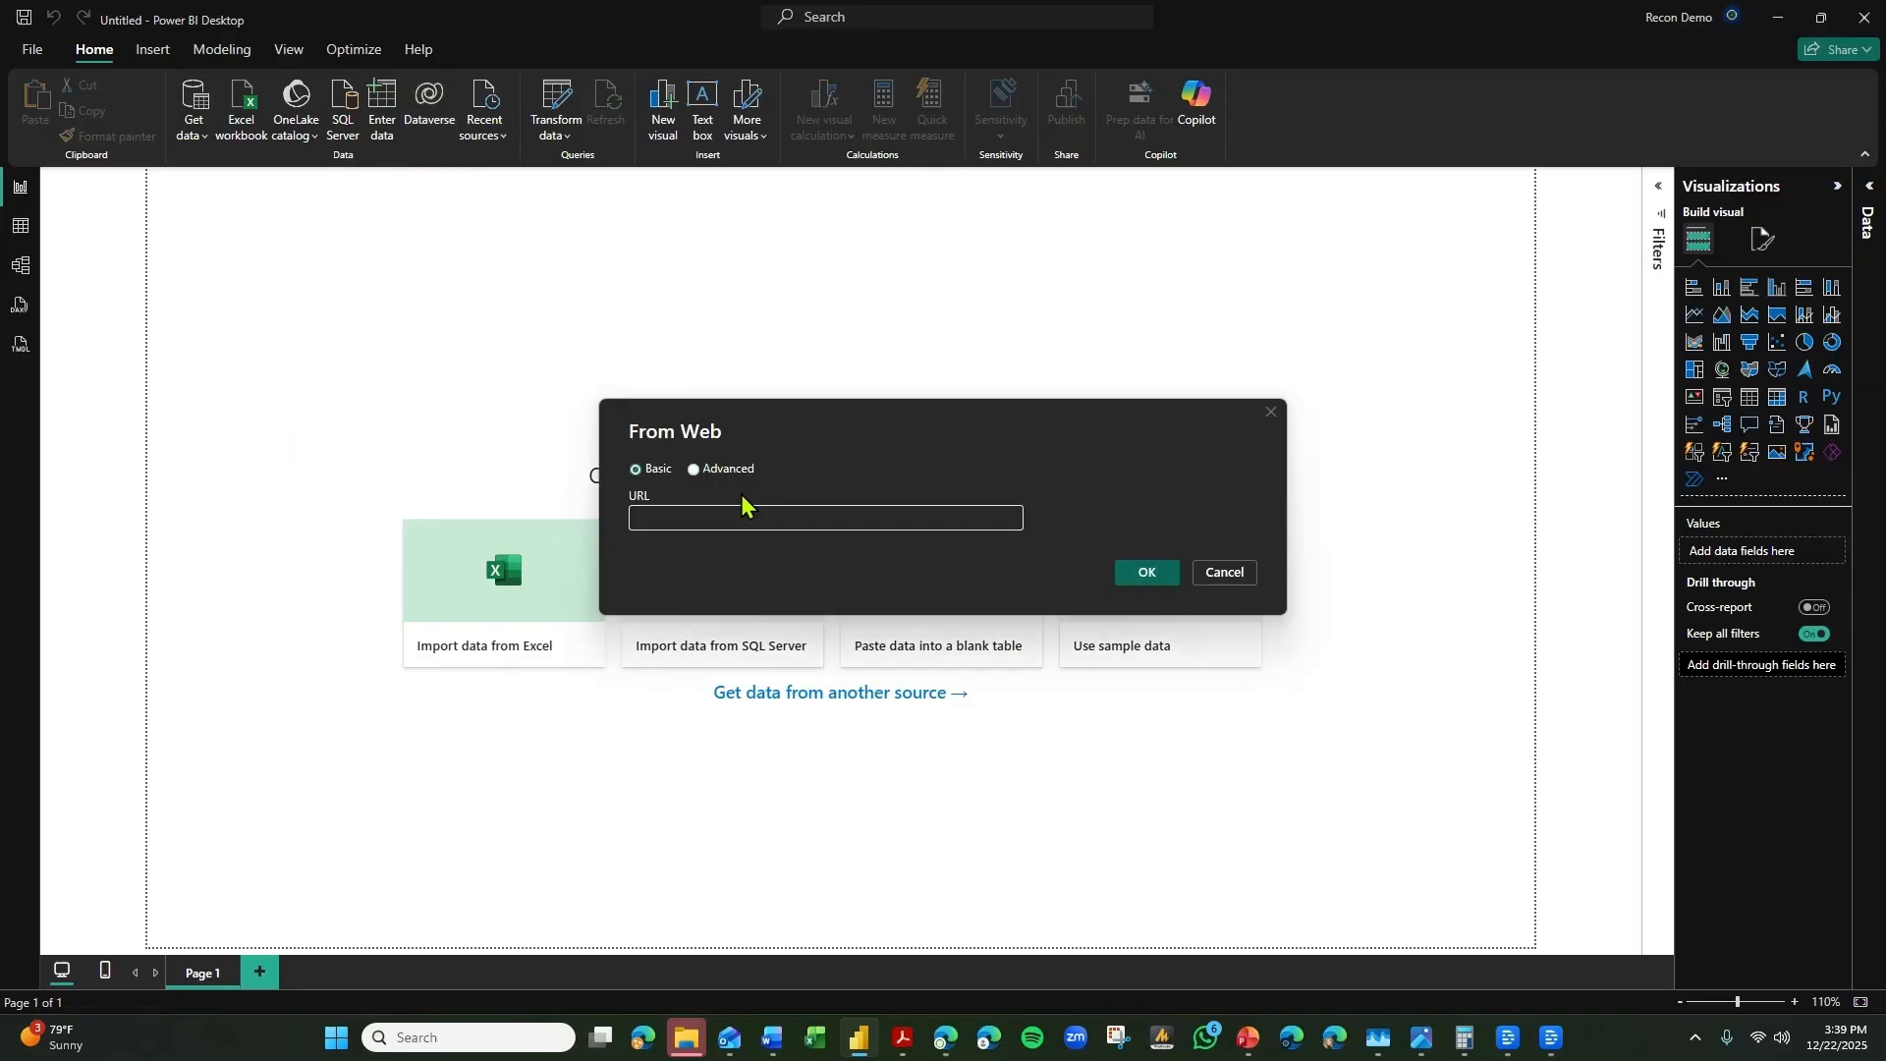
pyautogui.hotkey('ctrl', 'v')
pyautogui.click(1164, 579)
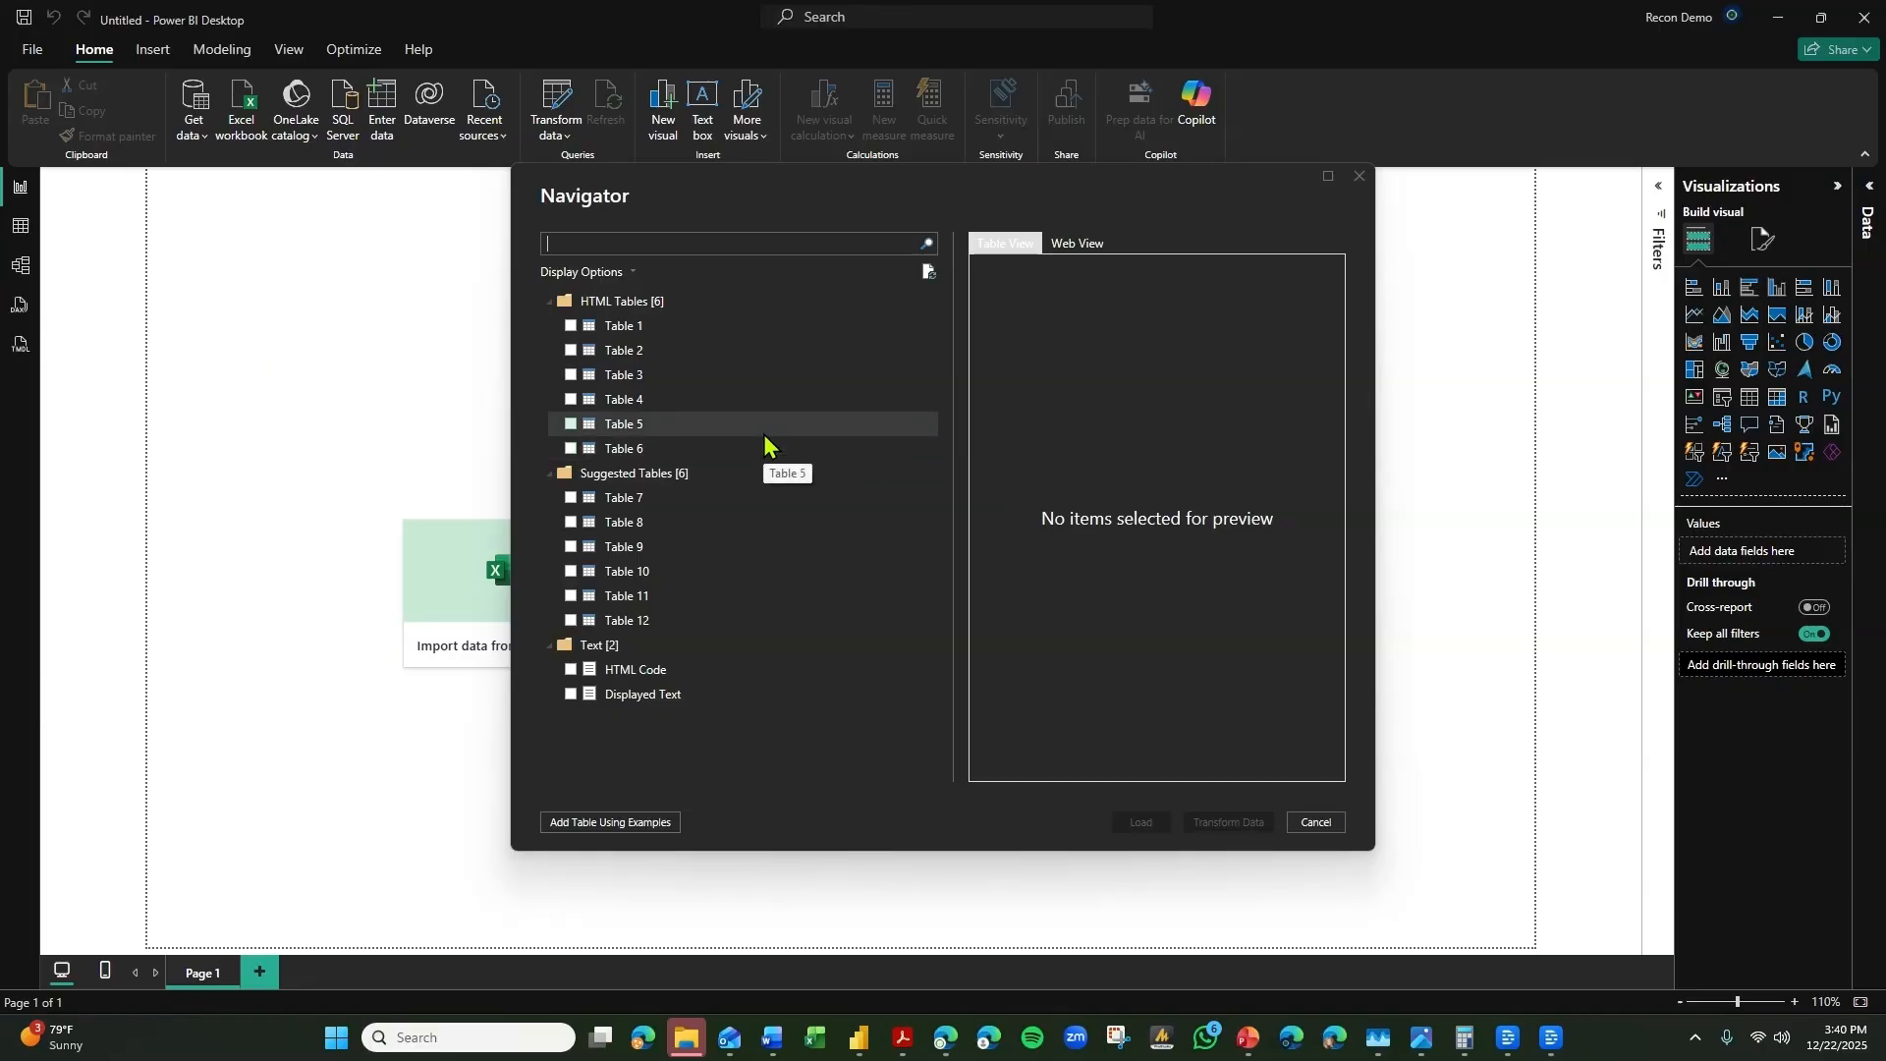
# Select HTML Tables 1 to 4 for import, previewing the columns of each table.
pyautogui.click(571, 326)
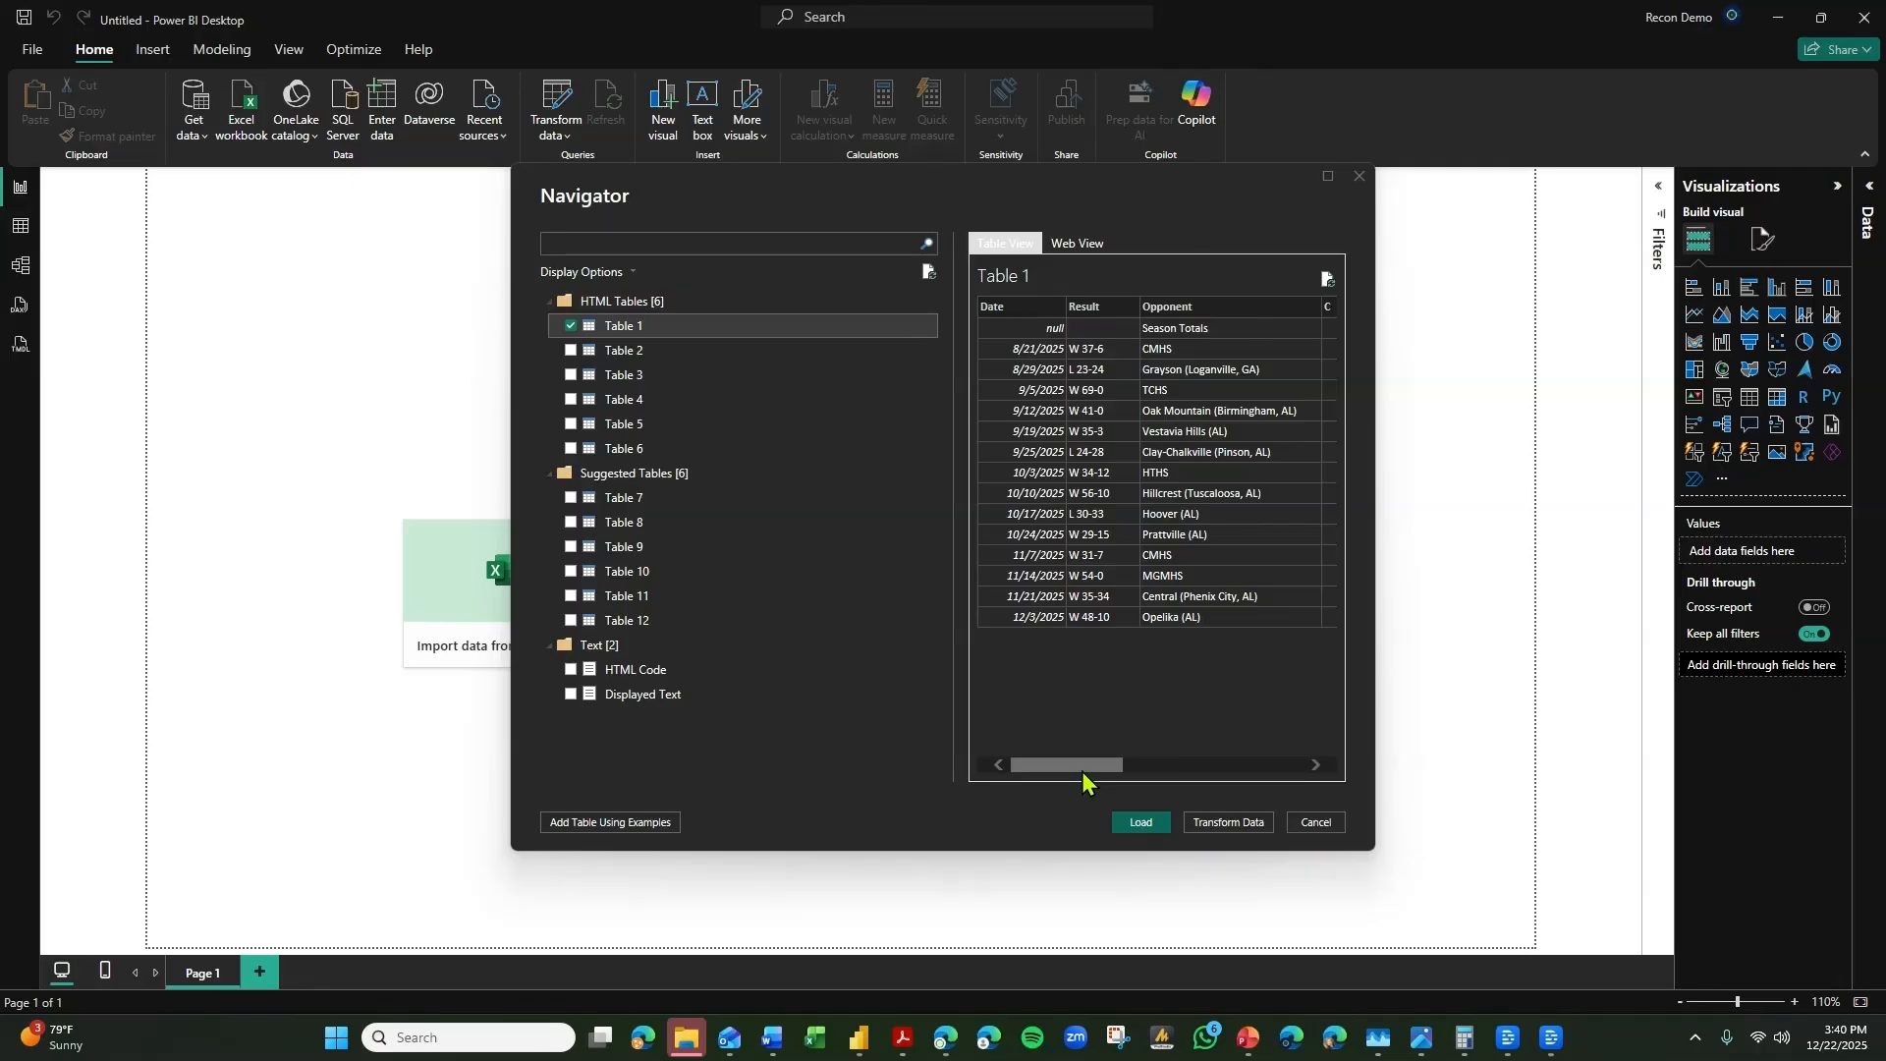
pyautogui.moveTo(1082, 767); pyautogui.dragTo(1031, 739)
pyautogui.click(571, 351)
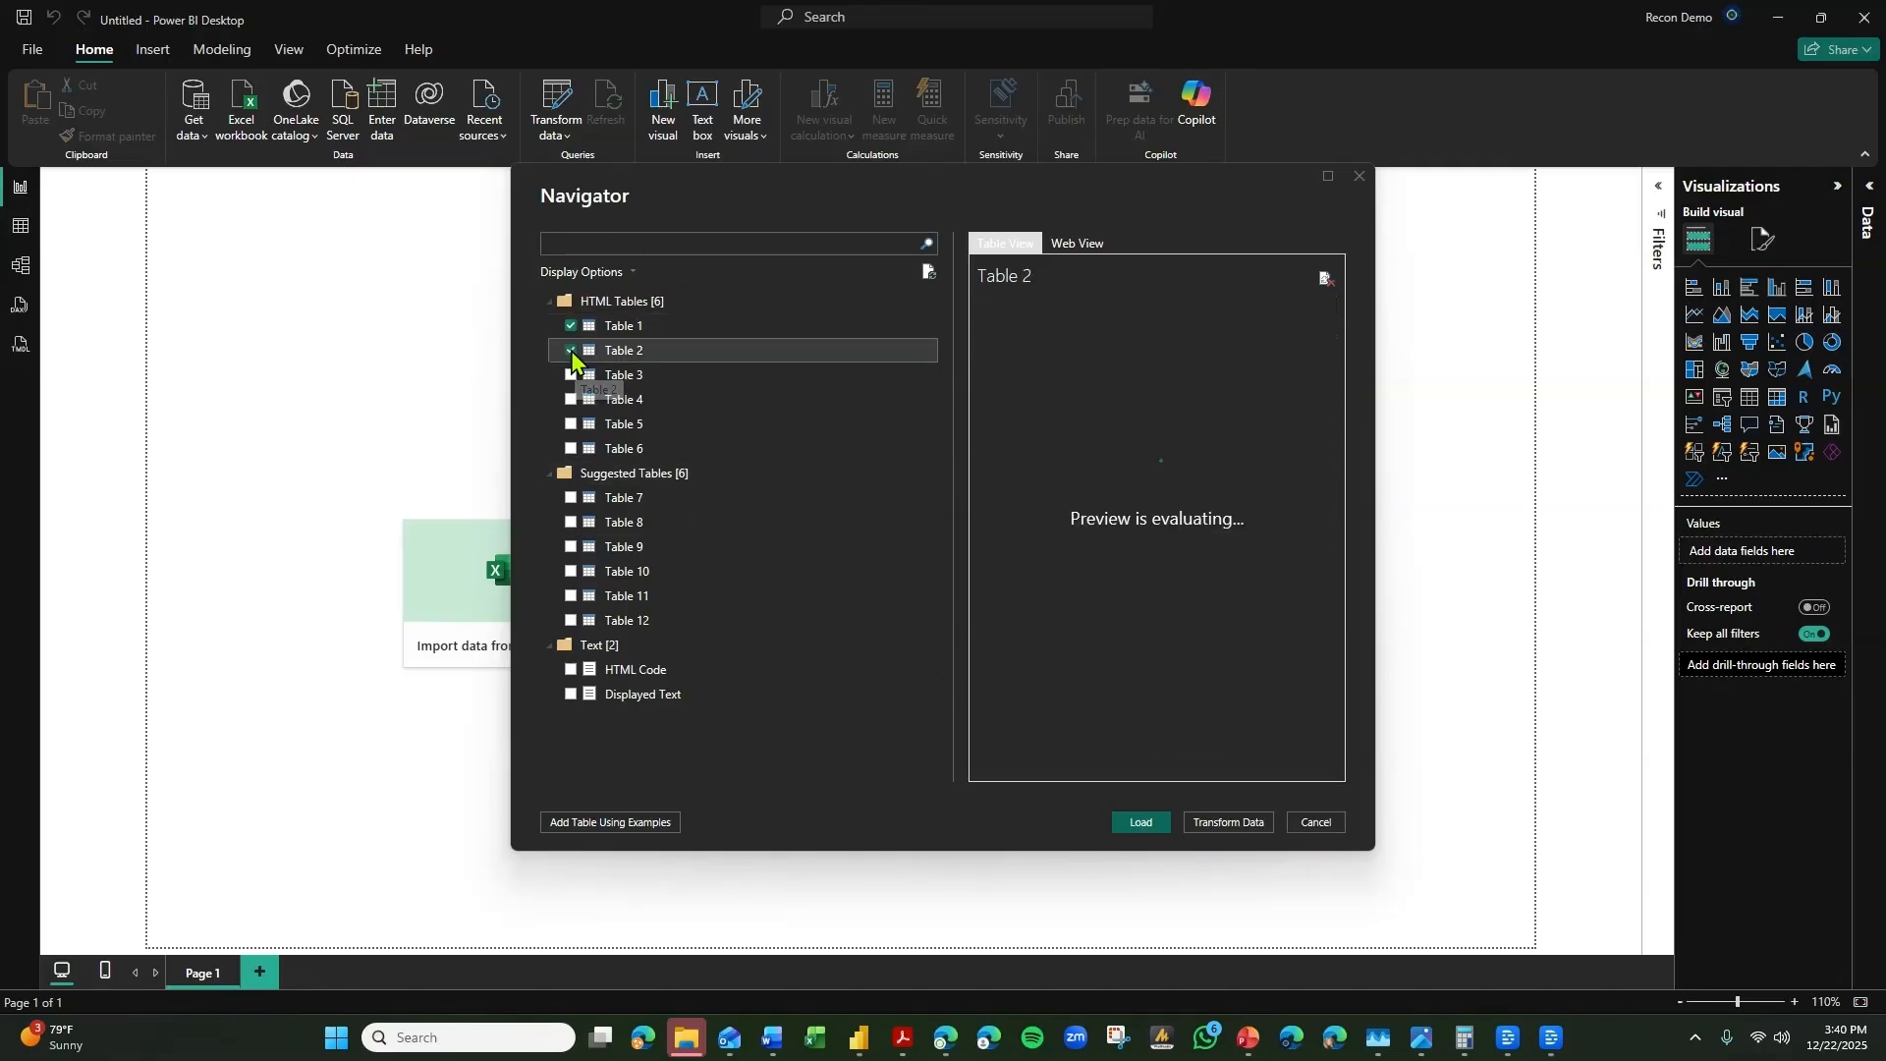
pyautogui.moveTo(1104, 774); pyautogui.dragTo(1228, 764)
pyautogui.click(571, 376)
pyautogui.click(570, 399)
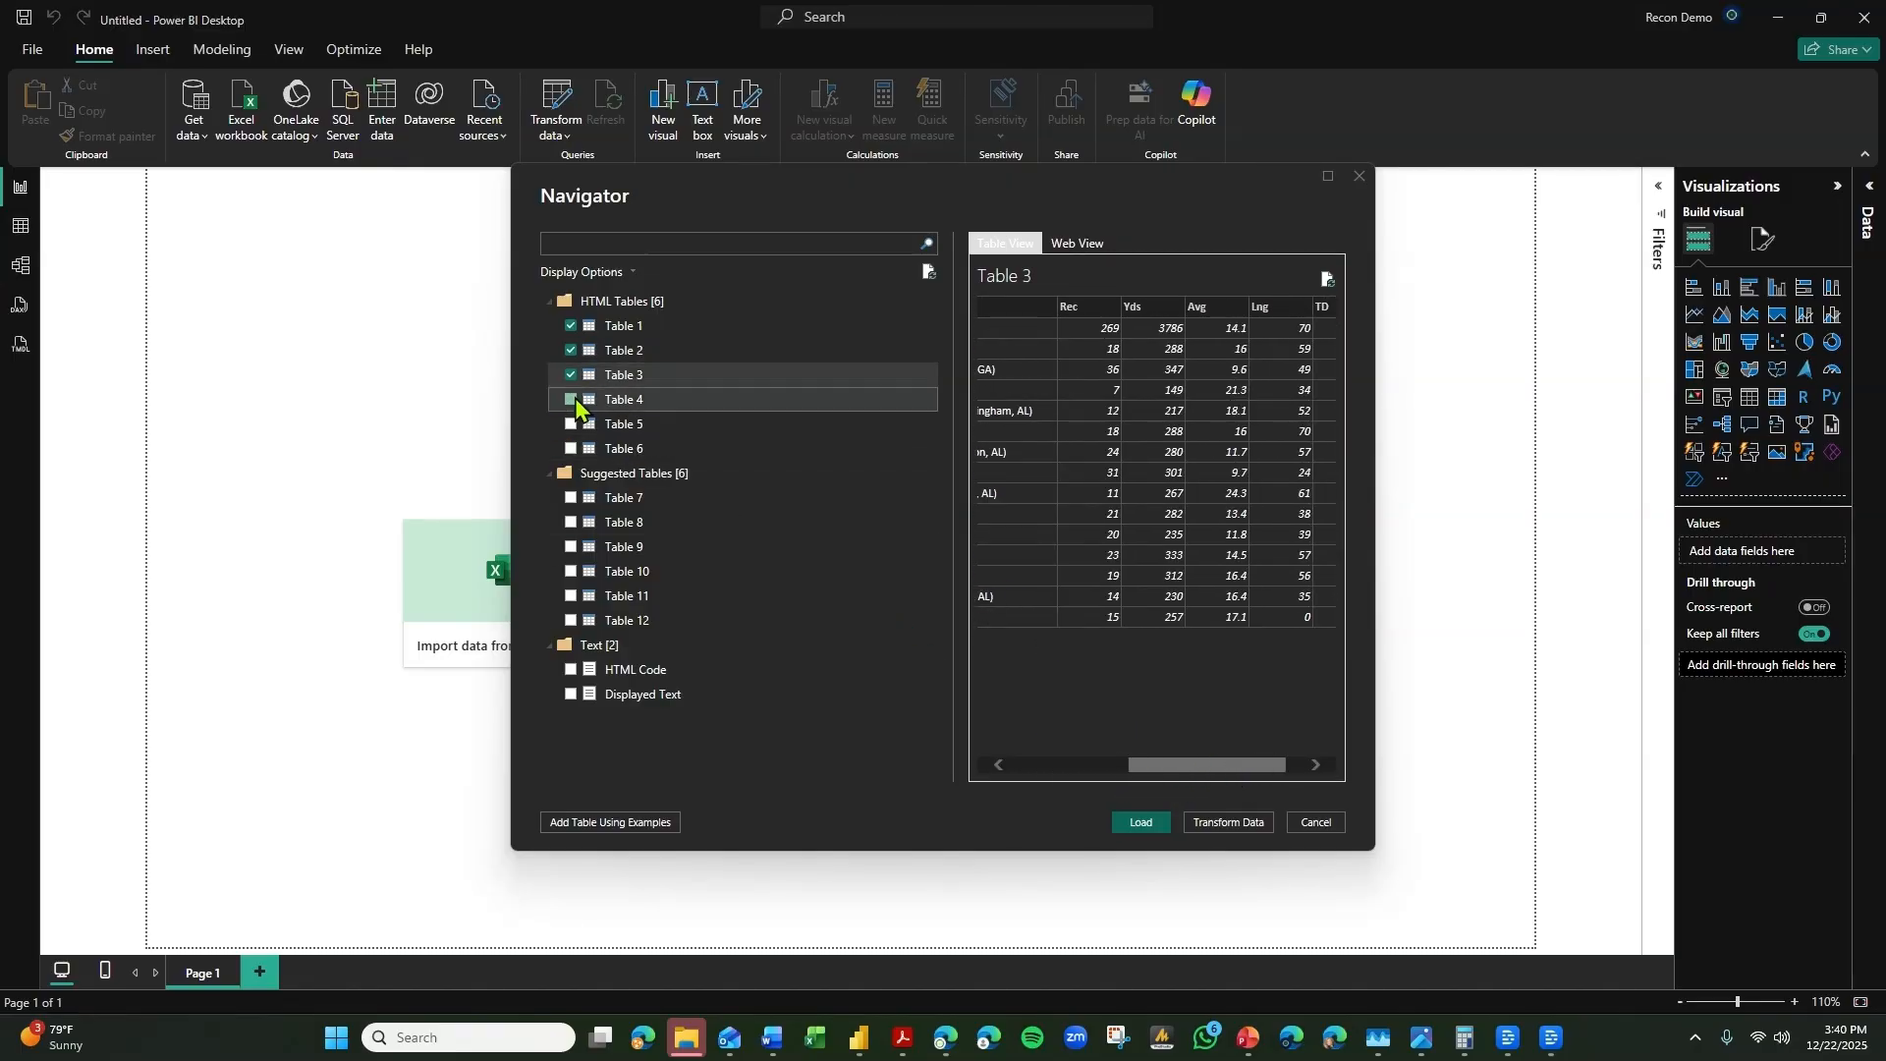
pyautogui.moveTo(1122, 769); pyautogui.dragTo(1267, 773)
# Add HTML Tables 5 and 6 to the import selection and open all selected tables for transformation in Power Query.
pyautogui.click(570, 423)
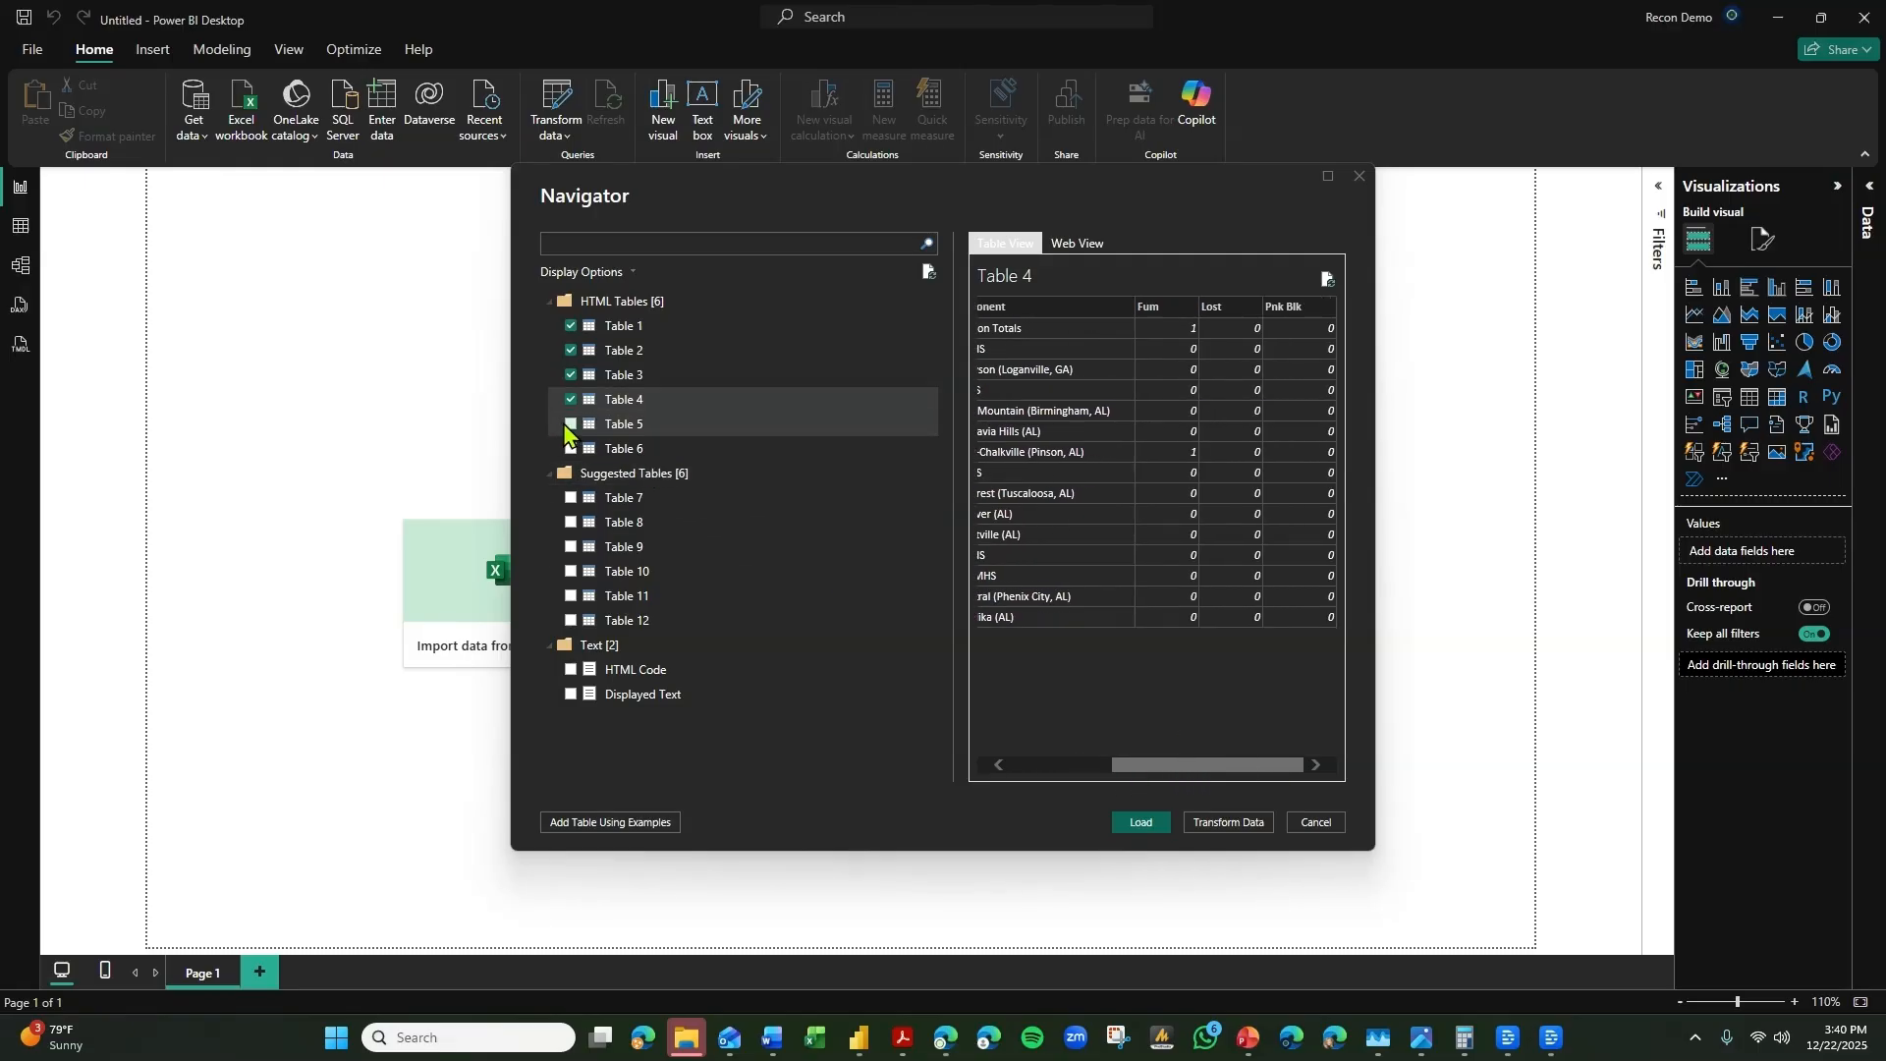
pyautogui.moveTo(1064, 764); pyautogui.dragTo(1253, 786)
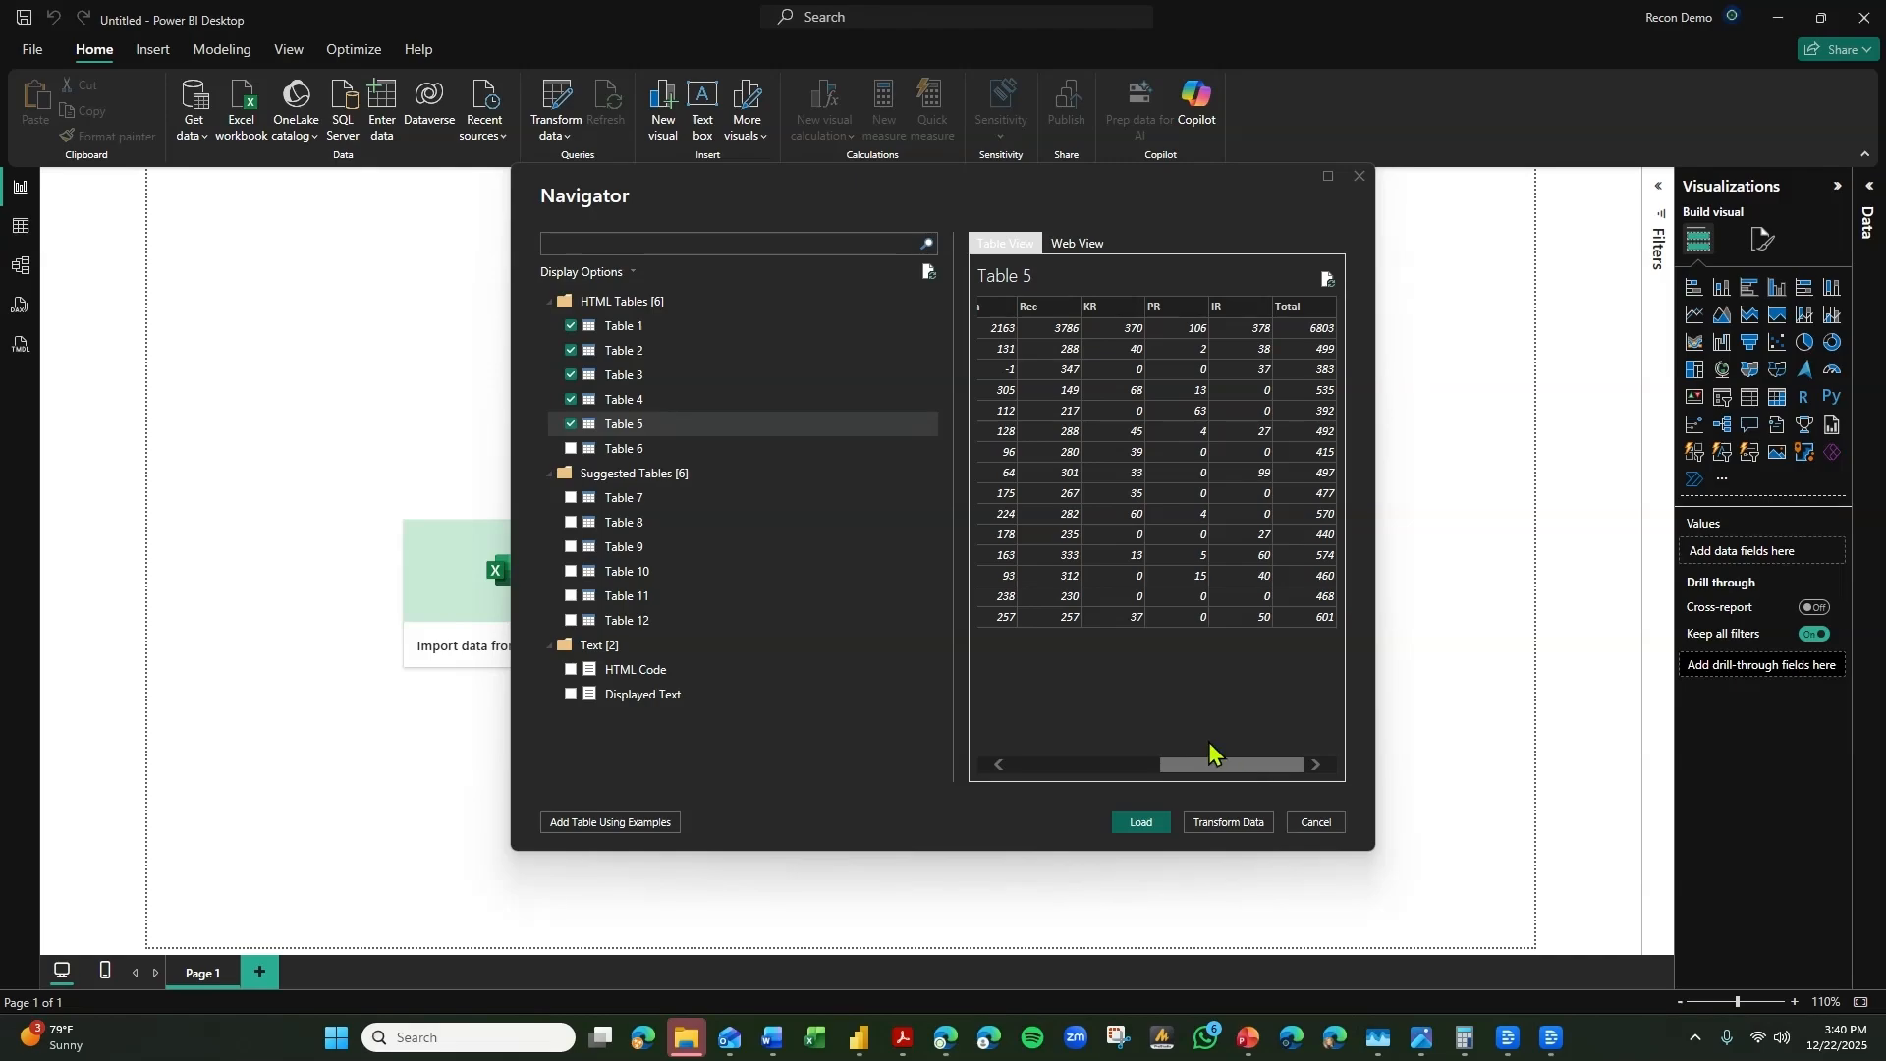
pyautogui.click(569, 449)
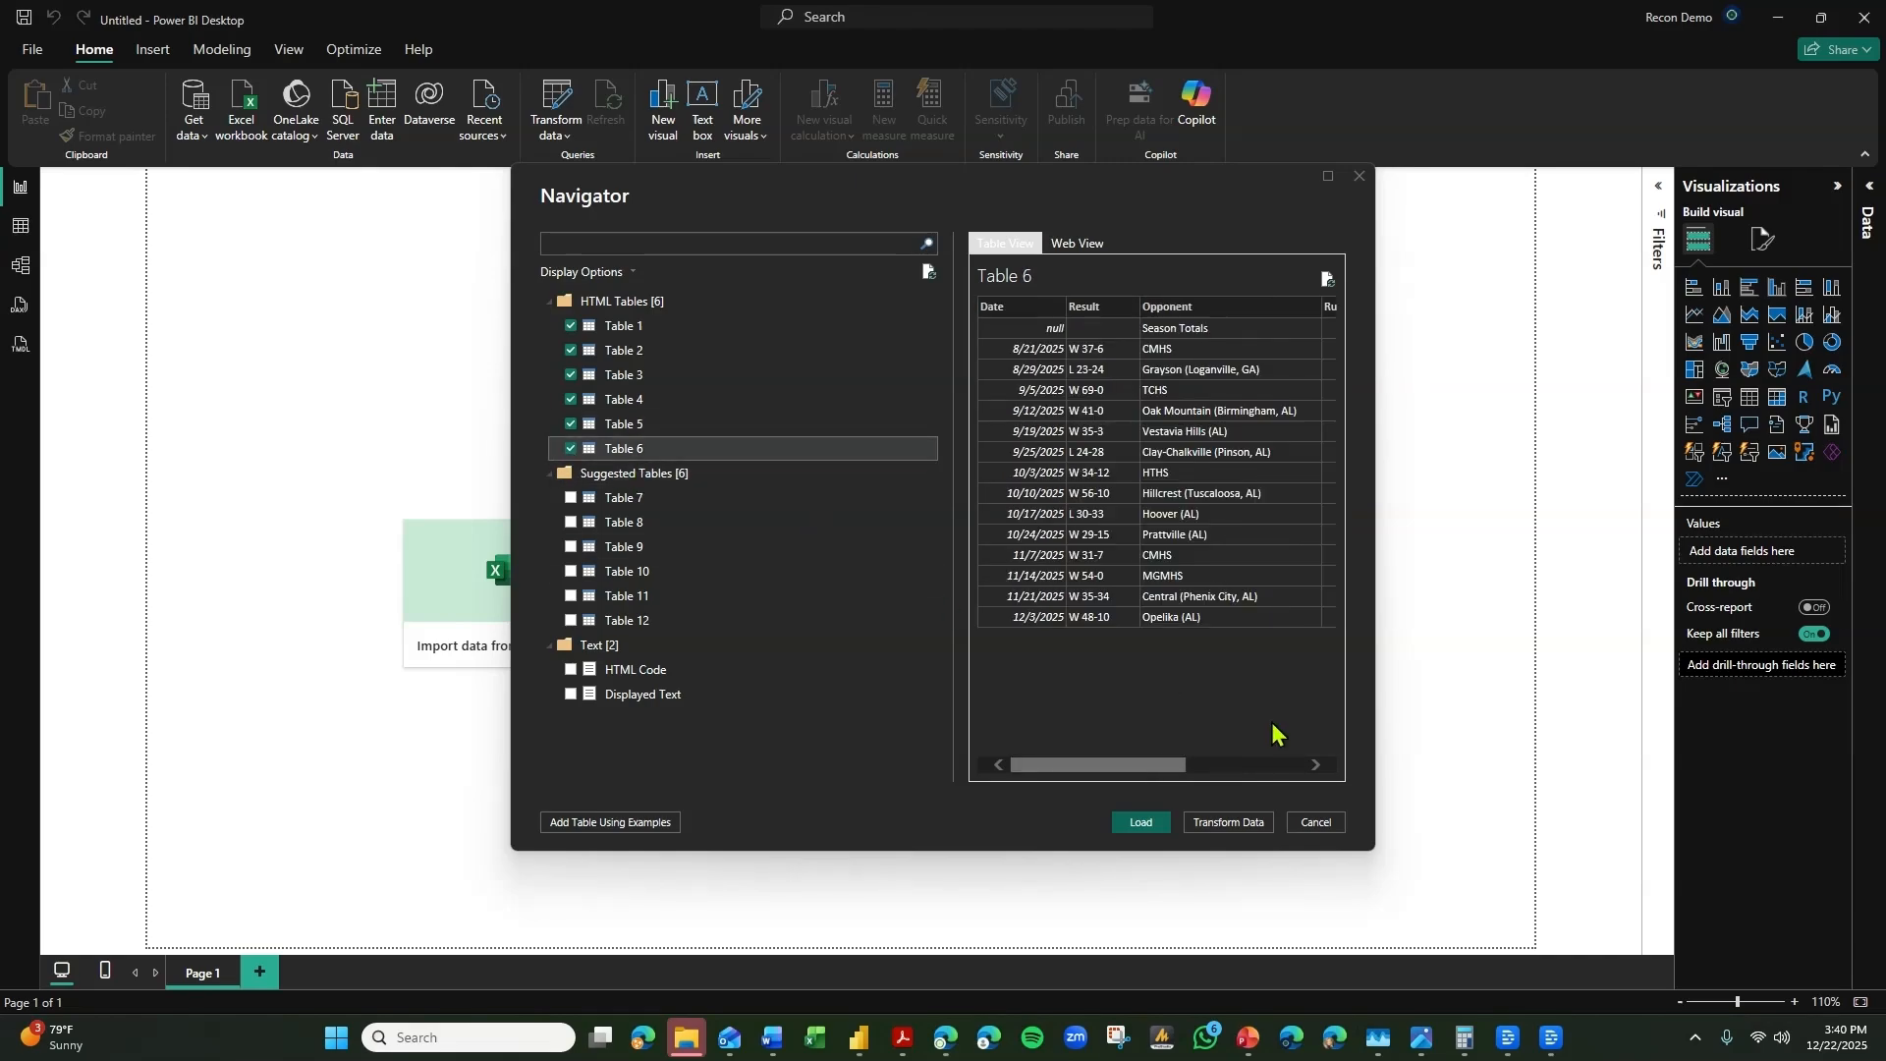
pyautogui.moveTo(1170, 767); pyautogui.dragTo(1309, 794)
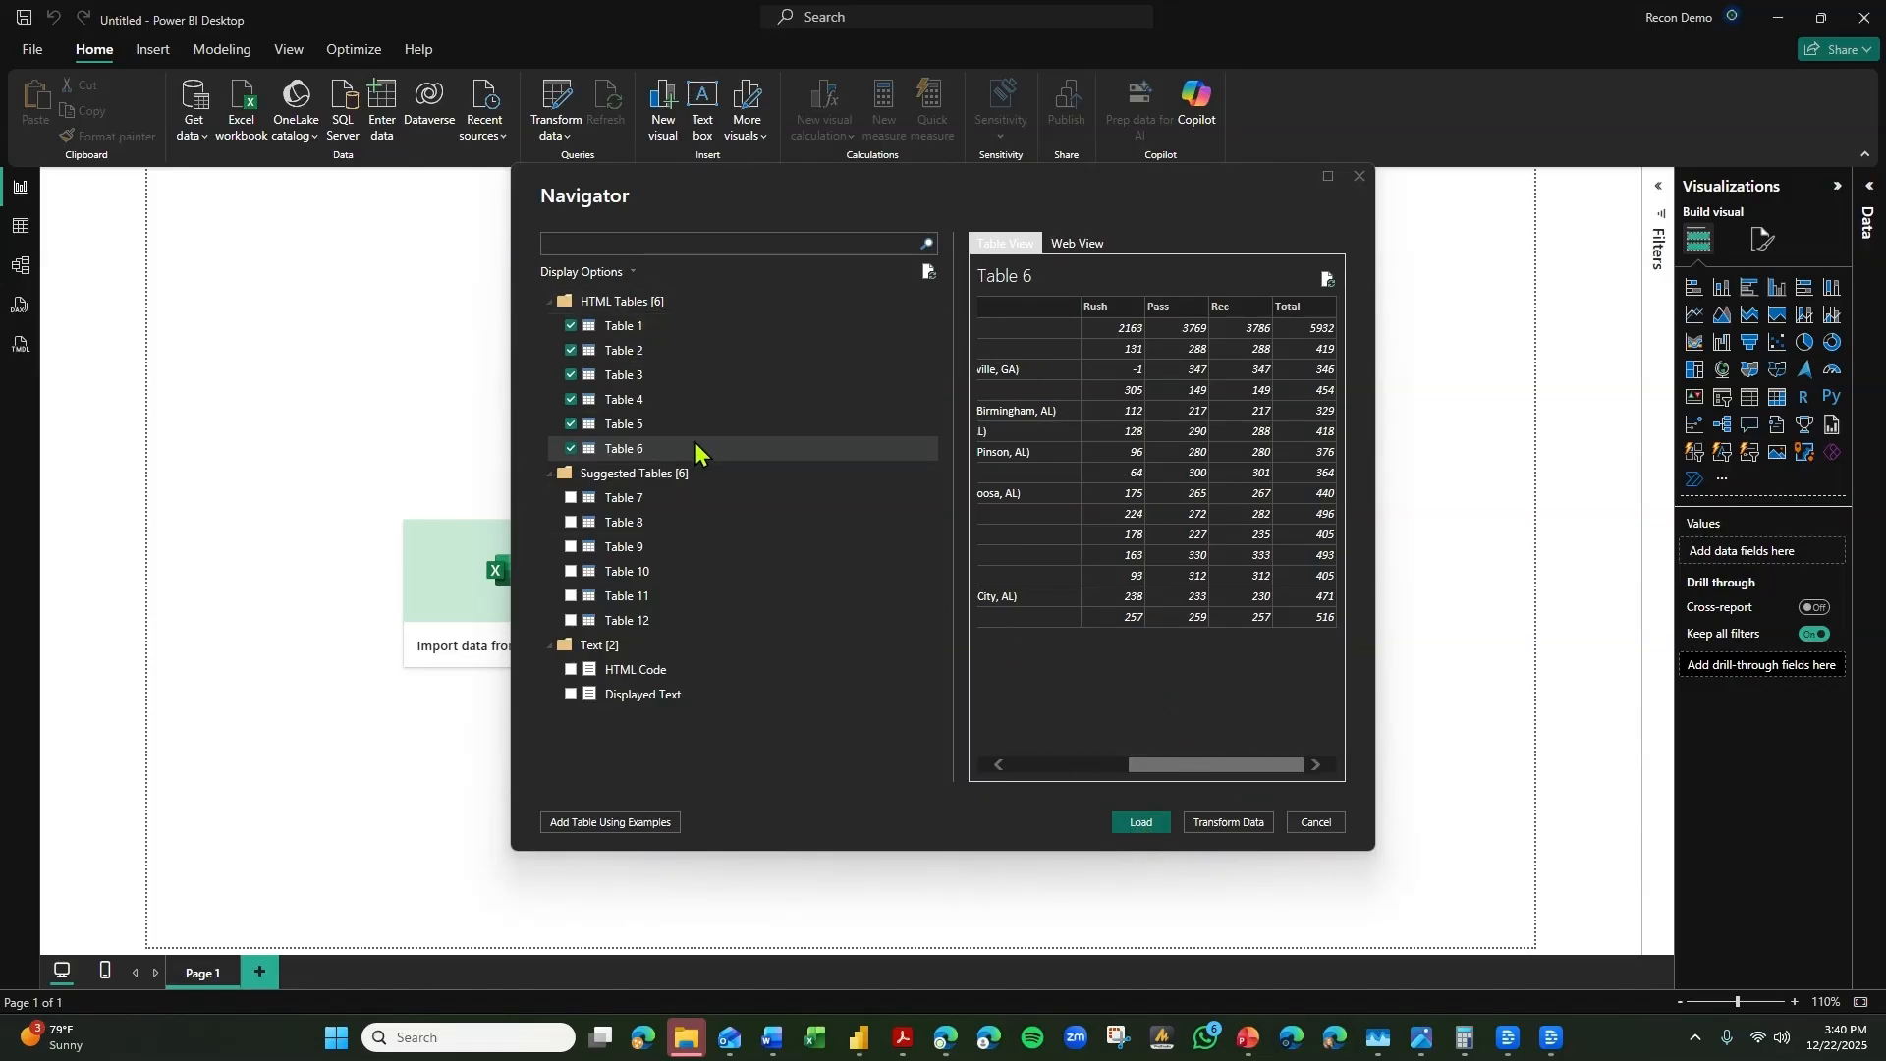
pyautogui.click(1250, 828)
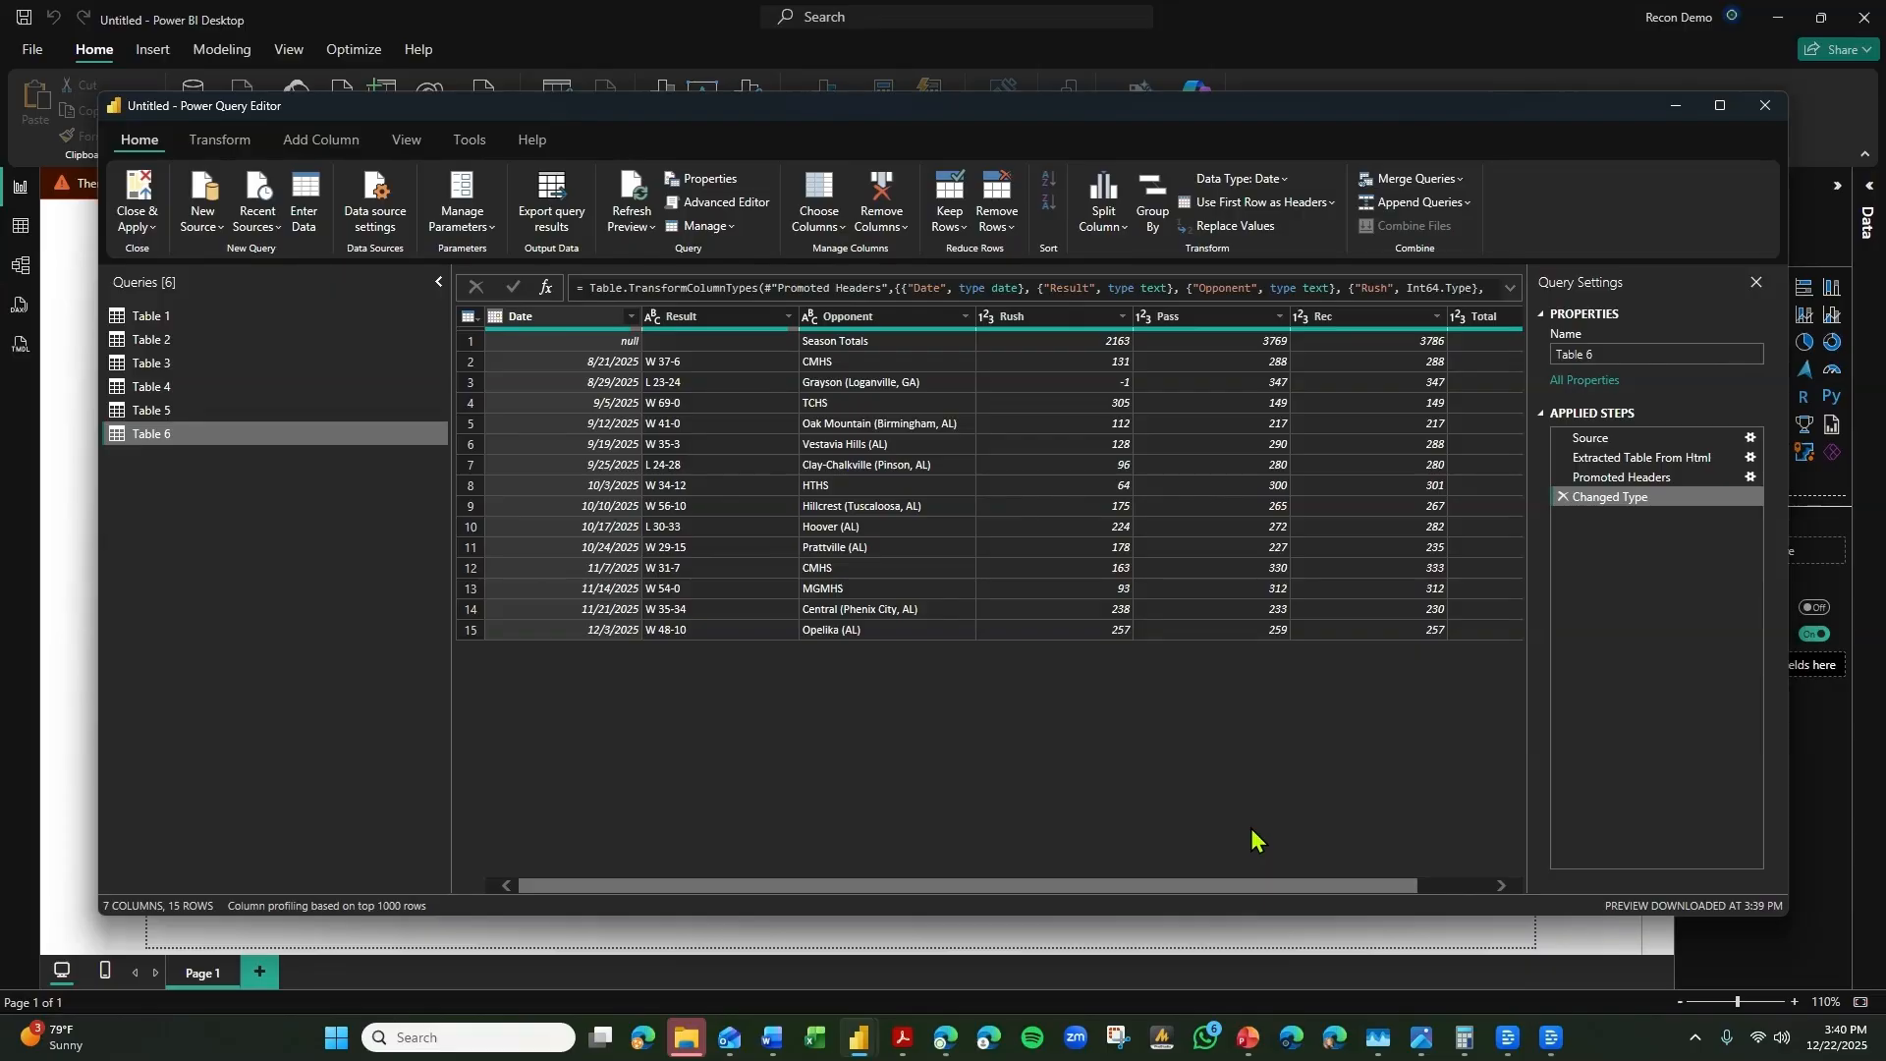
# Filter the null value out of Table 1's Date column to drop the Season Totals row.
pyautogui.click(128, 315)
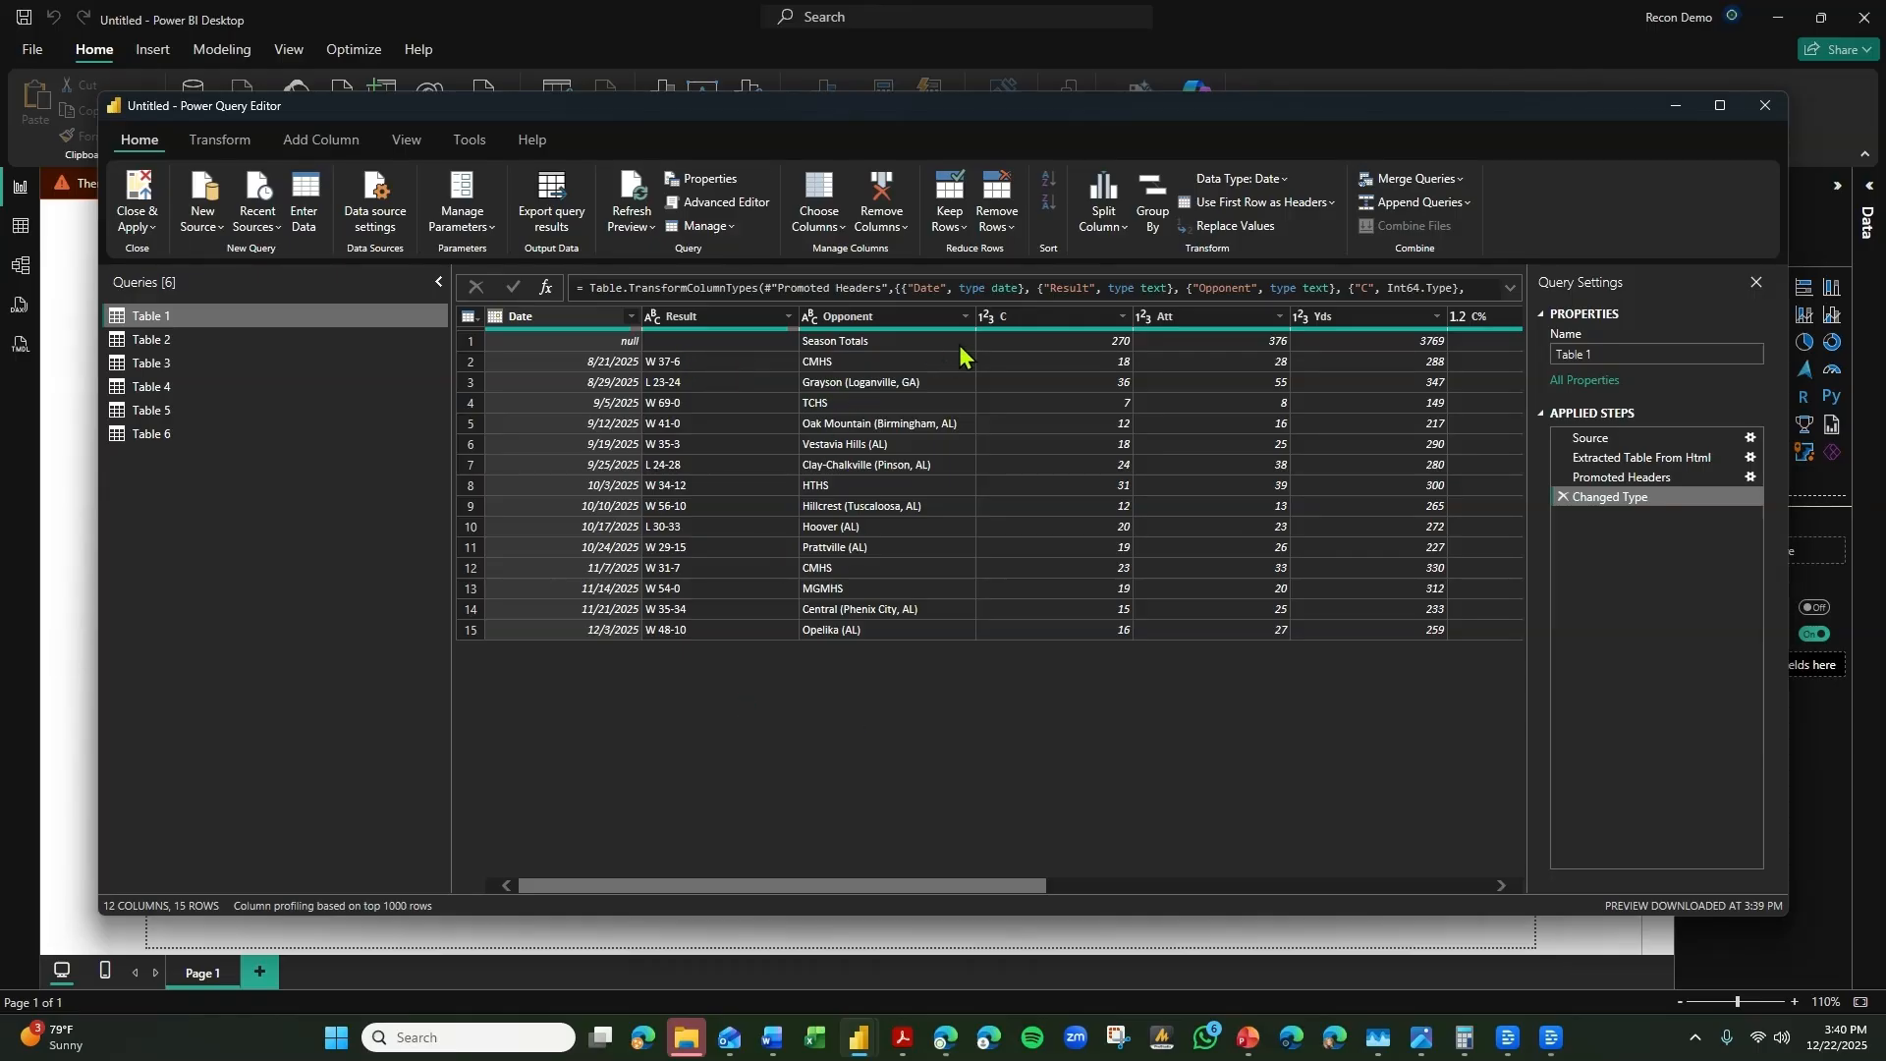
pyautogui.moveTo(947, 887)
pyautogui.mouseDown()
pyautogui.moveTo(1023, 889)
pyautogui.moveTo(932, 890)
pyautogui.mouseUp()
pyautogui.click(475, 348)
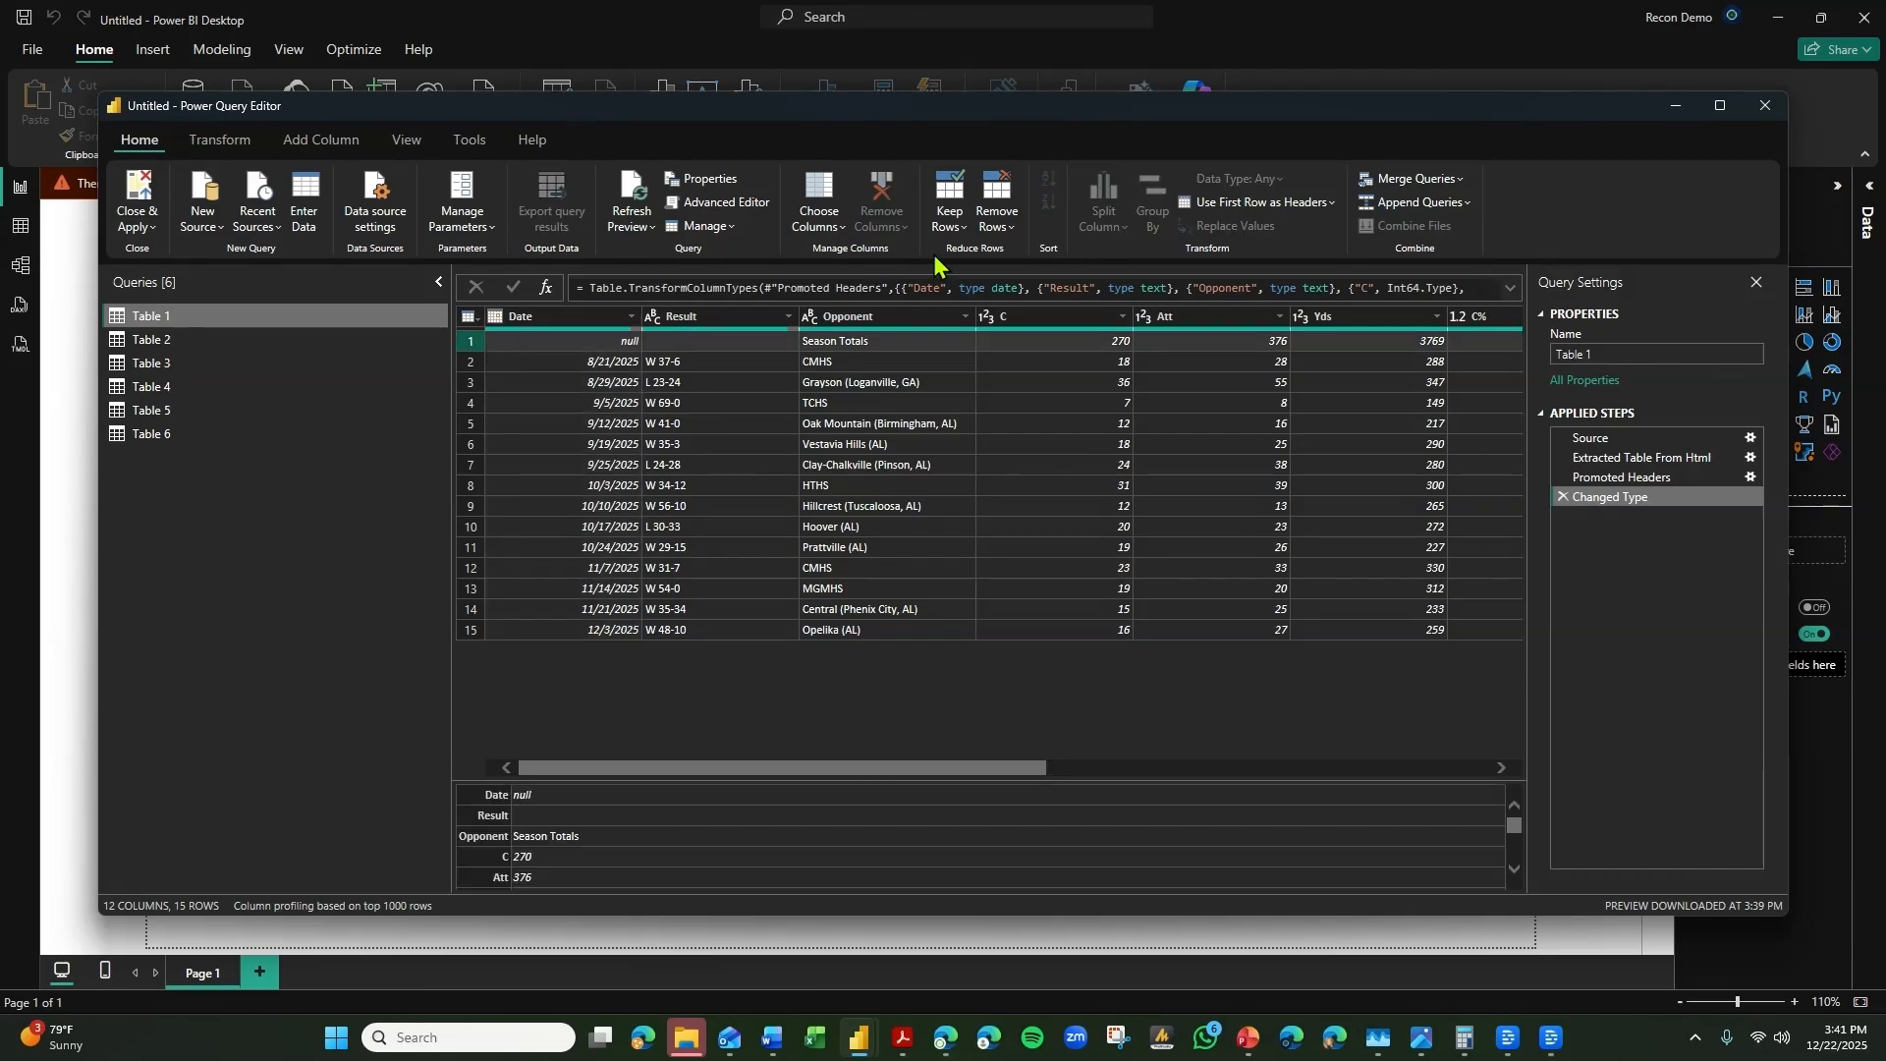
pyautogui.click(631, 315)
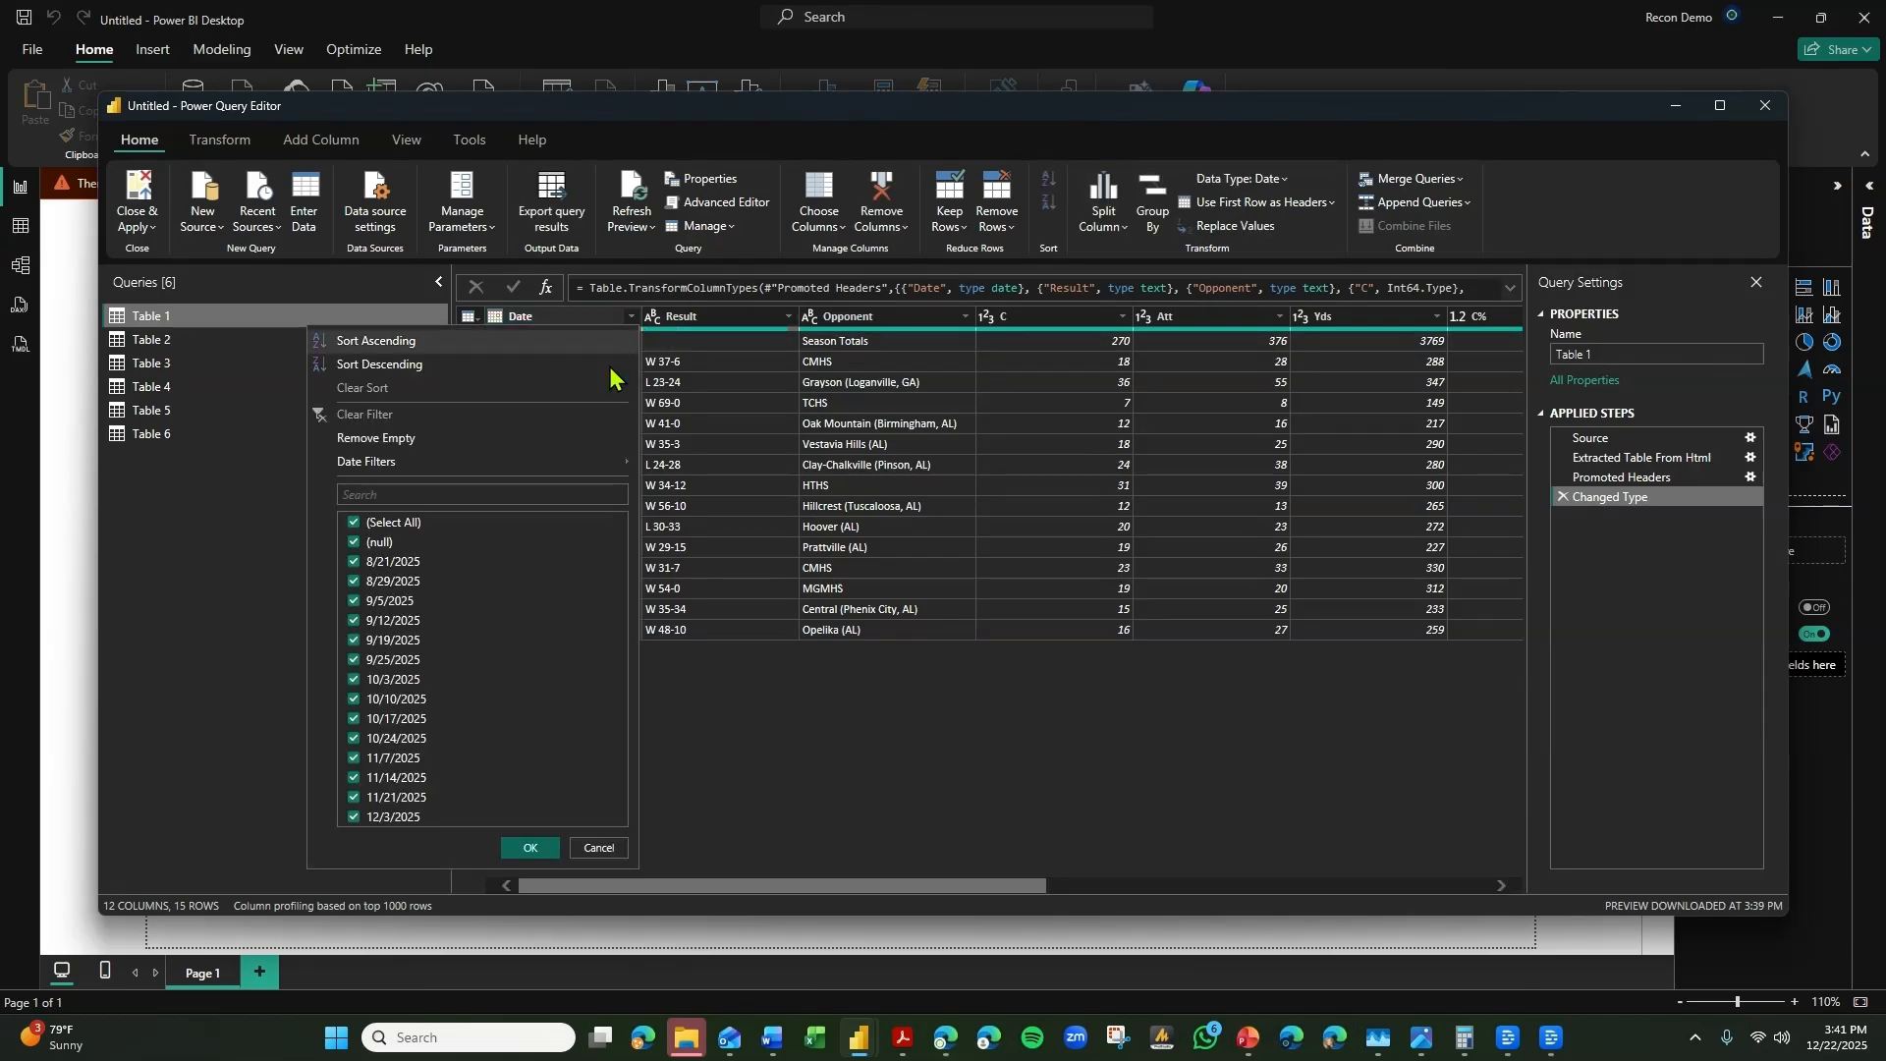
pyautogui.click(391, 544)
pyautogui.click(530, 846)
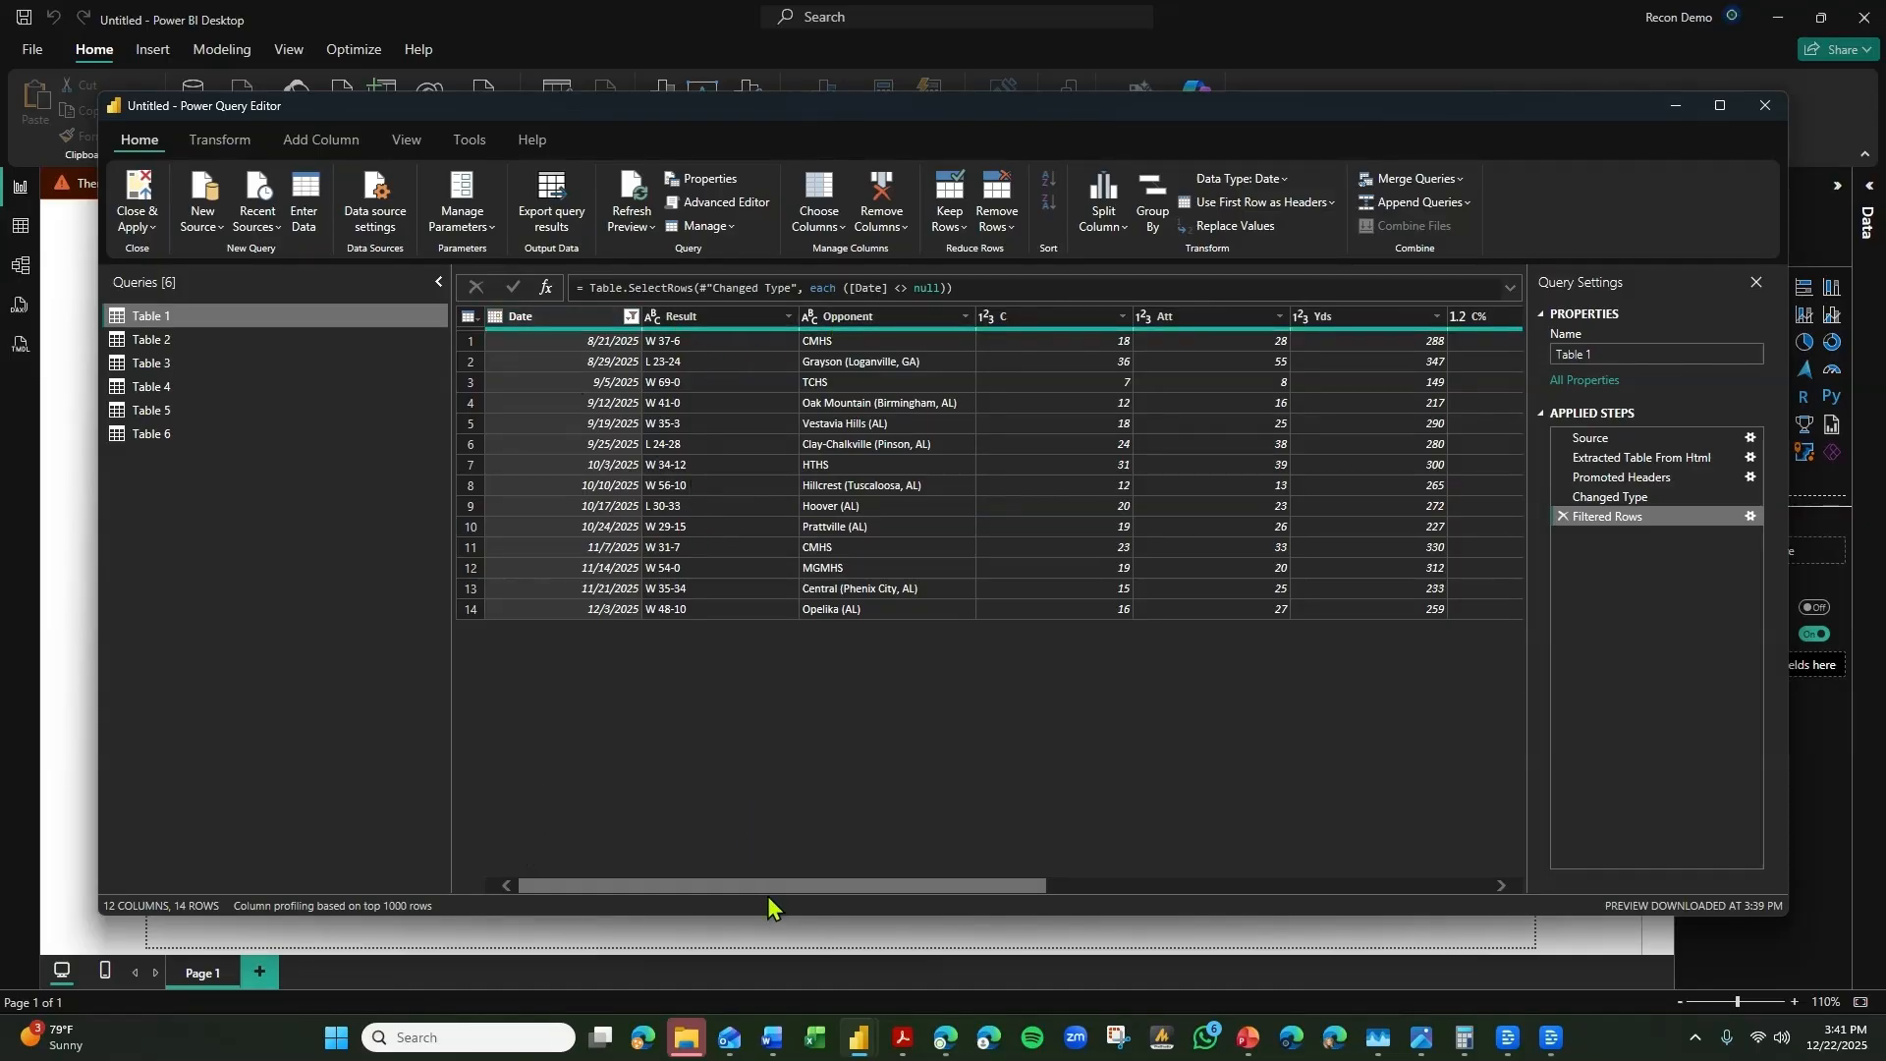
# Place the Power Query Editor and the browser's stats page side by side, with Table 1's C column in view.
pyautogui.moveTo(767, 897); pyautogui.dragTo(938, 892)
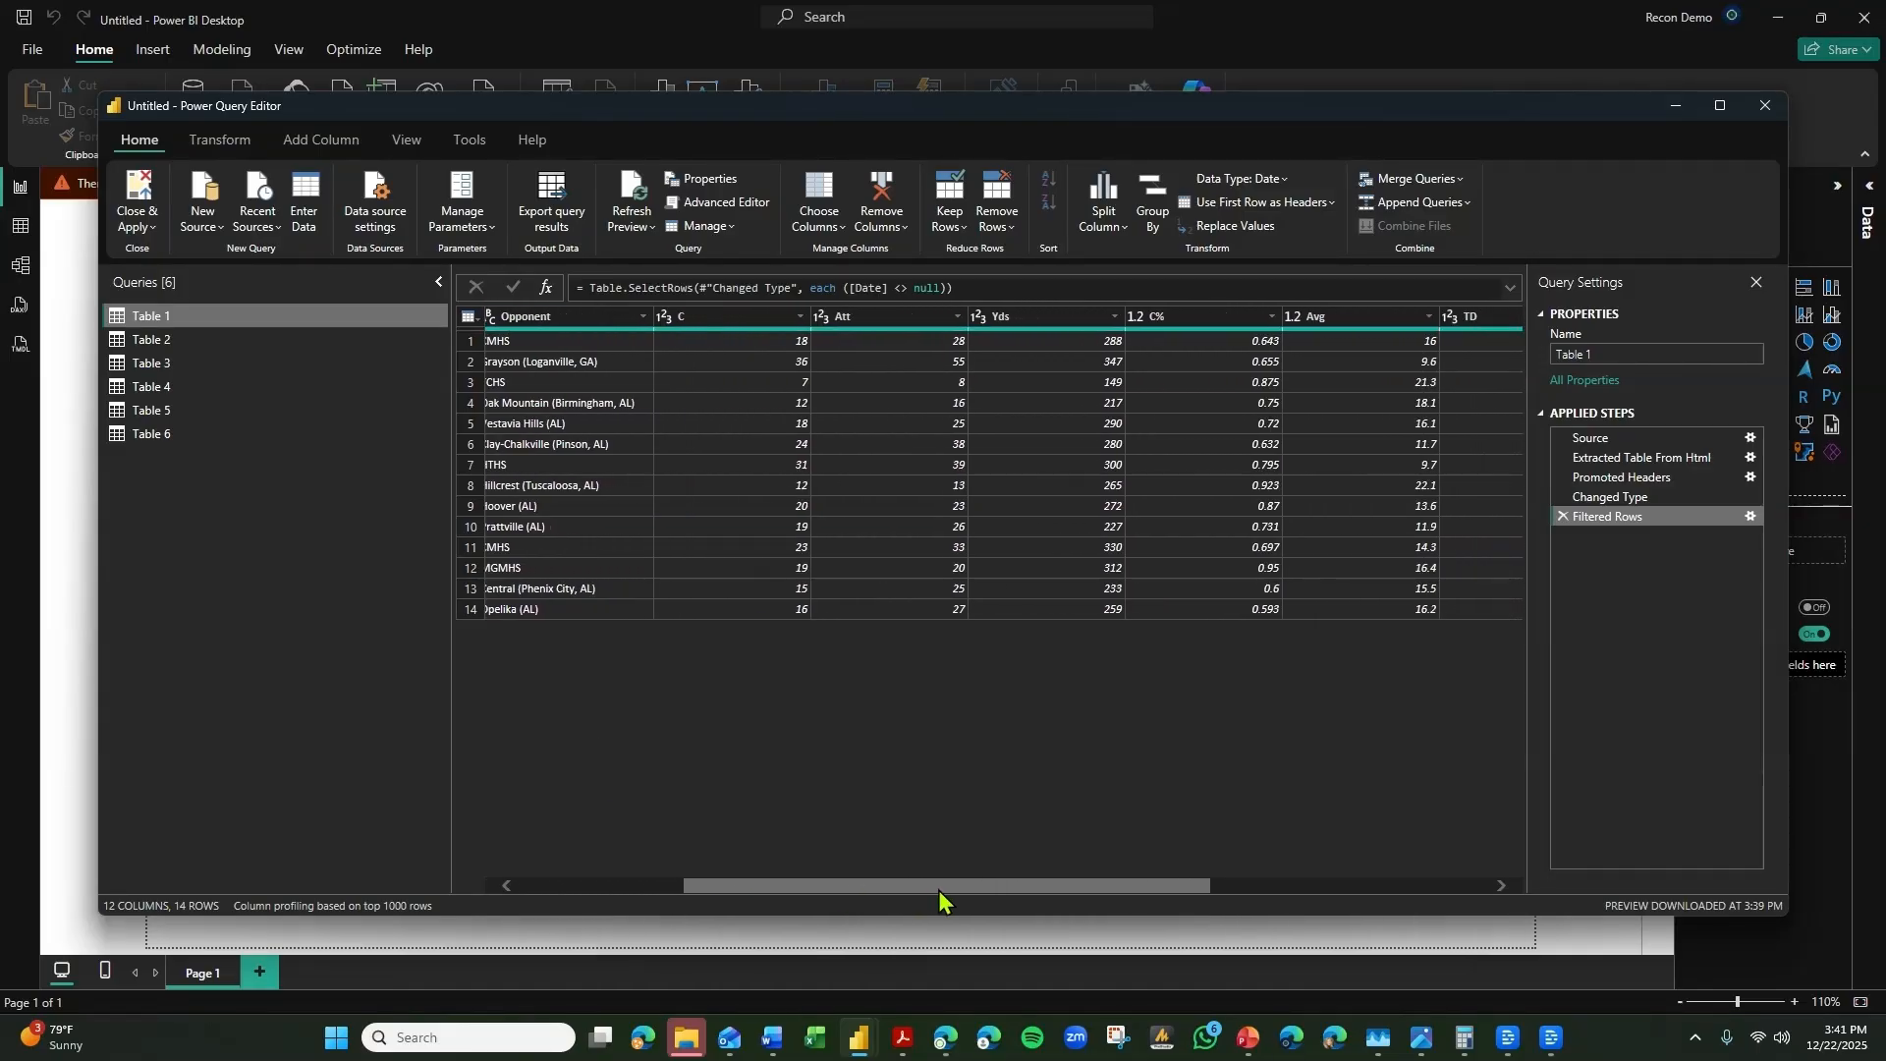
pyautogui.doubleClick(729, 315)
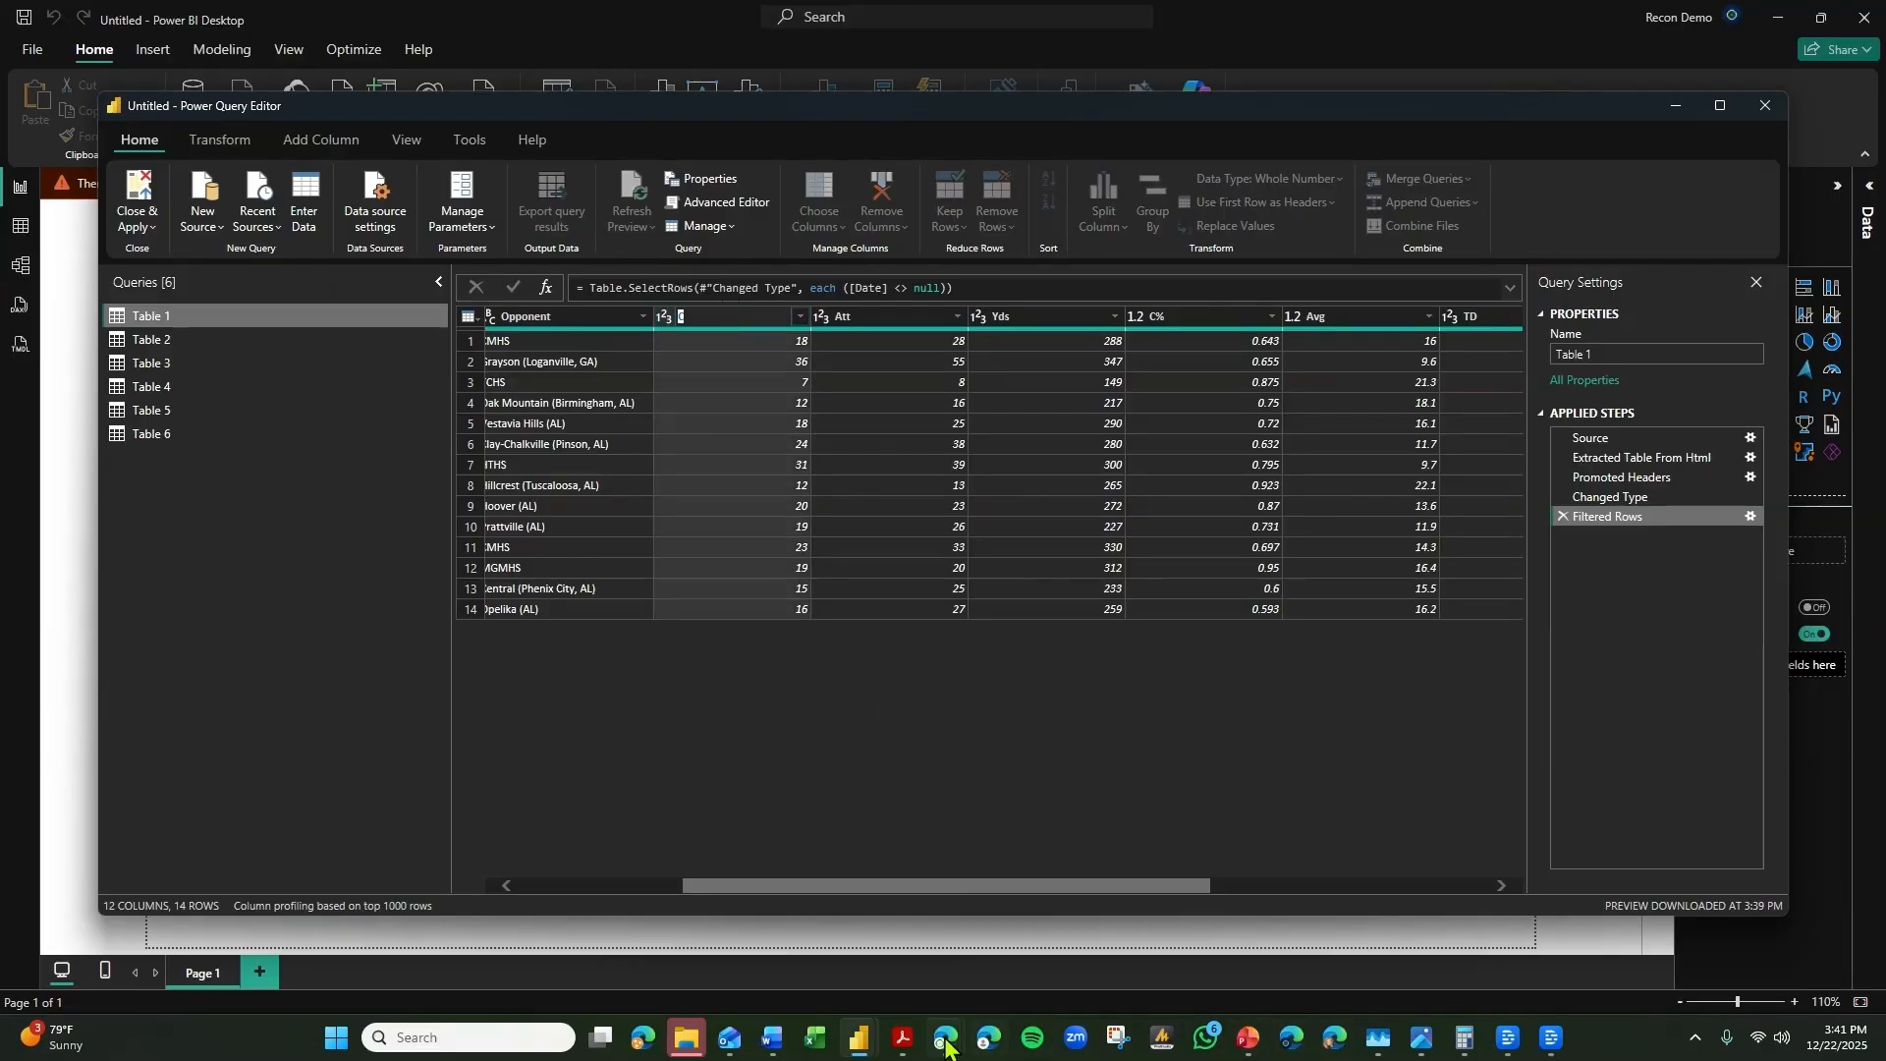
pyautogui.moveTo(1368, 123); pyautogui.dragTo(1244, 128)
pyautogui.moveTo(1598, 120)
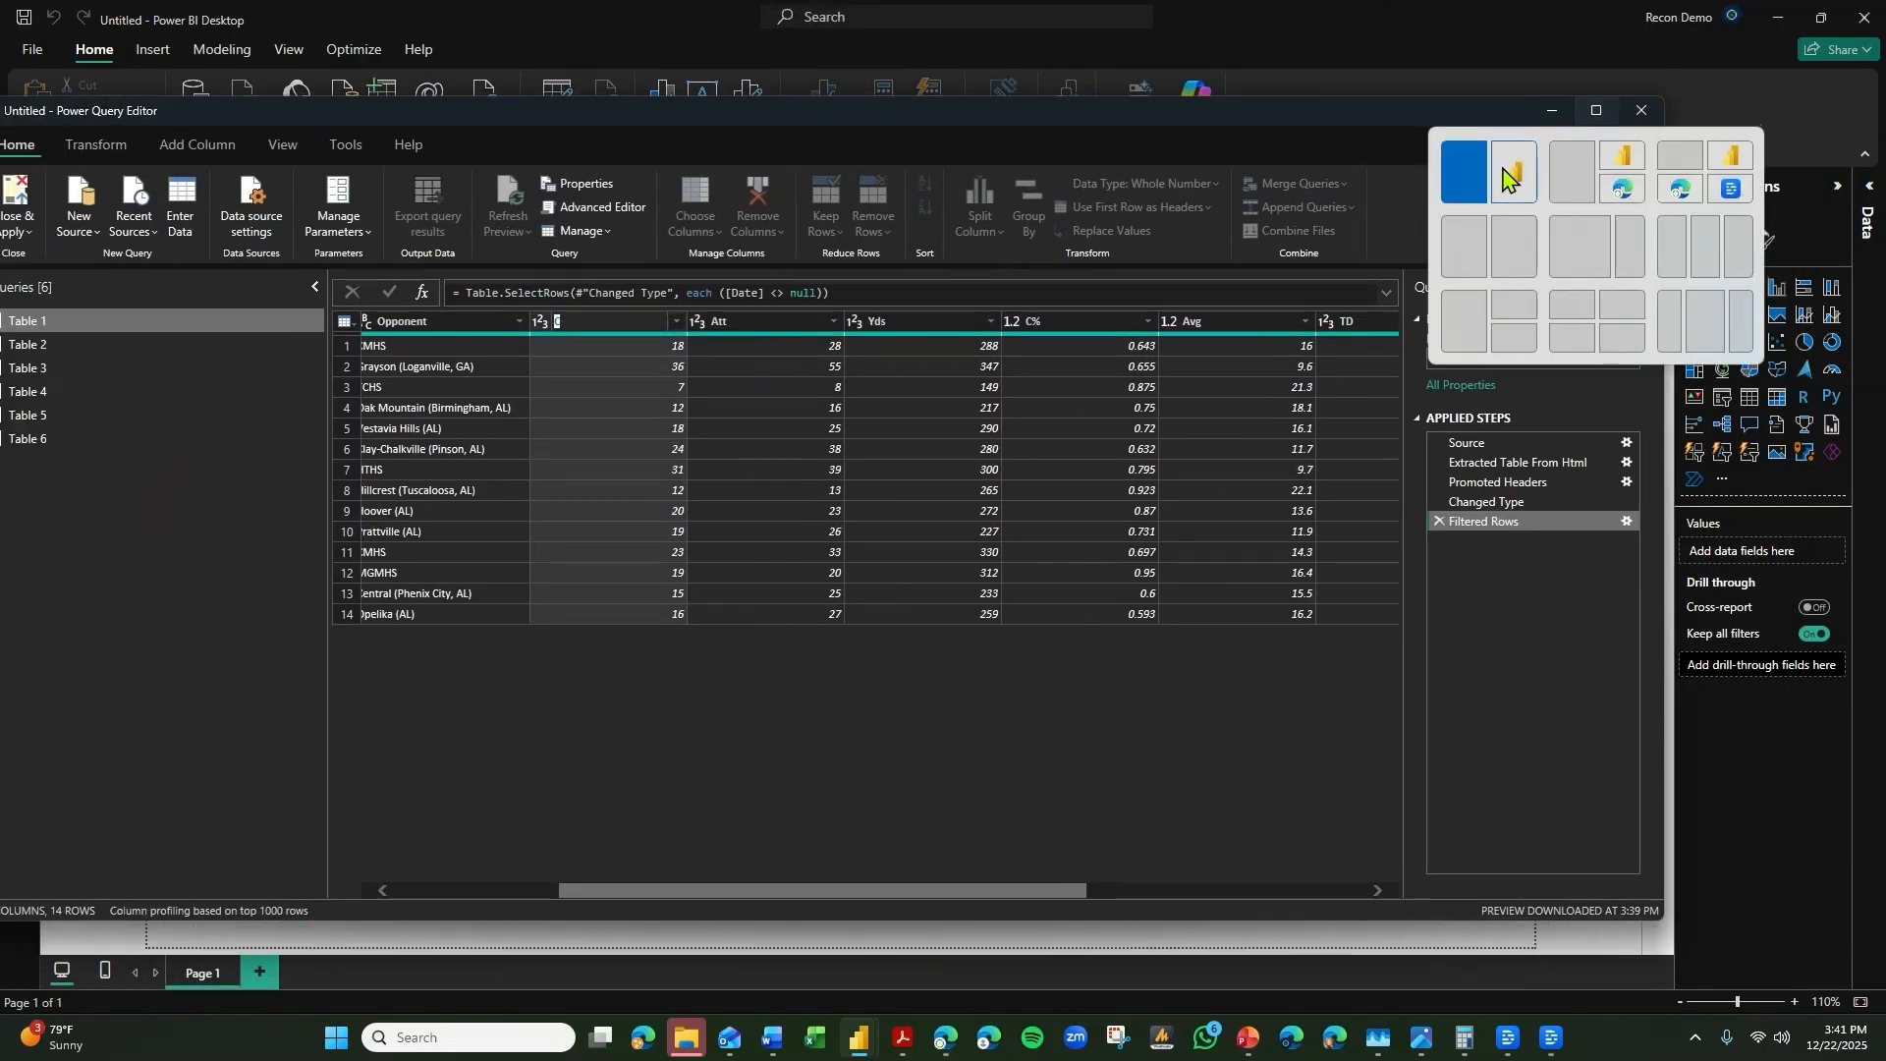
pyautogui.click(1465, 177)
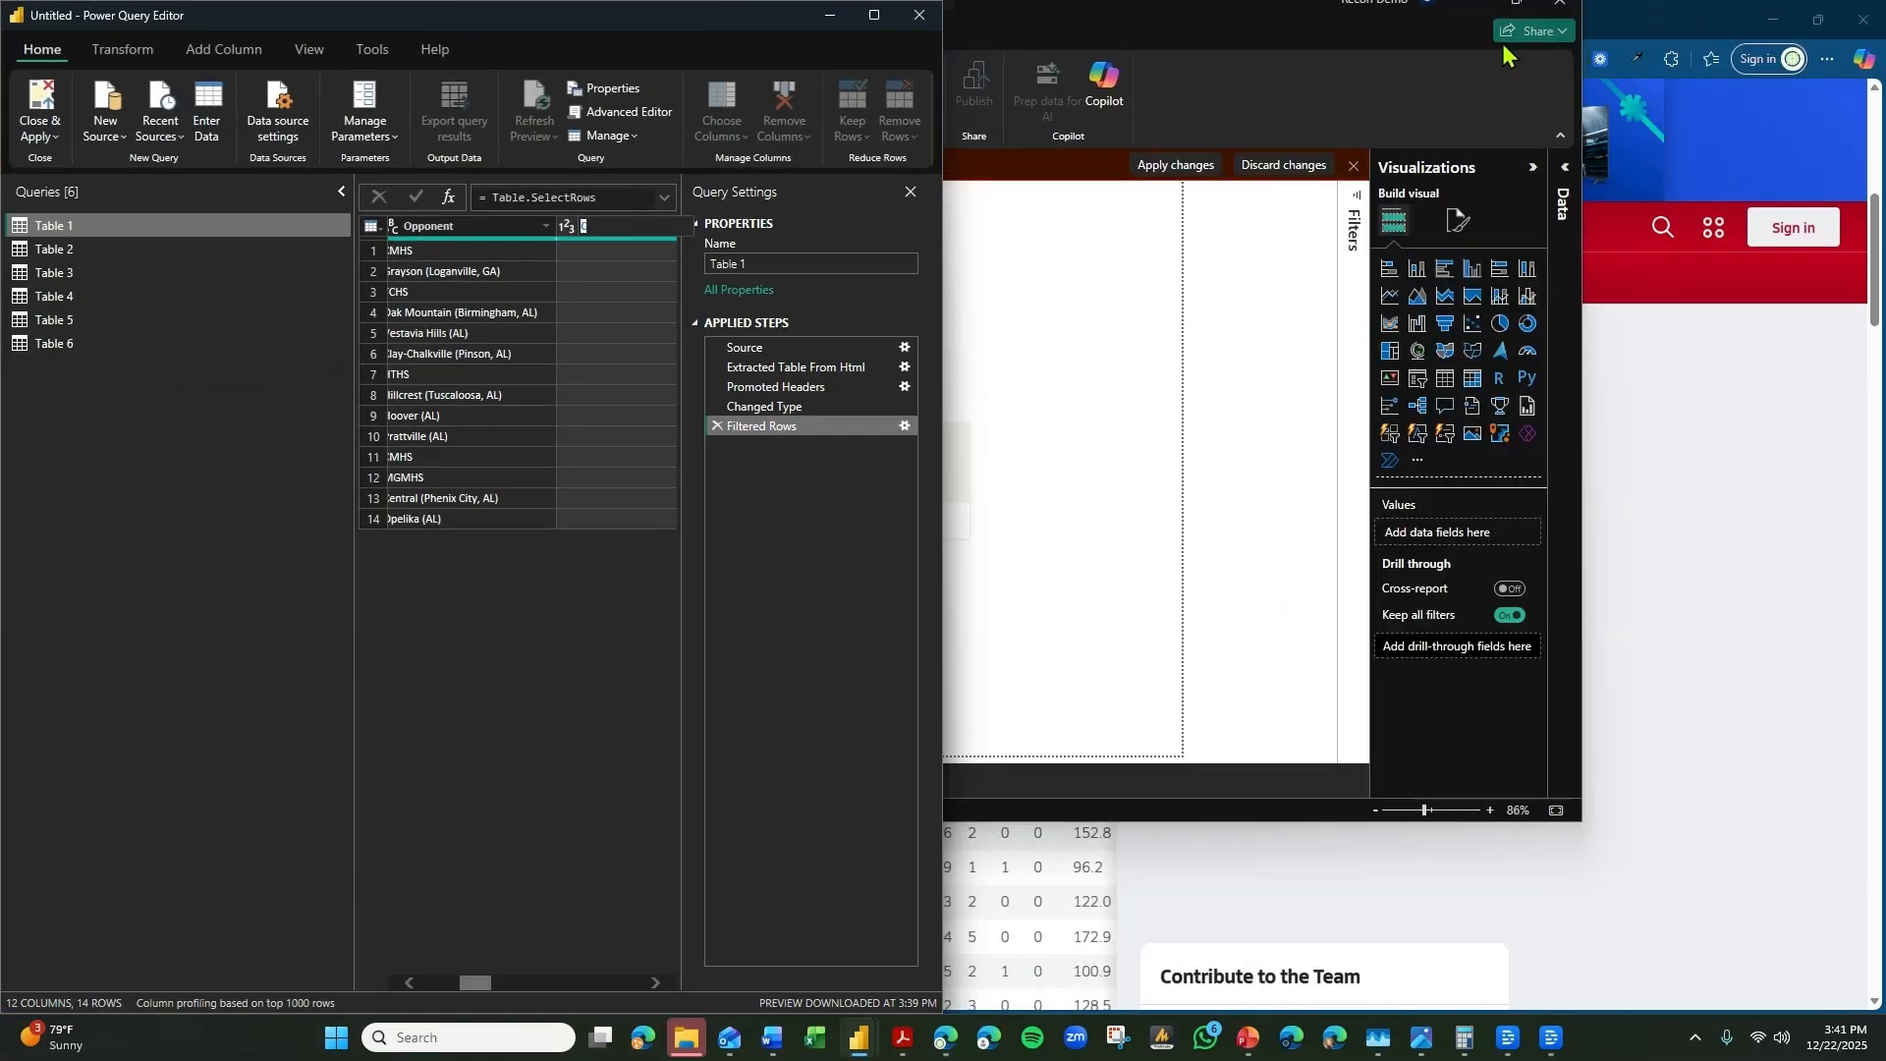
pyautogui.click(1704, 33)
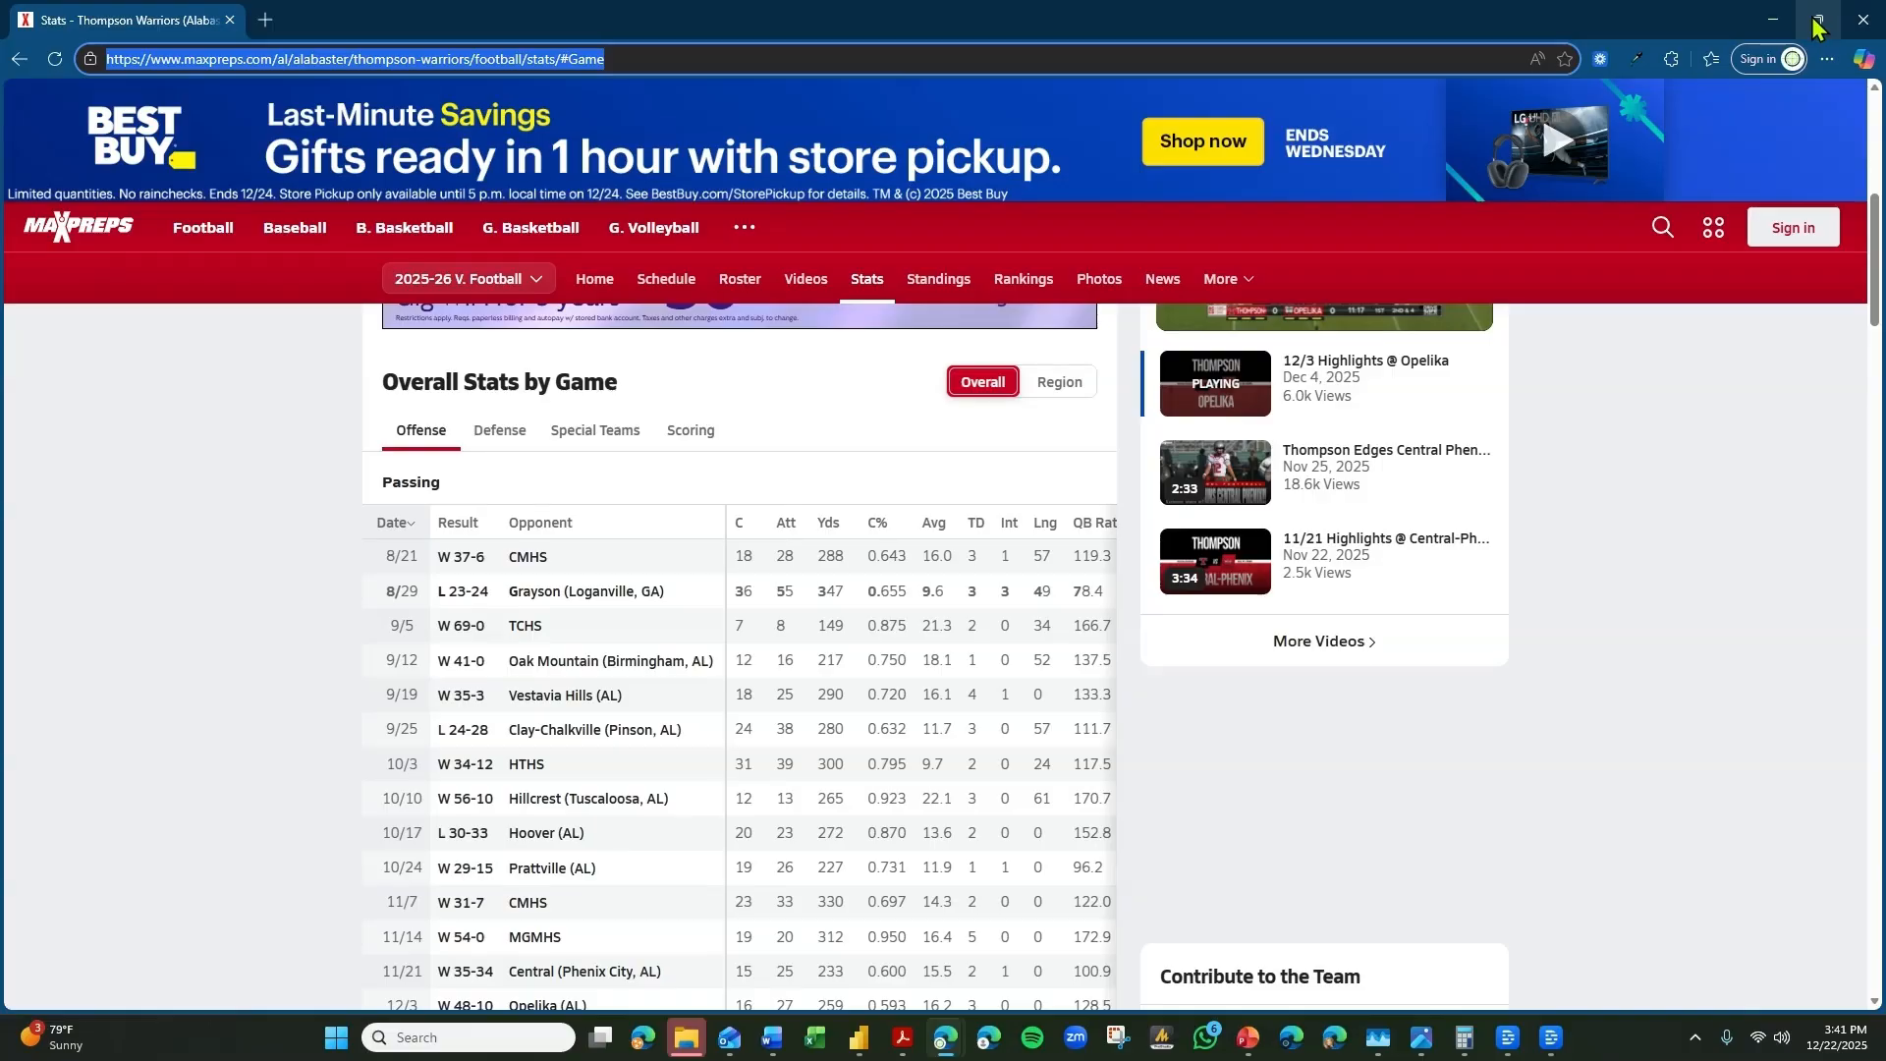
pyautogui.moveTo(1817, 20)
pyautogui.click(1641, 149)
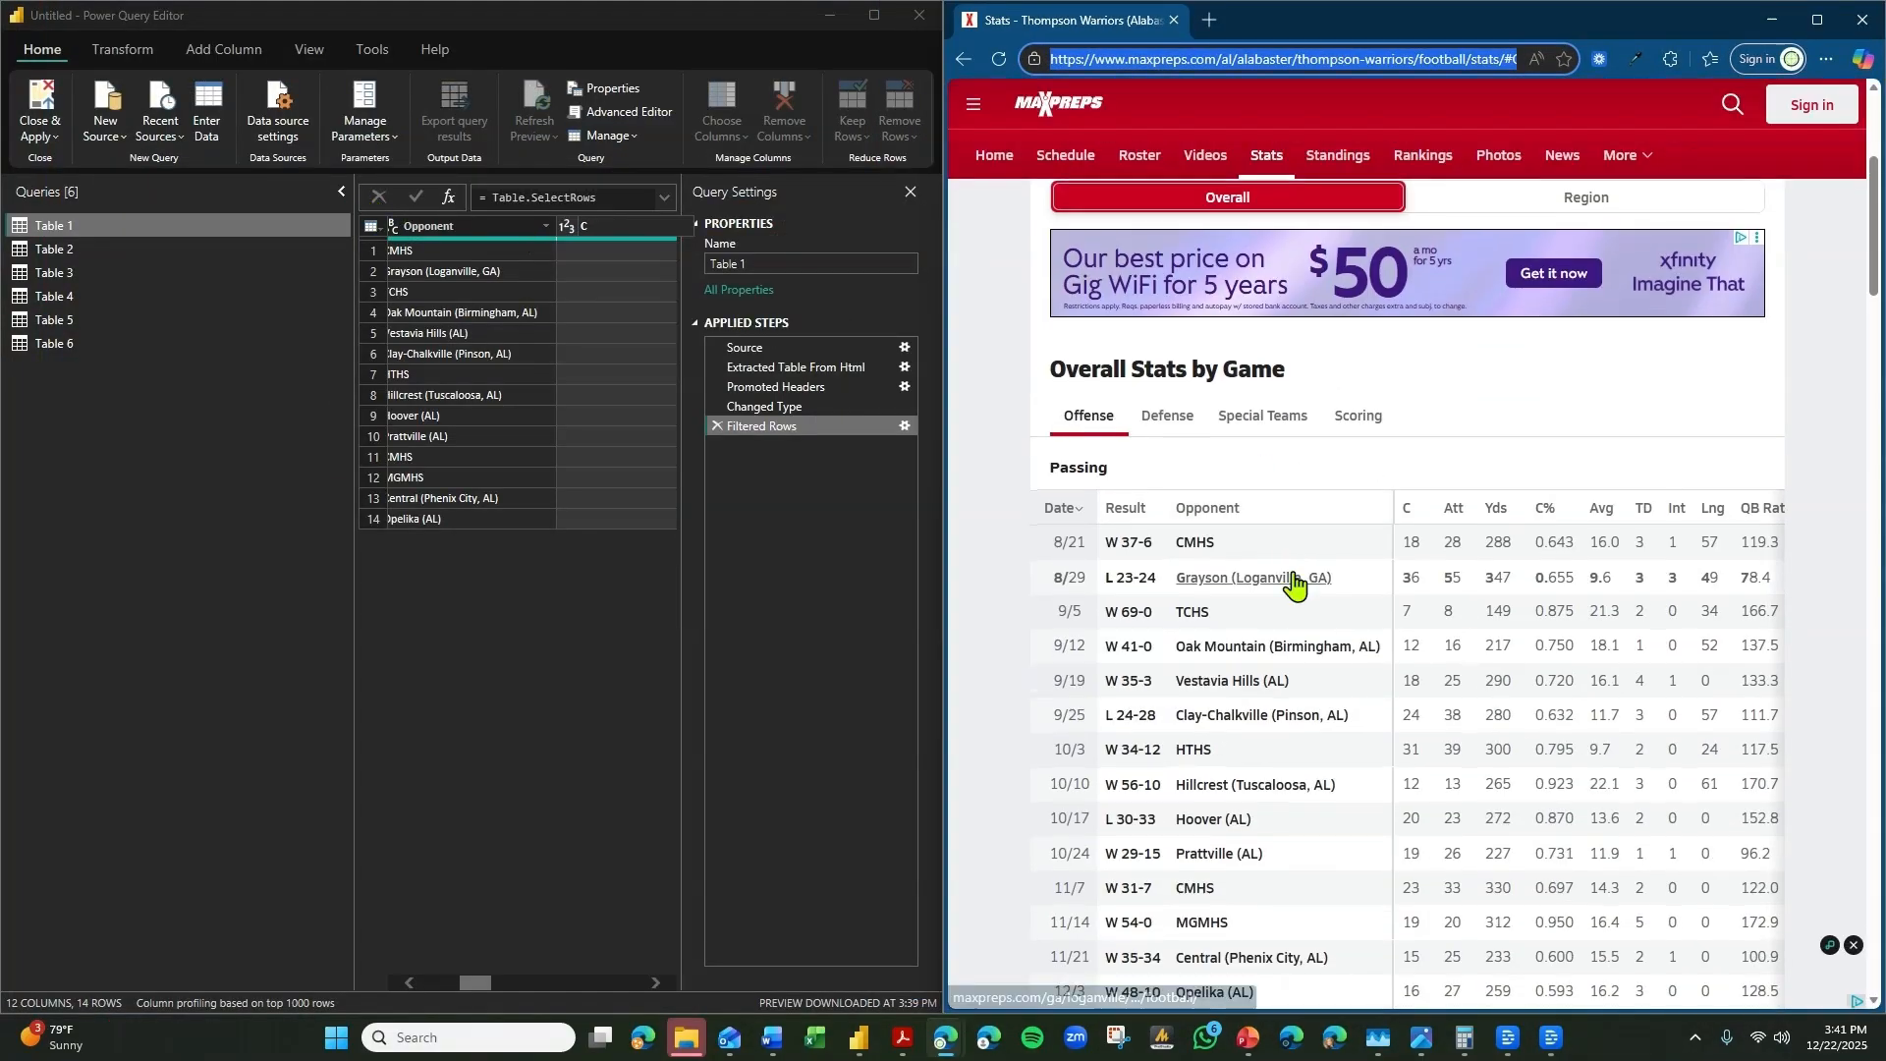
pyautogui.scroll(1, 1395, 626)
pyautogui.scroll(-1, 1408, 632)
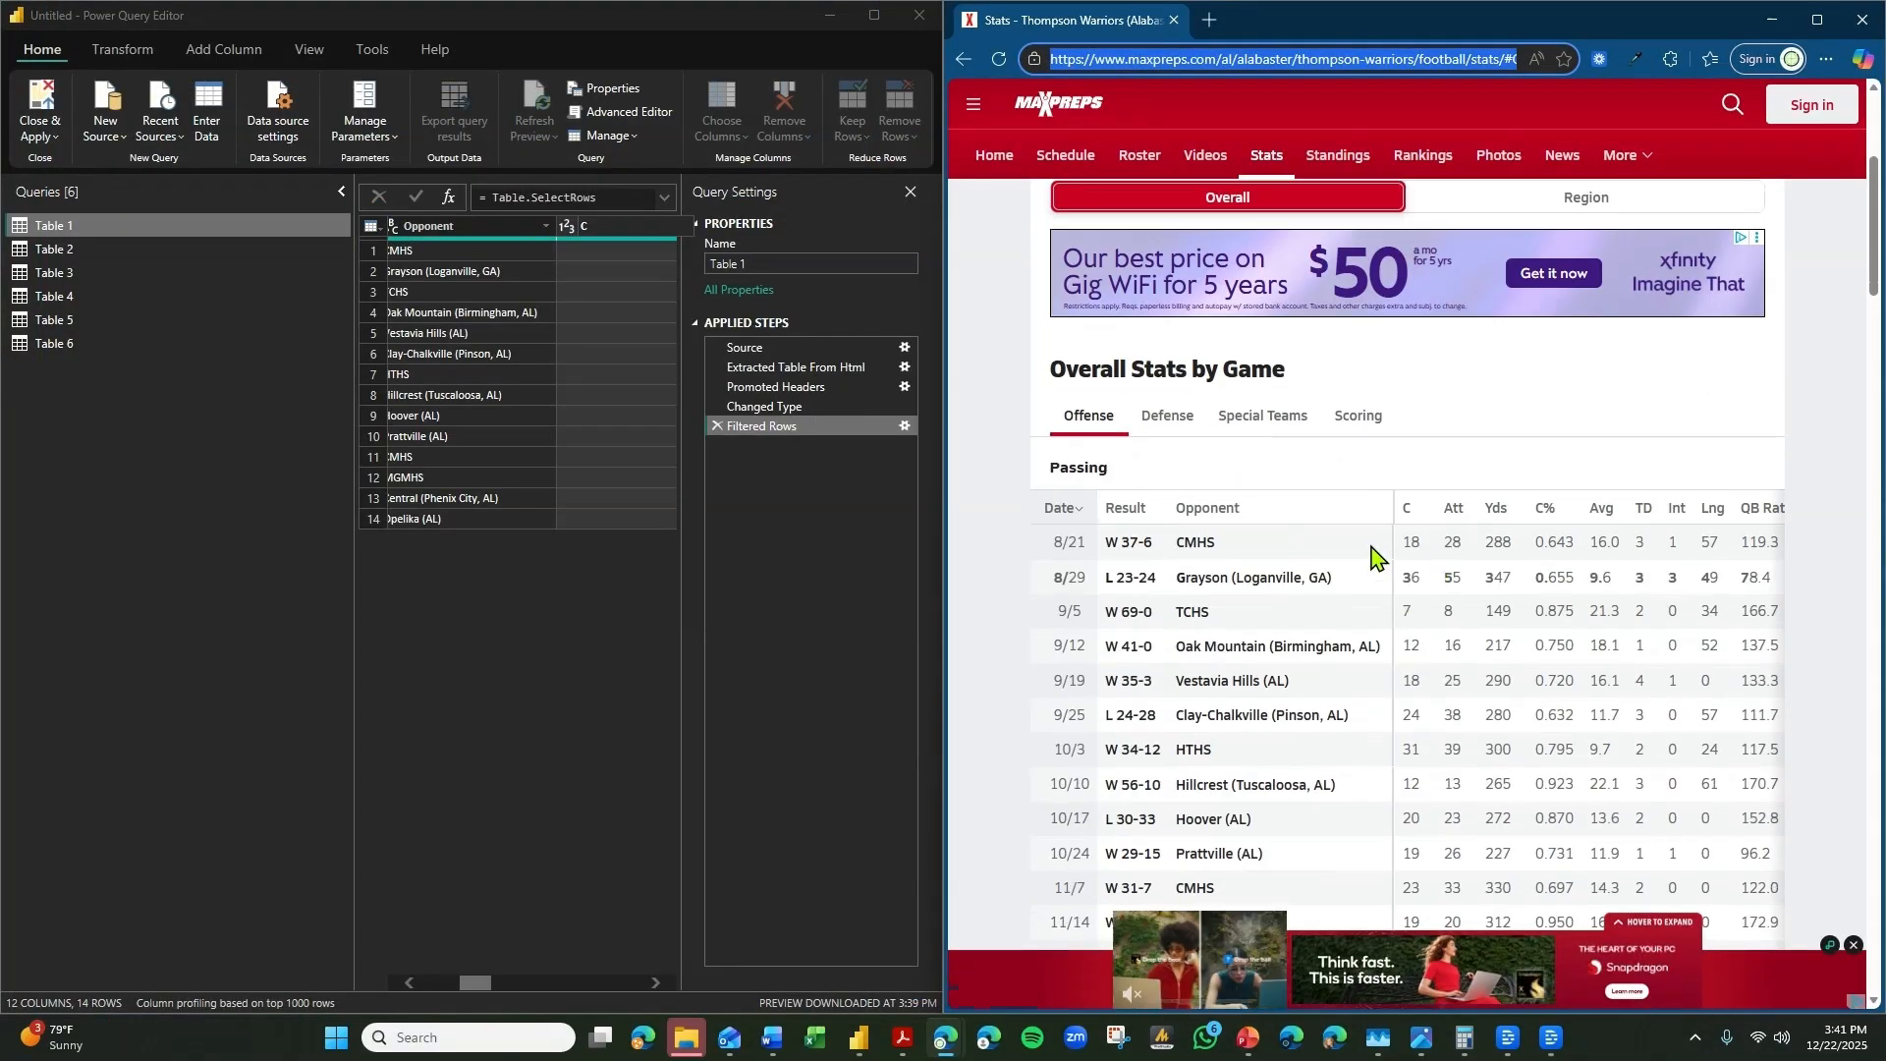
# Rename Table 1's C column as Completions.
pyautogui.doubleClick(606, 220)
pyautogui.write('Completions')
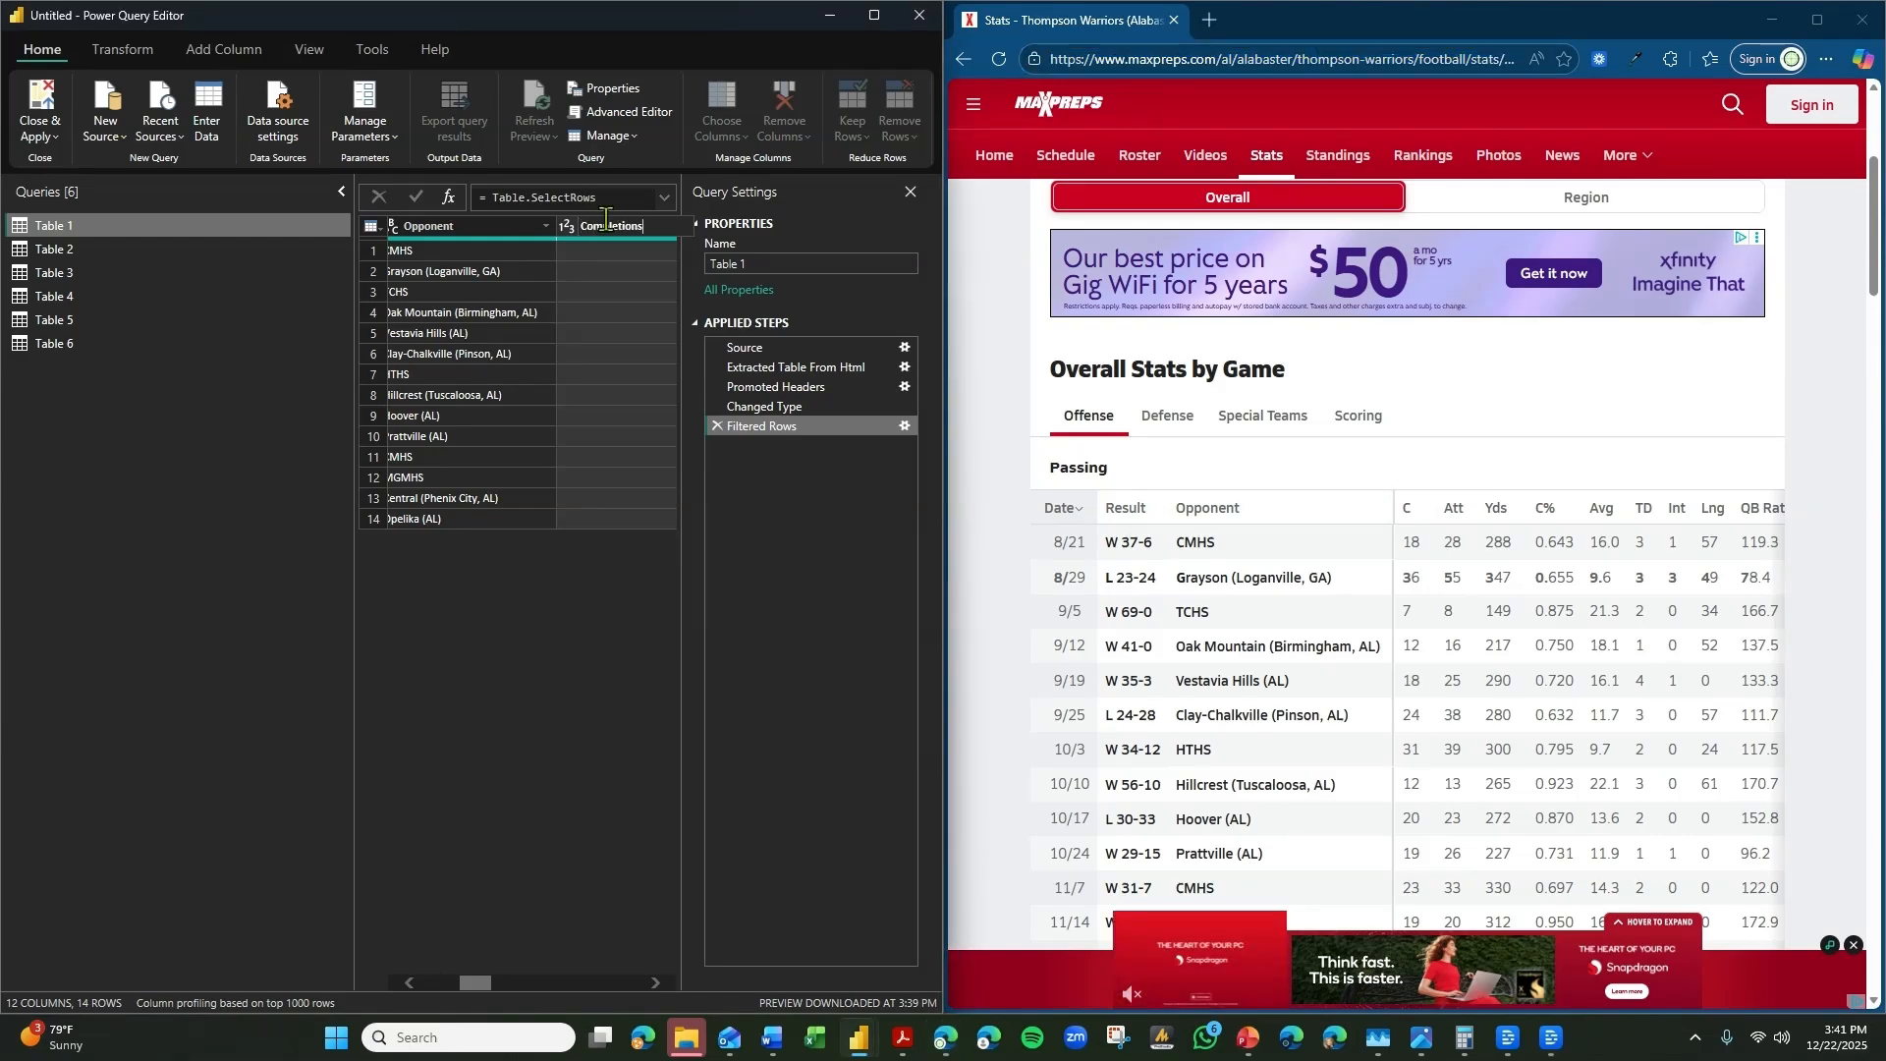
pyautogui.press('Return')
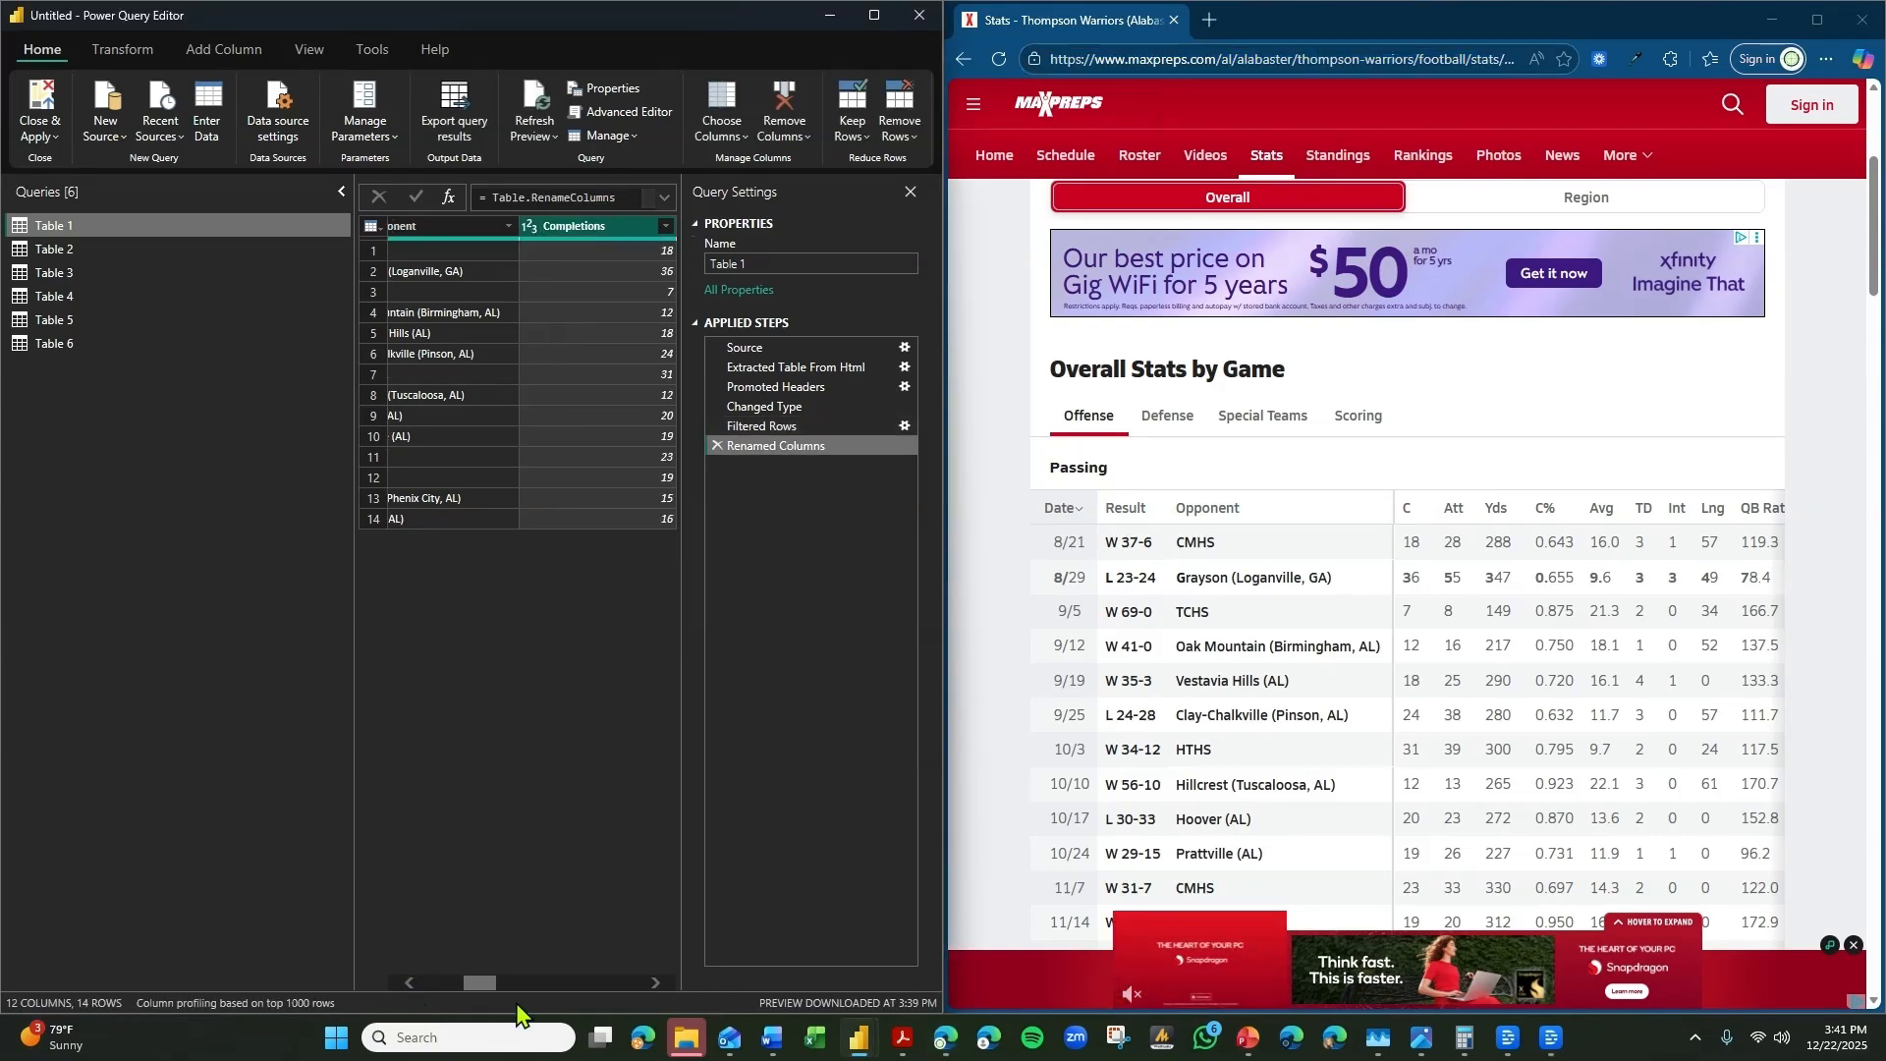
# Rename Table 1's Att column as Pass Attempts and its Yds column as Passing Yards.
pyautogui.click(656, 982)
pyautogui.click(657, 982)
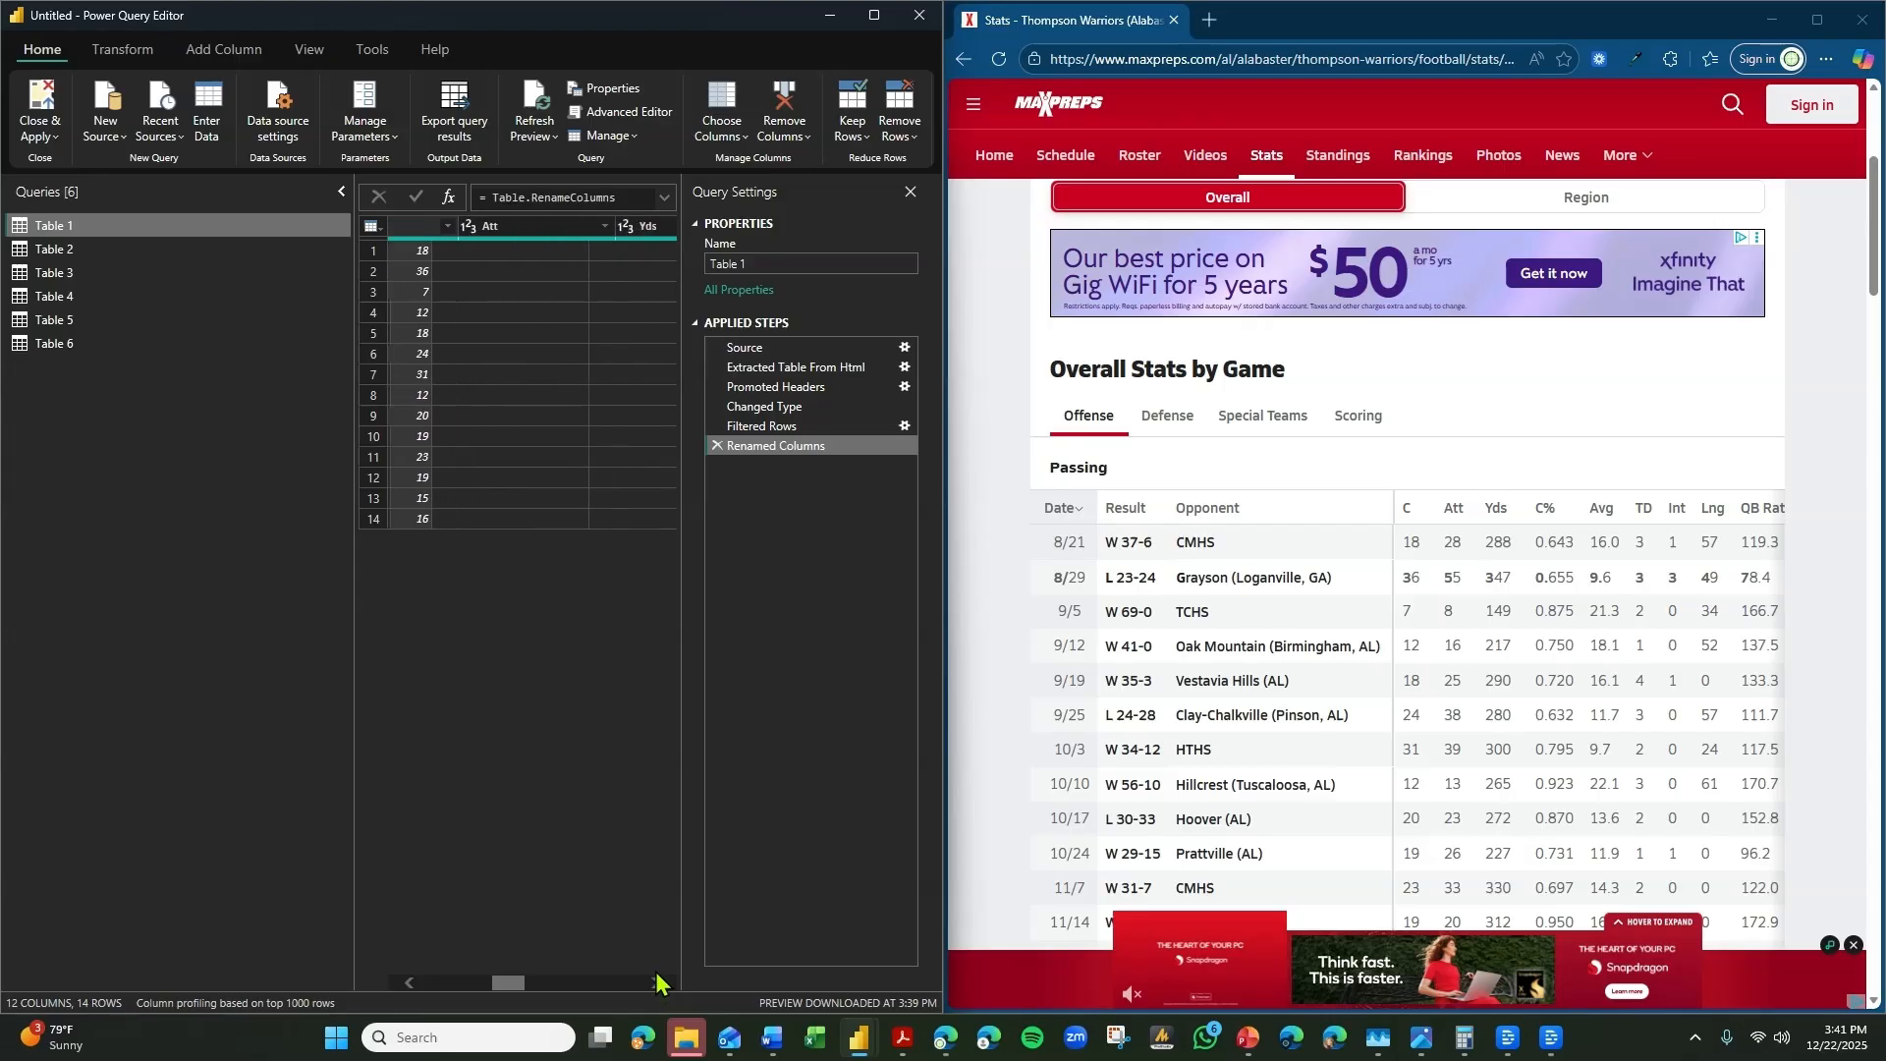
pyautogui.doubleClick(486, 218)
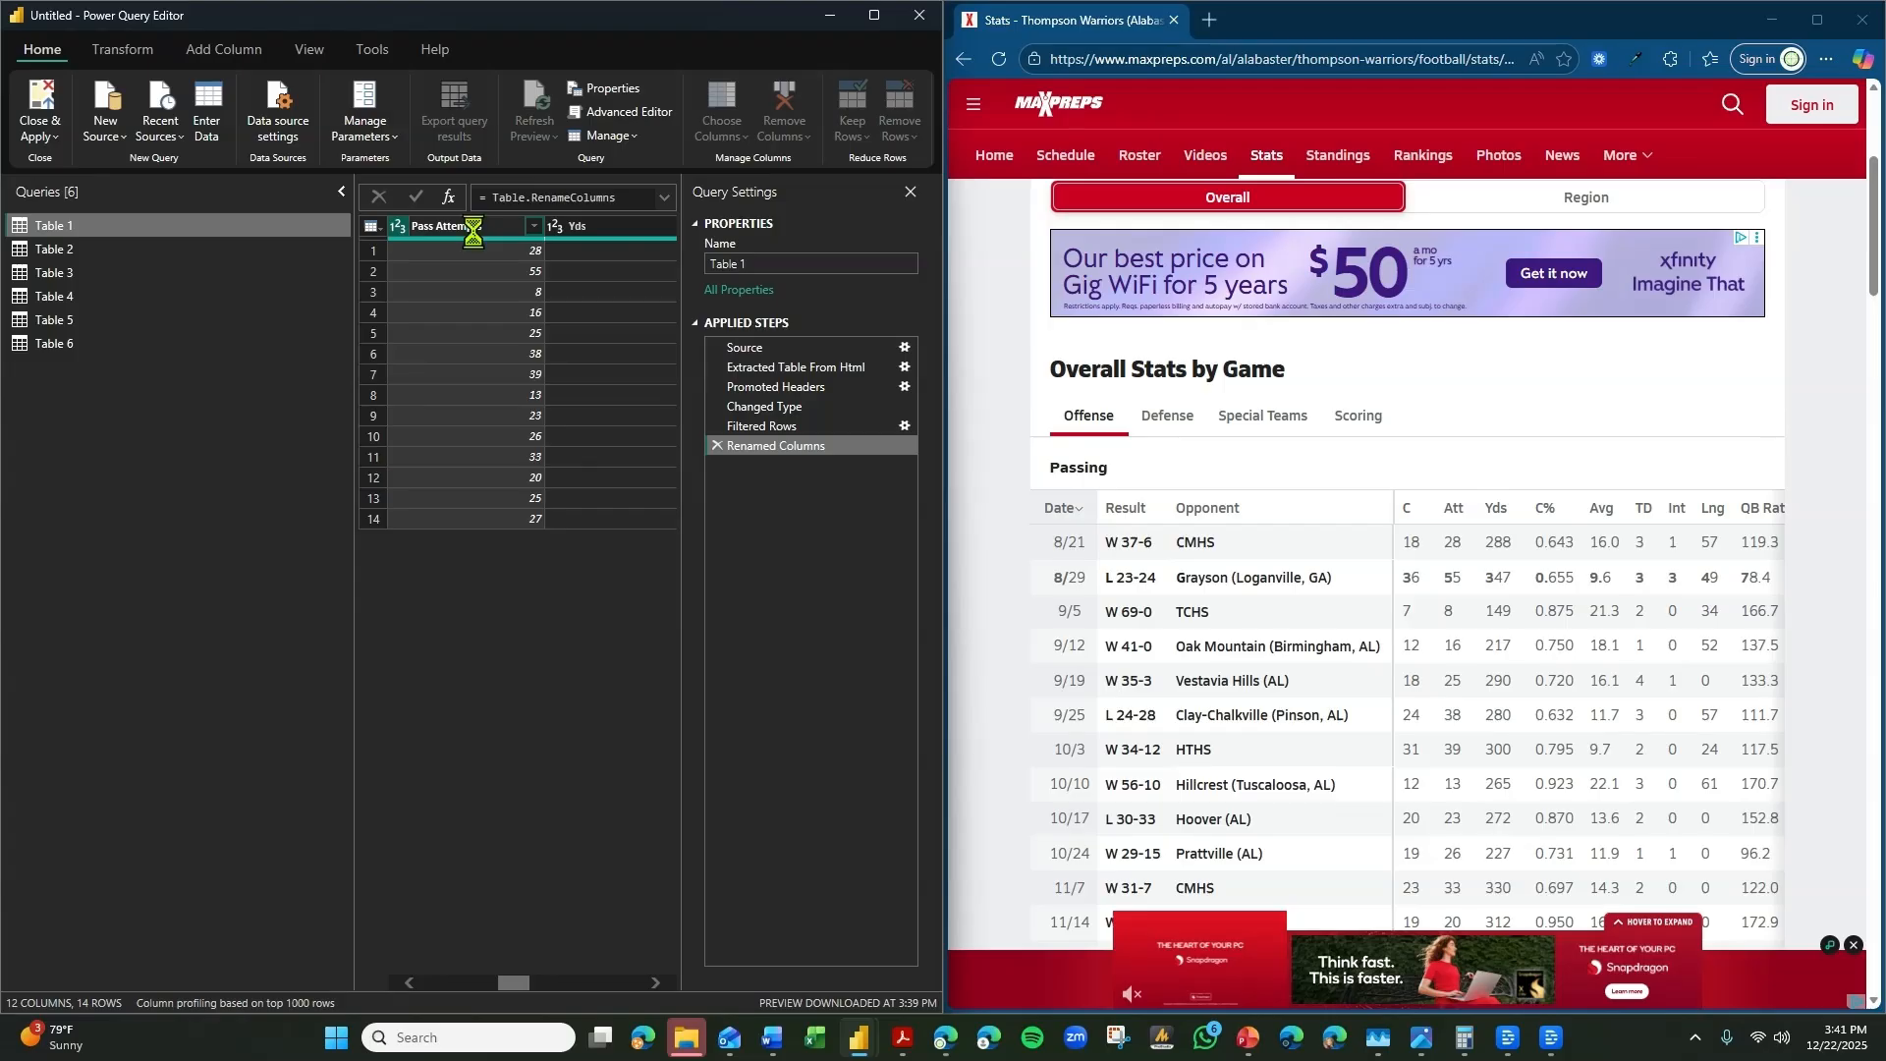
pyautogui.doubleClick(607, 226)
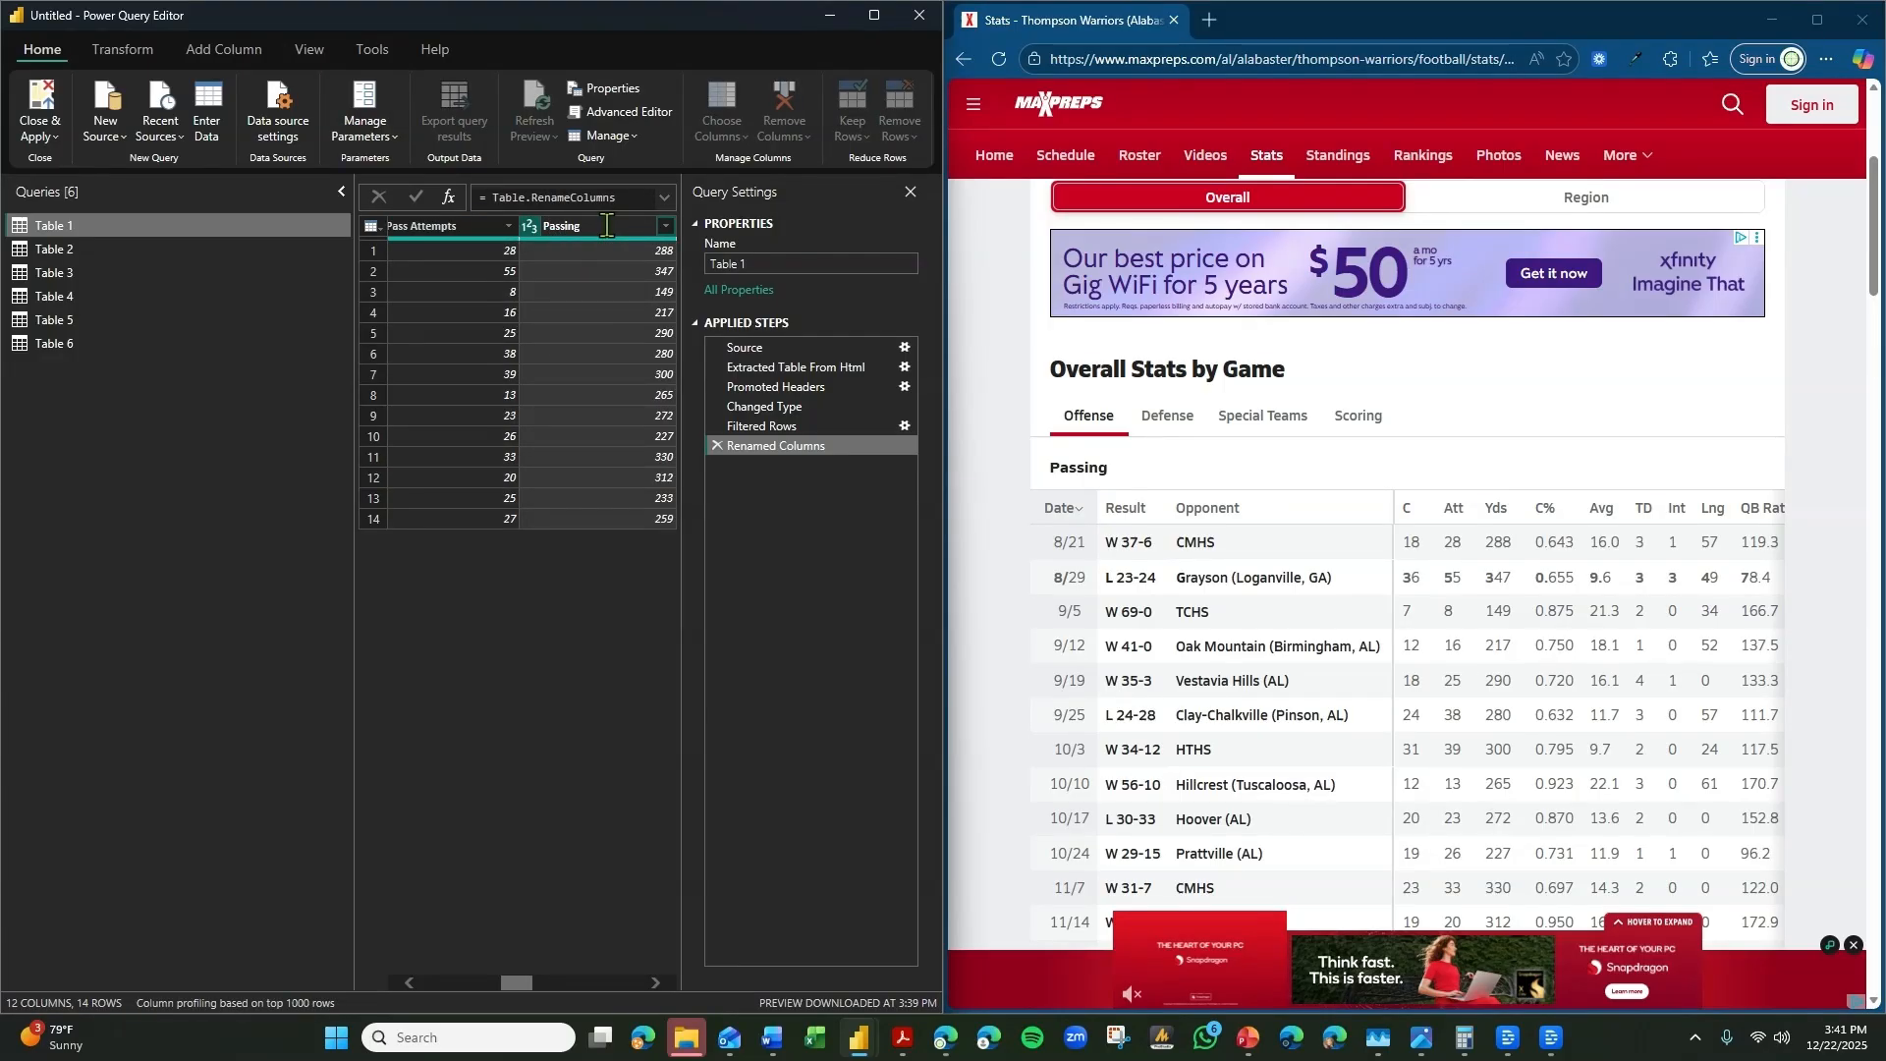
pyautogui.write('Passing Yards')
pyautogui.press('Return')
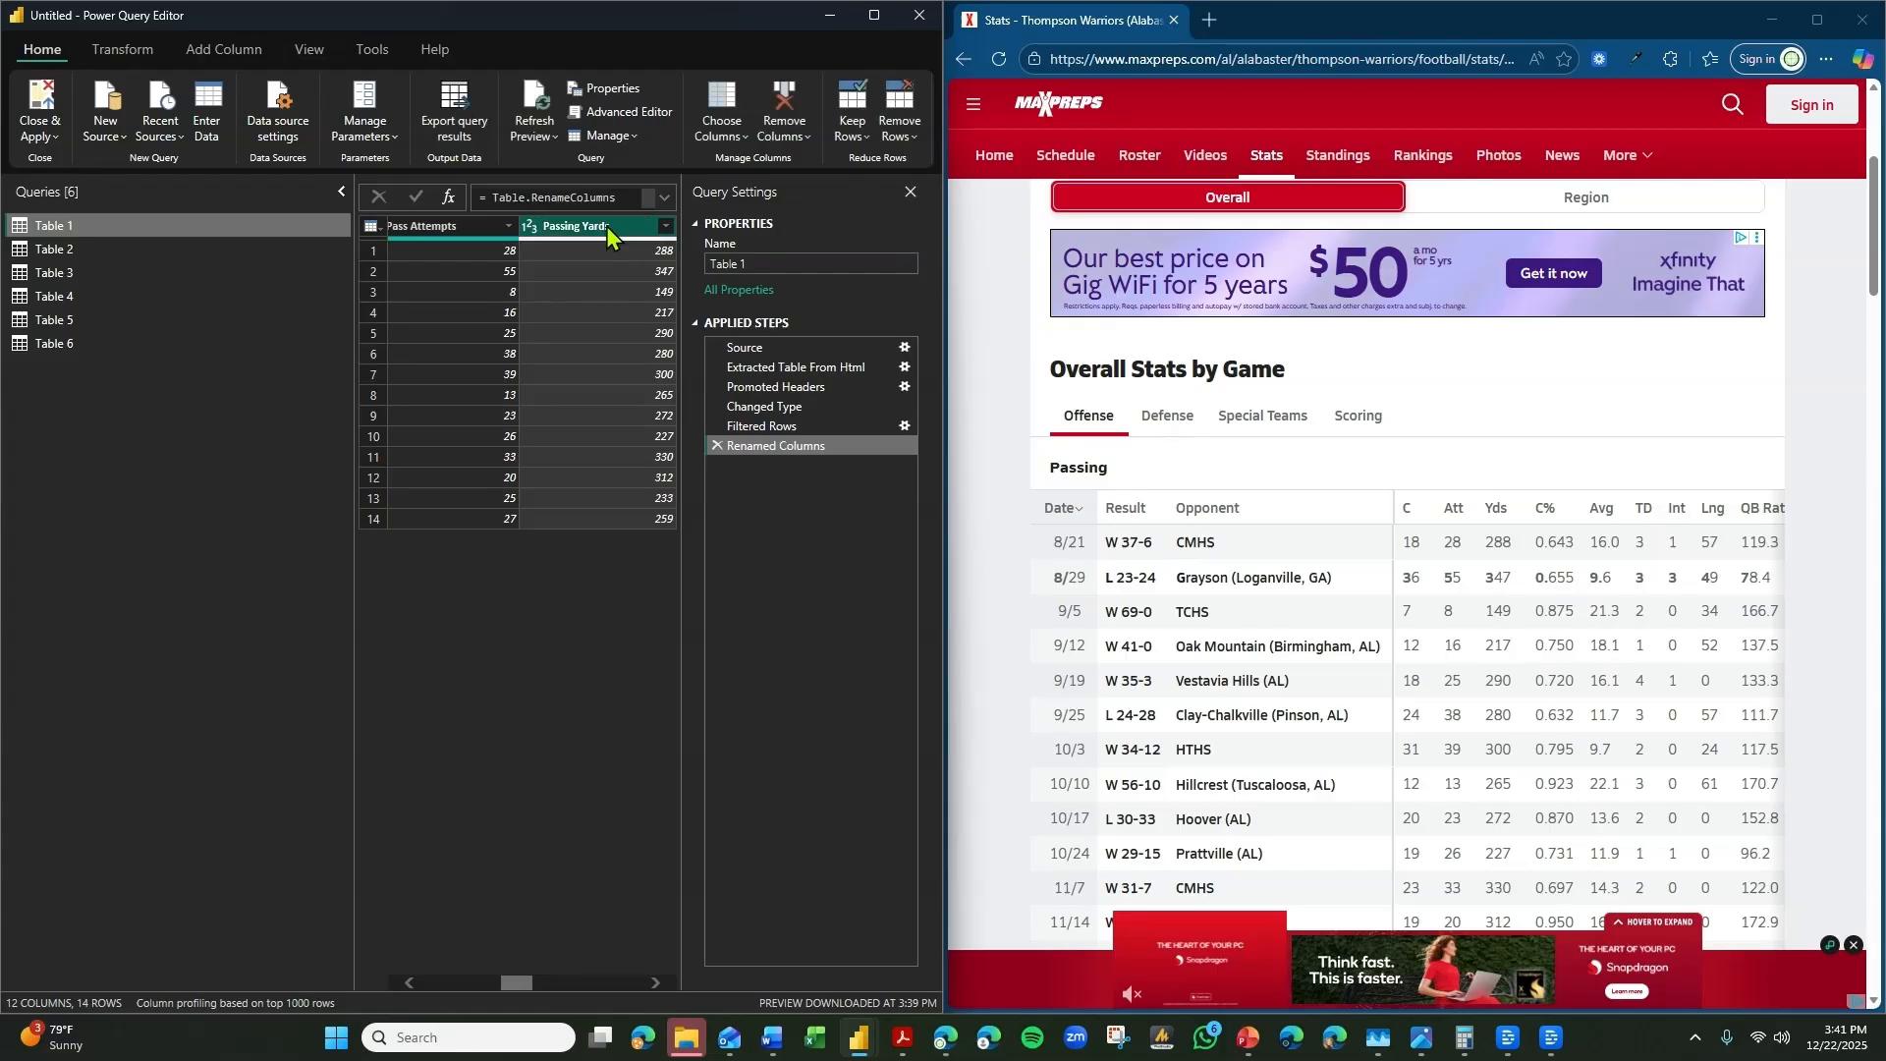
# Rename Table 1's C% column as Completion %.
pyautogui.click(656, 982)
pyautogui.click(656, 982)
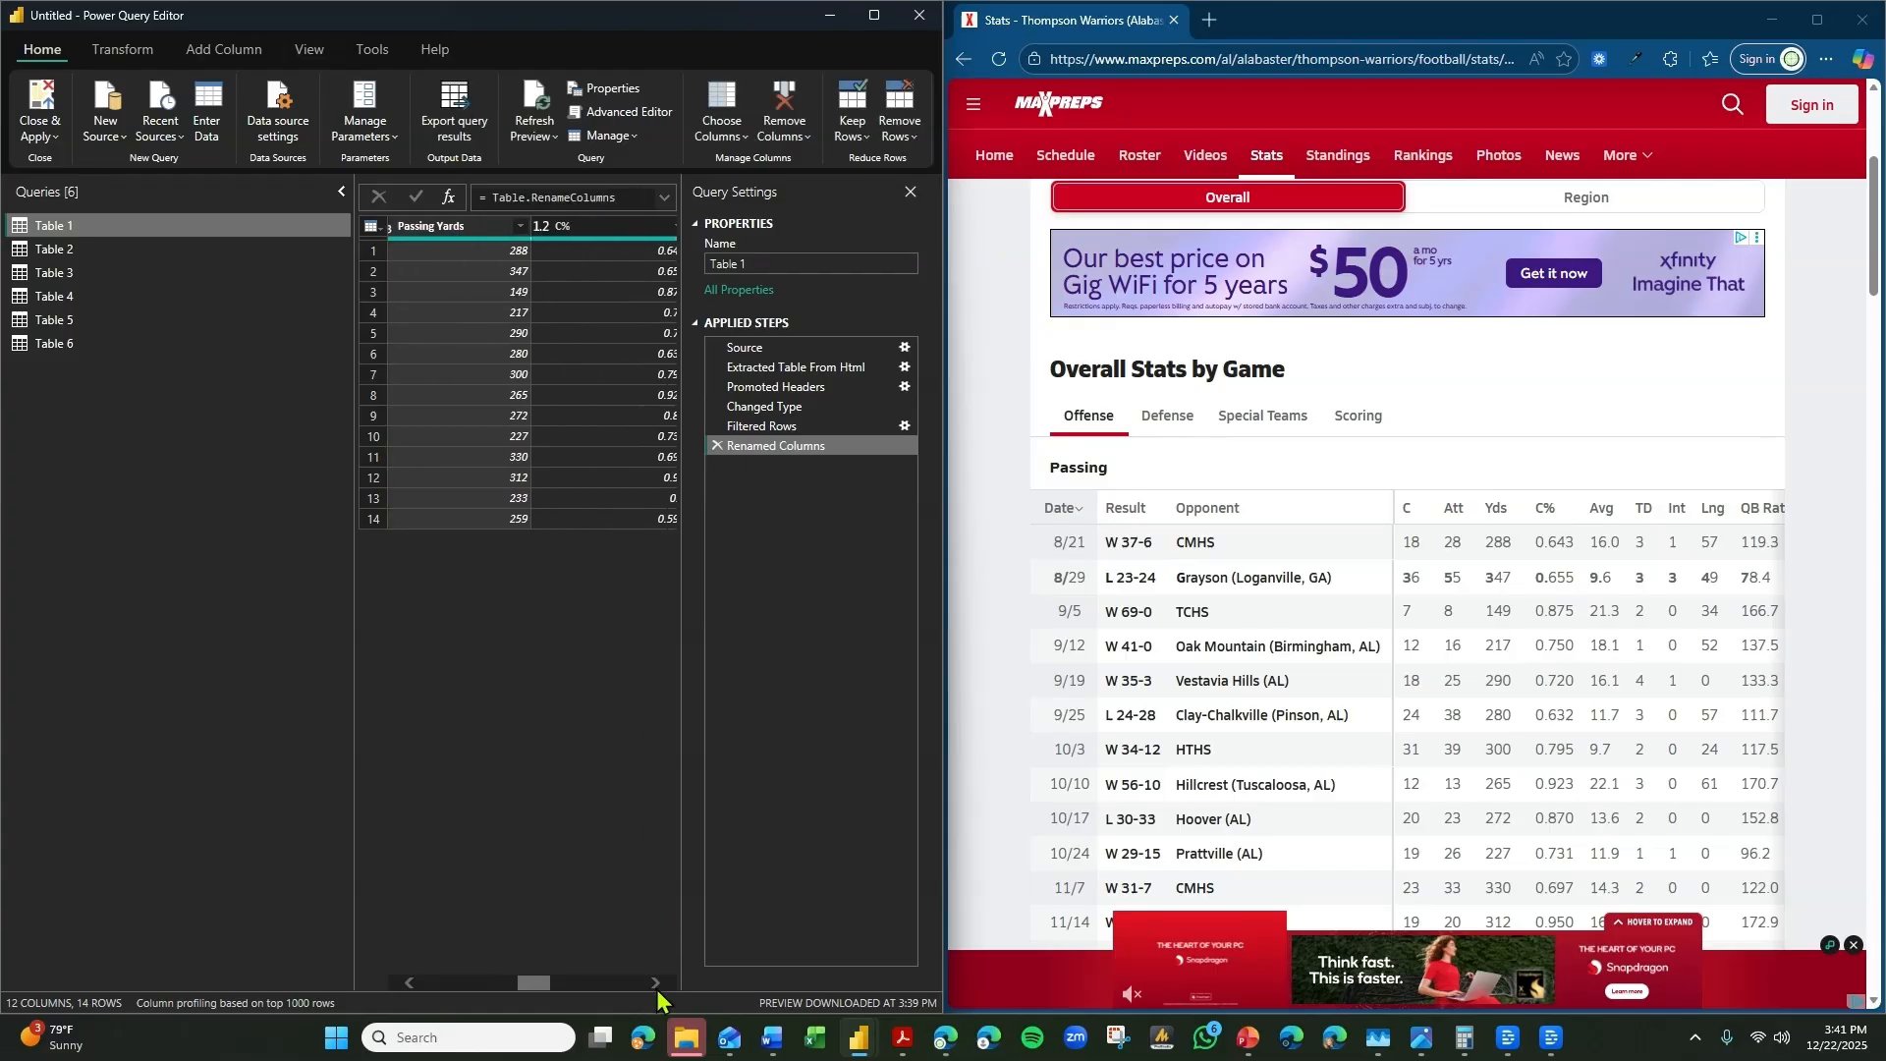
pyautogui.click(480, 230)
pyautogui.doubleClick(480, 230)
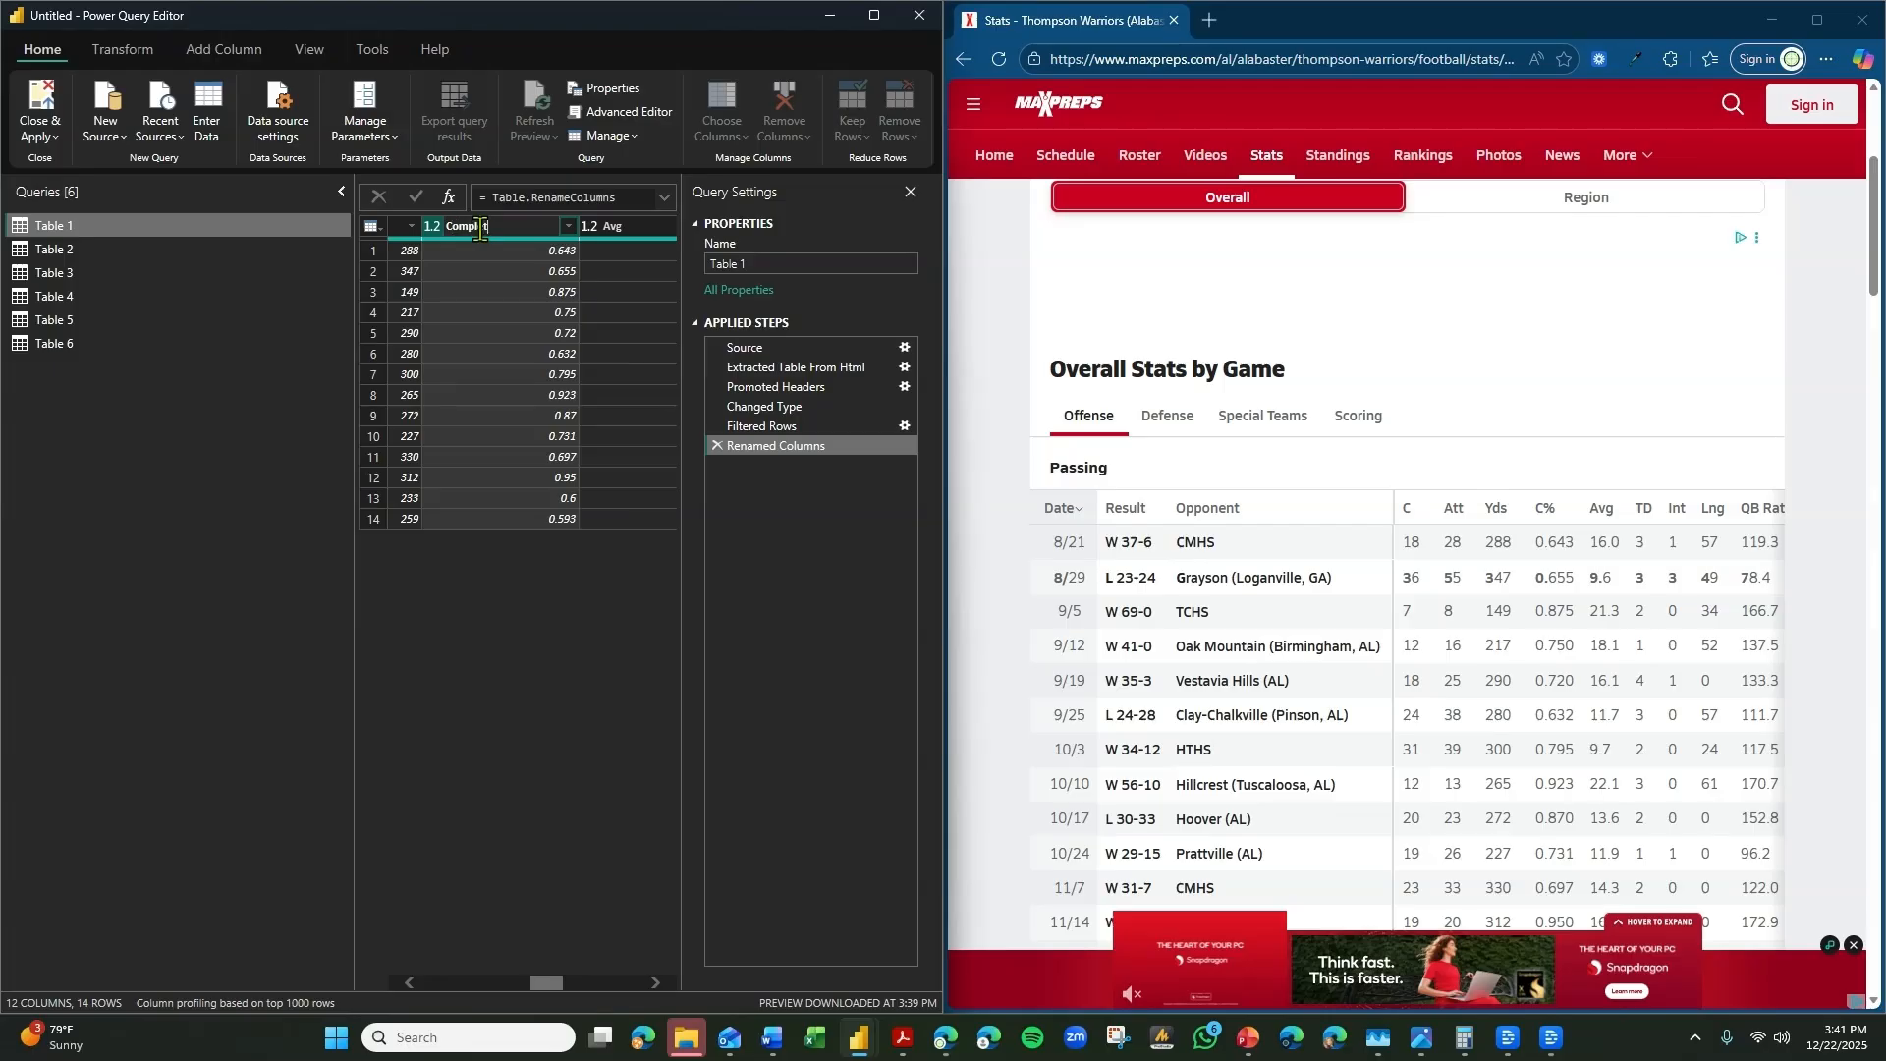
pyautogui.write('Completion %')
pyautogui.press('Return')
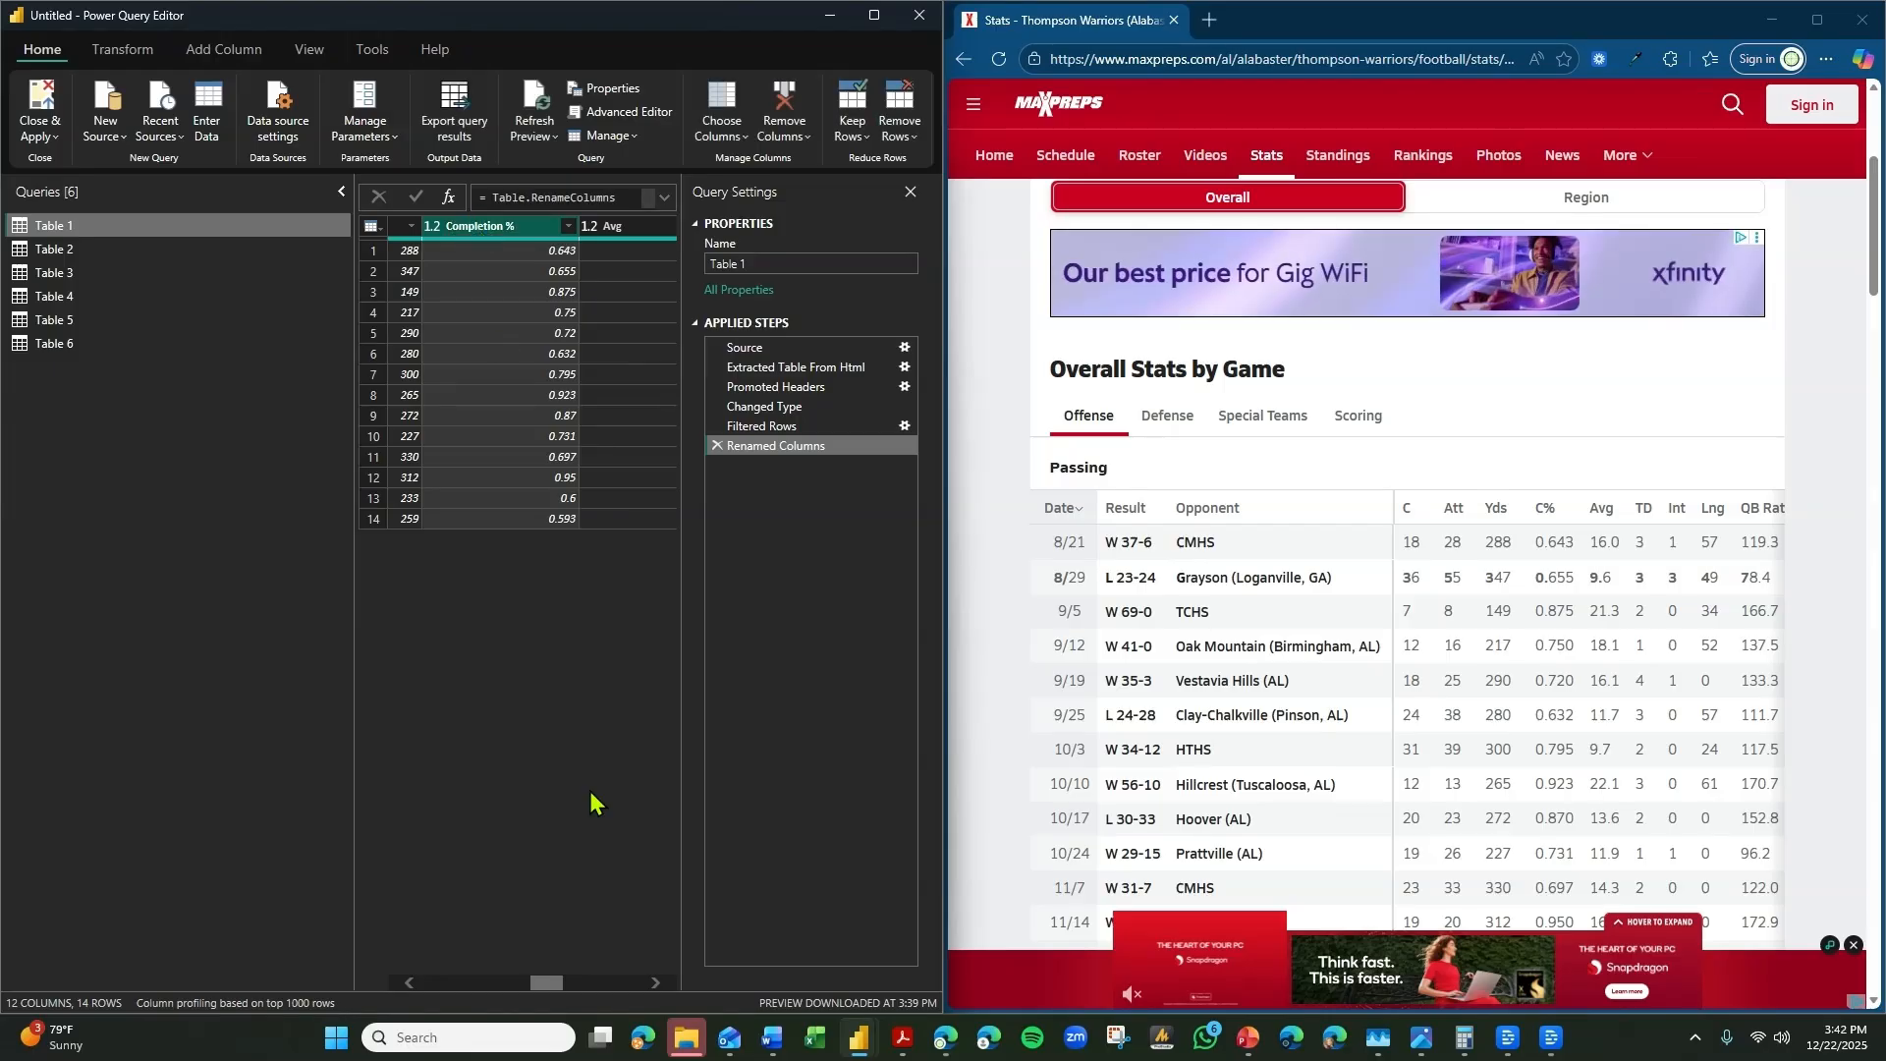
# Rename Table 1's Avg column as Average Completion.
pyautogui.click(657, 982)
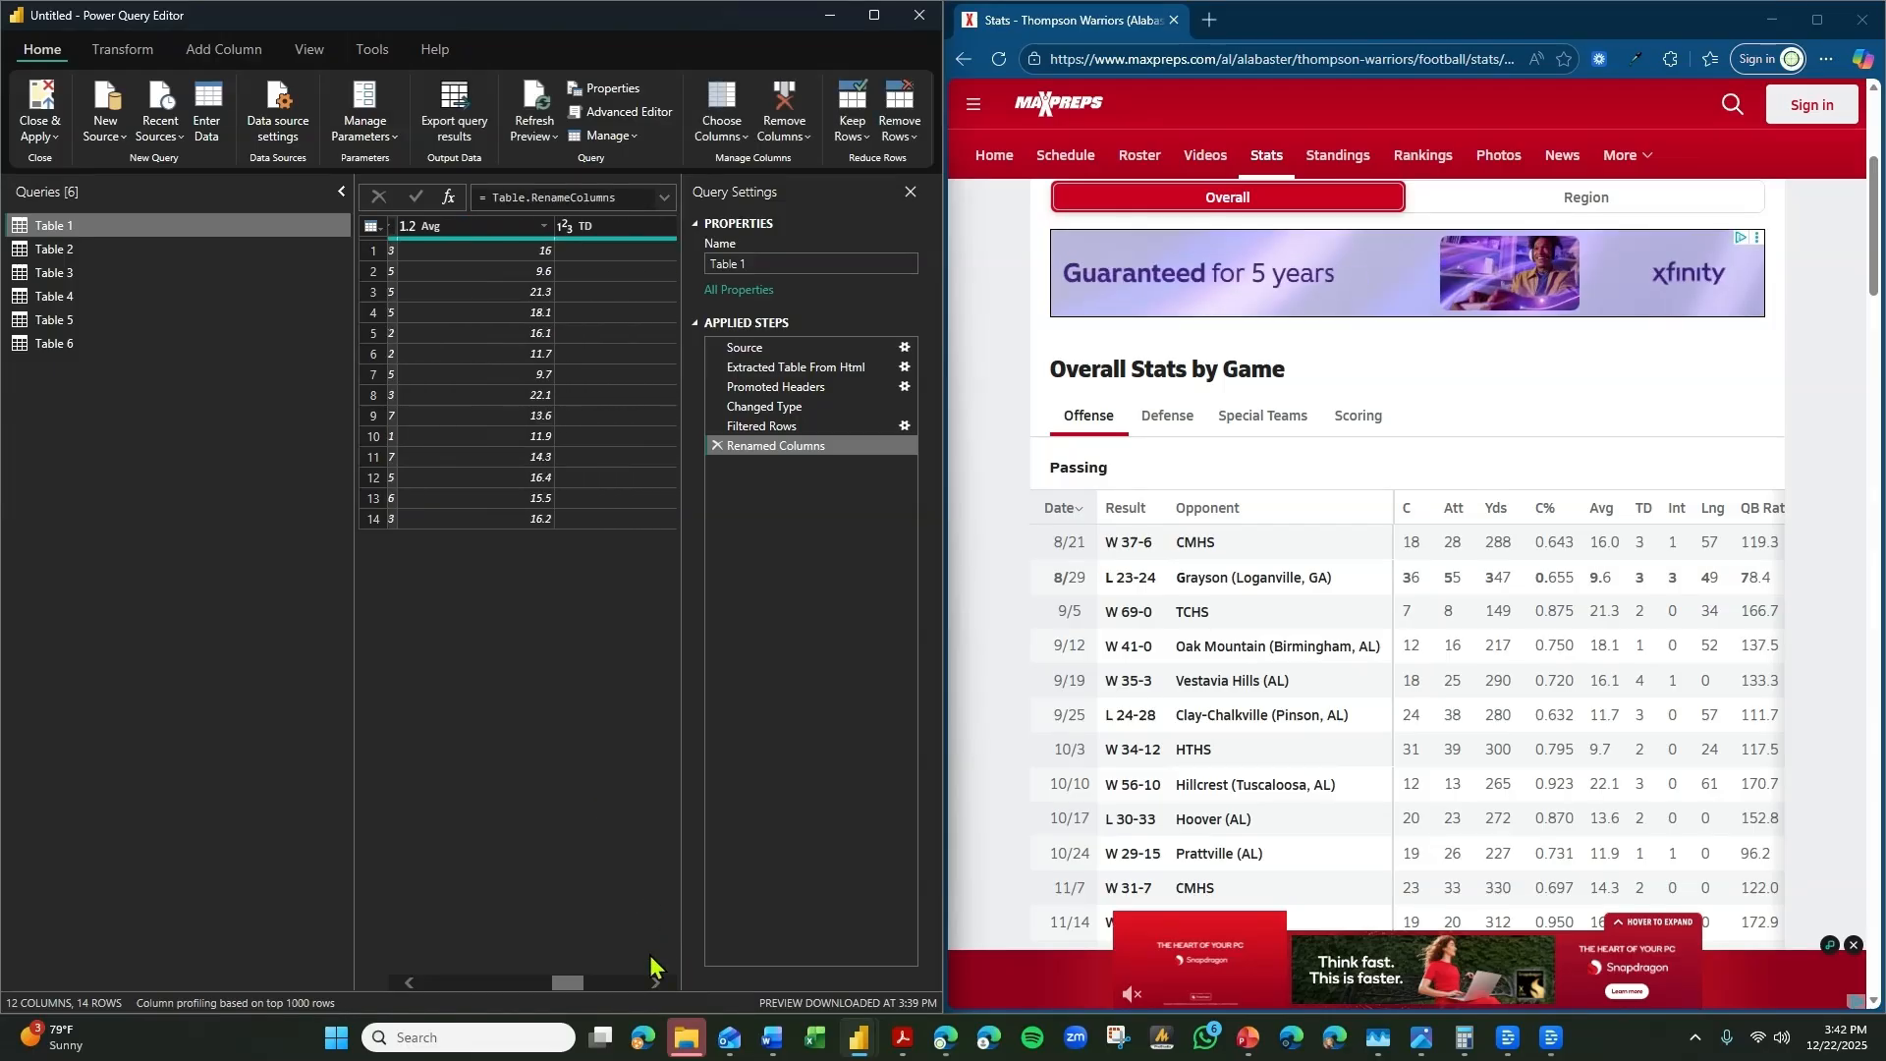
pyautogui.doubleClick(477, 225)
pyautogui.write('A')
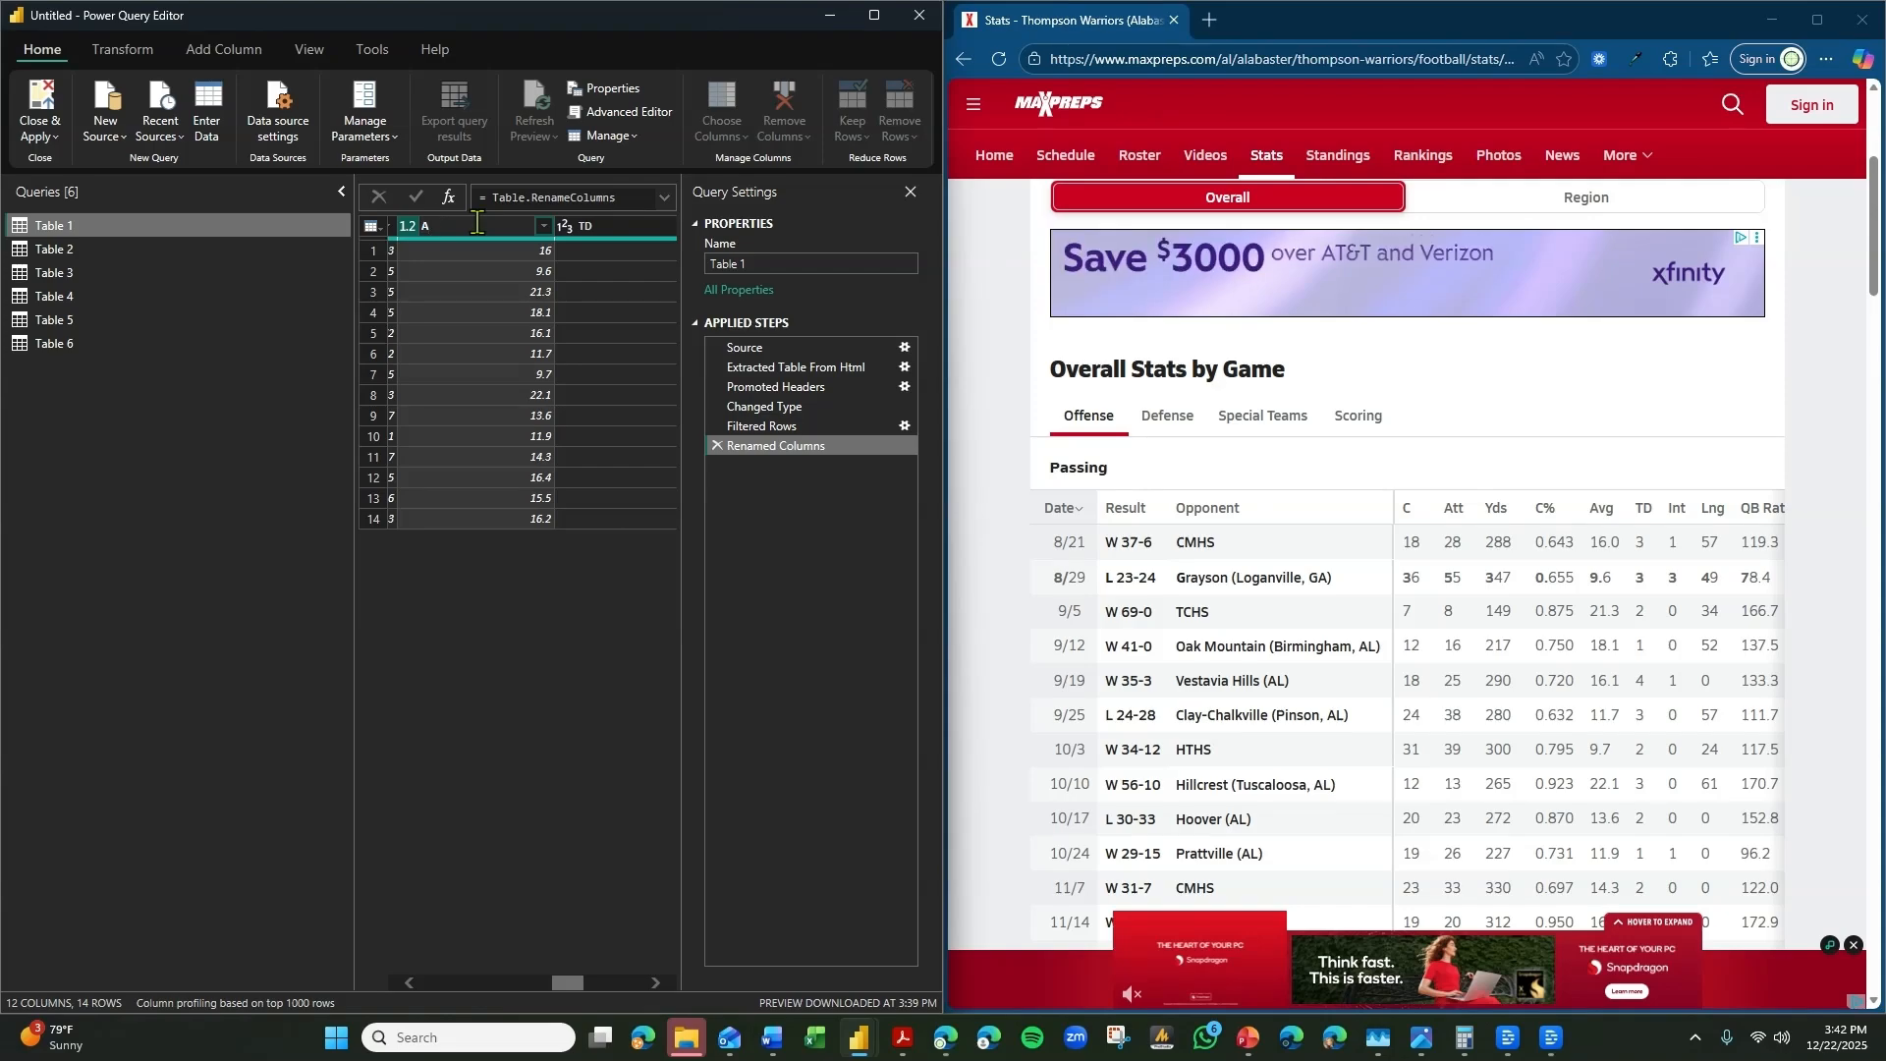
pyautogui.write('verage Complete')
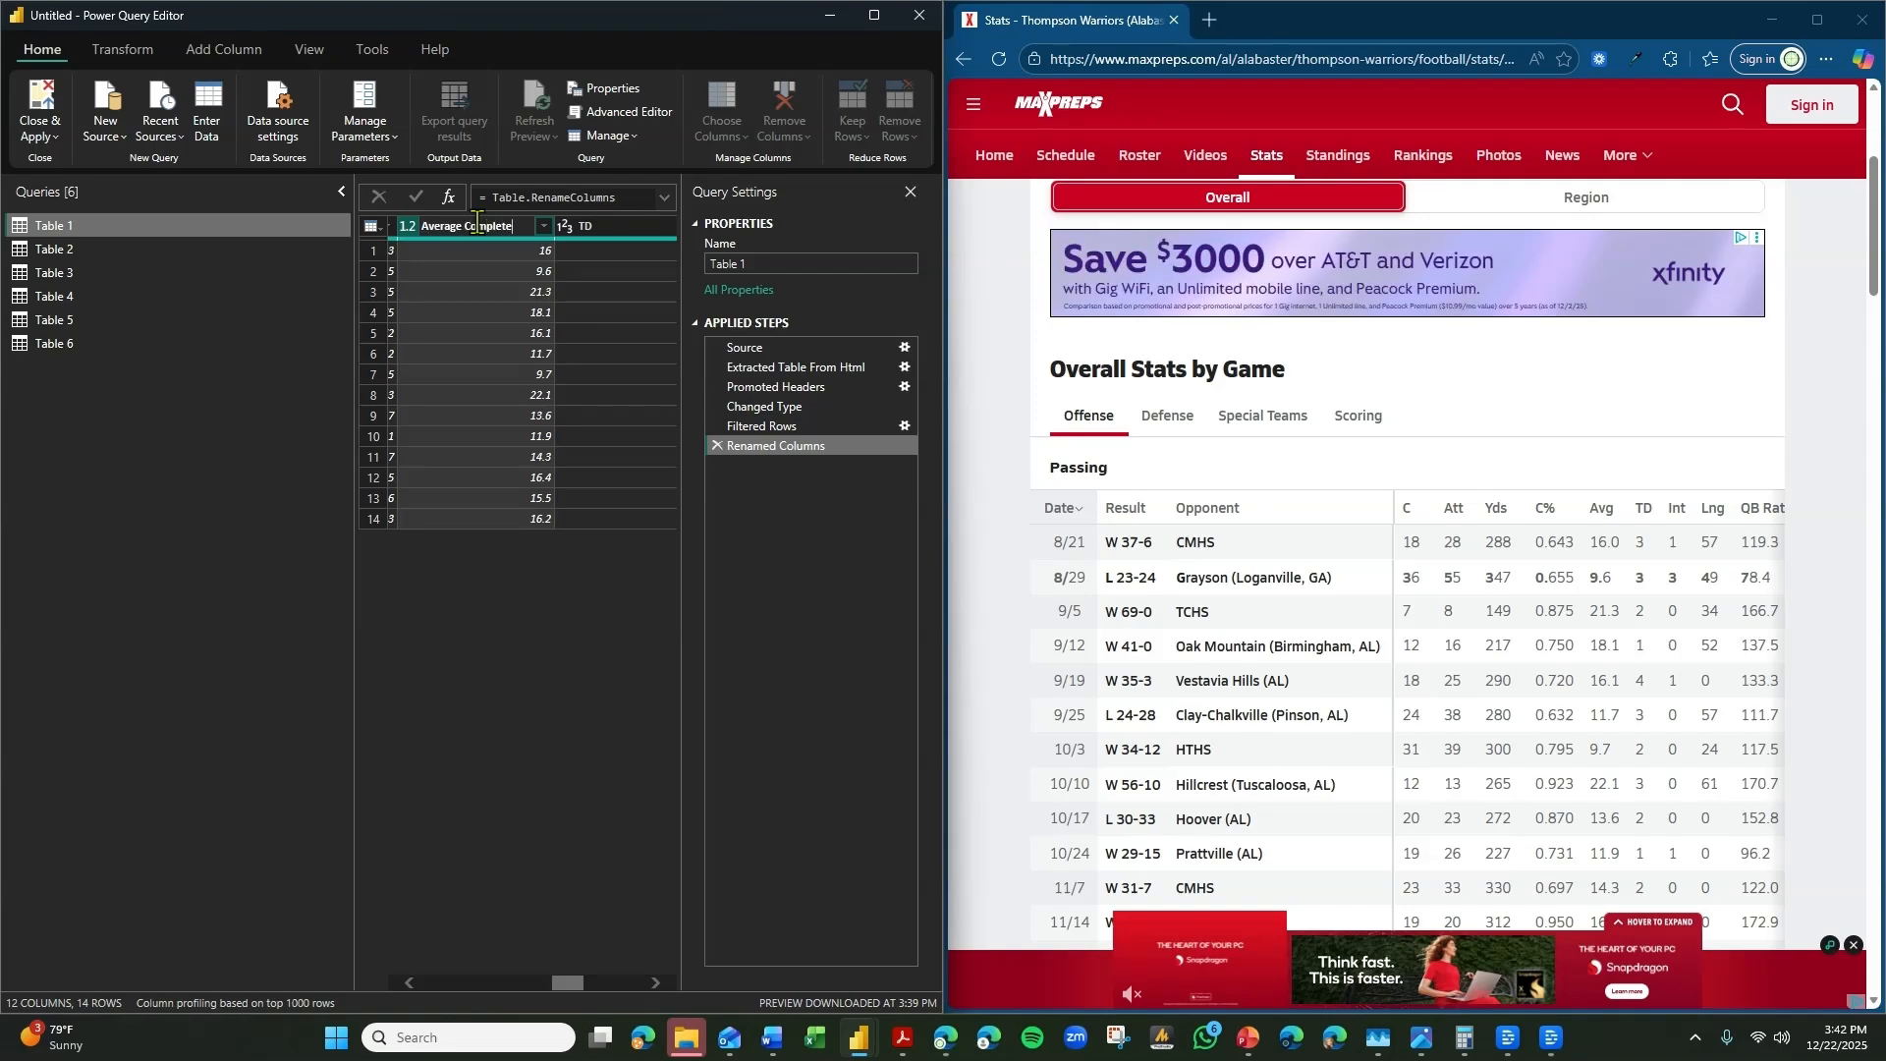
pyautogui.press('BackSpace')
pyautogui.write('i')
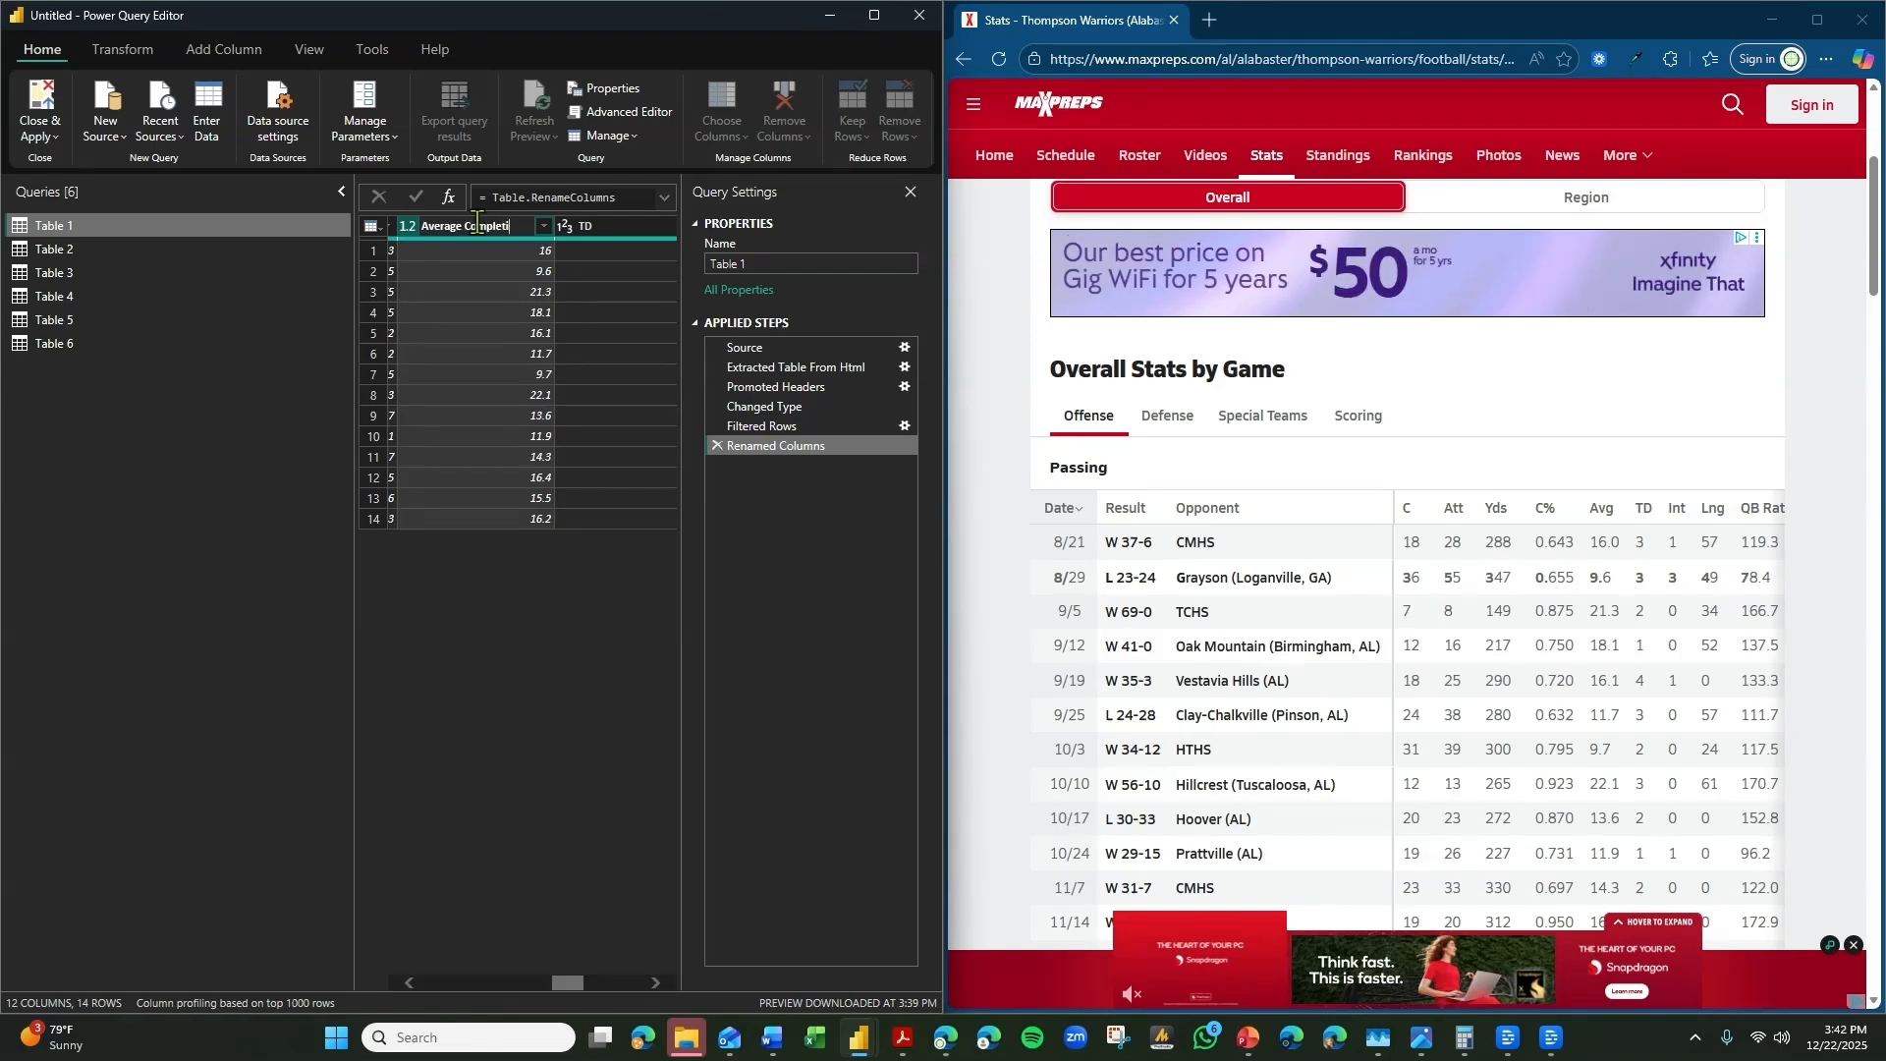
pyautogui.write('on')
pyautogui.press('Return')
# Rename Table 1's TD column as Passing Touchdowns.
pyautogui.click(619, 236)
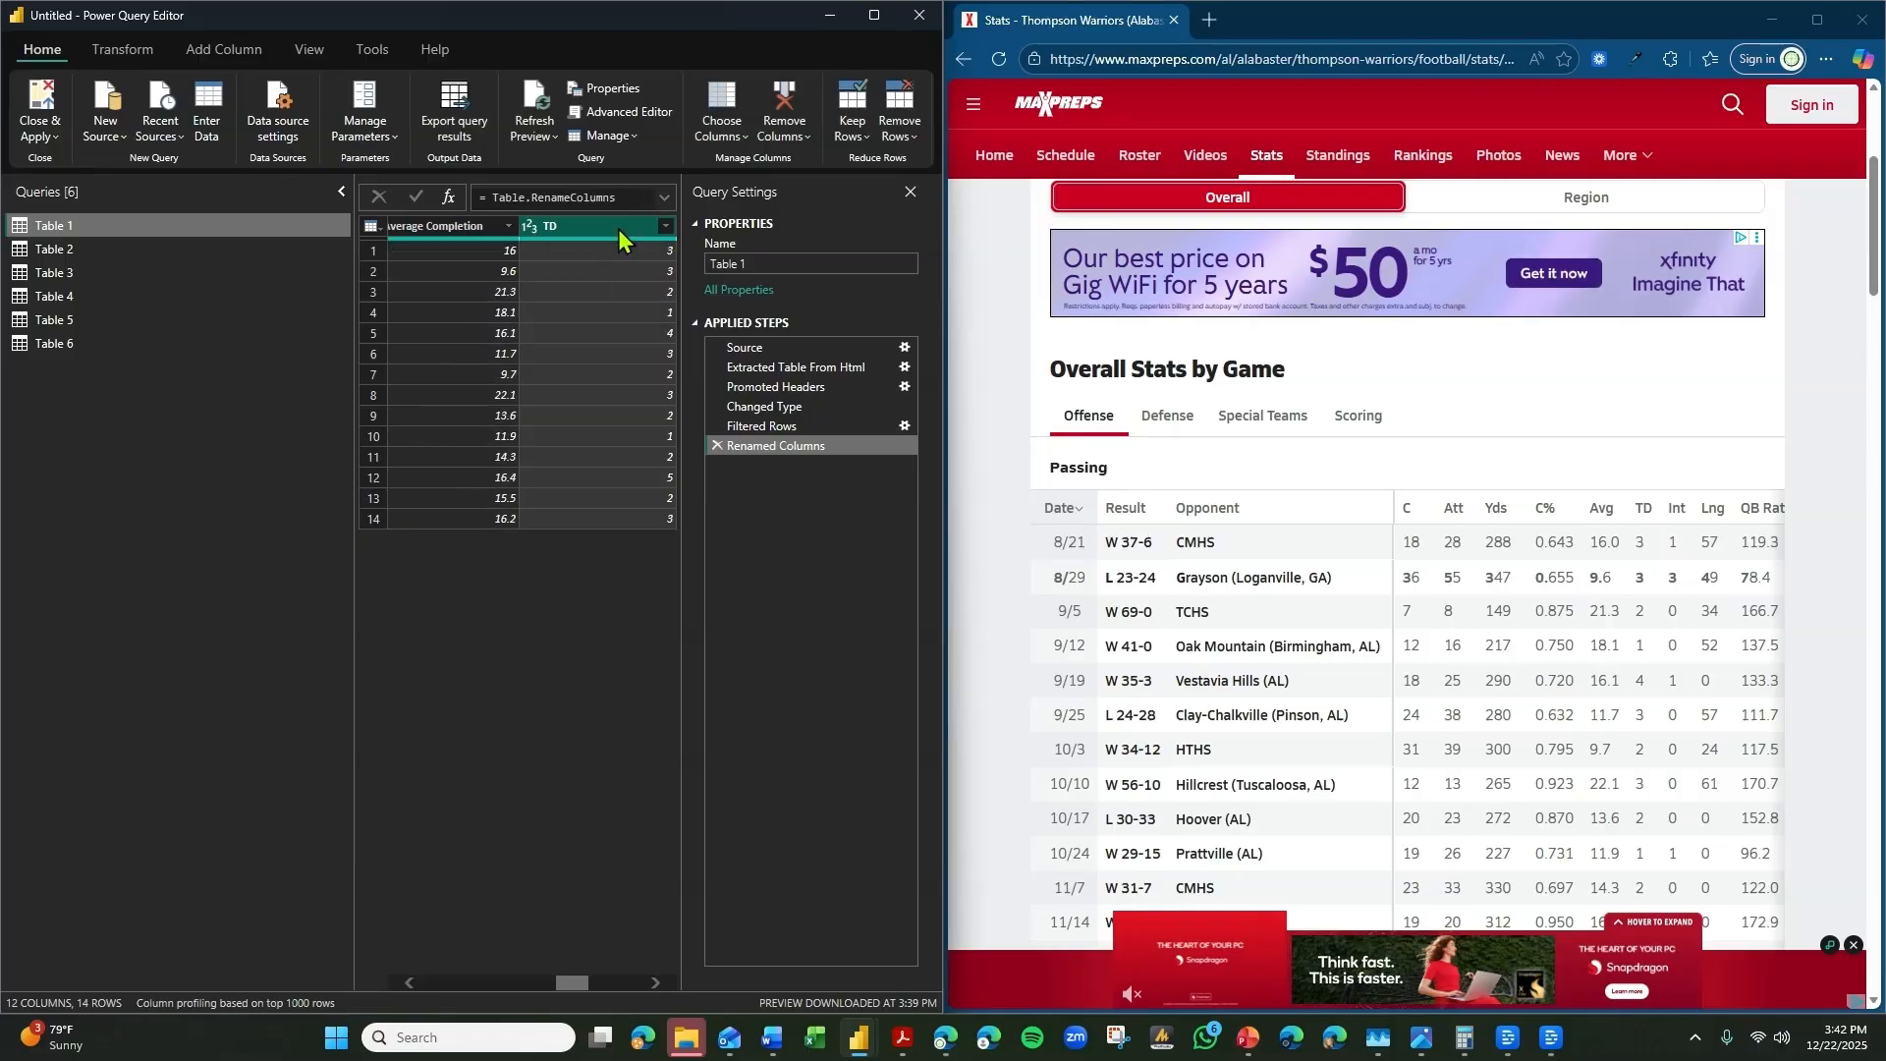
pyautogui.doubleClick(619, 226)
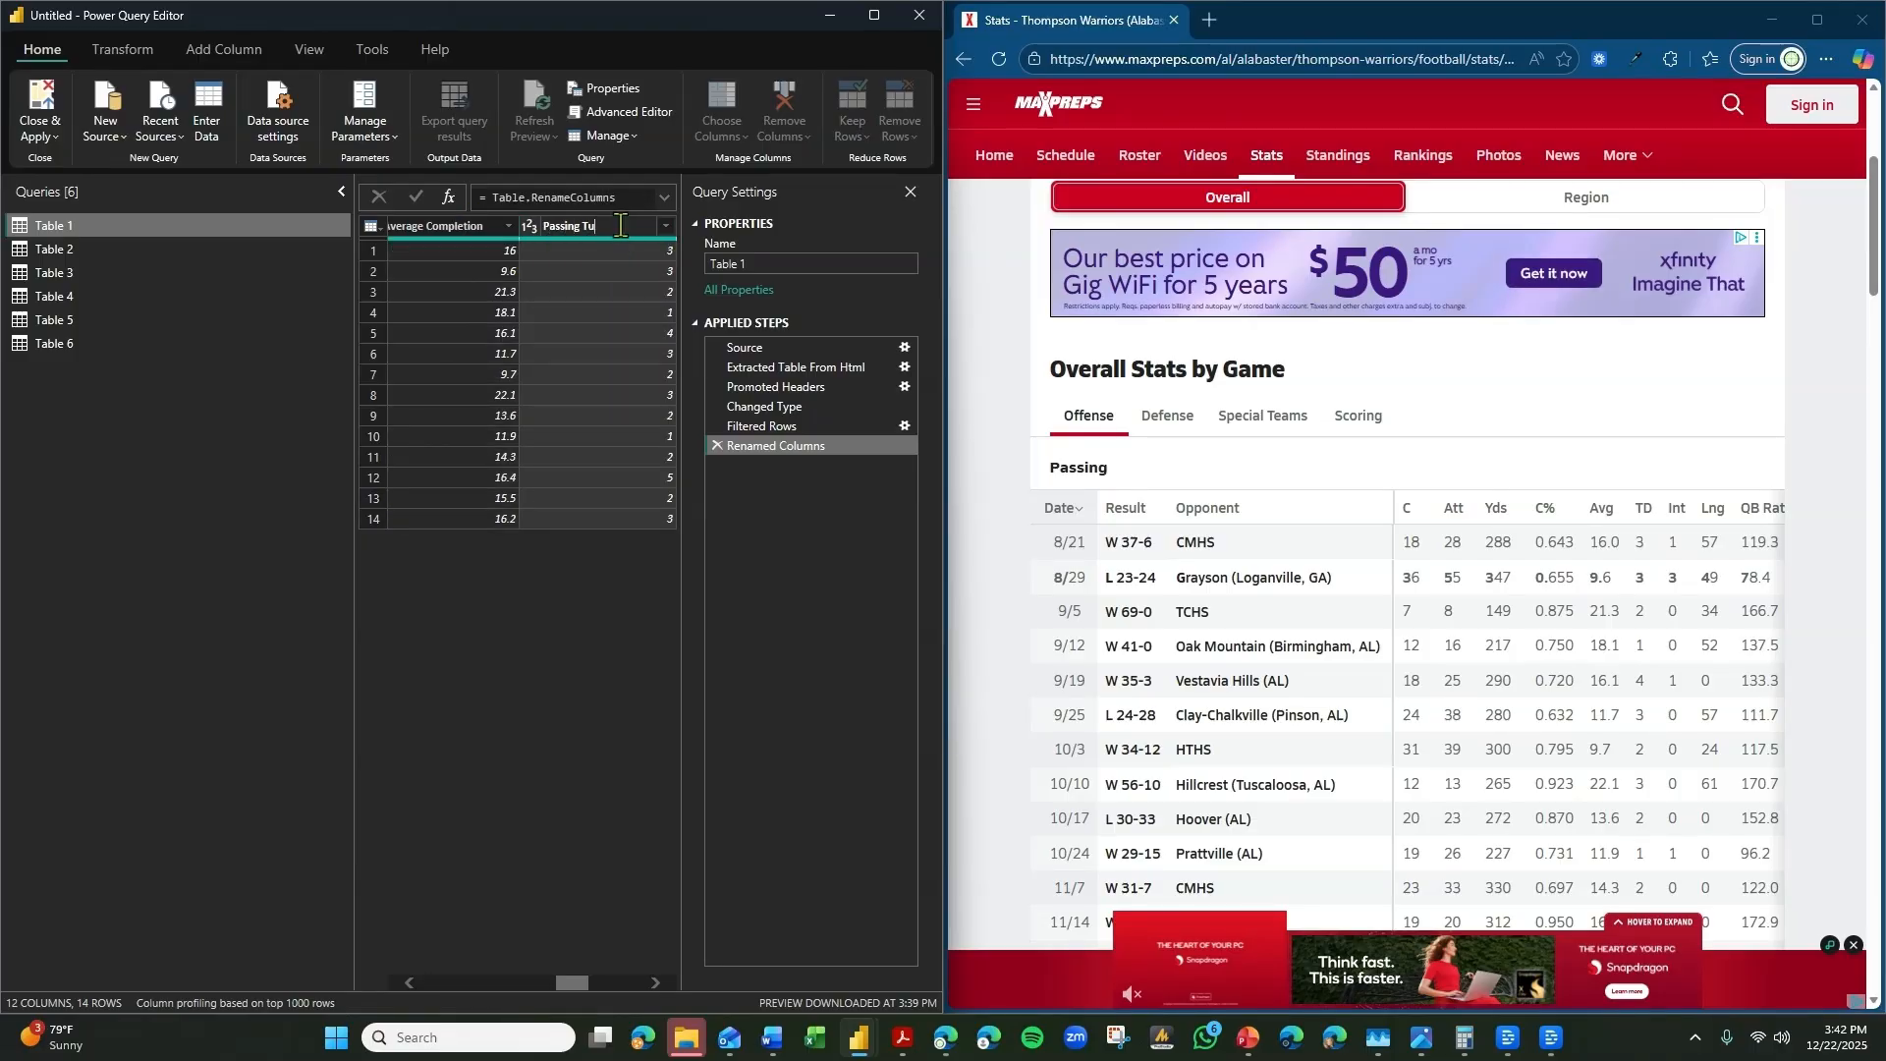
pyautogui.write('Passing Touchdowns')
pyautogui.press('Return')
# Rename Table 1's Lng column as Pass Long.
pyautogui.click(657, 983)
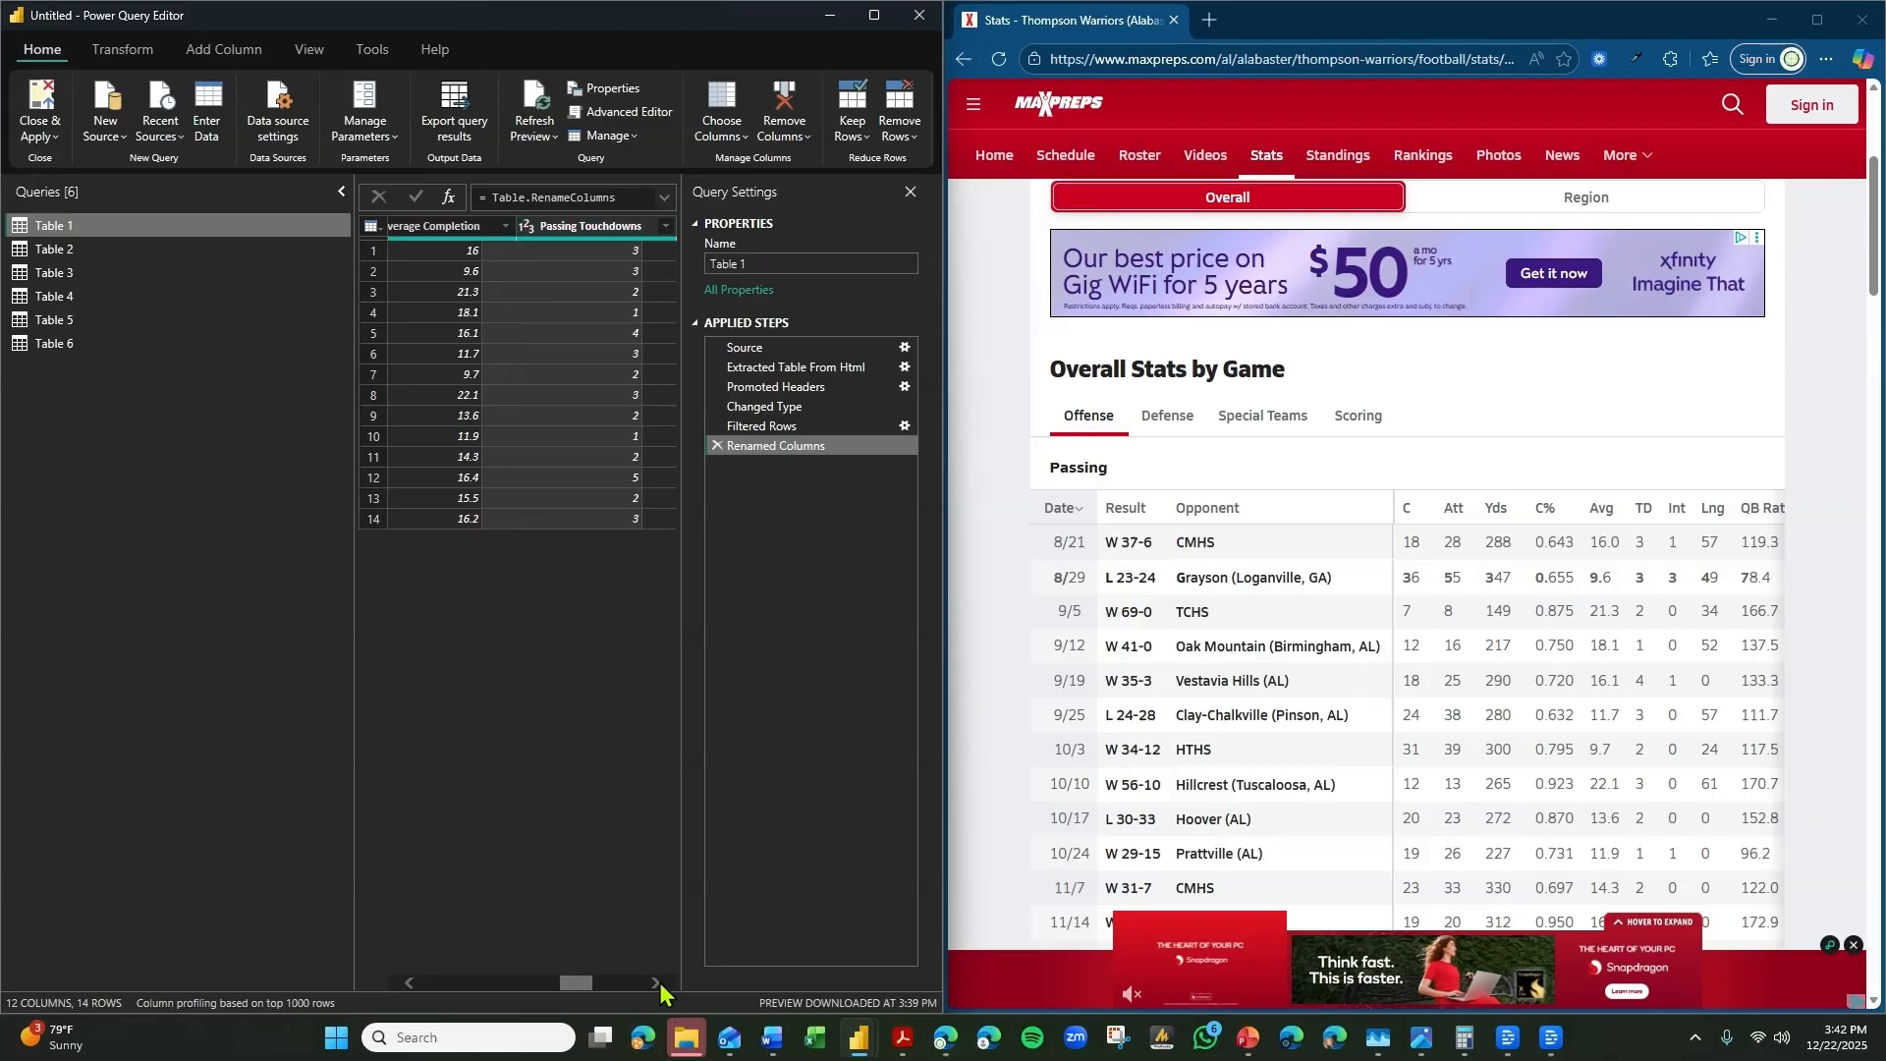
pyautogui.click(657, 983)
pyautogui.click(657, 983)
pyautogui.click(657, 983)
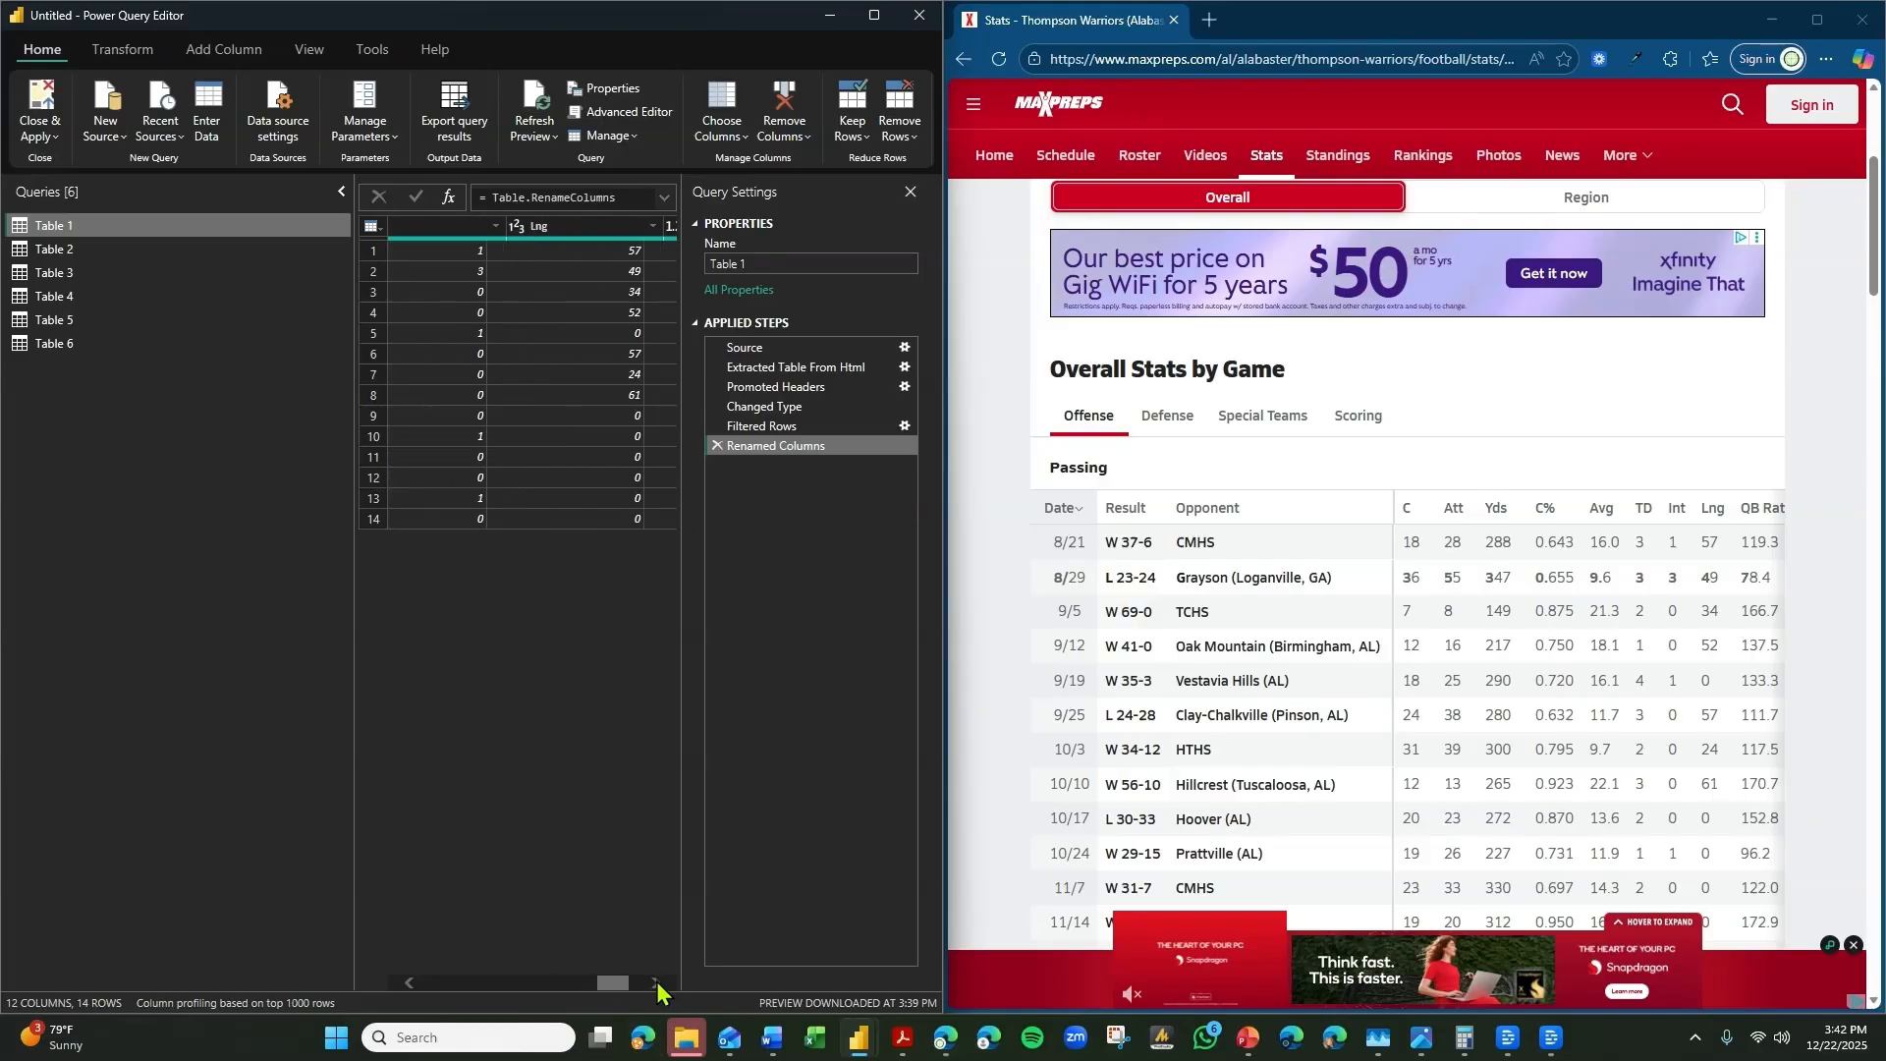
pyautogui.doubleClick(560, 232)
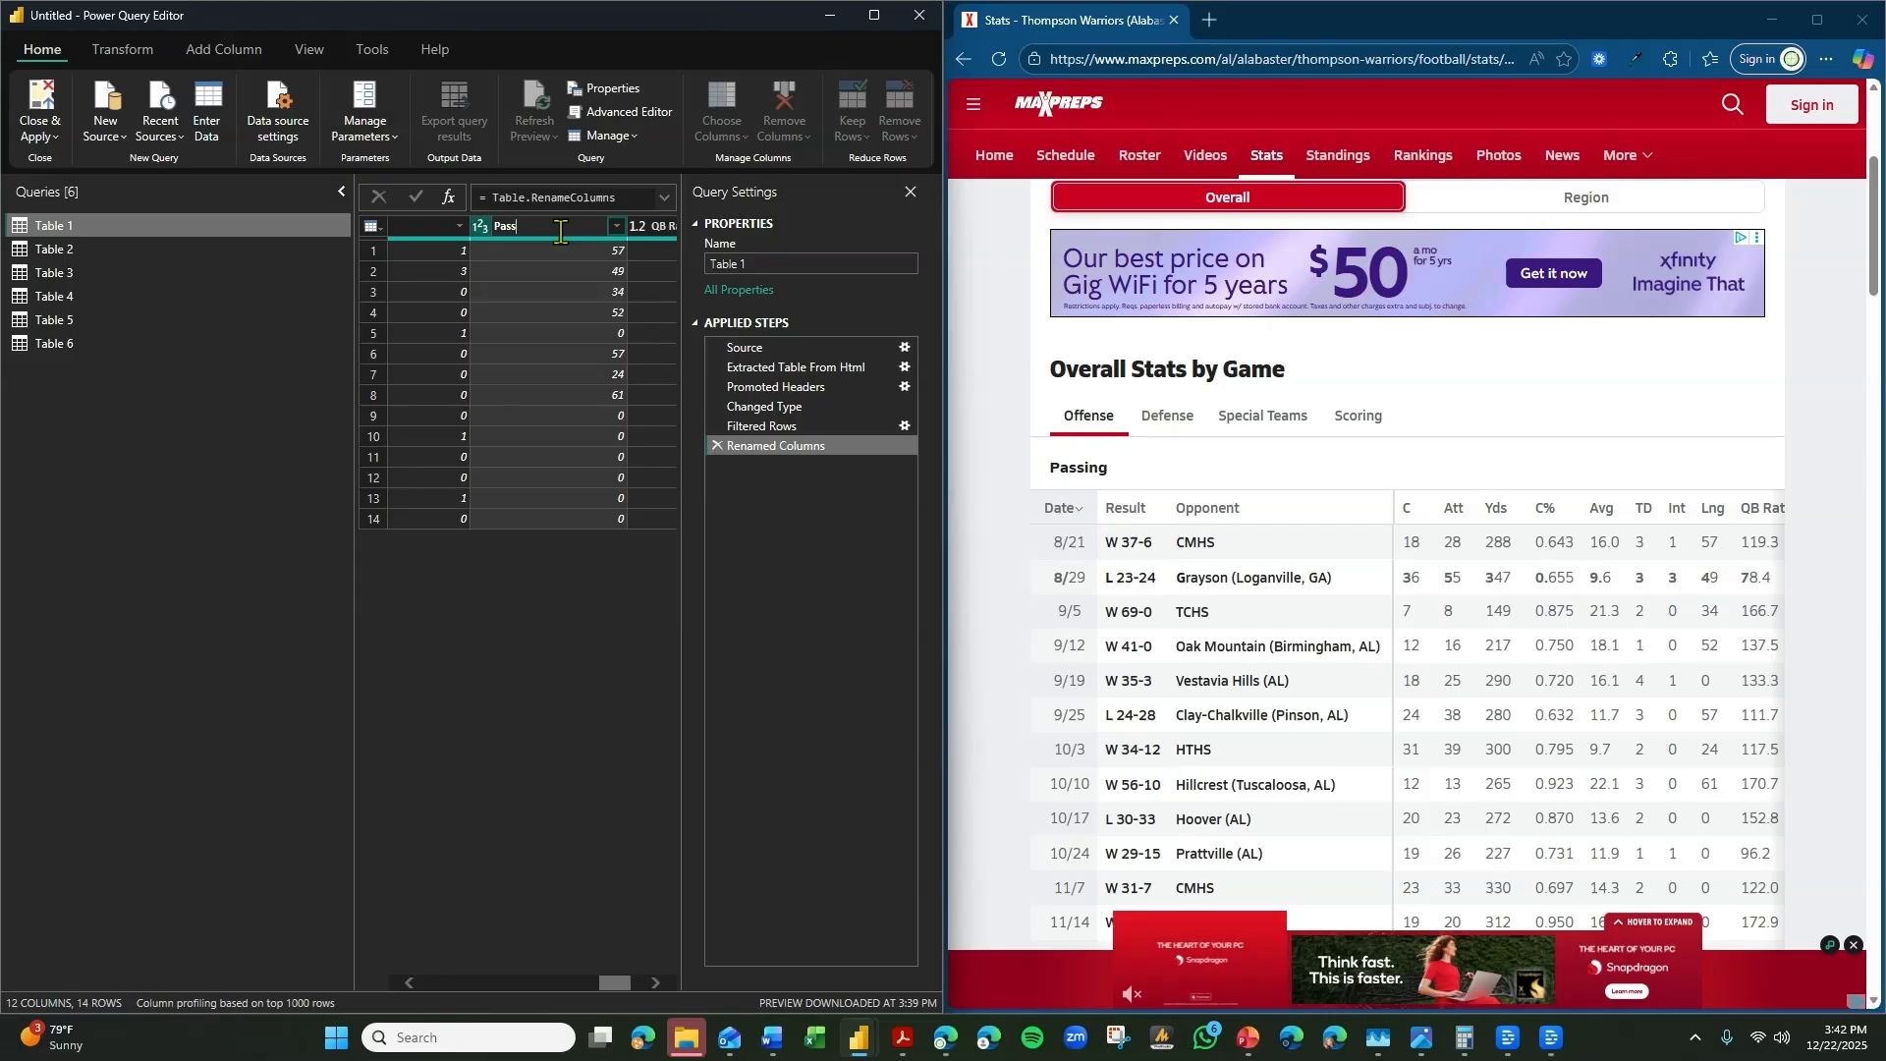
pyautogui.write('Pass Long')
pyautogui.press('Return')
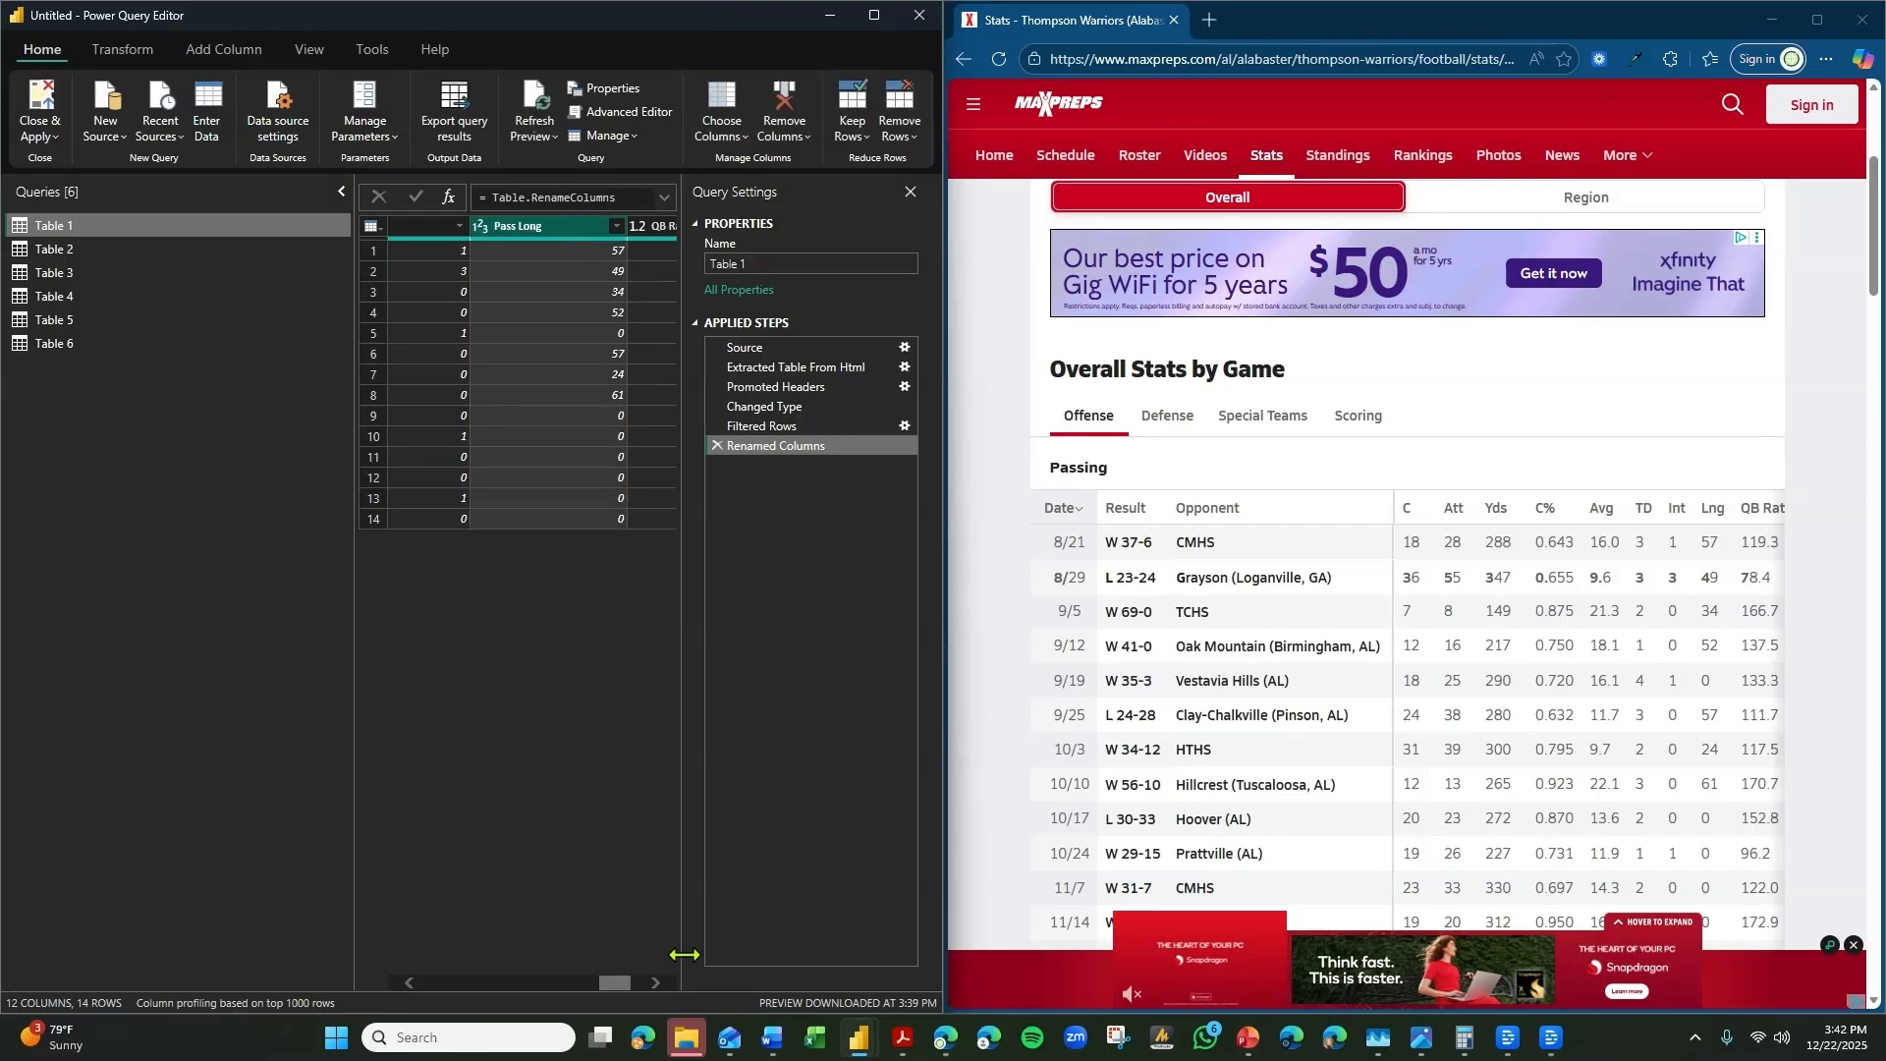
# Check Table 1's remaining QB Rate column and rename the Table 1 query as Passing.
pyautogui.click(657, 983)
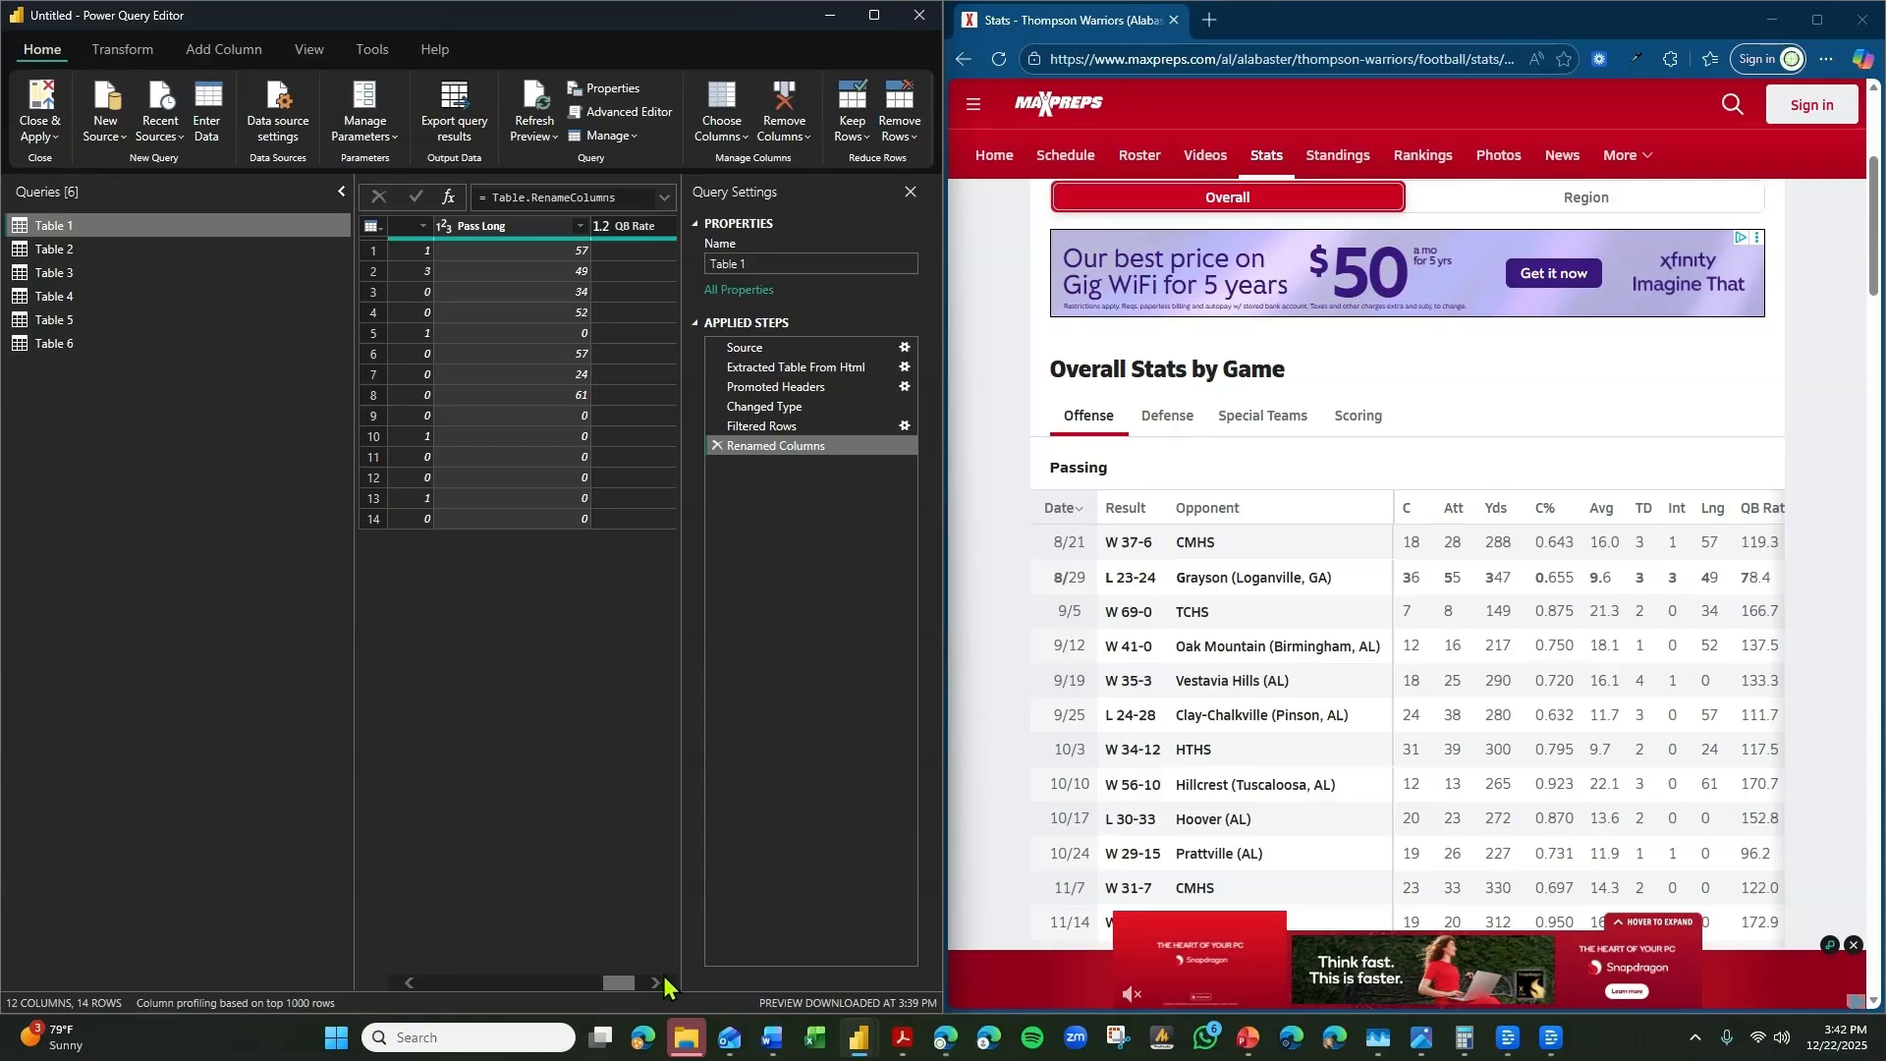
pyautogui.click(657, 984)
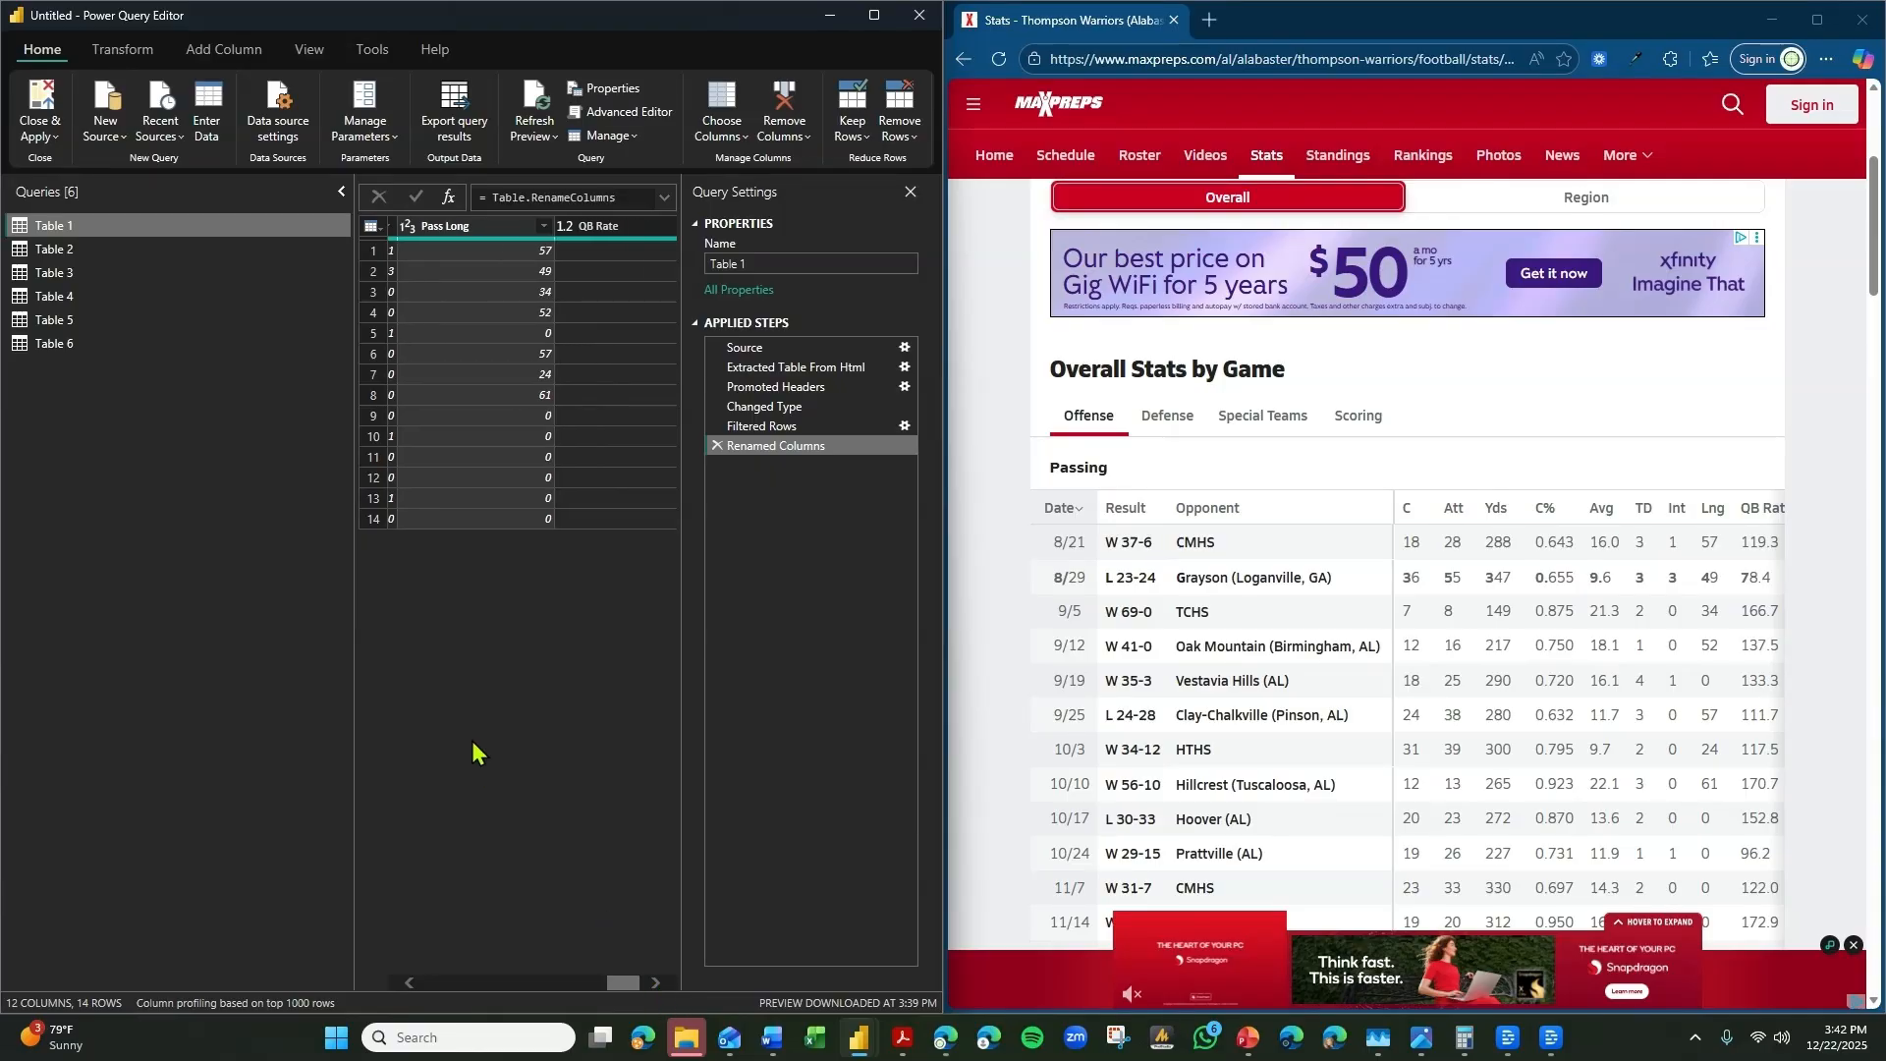
pyautogui.click(656, 983)
pyautogui.click(657, 983)
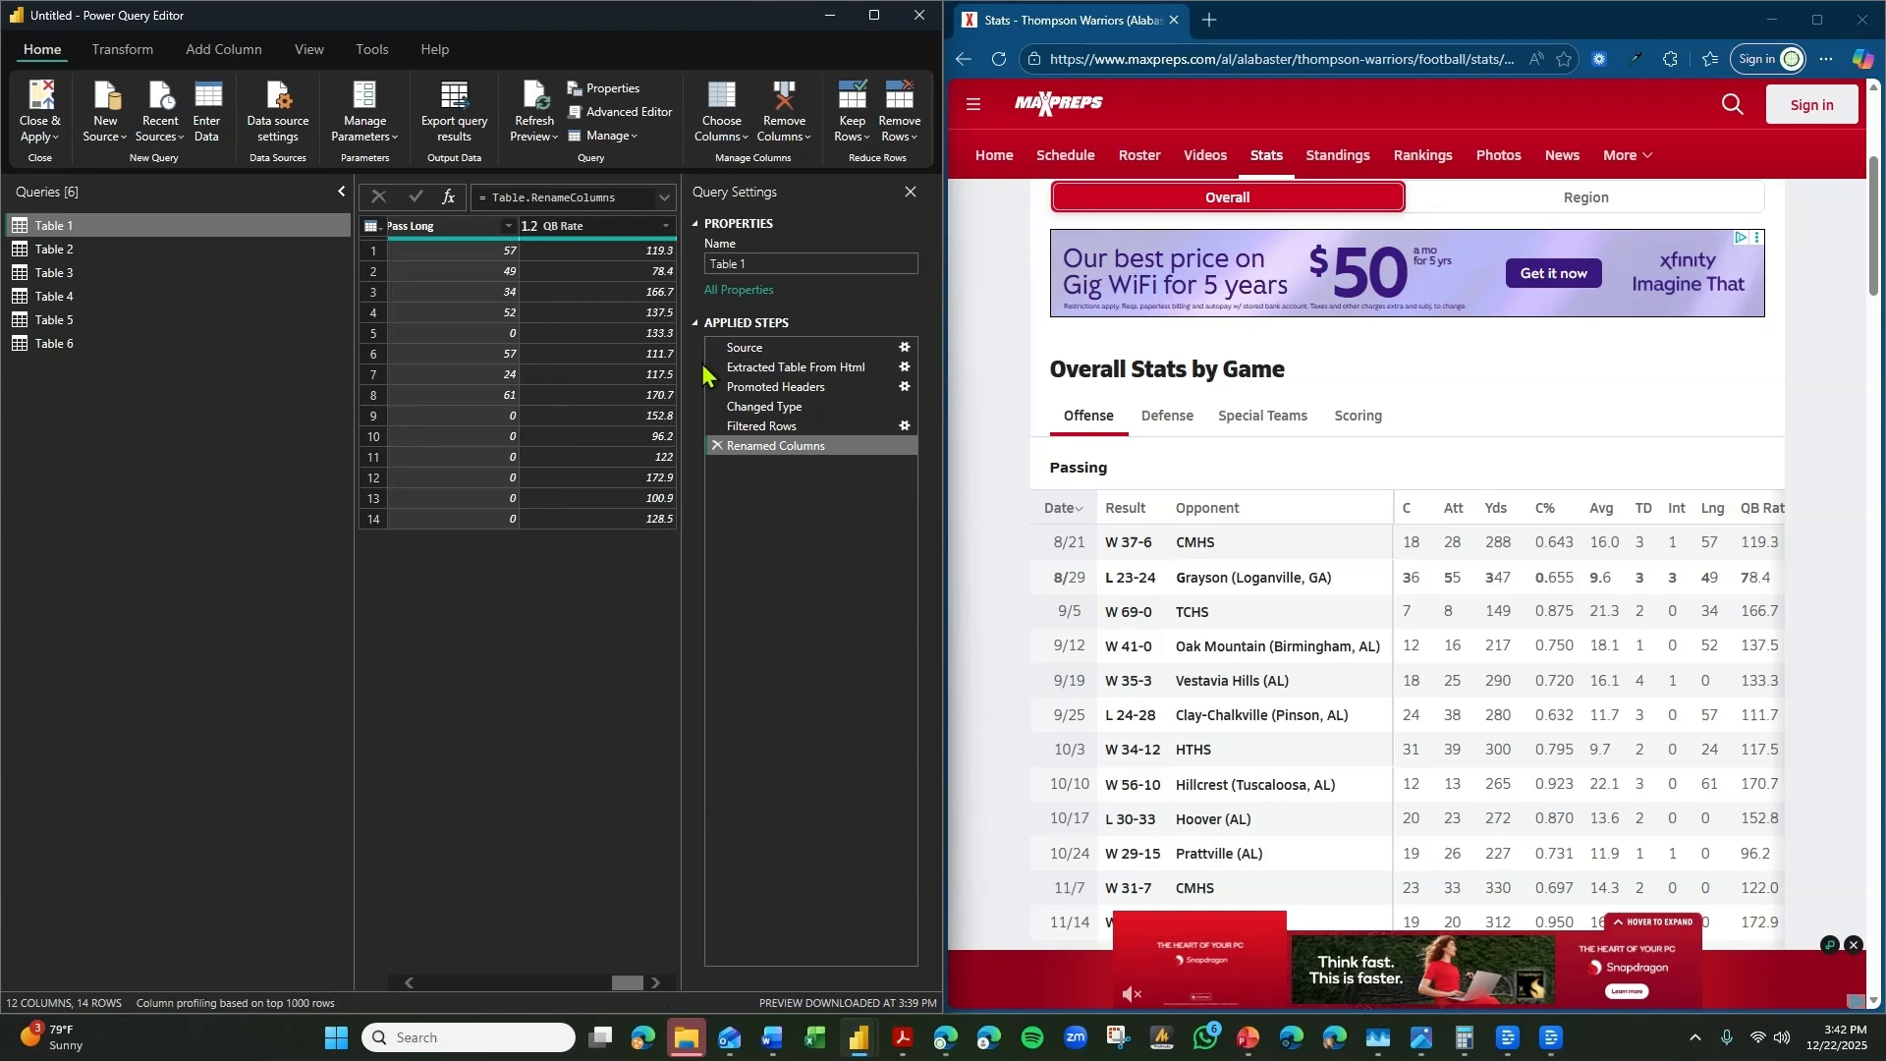
pyautogui.click(775, 260)
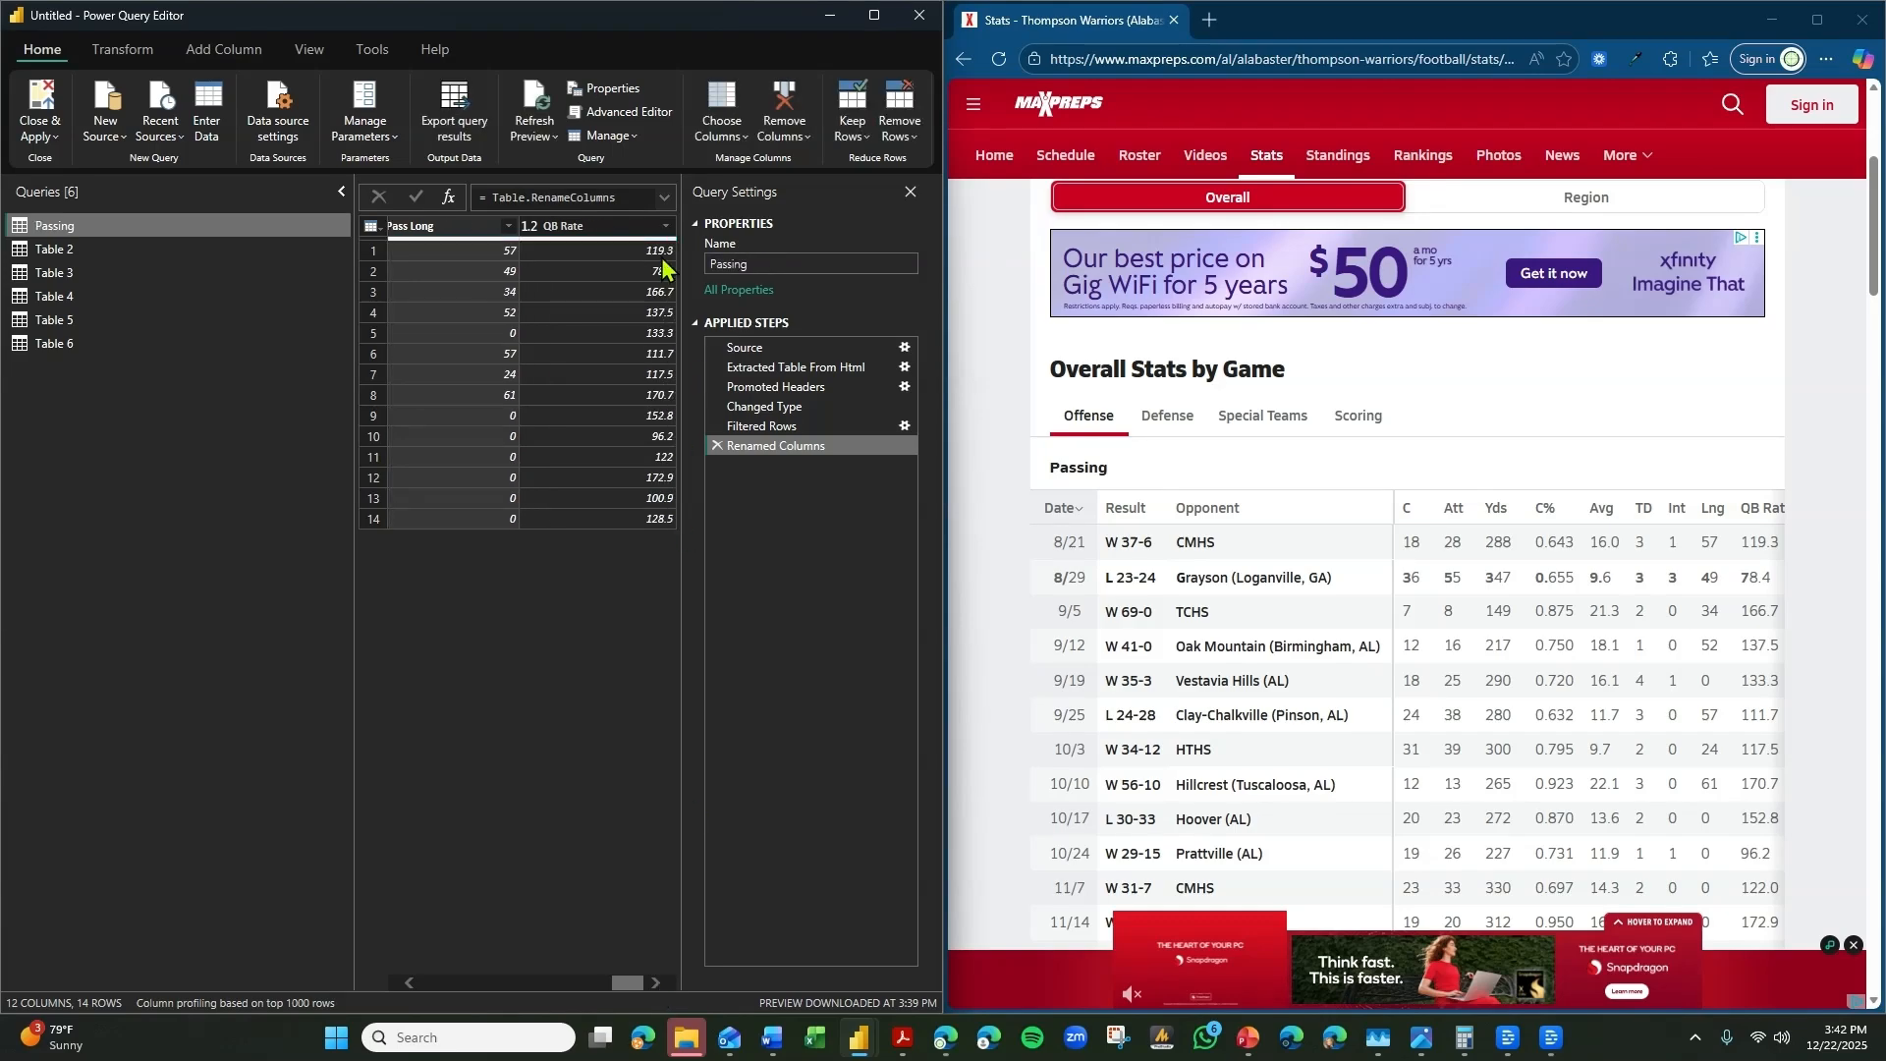
# Filter the blank and Date values out of Column1 in Table 2.
pyautogui.click(102, 257)
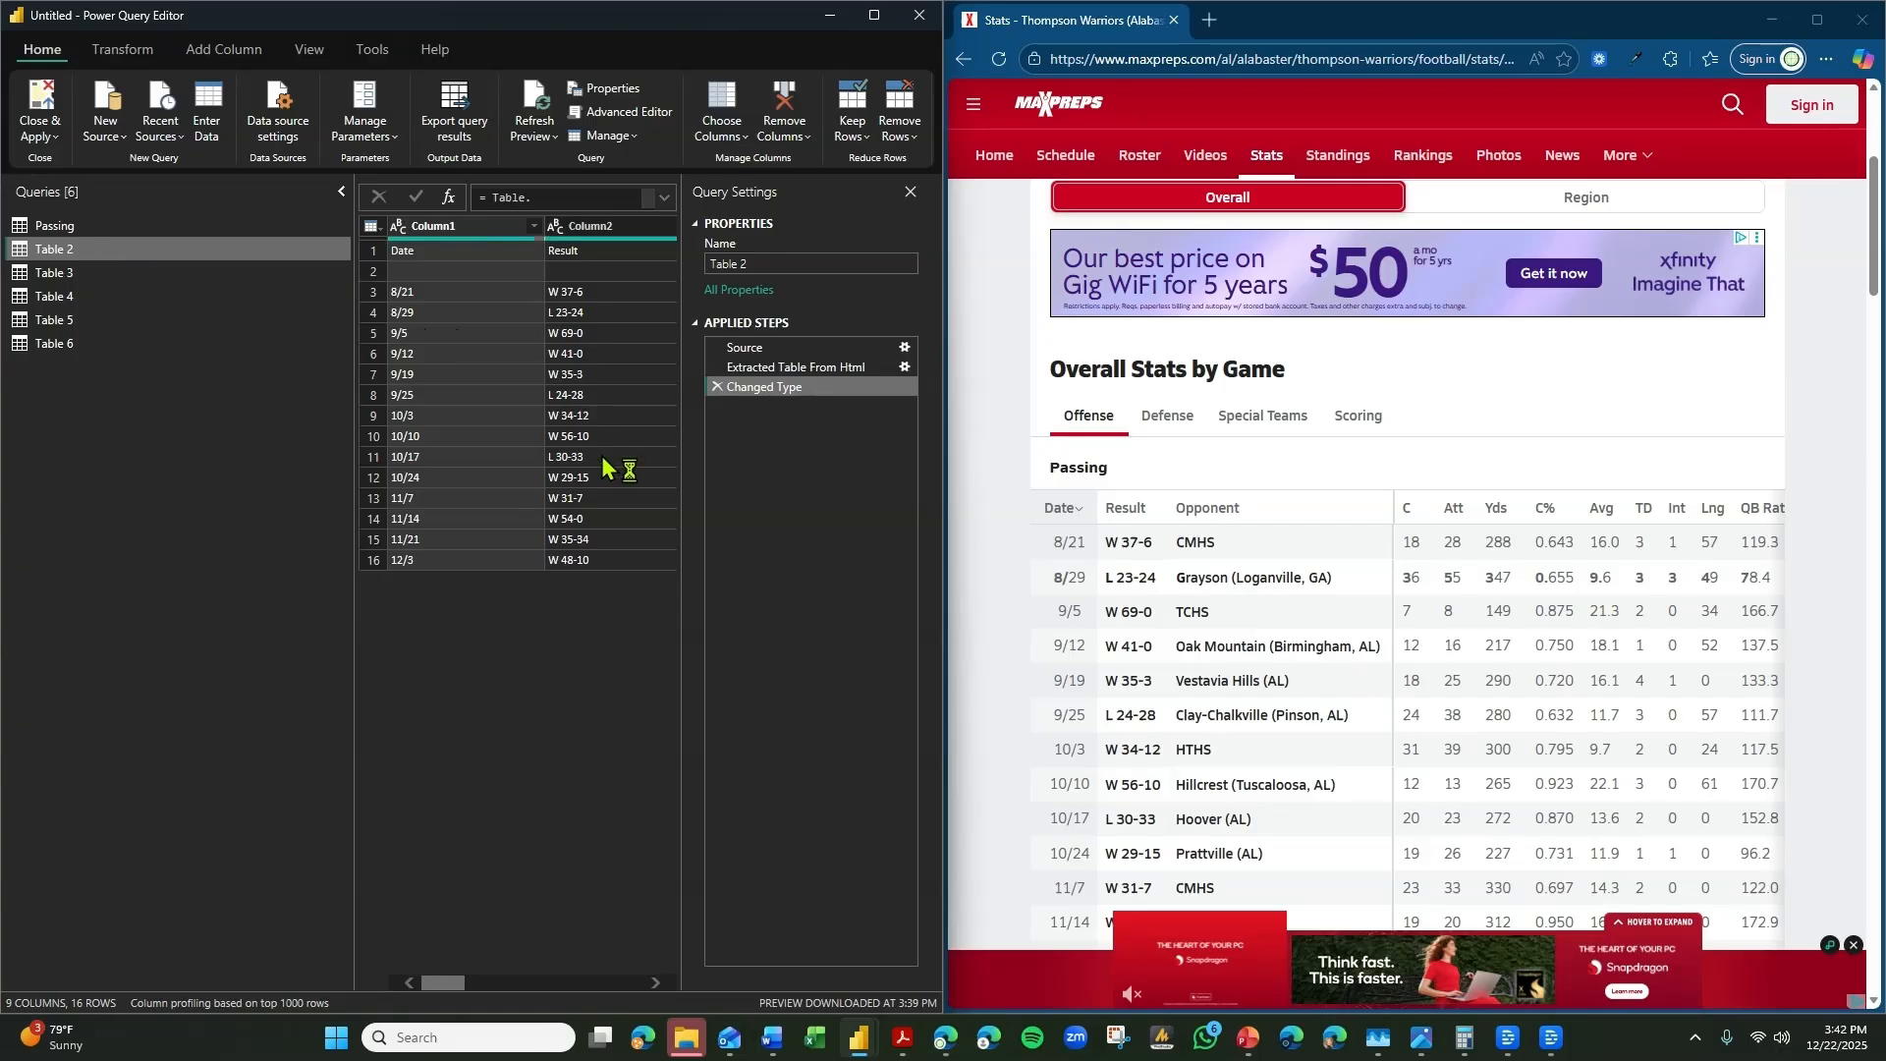
pyautogui.click(534, 227)
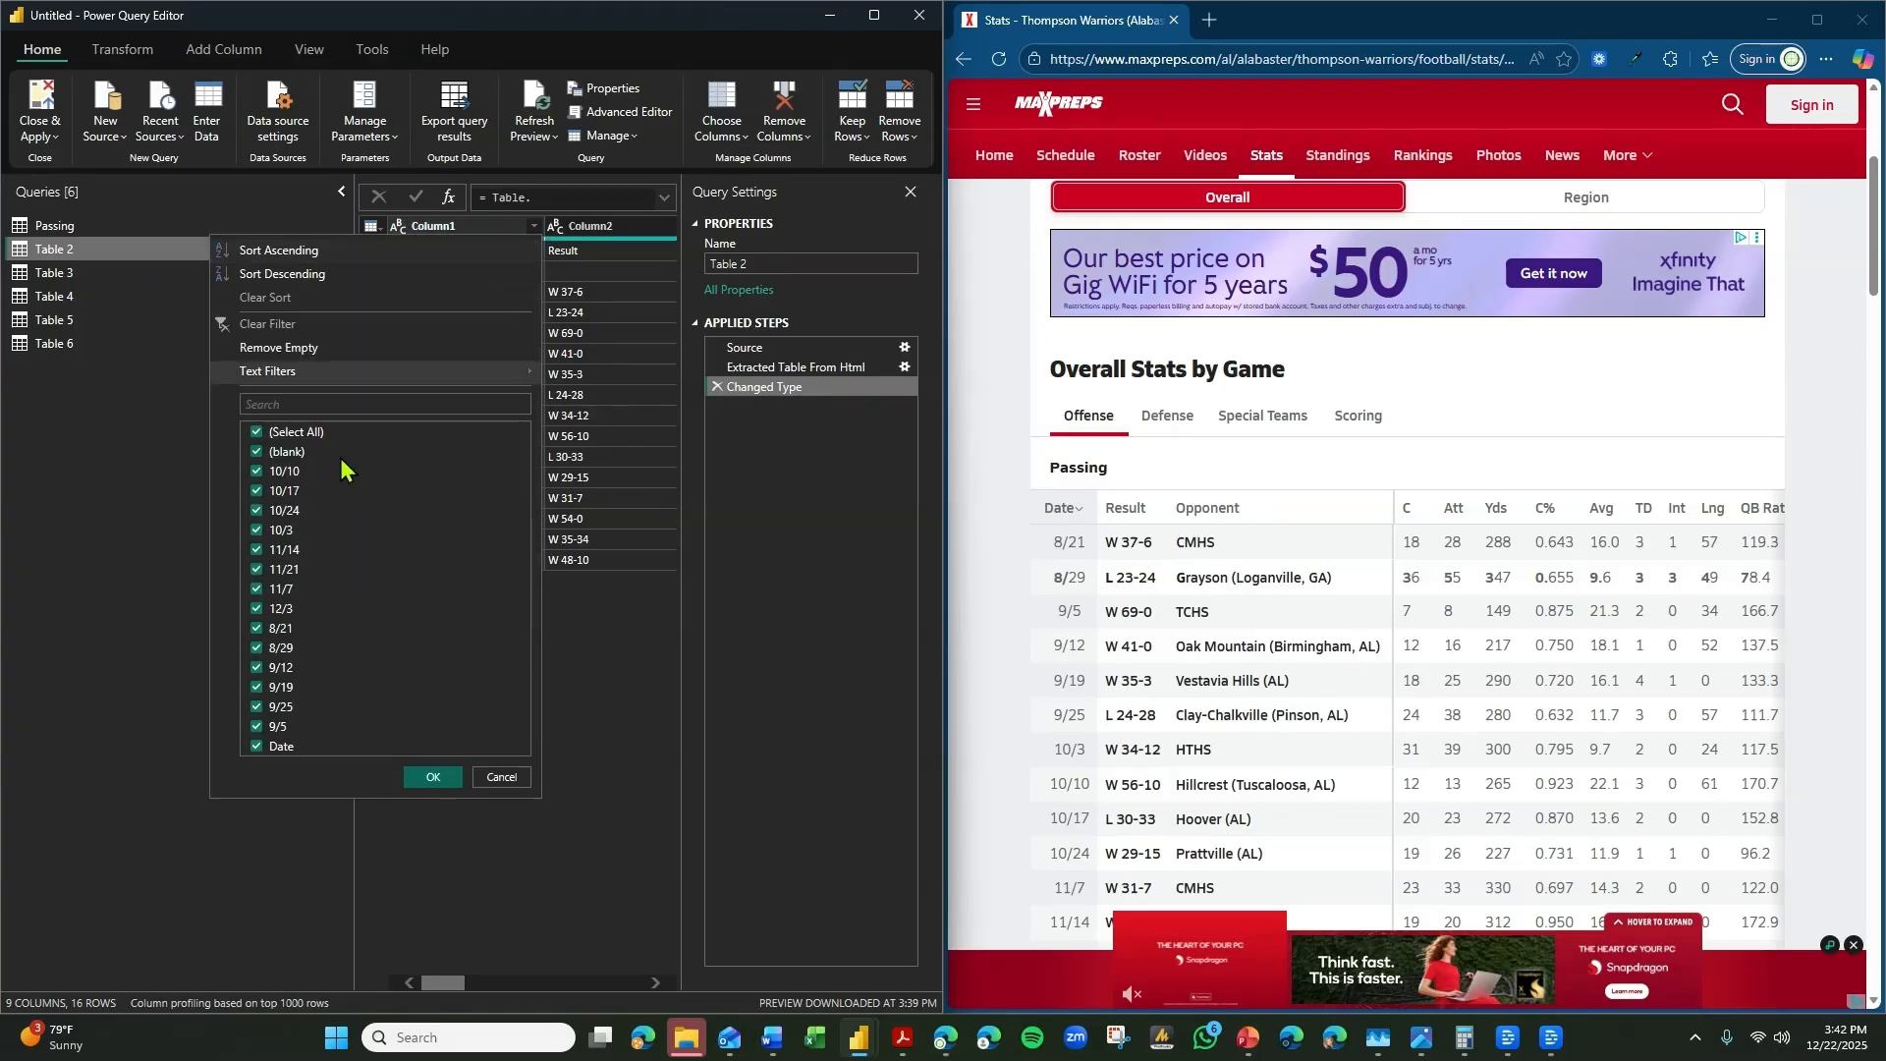
pyautogui.click(312, 453)
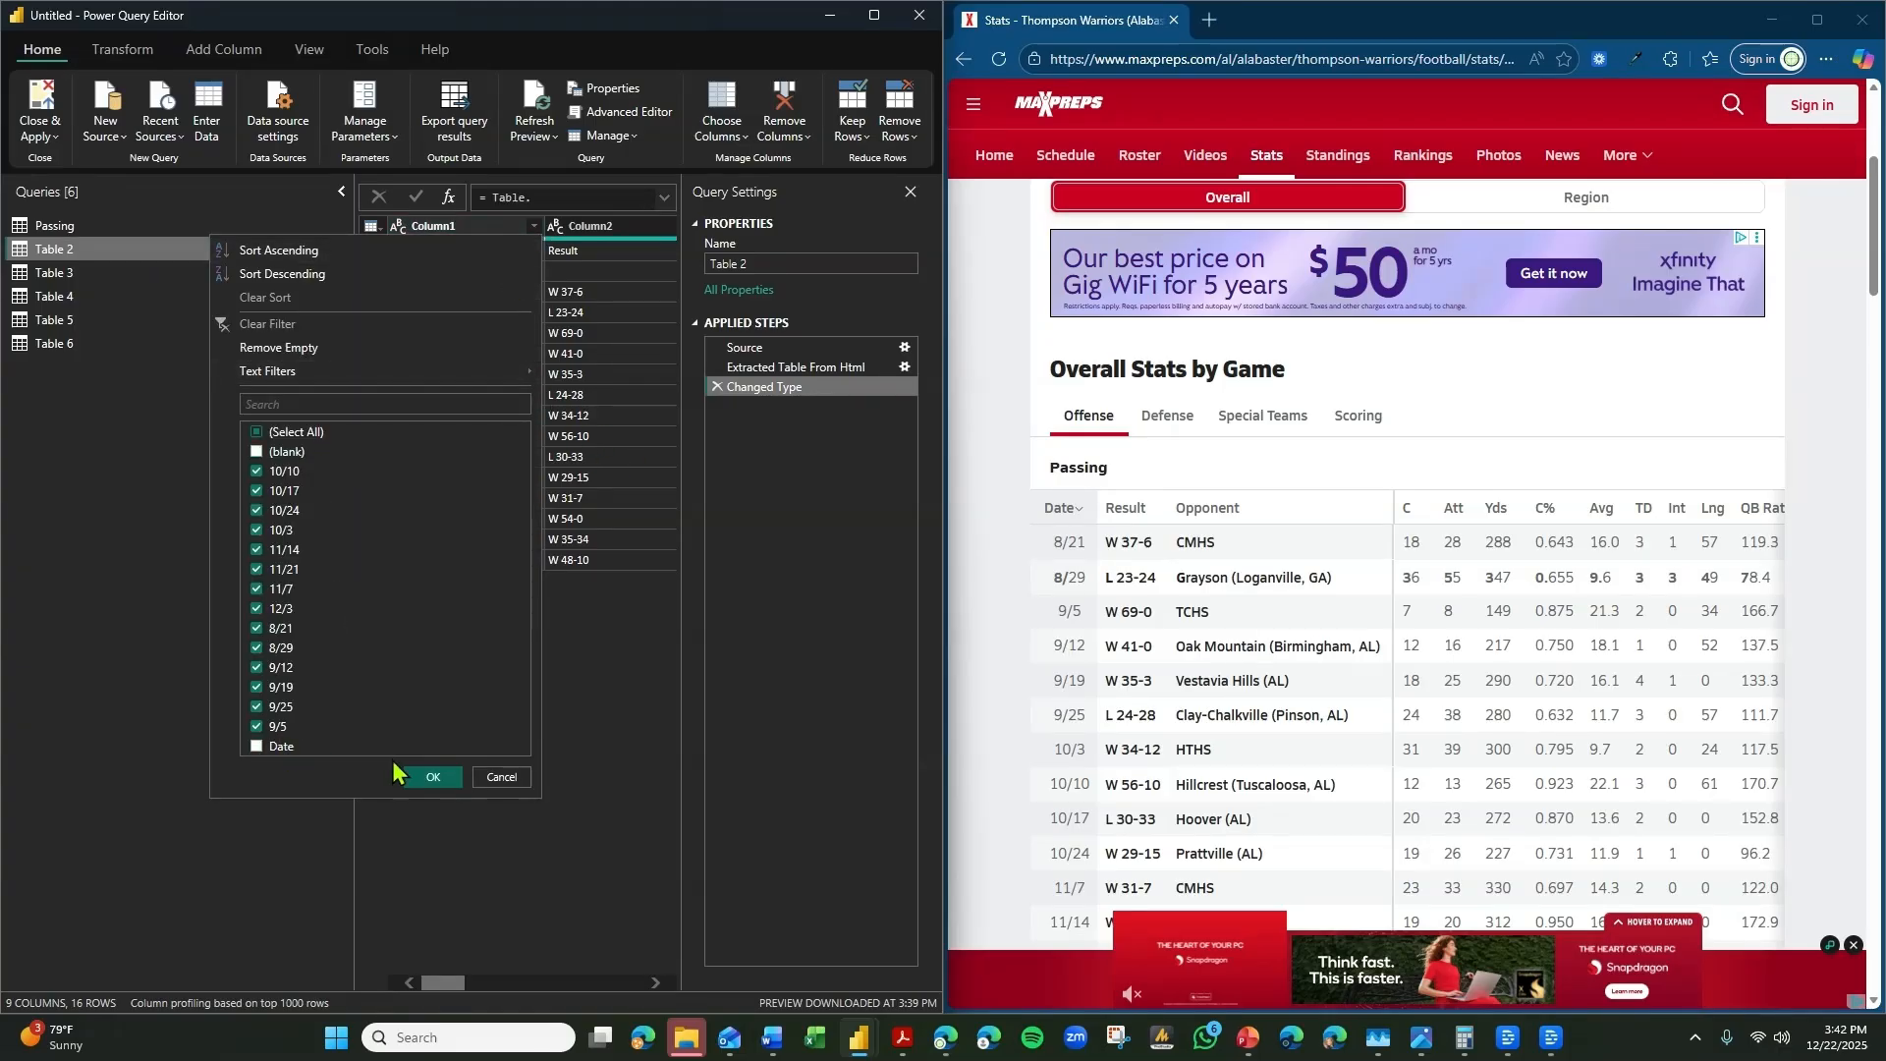
pyautogui.click(453, 777)
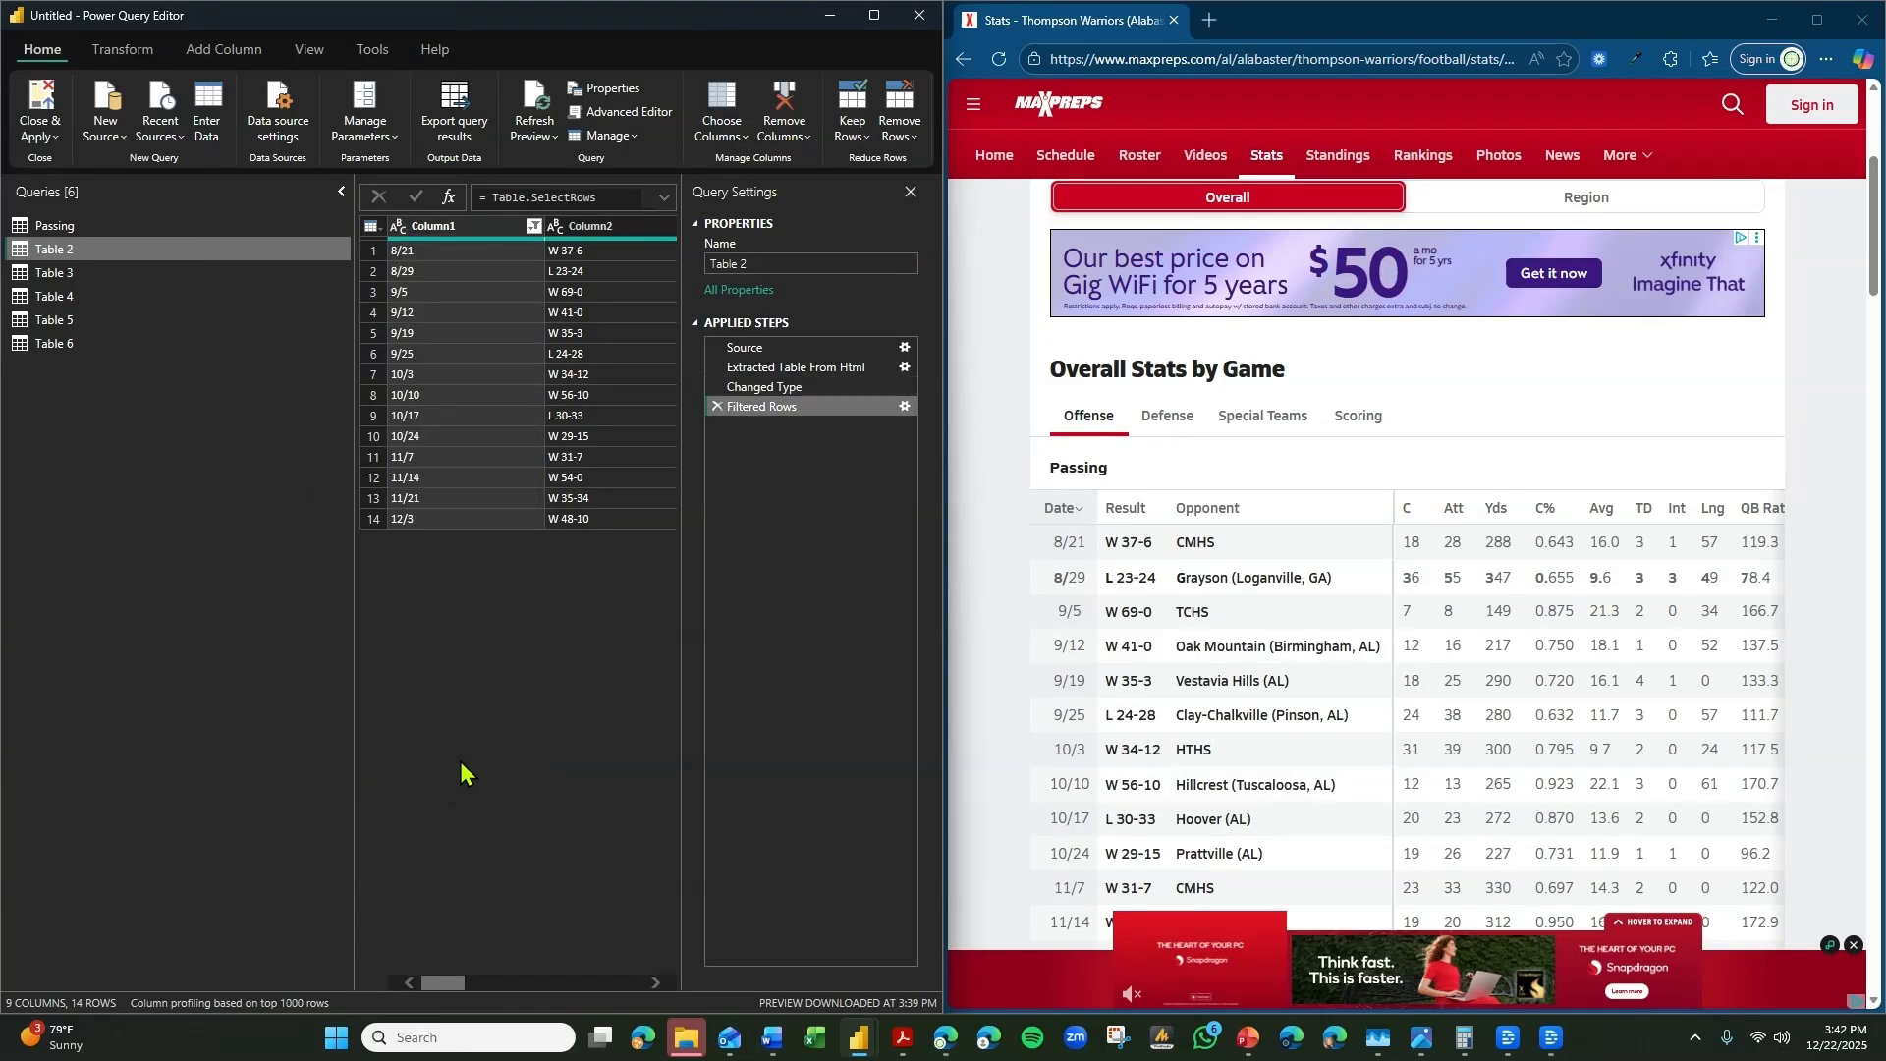
# Compare Table 2's unnamed columns with the Passing query's column headers and the website's stats tables.
pyautogui.scroll(-2, 1215, 597)
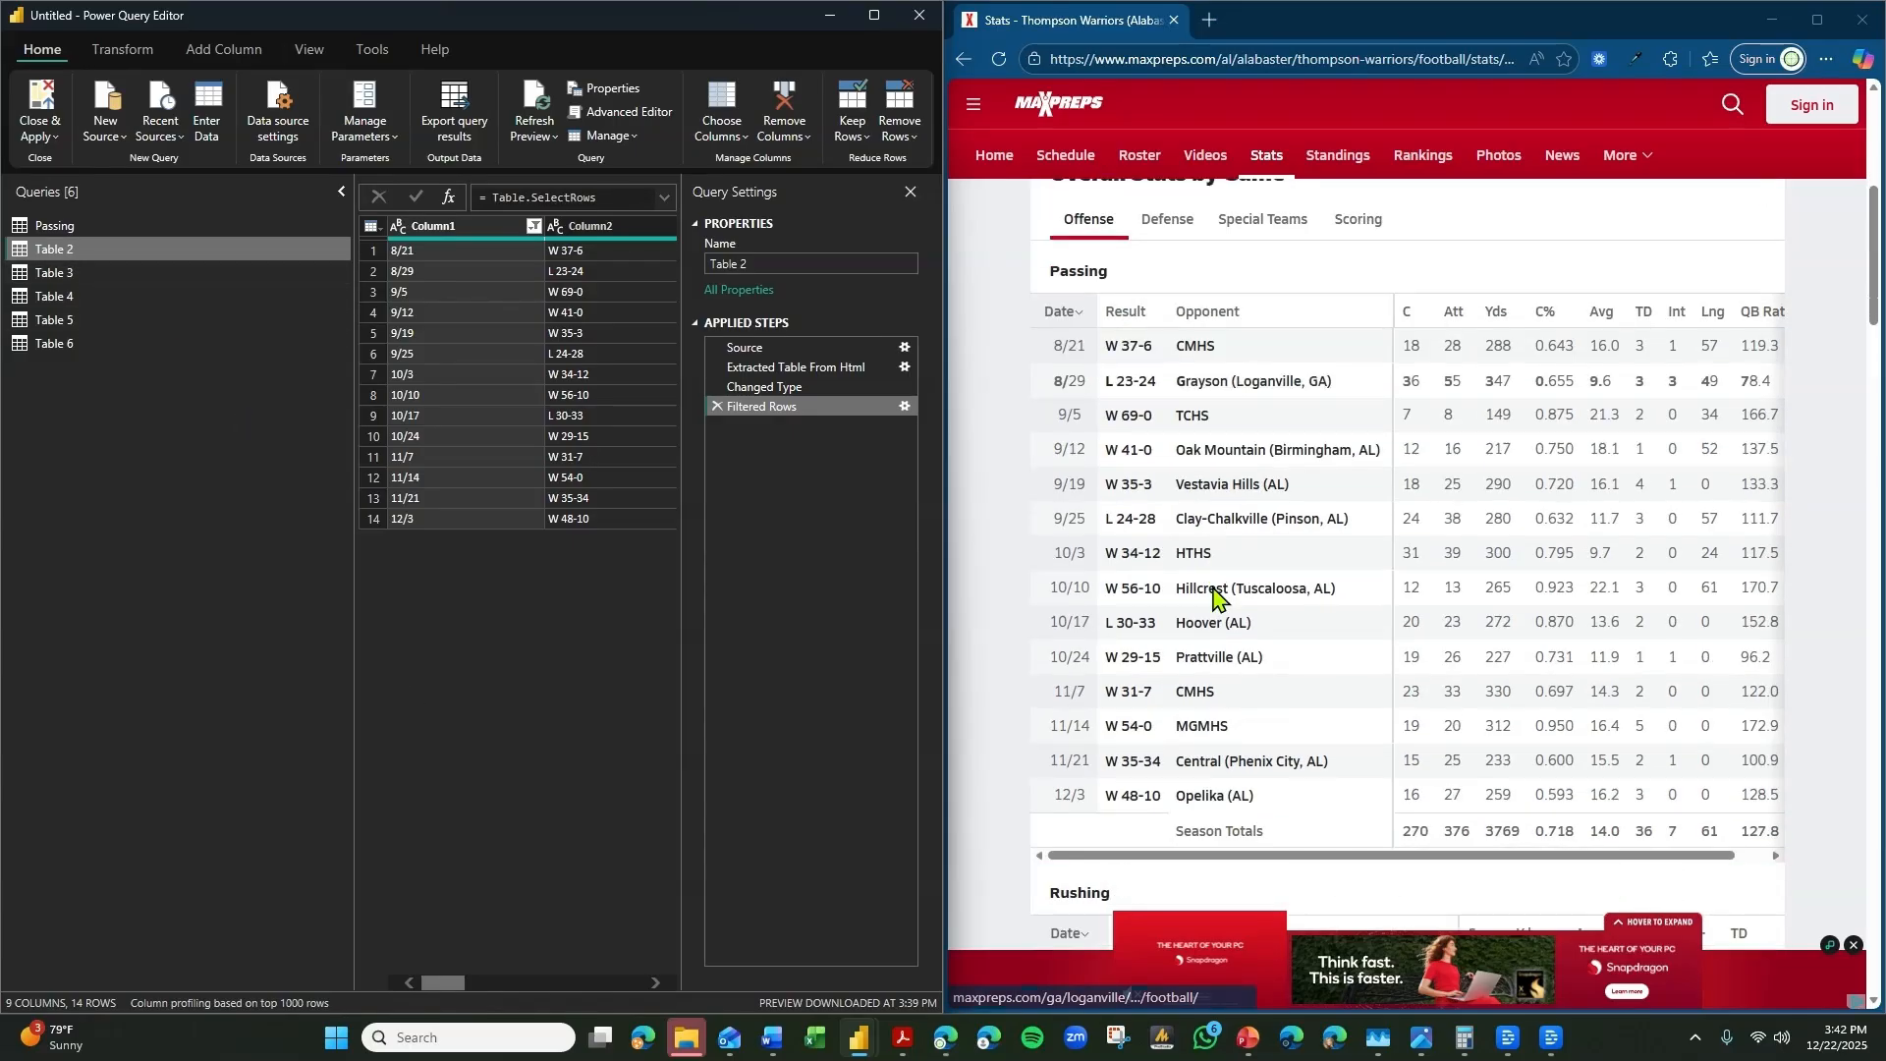
pyautogui.click(162, 224)
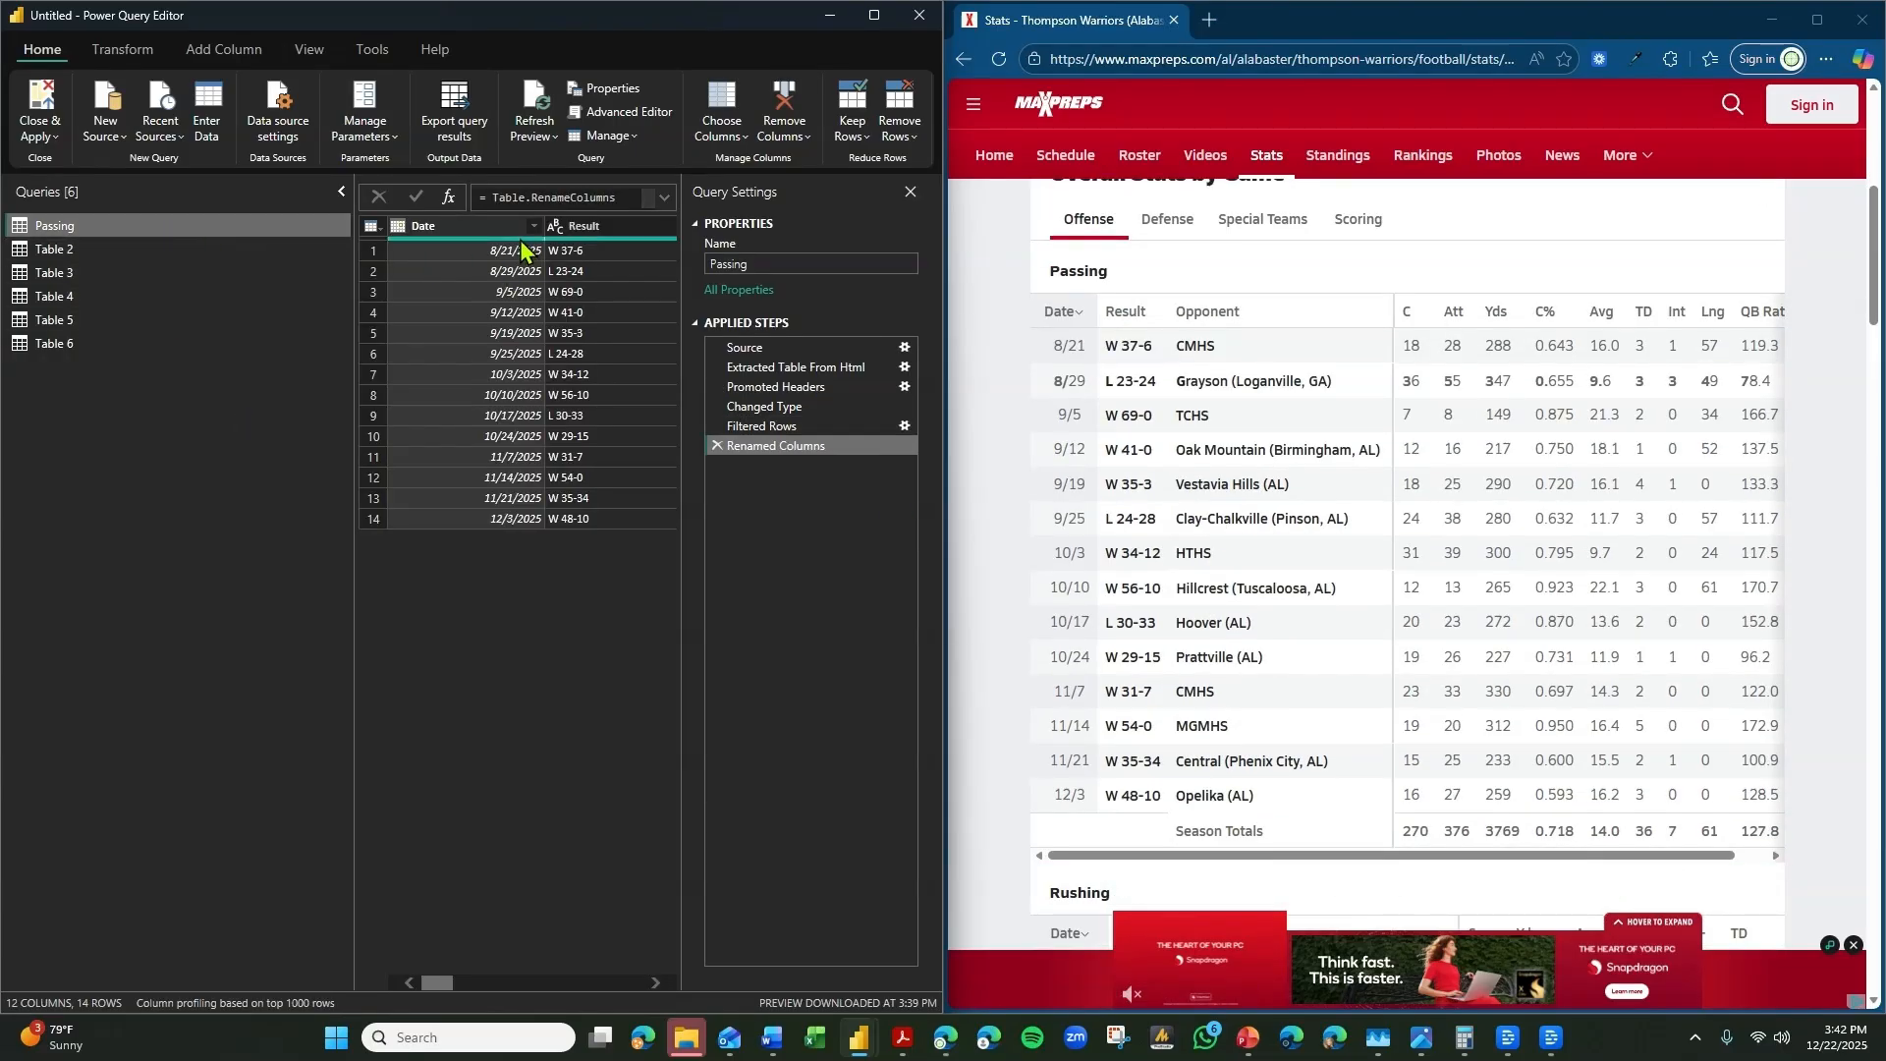
pyautogui.click(118, 250)
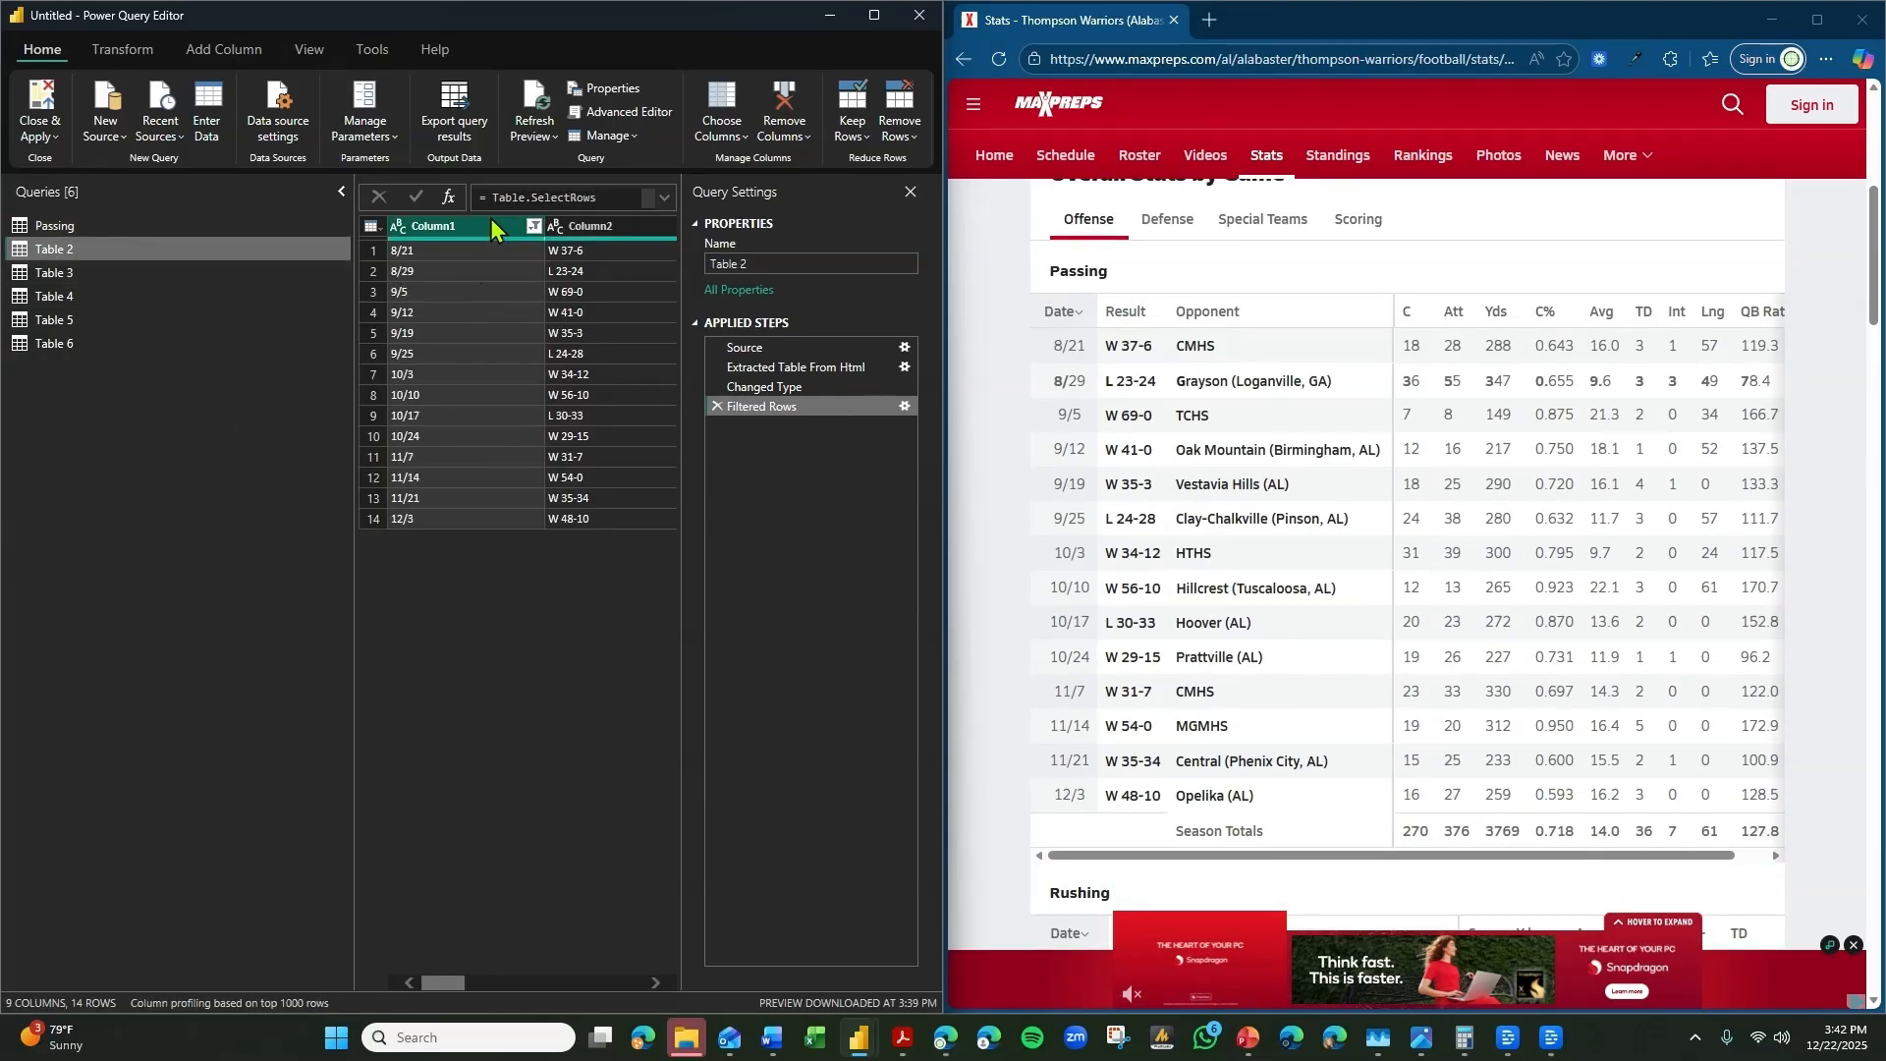
pyautogui.moveTo(459, 983); pyautogui.dragTo(506, 982)
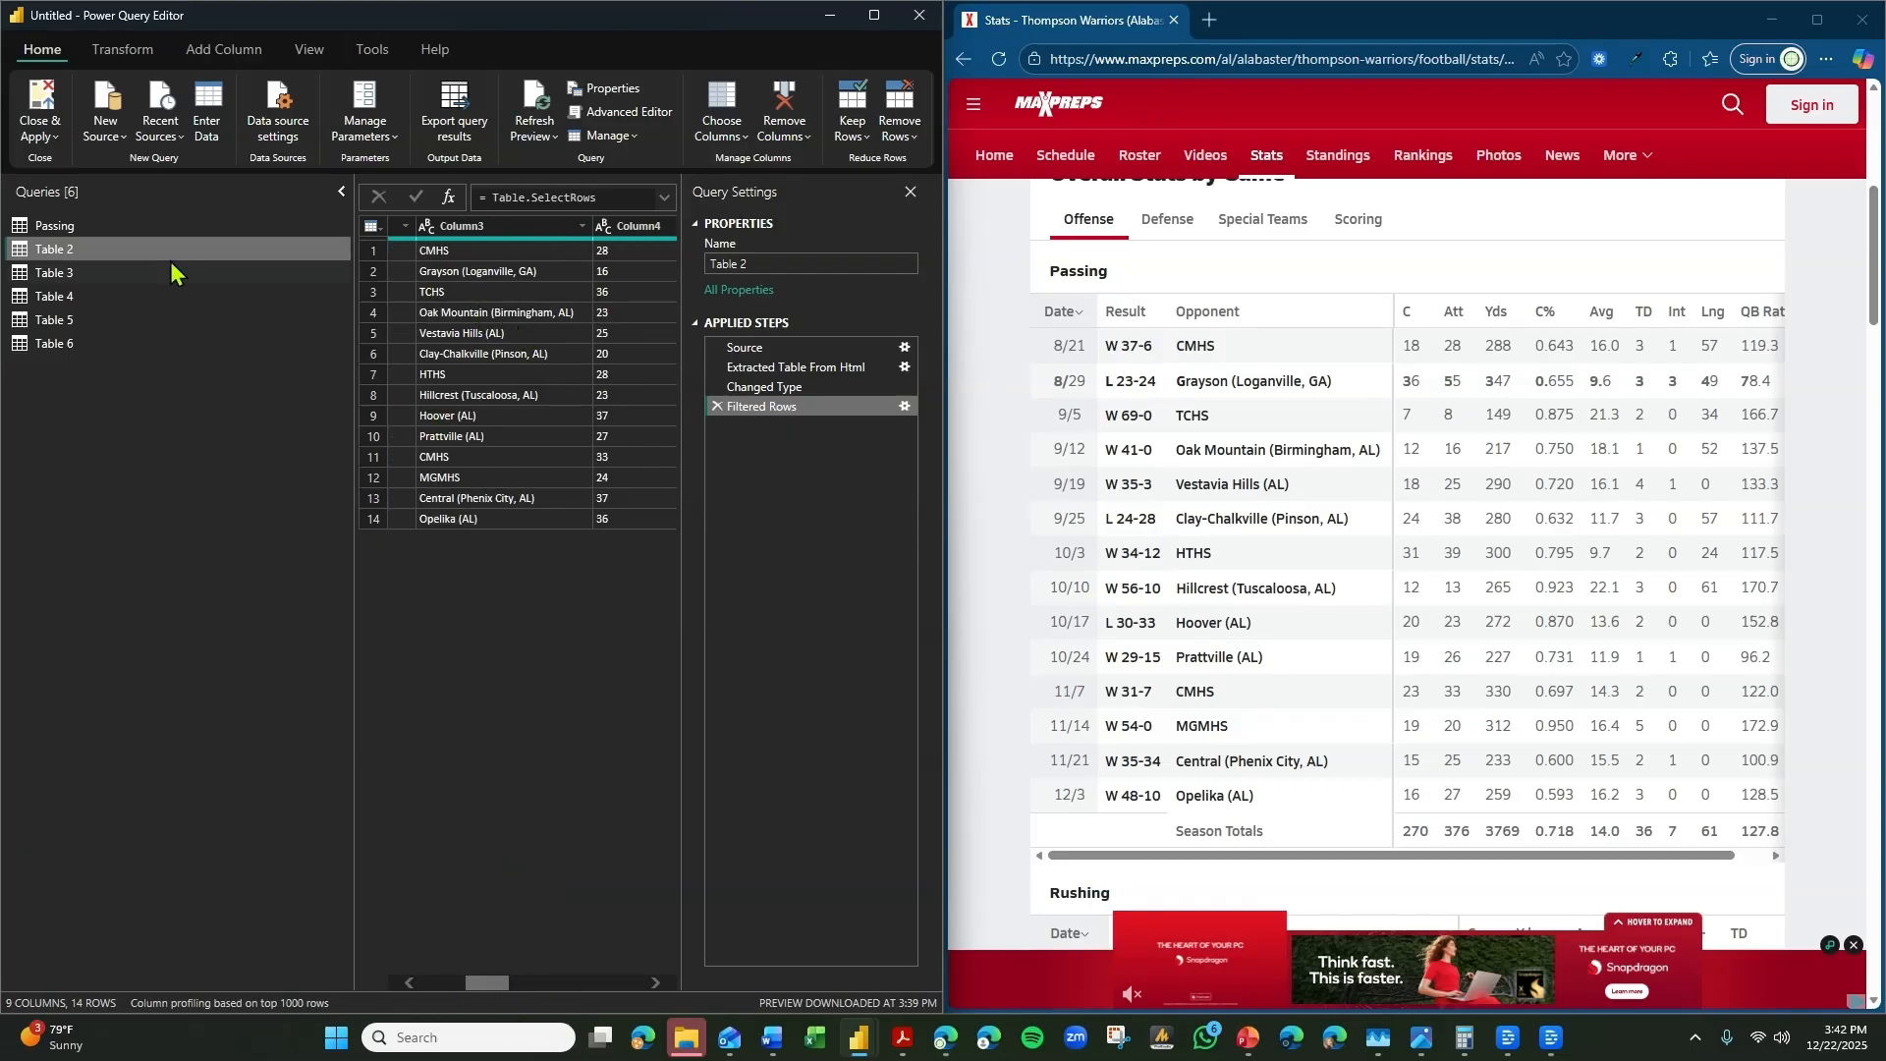
pyautogui.click(96, 224)
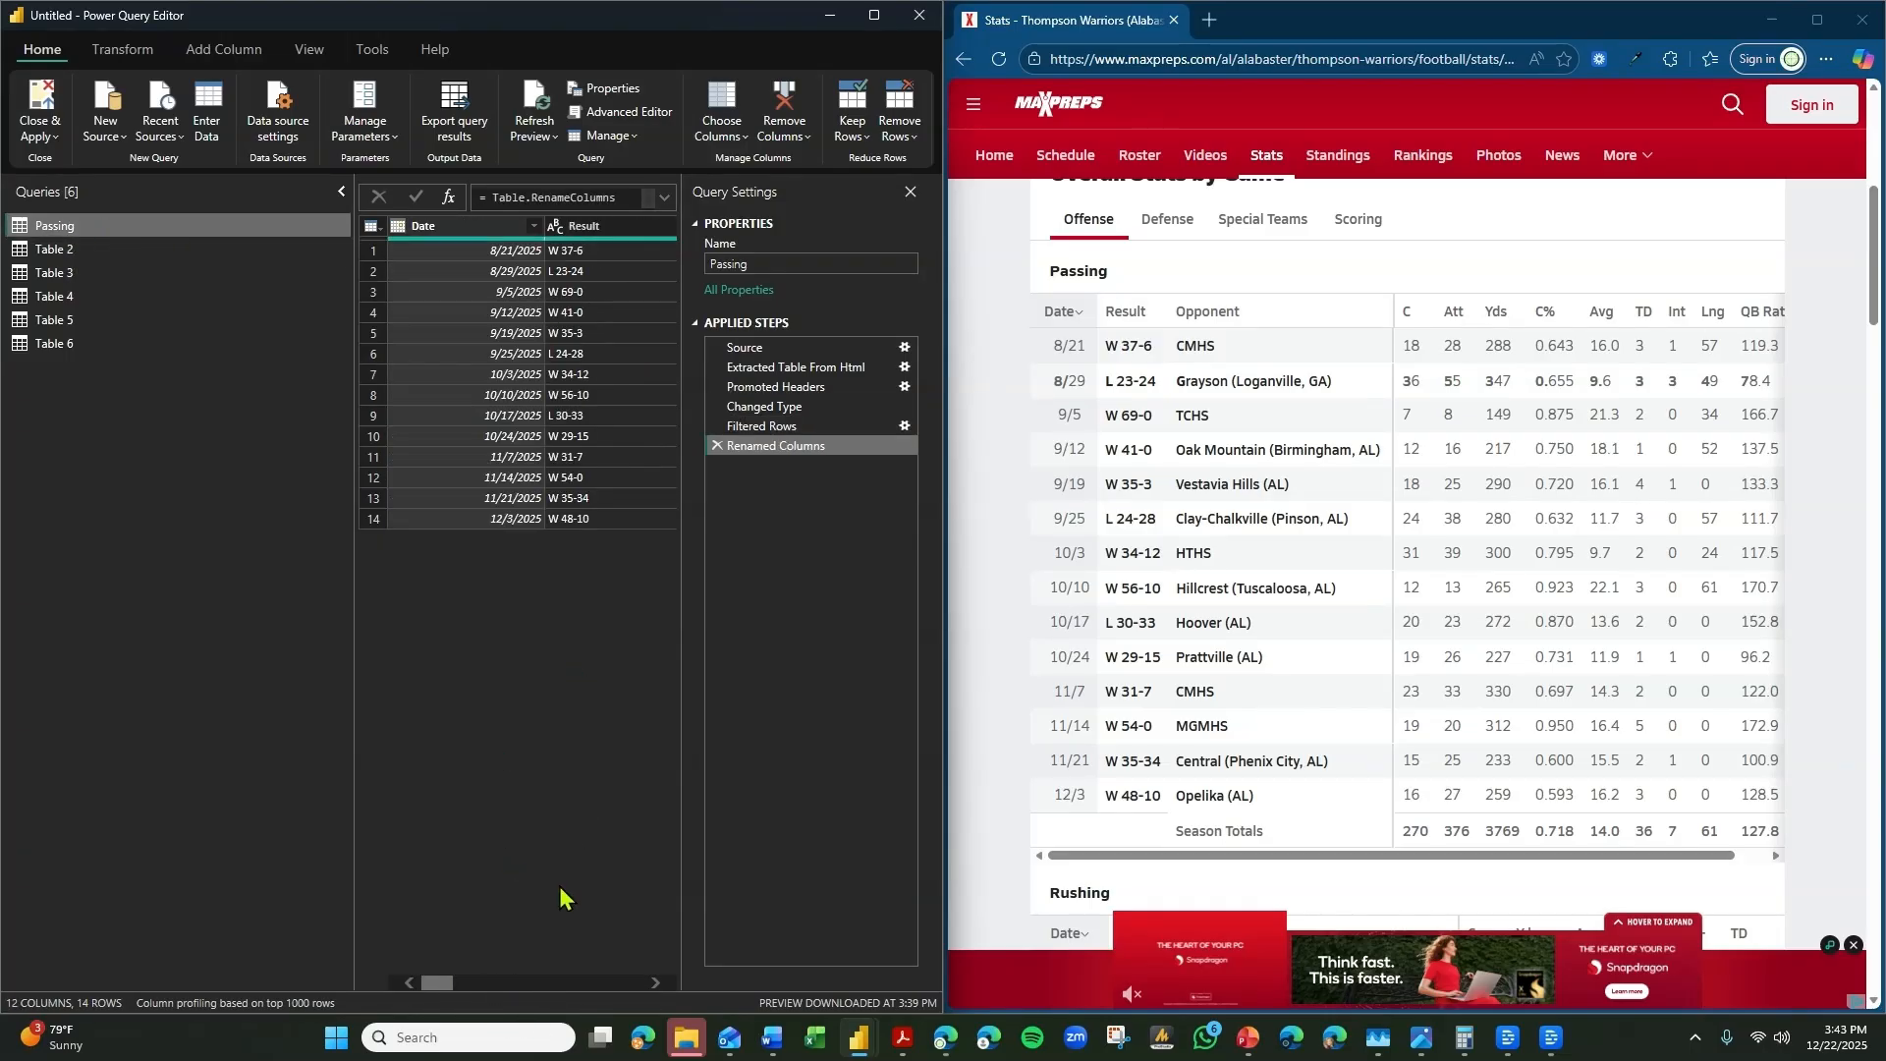
pyautogui.moveTo(449, 987)
pyautogui.mouseDown()
pyautogui.moveTo(470, 992)
pyautogui.moveTo(439, 990)
pyautogui.mouseUp()
pyautogui.click(104, 251)
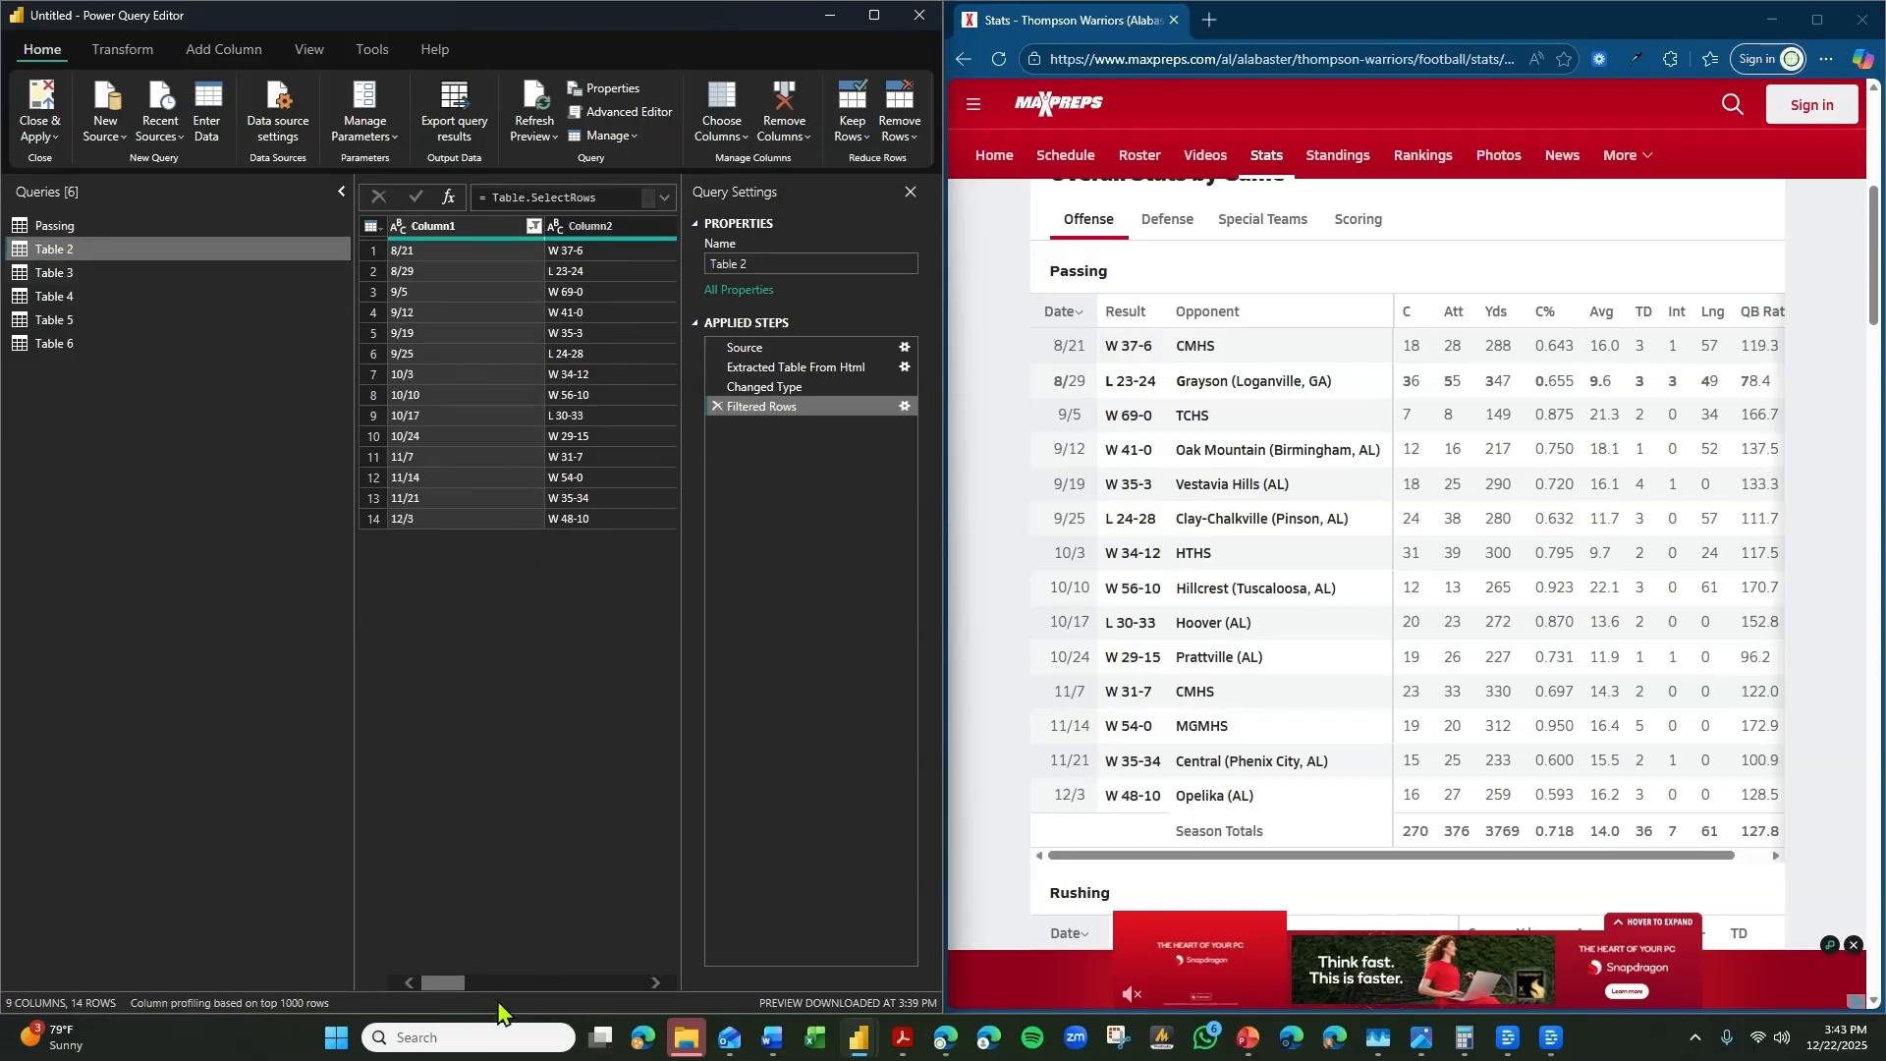
pyautogui.moveTo(456, 990); pyautogui.dragTo(511, 990)
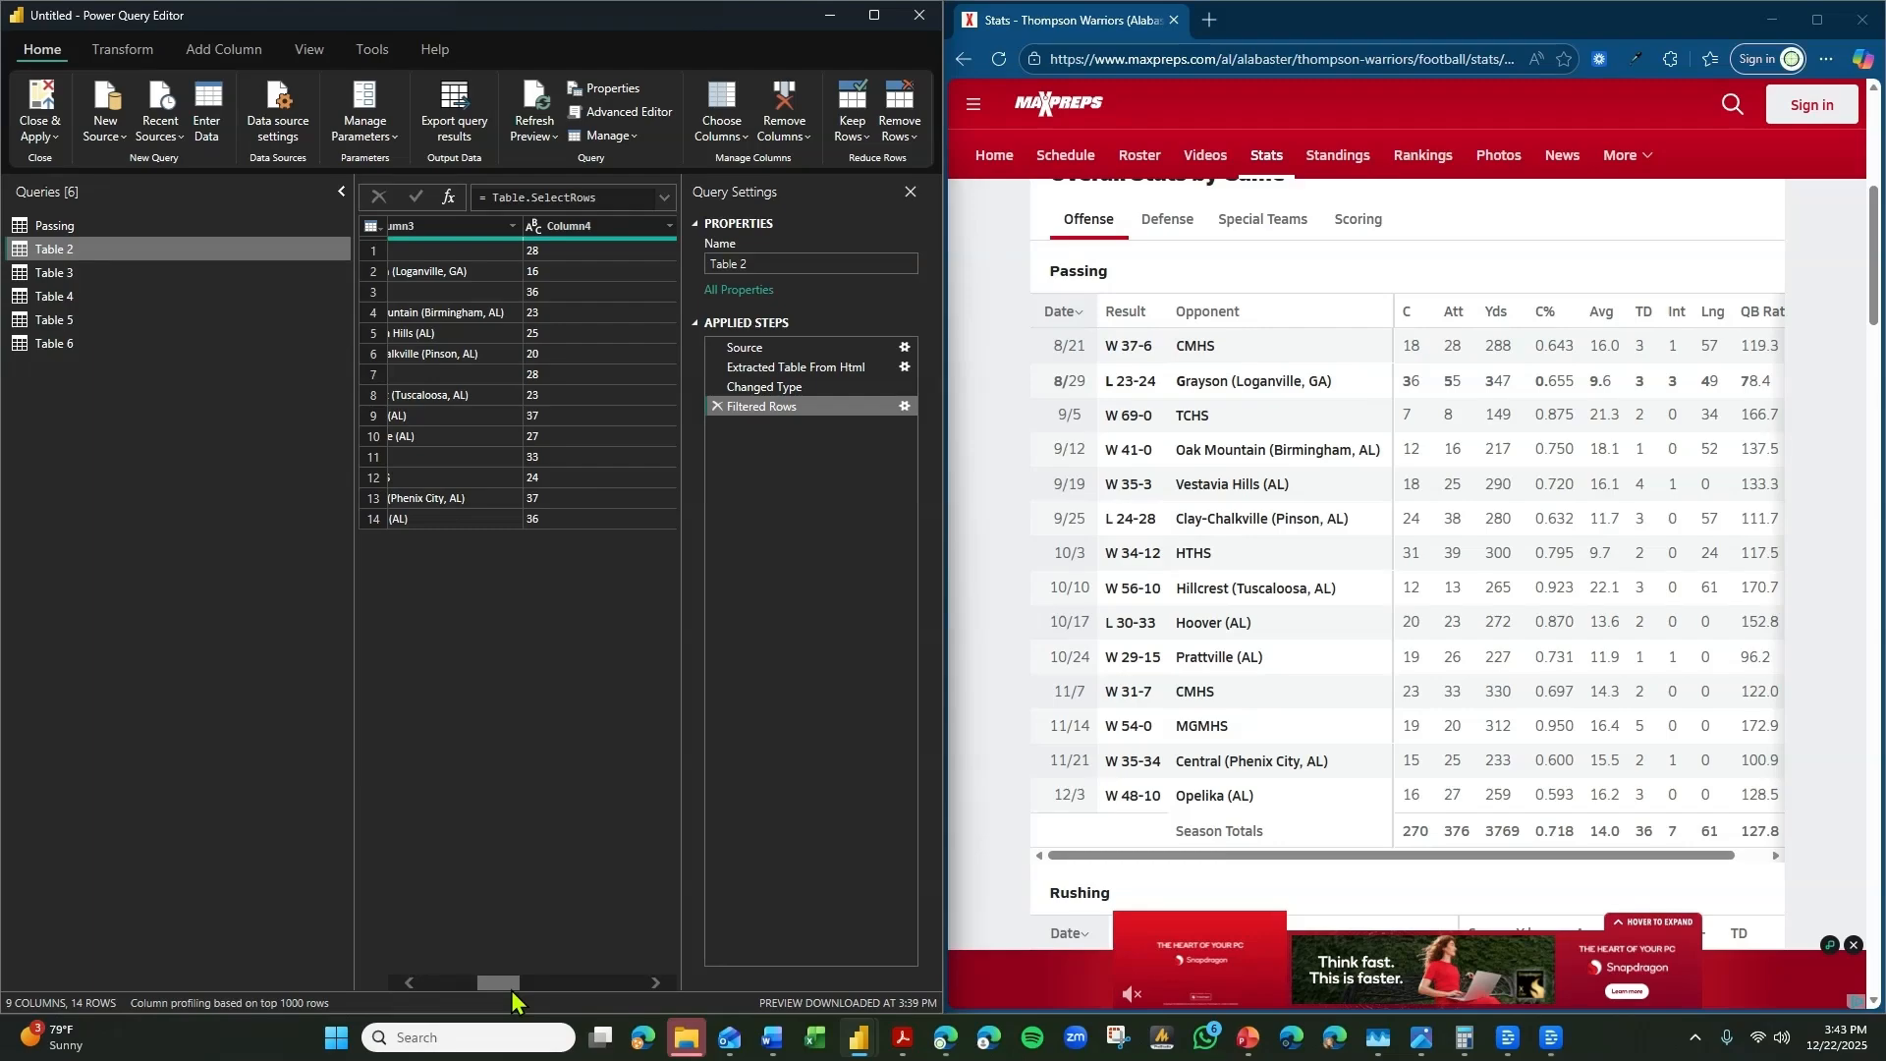
# Rename Column4 in Table 2 as Rushing Carries, matching the website's Rushing table.
pyautogui.scroll(-5, 1555, 653)
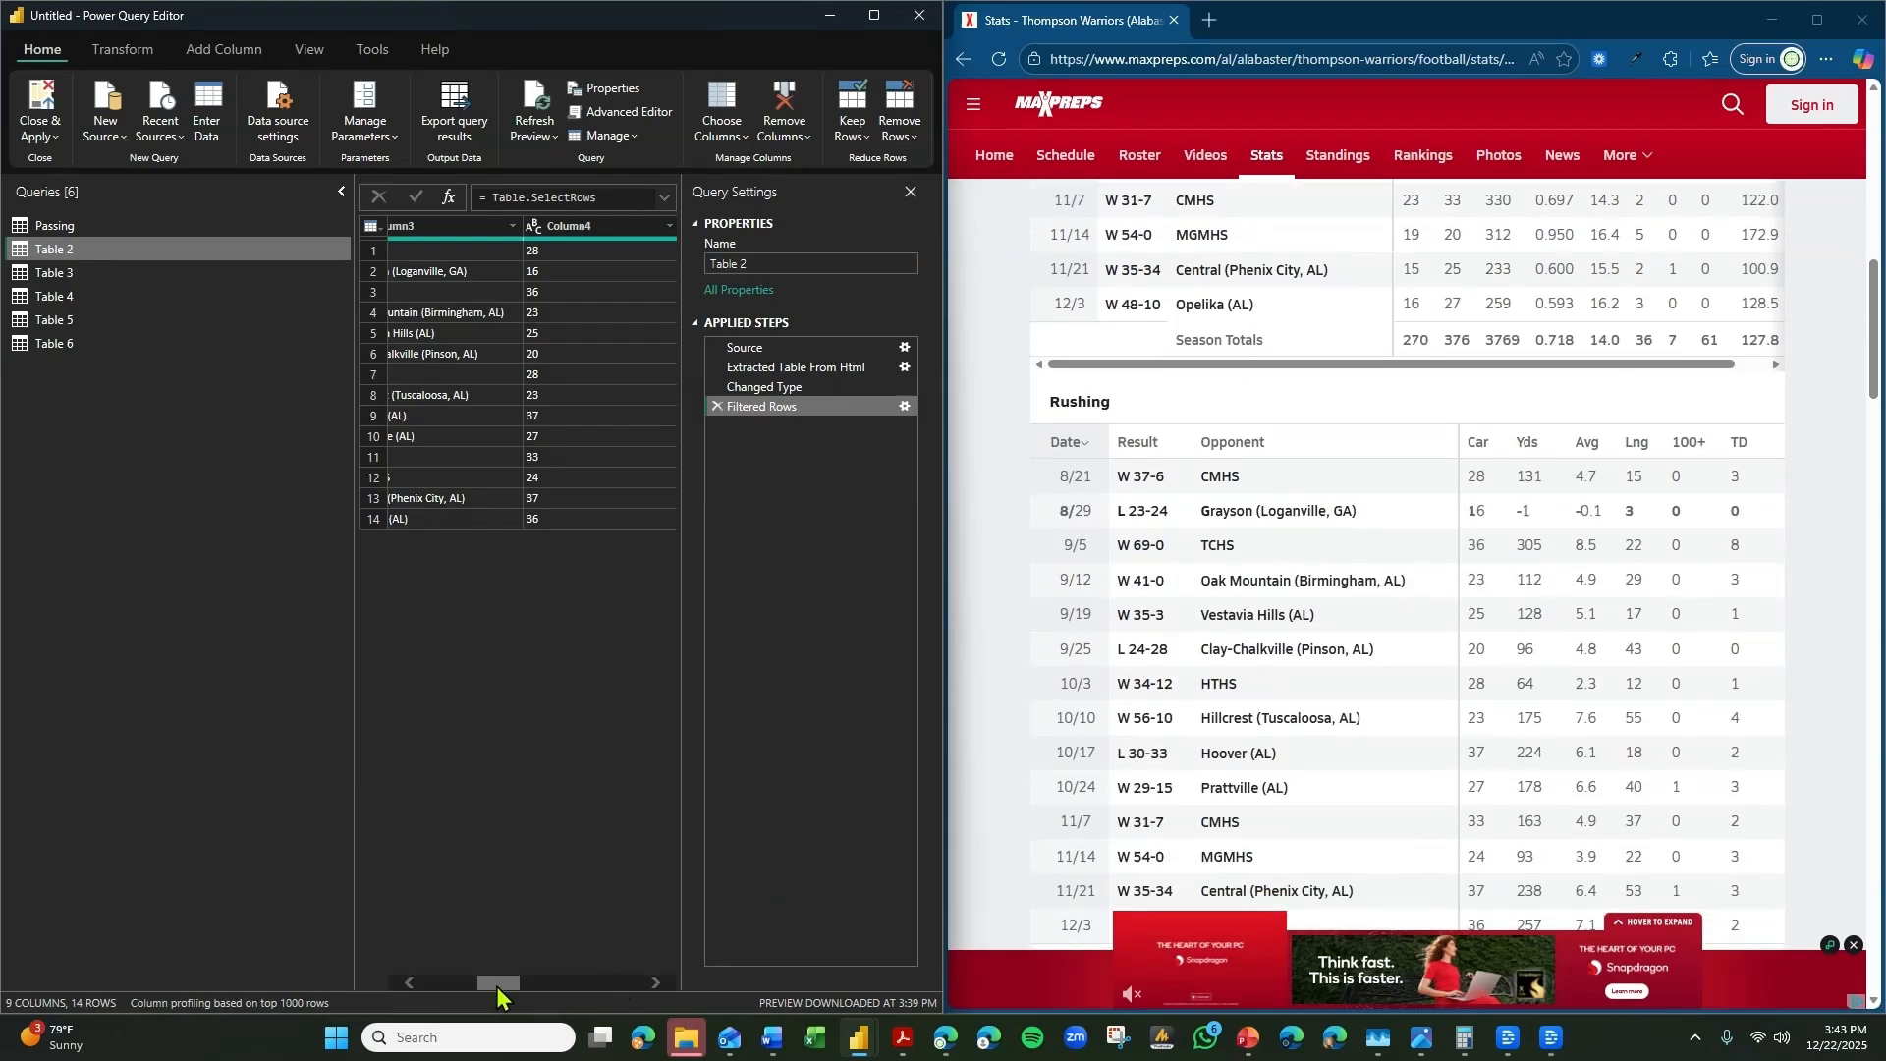
pyautogui.moveTo(497, 986)
pyautogui.mouseDown()
pyautogui.moveTo(469, 986)
pyautogui.moveTo(476, 958)
pyautogui.mouseUp()
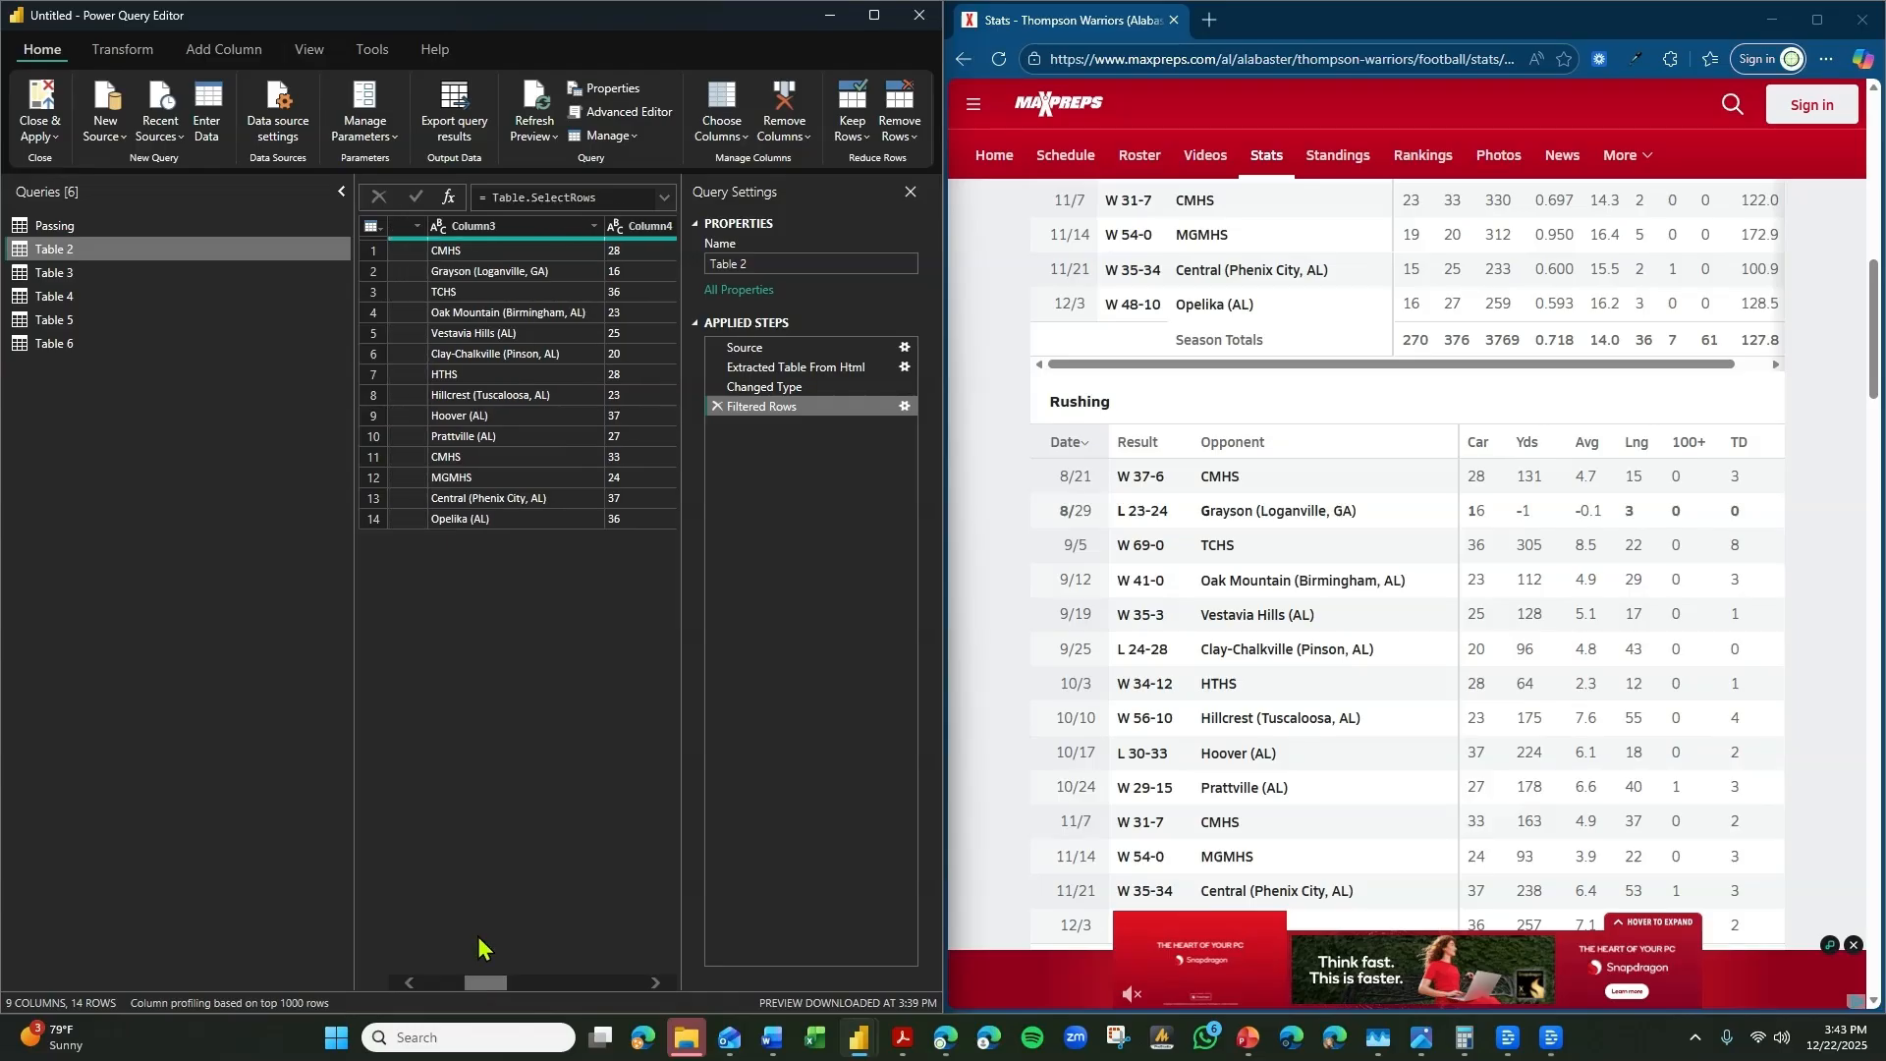
pyautogui.doubleClick(652, 225)
pyautogui.write('P')
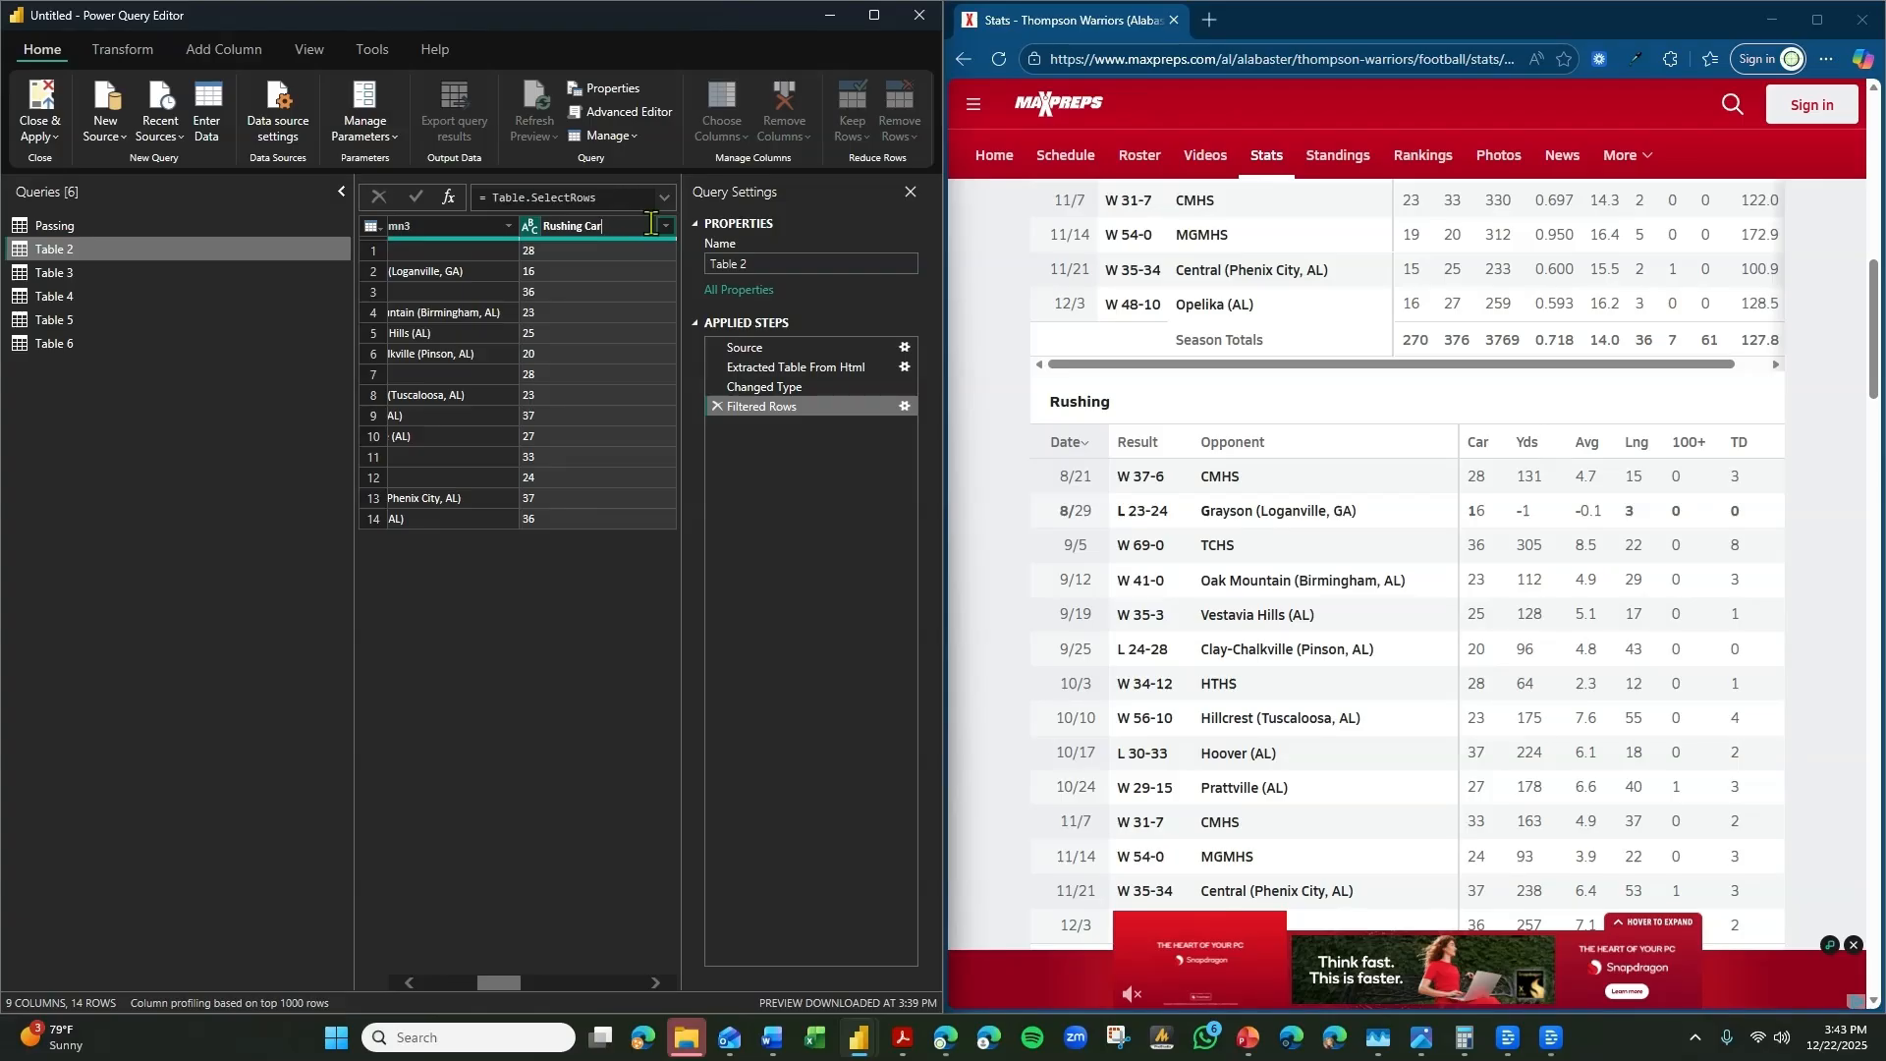
pyautogui.write('ies')
pyautogui.press('Return')
# Rename Column5 in Table 2 as Rushing Yards.
pyautogui.click(656, 982)
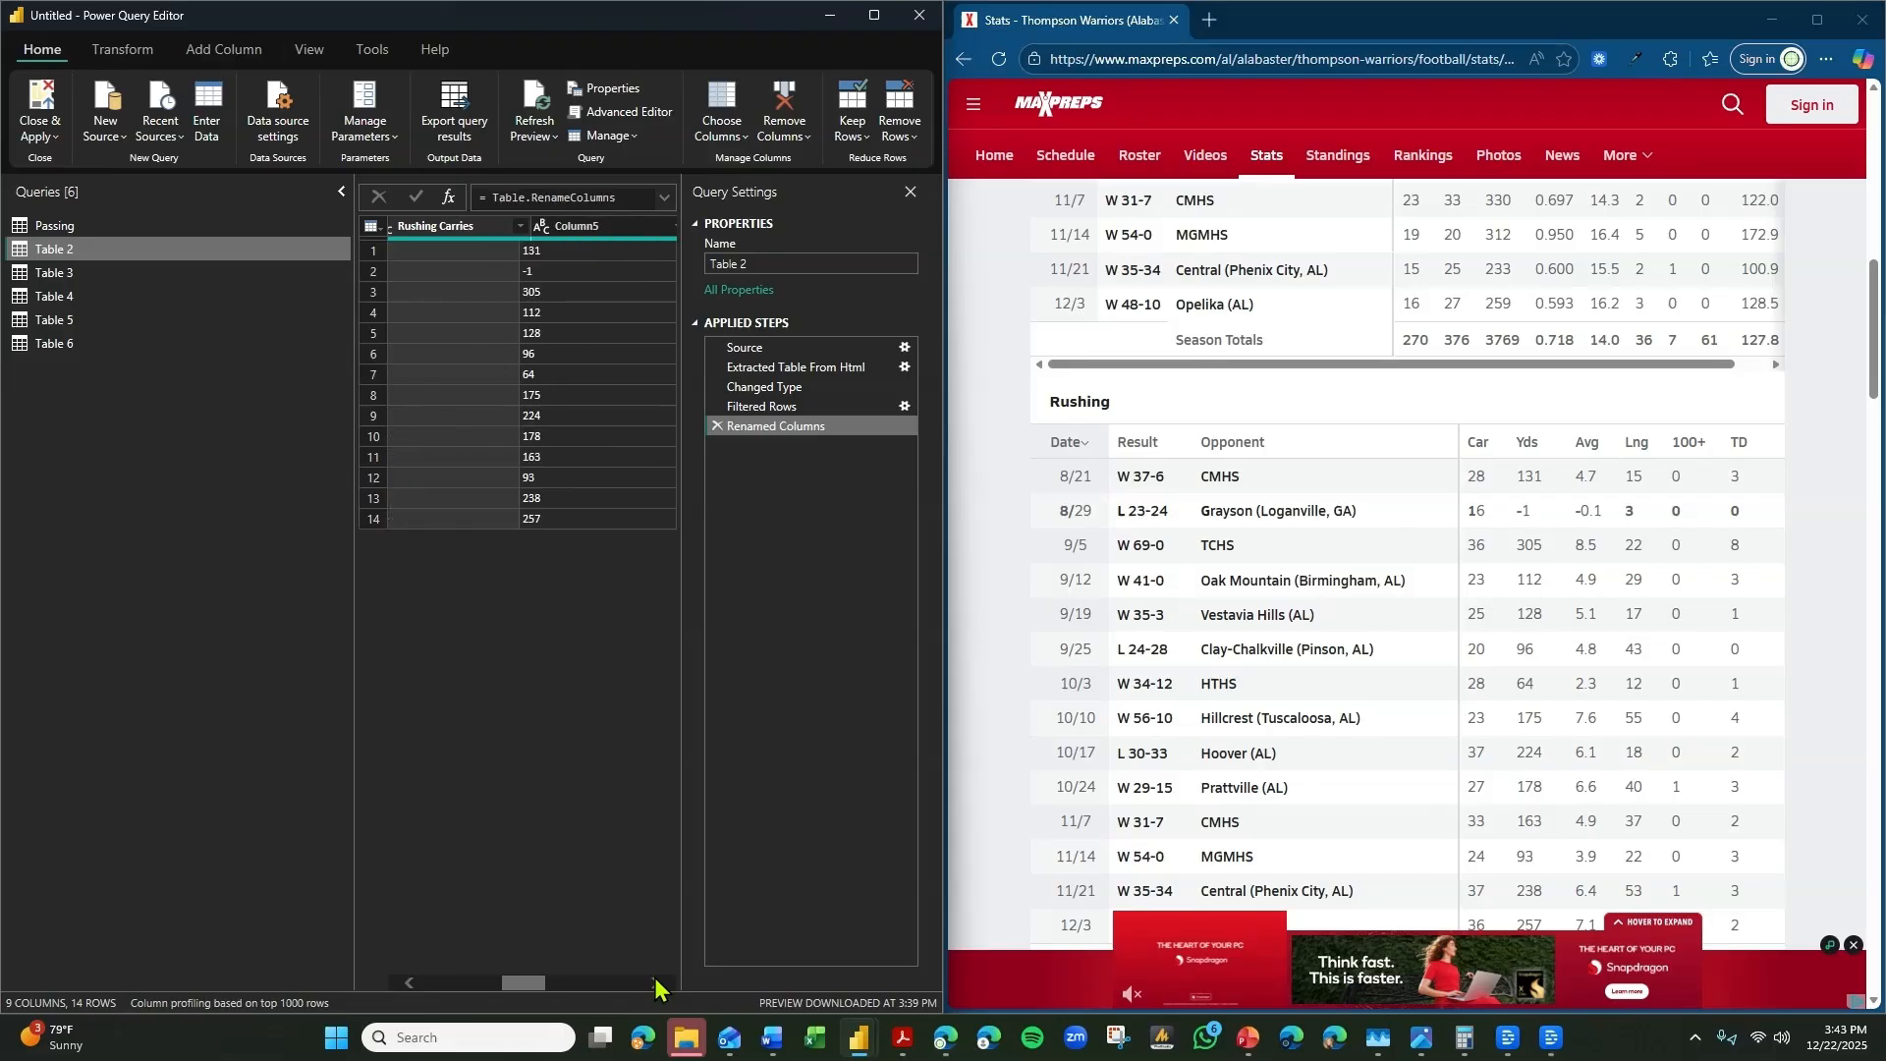
pyautogui.click(656, 982)
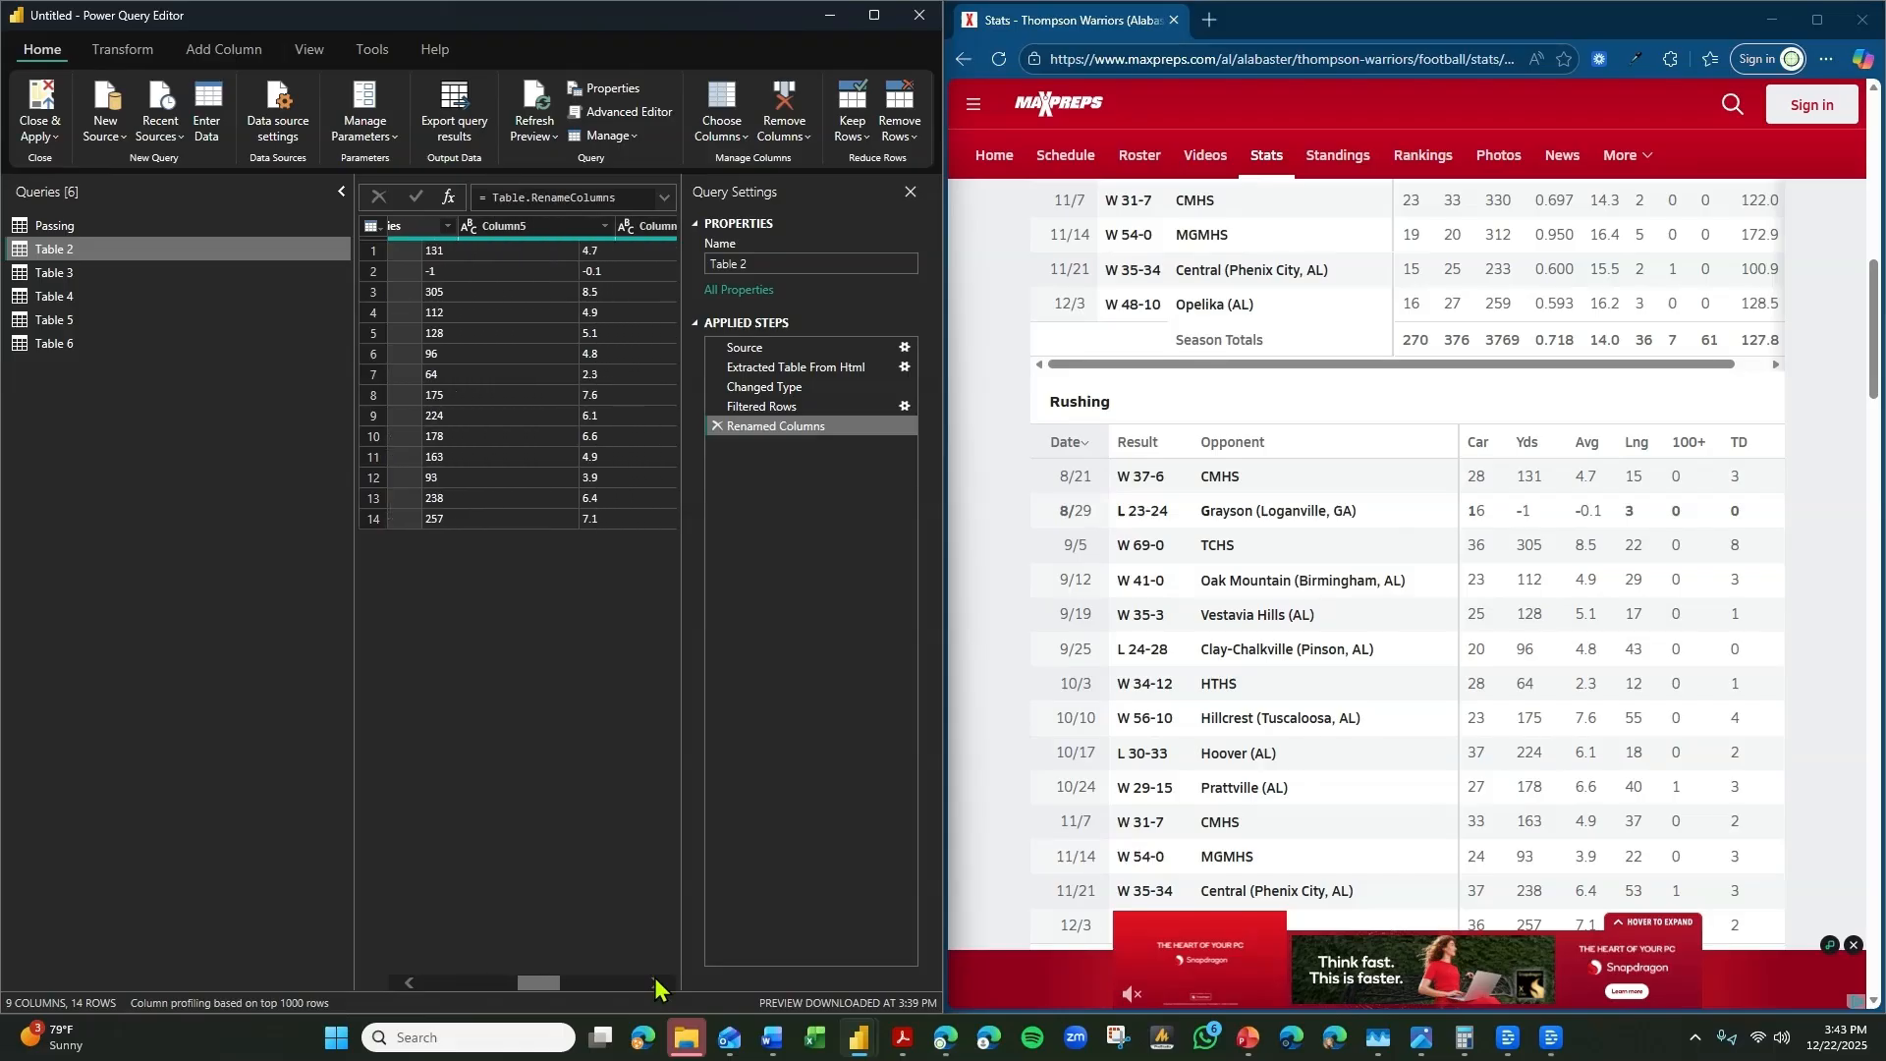
pyautogui.doubleClick(515, 227)
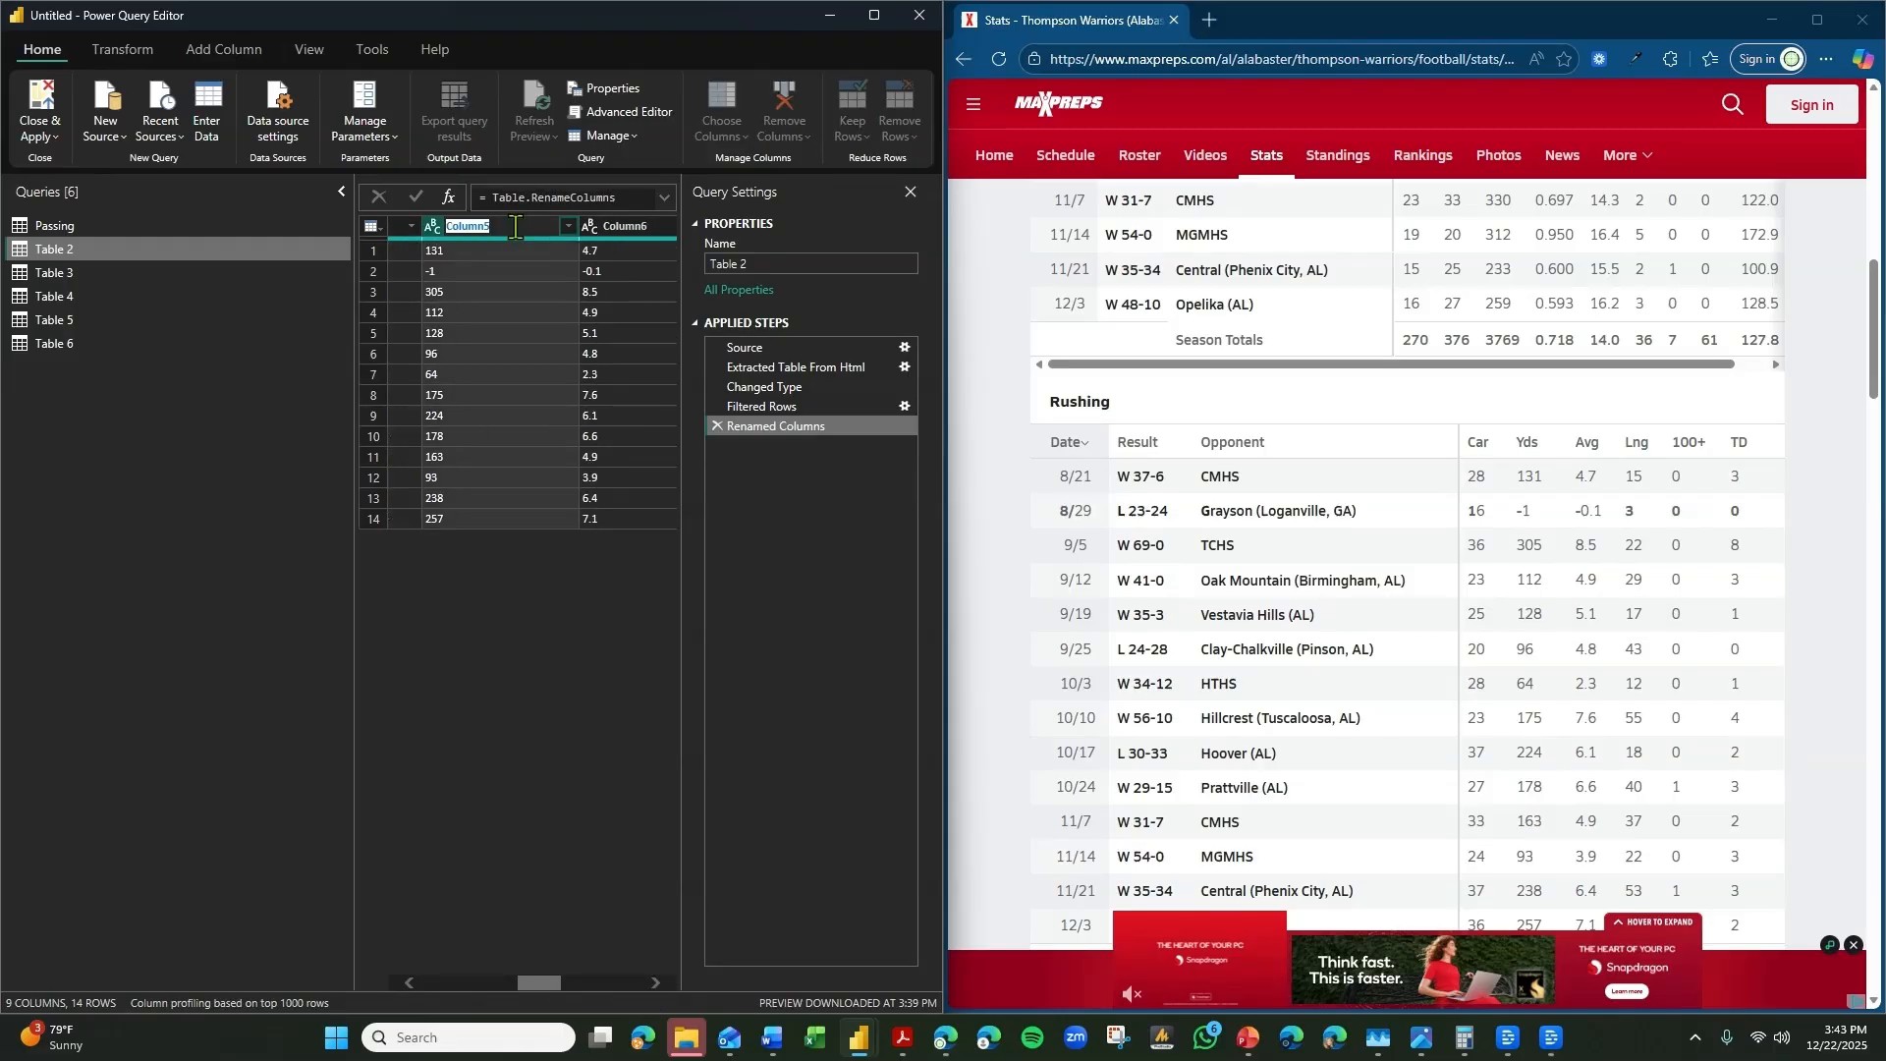
pyautogui.write('Rushing Yards')
pyautogui.press('Return')
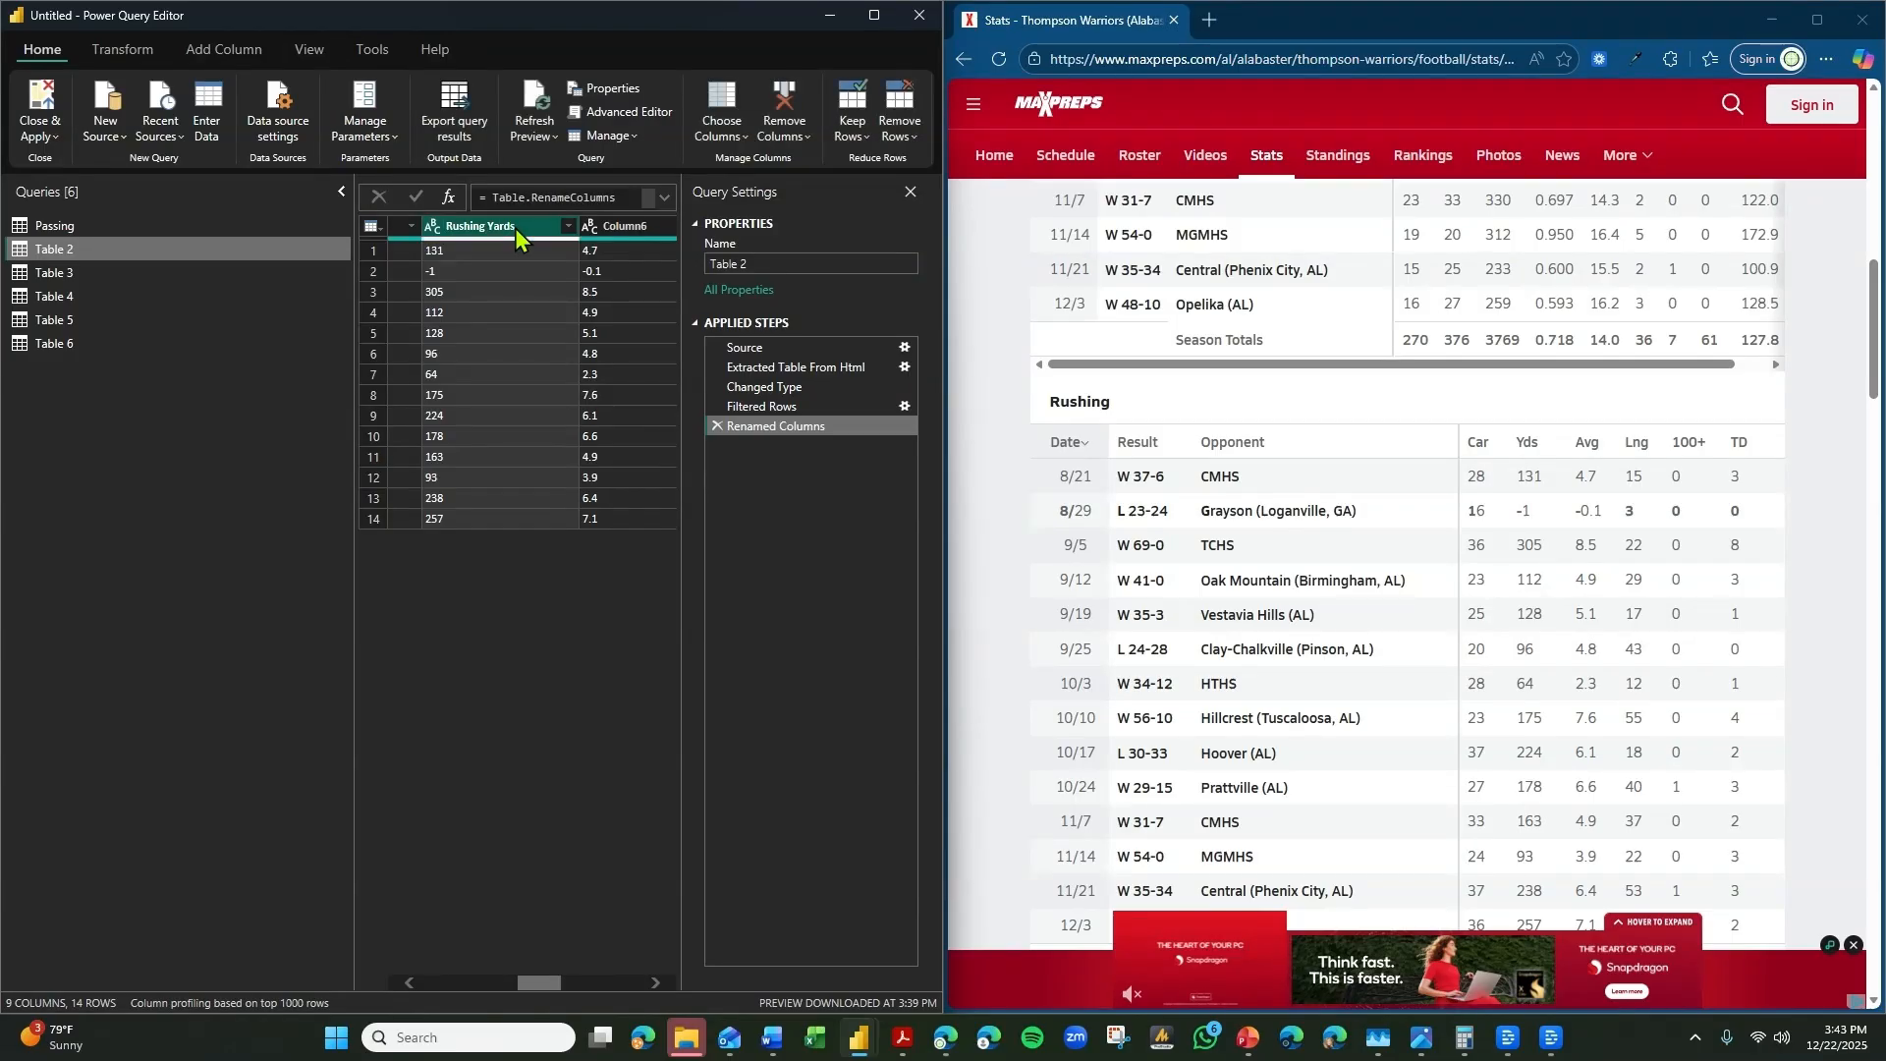
# Rename Column6 in Table 2 as Rushing Avg per Att.
pyautogui.doubleClick(629, 227)
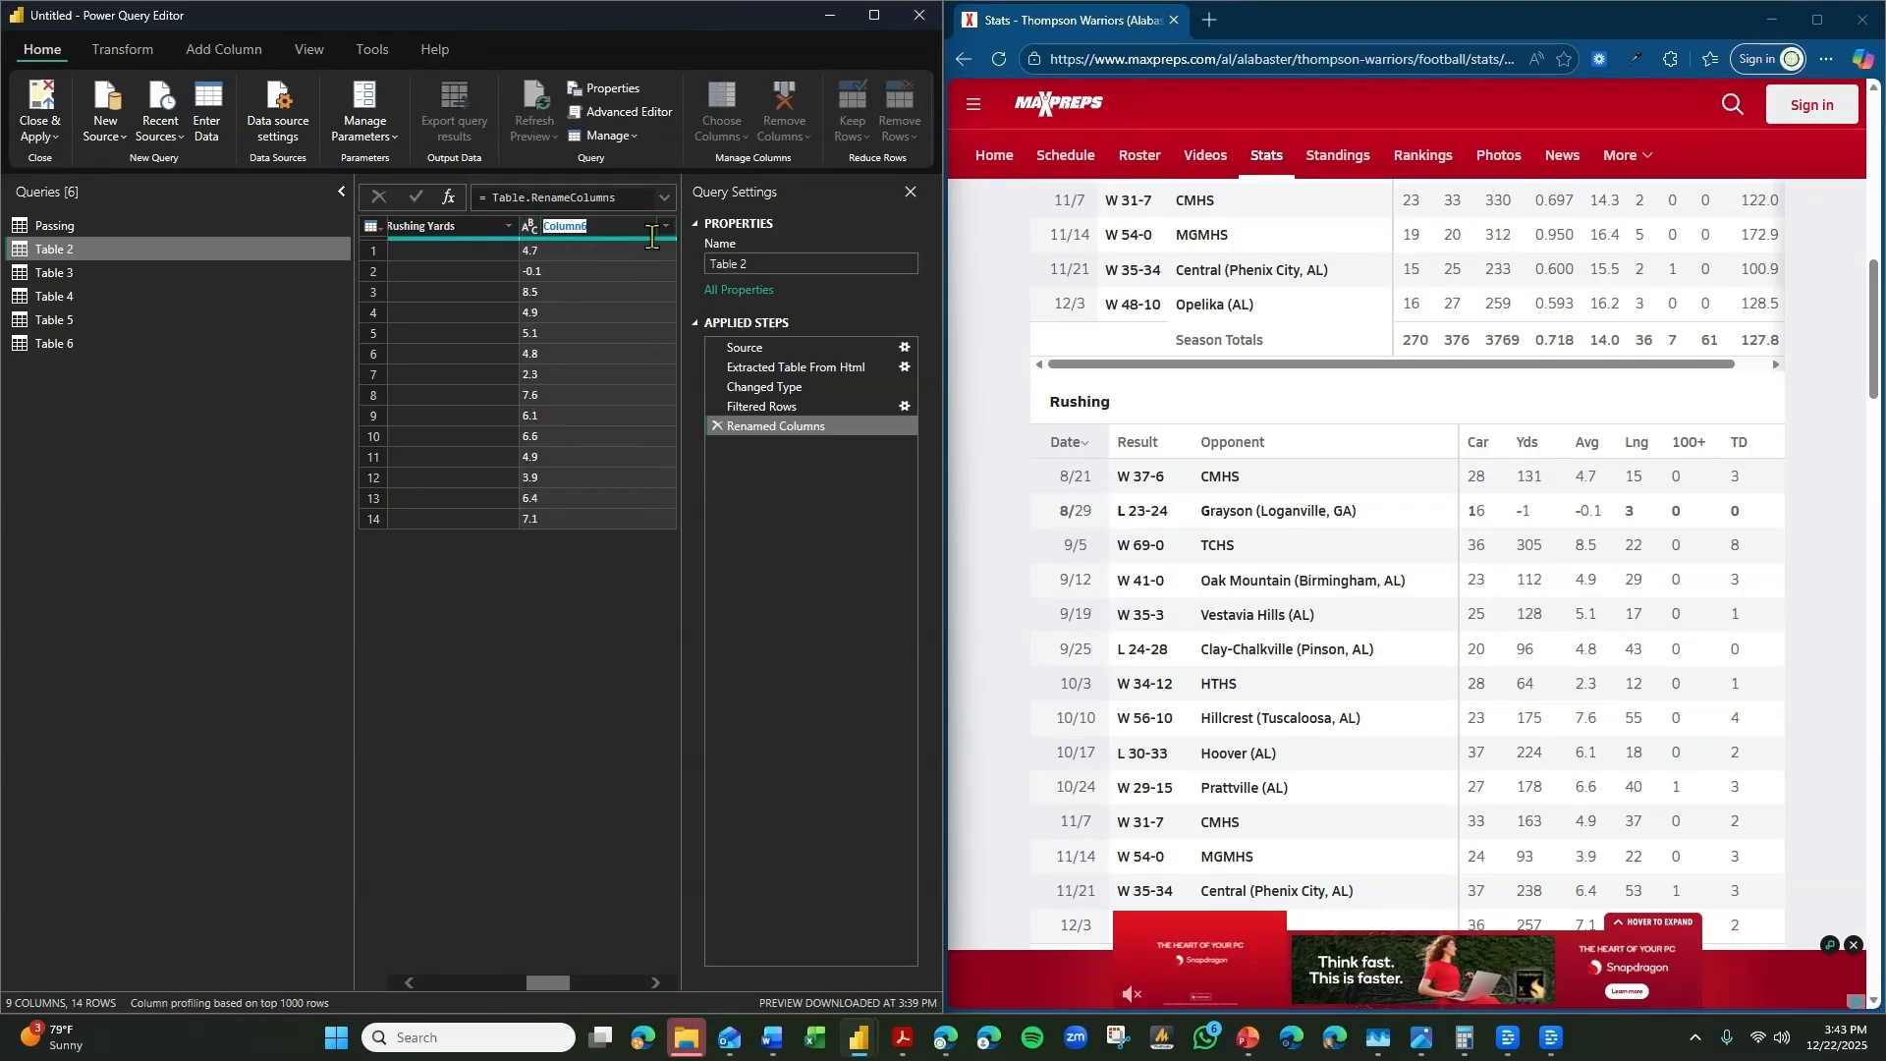
pyautogui.write('Rushing Avg per Att')
pyautogui.press('Return')
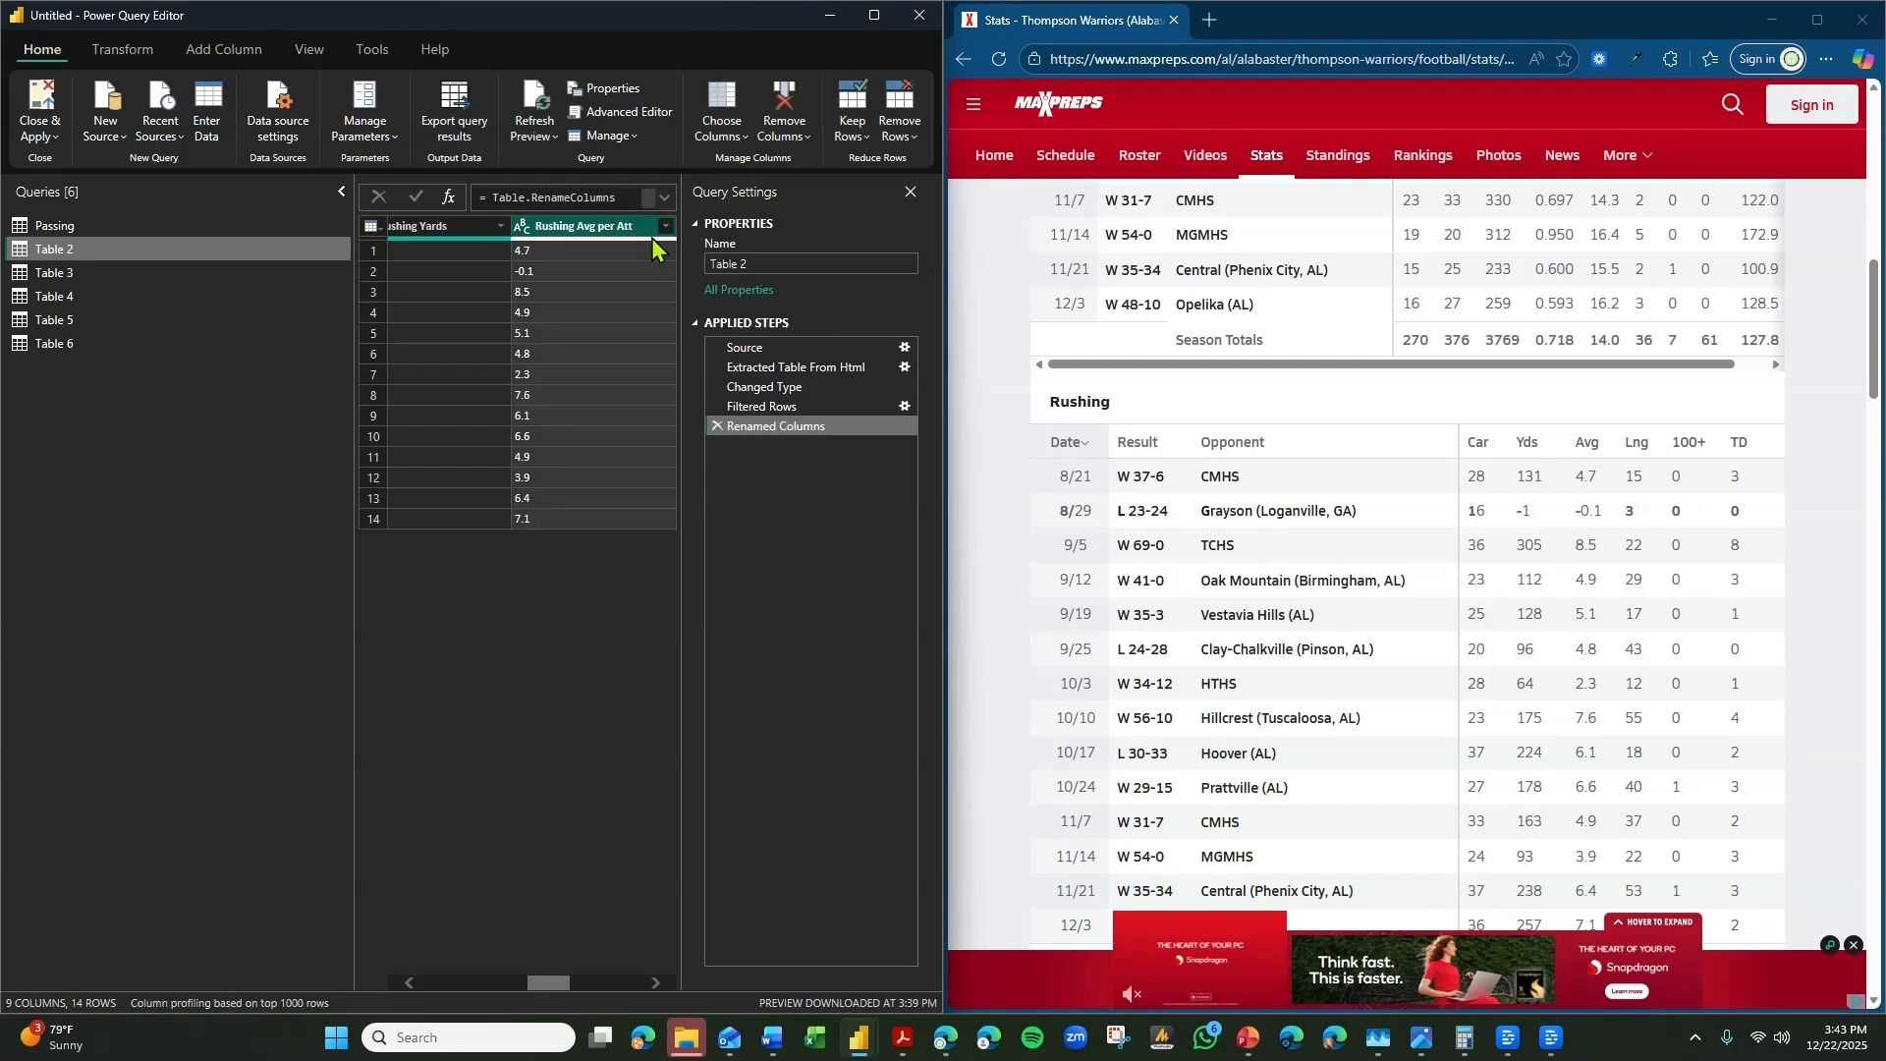
# Rename Column7 in Table 2 as Rushing Long.
pyautogui.click(655, 982)
pyautogui.click(652, 984)
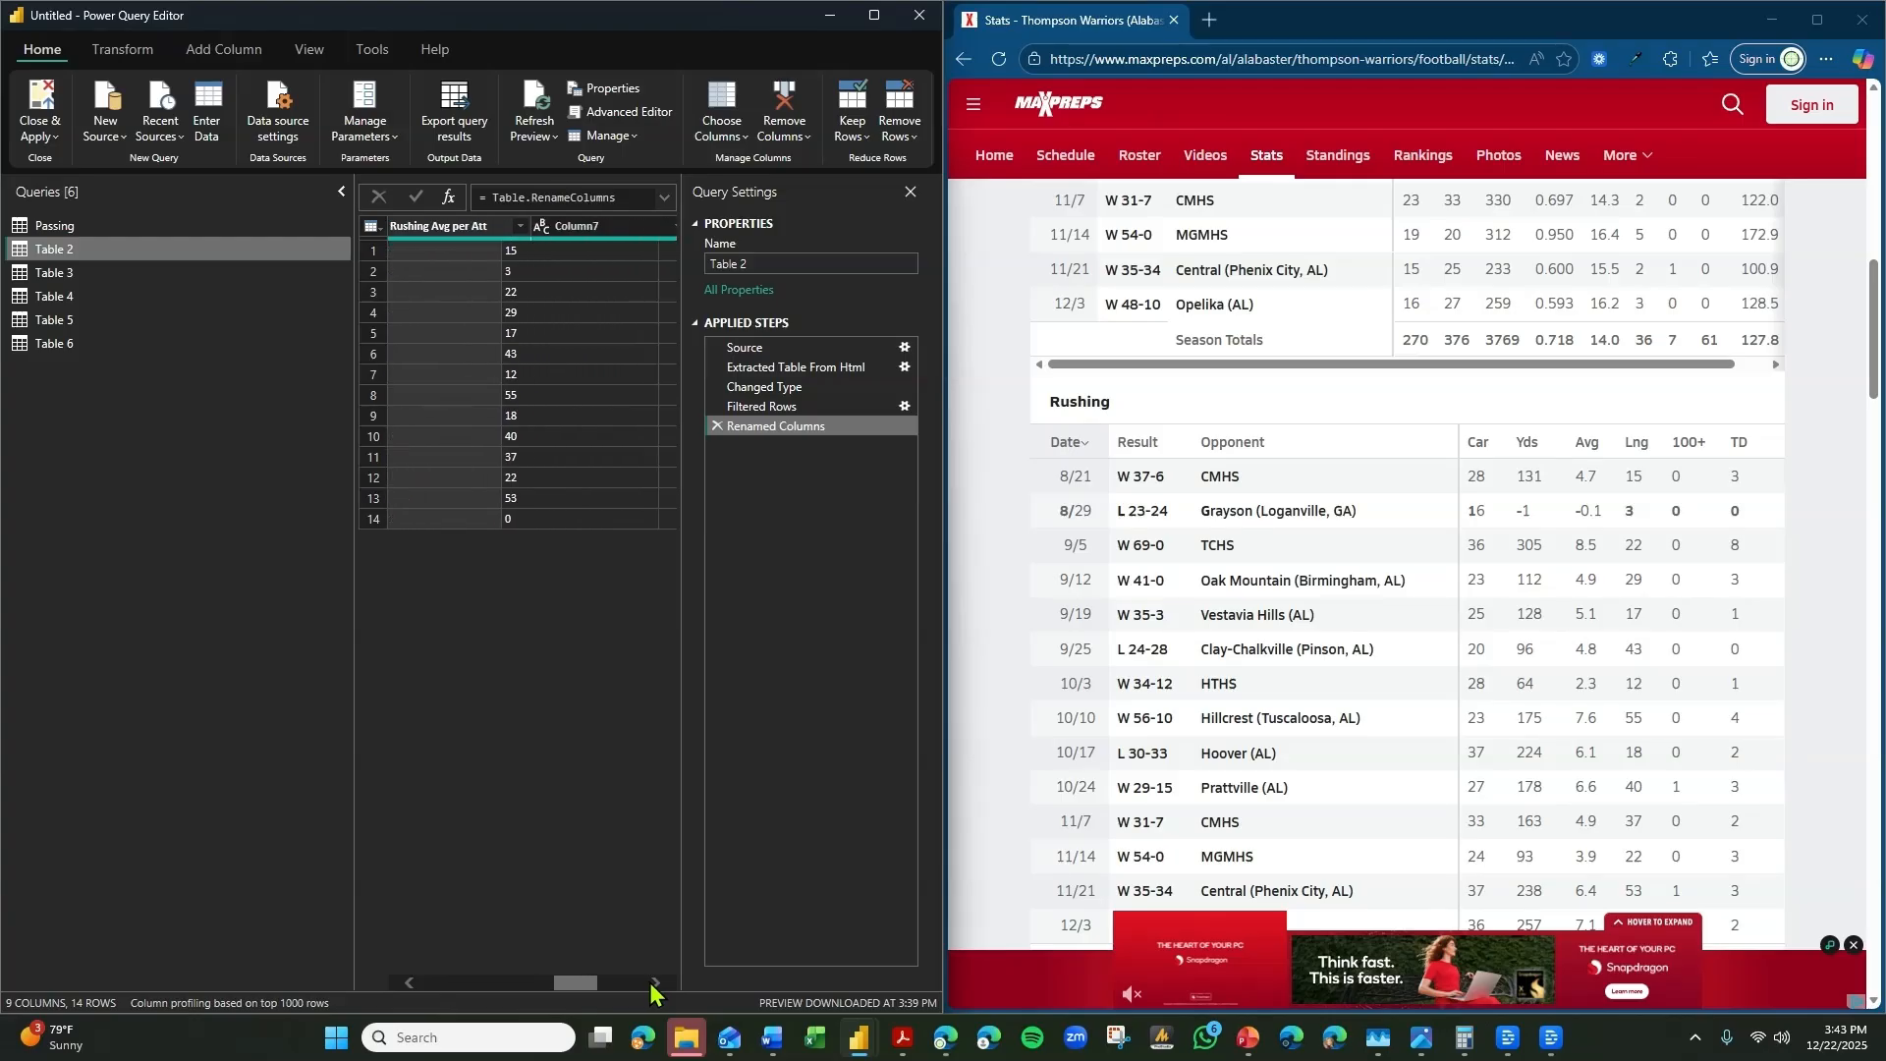
pyautogui.click(652, 983)
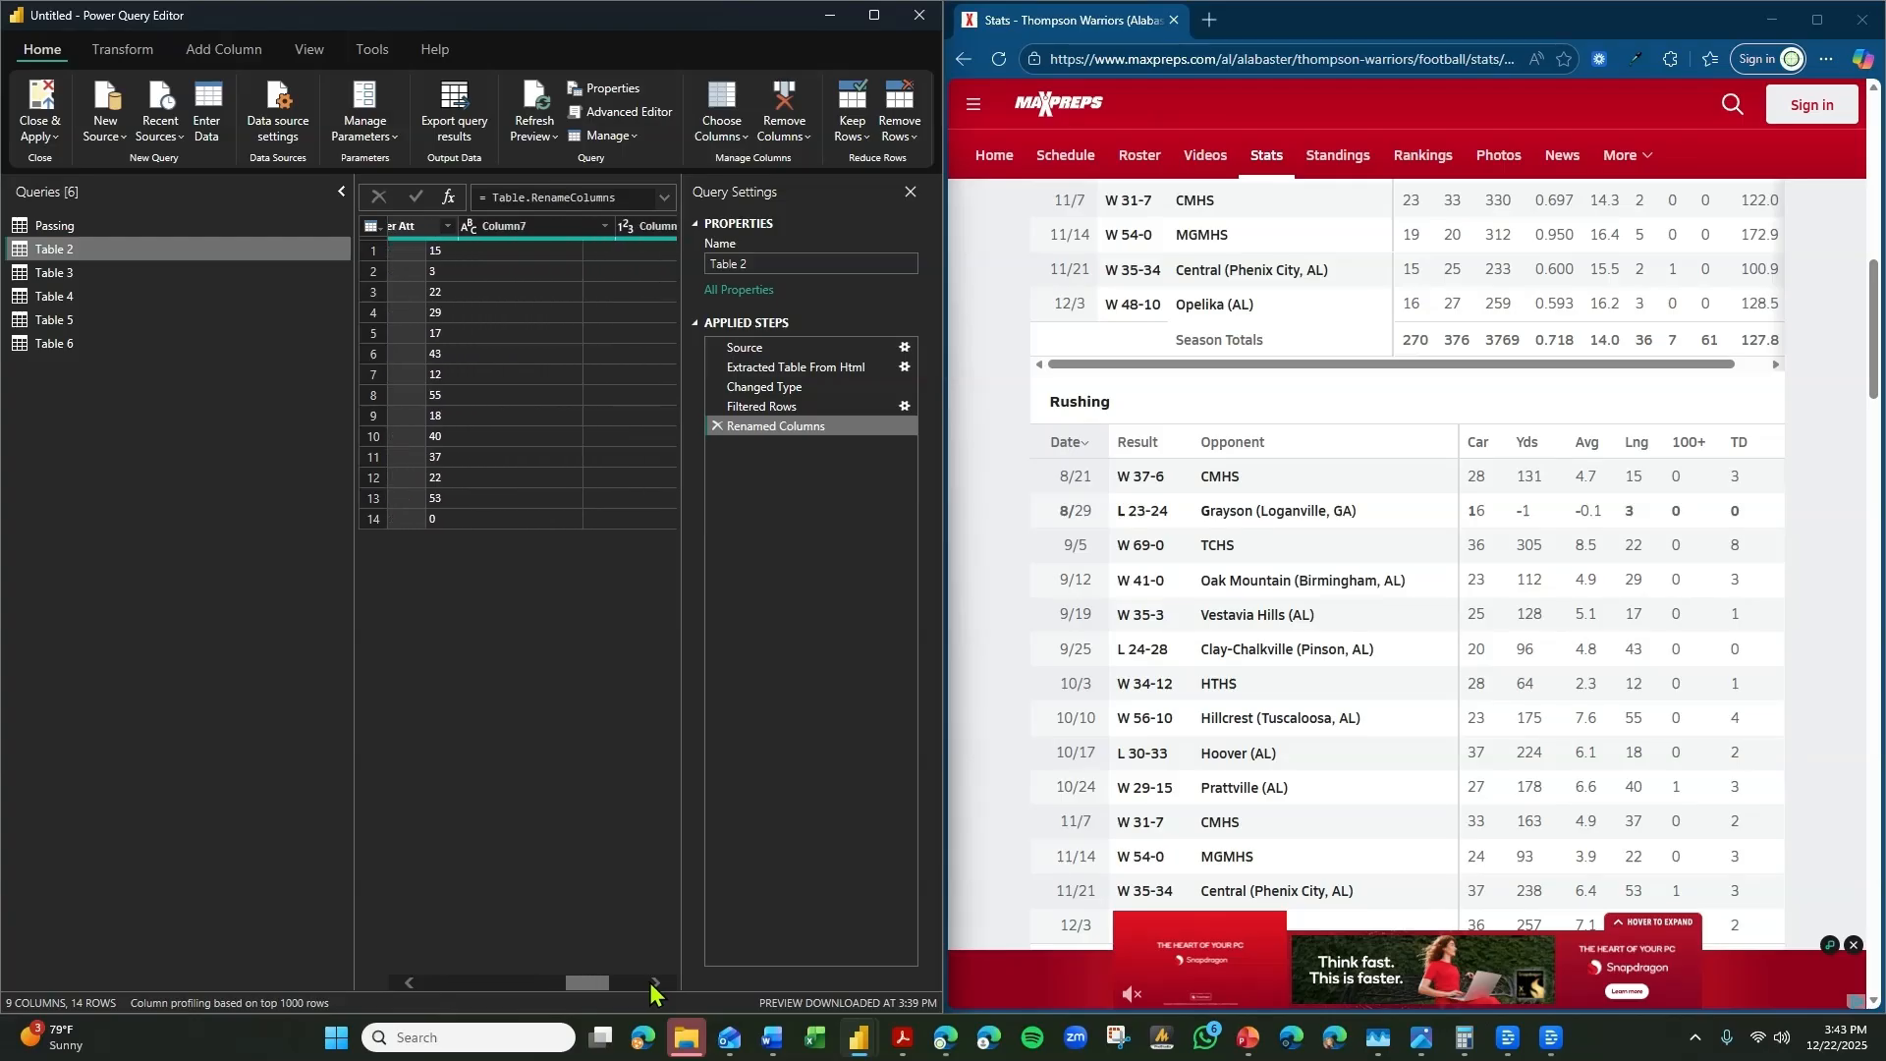
pyautogui.doubleClick(509, 234)
pyautogui.write('Ru')
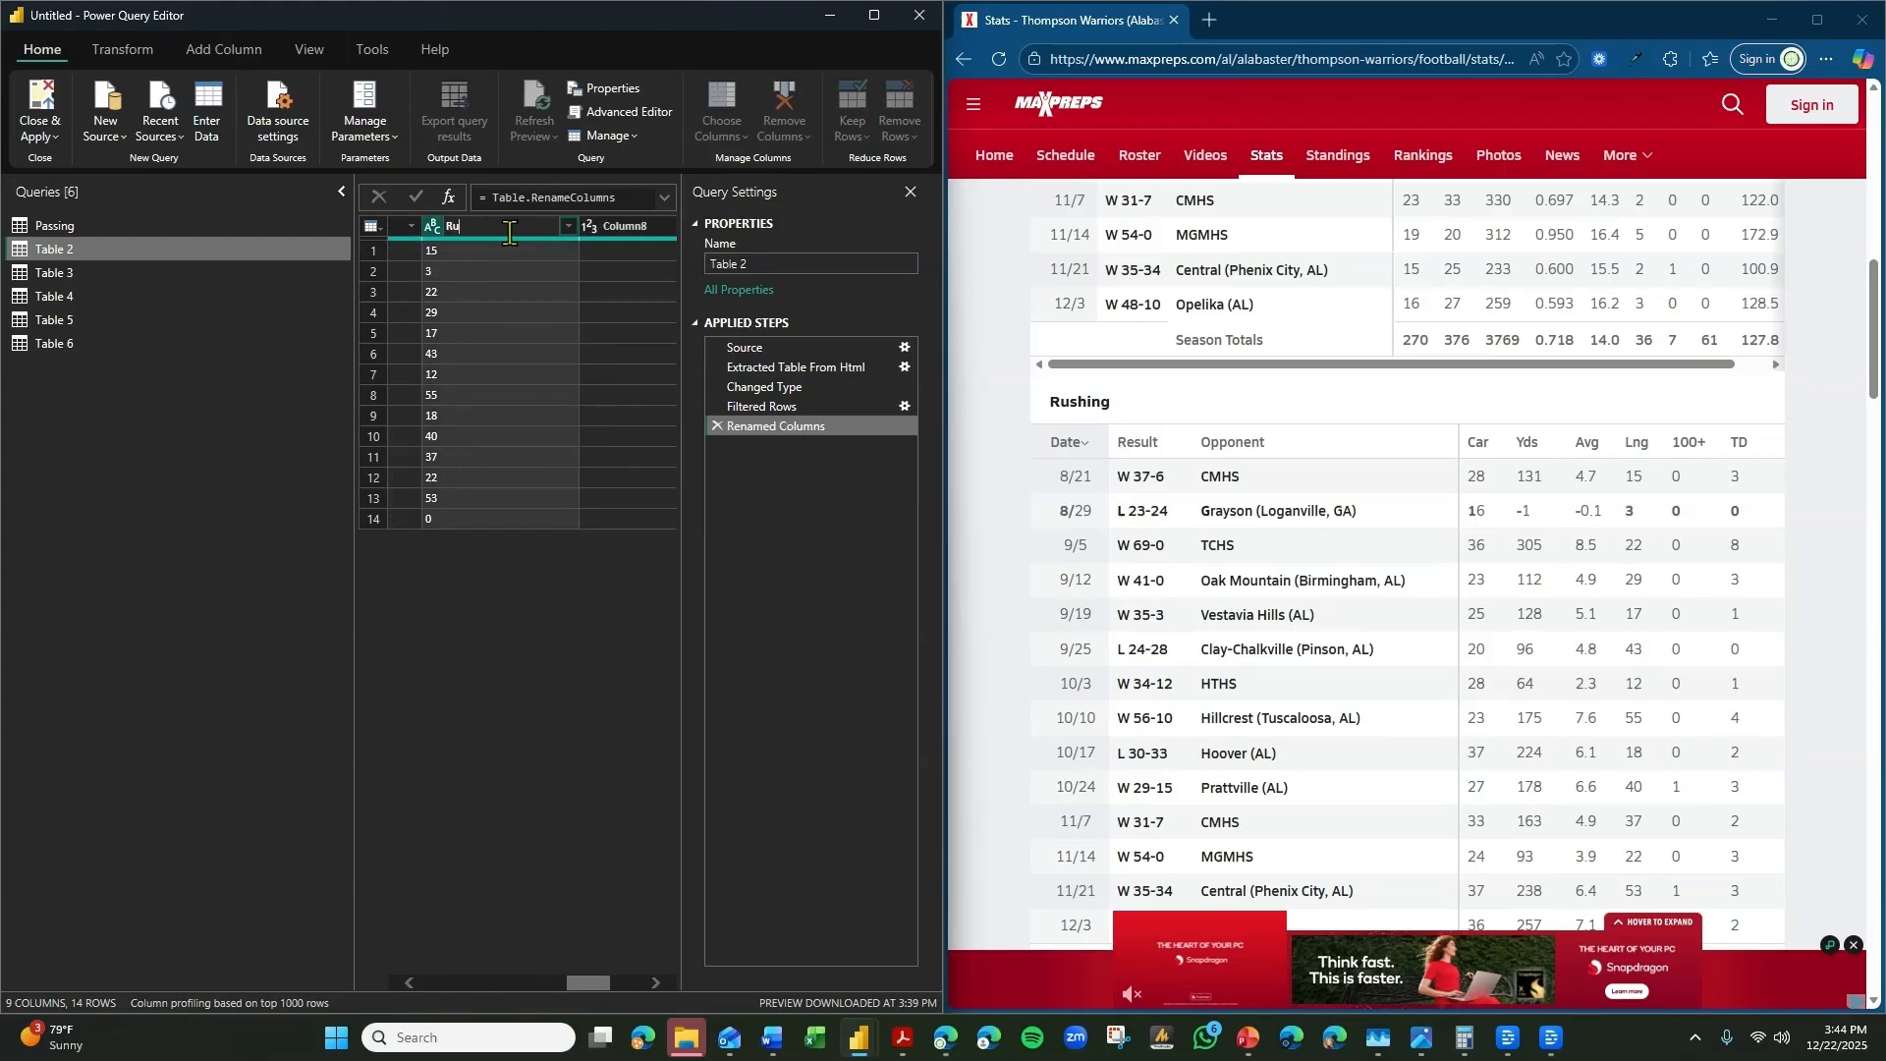
pyautogui.write('shing Long')
pyautogui.press('Return')
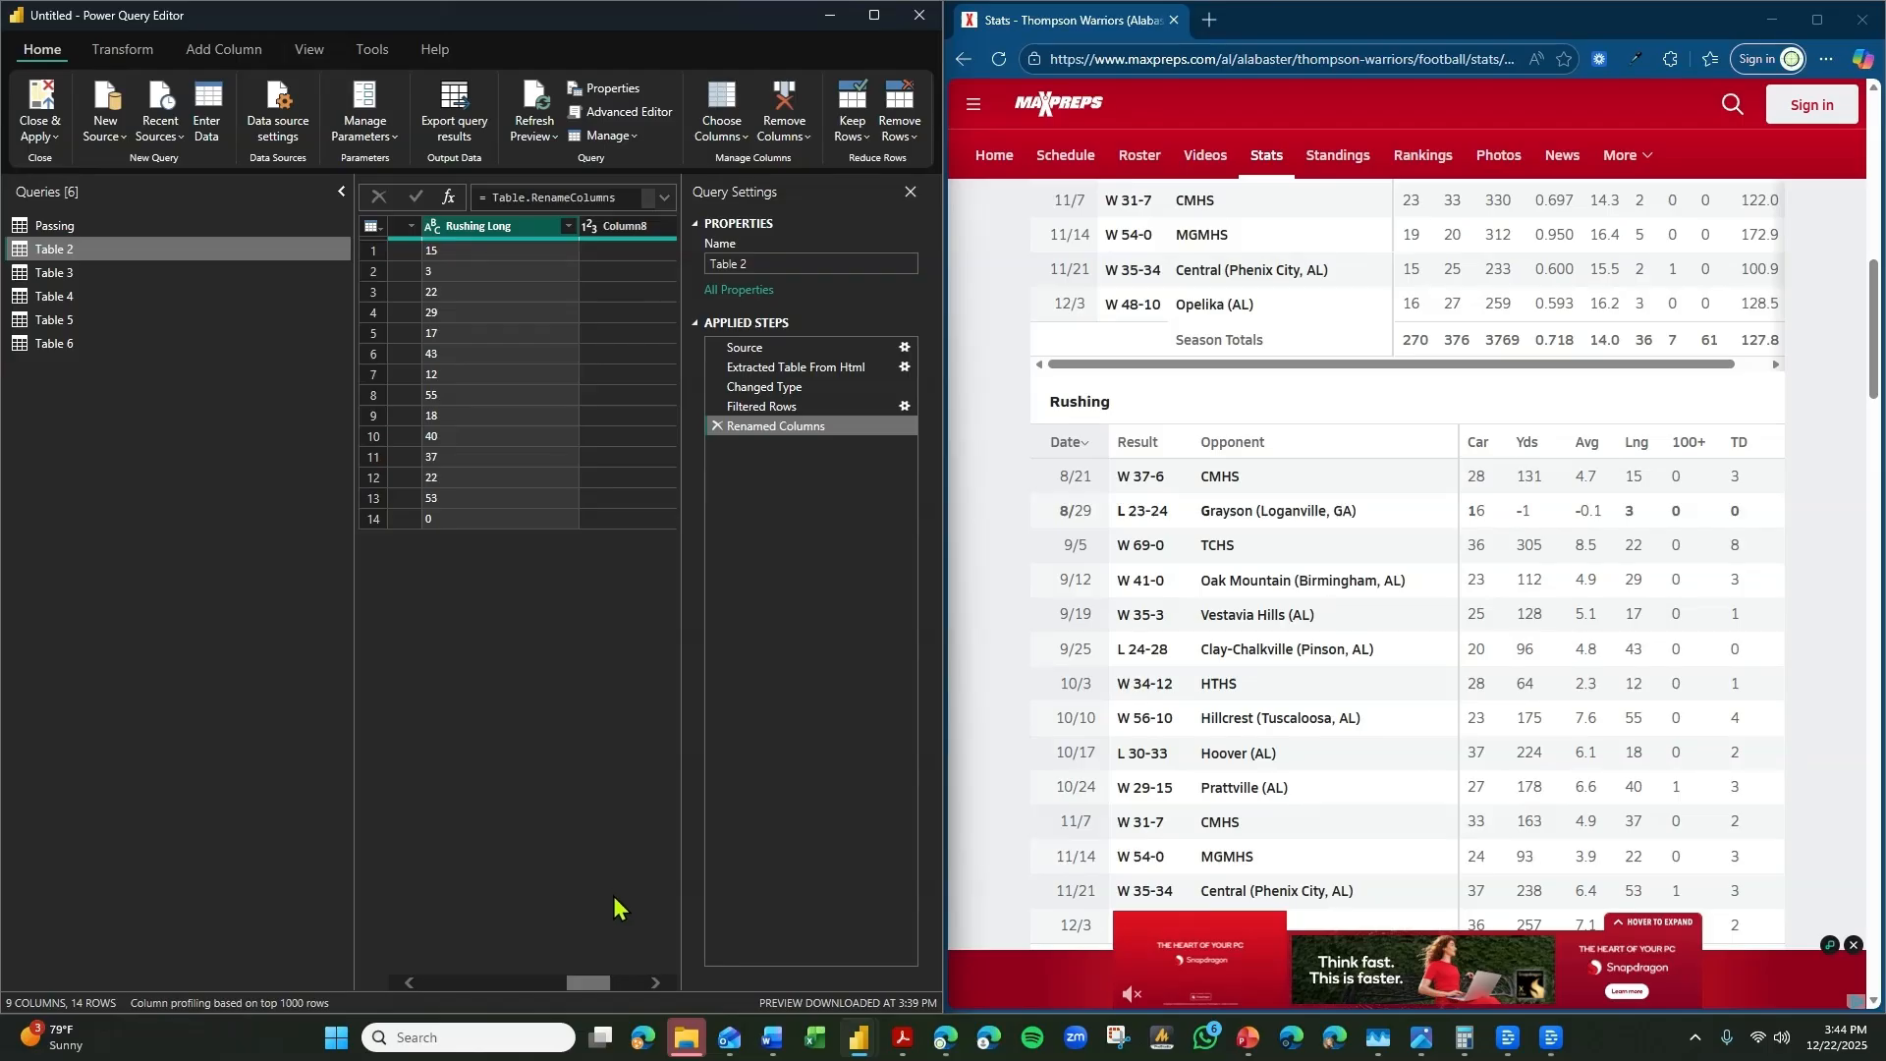
# Rename Column8 in Table 2 as 100+ Yards Rushing.
pyautogui.click(657, 984)
pyautogui.click(657, 984)
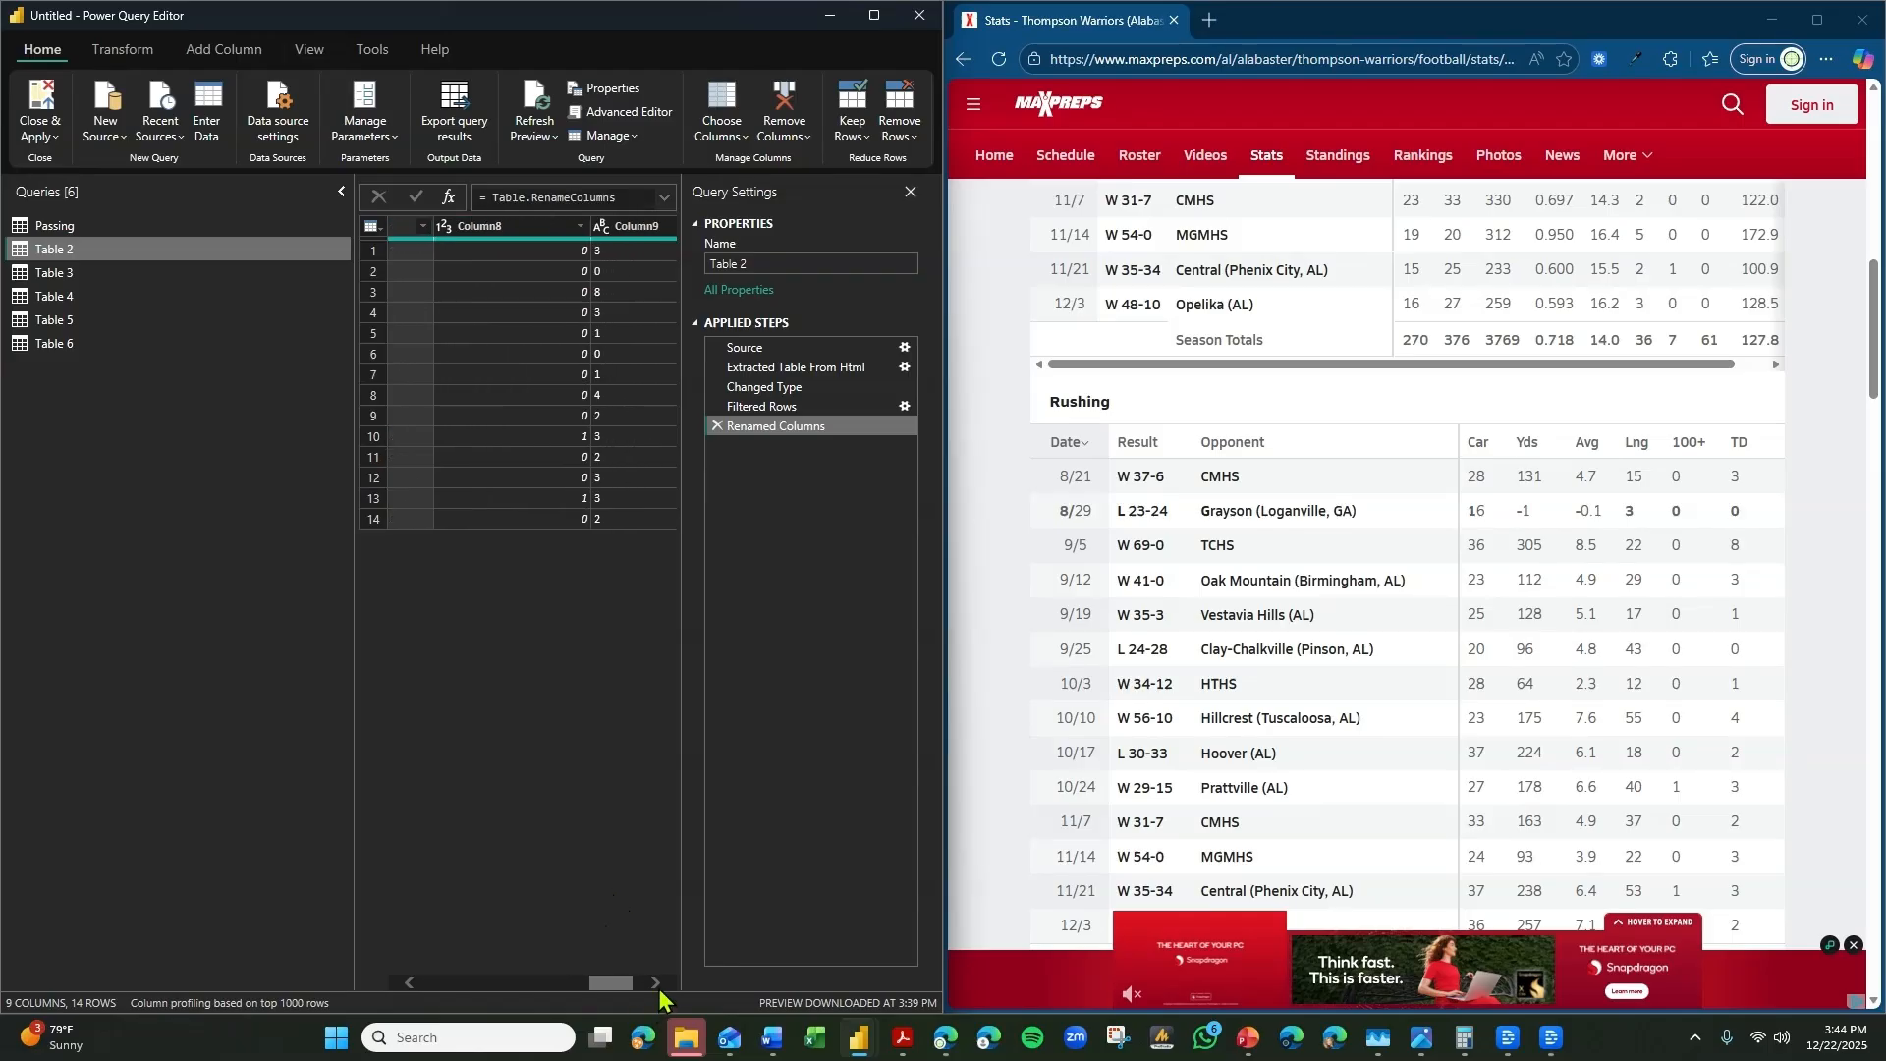
pyautogui.doubleClick(519, 227)
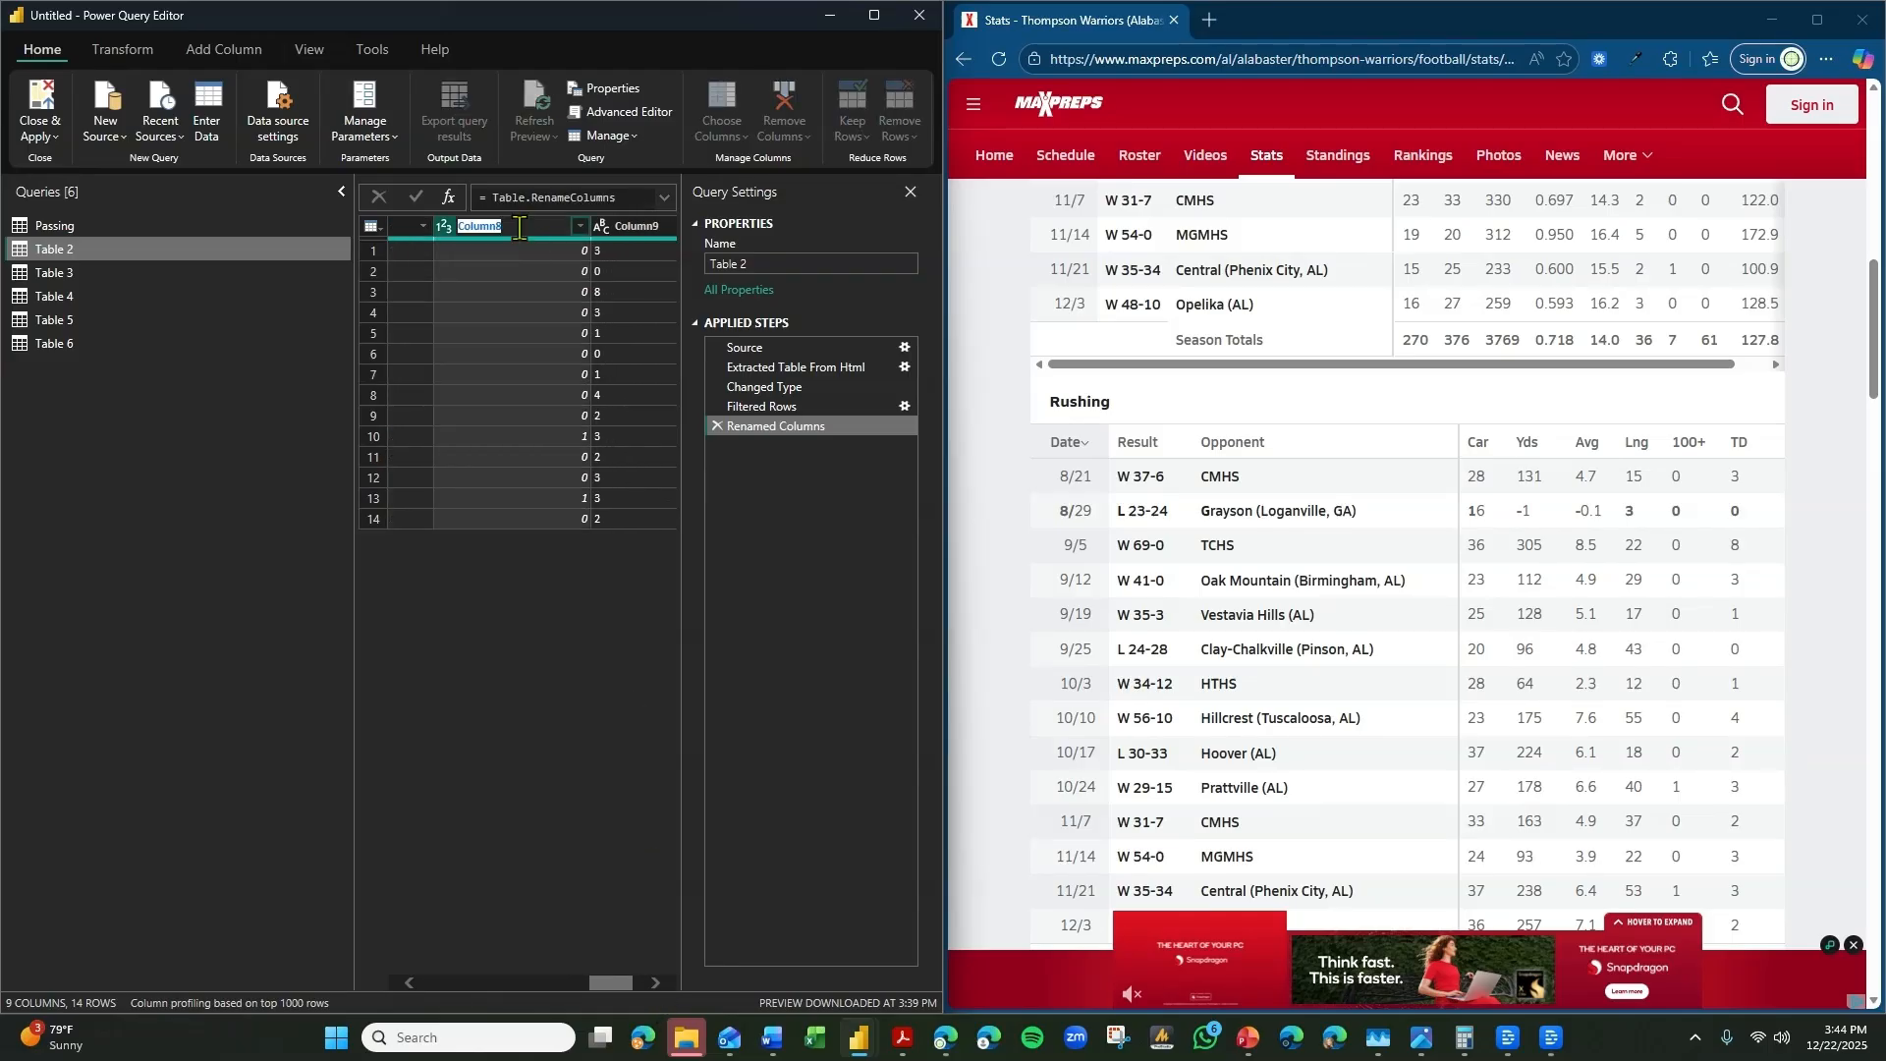
pyautogui.write('100+ Yards Rushing')
pyautogui.press('Return')
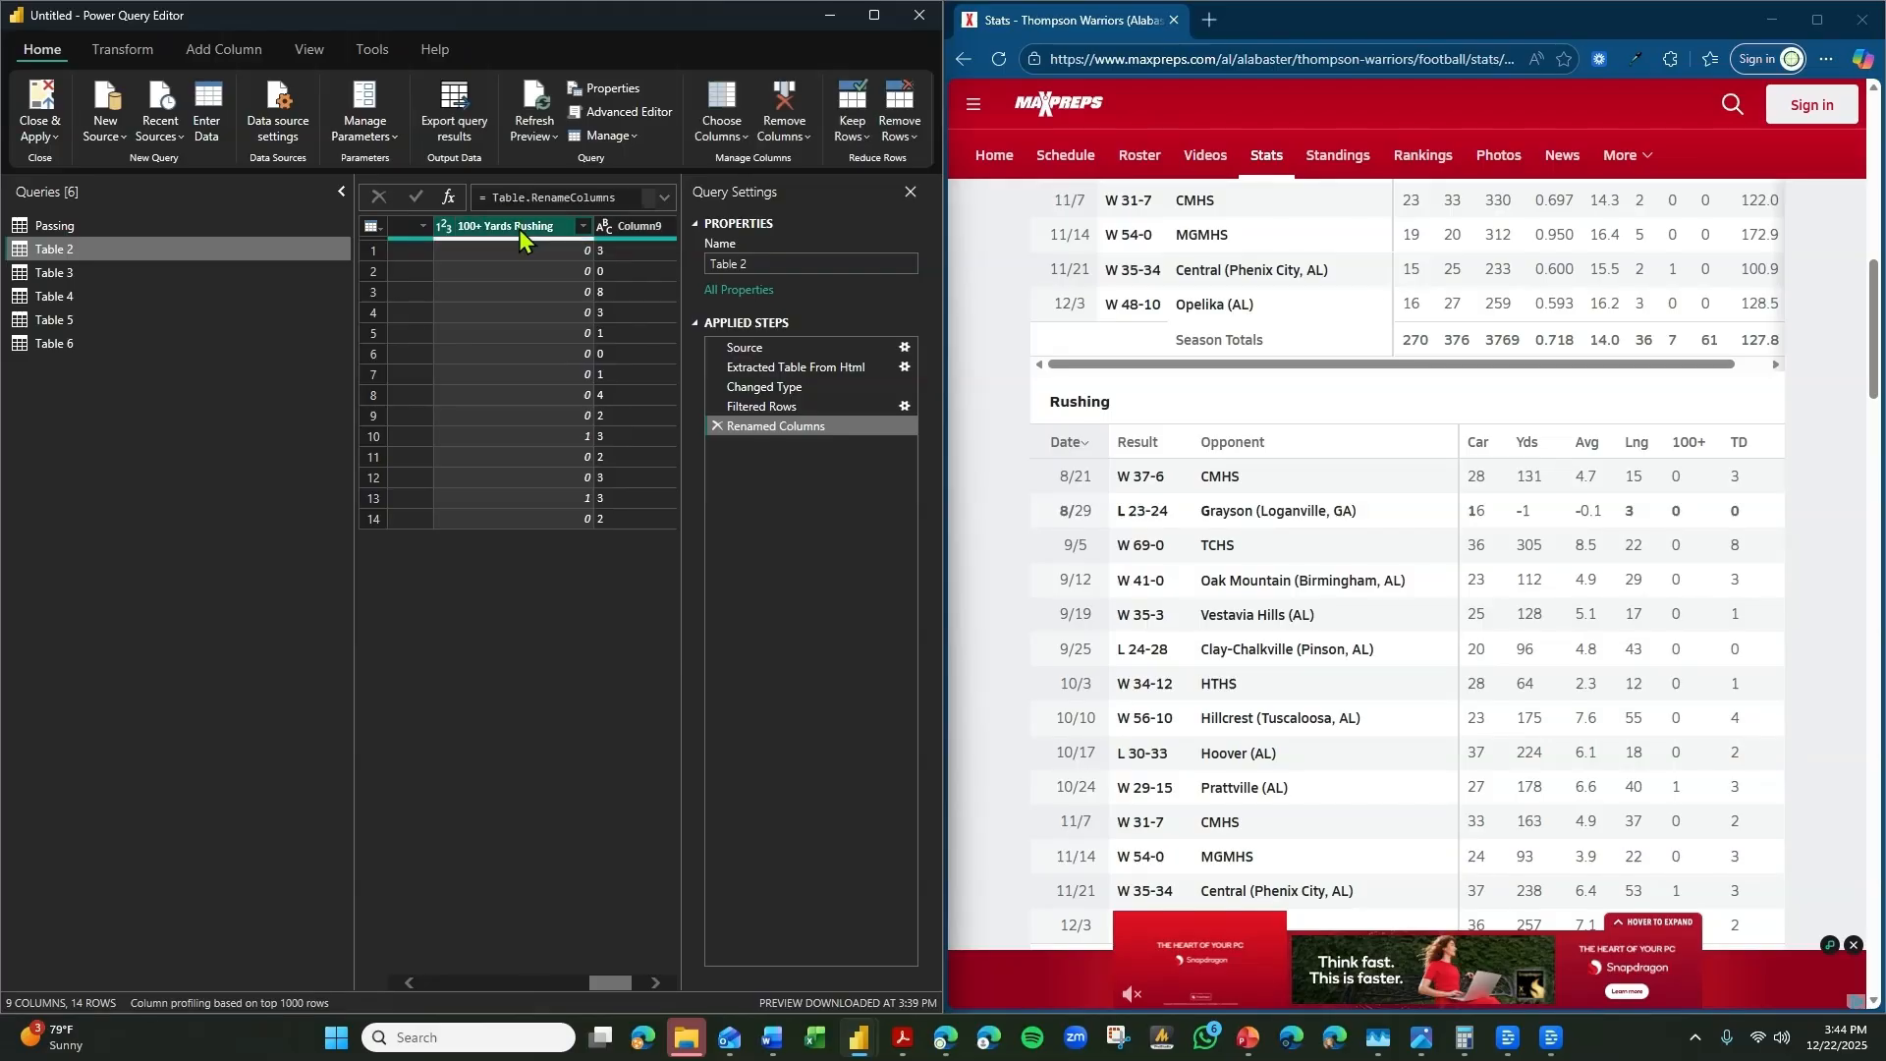
# Rename Column9 in Table 2 as Rushing TDs.
pyautogui.click(656, 982)
pyautogui.click(651, 982)
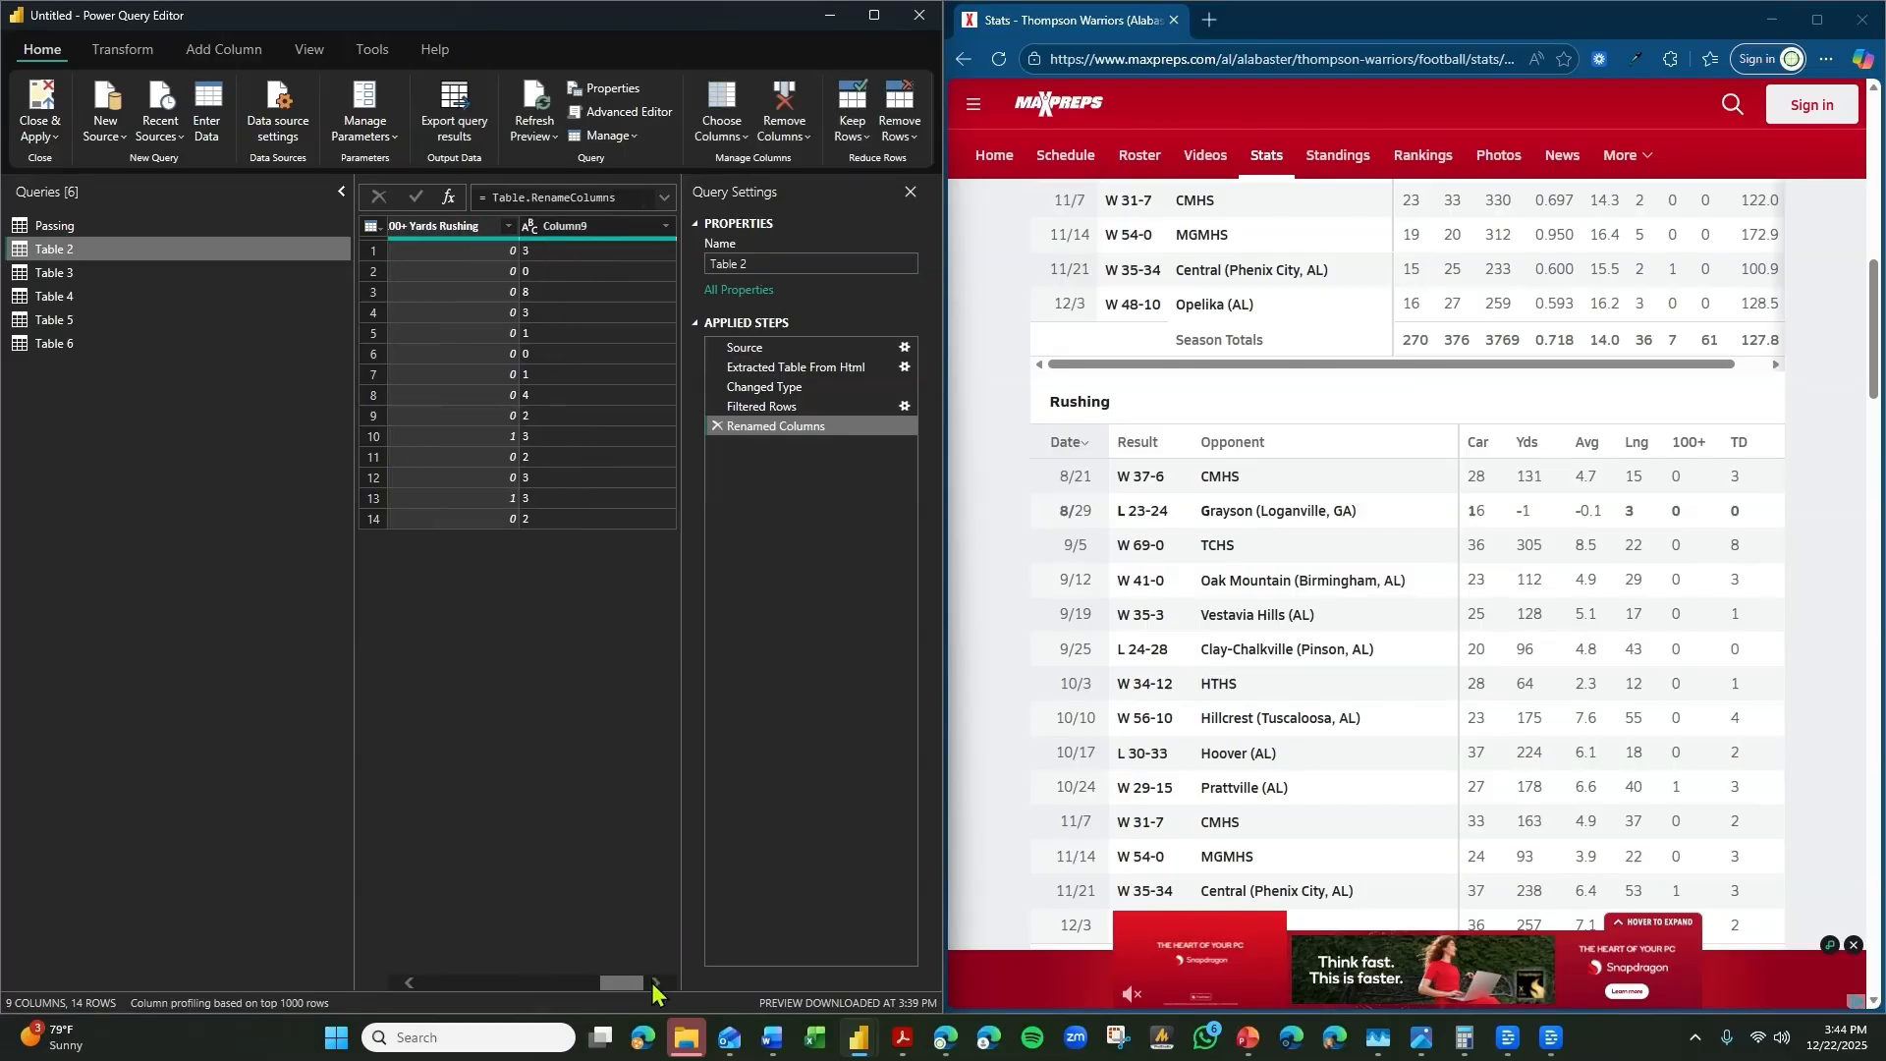
pyautogui.click(581, 228)
pyautogui.doubleClick(581, 228)
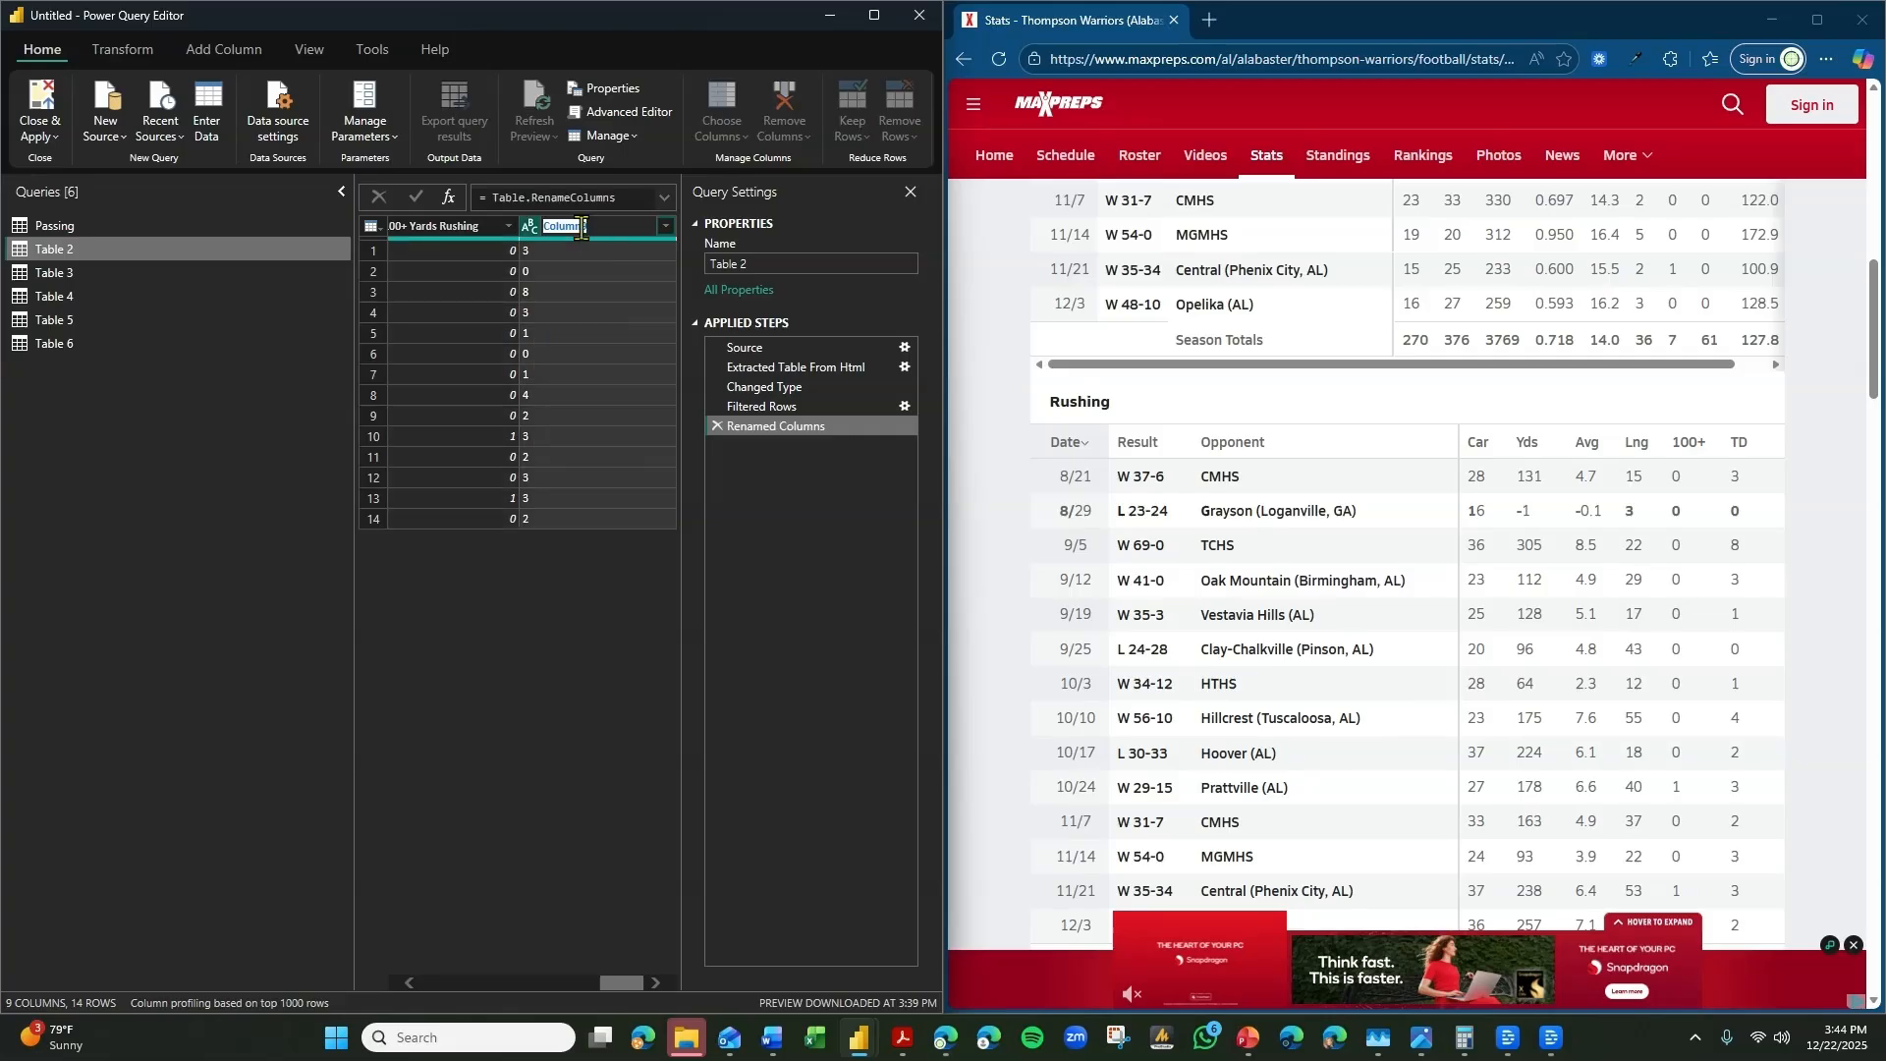
pyautogui.write('Rushing TDs')
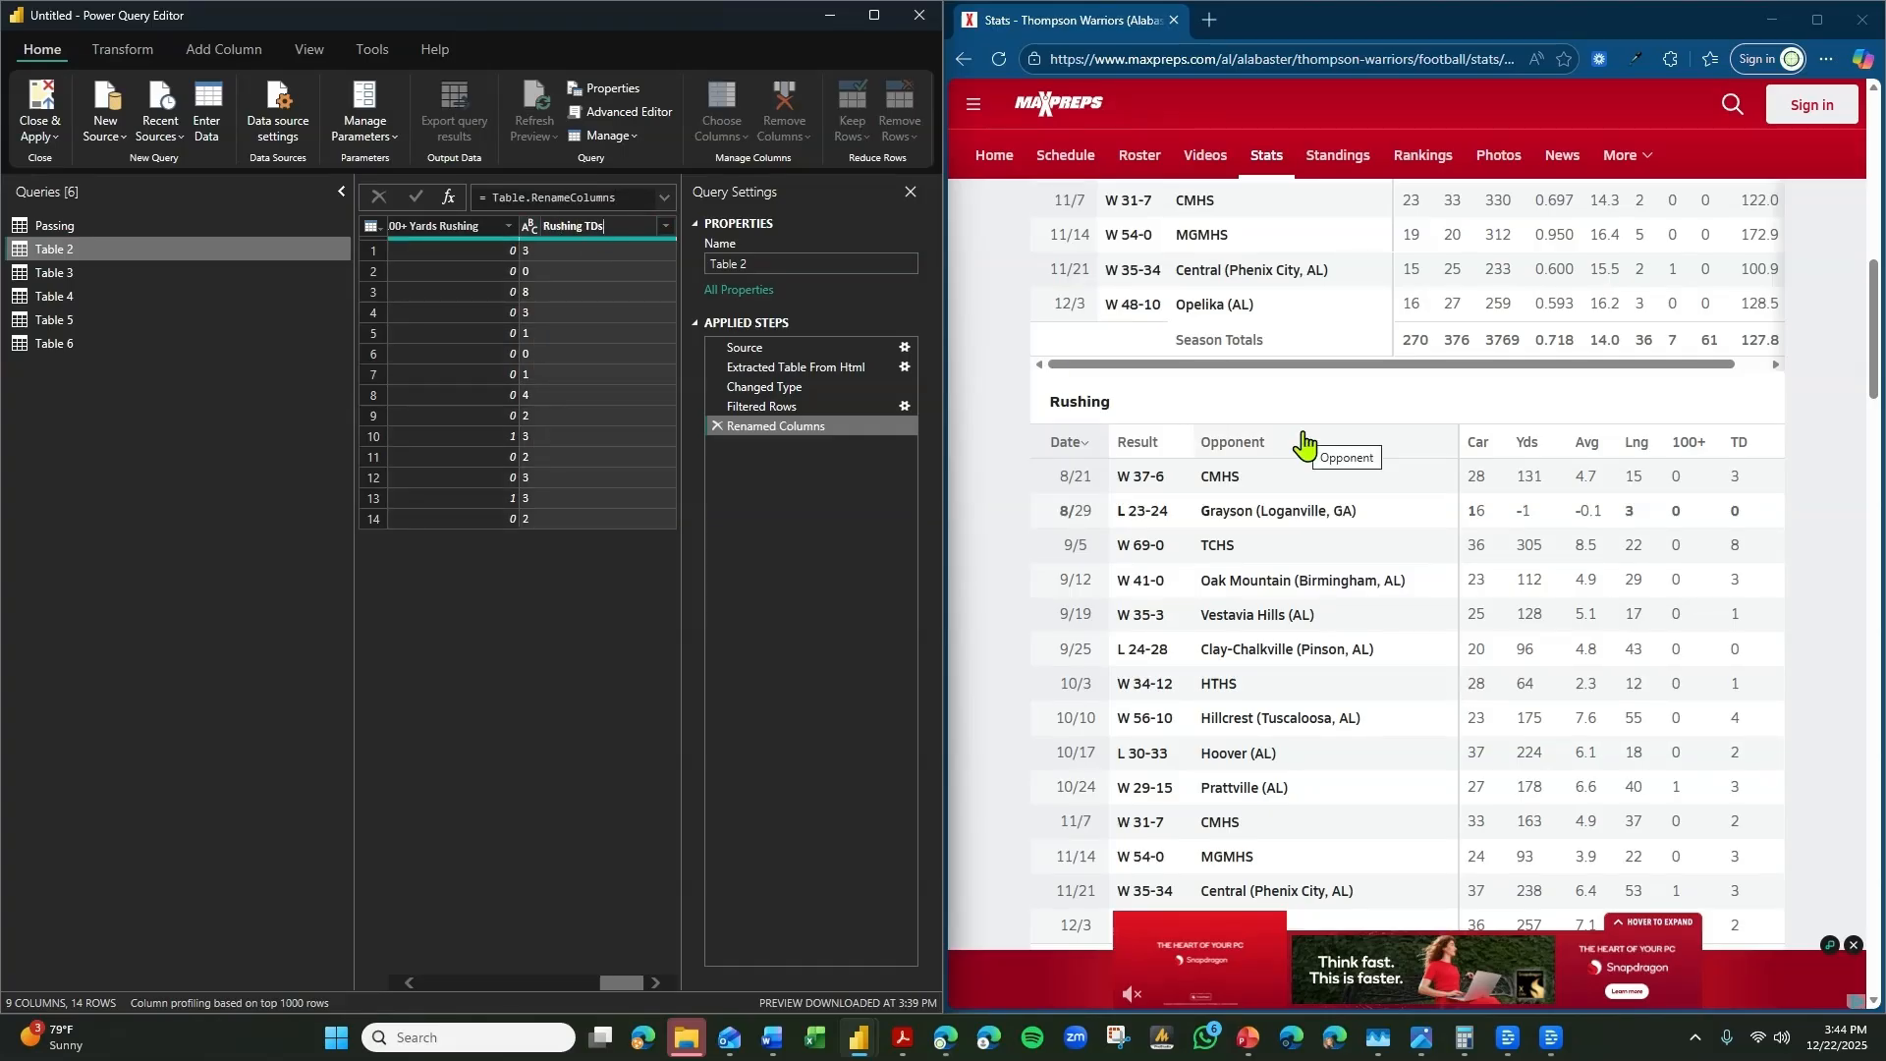
pyautogui.press('Return')
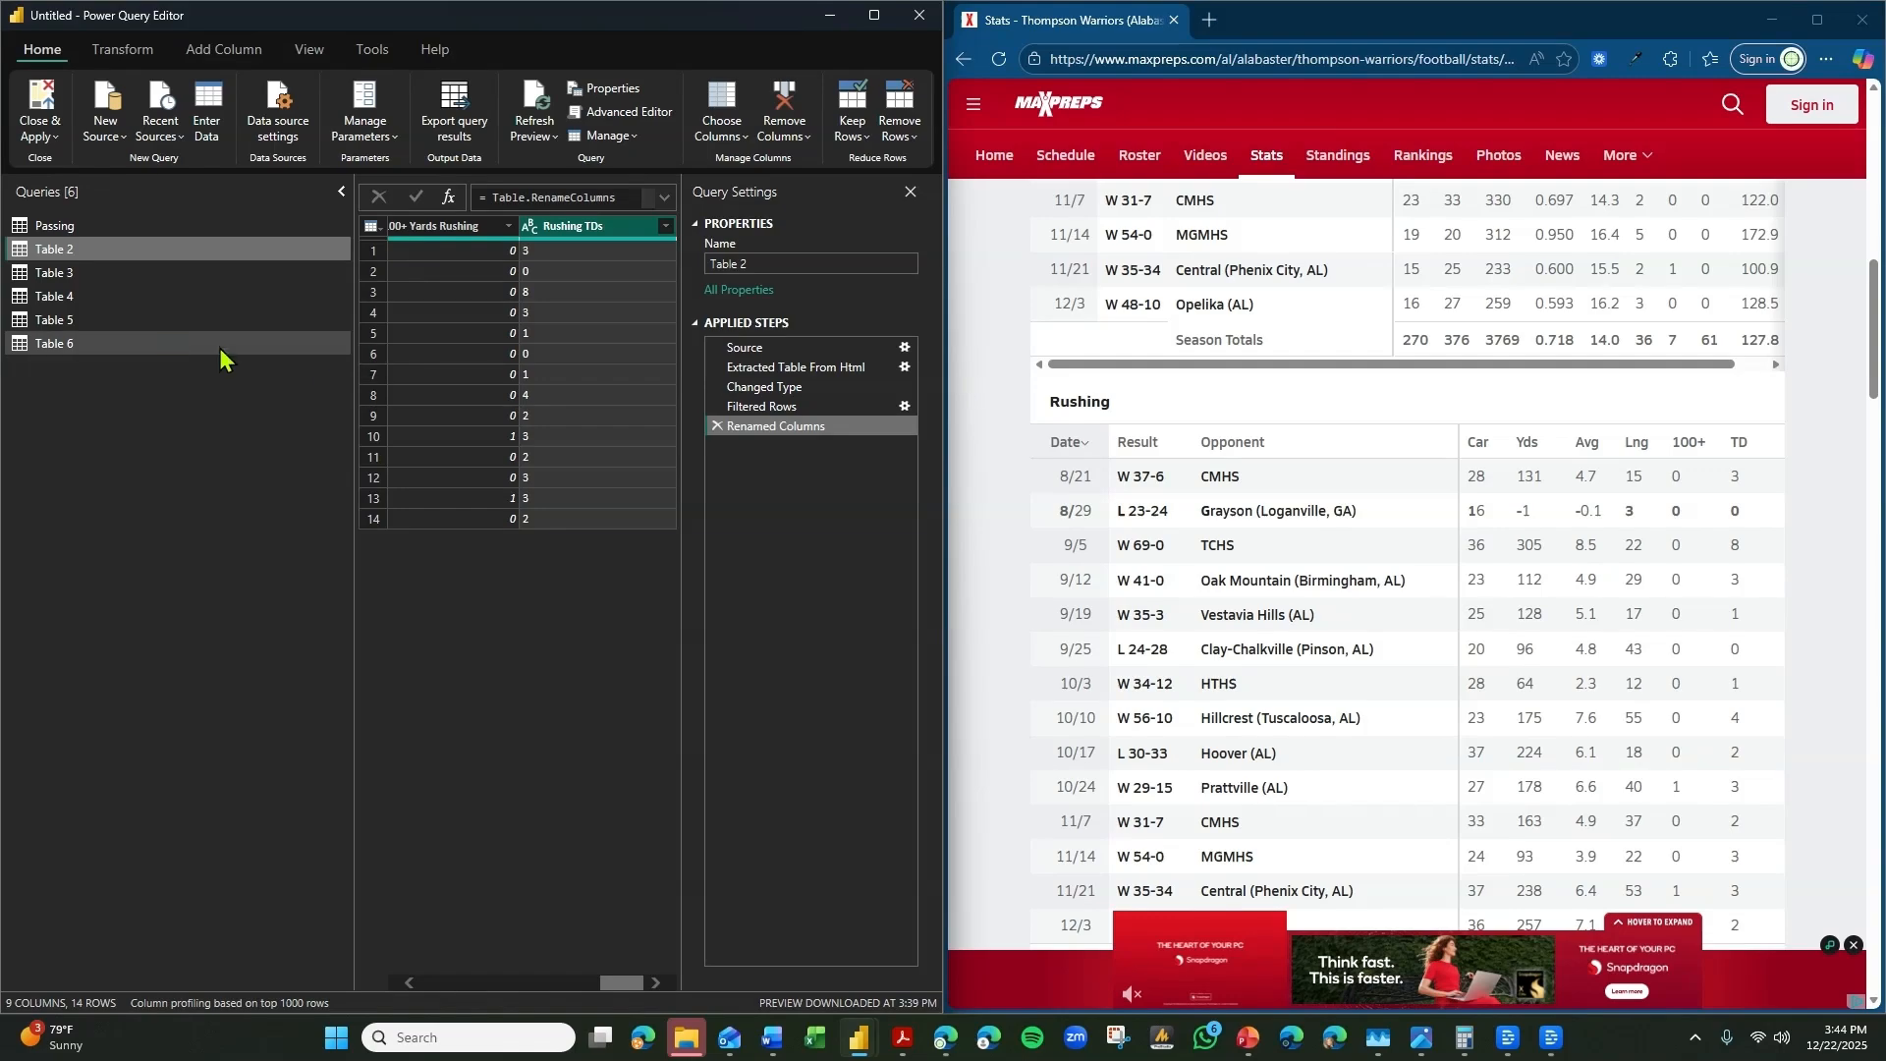
# Compare Table 3 with the website's Receiving stats and delete the Table 3 query.
pyautogui.click(127, 275)
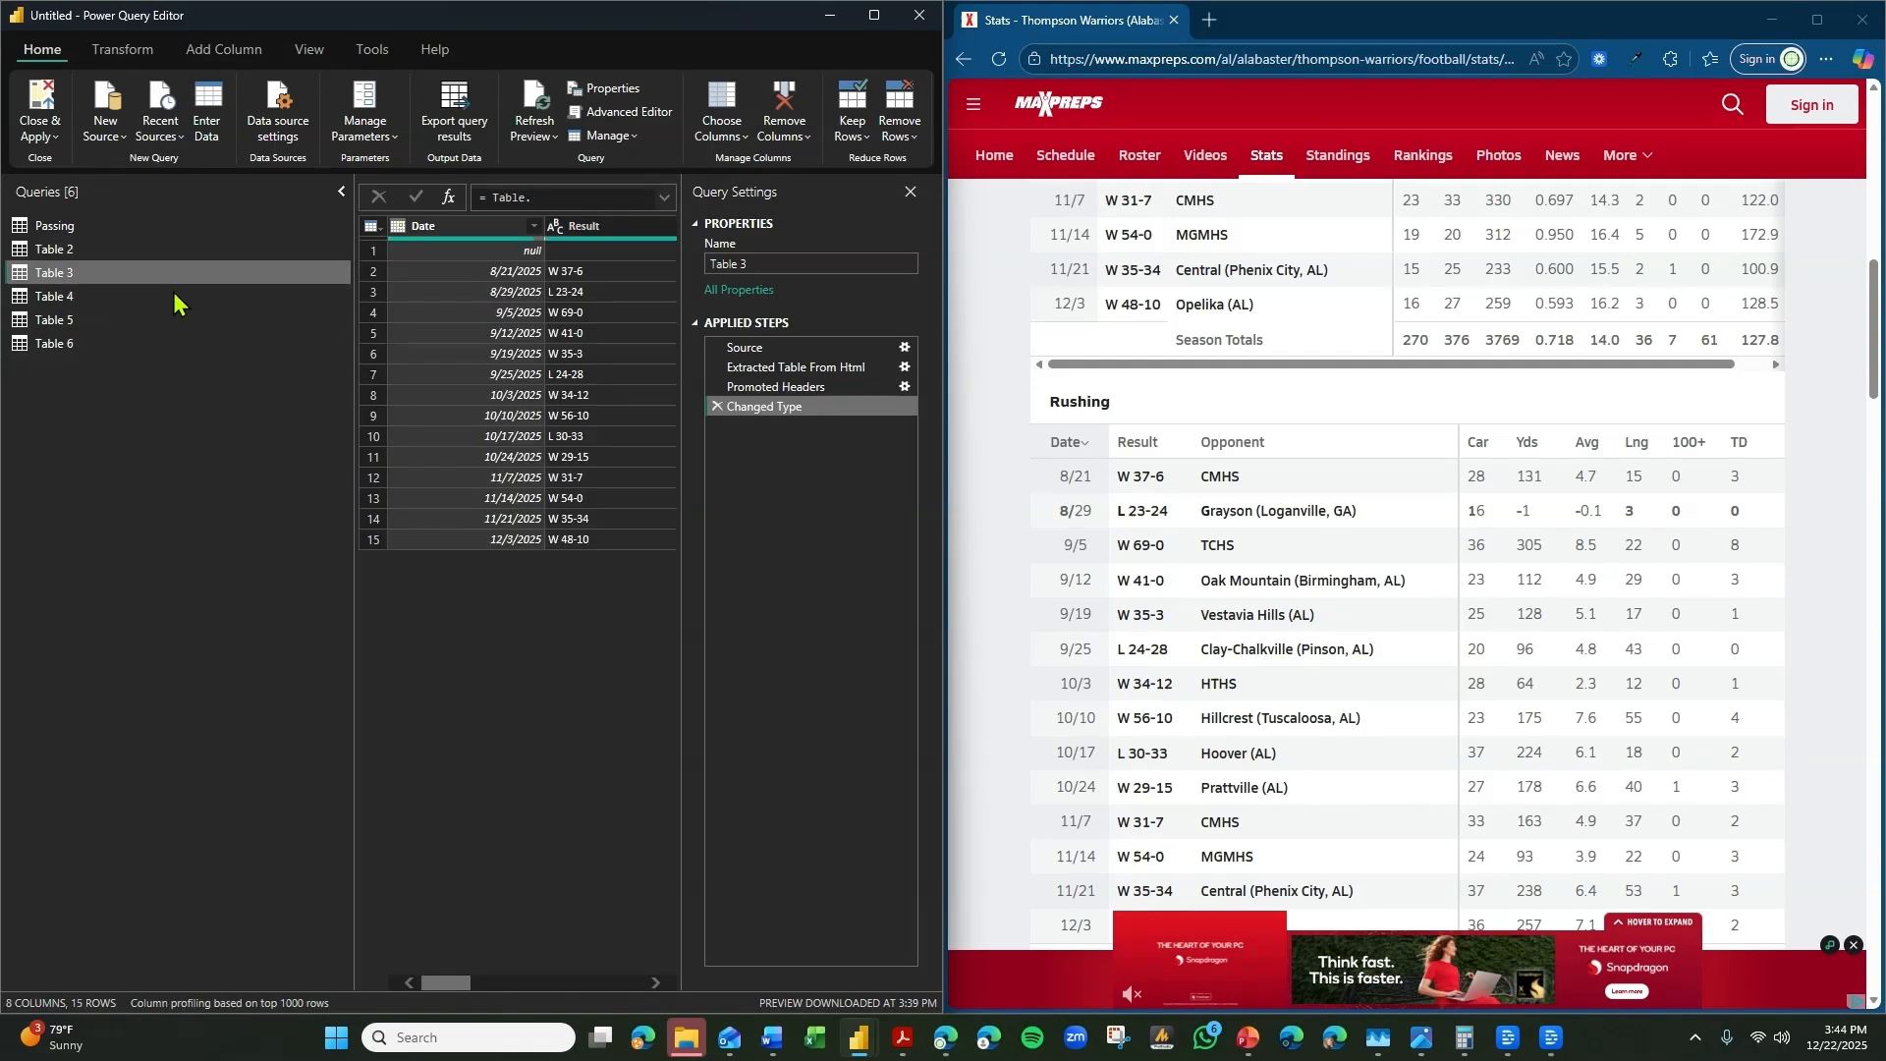
pyautogui.scroll(-3, 1184, 587)
pyautogui.scroll(-4, 1182, 587)
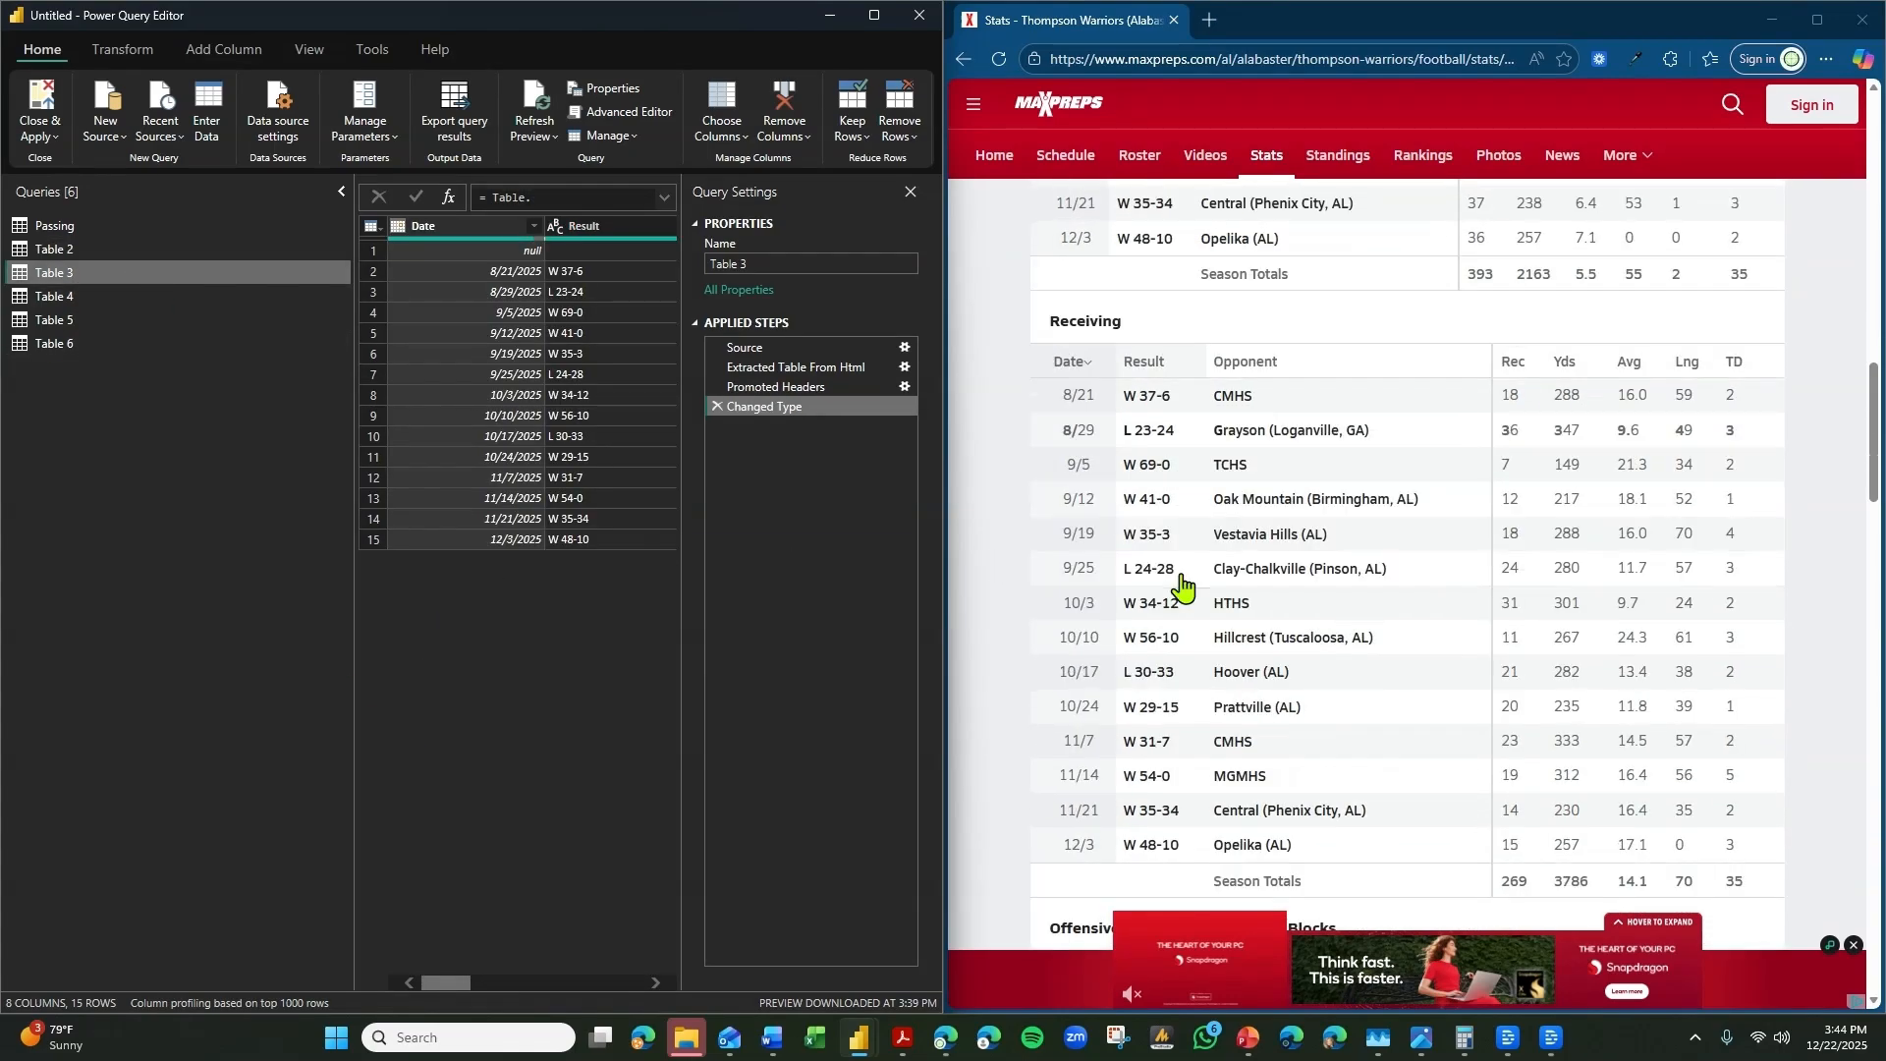
pyautogui.moveTo(449, 983); pyautogui.dragTo(673, 982)
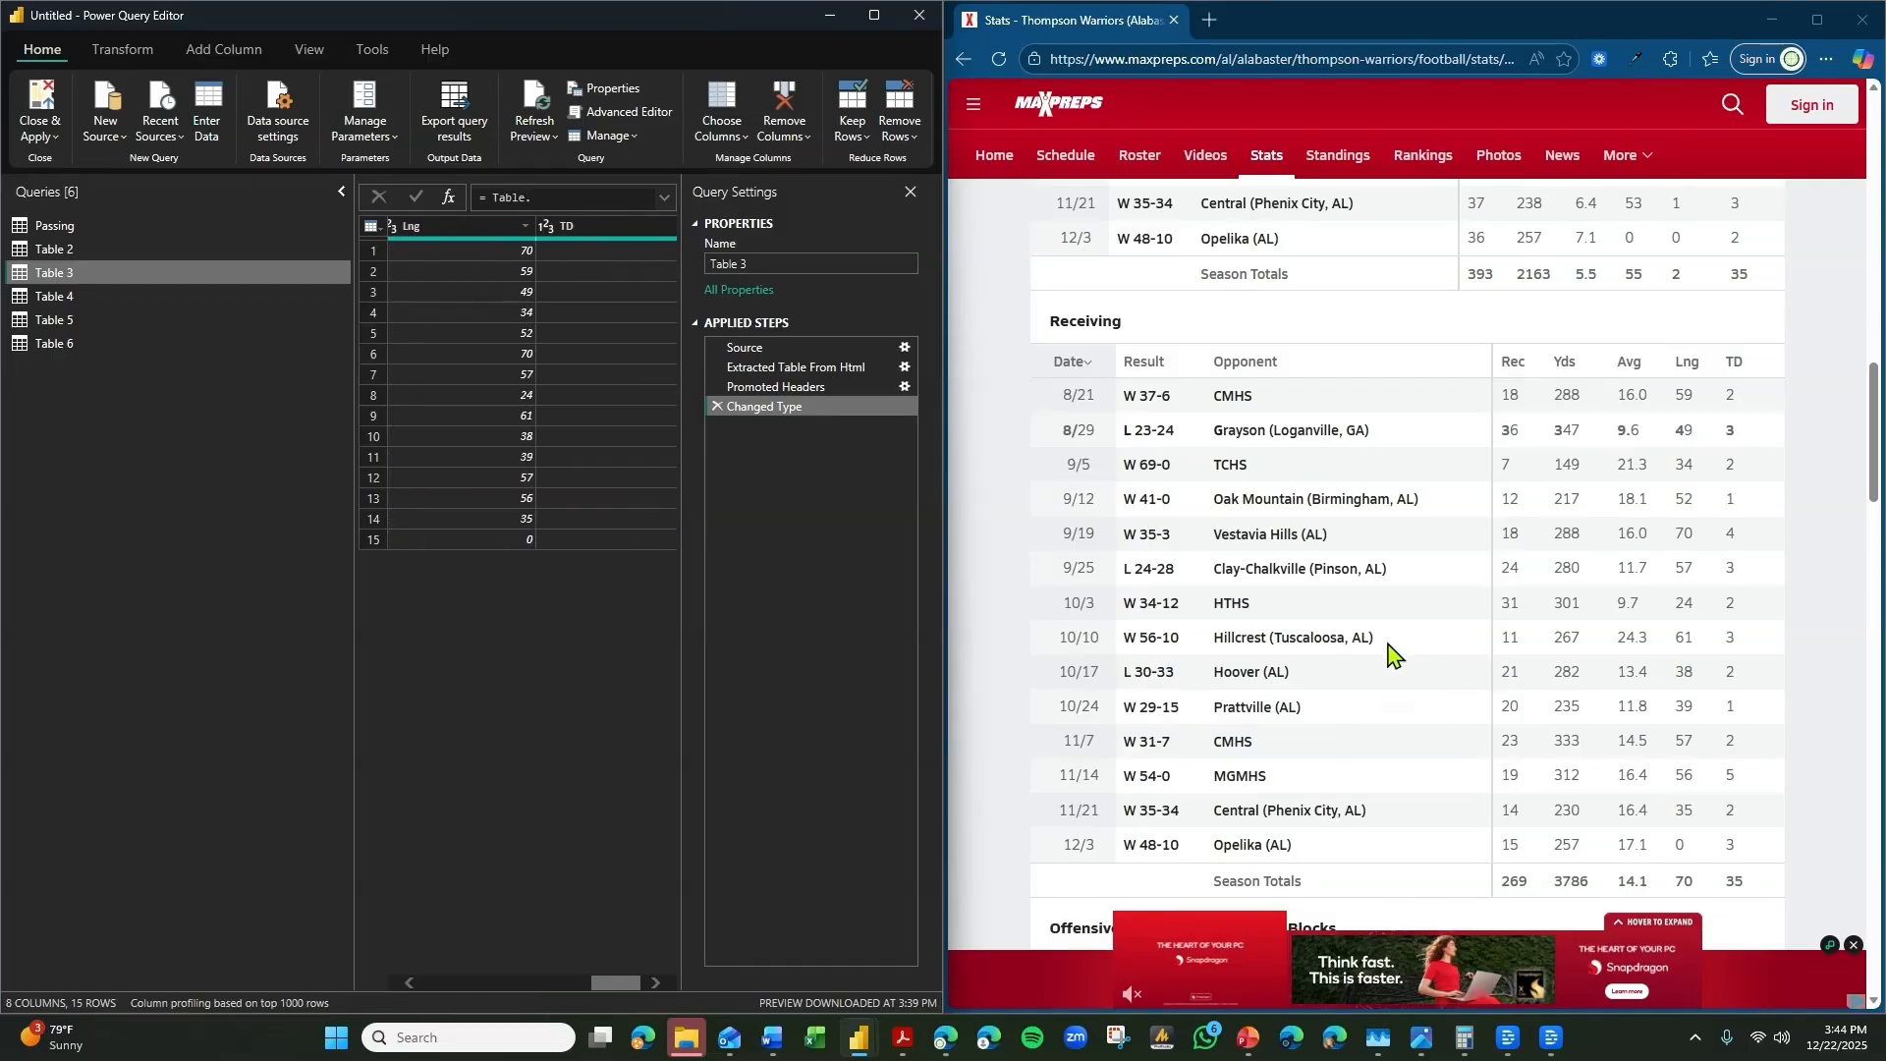
pyautogui.scroll(5, 1586, 595)
pyautogui.scroll(8, 1586, 594)
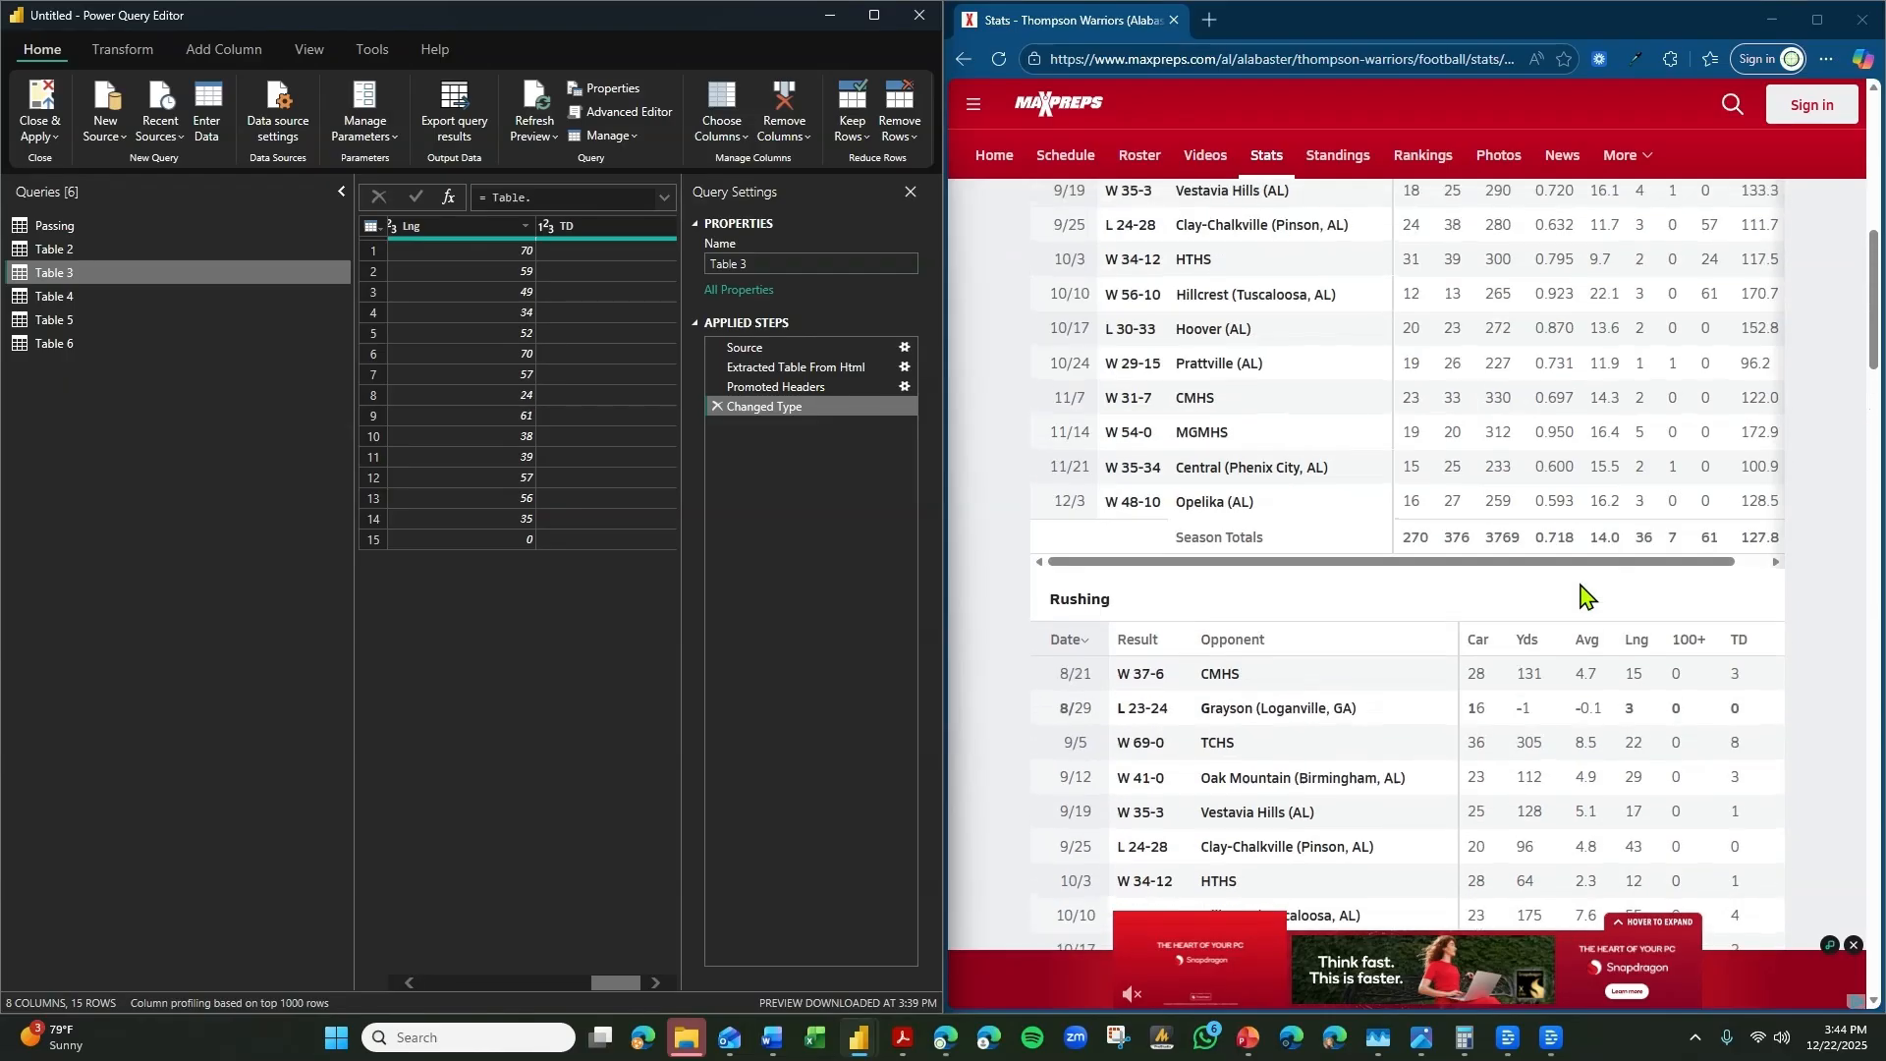
pyautogui.scroll(-4, 1586, 594)
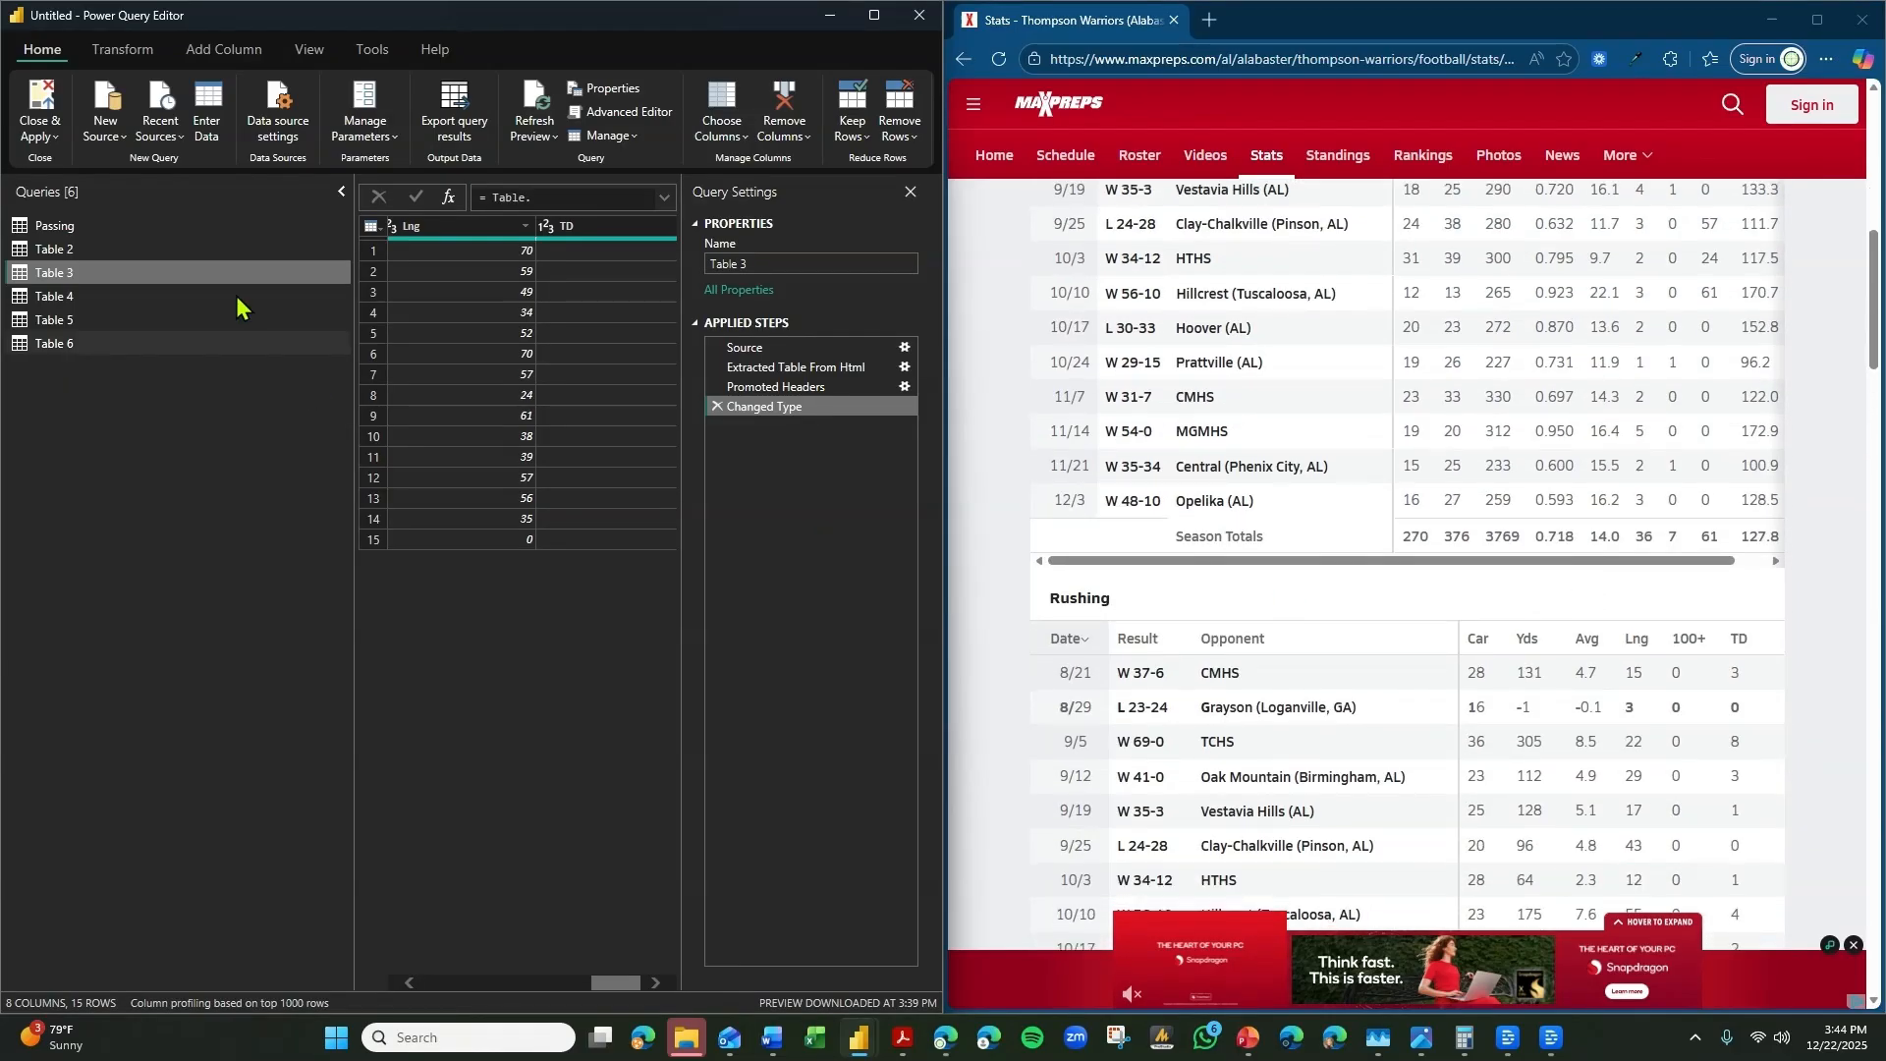
pyautogui.click(61, 278)
pyautogui.press('Delete')
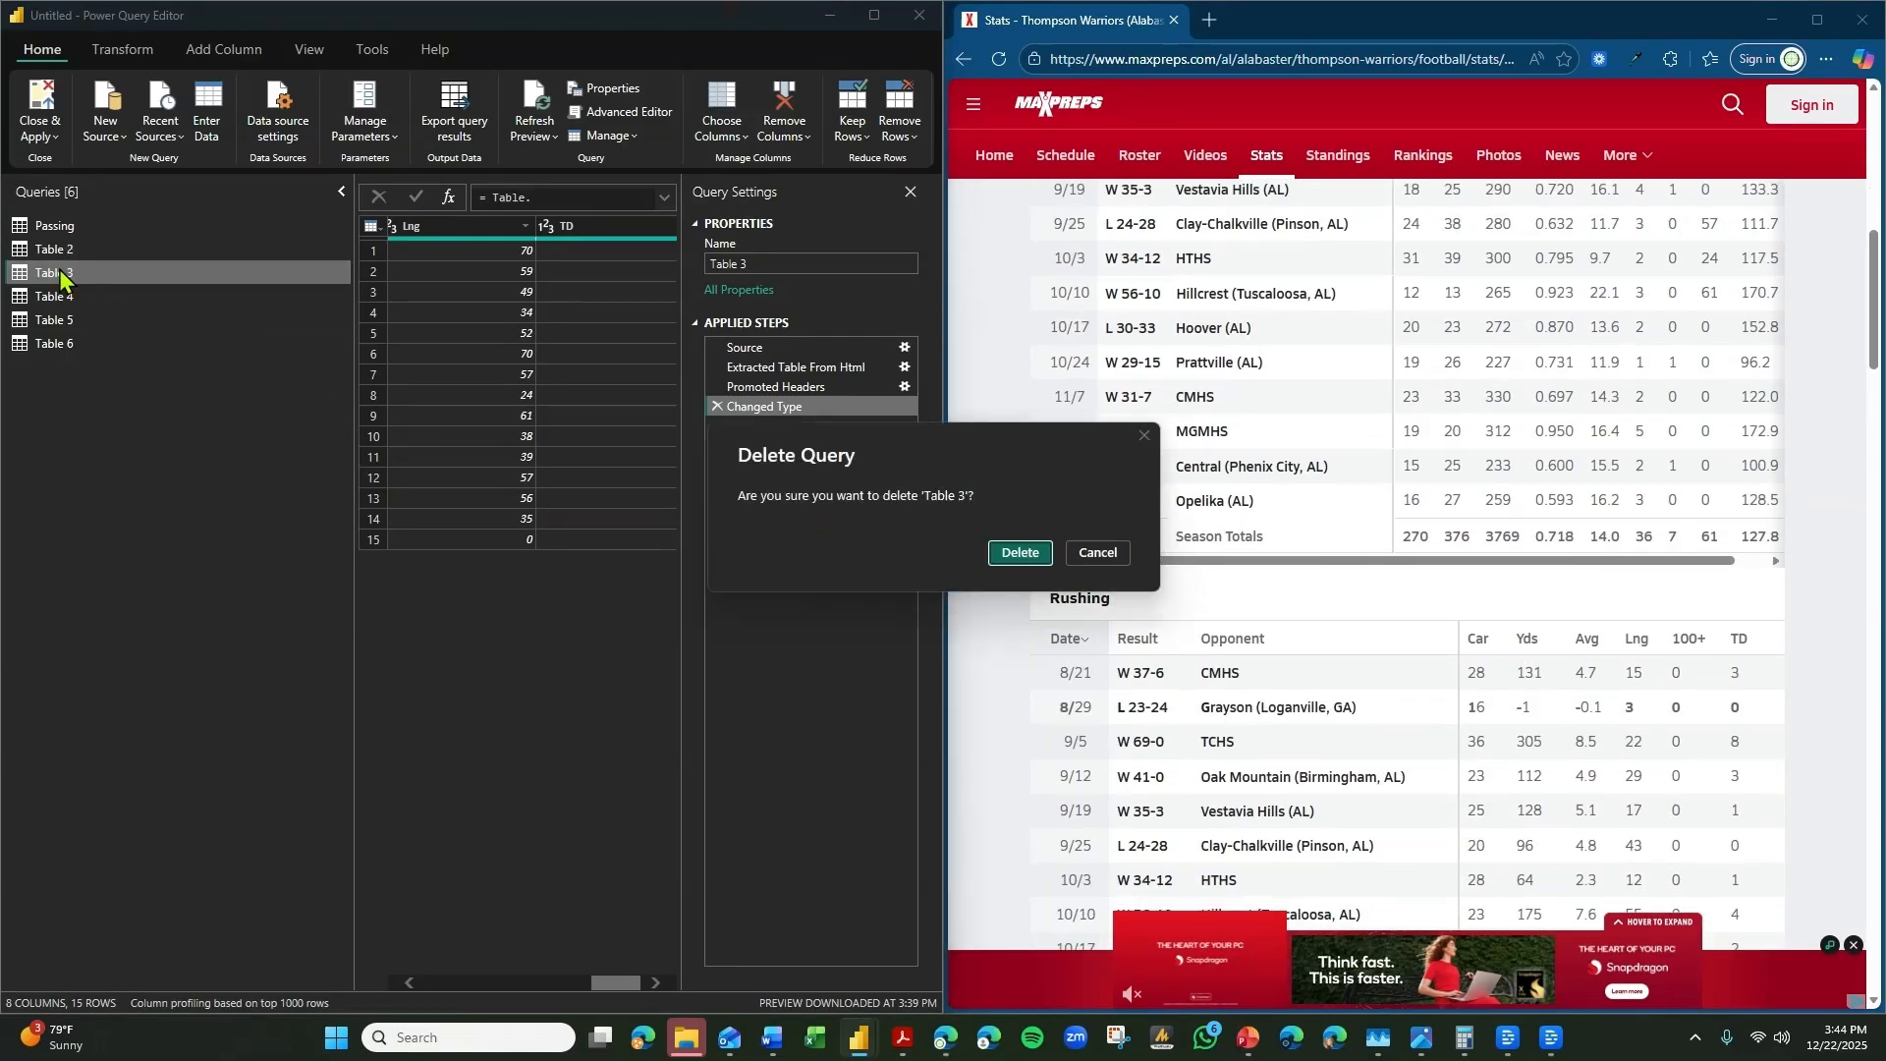
pyautogui.click(1019, 553)
# Rename Table 4's Fum column as Offensive Fumbles, checking it against the website's Offensive Fumbles and Pancake Blocks table.
pyautogui.click(118, 277)
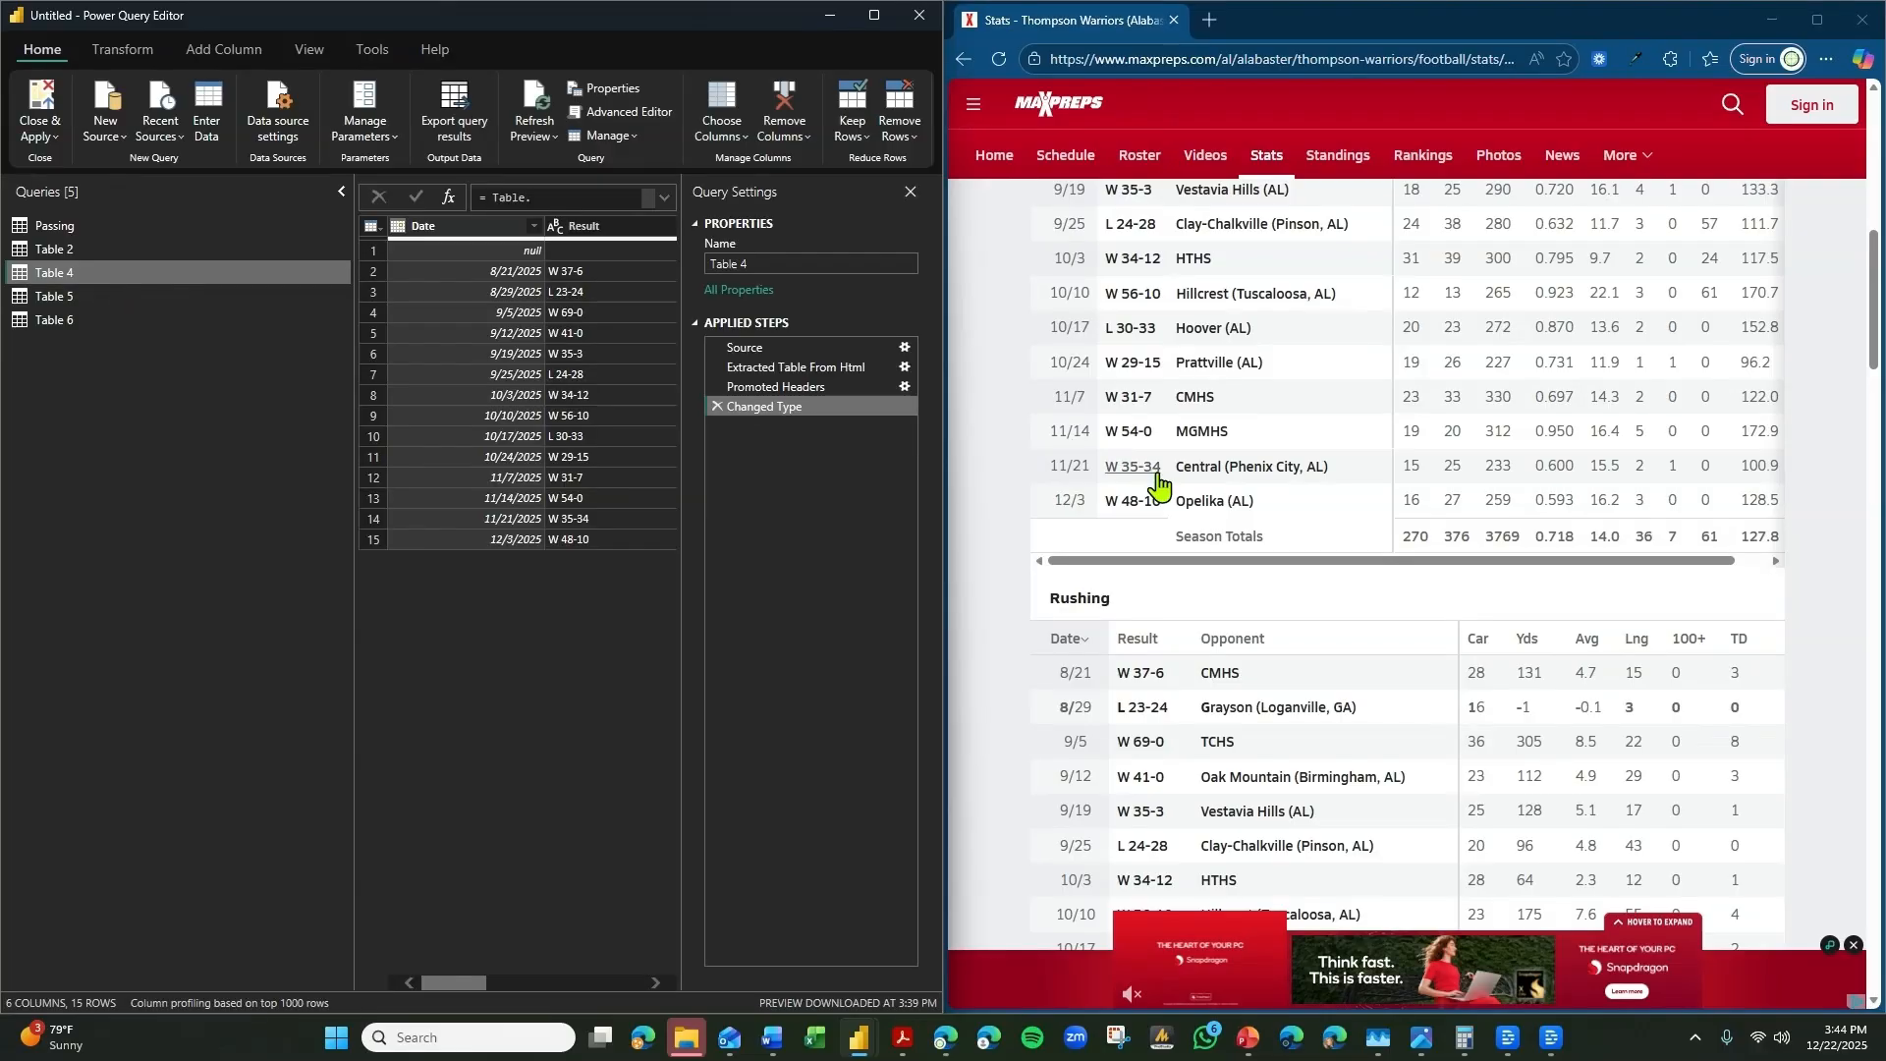
pyautogui.scroll(-3, 1179, 510)
pyautogui.scroll(-10, 1196, 526)
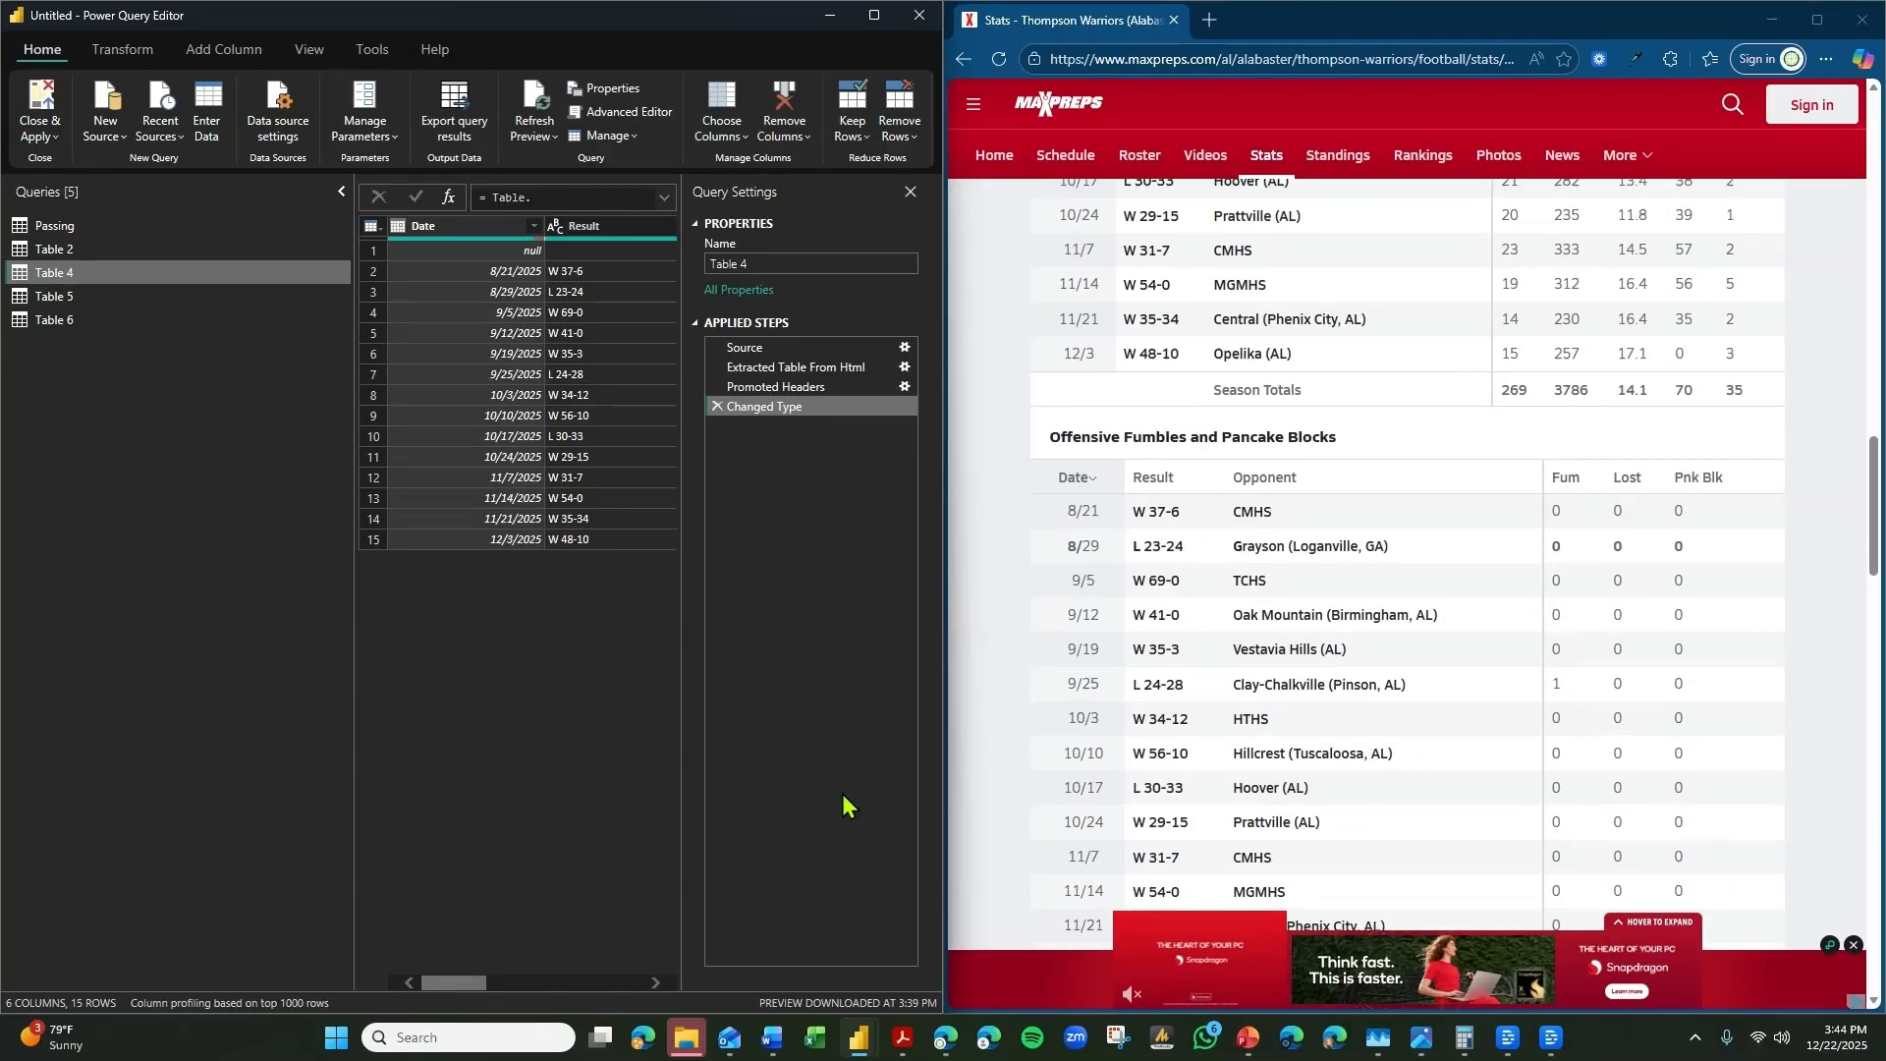
pyautogui.moveTo(474, 973); pyautogui.dragTo(552, 976)
pyautogui.doubleClick(467, 232)
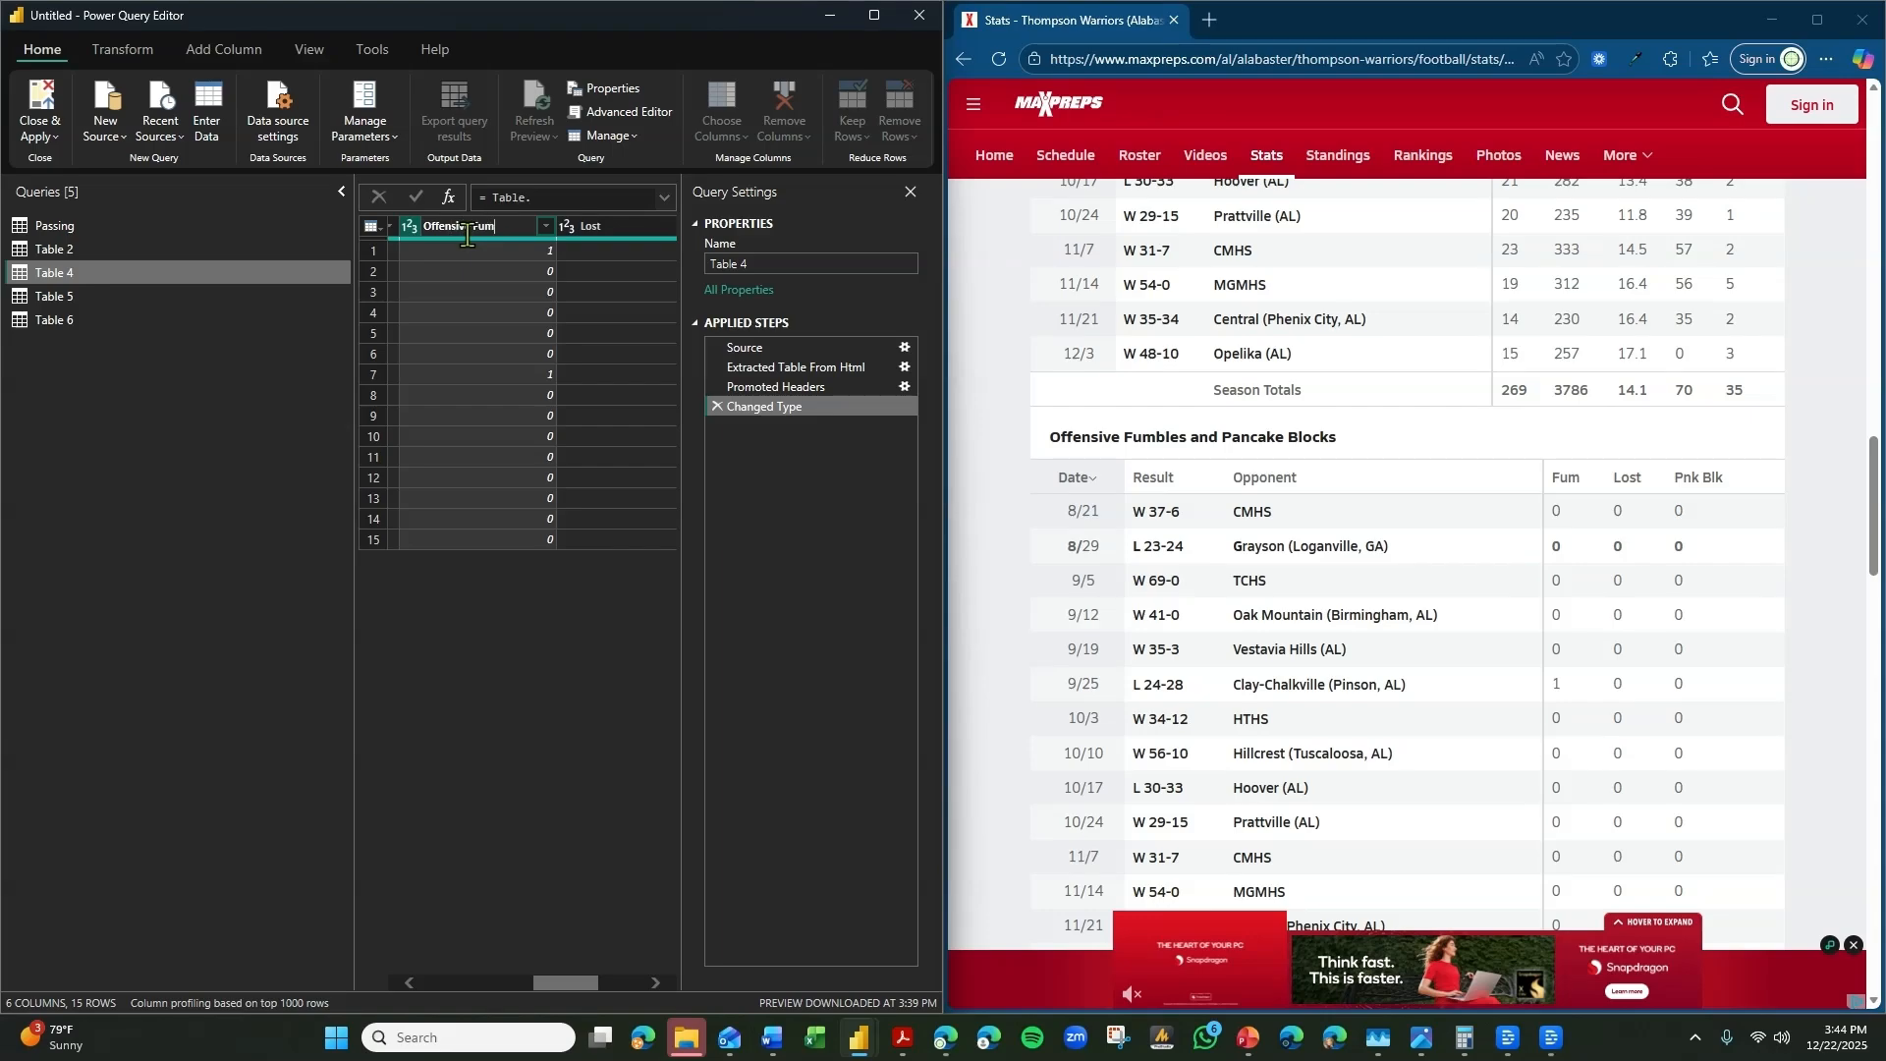
pyautogui.press('Return')
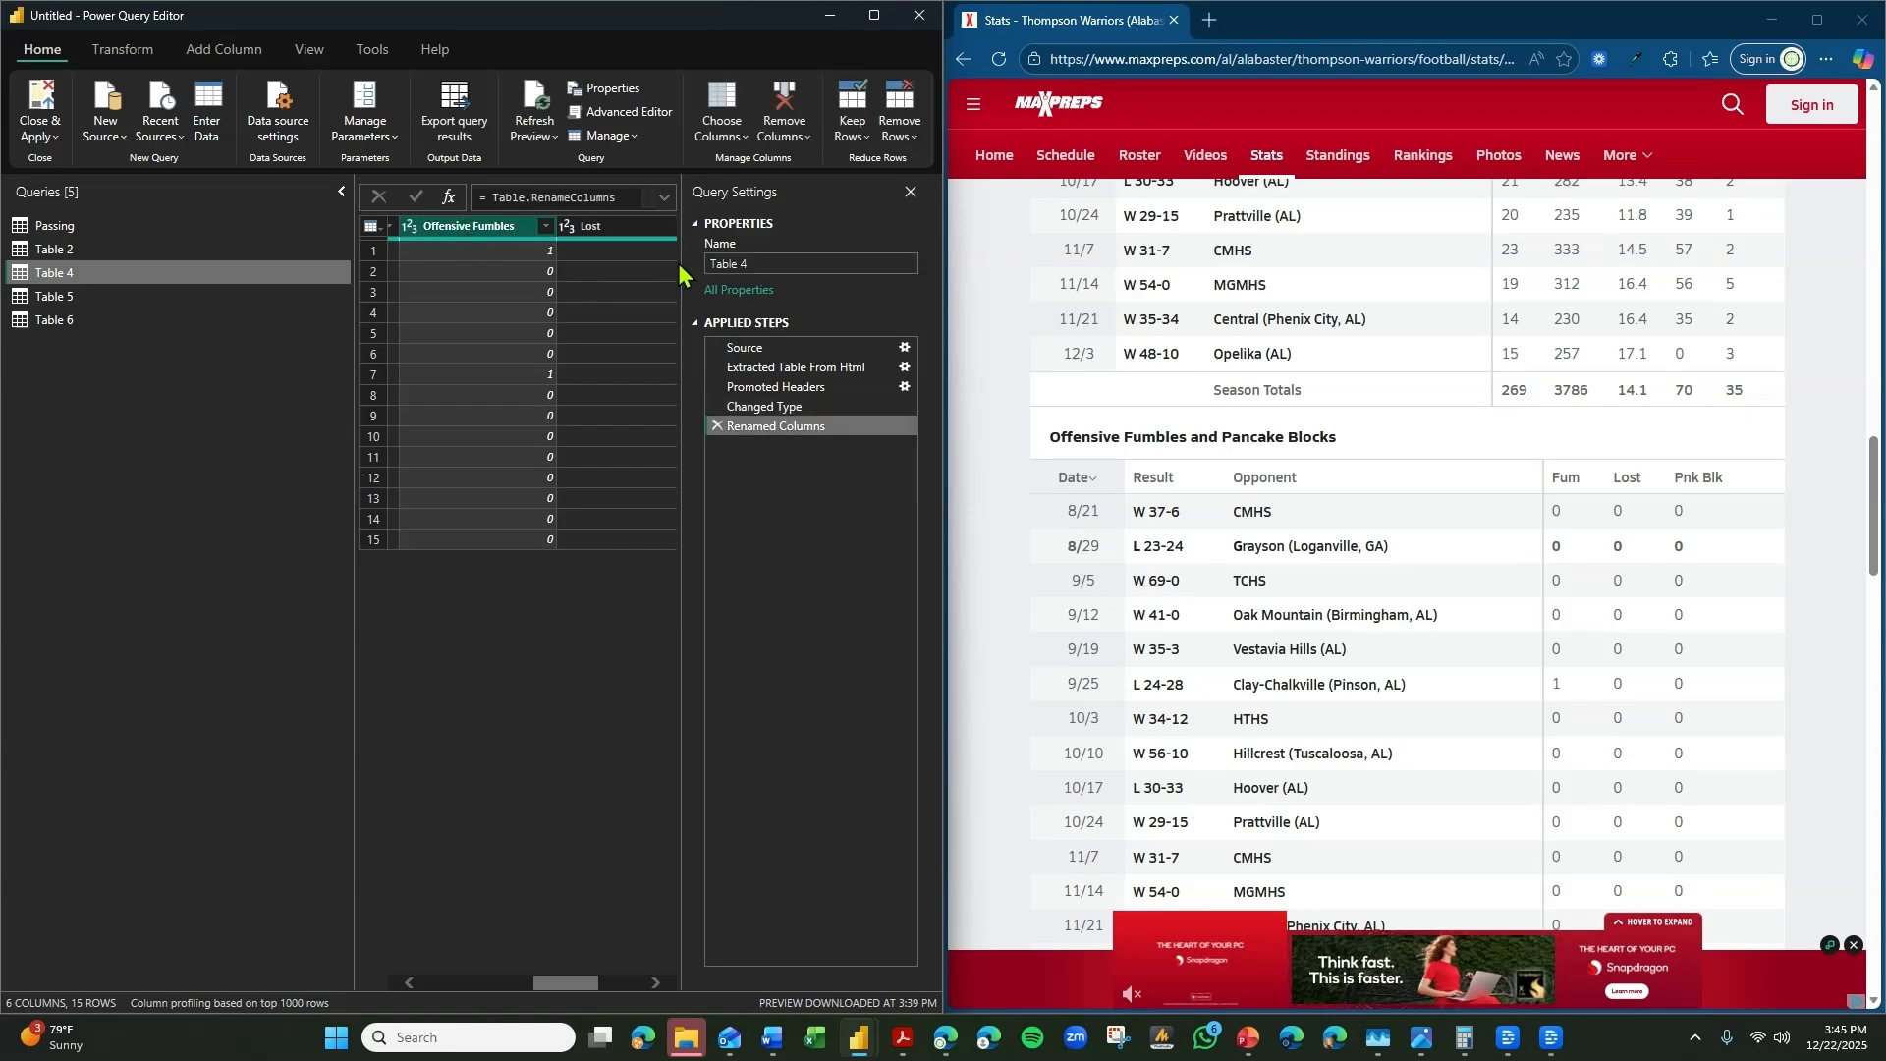
# Rename Table 4's Lost column as Offensive Fumbles Lost.
pyautogui.click(621, 234)
pyautogui.doubleClick(621, 234)
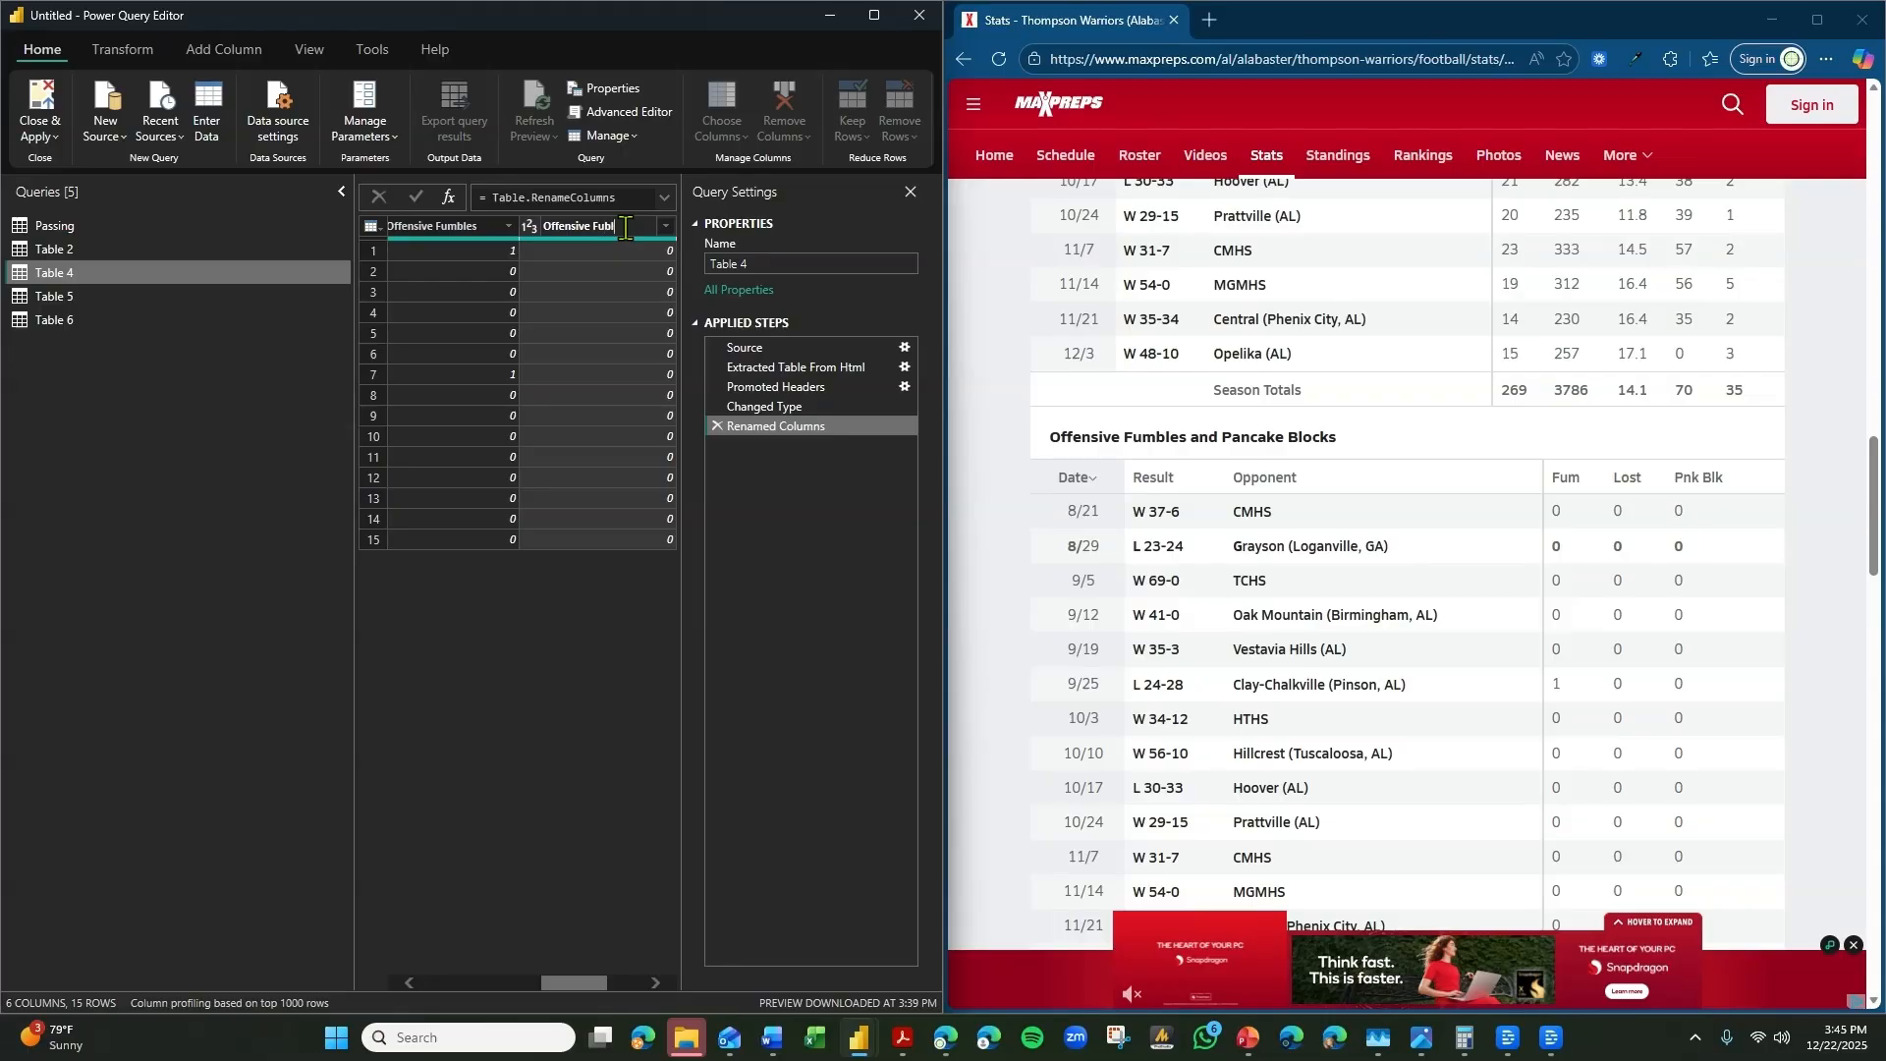
pyautogui.write('Offensive Fumbles Lost')
pyautogui.press('Return')
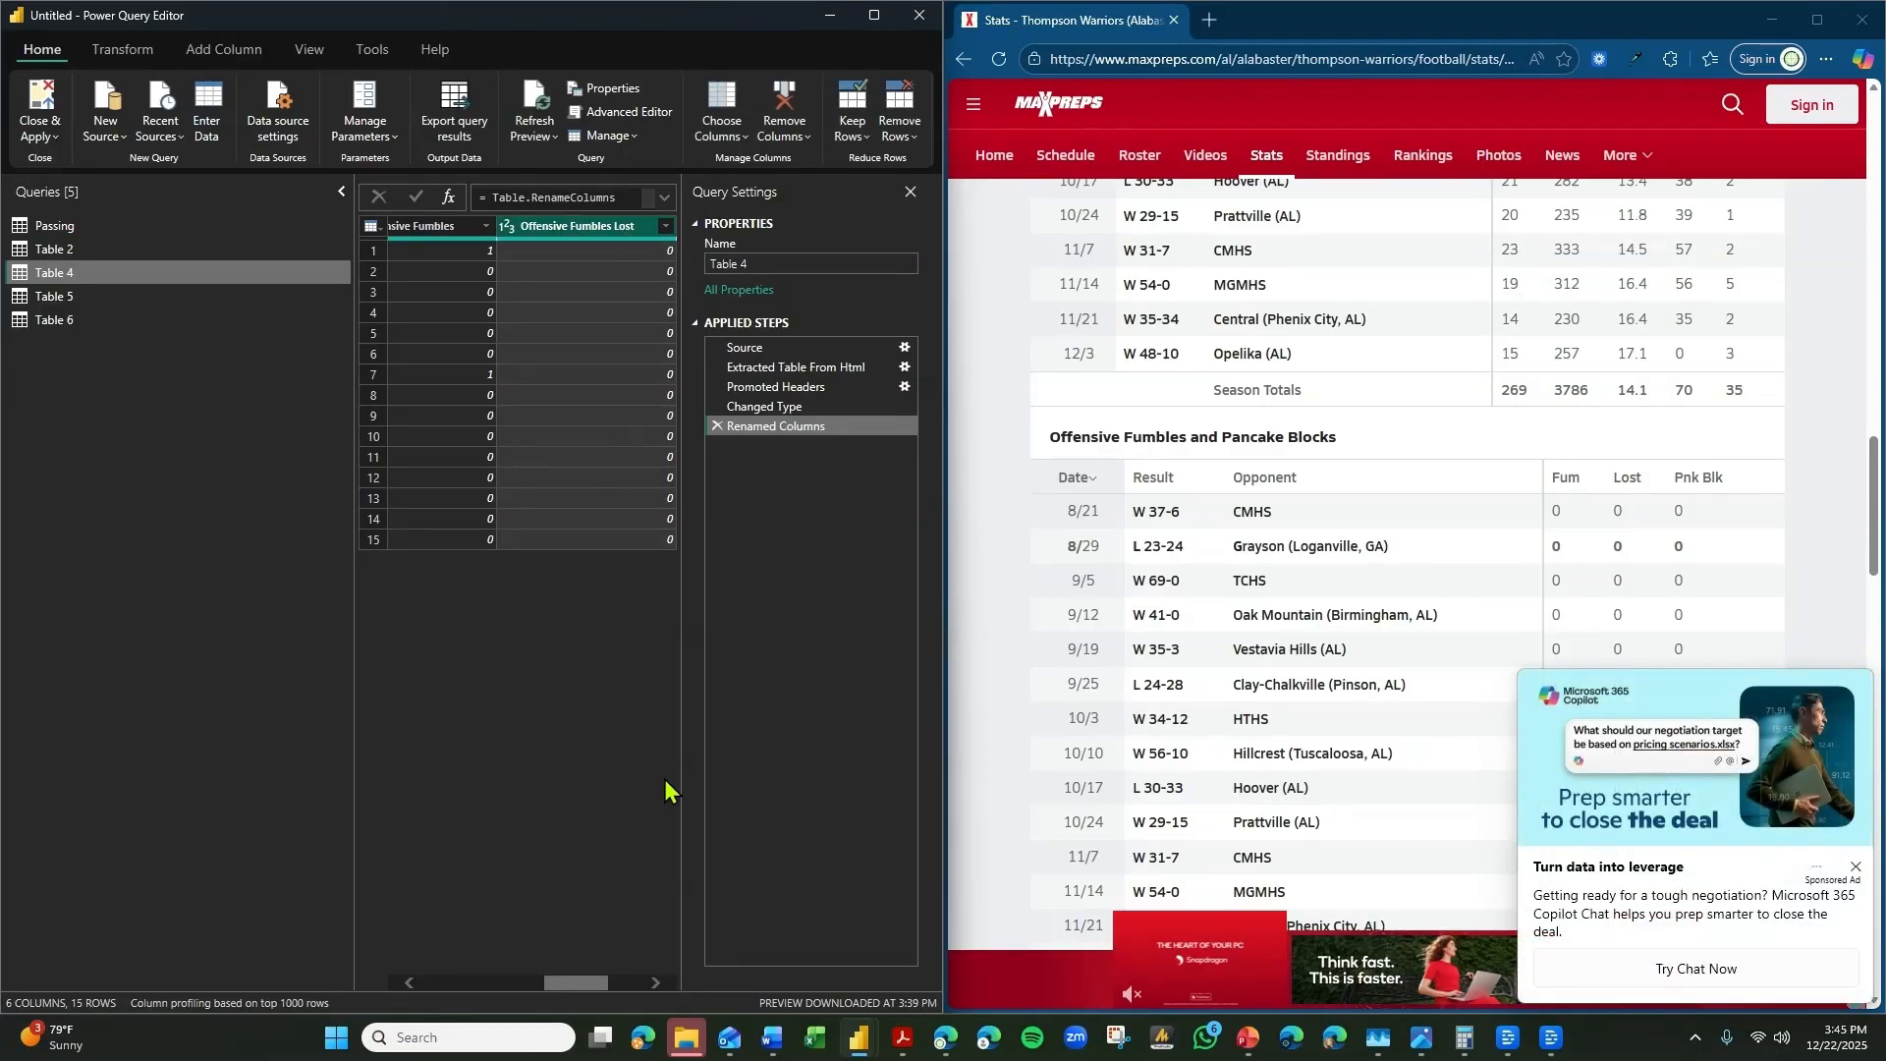
# Rename Table 4's Pnk Blk column as Pancake Blocks.
pyautogui.click(656, 983)
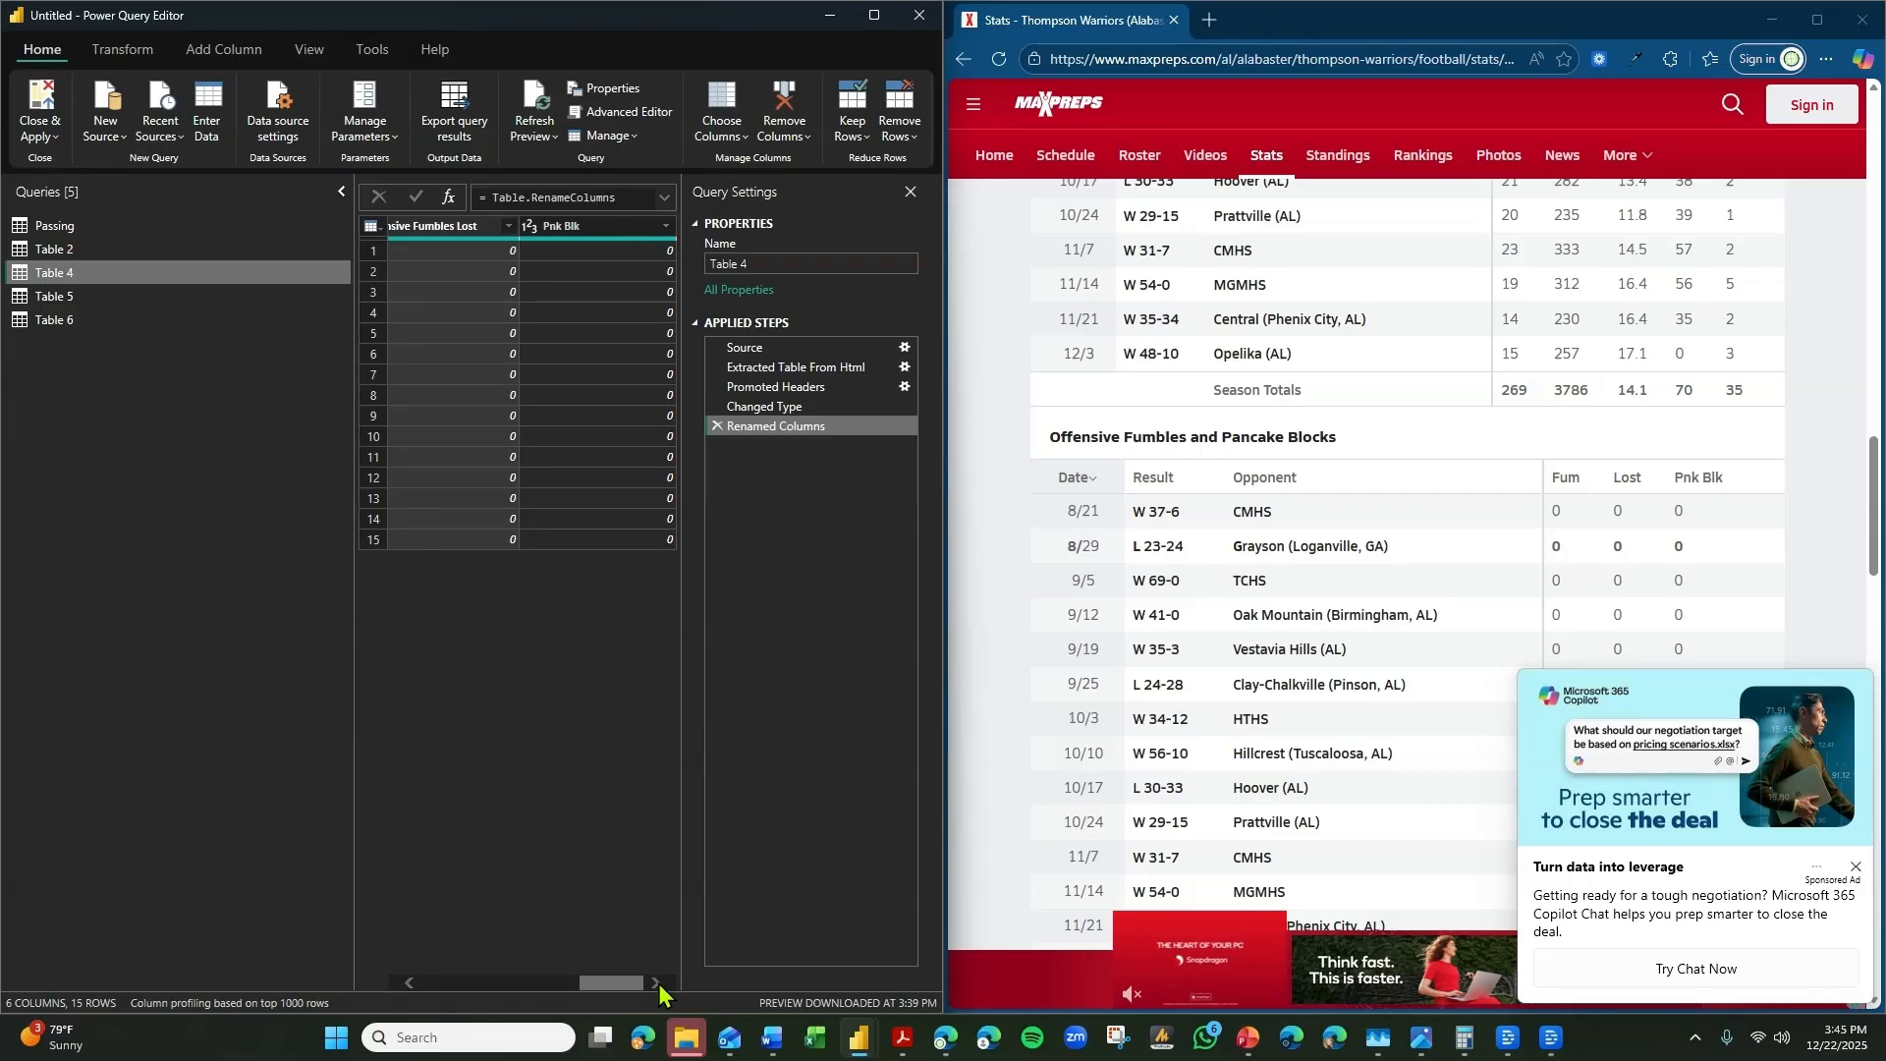
pyautogui.click(590, 224)
pyautogui.doubleClick(590, 224)
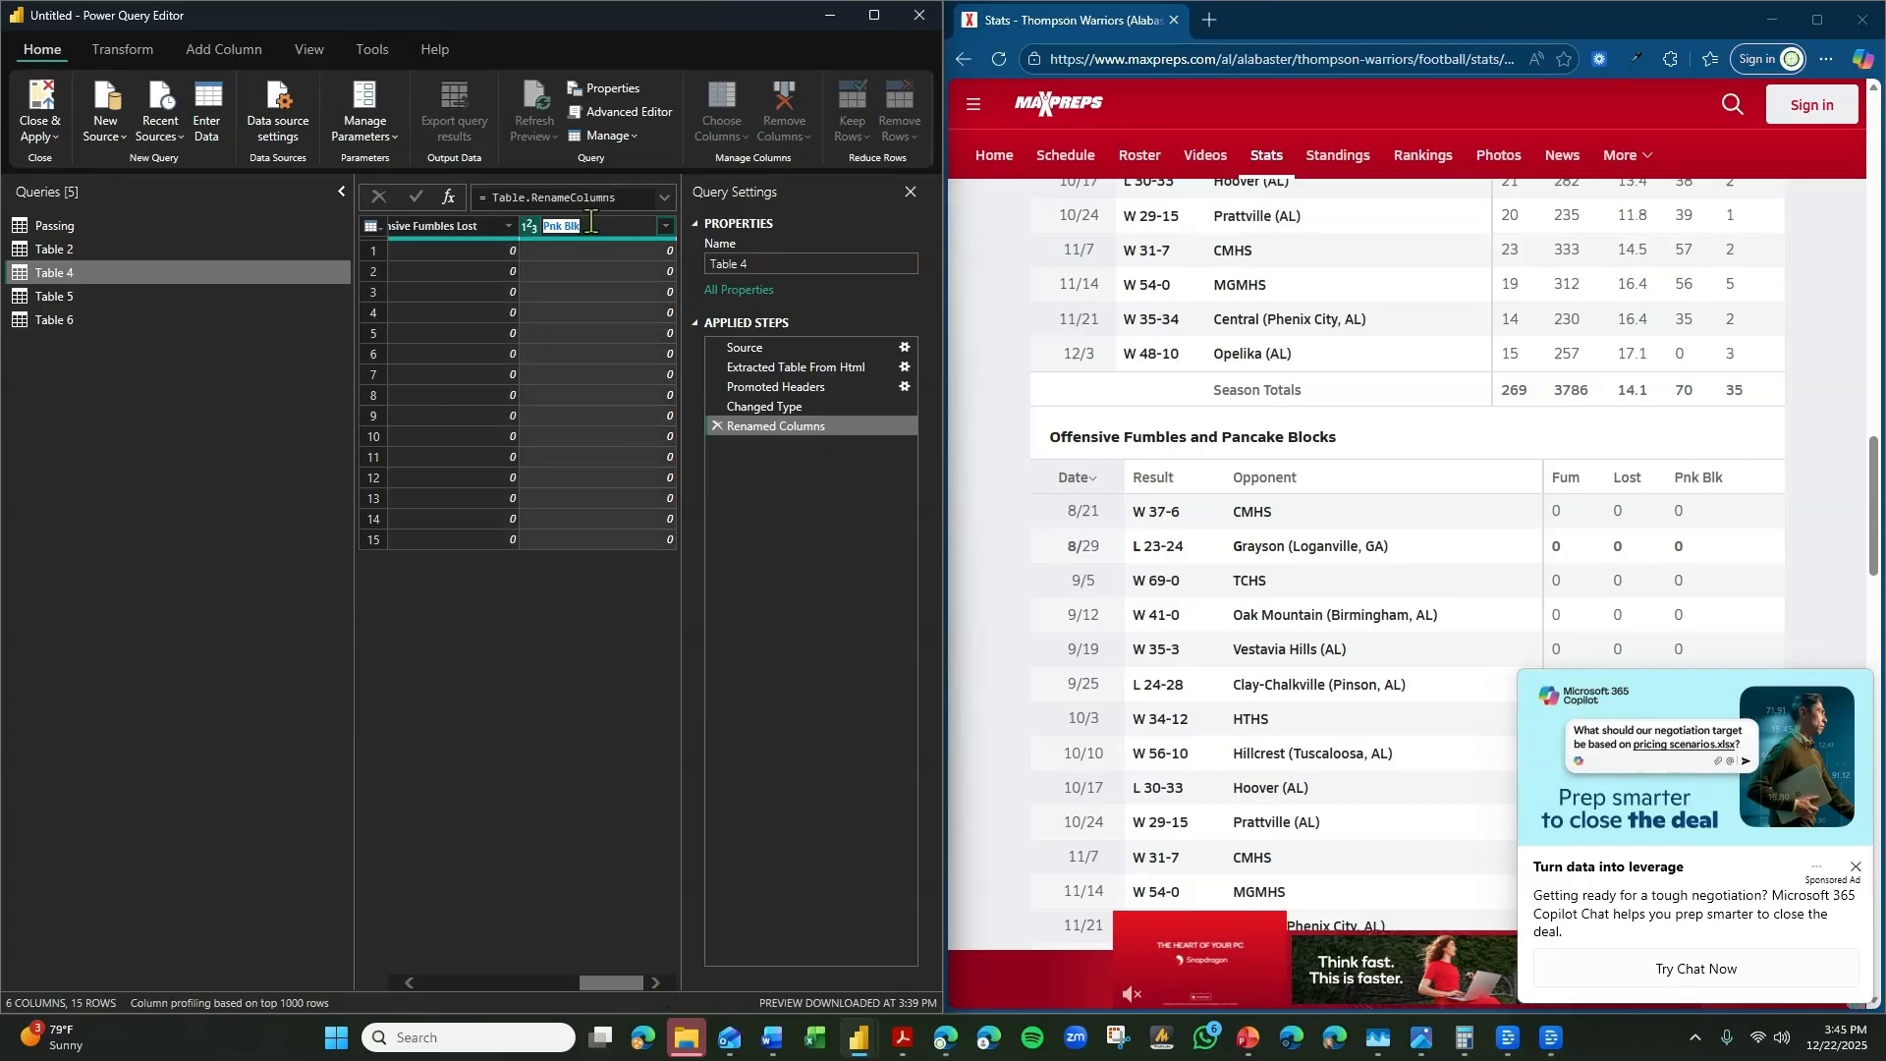
pyautogui.write('Pancake')
pyautogui.press('Return')
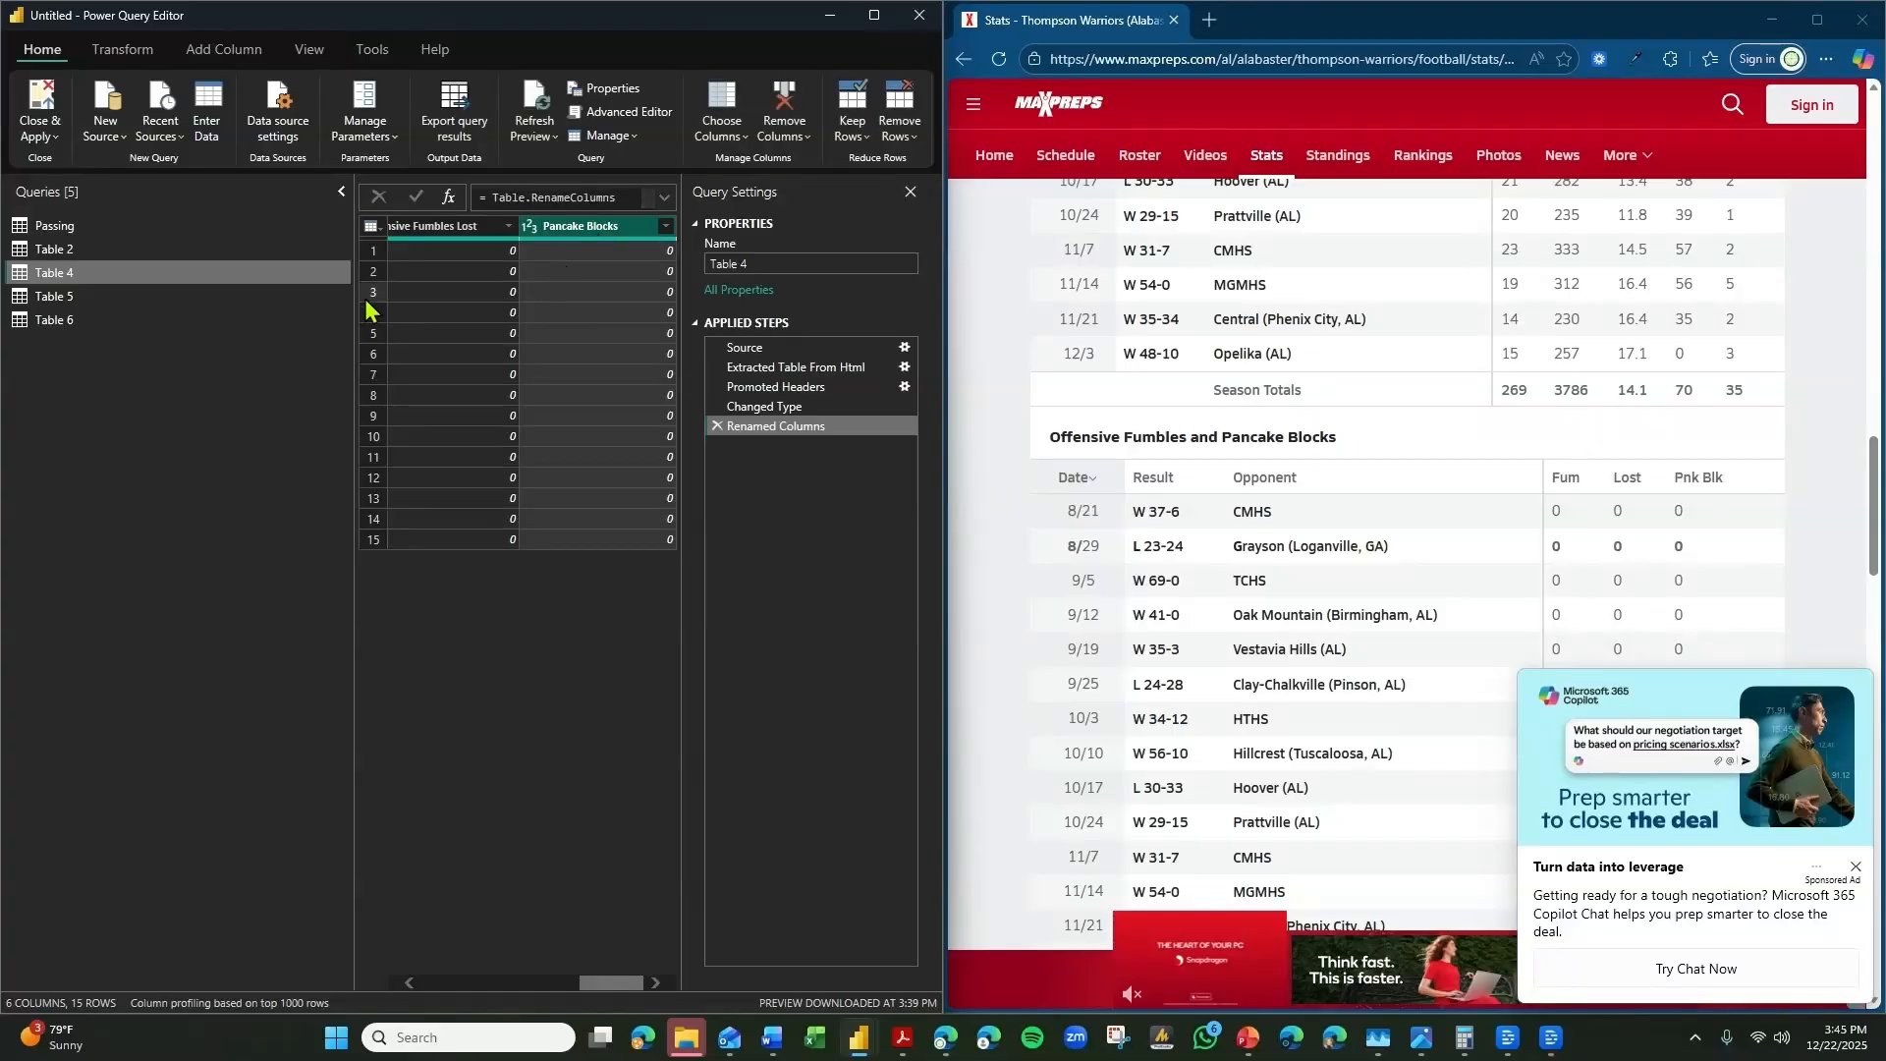
# Rename the Table 2 query as Rushing.
pyautogui.click(158, 297)
pyautogui.scroll(-3, 1679, 564)
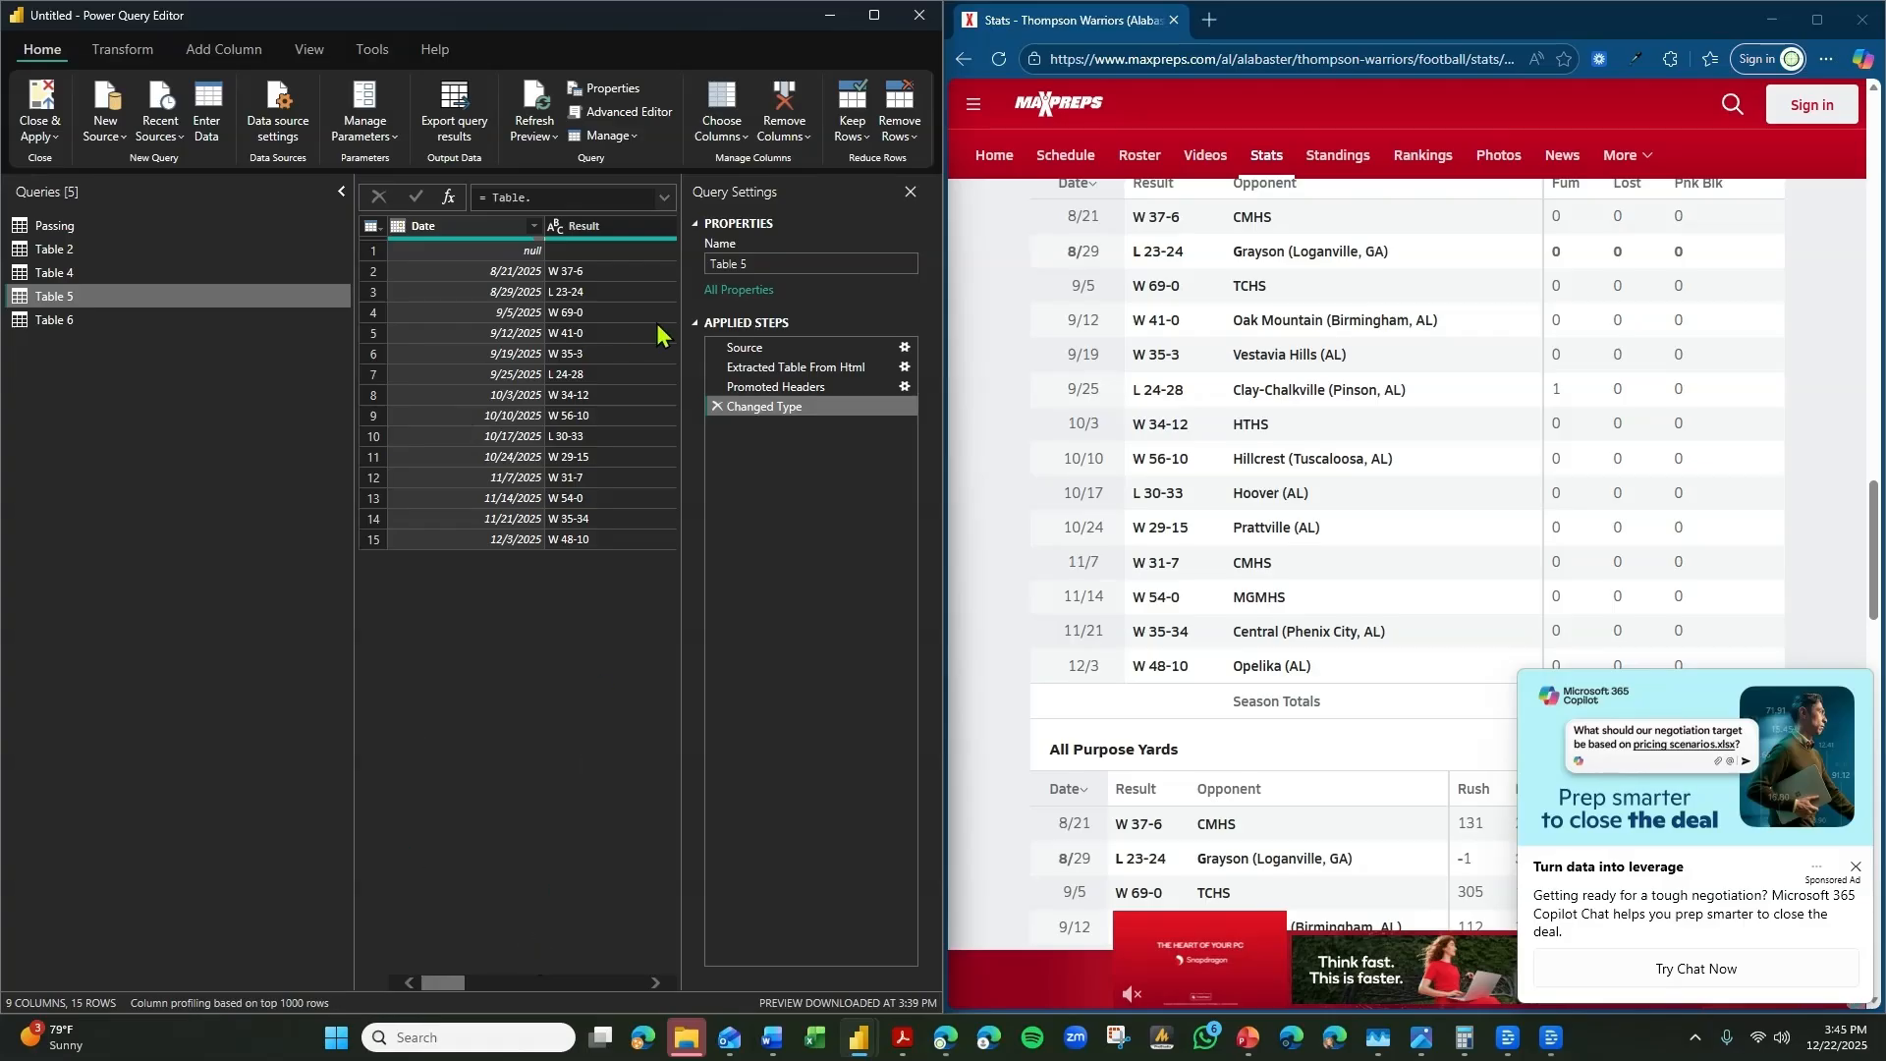
pyautogui.click(158, 251)
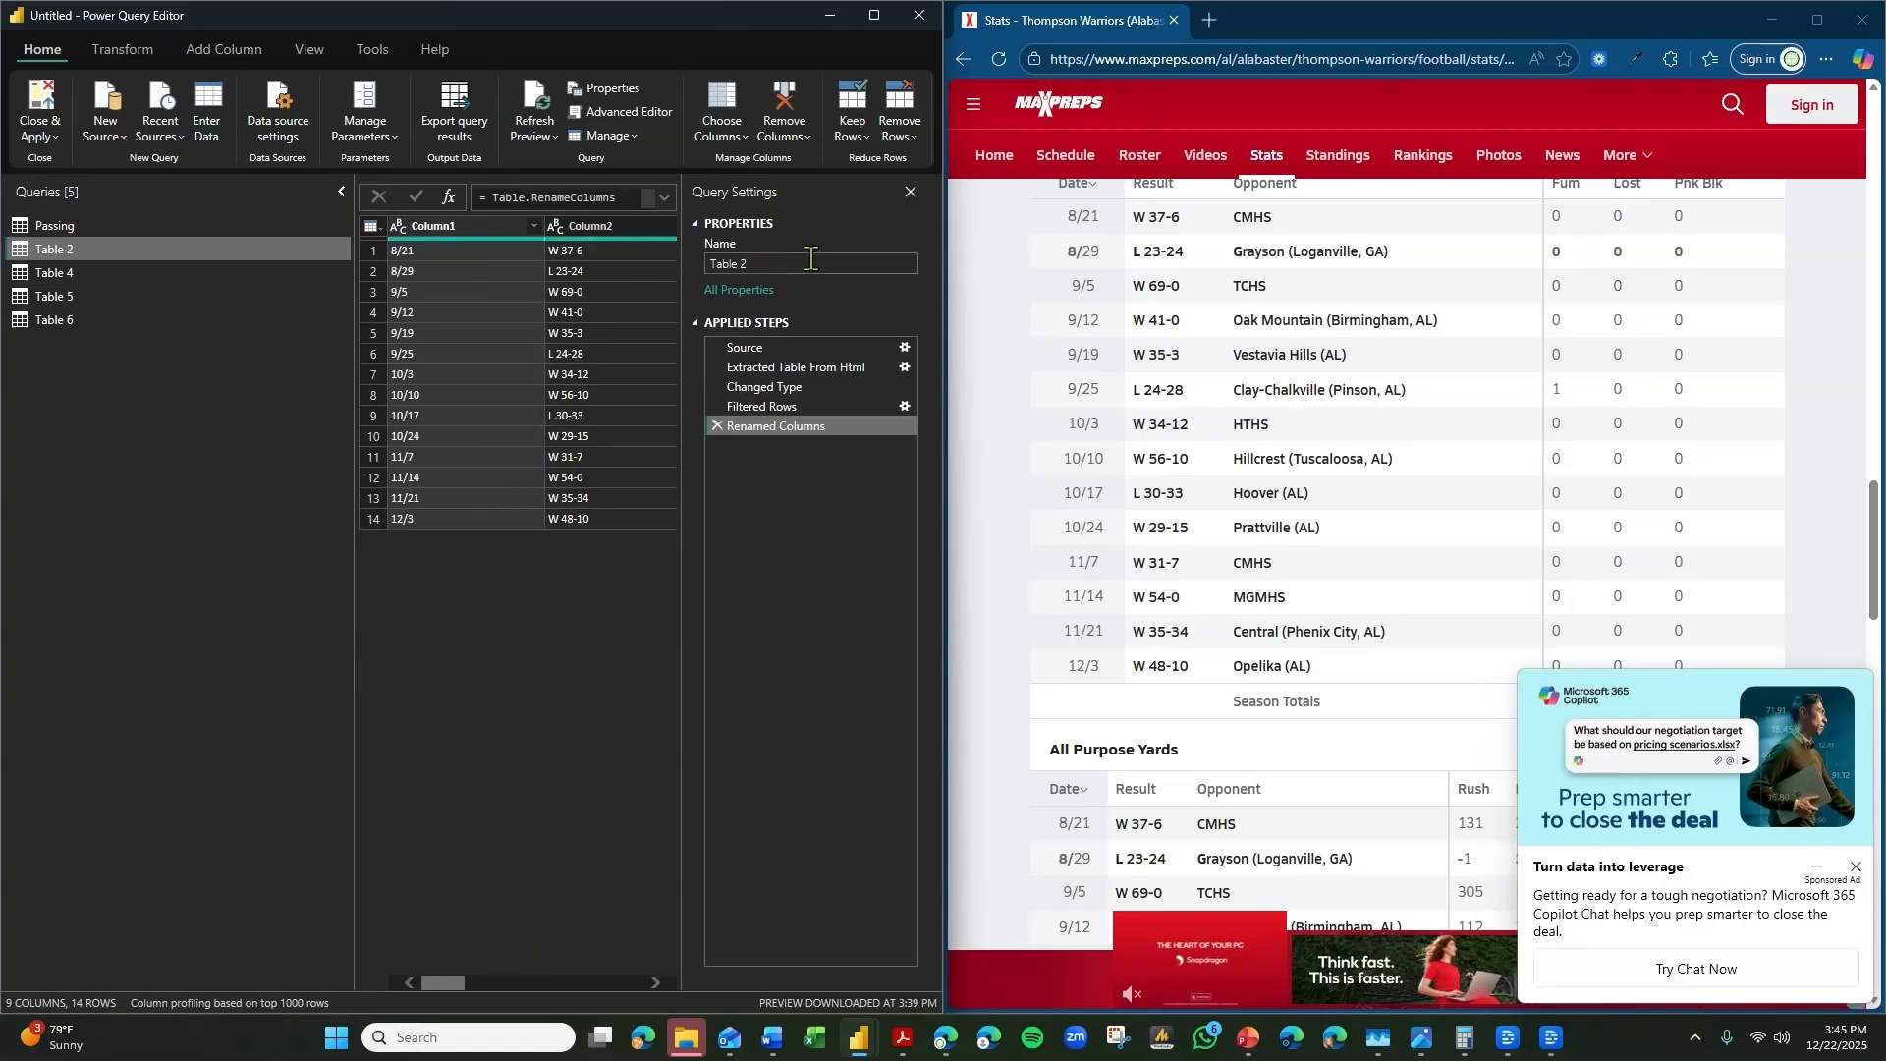
pyautogui.moveTo(789, 264); pyautogui.dragTo(611, 254)
pyautogui.write('Rushing')
pyautogui.press('Return')
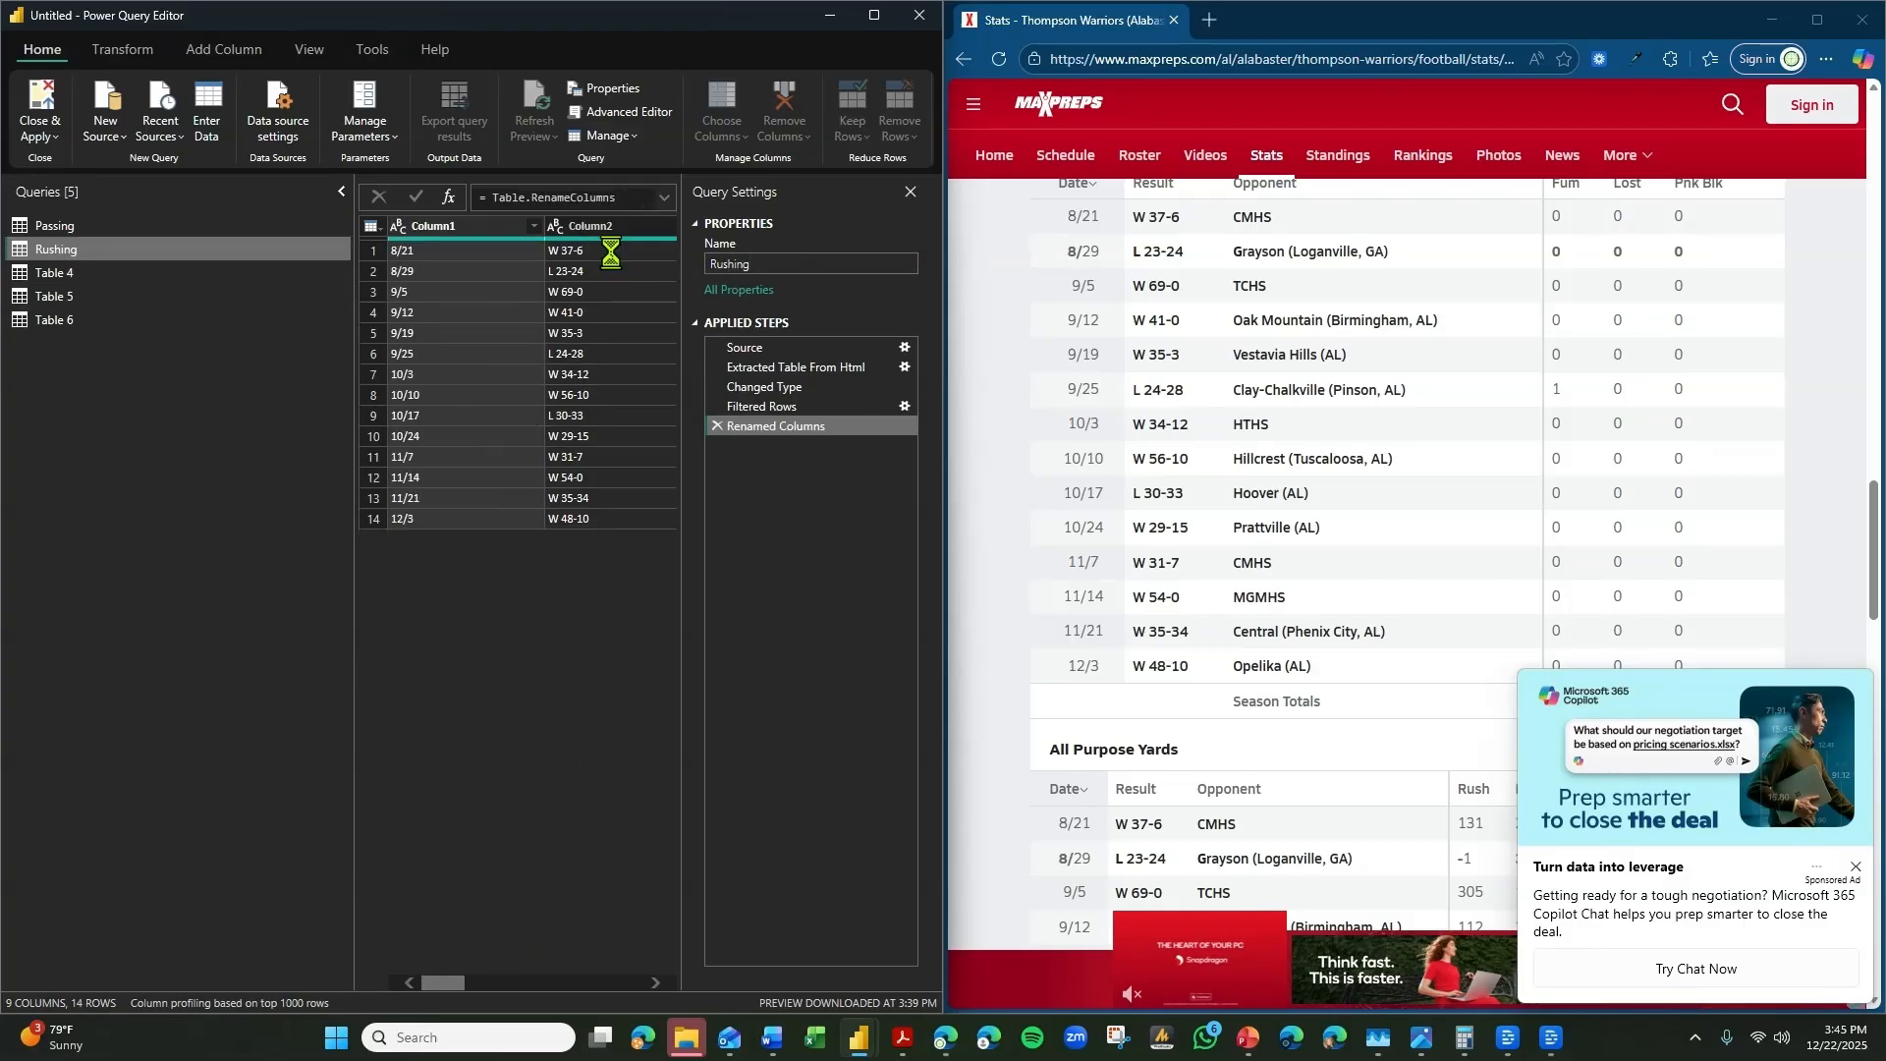
# Check Table 4's fumble columns and rename the query as Offensive Fumbles.
pyautogui.click(173, 280)
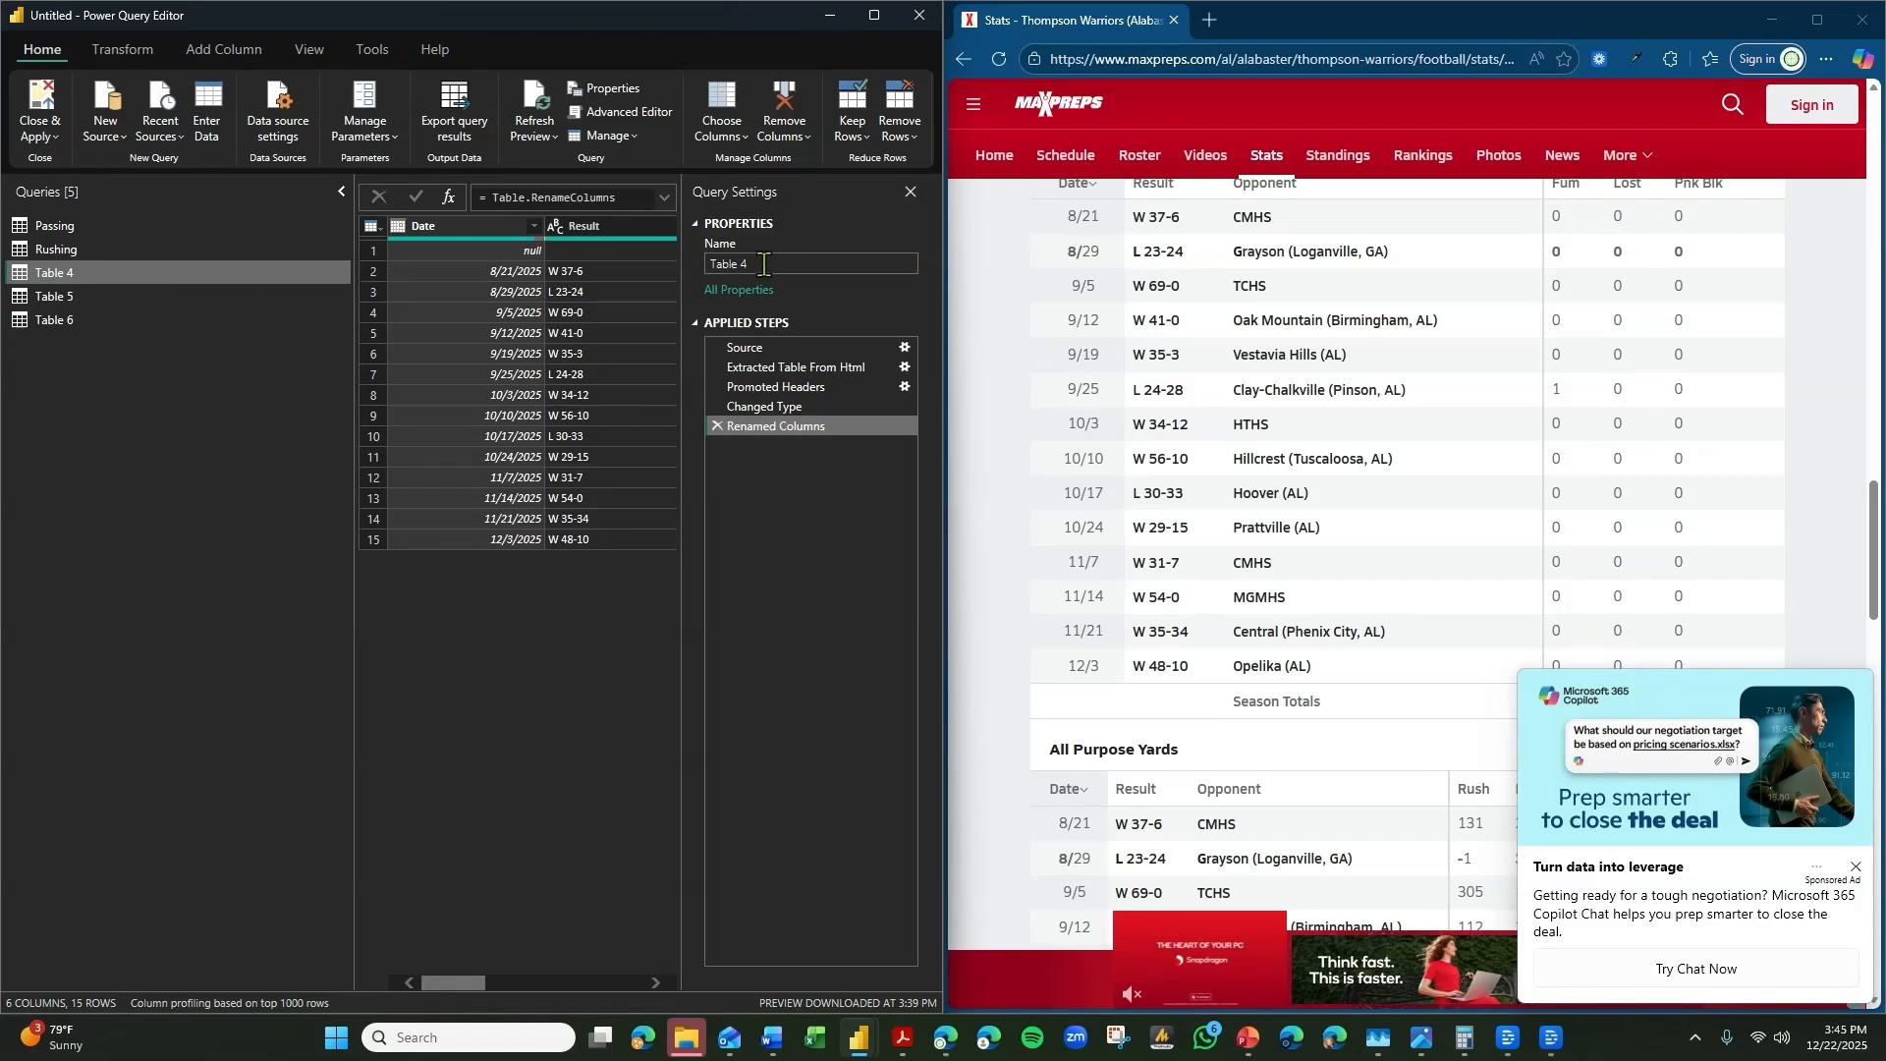
pyautogui.moveTo(468, 990); pyautogui.dragTo(591, 990)
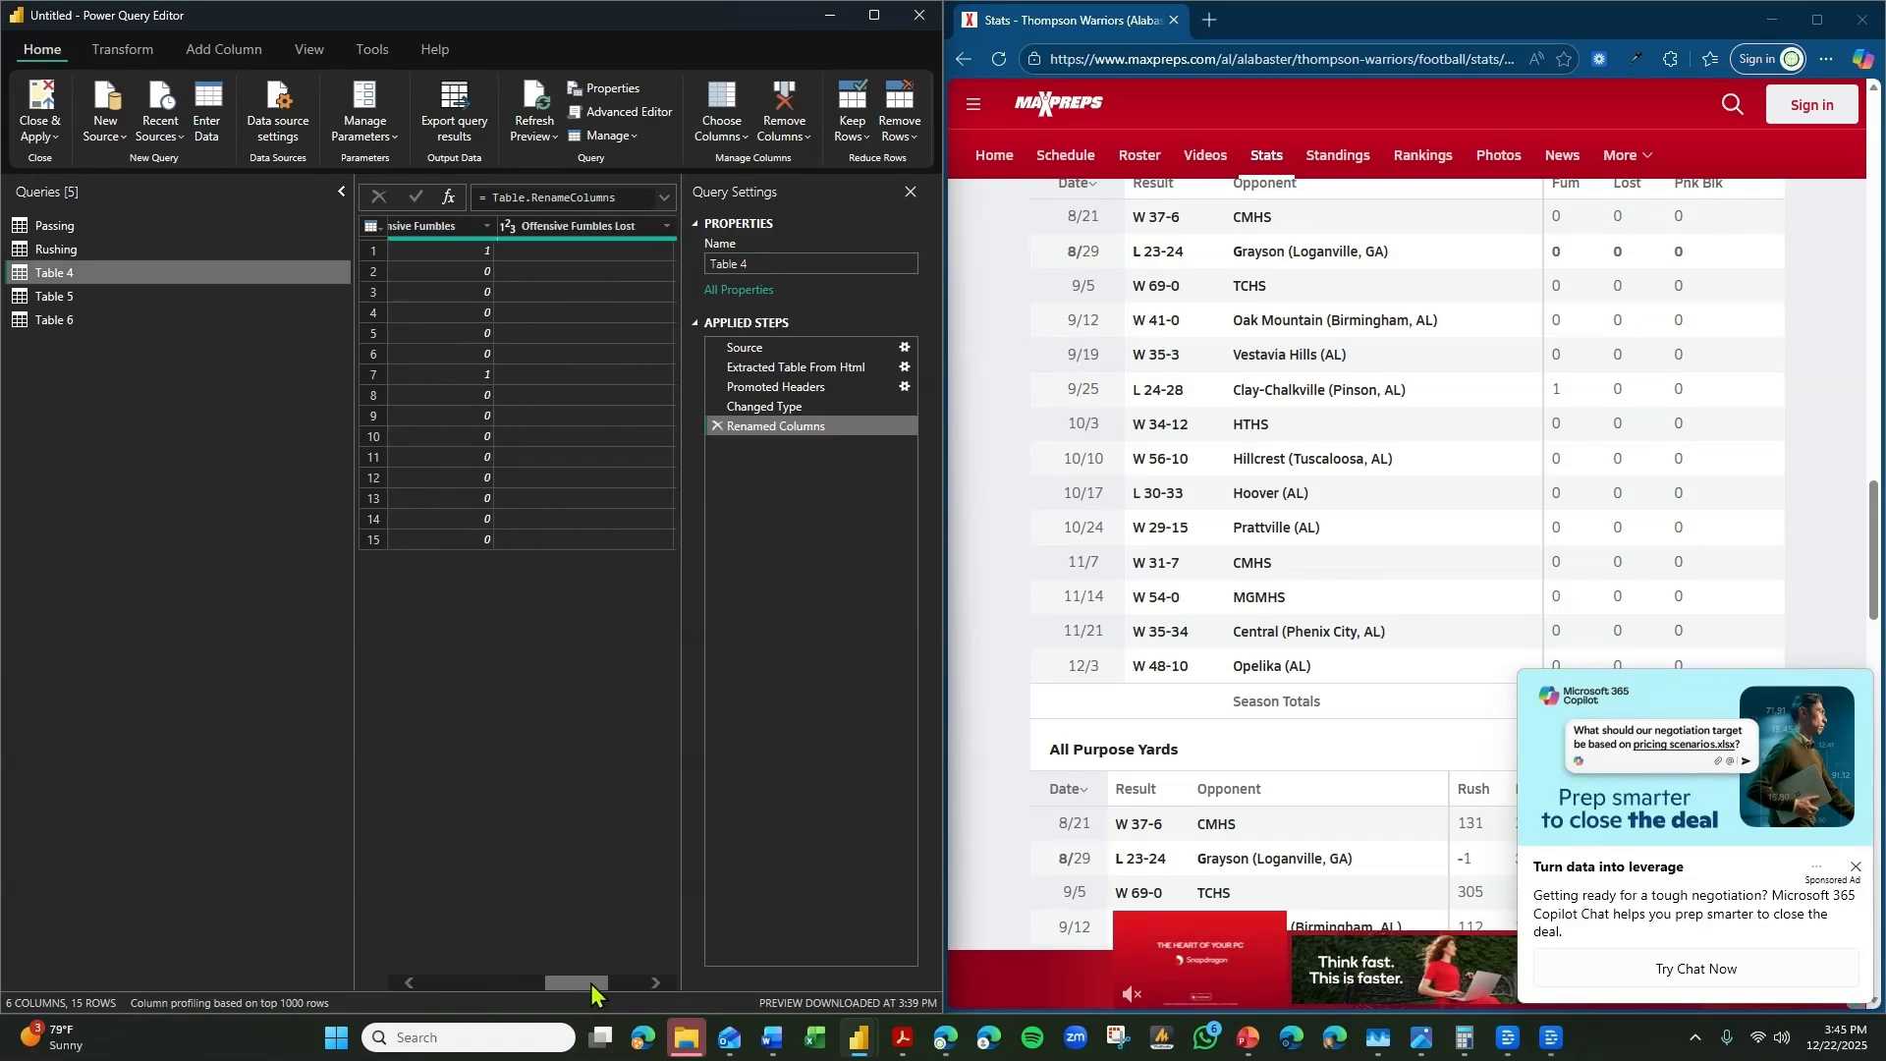
pyautogui.click(765, 258)
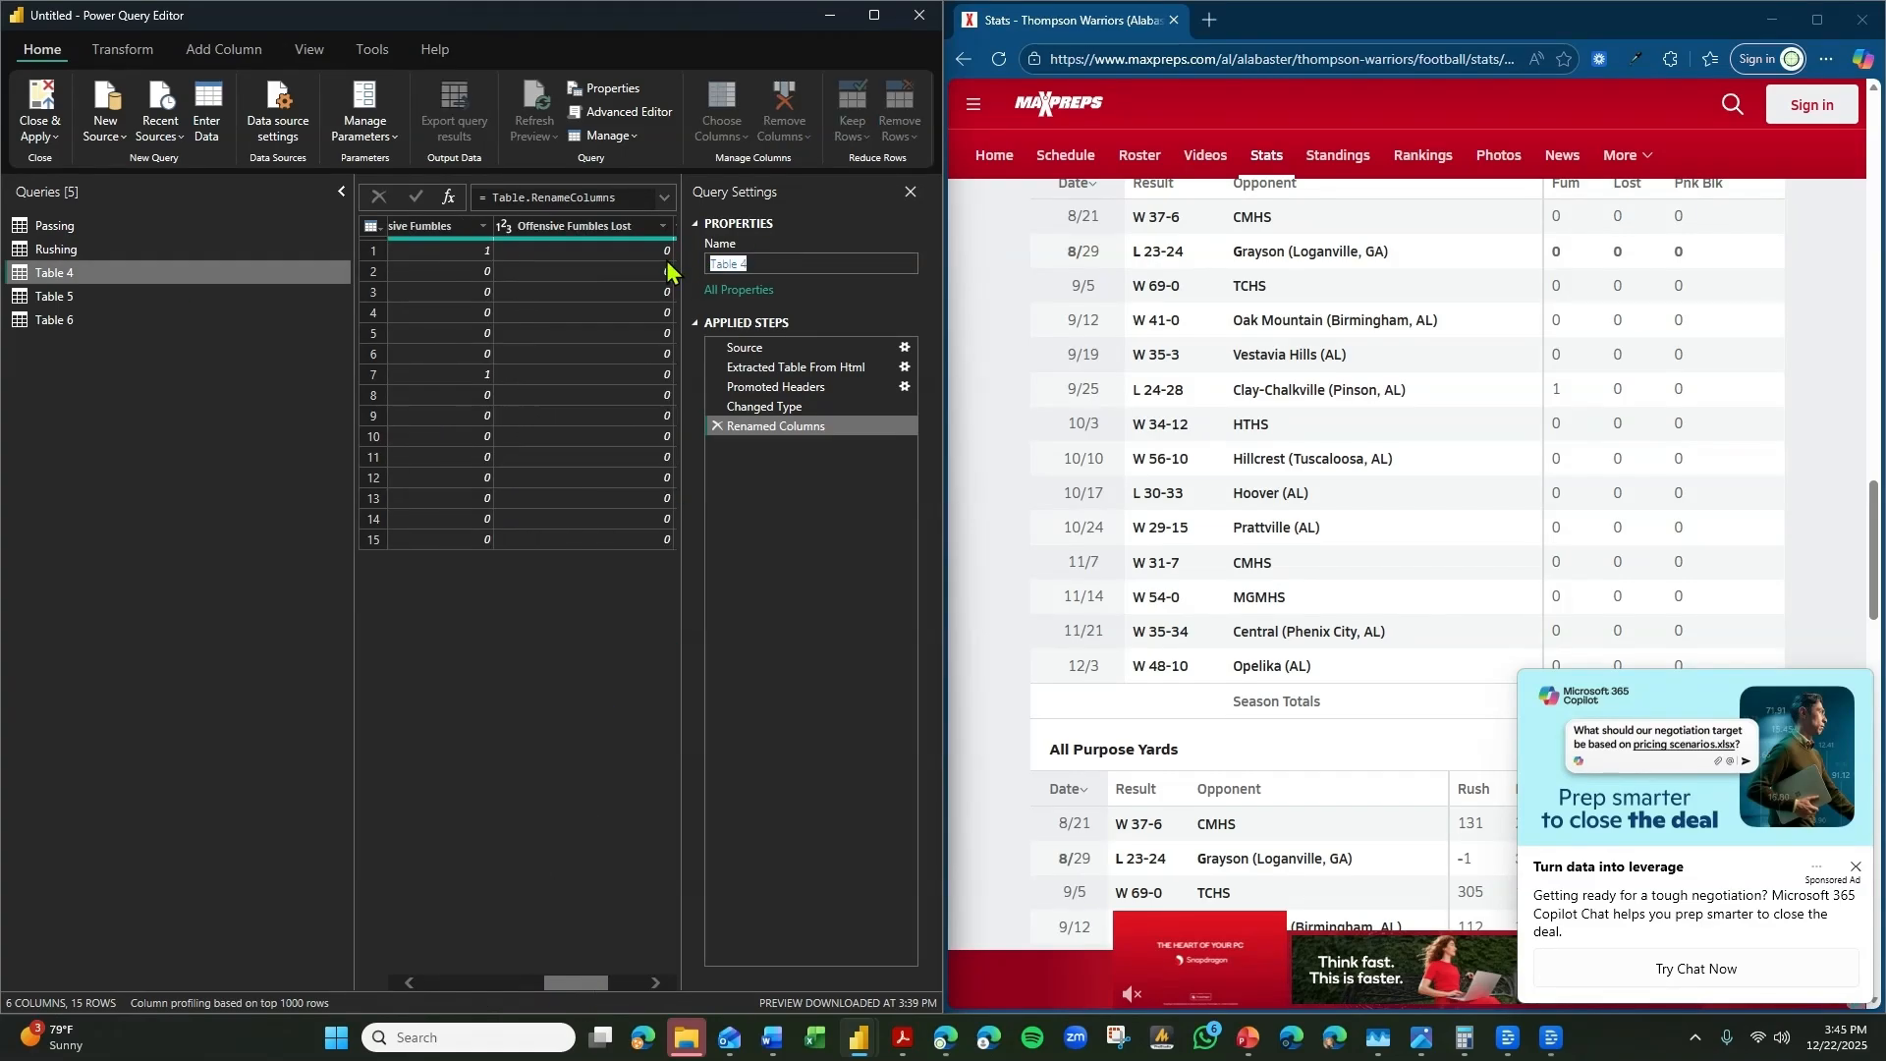
pyautogui.write('Offensive Fumbles')
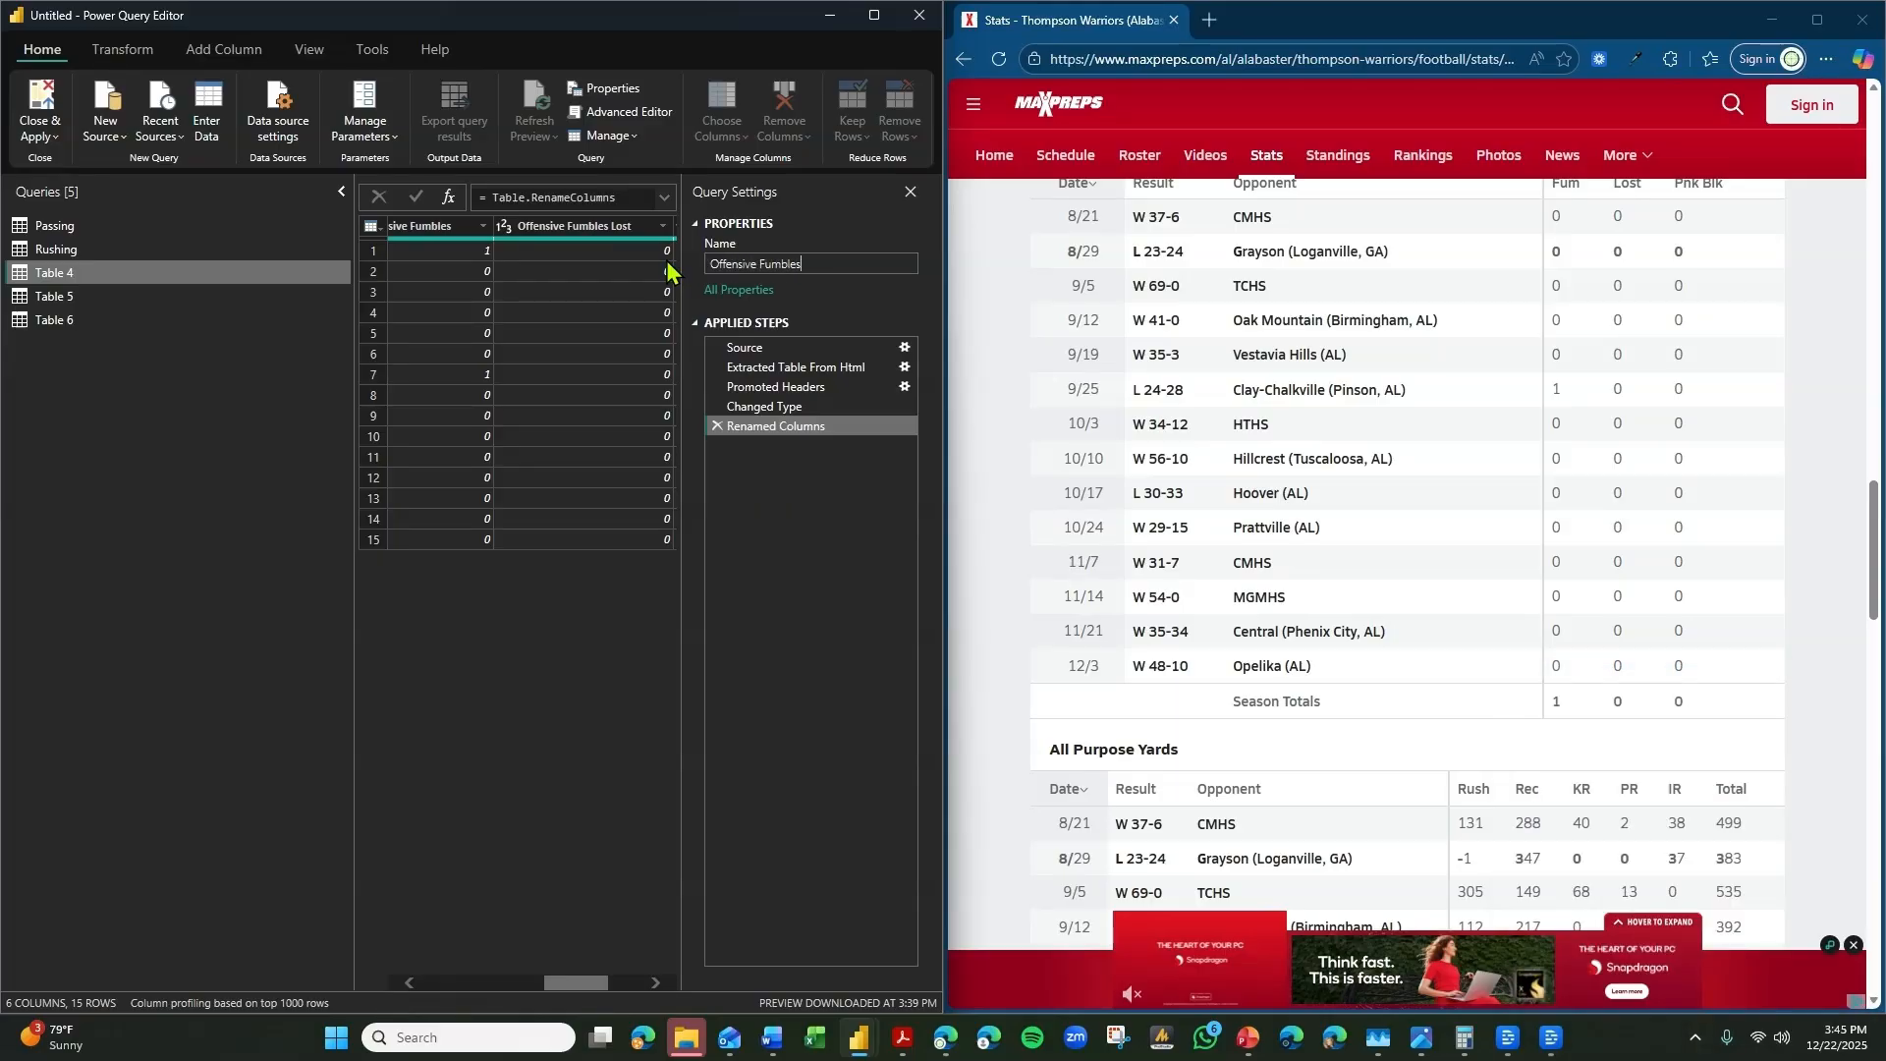
pyautogui.press('Return')
# Compare Table 5's columns with the website's All Purpose Yards and Total Yards tables to identify which one it holds.
pyautogui.click(153, 297)
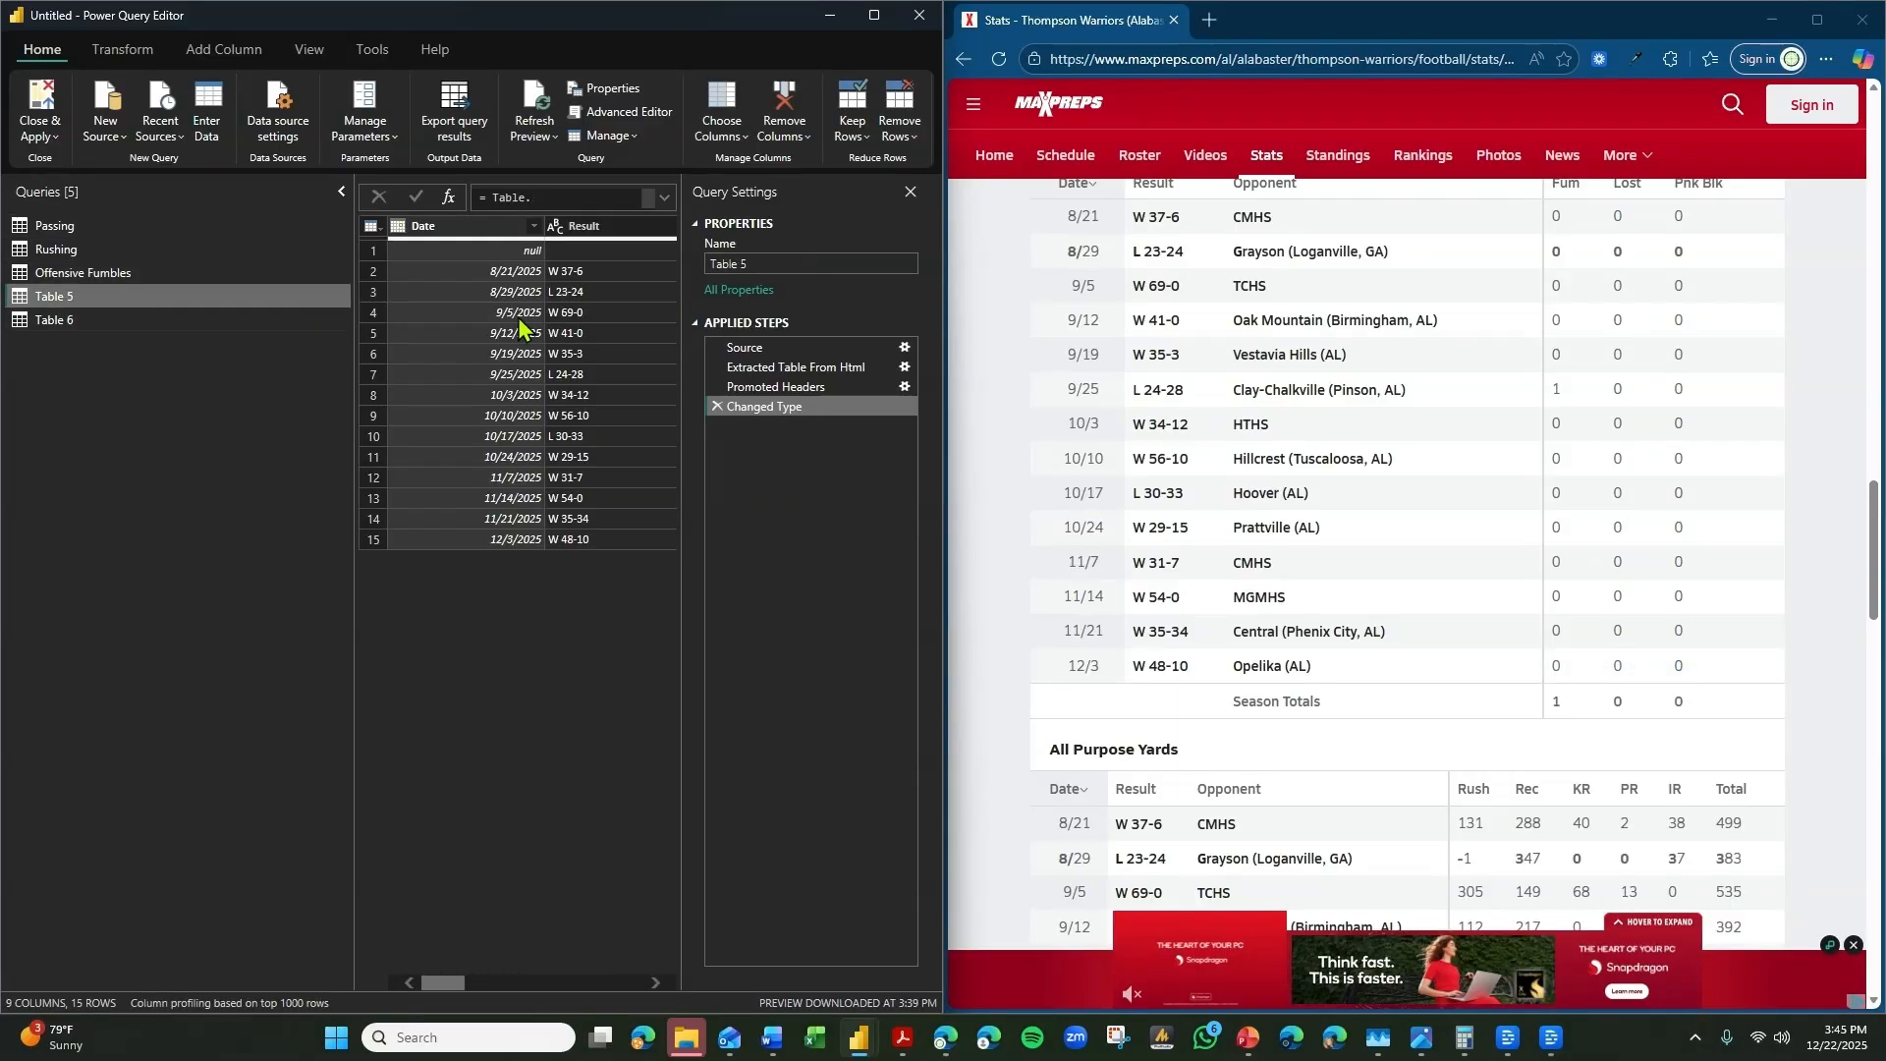
pyautogui.scroll(-5, 1317, 455)
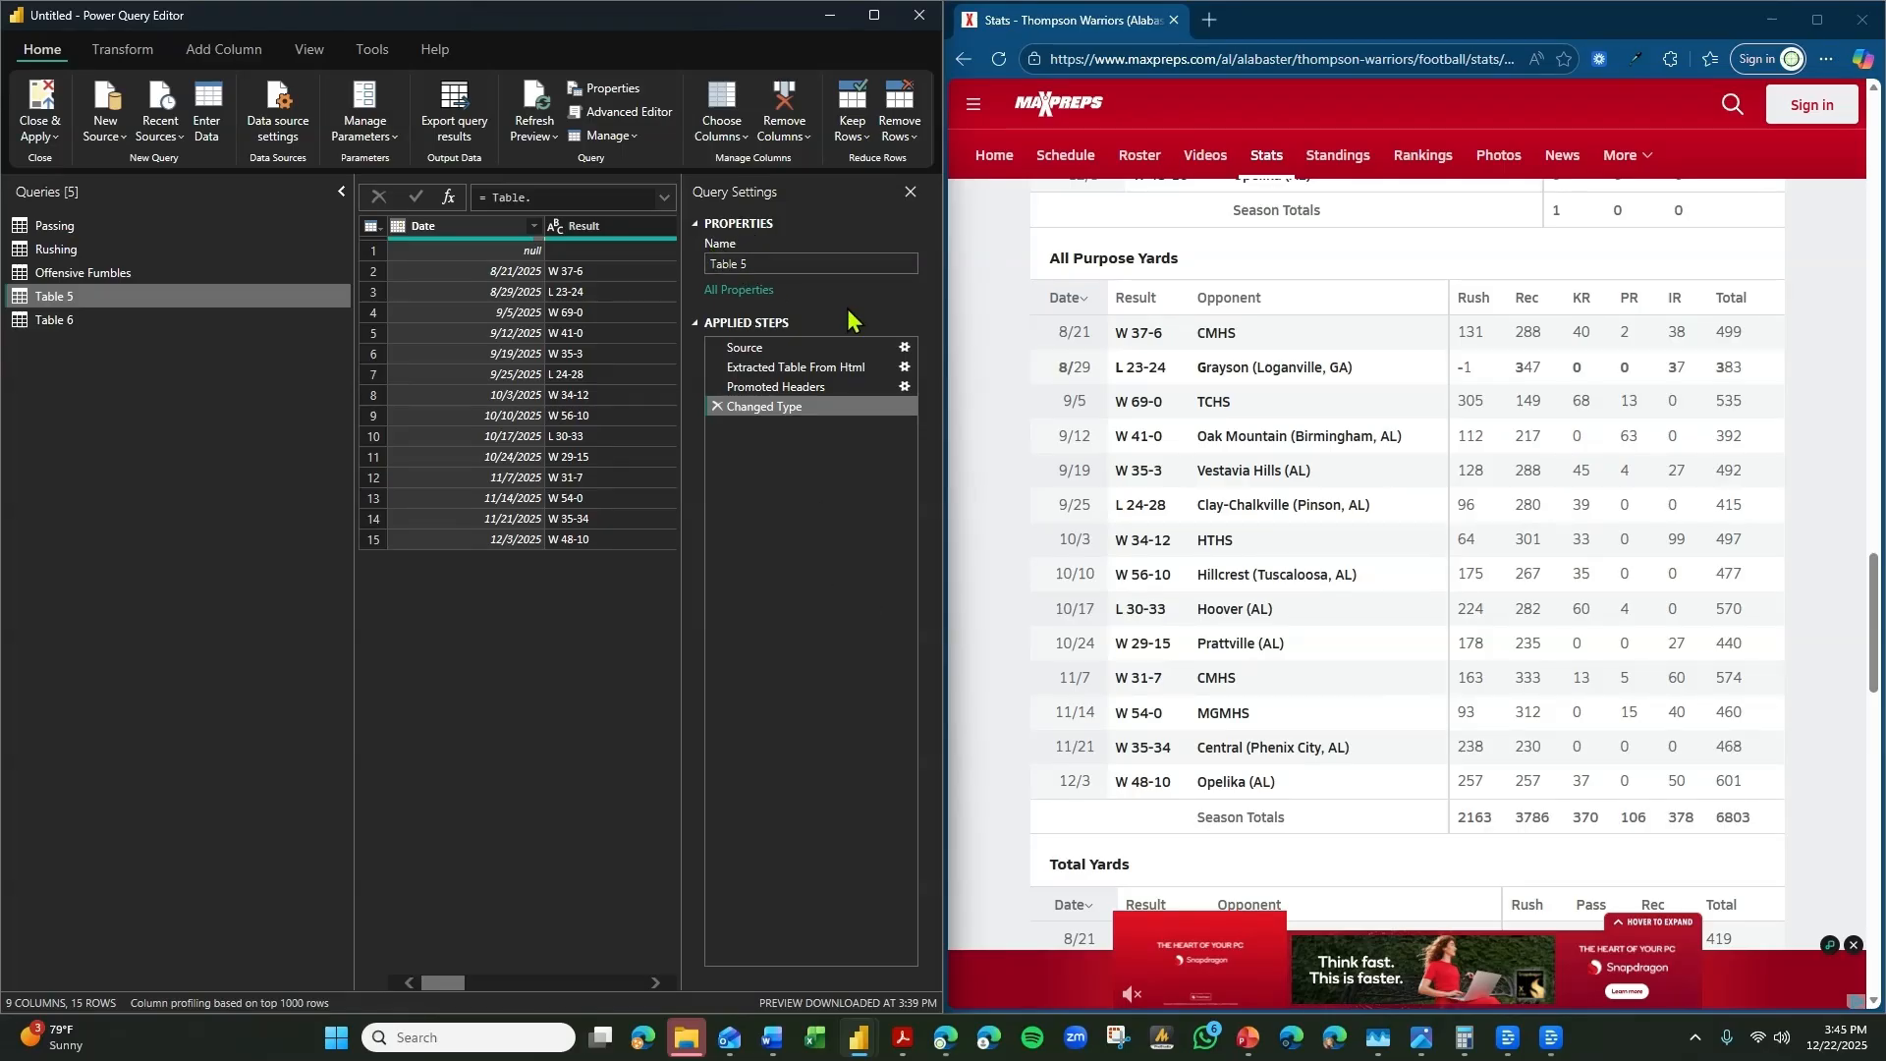
pyautogui.scroll(-4, 1208, 676)
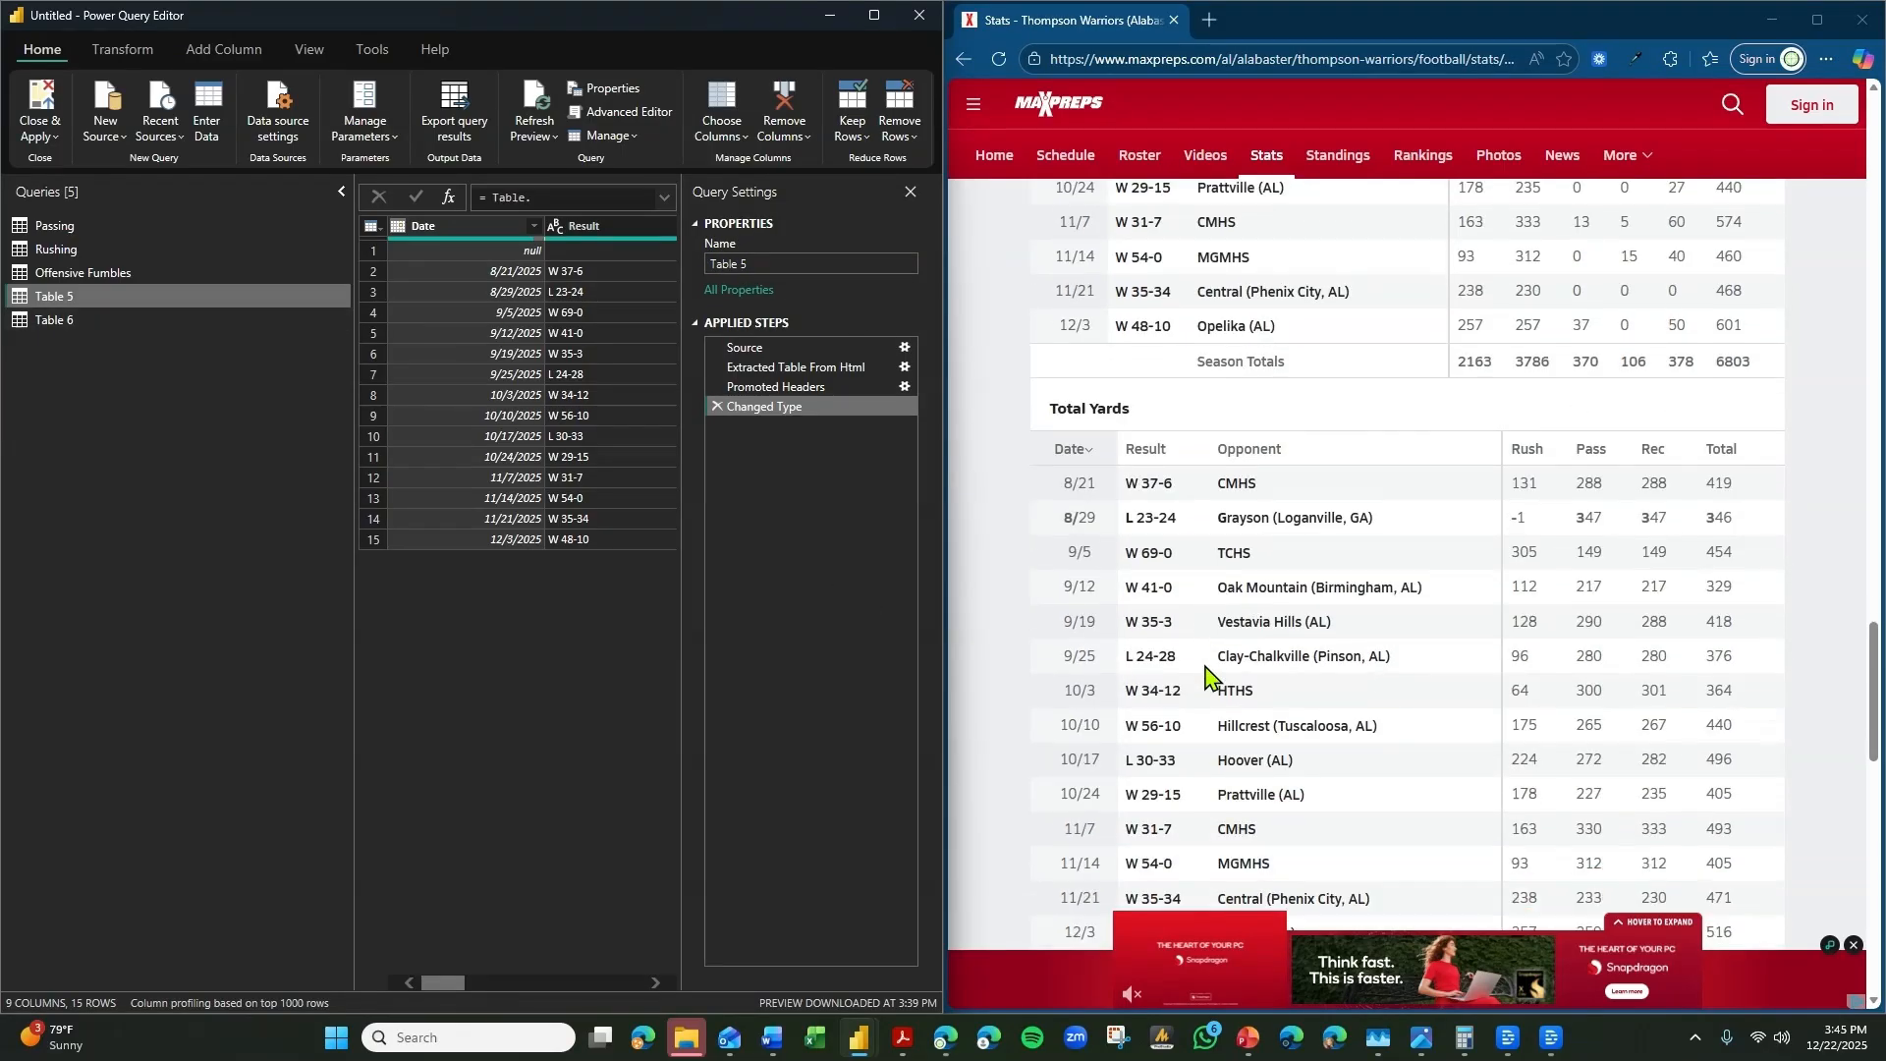
pyautogui.scroll(-3, 1208, 675)
pyautogui.scroll(4, 1208, 674)
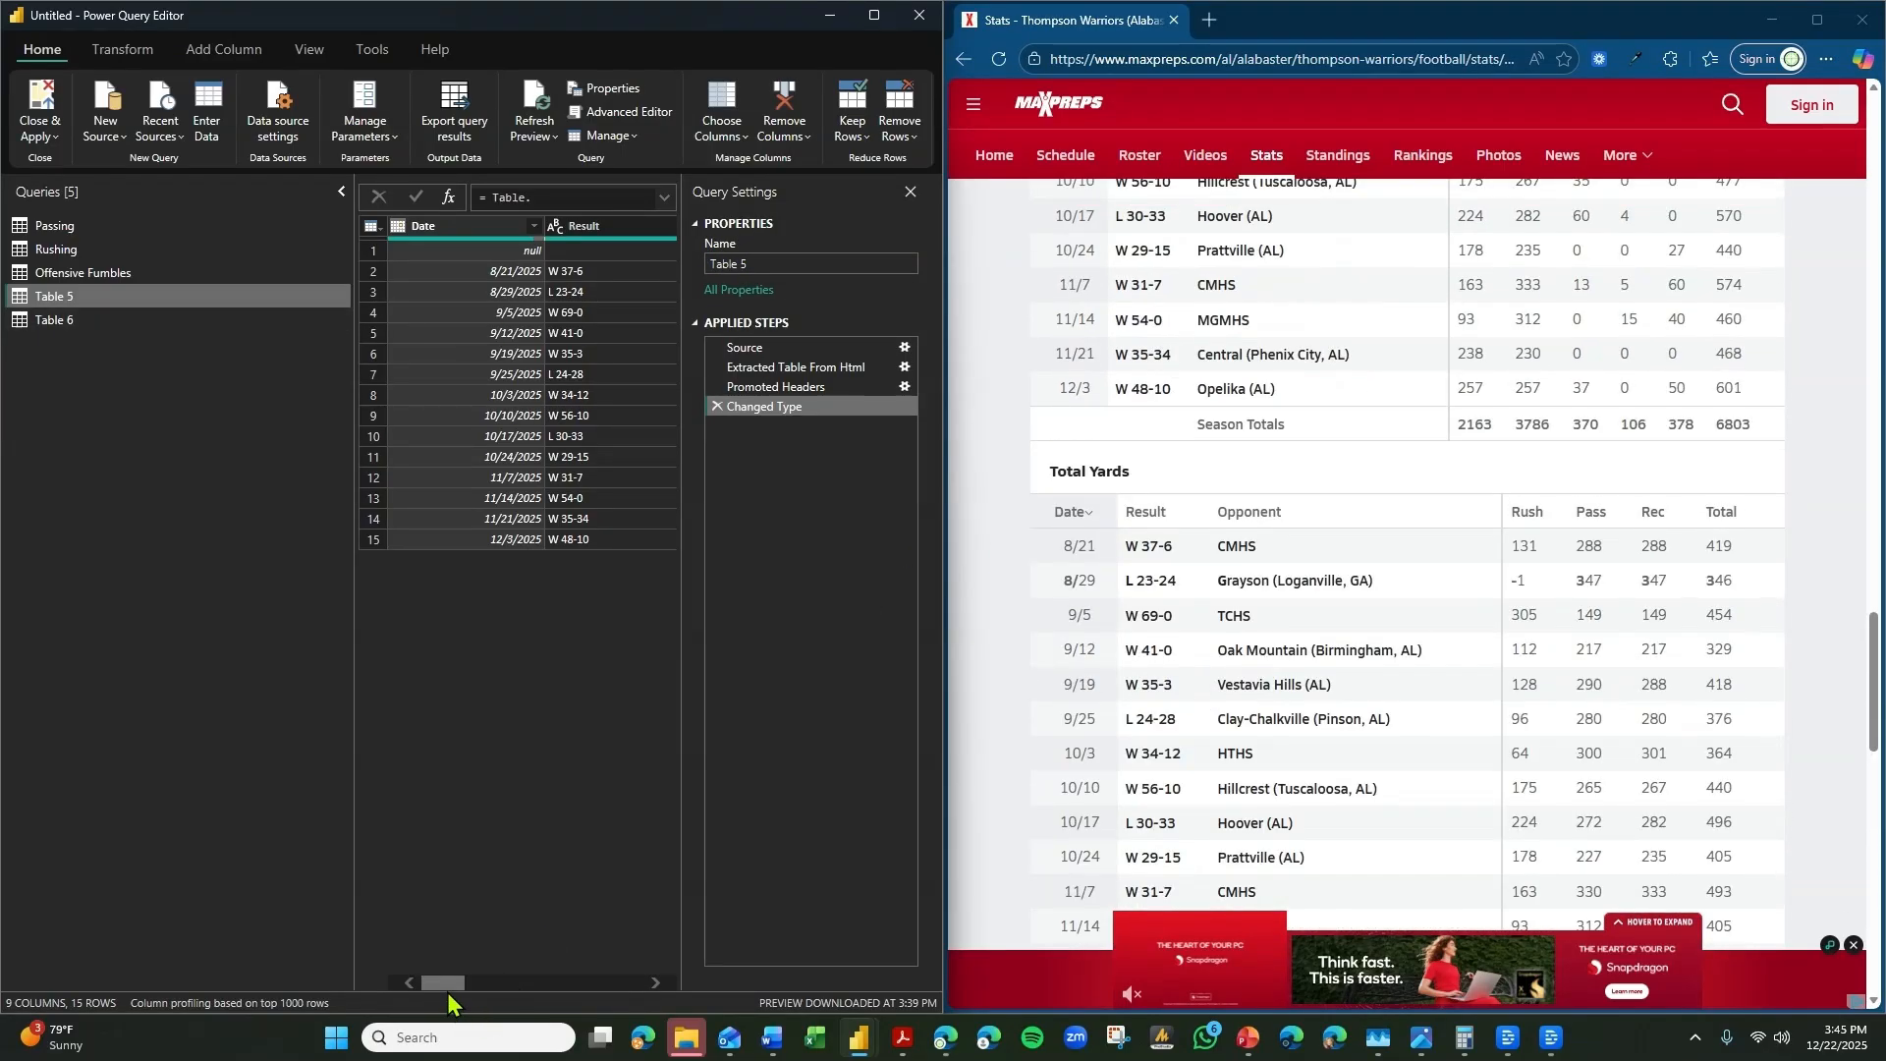
pyautogui.moveTo(448, 994); pyautogui.dragTo(450, 990)
pyautogui.scroll(4, 1276, 724)
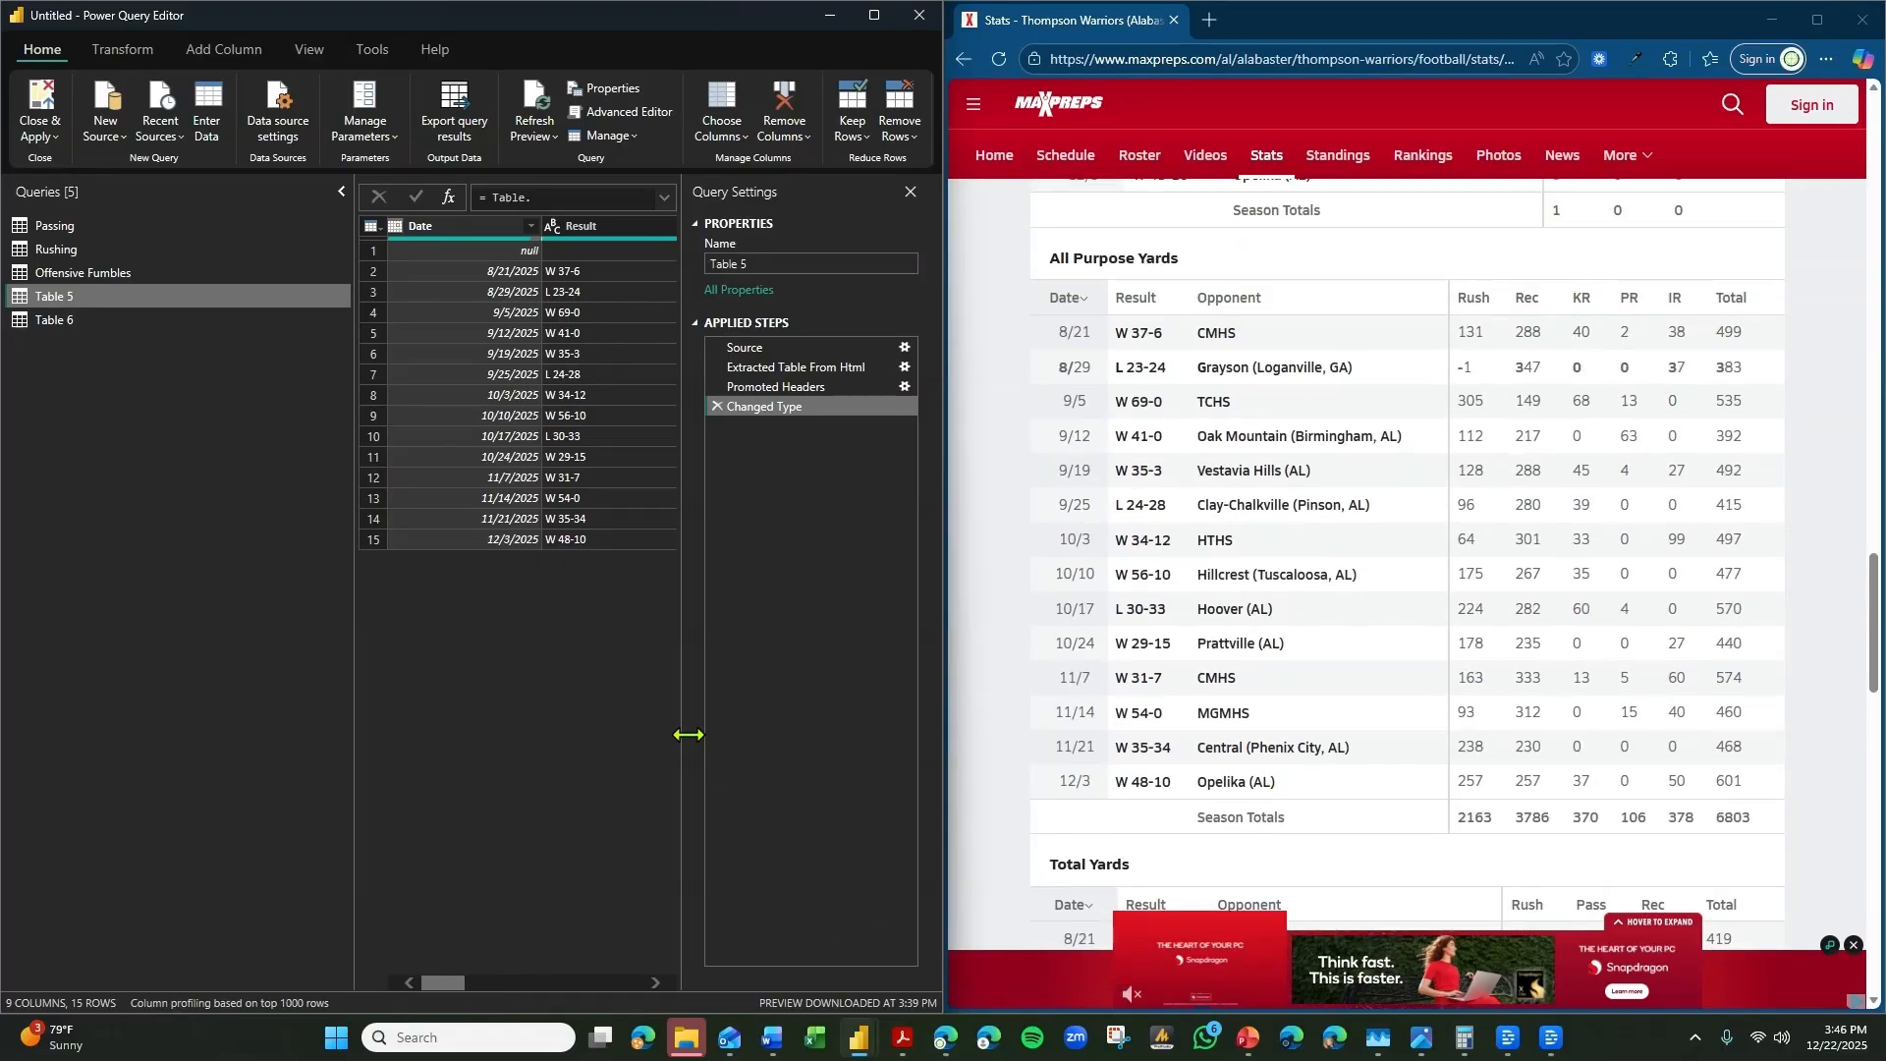
pyautogui.moveTo(454, 982); pyautogui.dragTo(643, 982)
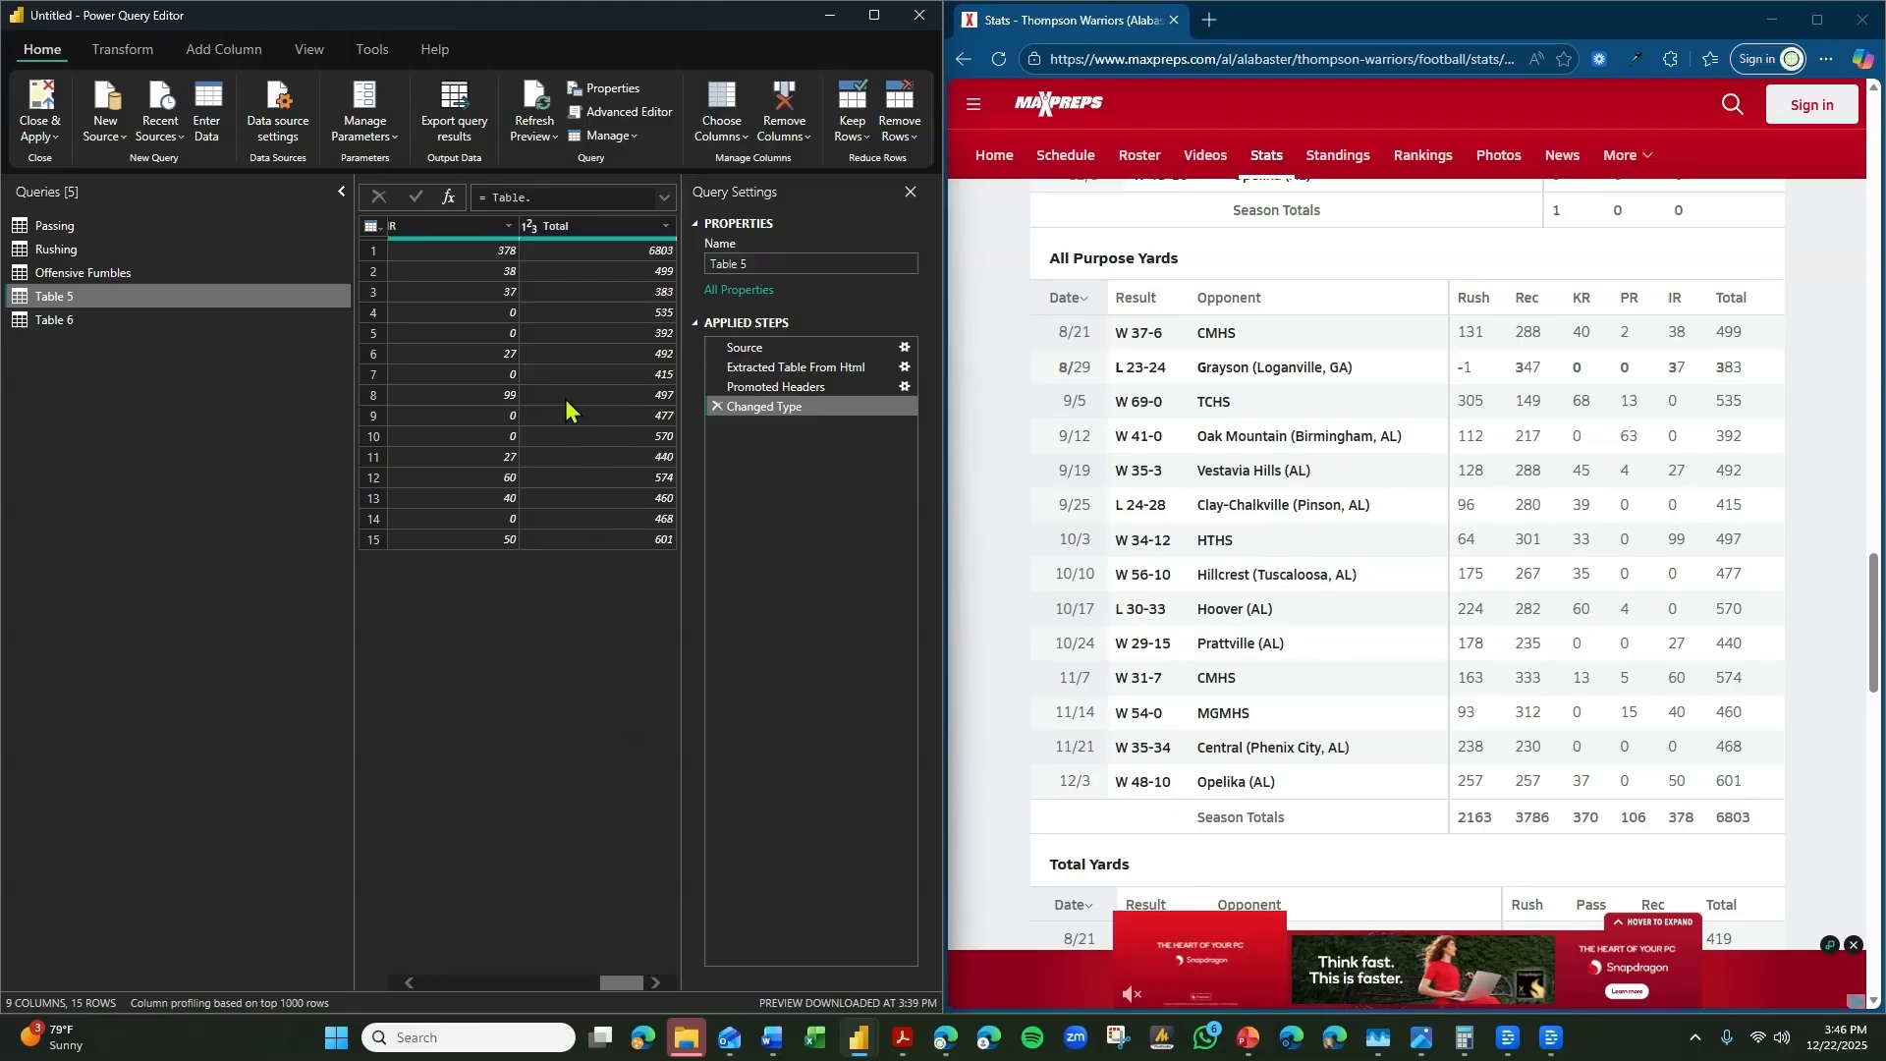
pyautogui.scroll(1, 1414, 447)
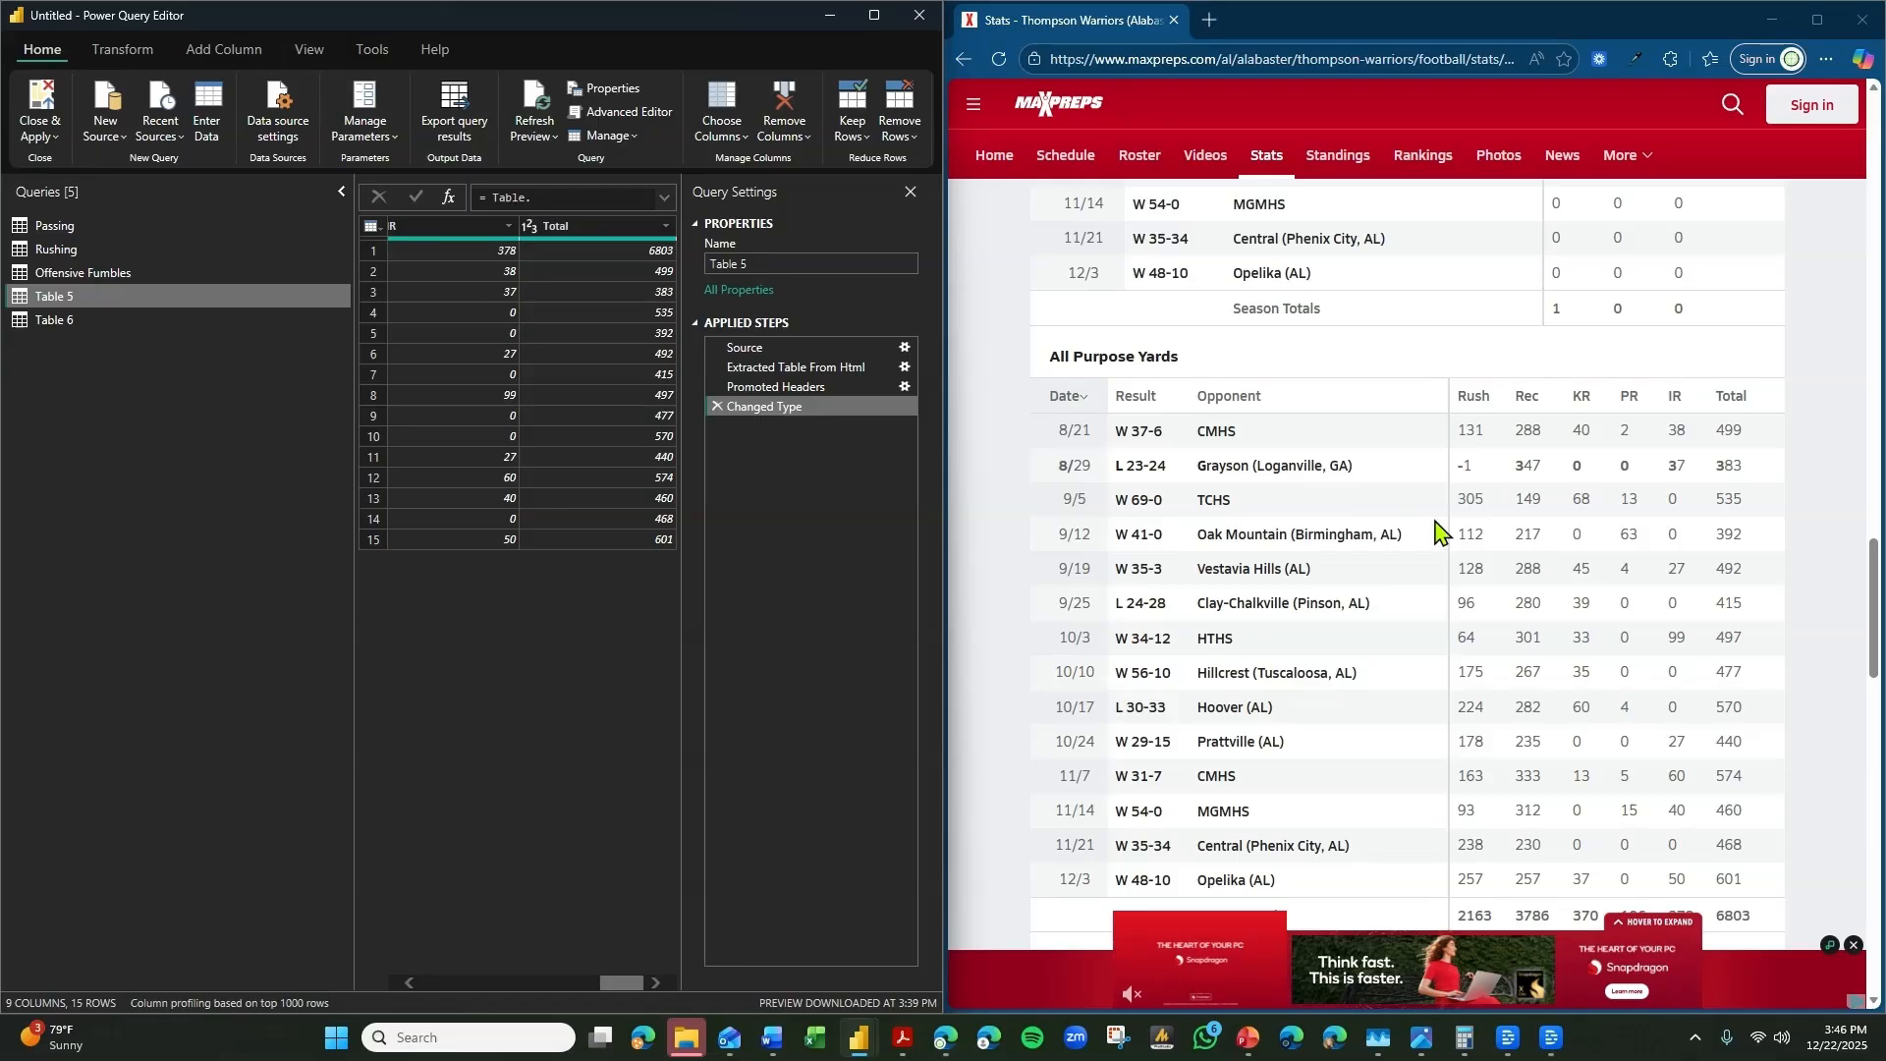
pyautogui.scroll(2, 1450, 535)
pyautogui.scroll(-4, 1450, 535)
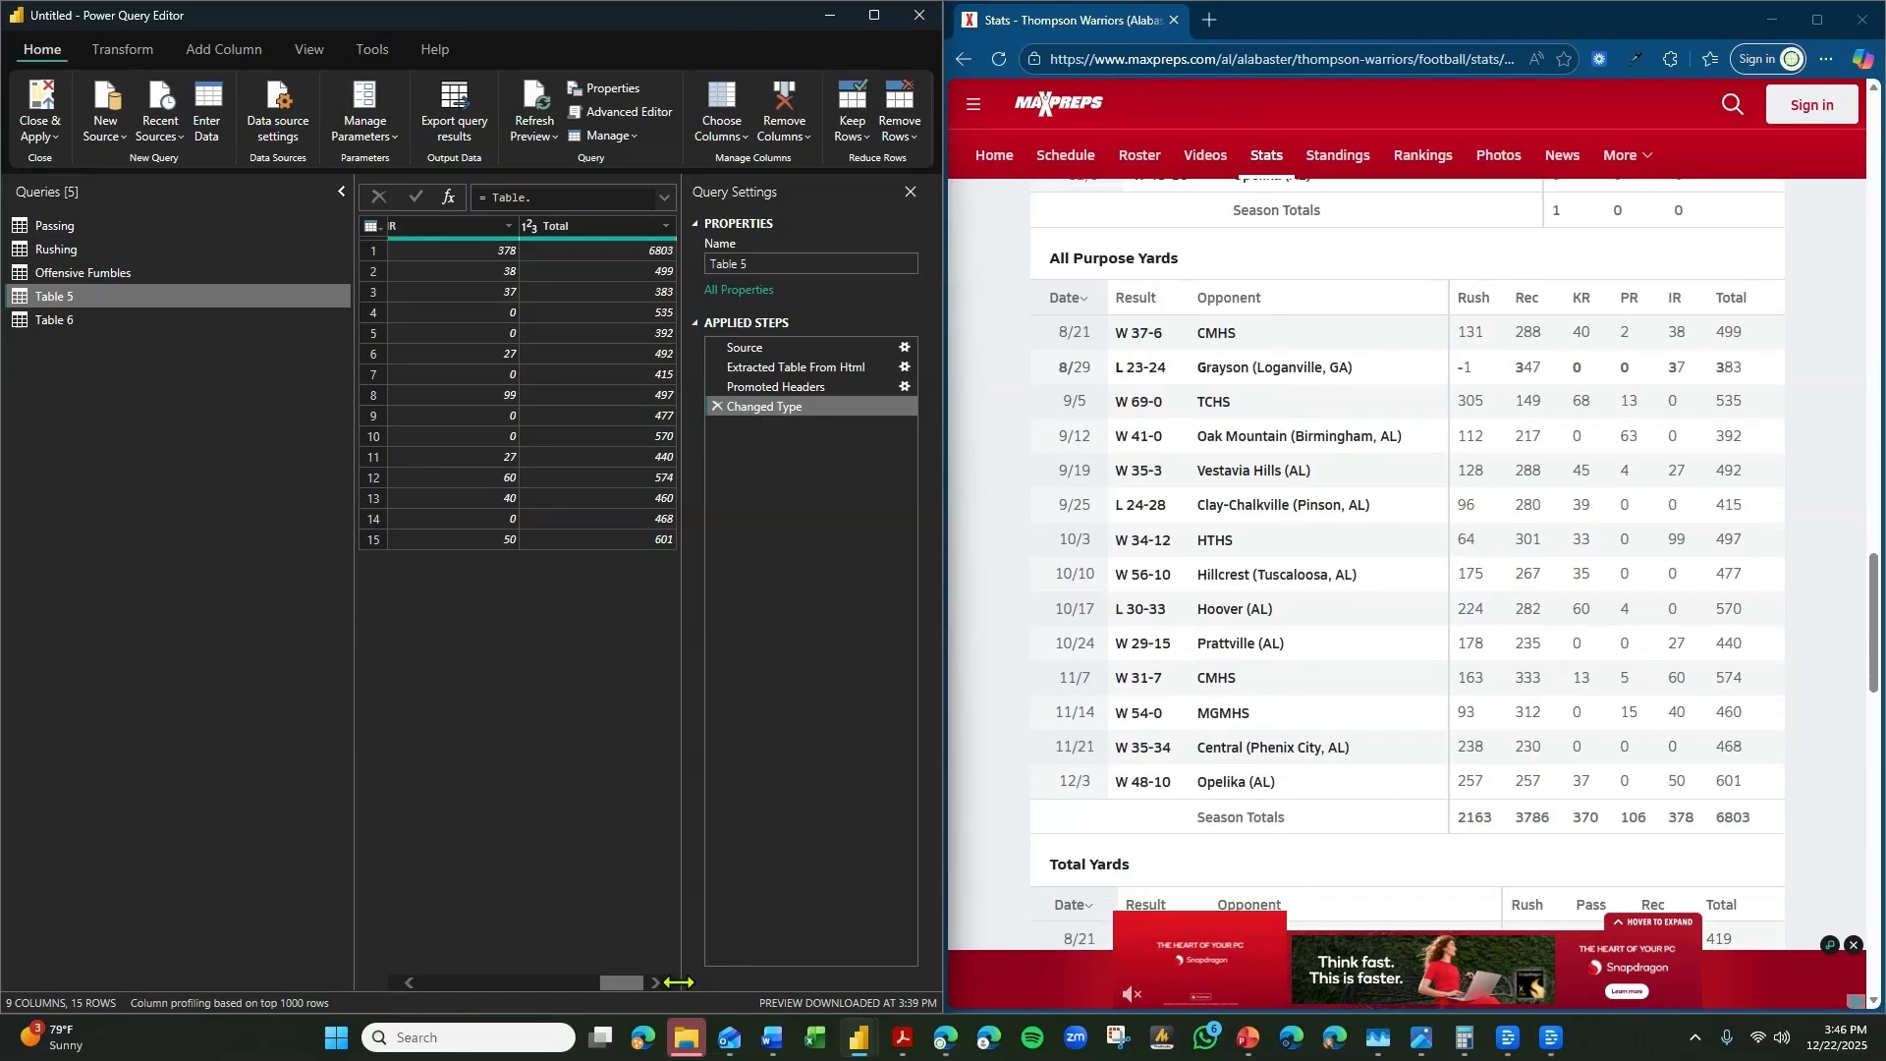
# Filter Table 5's Date column to exclude the null row.
pyautogui.moveTo(624, 984); pyautogui.dragTo(425, 990)
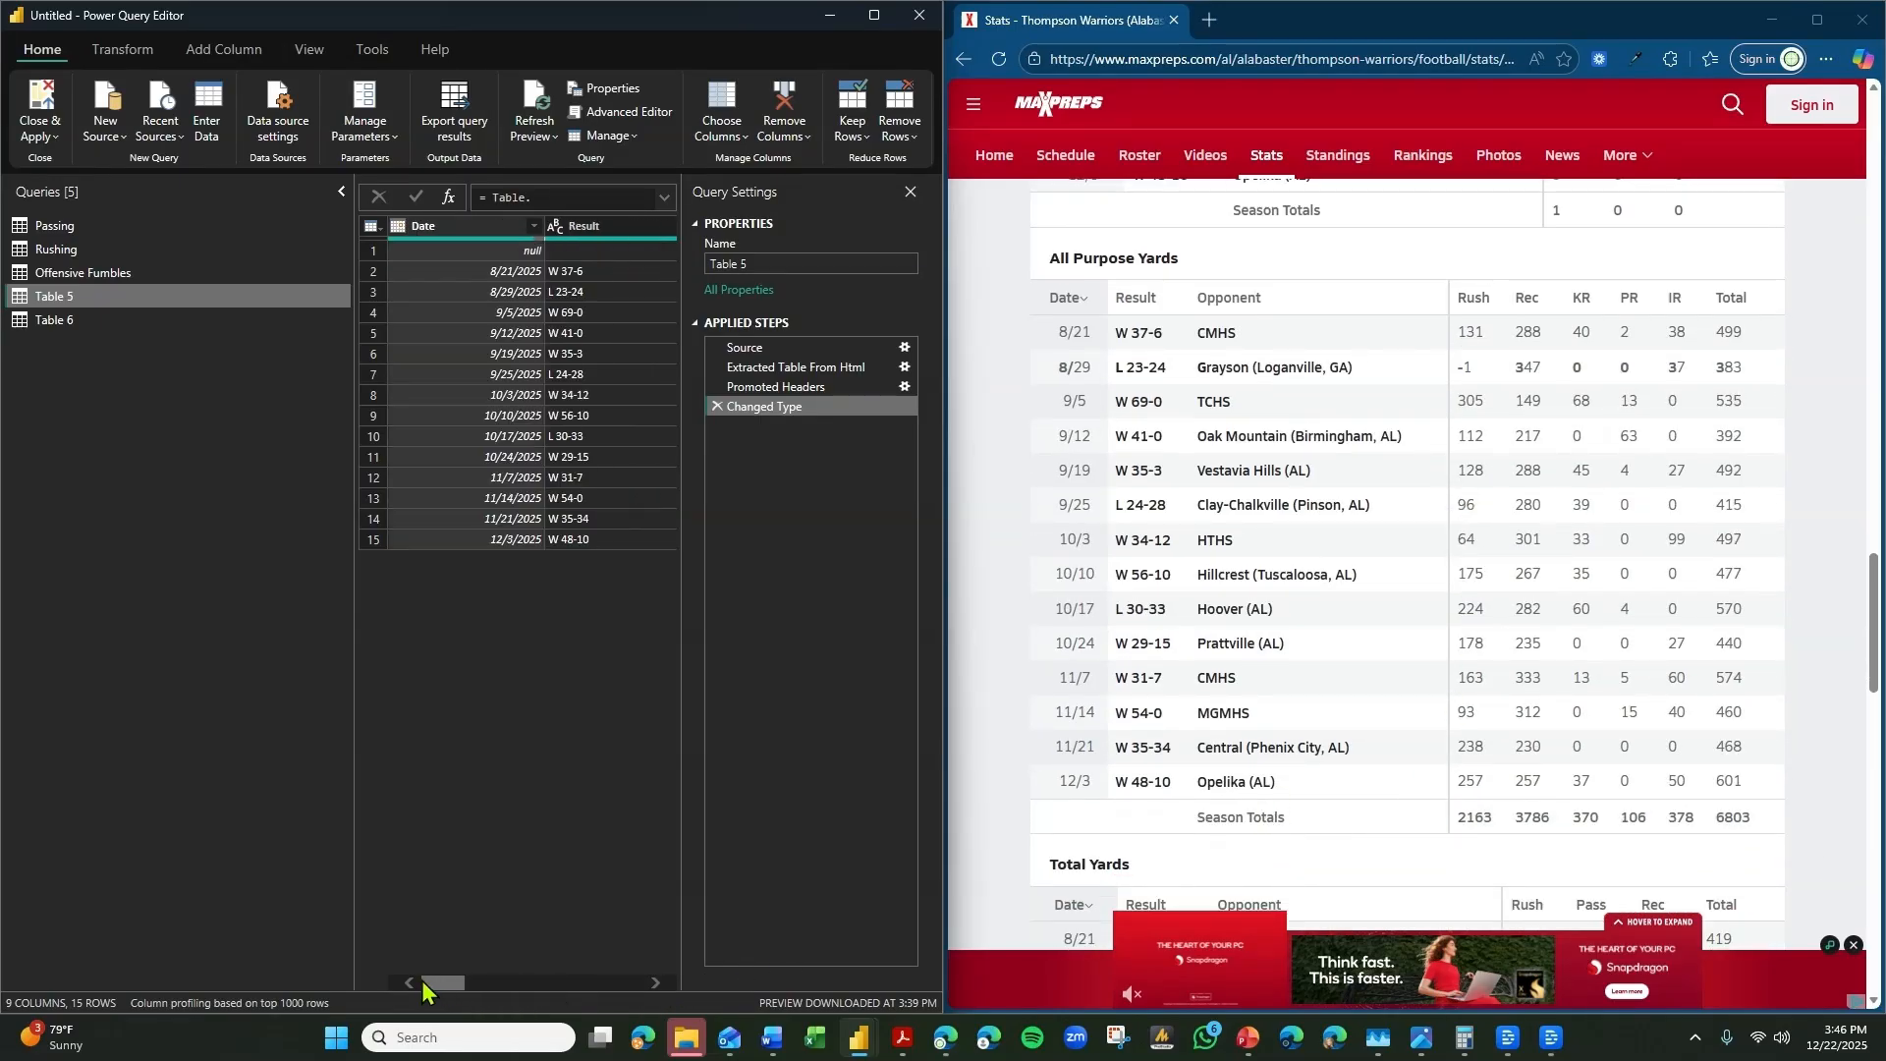
pyautogui.click(533, 226)
pyautogui.click(282, 454)
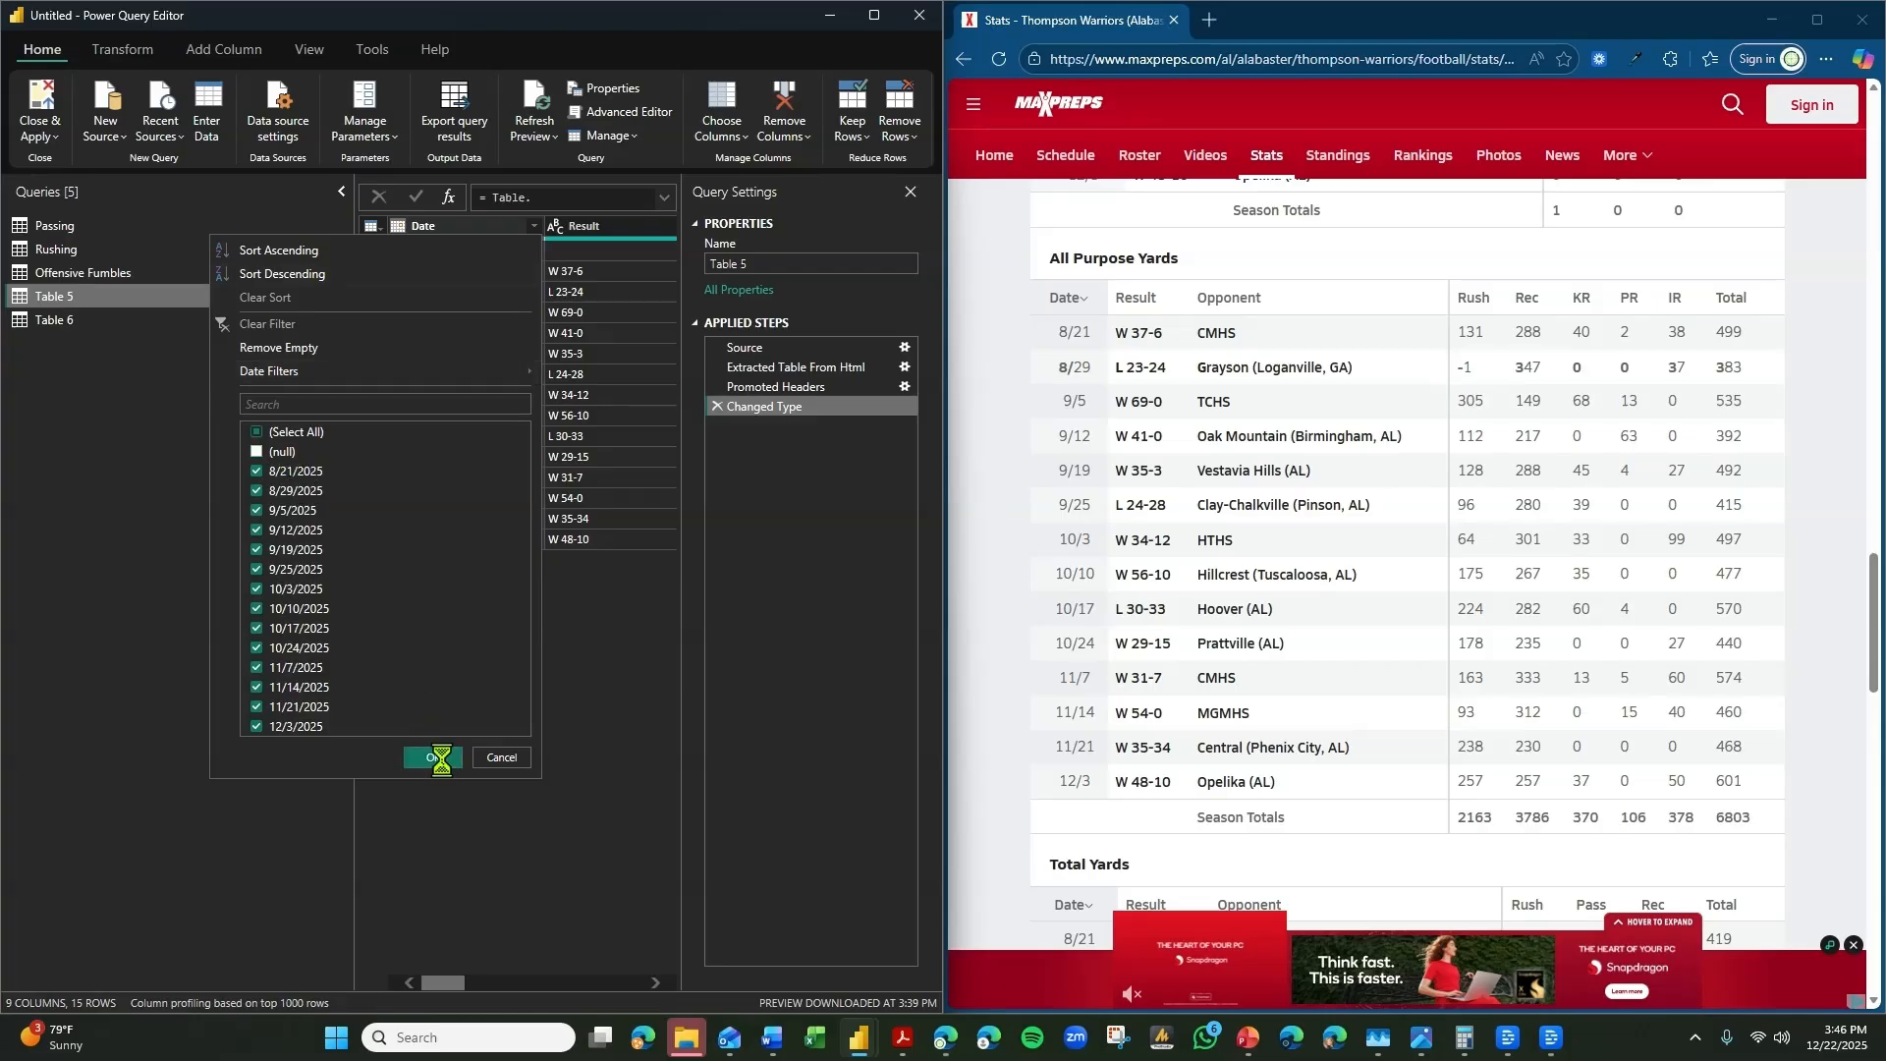
pyautogui.click(433, 758)
# Rename the Table 5 query as All Purpose Yards.
pyautogui.moveTo(447, 984)
pyautogui.mouseDown()
pyautogui.moveTo(660, 1010)
pyautogui.moveTo(442, 984)
pyautogui.mouseUp()
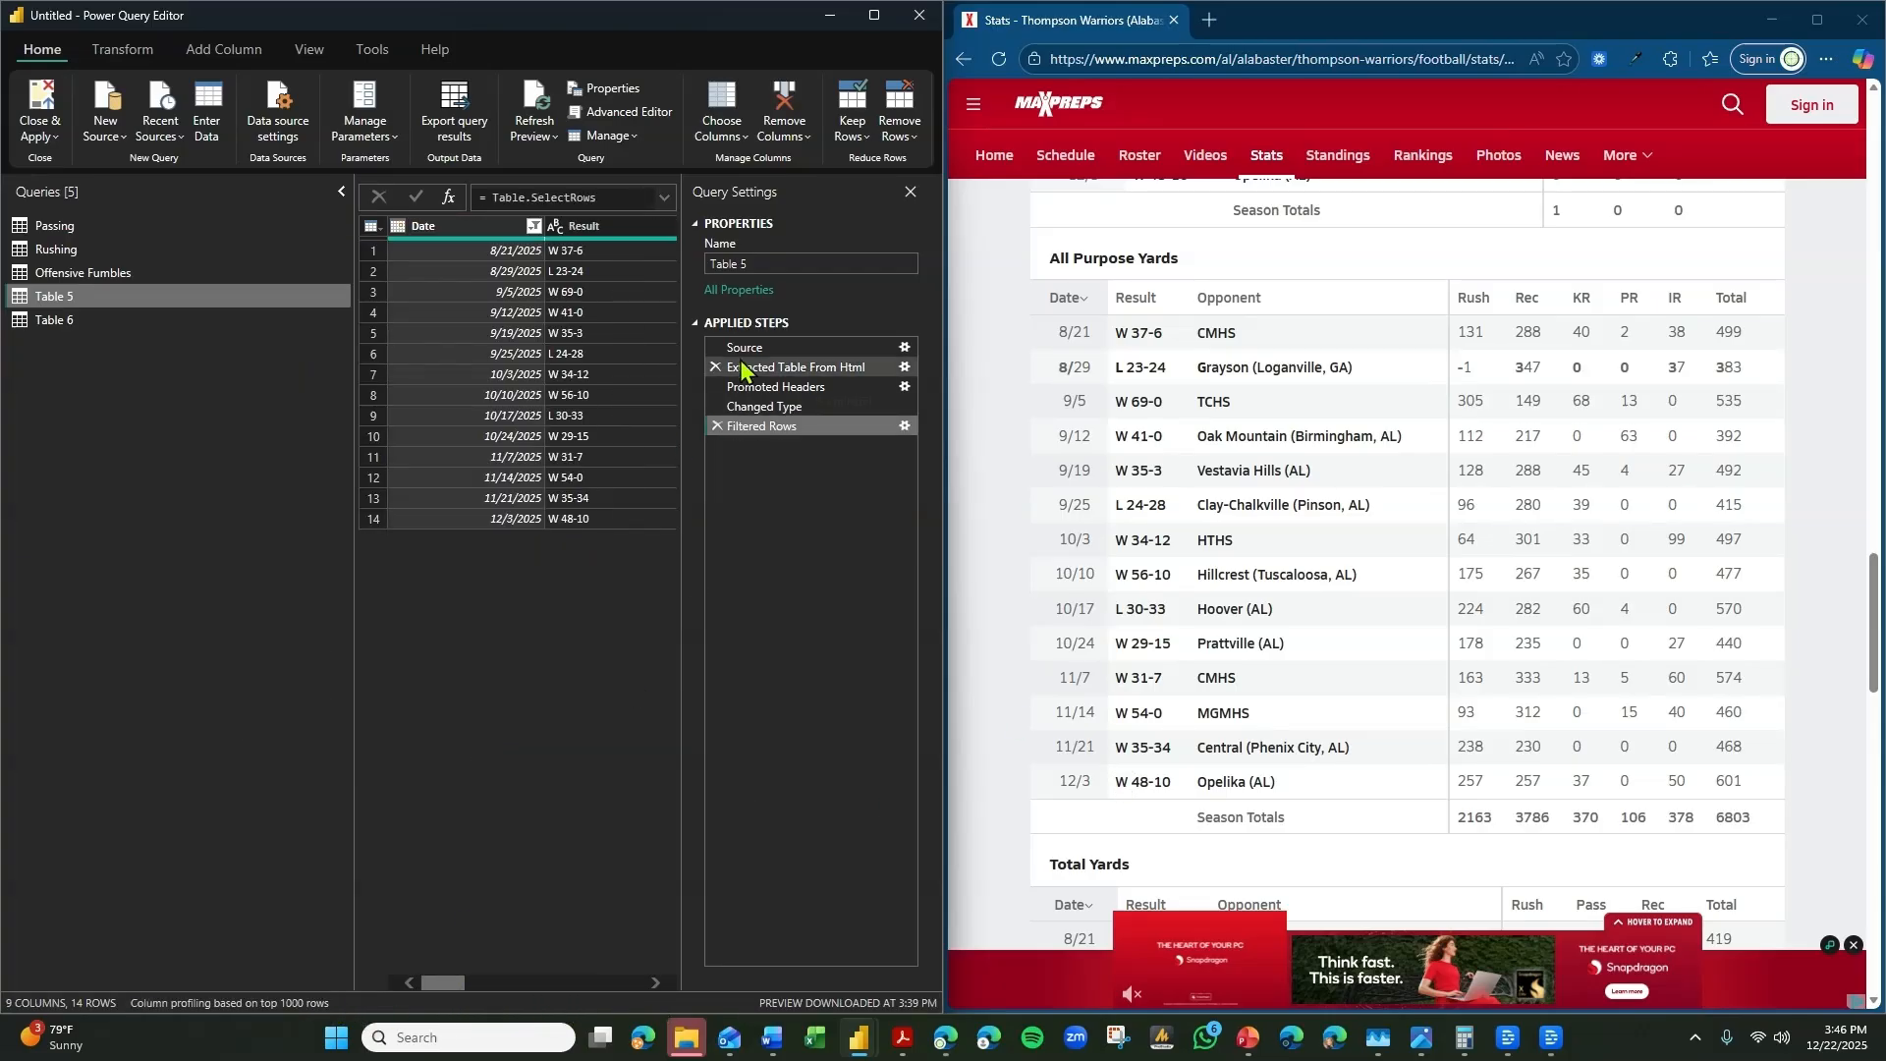
pyautogui.click(786, 263)
pyautogui.write('A')
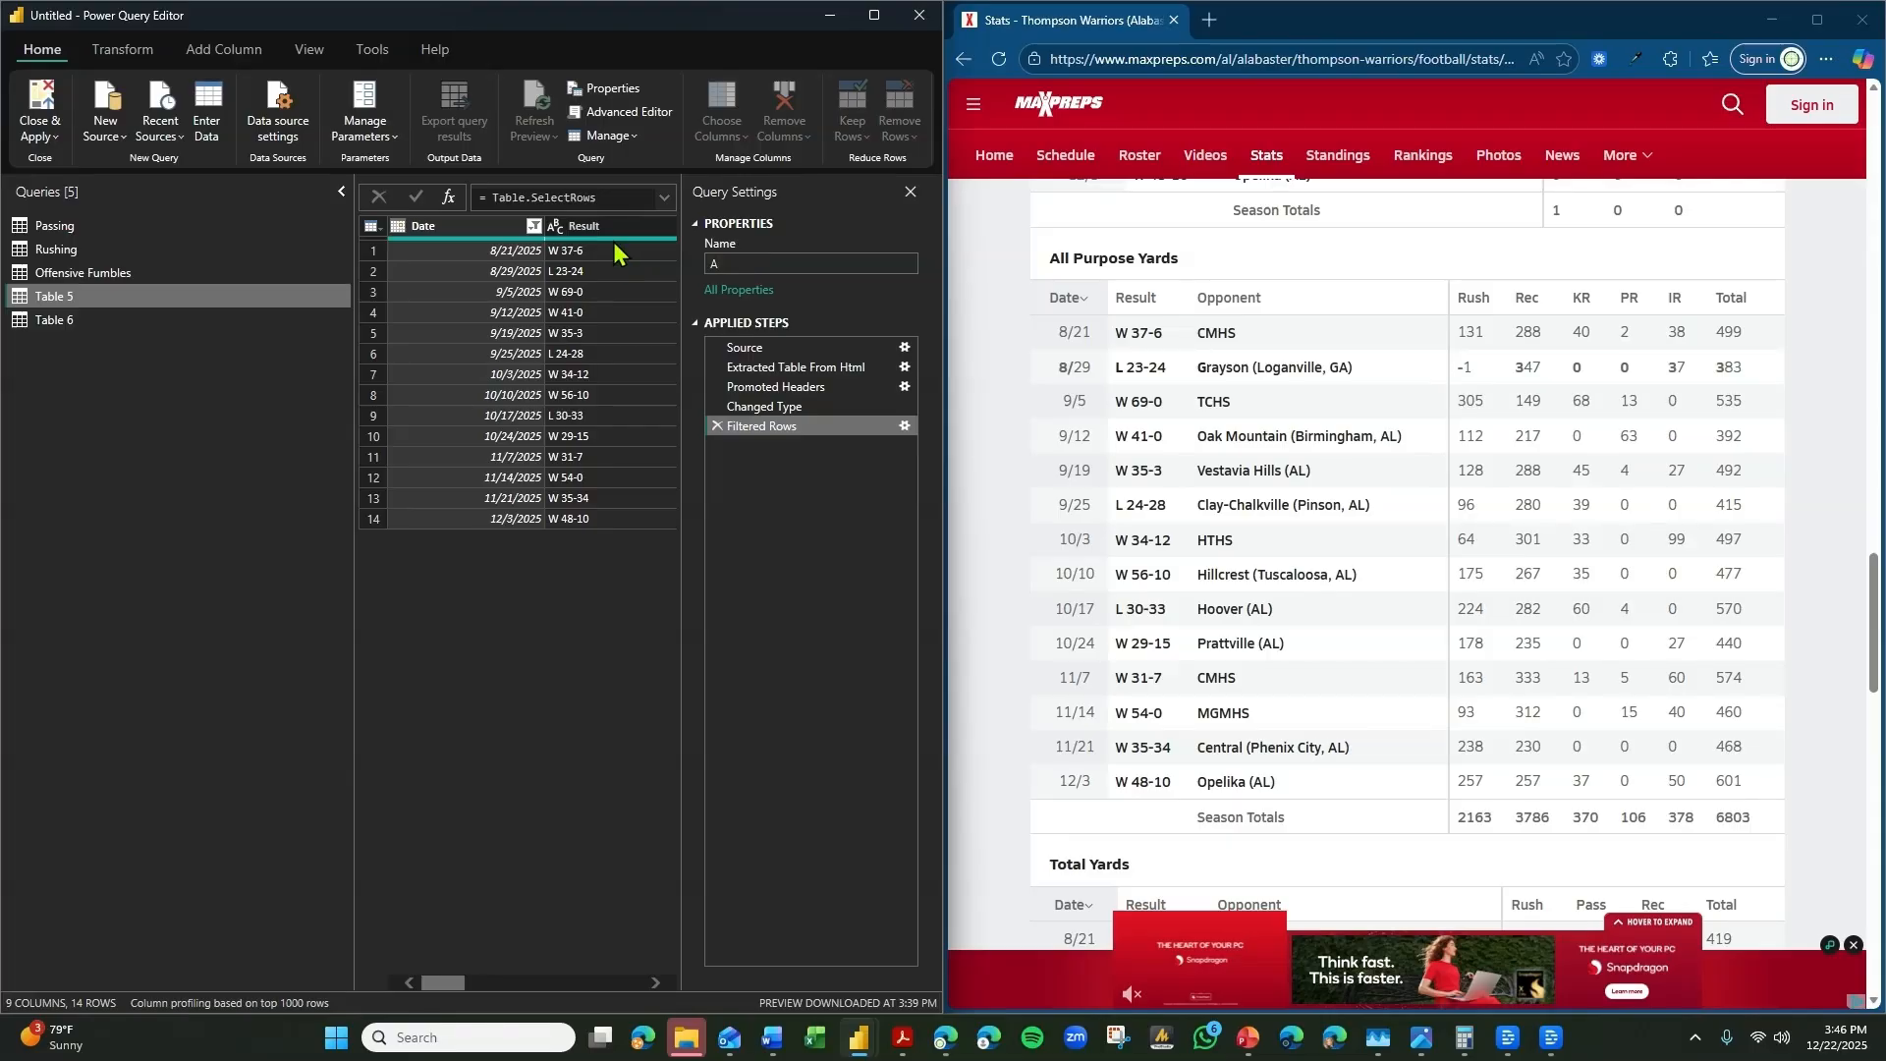
pyautogui.write('ll Purpose Yards')
pyautogui.press('Return')
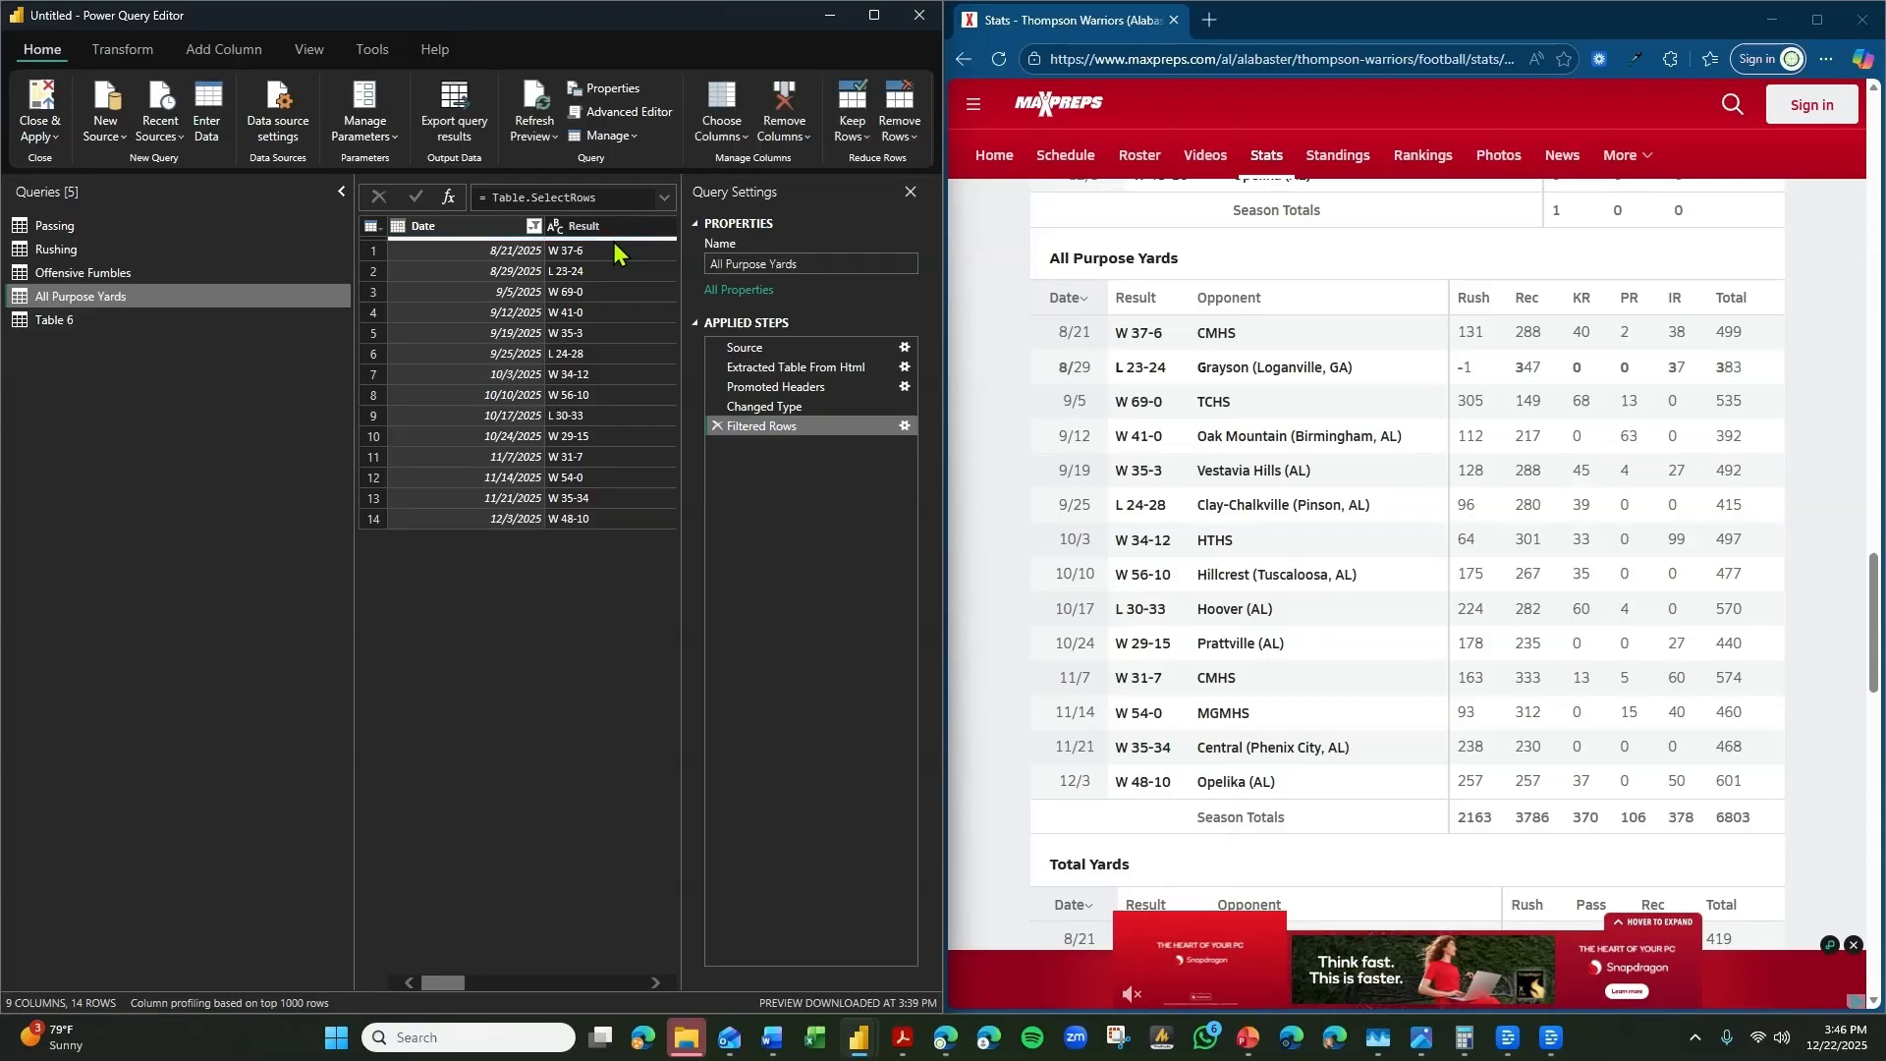
# Check Table 6 against the website's Total Yards table and delete the Table 6 query.
pyautogui.click(233, 321)
pyautogui.scroll(-5, 1360, 511)
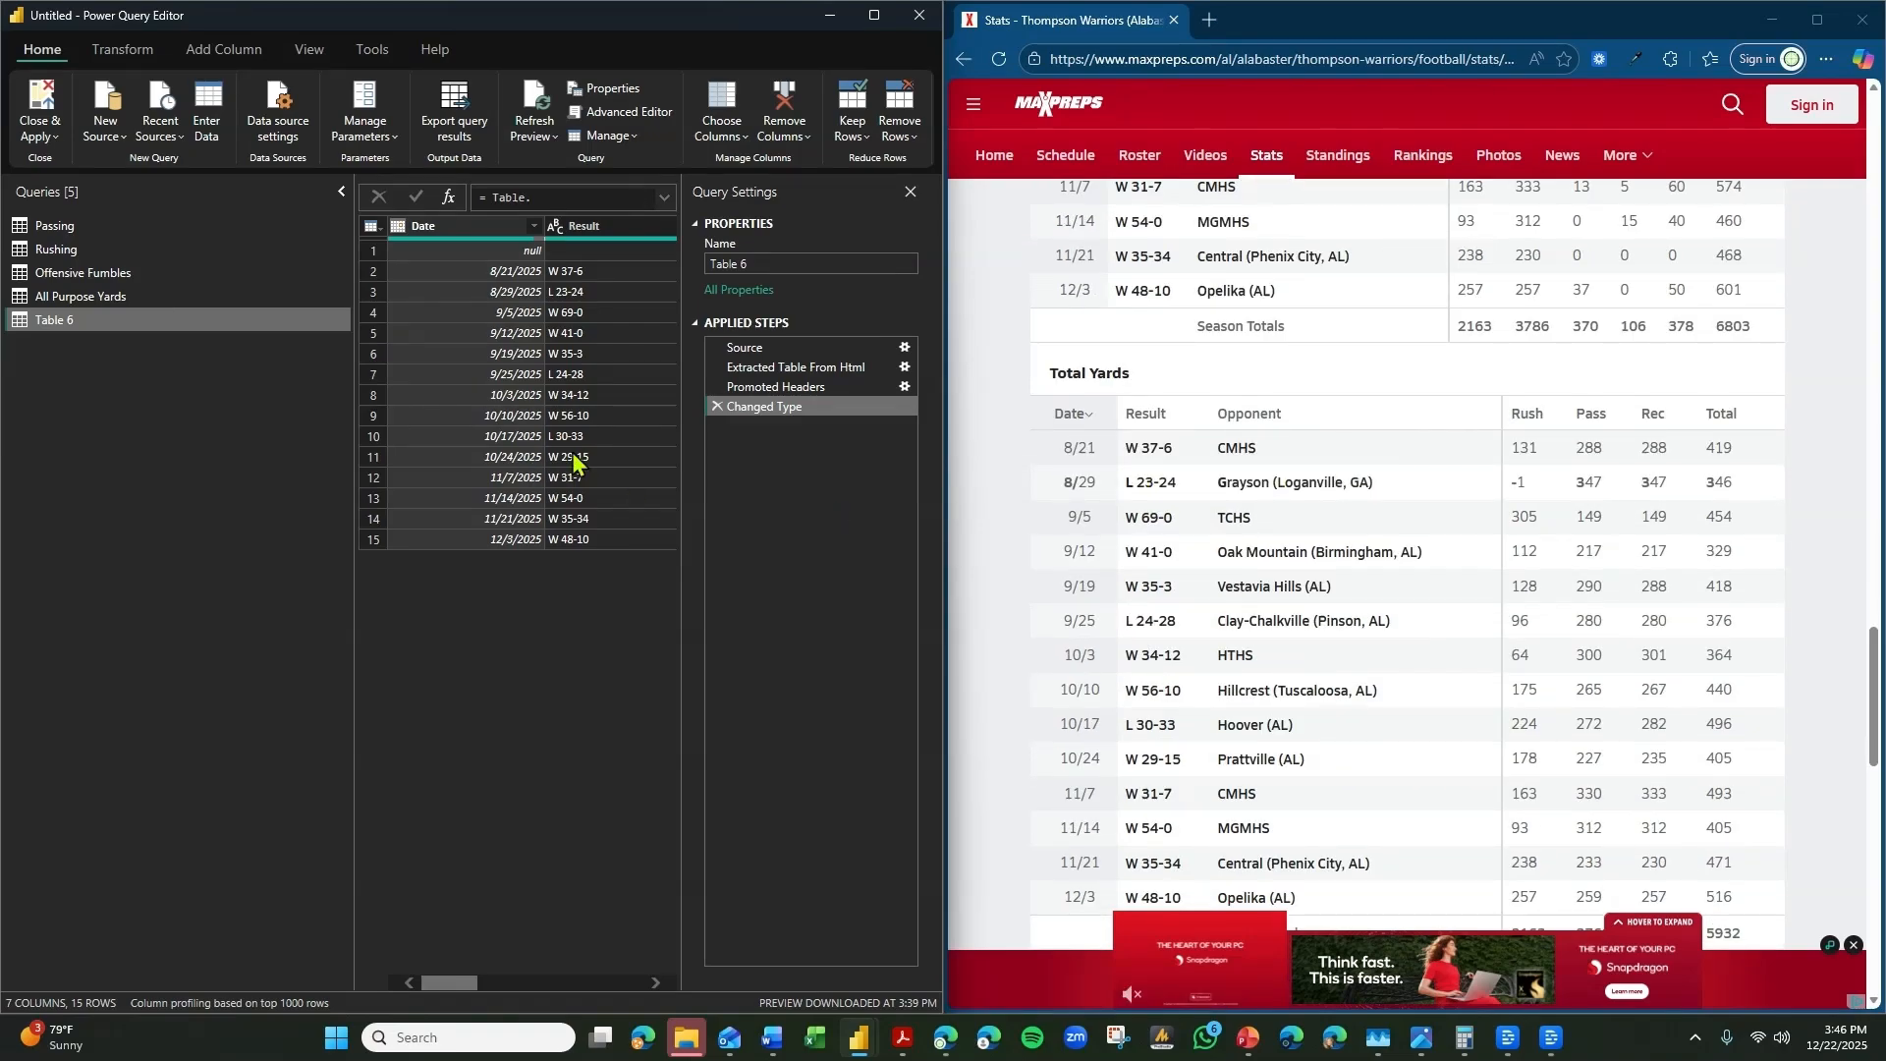
pyautogui.rightClick(58, 332)
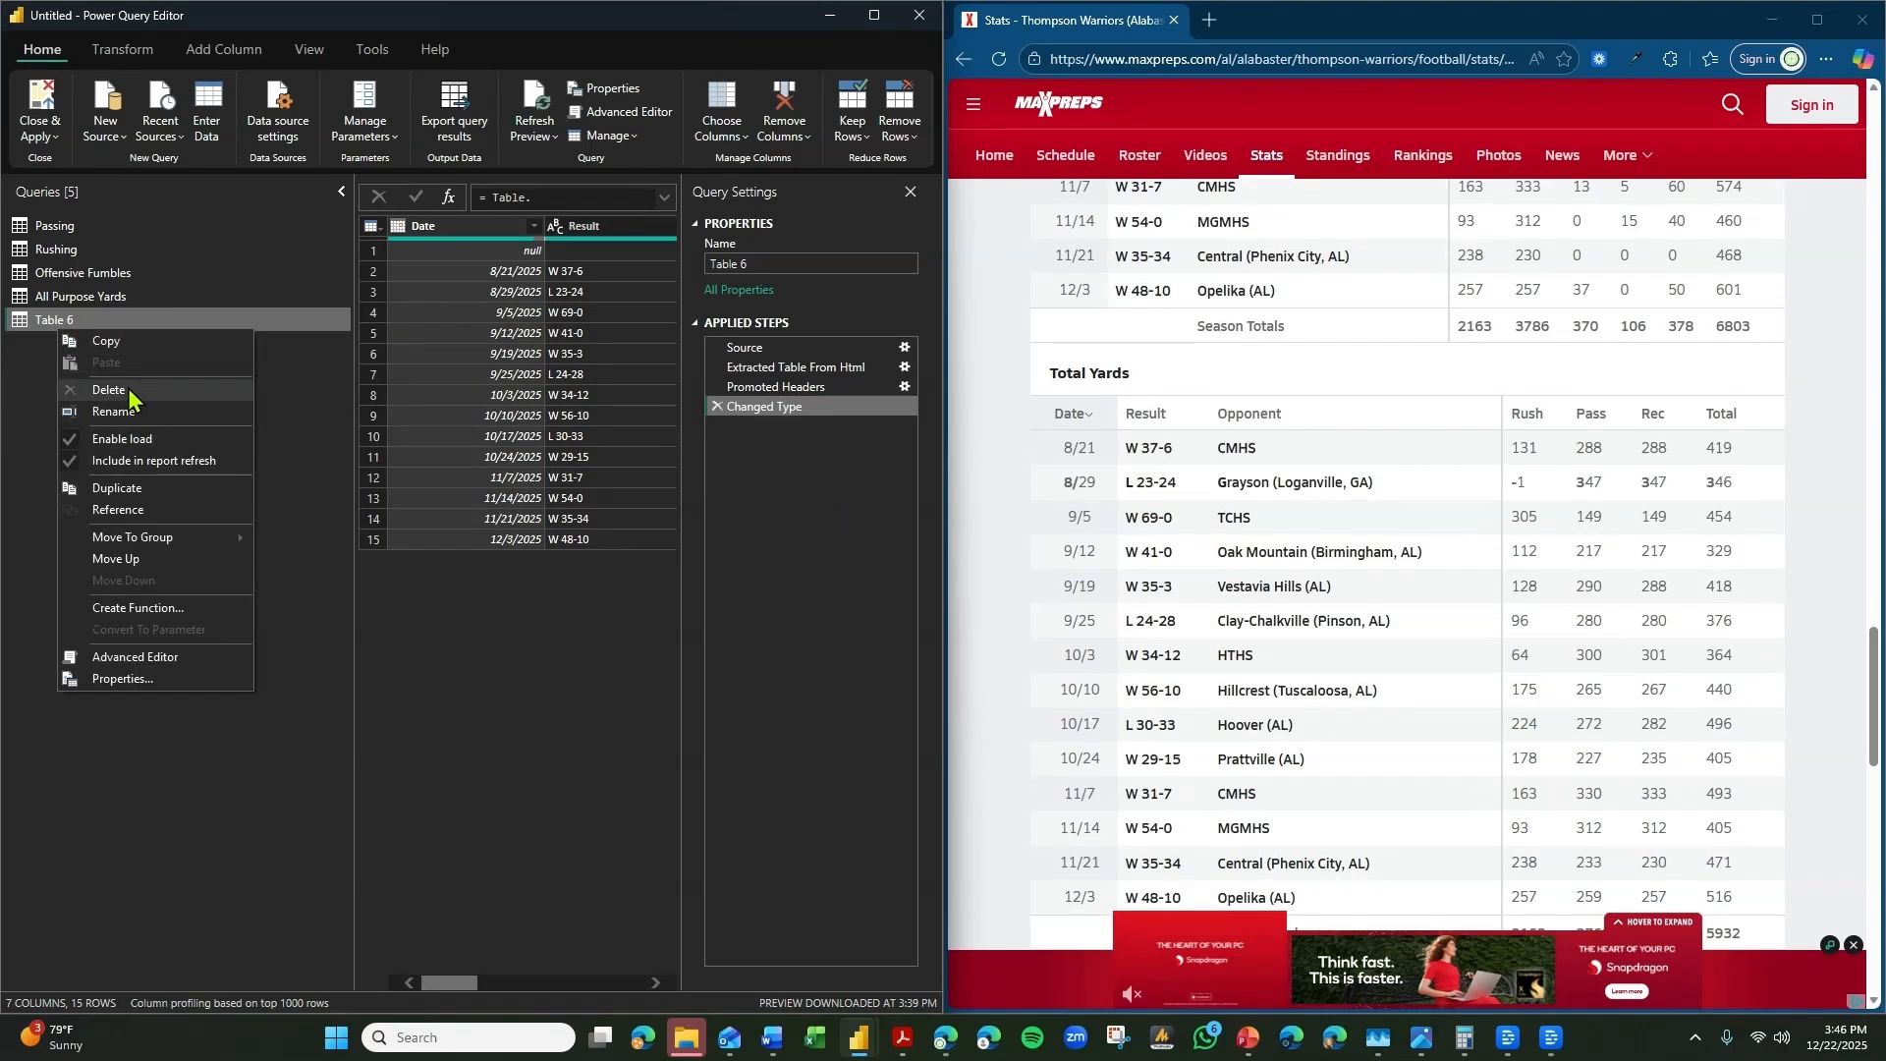
pyautogui.click(131, 393)
pyautogui.click(1020, 552)
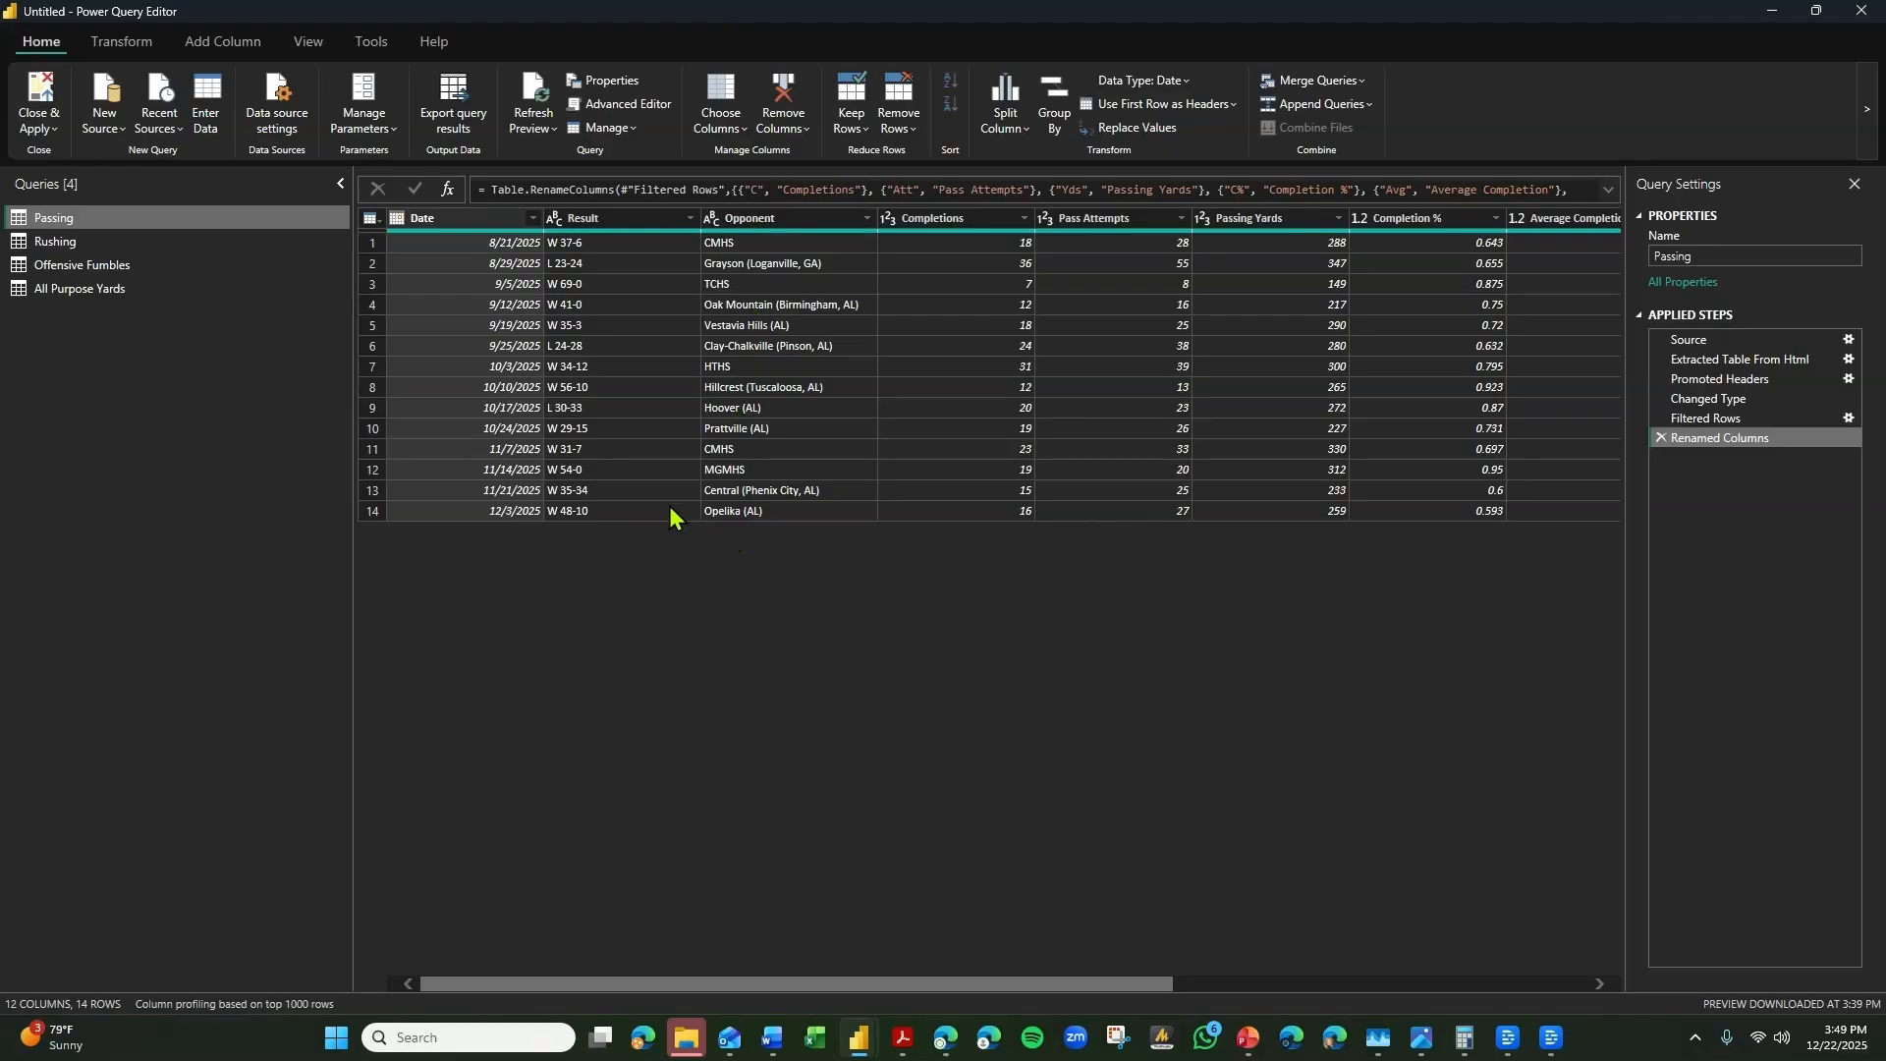
# Add an index column starting from 1 to the Passing query and move it to the beginning of the table.
pyautogui.click(223, 41)
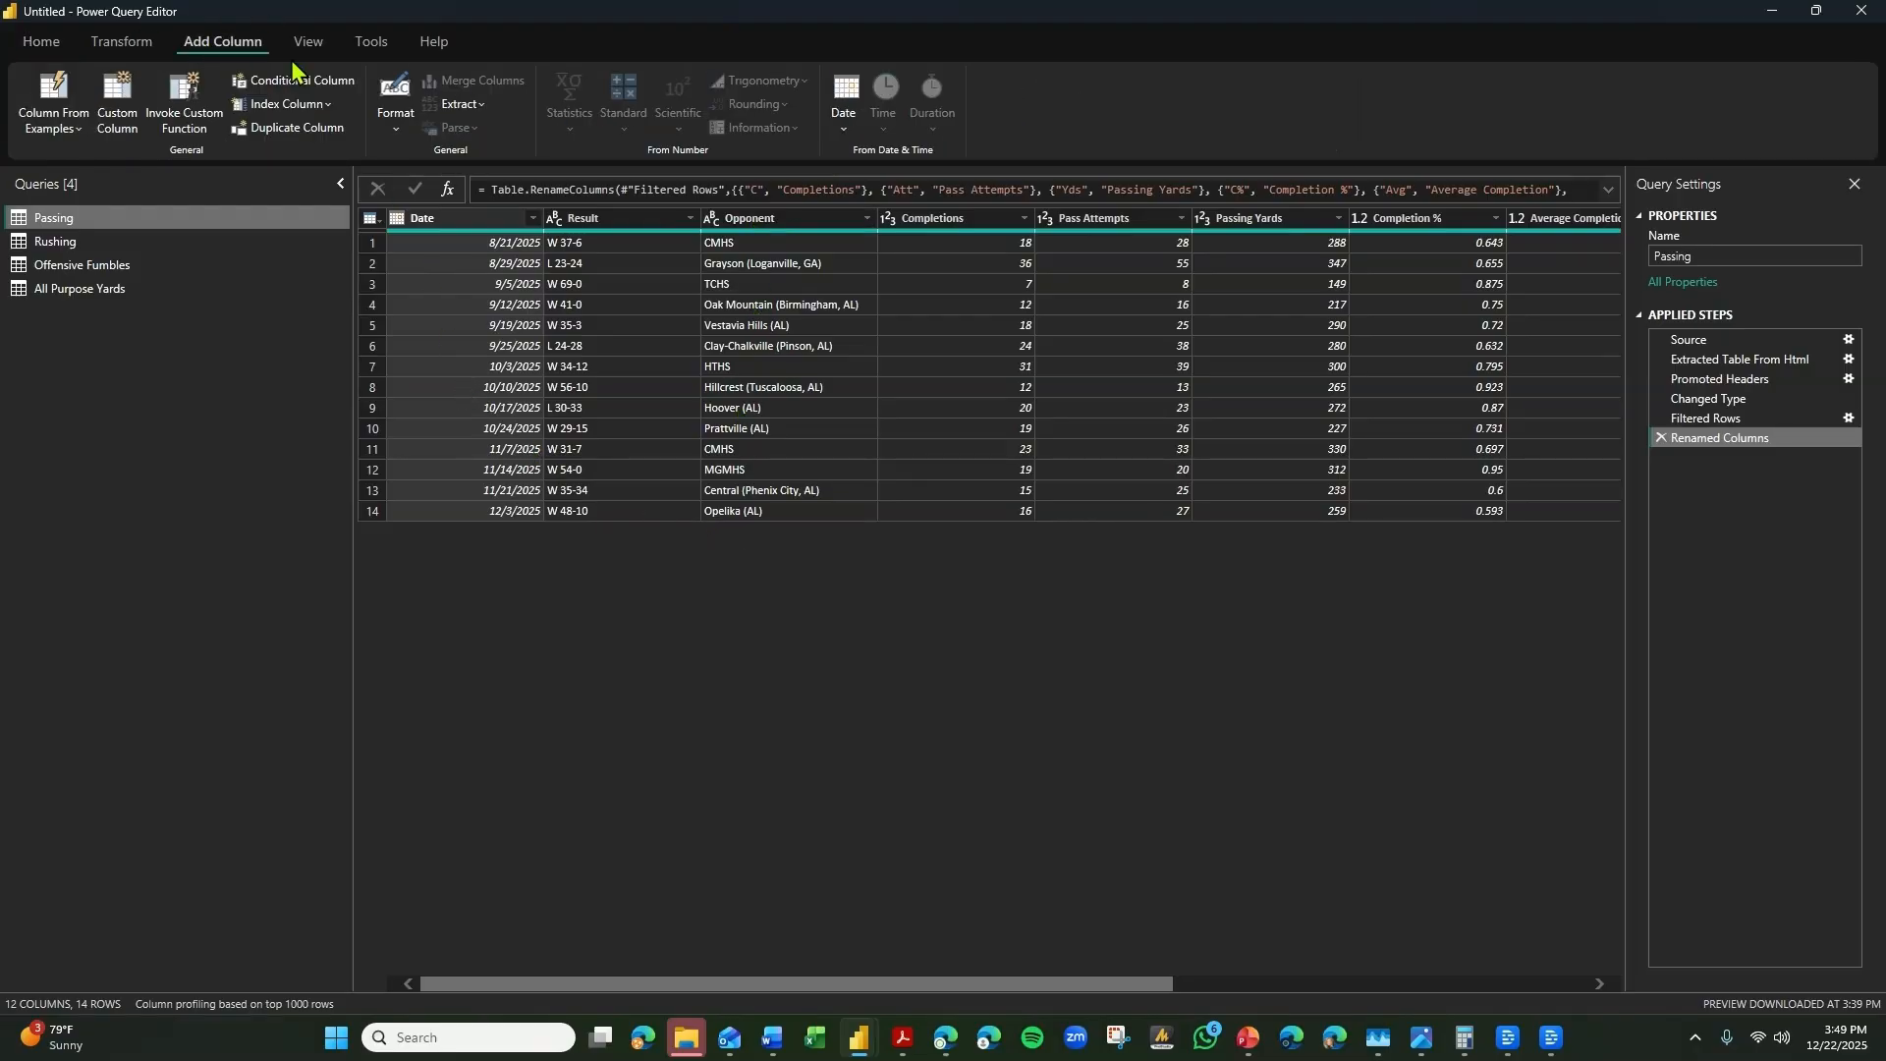
pyautogui.click(285, 104)
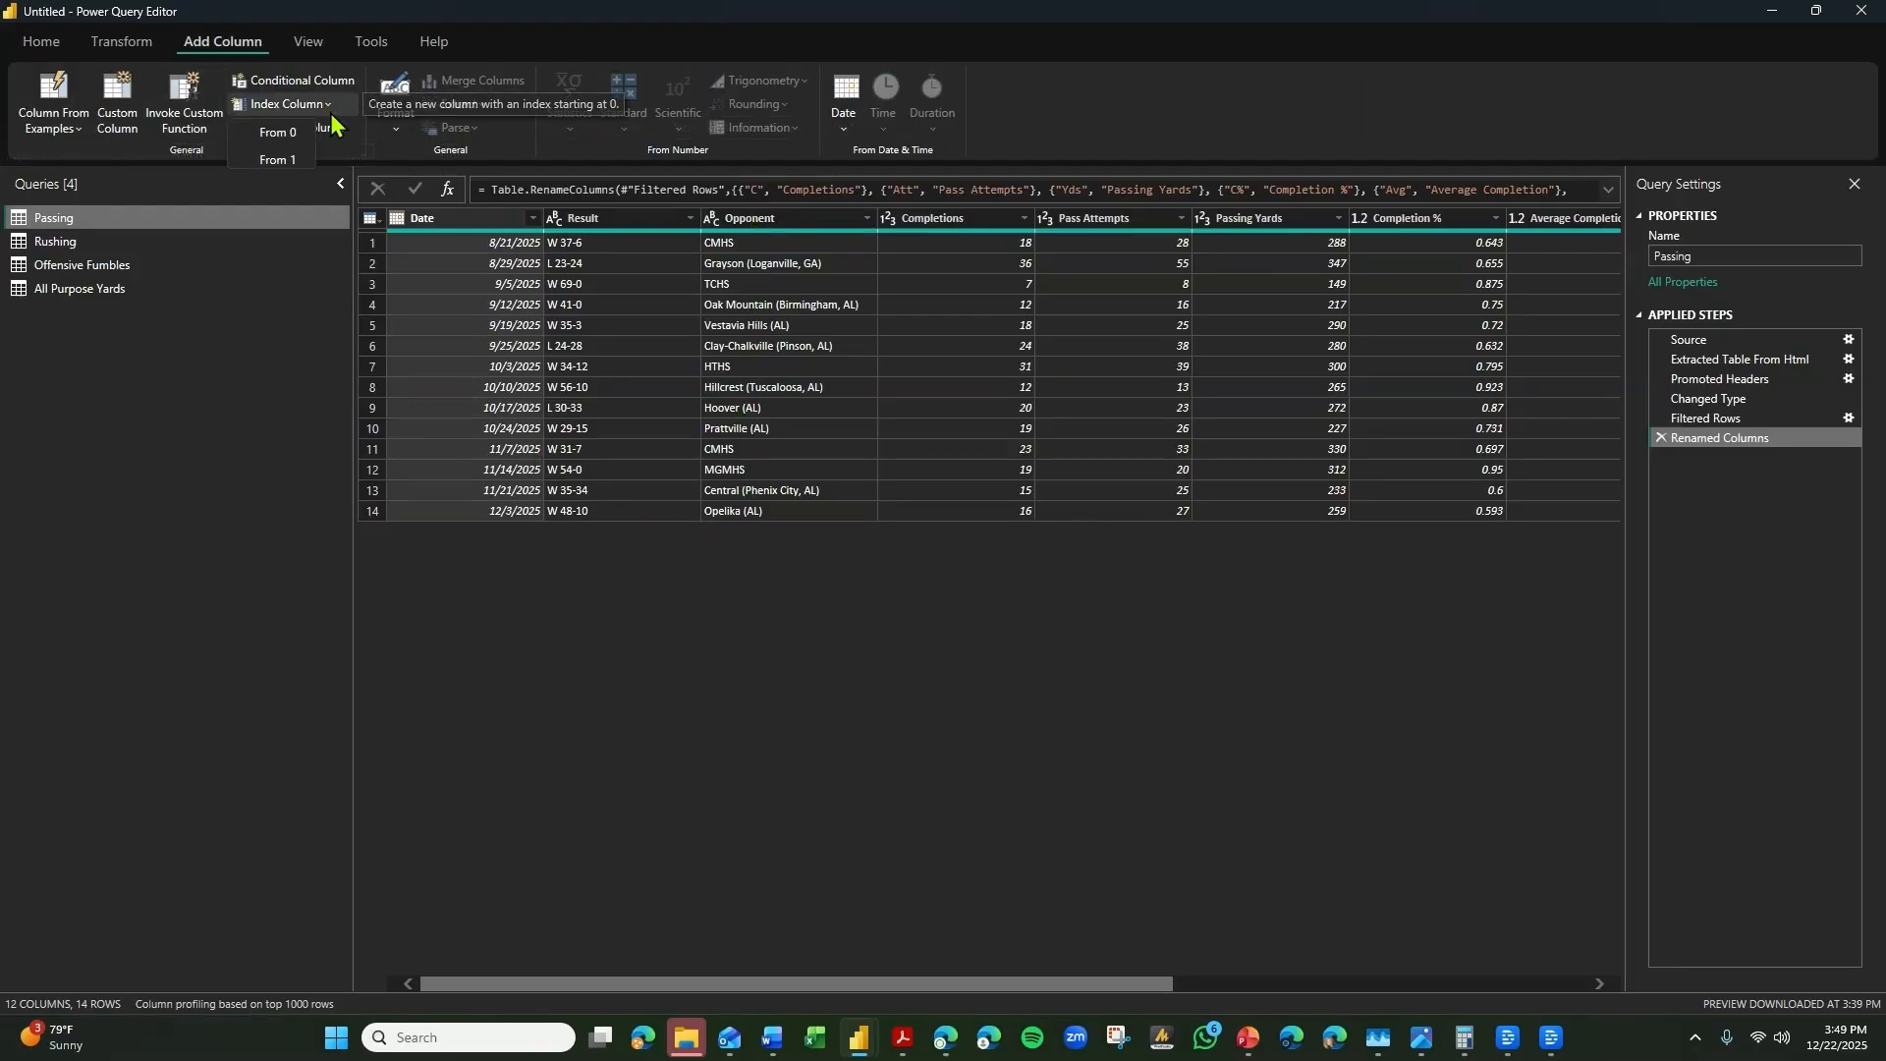
pyautogui.click(289, 163)
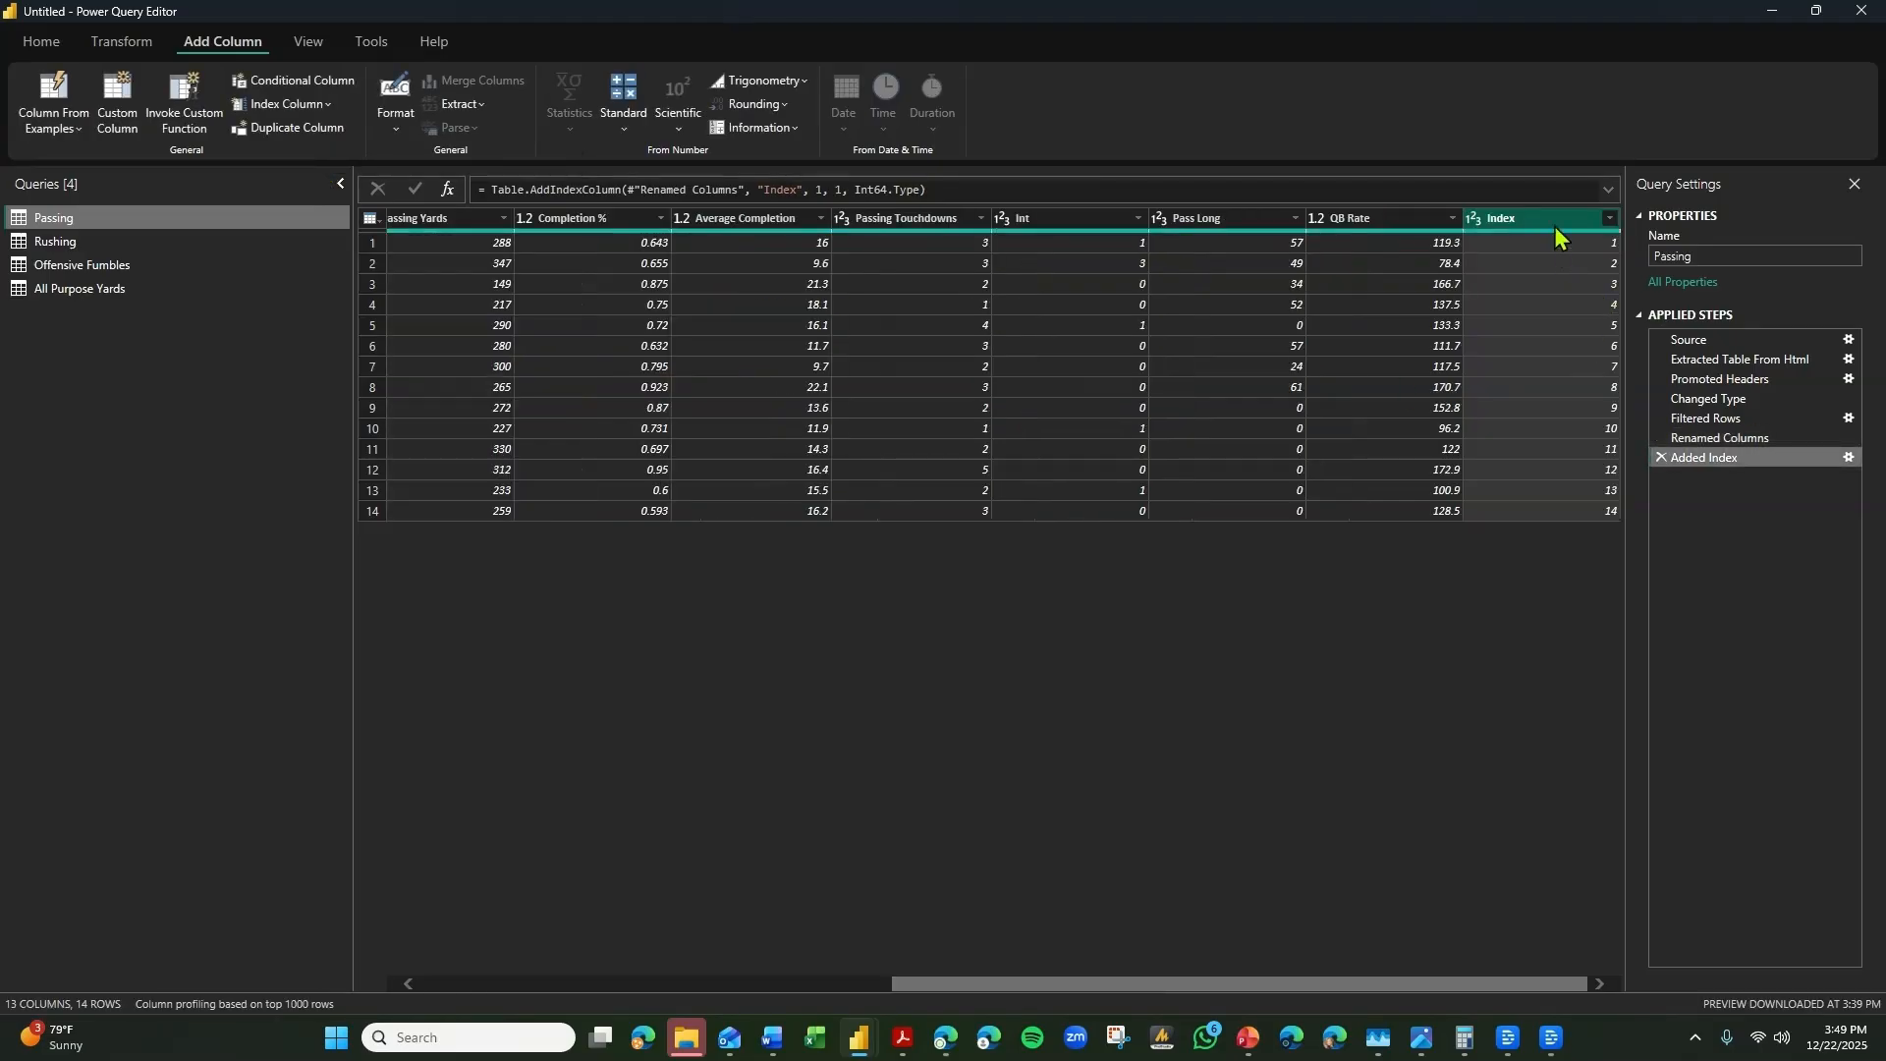
pyautogui.rightClick(1557, 225)
pyautogui.moveTo(1637, 643)
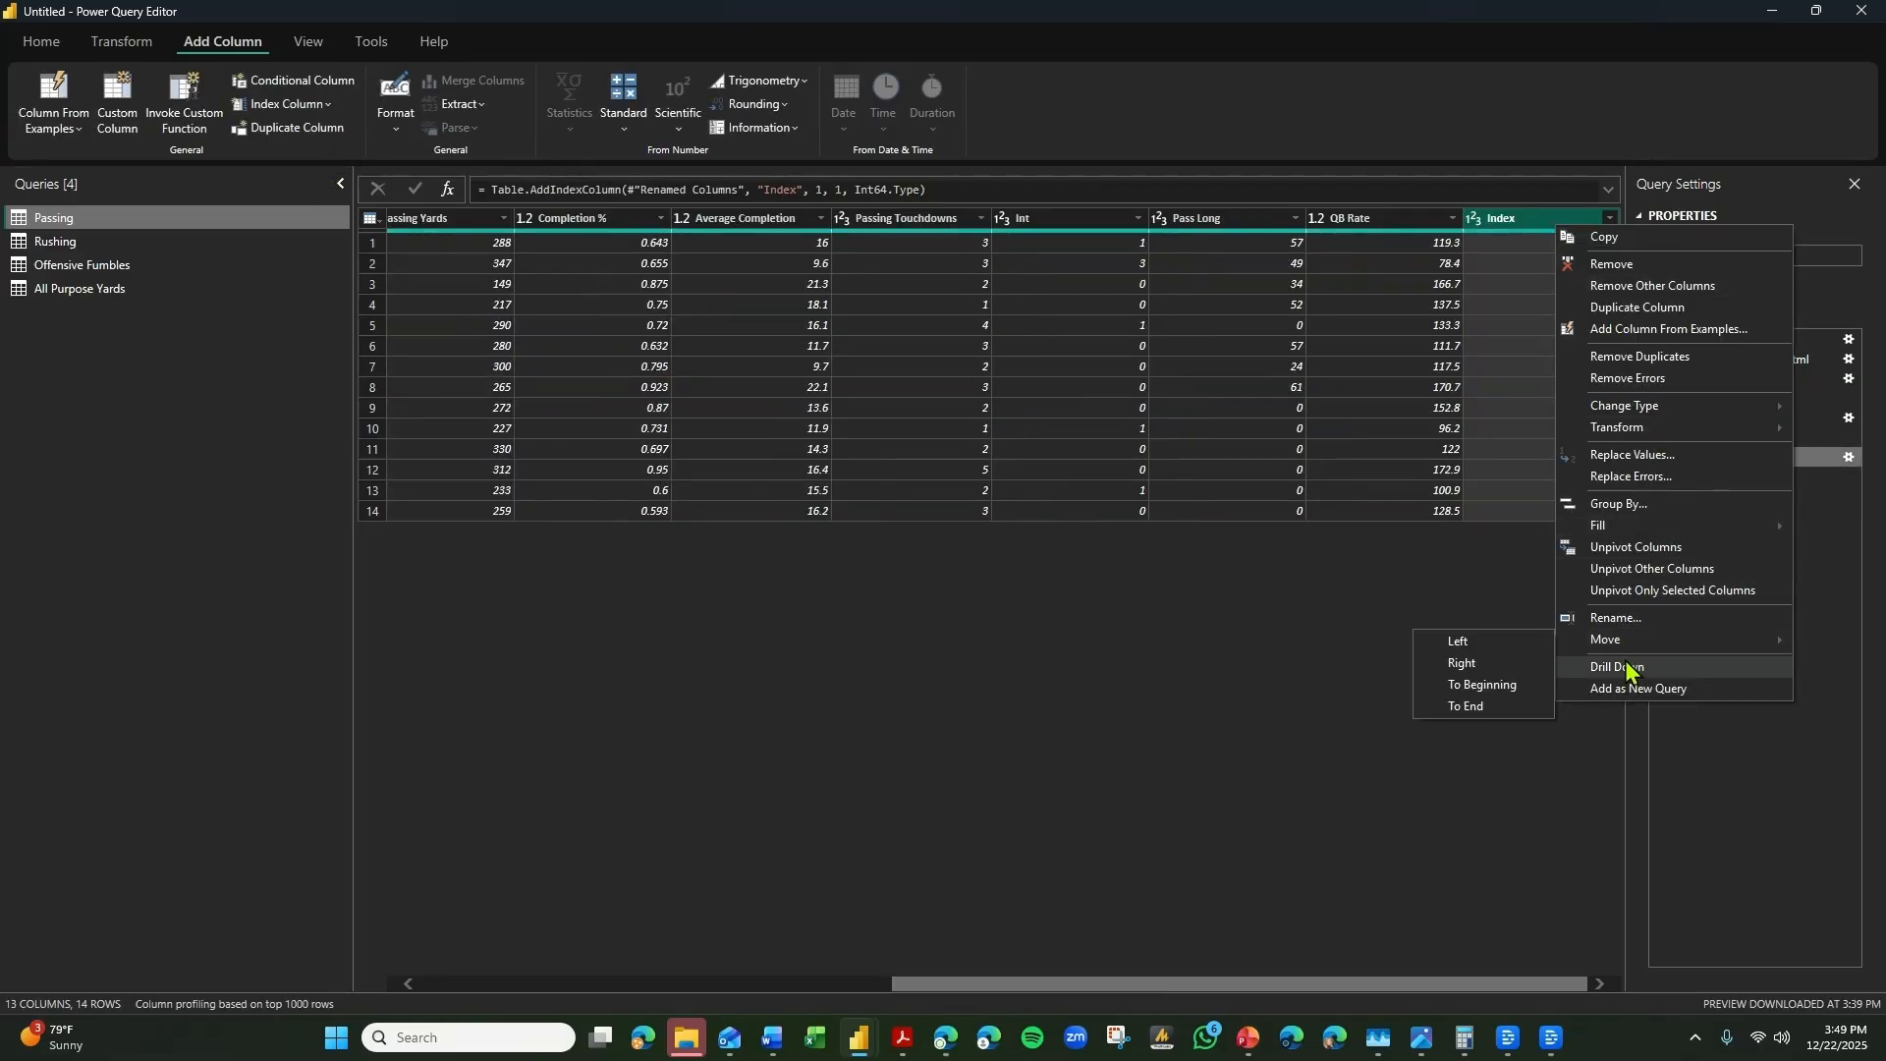
pyautogui.click(1482, 684)
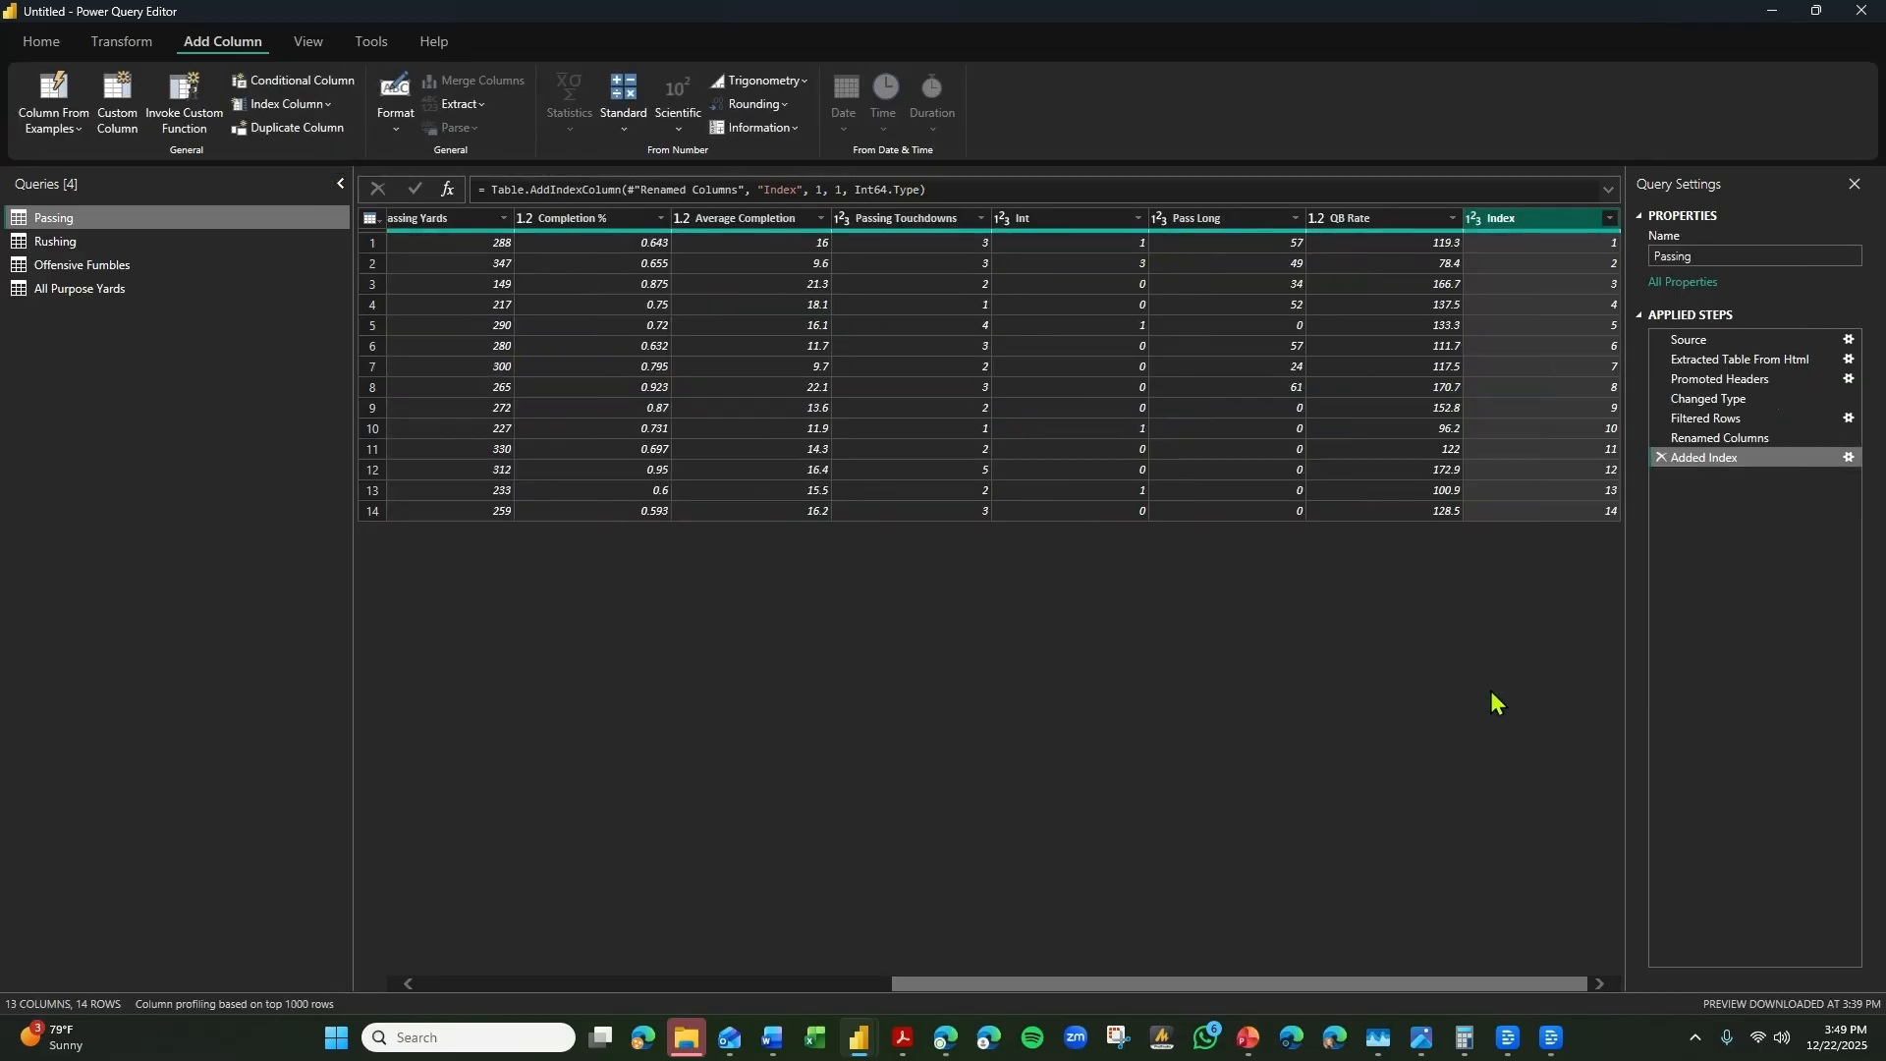
# Rename the Passing query's Index column as Game.
pyautogui.doubleClick(433, 218)
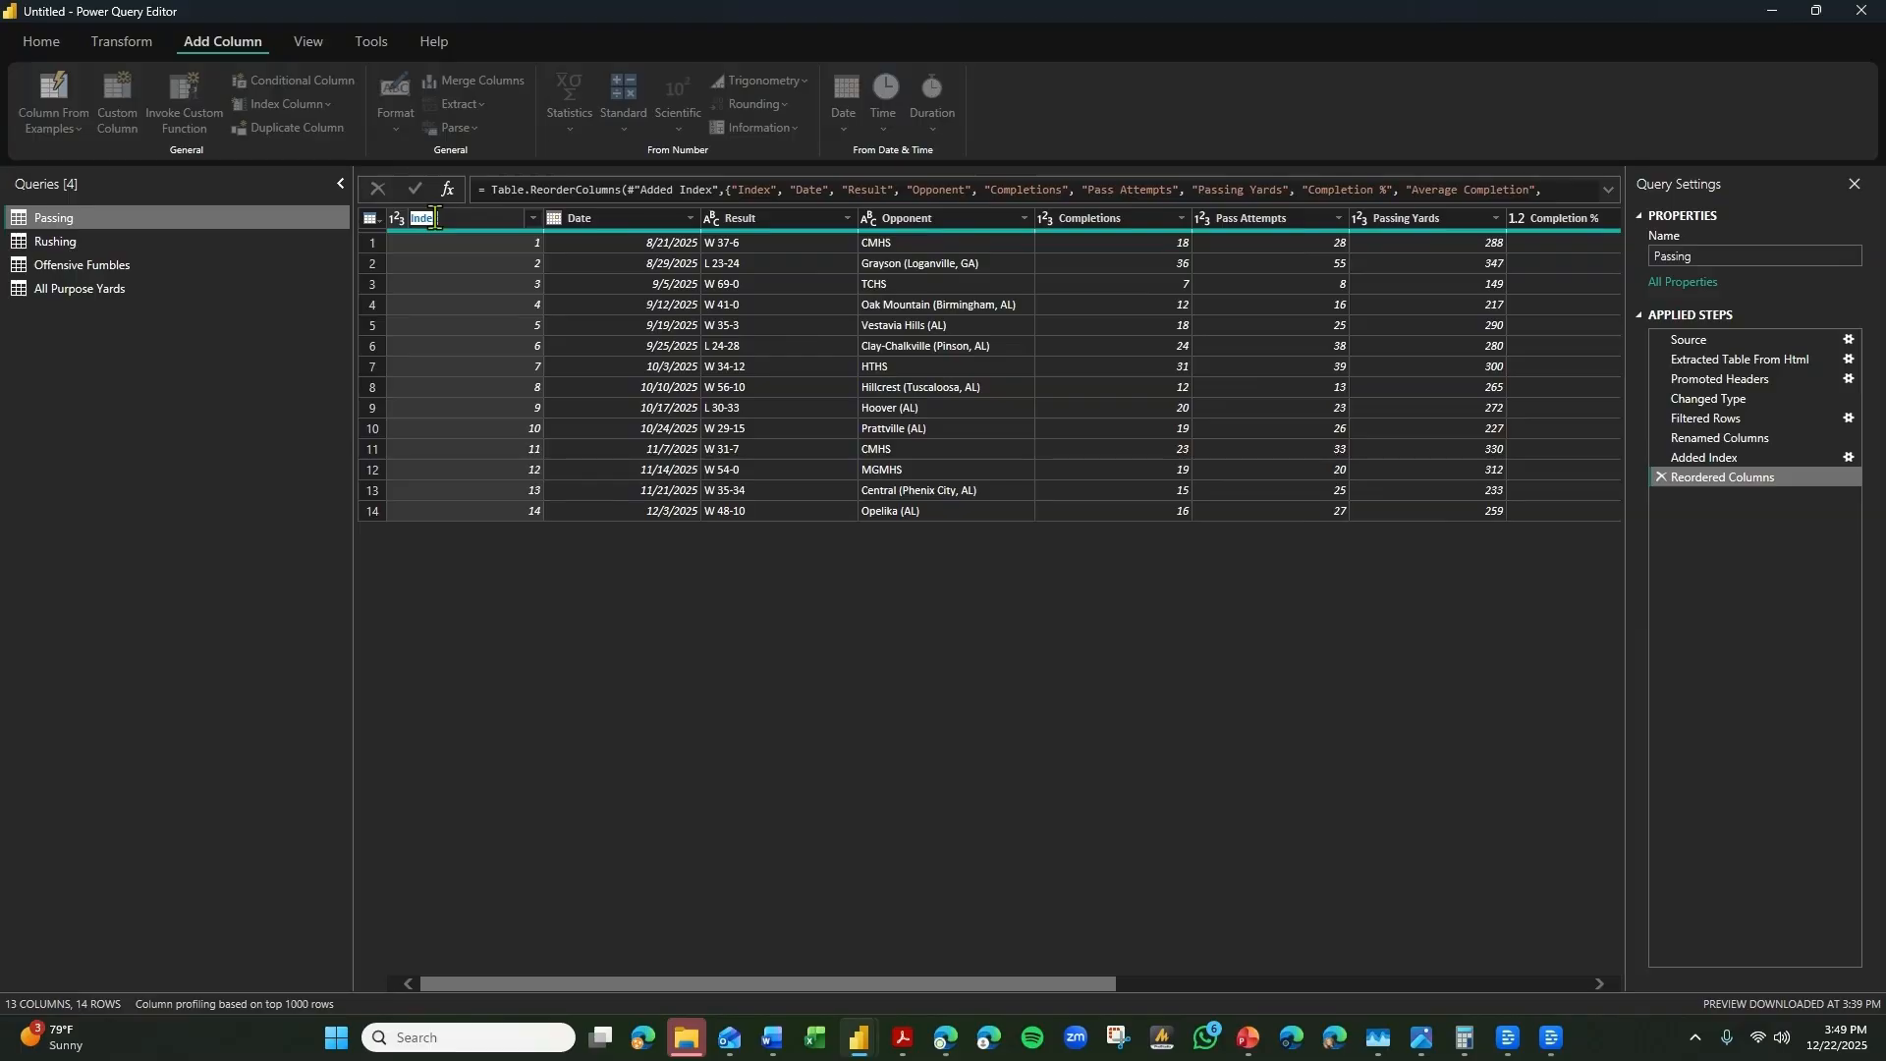
pyautogui.write('Game')
pyautogui.press('Return')
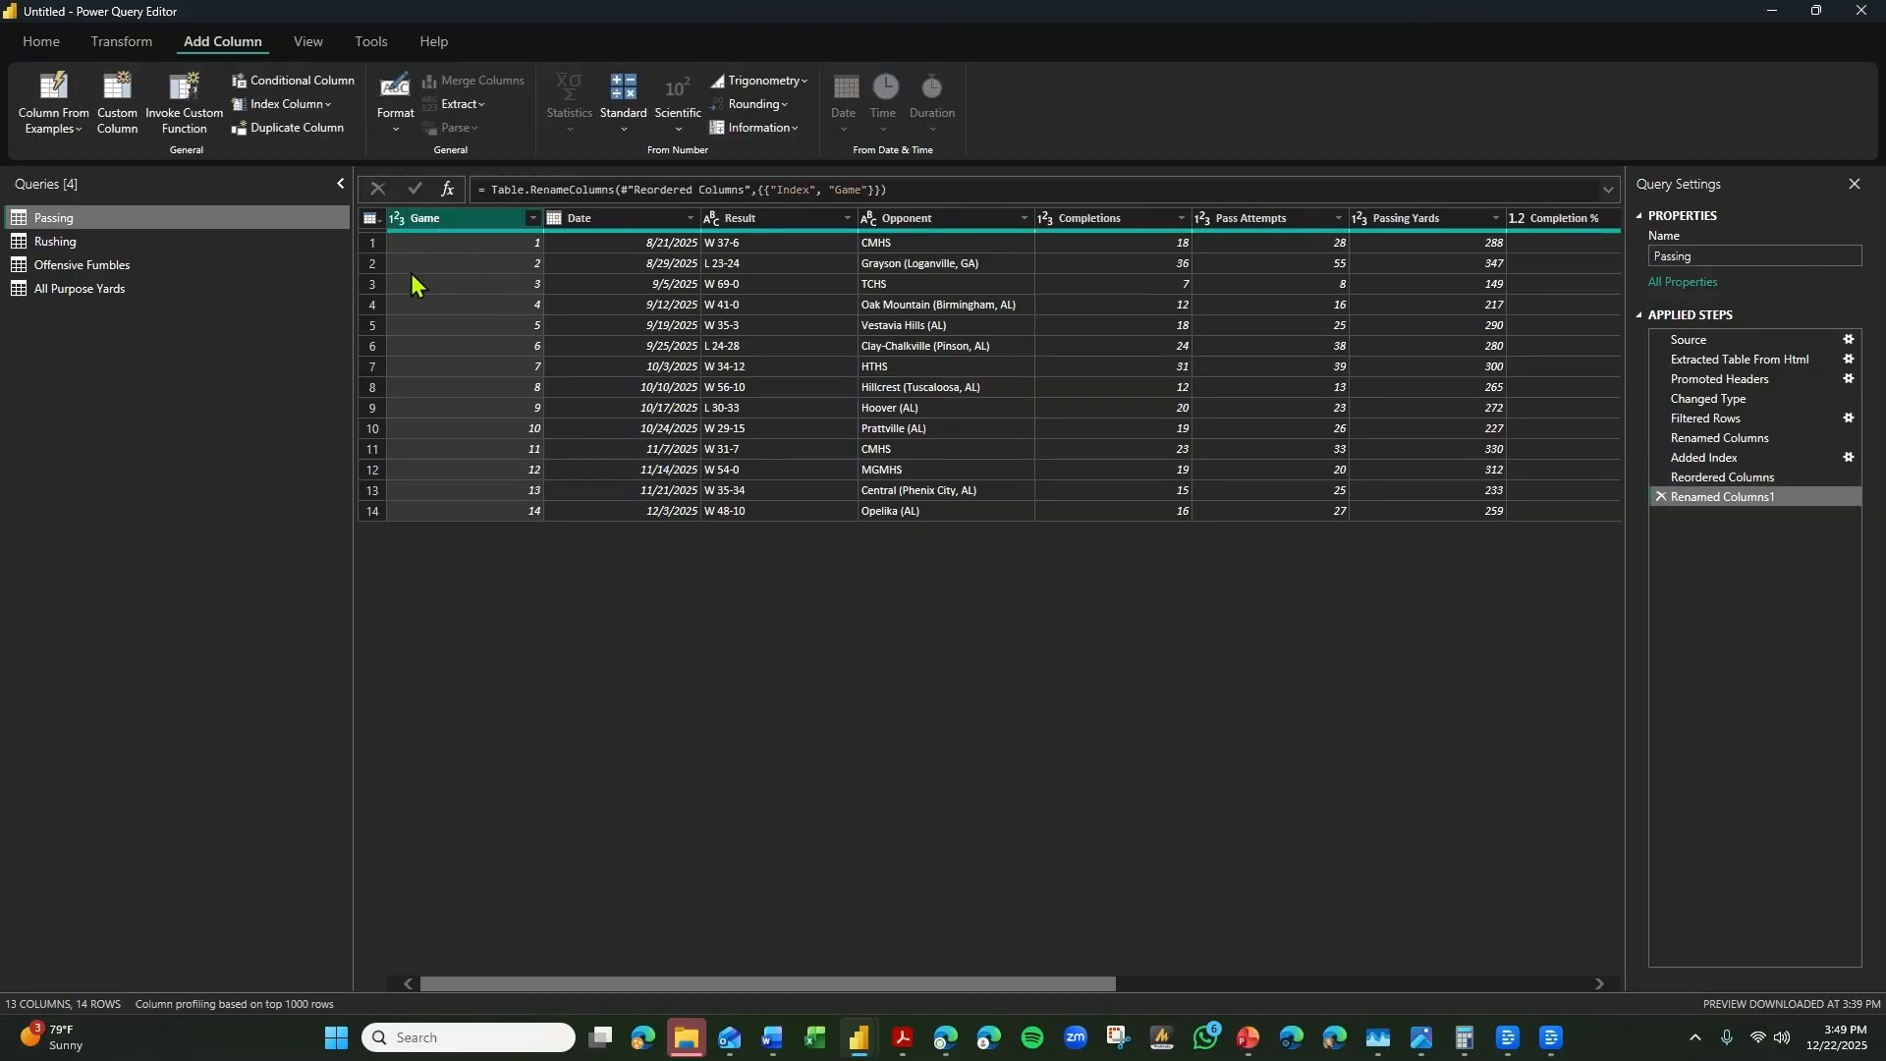
# Add an index column starting from 1 to the Rushing query and rename it as Game.
pyautogui.click(206, 241)
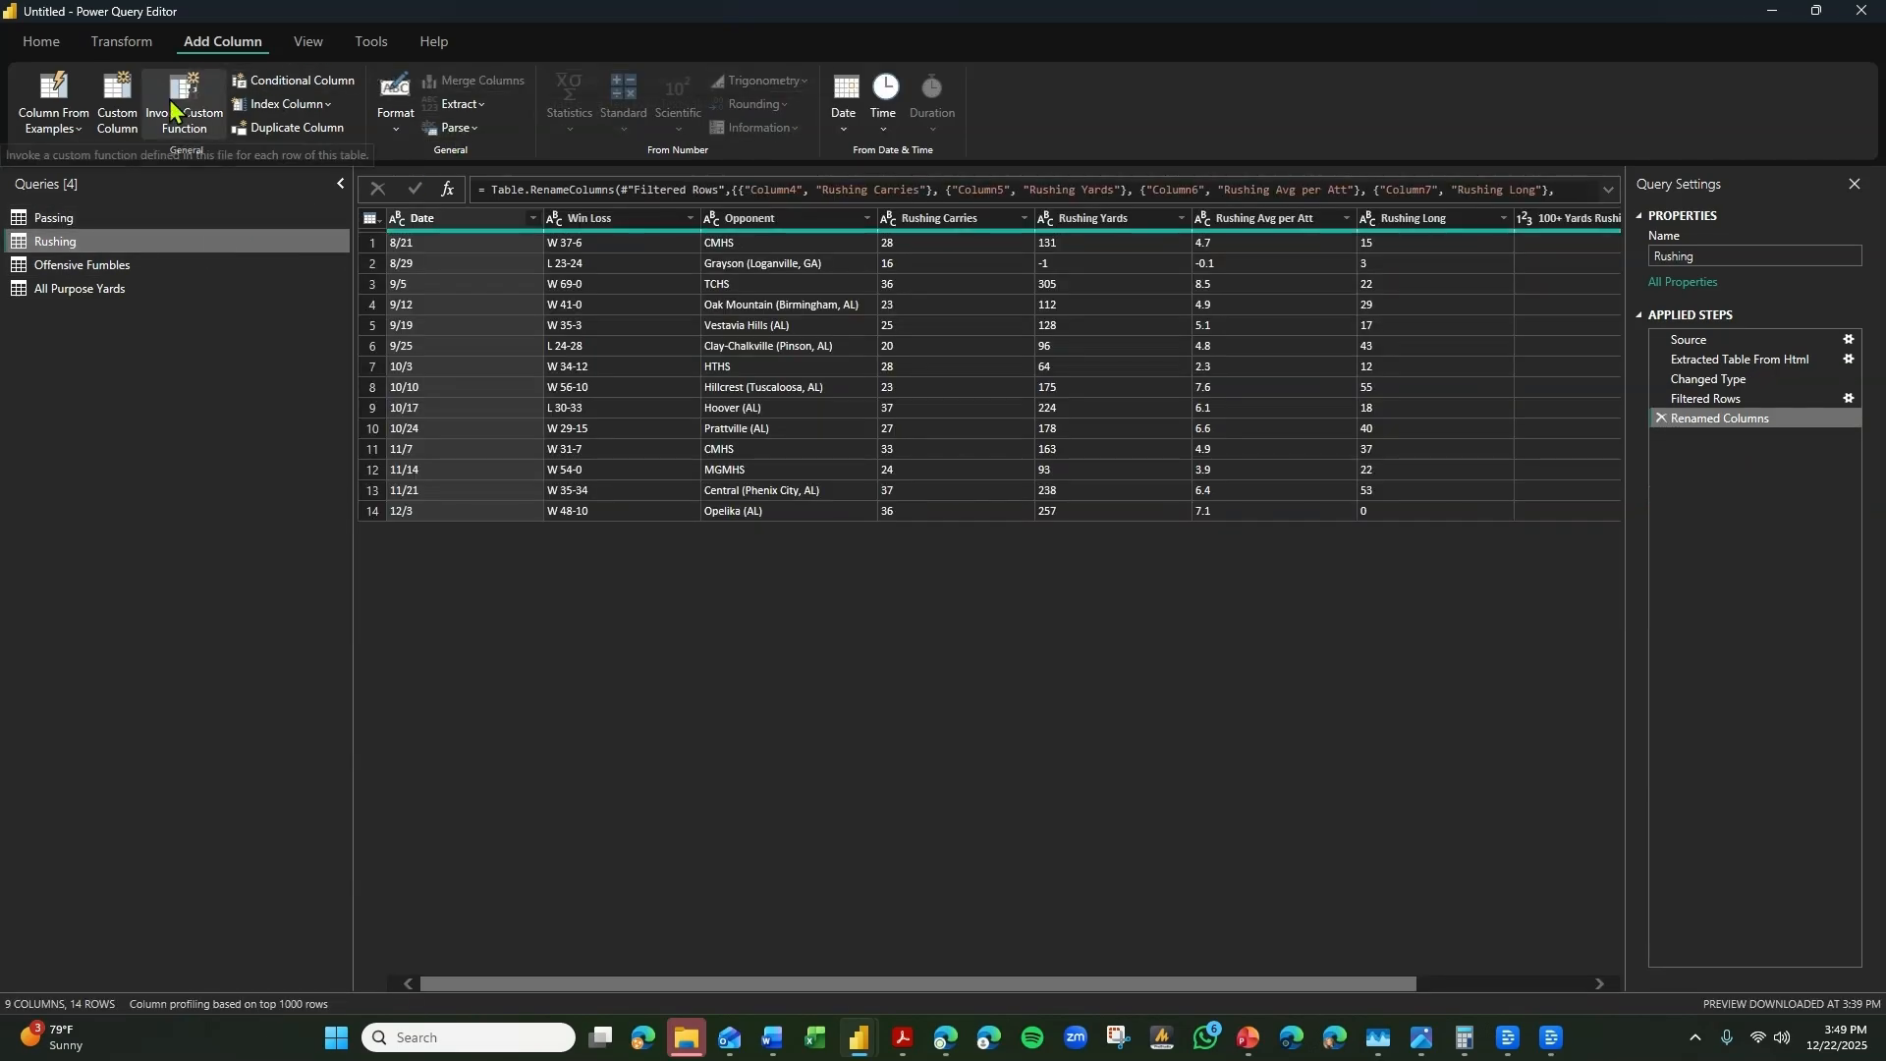
pyautogui.click(328, 105)
pyautogui.click(312, 167)
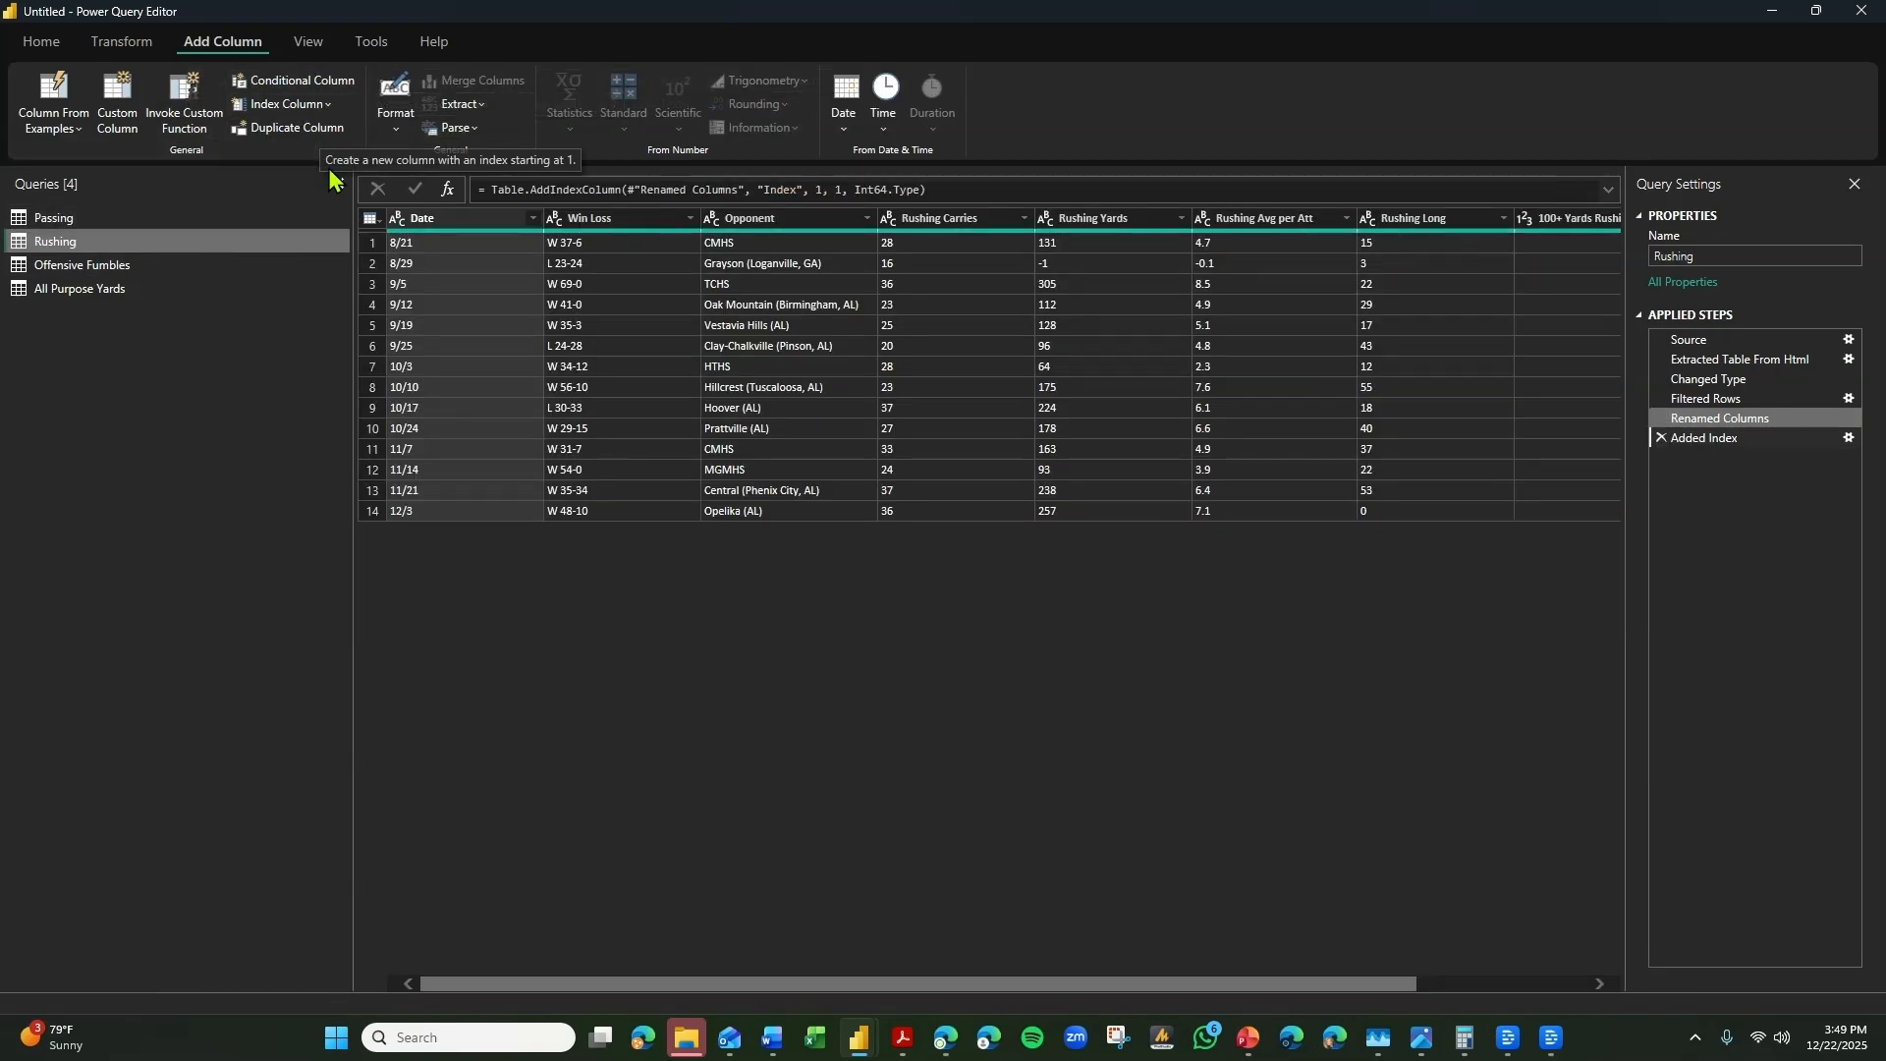
pyautogui.doubleClick(1503, 220)
pyautogui.write('Ga')
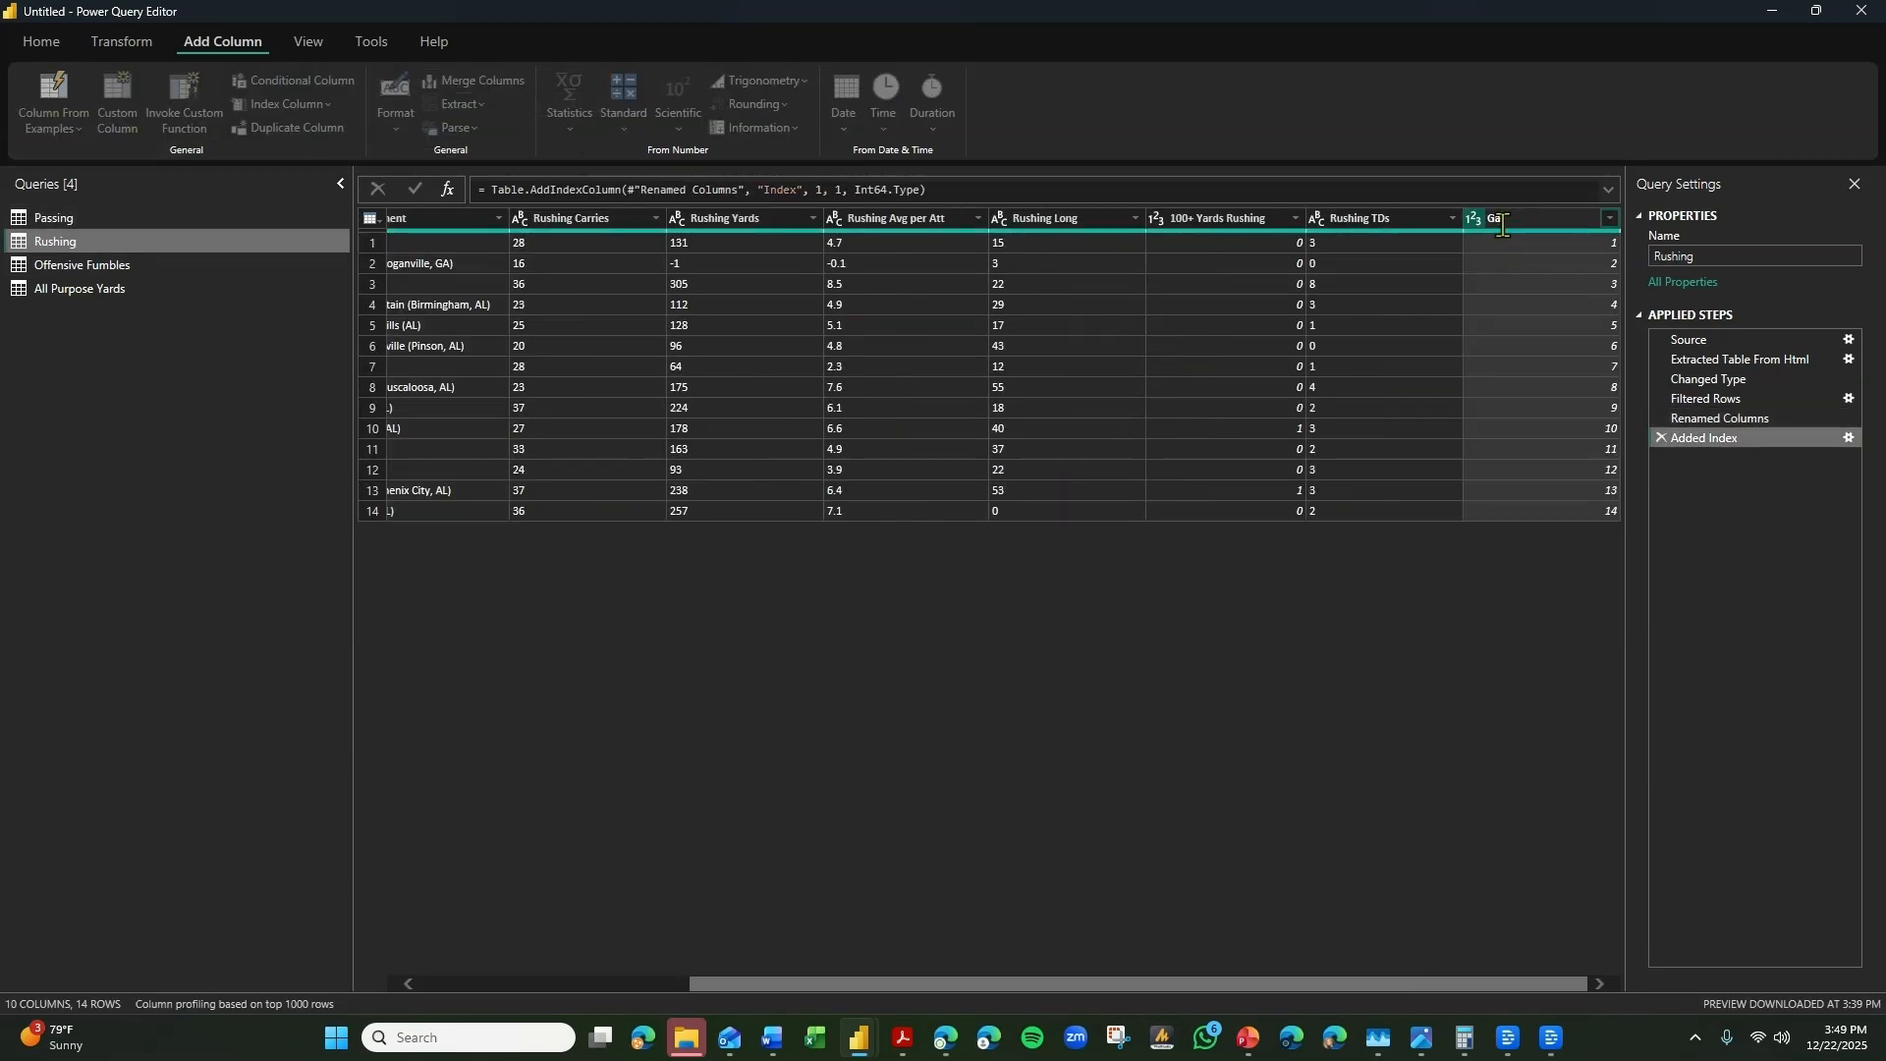
pyautogui.write('me')
pyautogui.press('Return')
# Move the Rushing query's Game column to the beginning of the table.
pyautogui.rightClick(1501, 225)
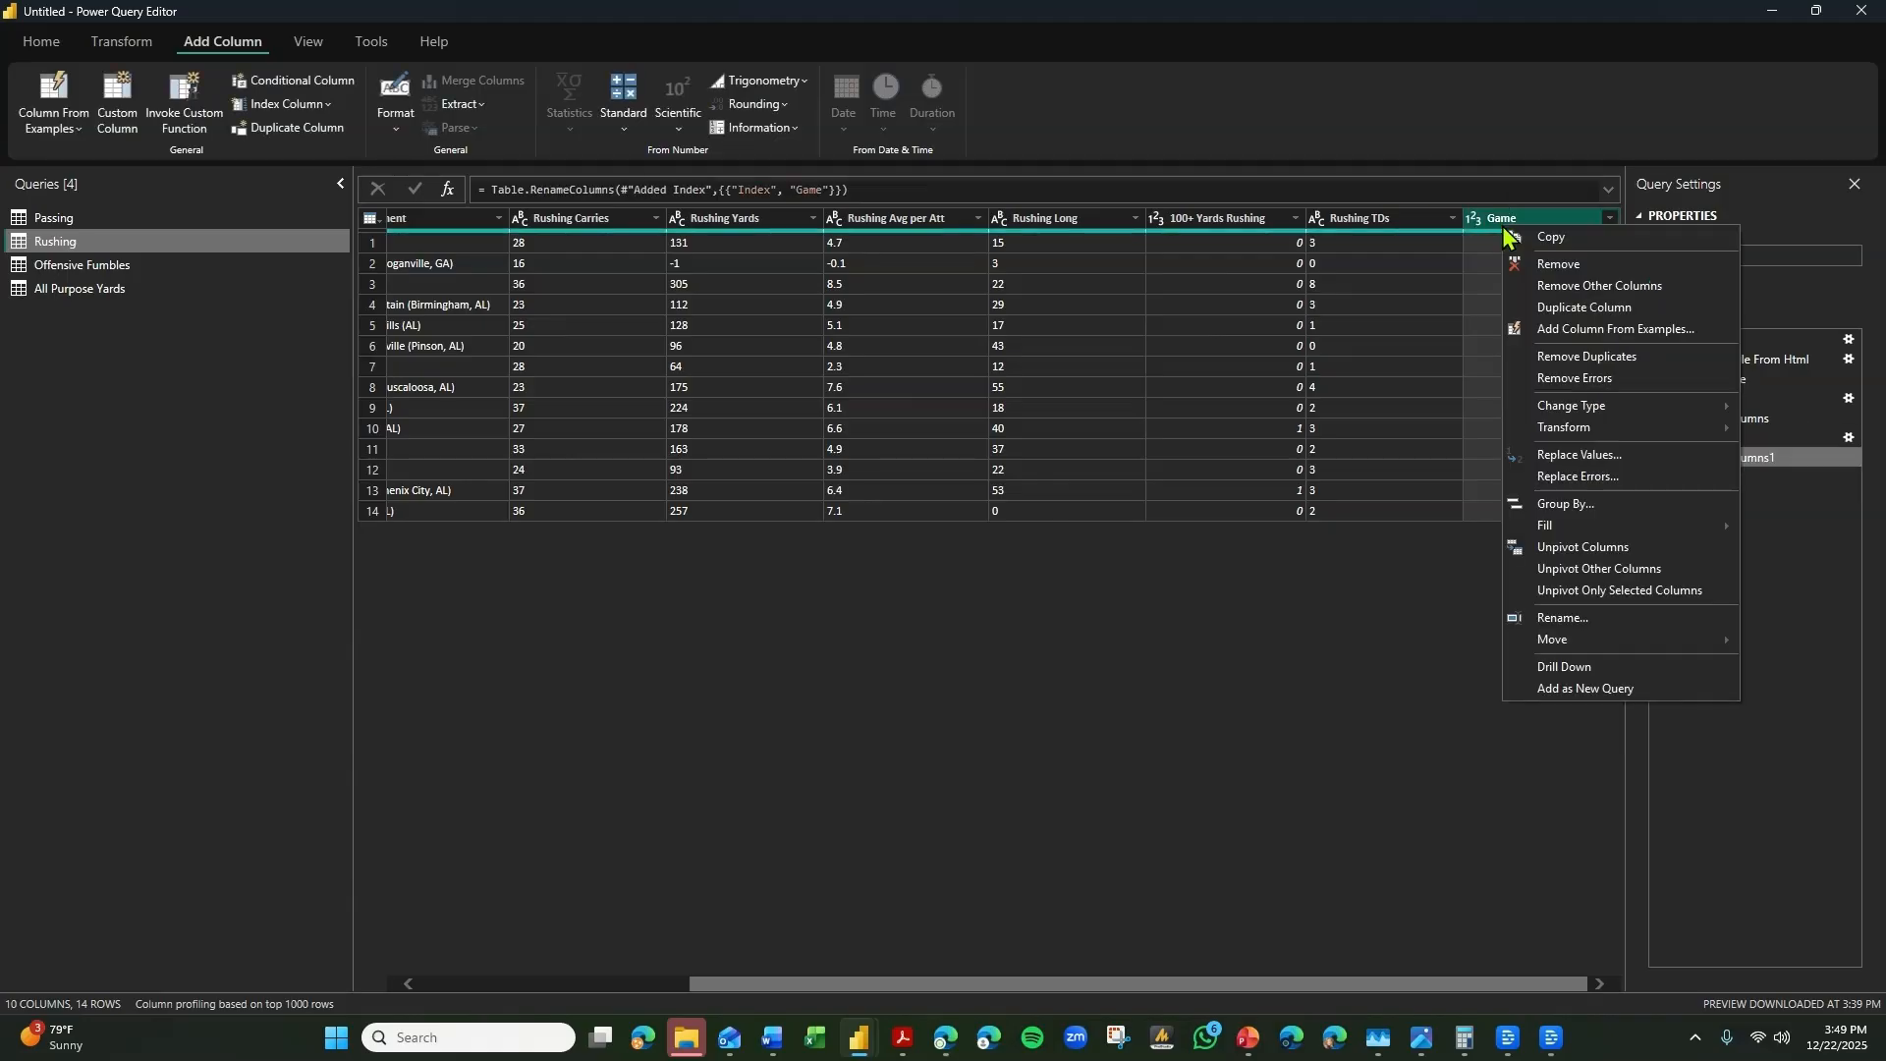
pyautogui.moveTo(1572, 639)
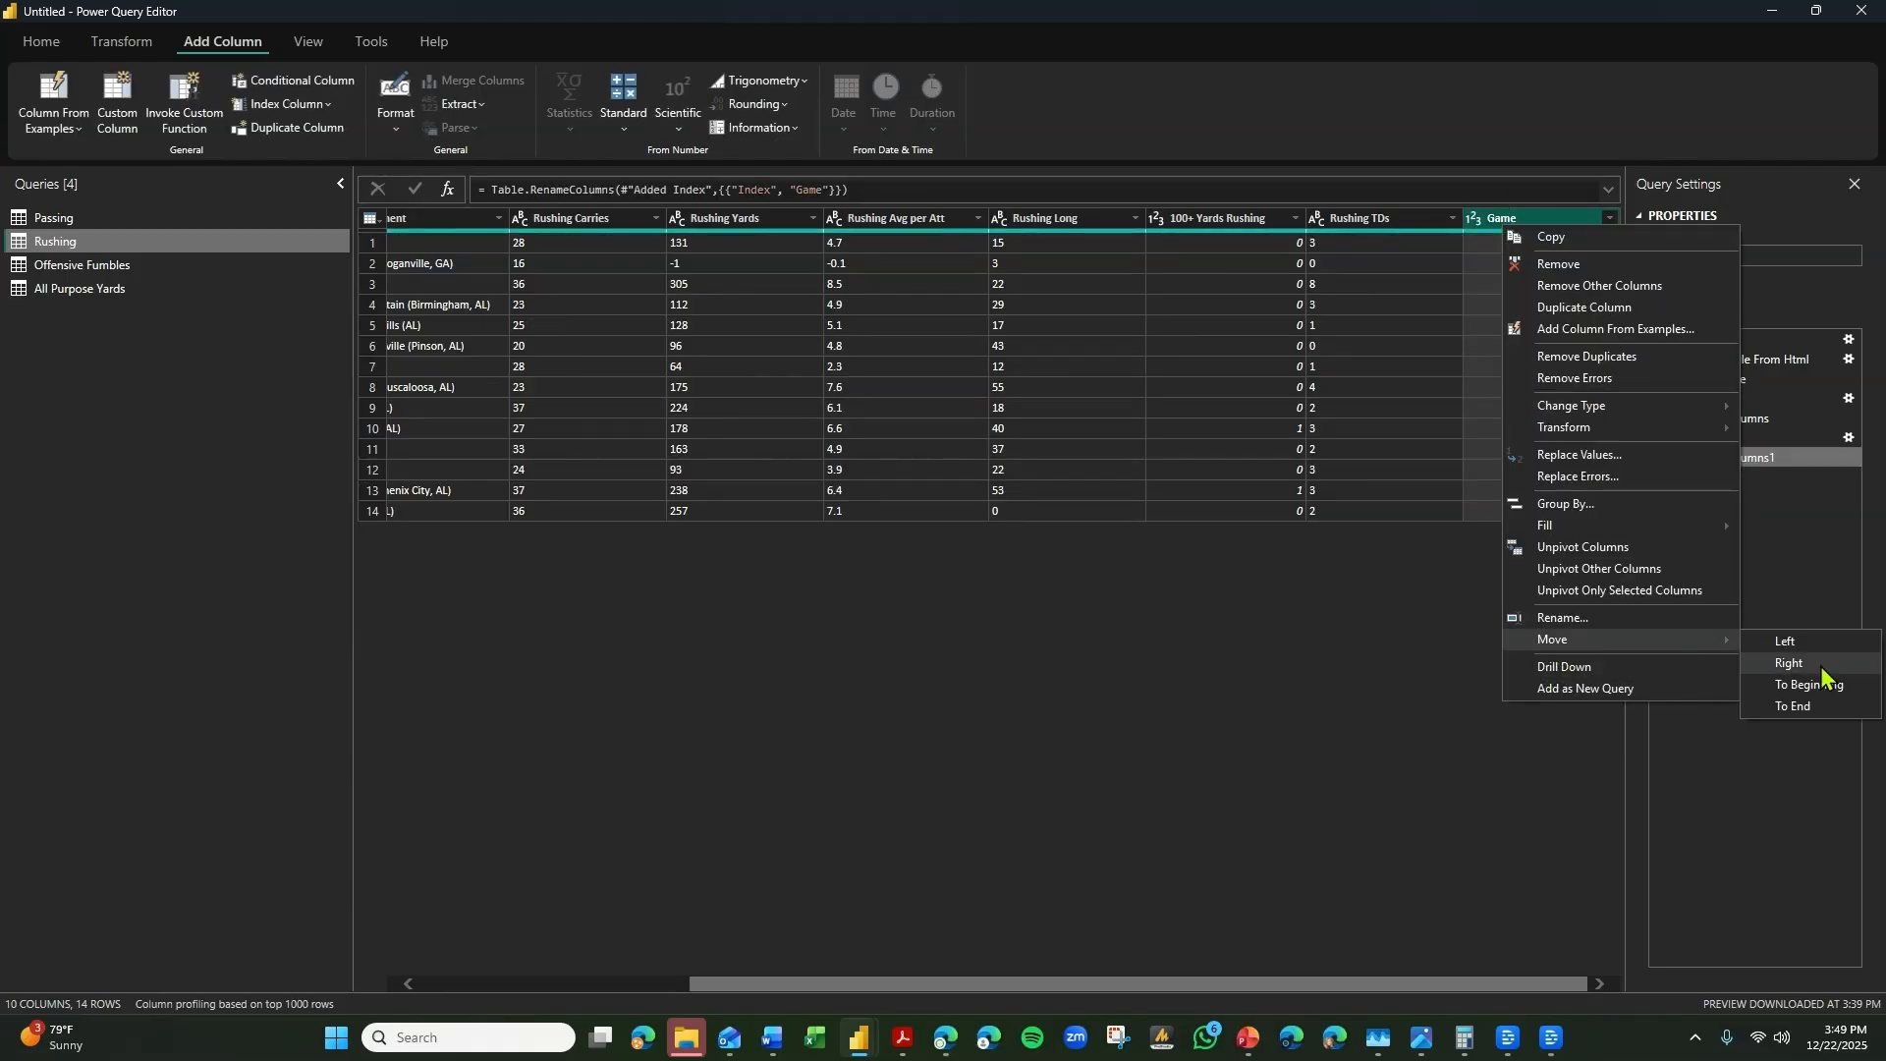
pyautogui.click(1814, 707)
# Add an index column starting from 1 to the Offensive Fumbles query.
pyautogui.click(278, 267)
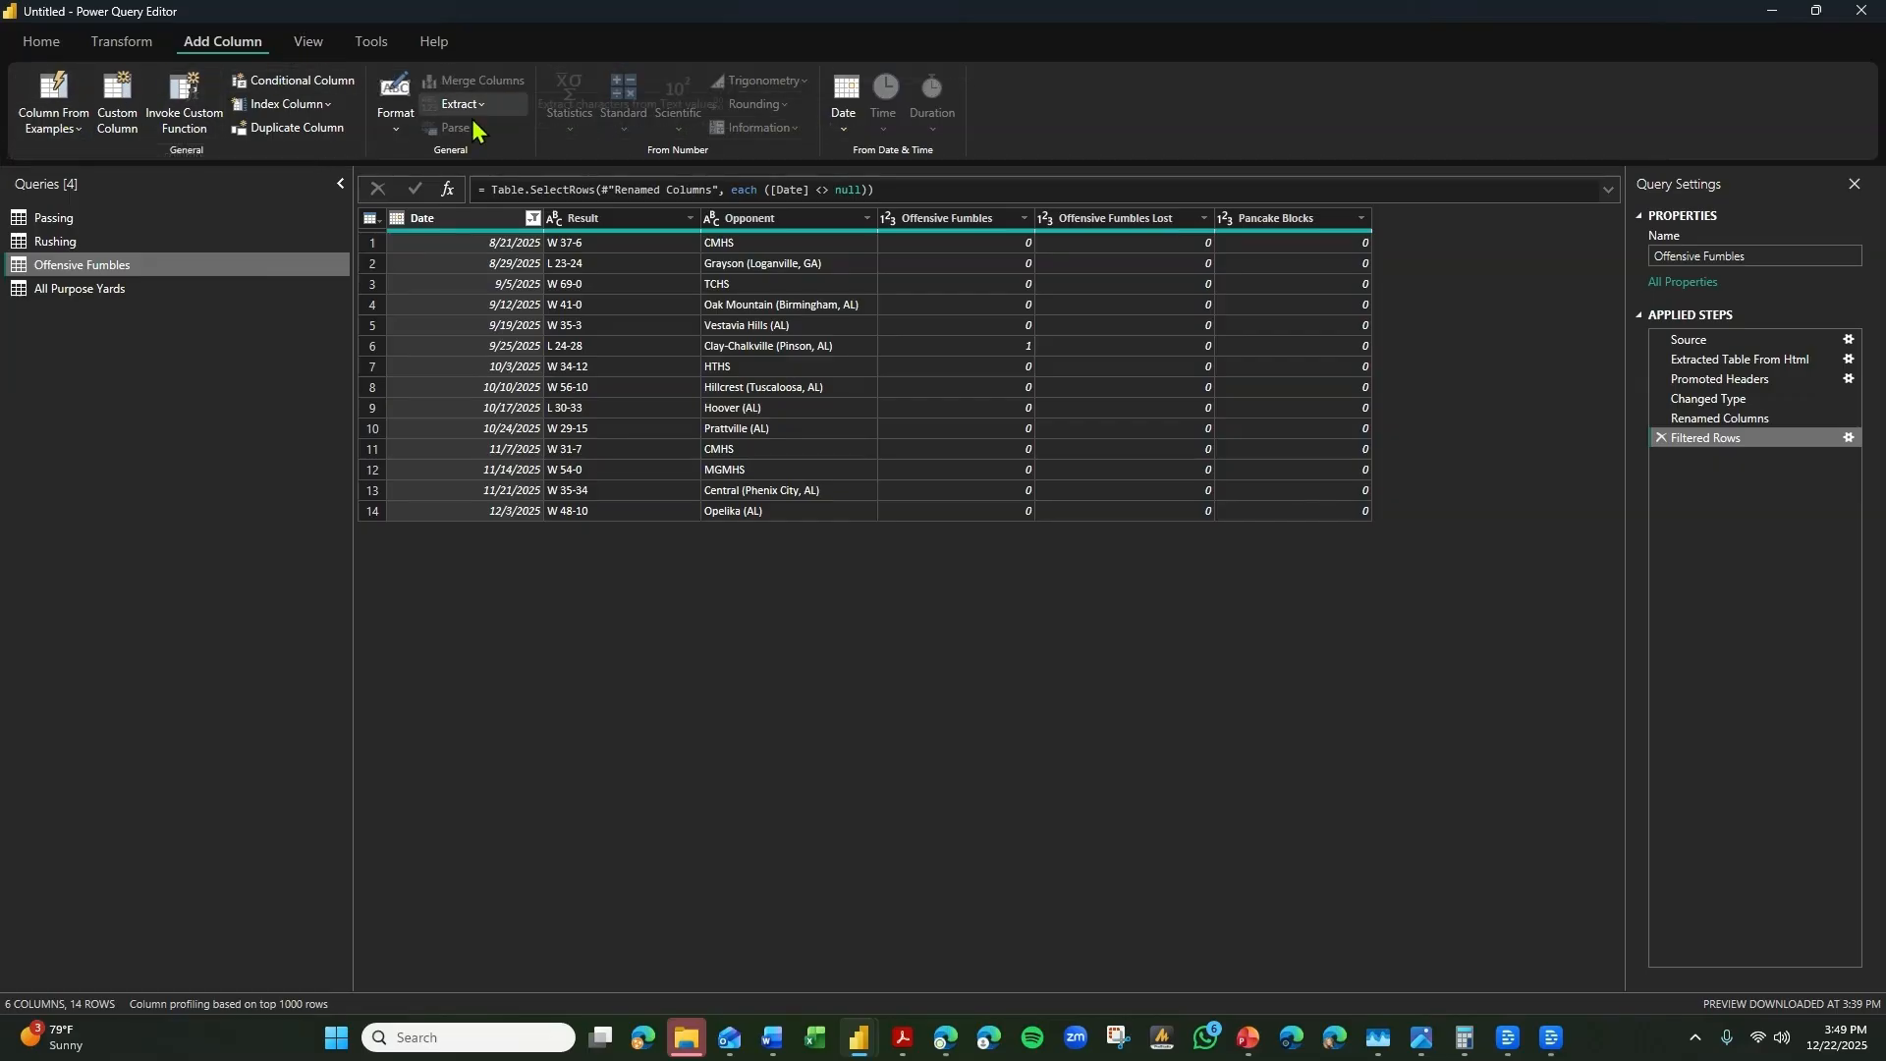
pyautogui.click(285, 104)
pyautogui.click(279, 160)
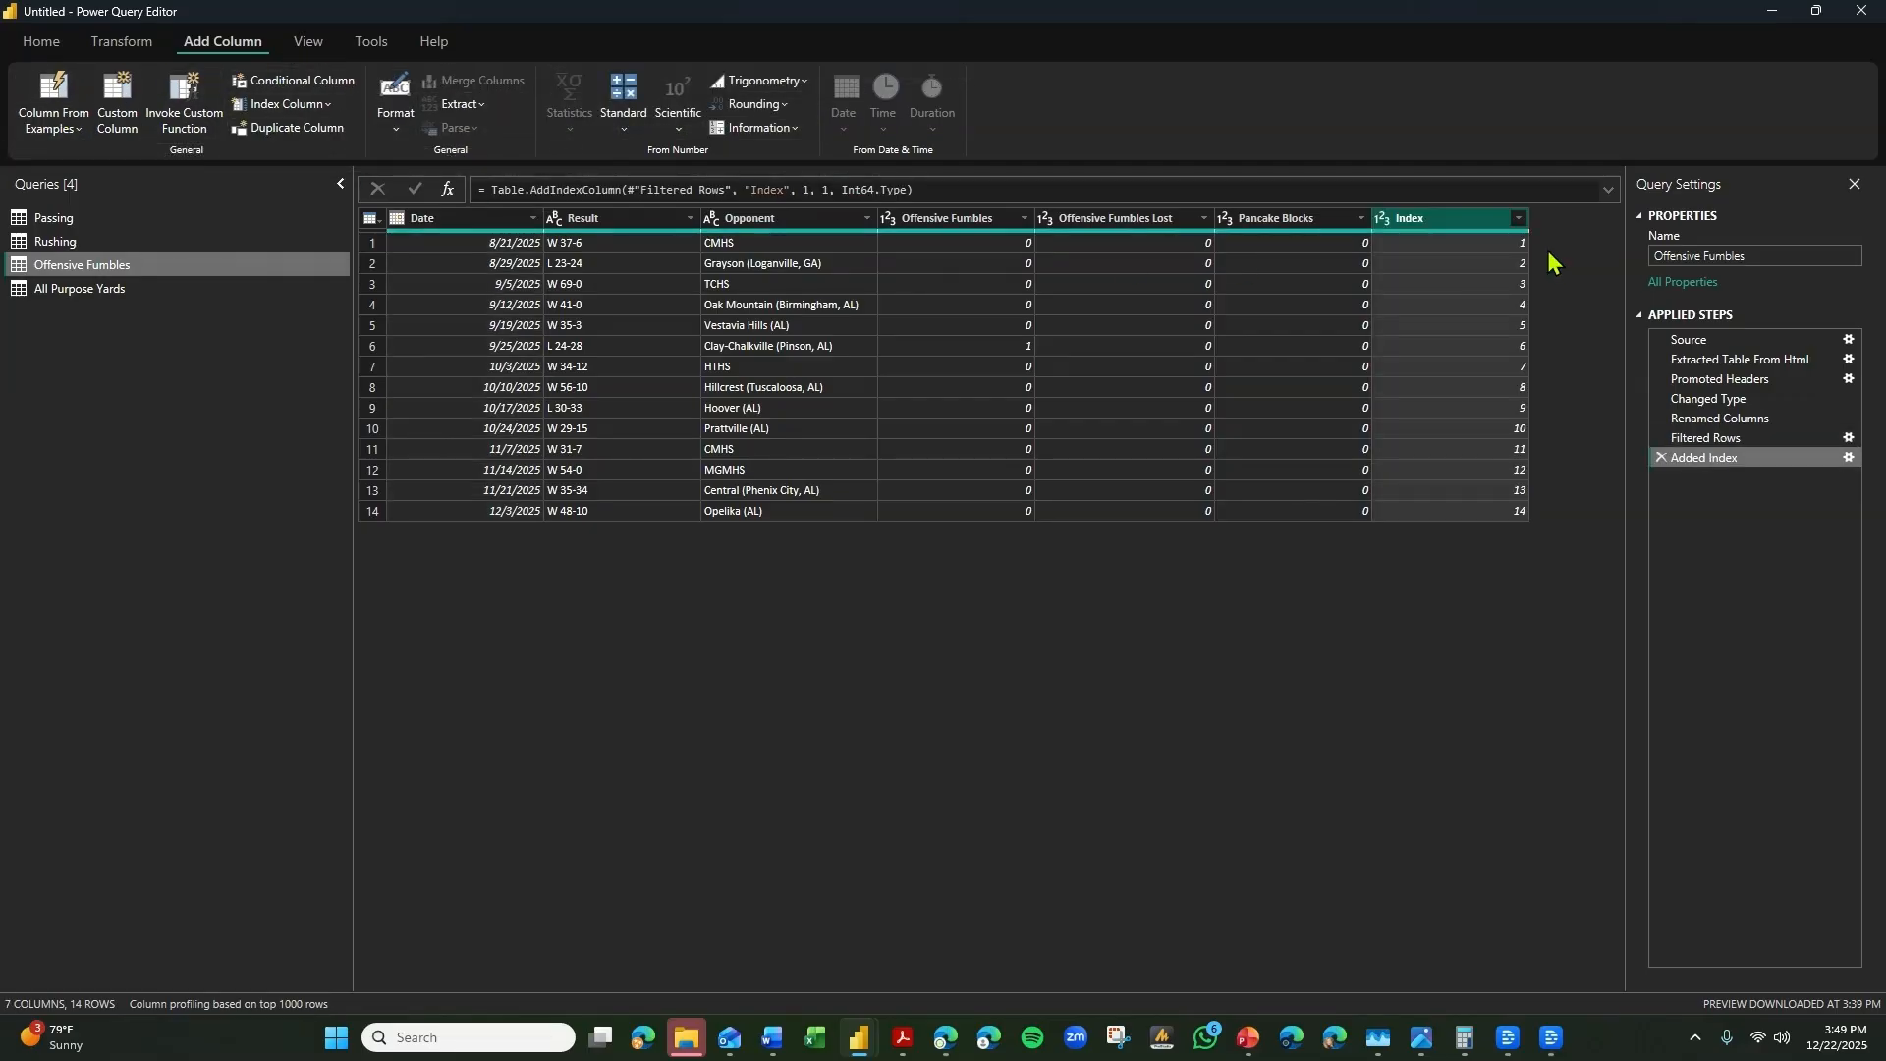
# Move the Offensive Fumbles query's Index column to the beginning of the table and rename it as Game.
pyautogui.rightClick(1474, 228)
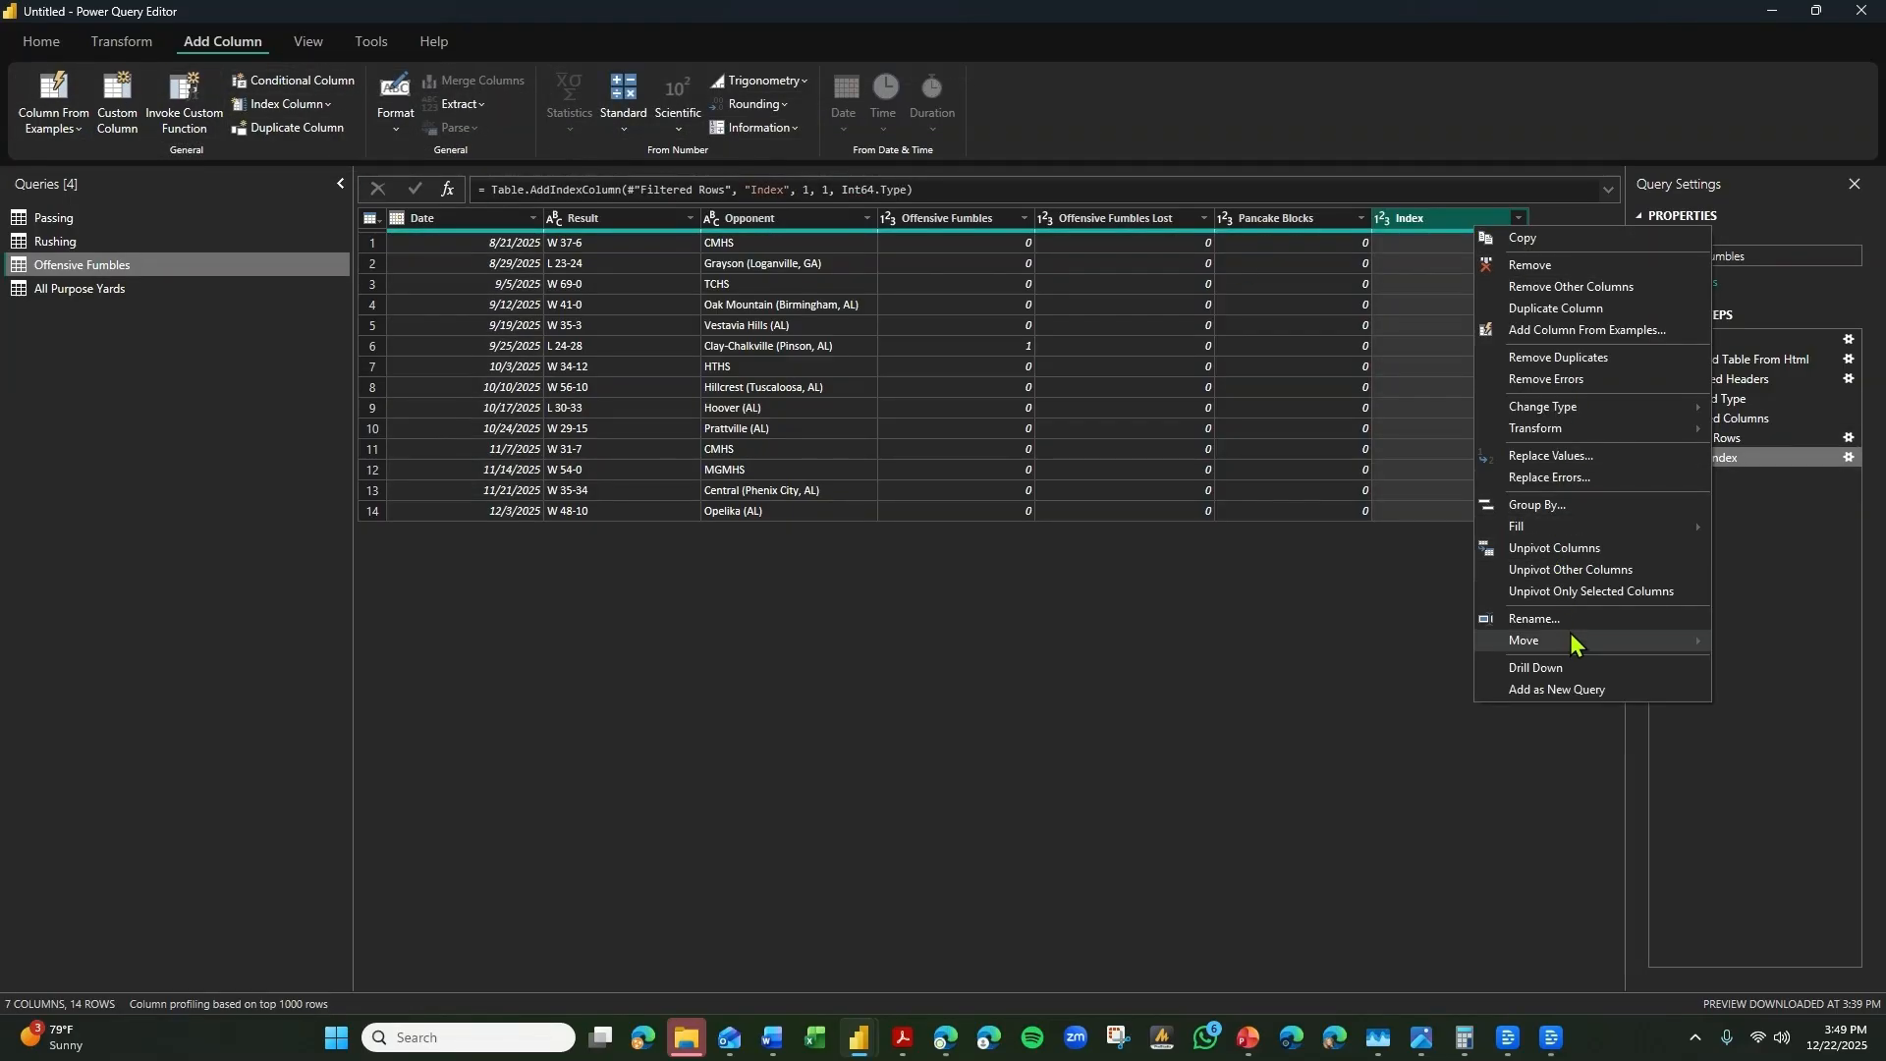
pyautogui.moveTo(1570, 651)
pyautogui.click(1780, 685)
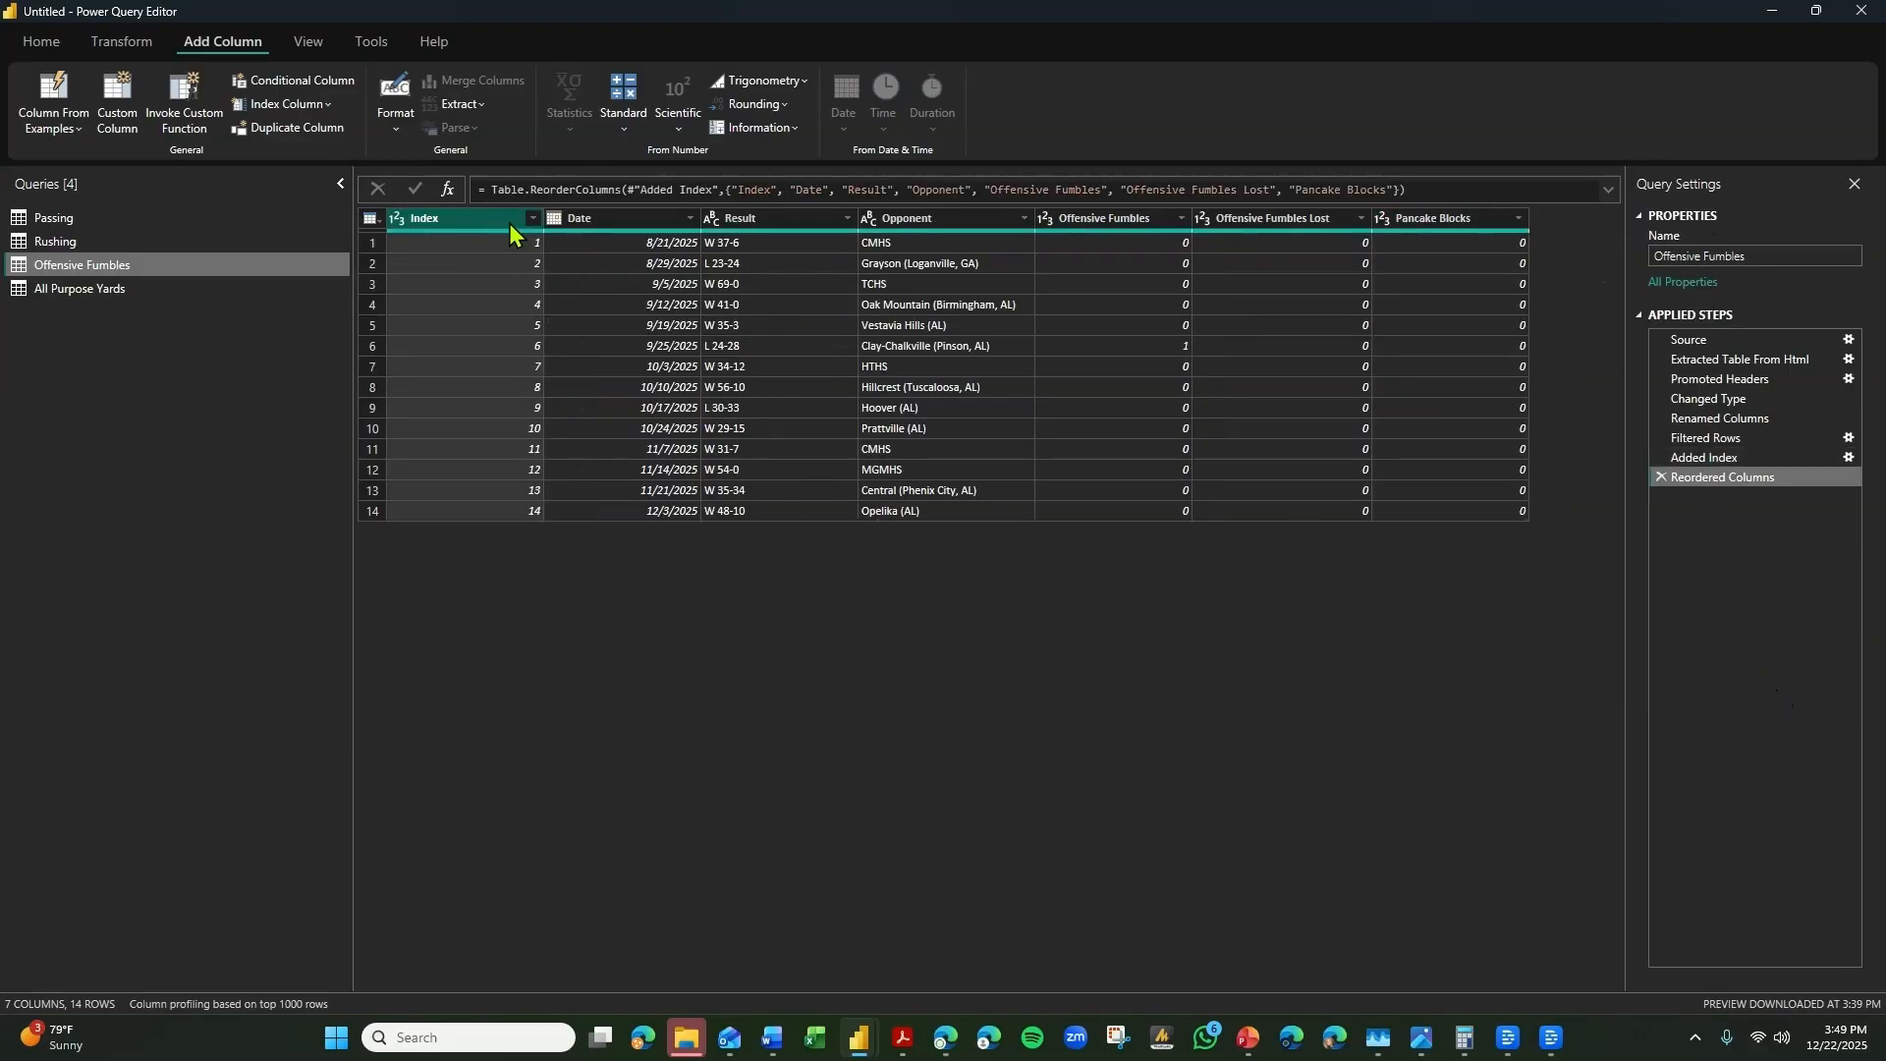
pyautogui.doubleClick(507, 223)
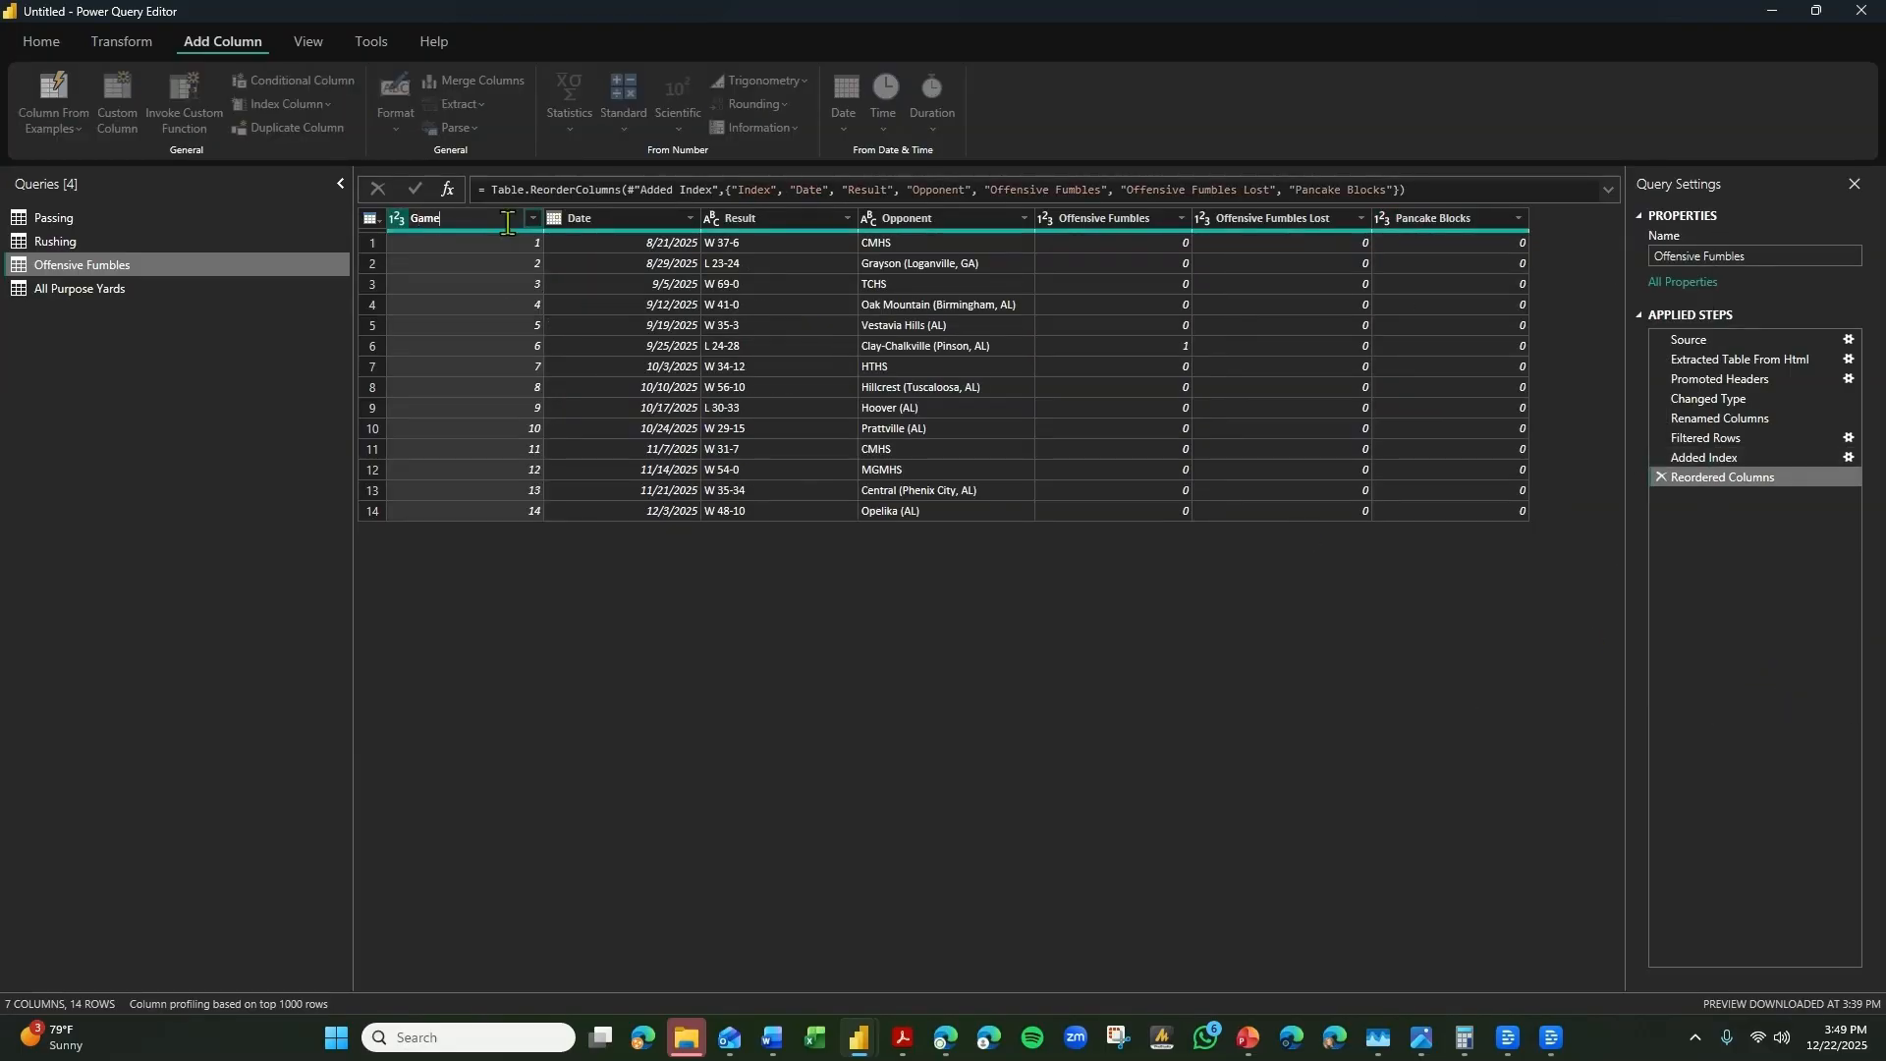
pyautogui.press('Return')
# Add an index column starting from 1 to the All Purpose Yards query and rename it as Game.
pyautogui.click(128, 288)
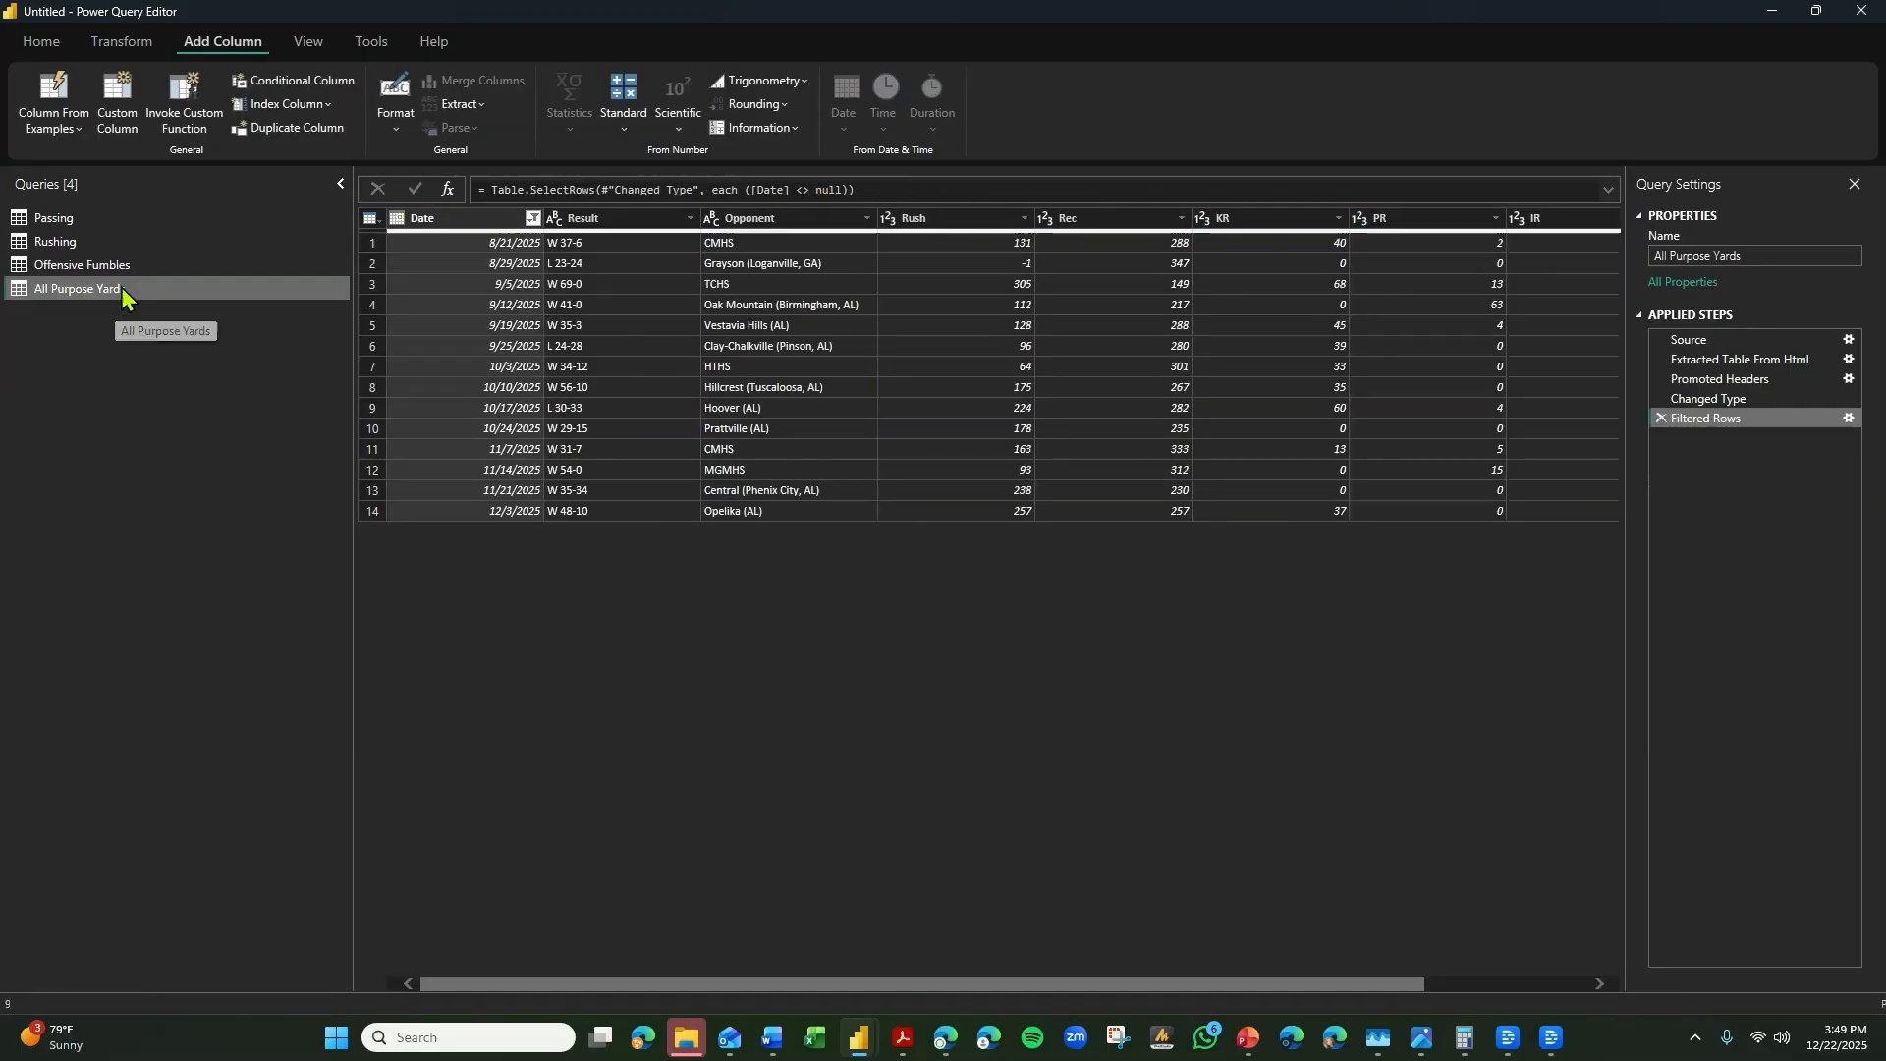
pyautogui.click(397, 131)
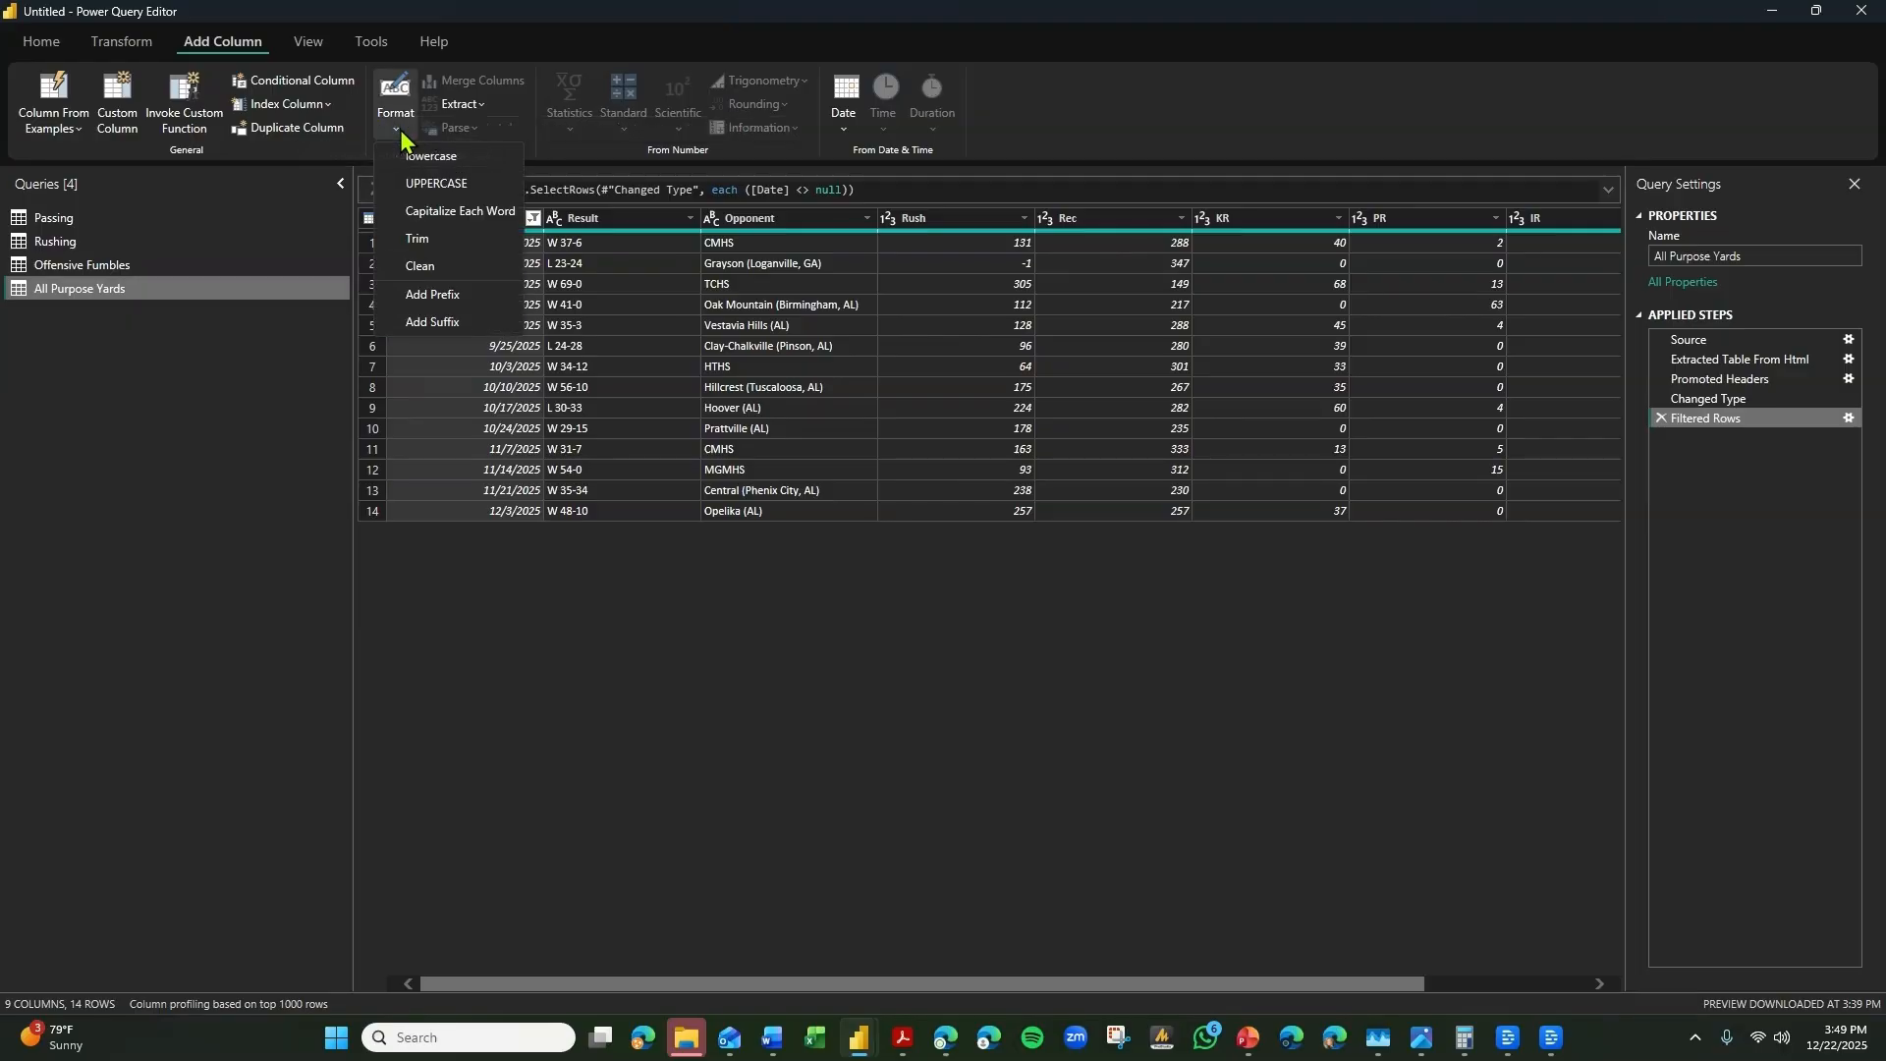
pyautogui.click(330, 106)
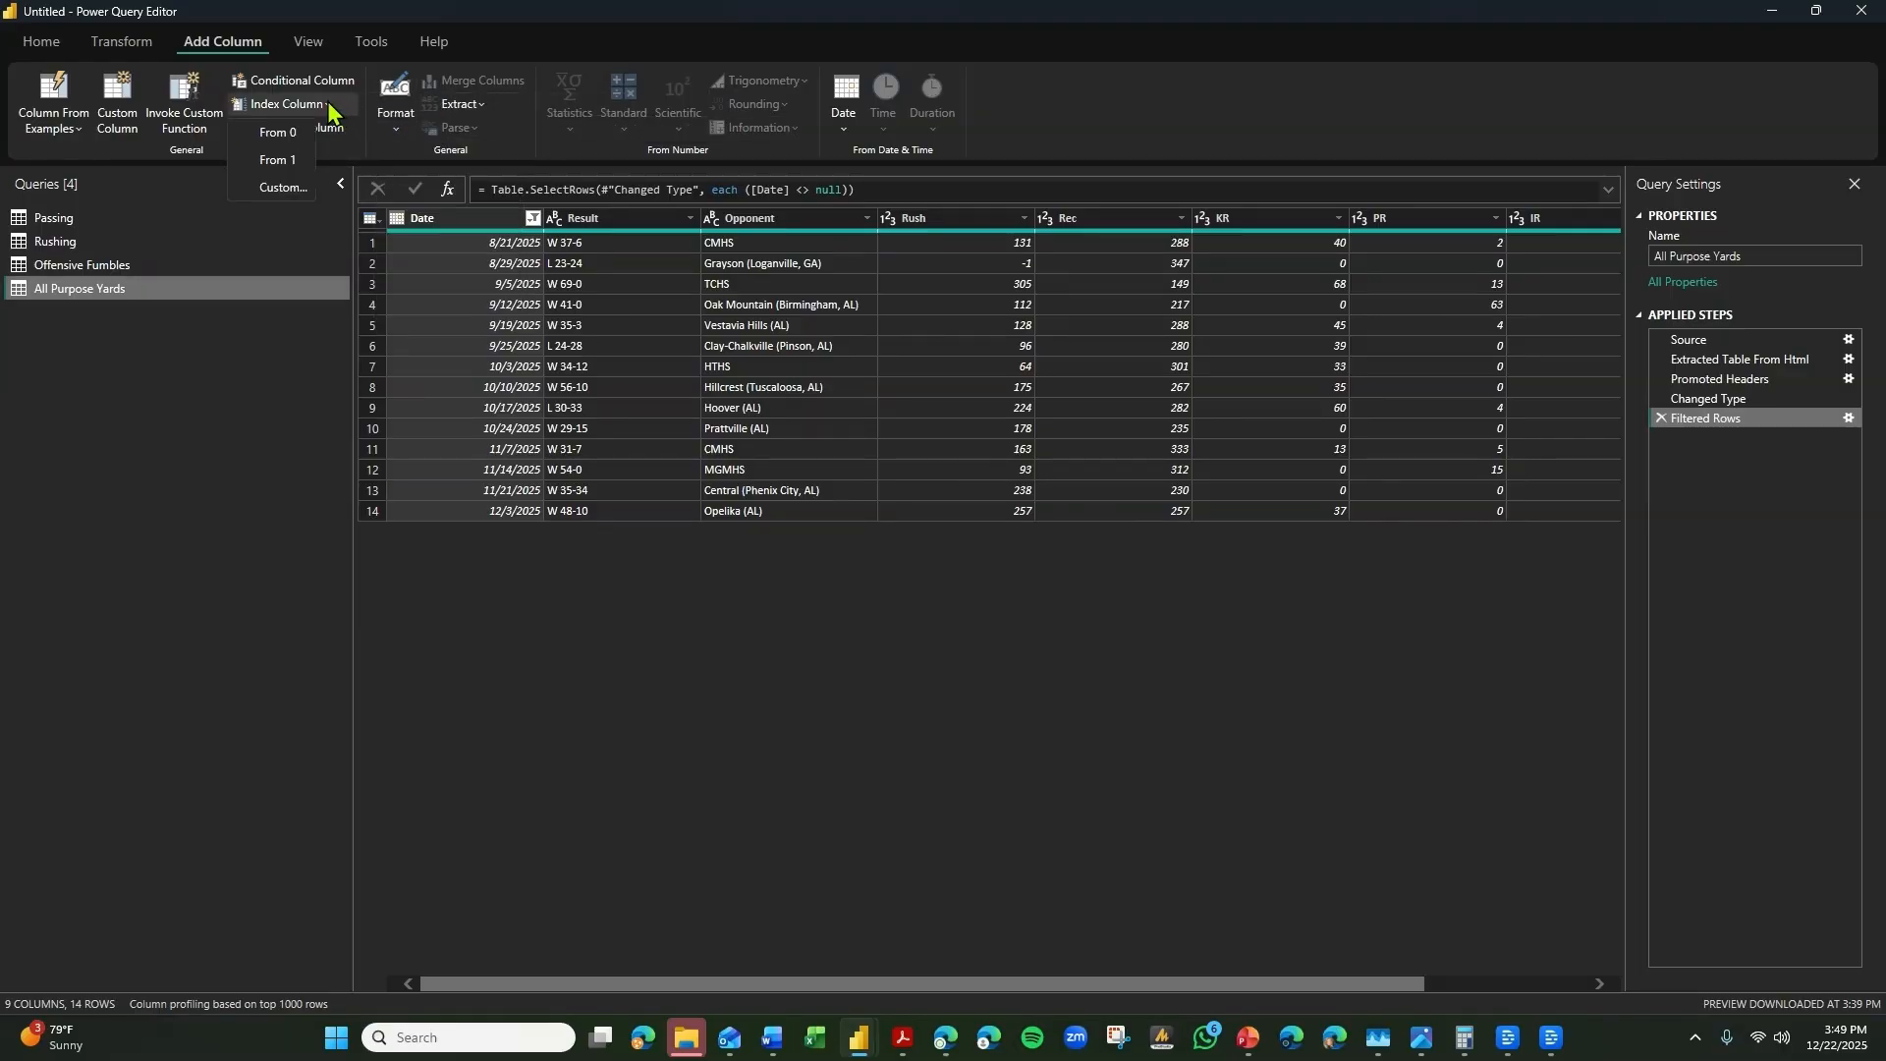
pyautogui.click(285, 159)
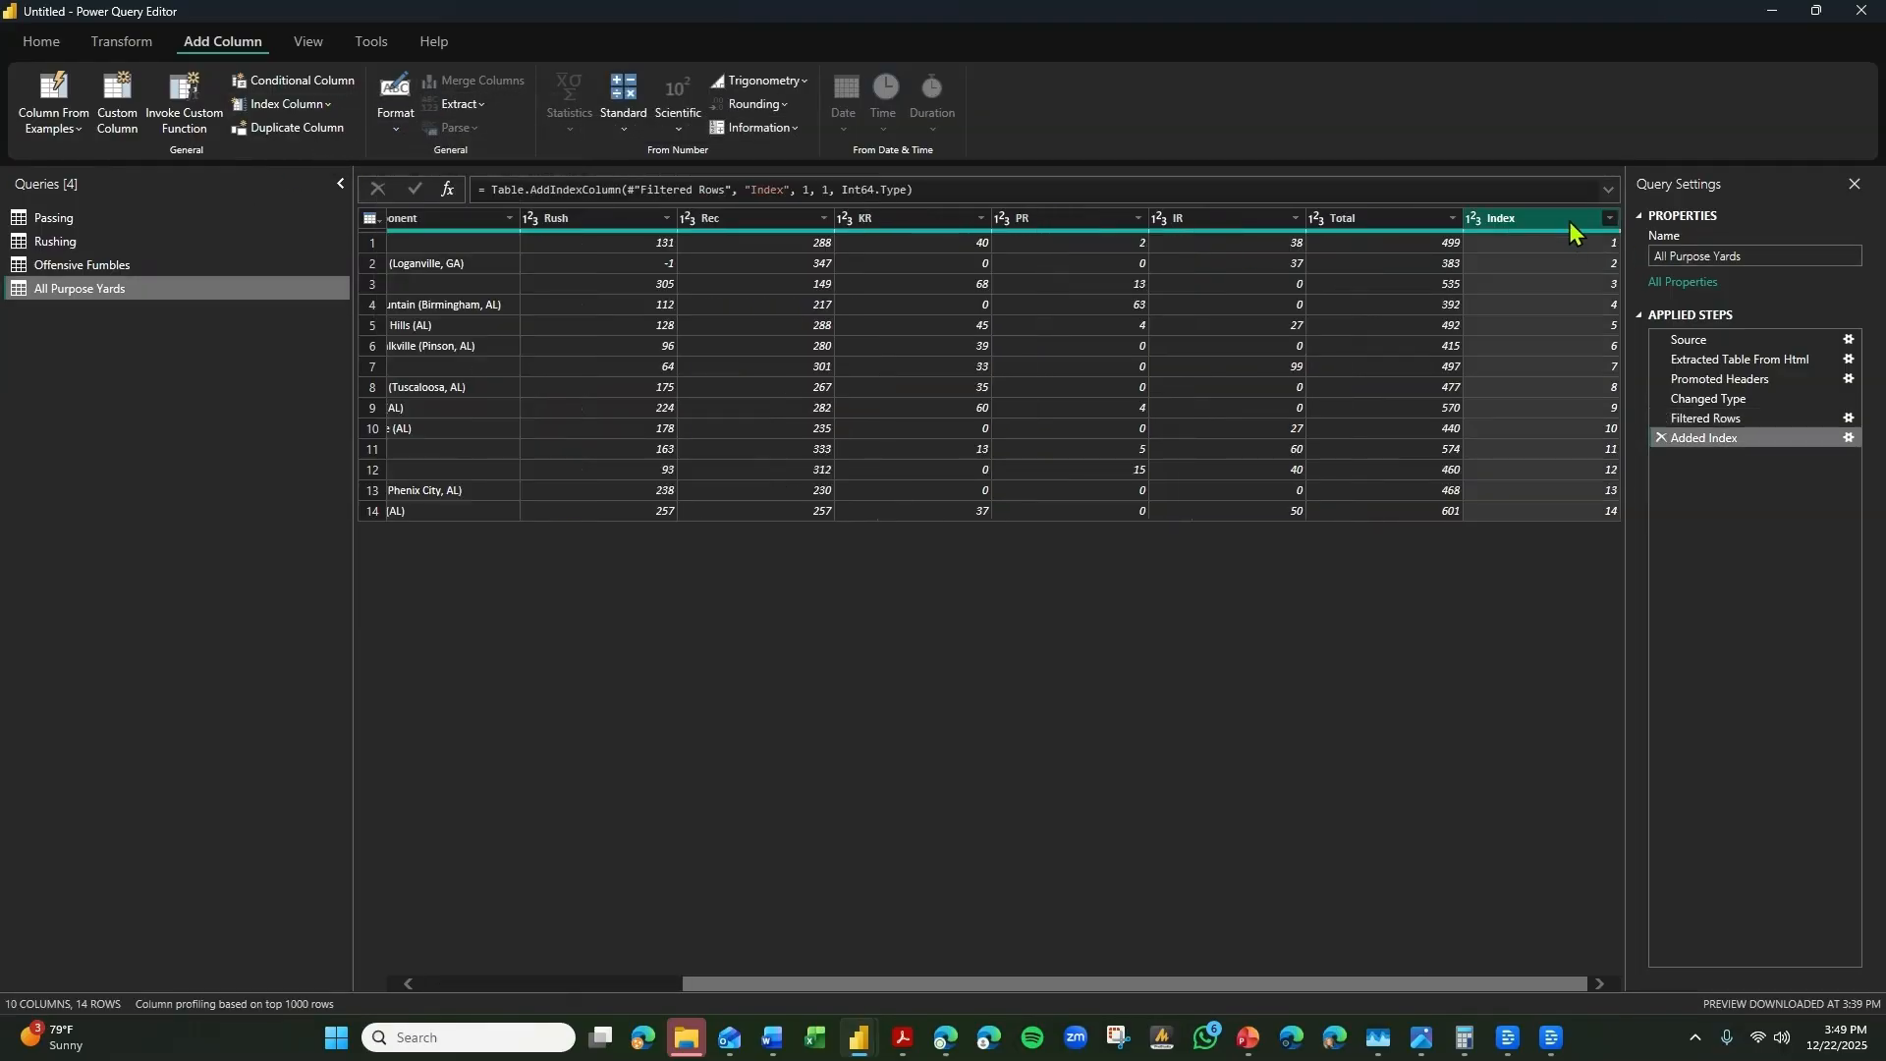
pyautogui.doubleClick(1570, 221)
pyautogui.write('Game')
pyautogui.press('Return')
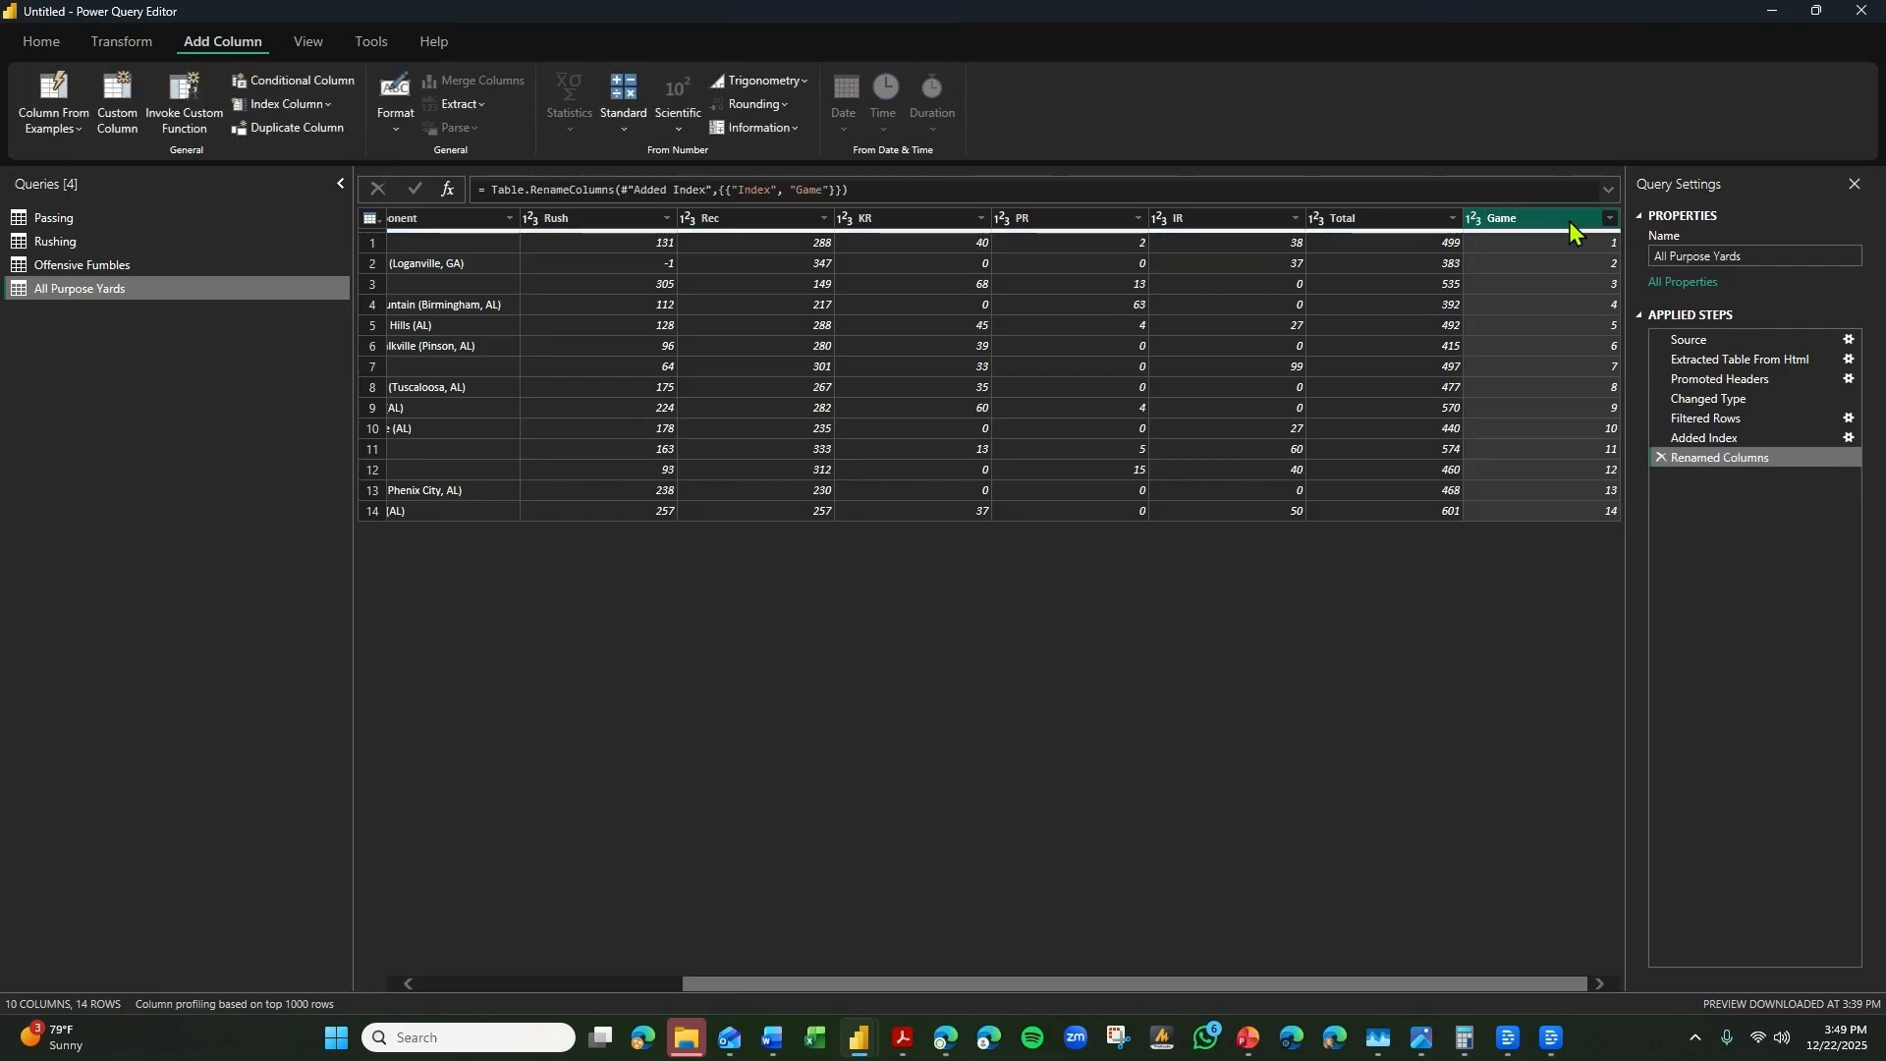
# Move the All Purpose Yards query's Game column to the beginning of the table.
pyautogui.rightClick(1569, 222)
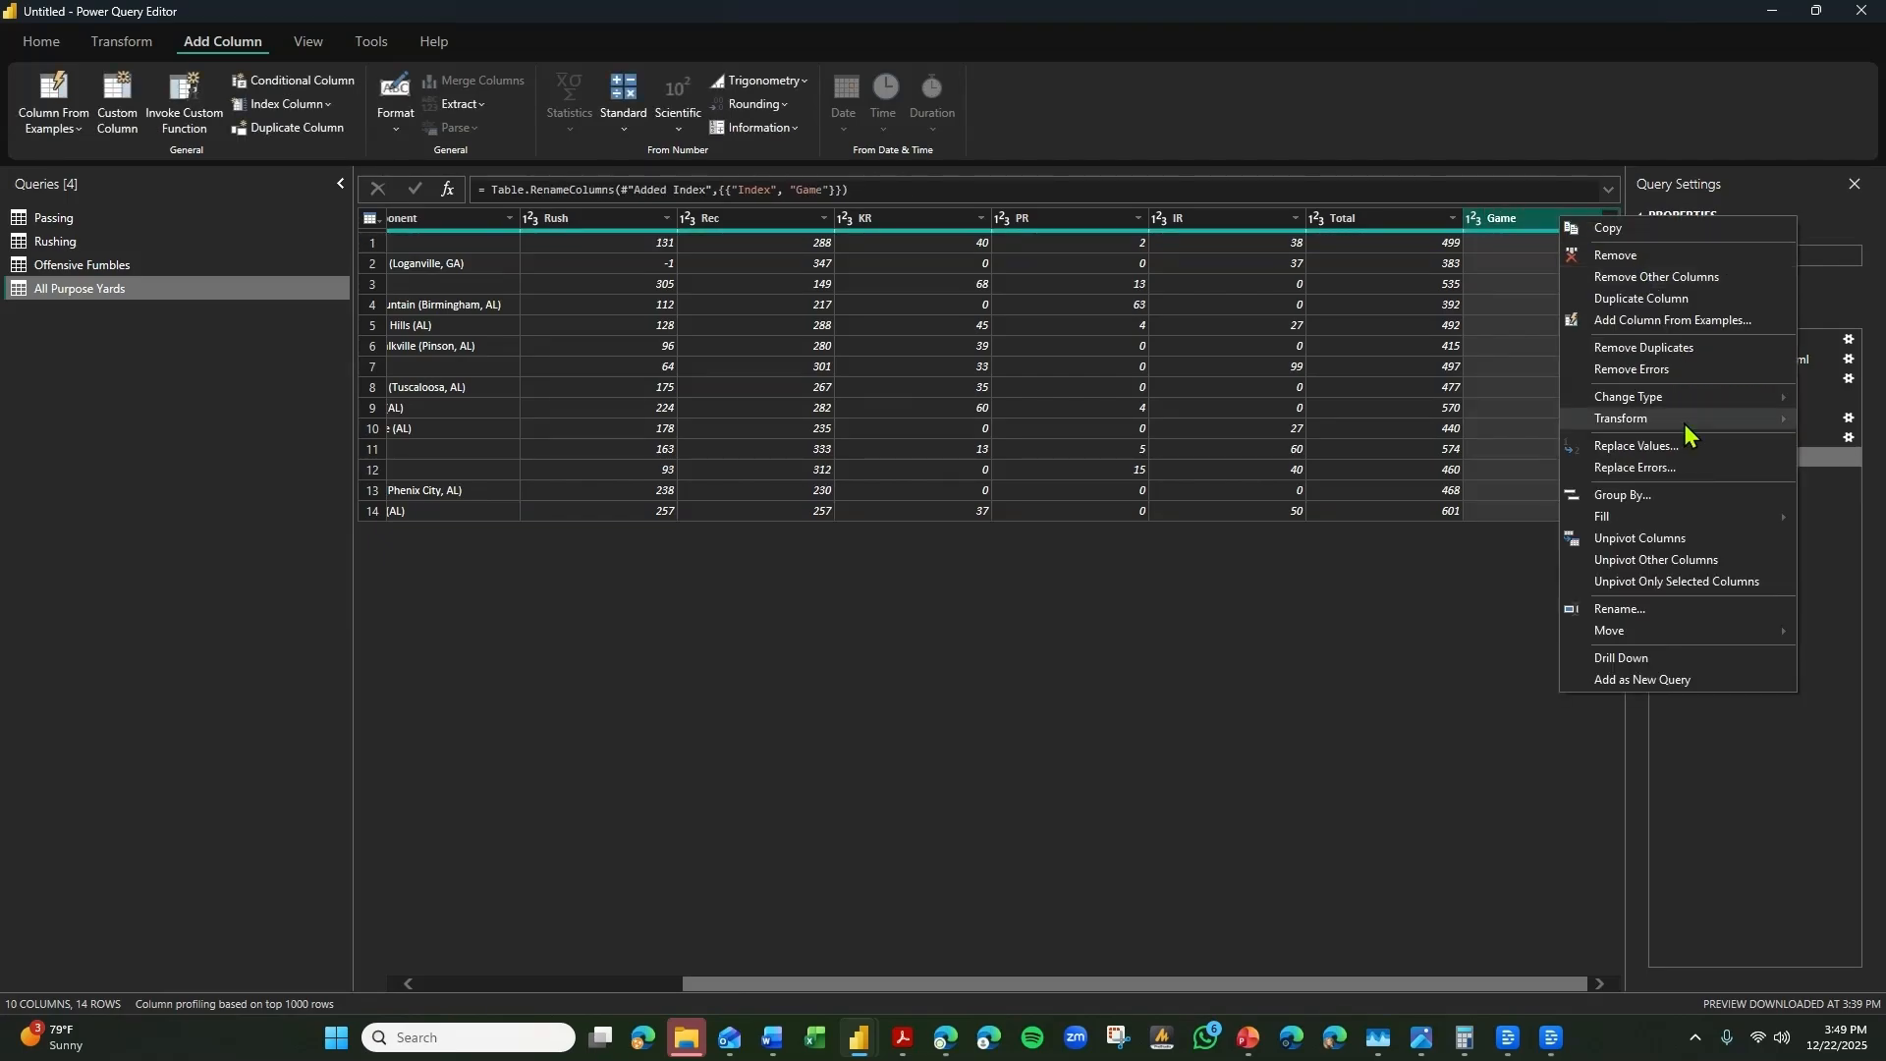
pyautogui.moveTo(1689, 632)
pyautogui.click(1485, 675)
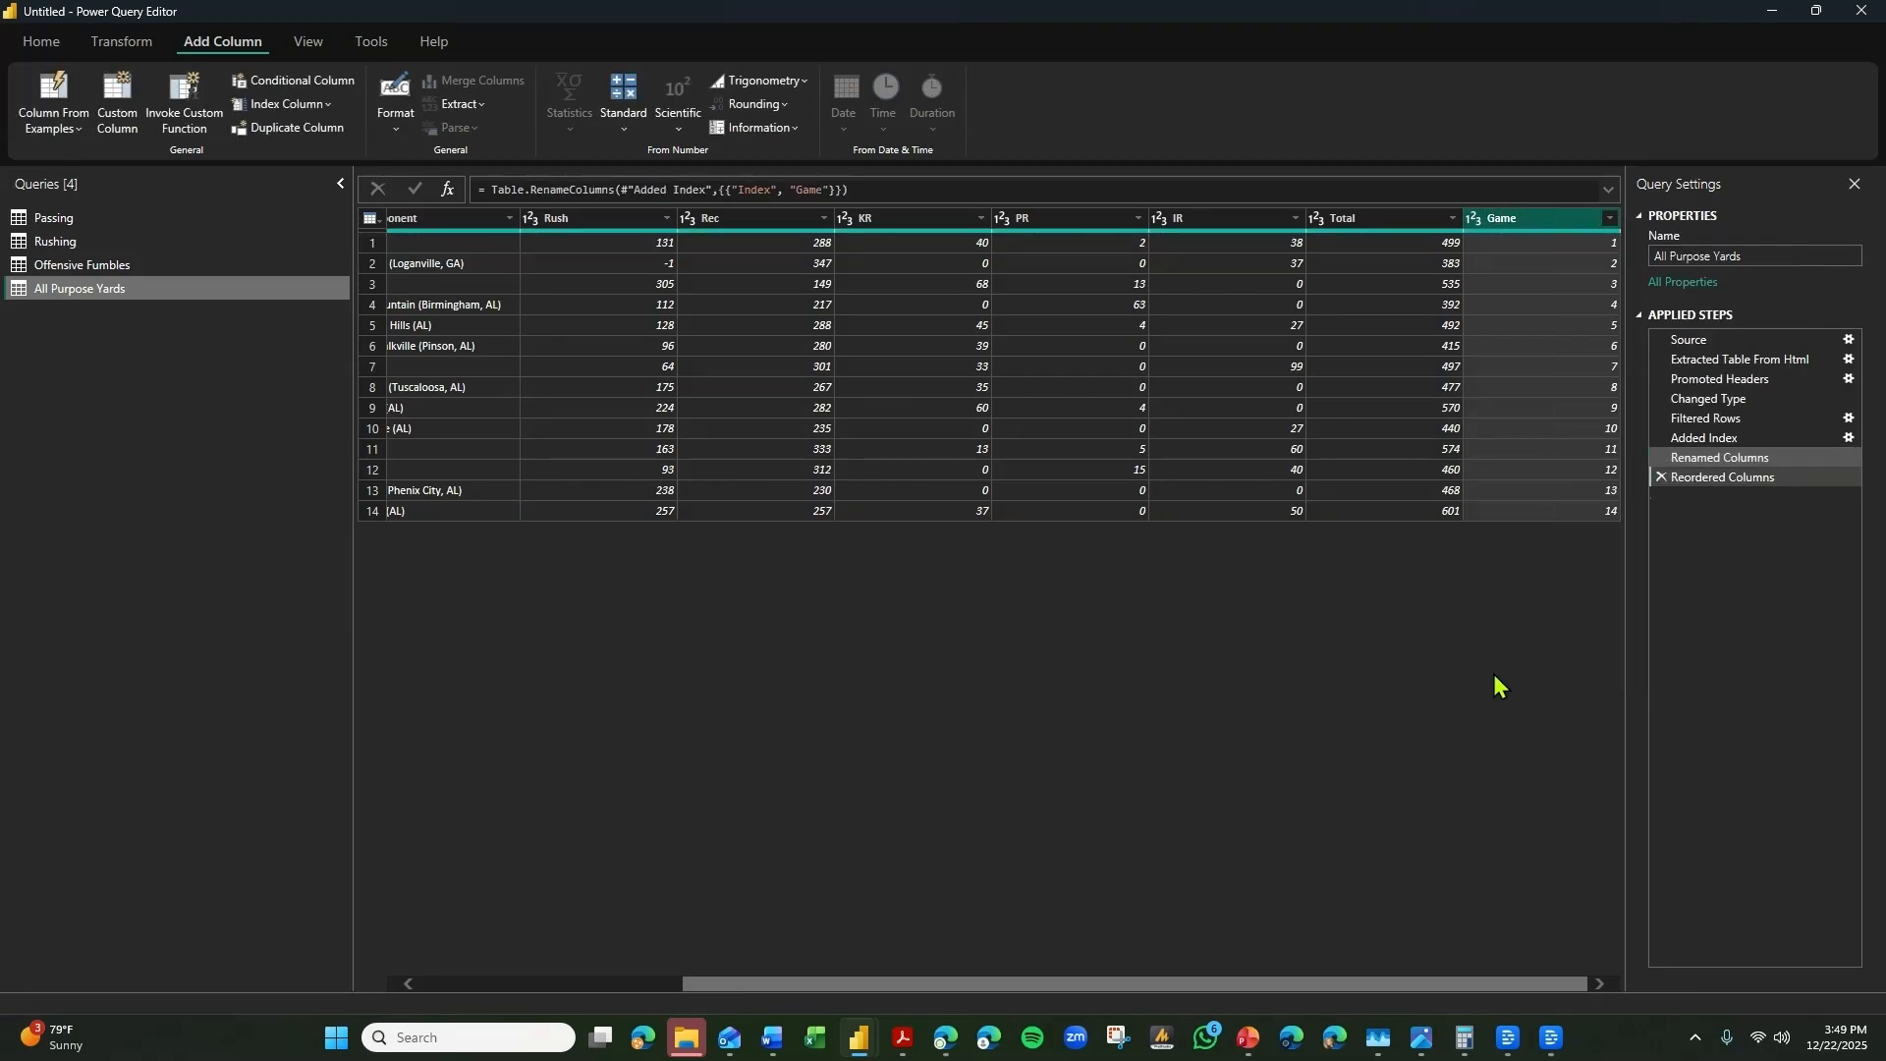
# Merge the Passing and Rushing queries as a new query, matching on the Game columns with a Left Outer join.
pyautogui.click(131, 220)
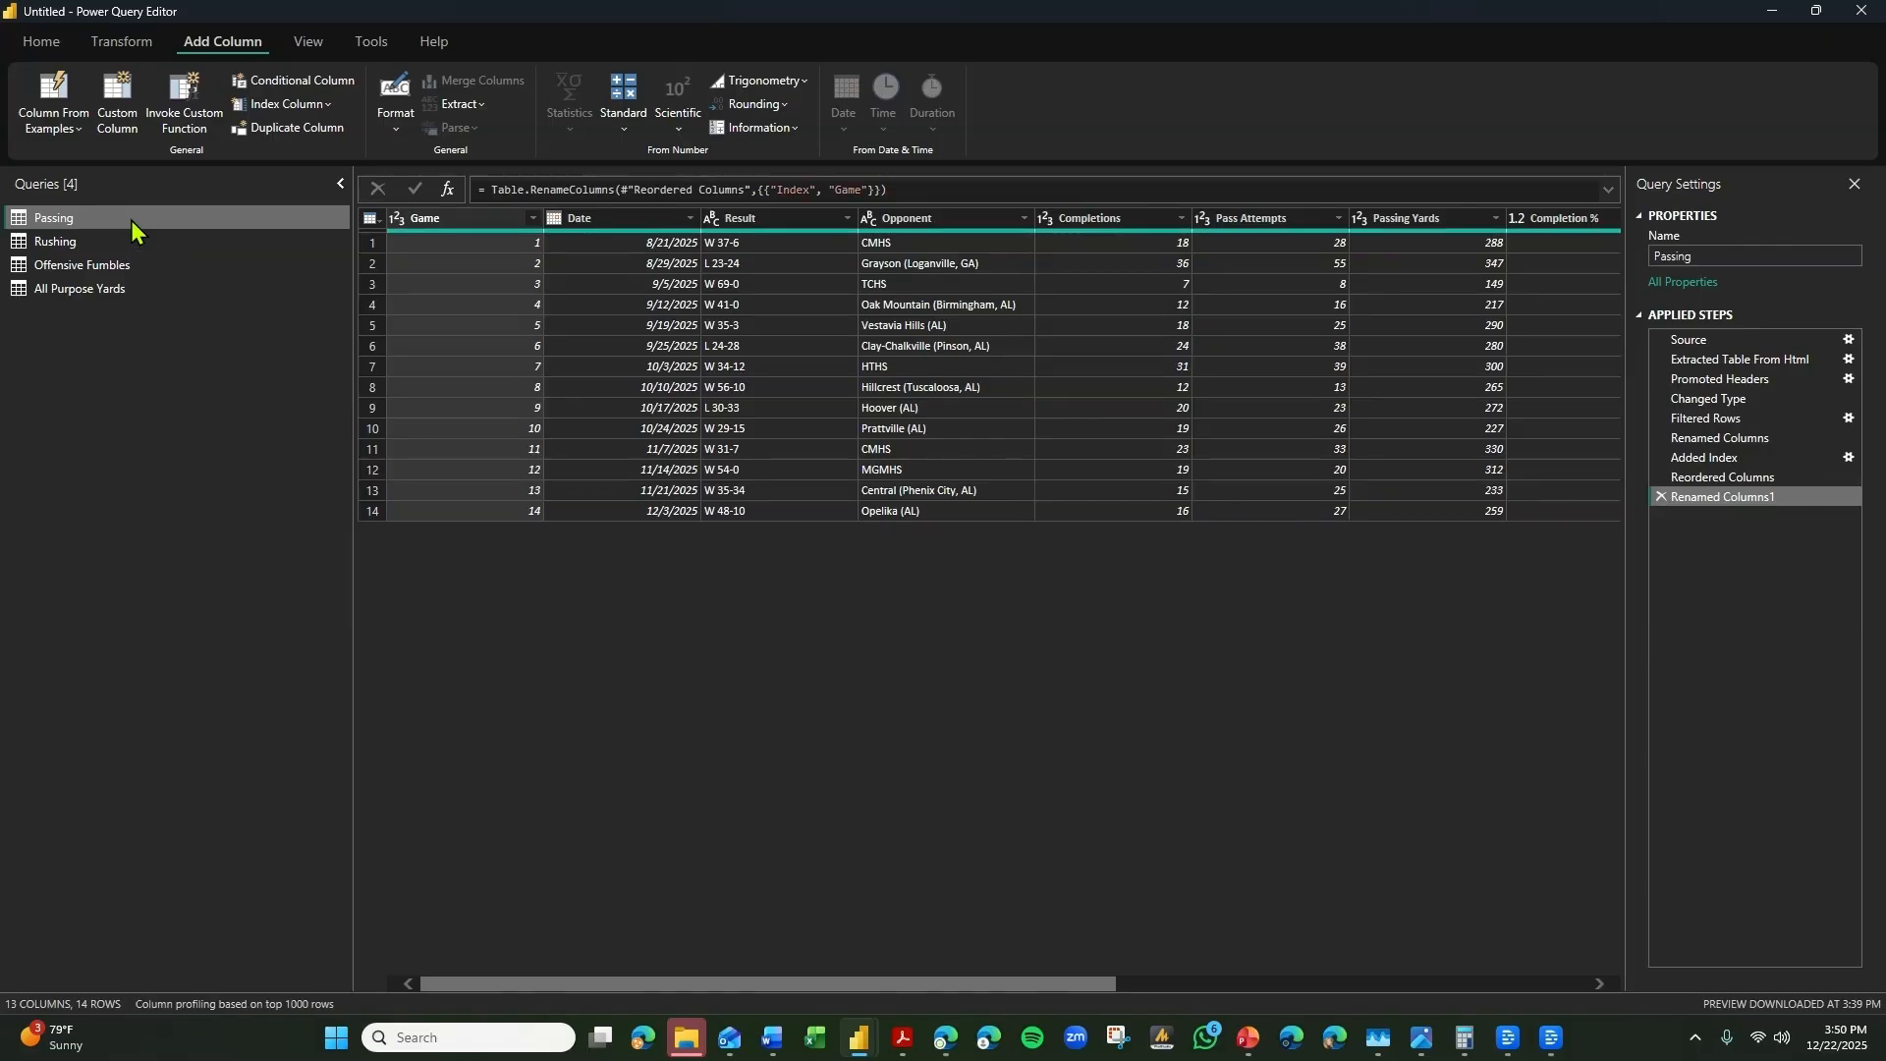
pyautogui.click(147, 49)
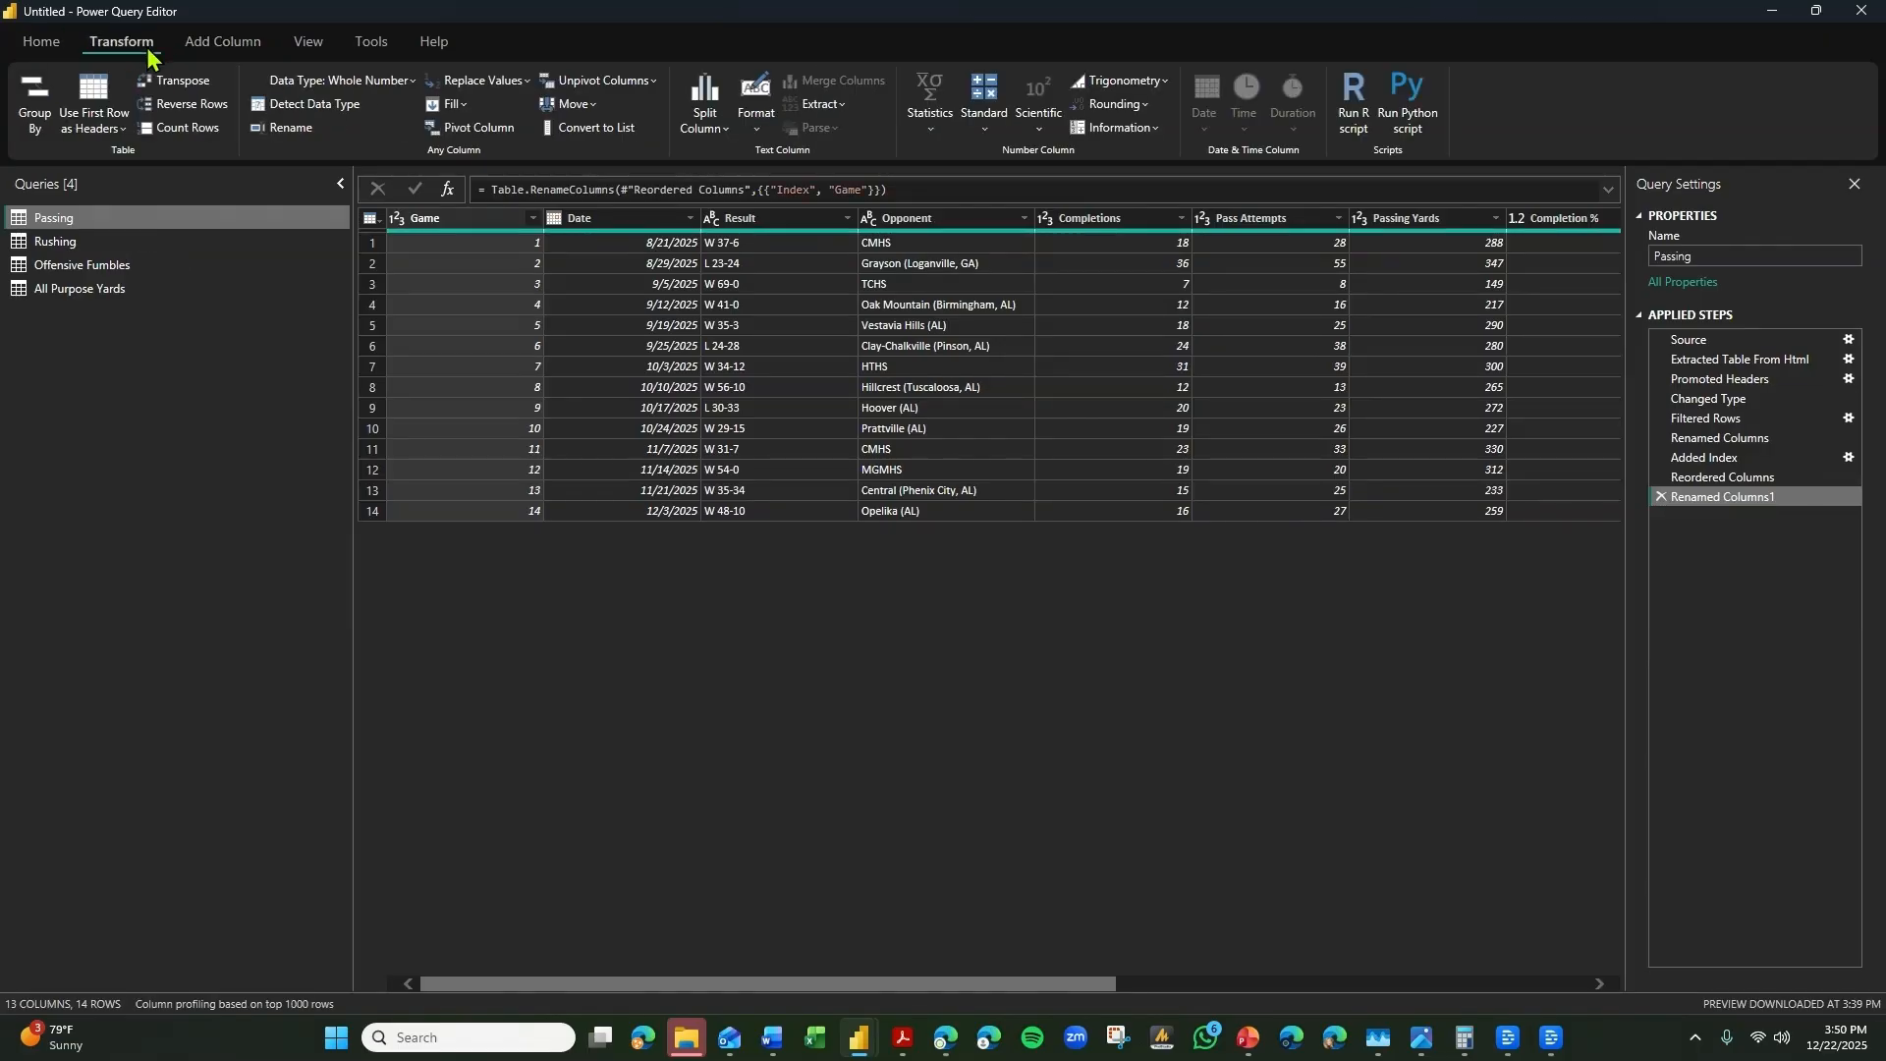
pyautogui.click(42, 44)
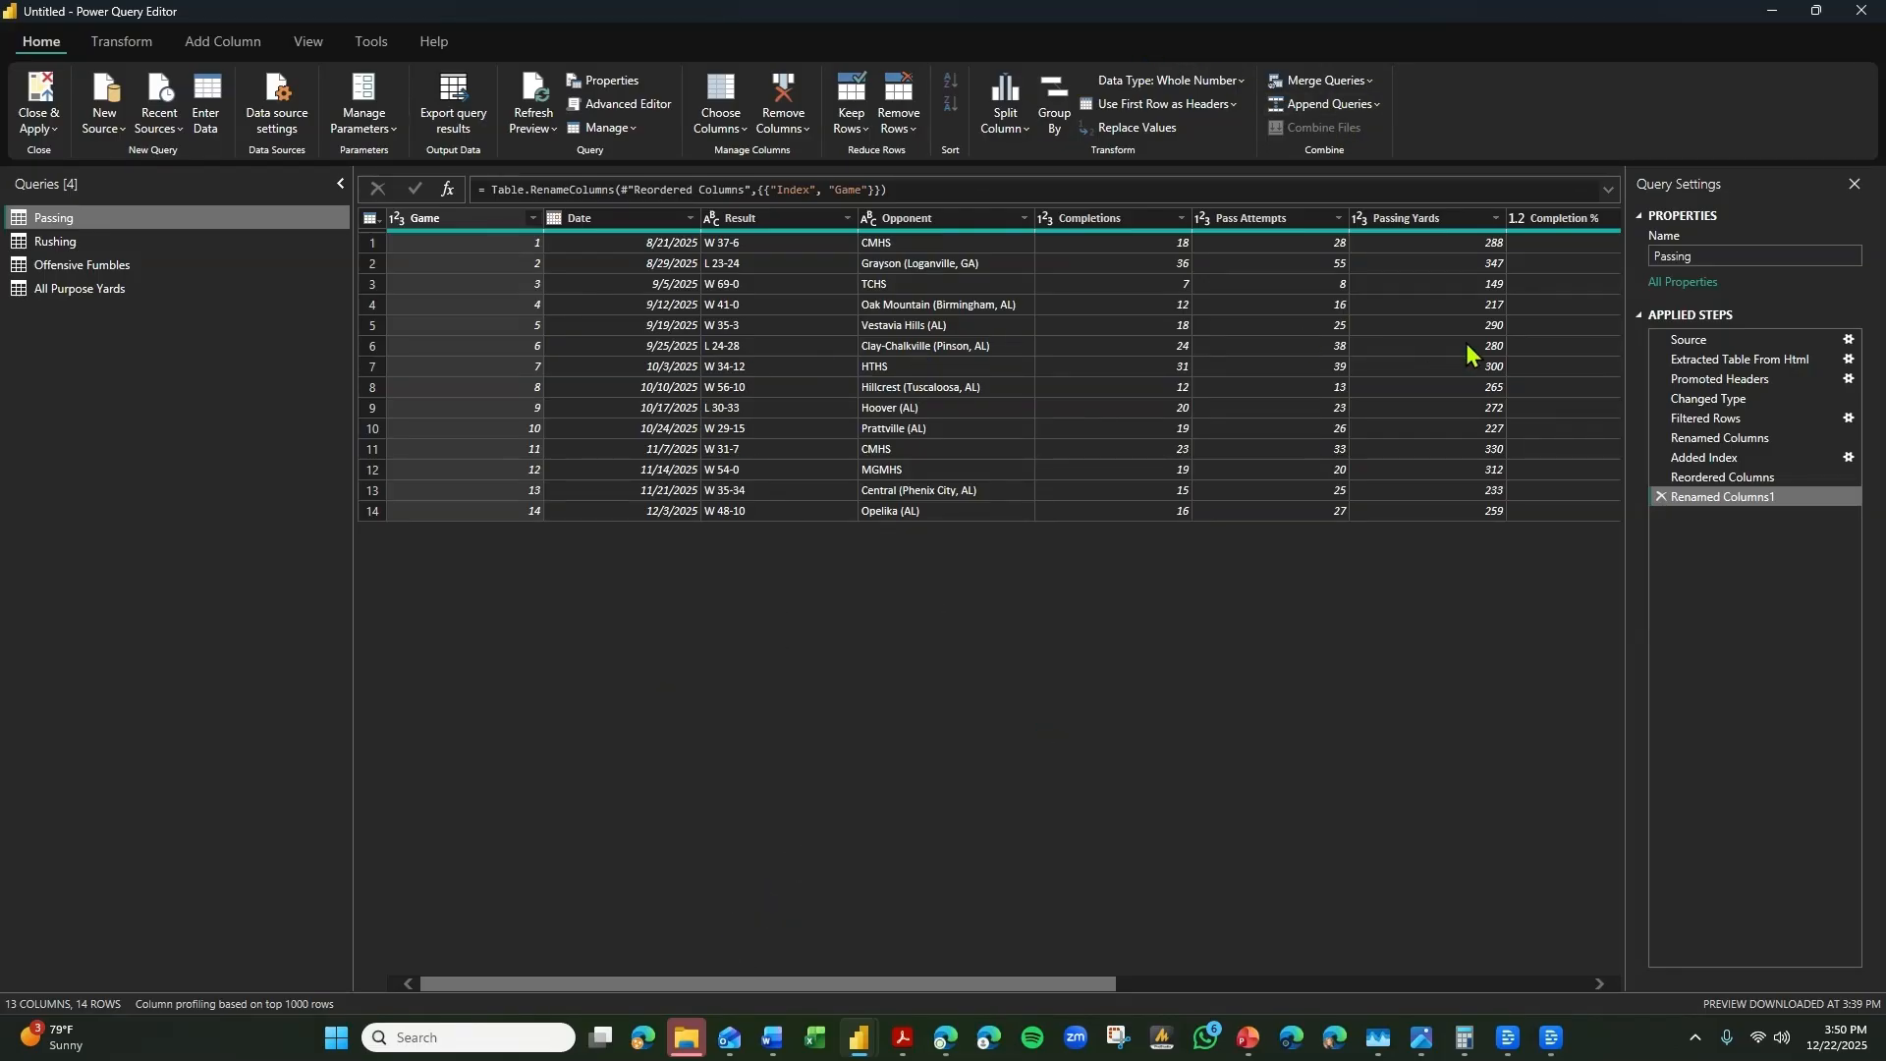
pyautogui.click(1370, 79)
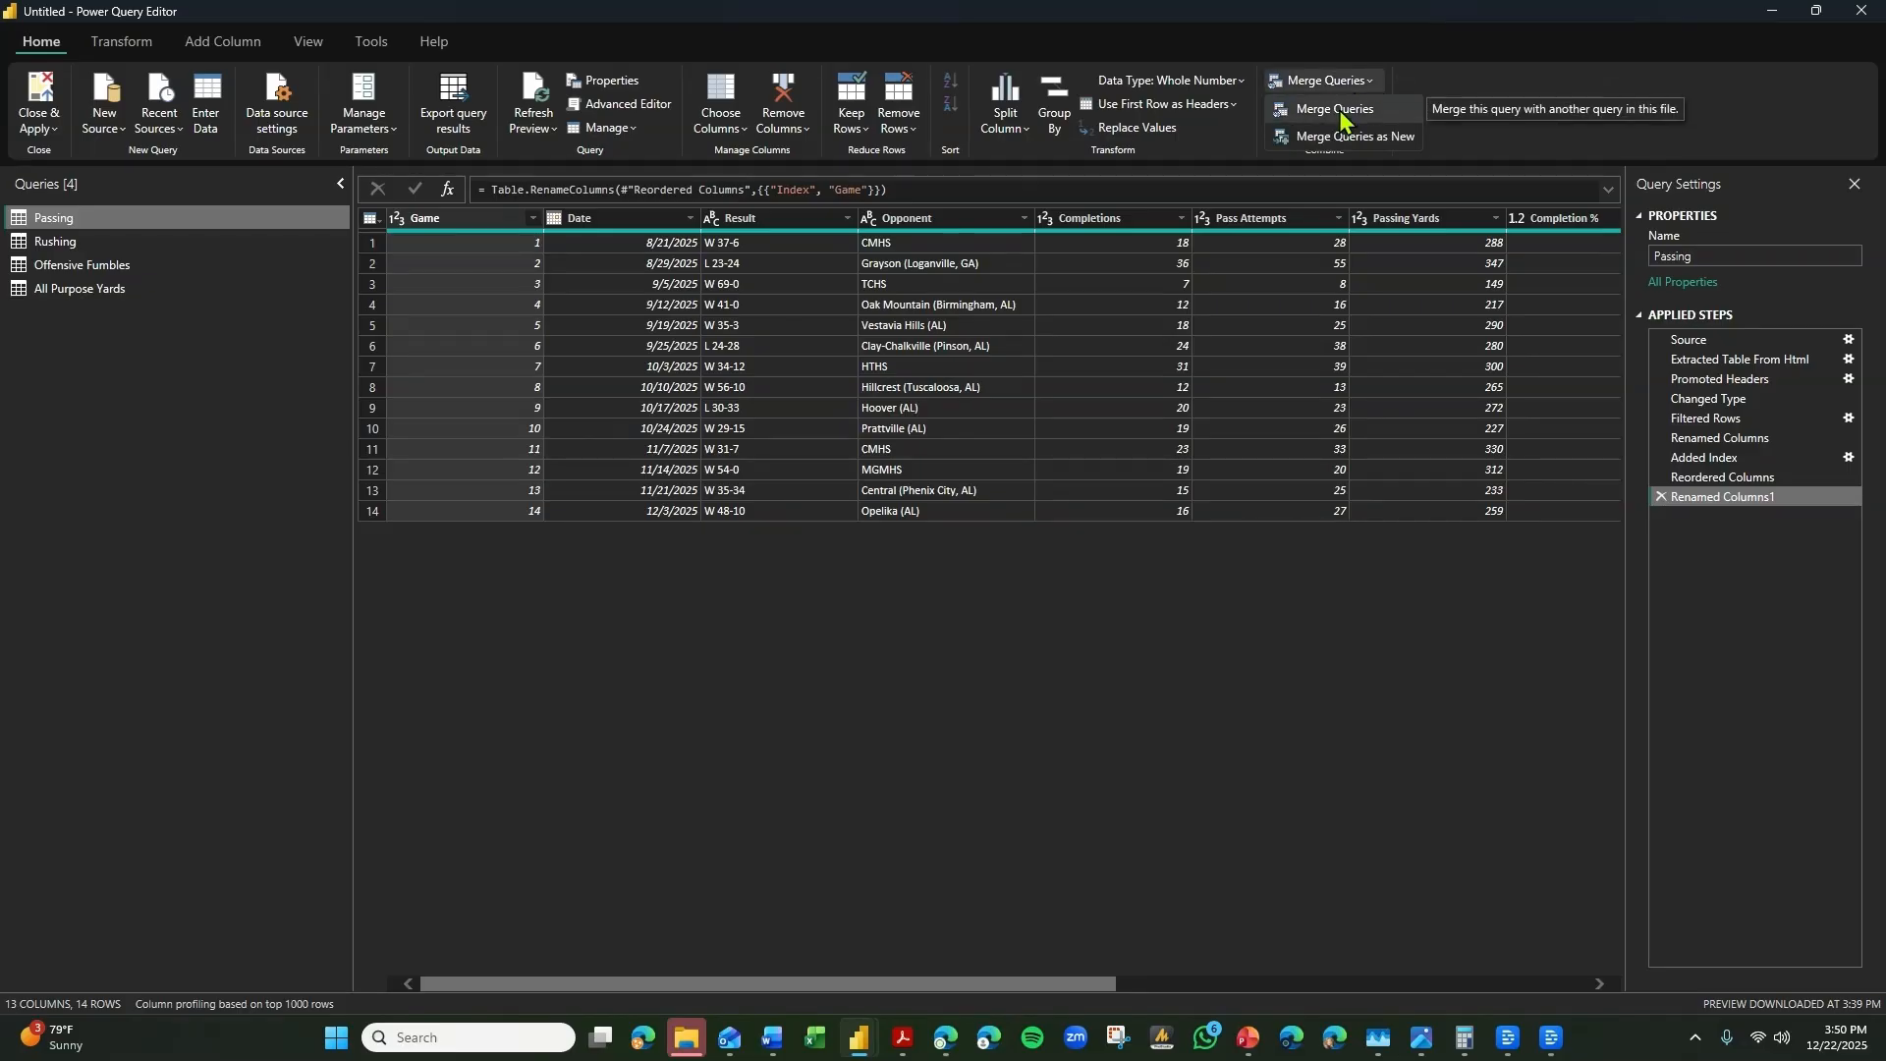
pyautogui.click(1354, 134)
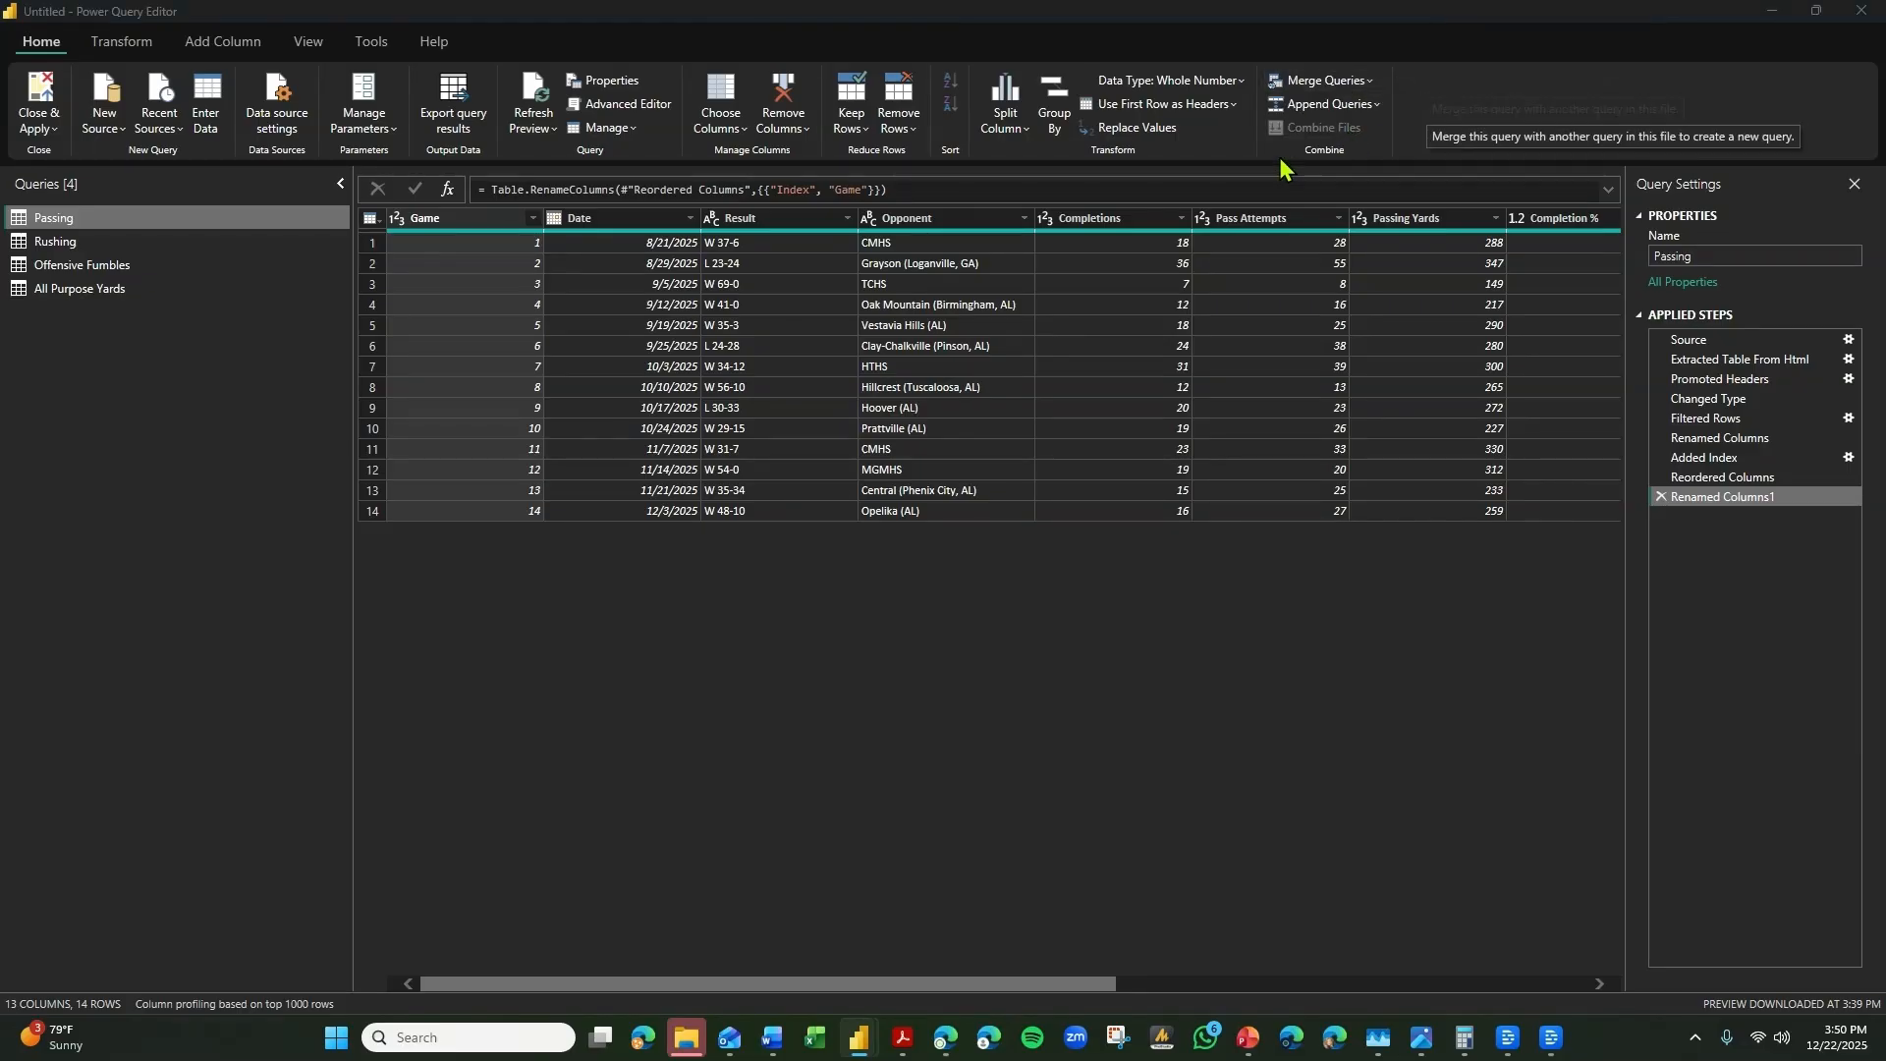
pyautogui.click(677, 365)
pyautogui.click(688, 488)
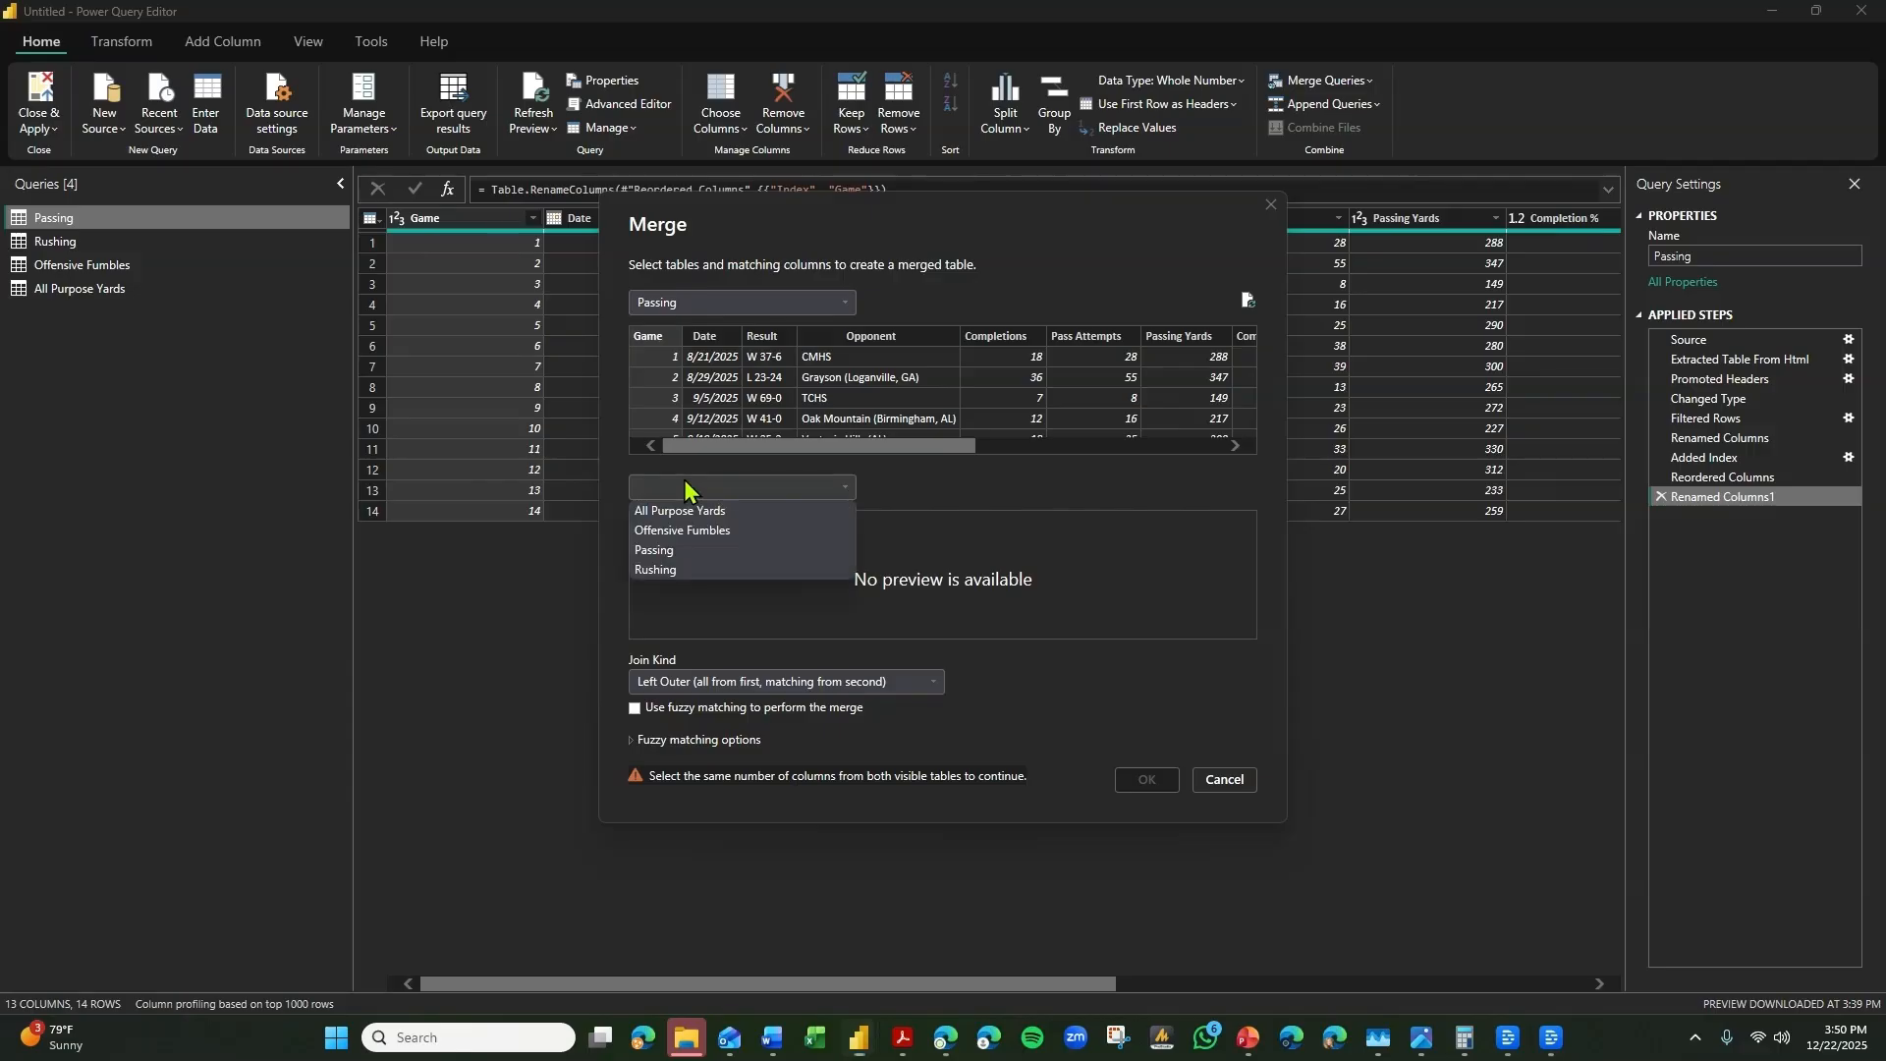
pyautogui.click(680, 570)
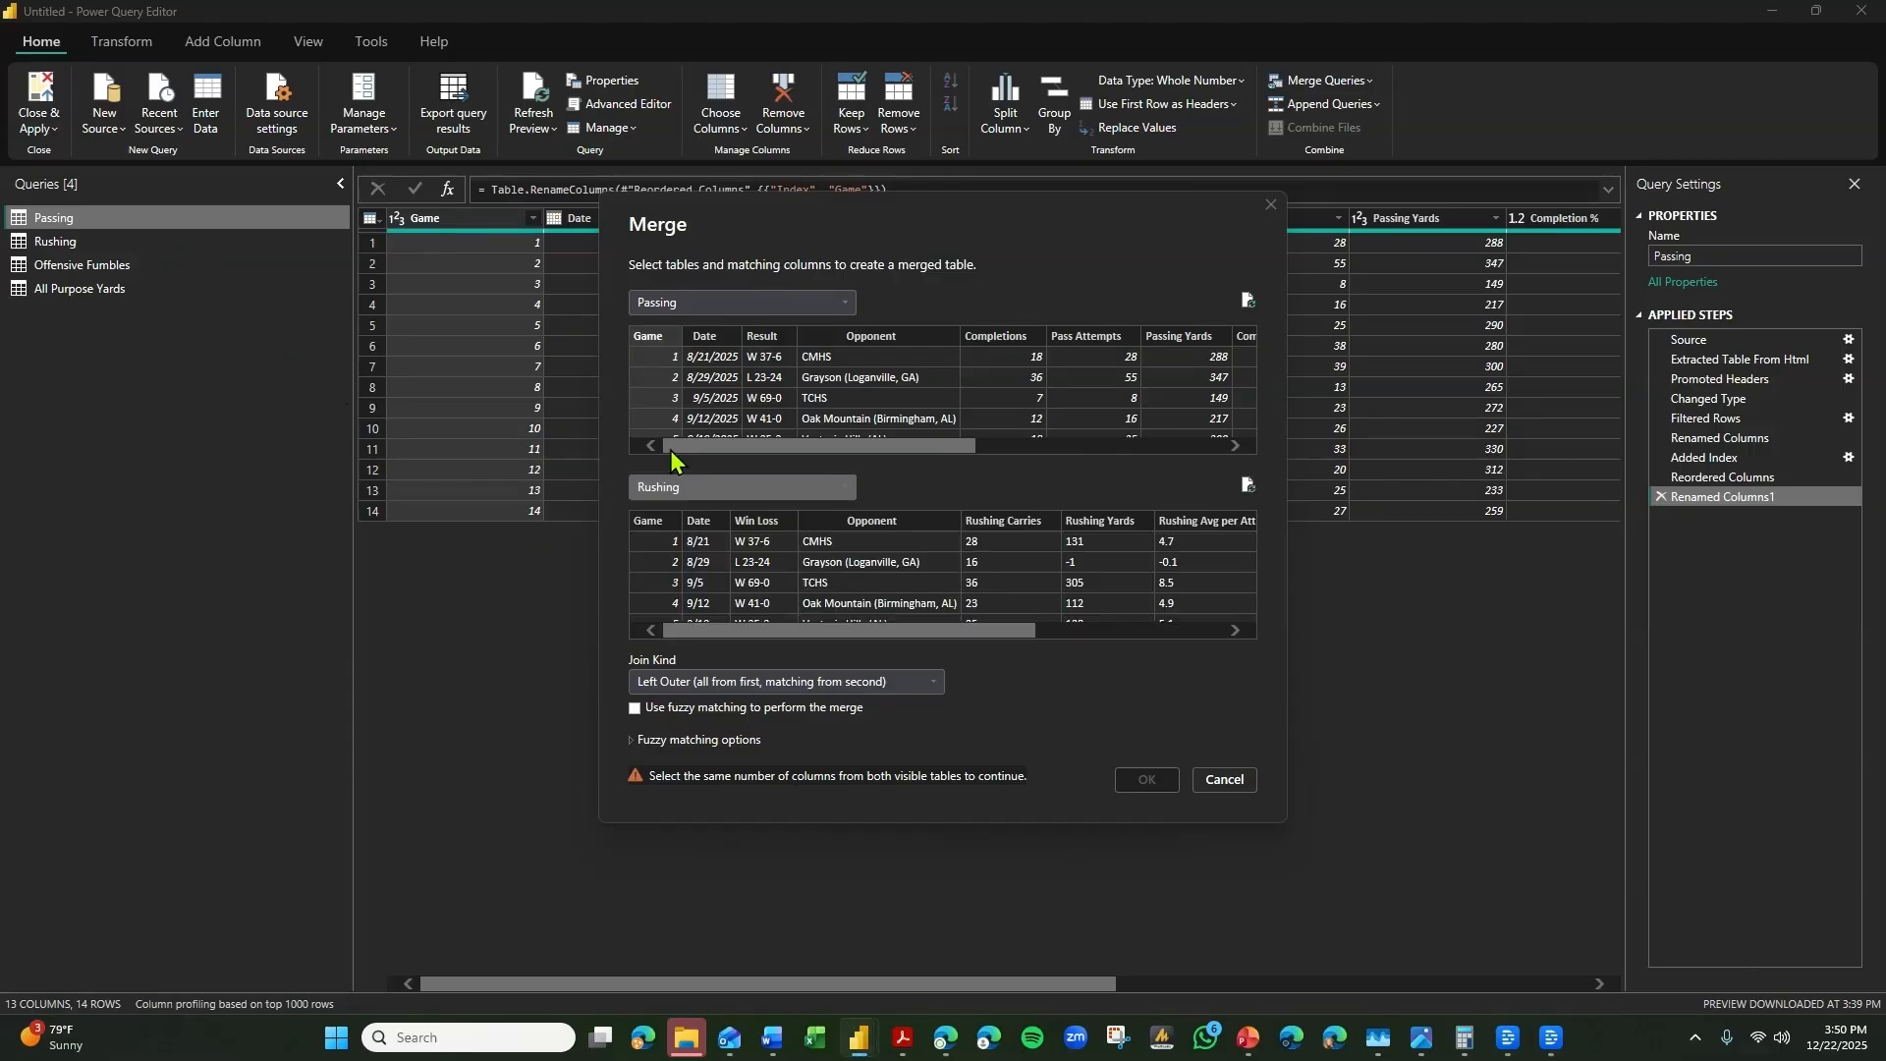
pyautogui.click(677, 528)
pyautogui.click(1162, 787)
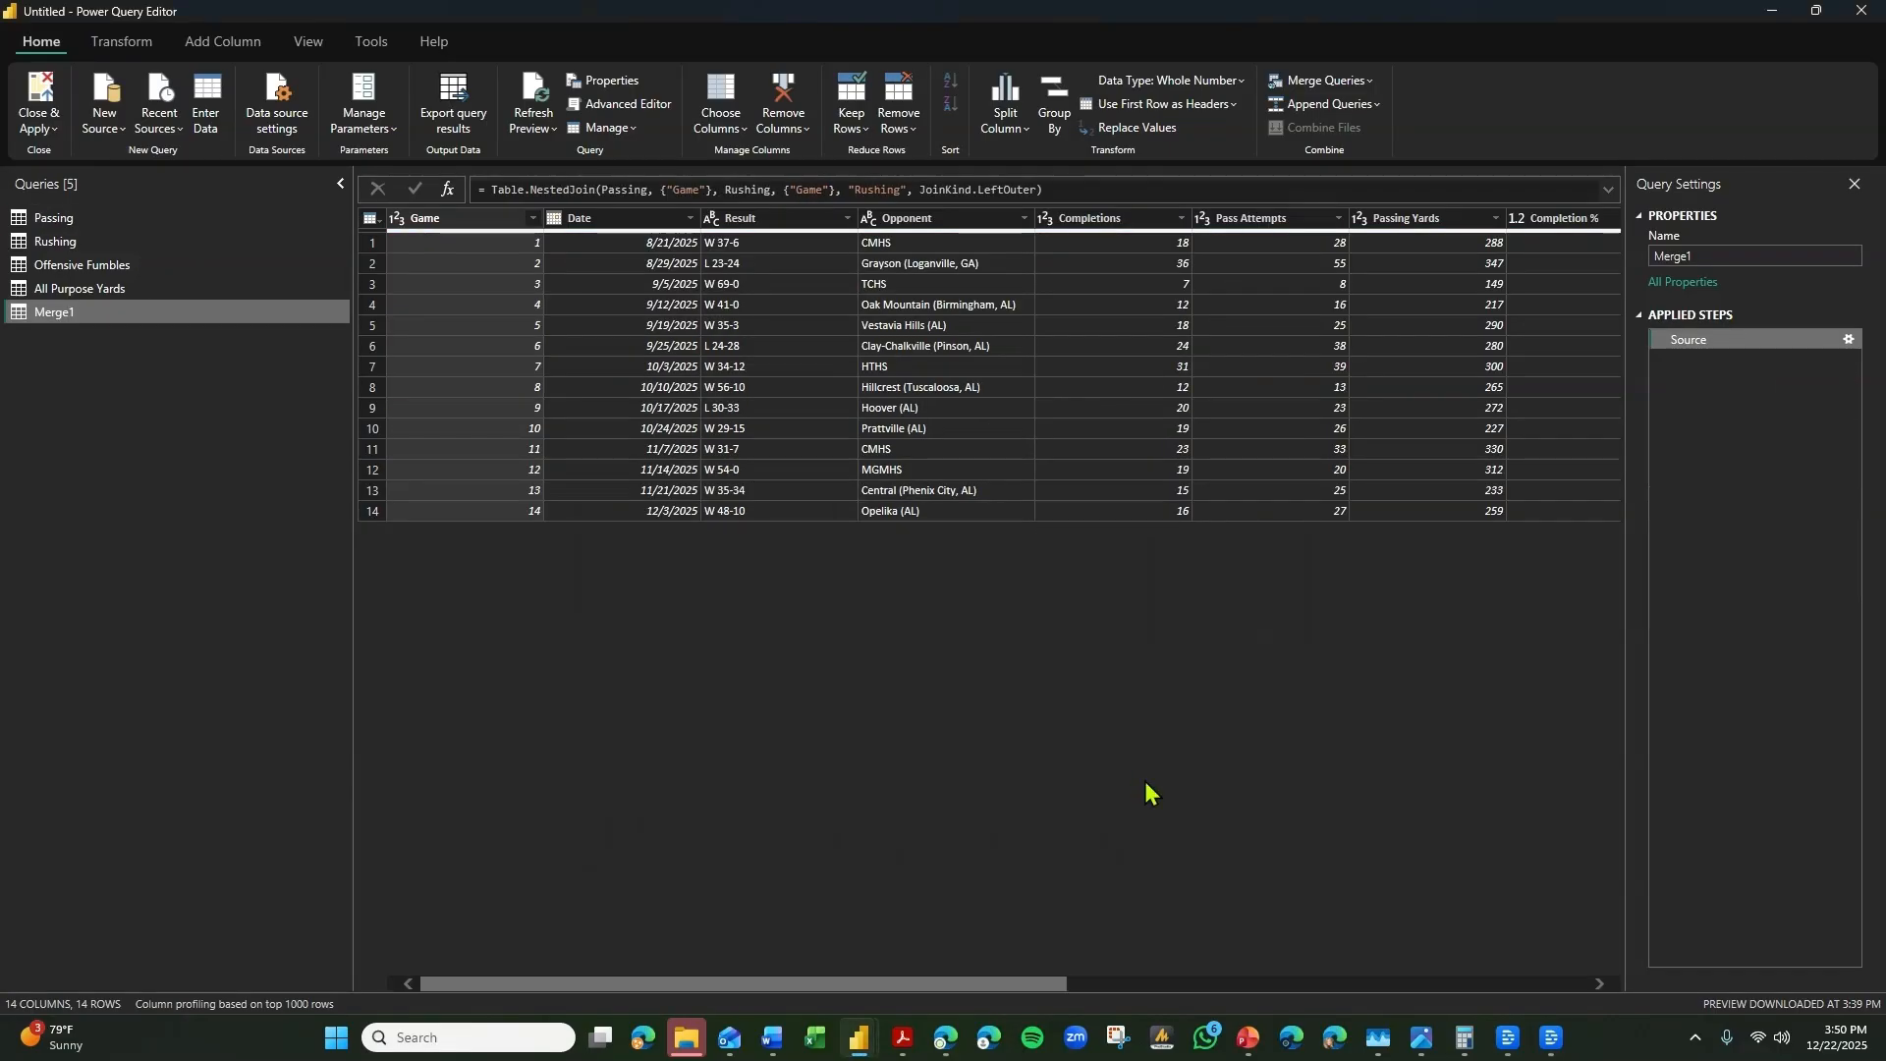
# Expand the merged Rushing column into its rushing statistics, excluding Game, Date, Win Loss and Opponent.
pyautogui.moveTo(907, 994); pyautogui.dragTo(1658, 616)
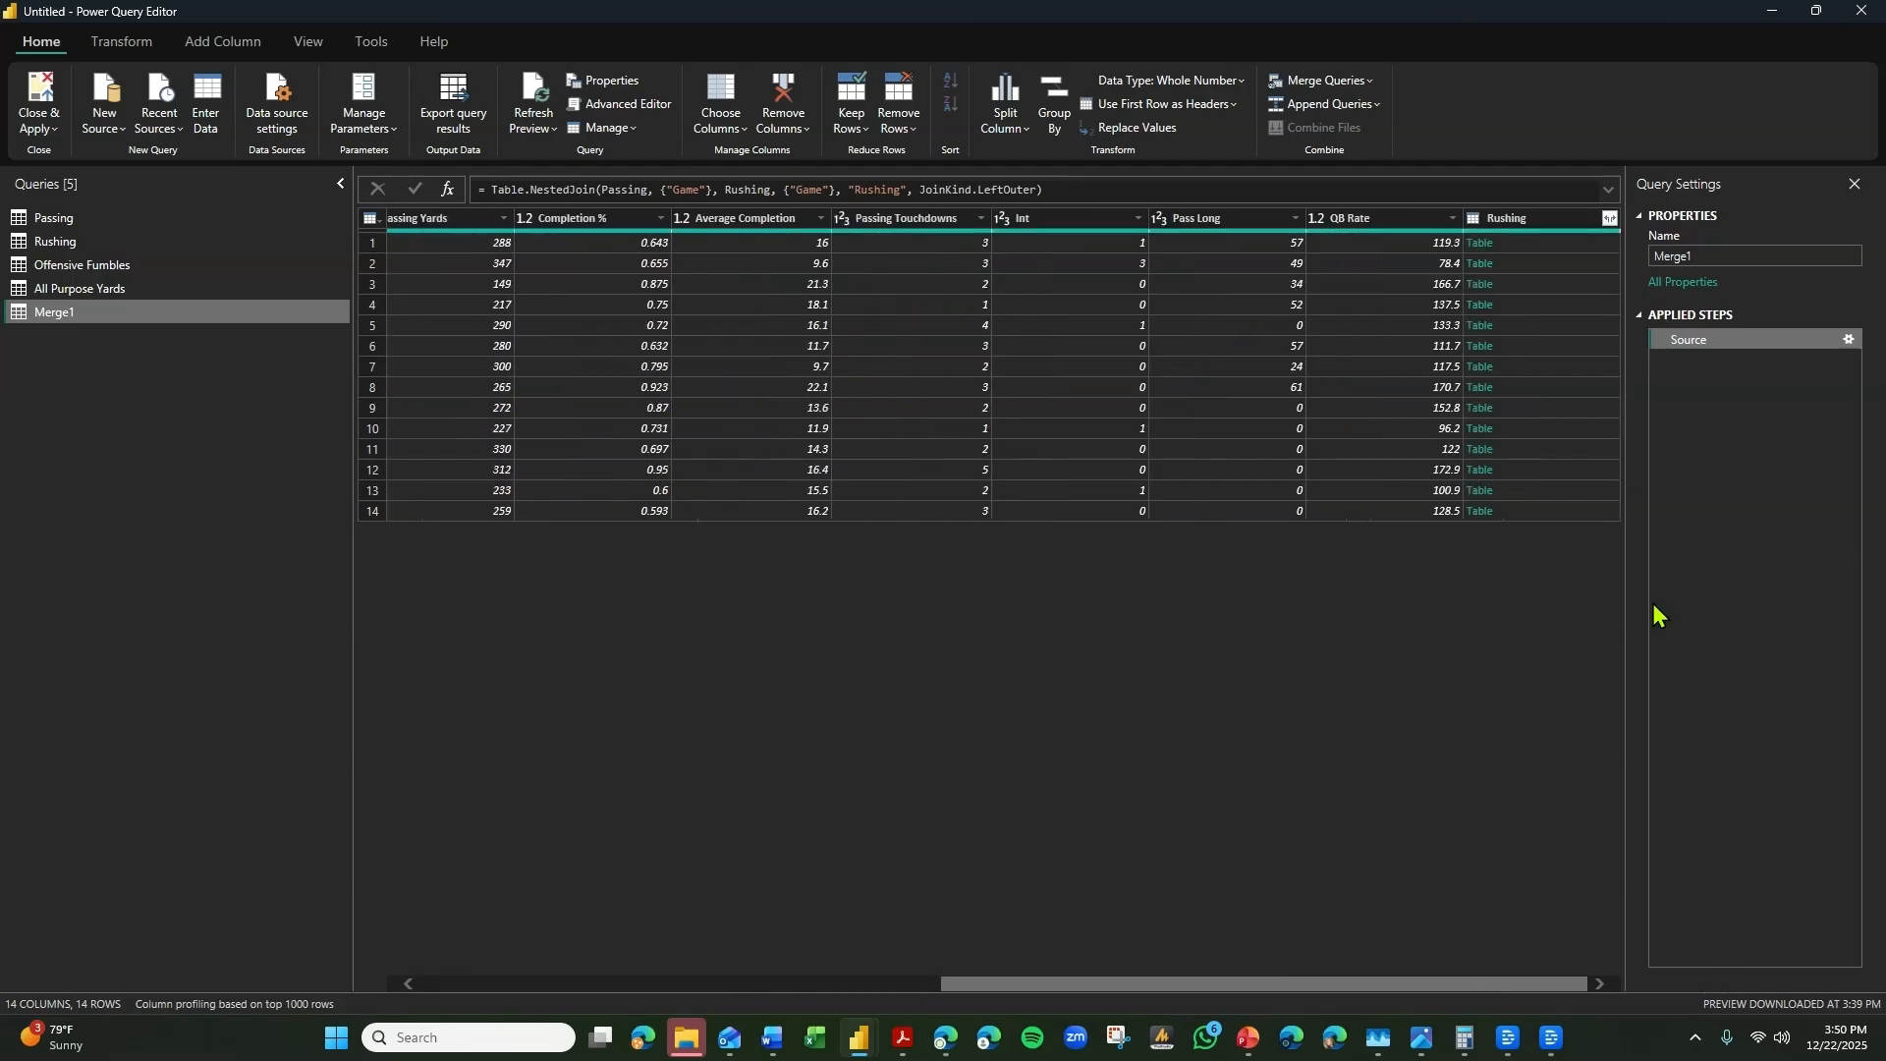
pyautogui.click(1609, 218)
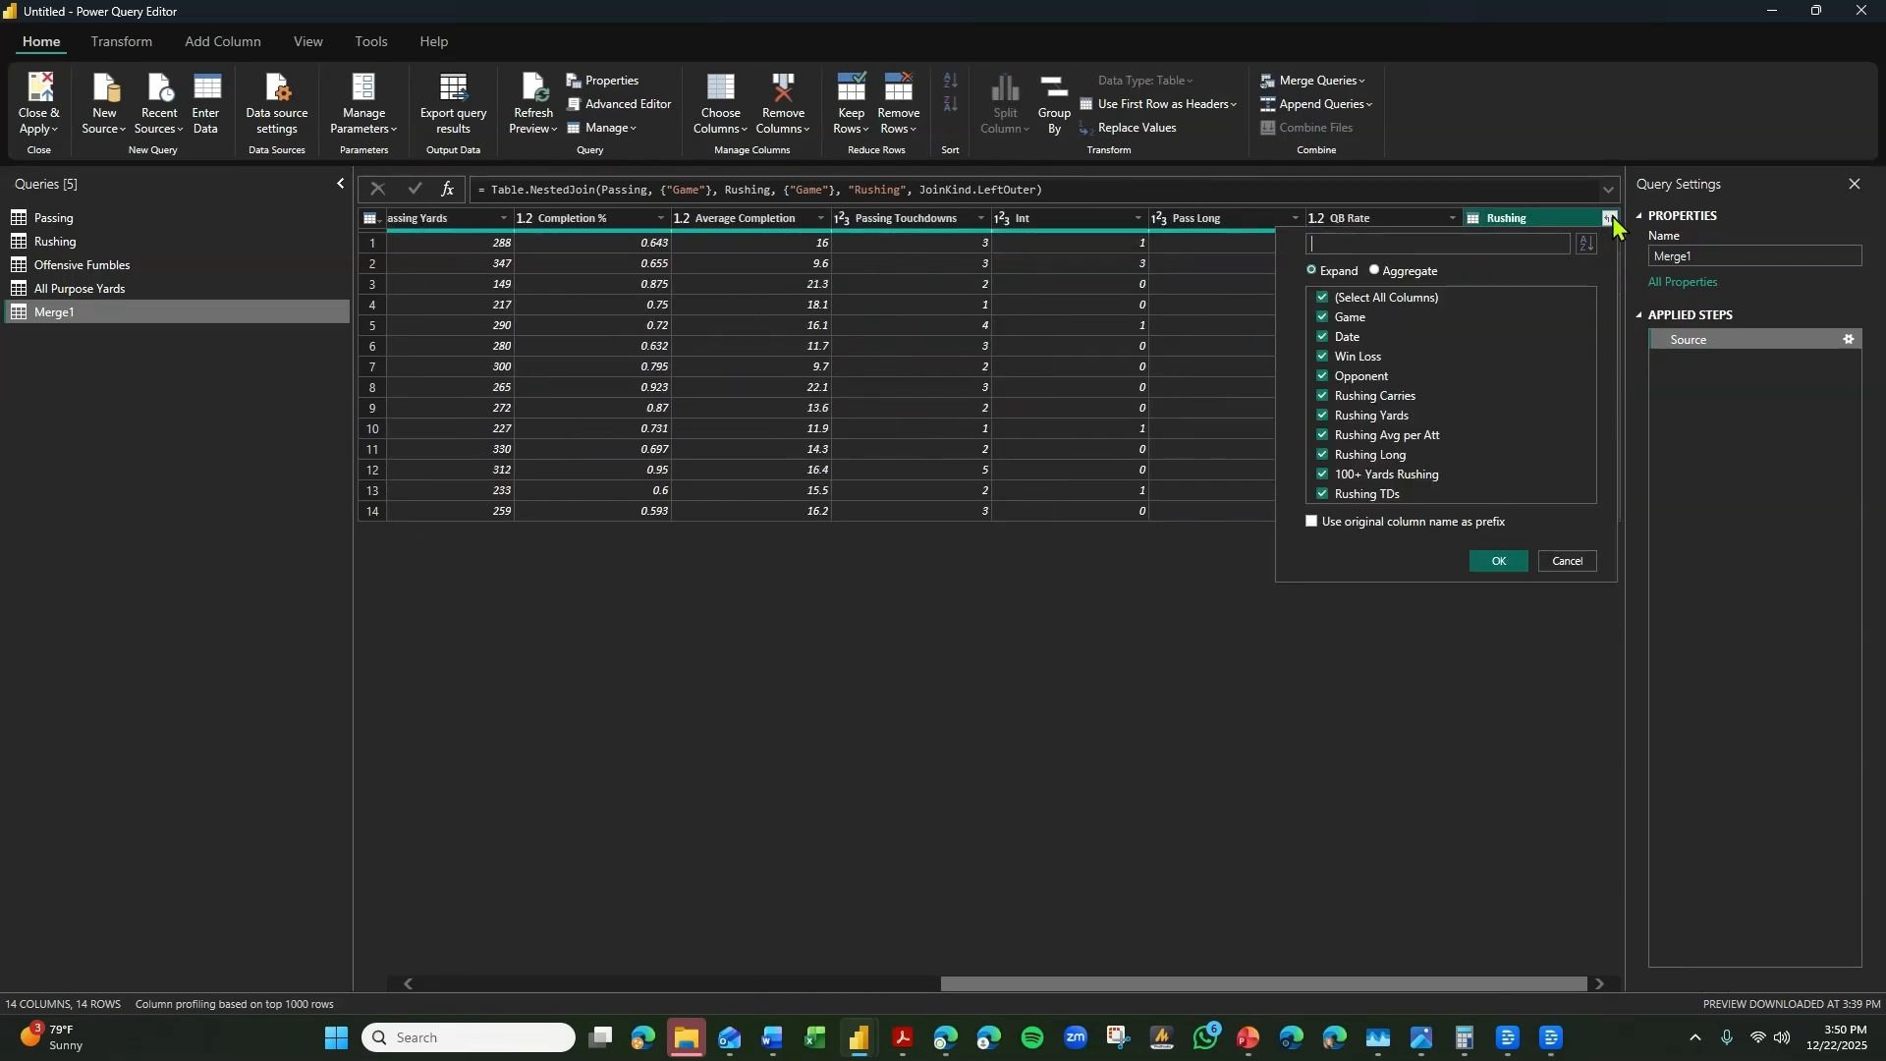
pyautogui.click(1358, 317)
pyautogui.click(1355, 337)
pyautogui.click(1360, 357)
pyautogui.click(1395, 376)
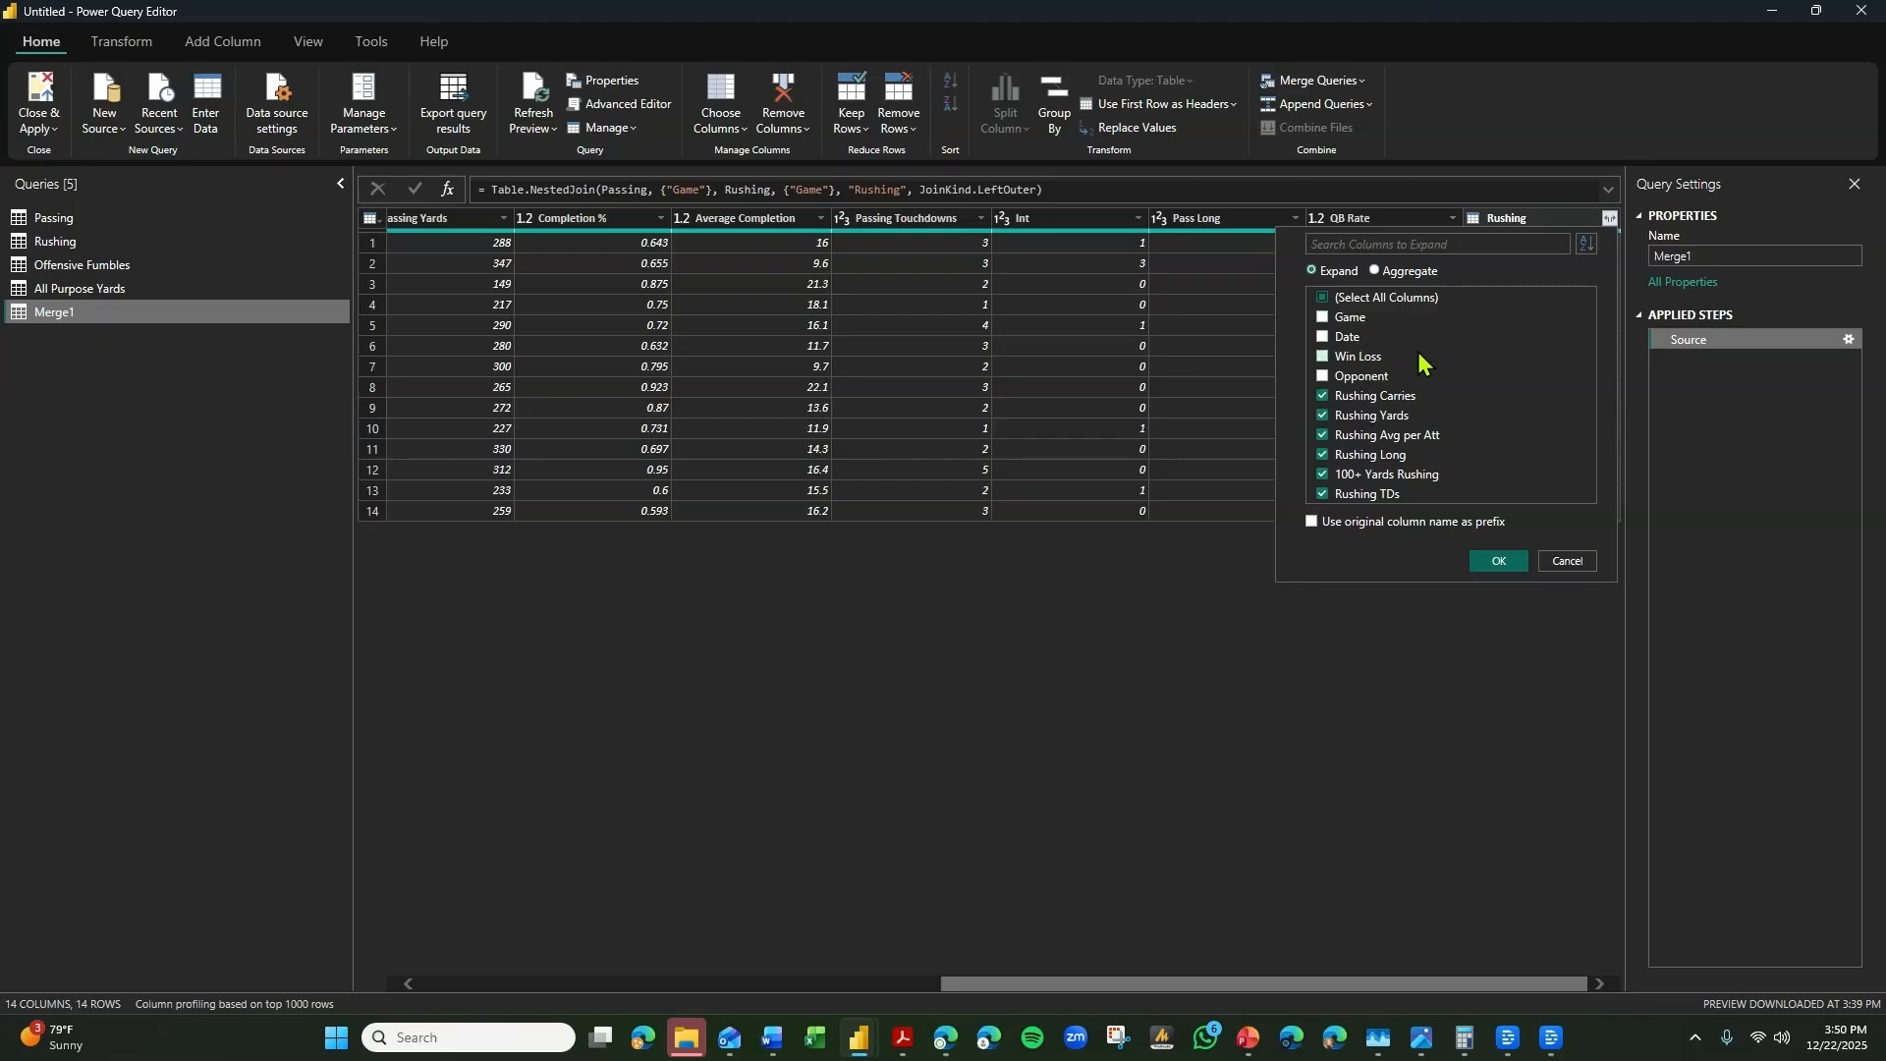
pyautogui.click(1497, 561)
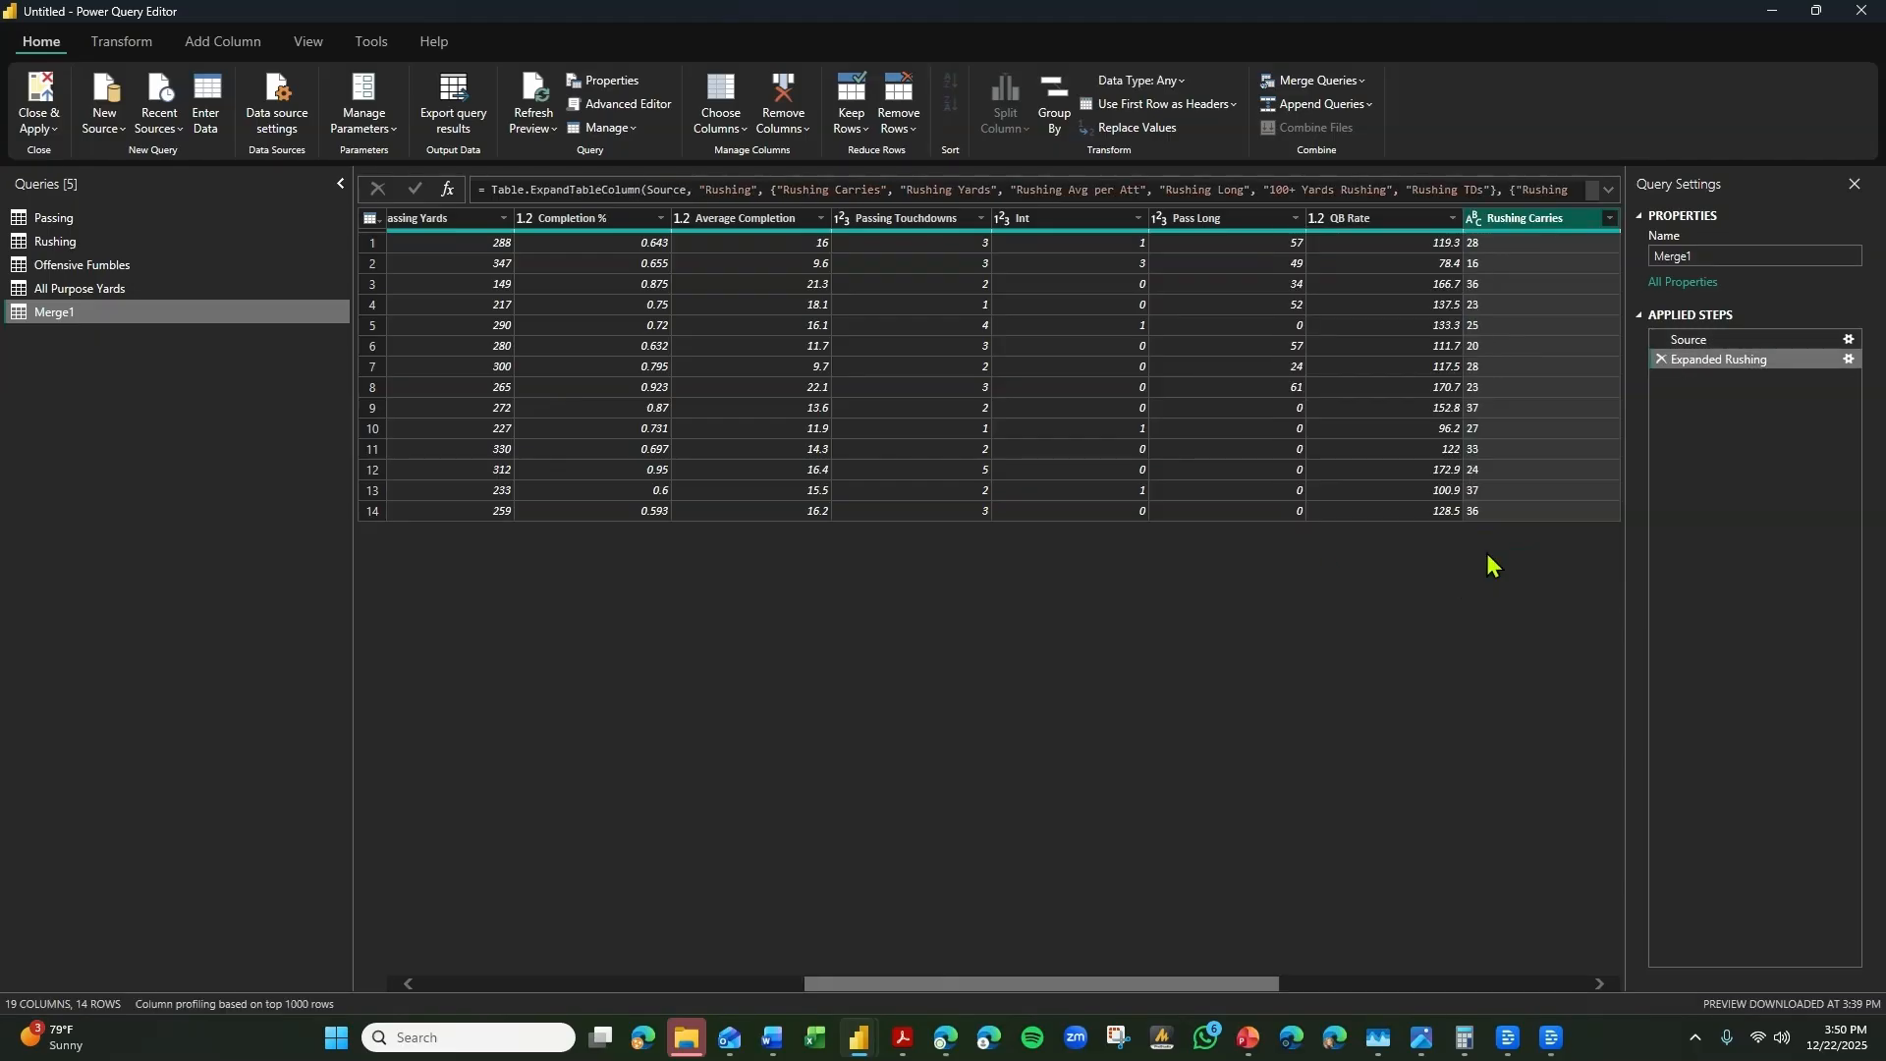
# Merge the Offensive Fumbles query into Merge1, matching on the Game columns with a Left Outer join.
pyautogui.moveTo(1131, 985); pyautogui.dragTo(598, 952)
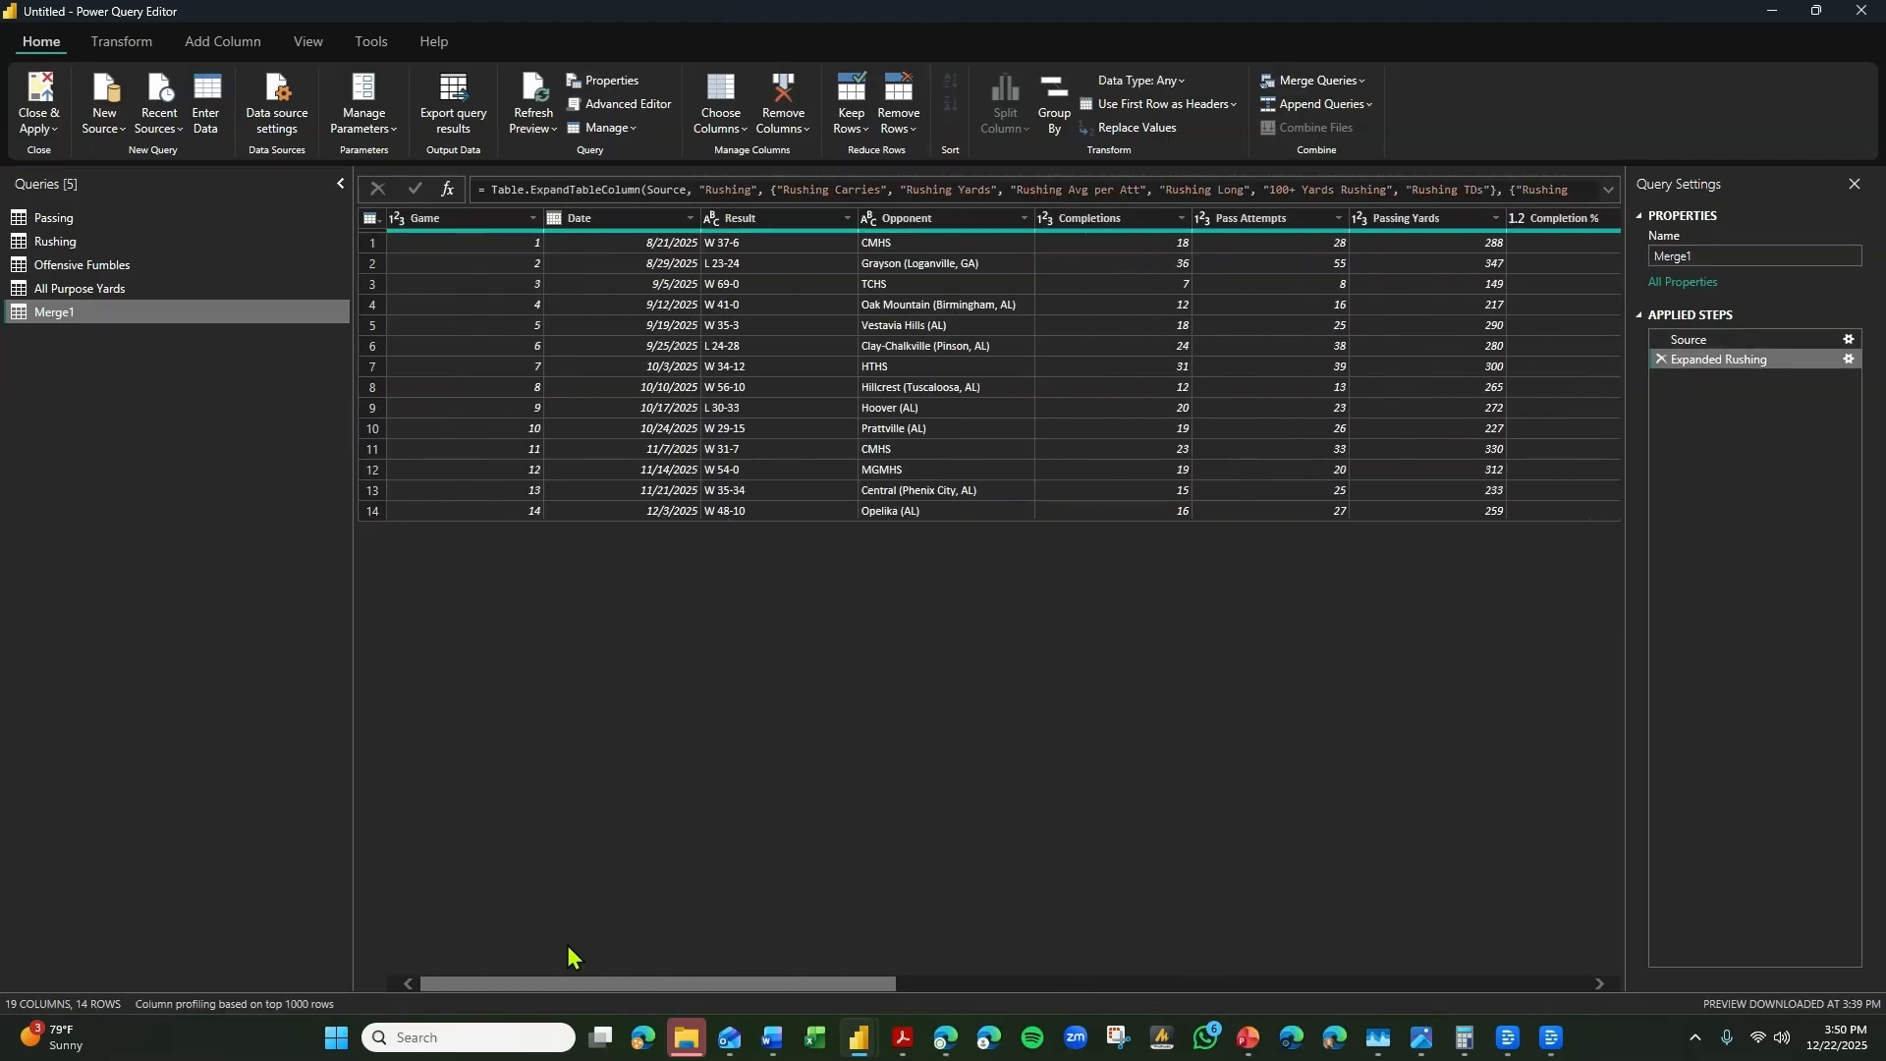
pyautogui.click(452, 221)
pyautogui.click(1282, 86)
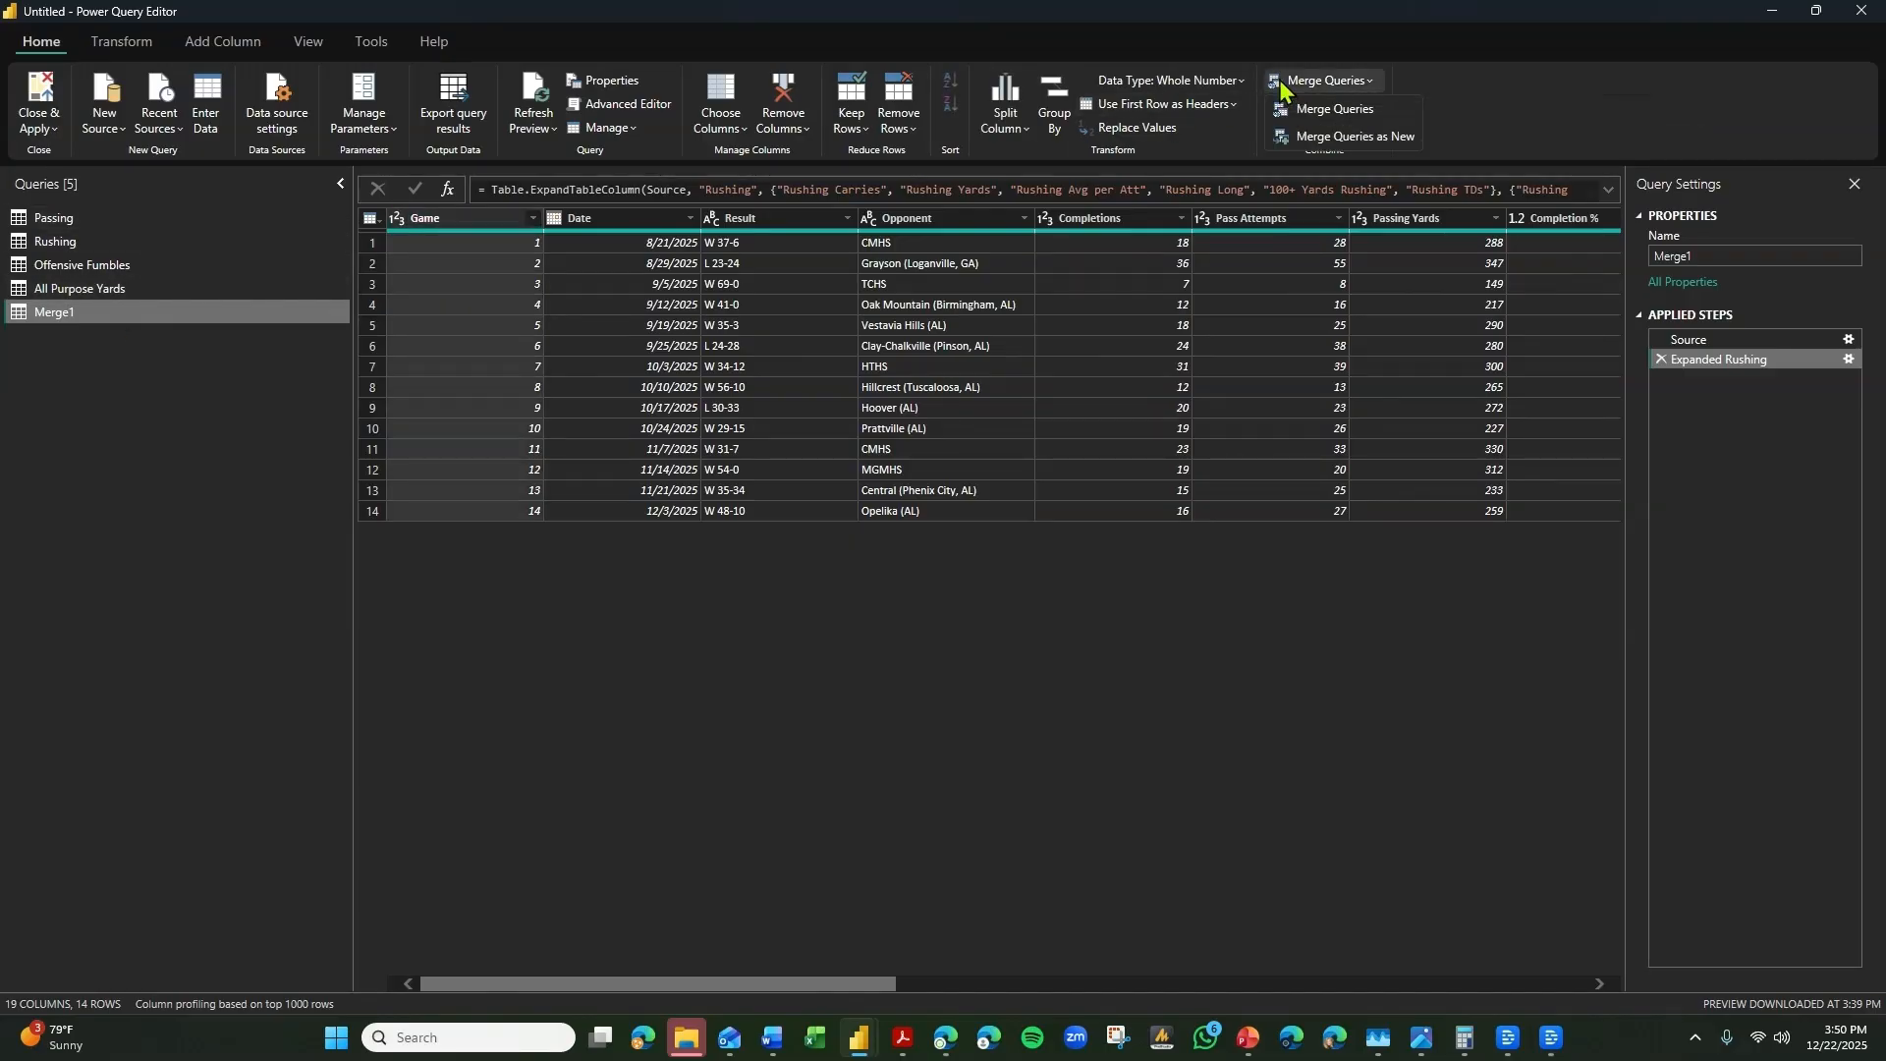
pyautogui.click(1286, 108)
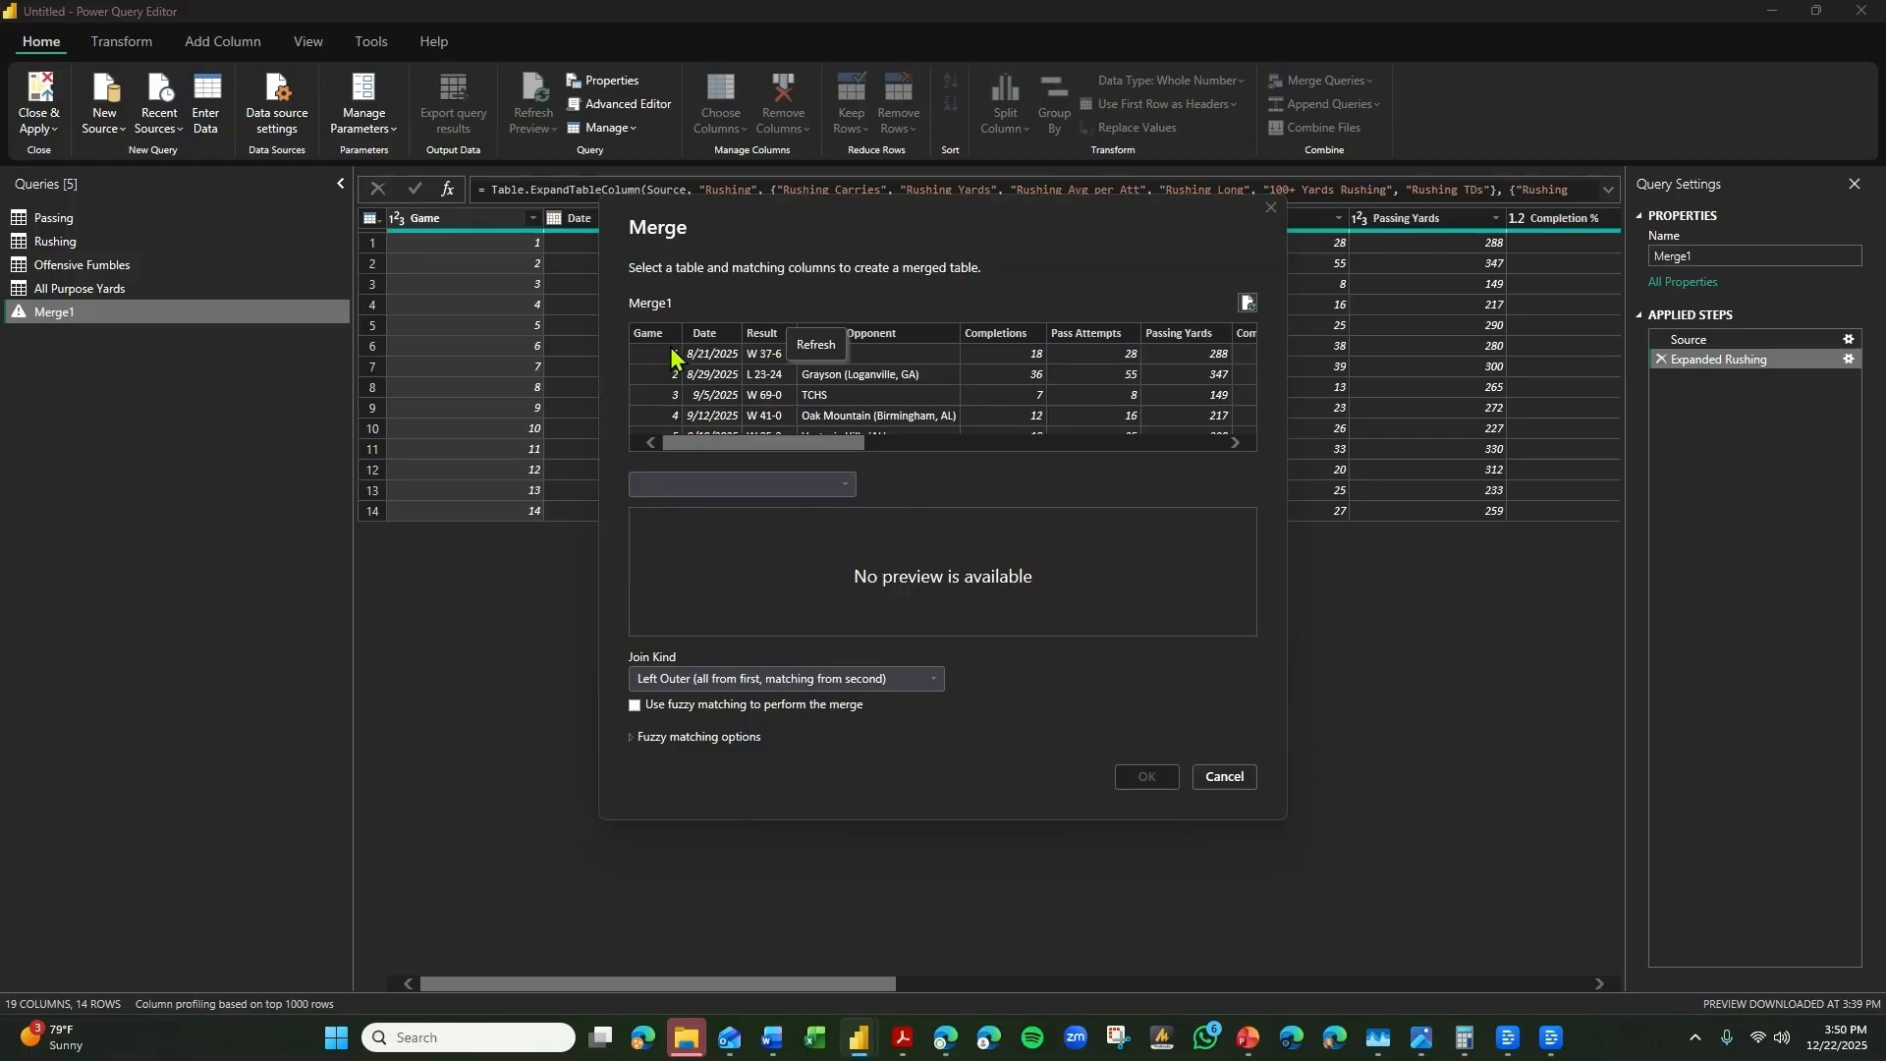
pyautogui.click(651, 339)
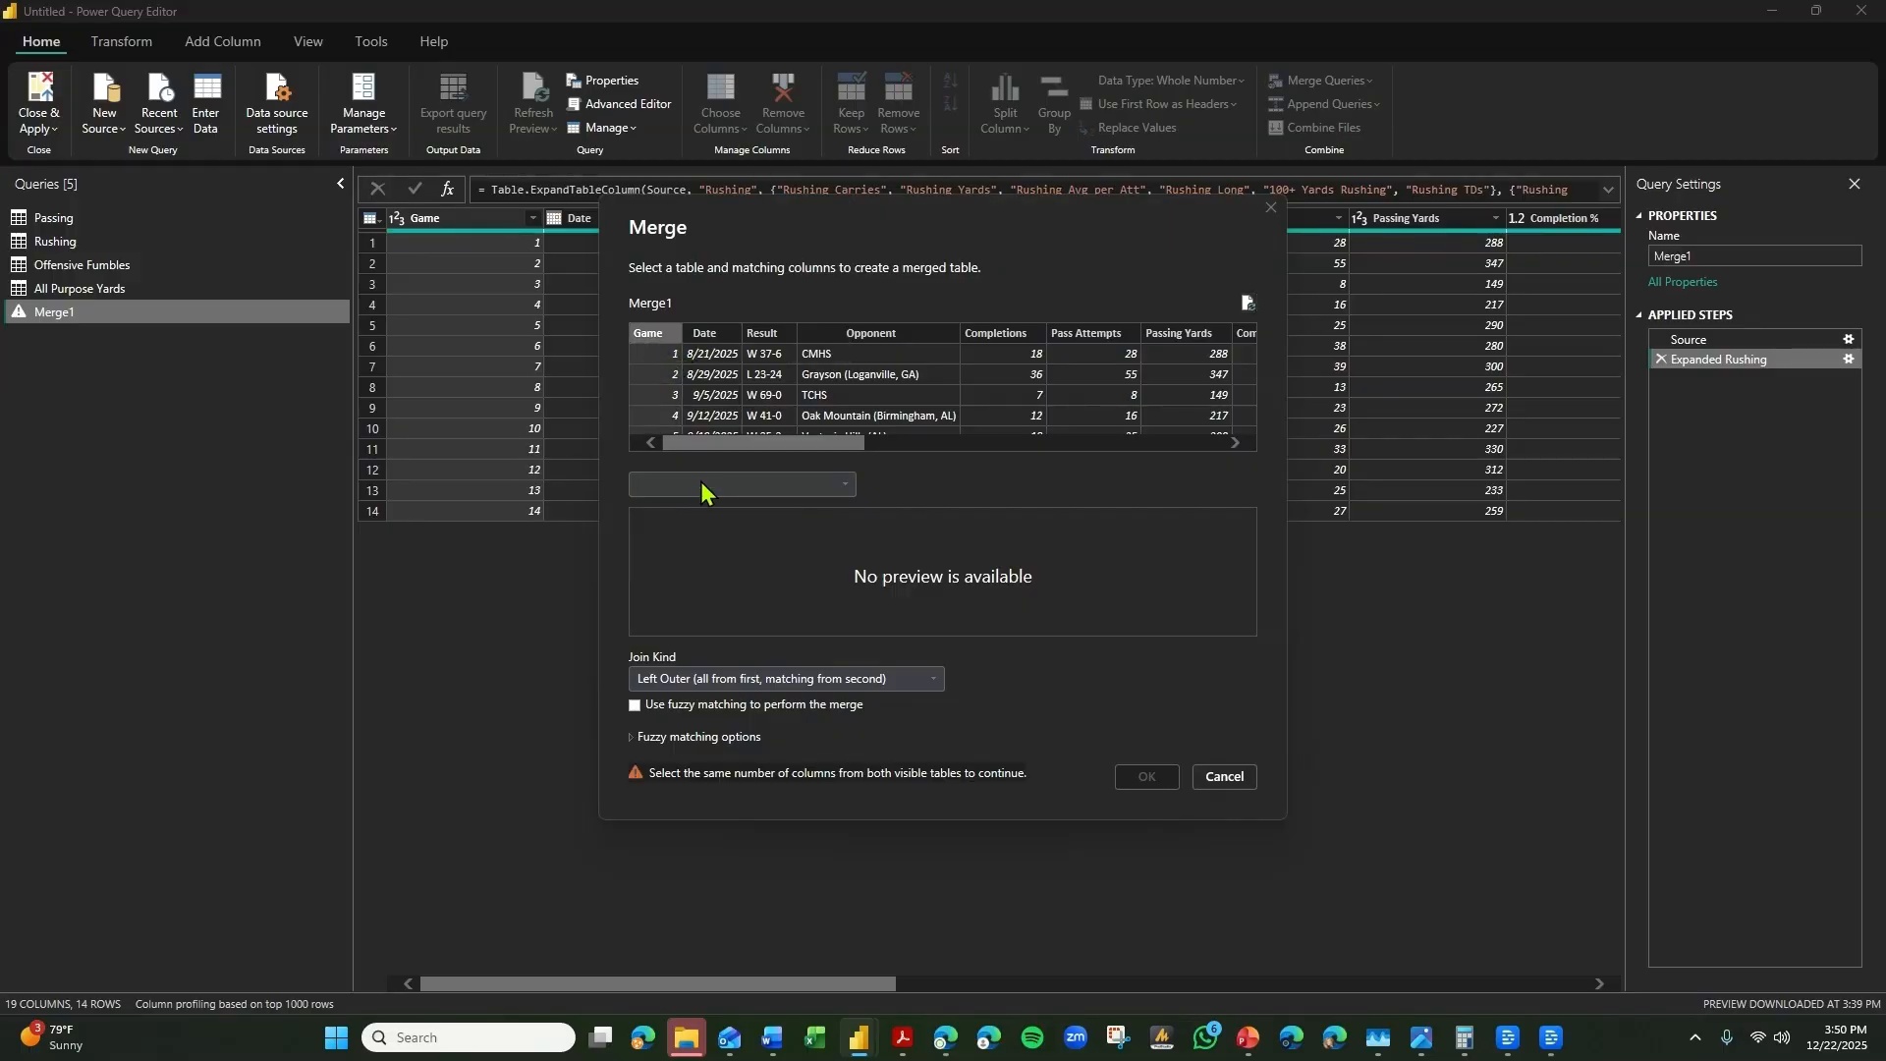
pyautogui.click(752, 479)
pyautogui.click(687, 547)
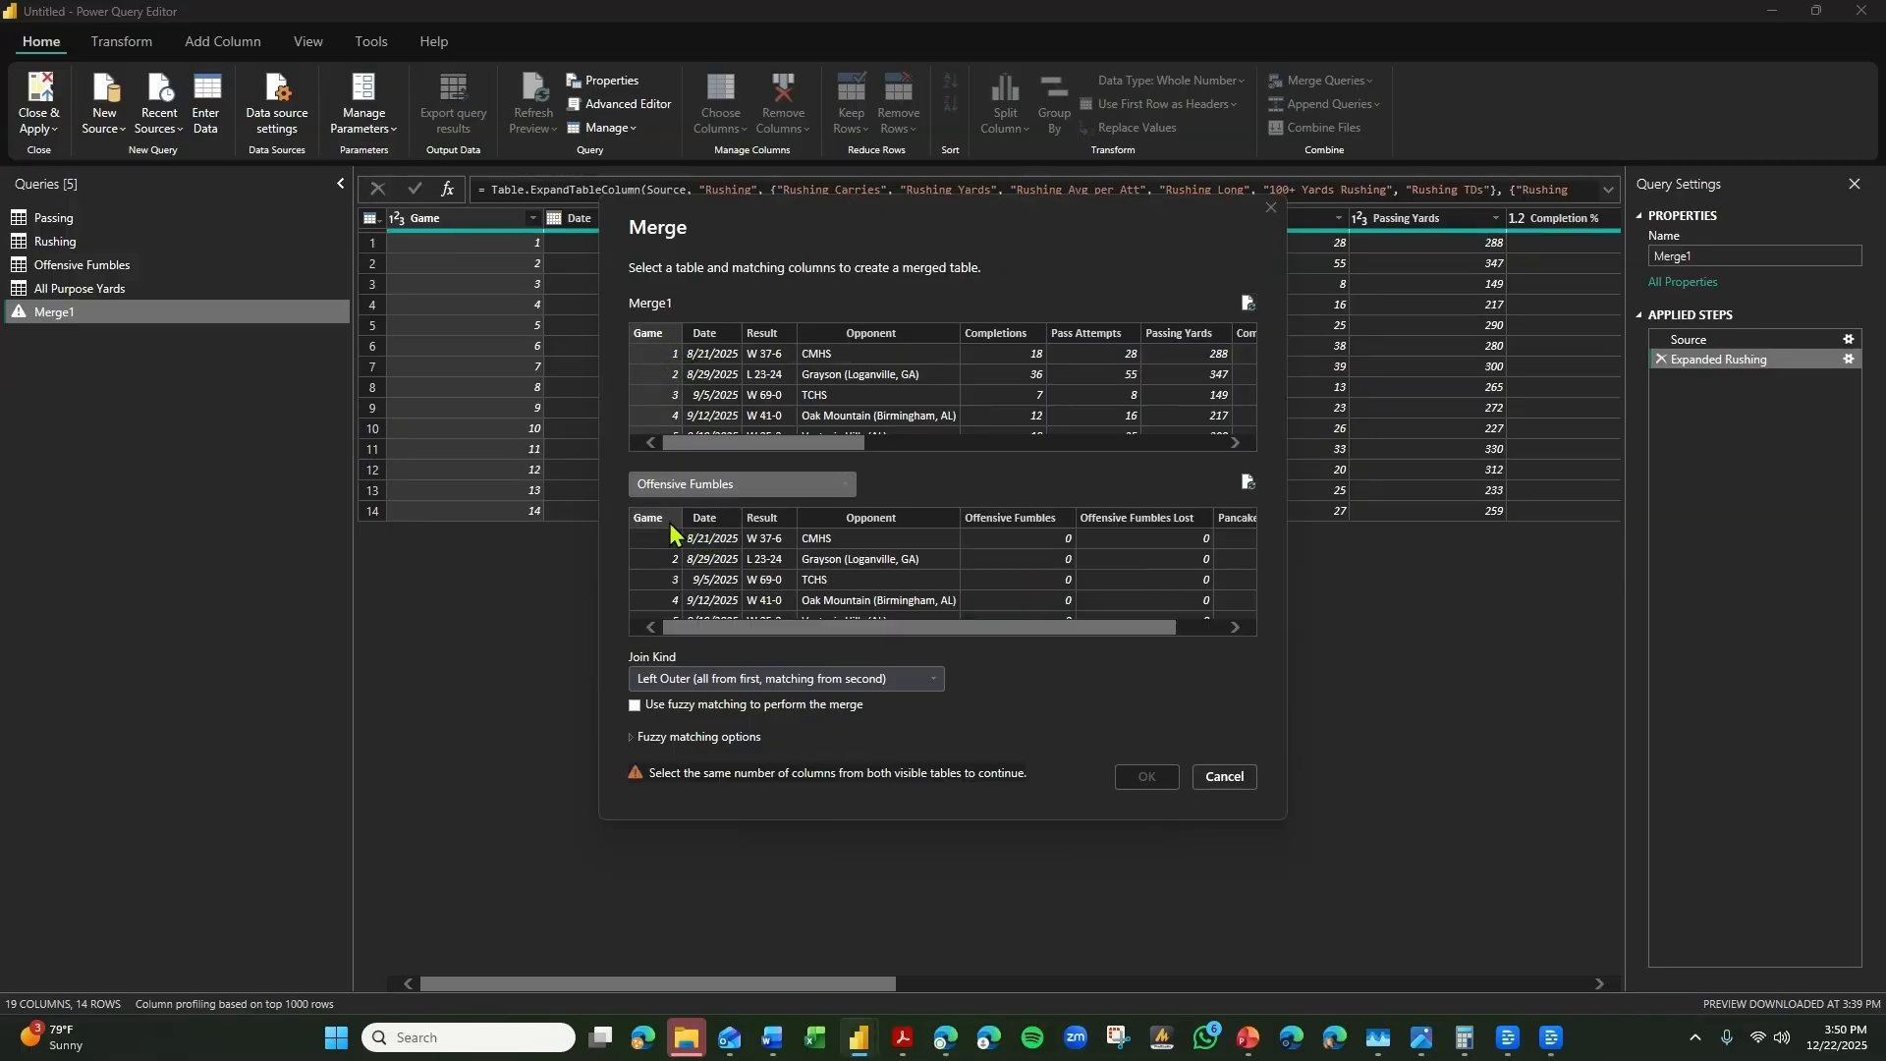
pyautogui.click(648, 517)
pyautogui.click(1145, 780)
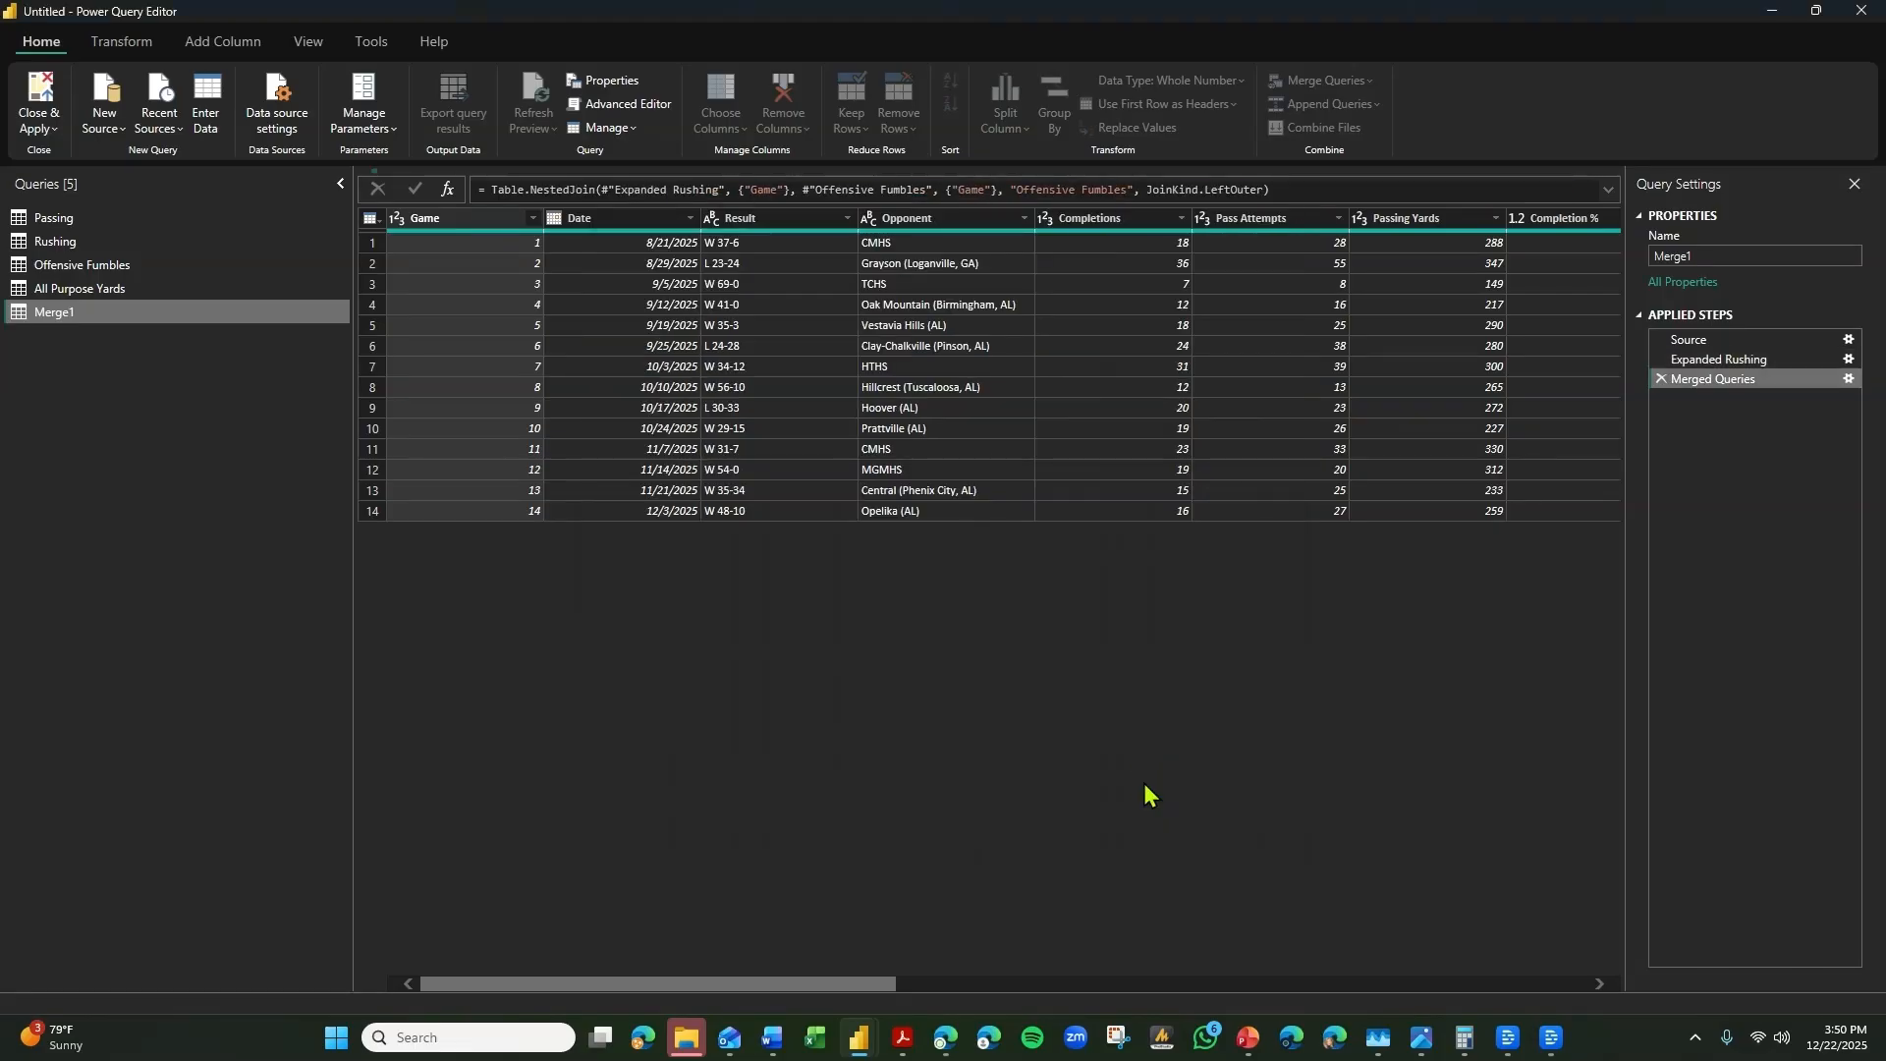
# Expand the merged Offensive Fumbles column to include only Offensive Fumbles, Offensive Fumbles Lost and Pancake Blocks.
pyautogui.click(1609, 219)
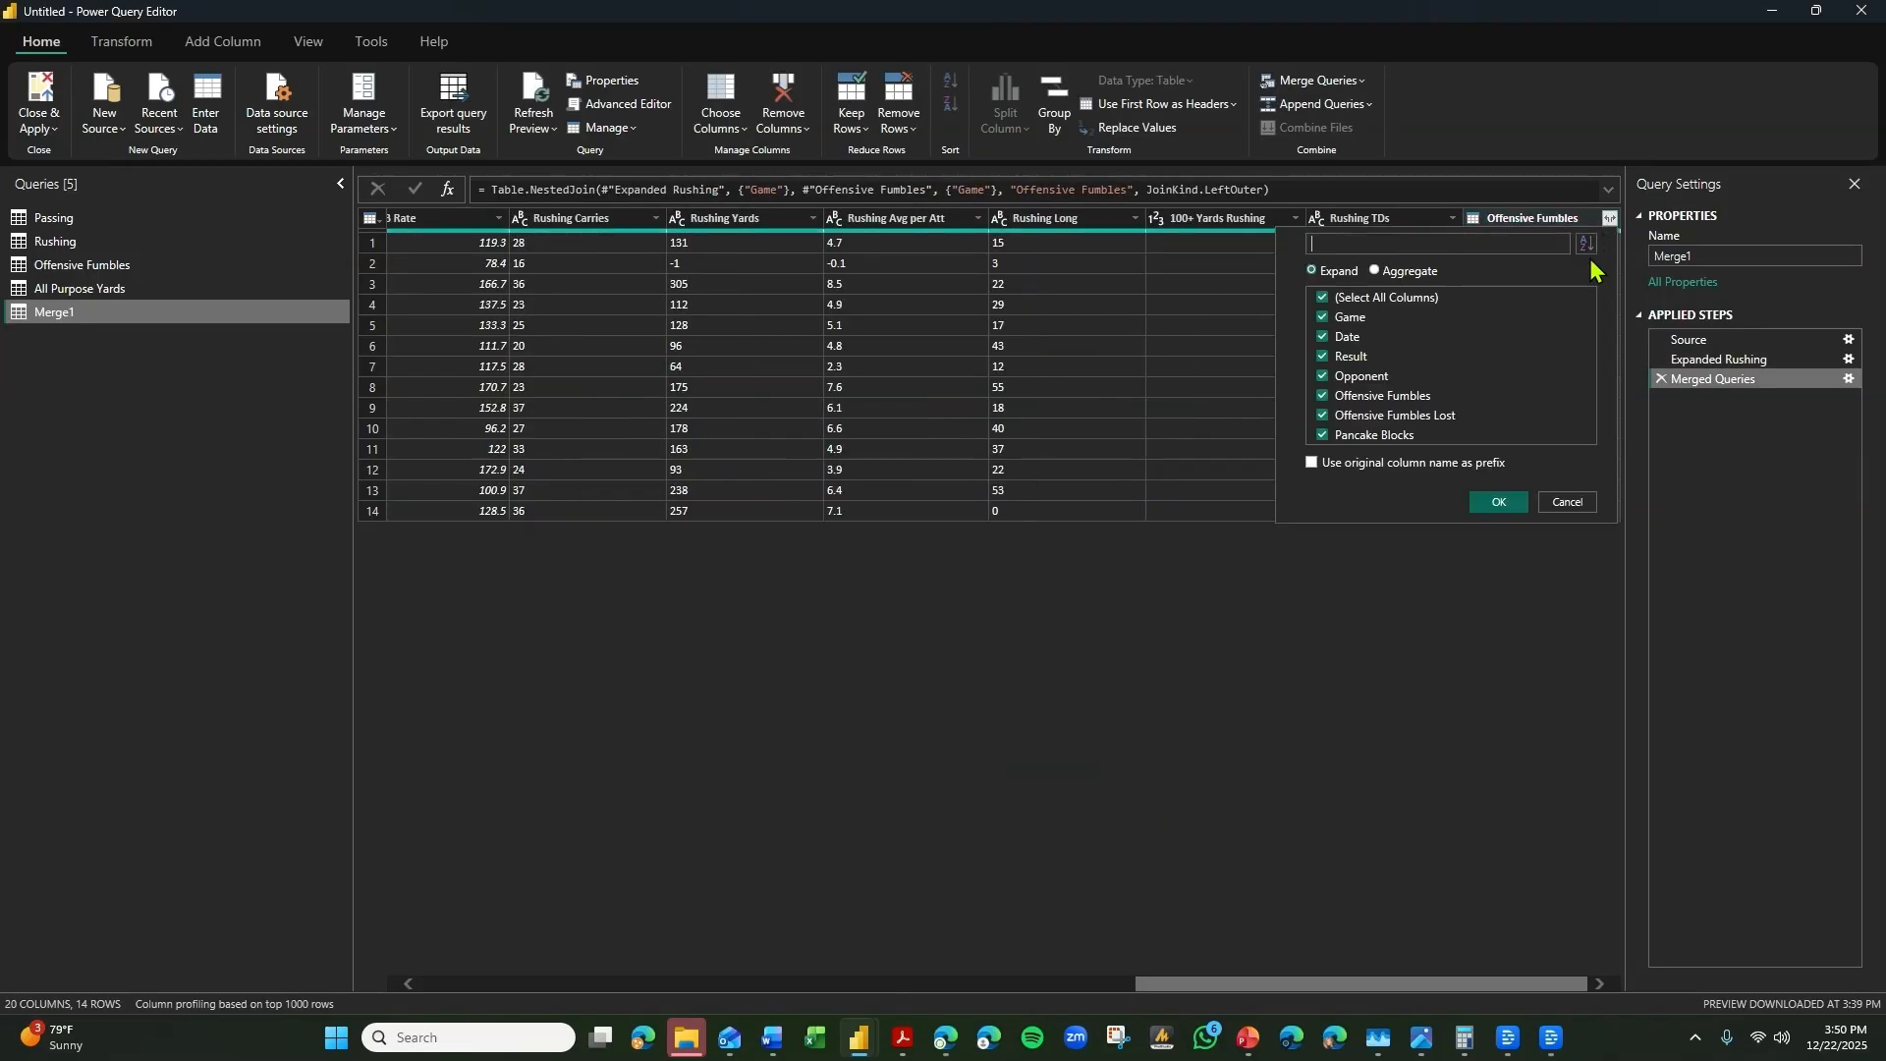
pyautogui.click(1350, 318)
pyautogui.click(1362, 335)
pyautogui.click(1355, 356)
pyautogui.click(1360, 376)
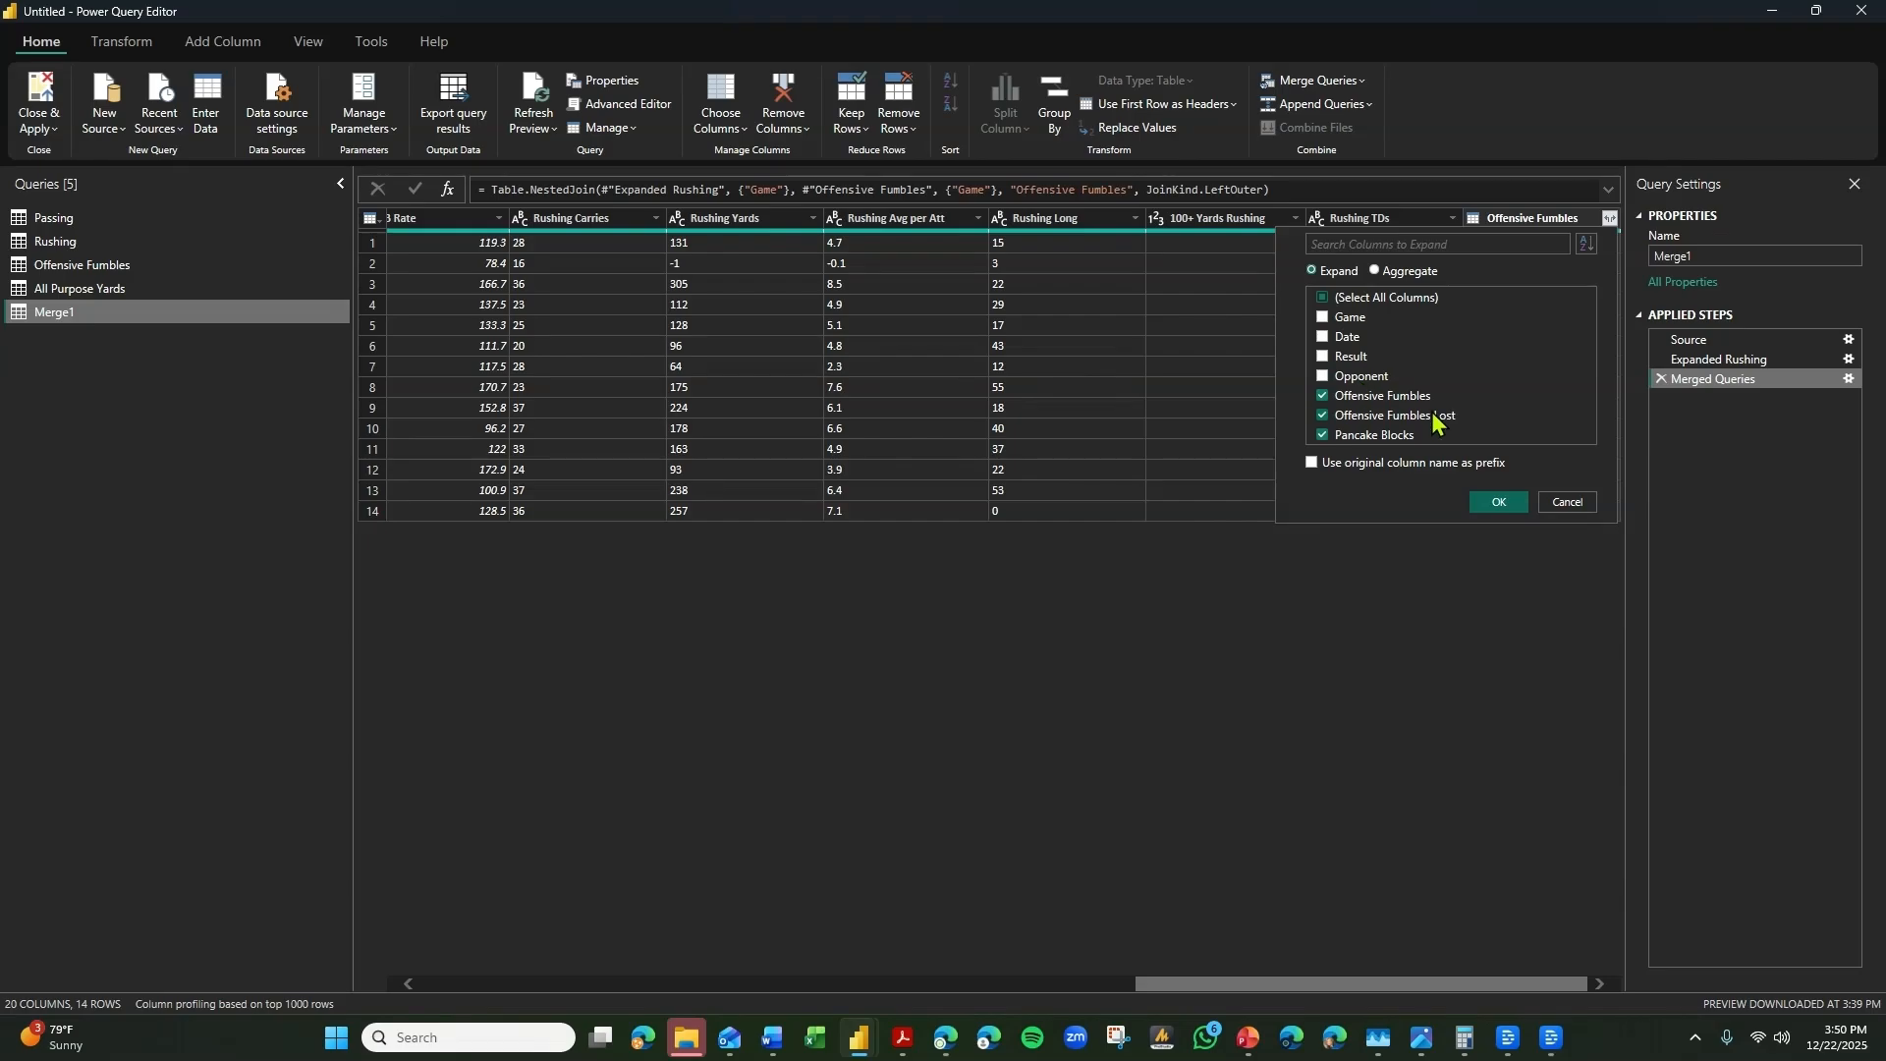
pyautogui.click(1501, 504)
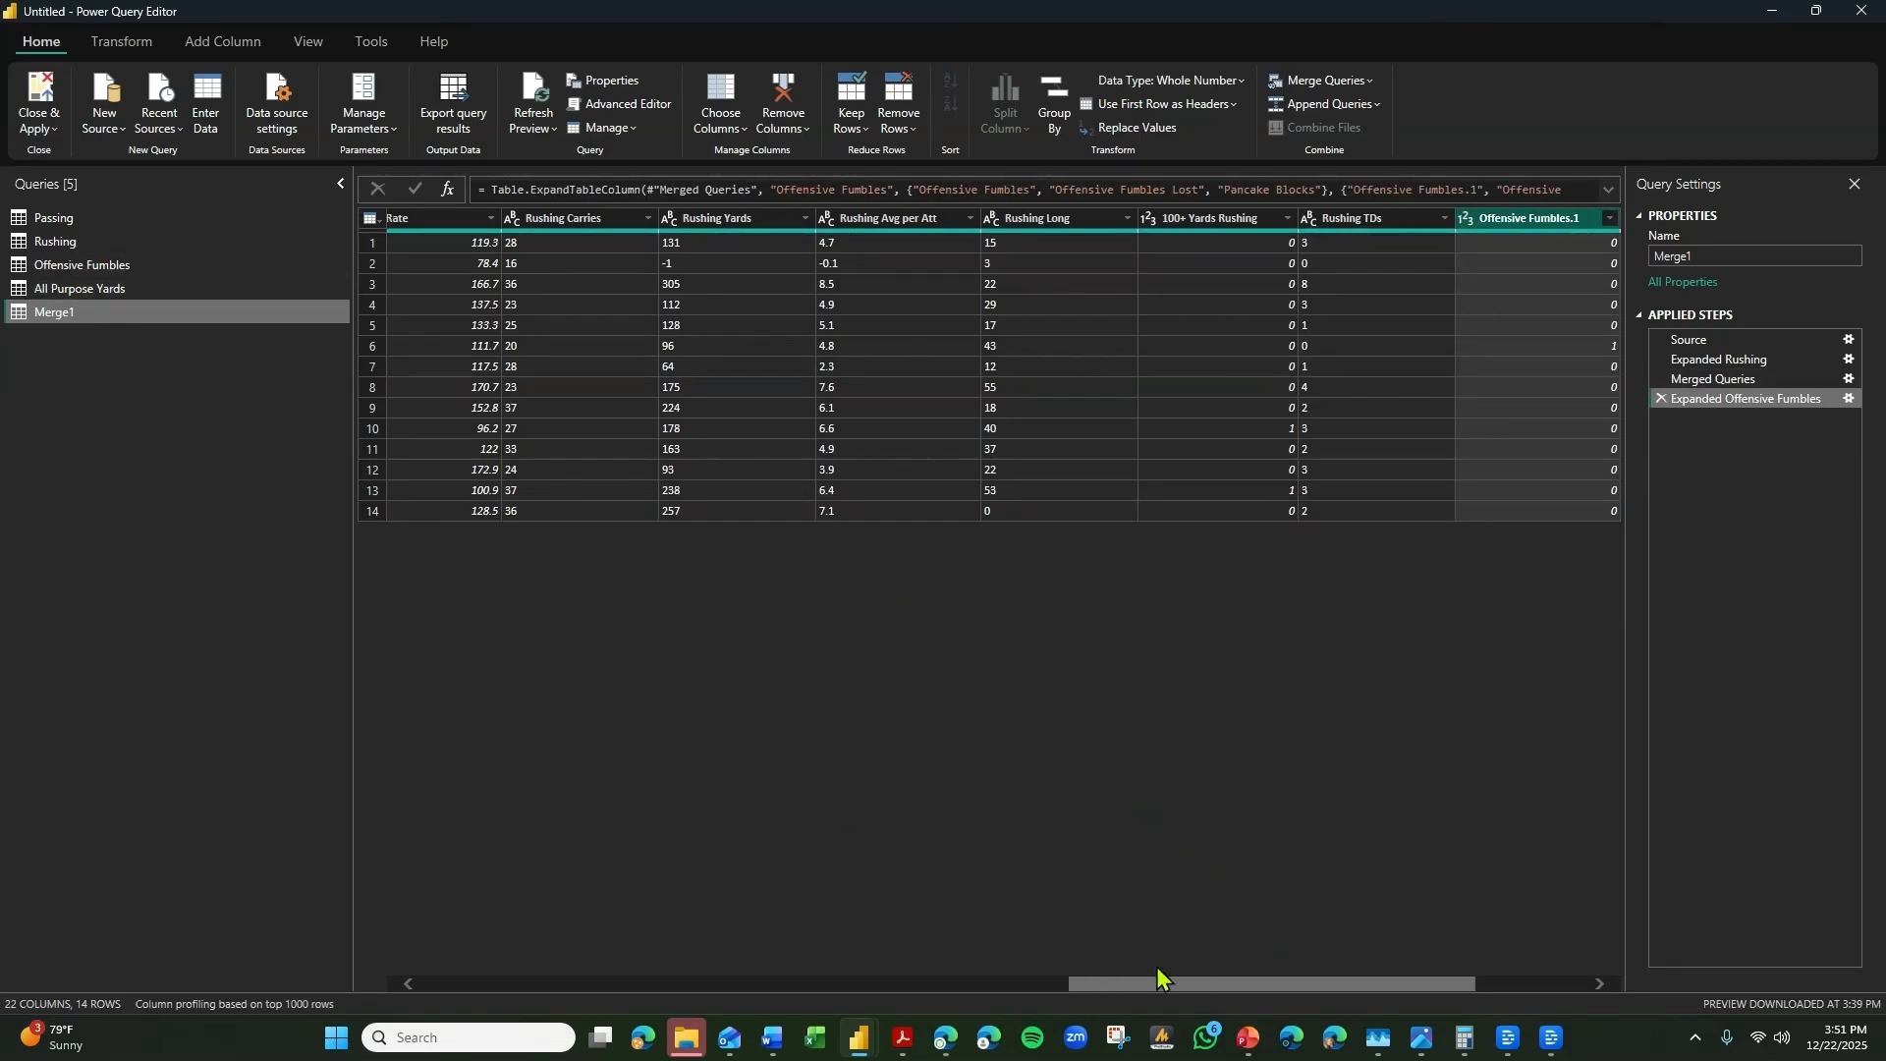
# Merge the All Purpose Yards query into Merge1, matching on the Game columns with a Left Outer join.
pyautogui.moveTo(1159, 983); pyautogui.dragTo(468, 965)
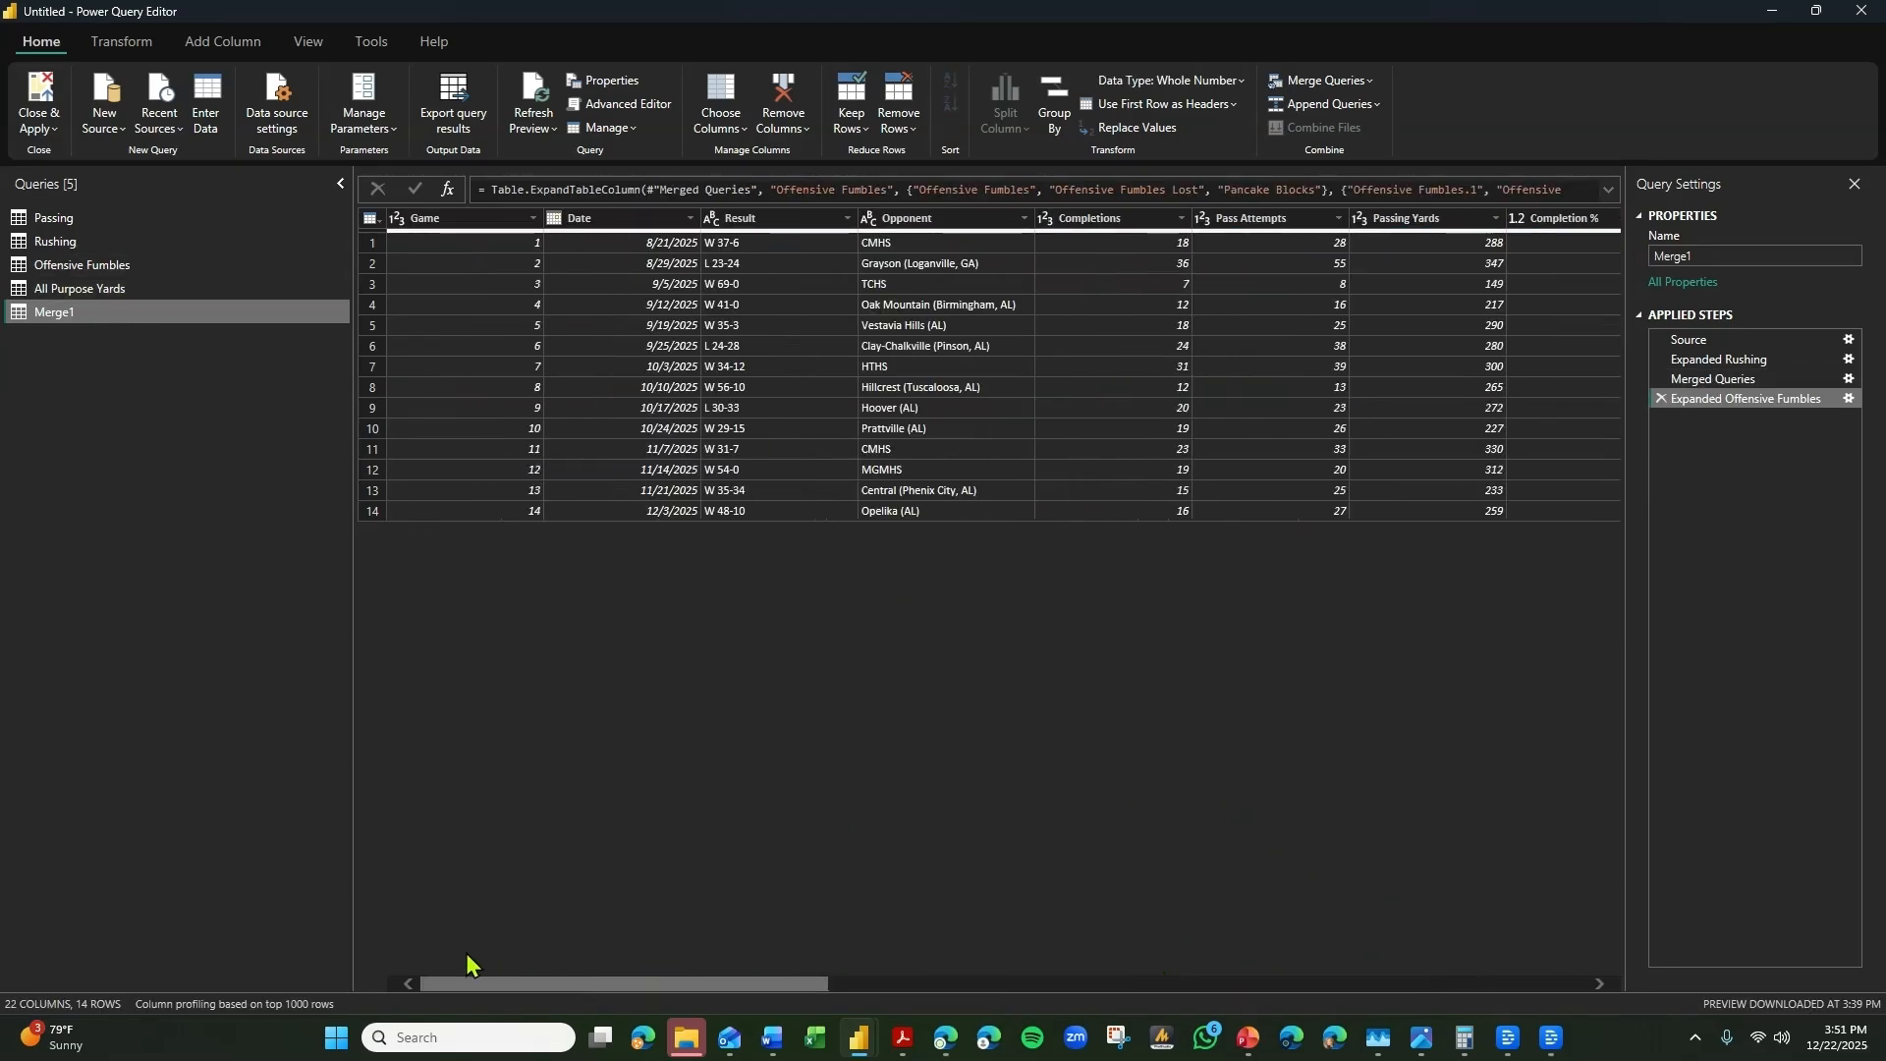
pyautogui.click(437, 220)
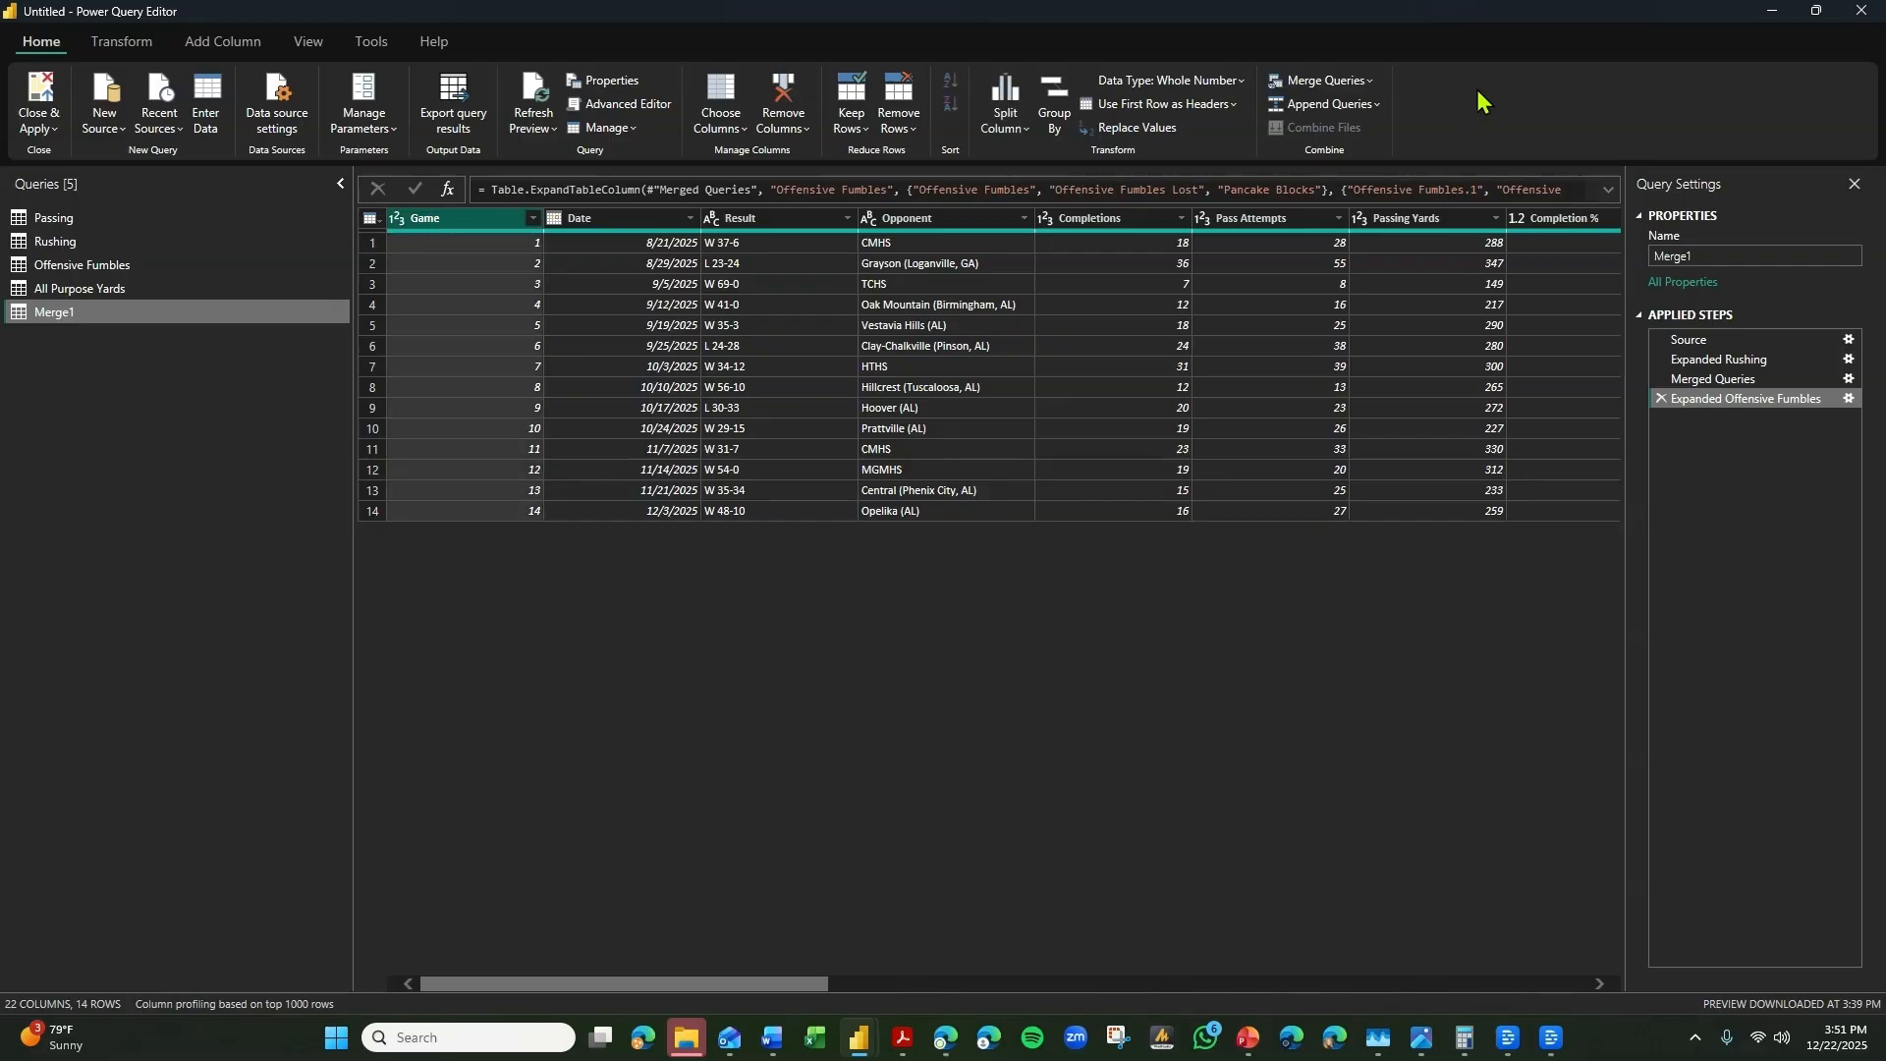
pyautogui.click(1360, 81)
pyautogui.click(1311, 137)
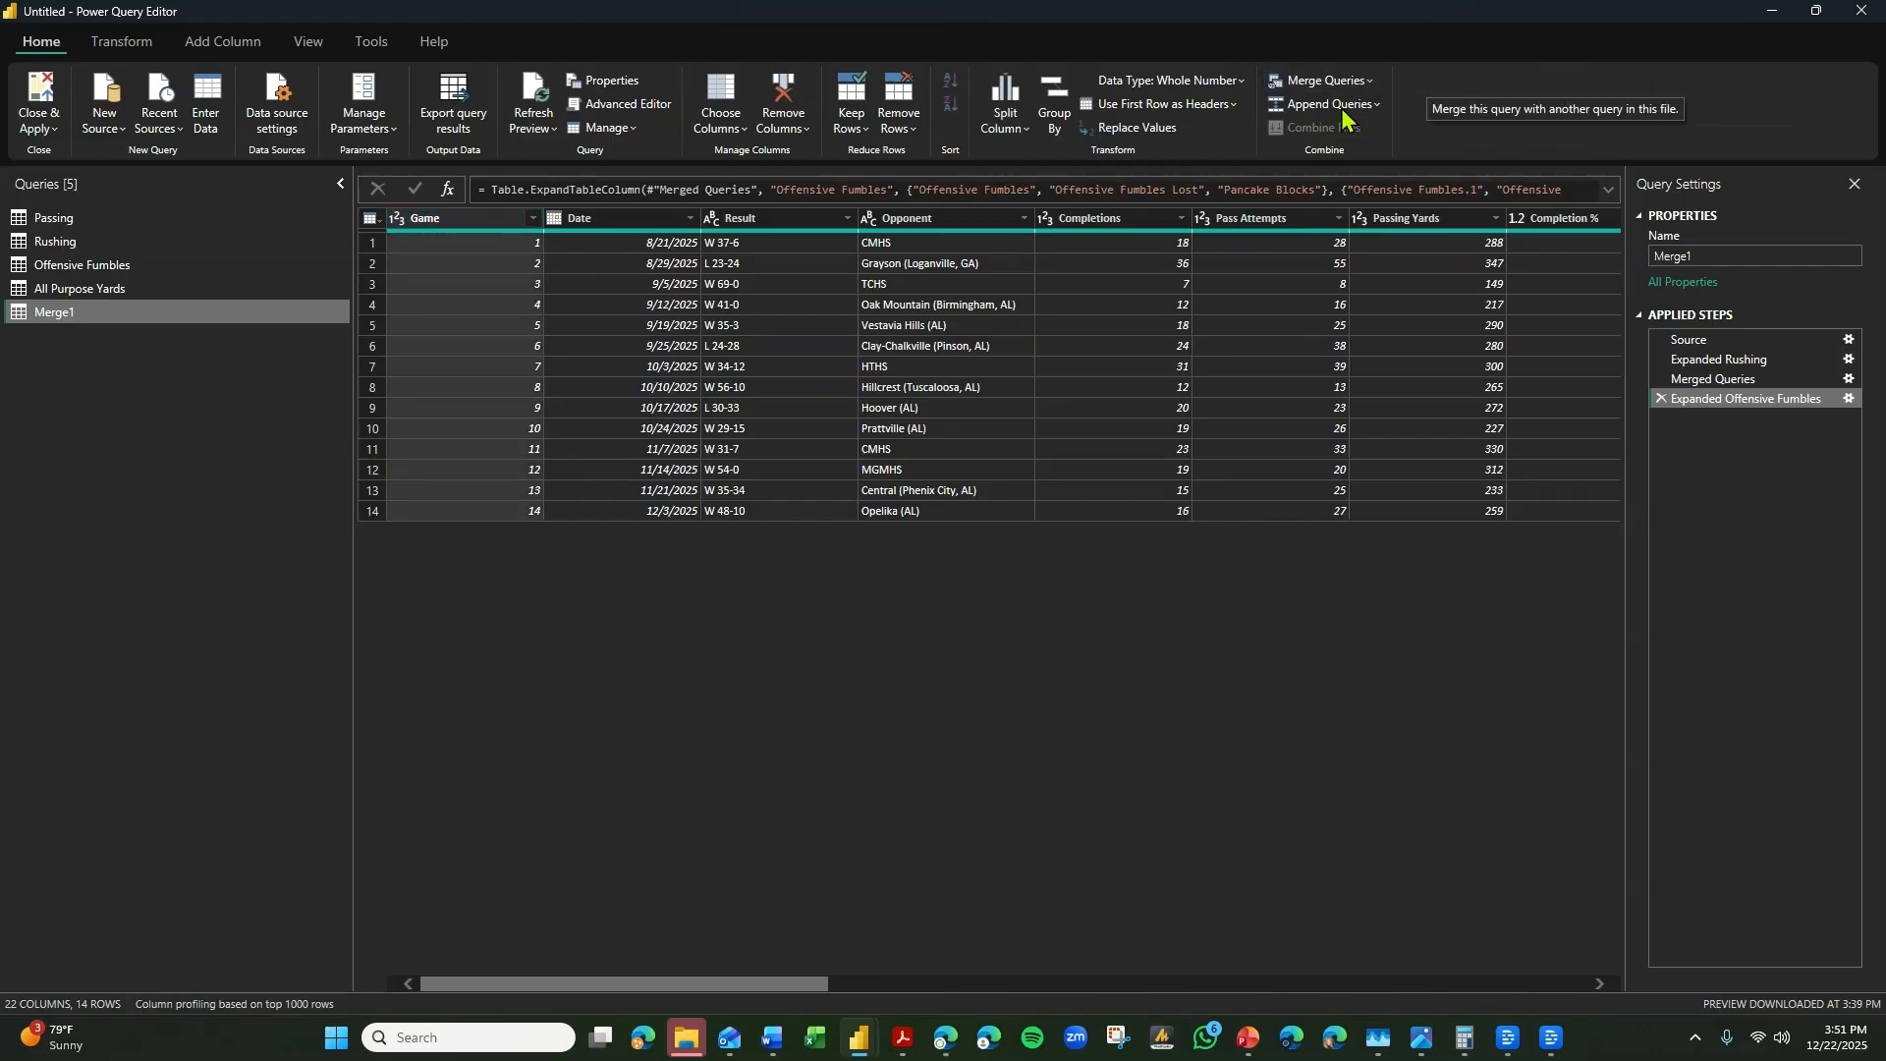
pyautogui.click(651, 334)
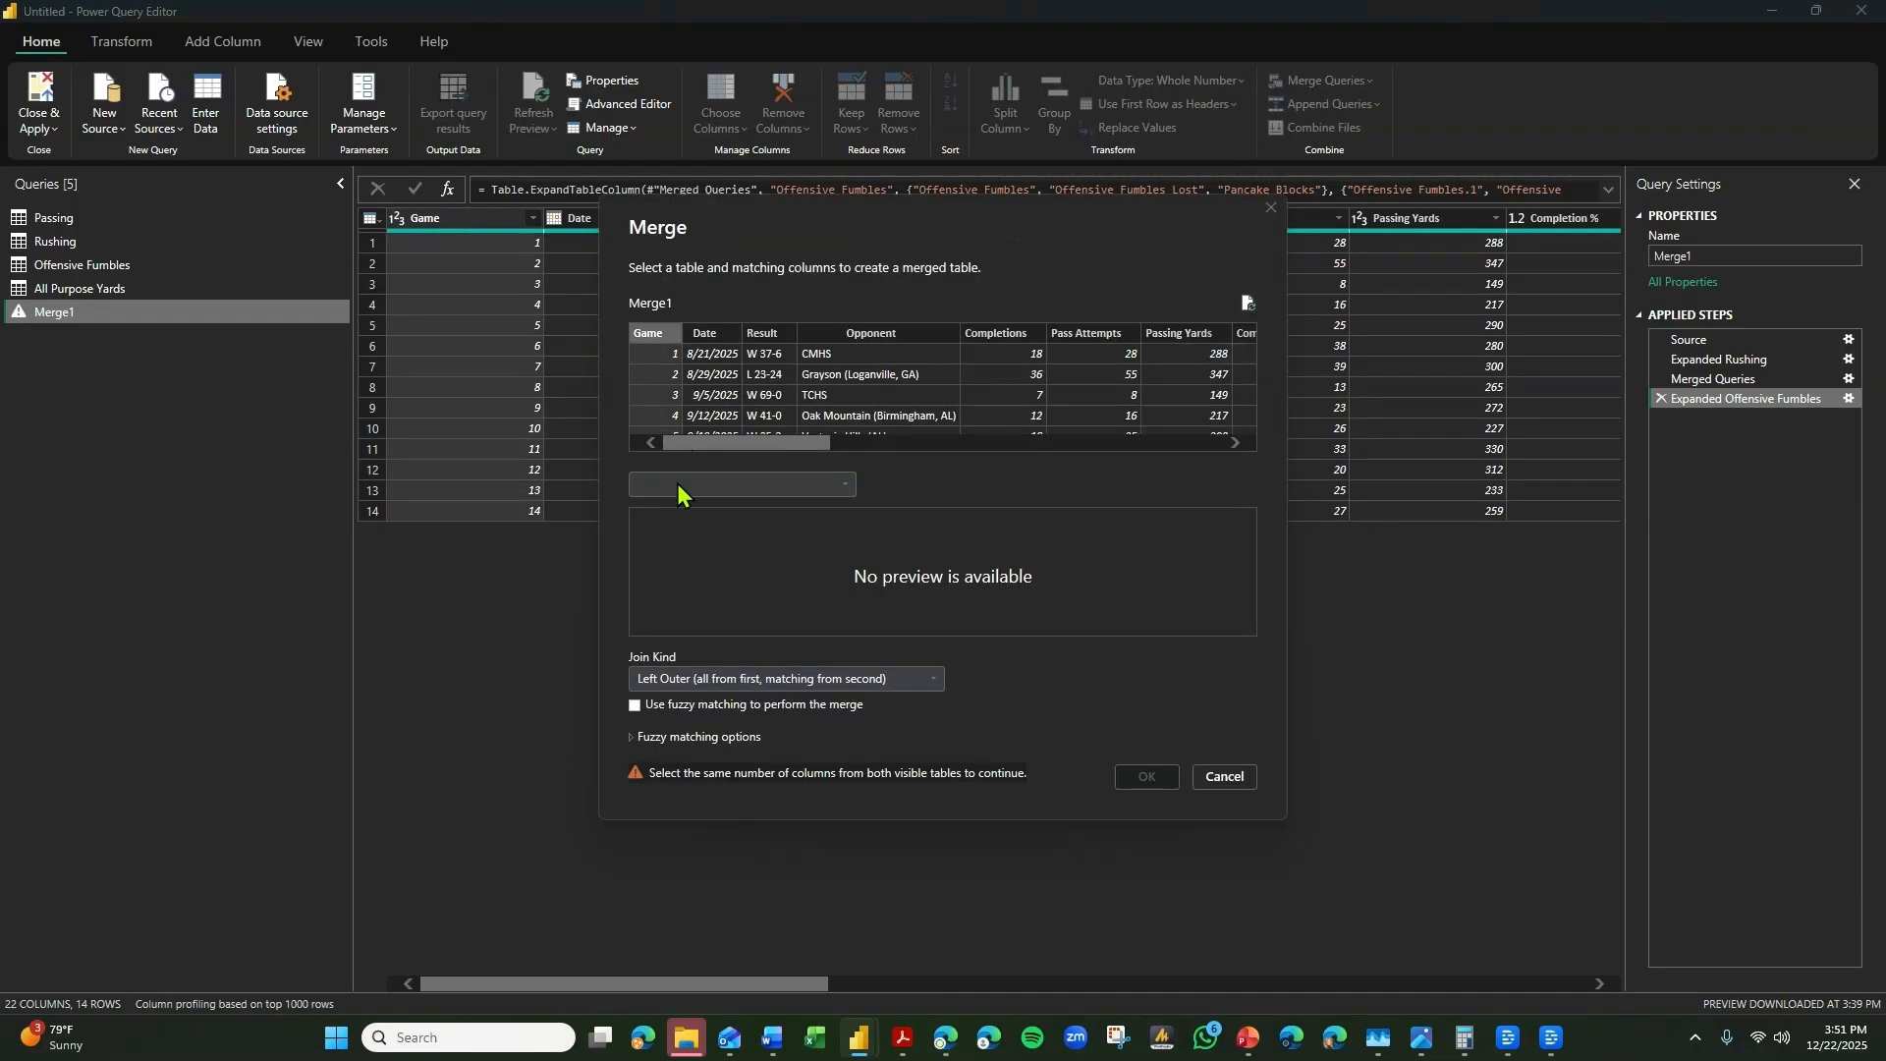
pyautogui.click(685, 485)
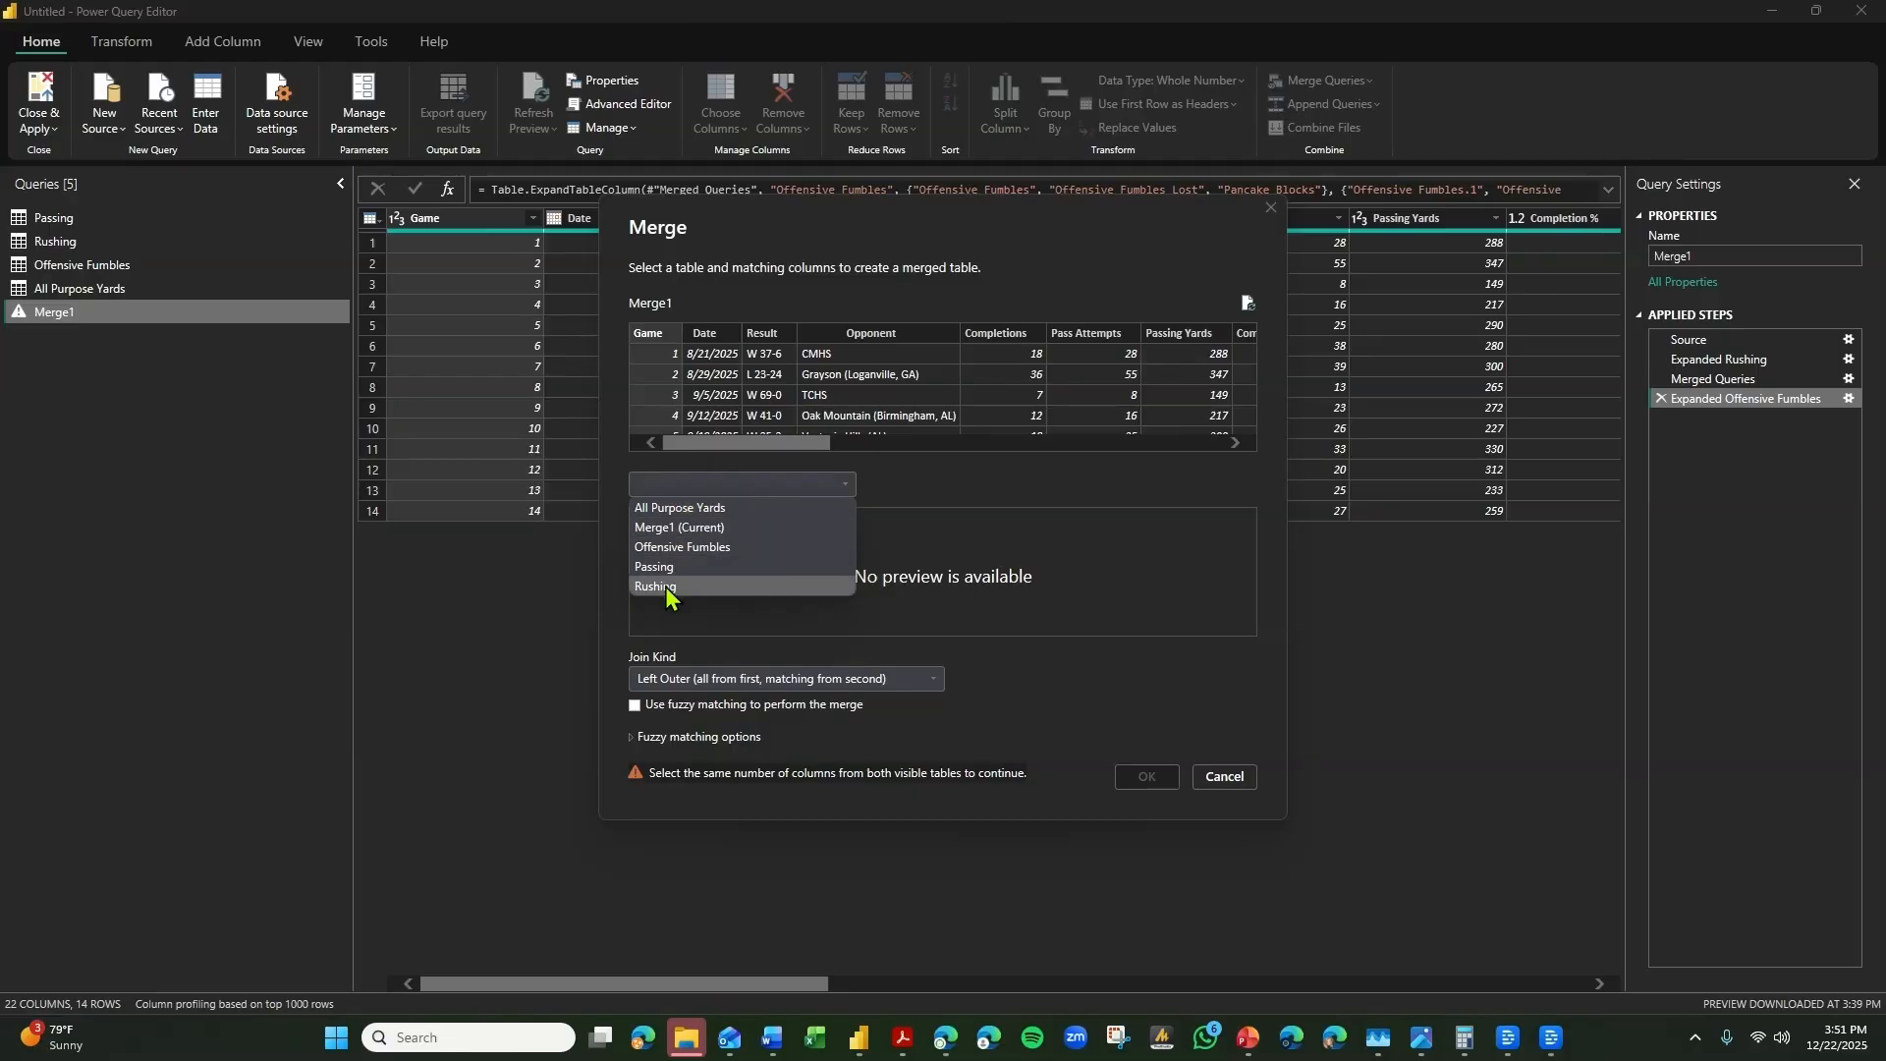
pyautogui.click(690, 508)
pyautogui.click(673, 520)
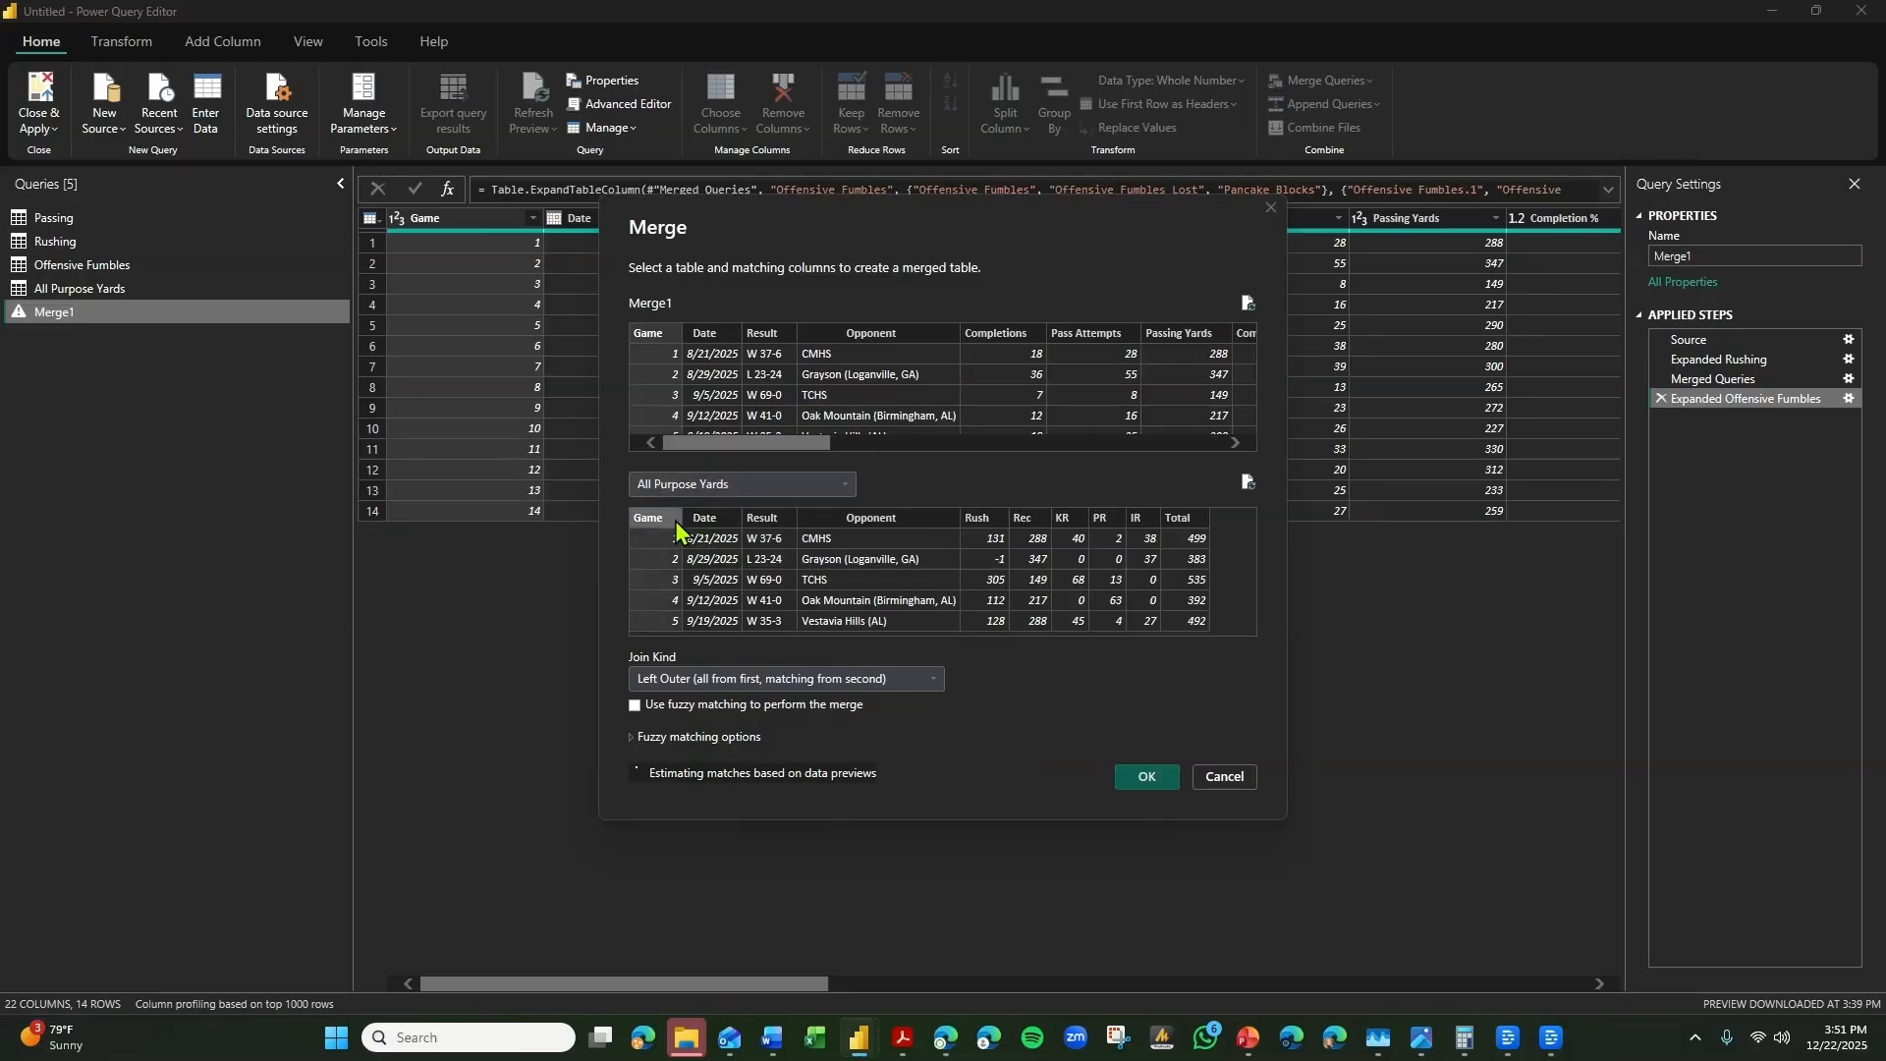
pyautogui.click(1147, 778)
# Expand the merged All Purpose Yards column to include only Rush, Rec, KR, PR, IR and Total.
pyautogui.click(1608, 218)
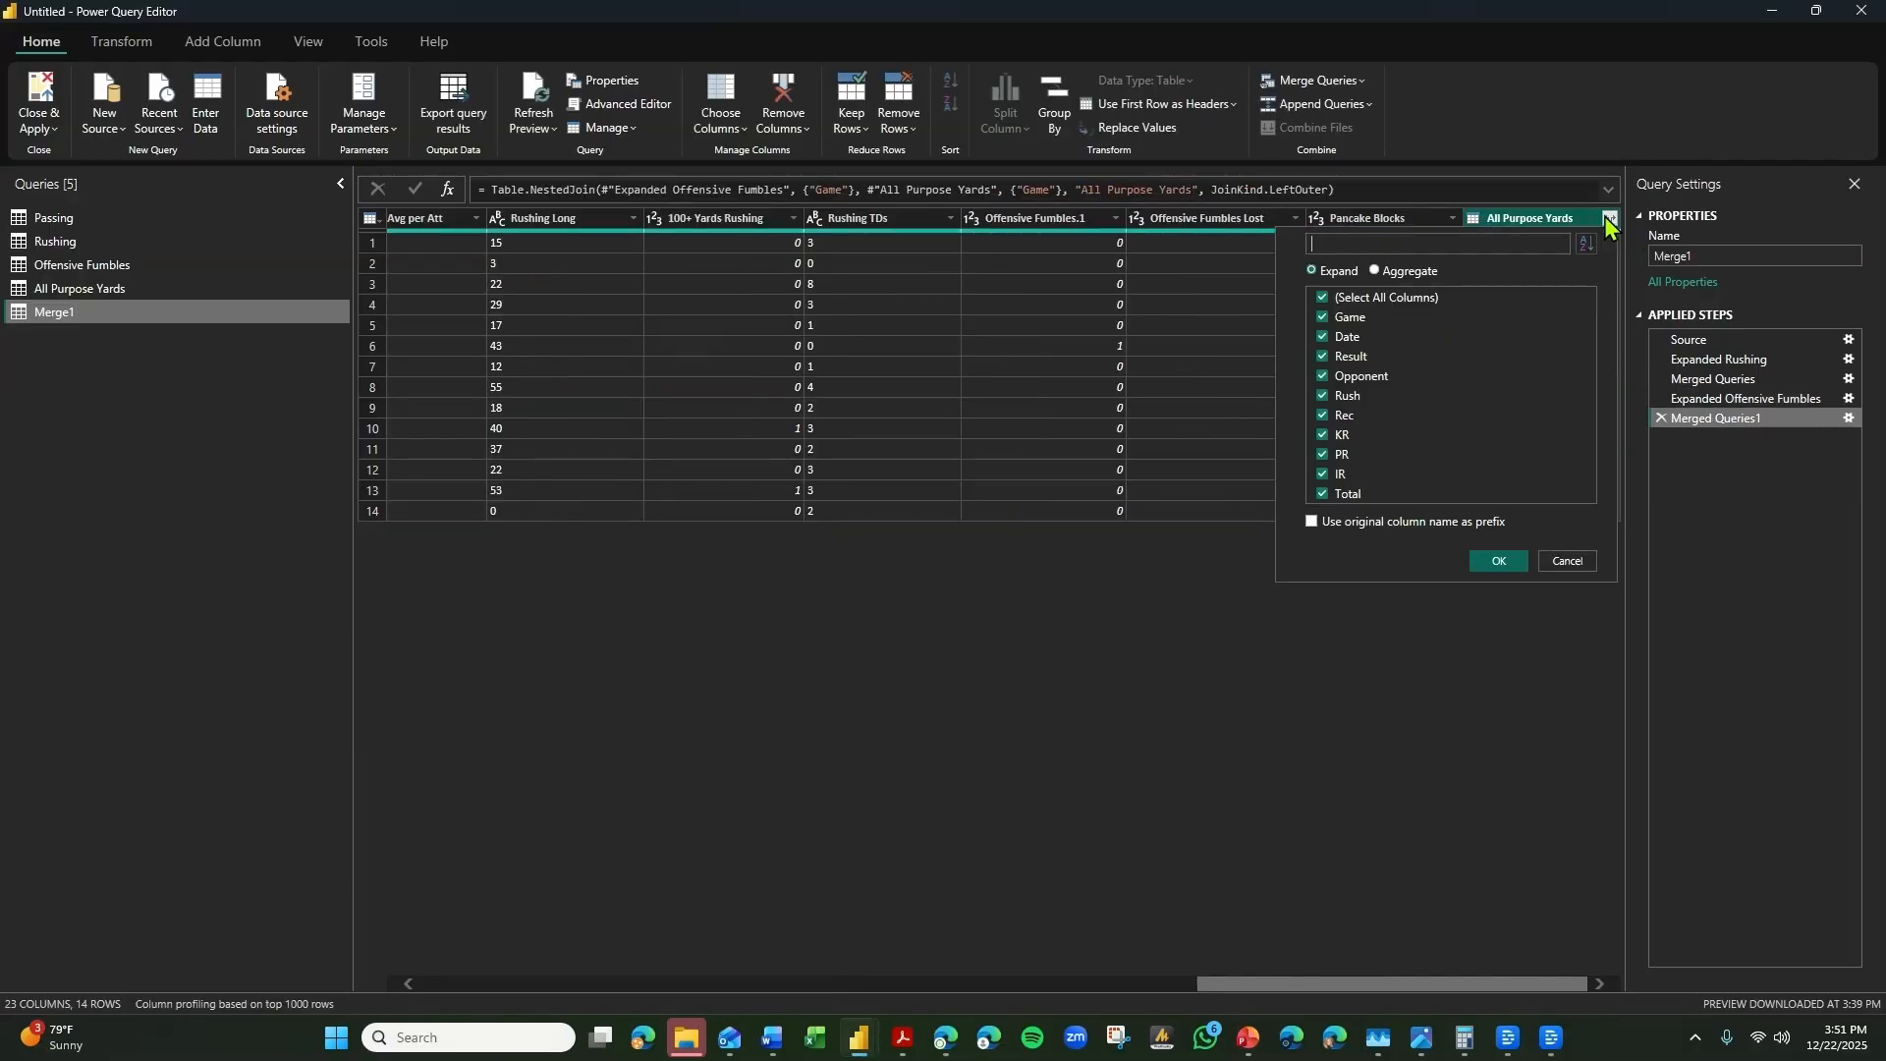
pyautogui.click(1380, 319)
pyautogui.click(1379, 338)
pyautogui.click(1376, 356)
pyautogui.click(1378, 378)
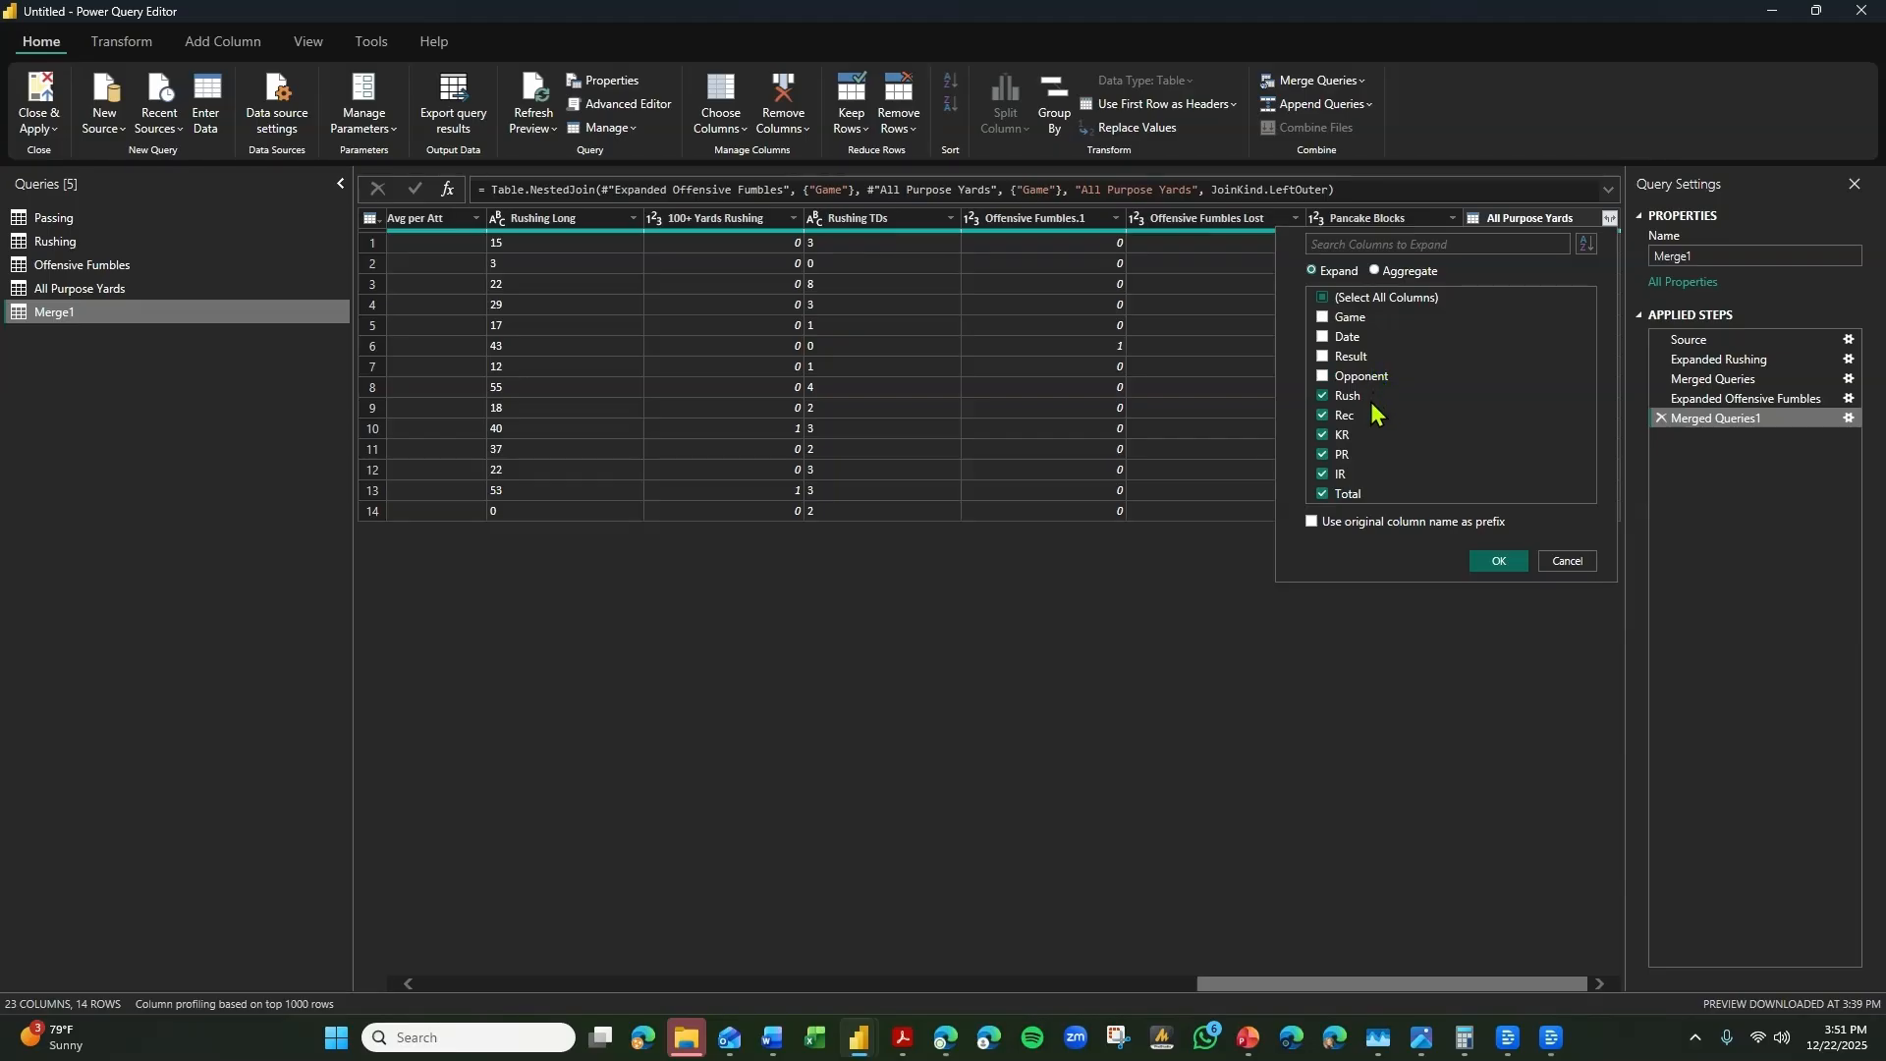
pyautogui.click(1499, 563)
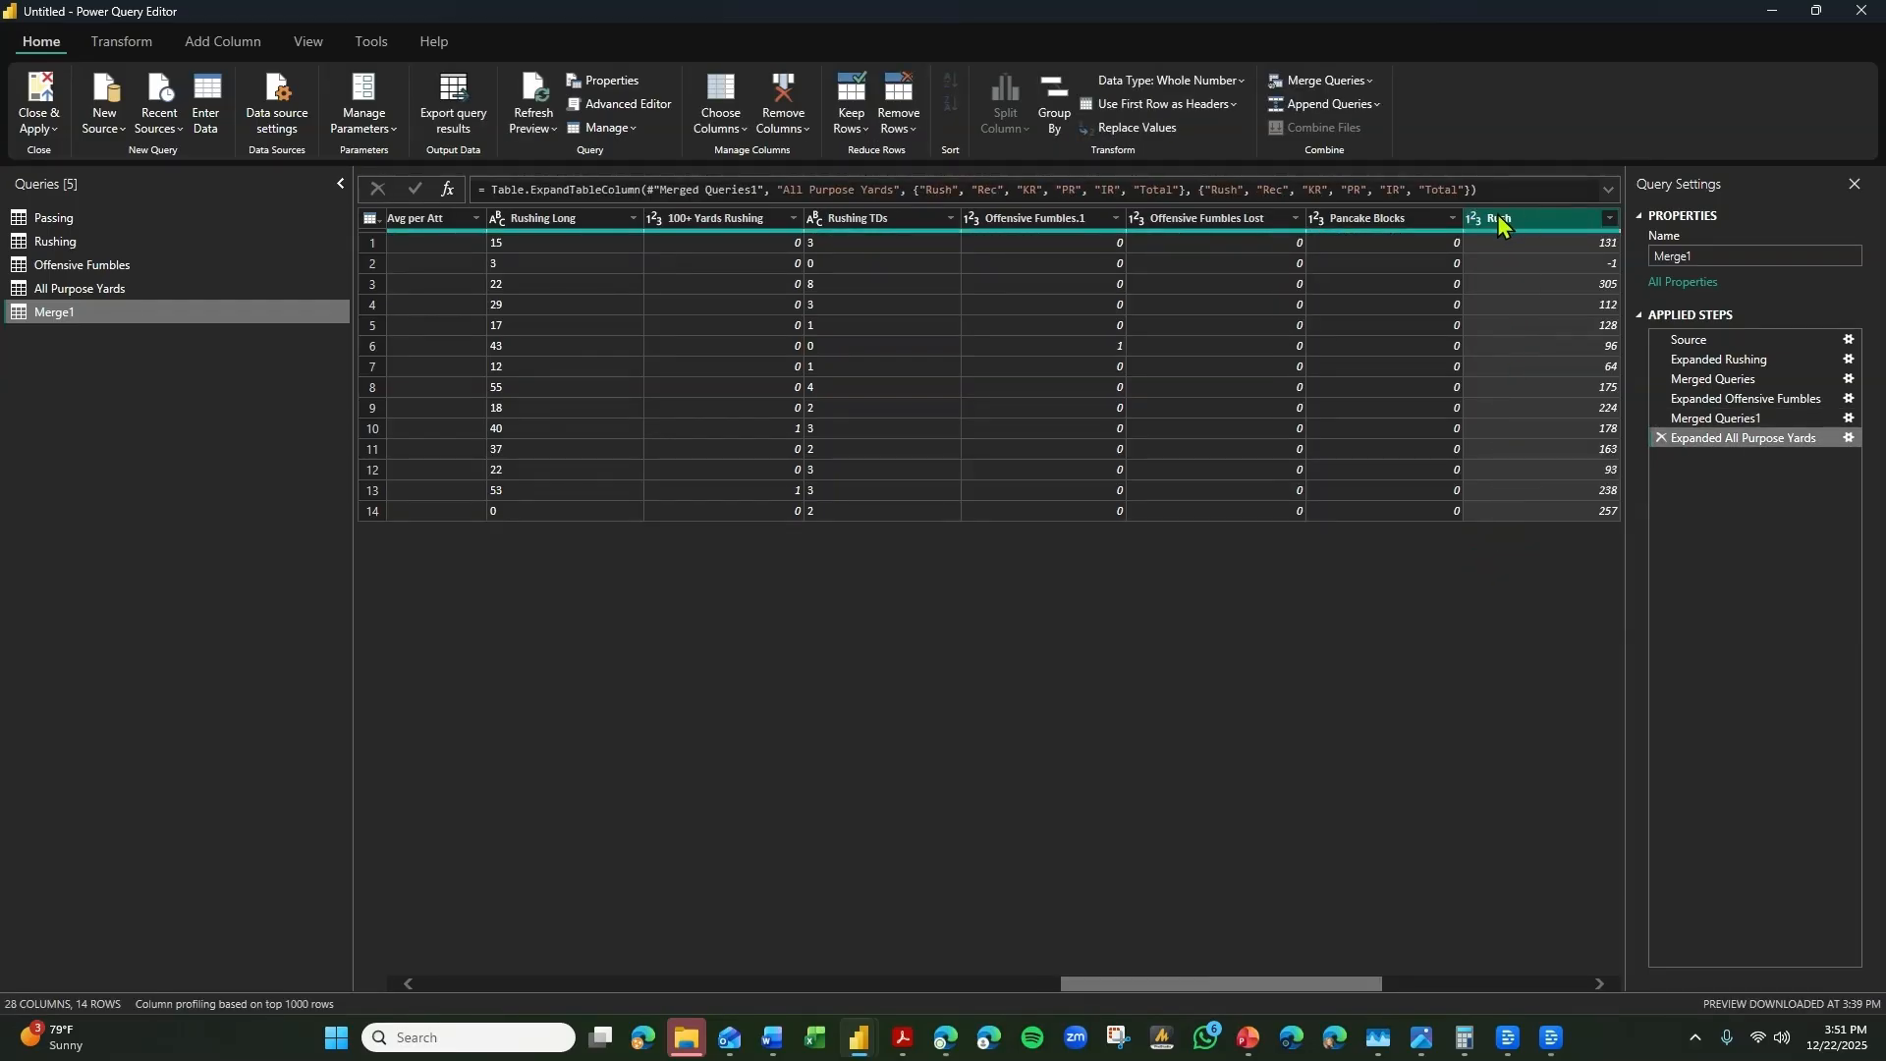
# Rename the expanded Rush column to All Purpose Rush.
pyautogui.doubleClick(1519, 220)
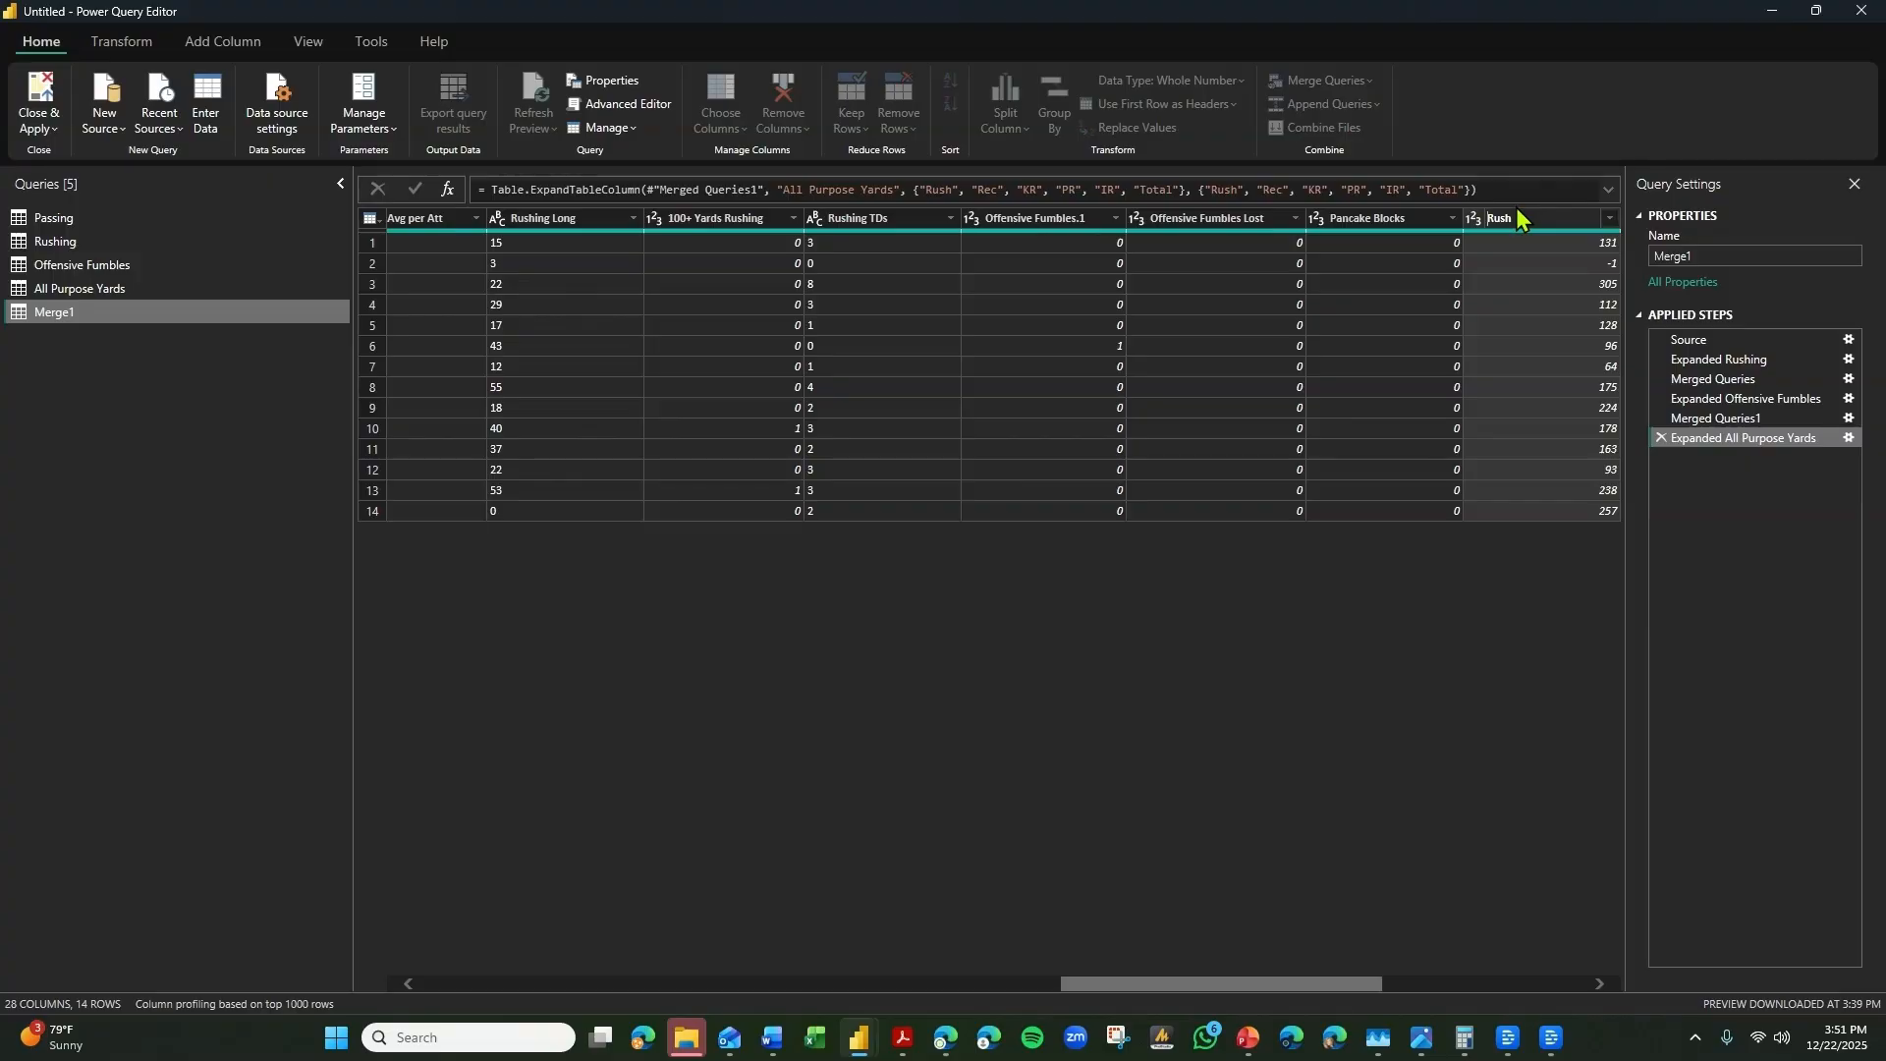
pyautogui.write('All Purpose')
pyautogui.press('Return')
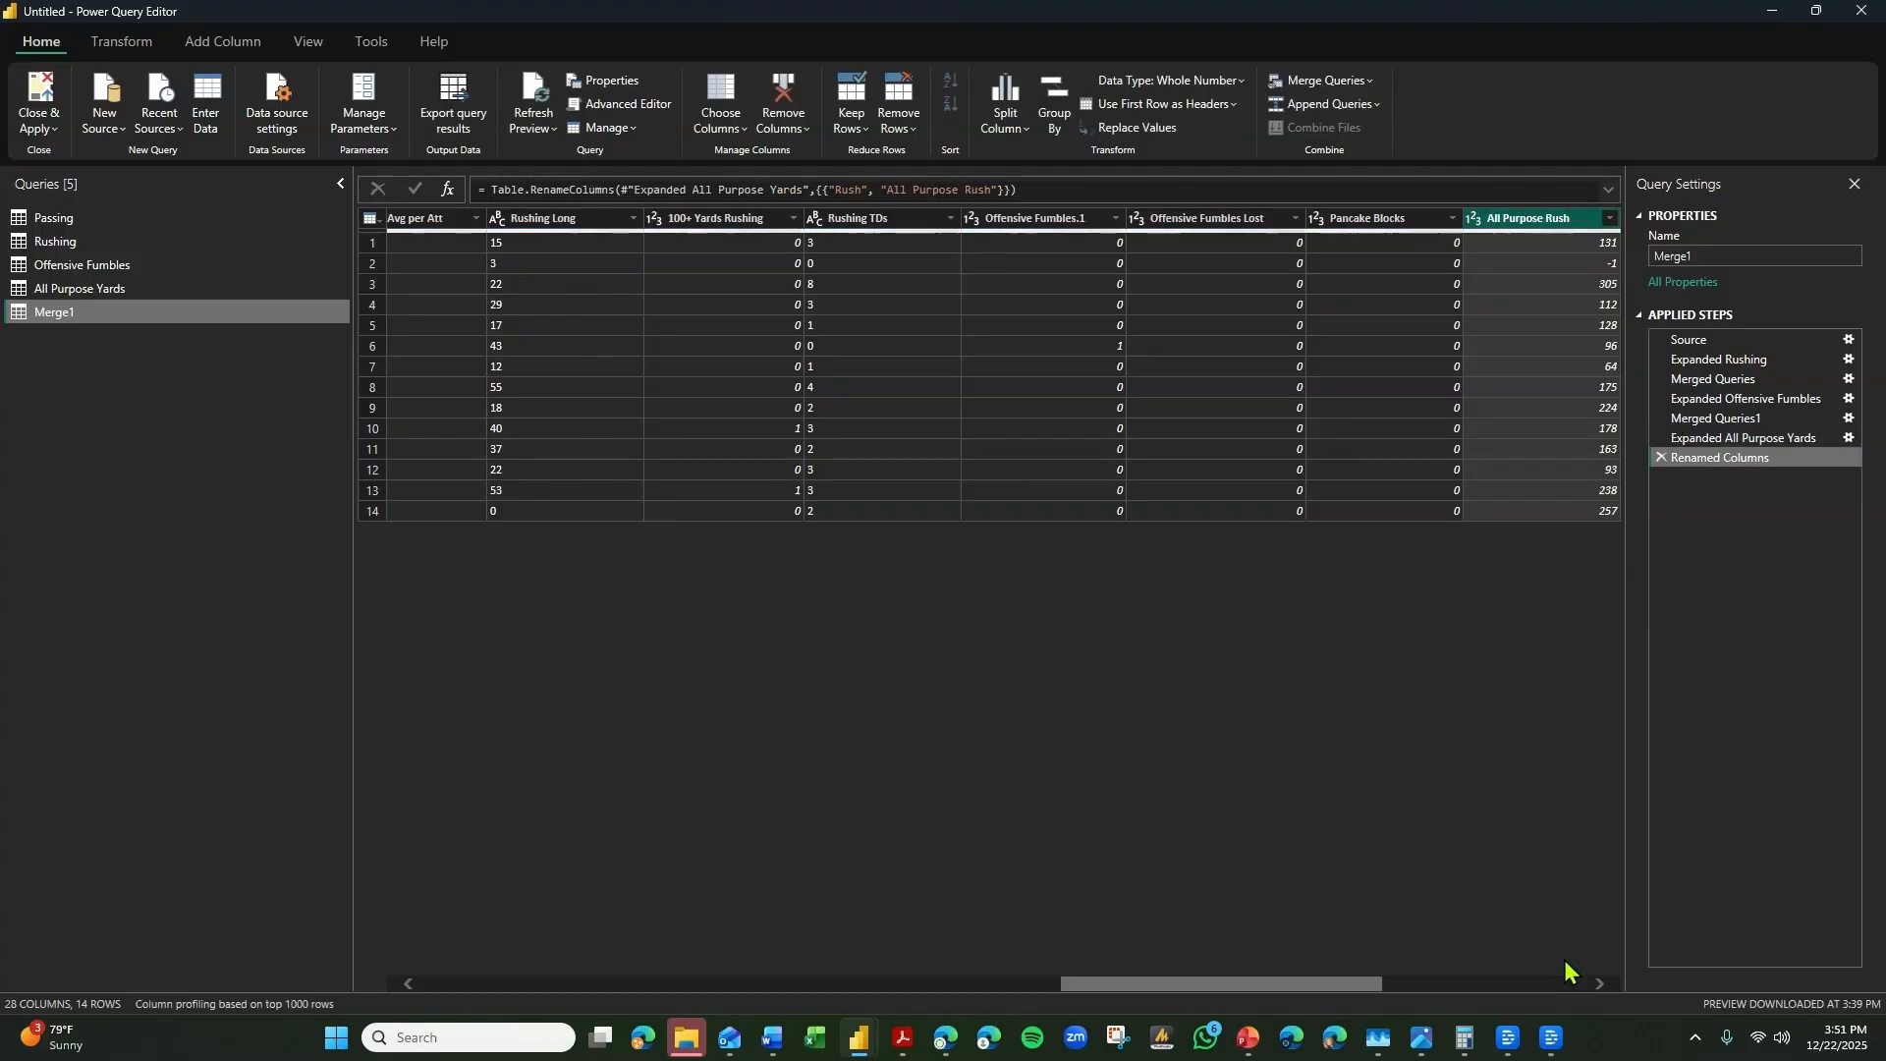
# Rename the expanded Rec column to All Purpose Rec.
pyautogui.click(1598, 984)
pyautogui.click(1598, 984)
pyautogui.click(1186, 227)
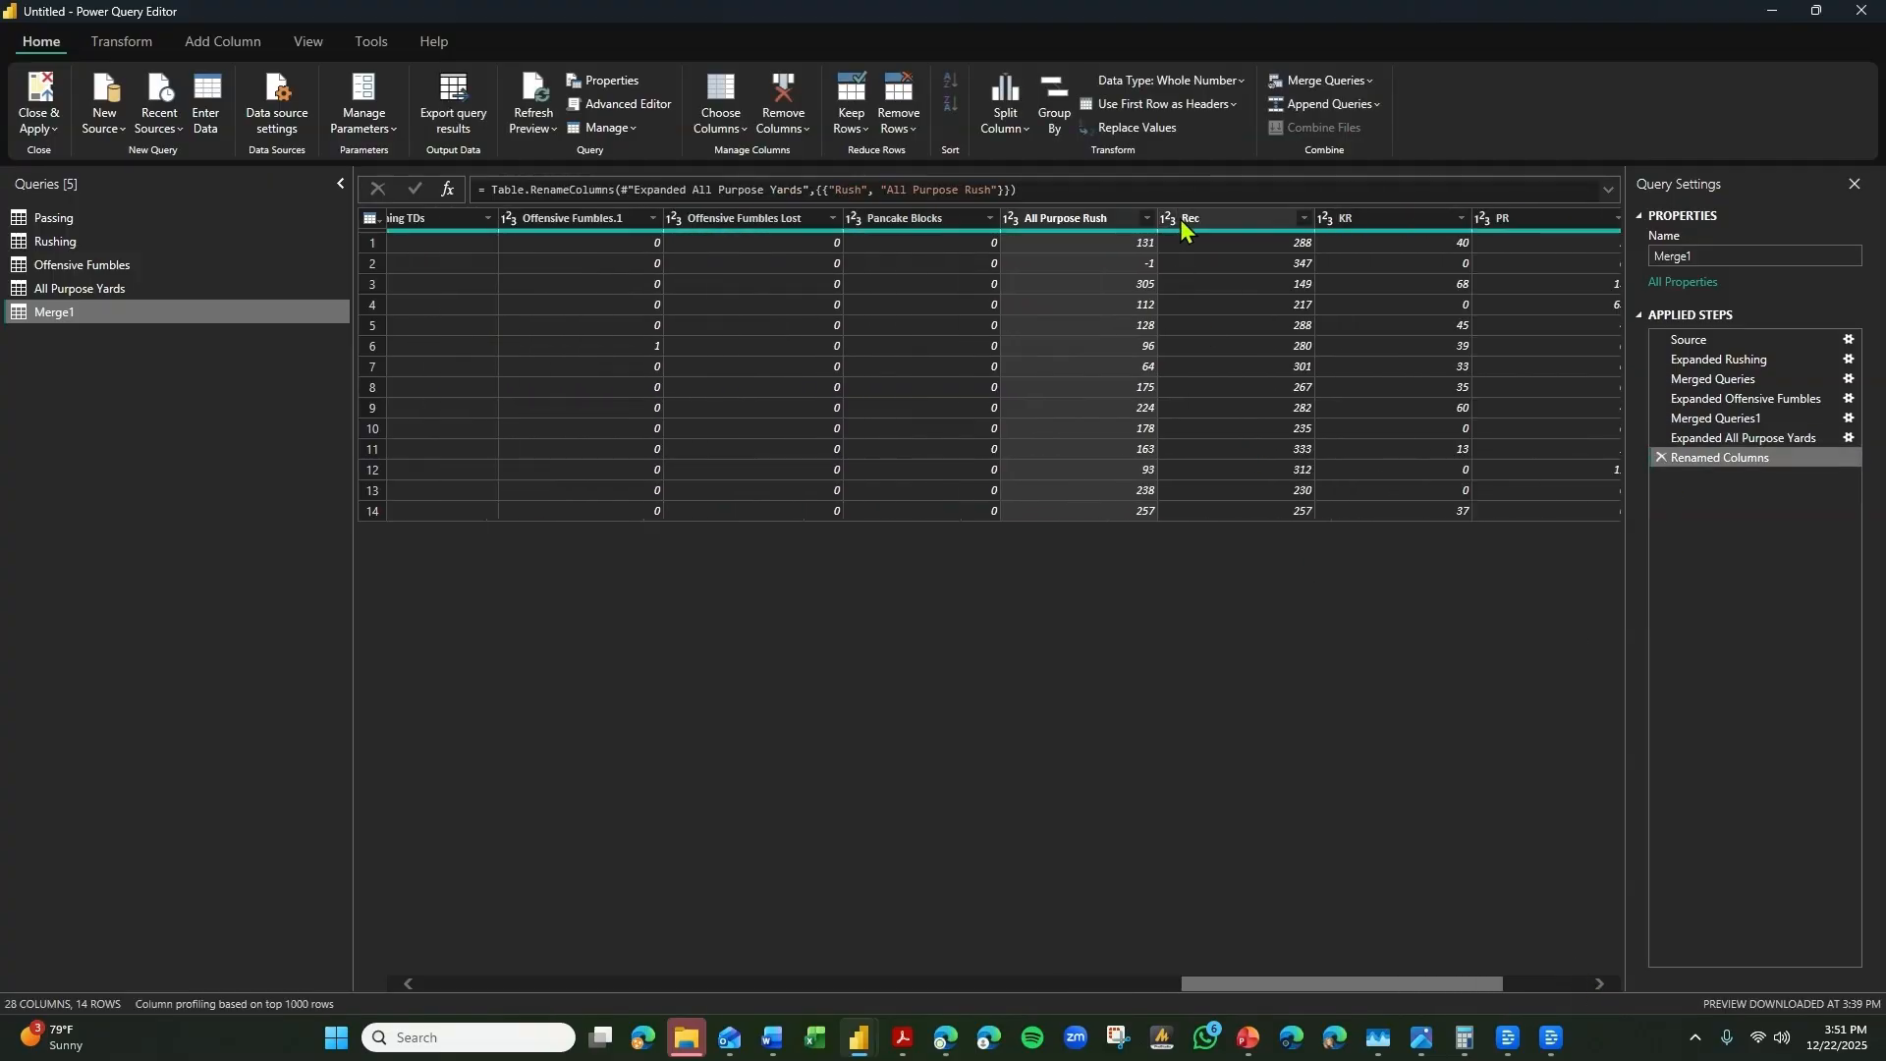
pyautogui.doubleClick(1185, 222)
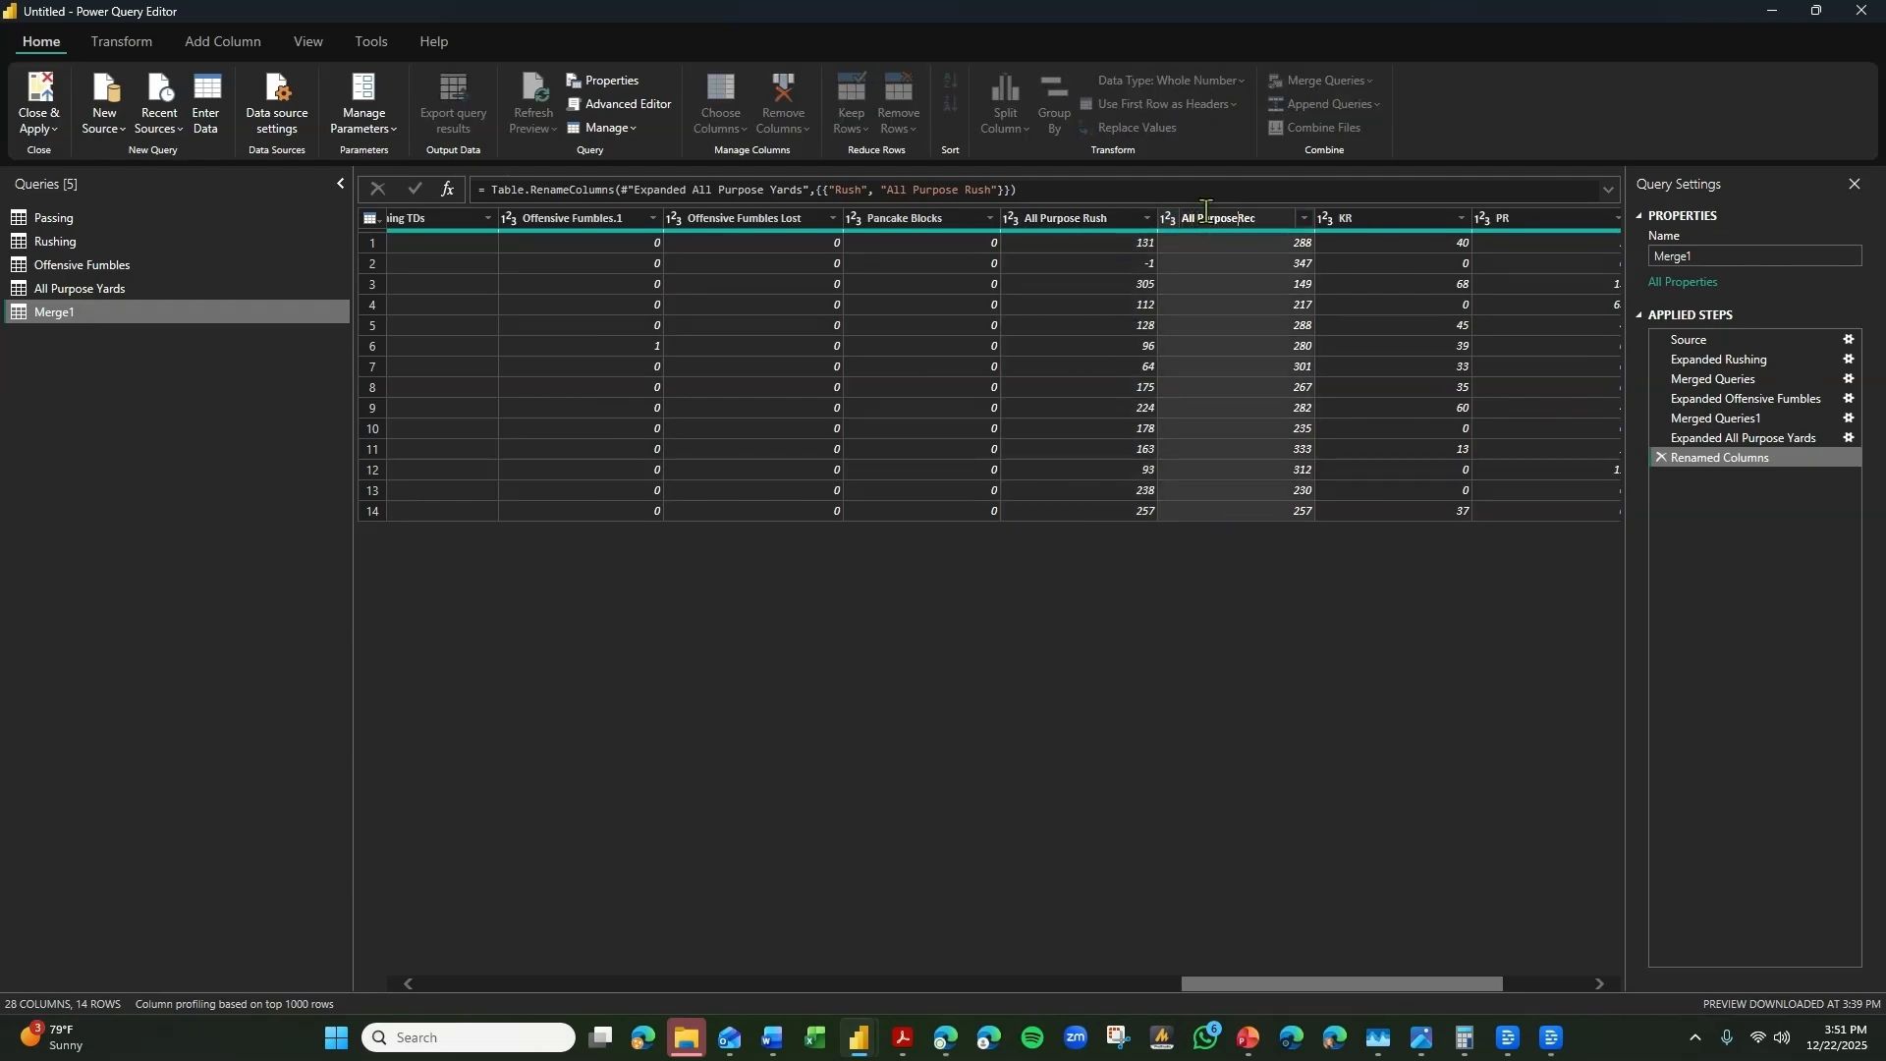
pyautogui.press('Return')
pyautogui.doubleClick(1240, 220)
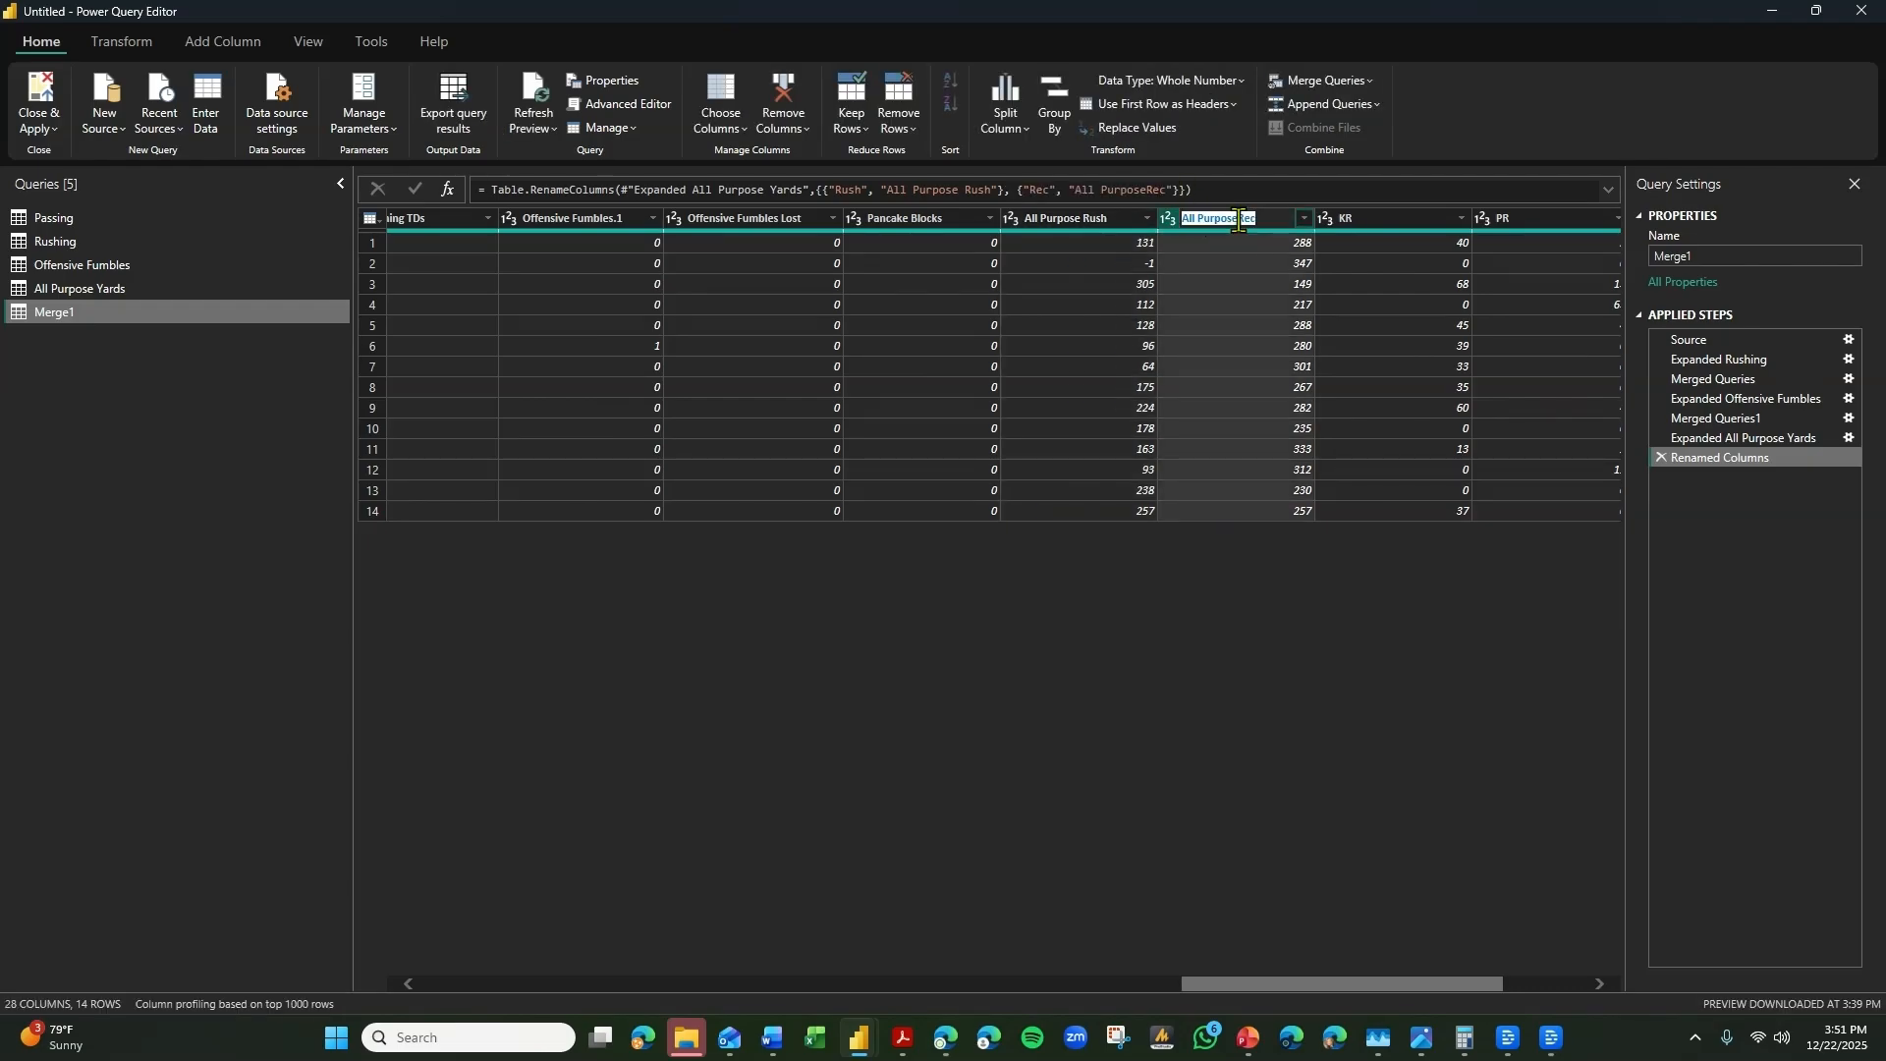
pyautogui.click(1240, 220)
pyautogui.press('Return')
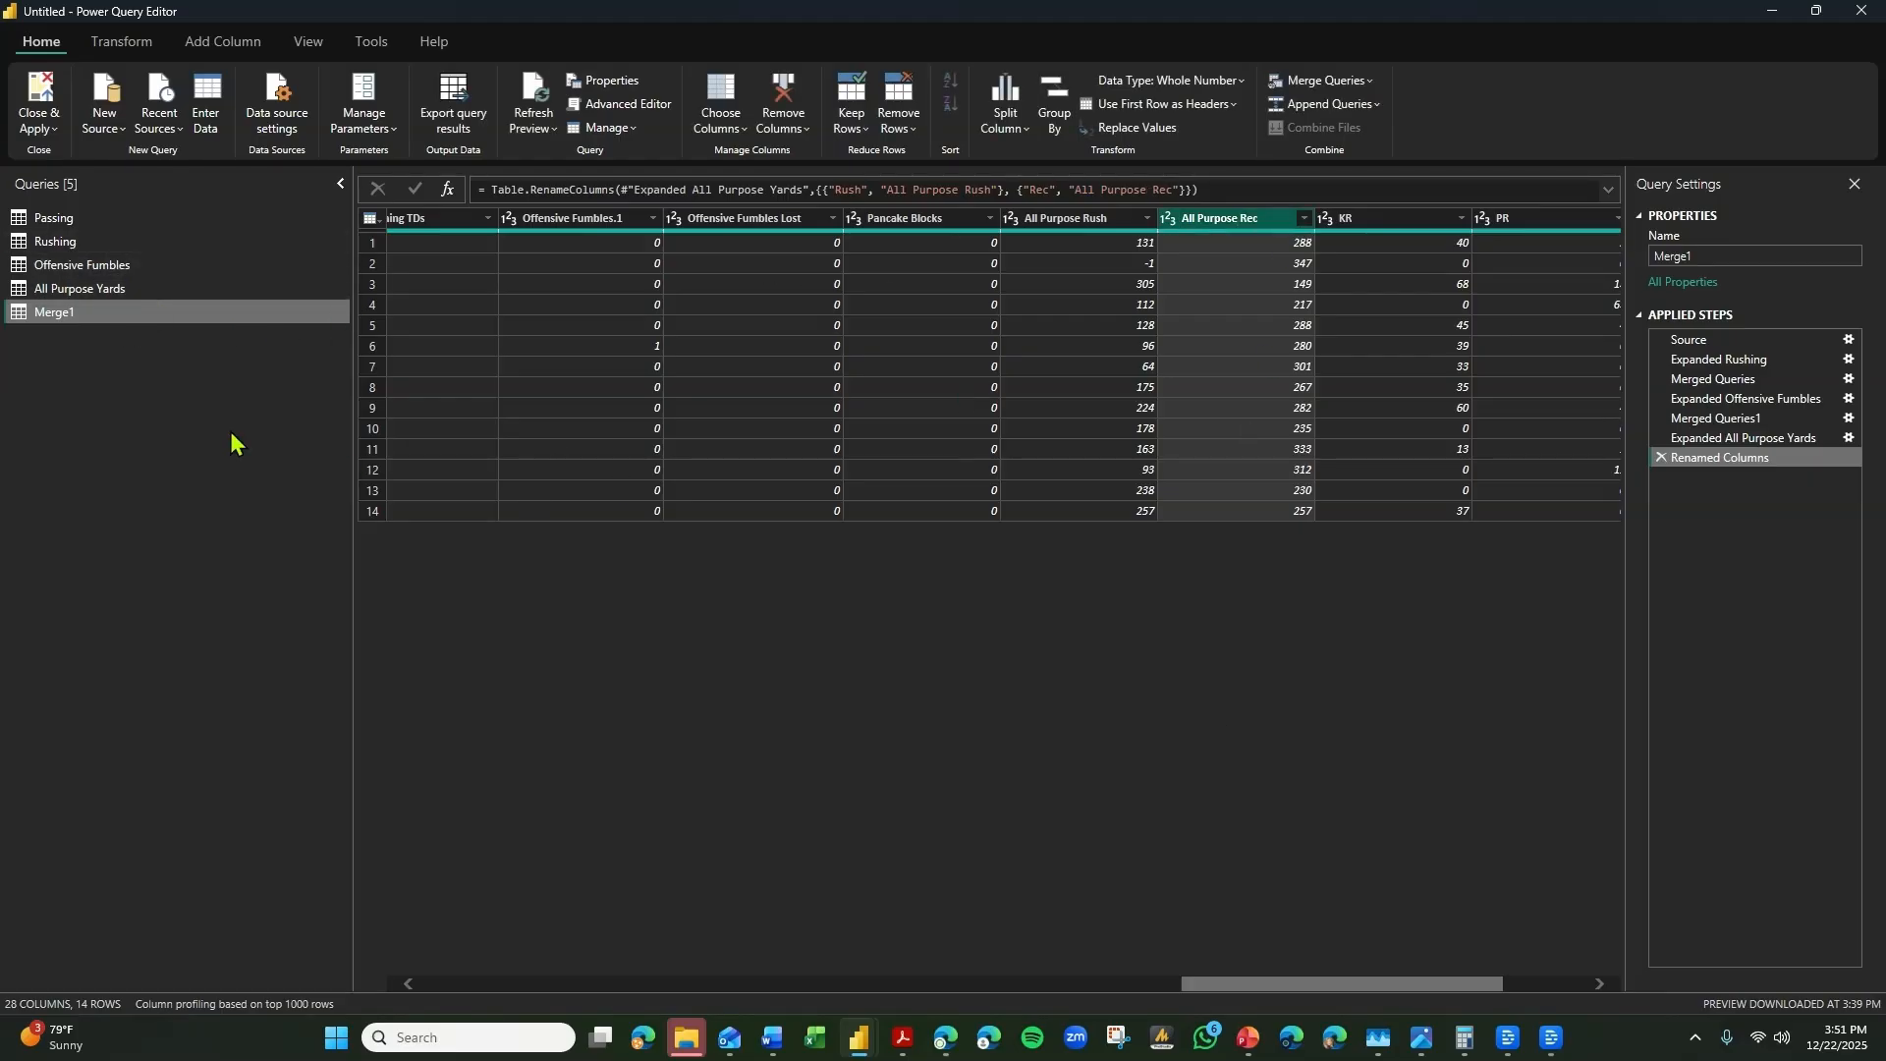
# Disable loading for the Passing, Rushing, Offensive Fumbles and All Purpose Yards queries.
pyautogui.rightClick(56, 218)
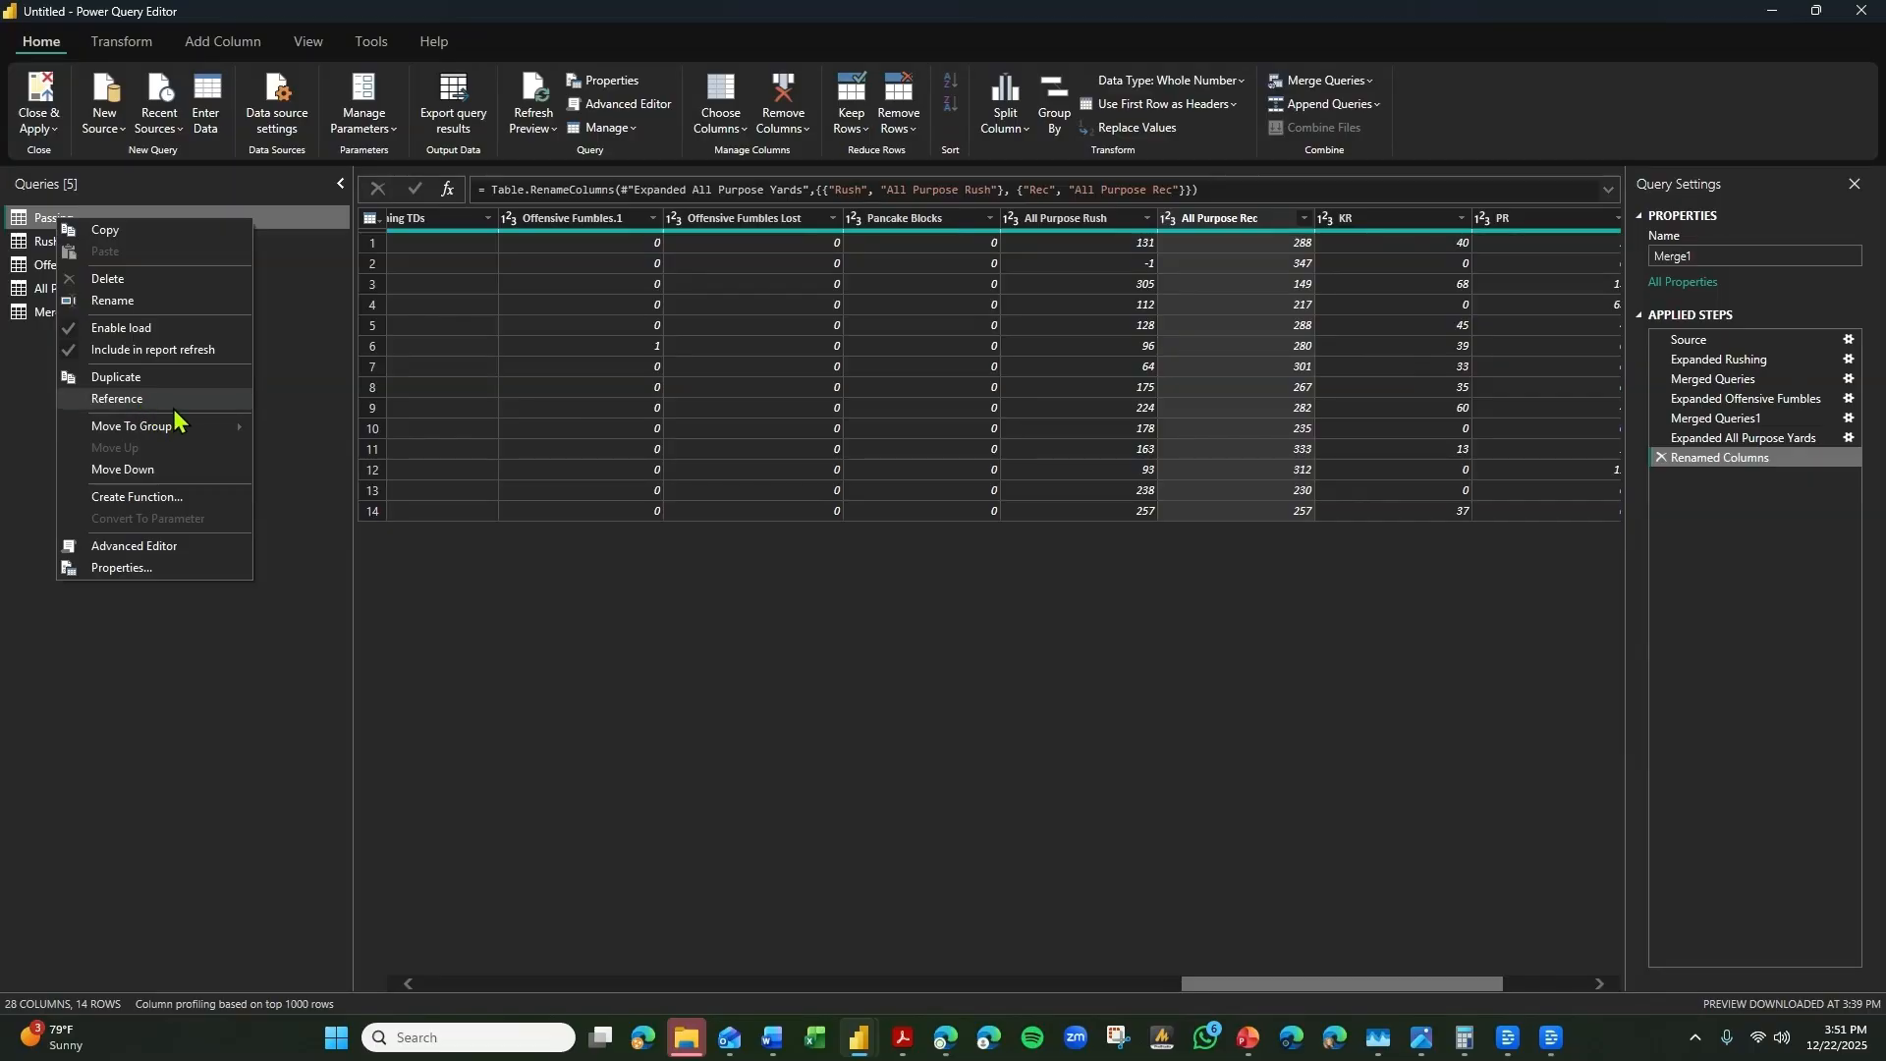
pyautogui.click(118, 328)
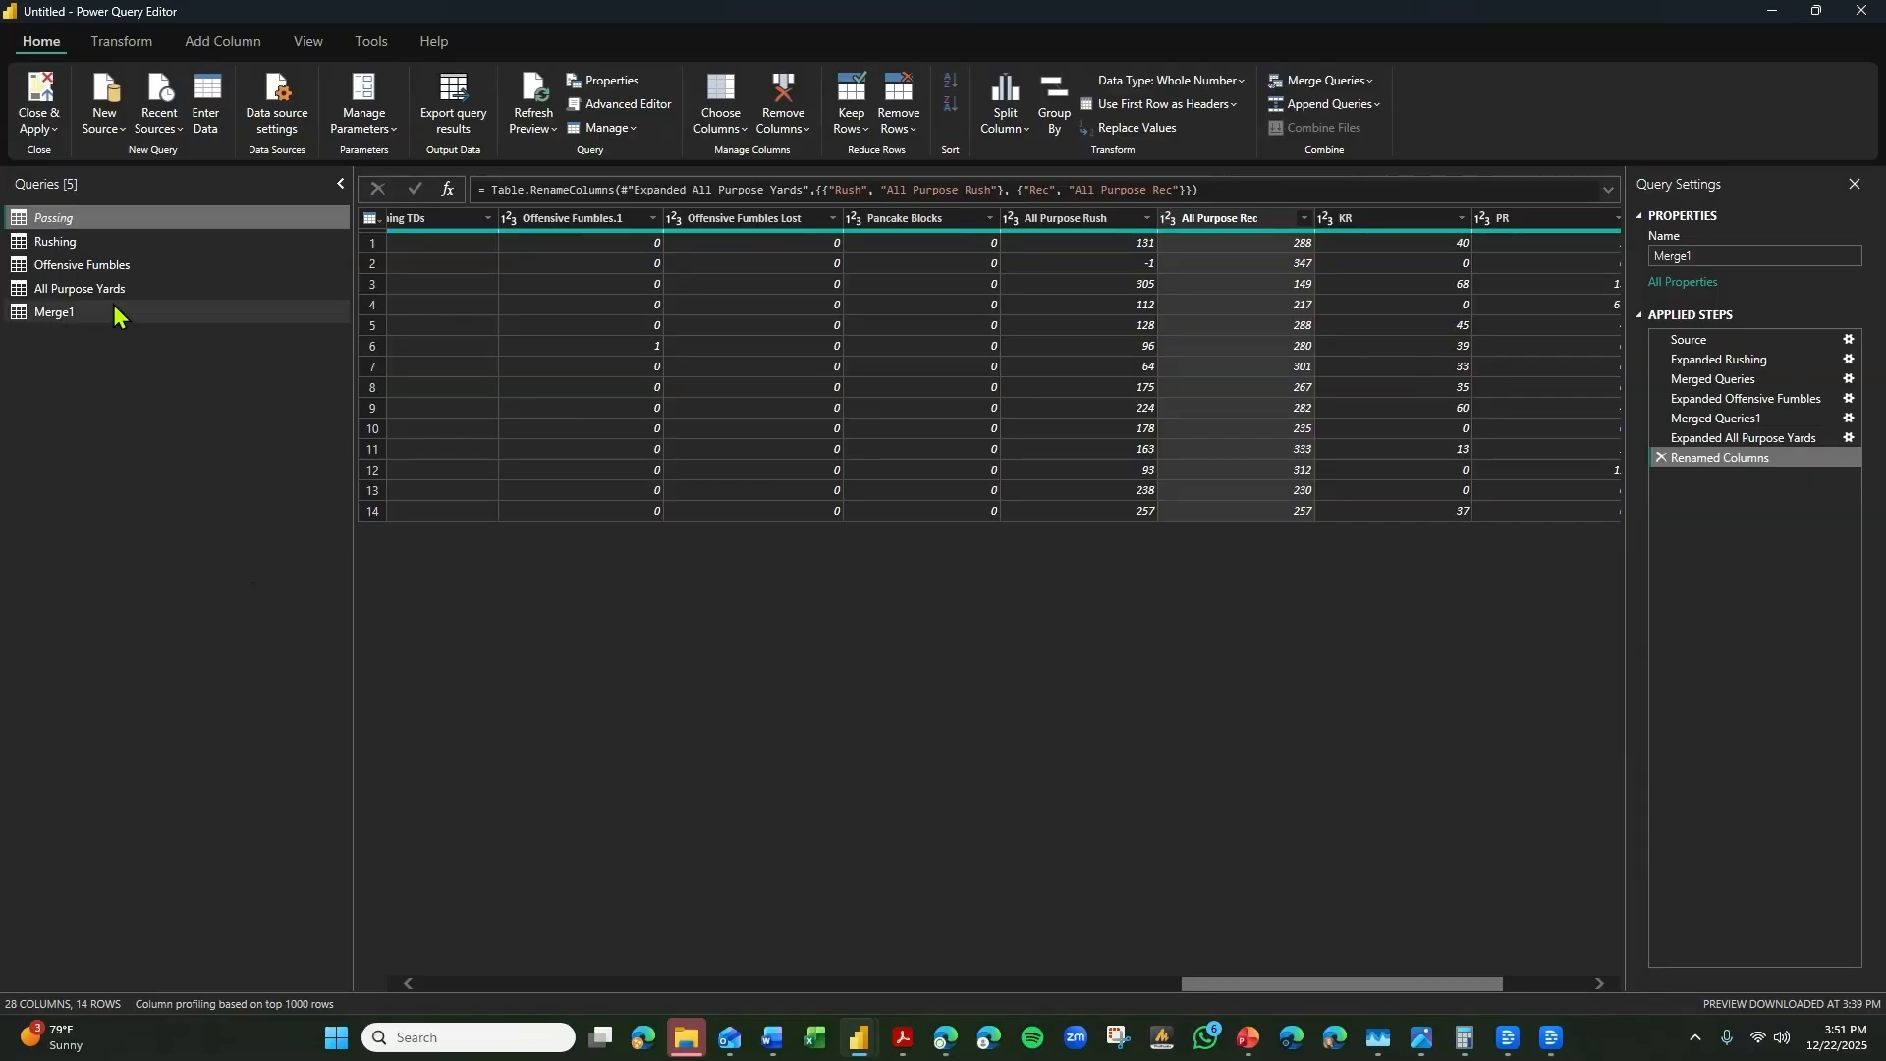
pyautogui.rightClick(79, 248)
pyautogui.click(133, 353)
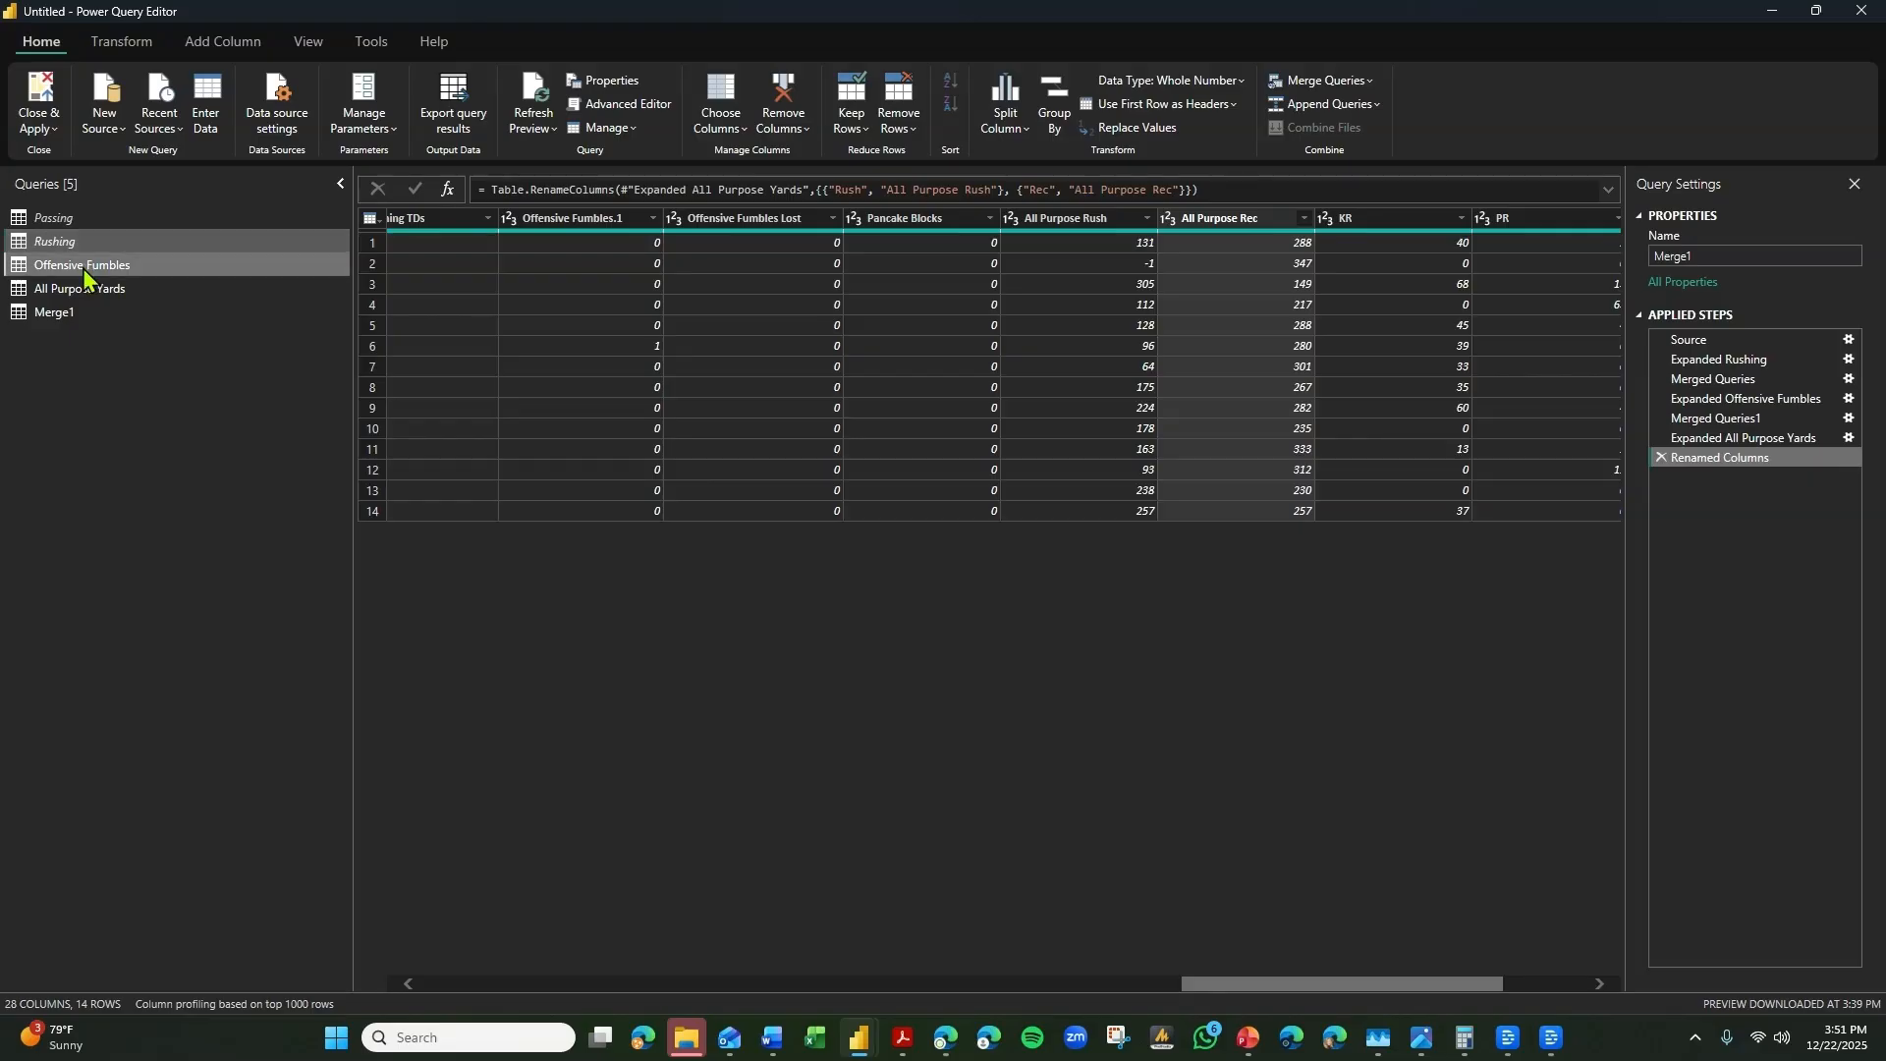
pyautogui.rightClick(84, 267)
pyautogui.click(131, 376)
pyautogui.rightClick(98, 290)
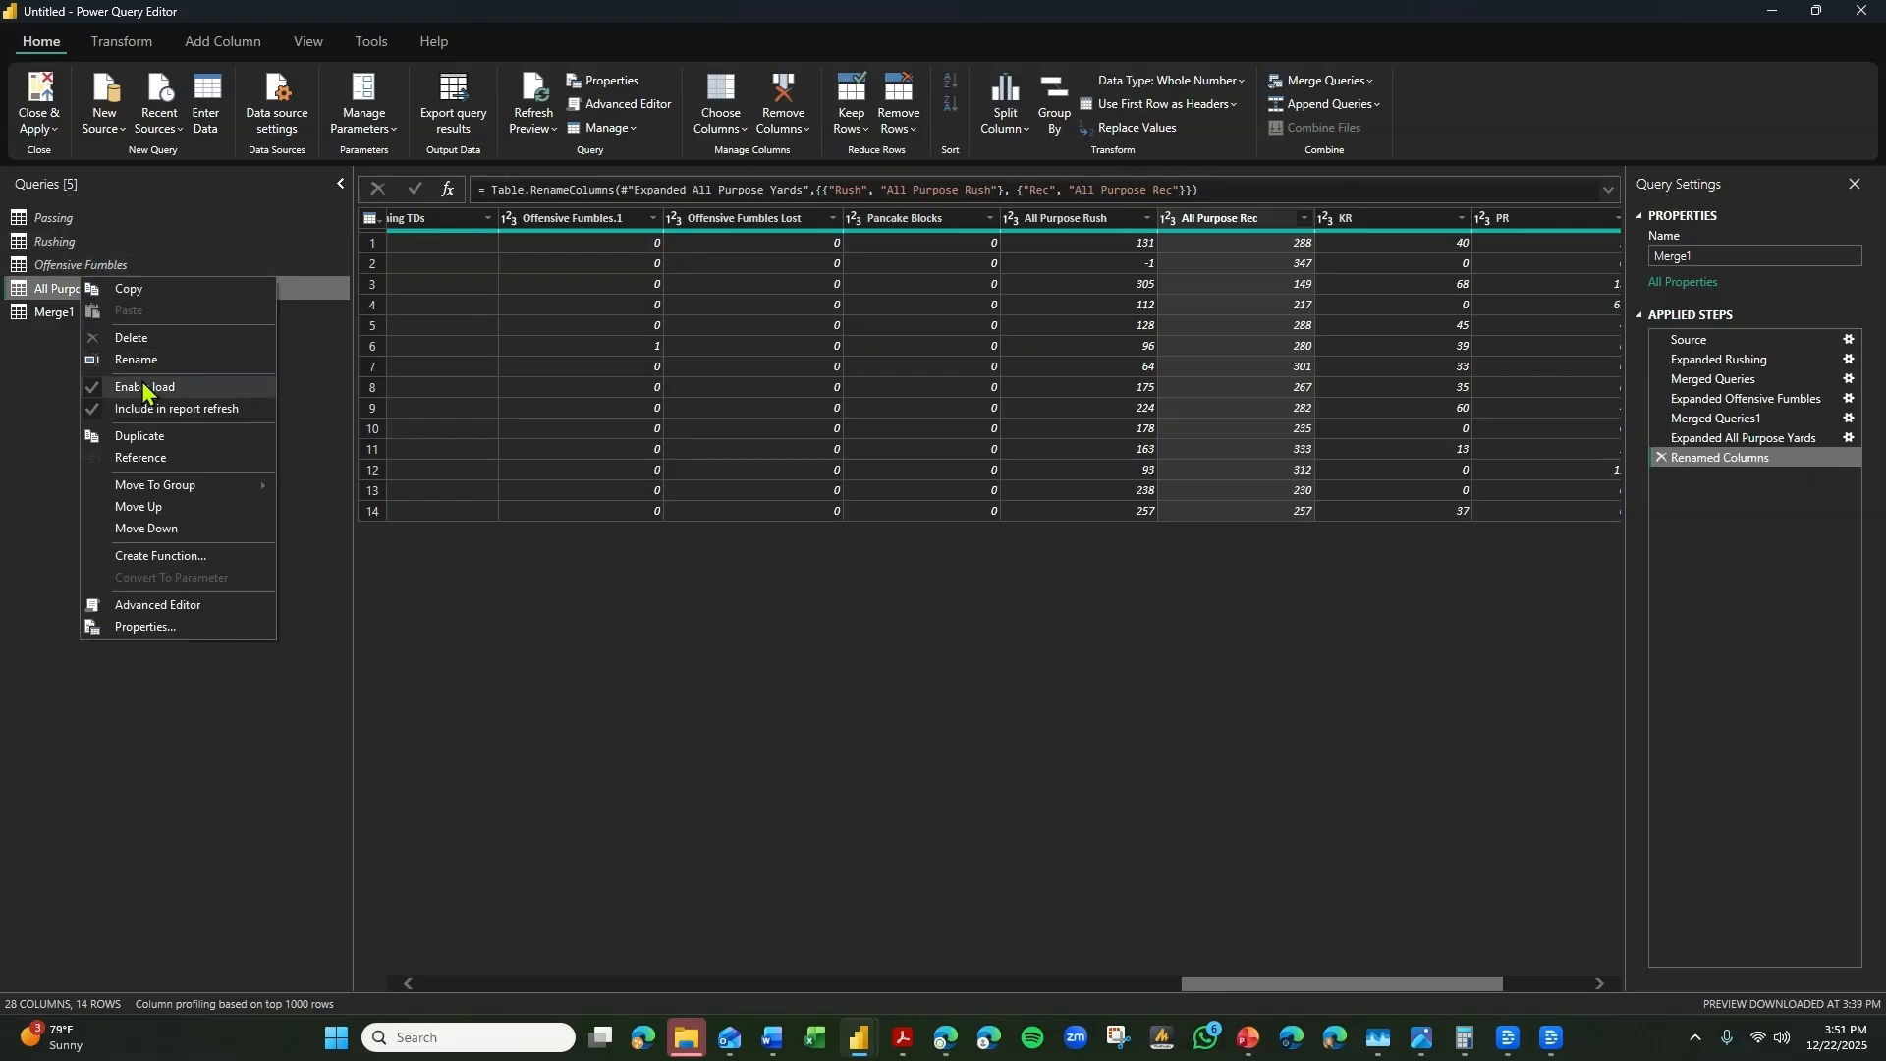
pyautogui.click(133, 399)
# Rename the Merge1 query to Master Game Data.
pyautogui.click(85, 320)
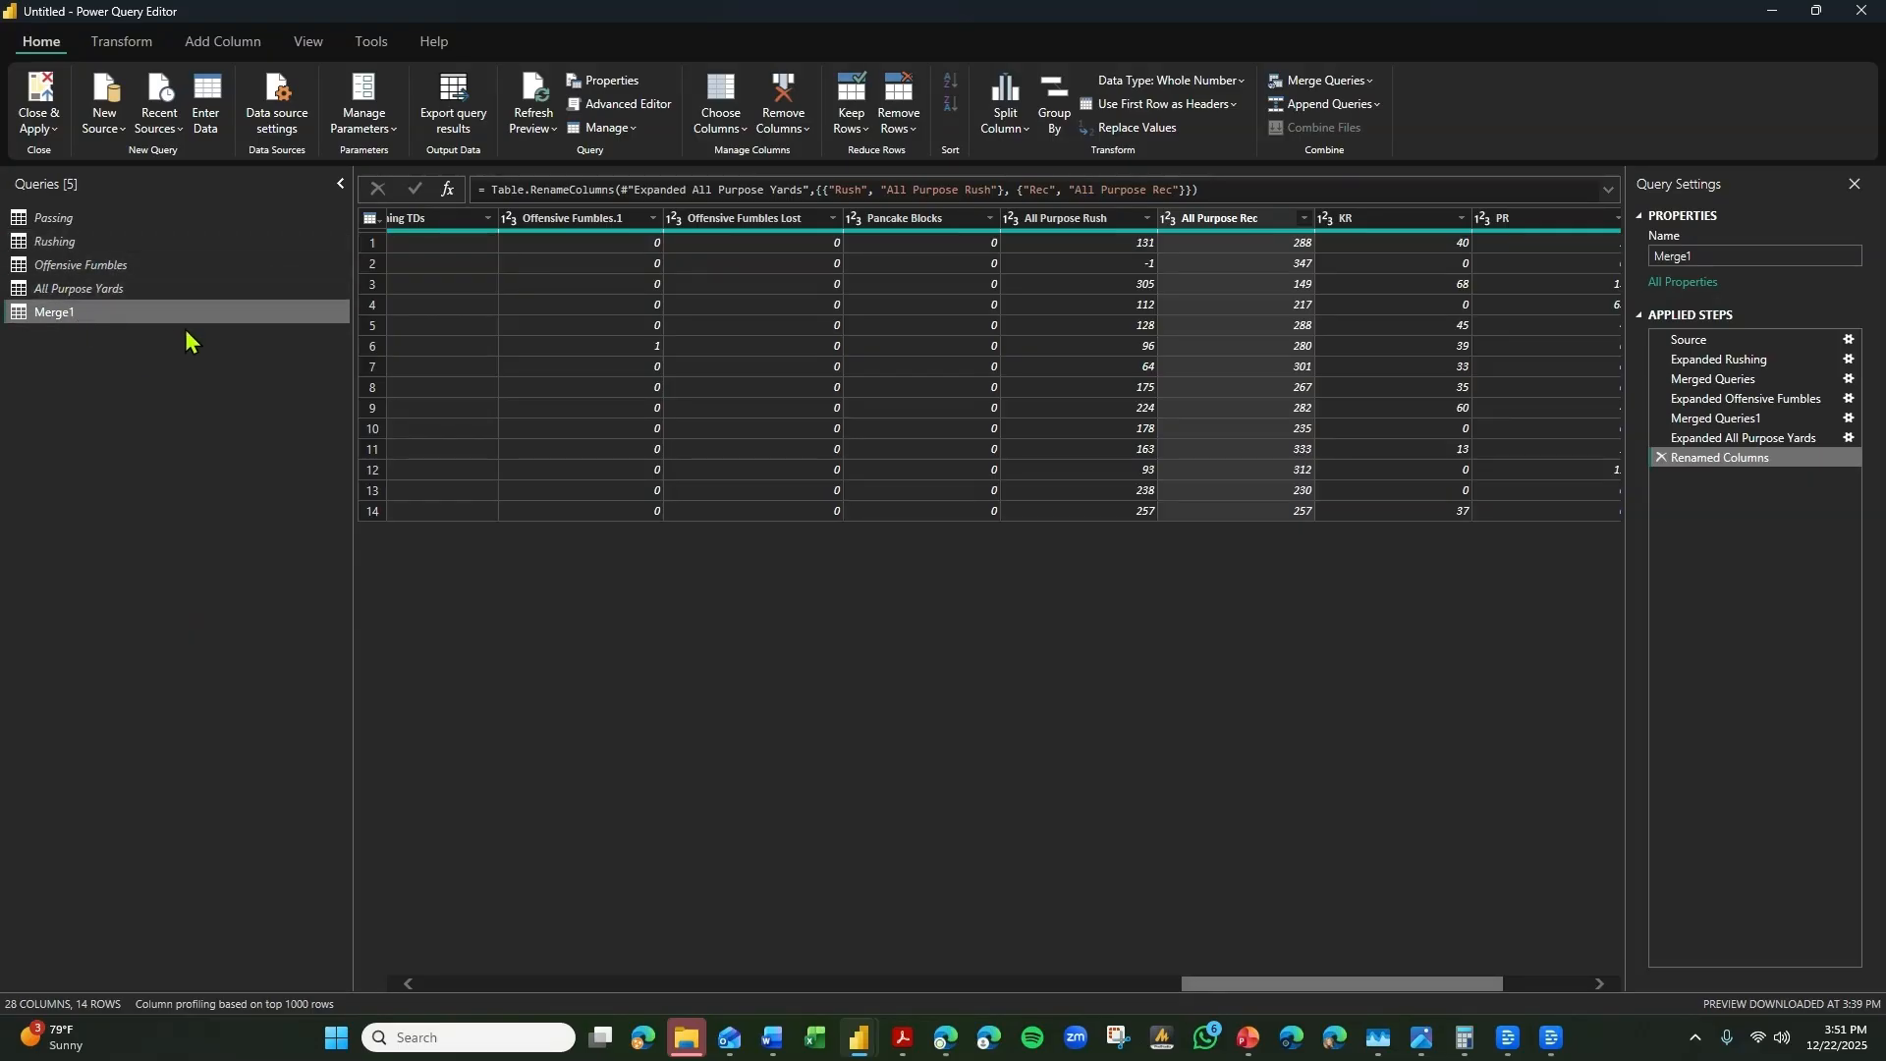
pyautogui.click(1810, 254)
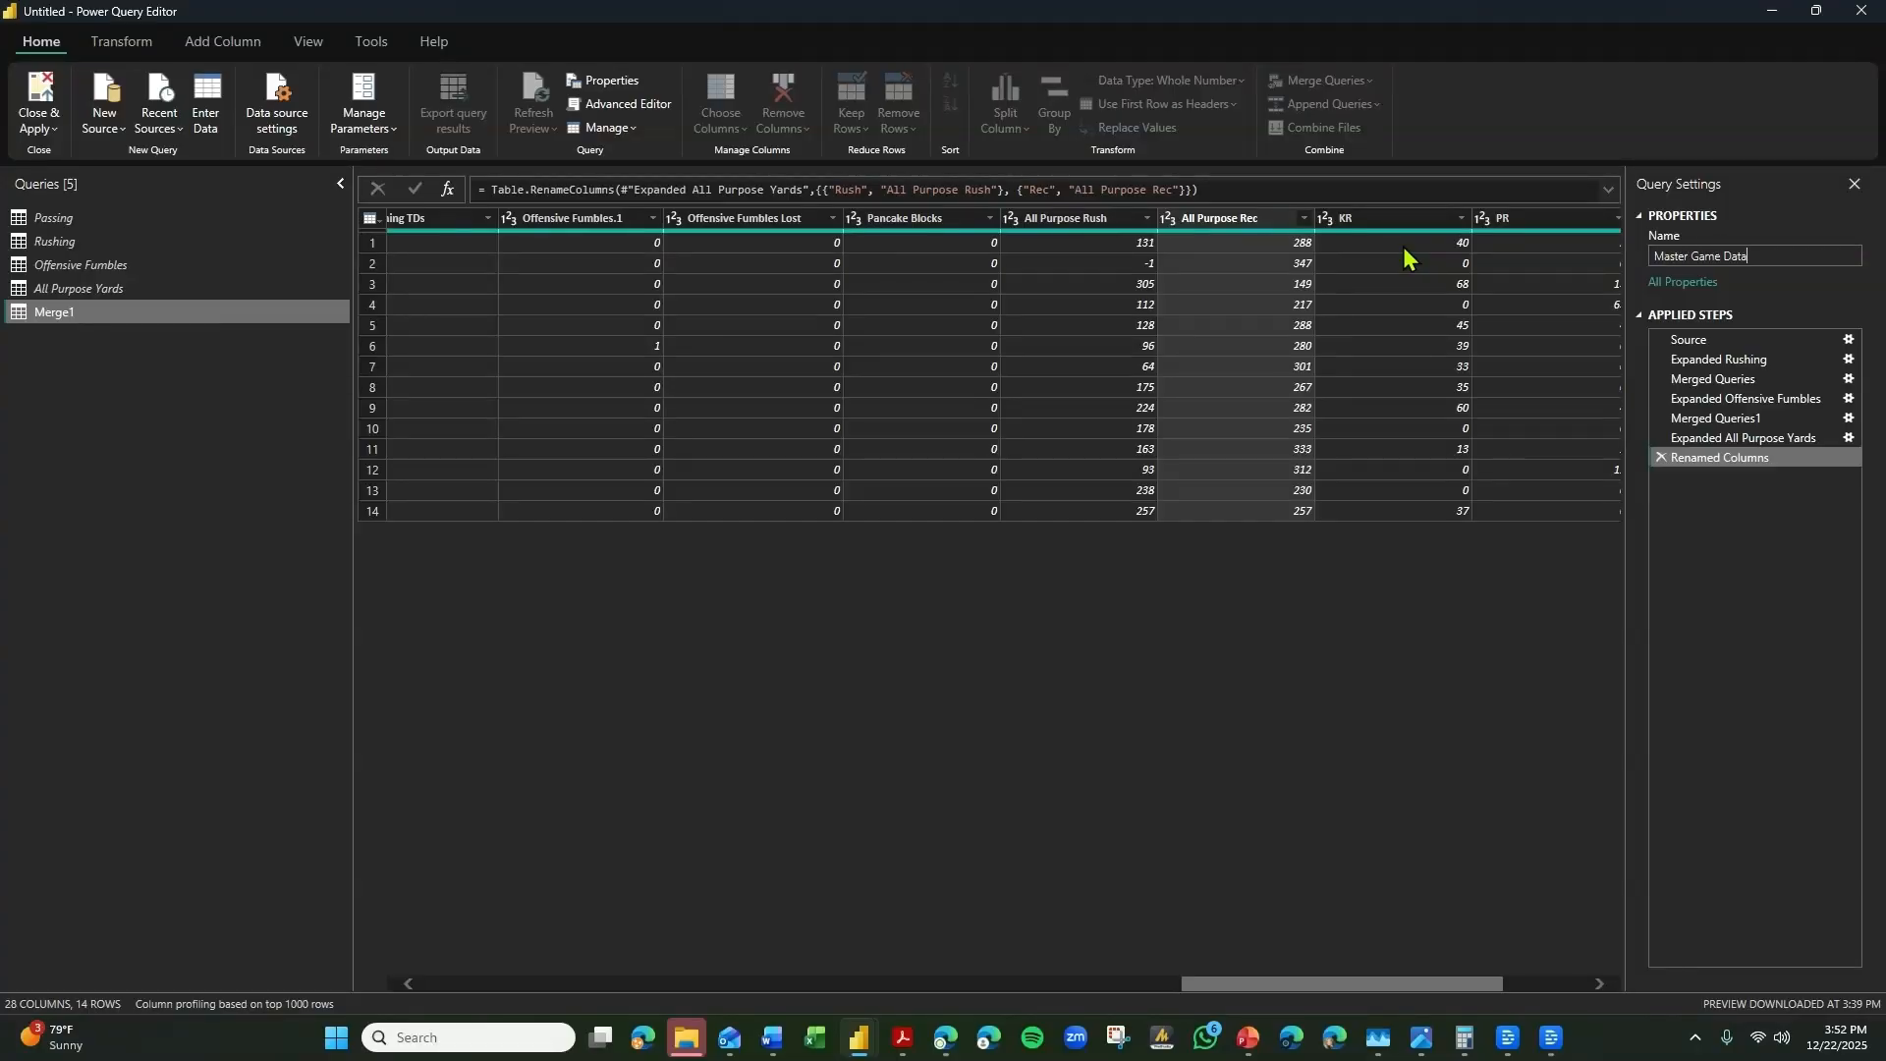
pyautogui.press('Return')
# Duplicate the Result column in the Master Game Data query.
pyautogui.moveTo(1386, 986); pyautogui.dragTo(506, 948)
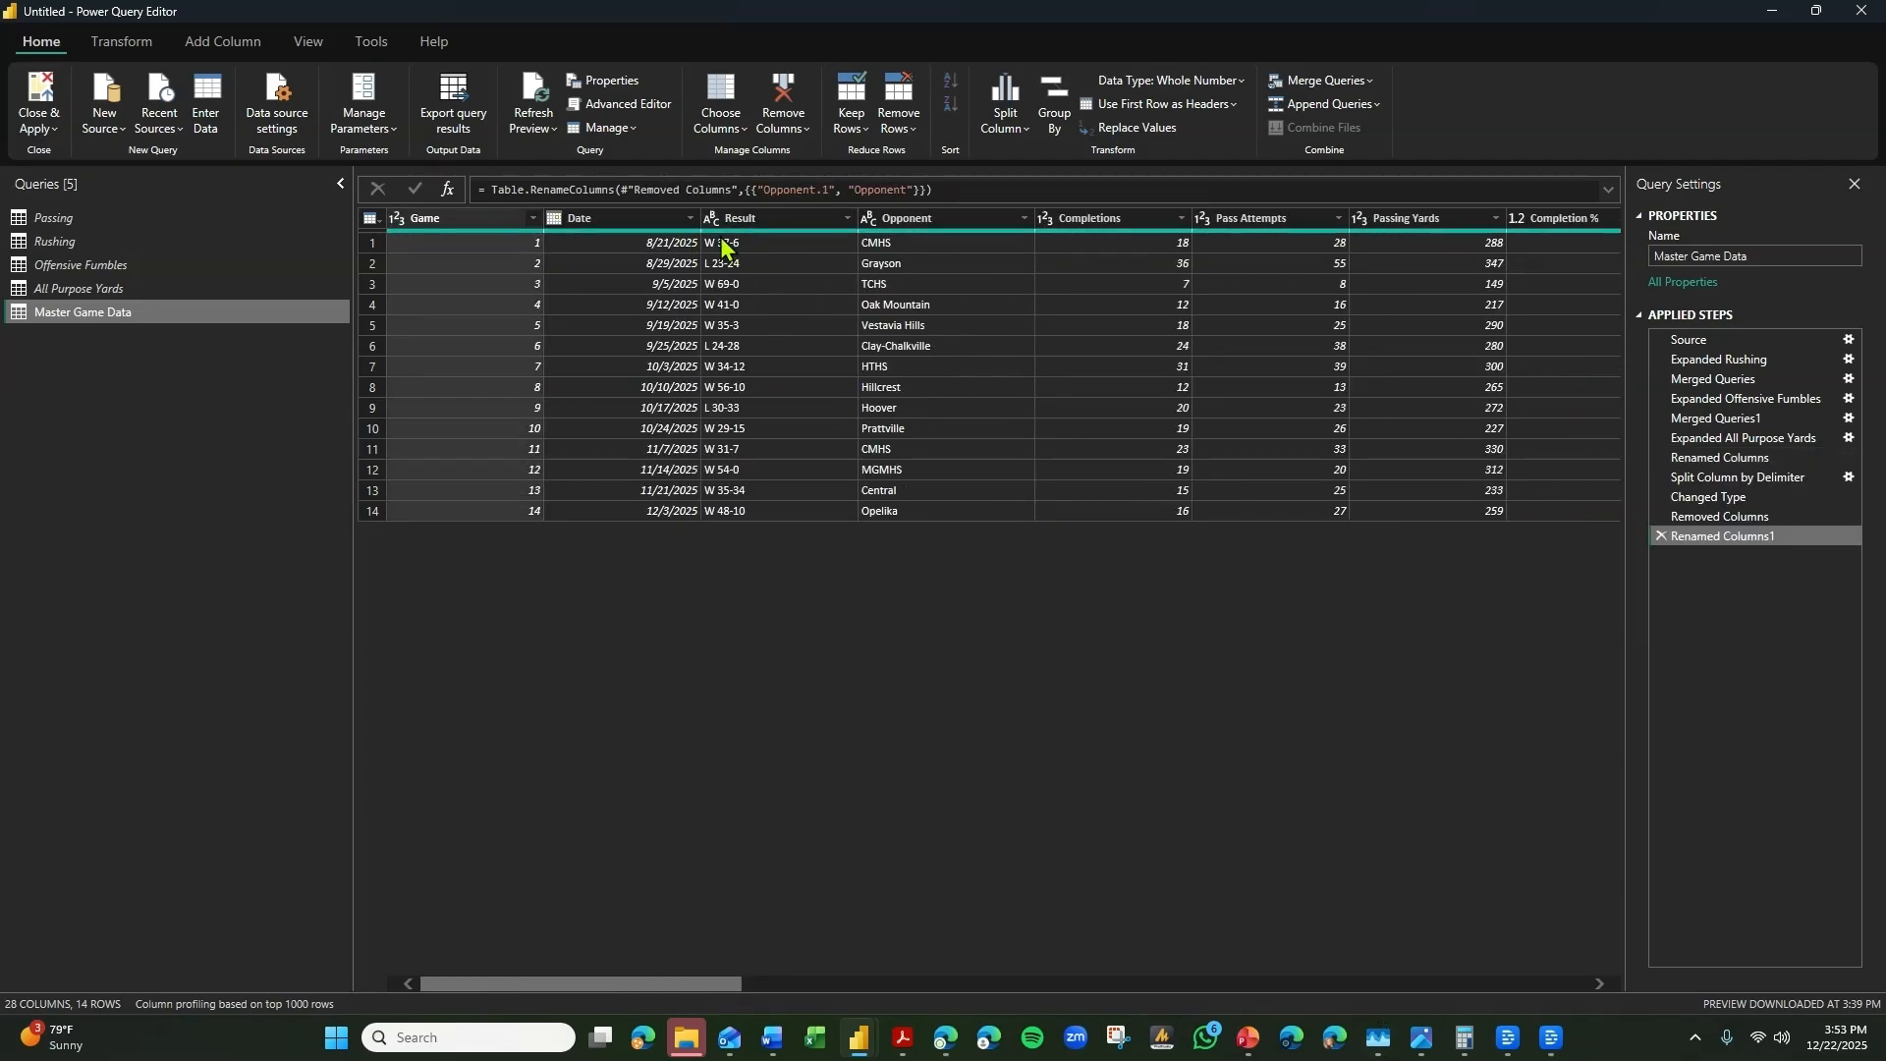
pyautogui.rightClick(786, 218)
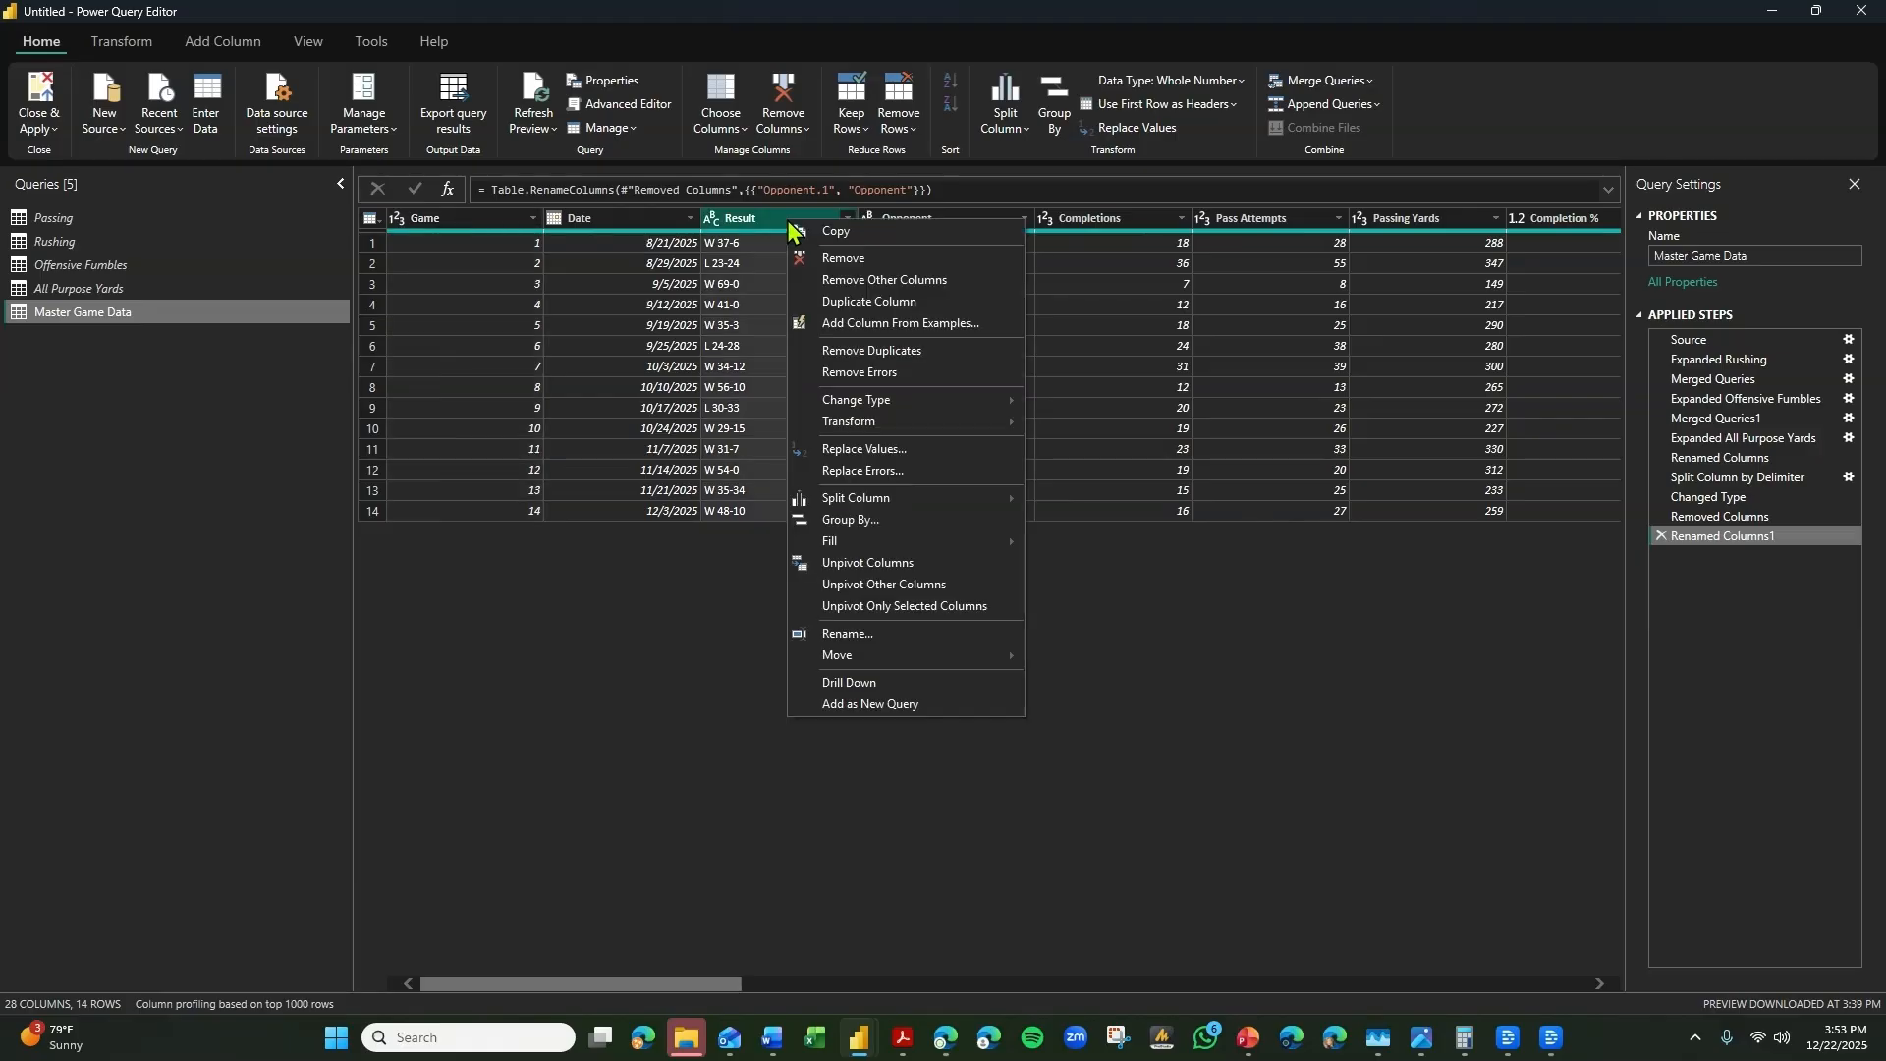
pyautogui.click(908, 305)
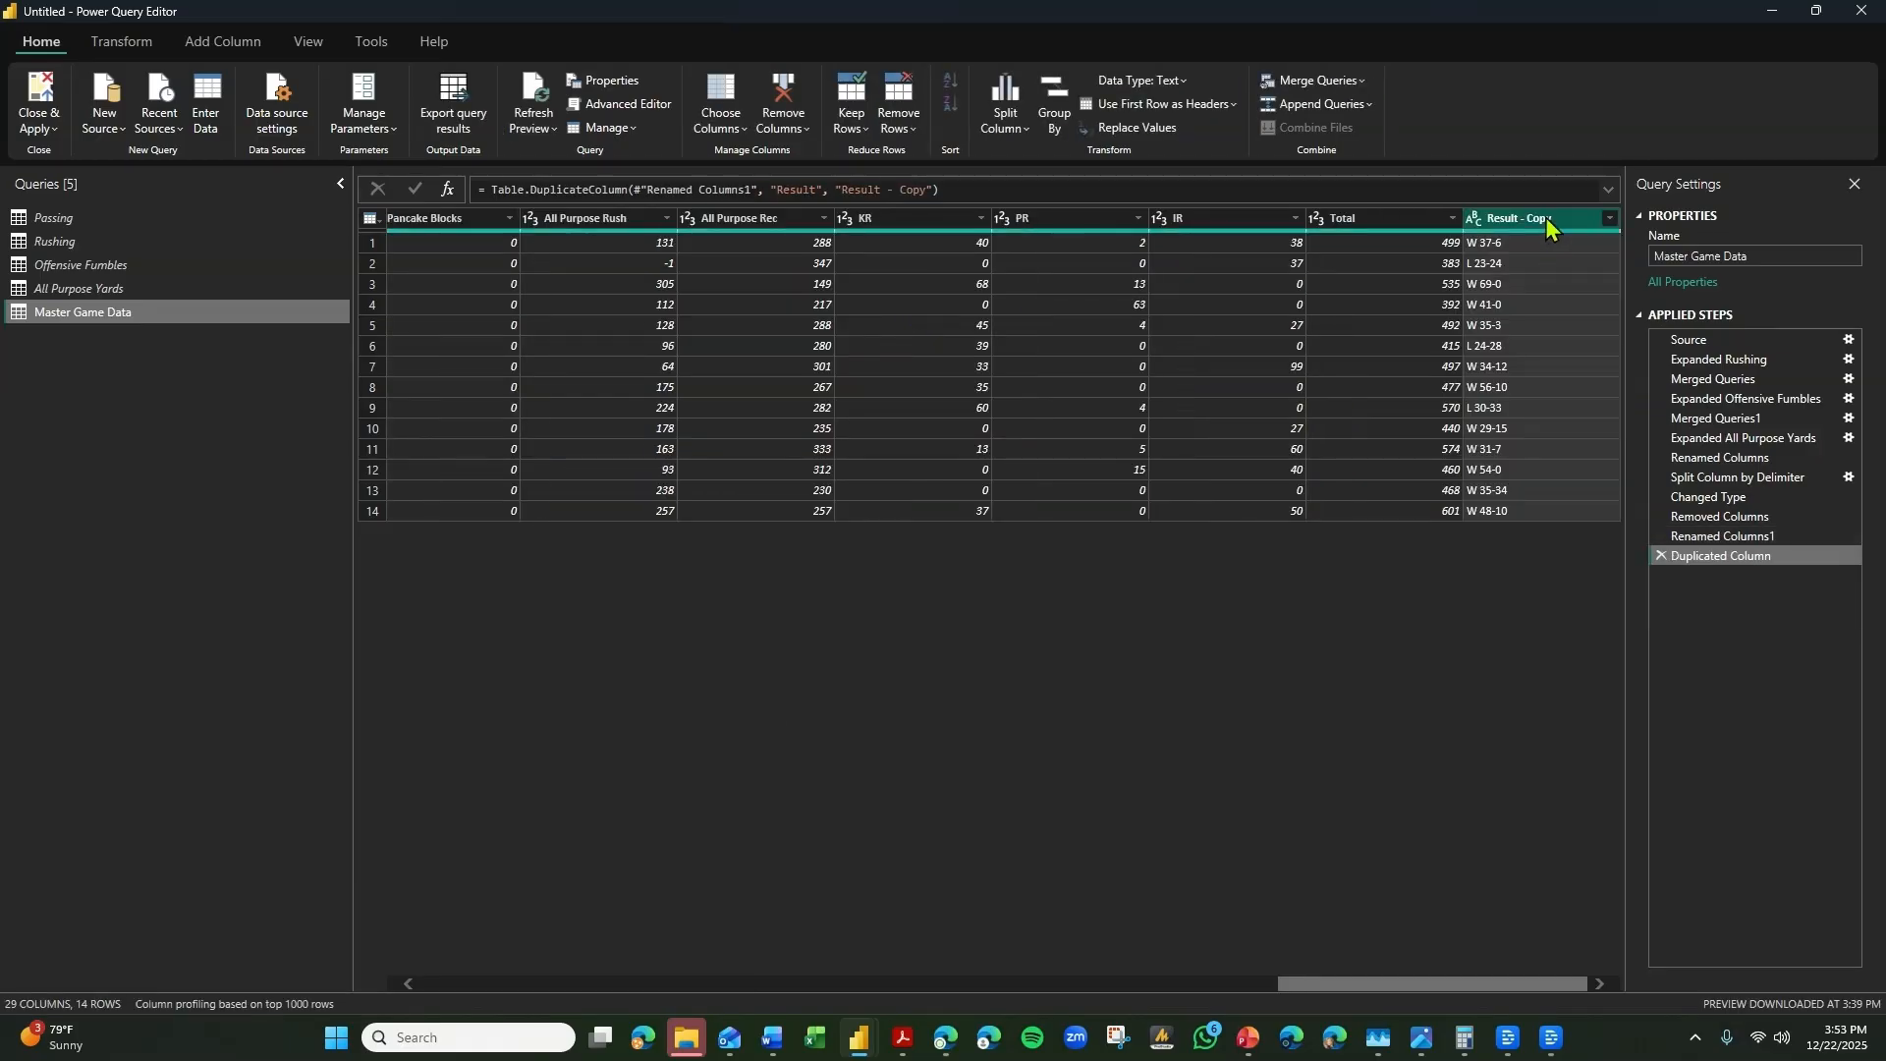
# Split the duplicated Result column by delimiter, using a space at the left-most occurrence.
pyautogui.rightClick(1547, 220)
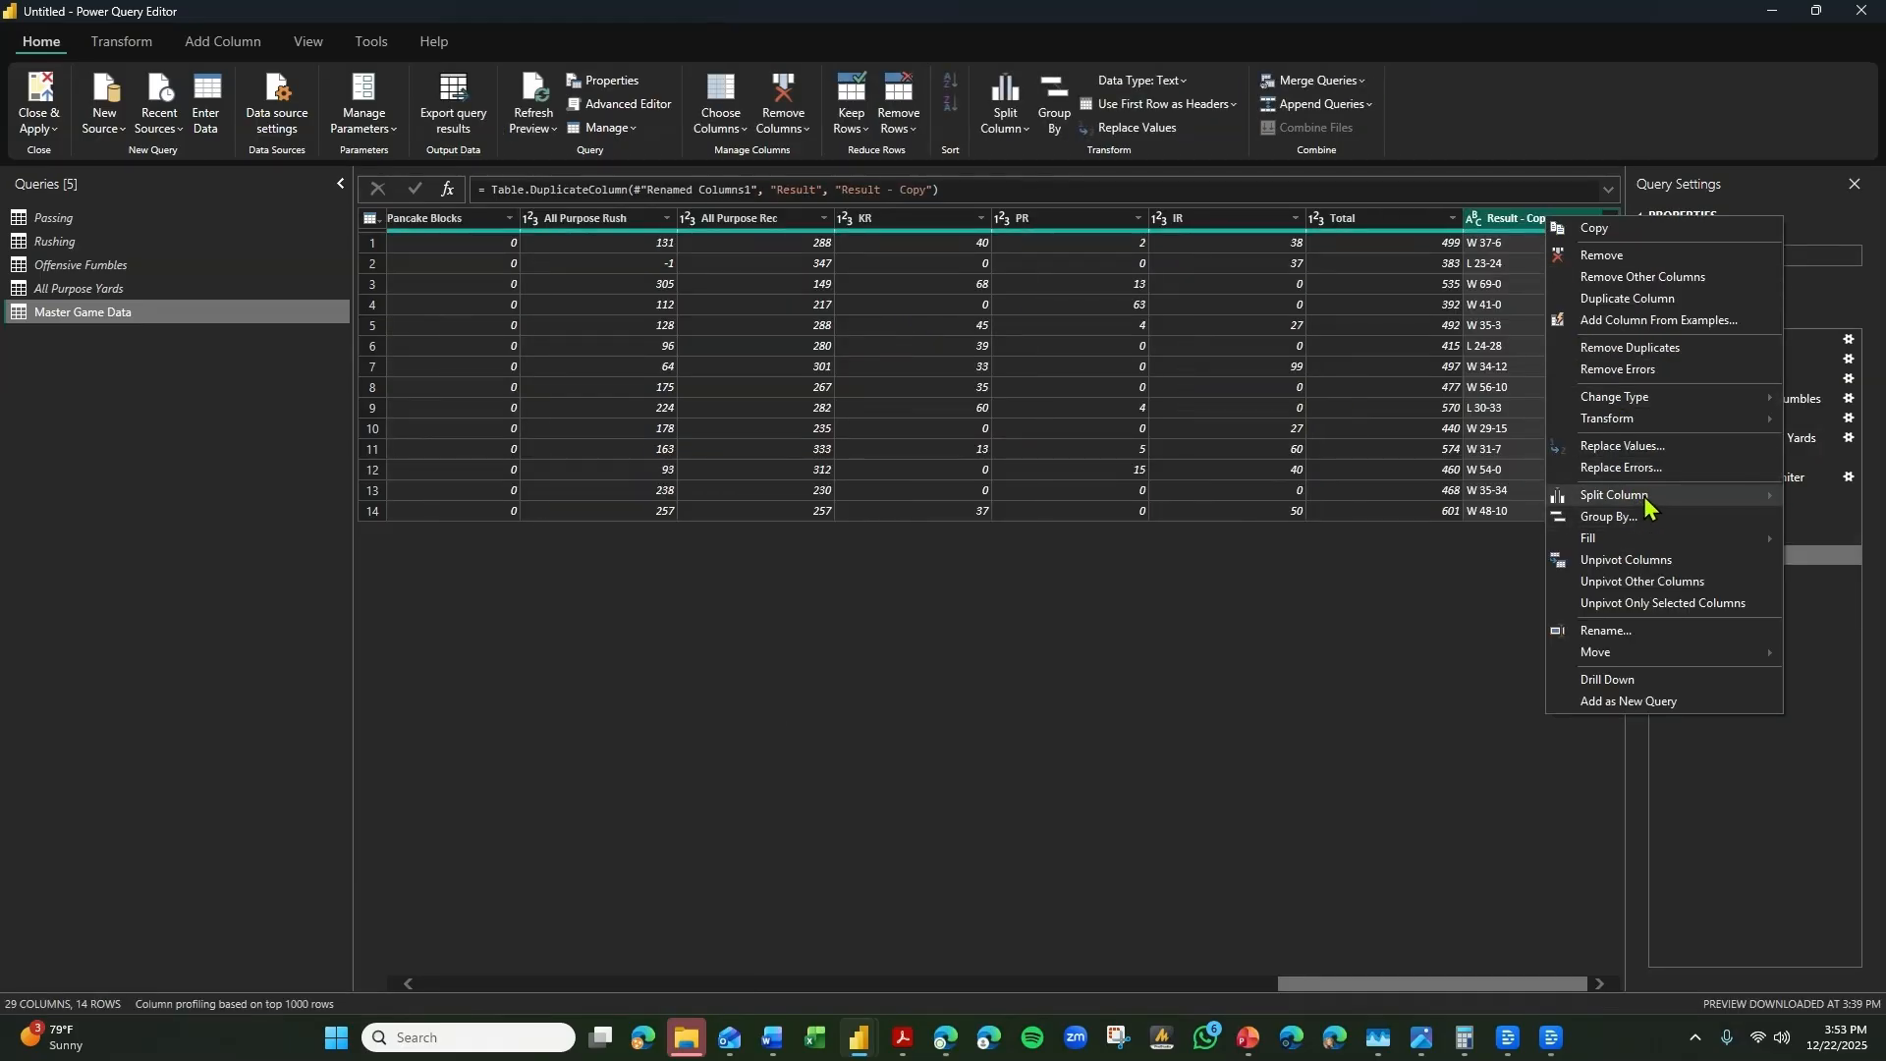
pyautogui.click(1454, 495)
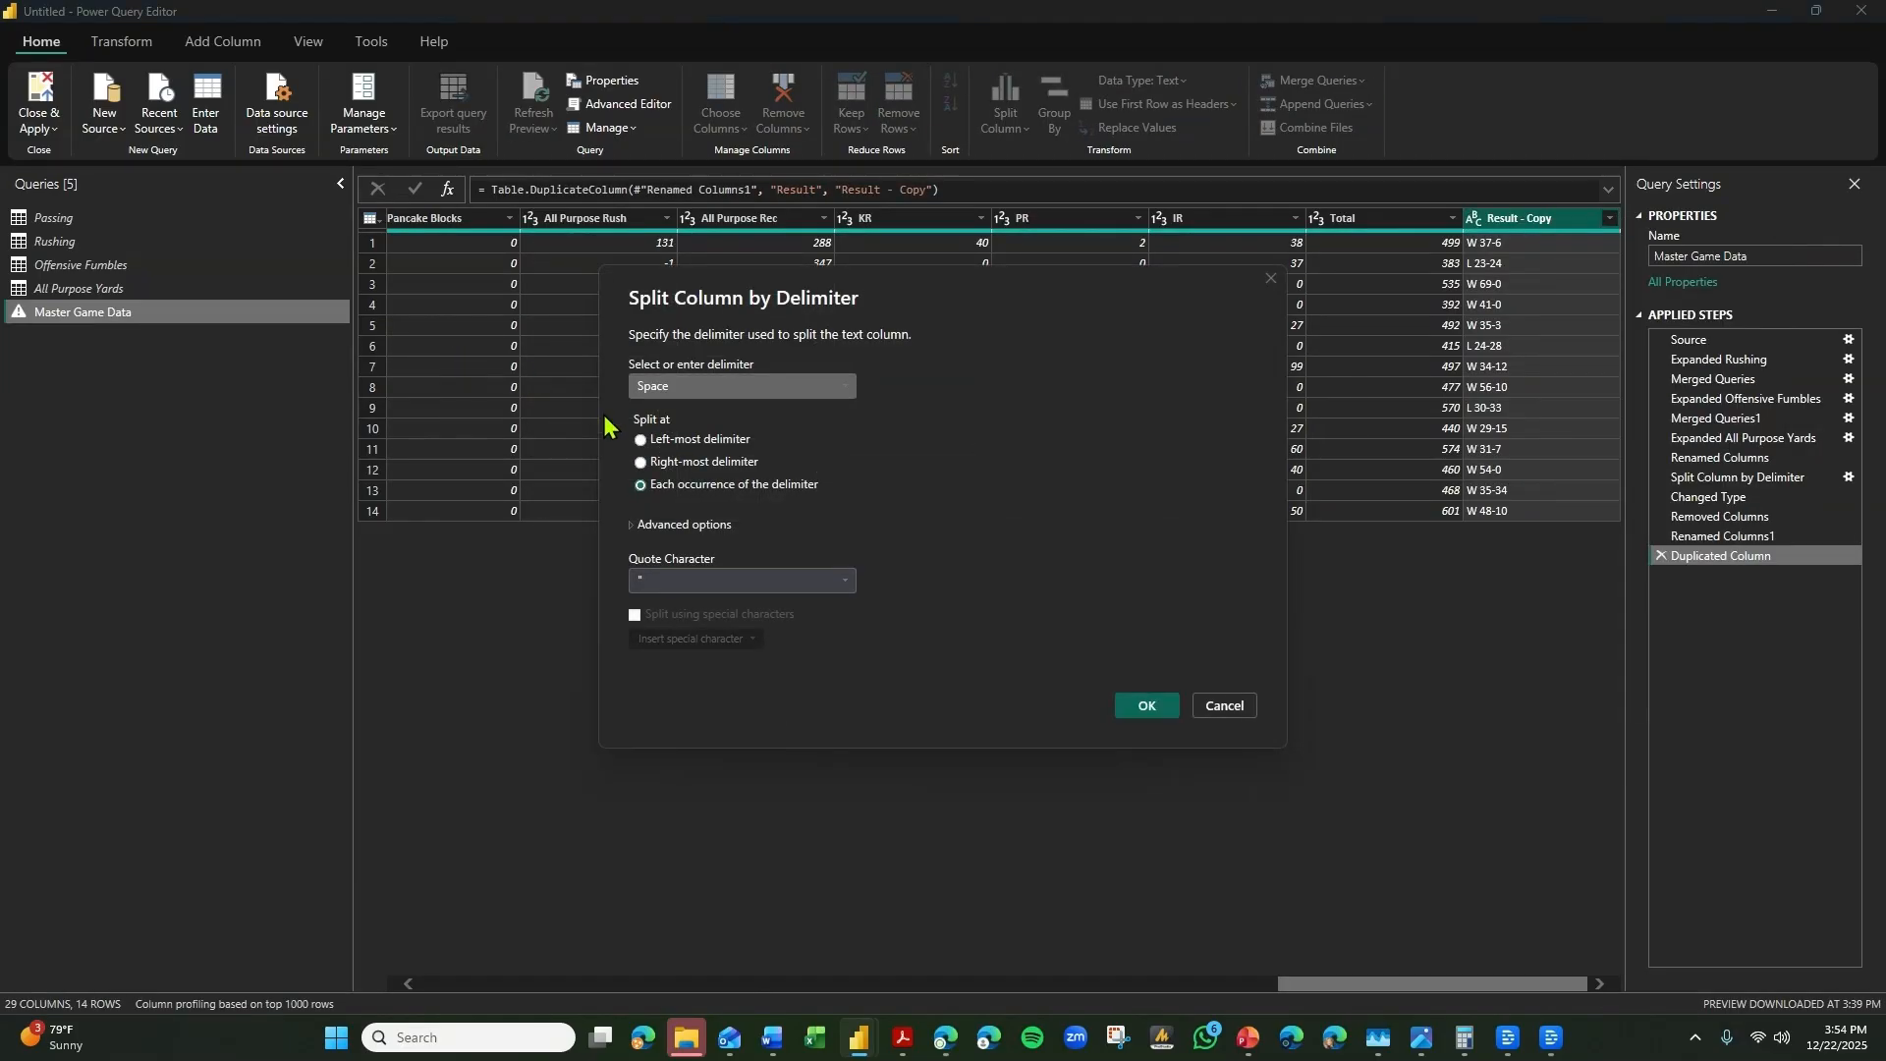
pyautogui.click(646, 442)
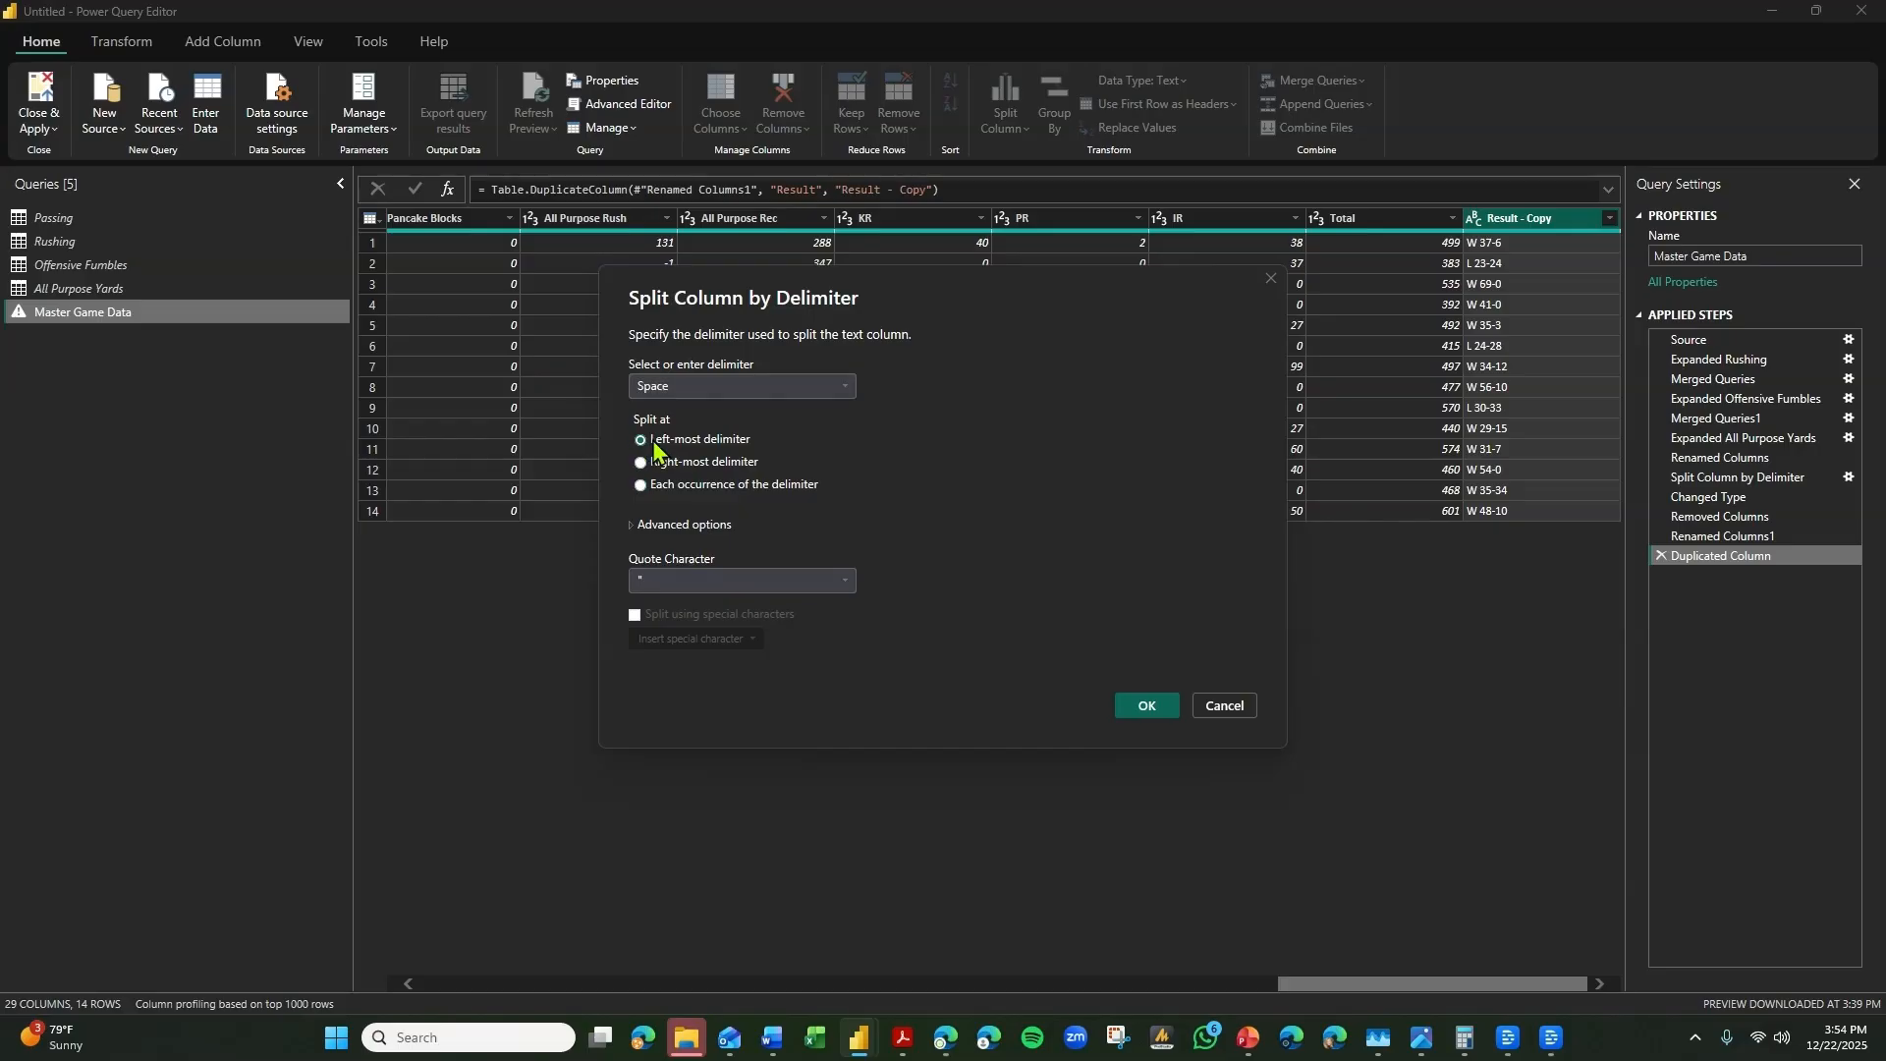
pyautogui.click(1151, 708)
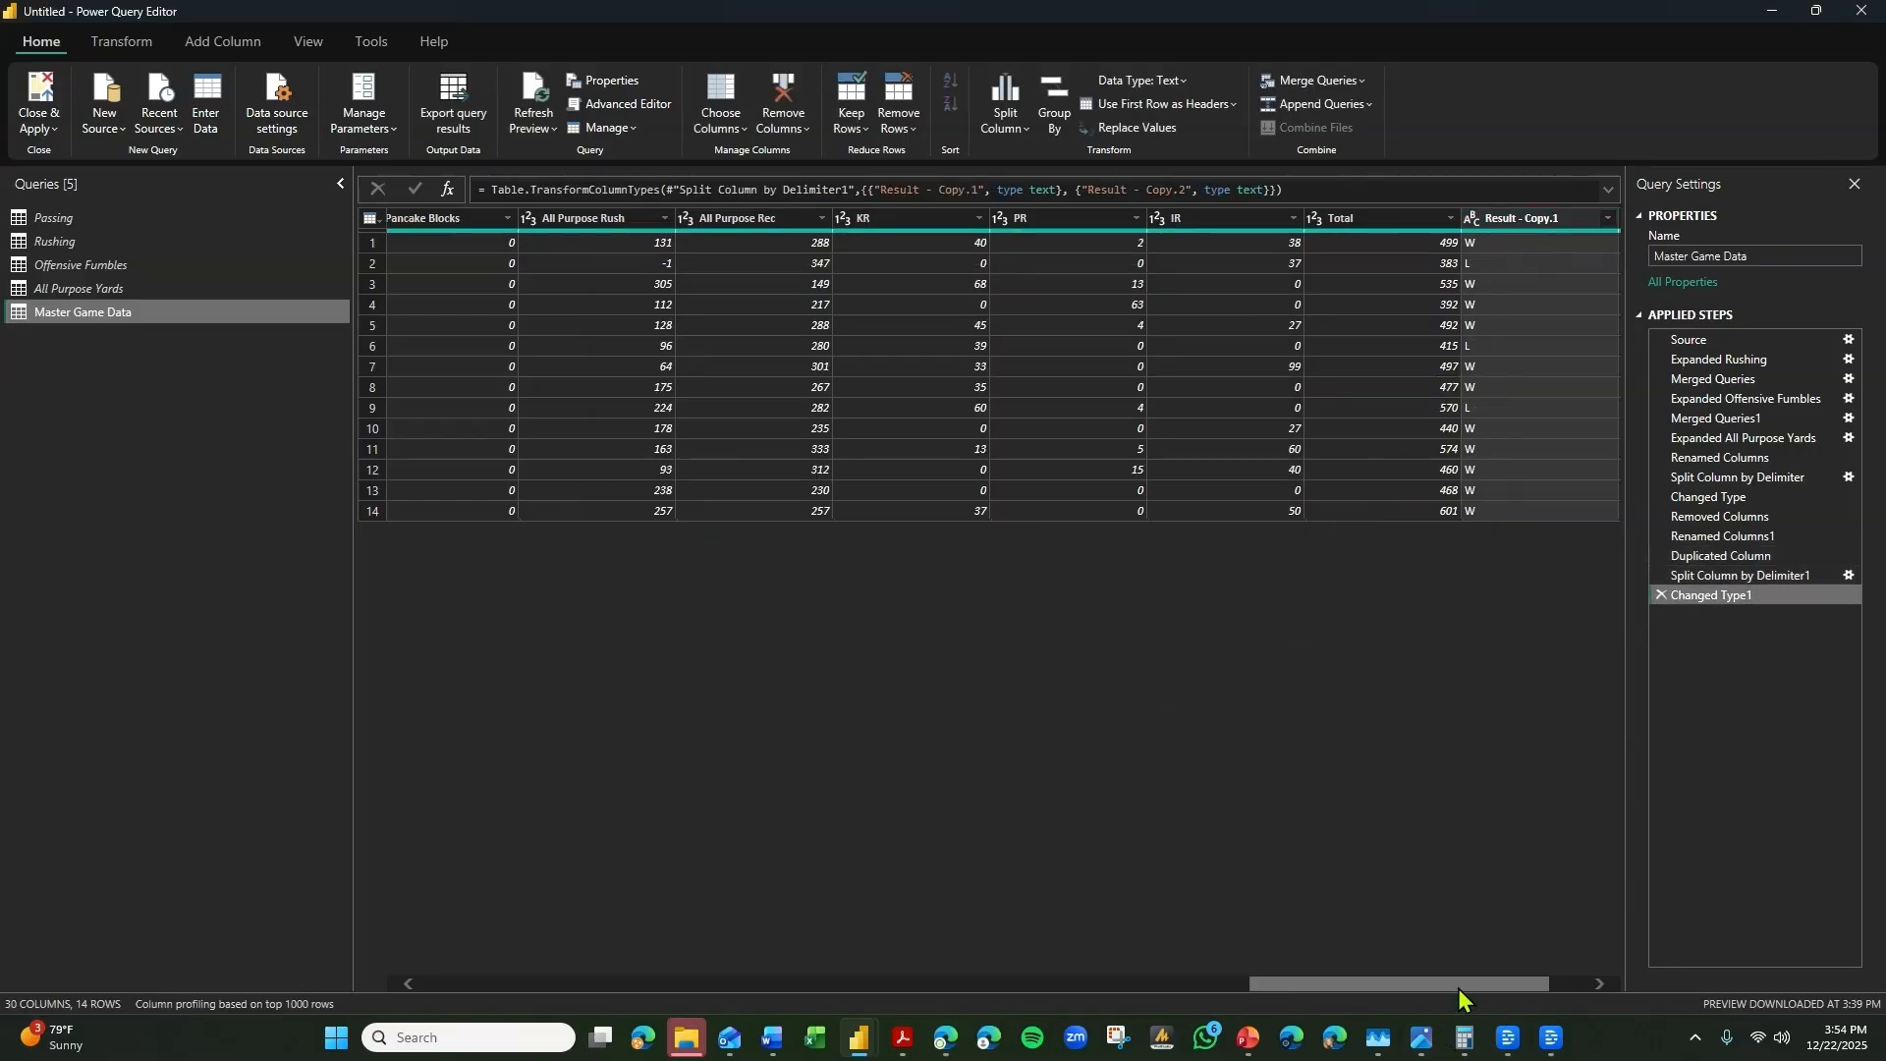
# Remove the Result - Copy.2 column and rename Result - Copy.1 to Win/Loss.
pyautogui.click(1549, 224)
pyautogui.press('Delete')
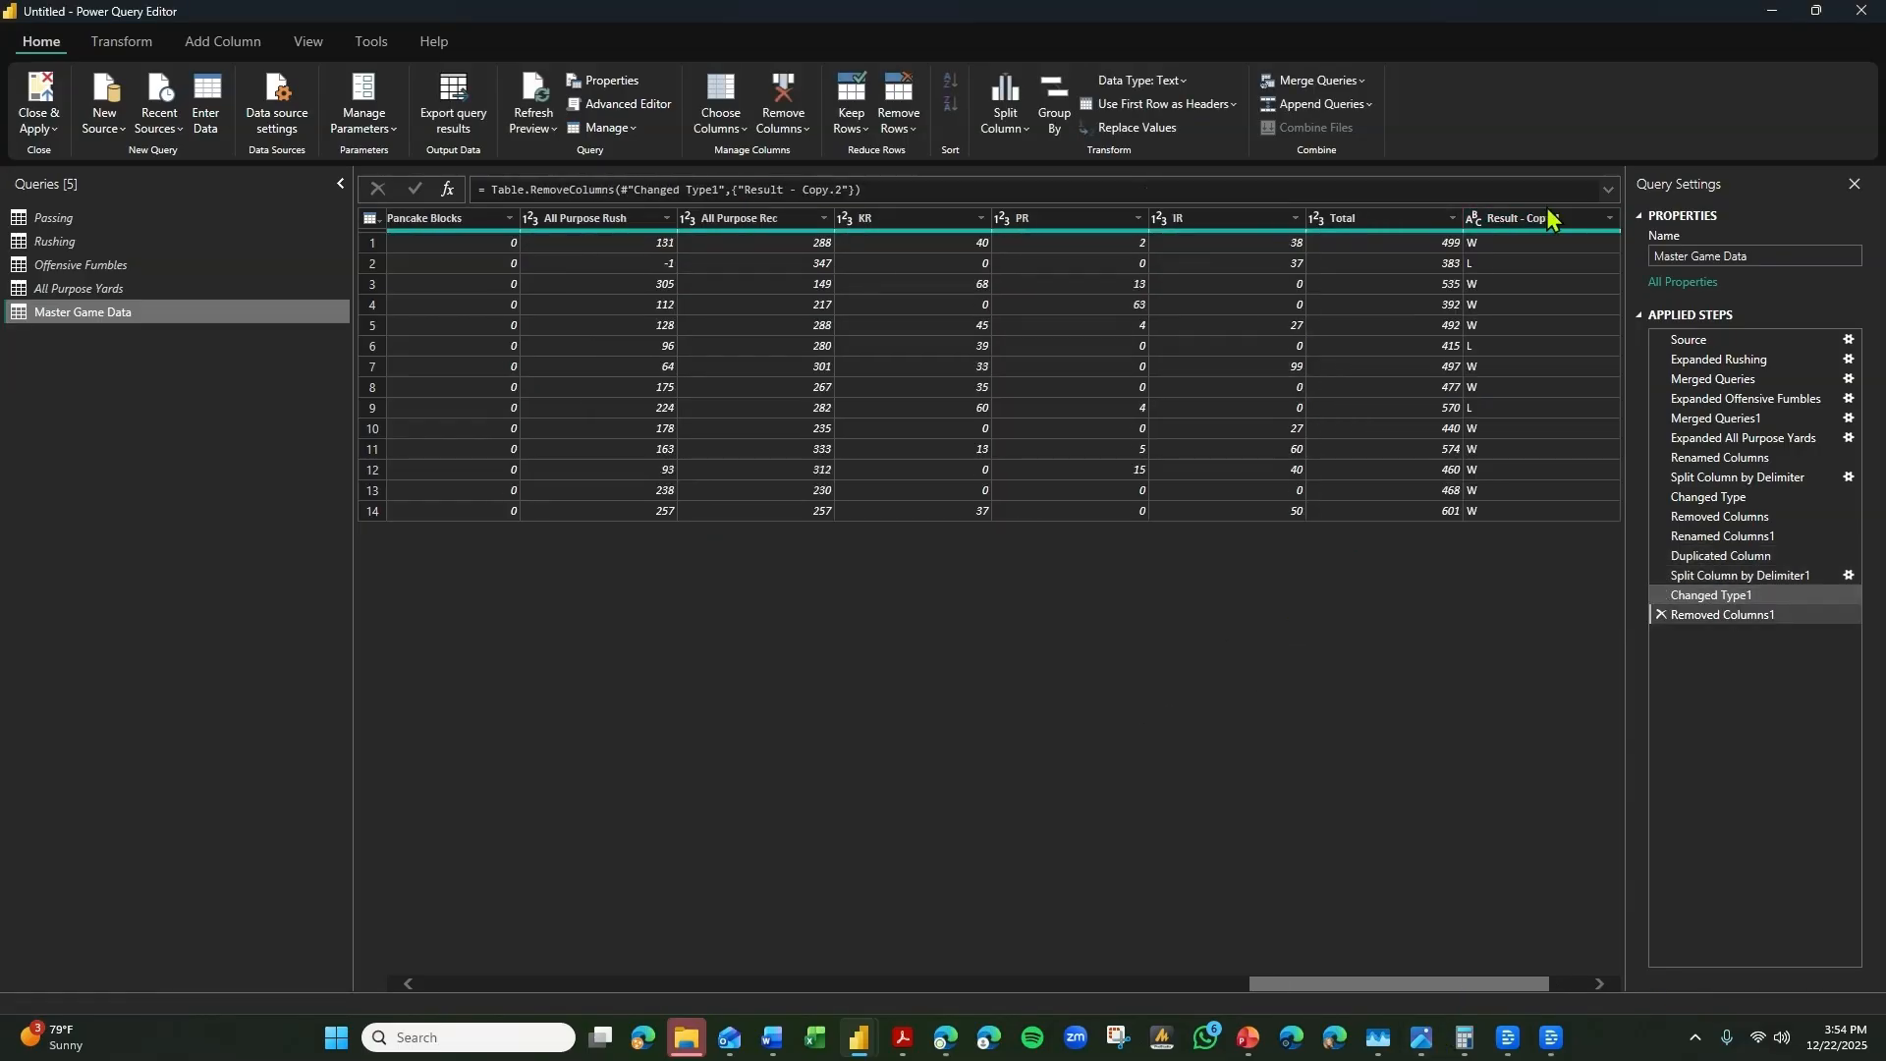
pyautogui.doubleClick(1549, 222)
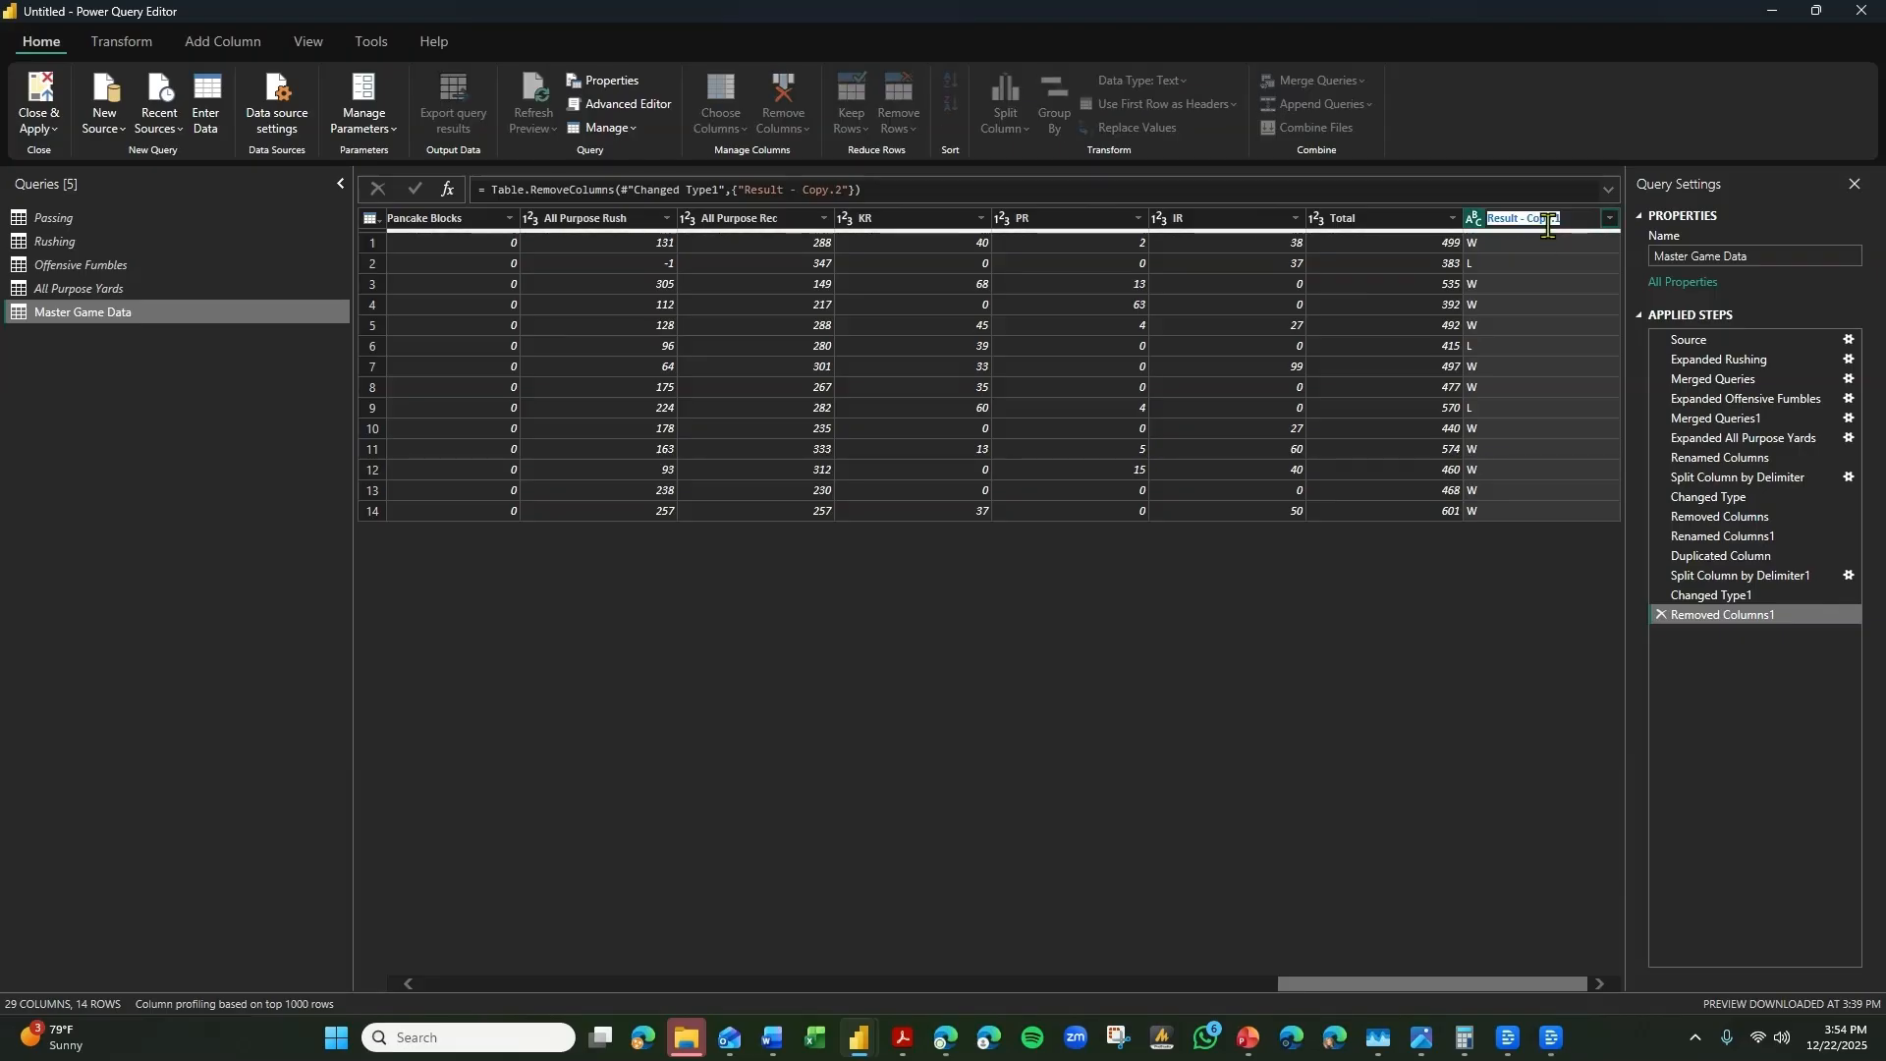
pyautogui.write('Win/Loss')
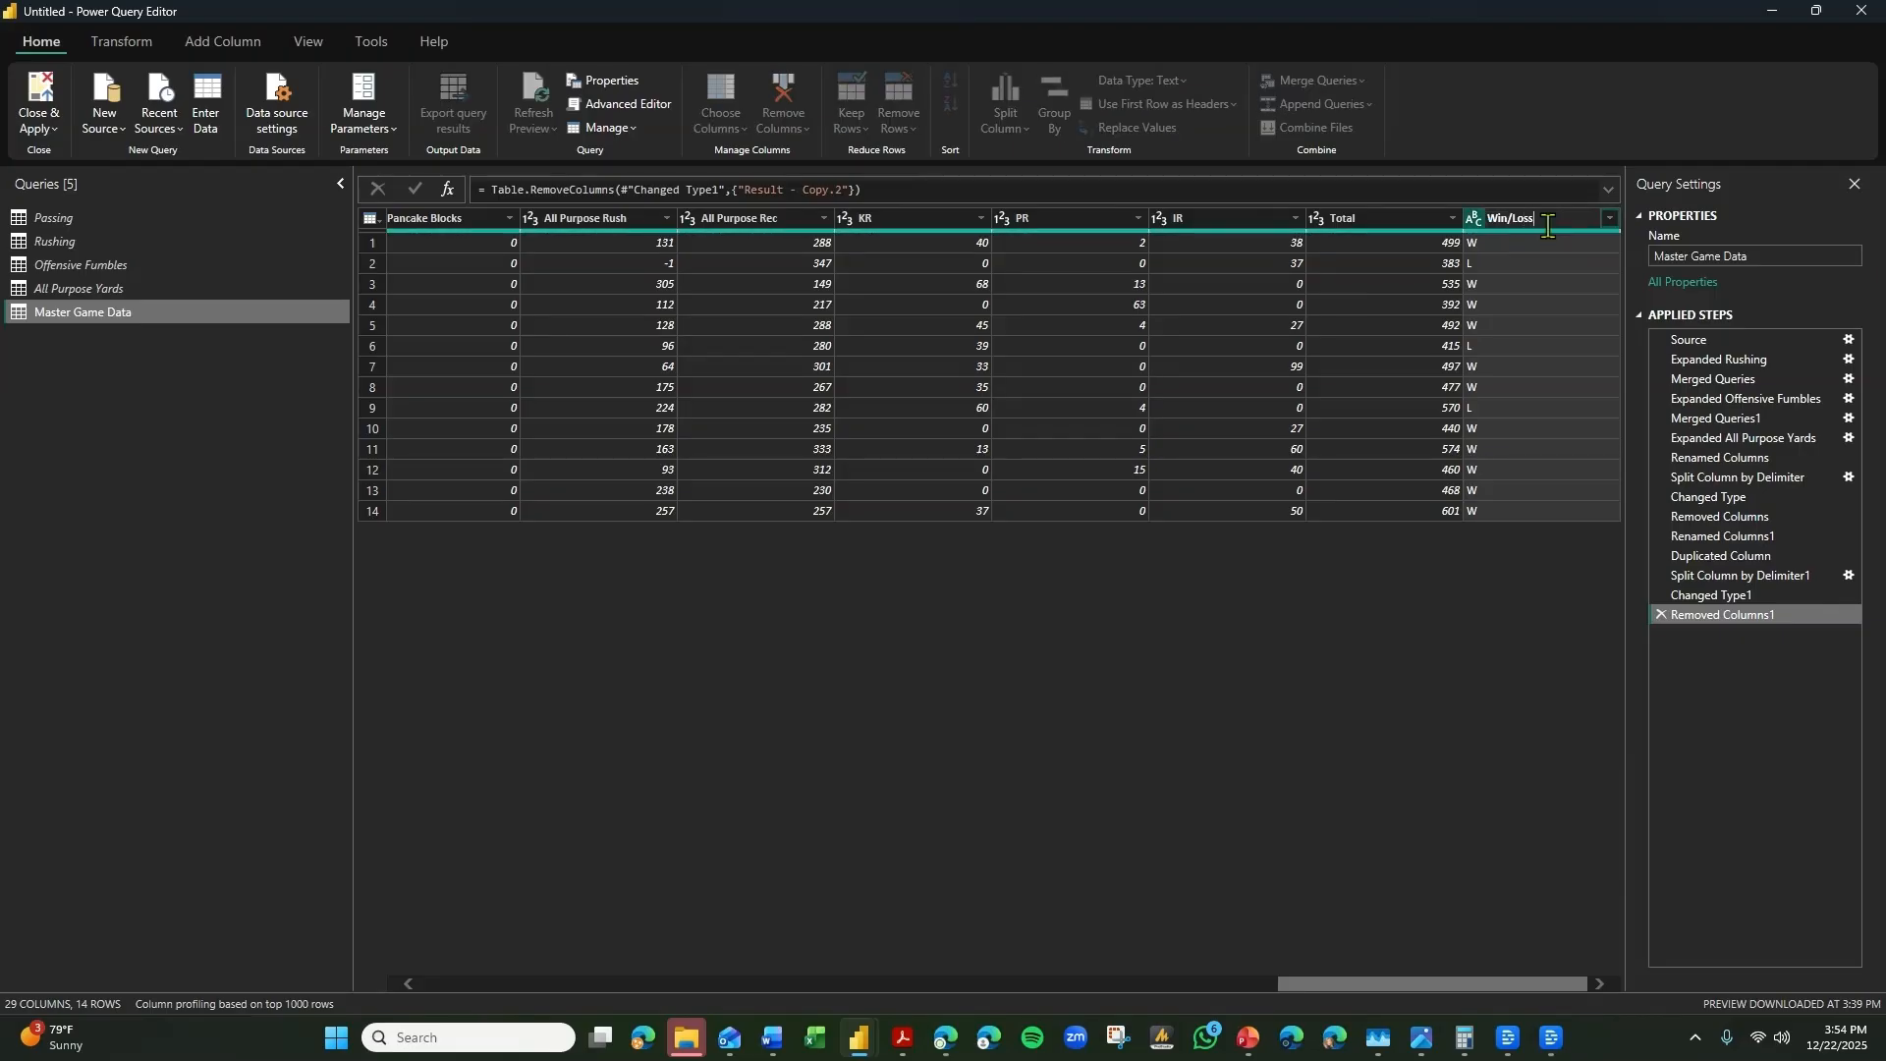
pyautogui.press('Return')
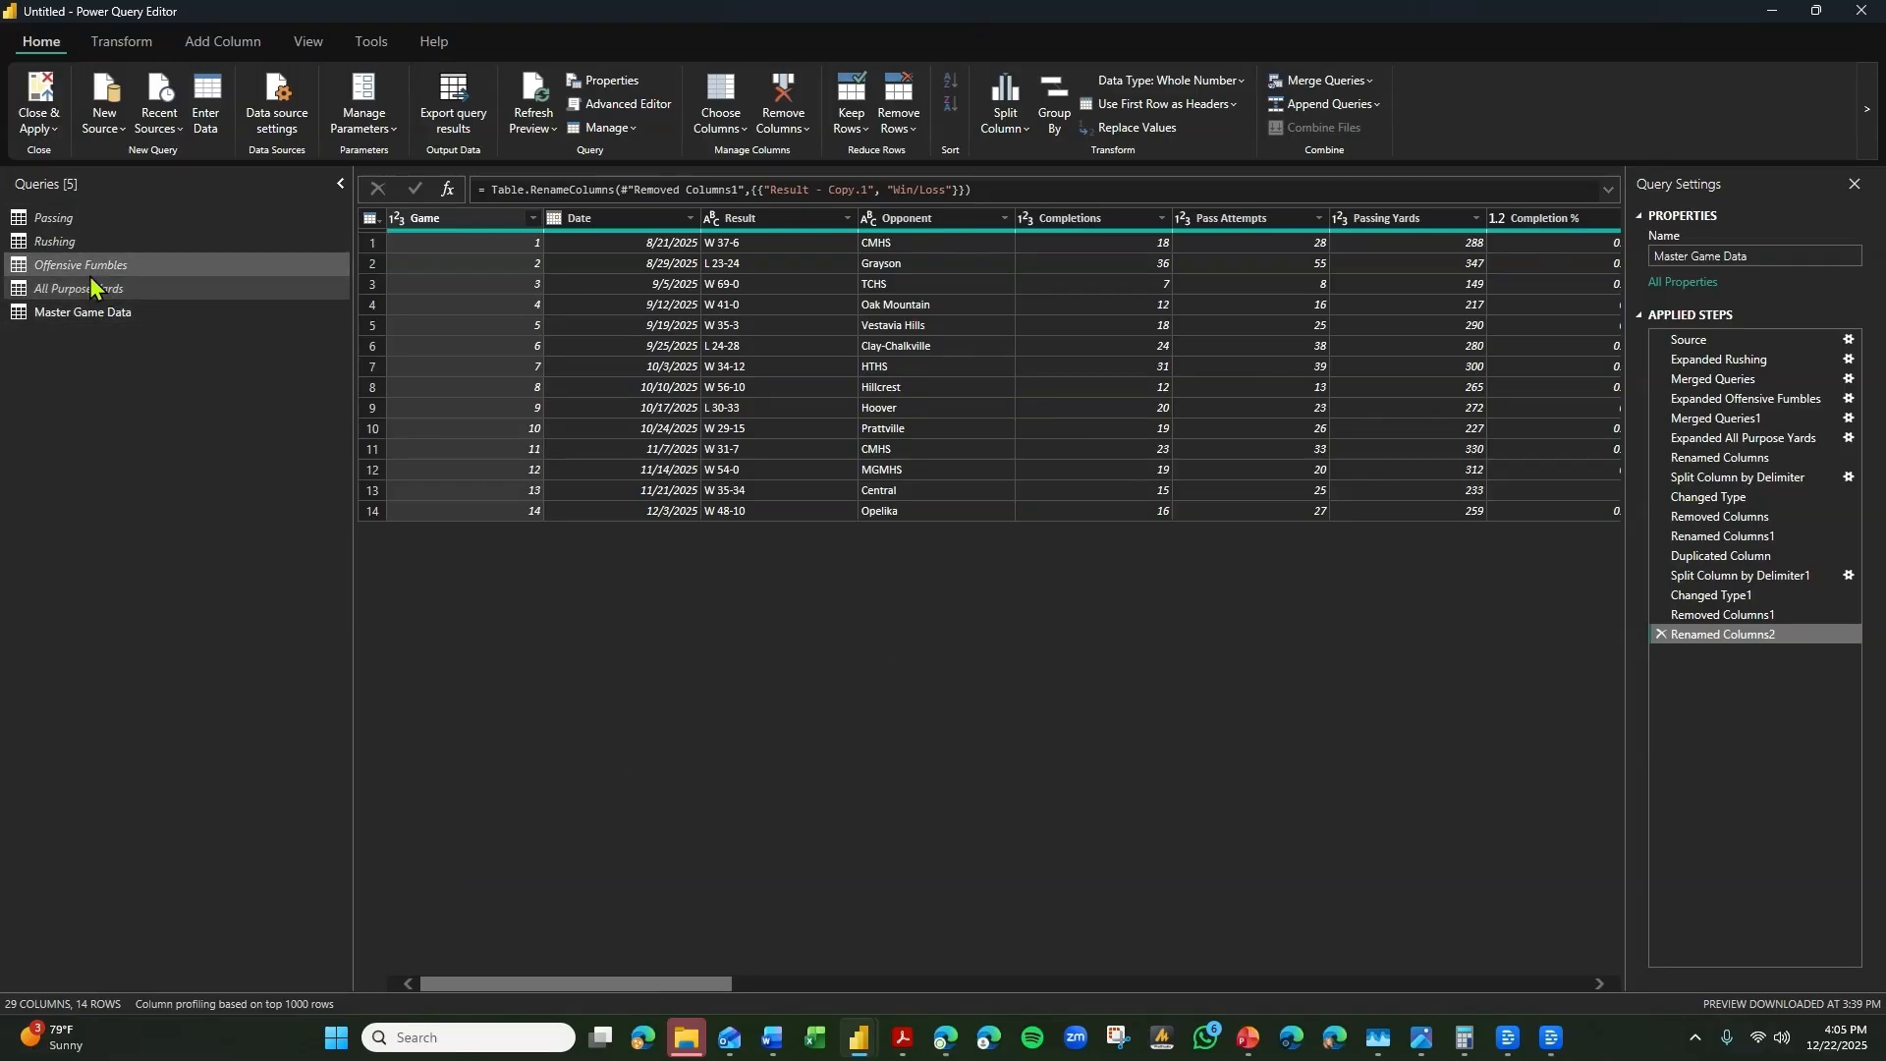
# Close and apply the queries, and enlarge the Master Game Data table in the model view to show more fields.
pyautogui.click(40, 108)
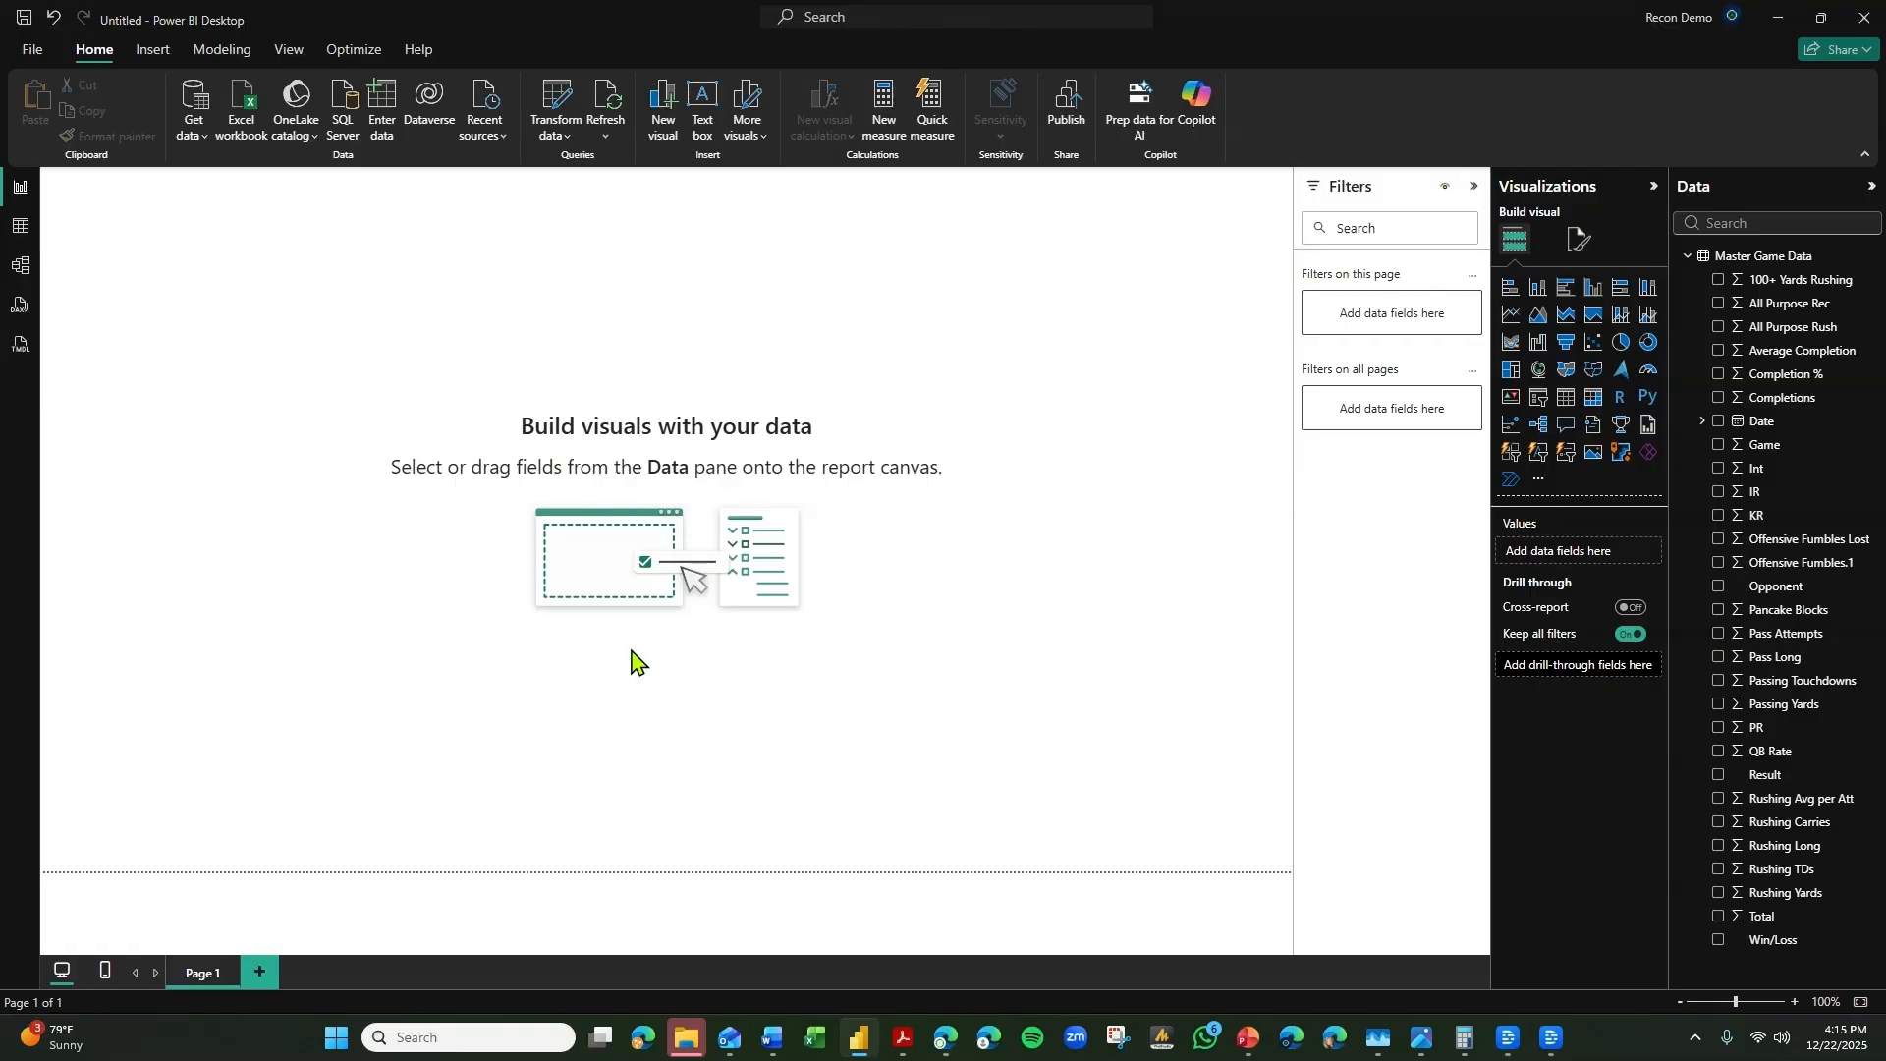
pyautogui.click(20, 266)
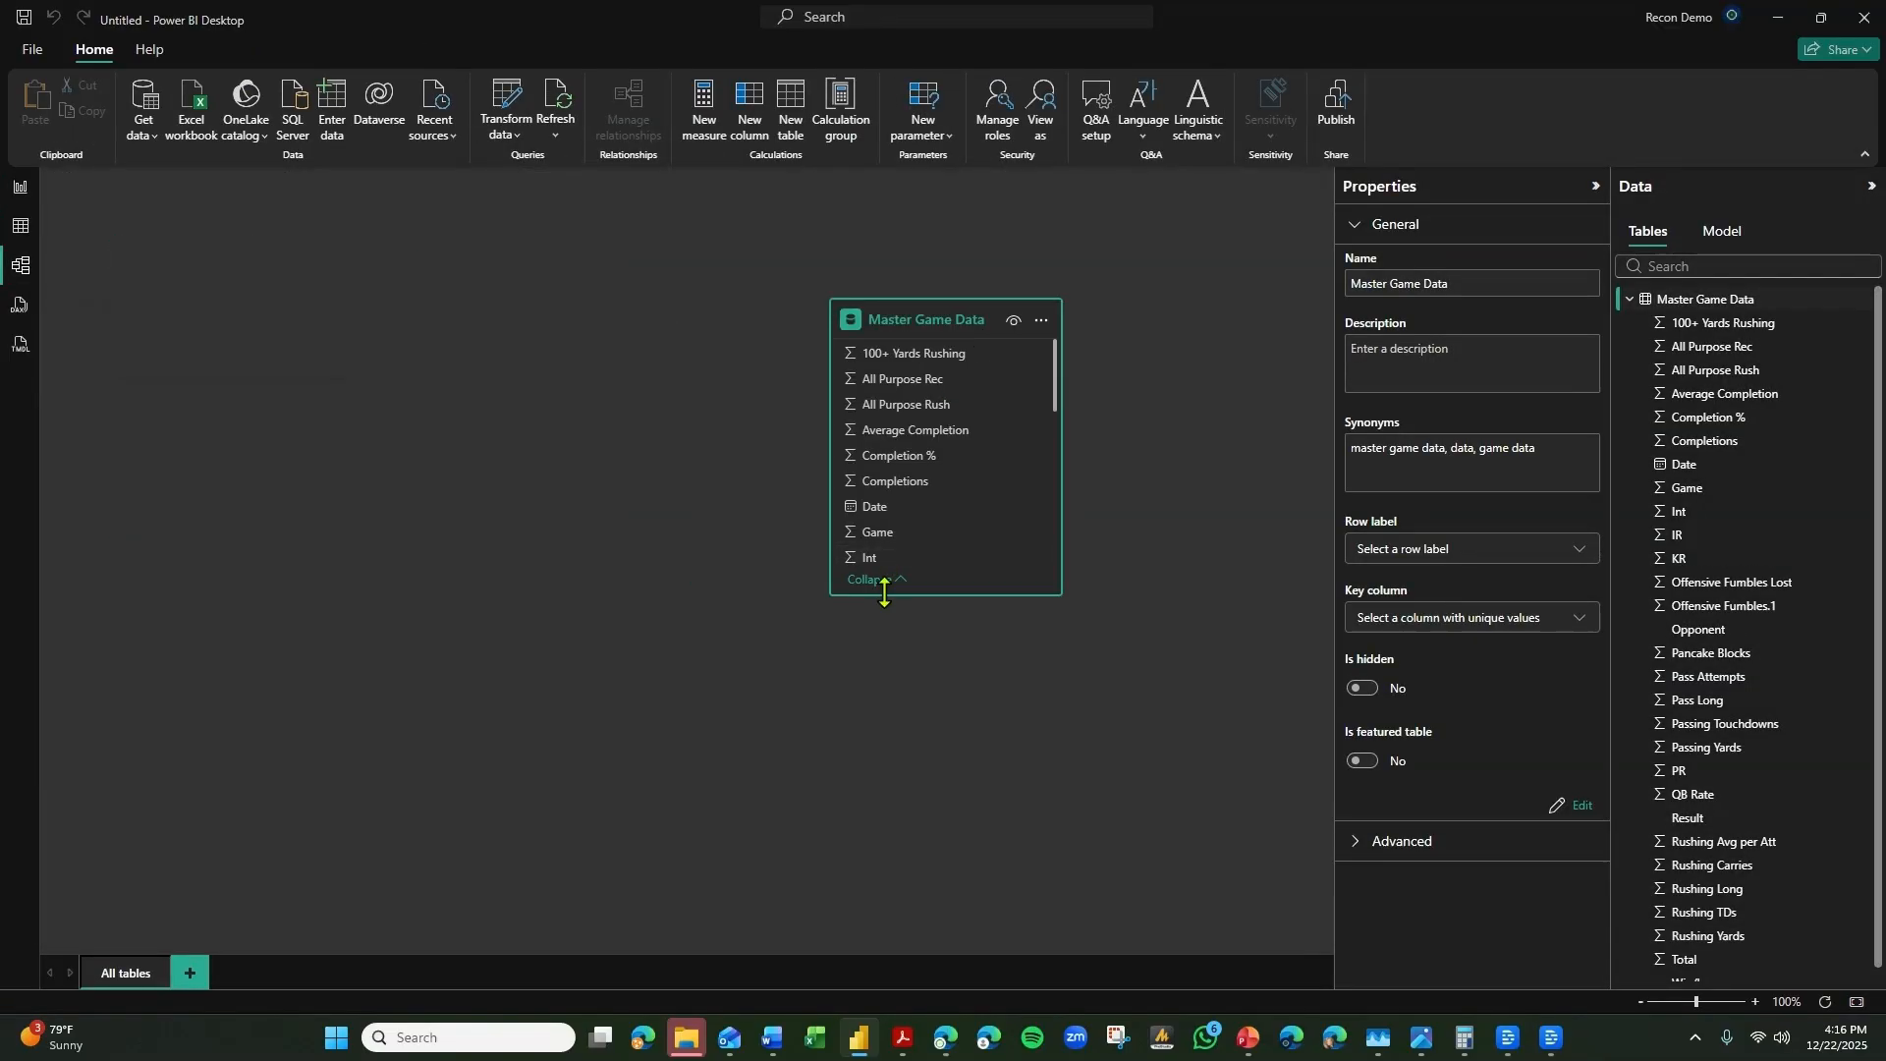
pyautogui.moveTo(884, 593); pyautogui.dragTo(849, 781)
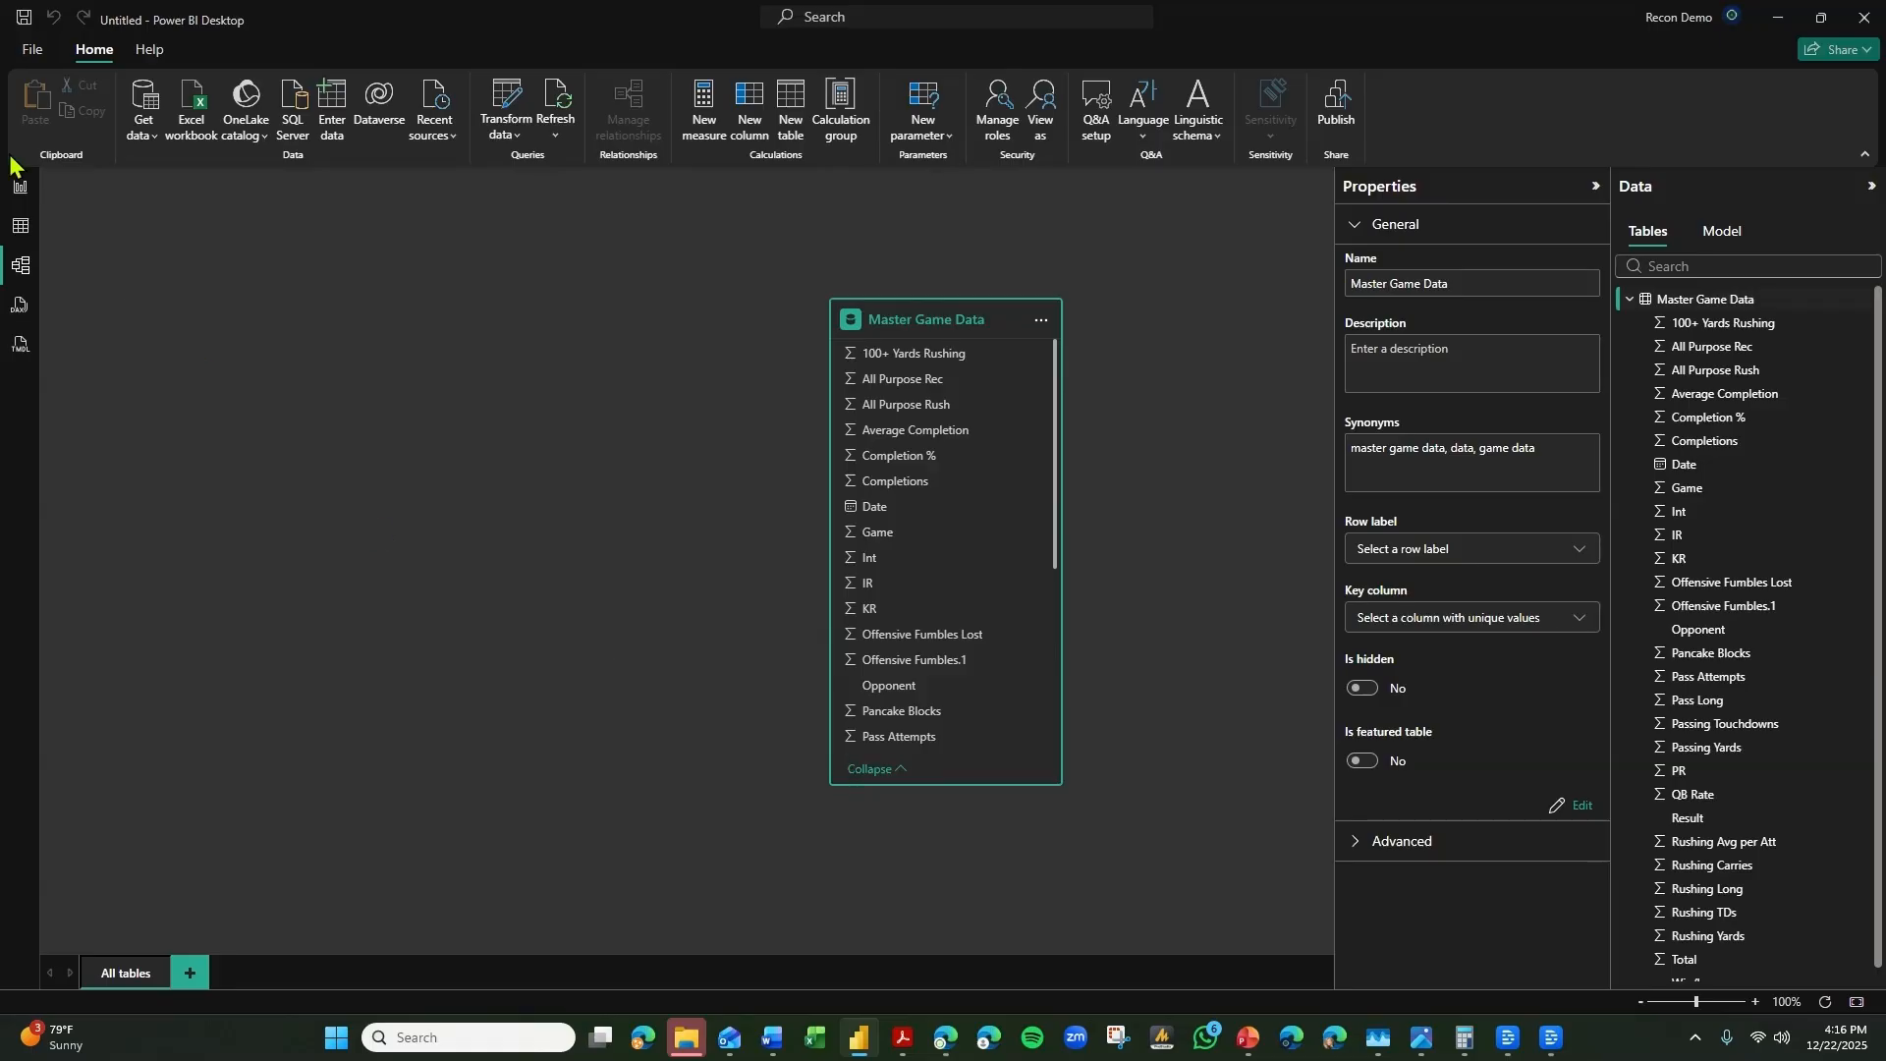
# Insert a matrix visual on the blank report page, enlarge it and centre it on the canvas.
pyautogui.click(21, 189)
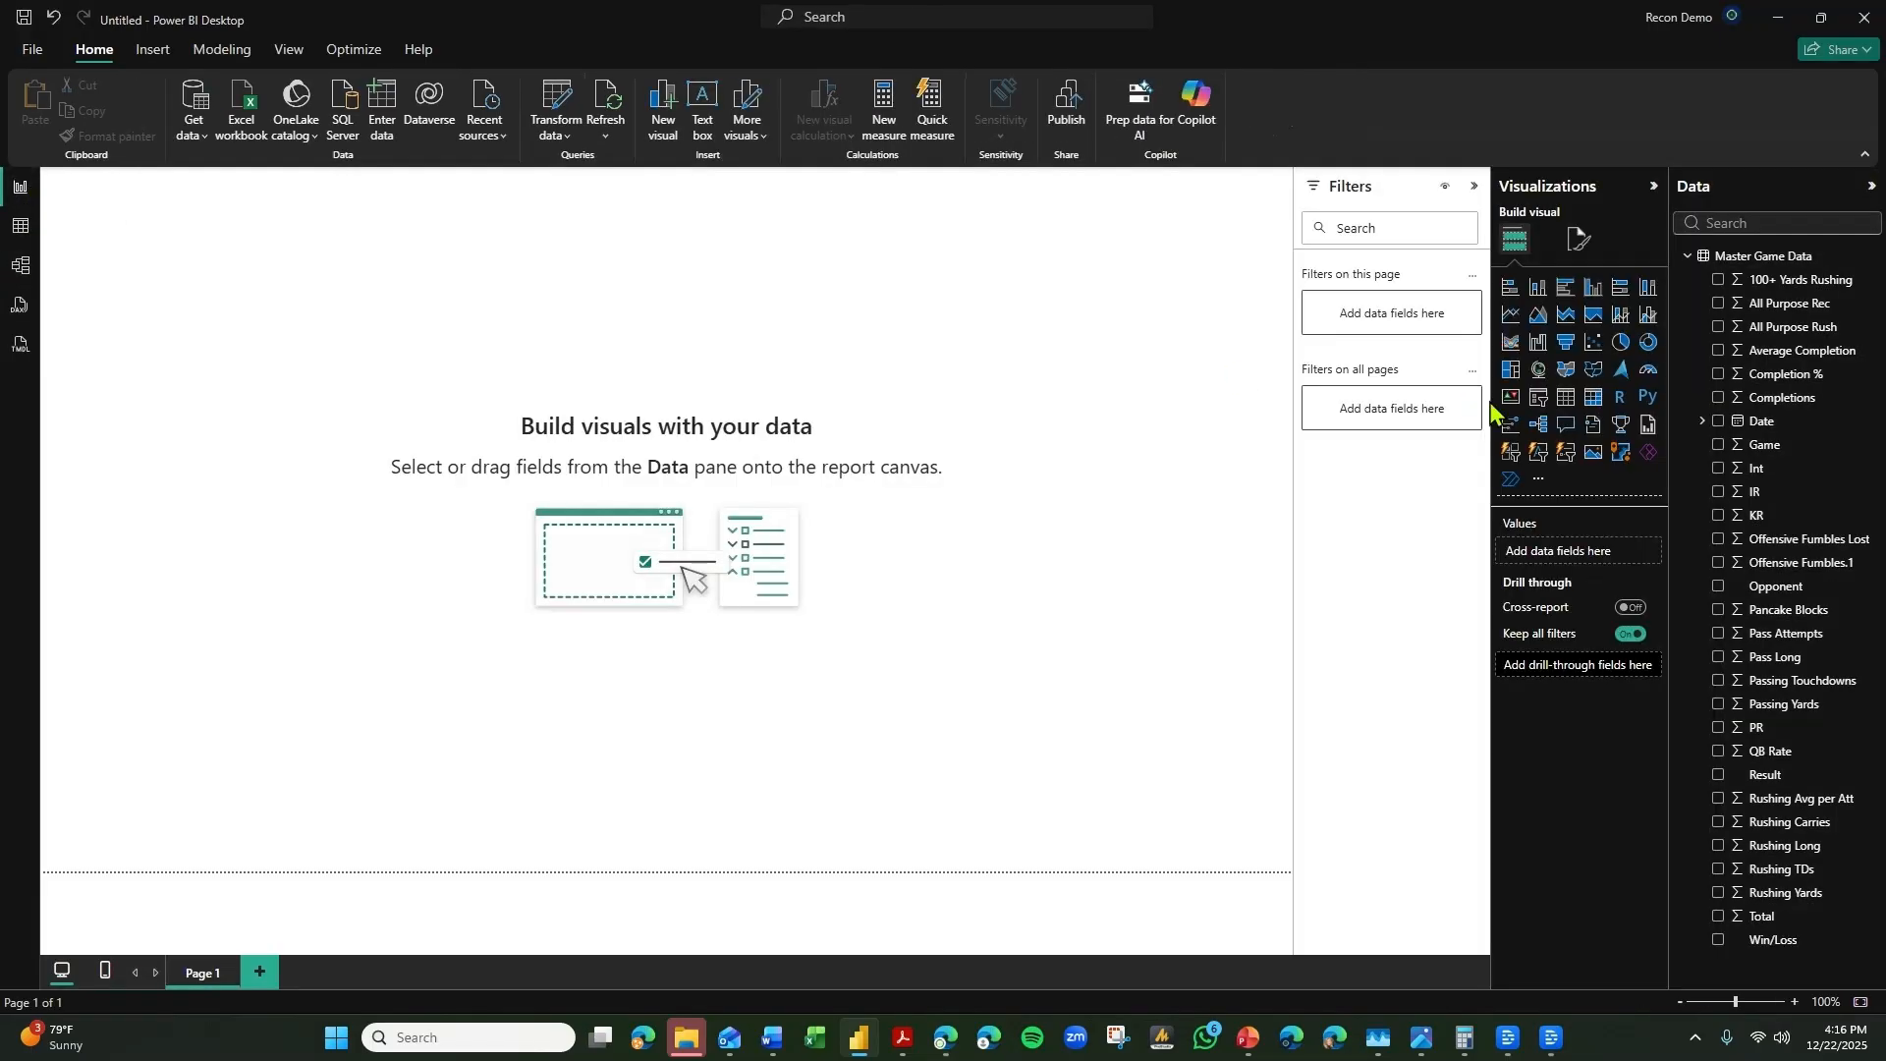
pyautogui.click(1590, 400)
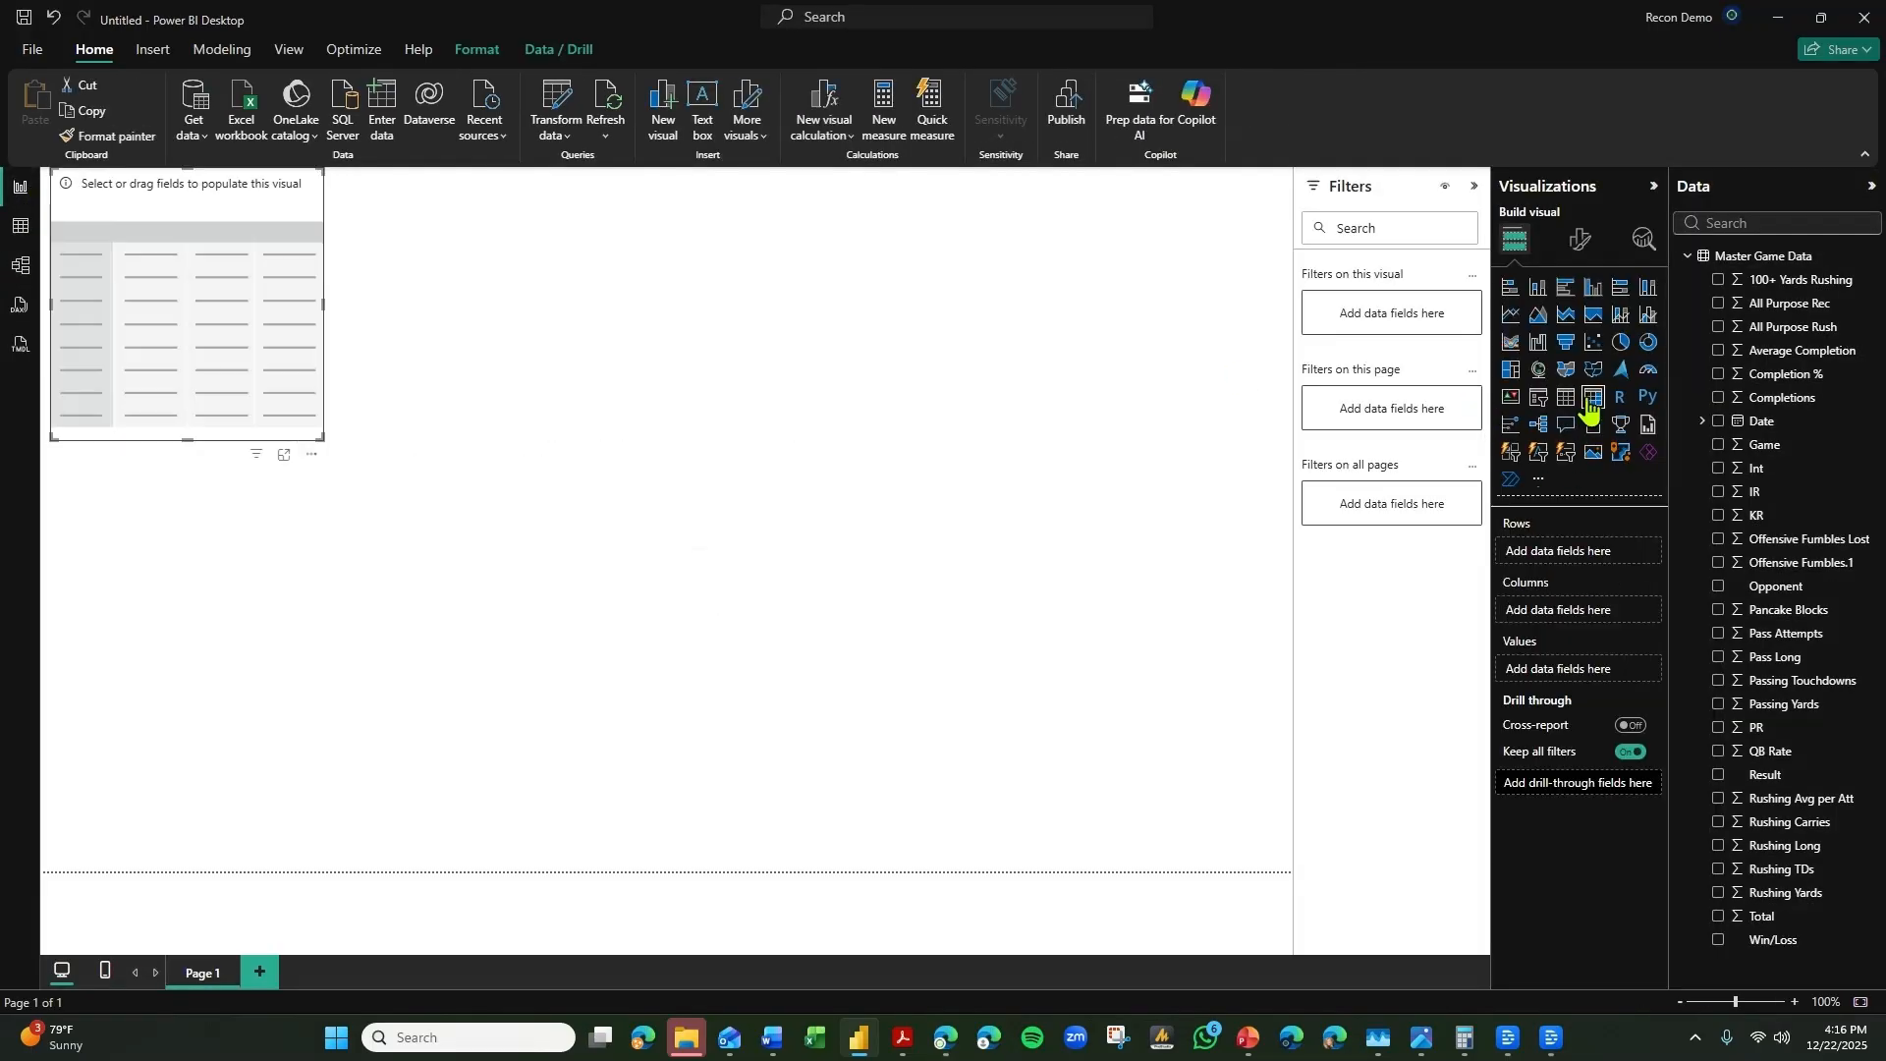
pyautogui.moveTo(320, 433); pyautogui.dragTo(1121, 735)
pyautogui.moveTo(1052, 682); pyautogui.dragTo(1158, 758)
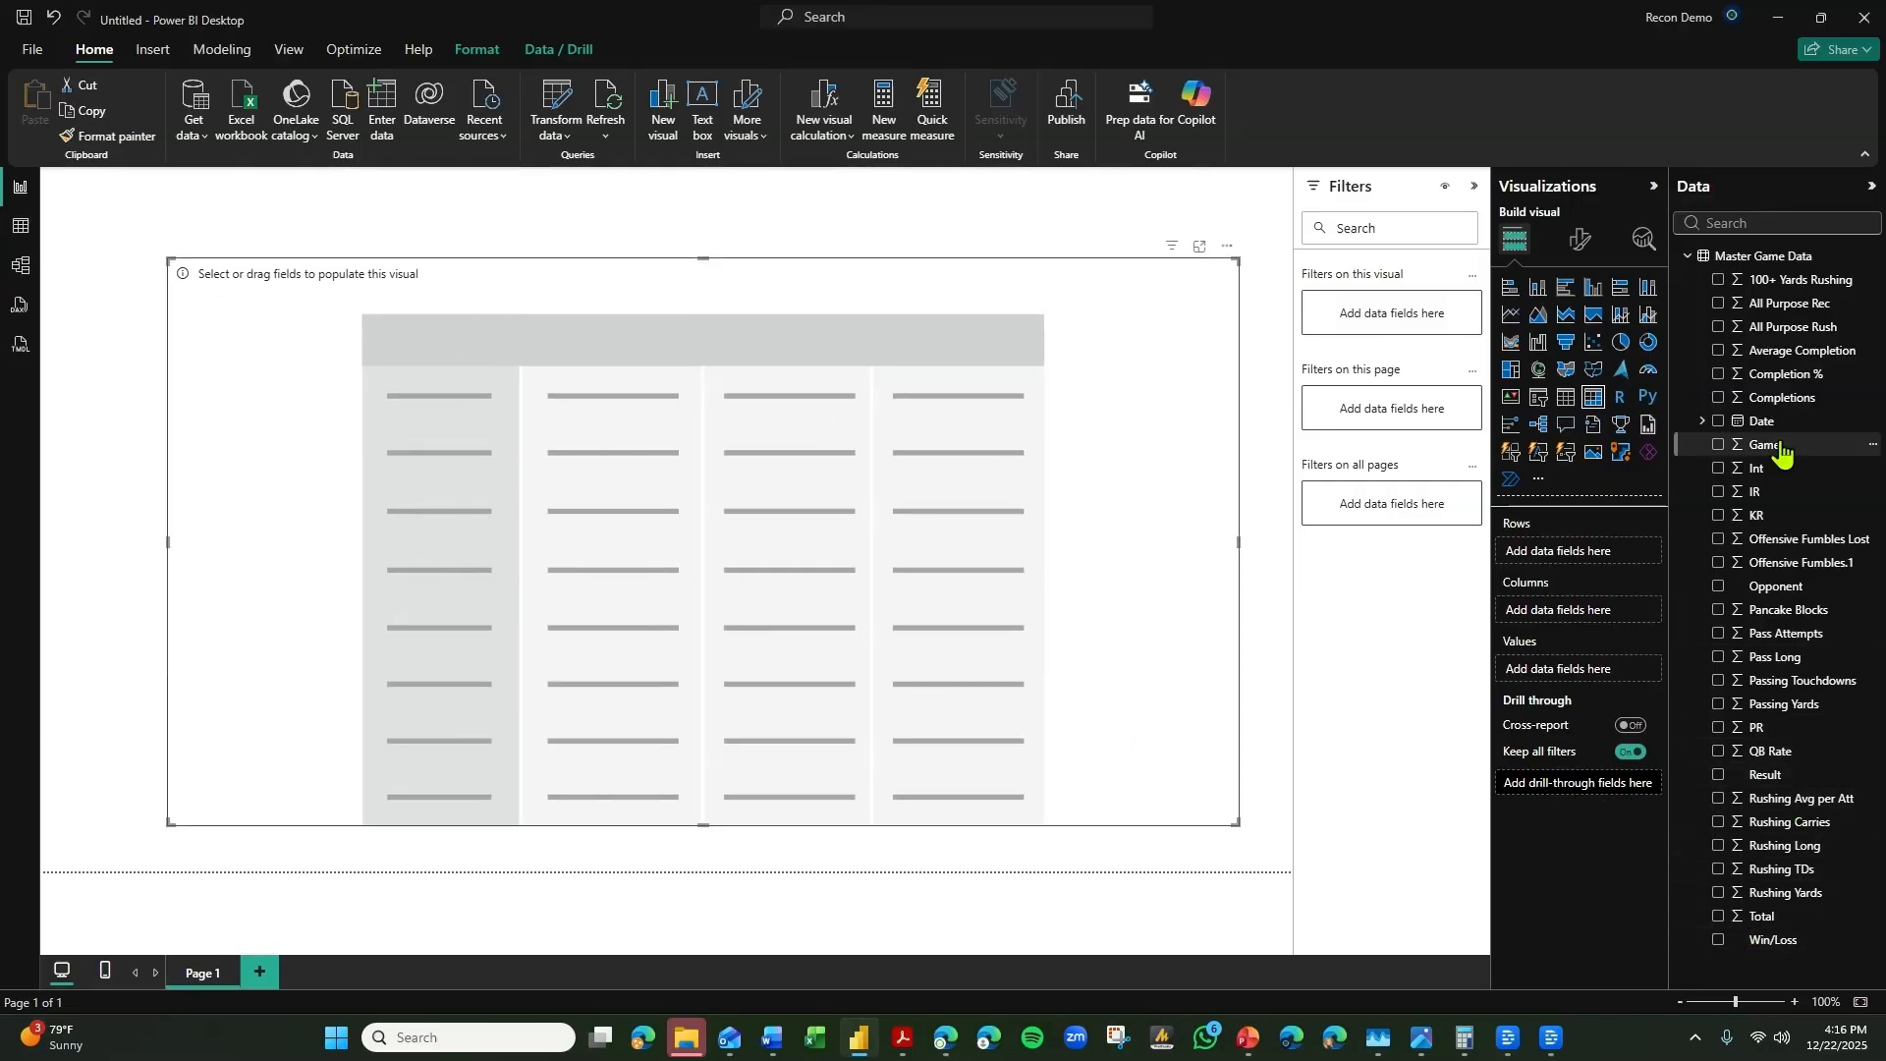
# Add Game and Opponent as the matrix's row fields and expand the hierarchy down one level.
pyautogui.moveTo(1772, 447); pyautogui.dragTo(1621, 551)
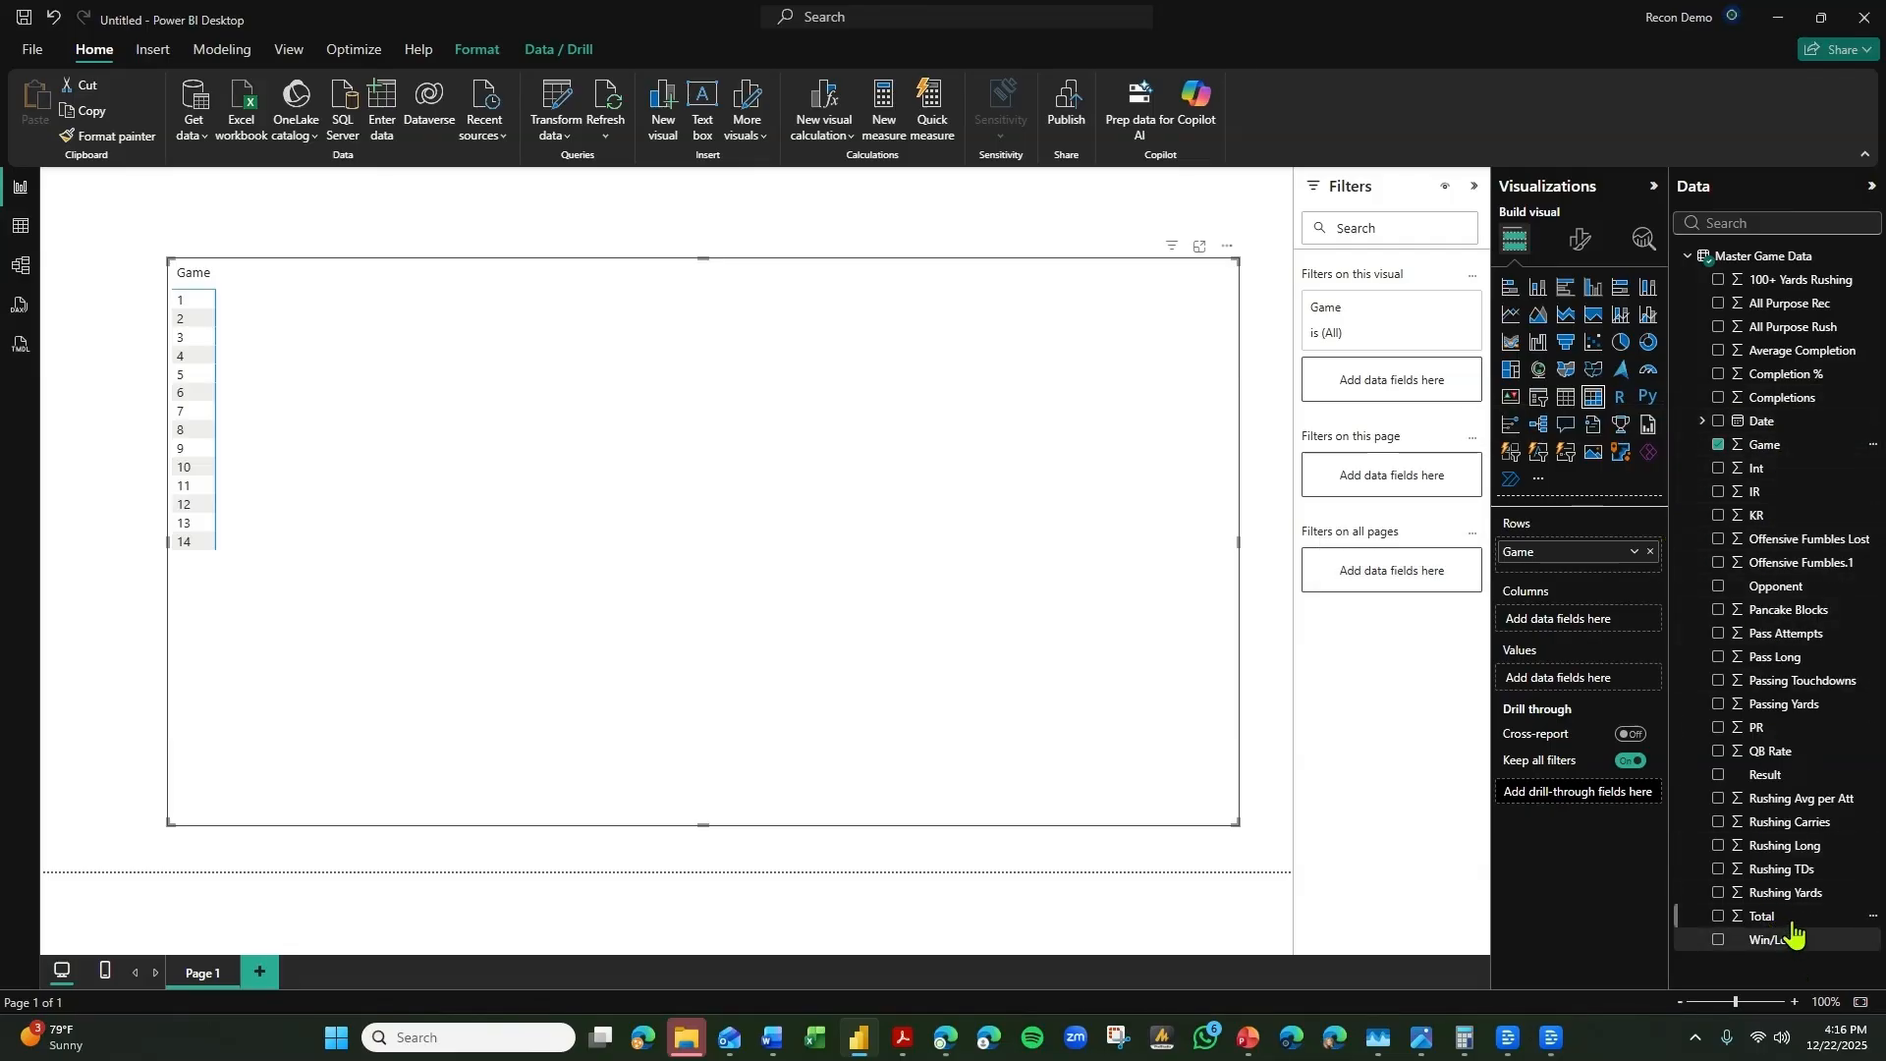
pyautogui.moveTo(1802, 589); pyautogui.dragTo(1640, 569)
pyautogui.click(1135, 248)
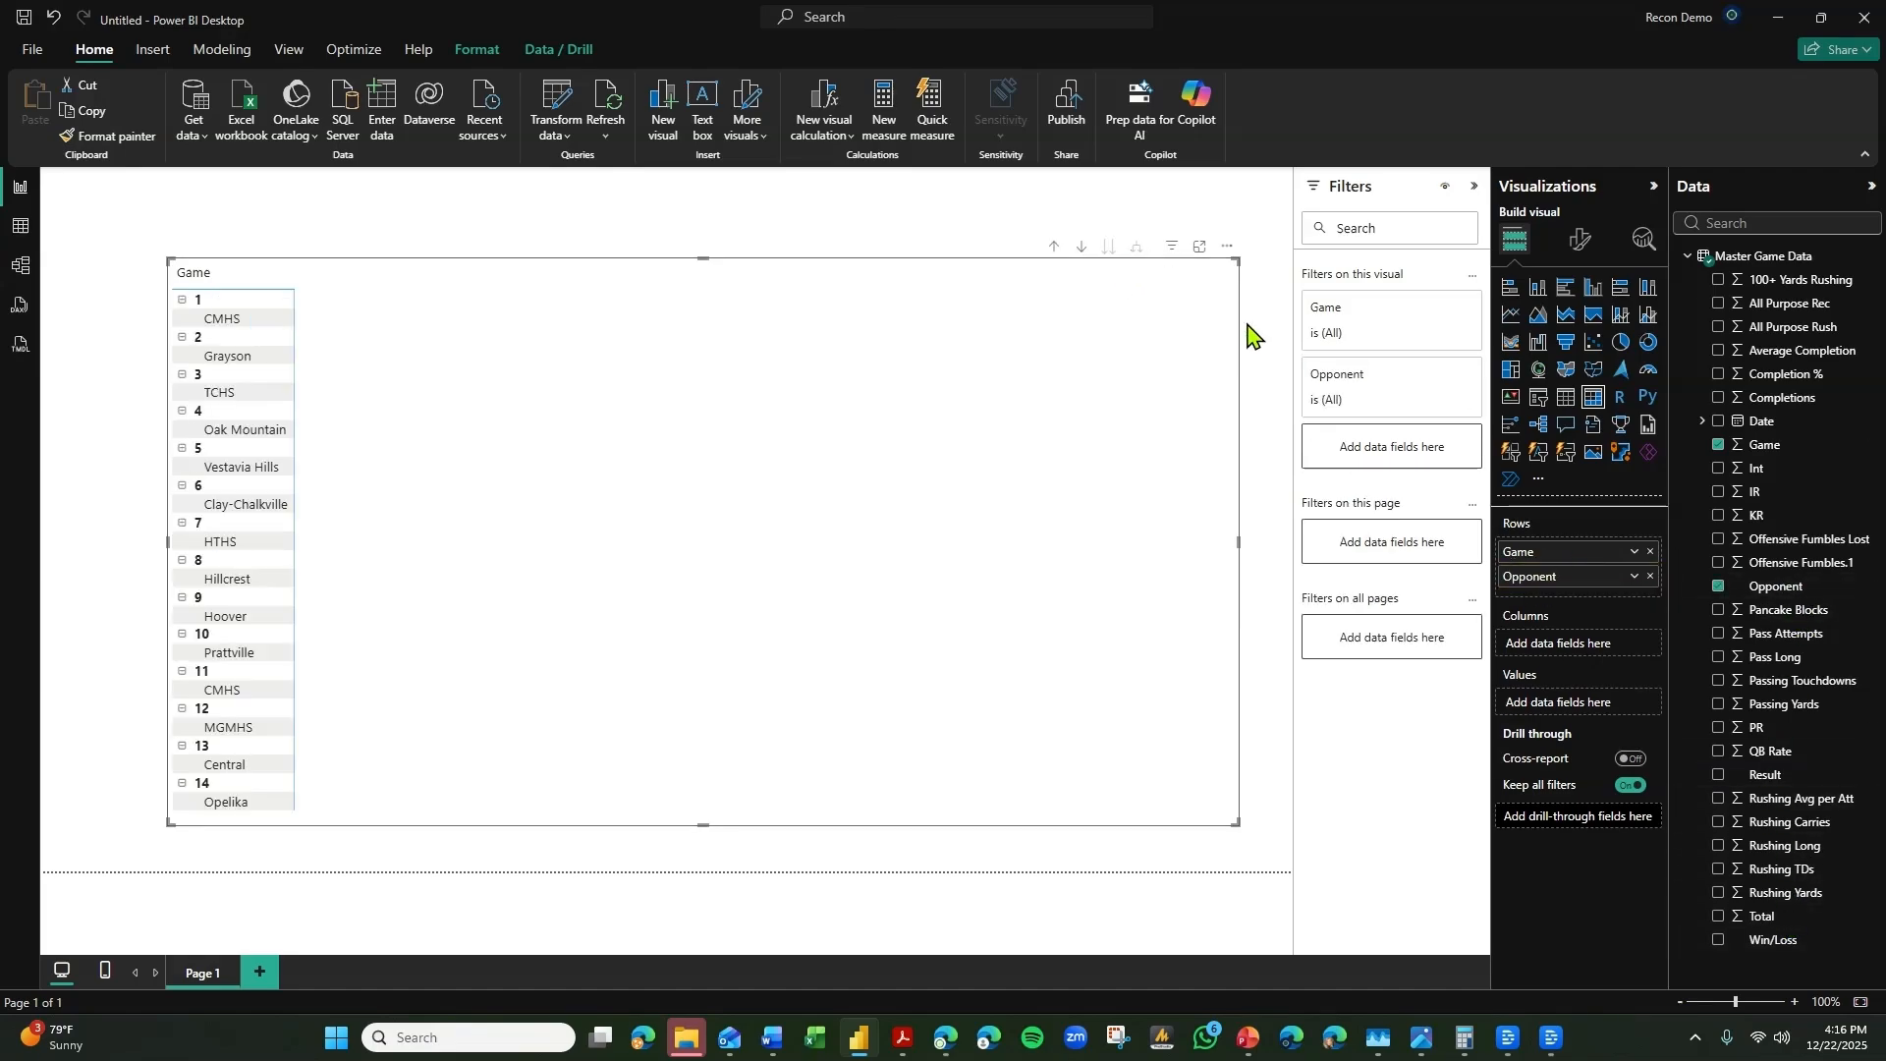
# Move Game and Opponent from the matrix rows to its columns and expand the column hierarchy to show opponents under each game.
pyautogui.moveTo(1533, 548); pyautogui.dragTo(1518, 623)
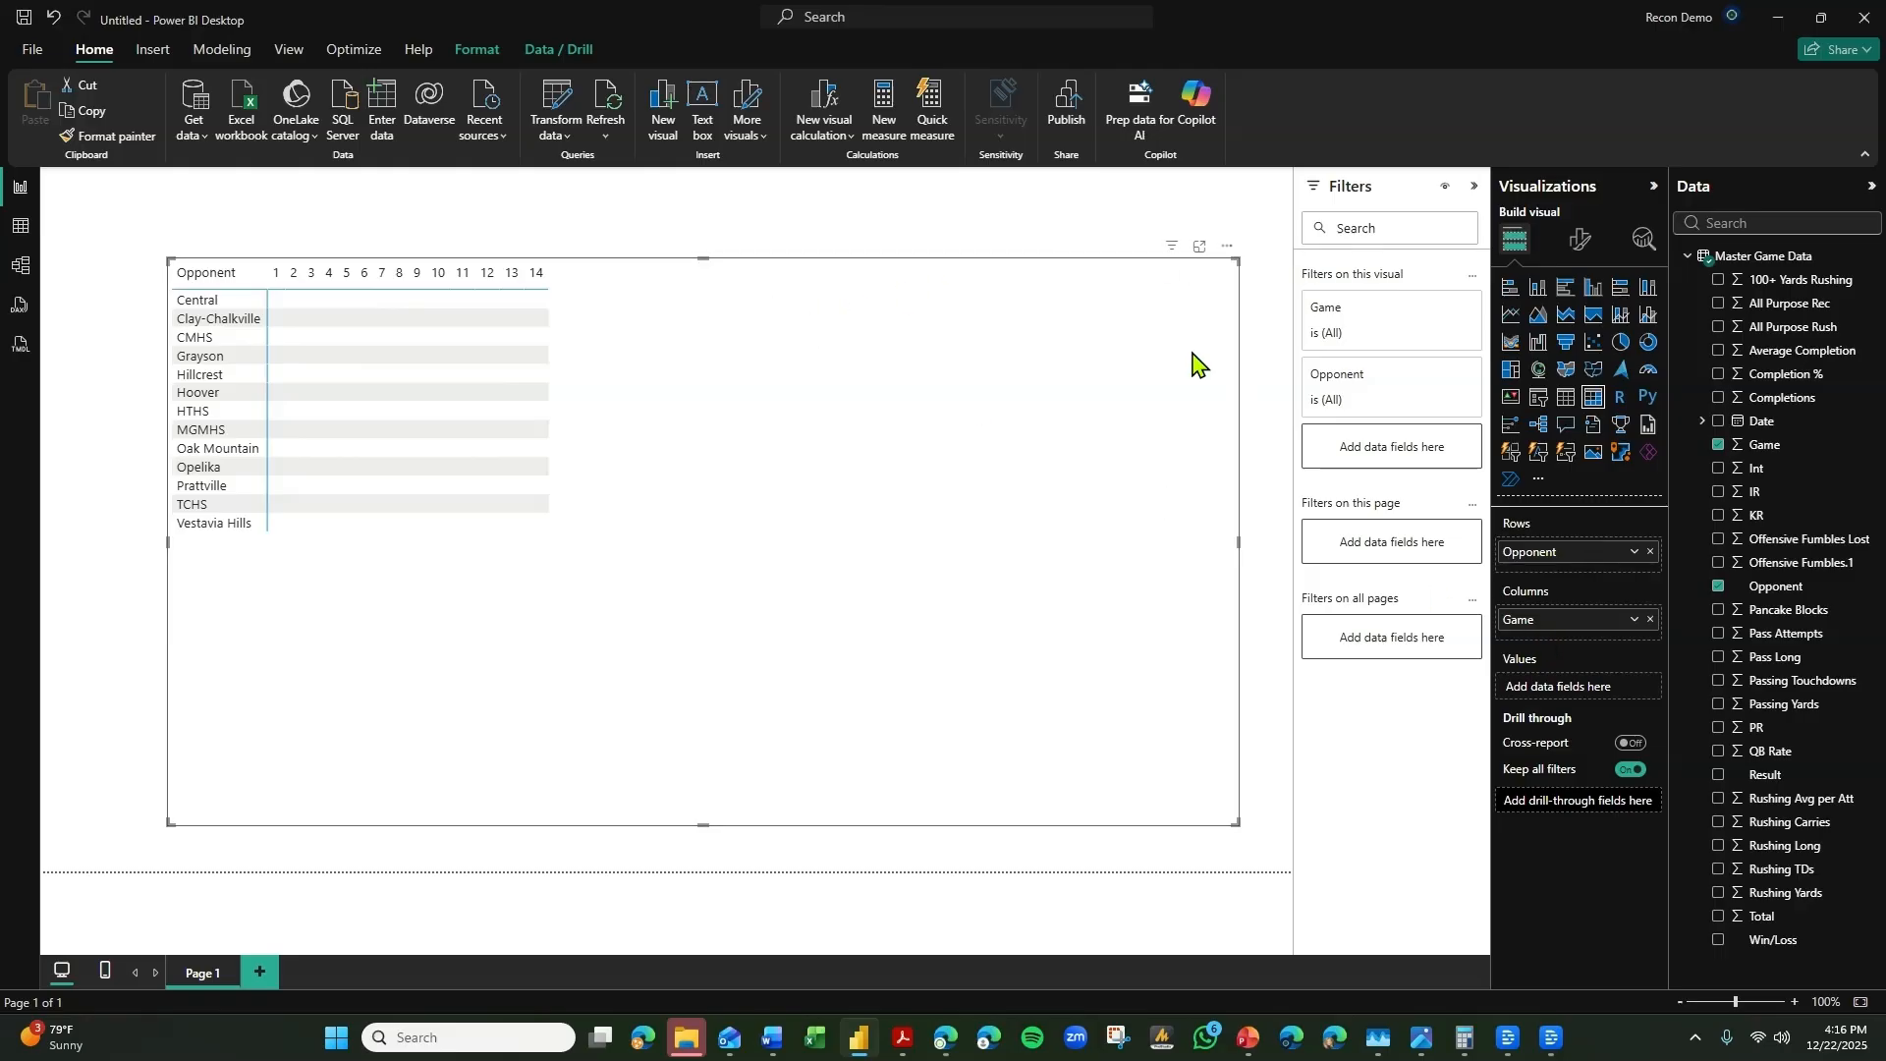
pyautogui.moveTo(1558, 547); pyautogui.dragTo(1556, 637)
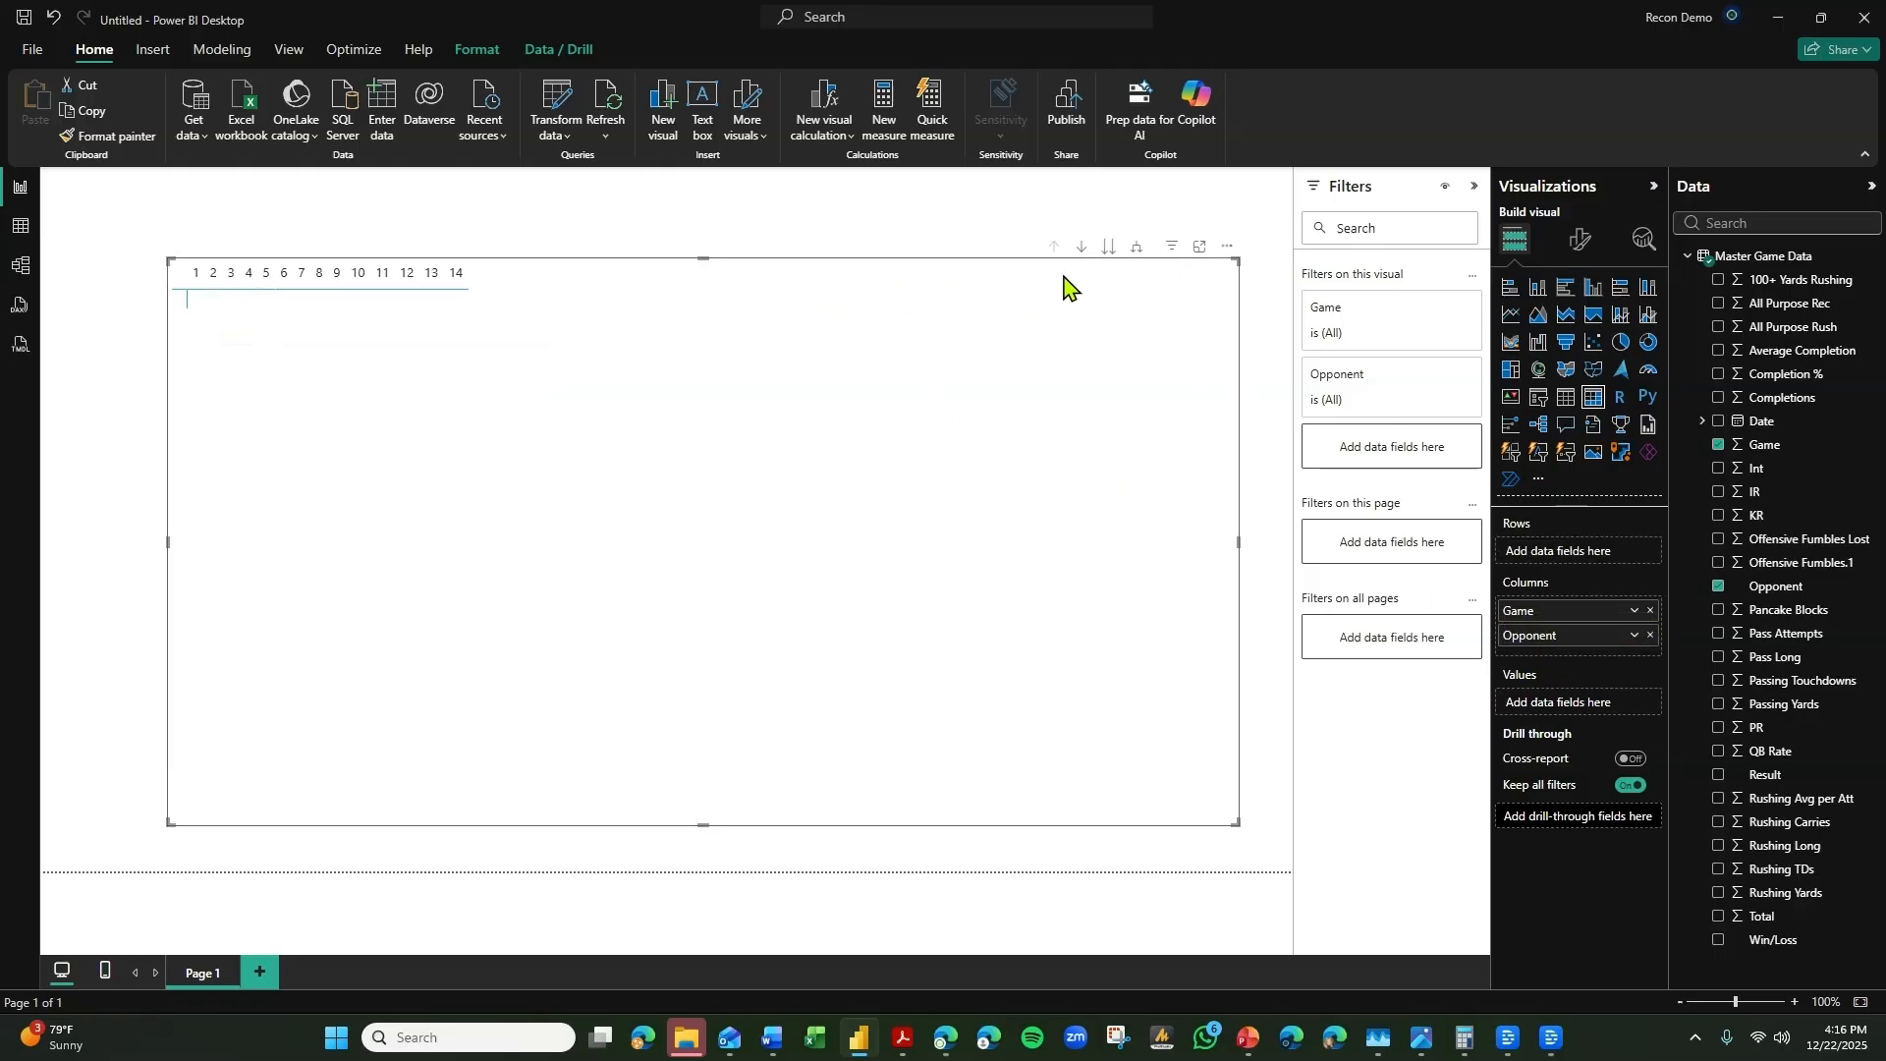
pyautogui.click(1137, 251)
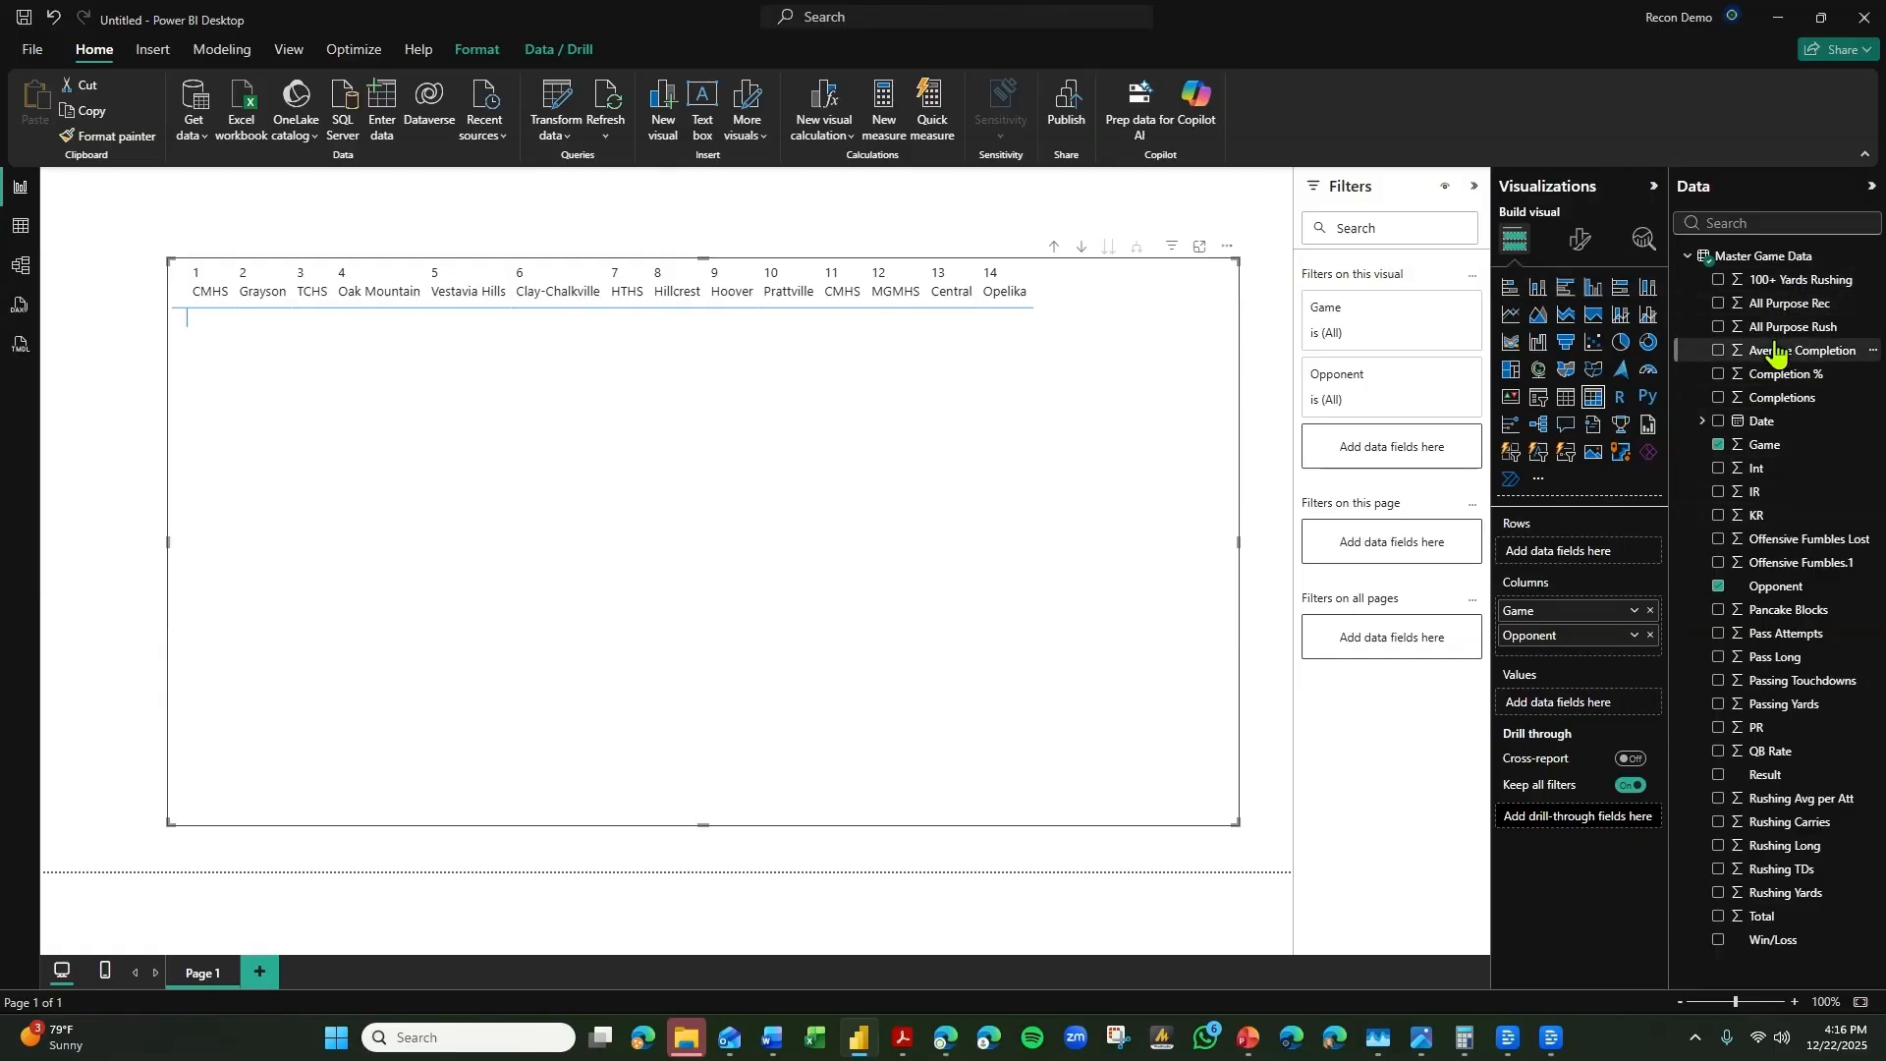
# Add Win/Loss and Rushing Yards as the matrix values.
pyautogui.moveTo(1768, 940); pyautogui.dragTo(1601, 705)
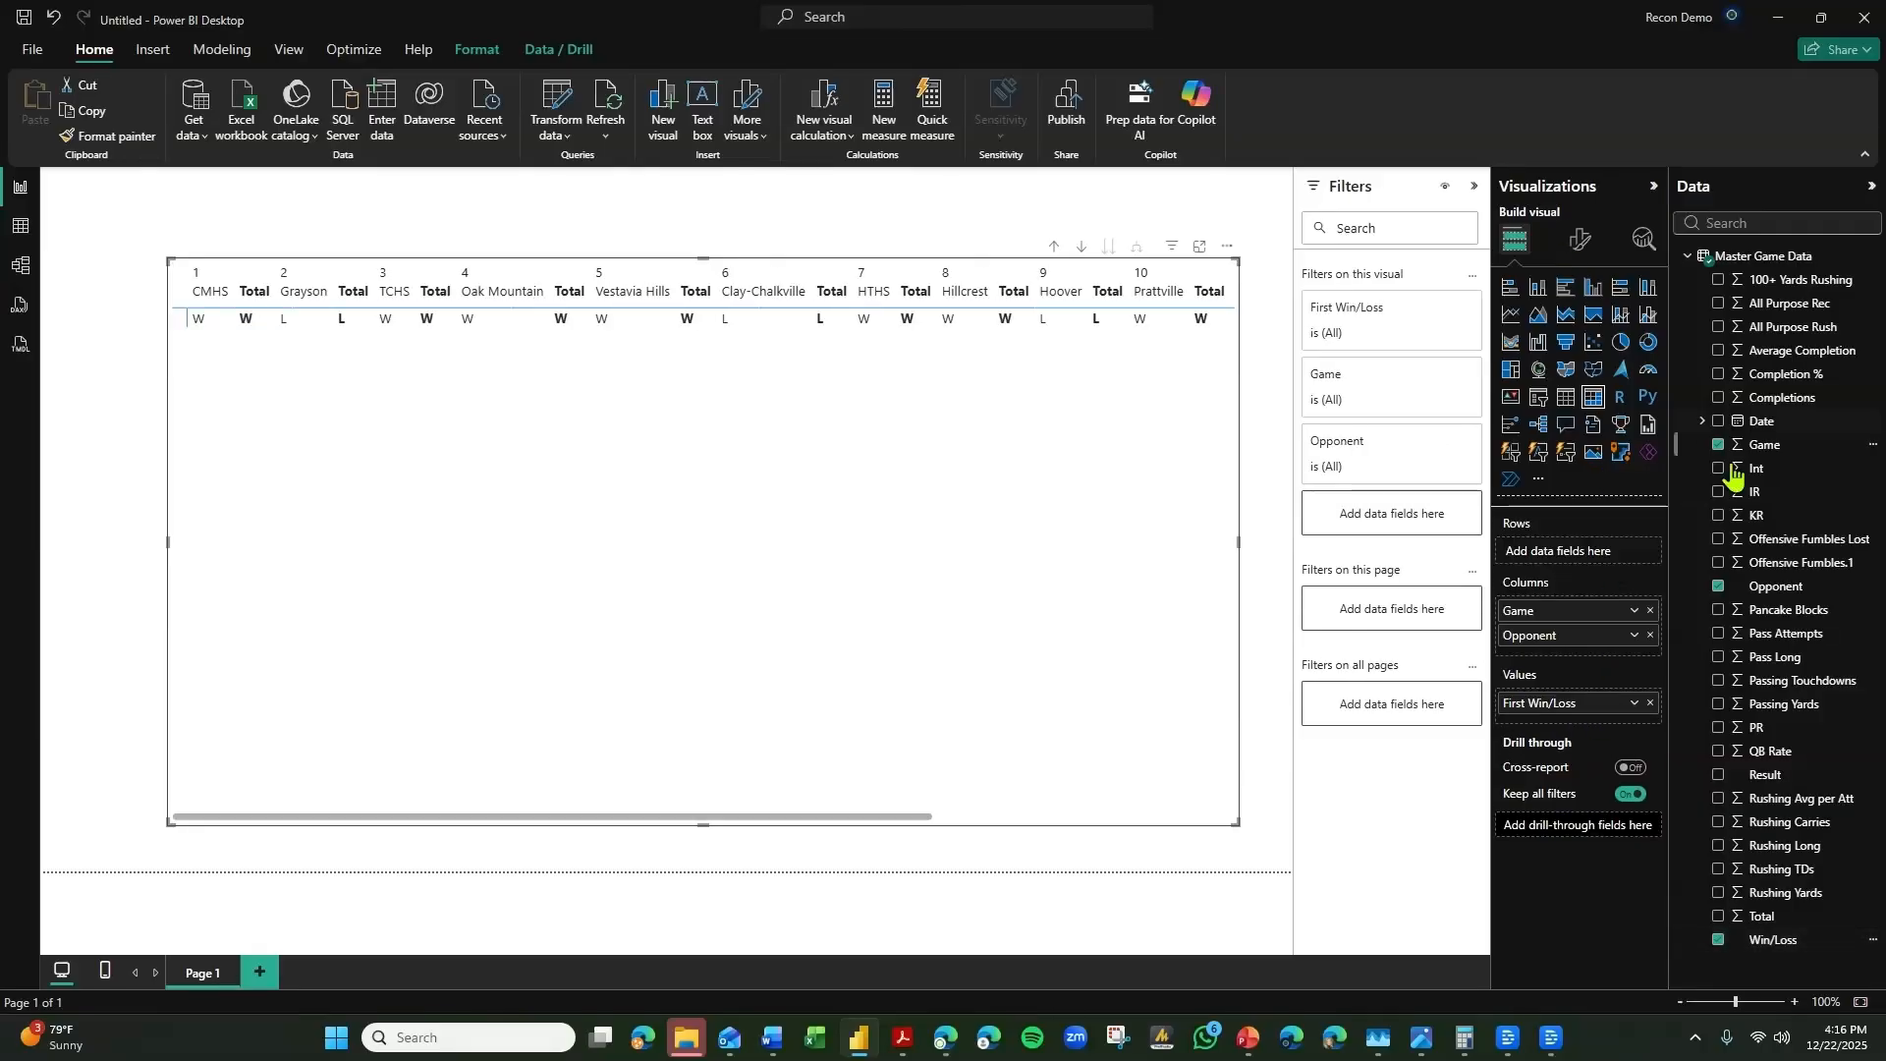
pyautogui.moveTo(1807, 894); pyautogui.dragTo(1653, 718)
# Switch the matrix values to rows and turn off both the column and row subtotals.
pyautogui.click(1582, 244)
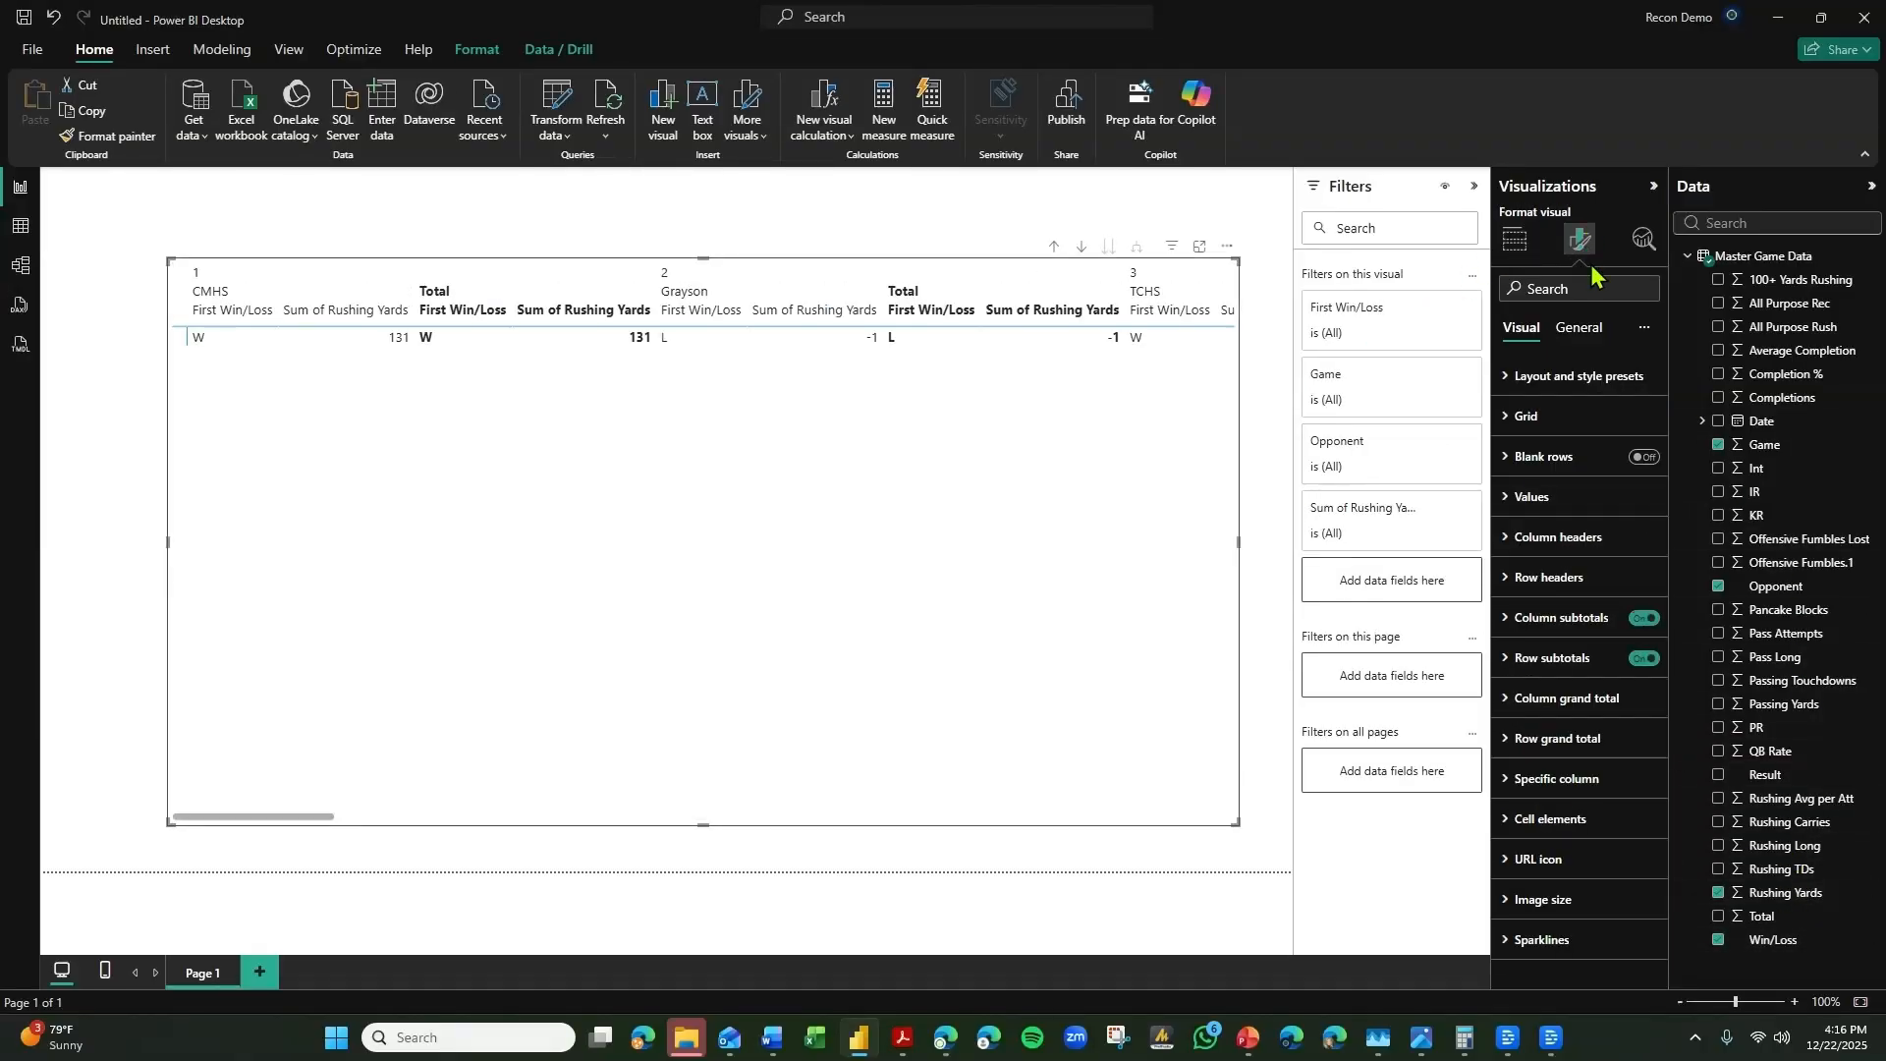
pyautogui.click(1531, 496)
pyautogui.click(1543, 905)
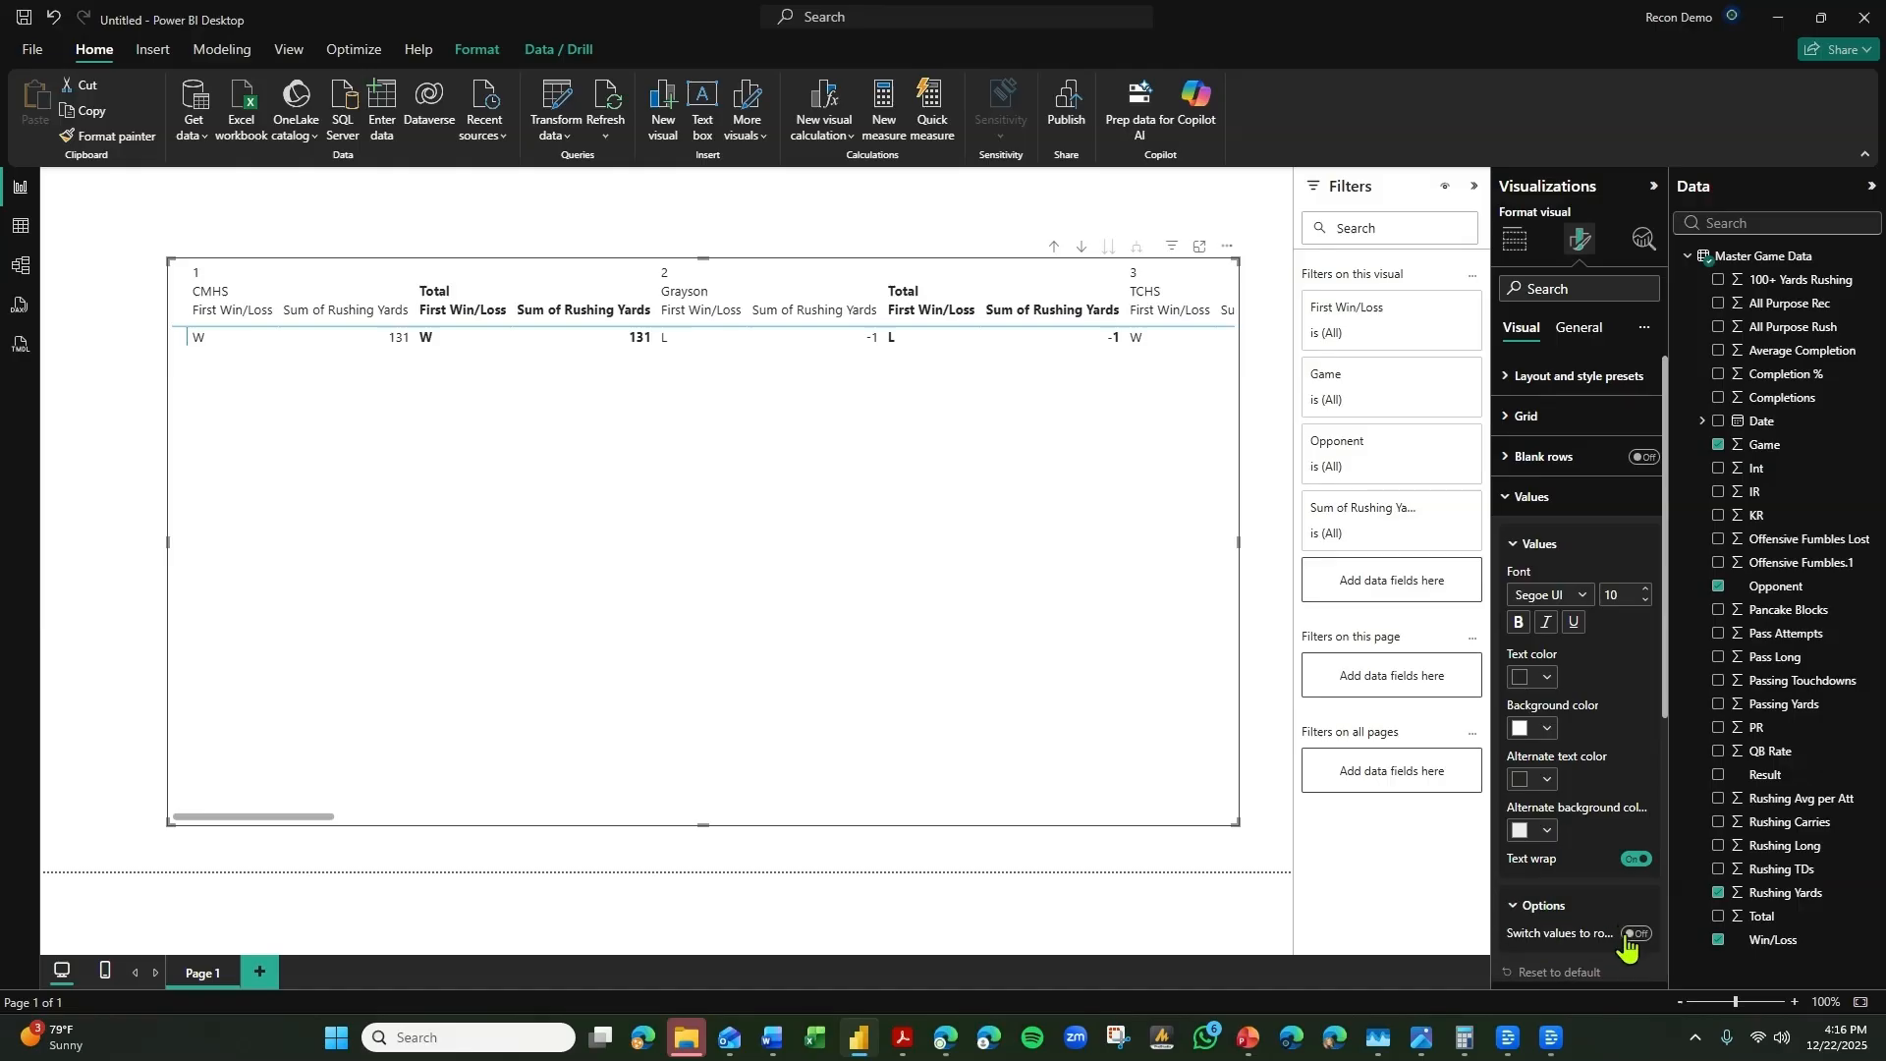
pyautogui.click(1634, 934)
pyautogui.scroll(-3, 1586, 766)
pyautogui.click(1641, 840)
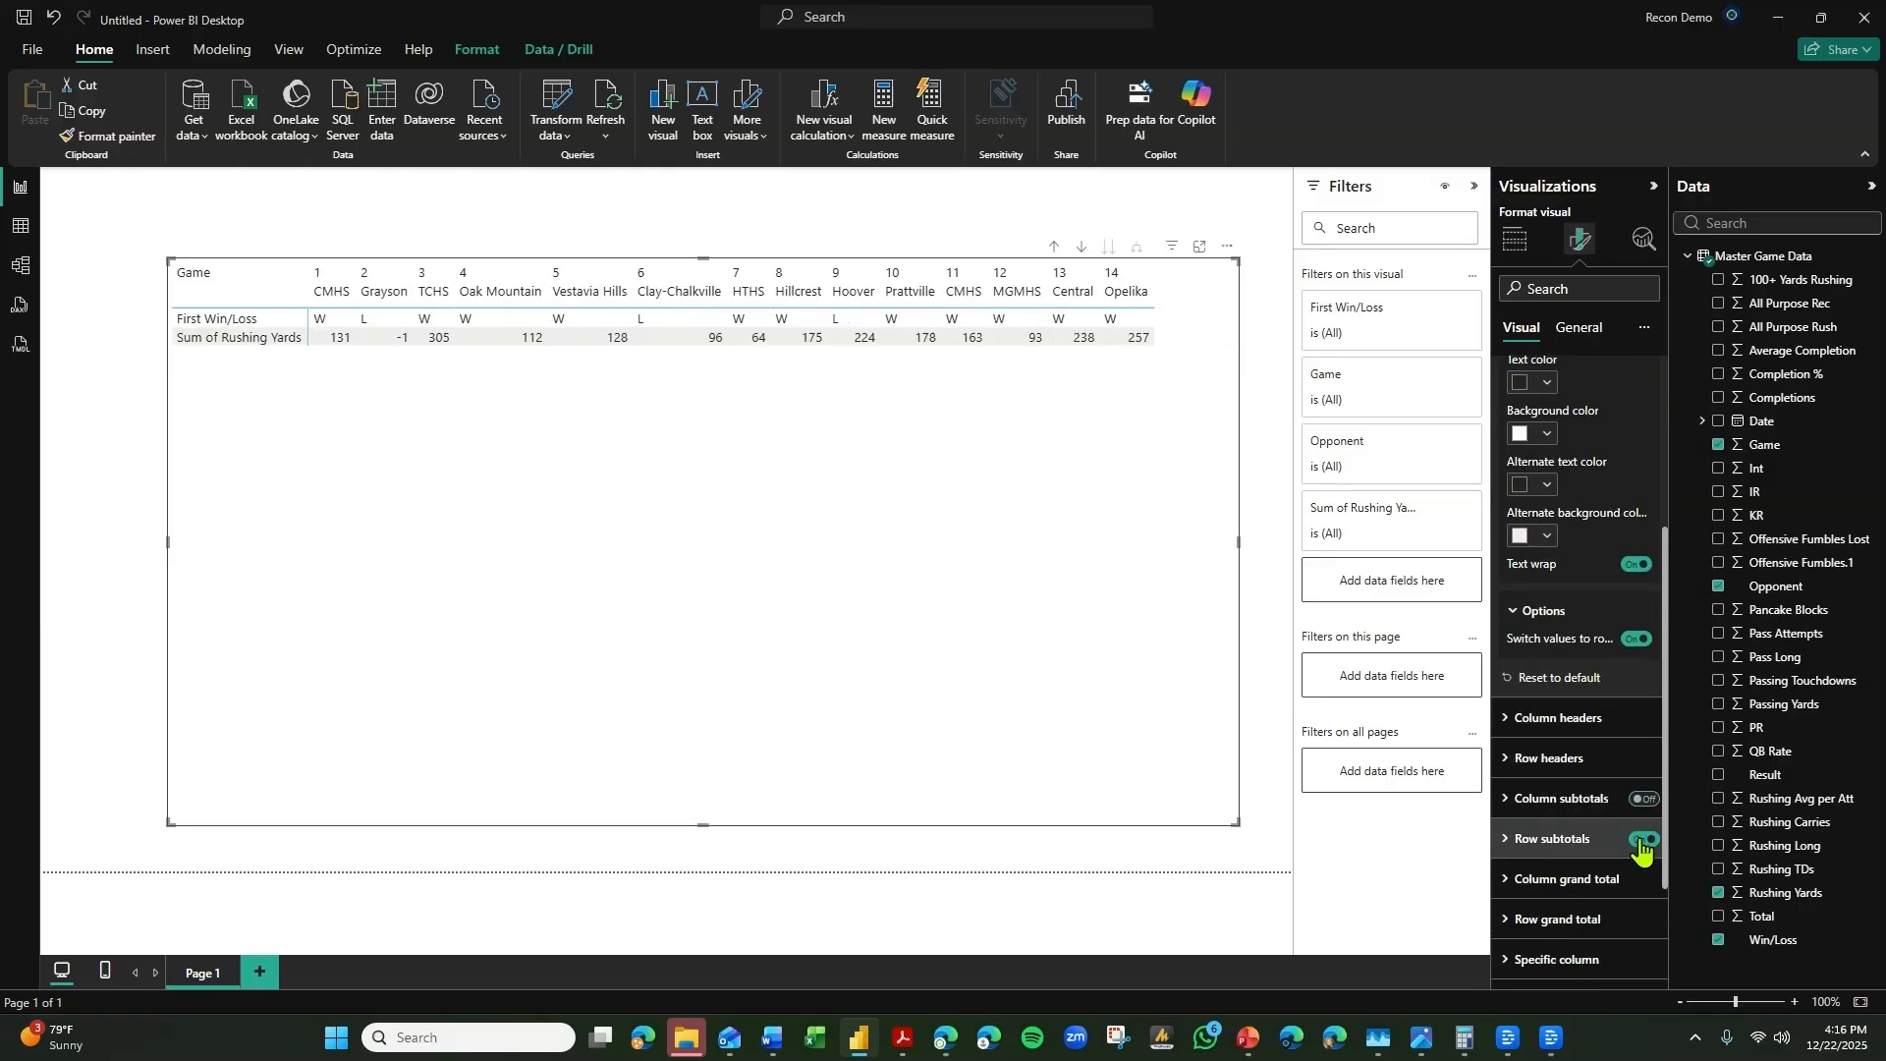
pyautogui.click(1641, 842)
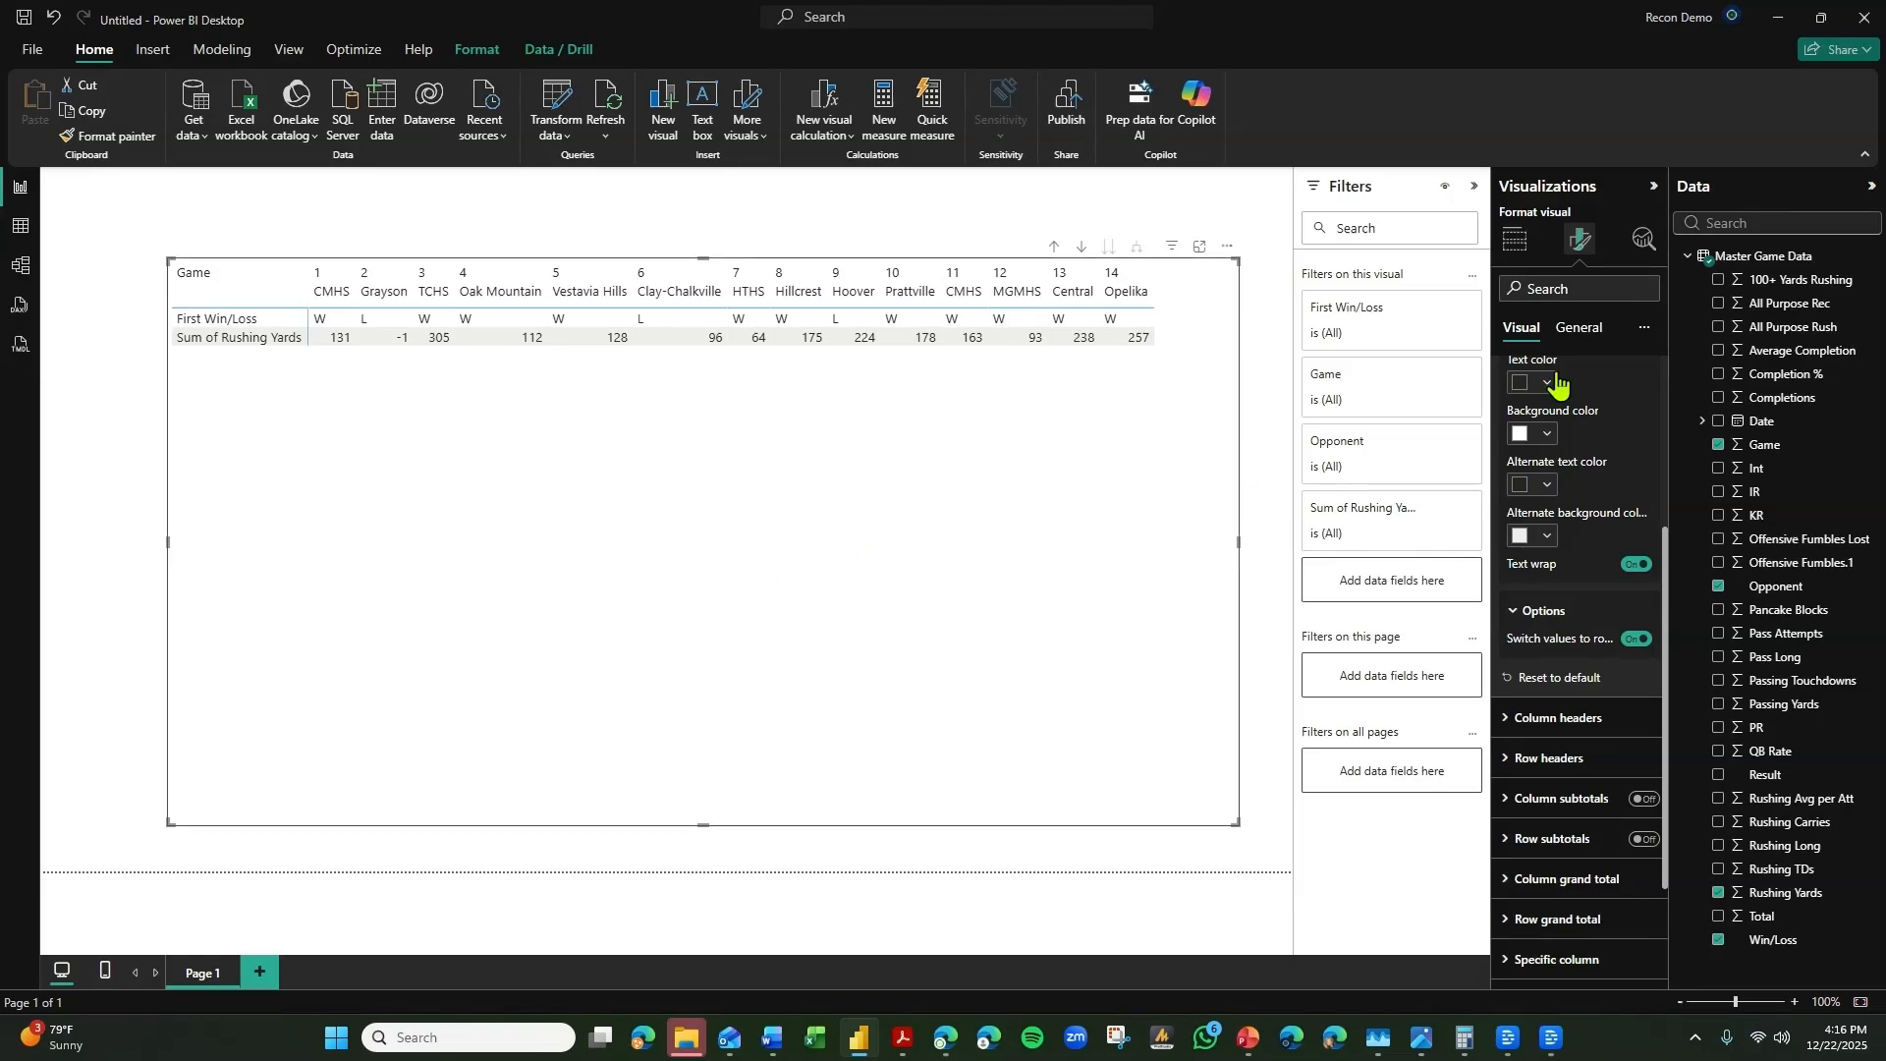
# Add Passing Yards, Rushing Carries, Rushing Avg per Att and Rushing TDs to the matrix values below Rushing Yards.
pyautogui.click(1525, 239)
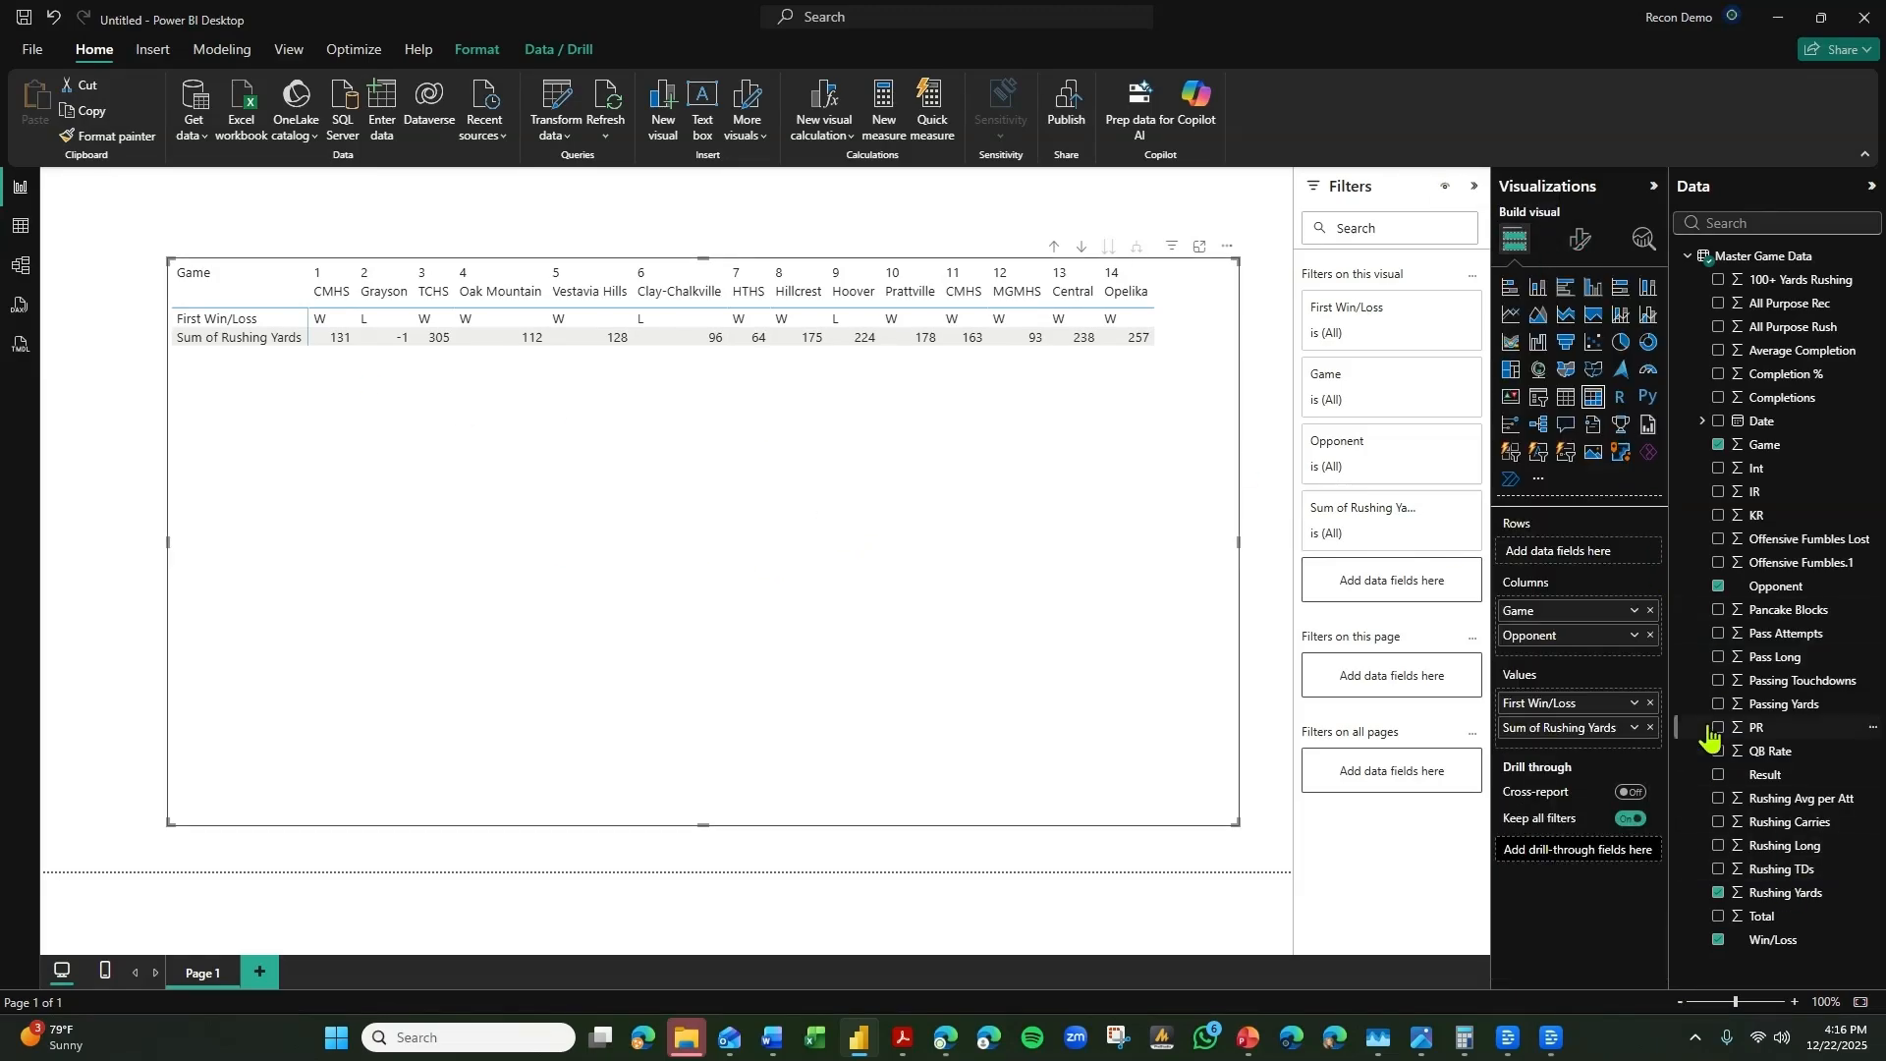
pyautogui.moveTo(1714, 704); pyautogui.dragTo(1616, 741)
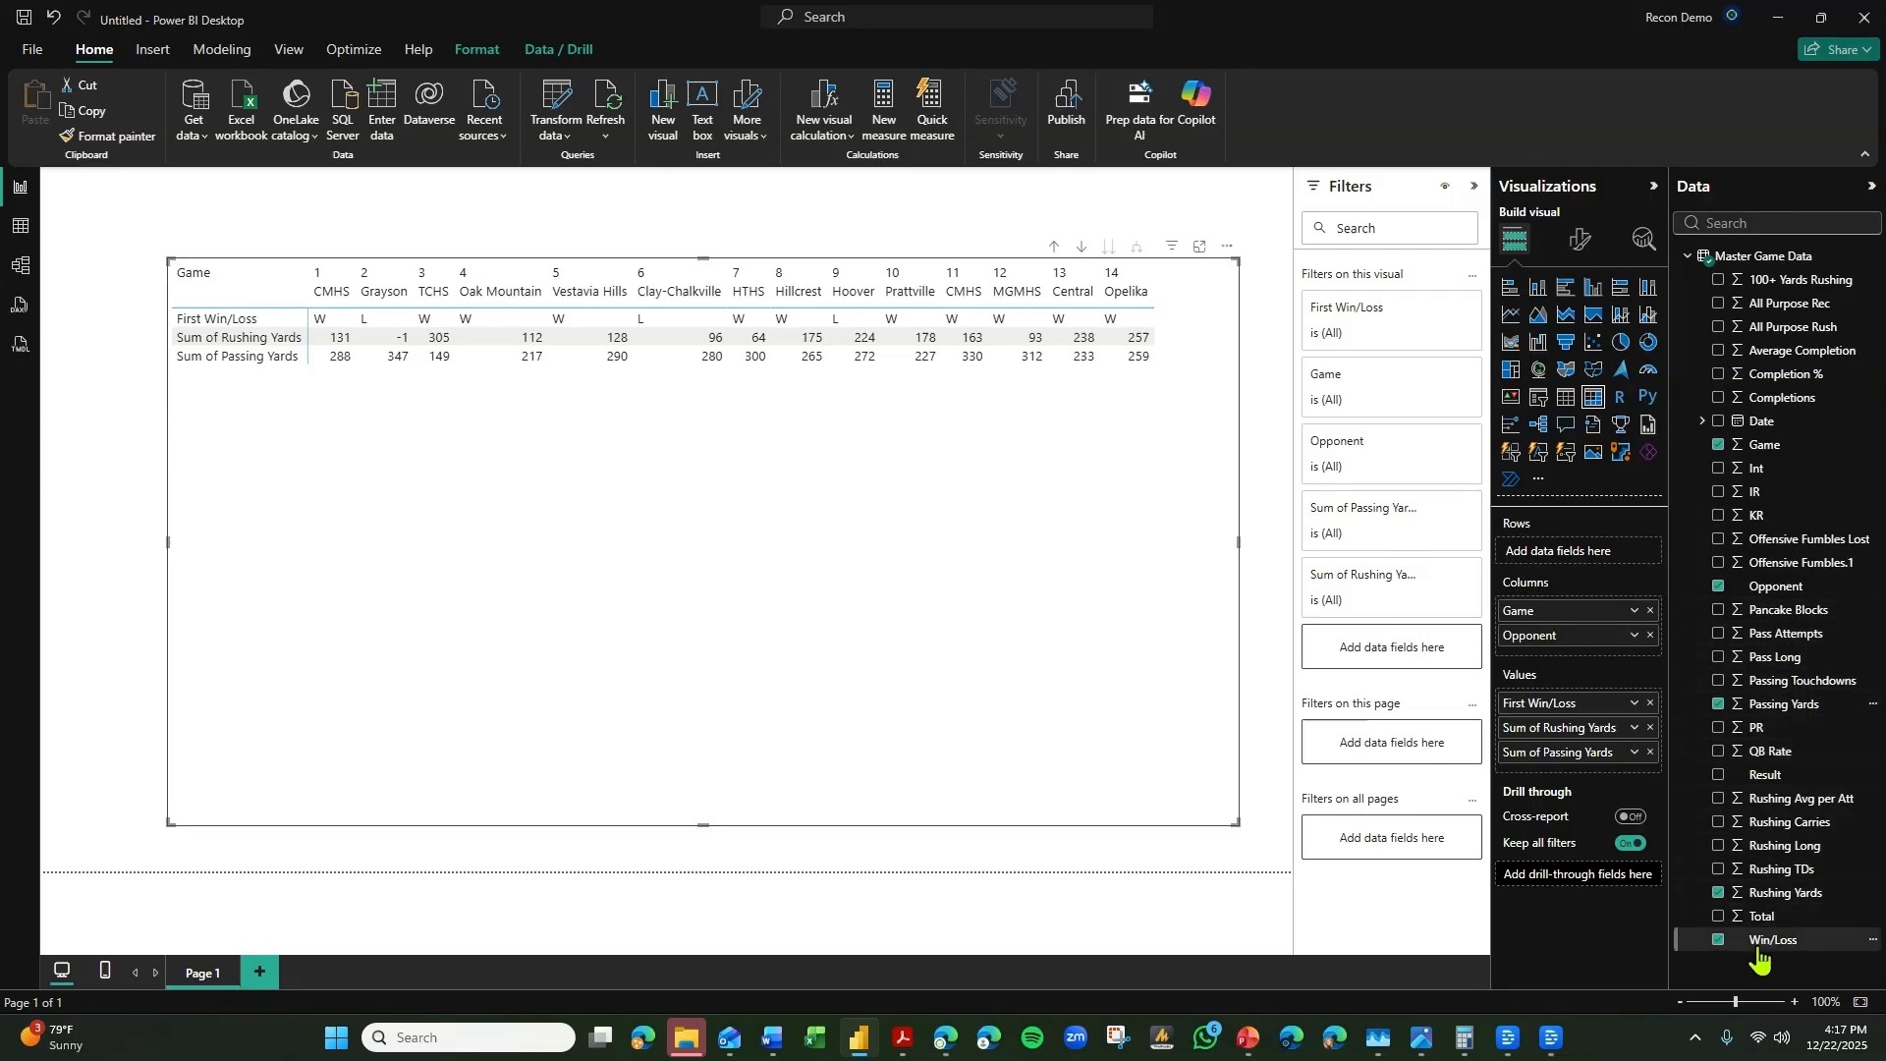
pyautogui.moveTo(1785, 823); pyautogui.dragTo(1608, 780)
pyautogui.moveTo(1797, 799); pyautogui.dragTo(1611, 791)
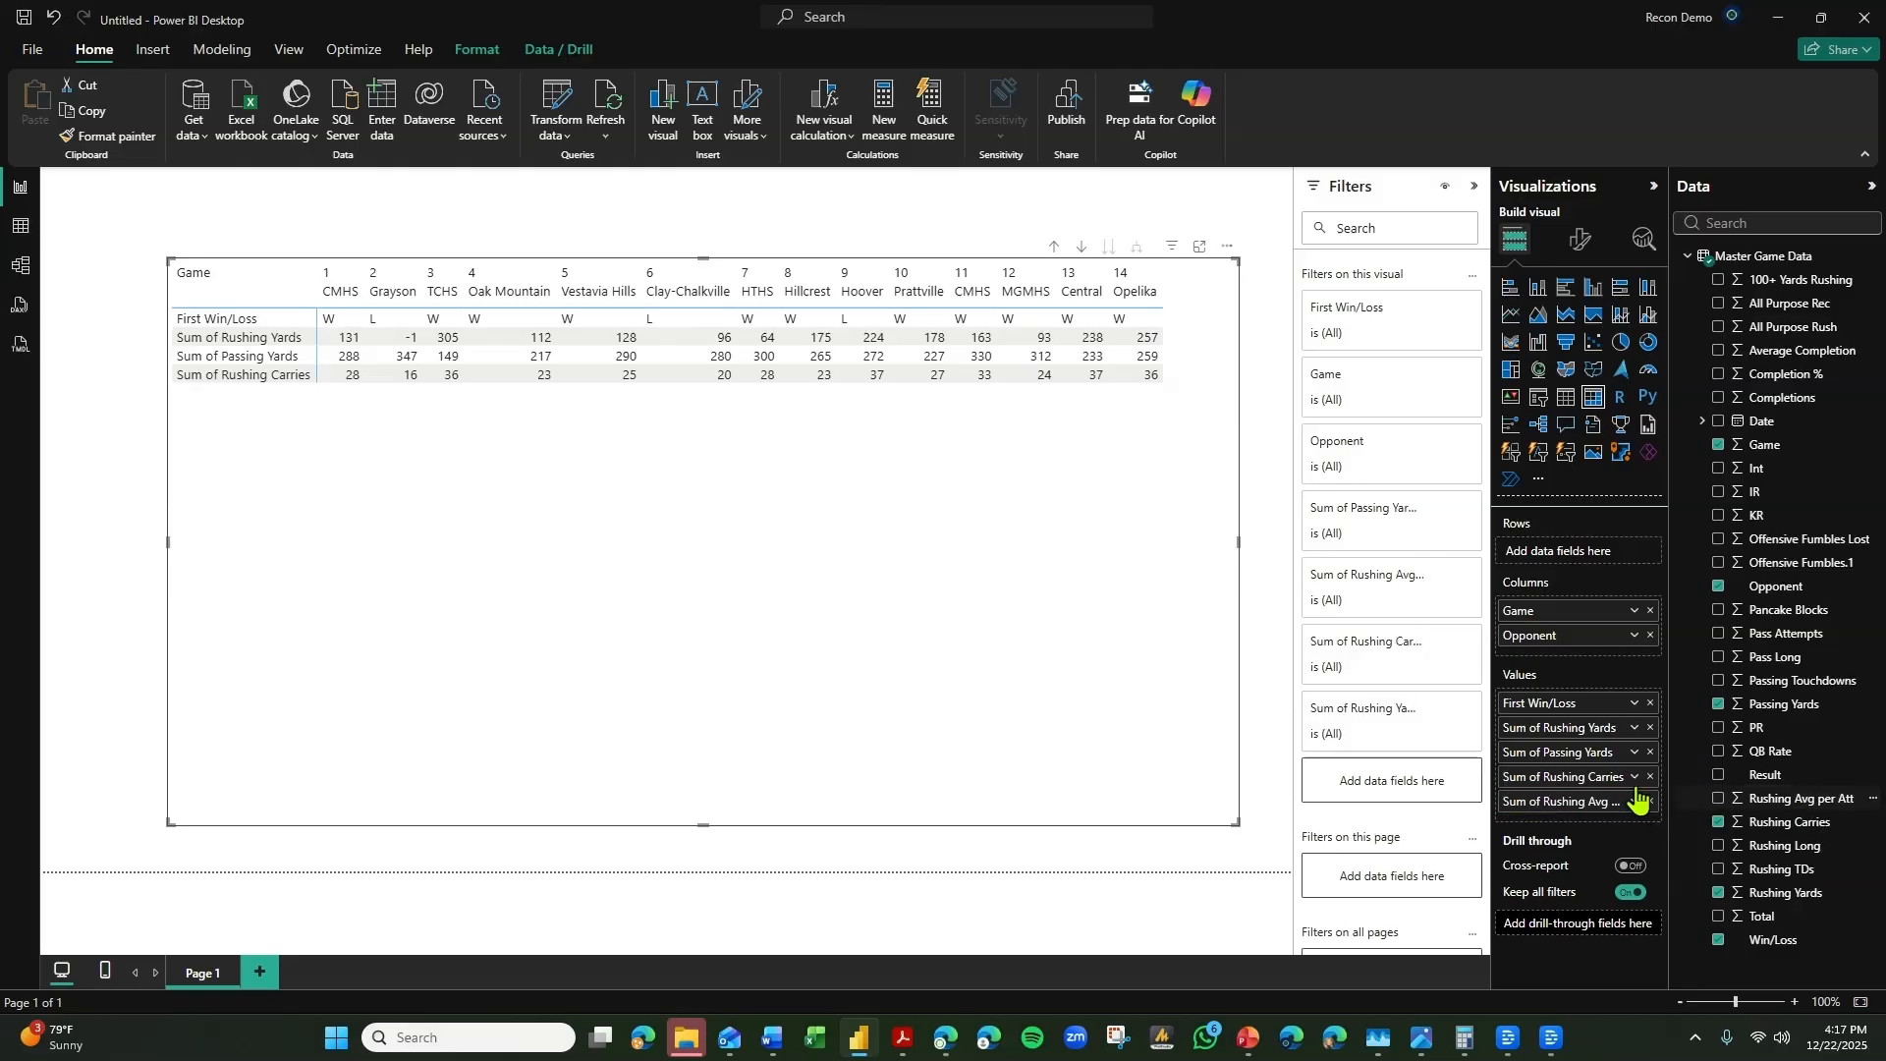
pyautogui.moveTo(1766, 870); pyautogui.dragTo(1622, 817)
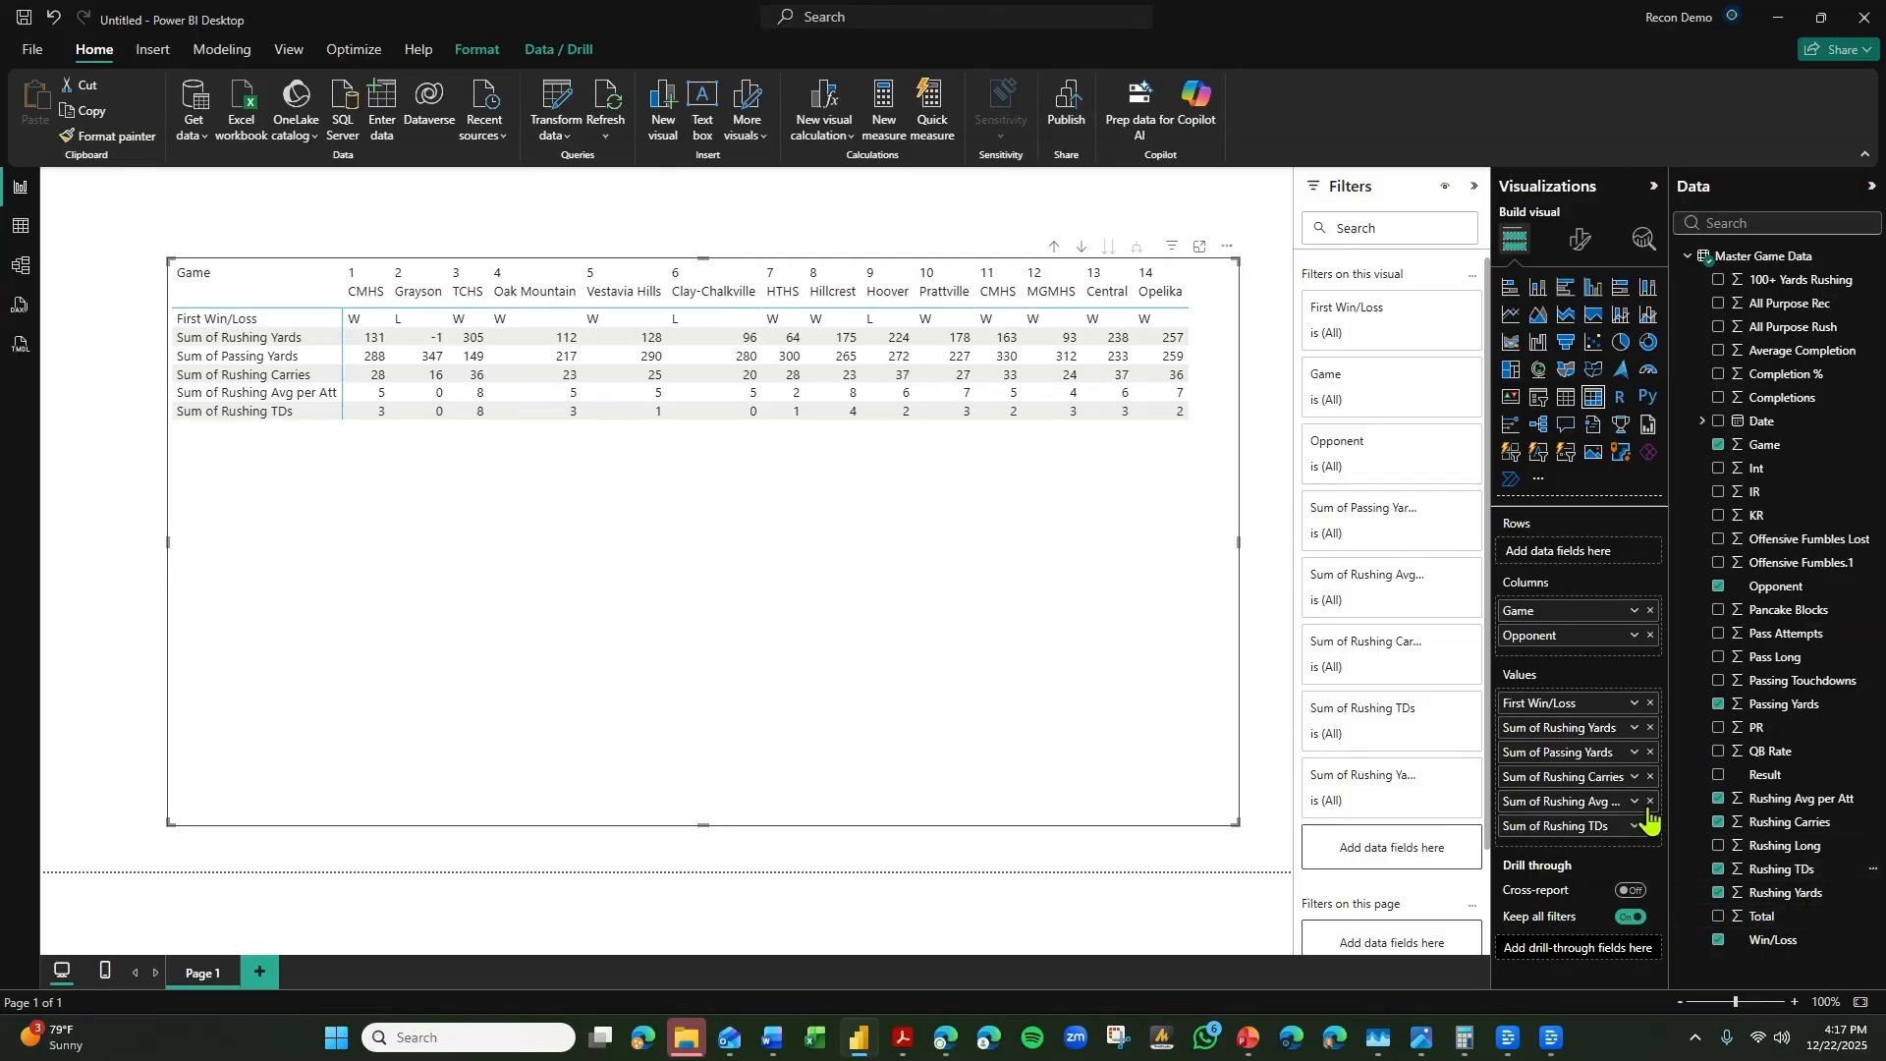
# Add Pass Attempts, Completion % and Passing Touchdowns below Win/Loss in the matrix values, and Offensive Fumbles Lost at the end.
pyautogui.moveTo(1792, 640); pyautogui.dragTo(1654, 717)
pyautogui.moveTo(1797, 680); pyautogui.dragTo(1636, 729)
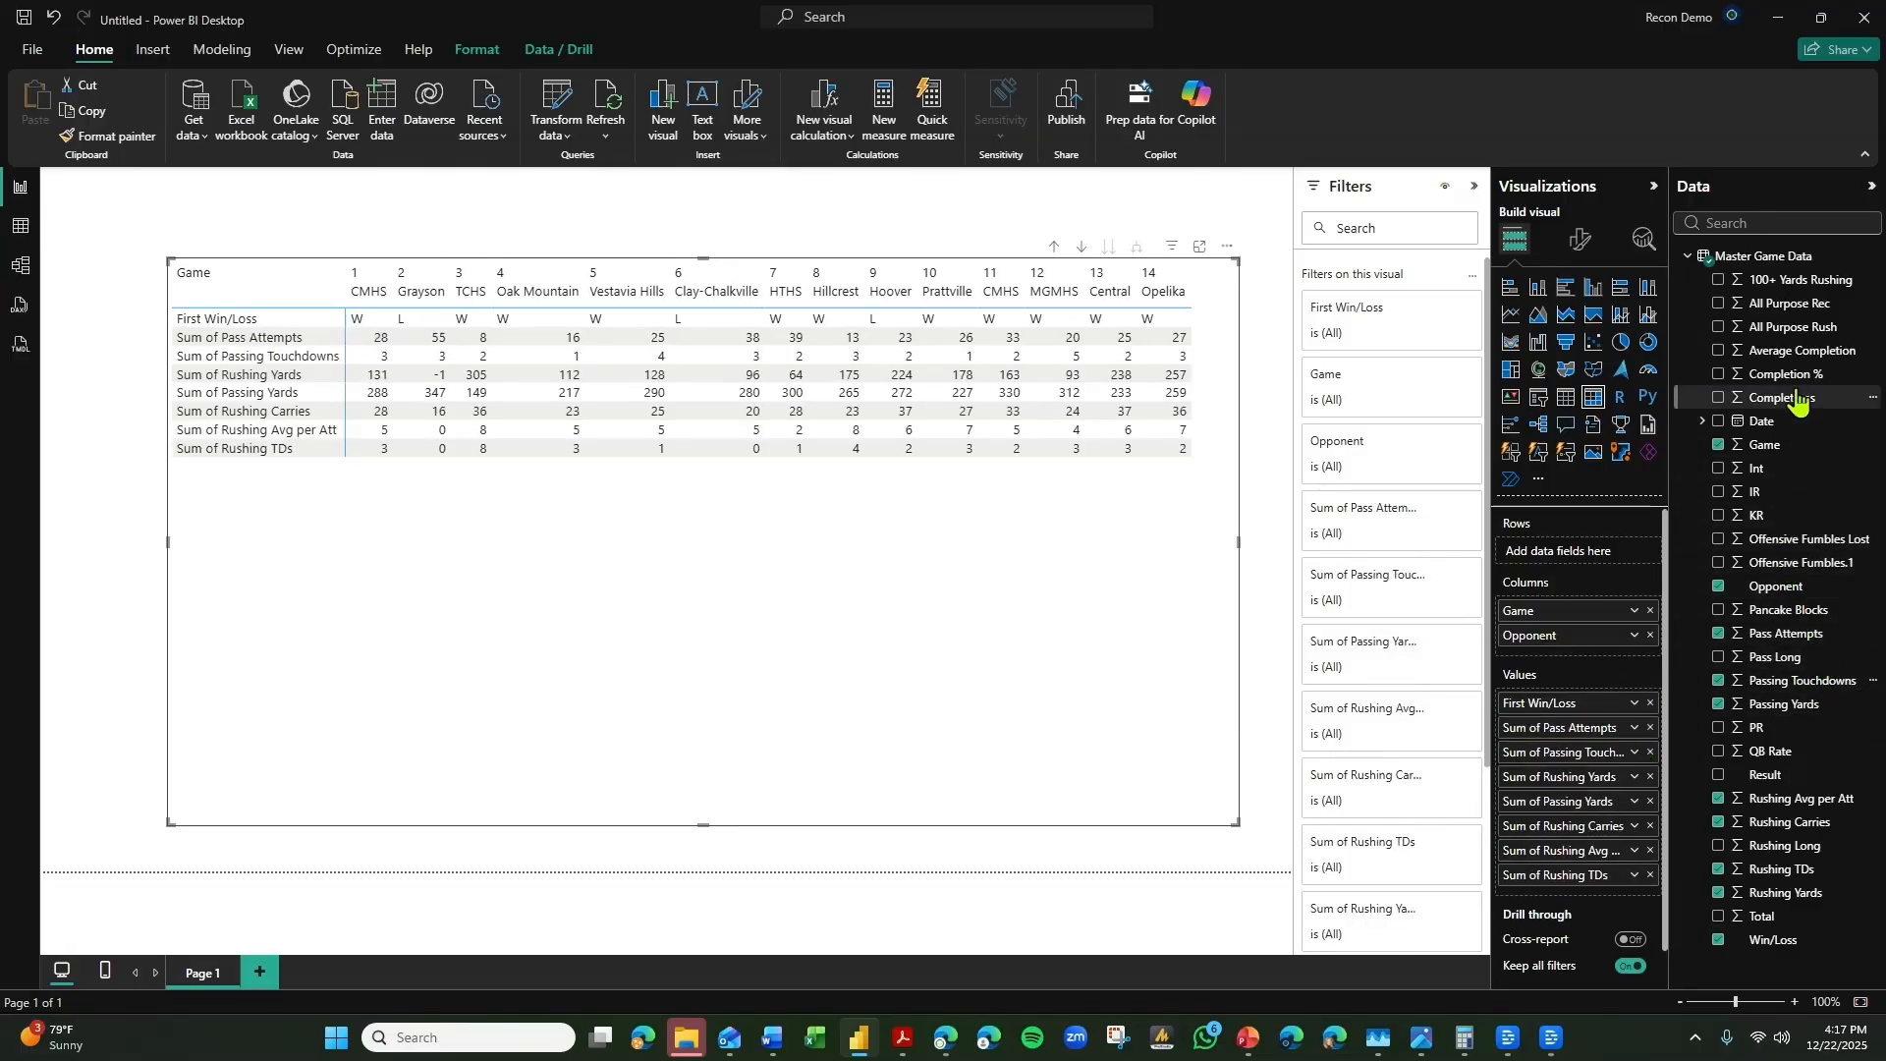
pyautogui.moveTo(1780, 375); pyautogui.dragTo(1655, 742)
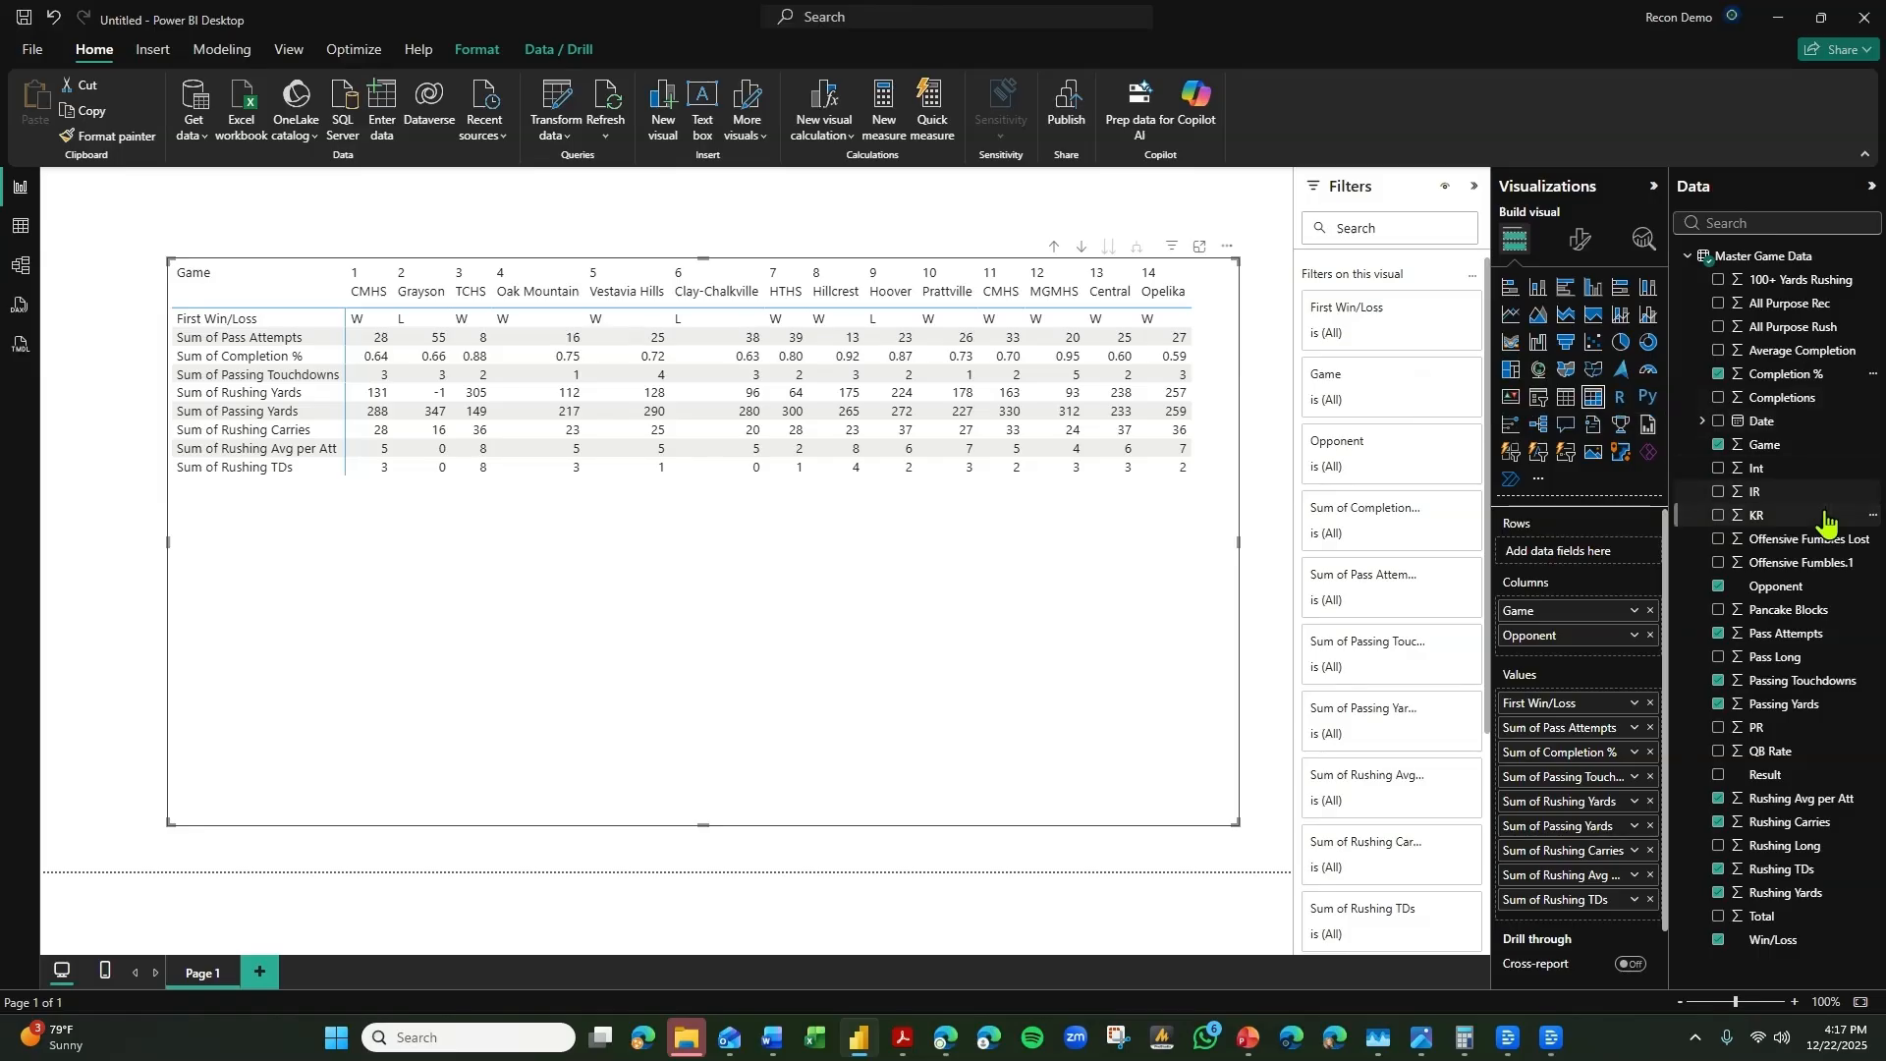
pyautogui.moveTo(1797, 539); pyautogui.dragTo(1611, 910)
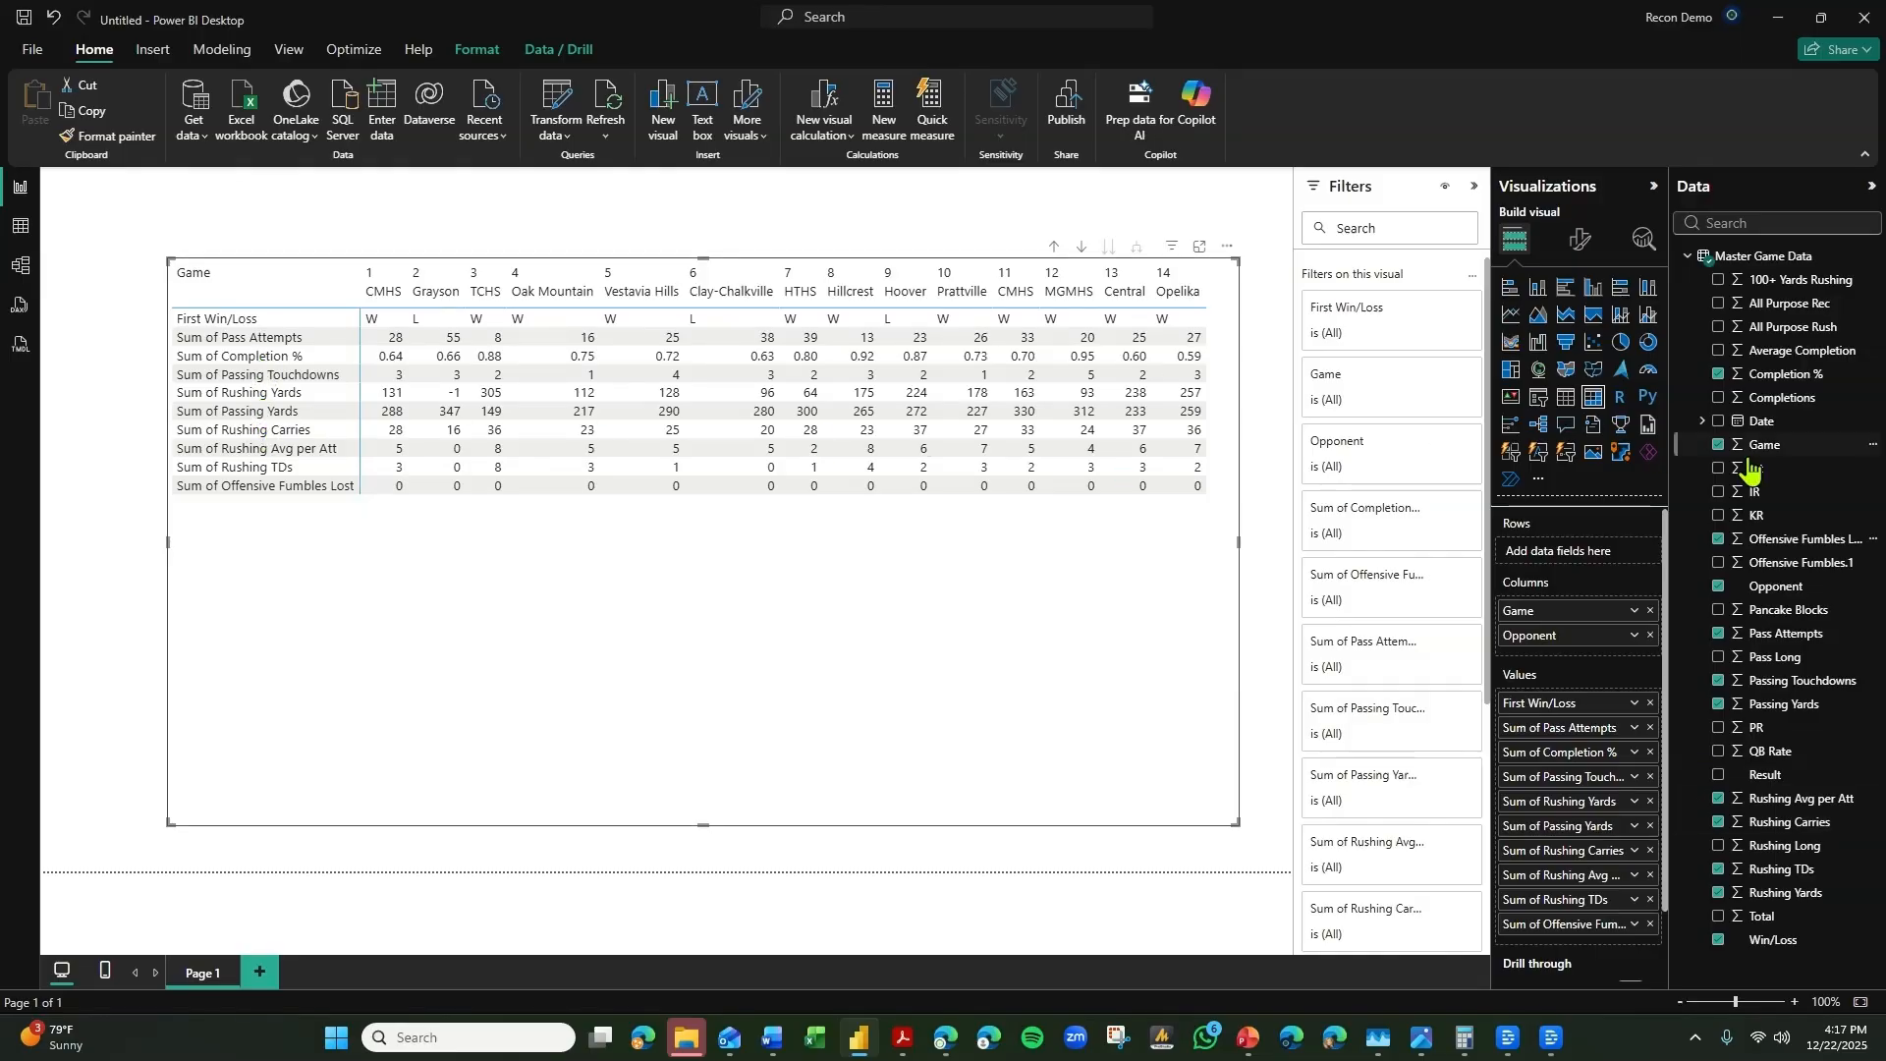
# Add Total below Win/Loss and Int and QB Rate below Passing Touchdowns in the matrix values, and widen the matrix on both sides.
pyautogui.moveTo(1756, 468); pyautogui.dragTo(1606, 792)
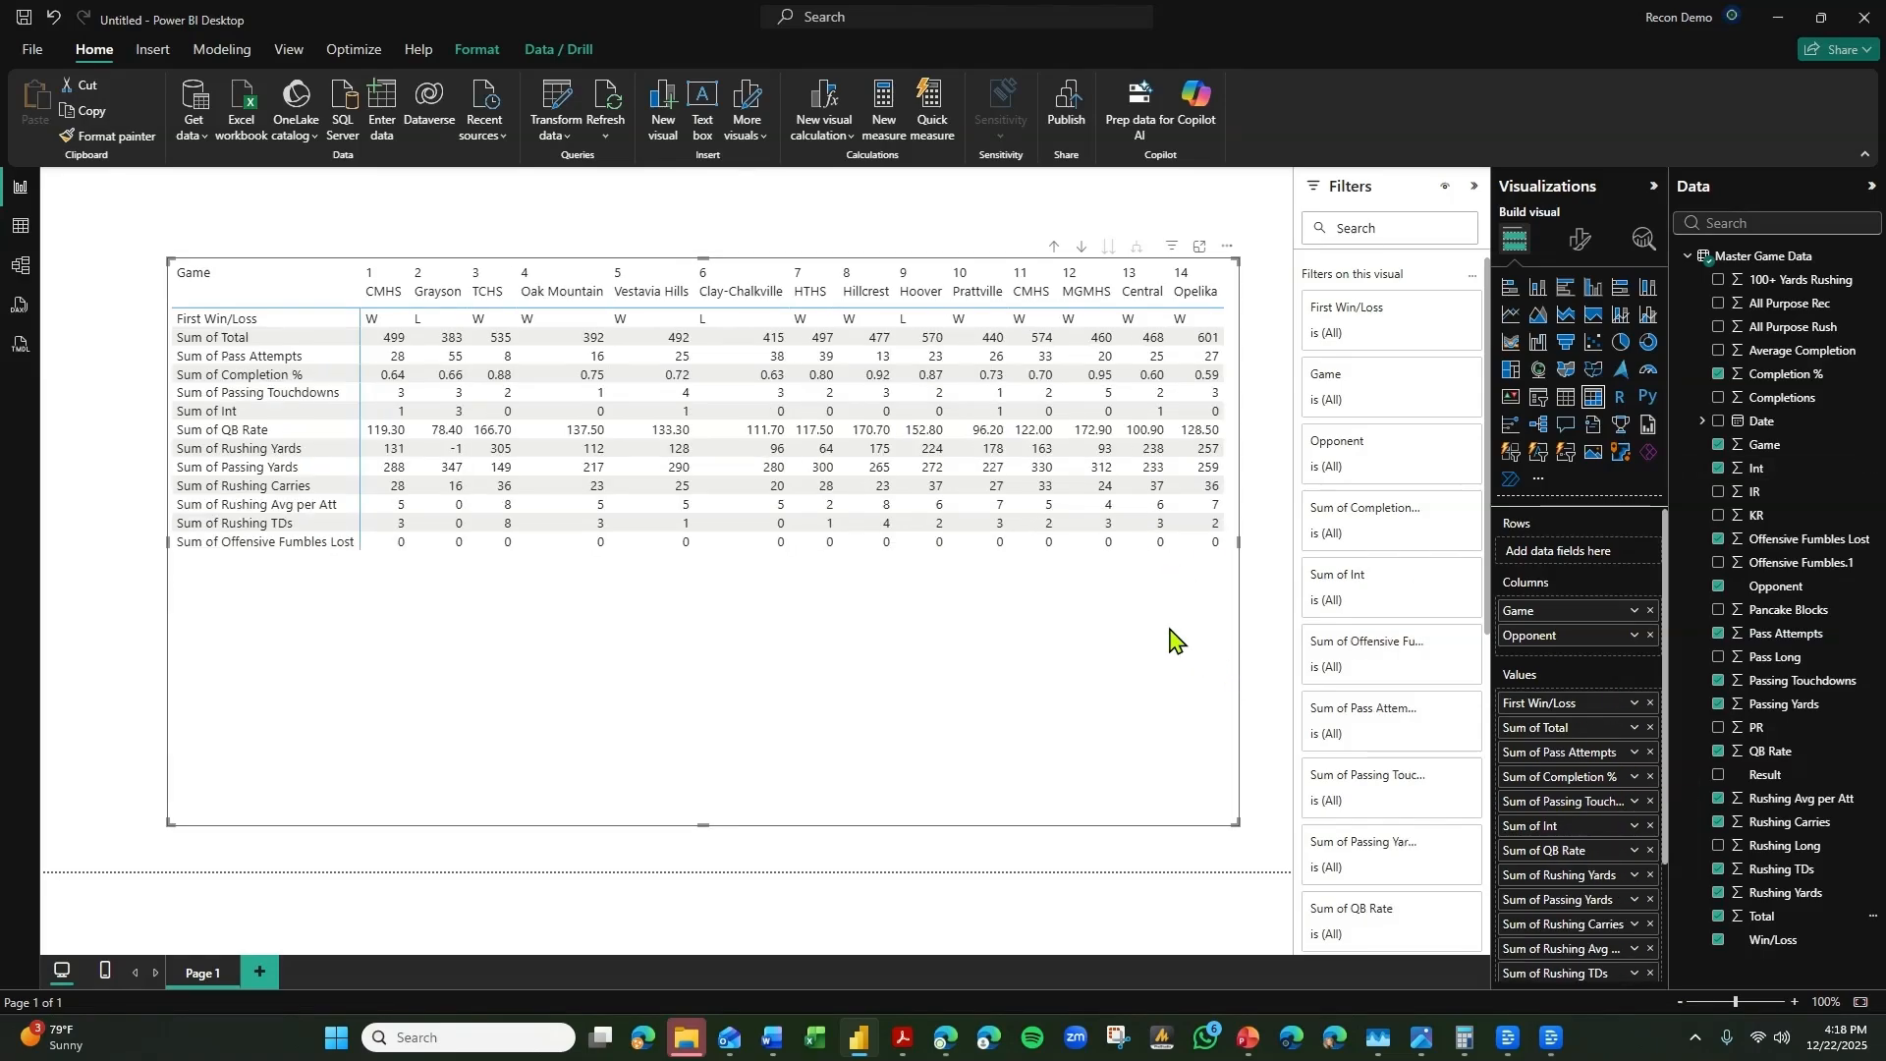
pyautogui.moveTo(169, 537); pyautogui.dragTo(75, 538)
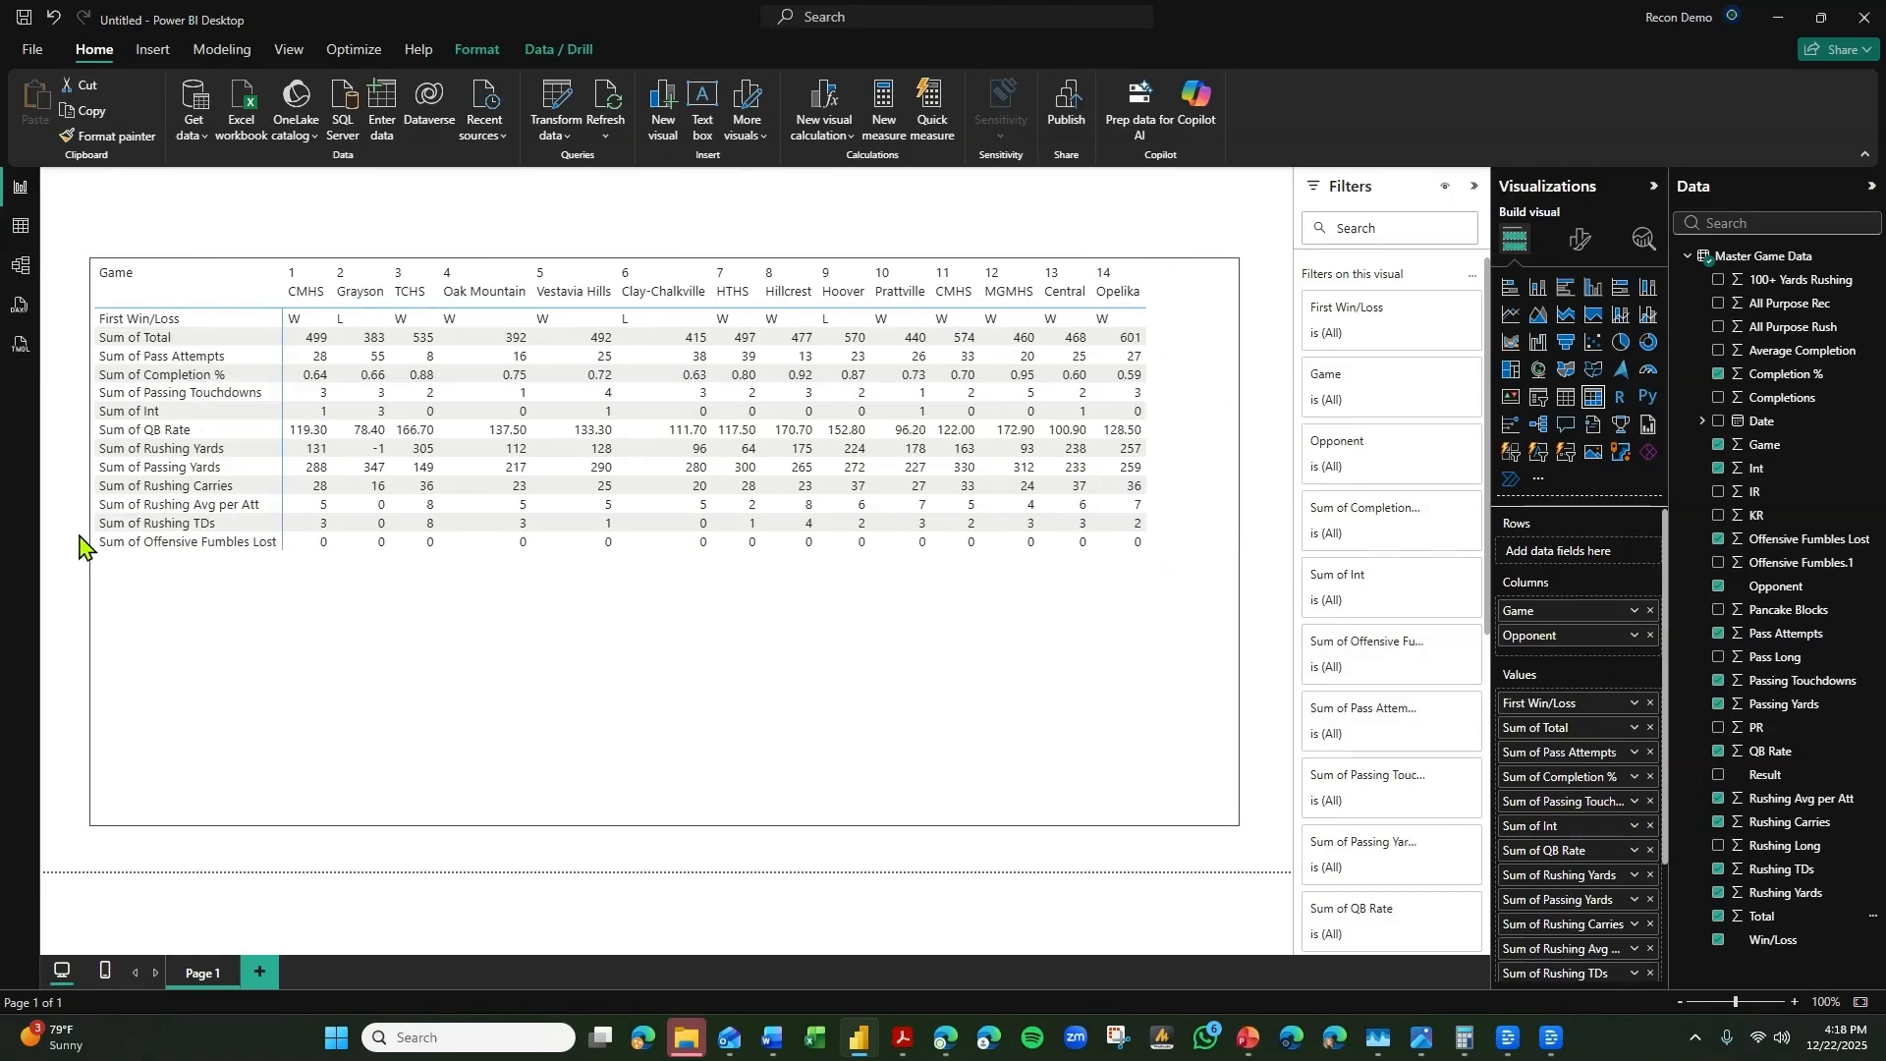
pyautogui.moveTo(1237, 542); pyautogui.dragTo(1263, 544)
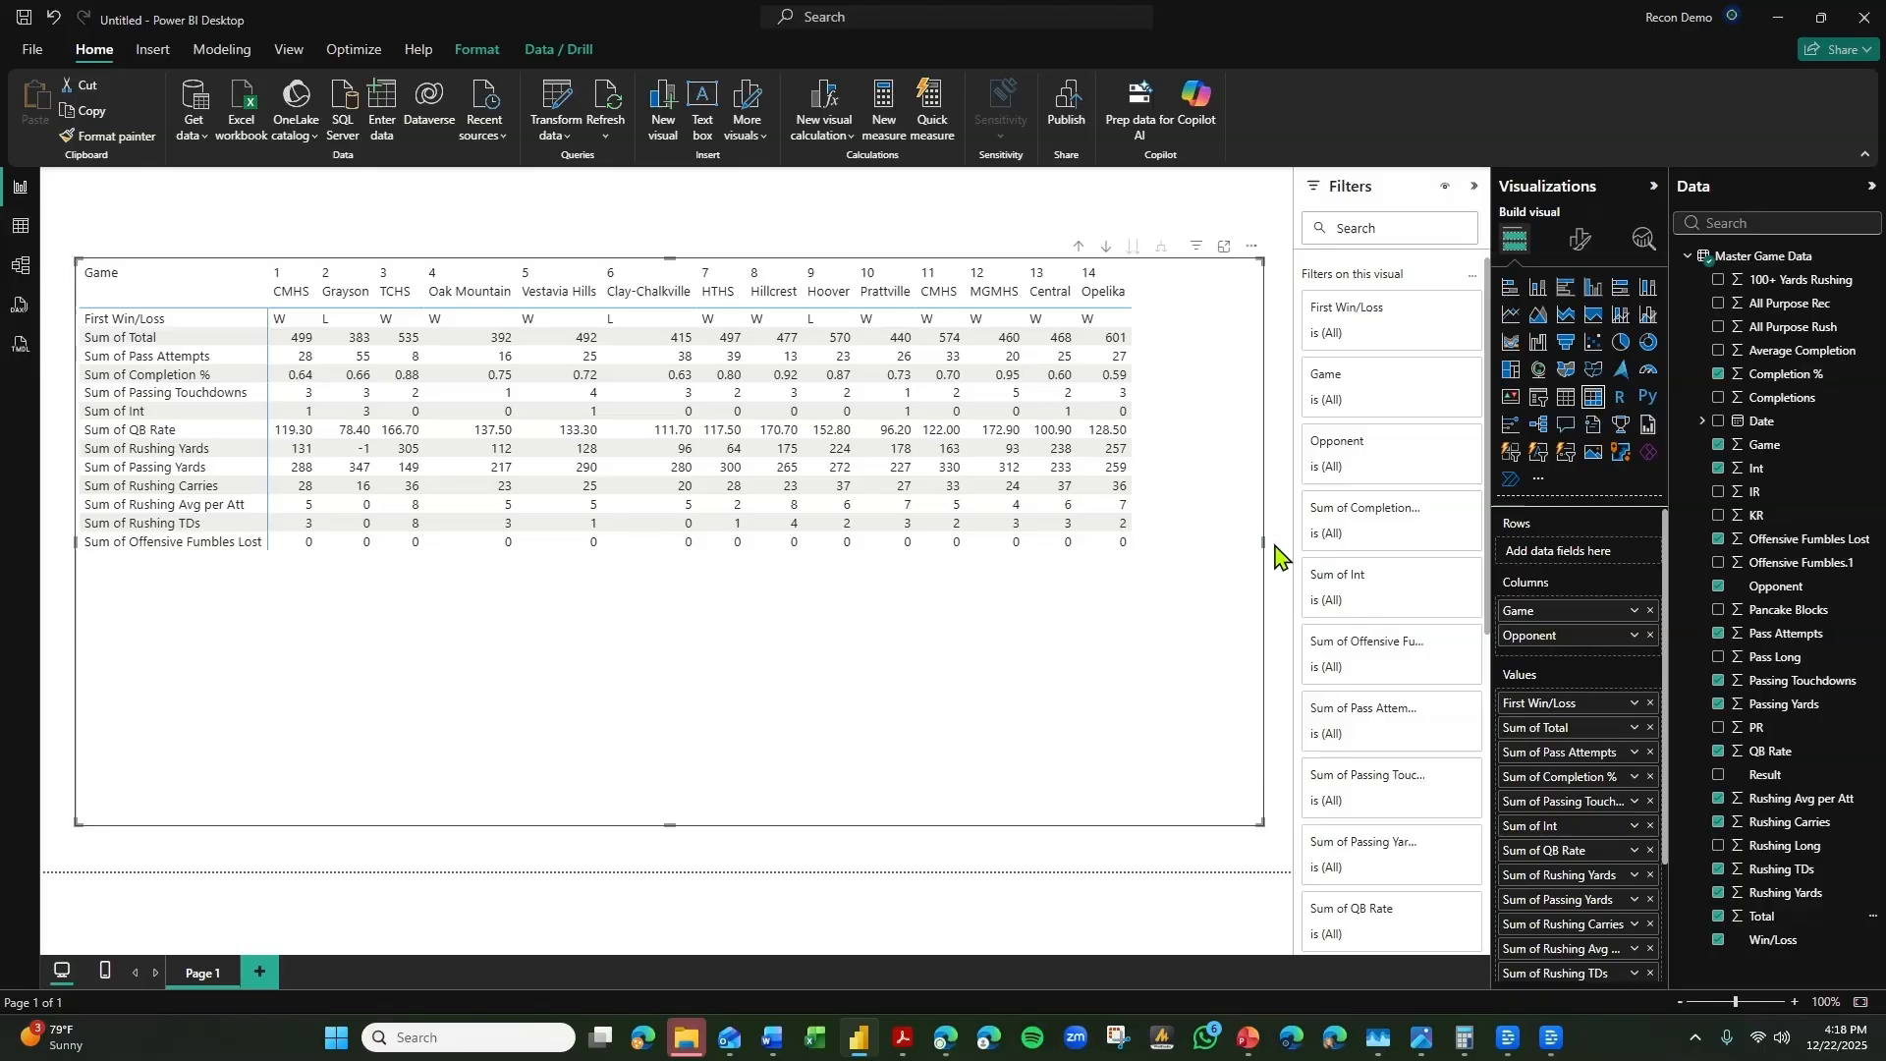
# Rename the Sum of Total value in the matrix as "450+ Total Yards".
pyautogui.doubleClick(1578, 731)
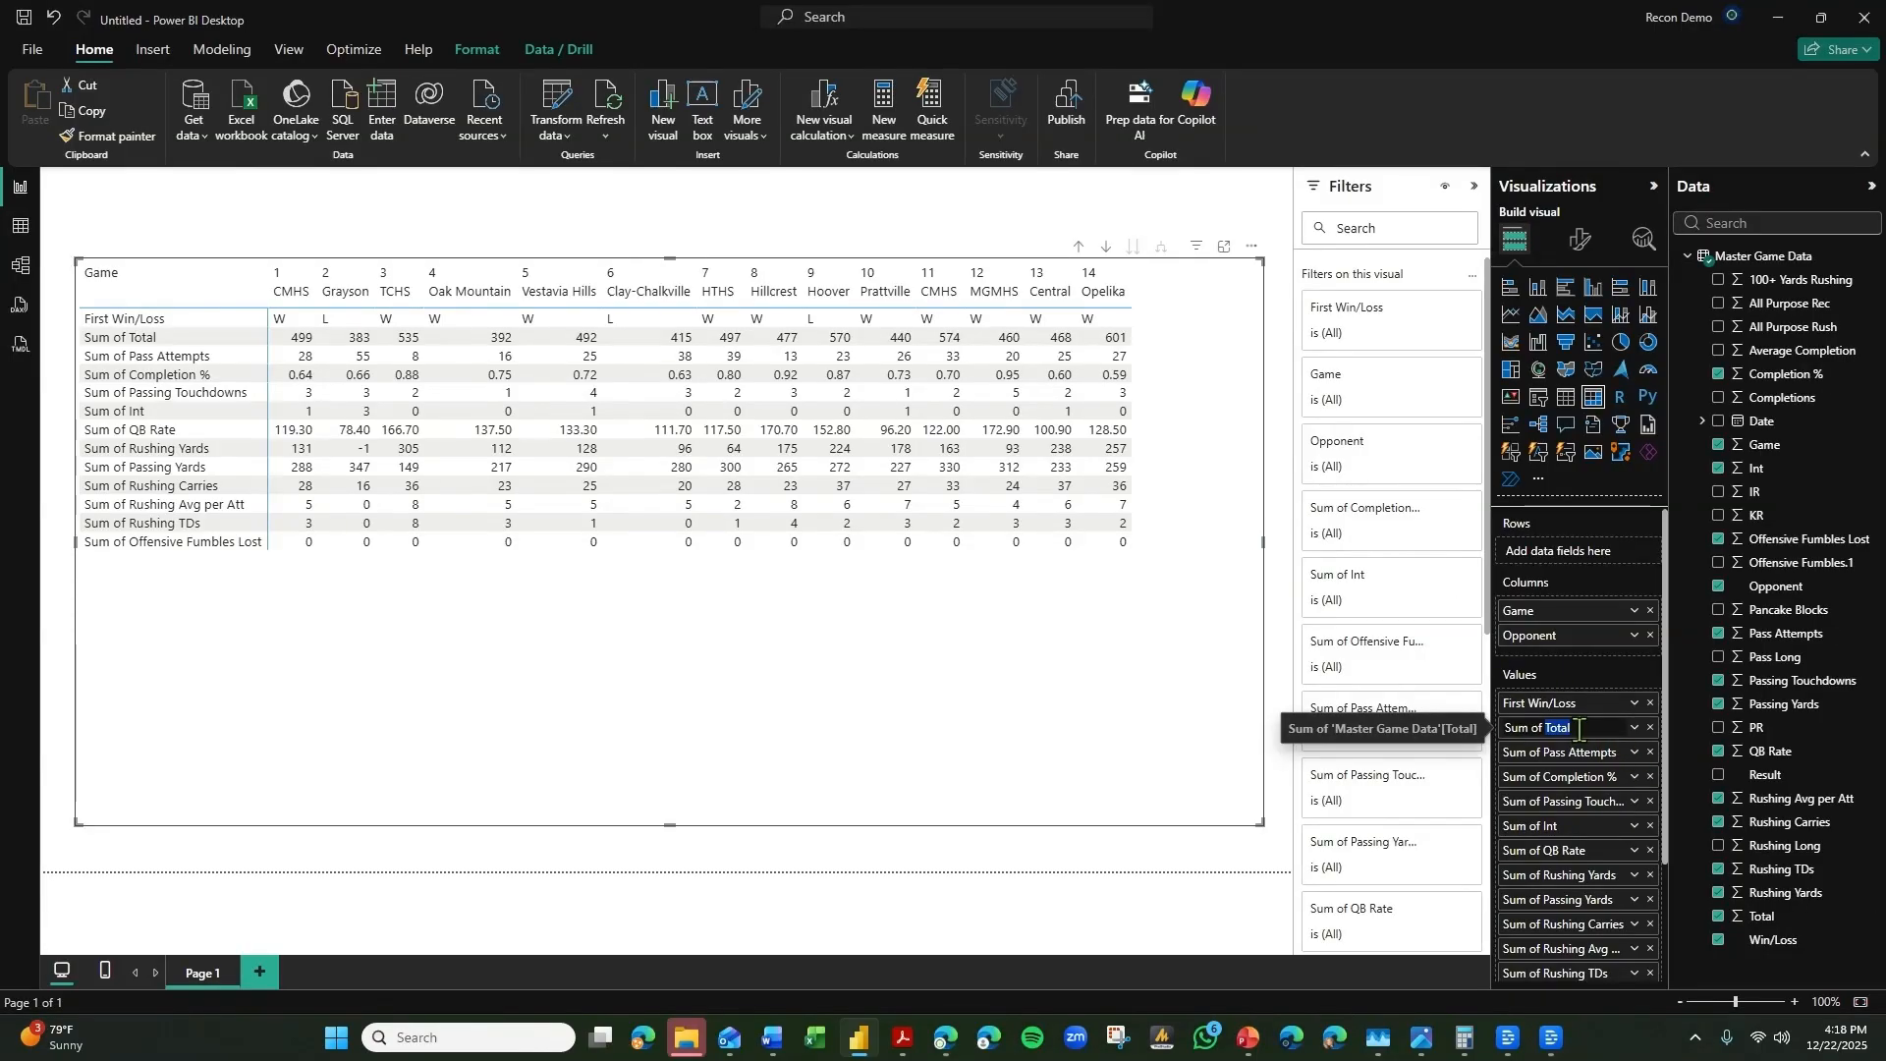
pyautogui.hotkey('ctrl', 'a')
pyautogui.write('Over')
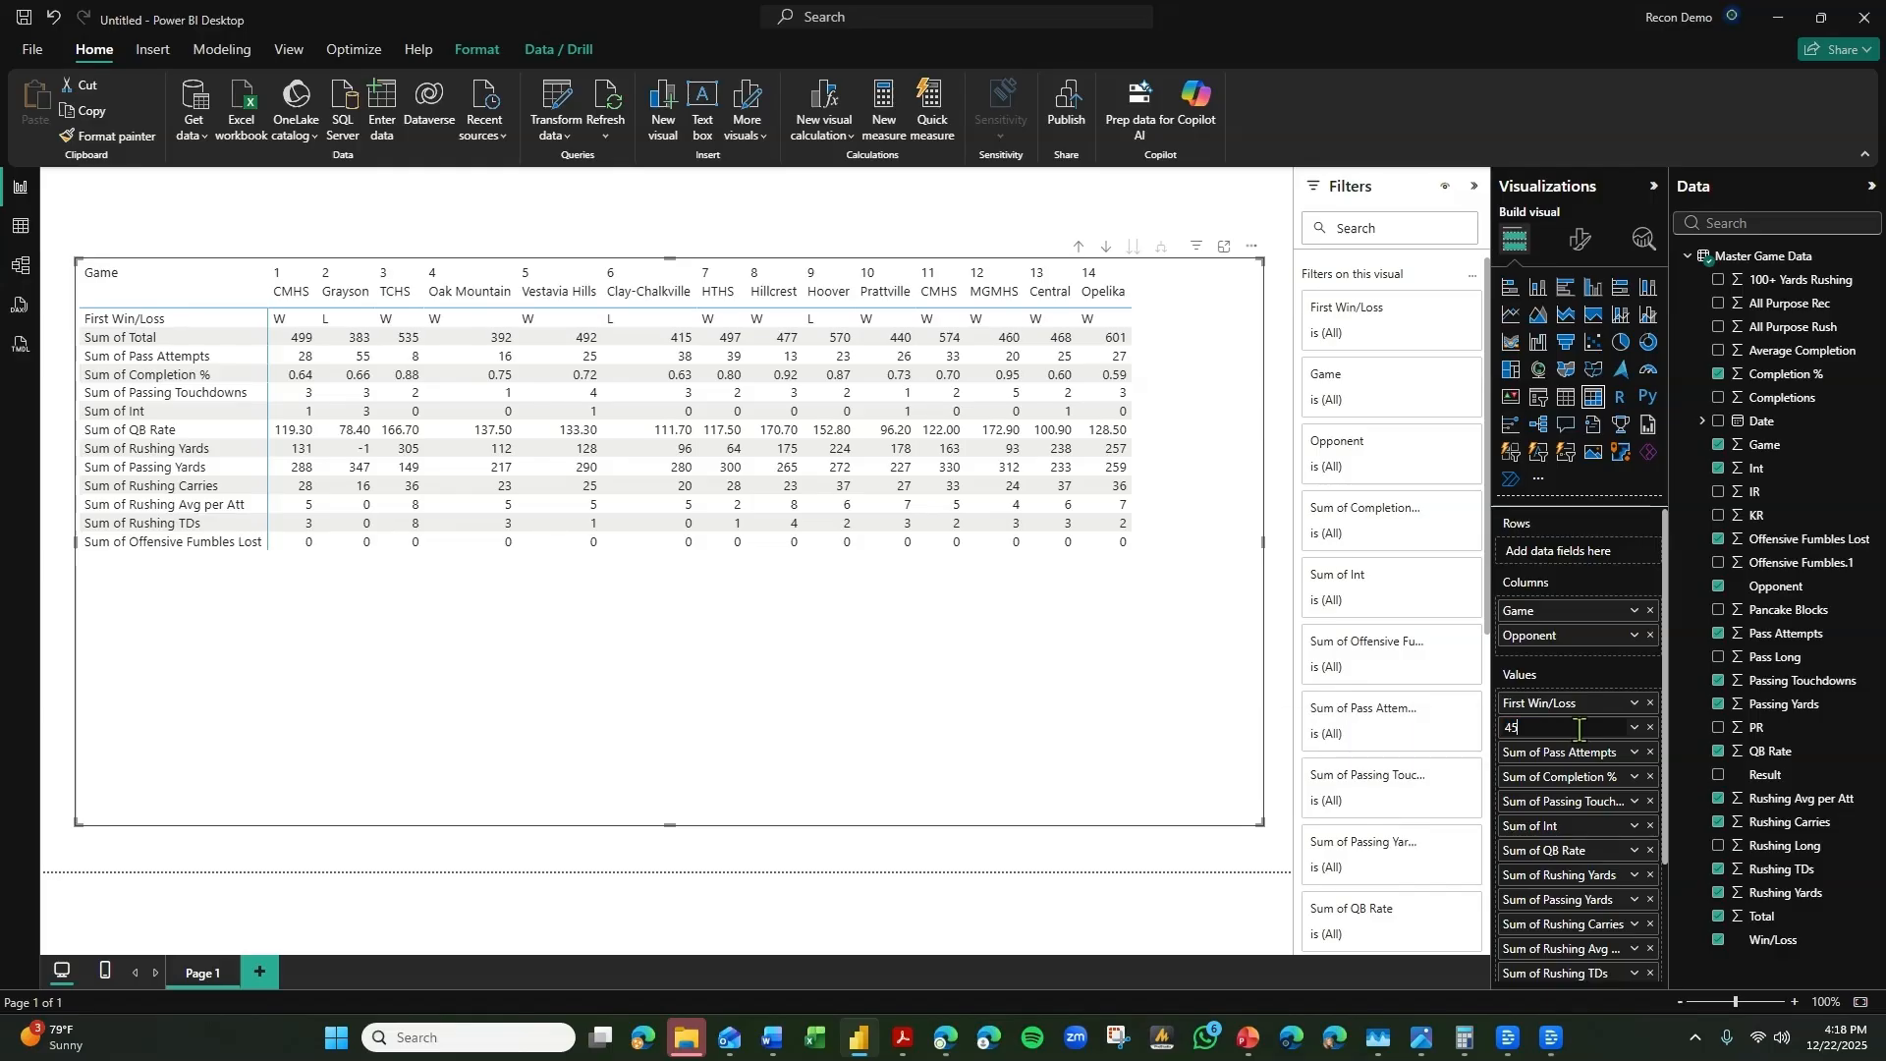
pyautogui.write('450+ Total Yards')
pyautogui.press('Return')
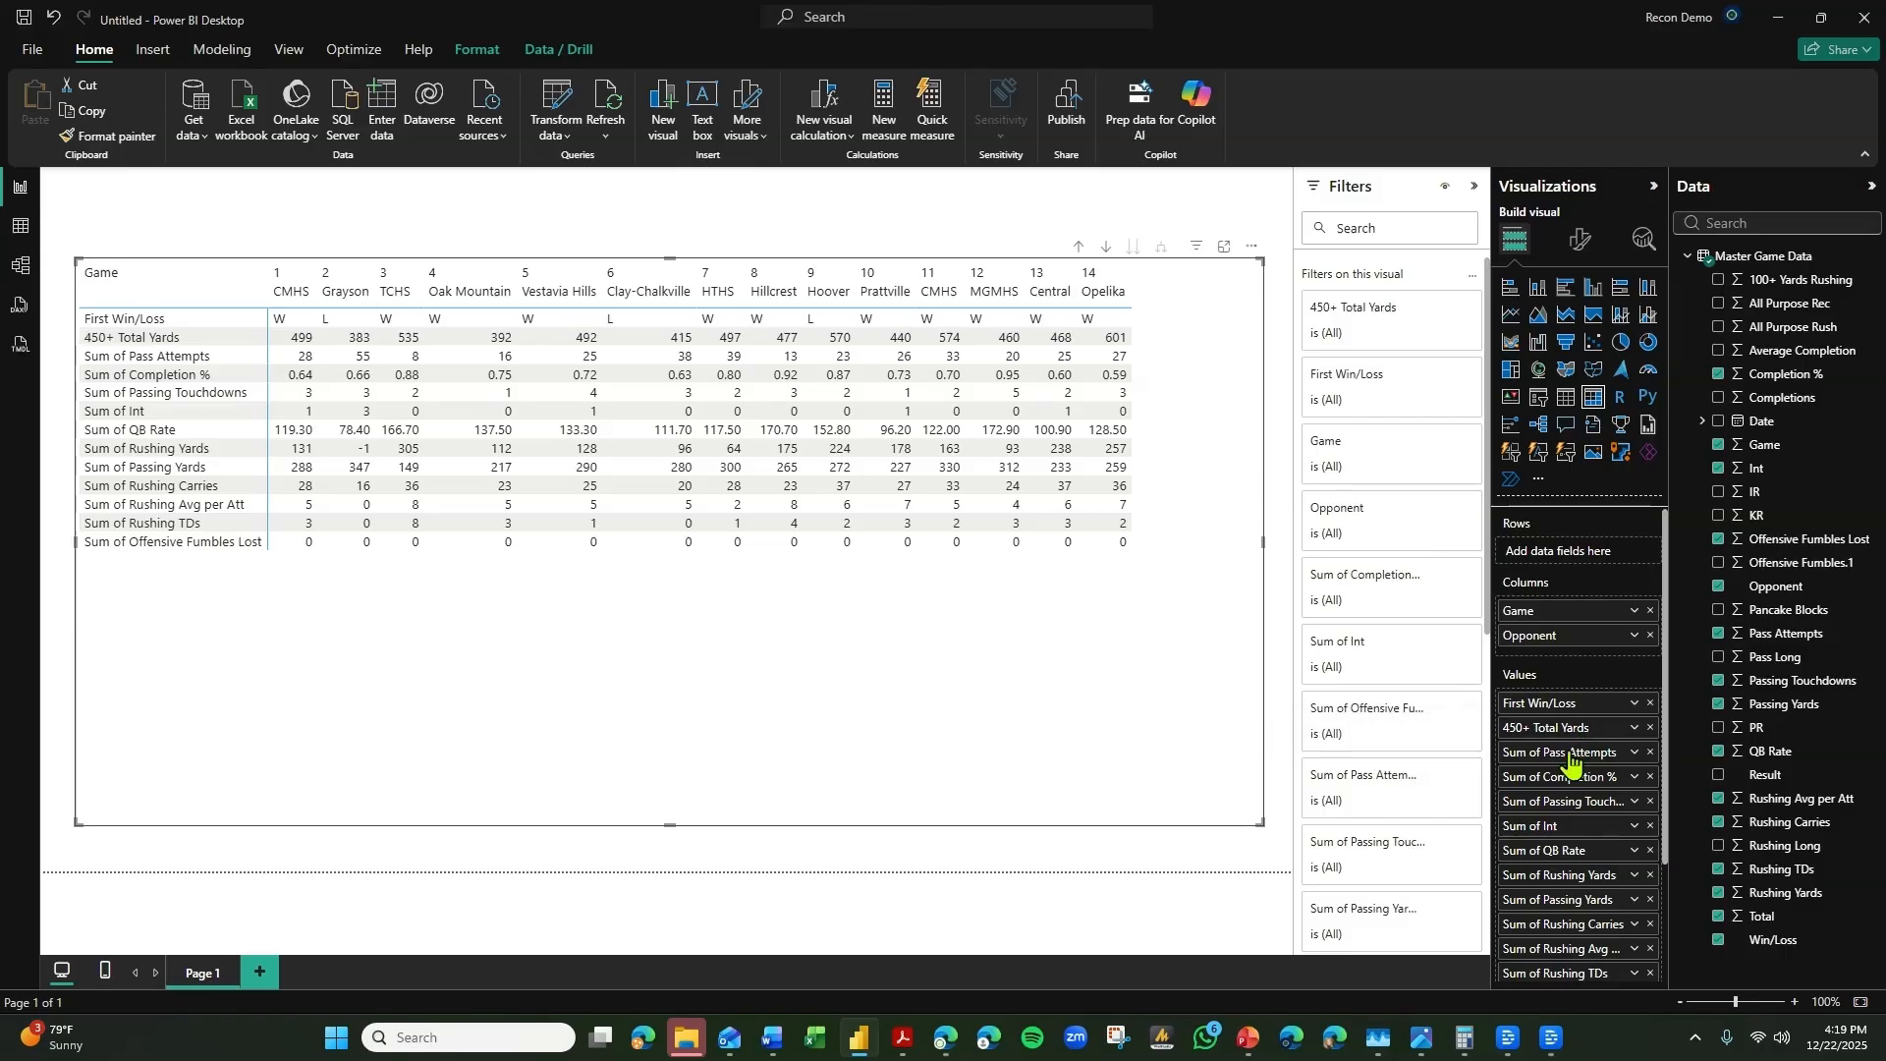
# Rename the Sum of Pass Attempts value in the matrix as "20+ Pass Attempts".
pyautogui.doubleClick(1569, 751)
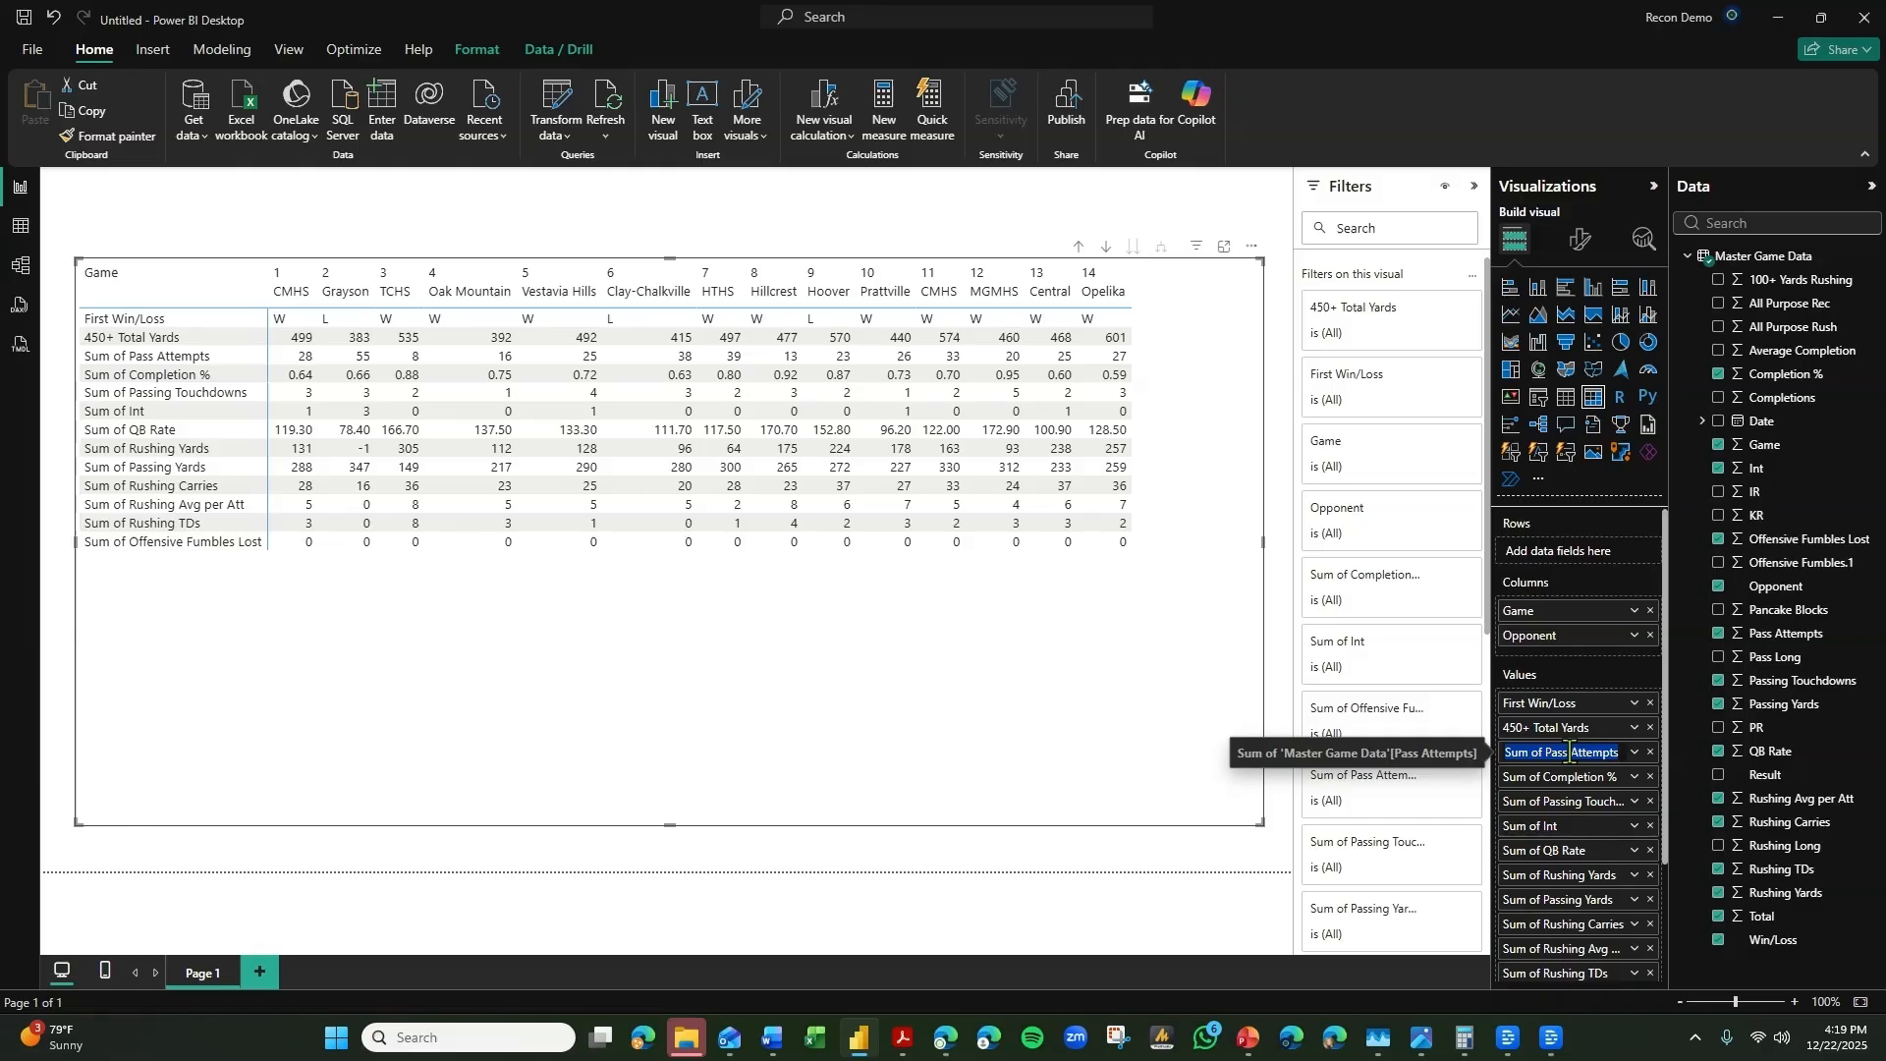
pyautogui.write('20+ Pass Attem')
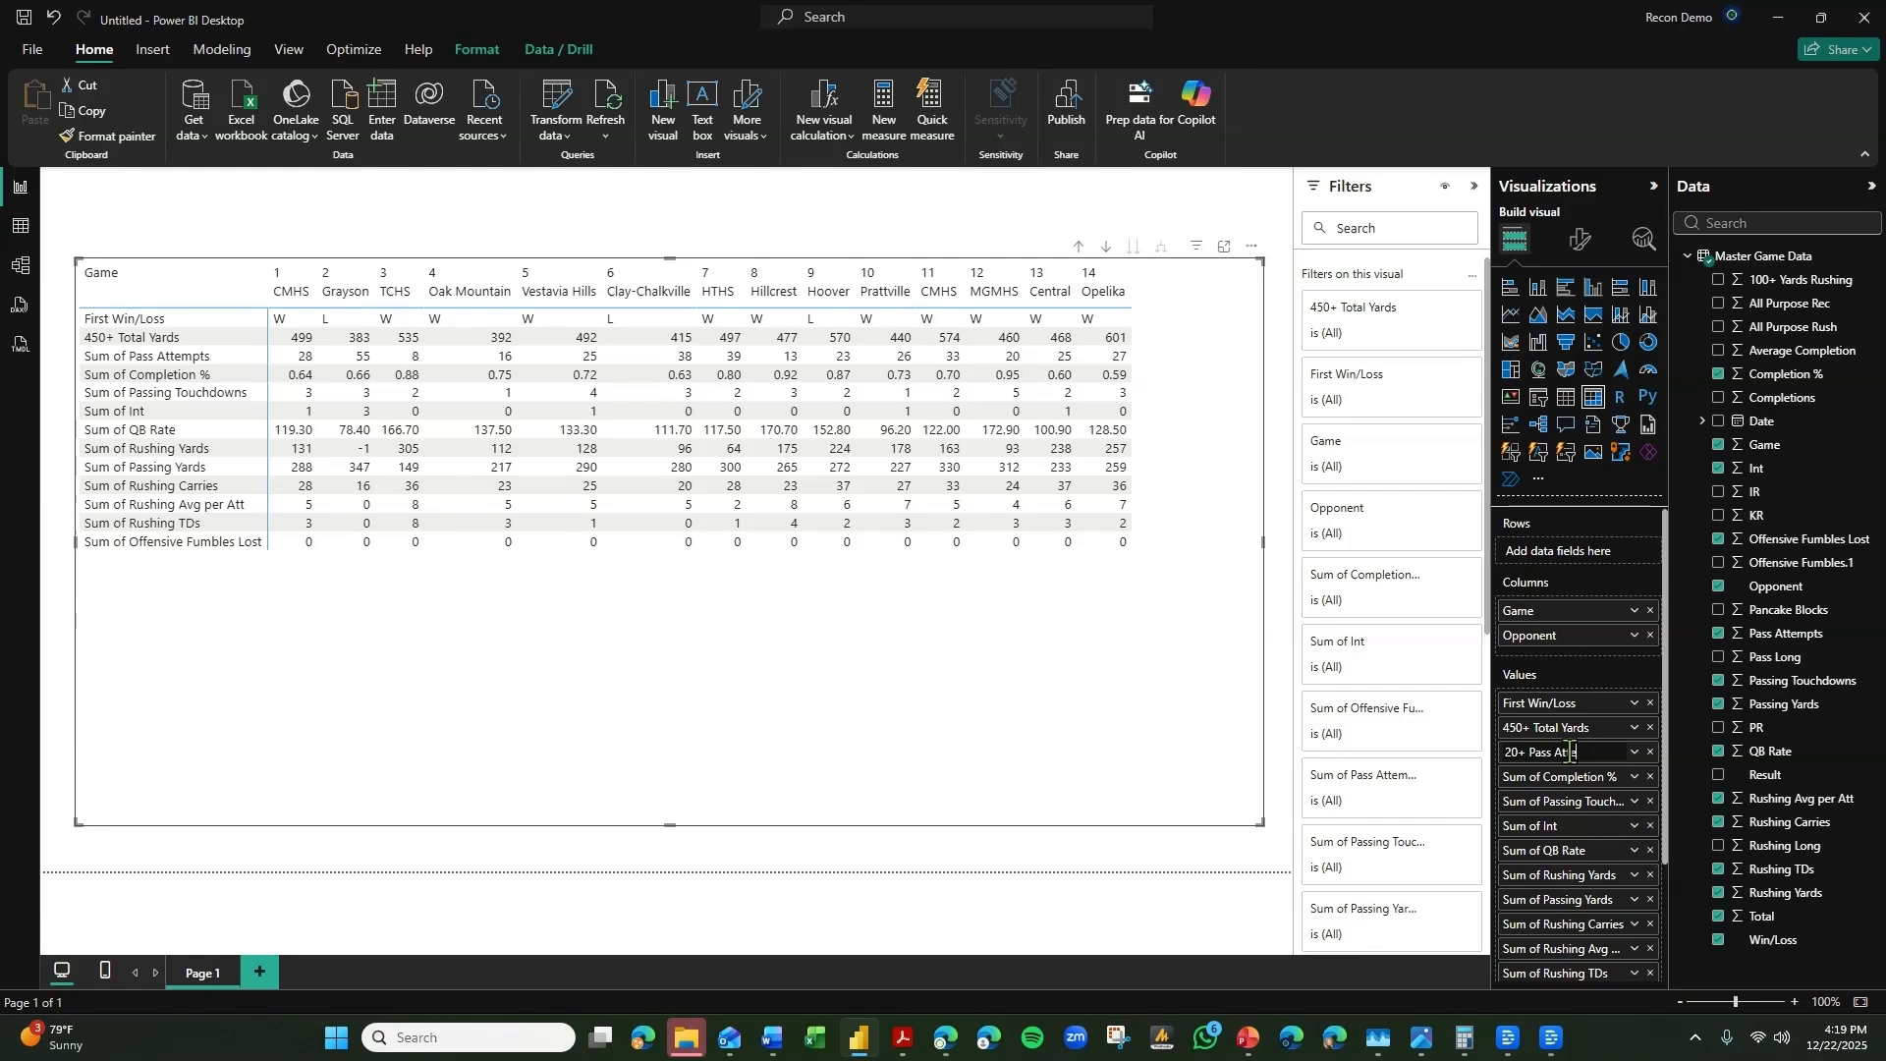
pyautogui.write('pts')
pyautogui.press('Return')
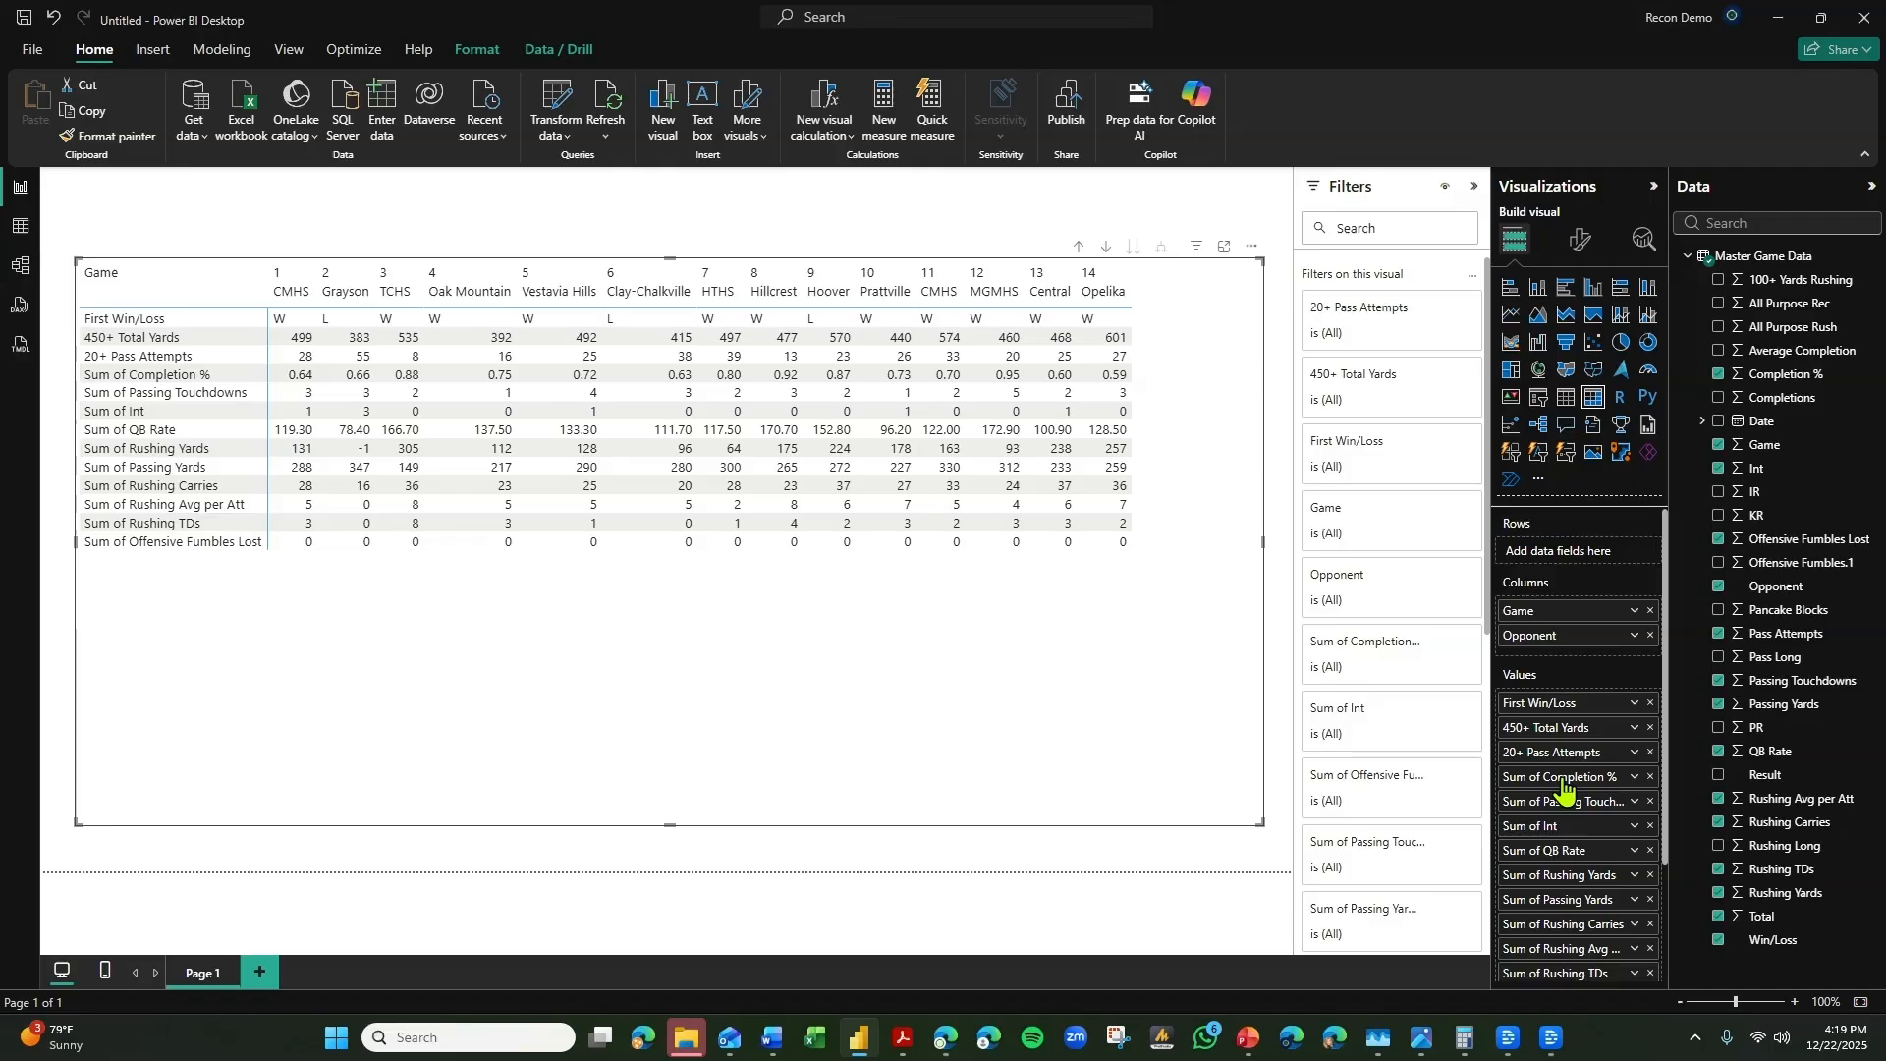
# Rename the Sum of Completion % value in the matrix as "65%+ Completion".
pyautogui.doubleClick(1562, 778)
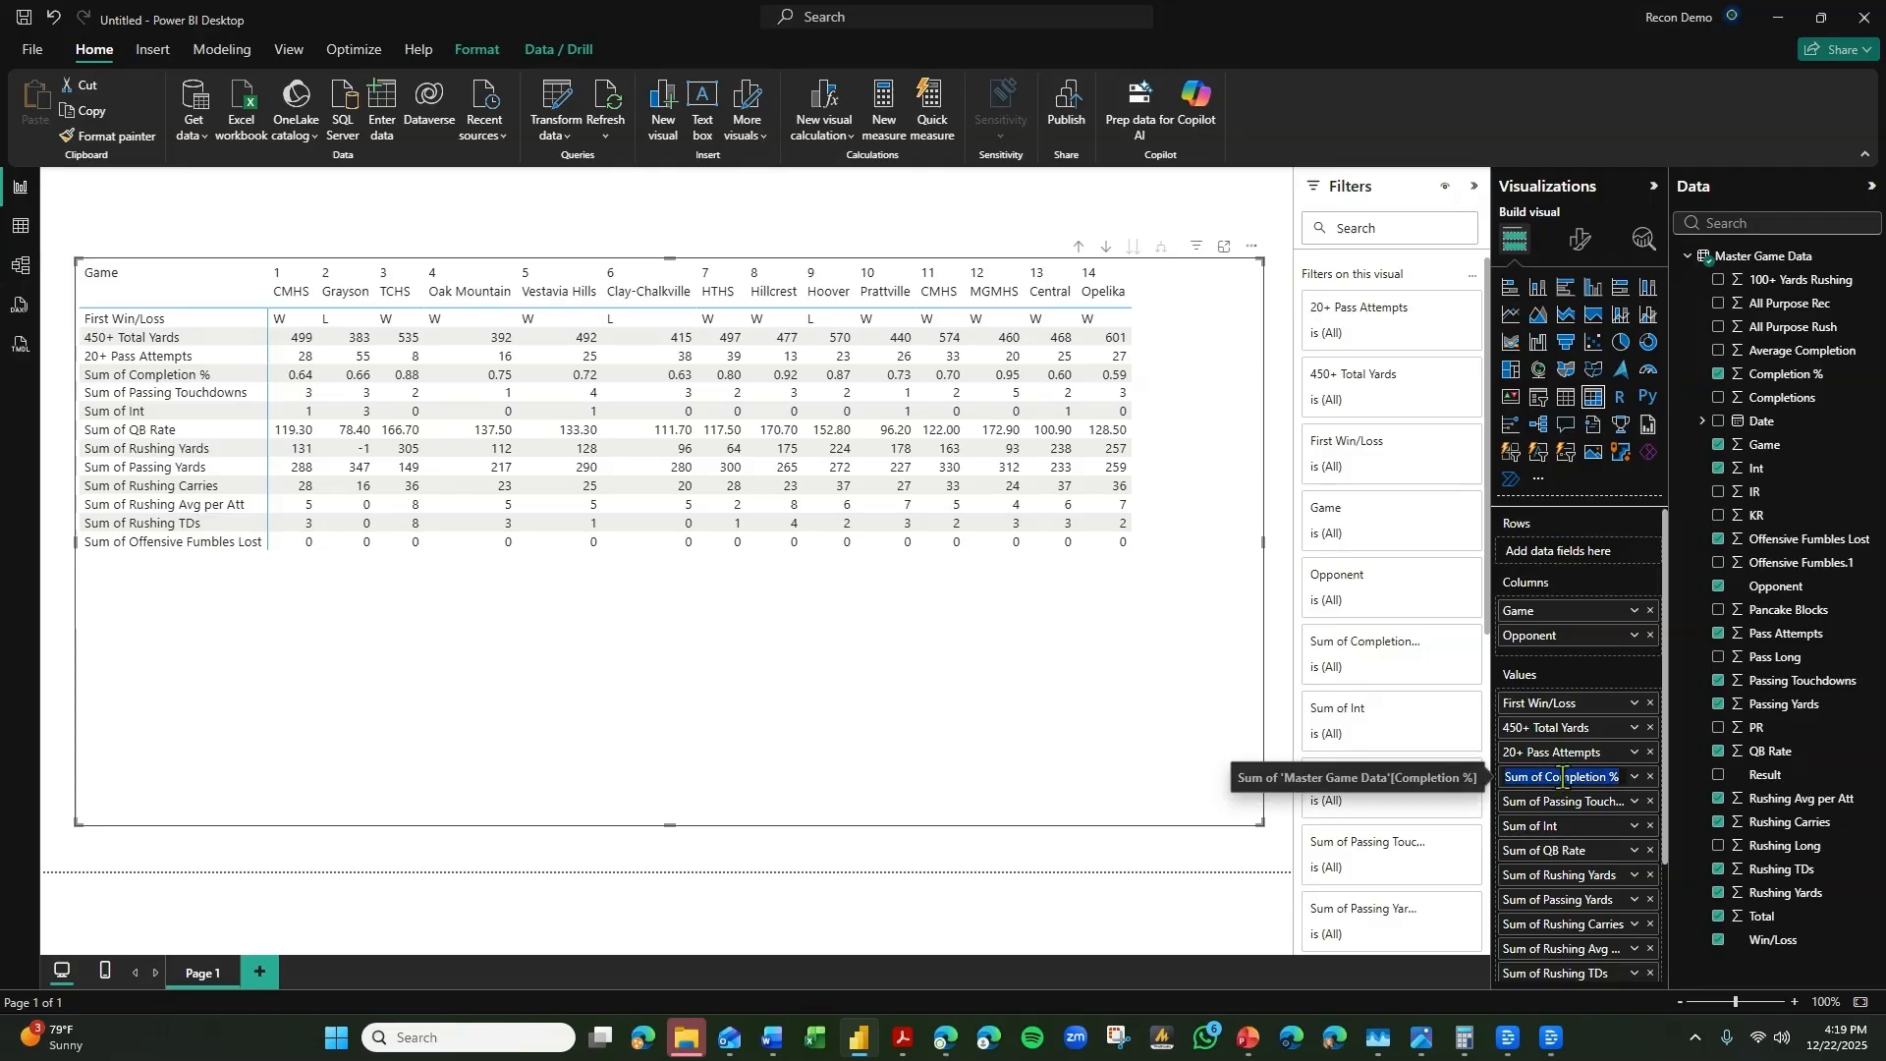
pyautogui.write('65%+')
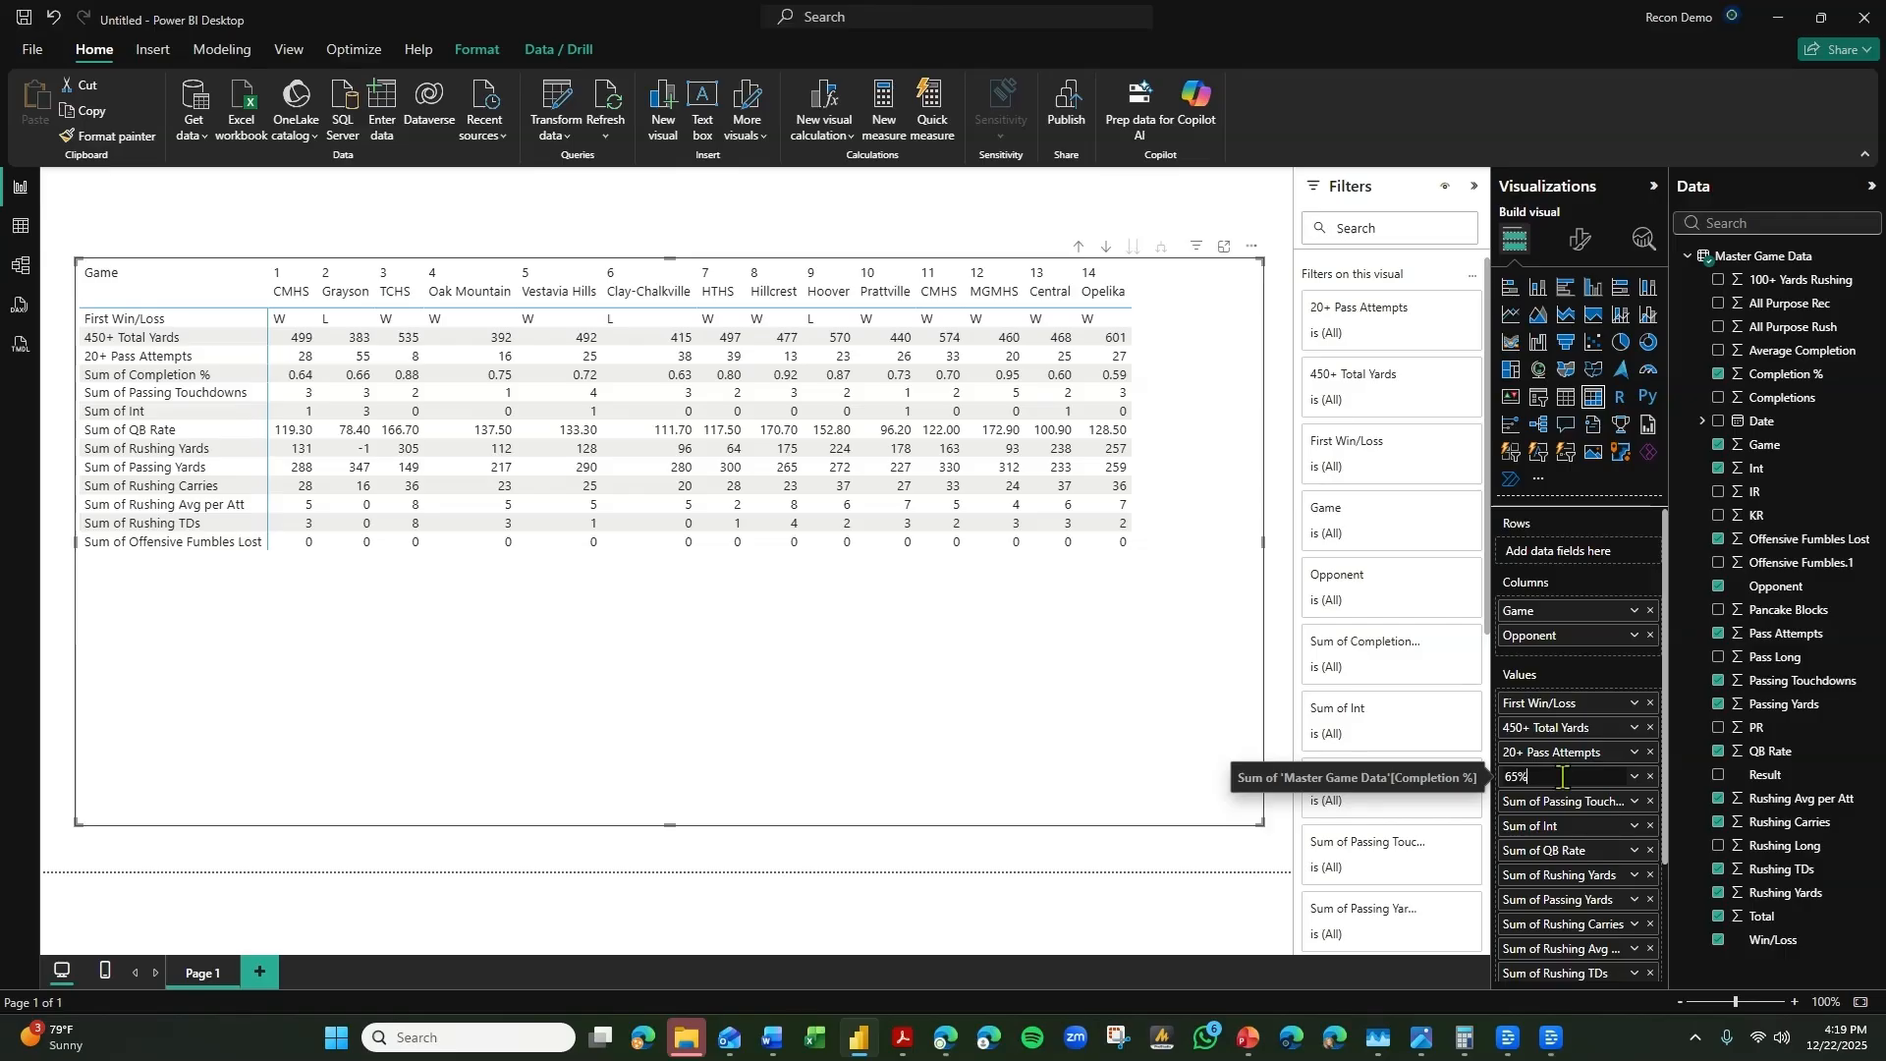
pyautogui.write(' Completion')
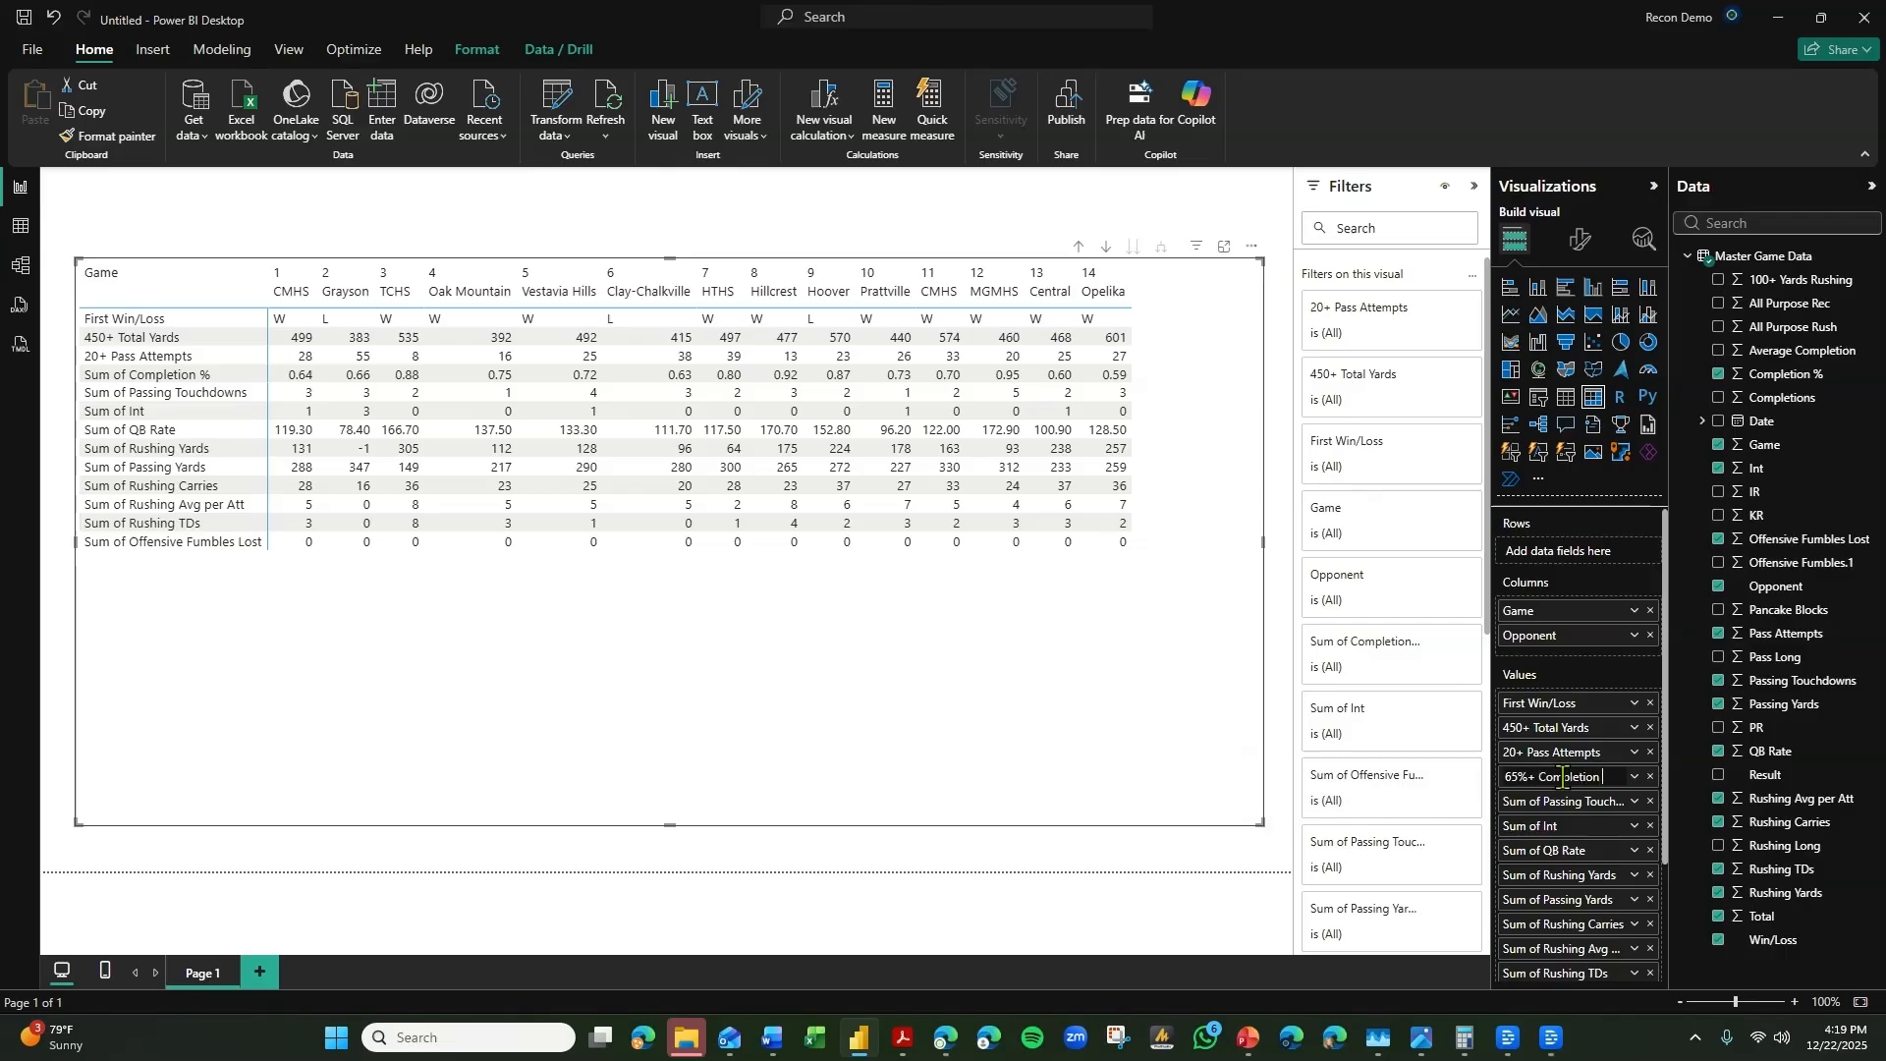
pyautogui.press('Return')
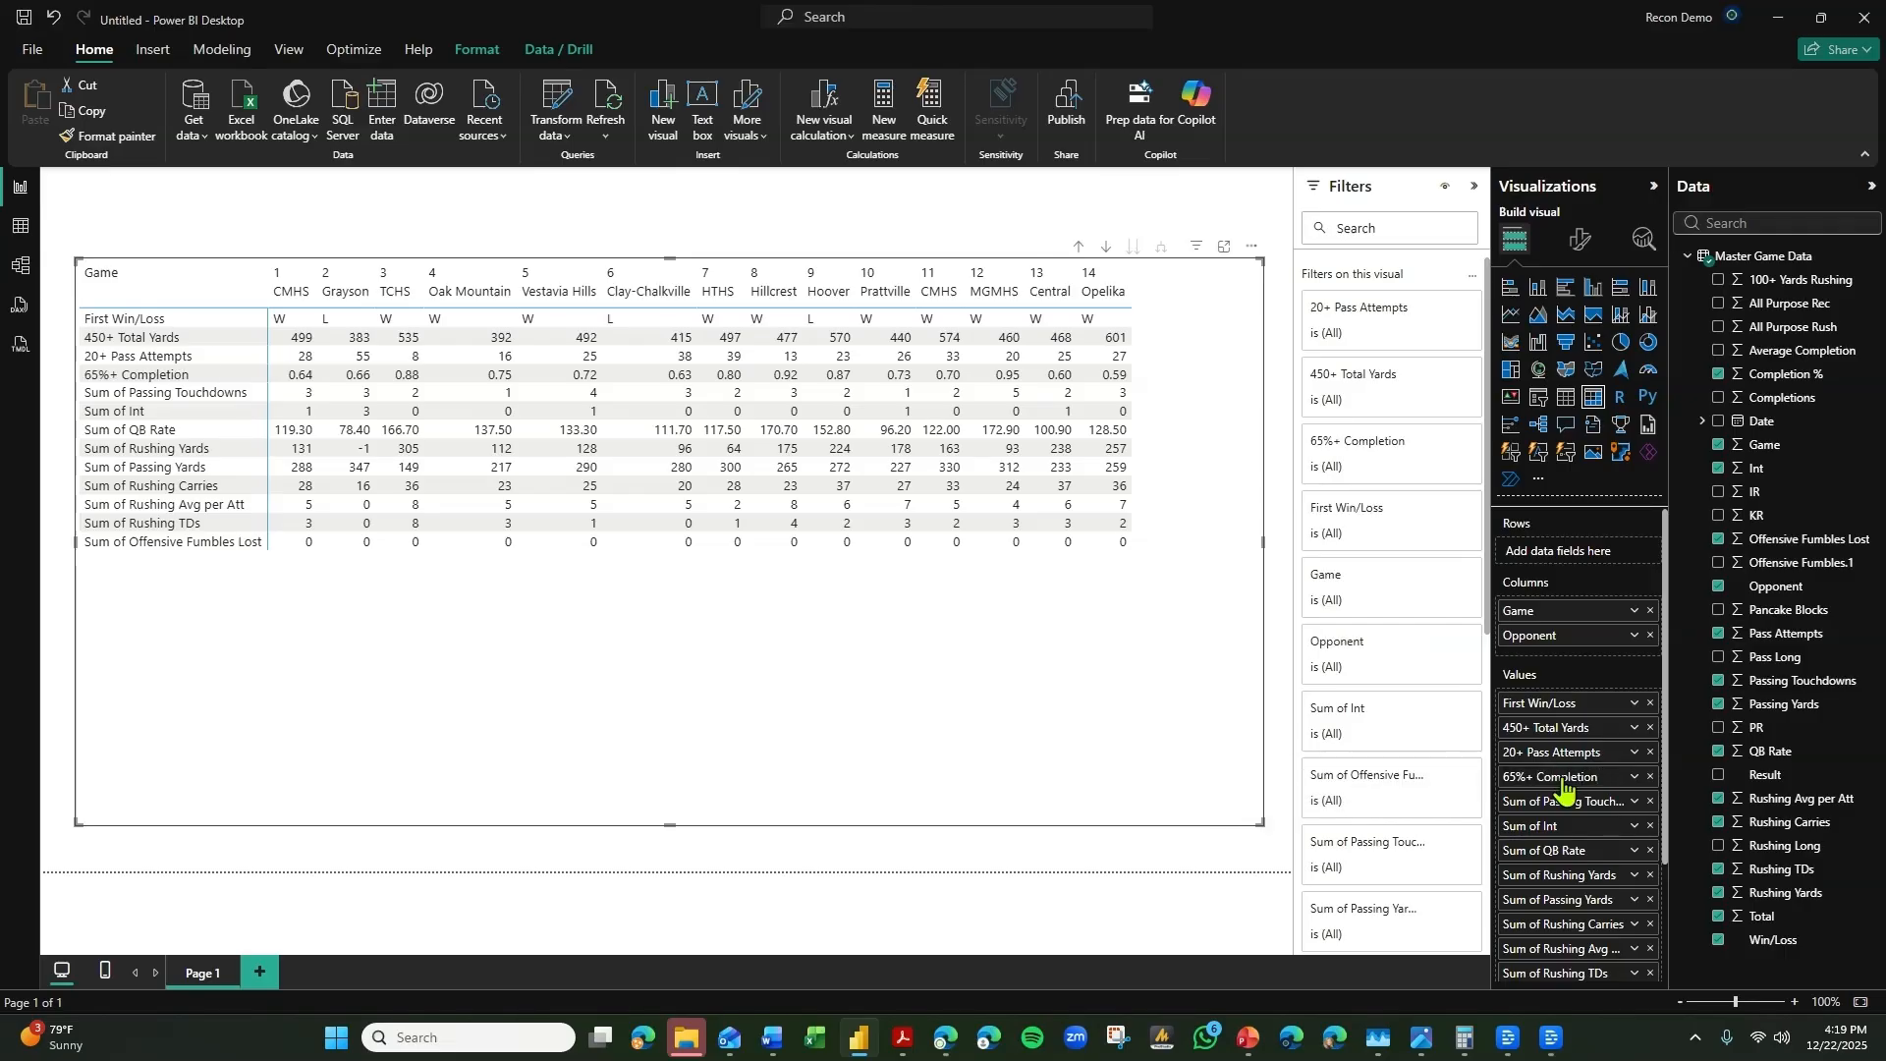
# Rename the Sum of Passing Touchdowns value in the matrix as "2+ Passing TDs".
pyautogui.doubleClick(1553, 800)
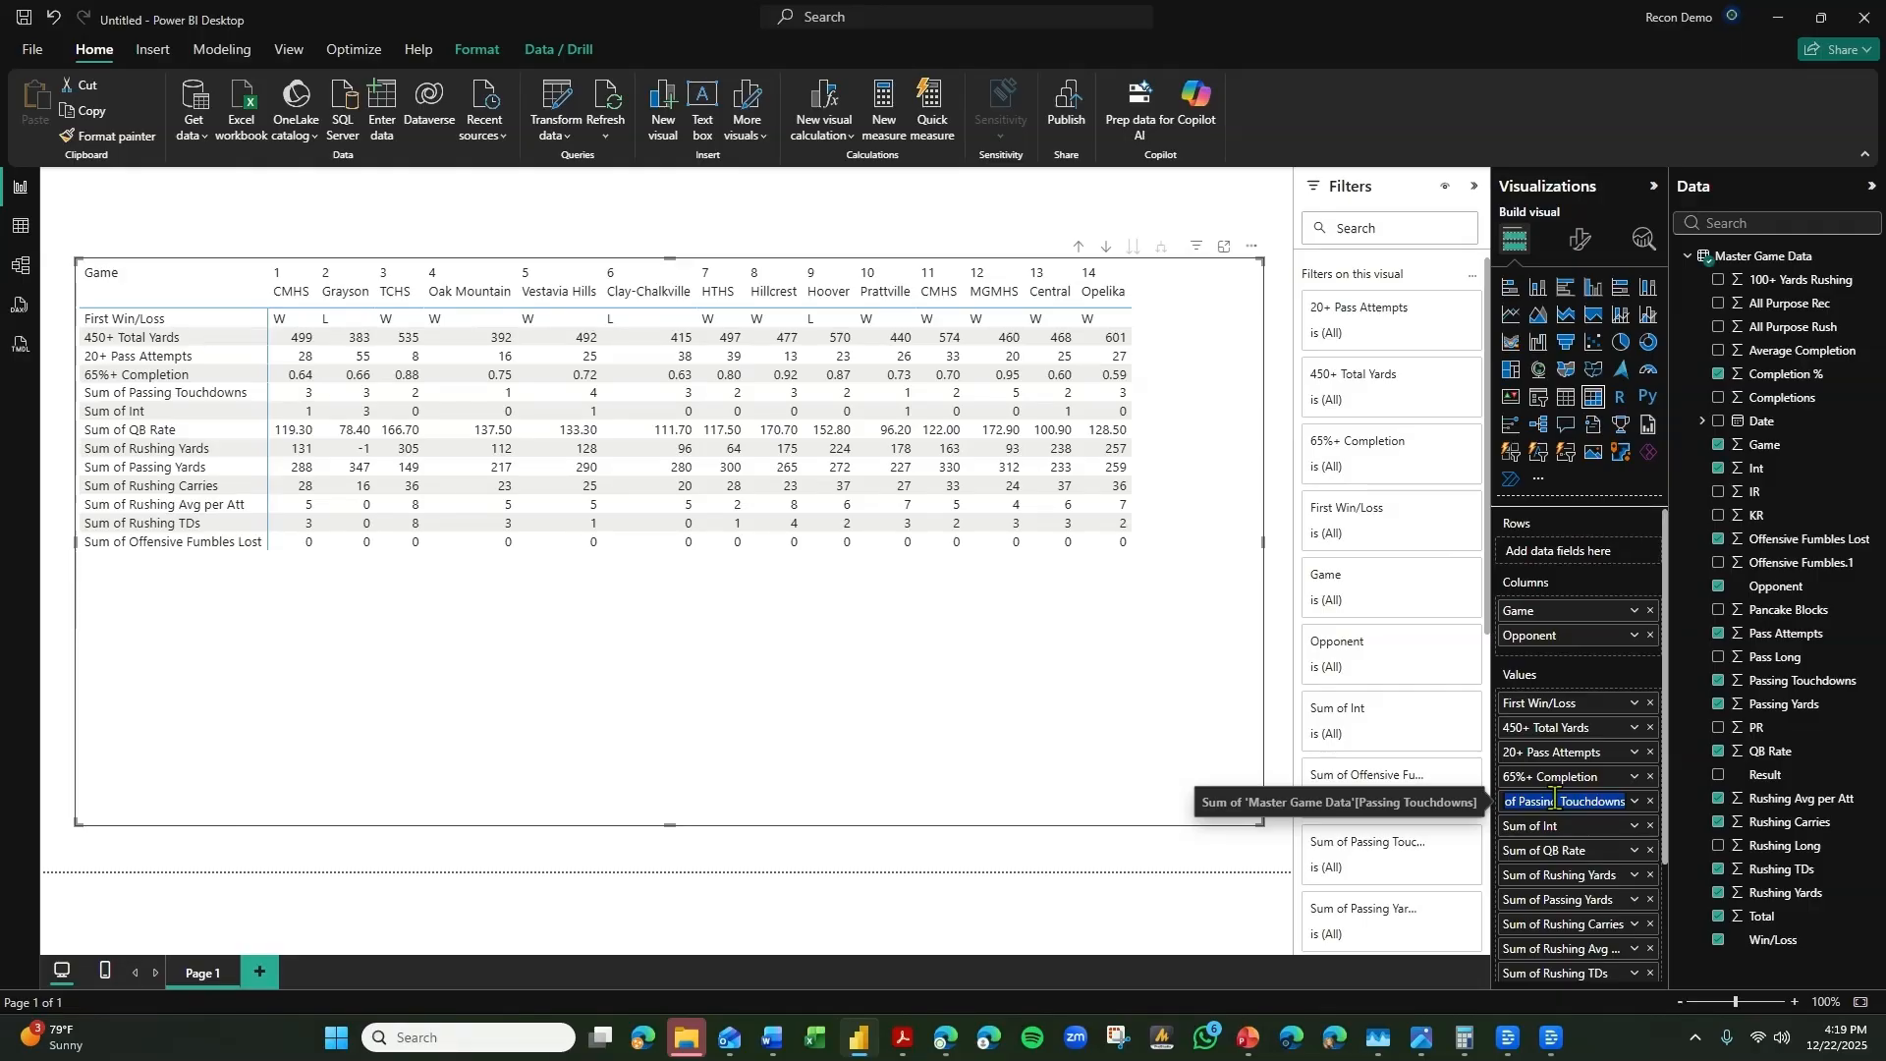
pyautogui.write('2+ Pass')
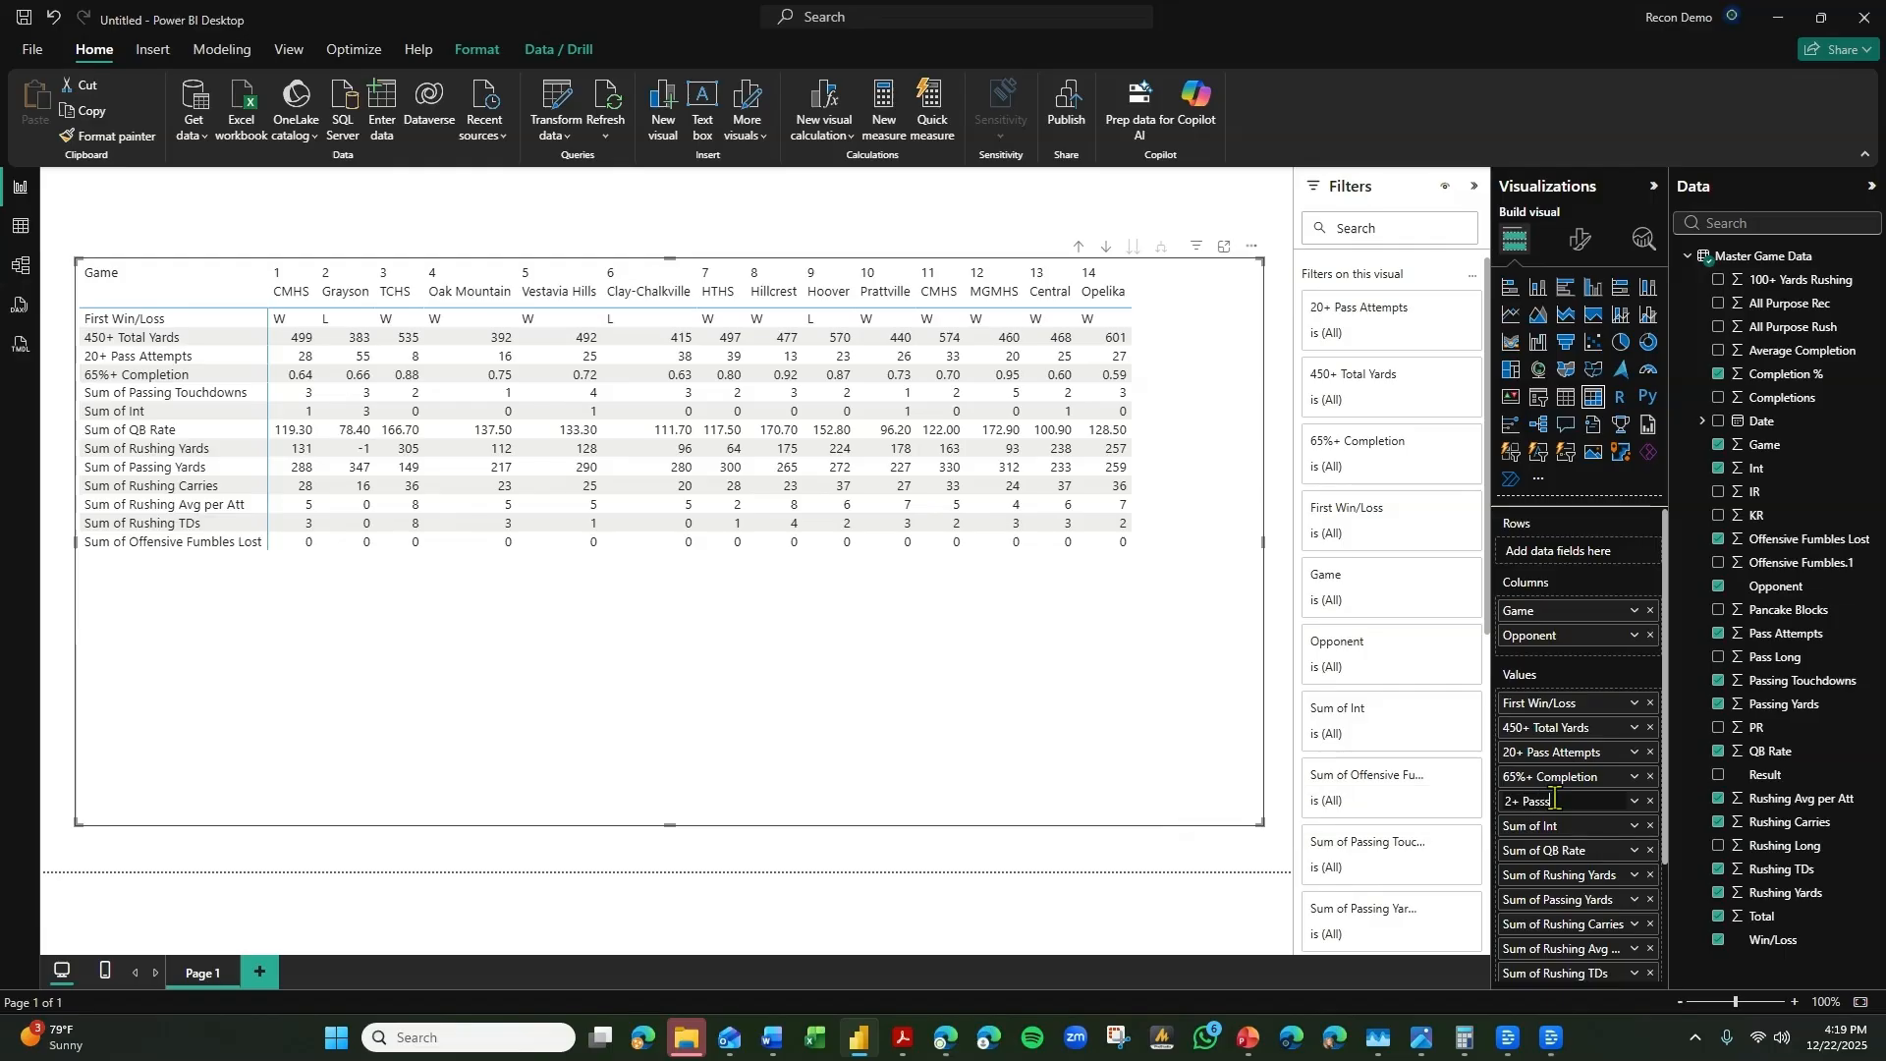
pyautogui.write('ing Touch')
pyautogui.press('BackSpace')
pyautogui.press('BackSpace')
pyautogui.write('Ds')
pyautogui.press('Return')
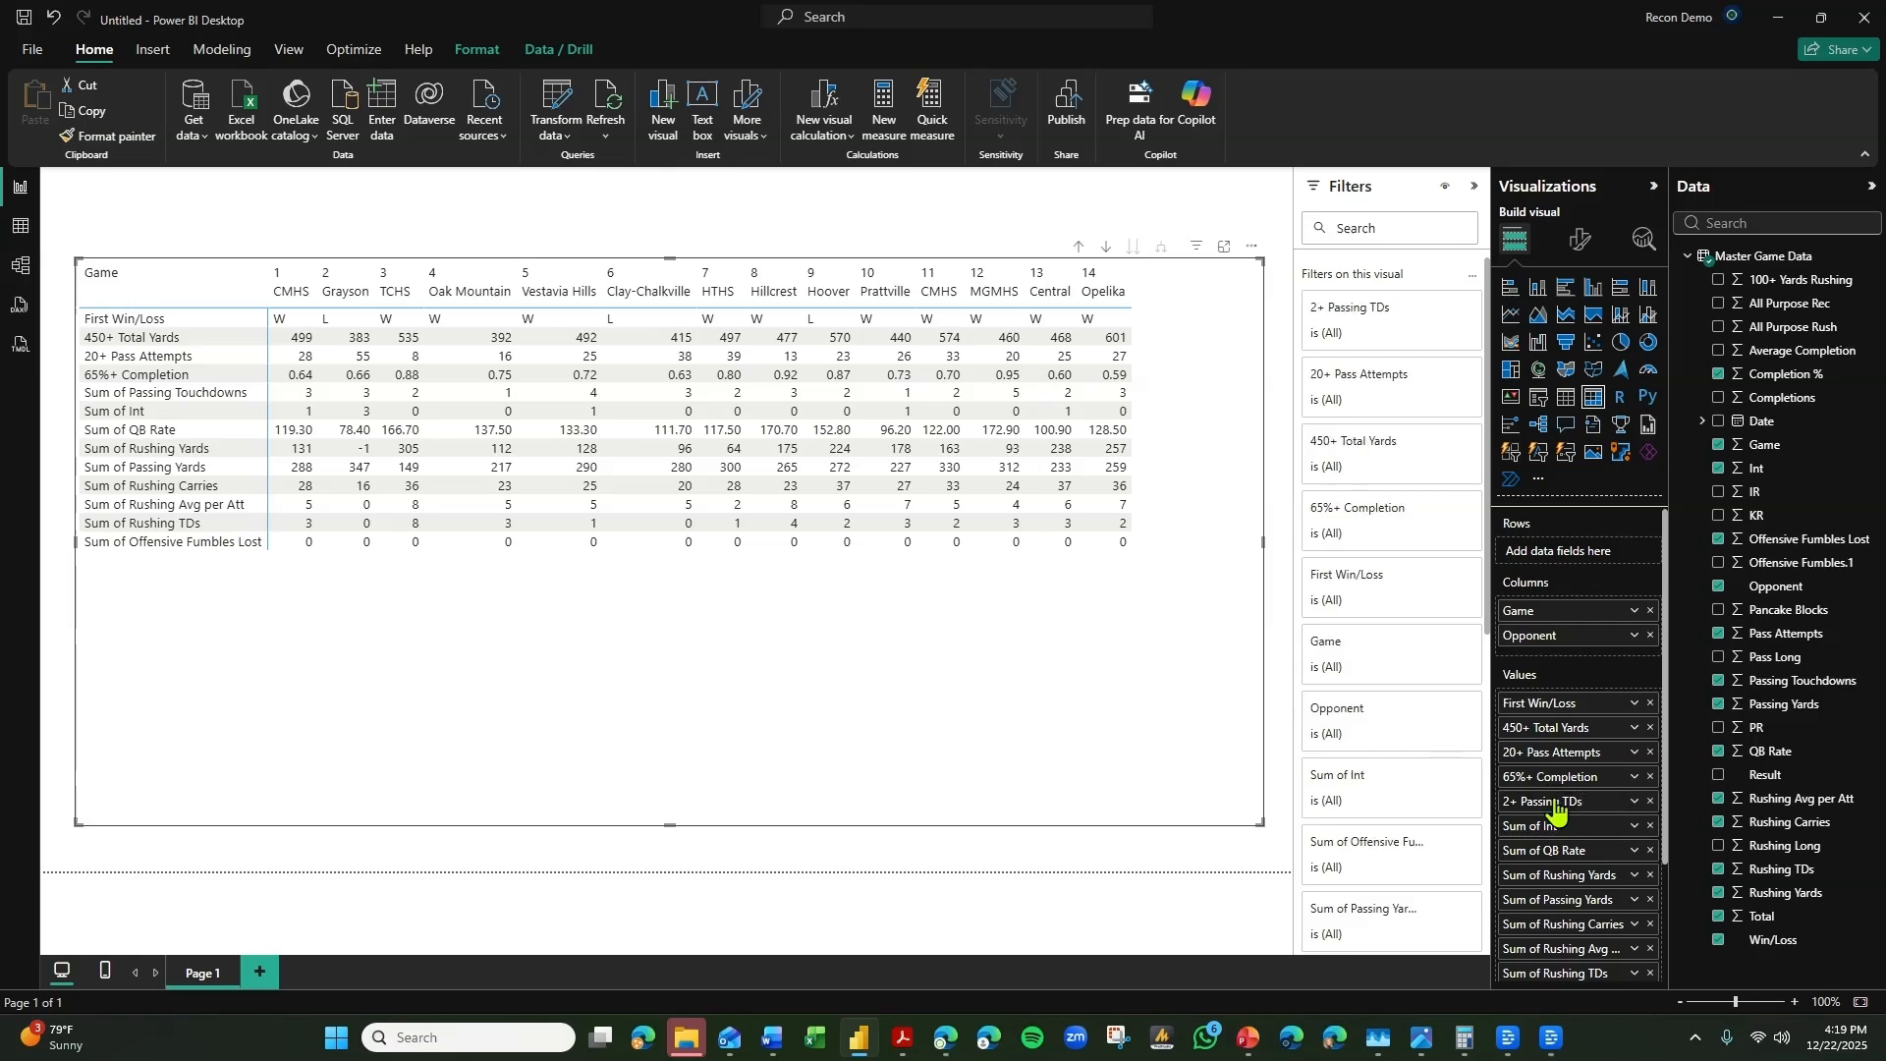
# Rename the Sum of Int value as "0 INTs" and the Sum of QB Rate value as "100+ QBR".
pyautogui.doubleClick(1546, 825)
pyautogui.write('0 INTs')
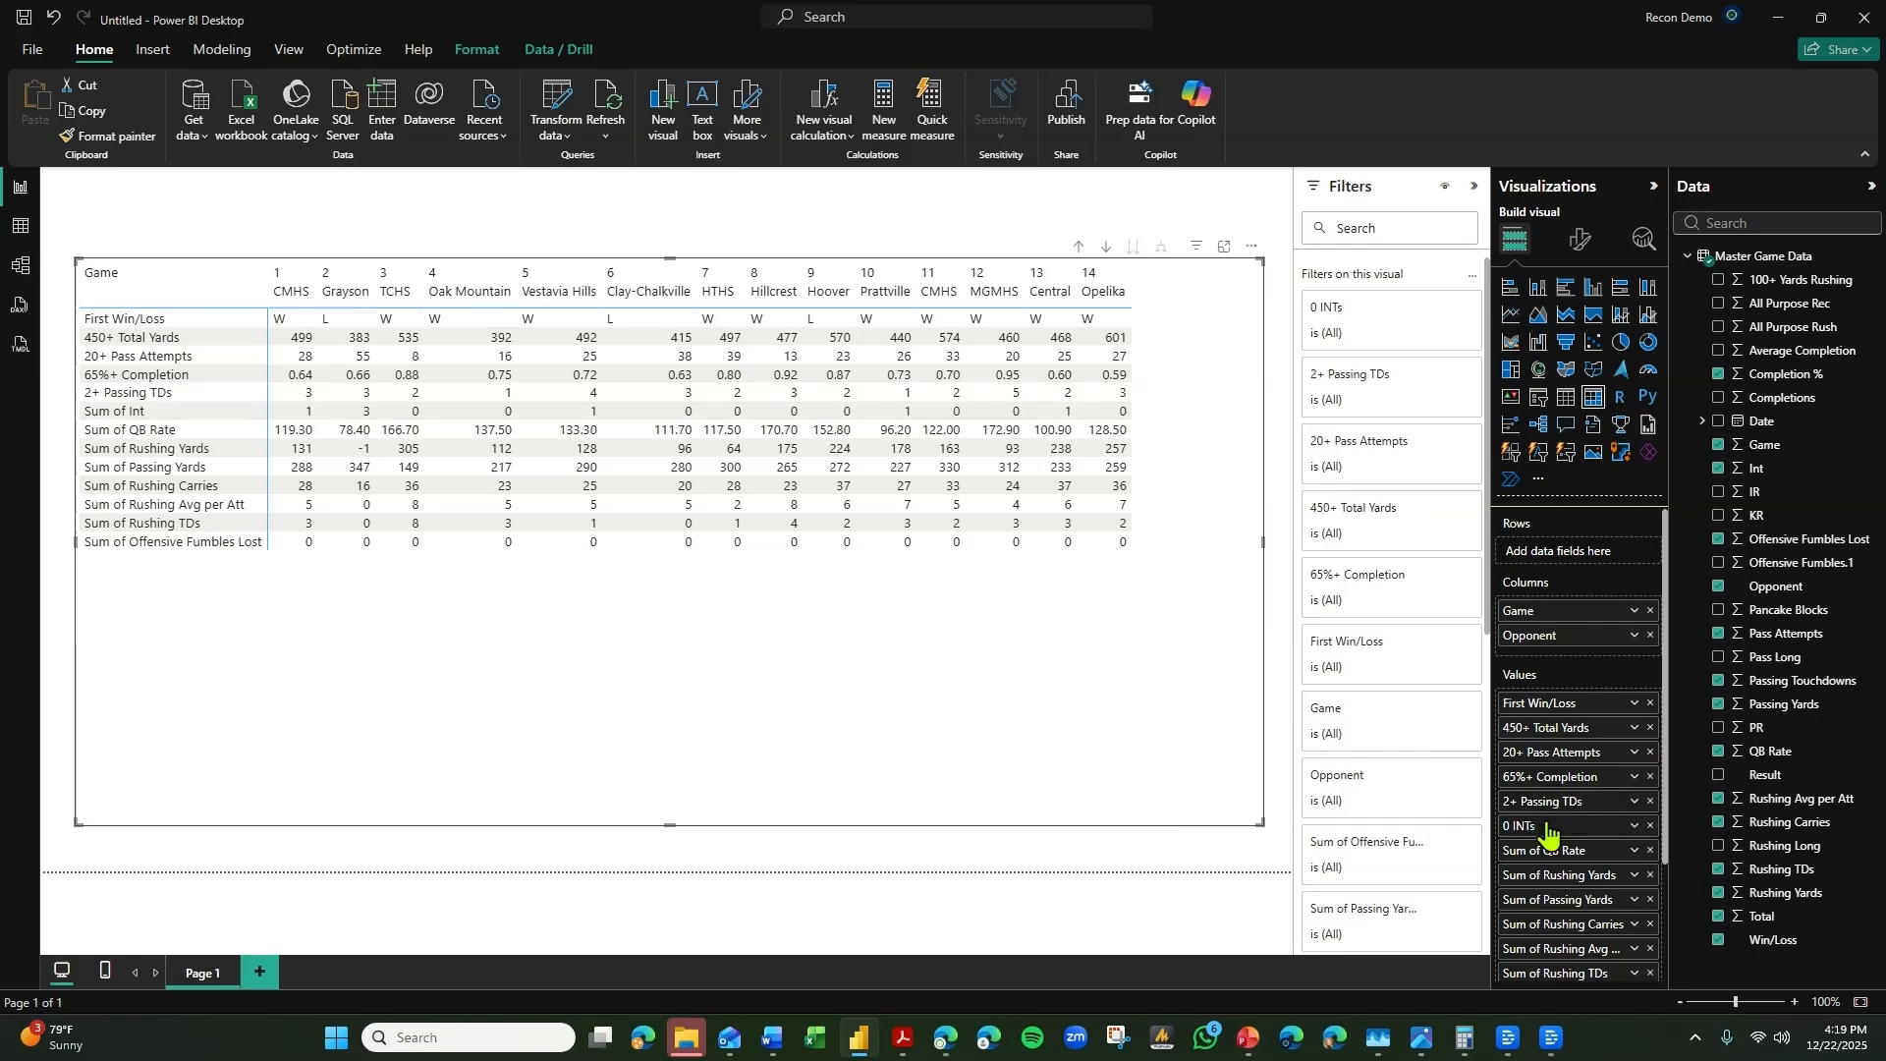
pyautogui.press('Return')
pyautogui.doubleClick(1539, 850)
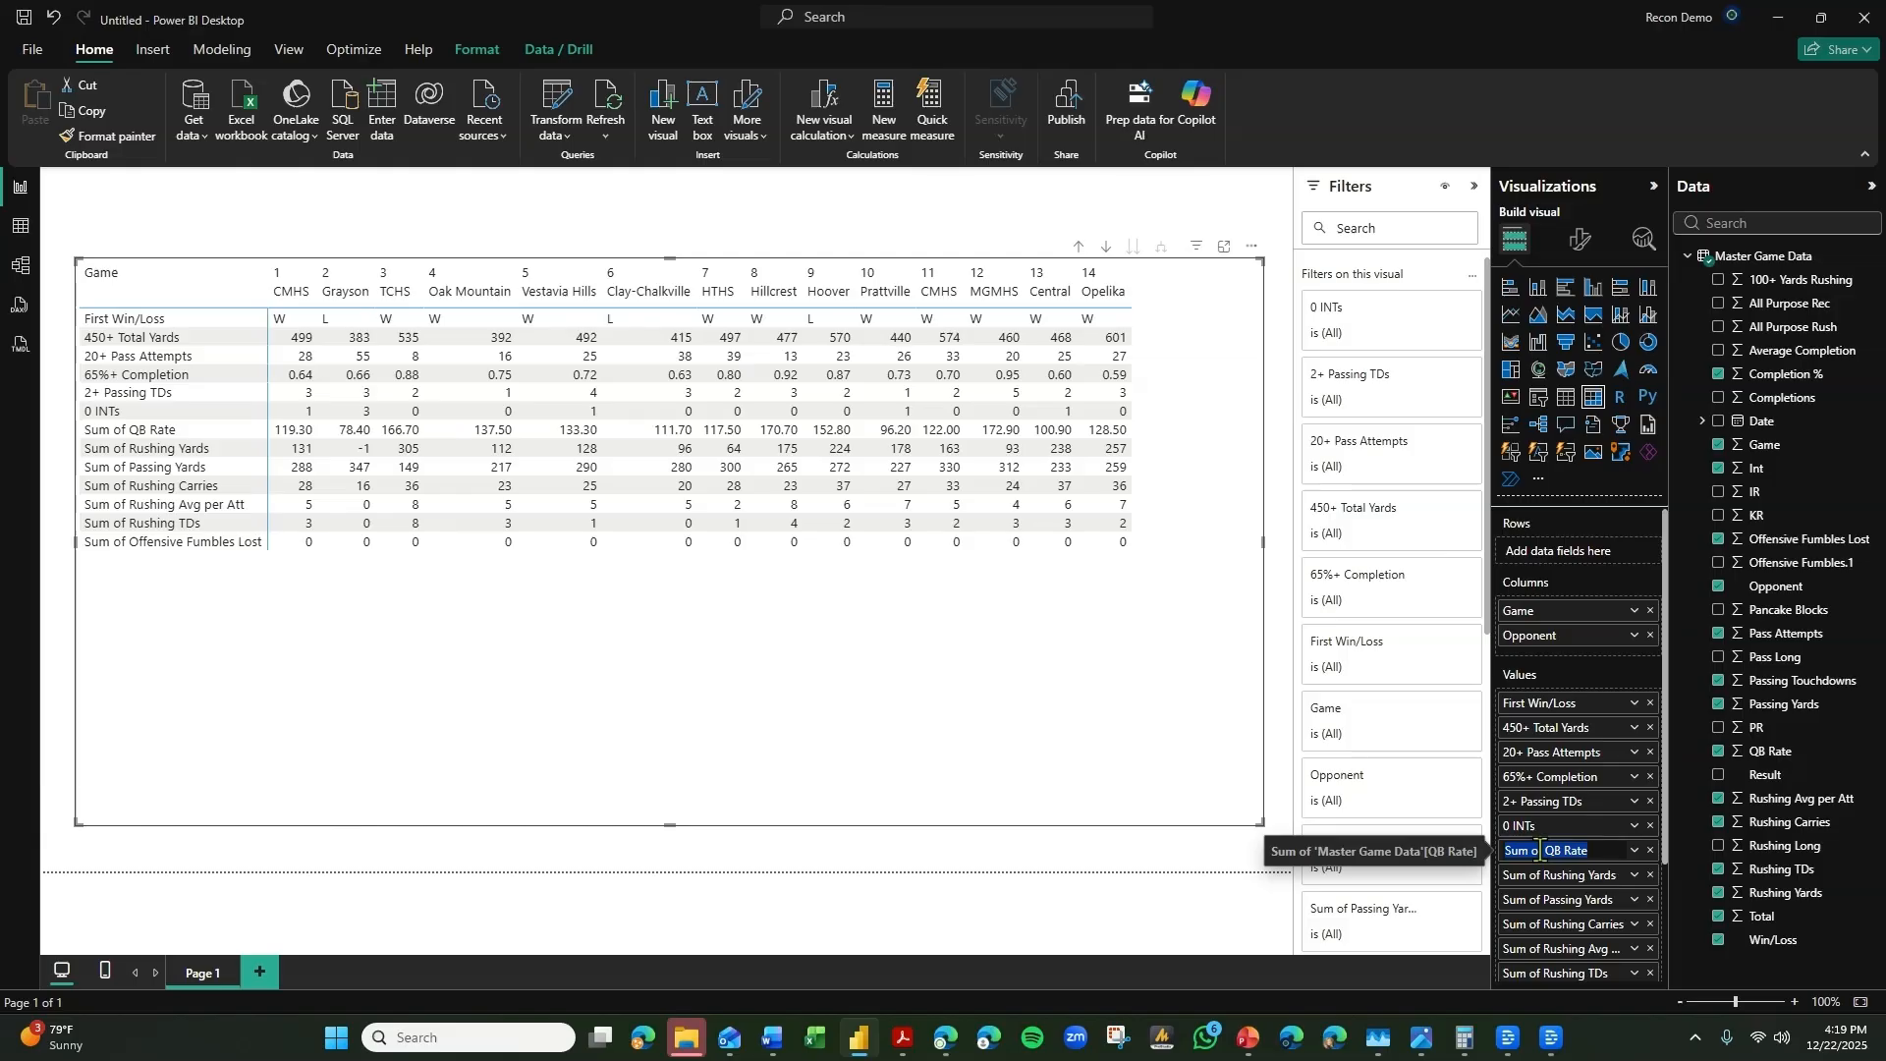
pyautogui.write('Over')
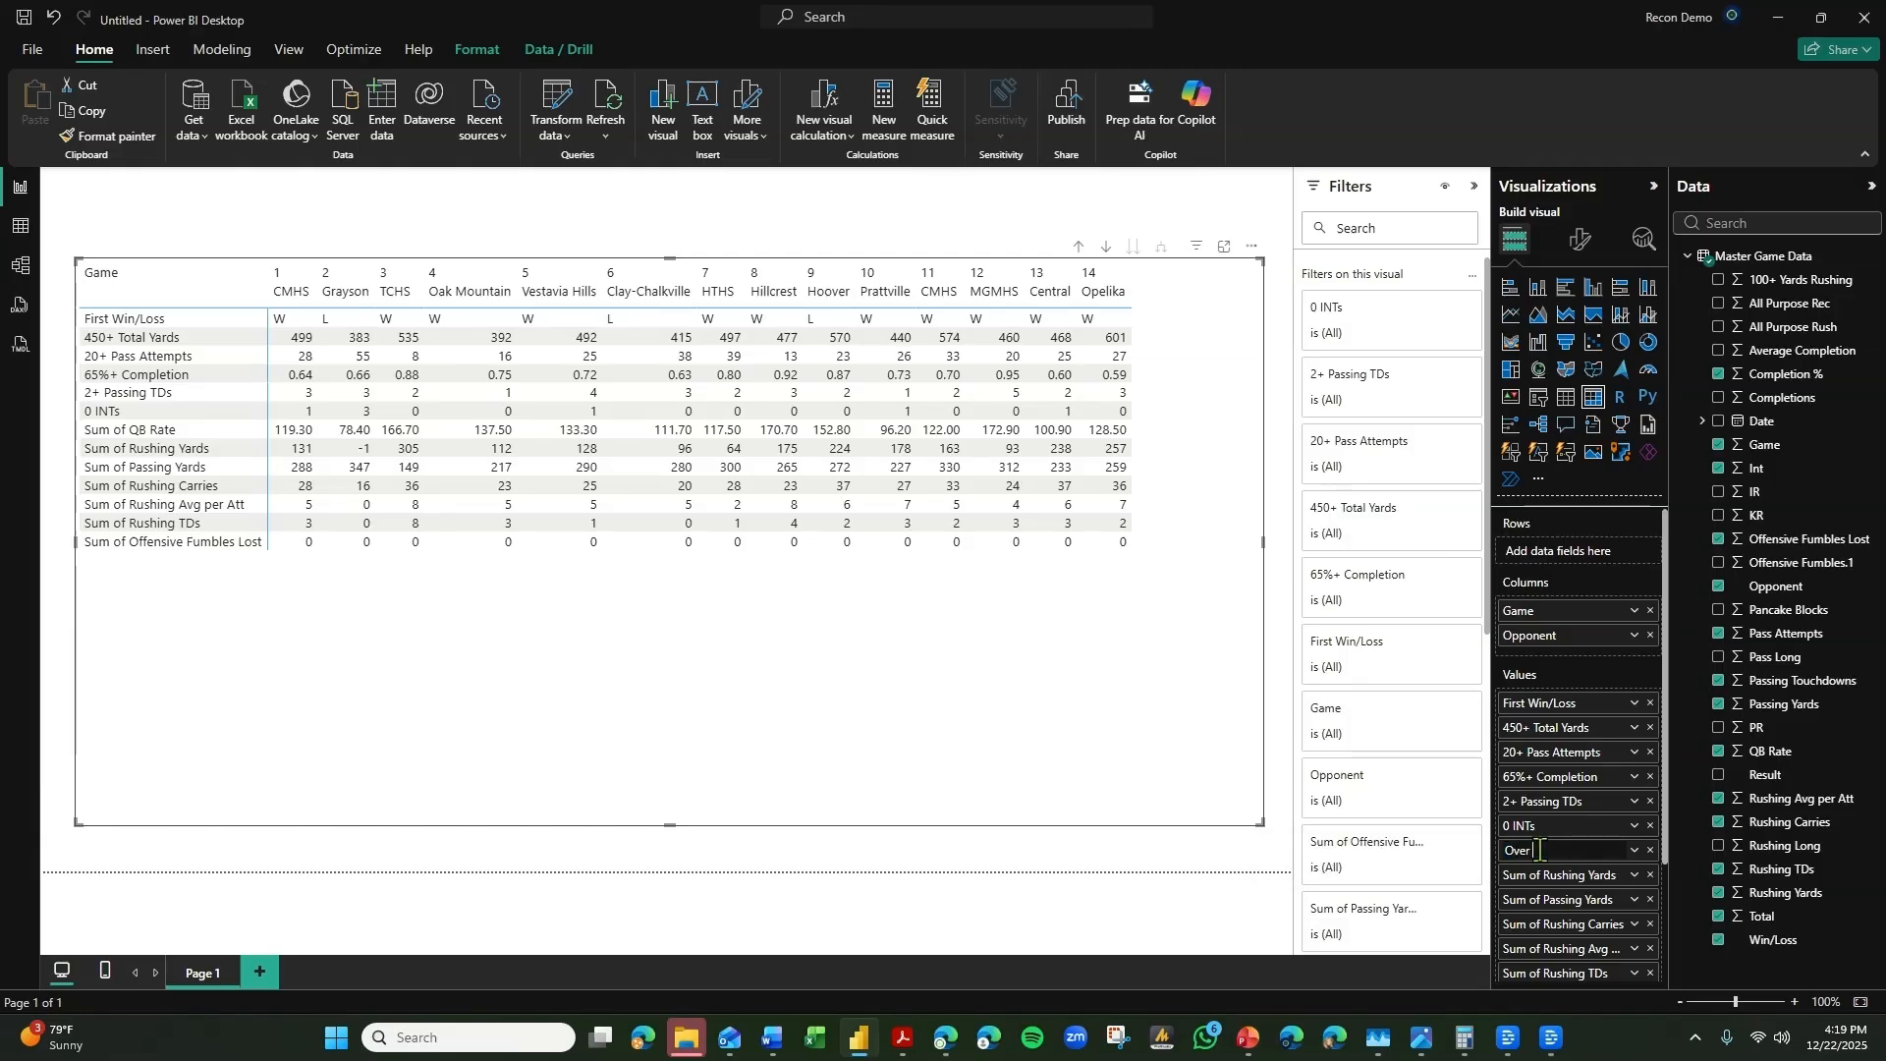
pyautogui.press('BackSpace')
pyautogui.press('BackSpace')
pyautogui.write('100+ QBR')
pyautogui.press('Return')
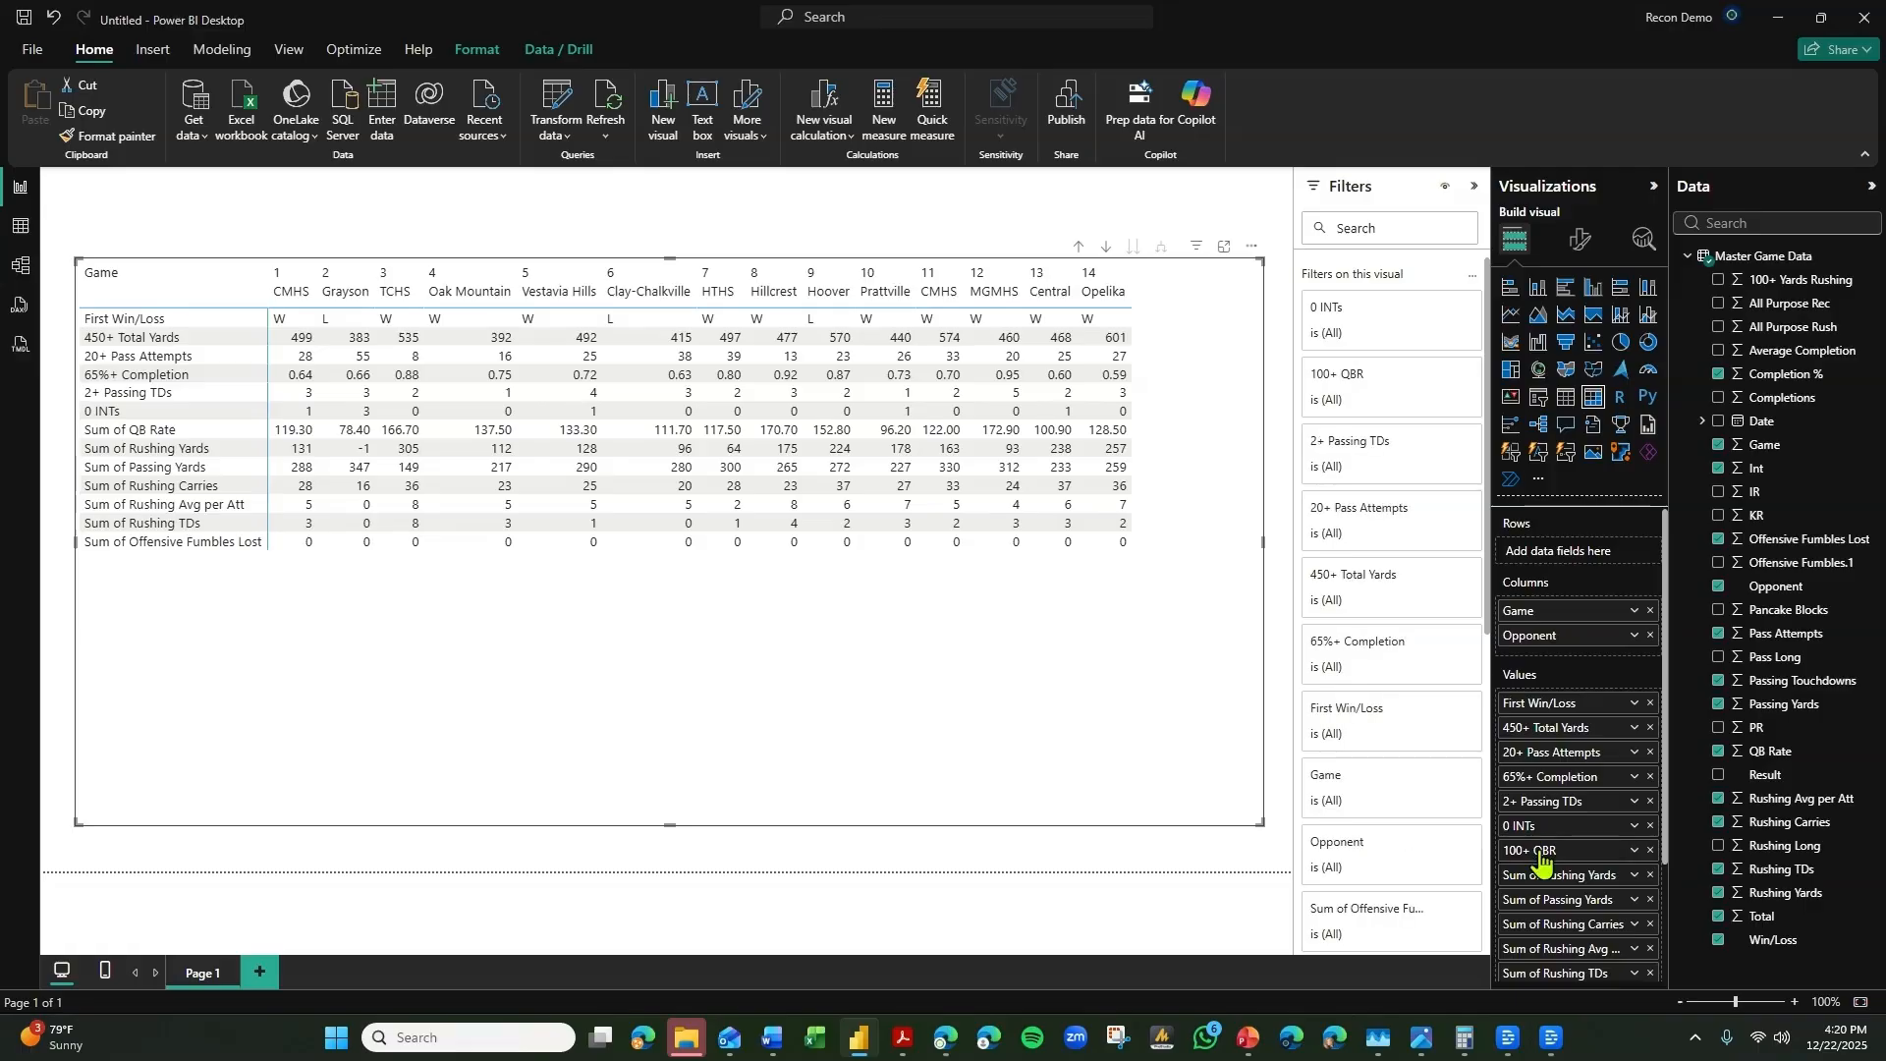
# Rename the Sum of Rushing Yards value in the matrix as "200+ Rushing Yards".
pyautogui.doubleClick(1540, 876)
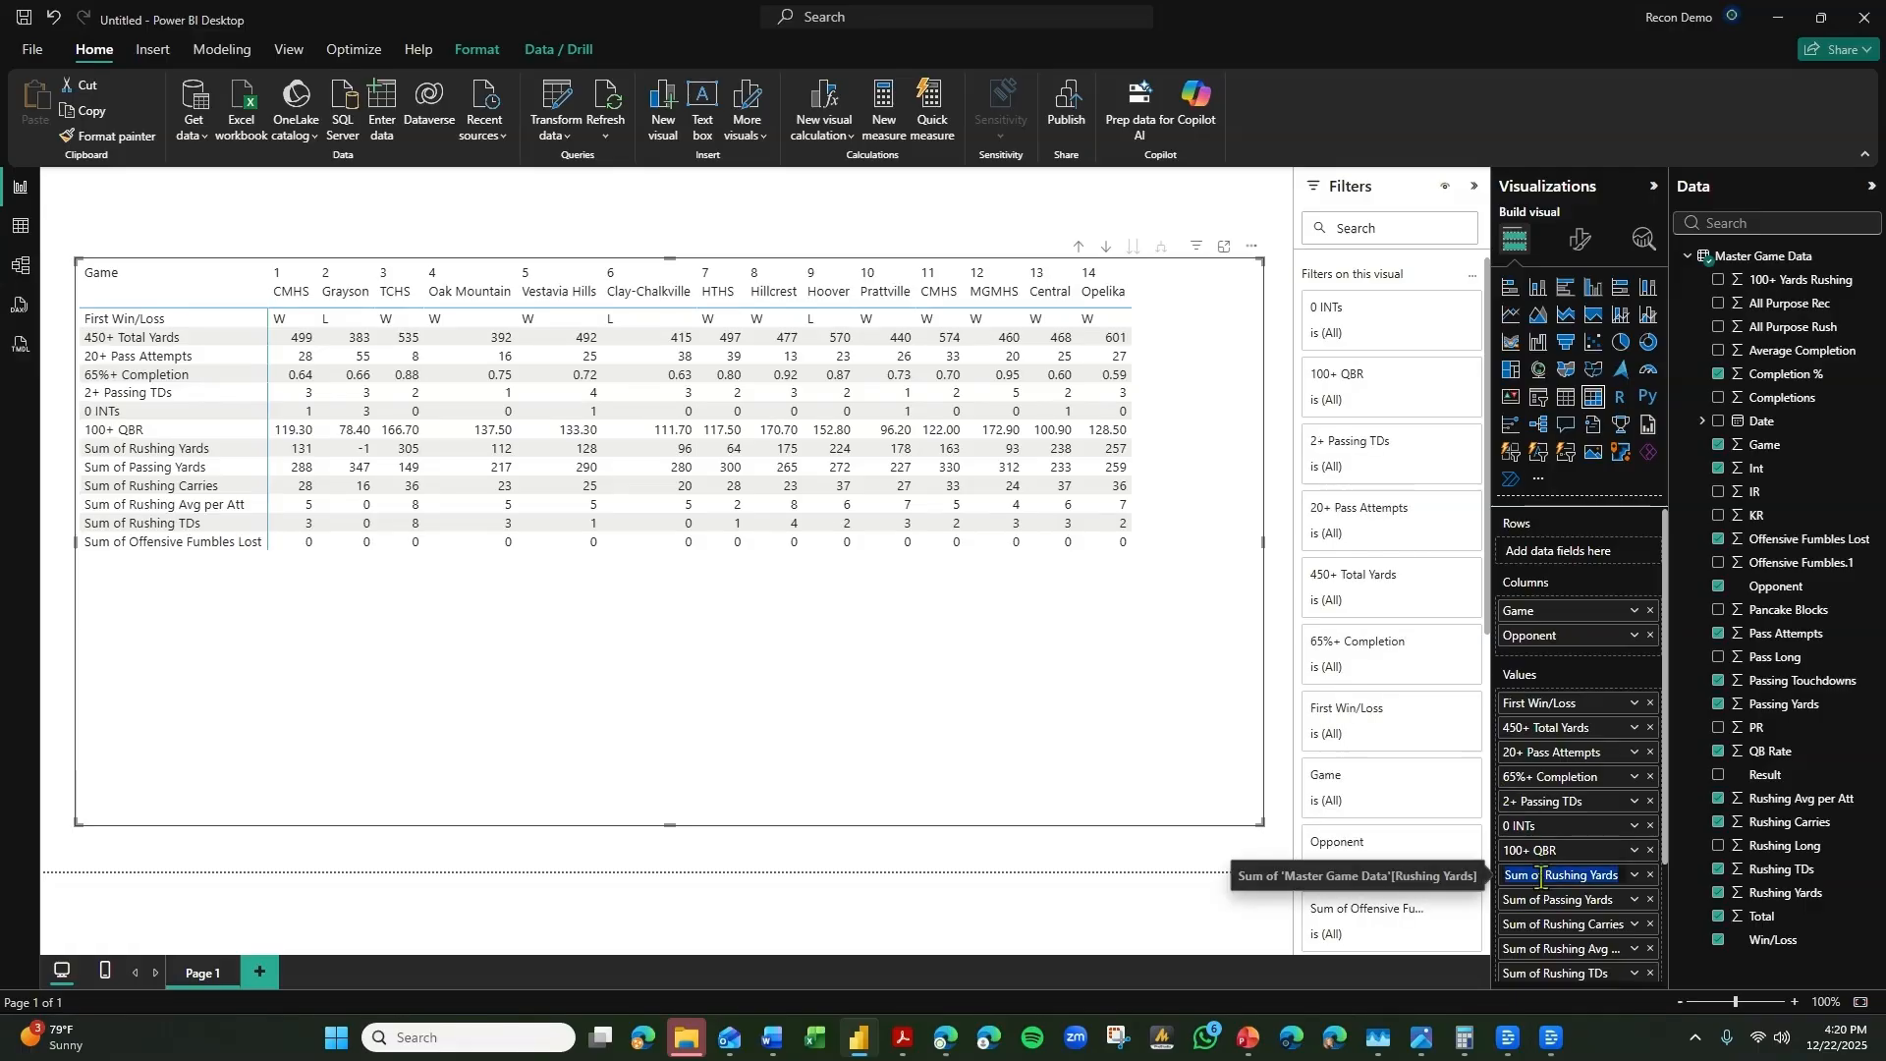
pyautogui.write('Rush')
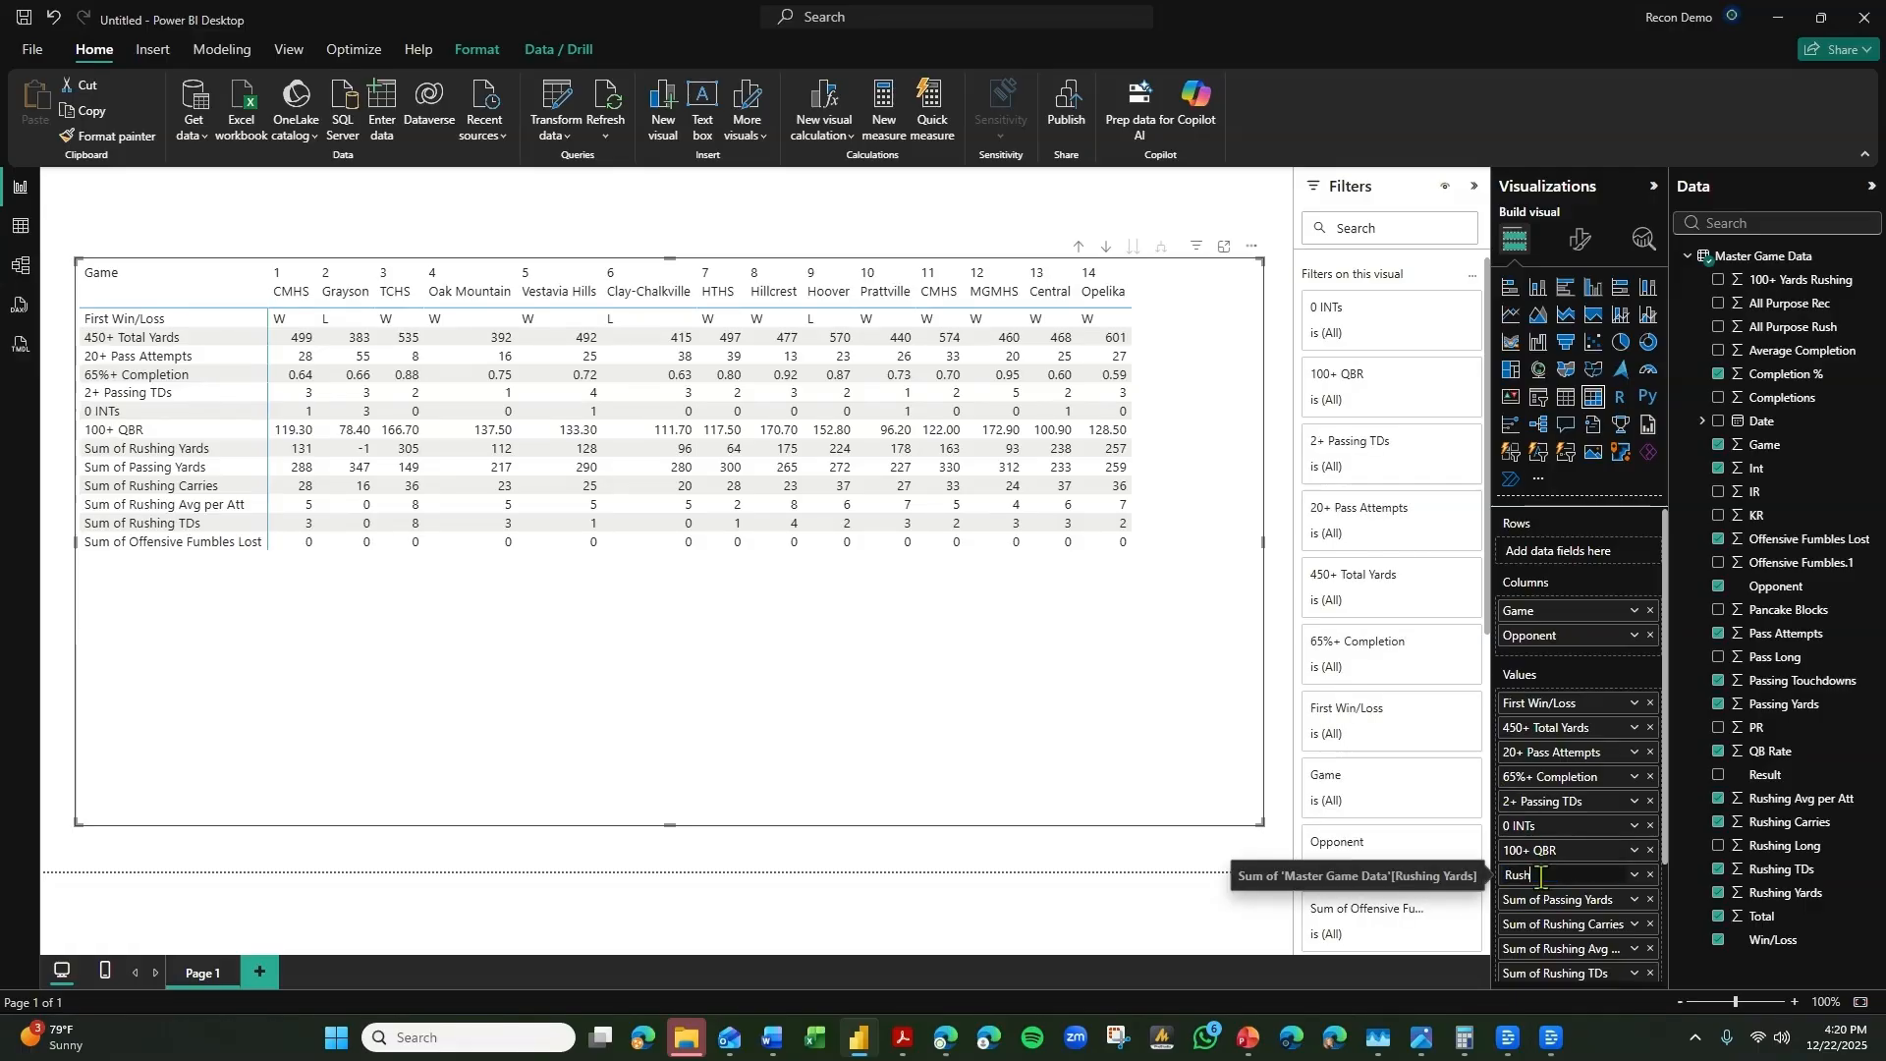
pyautogui.write('i')
pyautogui.press('BackSpace')
pyautogui.press('BackSpace')
pyautogui.press('BackSpace')
pyautogui.press('BackSpace')
pyautogui.press('BackSpace')
pyautogui.press('BackSpace')
pyautogui.press('BackSpace')
pyautogui.press('BackSpace')
pyautogui.write('200+ Rushing')
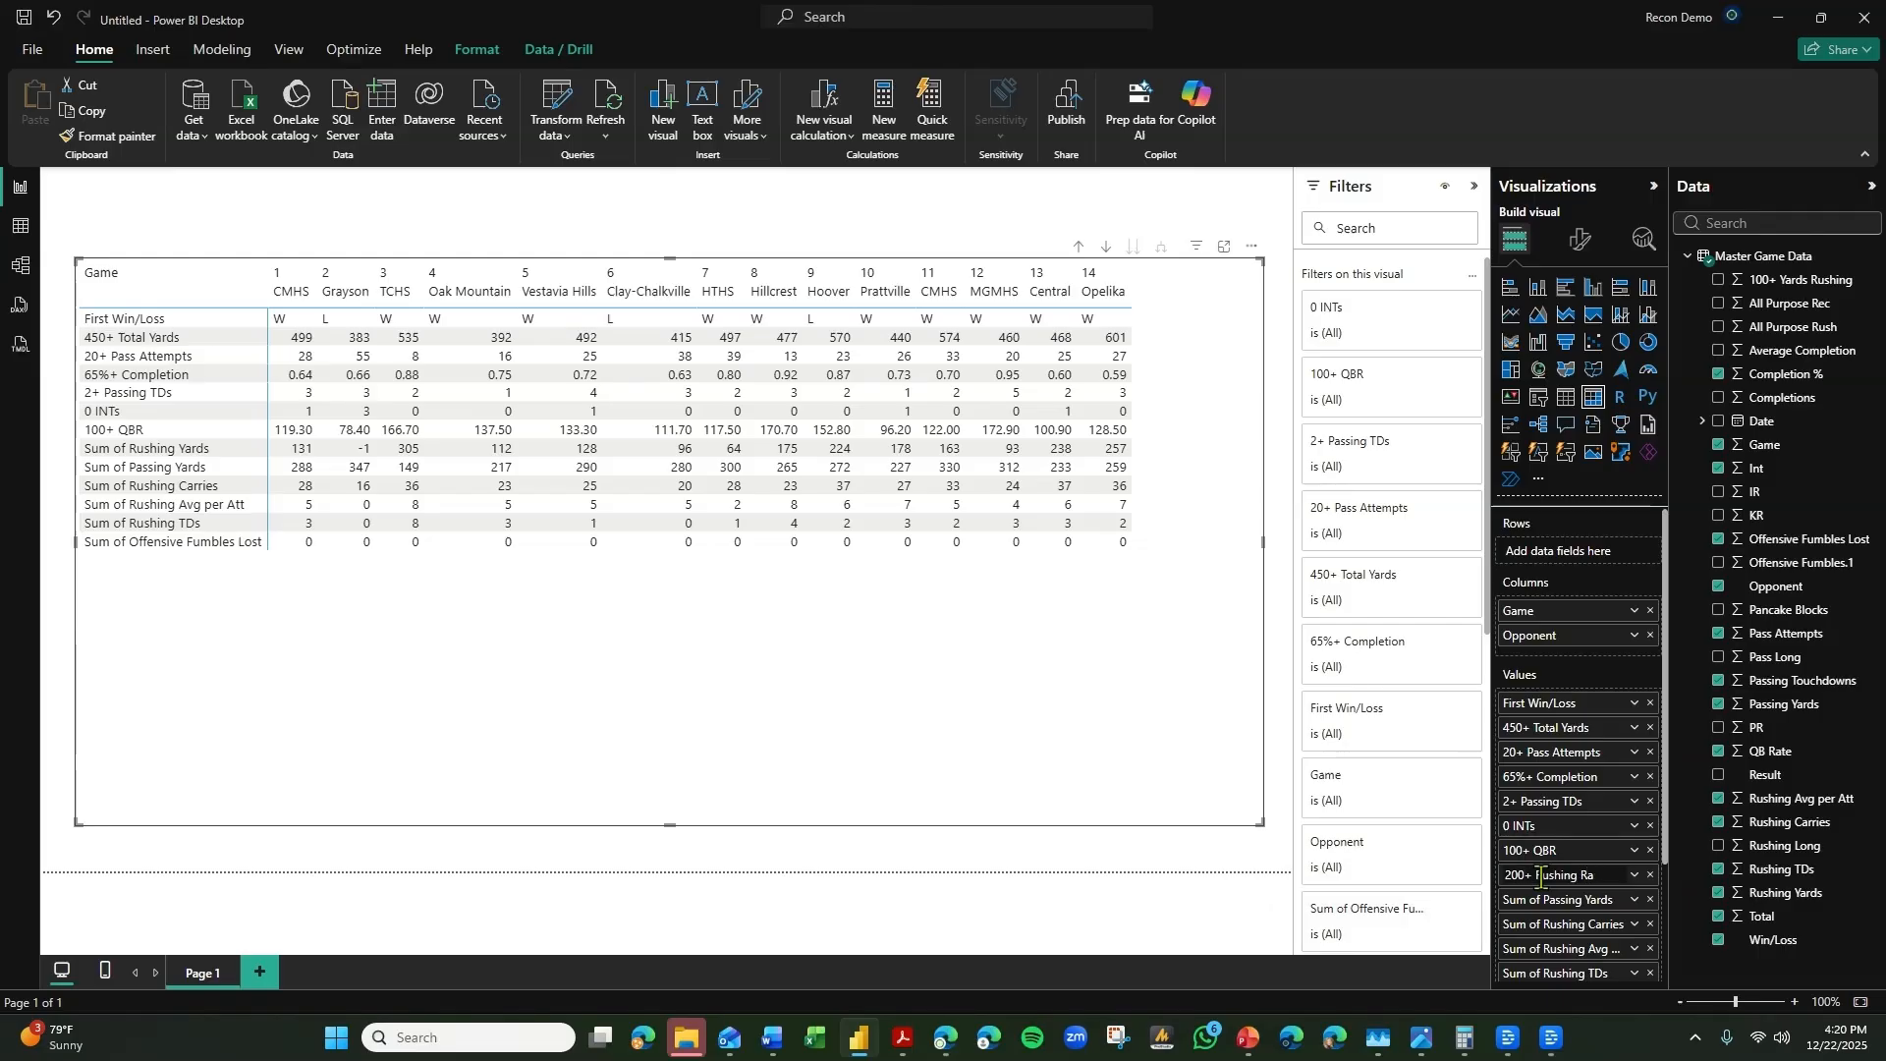
pyautogui.write(' Yards')
pyautogui.press('Return')
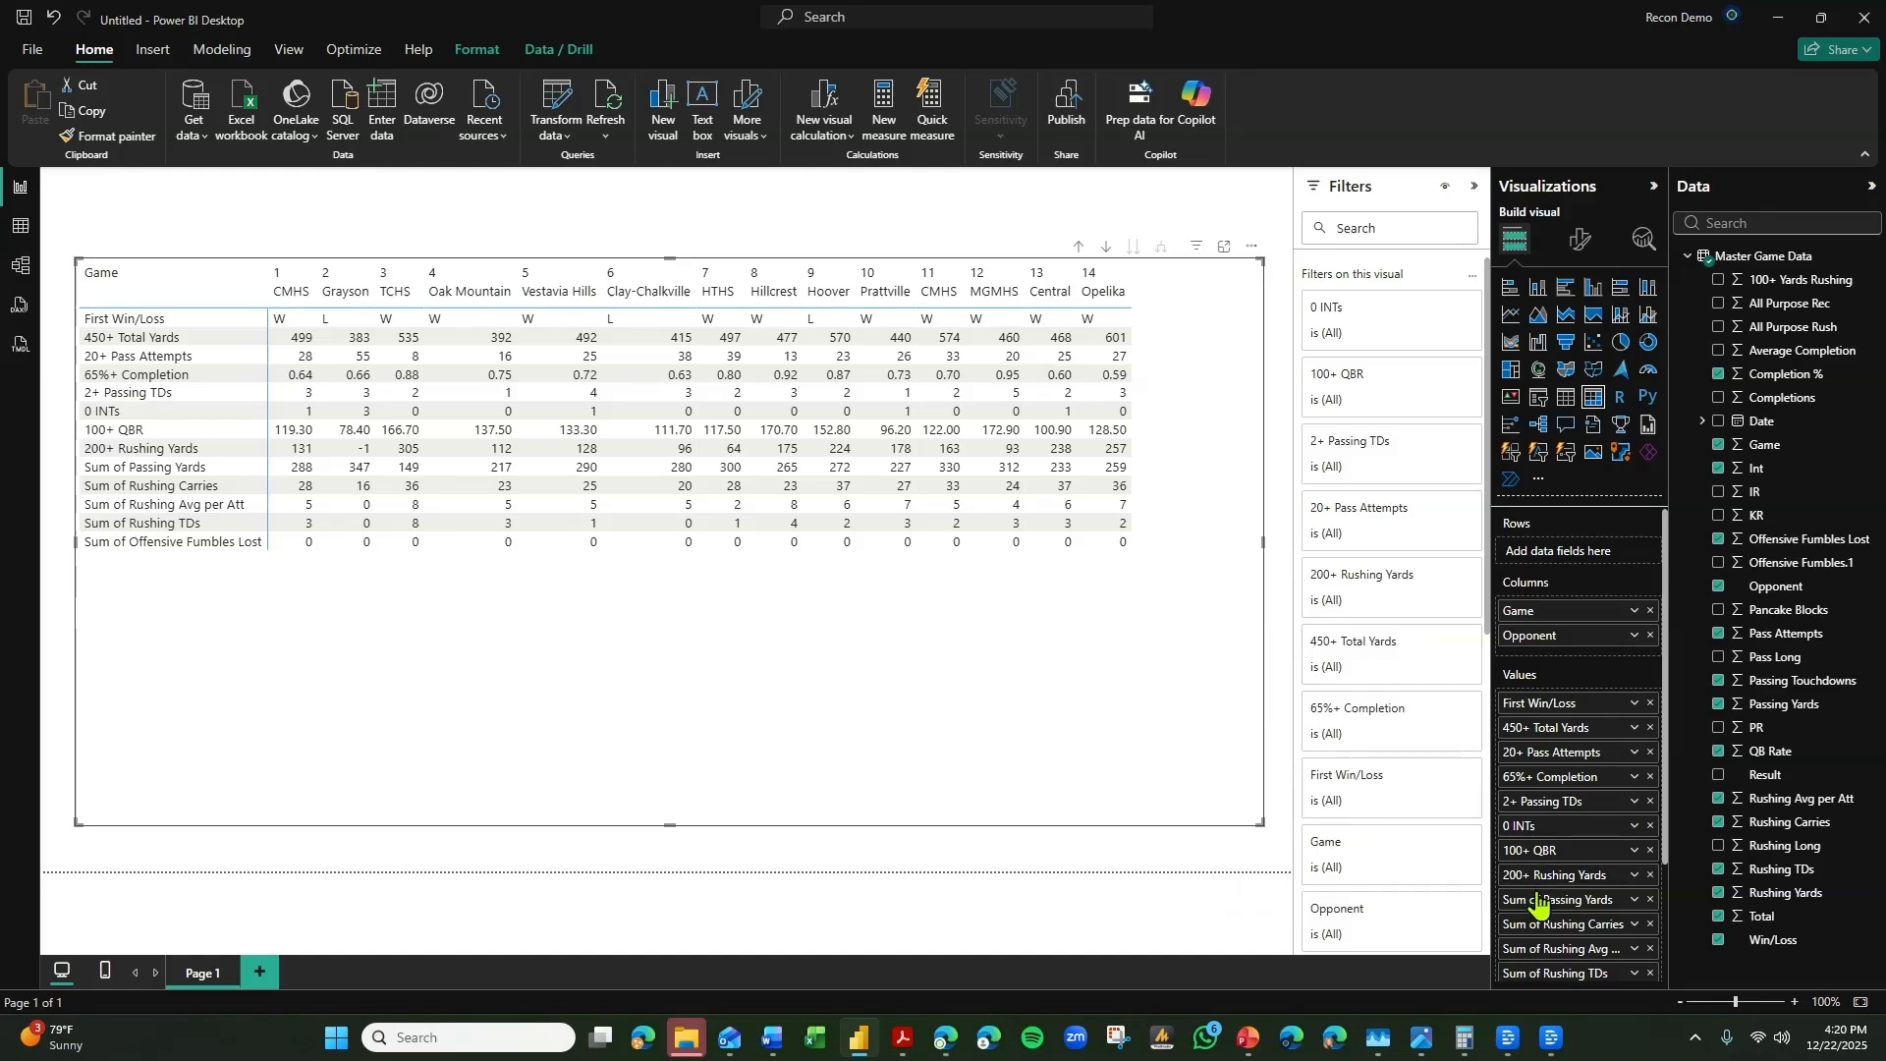
# Rename the Sum of Passing Yards value as "250+ Passing Yards" and move it directly below 450+ Total Yards.
pyautogui.doubleClick(1537, 899)
pyautogui.write('250')
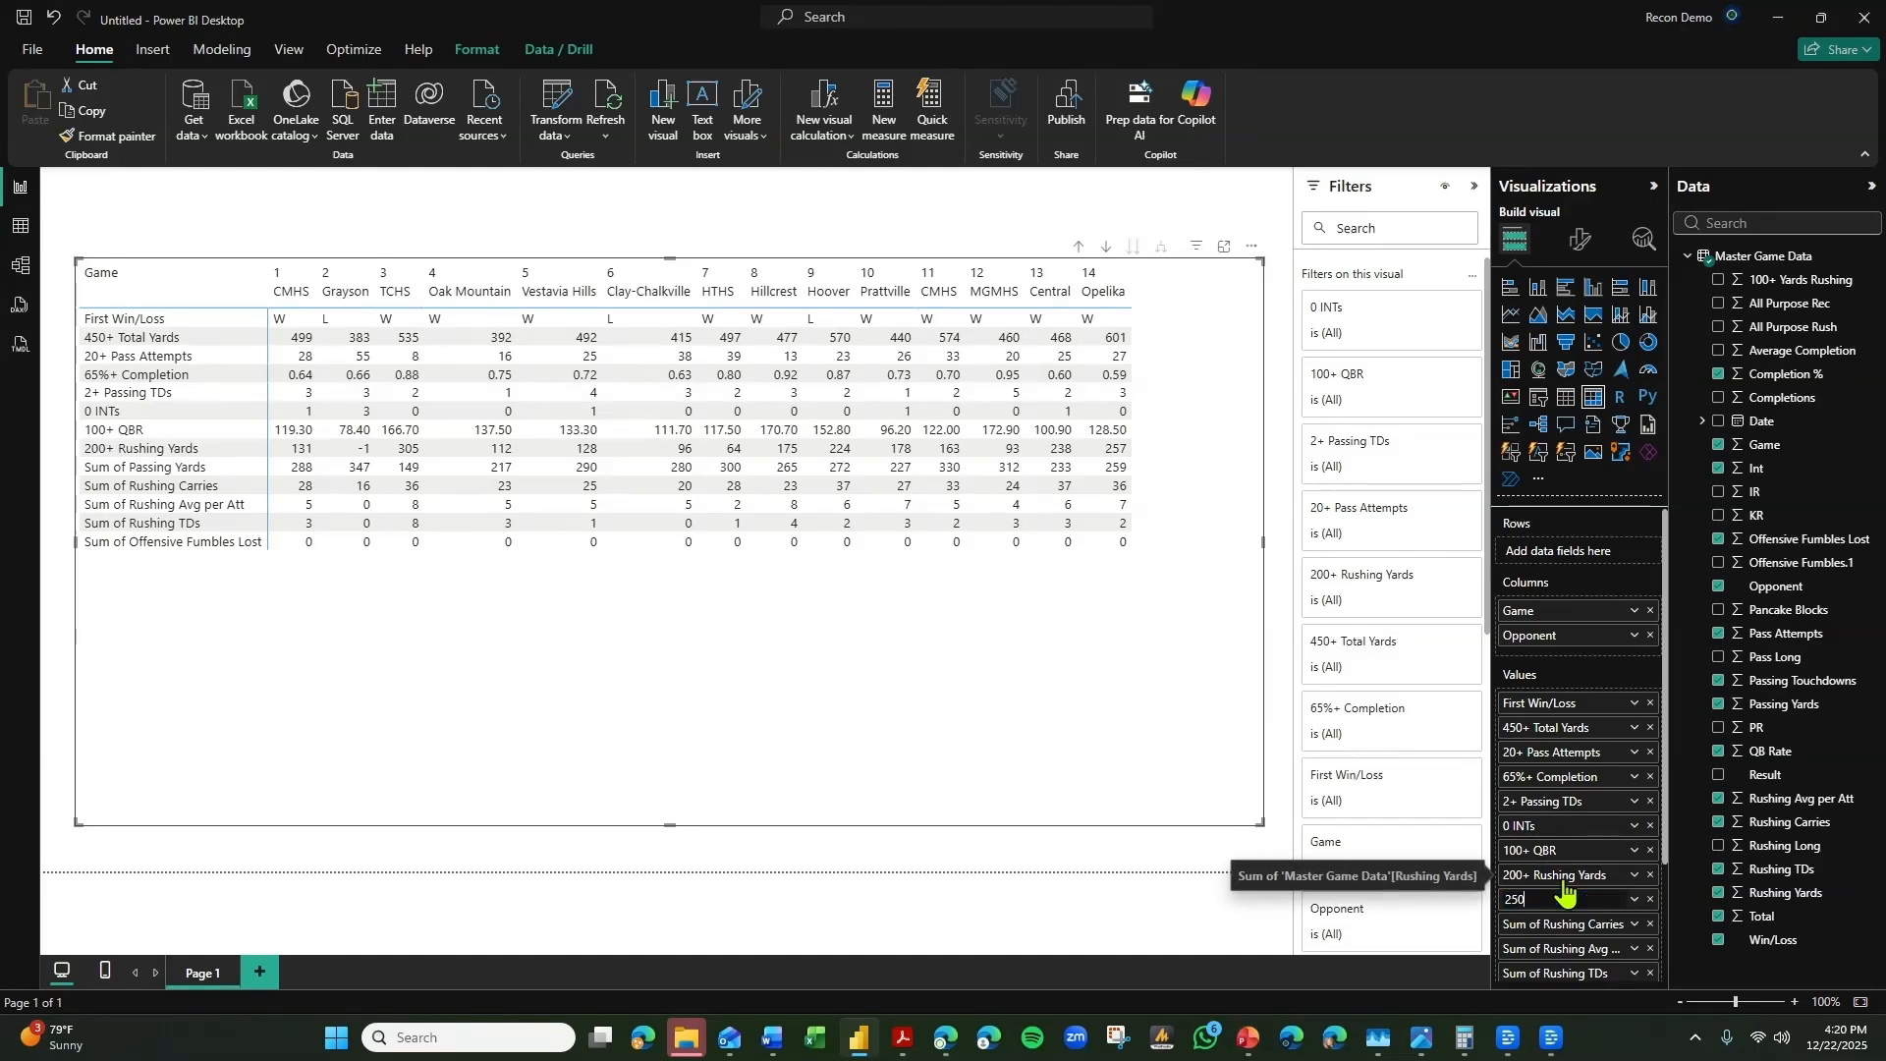
pyautogui.write('+ Passing Yards')
pyautogui.press('Return')
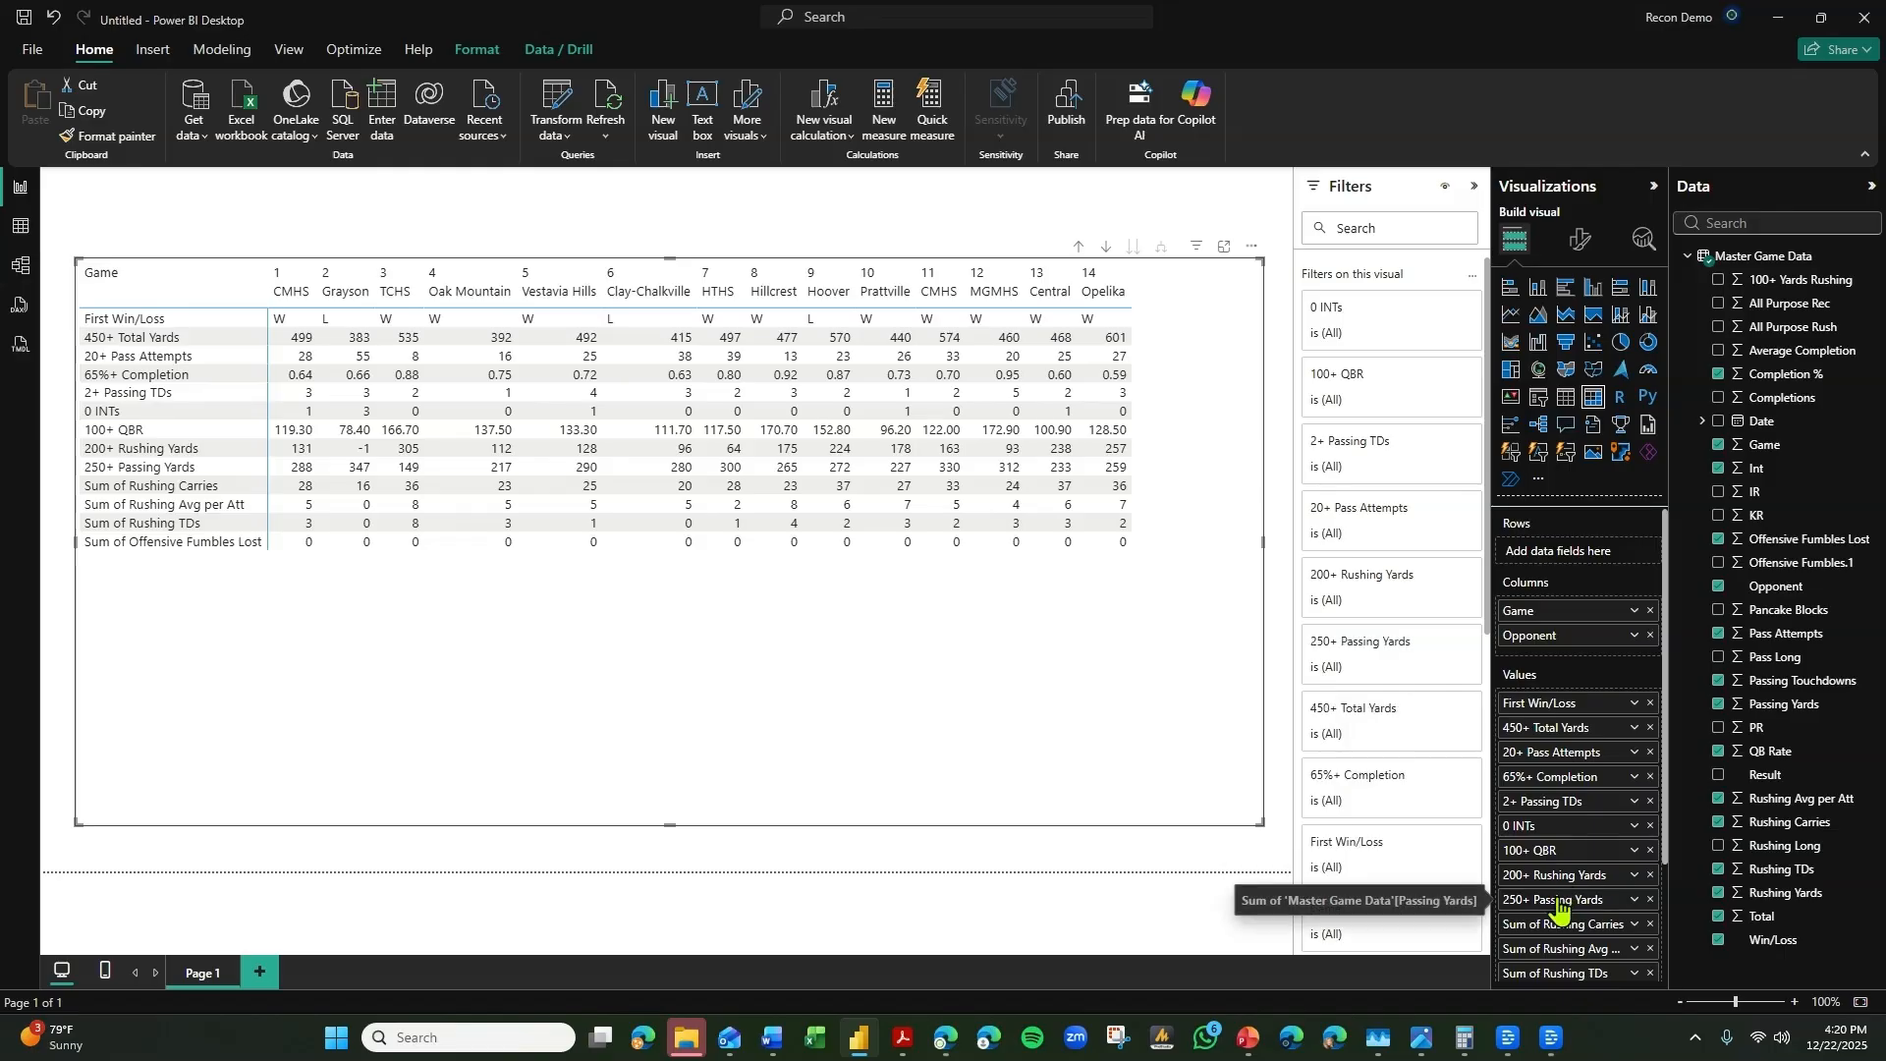
pyautogui.moveTo(1557, 902); pyautogui.dragTo(1606, 752)
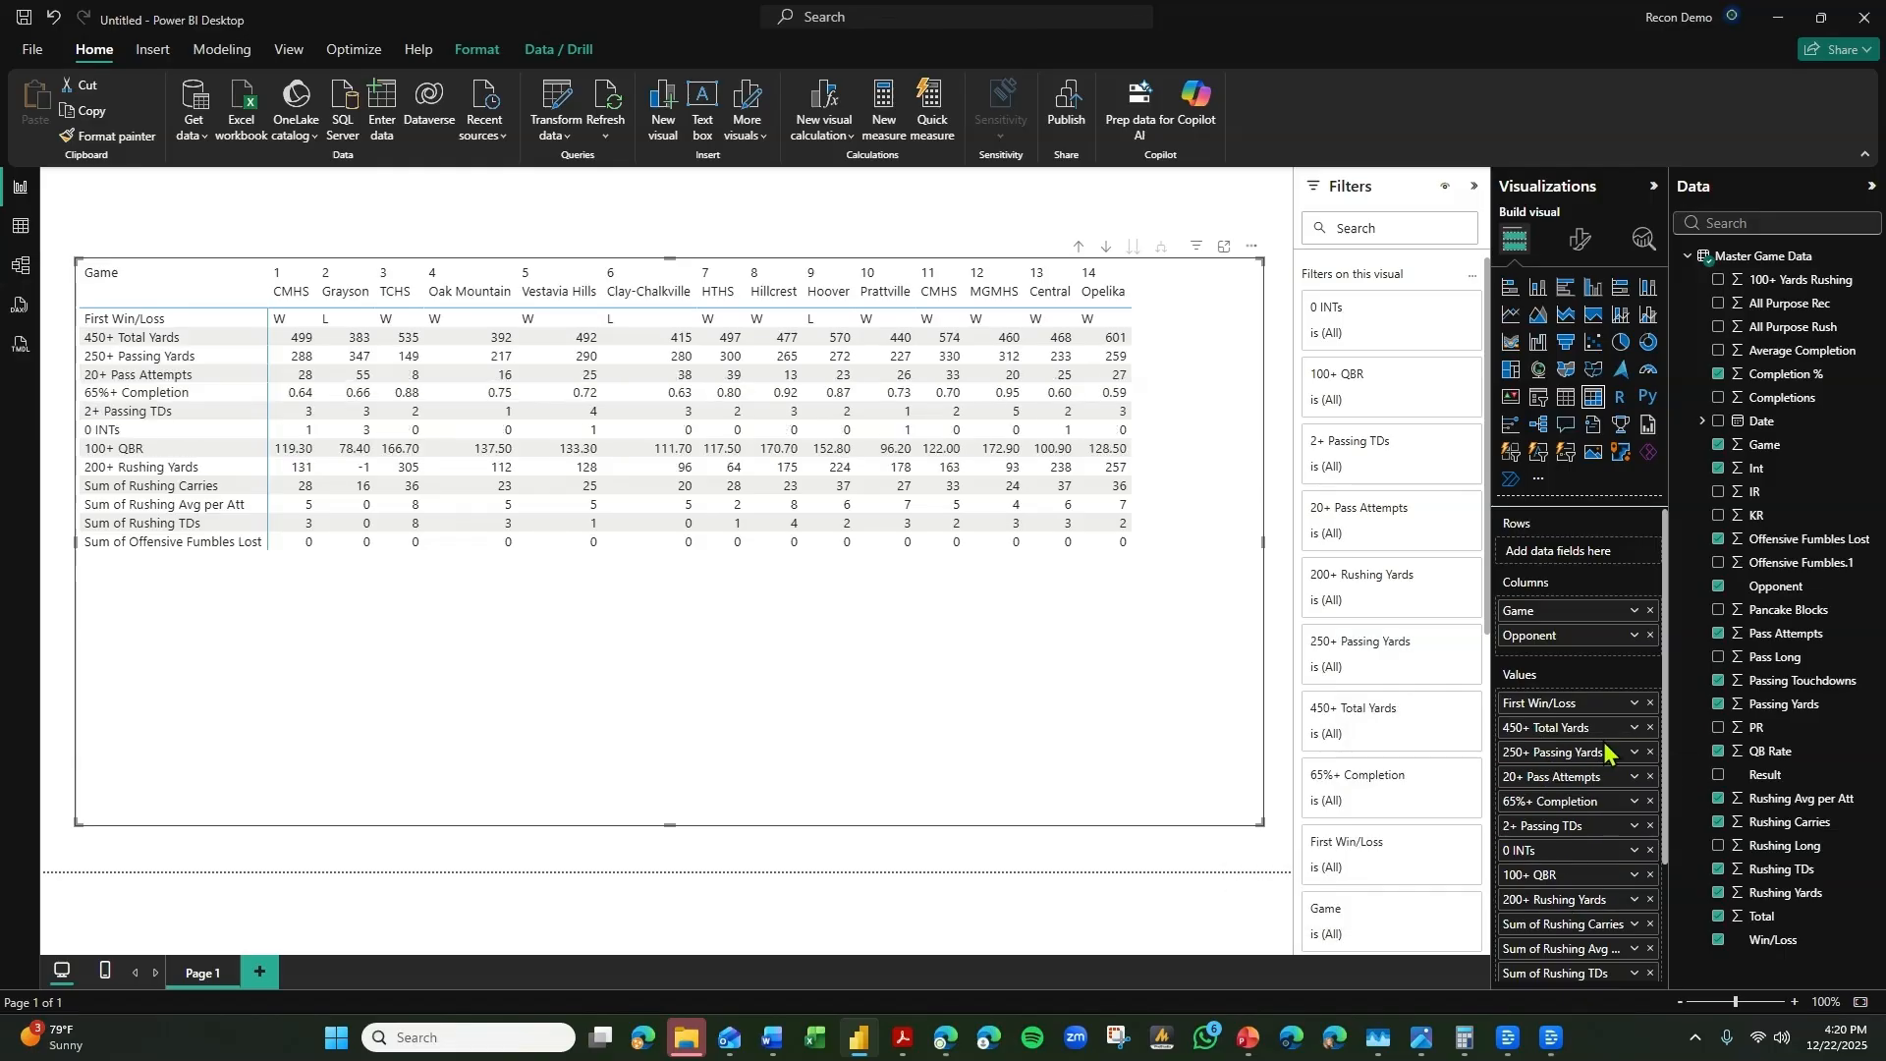
# Rename the Sum of Rushing Carries value in the matrix as "25+ Rushs".
pyautogui.doubleClick(1563, 926)
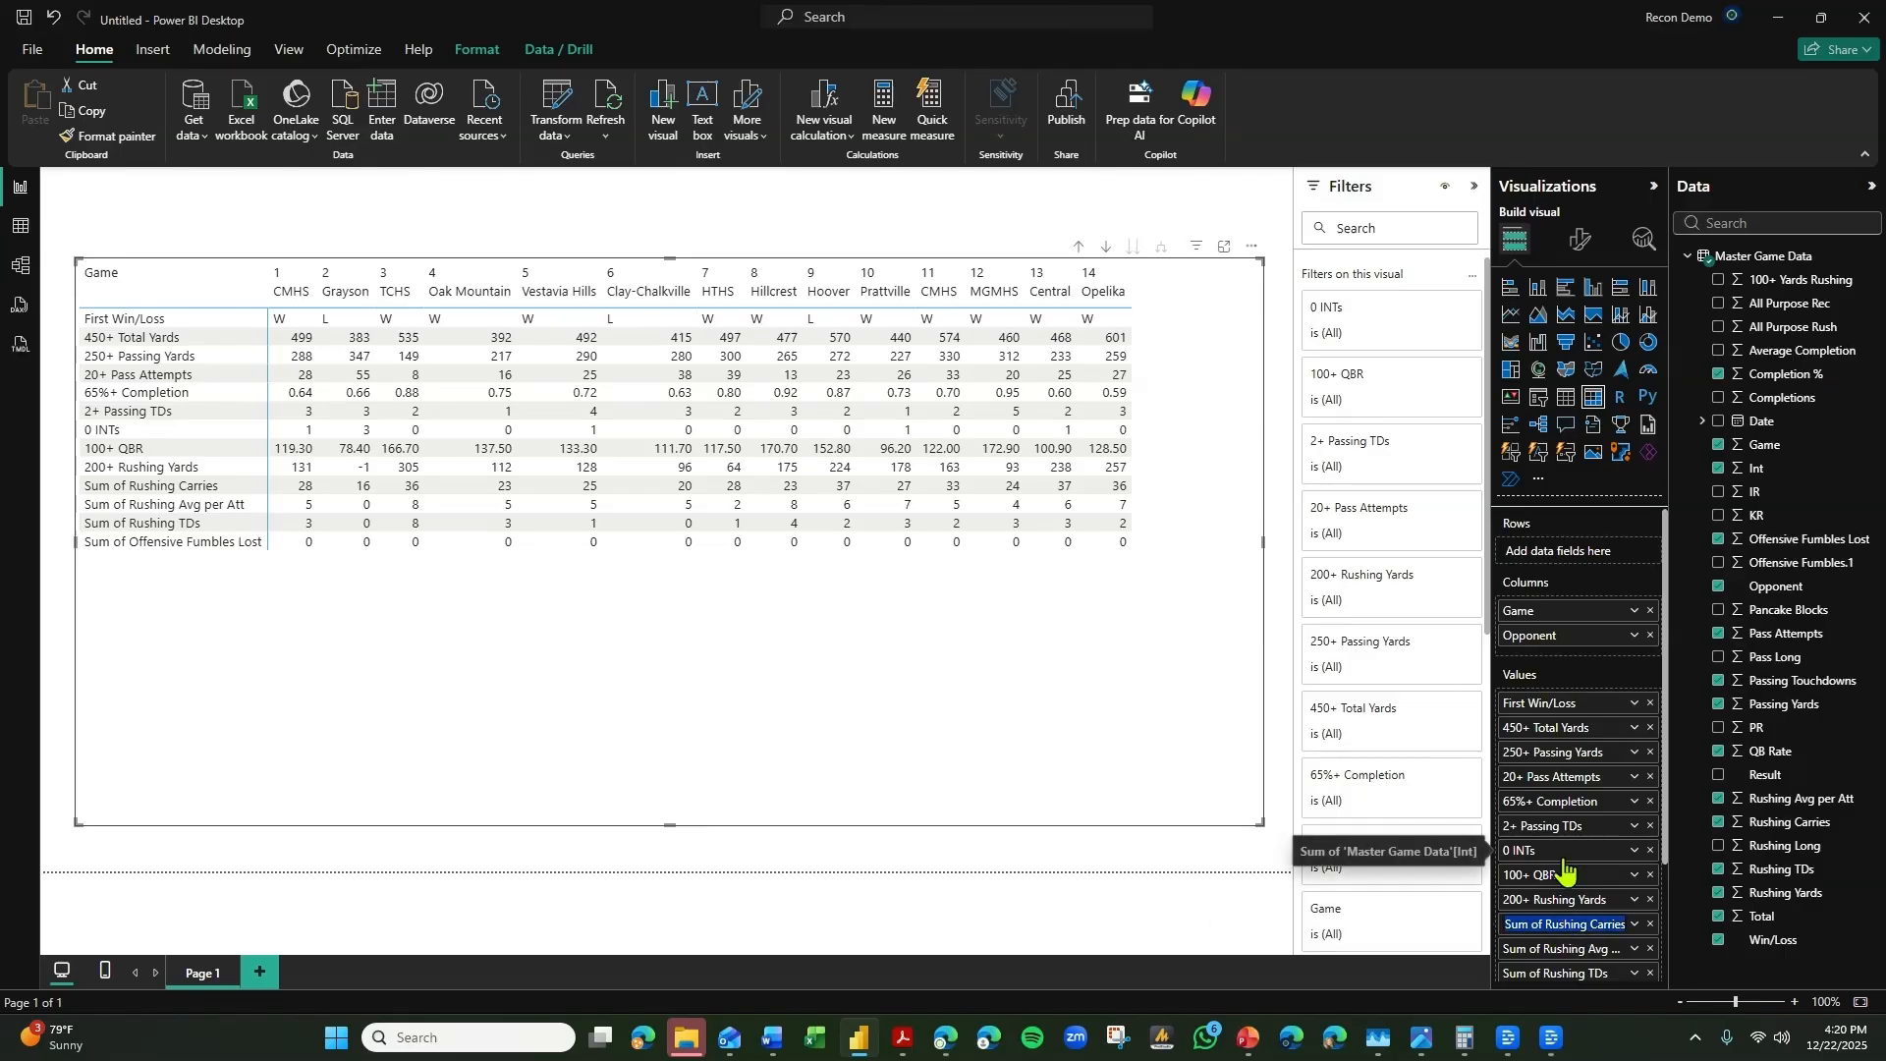
pyautogui.write('25+ R')
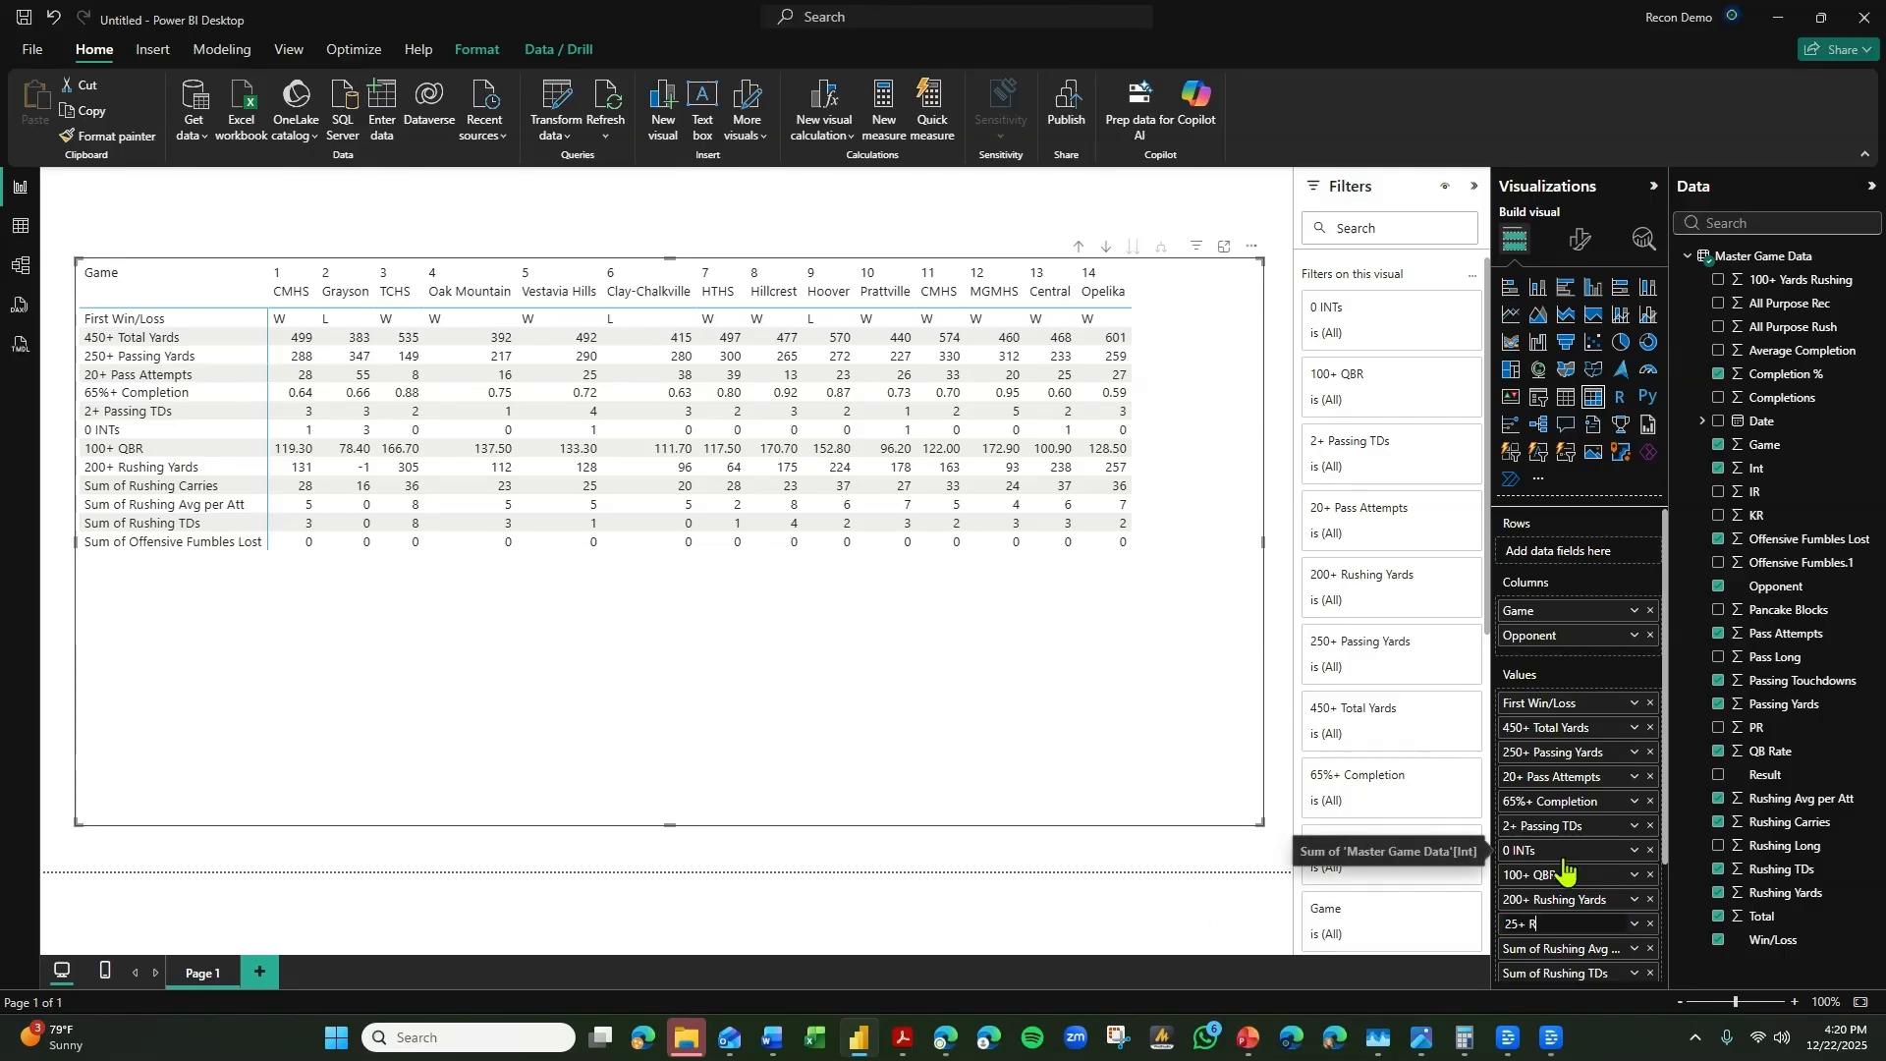
pyautogui.write('ushs')
pyautogui.press('Return')
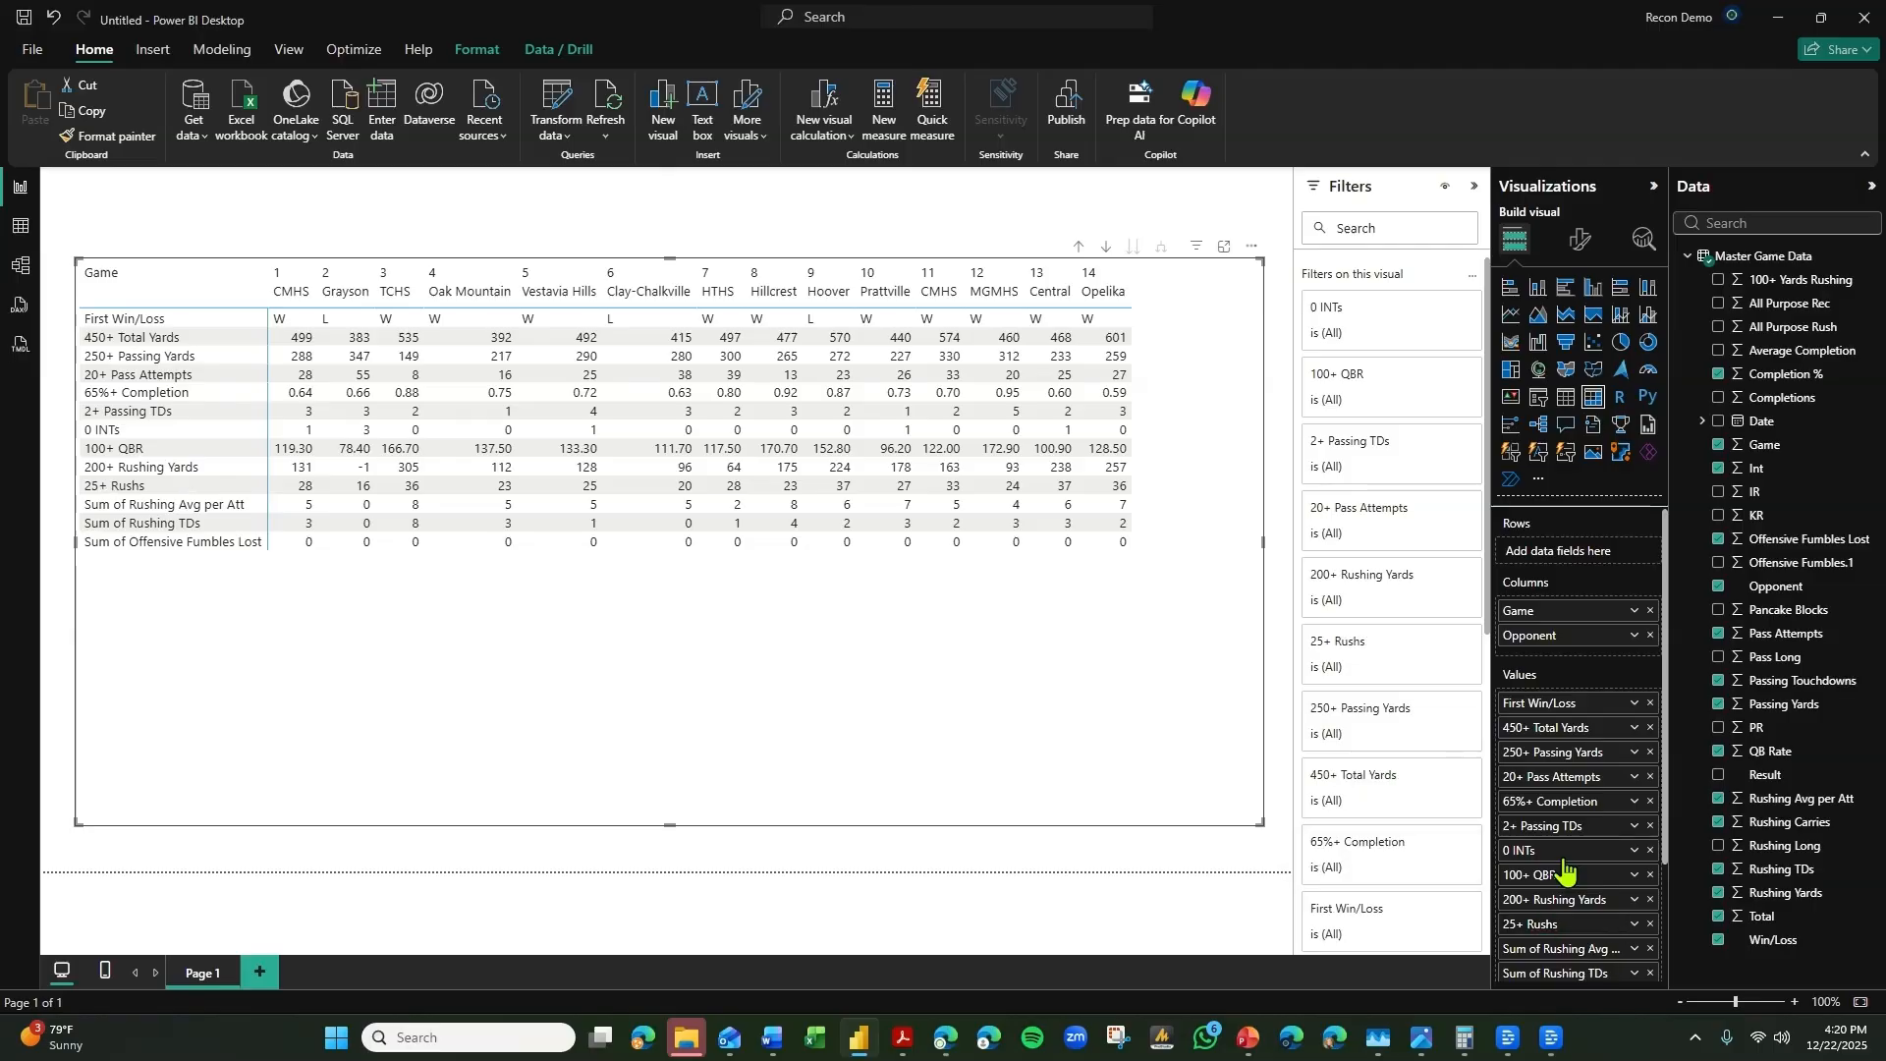
# Rename the Sum of Rushing Avg per Att value in the matrix as "5.0+ Yards Per Carry".
pyautogui.doubleClick(1557, 949)
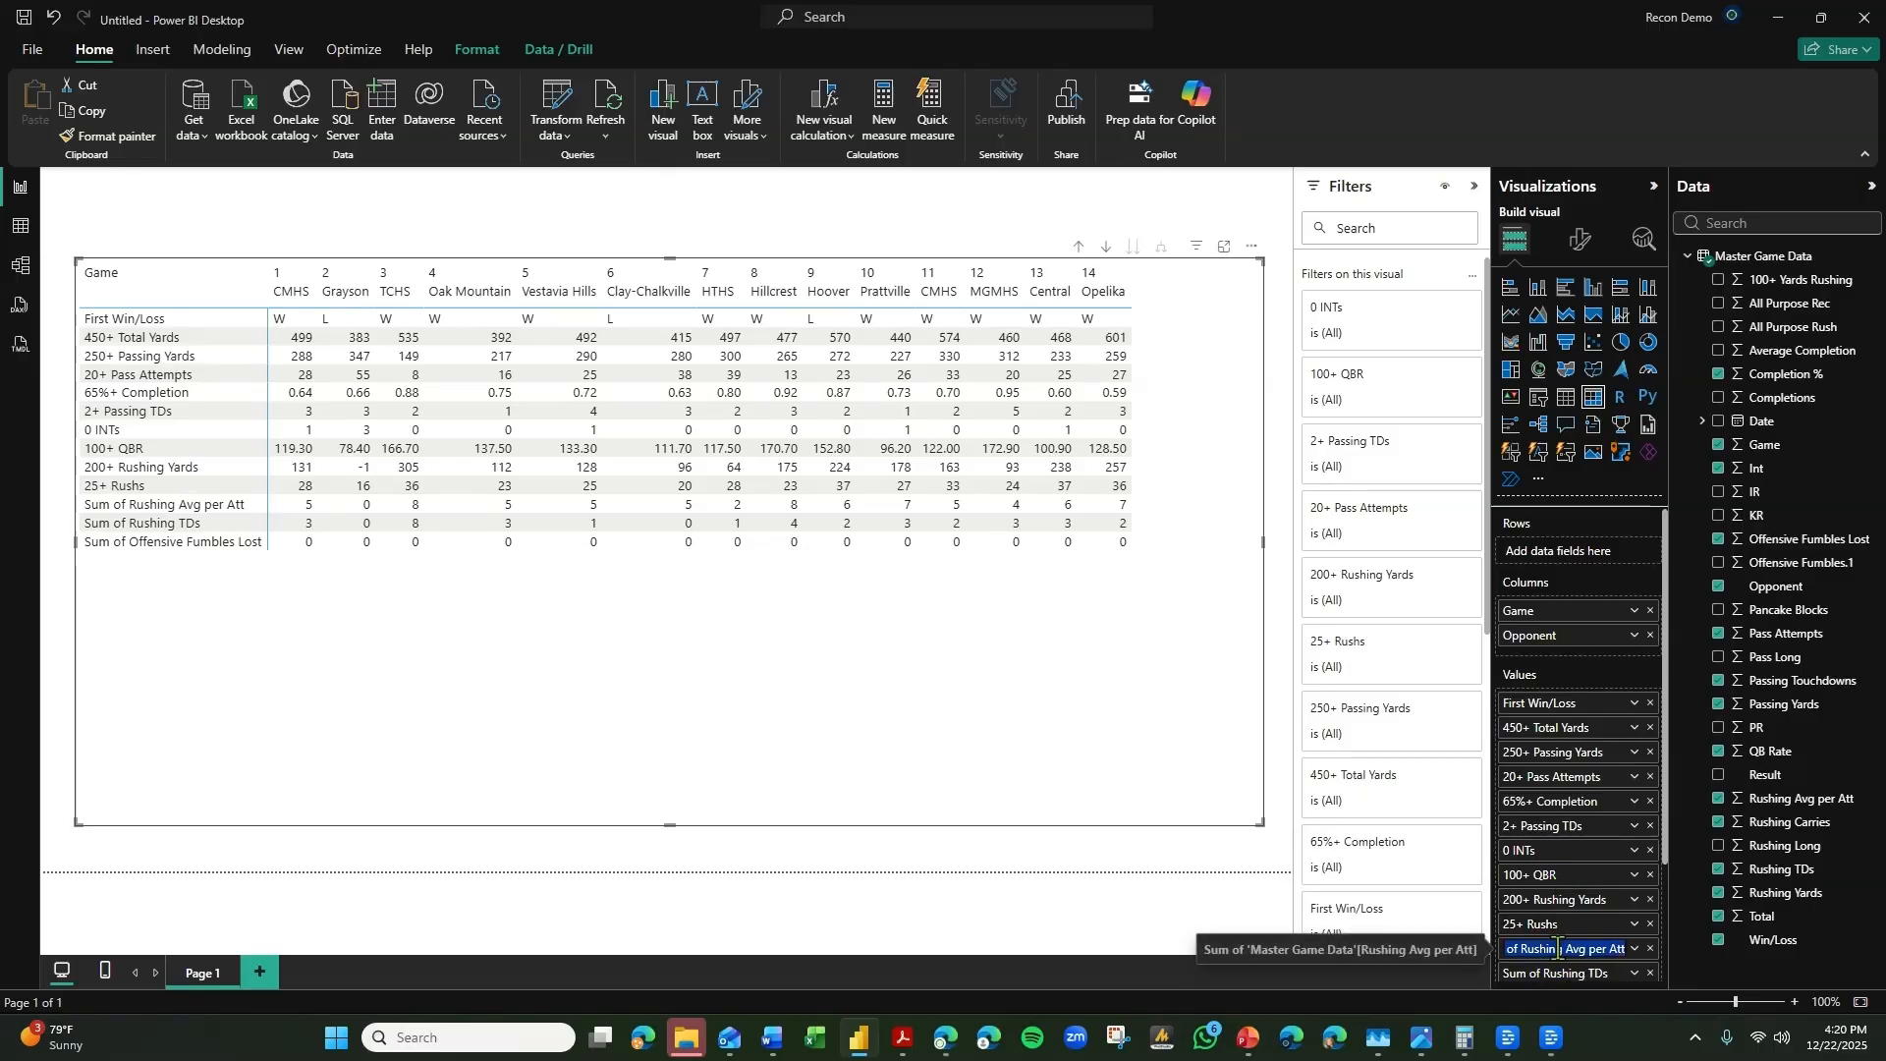
pyautogui.write('5.0+')
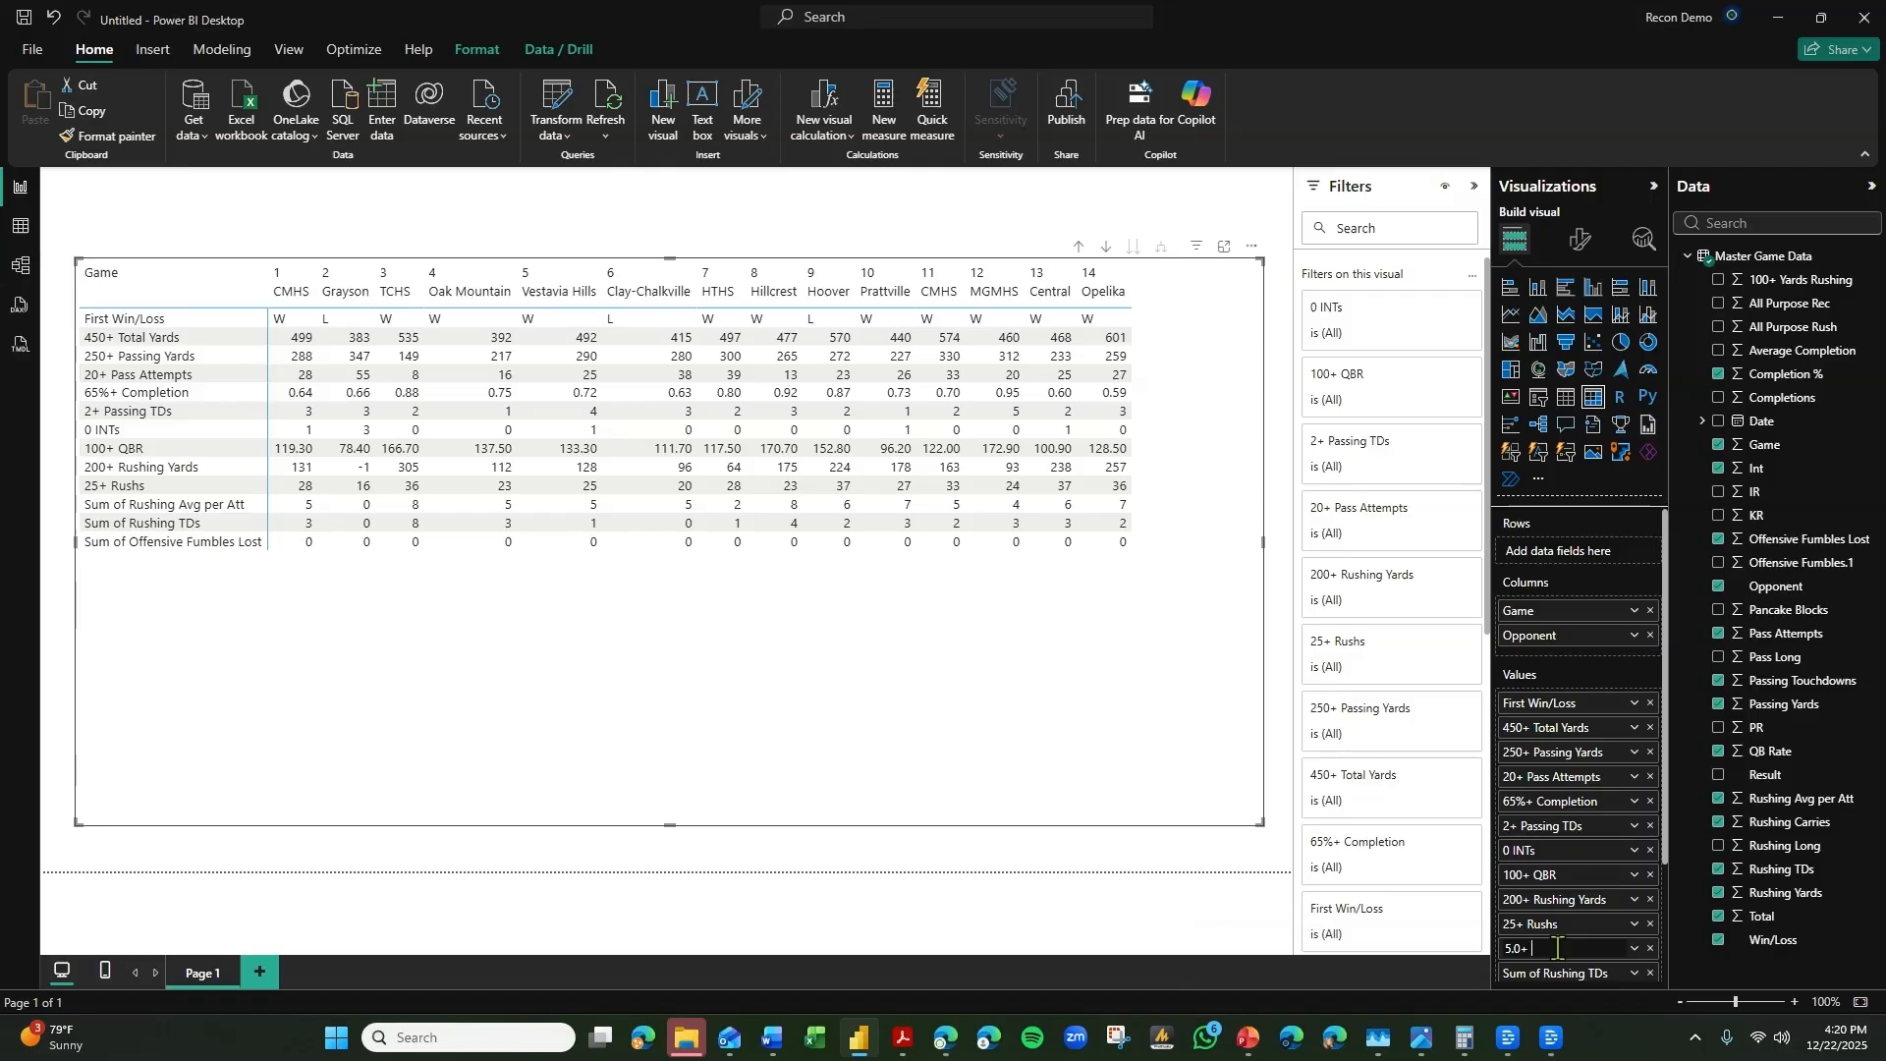
pyautogui.write(' Yards Per Carry')
pyautogui.press('Return')
# Rename the Sum of Rushing TDs value in the matrix as "3+ Rushing TDs".
pyautogui.doubleClick(1559, 972)
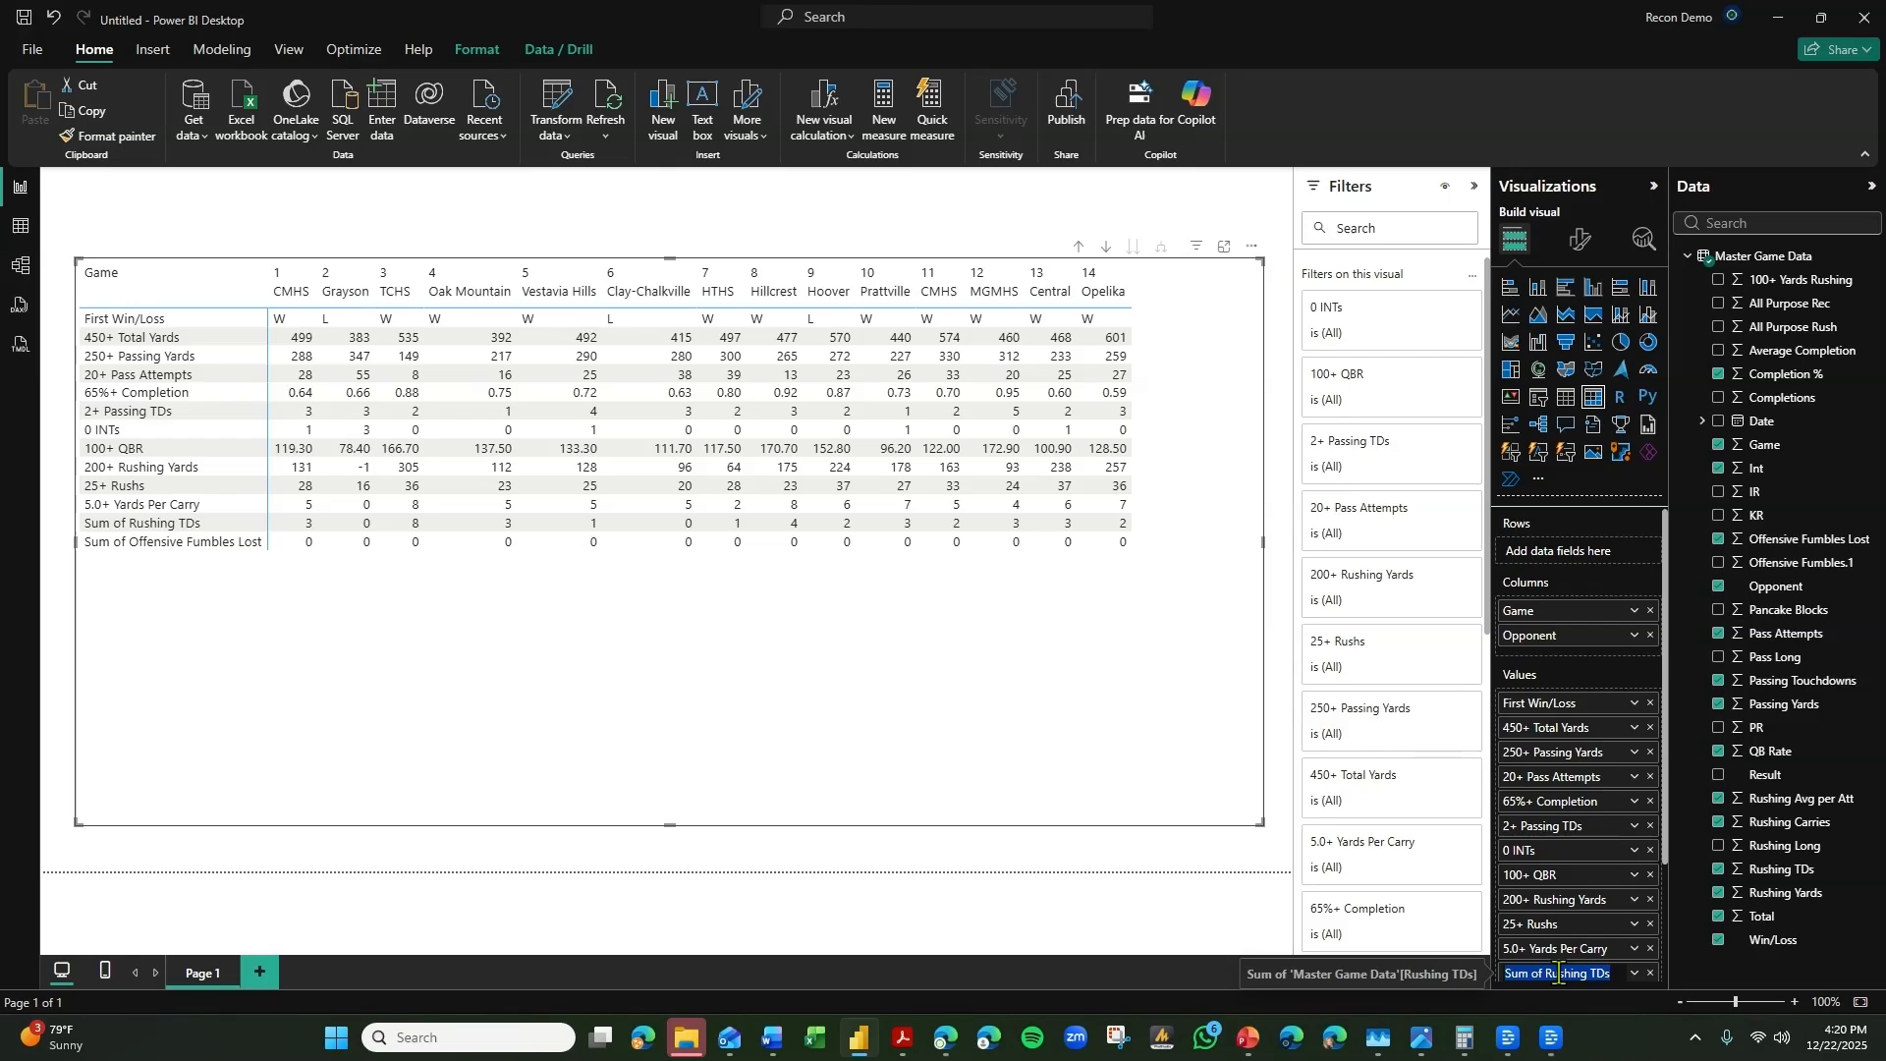
pyautogui.write('3 R')
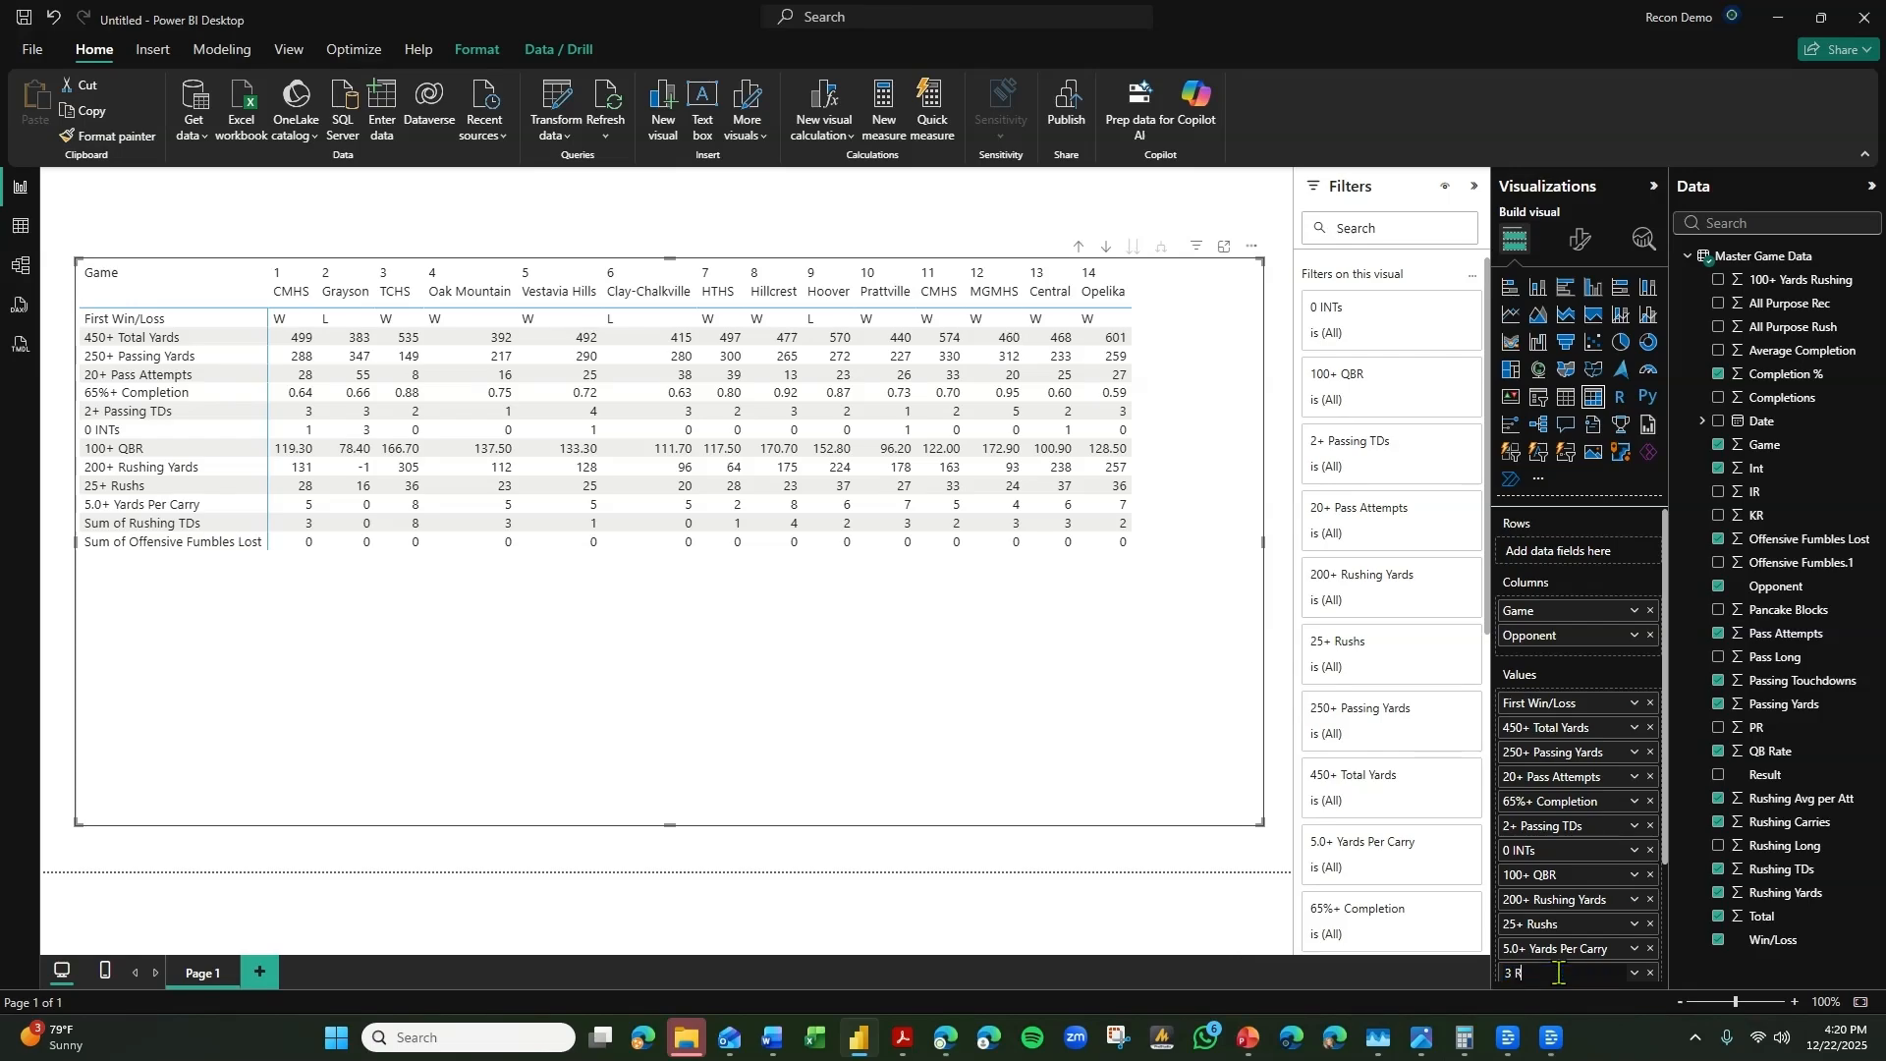
pyautogui.write('+ Rushing TDs')
pyautogui.press('Return')
pyautogui.scroll(-3, 1583, 863)
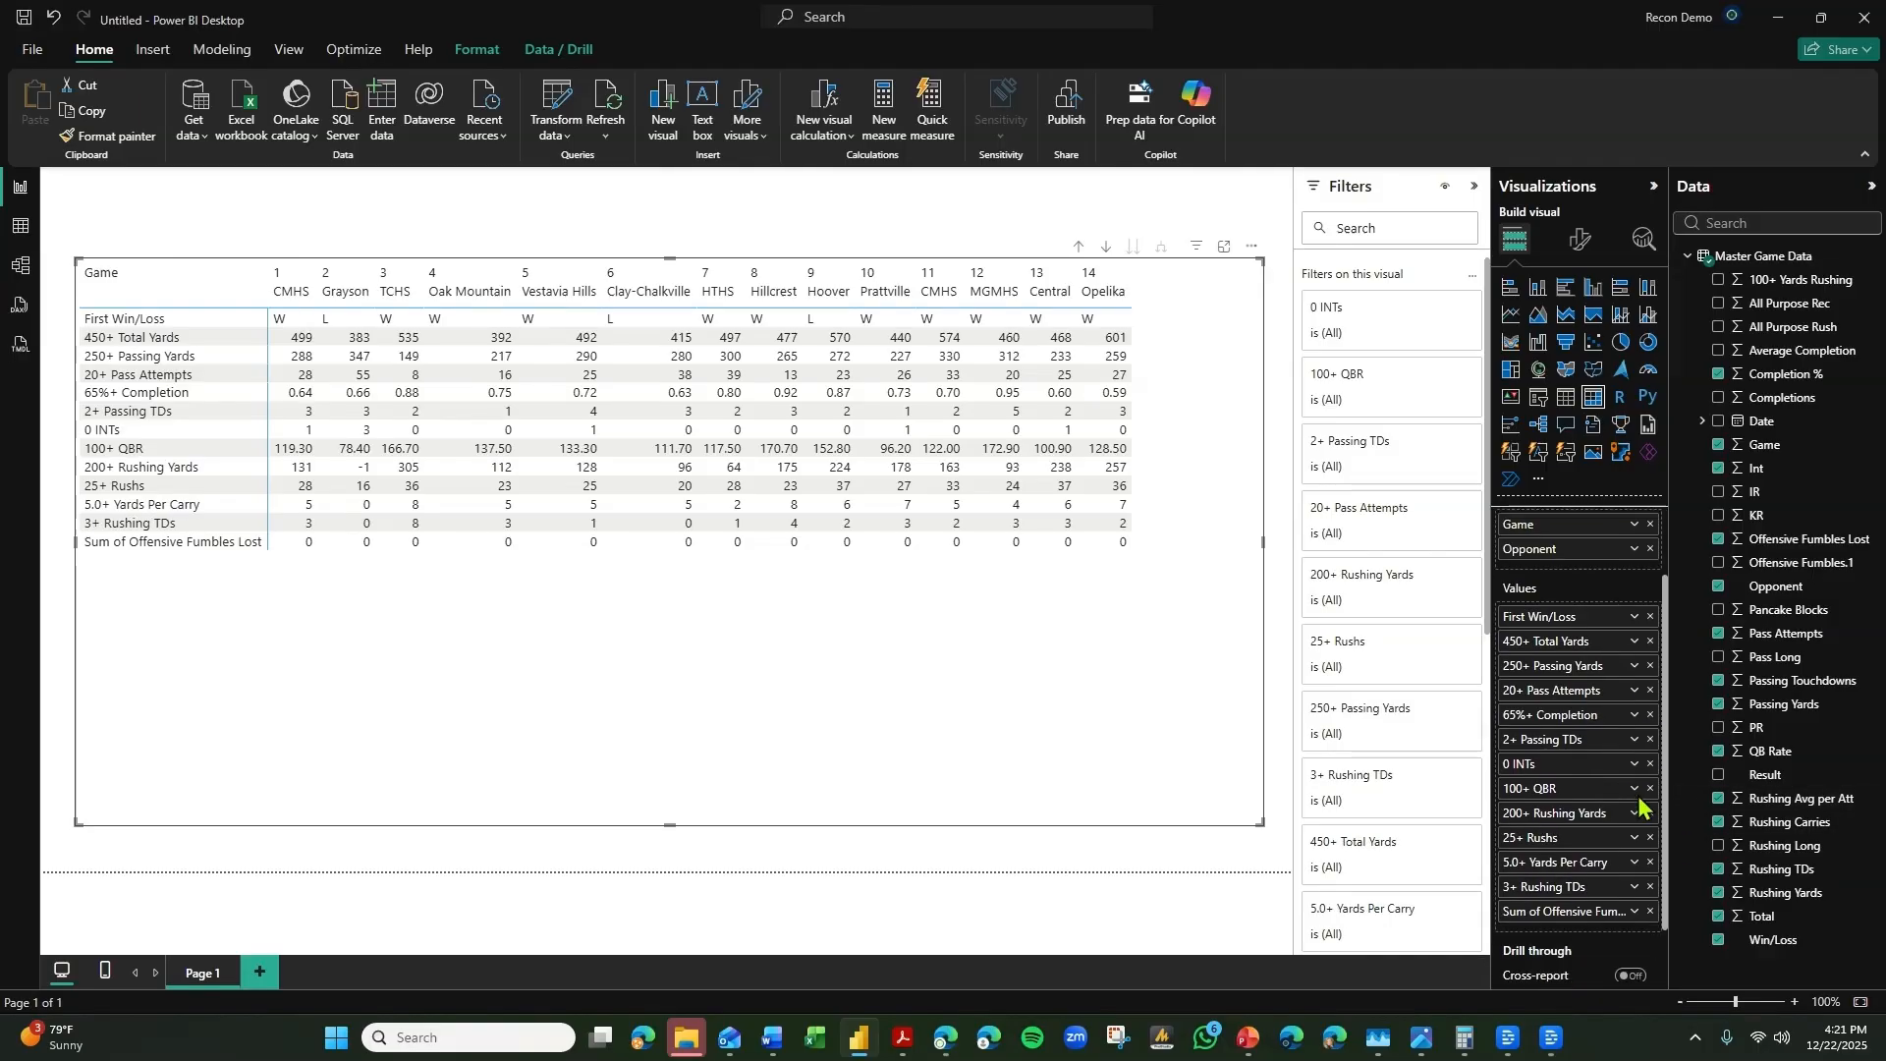
# Rename the Sum of Offensive Fumbles Lost value in the matrix as "0 Fumbles Lost".
pyautogui.doubleClick(1580, 845)
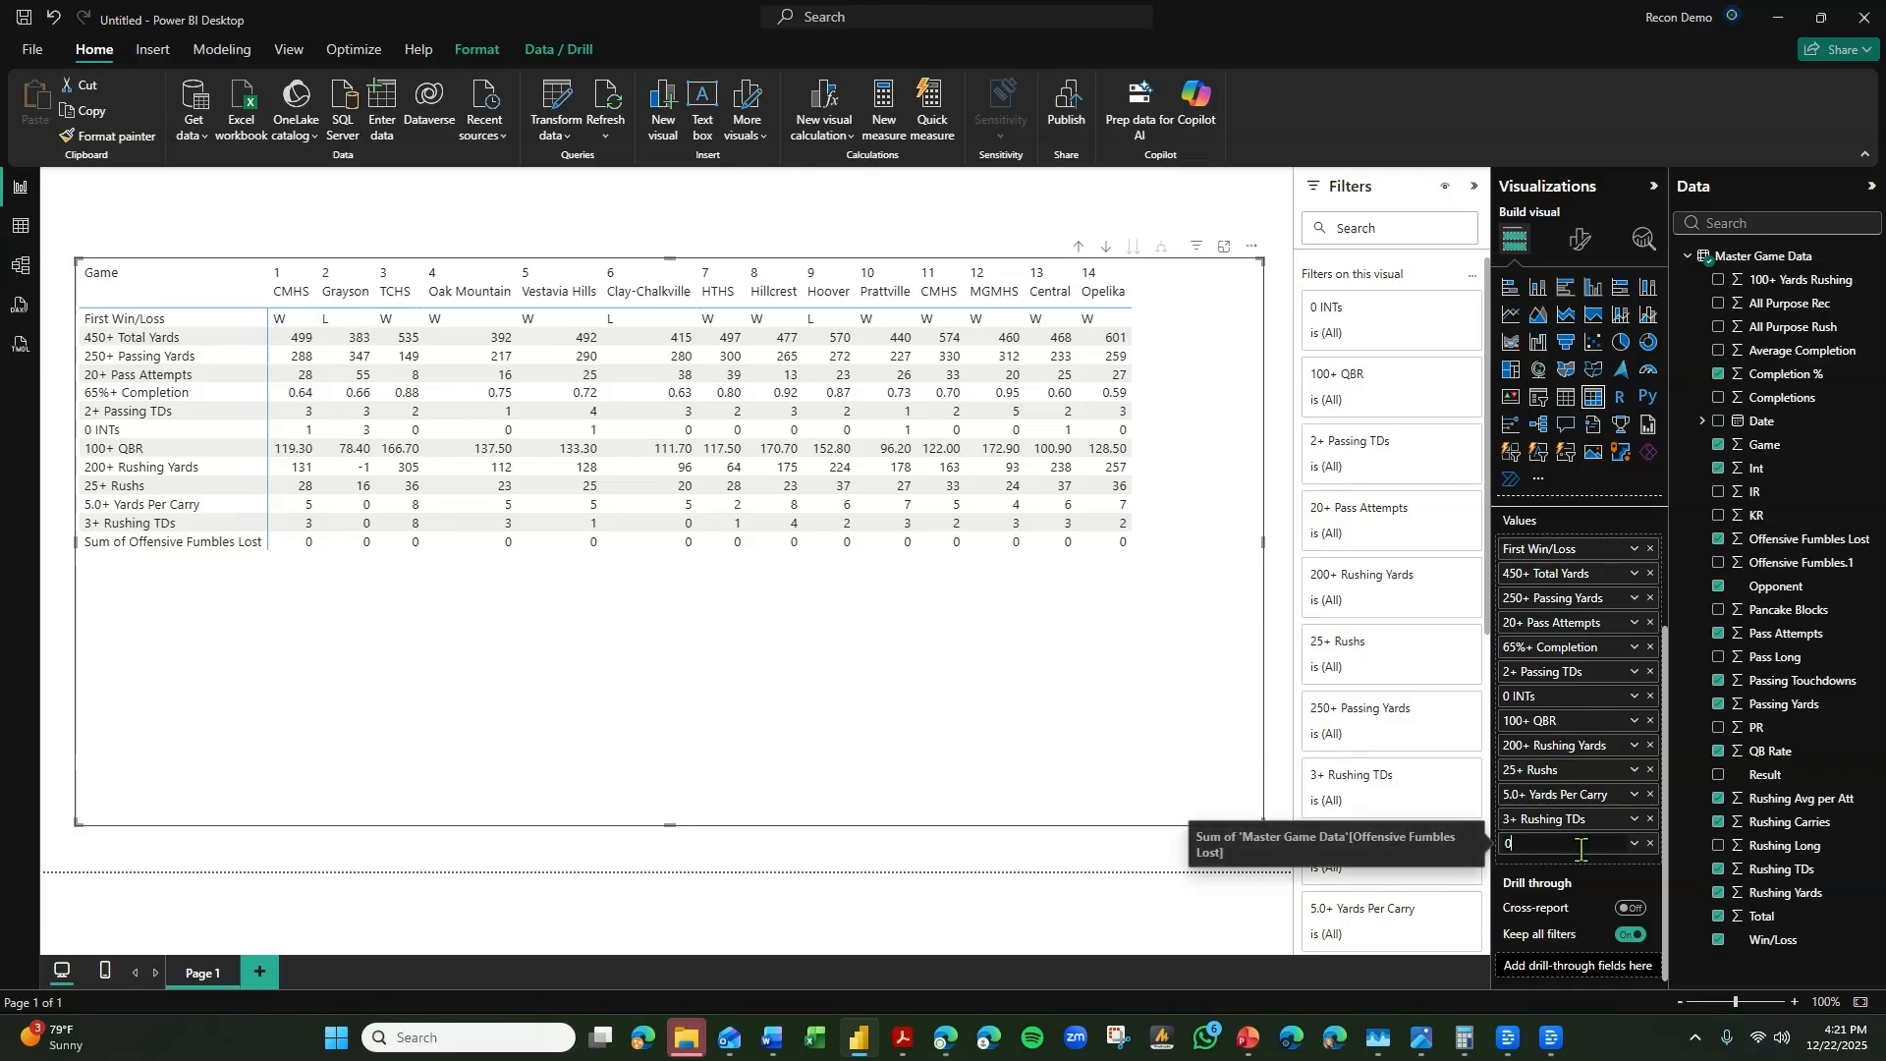
pyautogui.write('0 Funb')
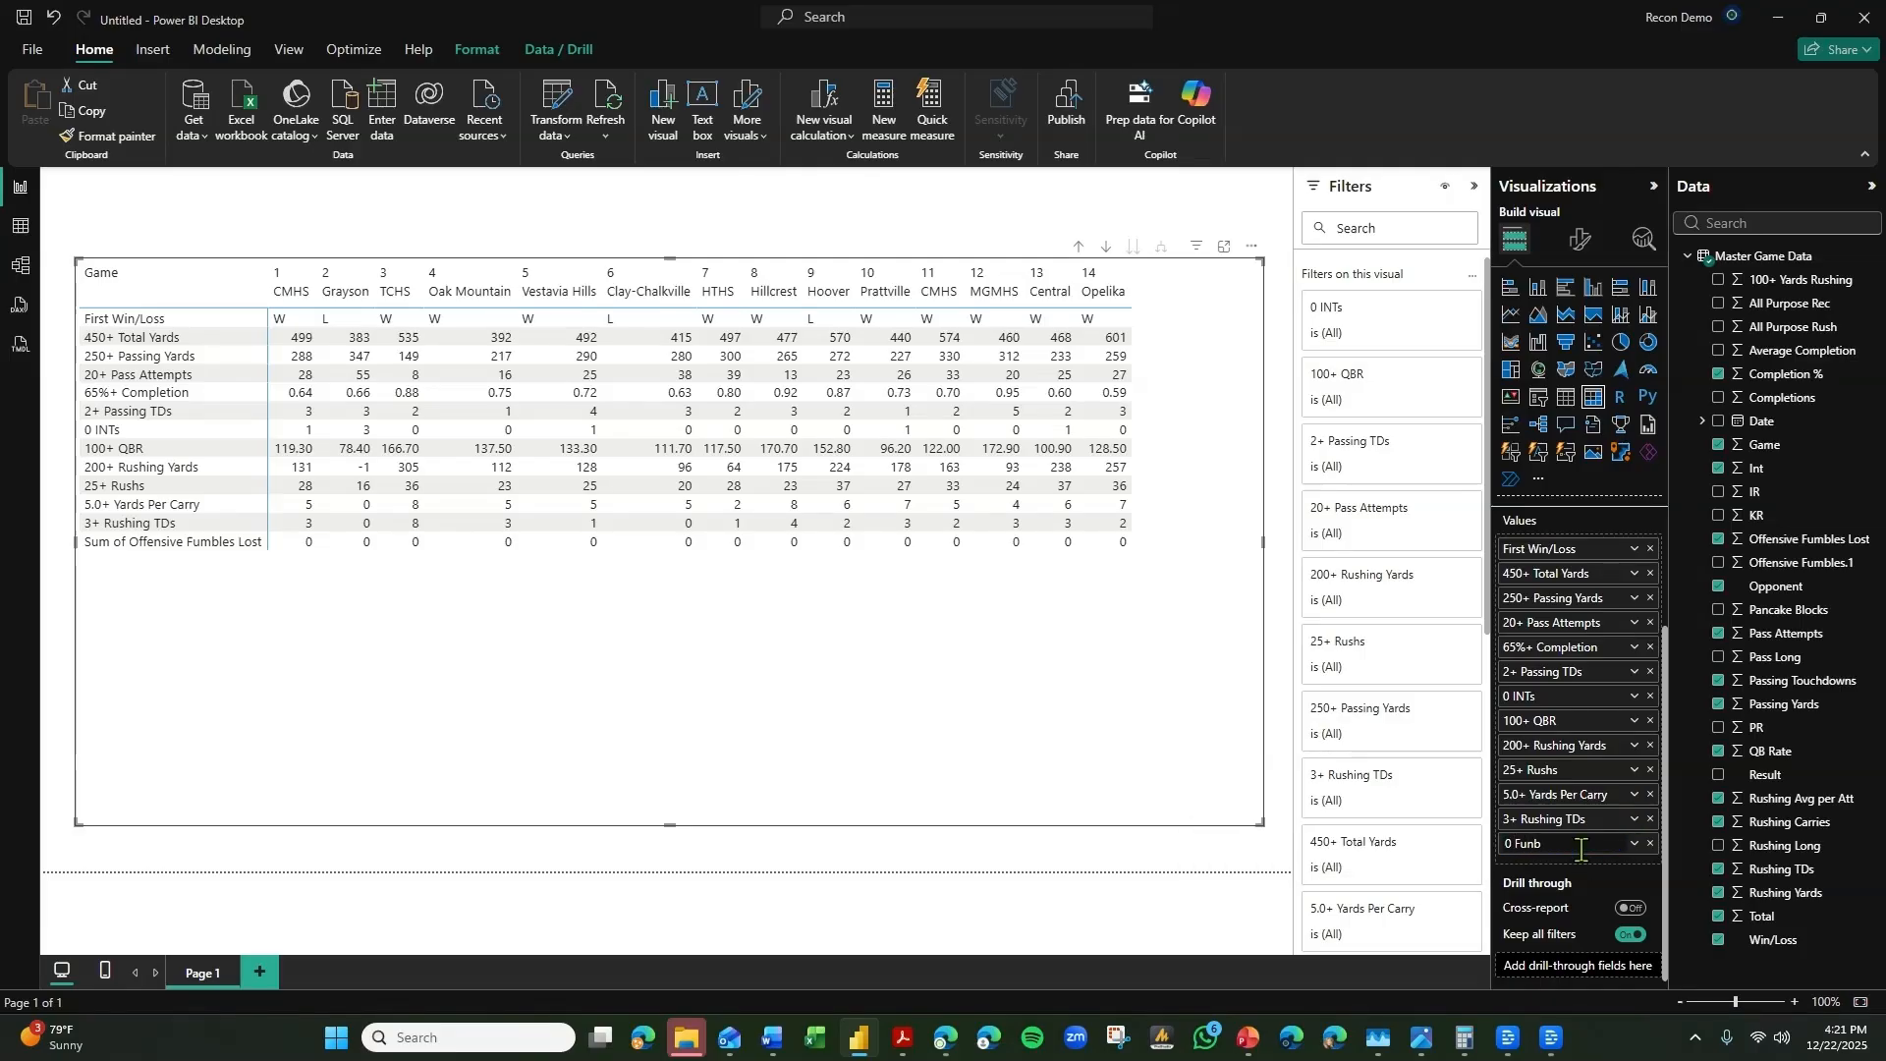
pyautogui.write('les Lost')
pyautogui.press('Return')
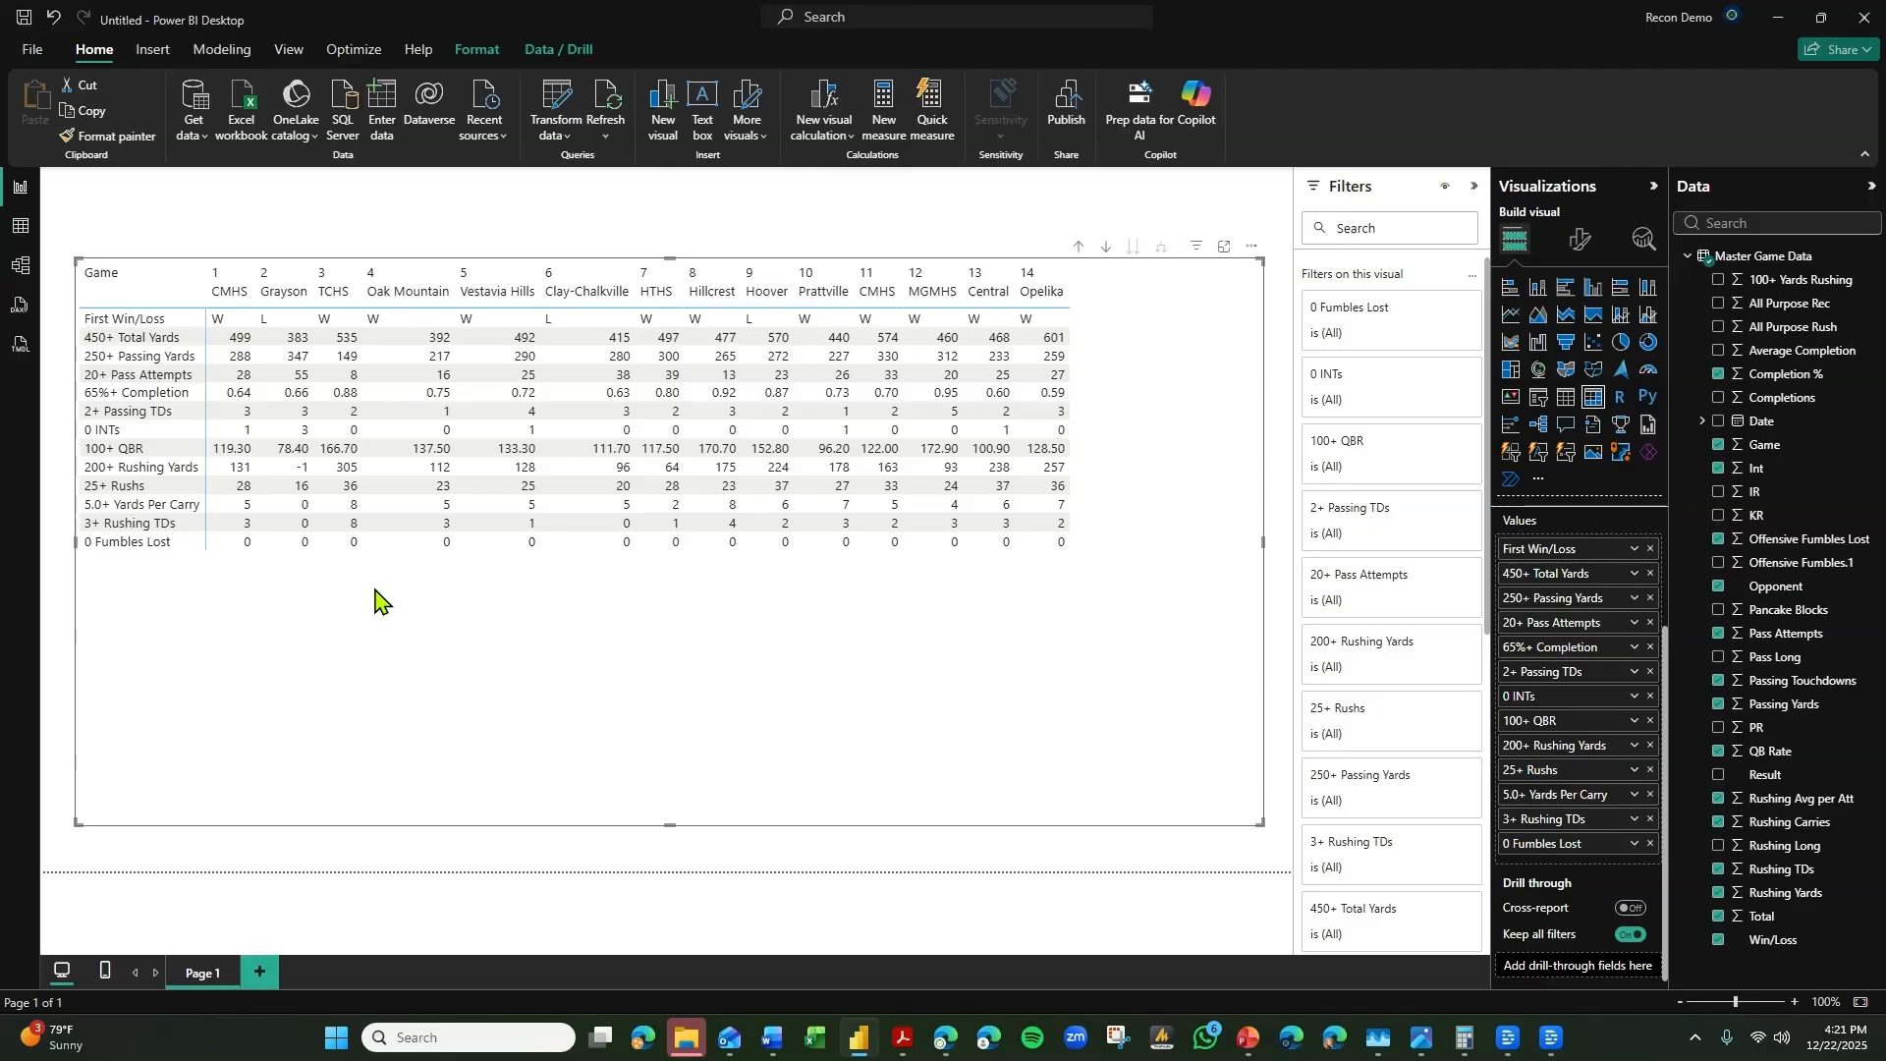
pyautogui.click(287, 49)
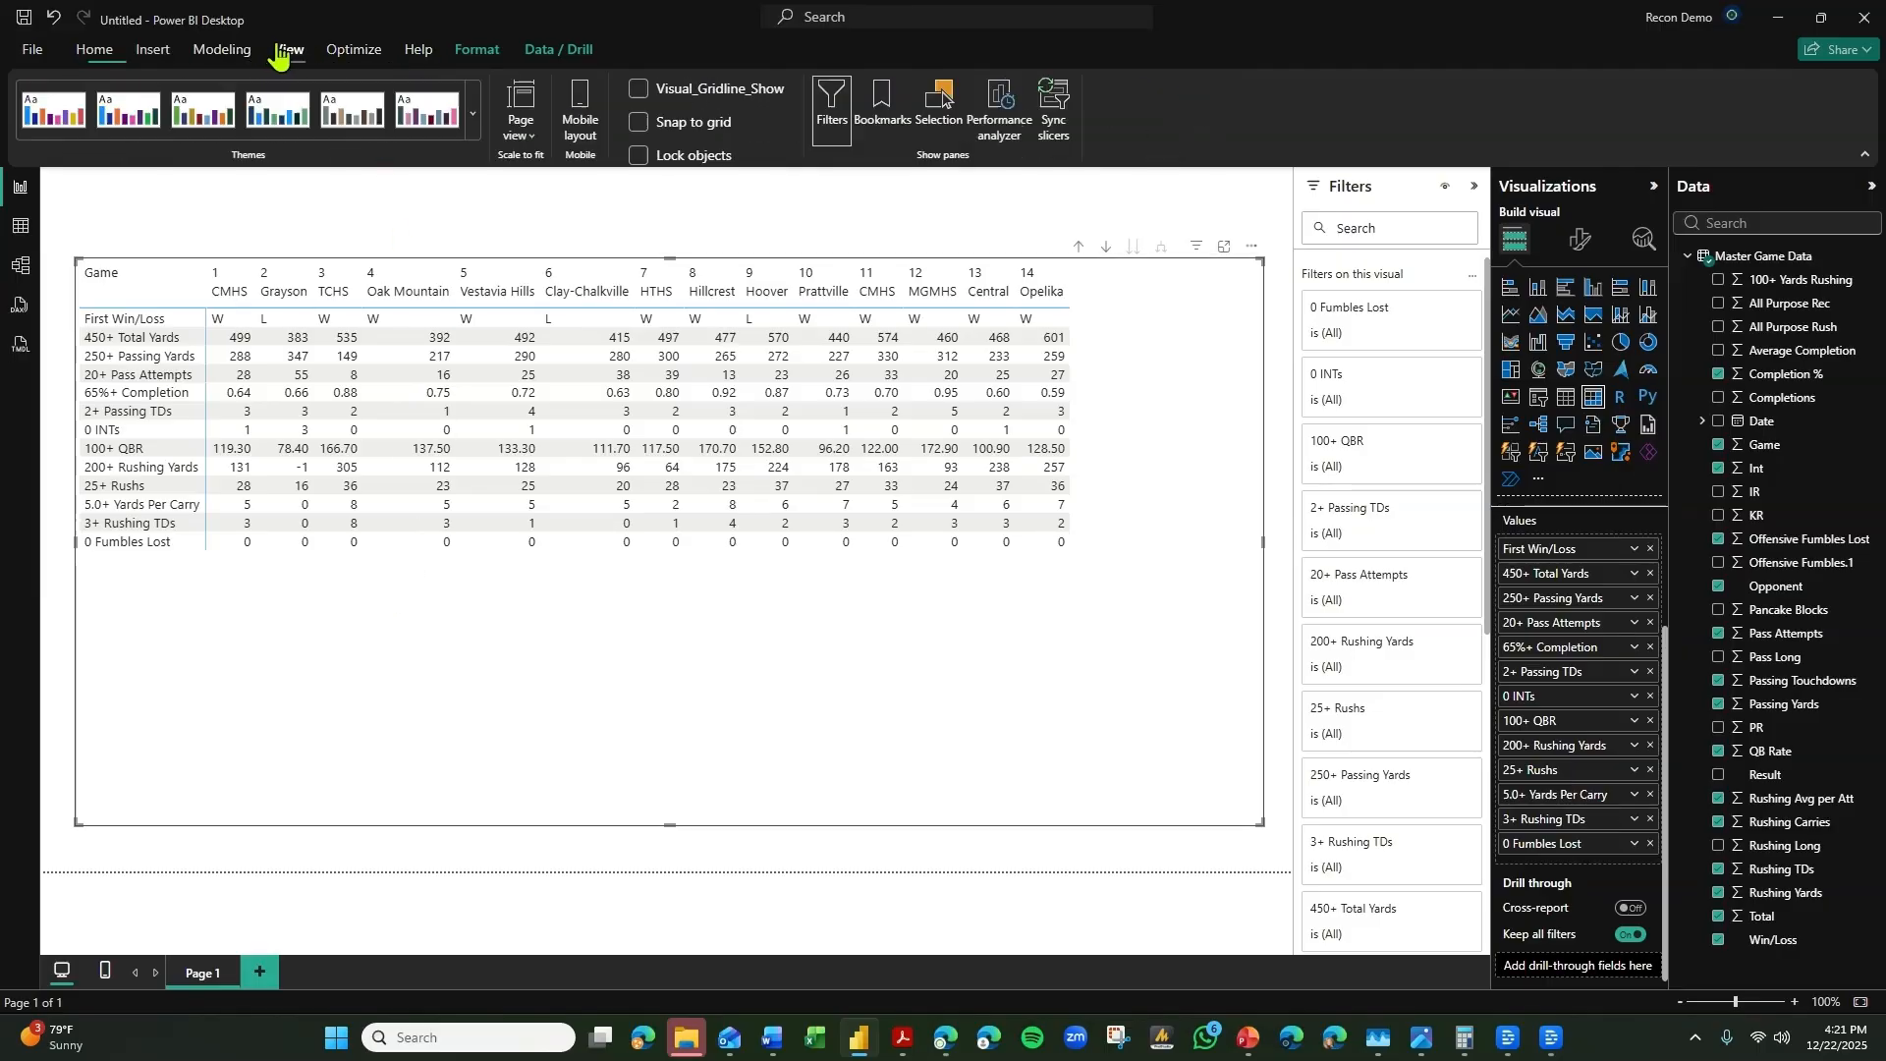
pyautogui.click(472, 114)
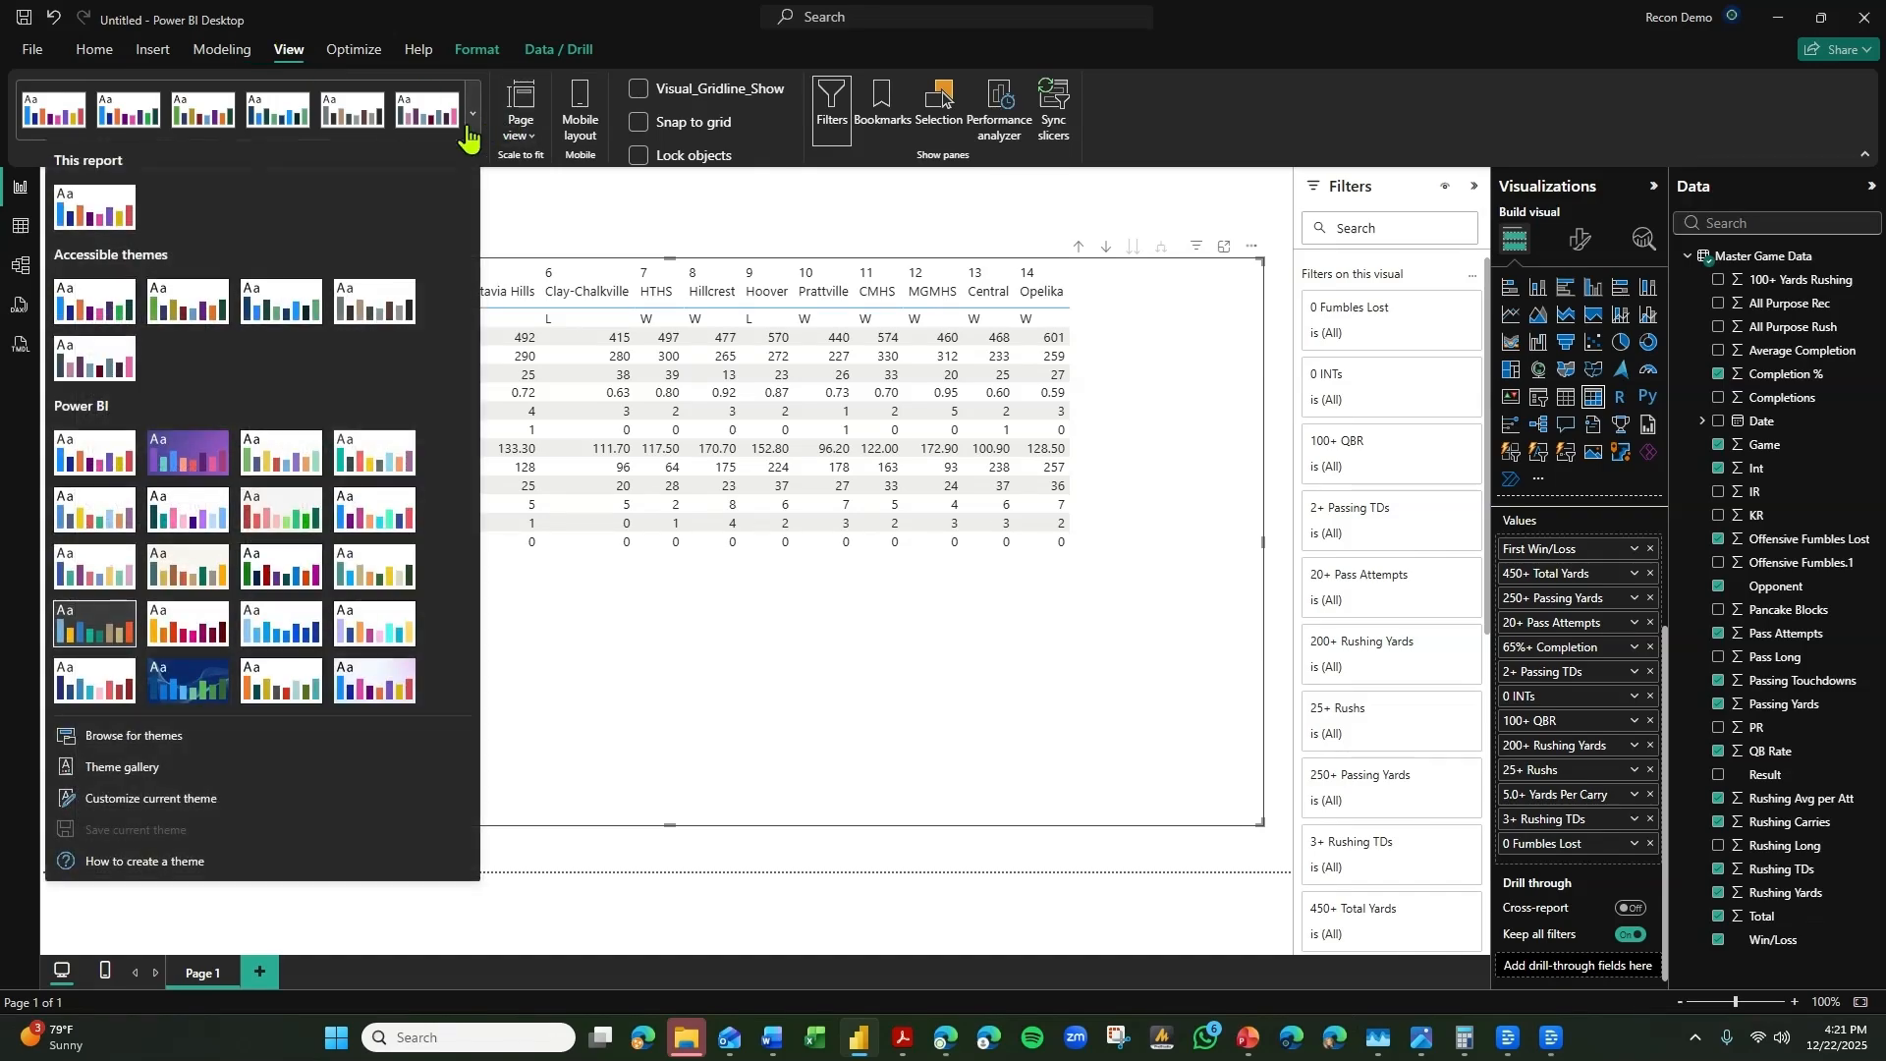
pyautogui.click(629, 206)
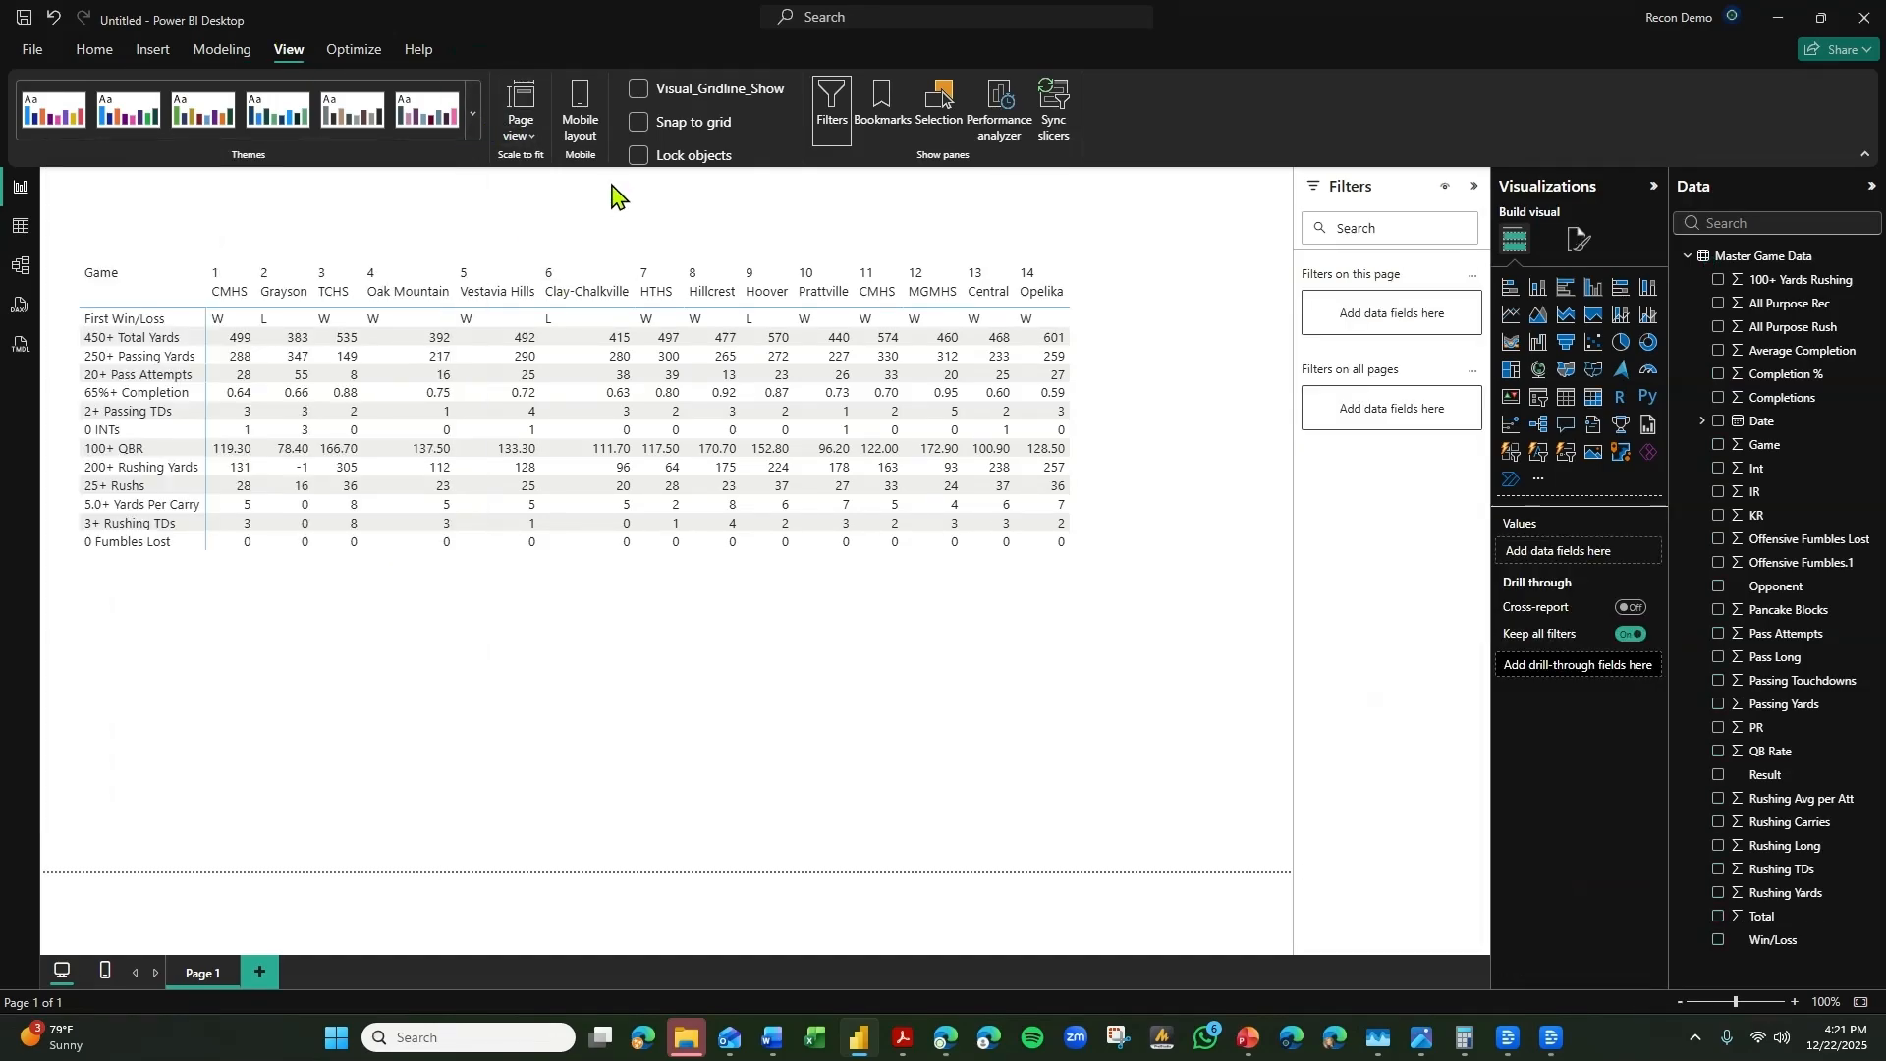
pyautogui.click(472, 114)
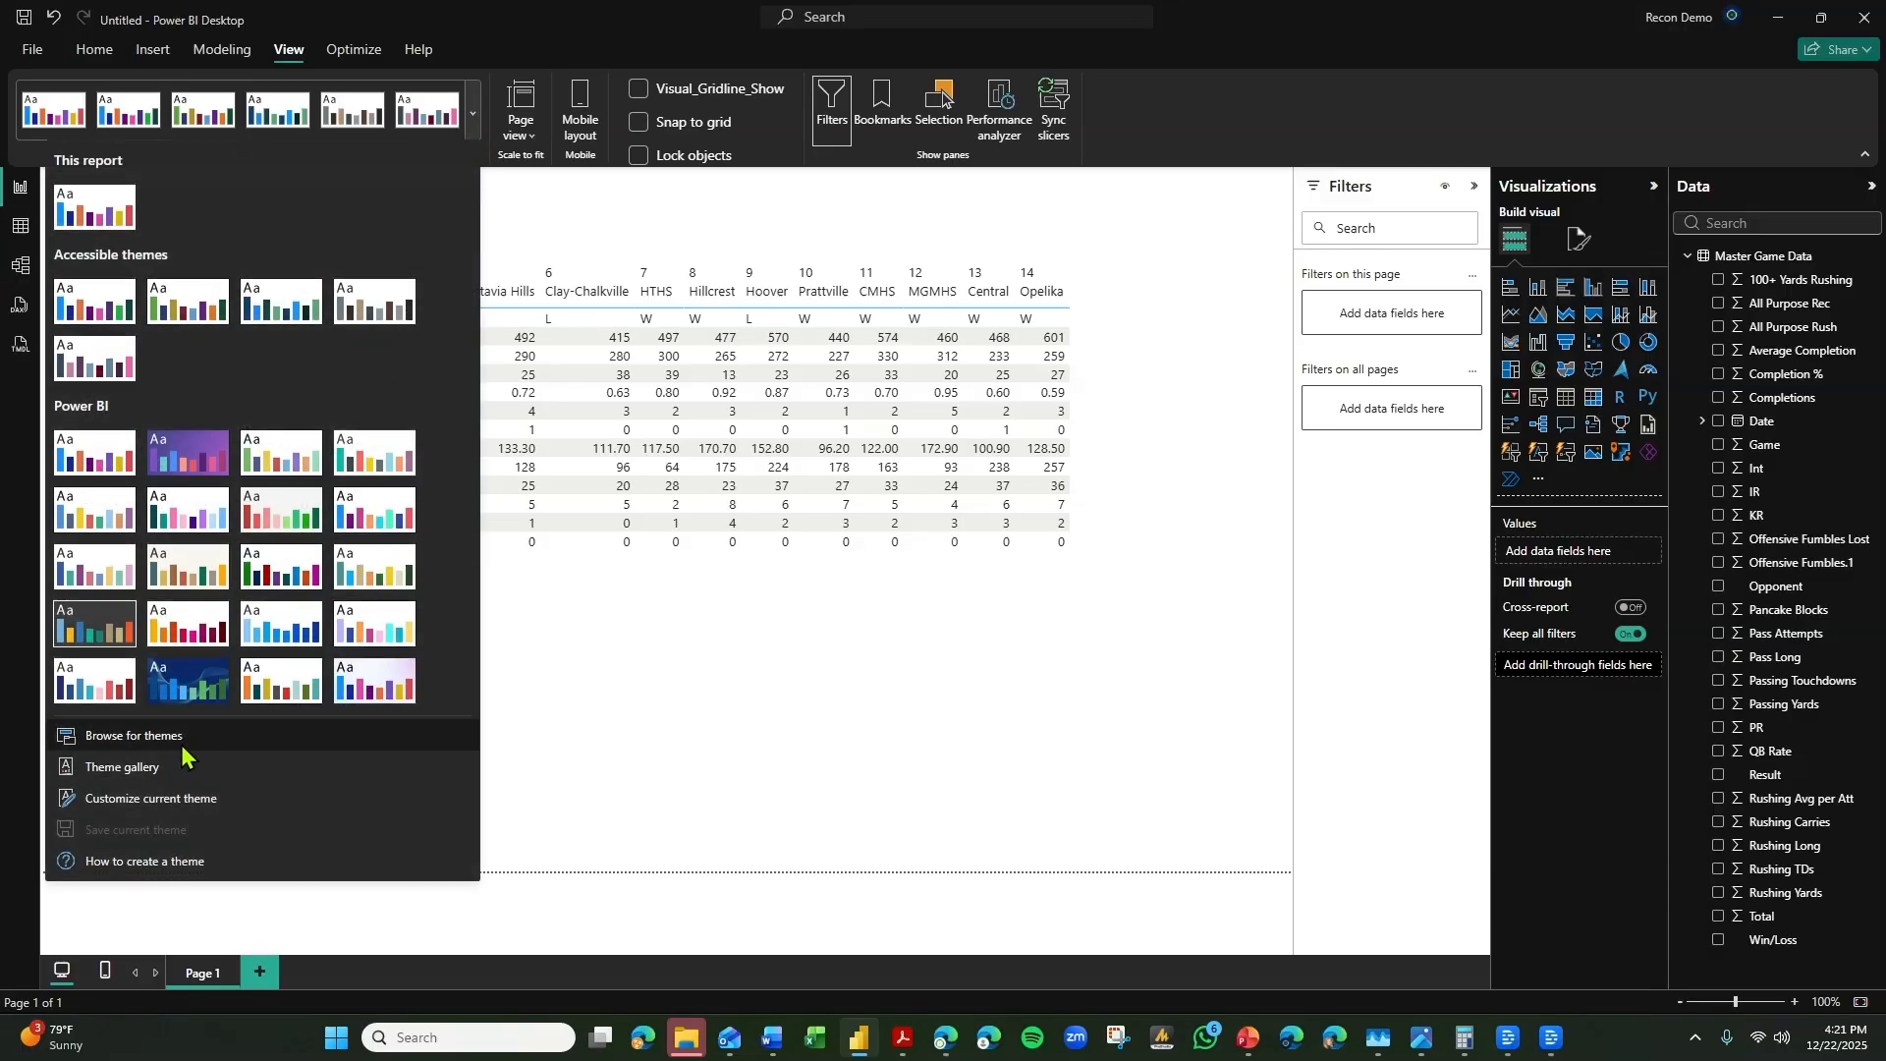
pyautogui.click(169, 799)
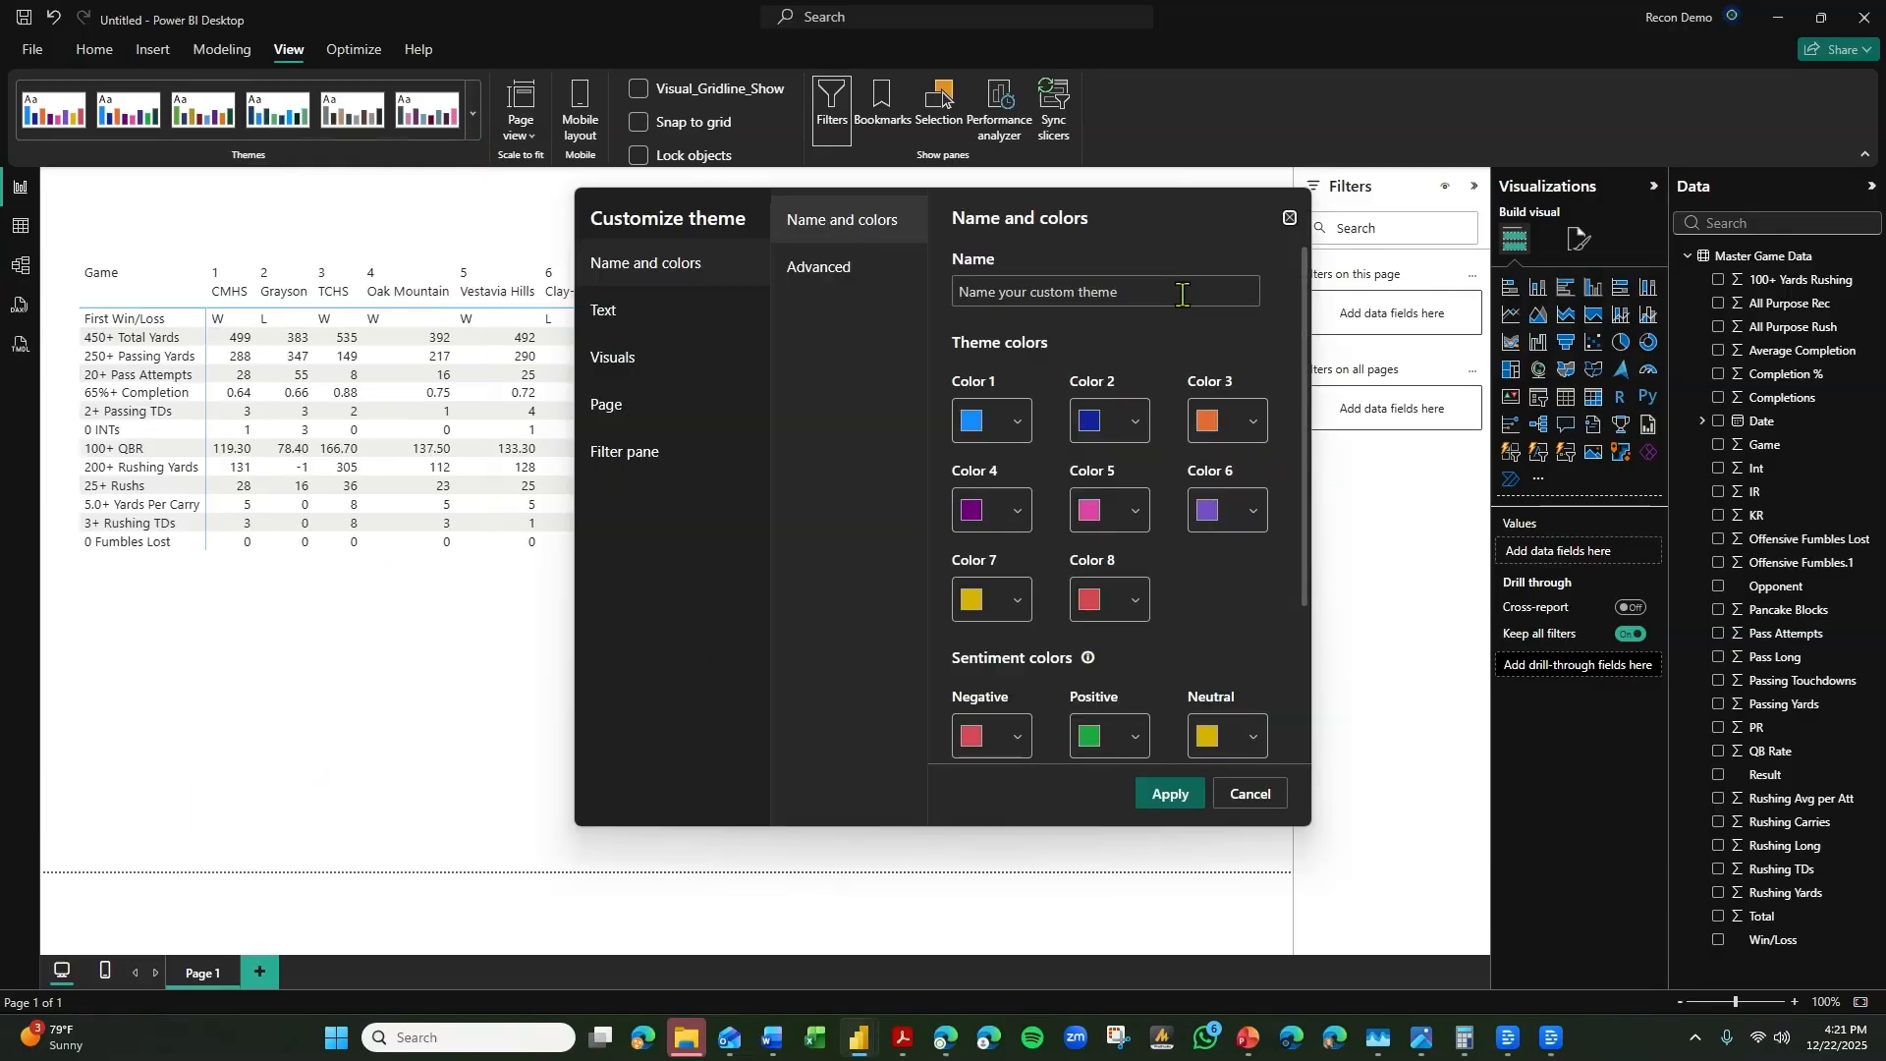
pyautogui.click(1289, 217)
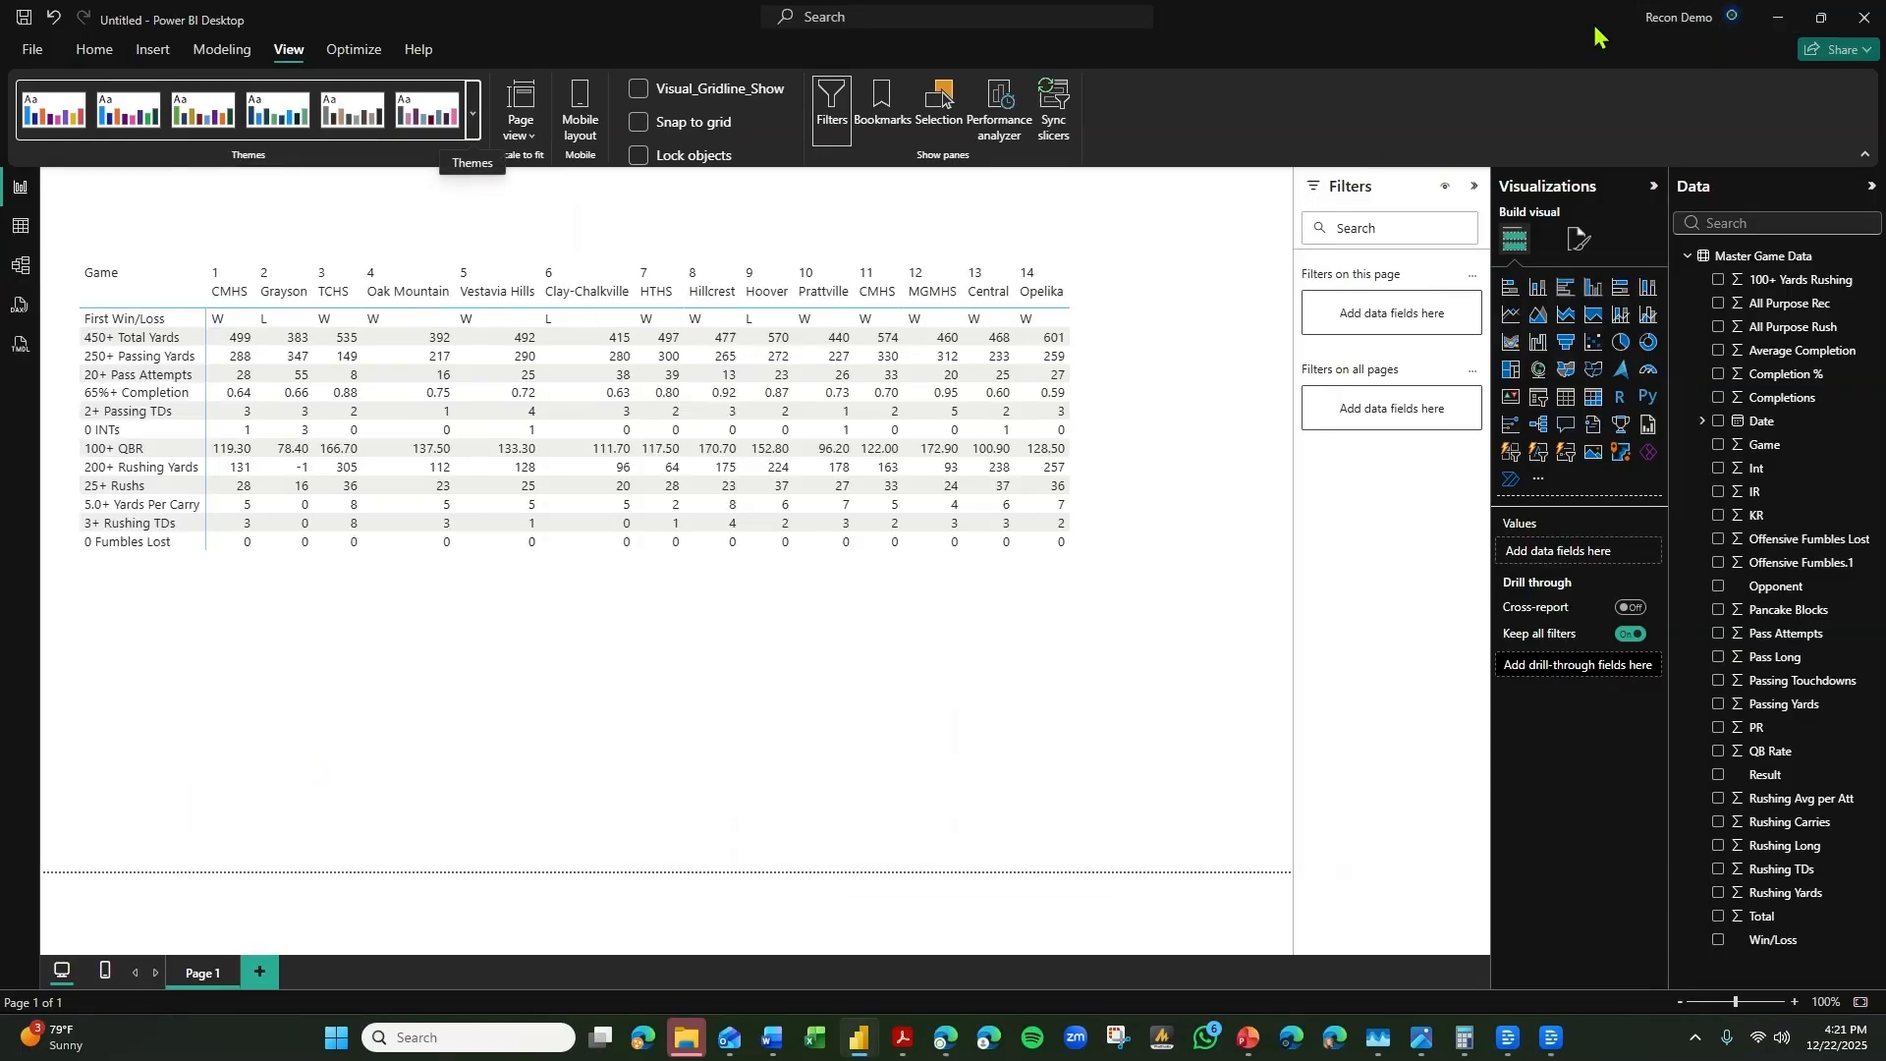
# Tile the Power BI window side by side with the browser showing the header of the MaxPreps Thompson Warriors schedule page.
pyautogui.click(1820, 18)
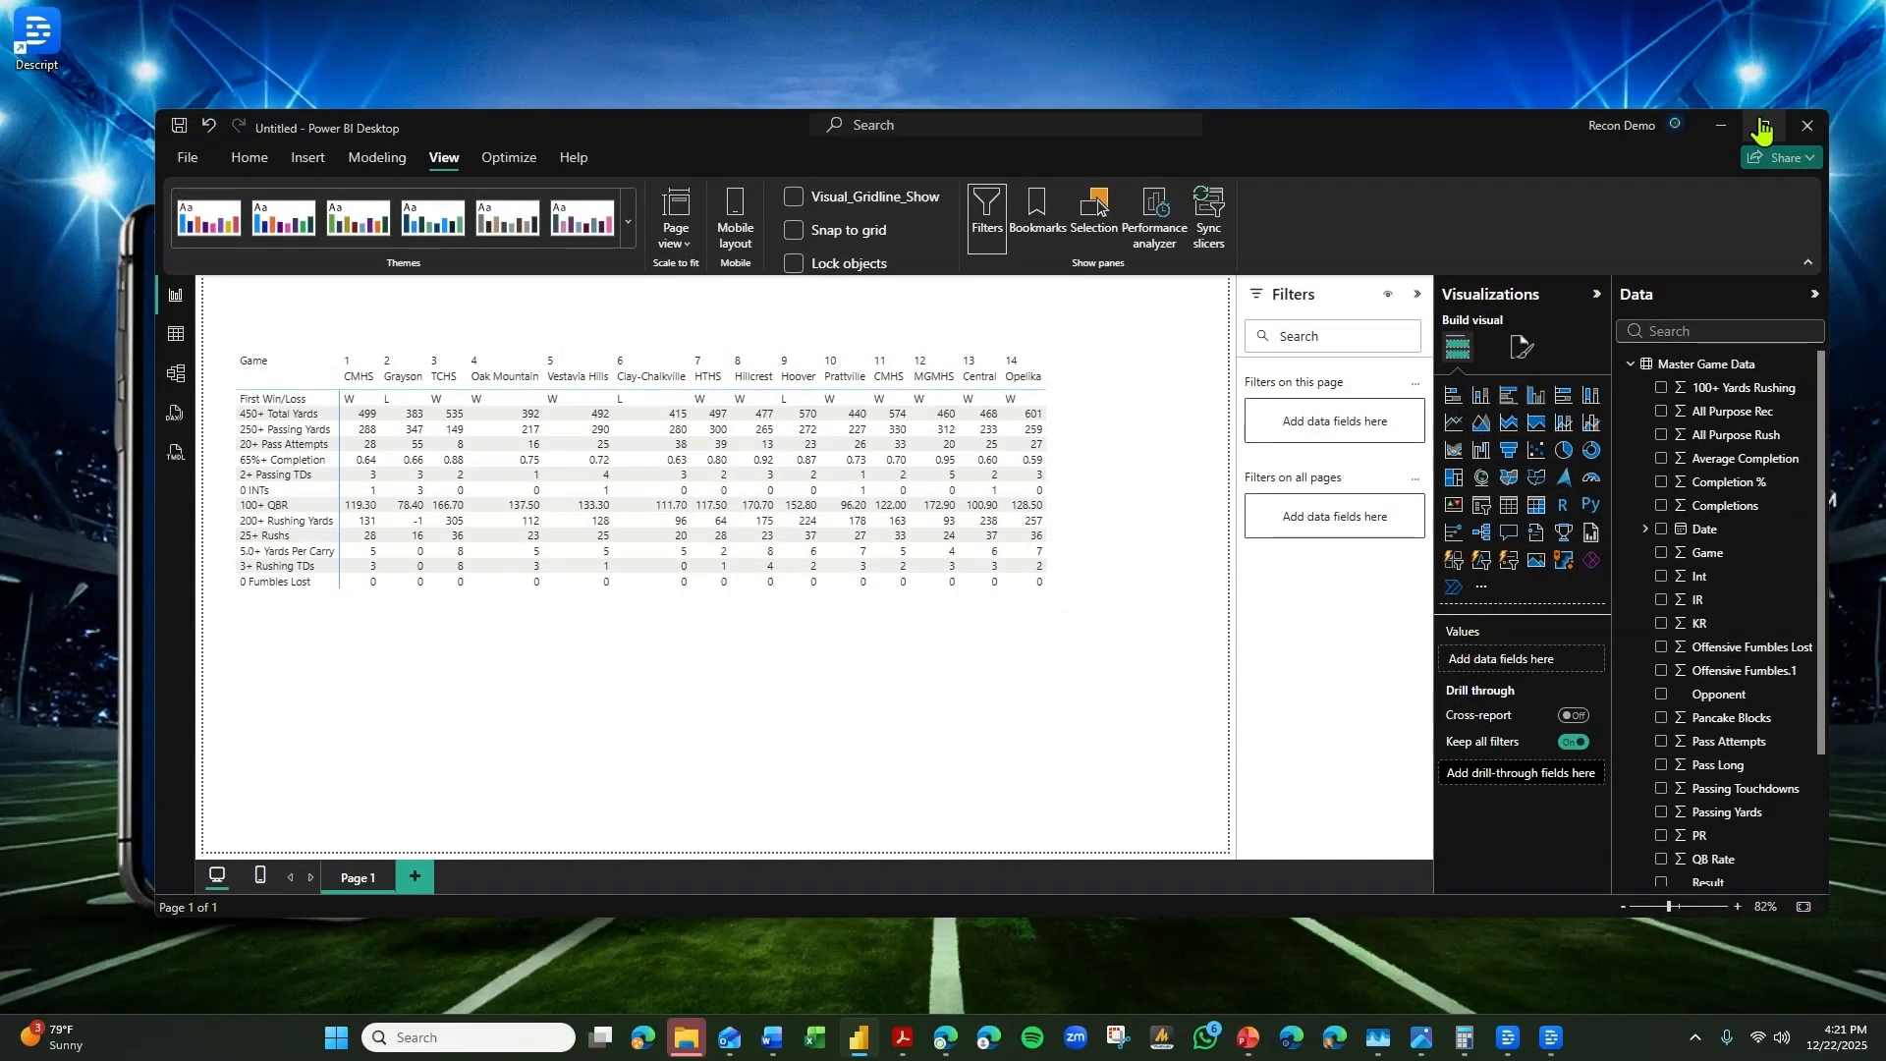
pyautogui.click(1763, 126)
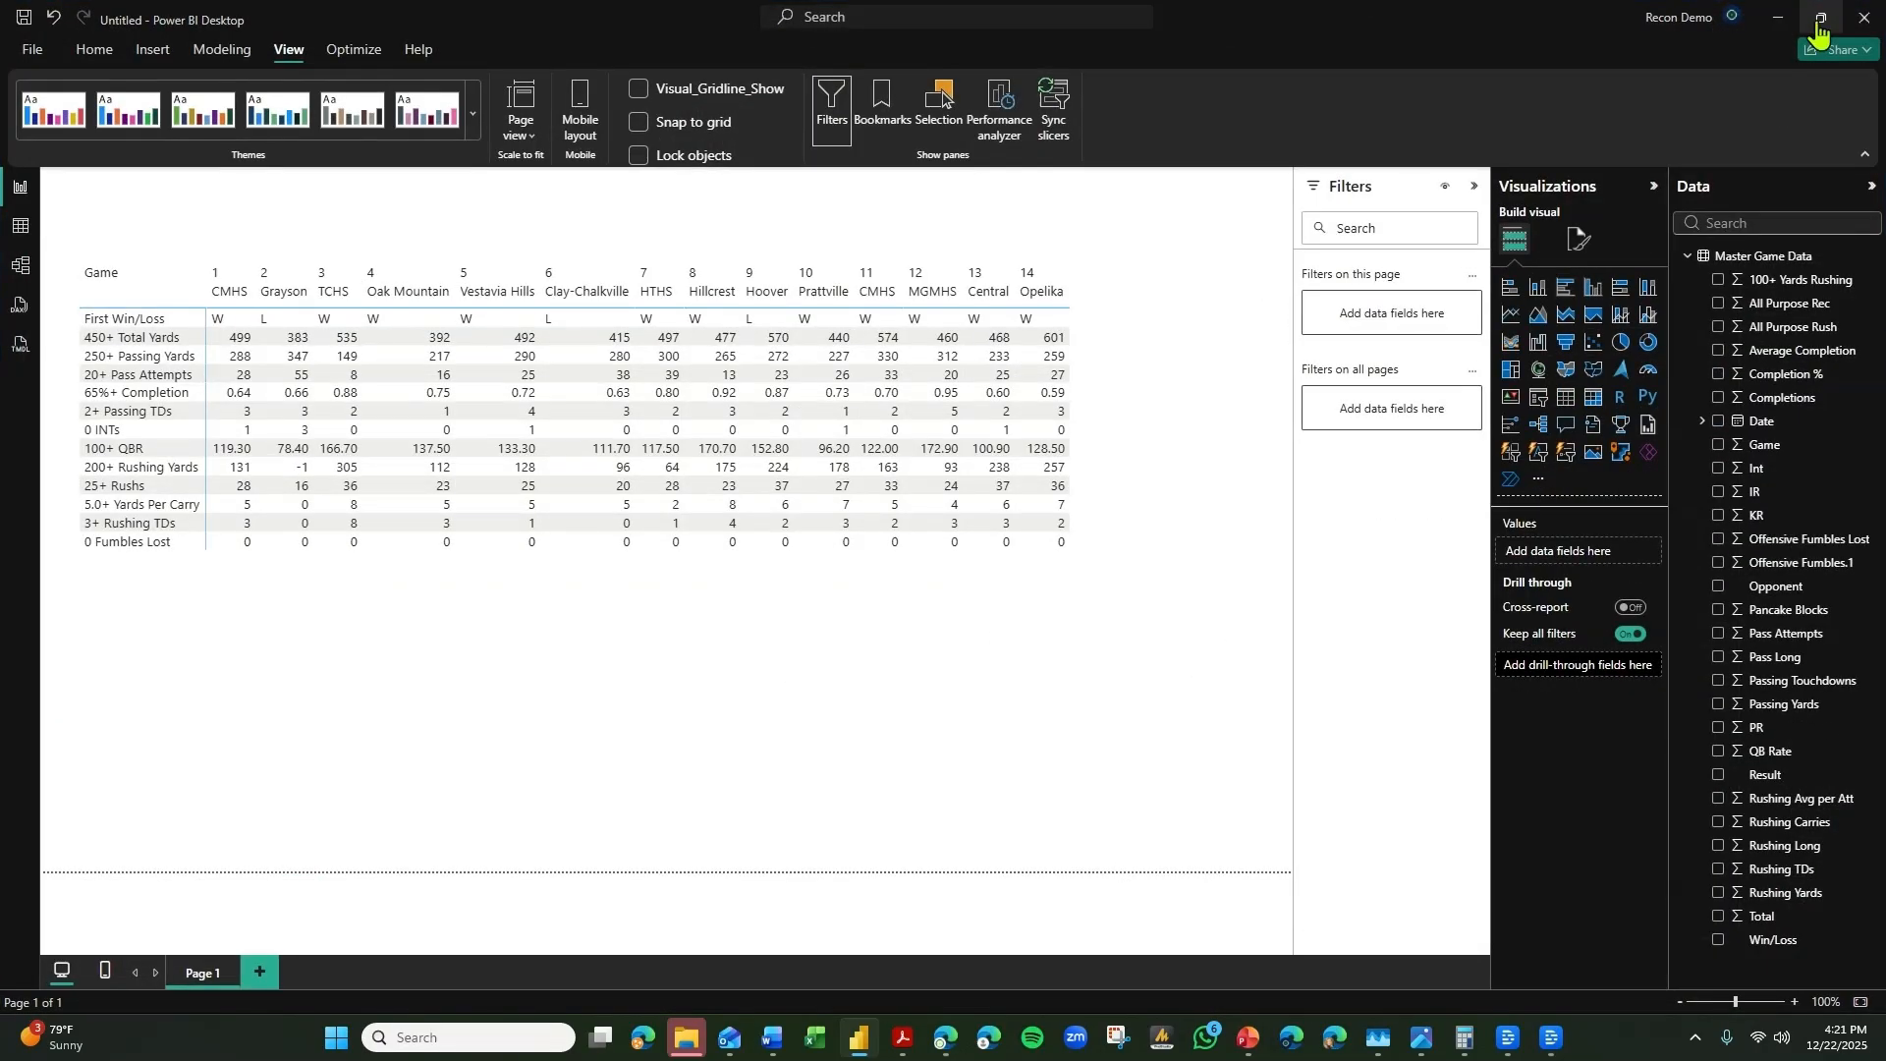
pyautogui.doubleClick(1538, 30)
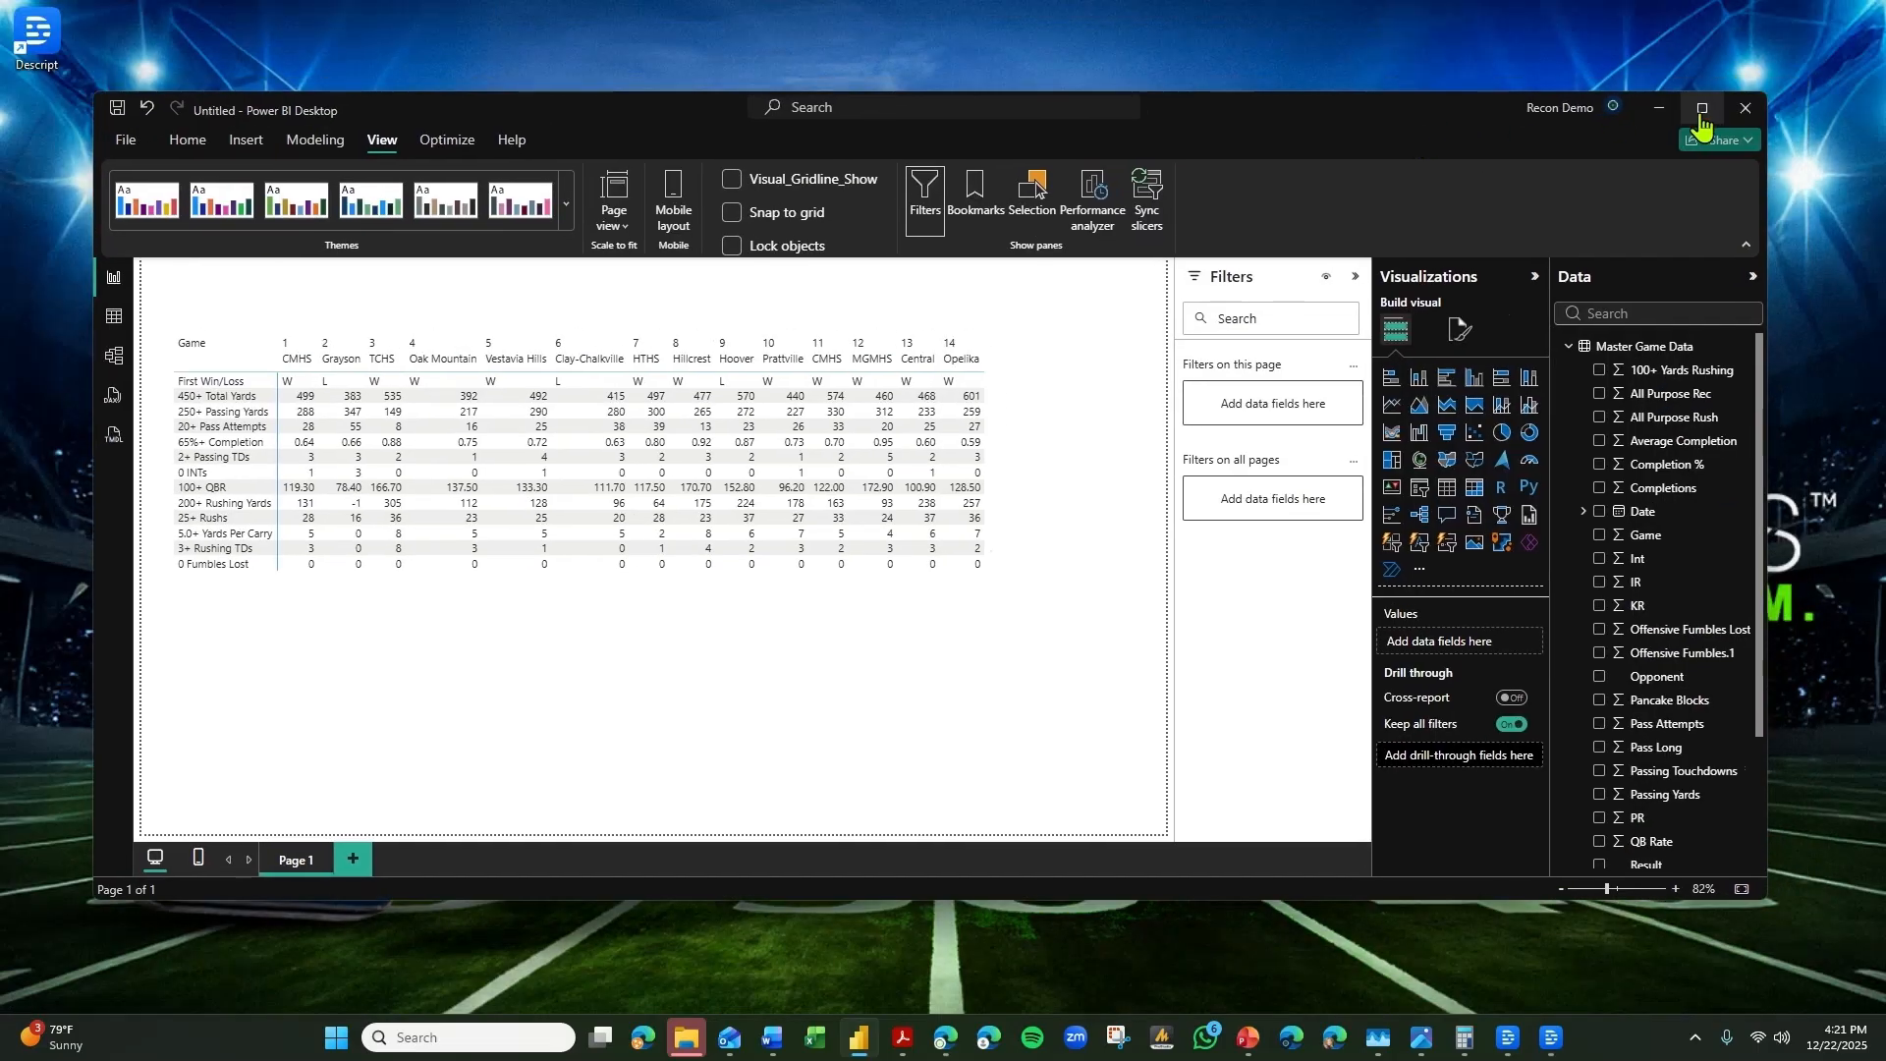
pyautogui.moveTo(1414, 124); pyautogui.dragTo(1885, 138)
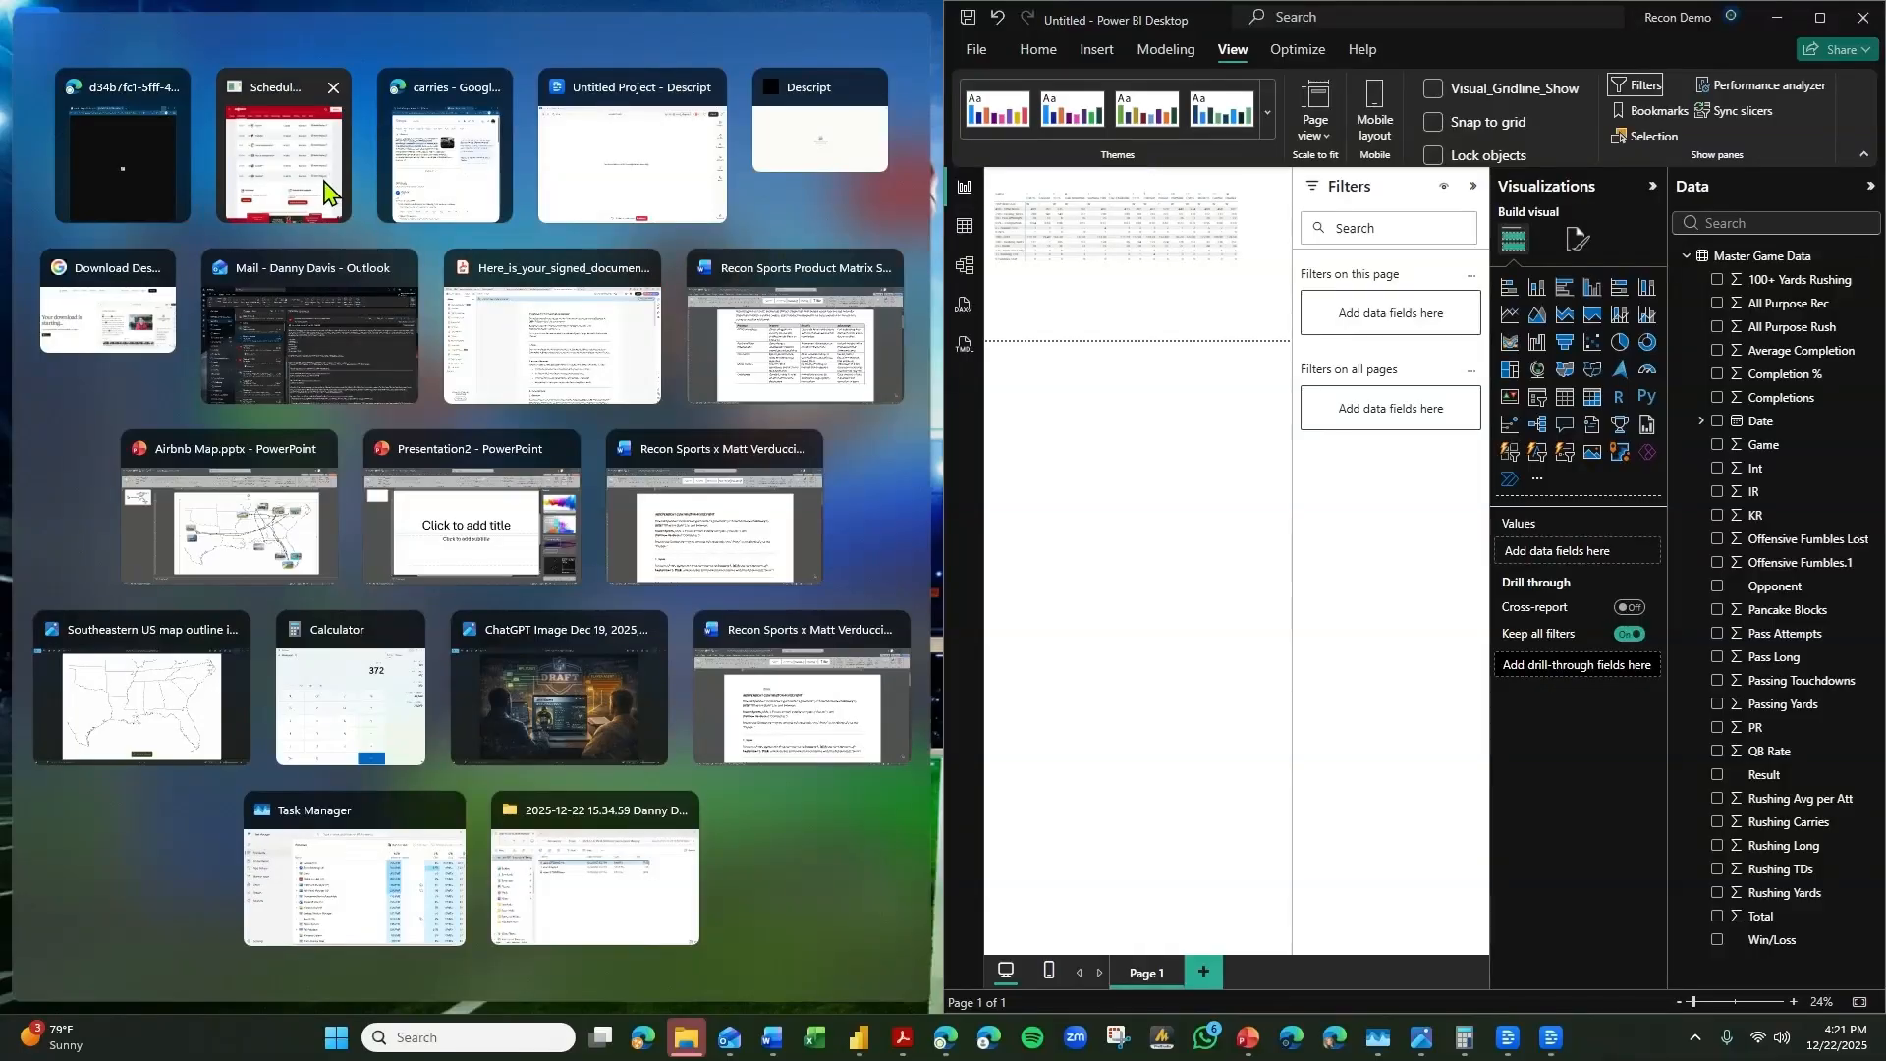
pyautogui.click(327, 196)
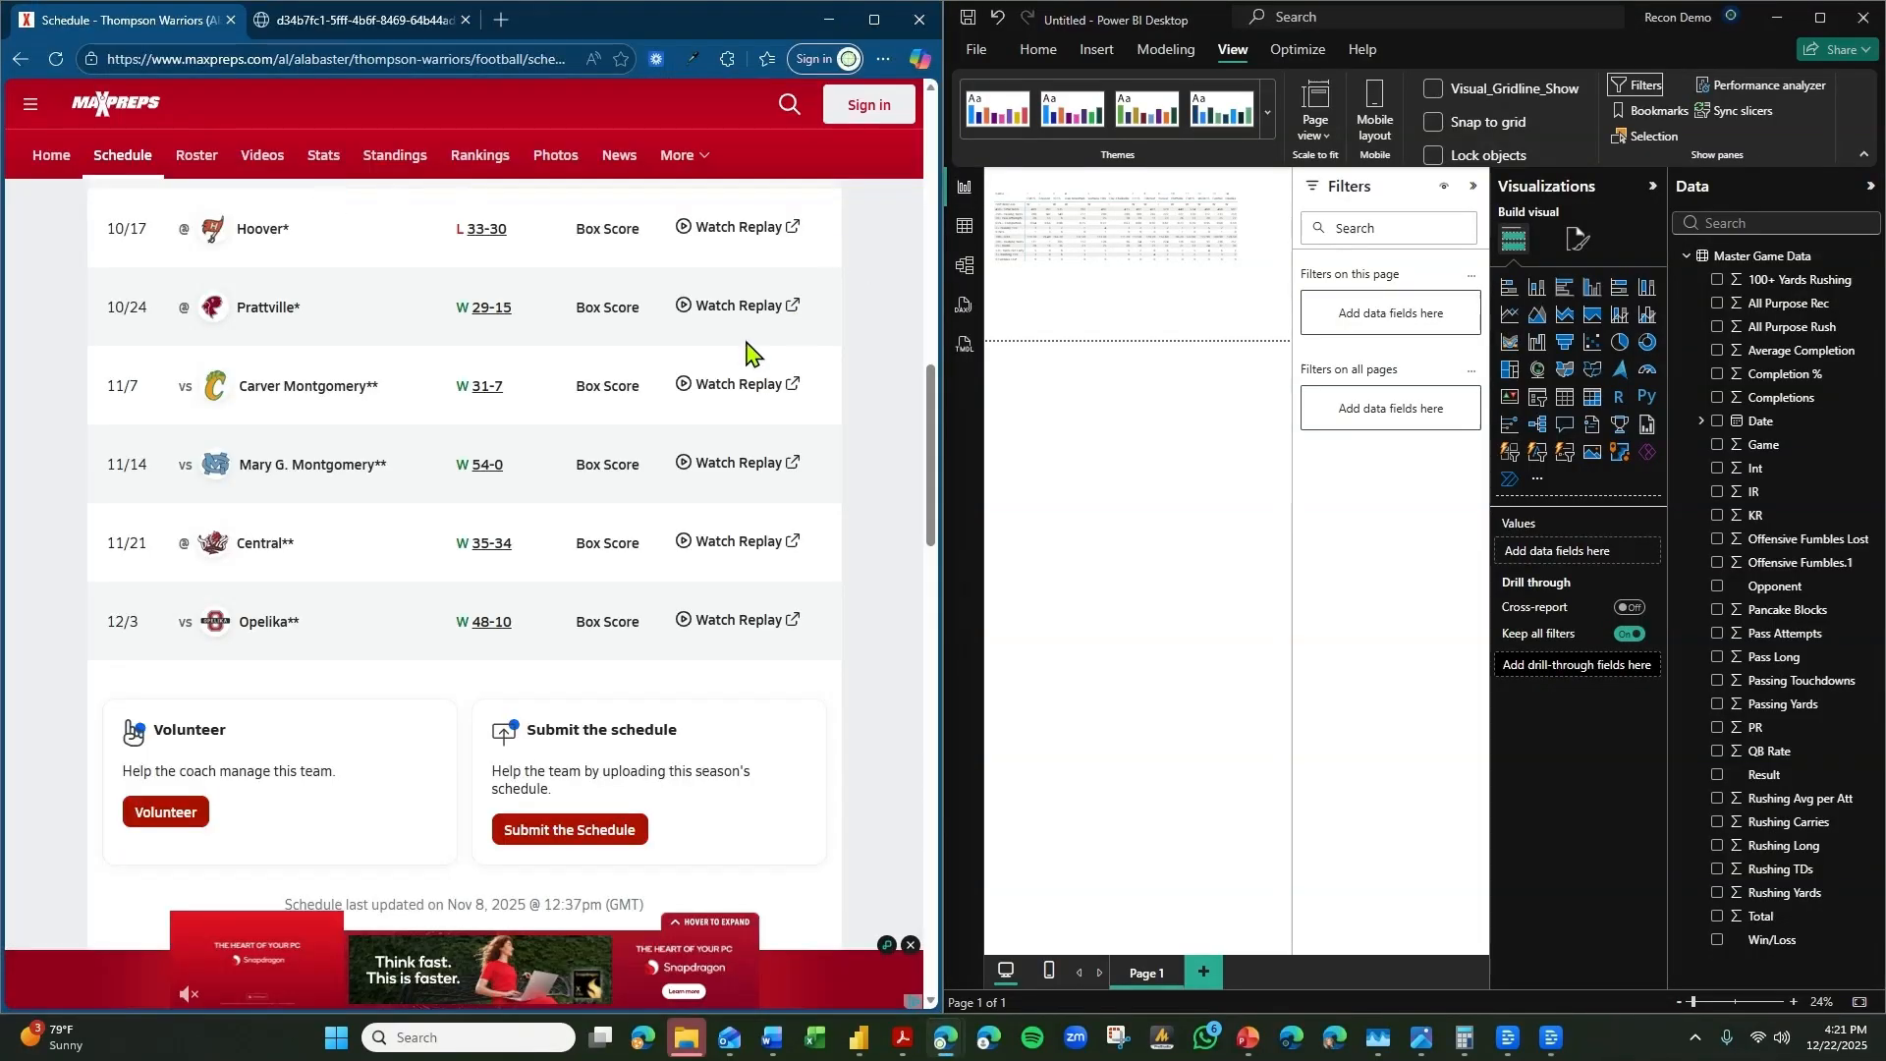
pyautogui.scroll(10, 744, 383)
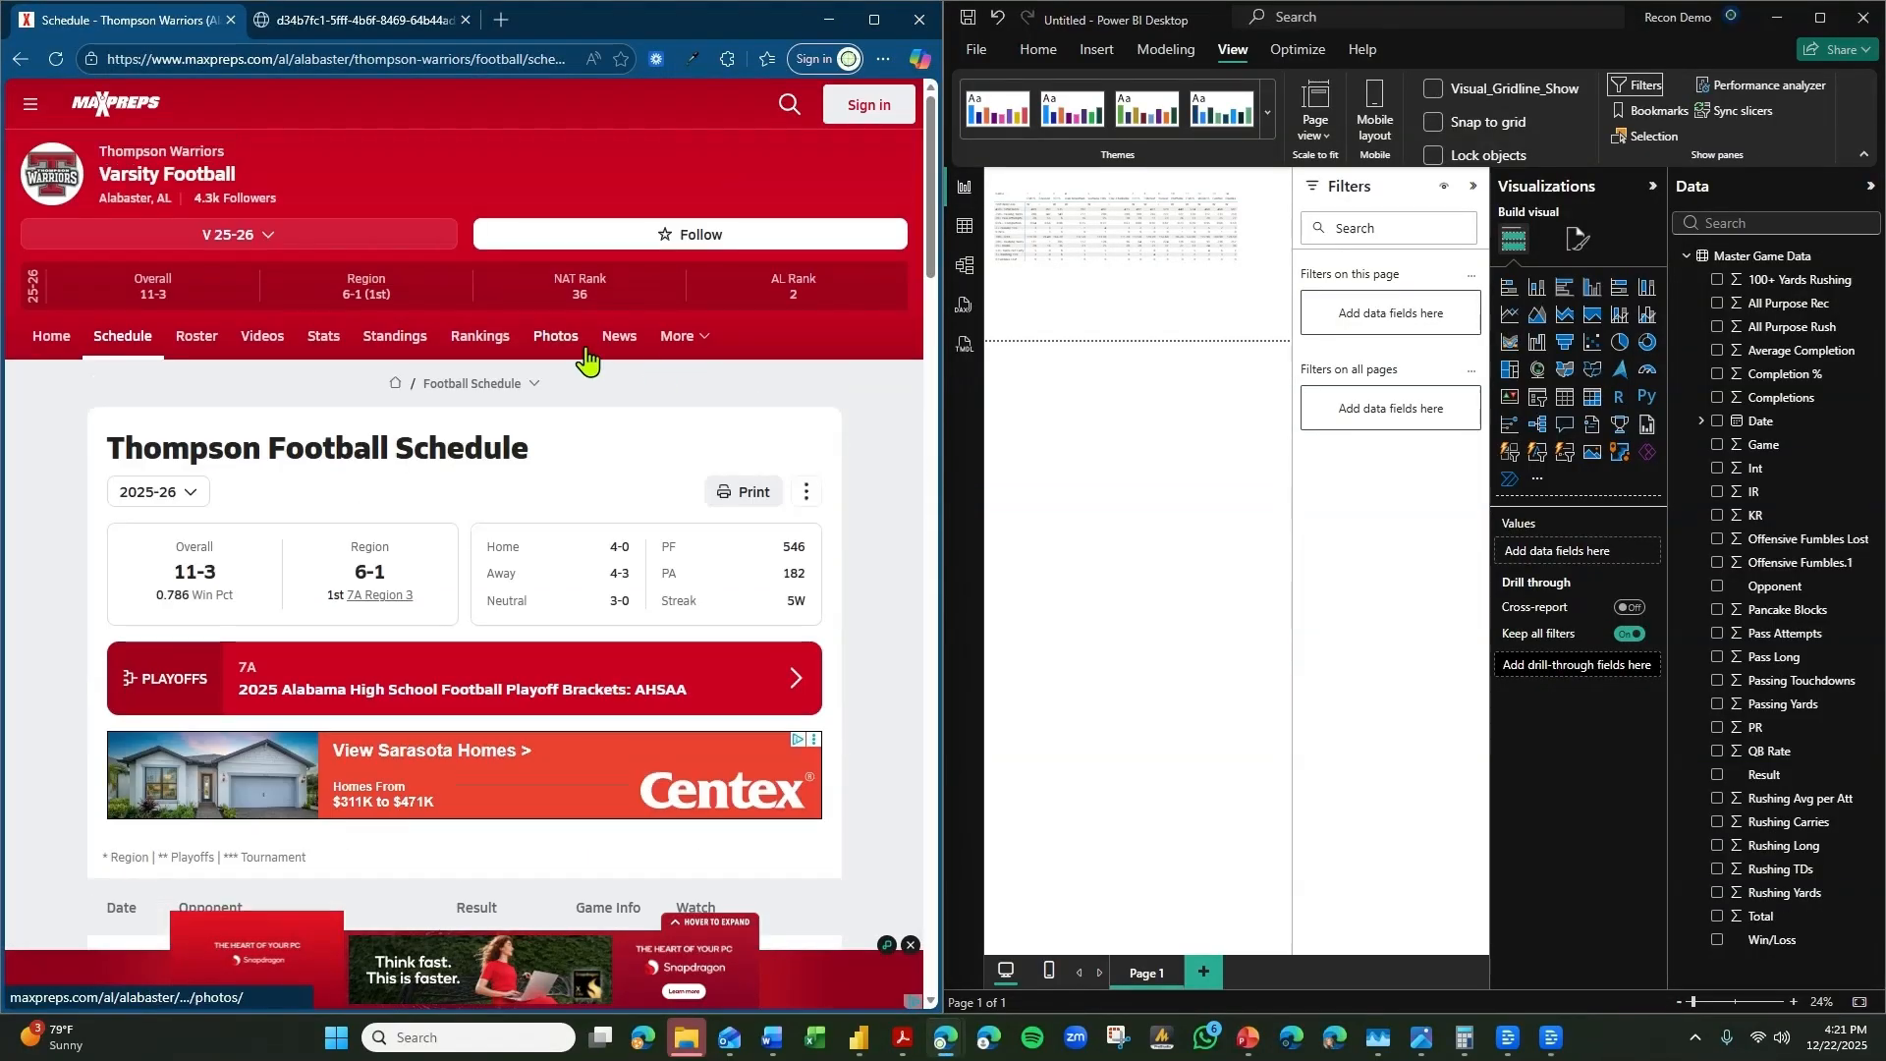
# Open the current report theme for customization and sample the red #ac313a from the Warriors logo on the MaxPreps page.
pyautogui.click(1266, 112)
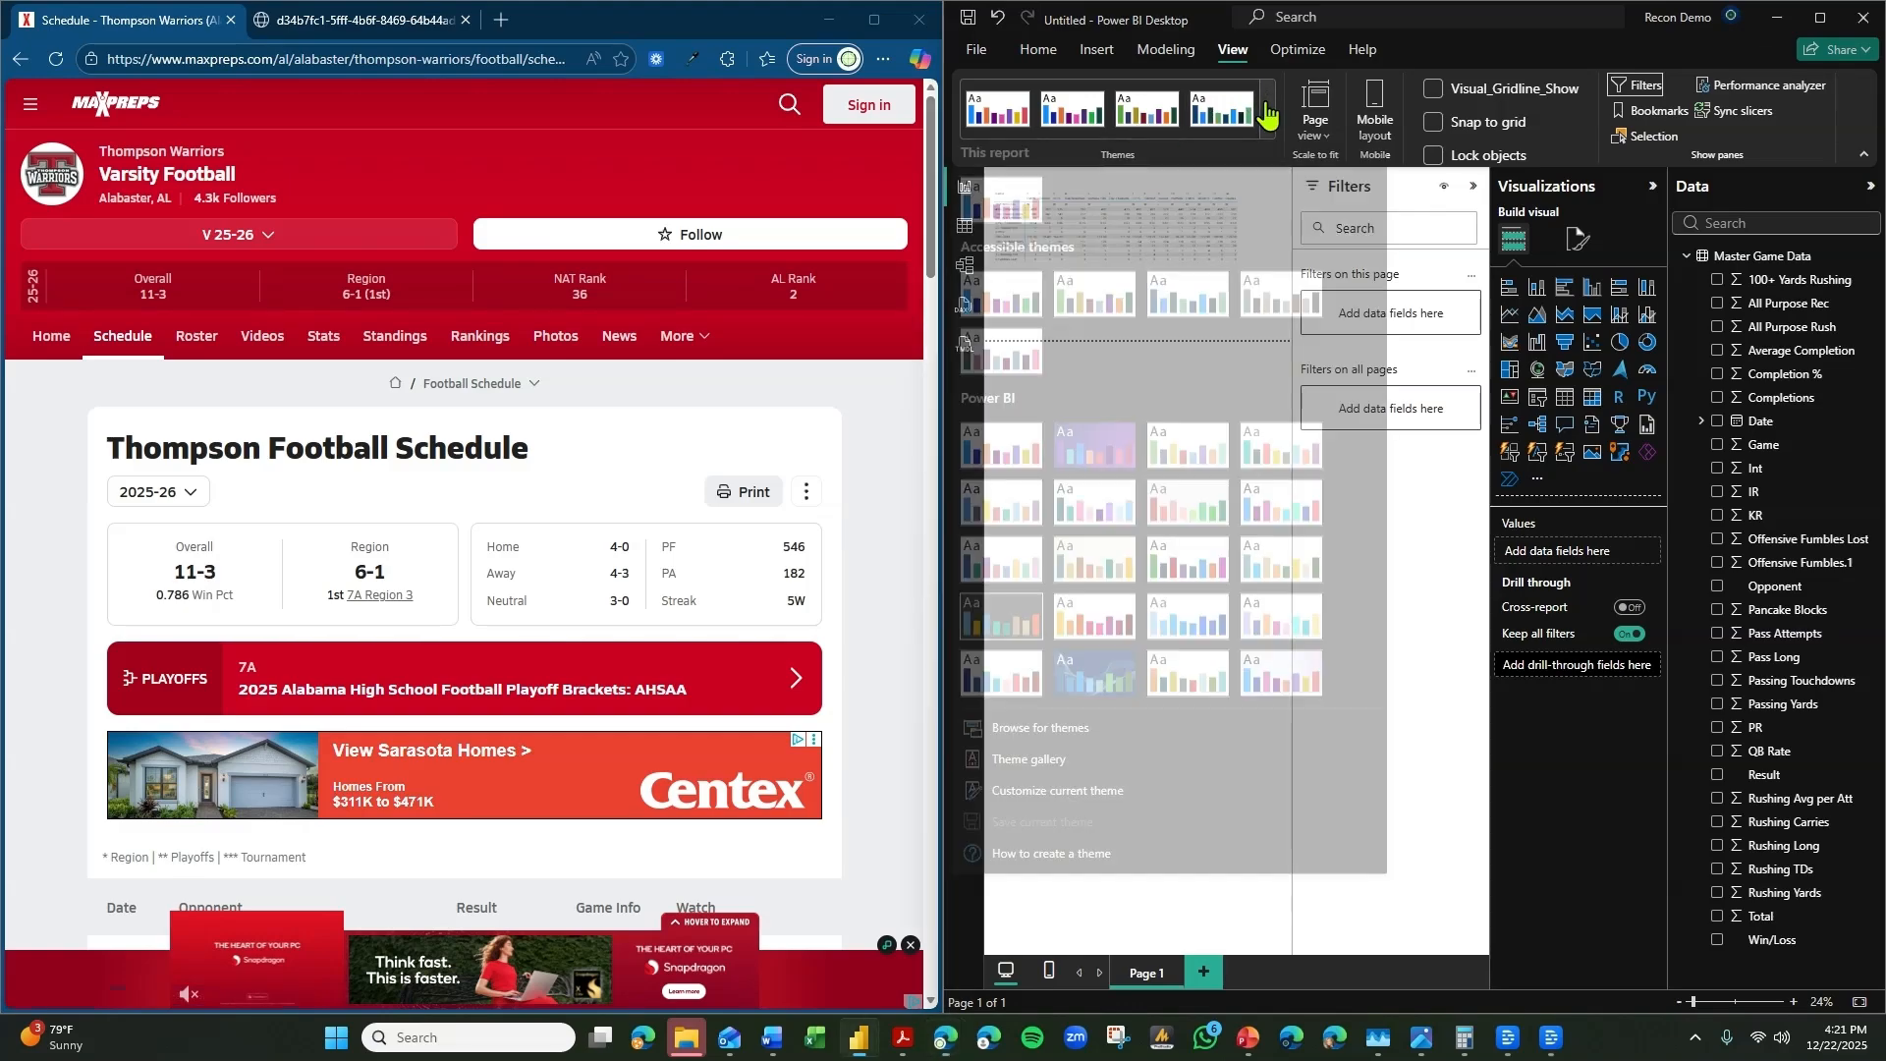
pyautogui.click(1068, 797)
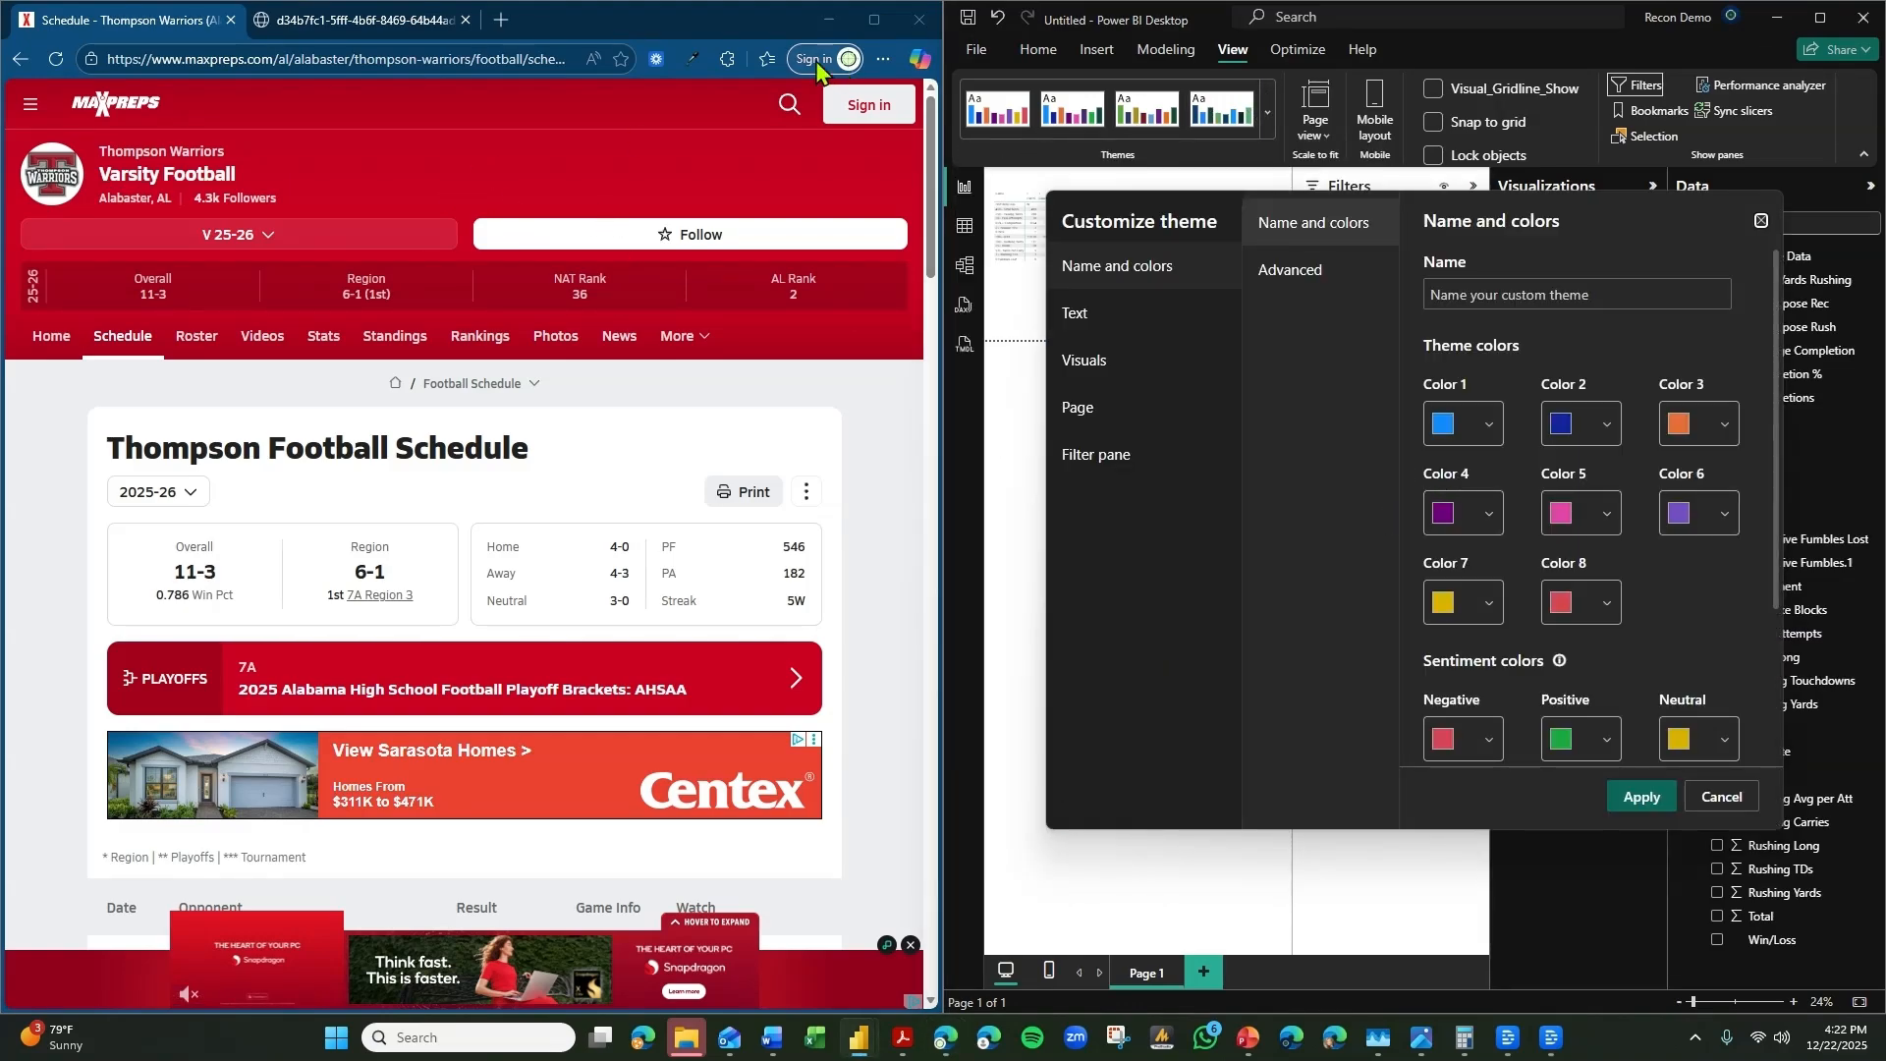
pyautogui.click(693, 62)
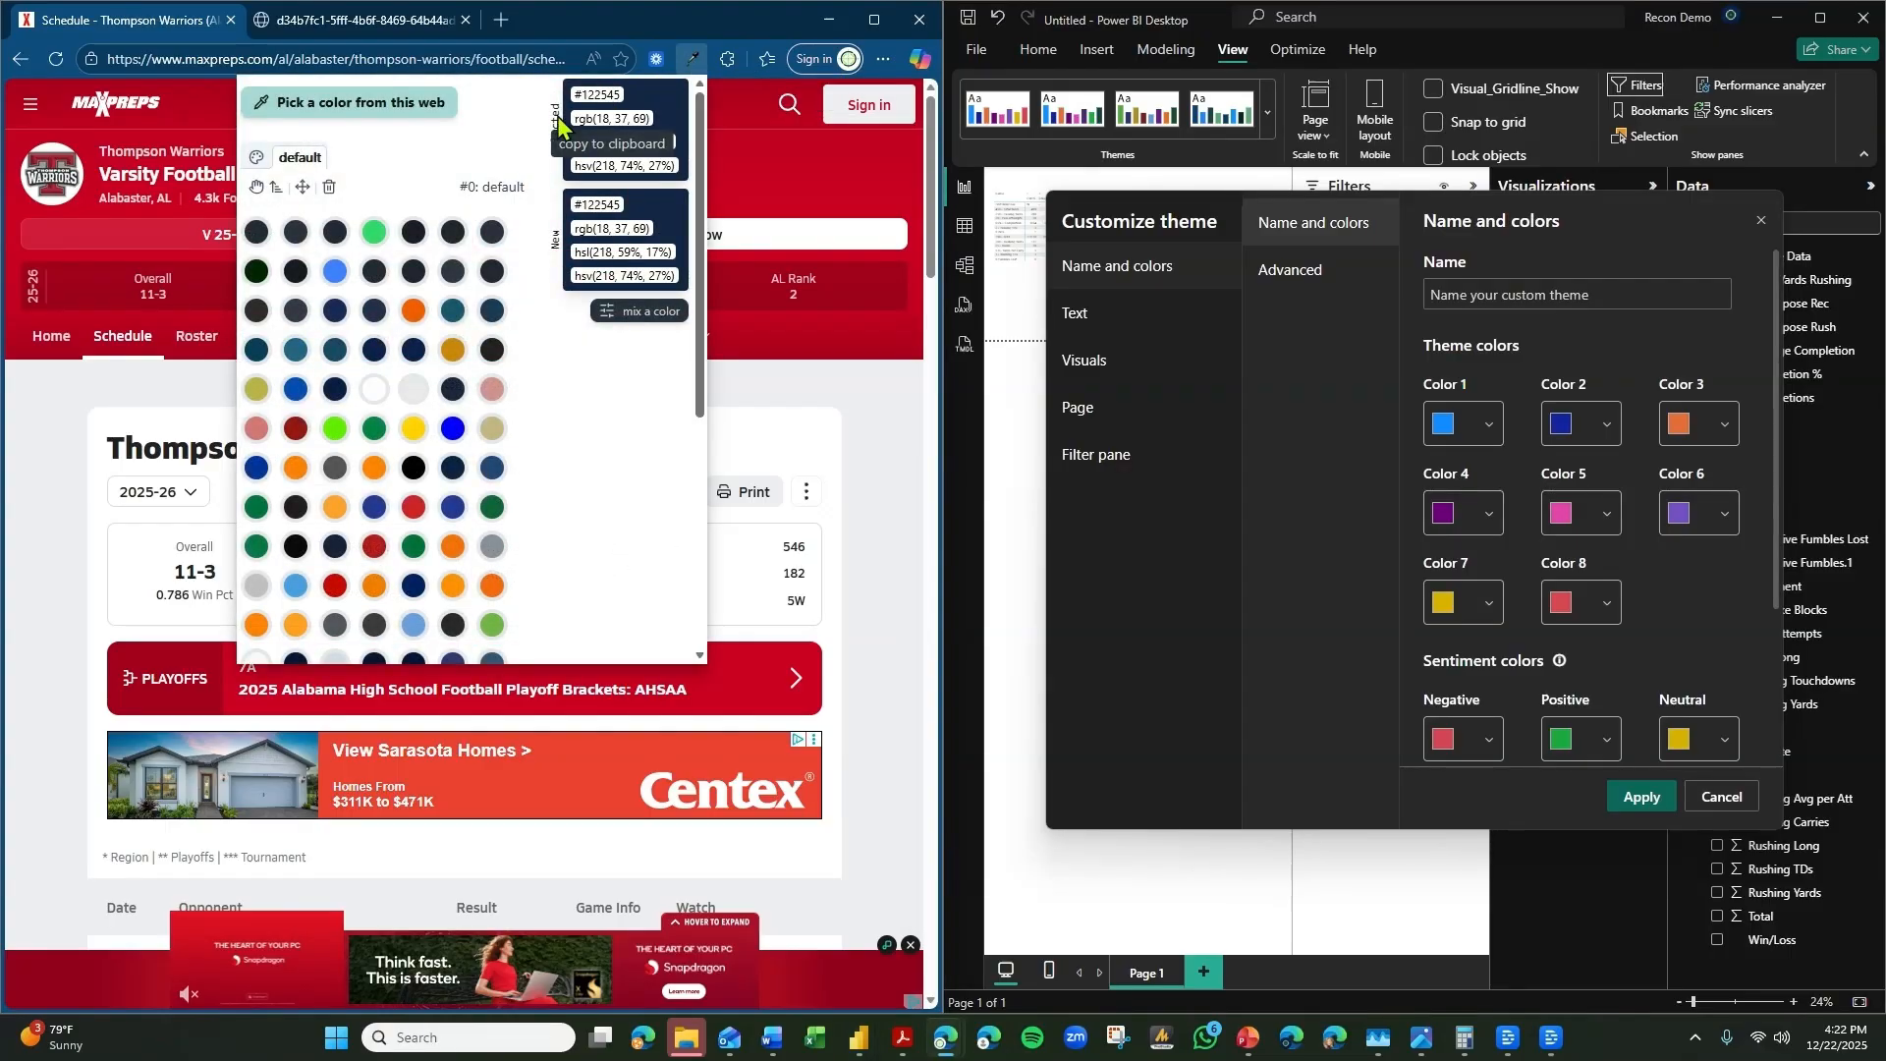
pyautogui.click(412, 110)
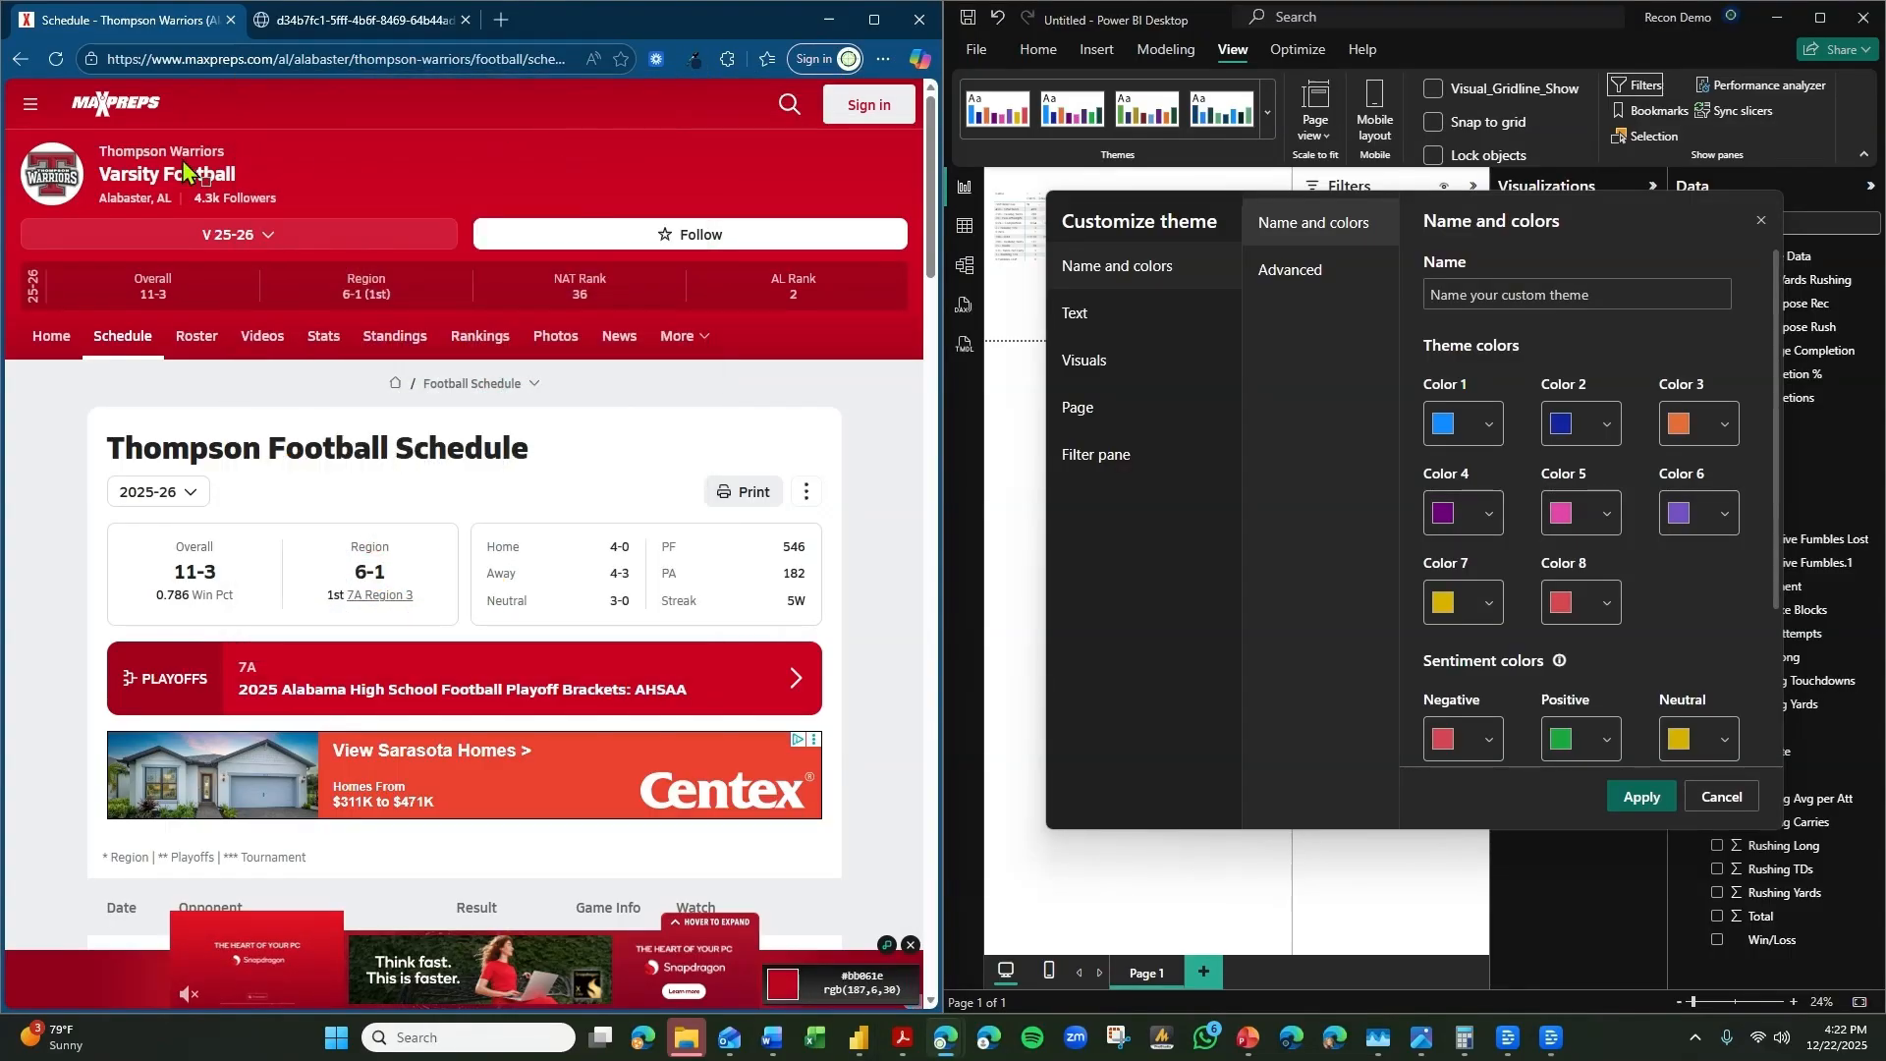
pyautogui.click(84, 174)
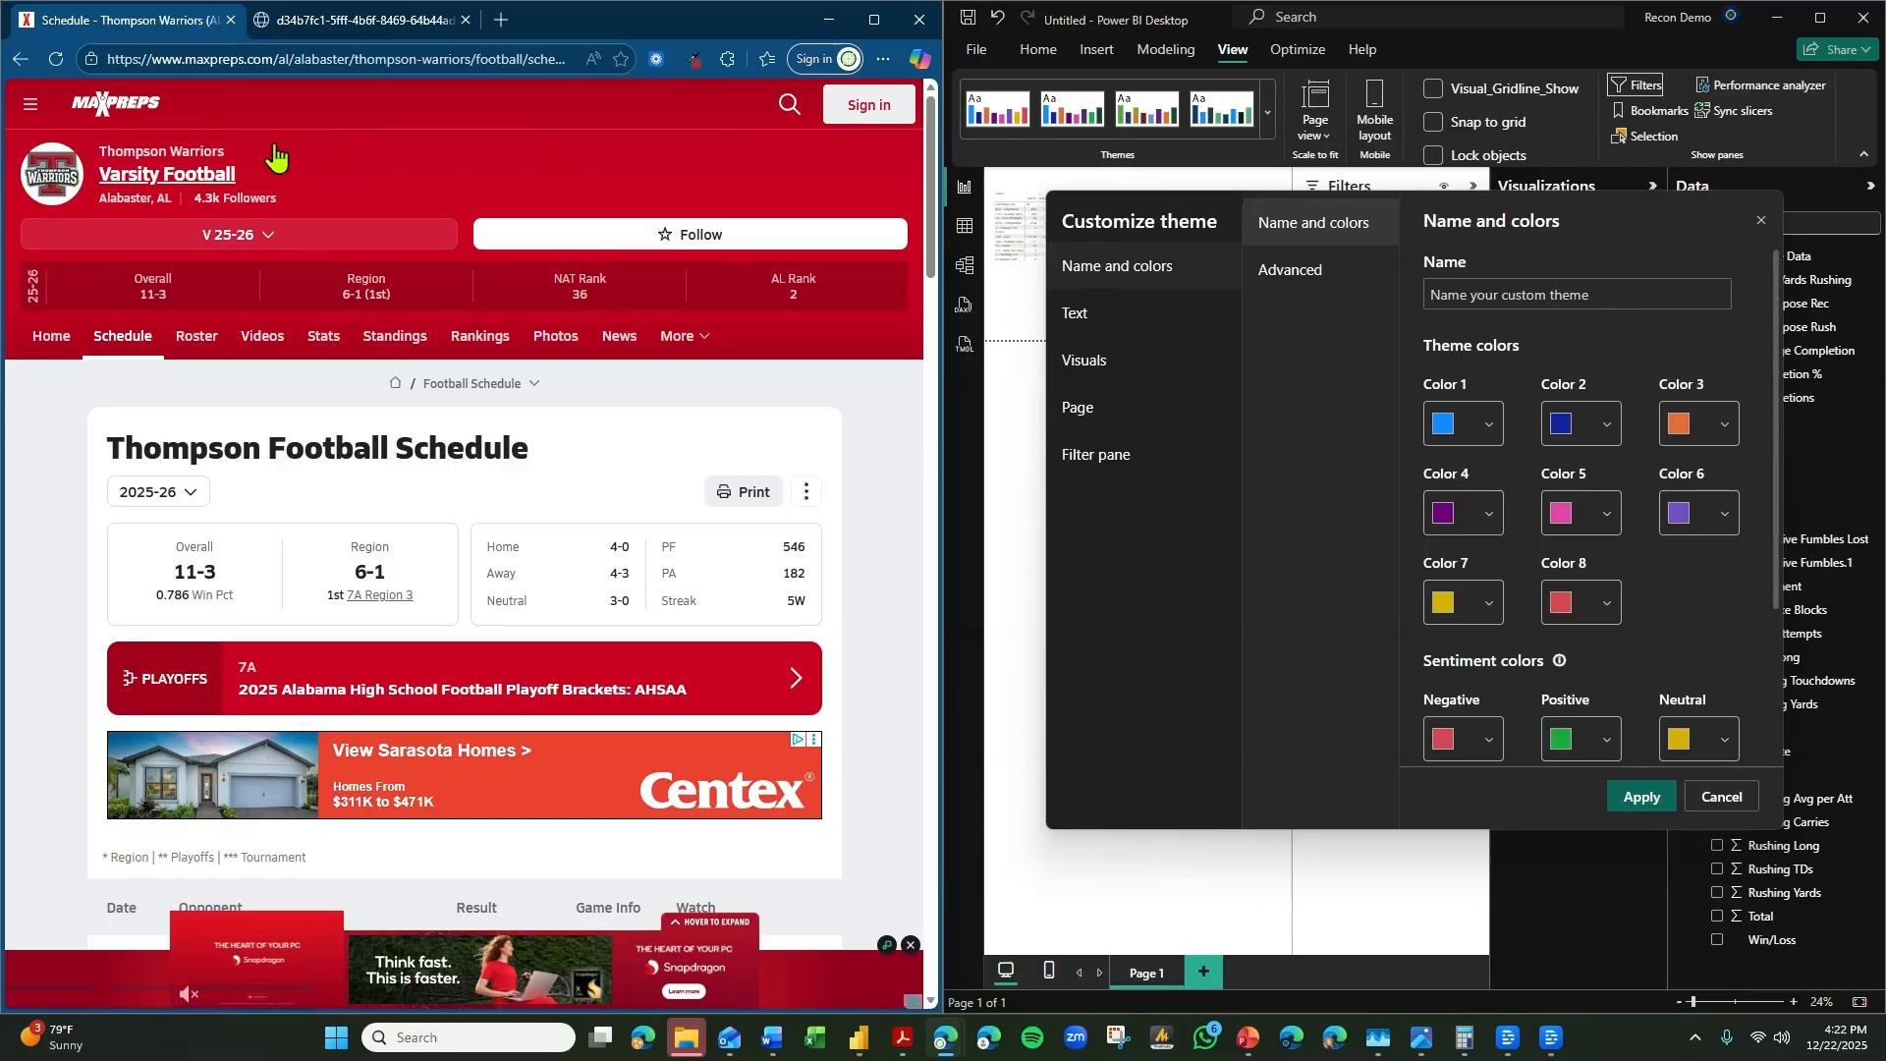
# Set theme Color 1 to the sampled hex value #AC313A.
pyautogui.click(700, 61)
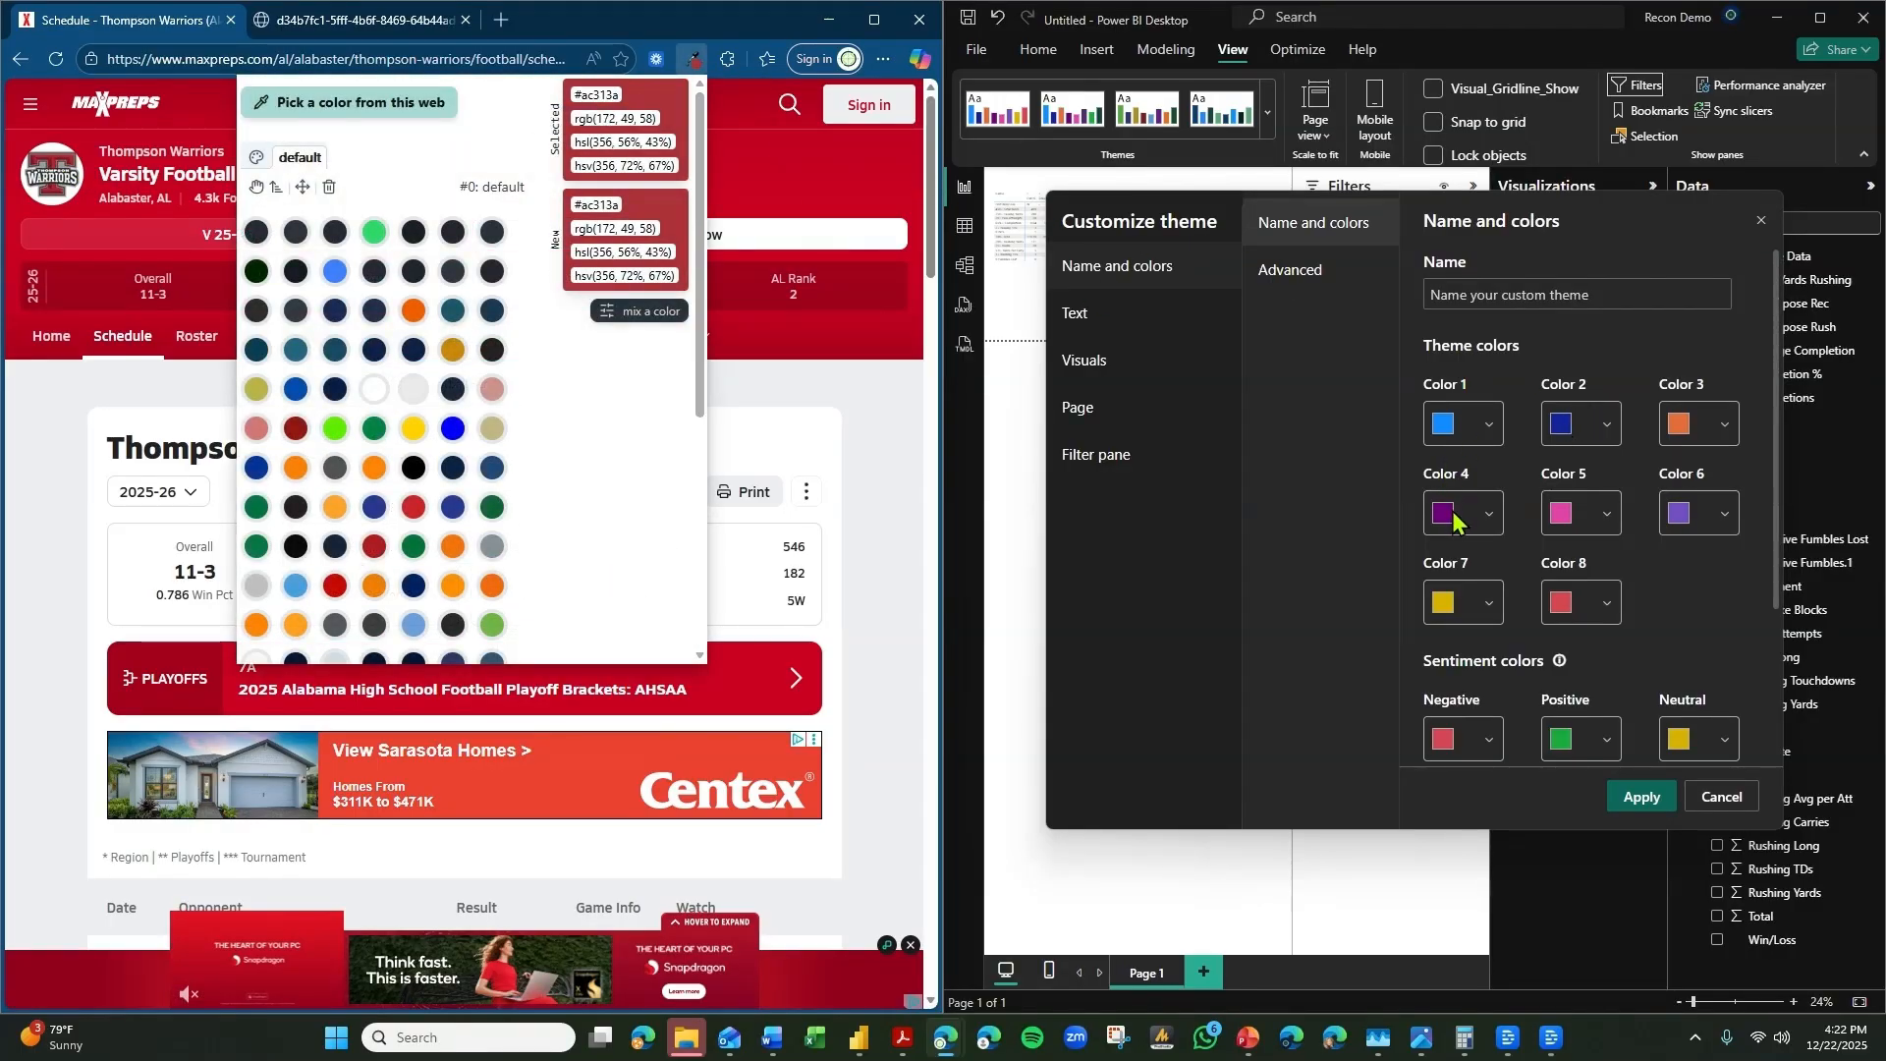
pyautogui.click(1481, 442)
pyautogui.doubleClick(1492, 749)
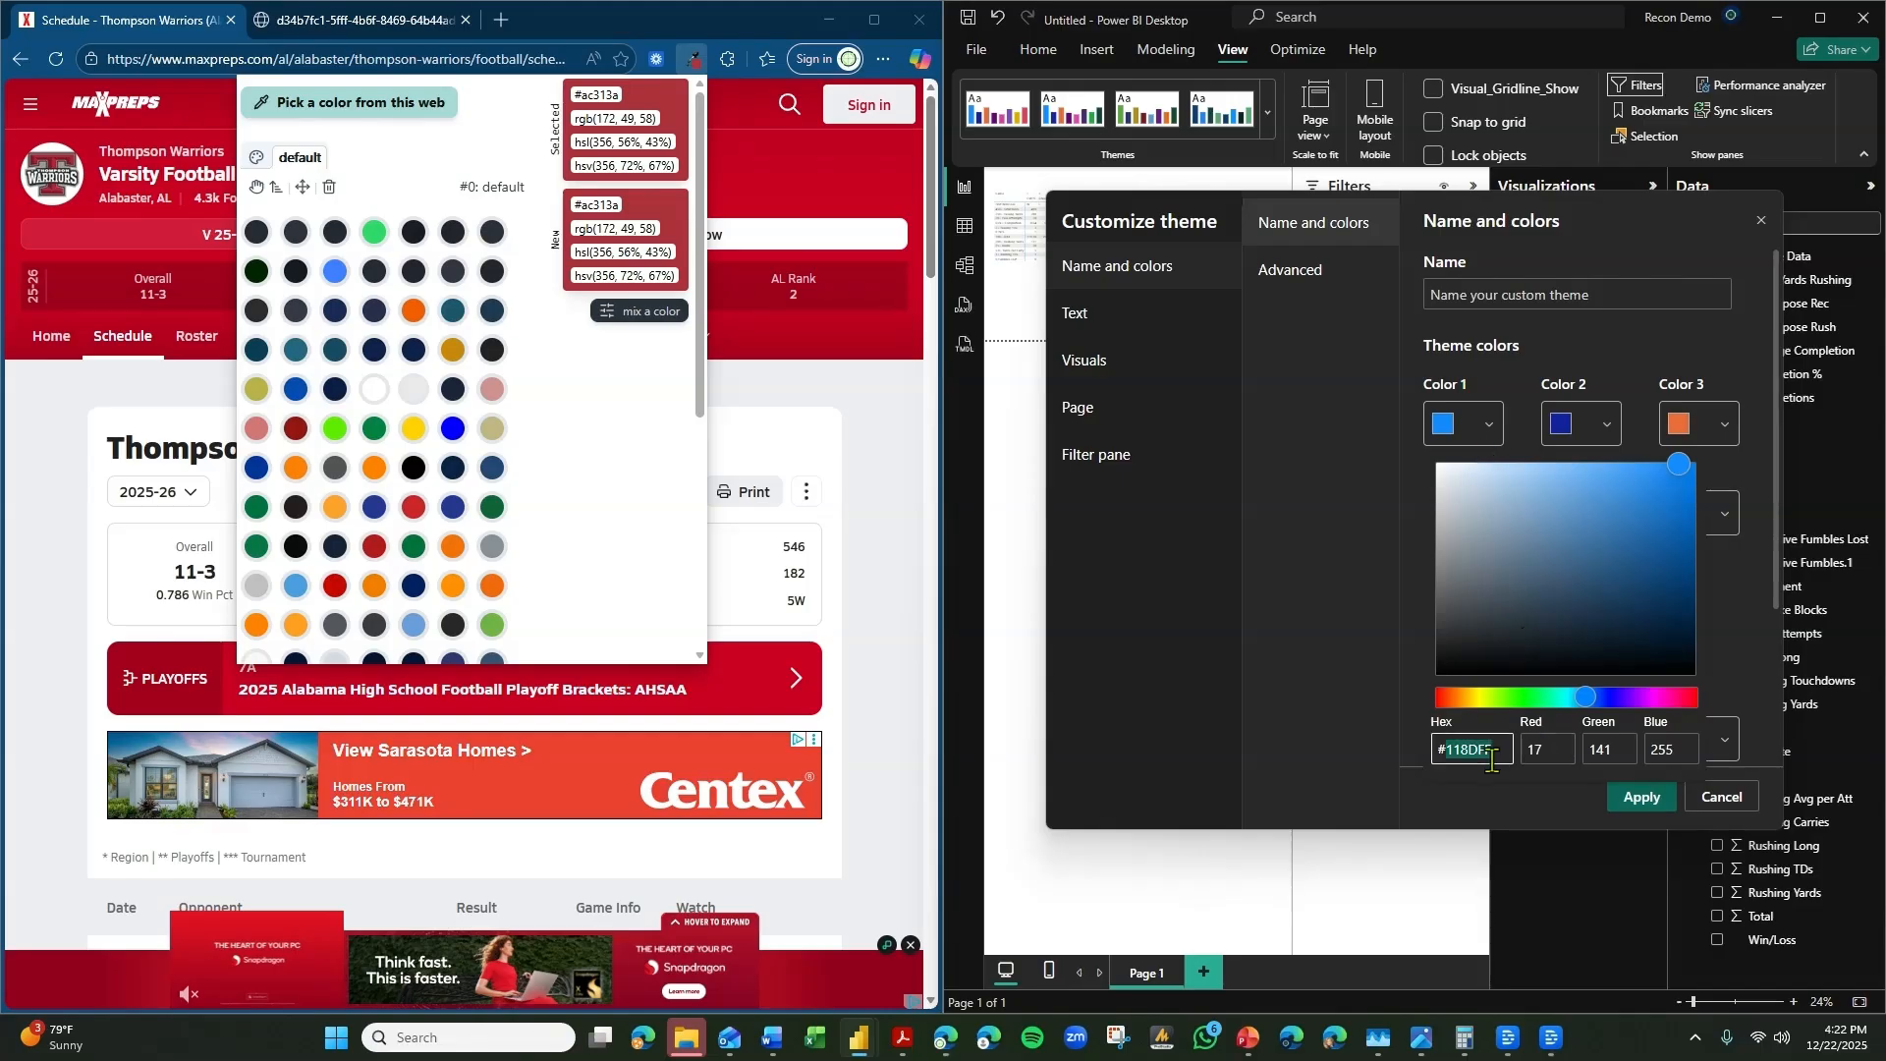
pyautogui.write('#ac313')
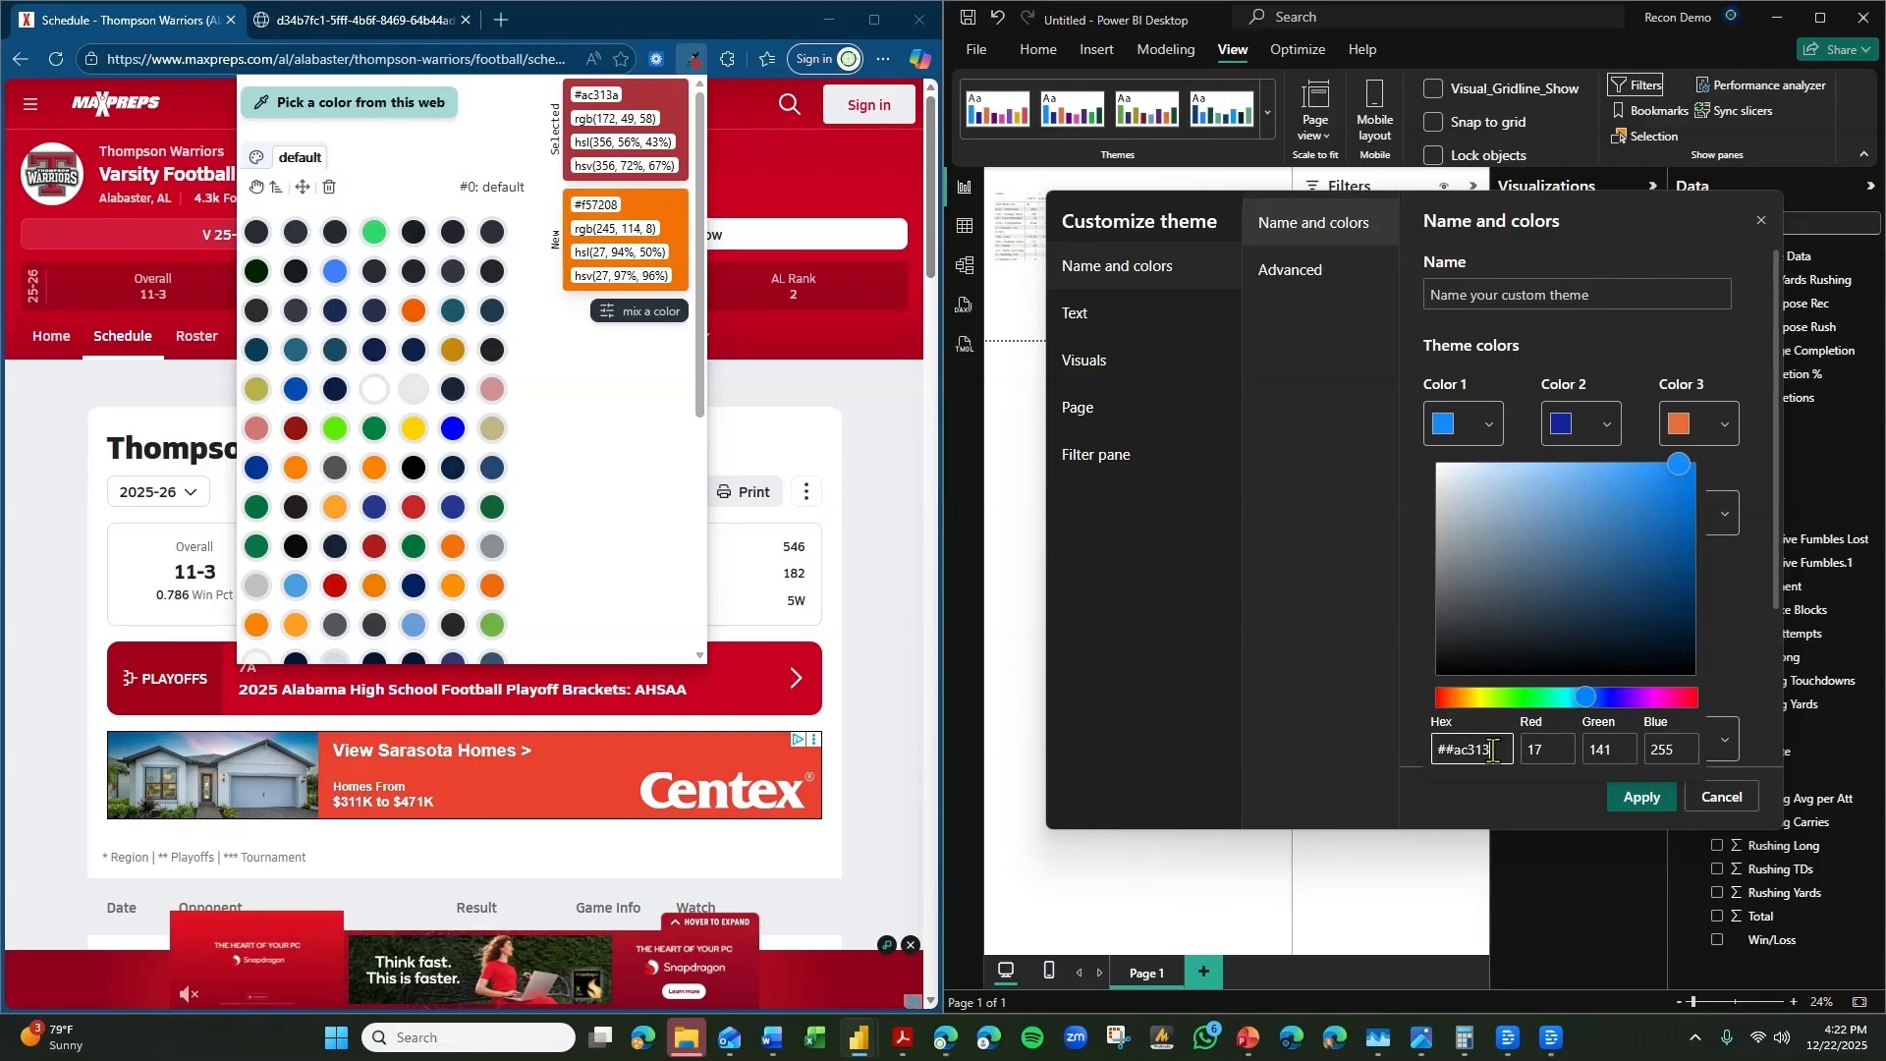
pyautogui.hotkey('ctrl', 'a')
pyautogui.write('#AC313A')
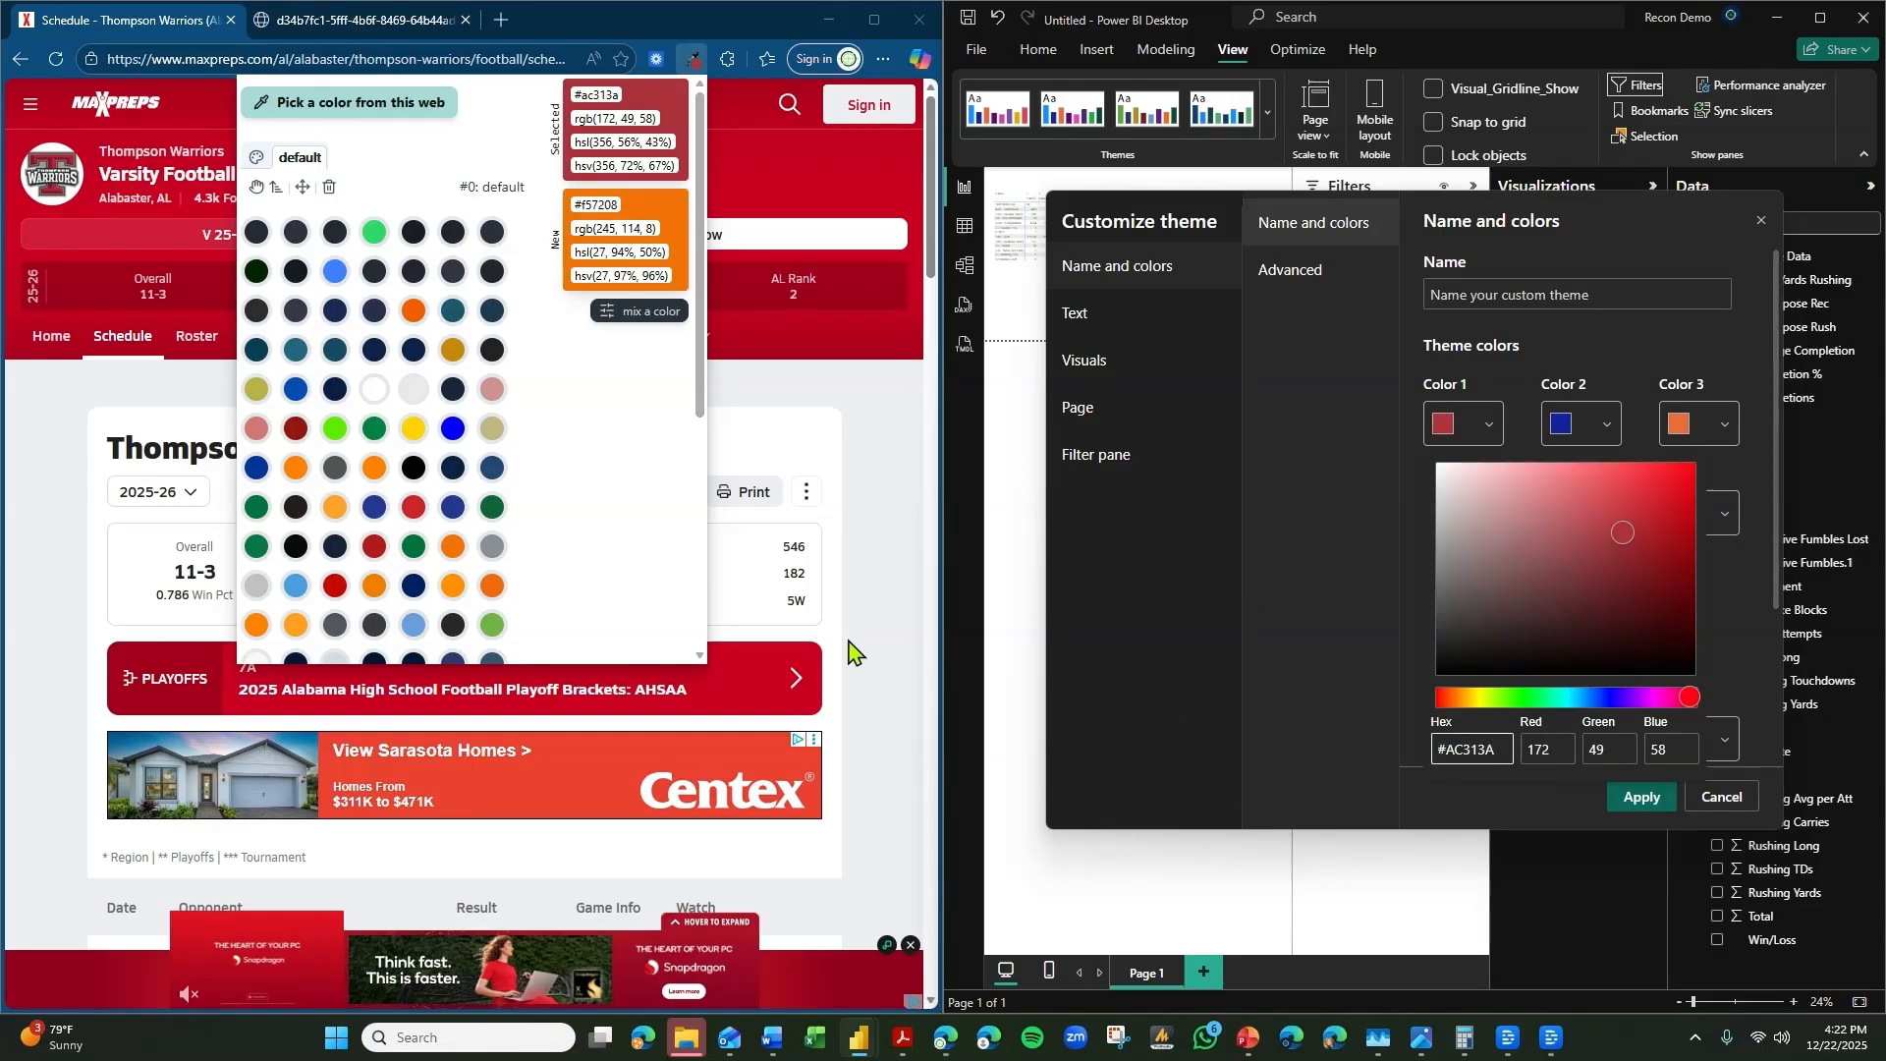
# Search Google for "thompson warriors football max preps" in the second browser tab and open the thompsonwarriors.org football page.
pyautogui.click(851, 652)
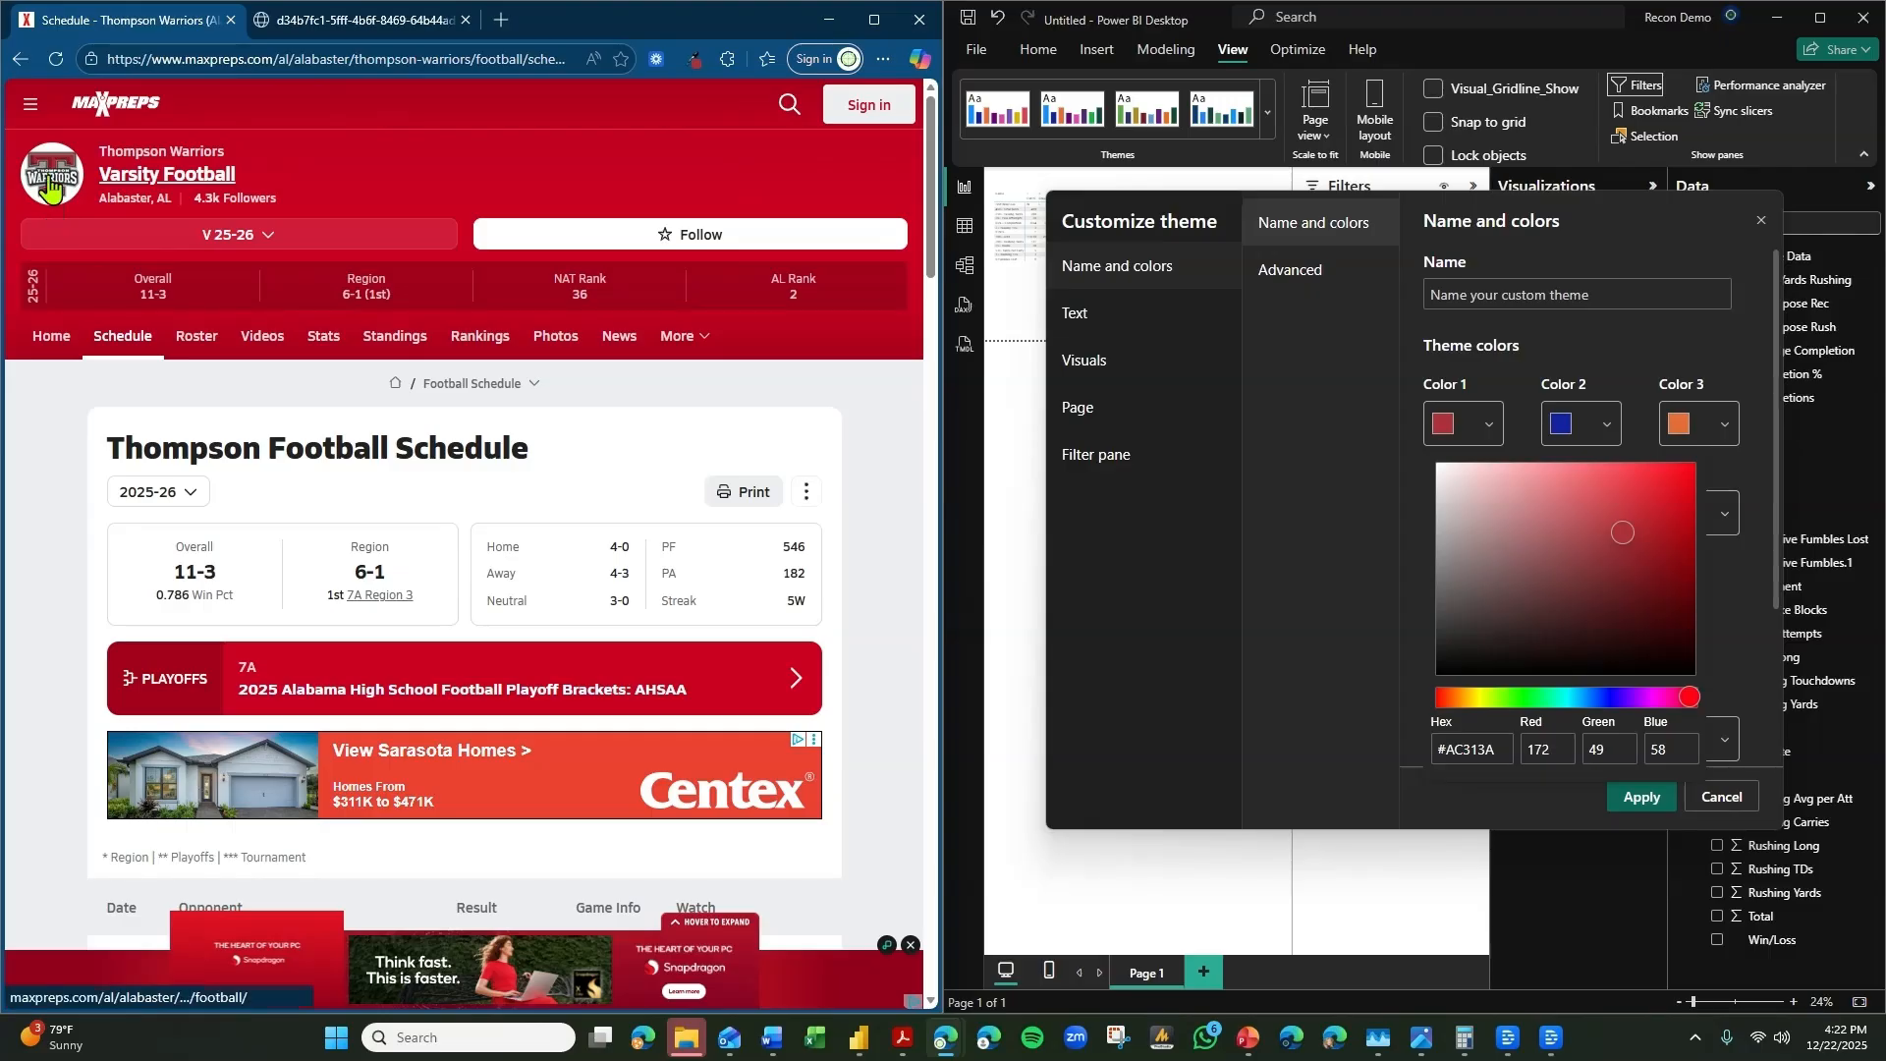
pyautogui.click(383, 21)
pyautogui.click(371, 58)
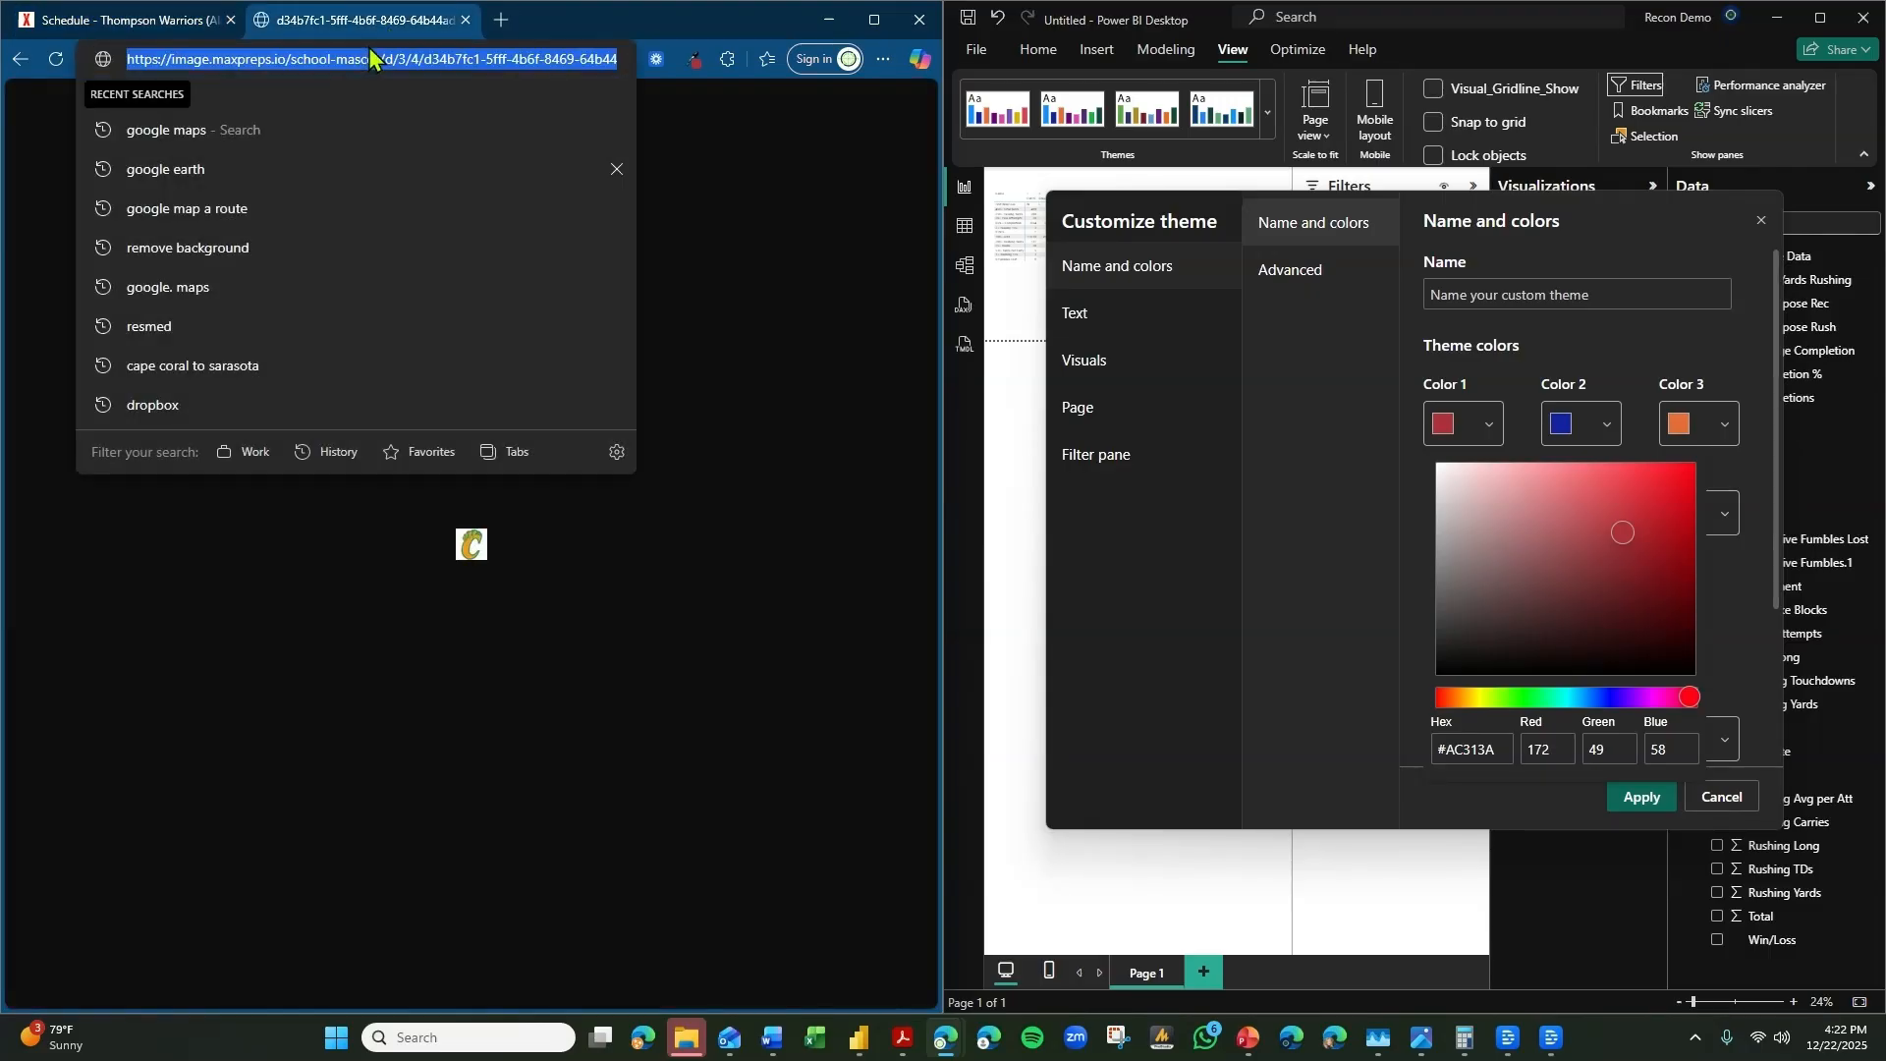
pyautogui.write('google.')
pyautogui.press('Tab')
pyautogui.write('t')
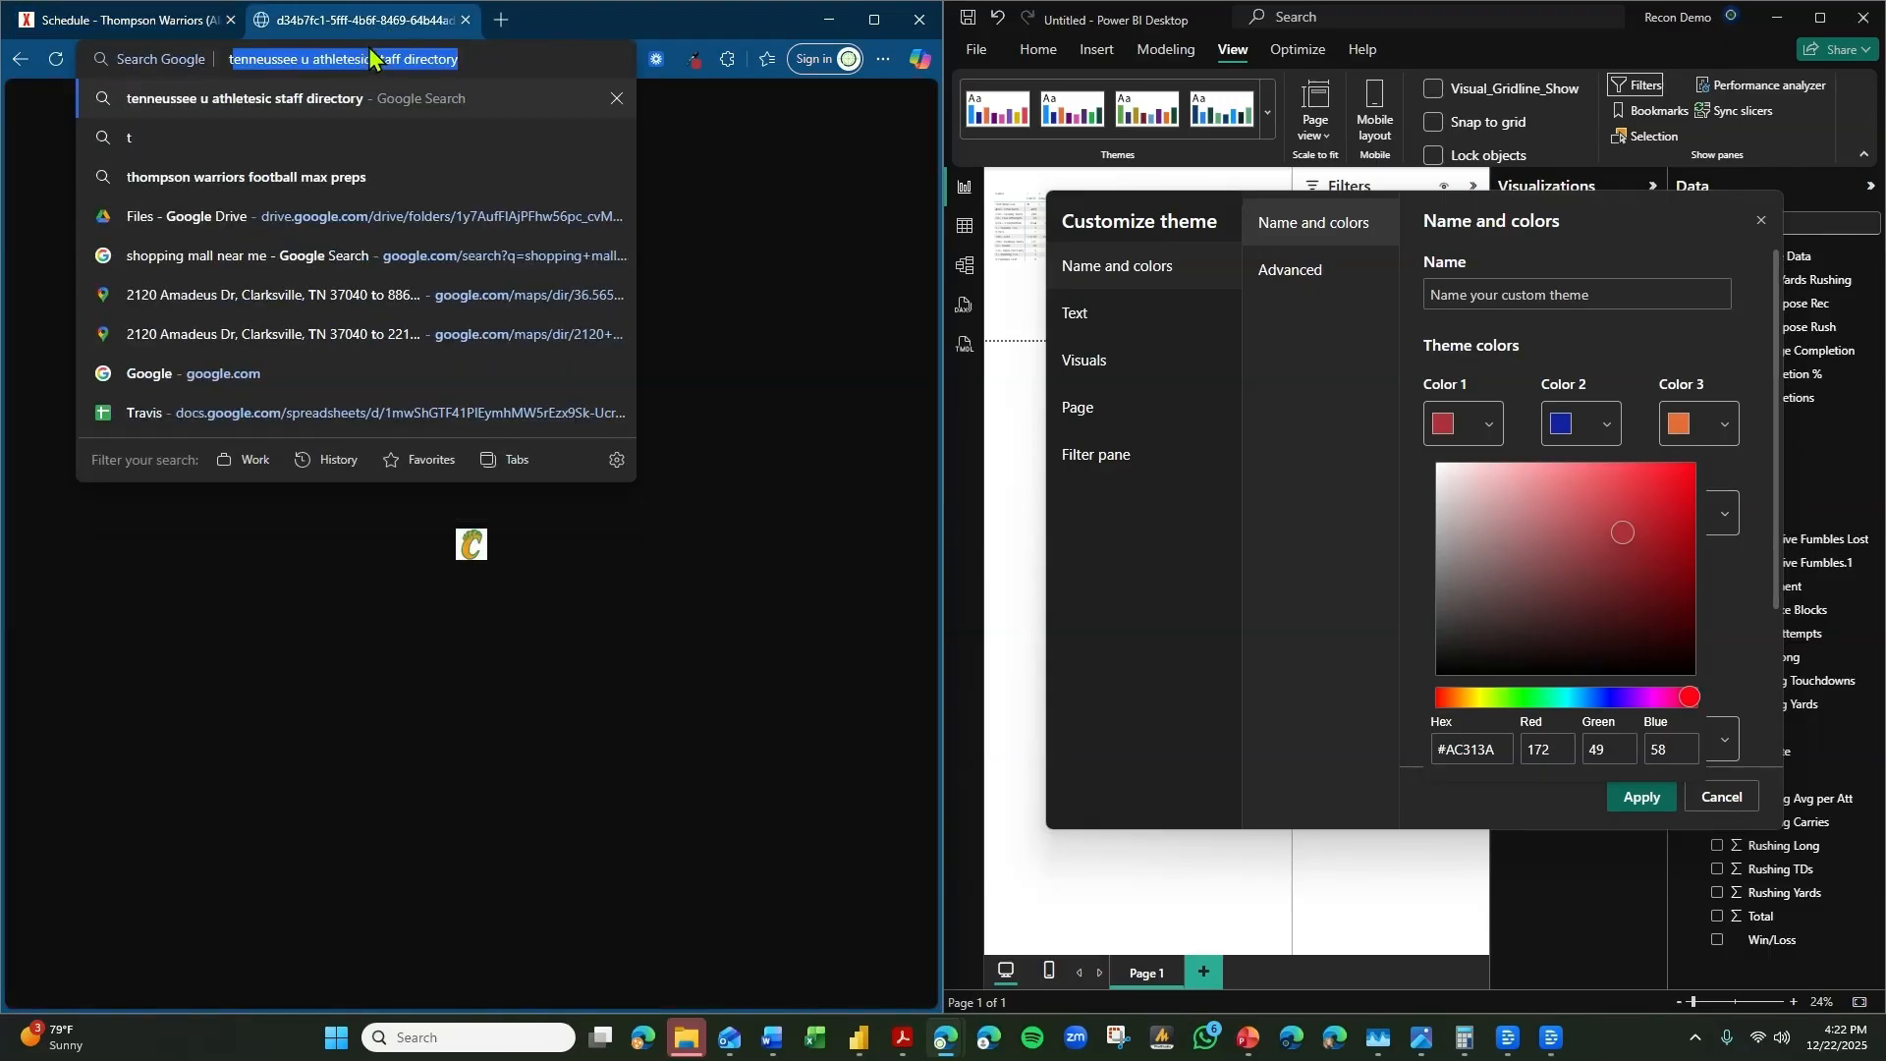
pyautogui.write('hompson war')
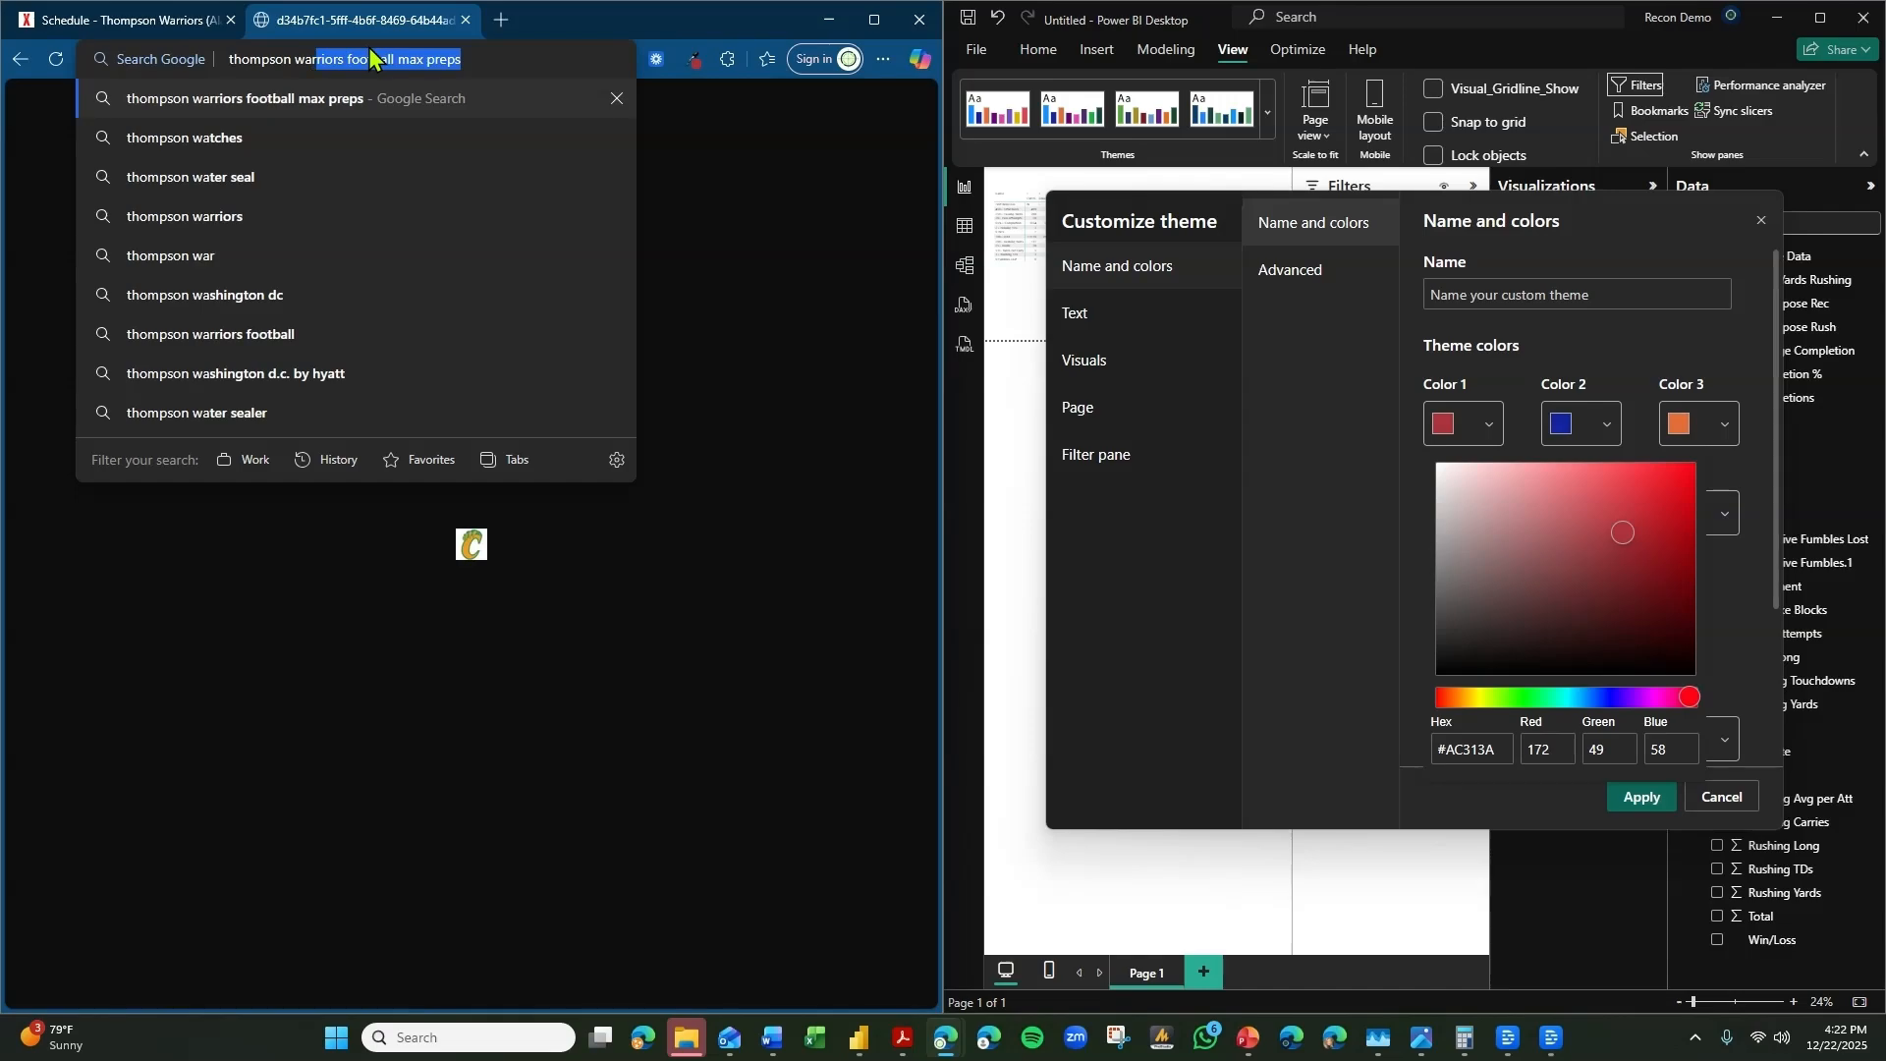
pyautogui.write('riors football')
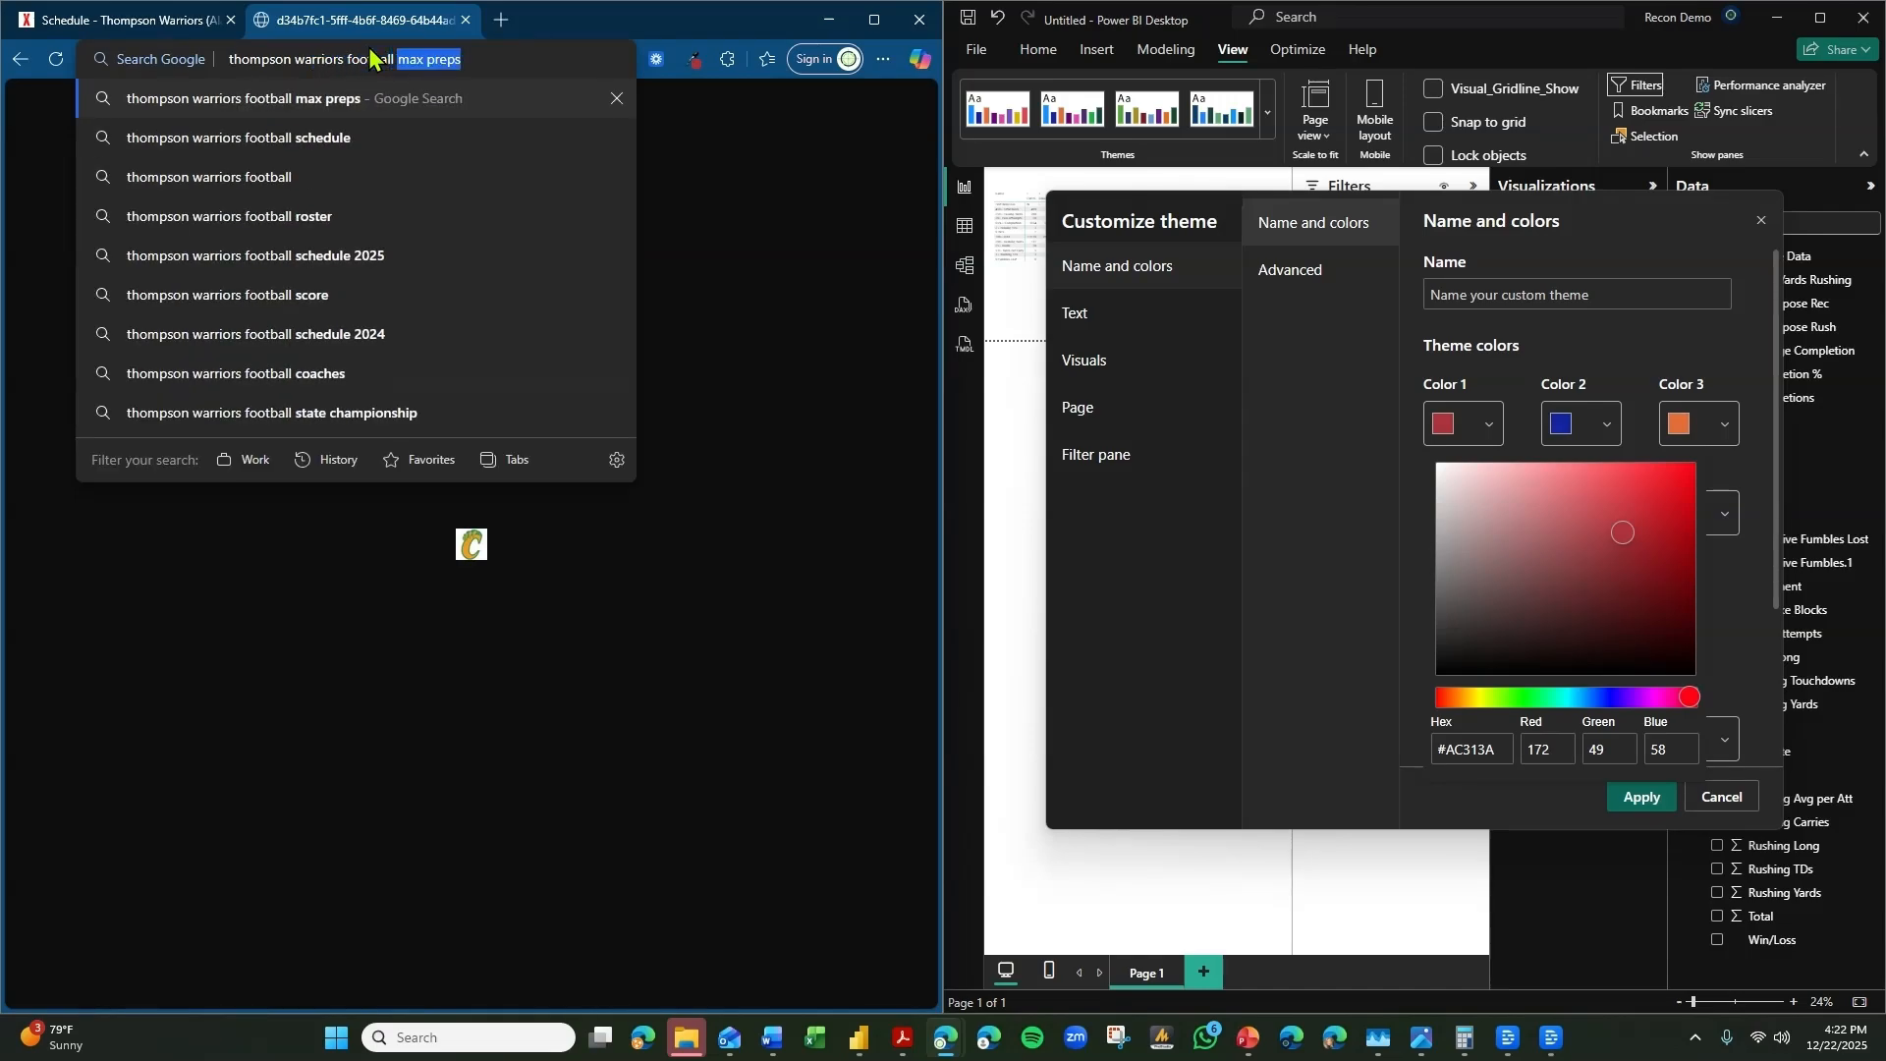
pyautogui.press('Return')
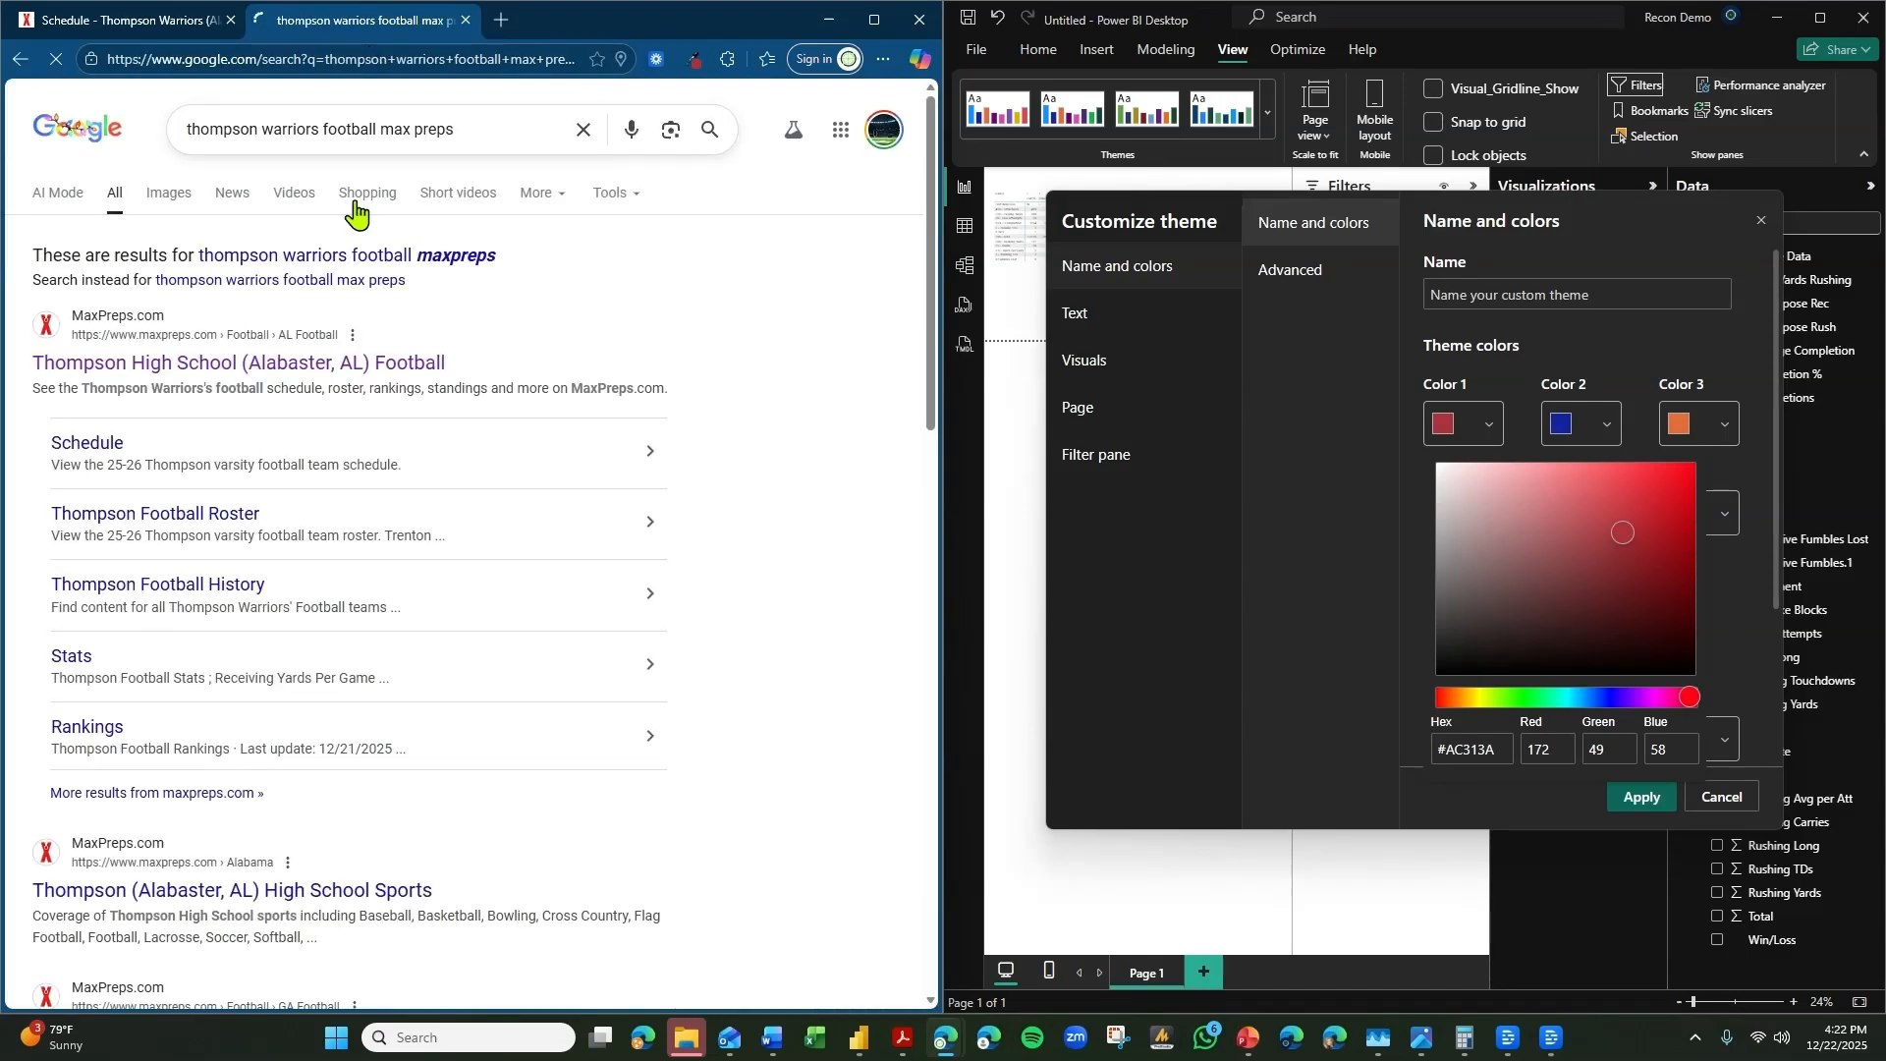
pyautogui.scroll(-4, 298, 379)
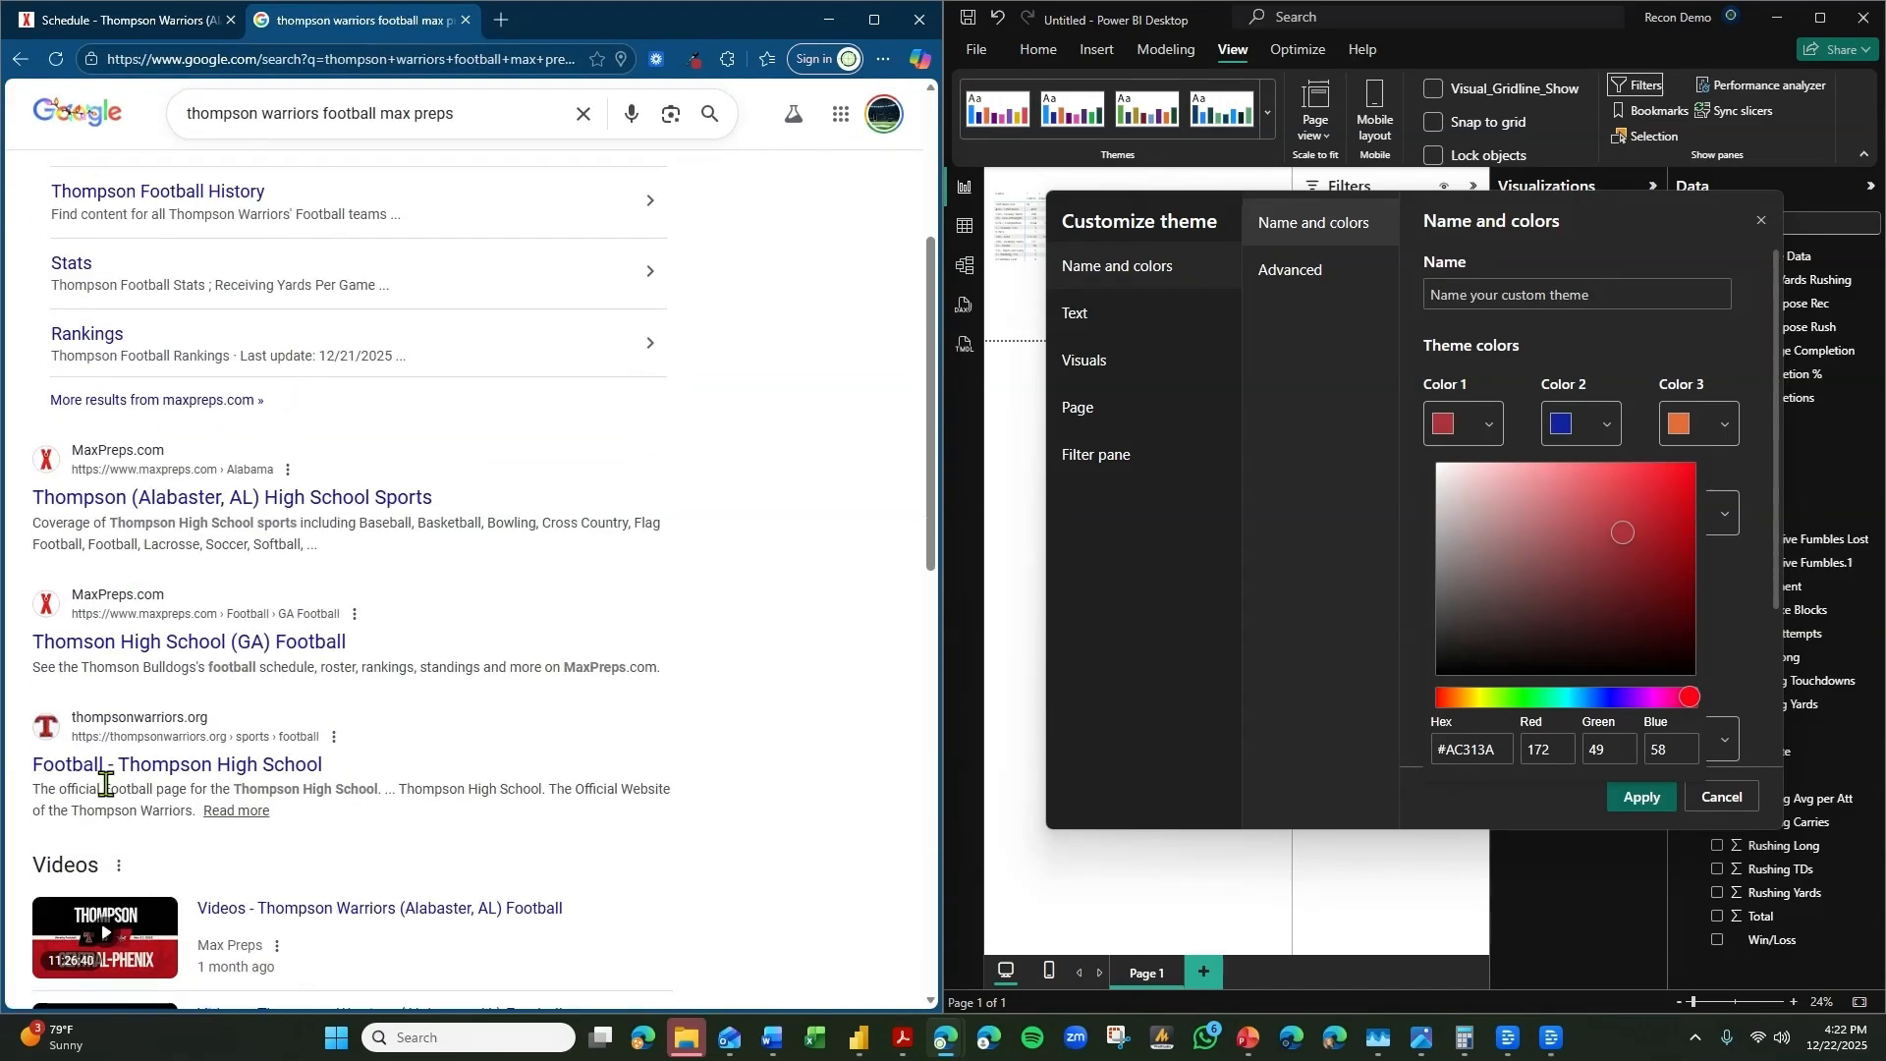
pyautogui.click(123, 766)
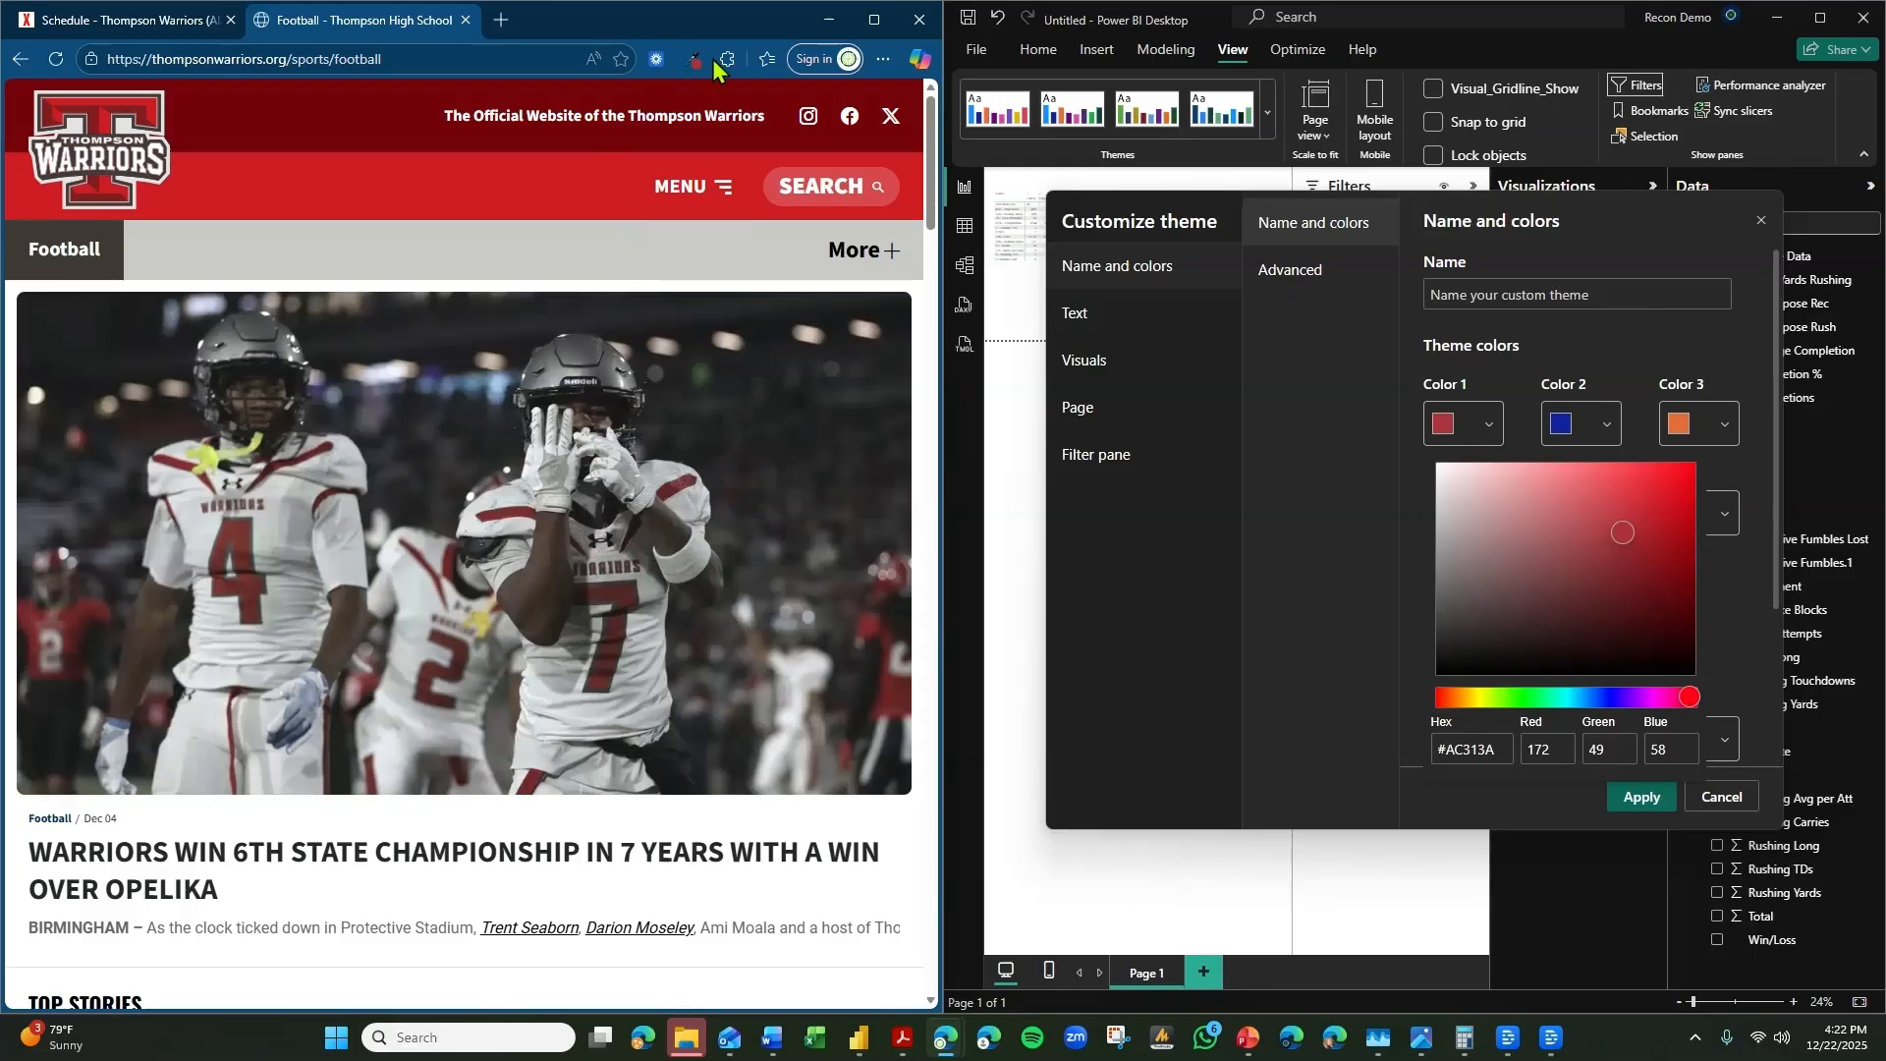
# Try to sample the dark red from the Thompson Warriors page header and paste it into theme Color 1.
pyautogui.click(698, 65)
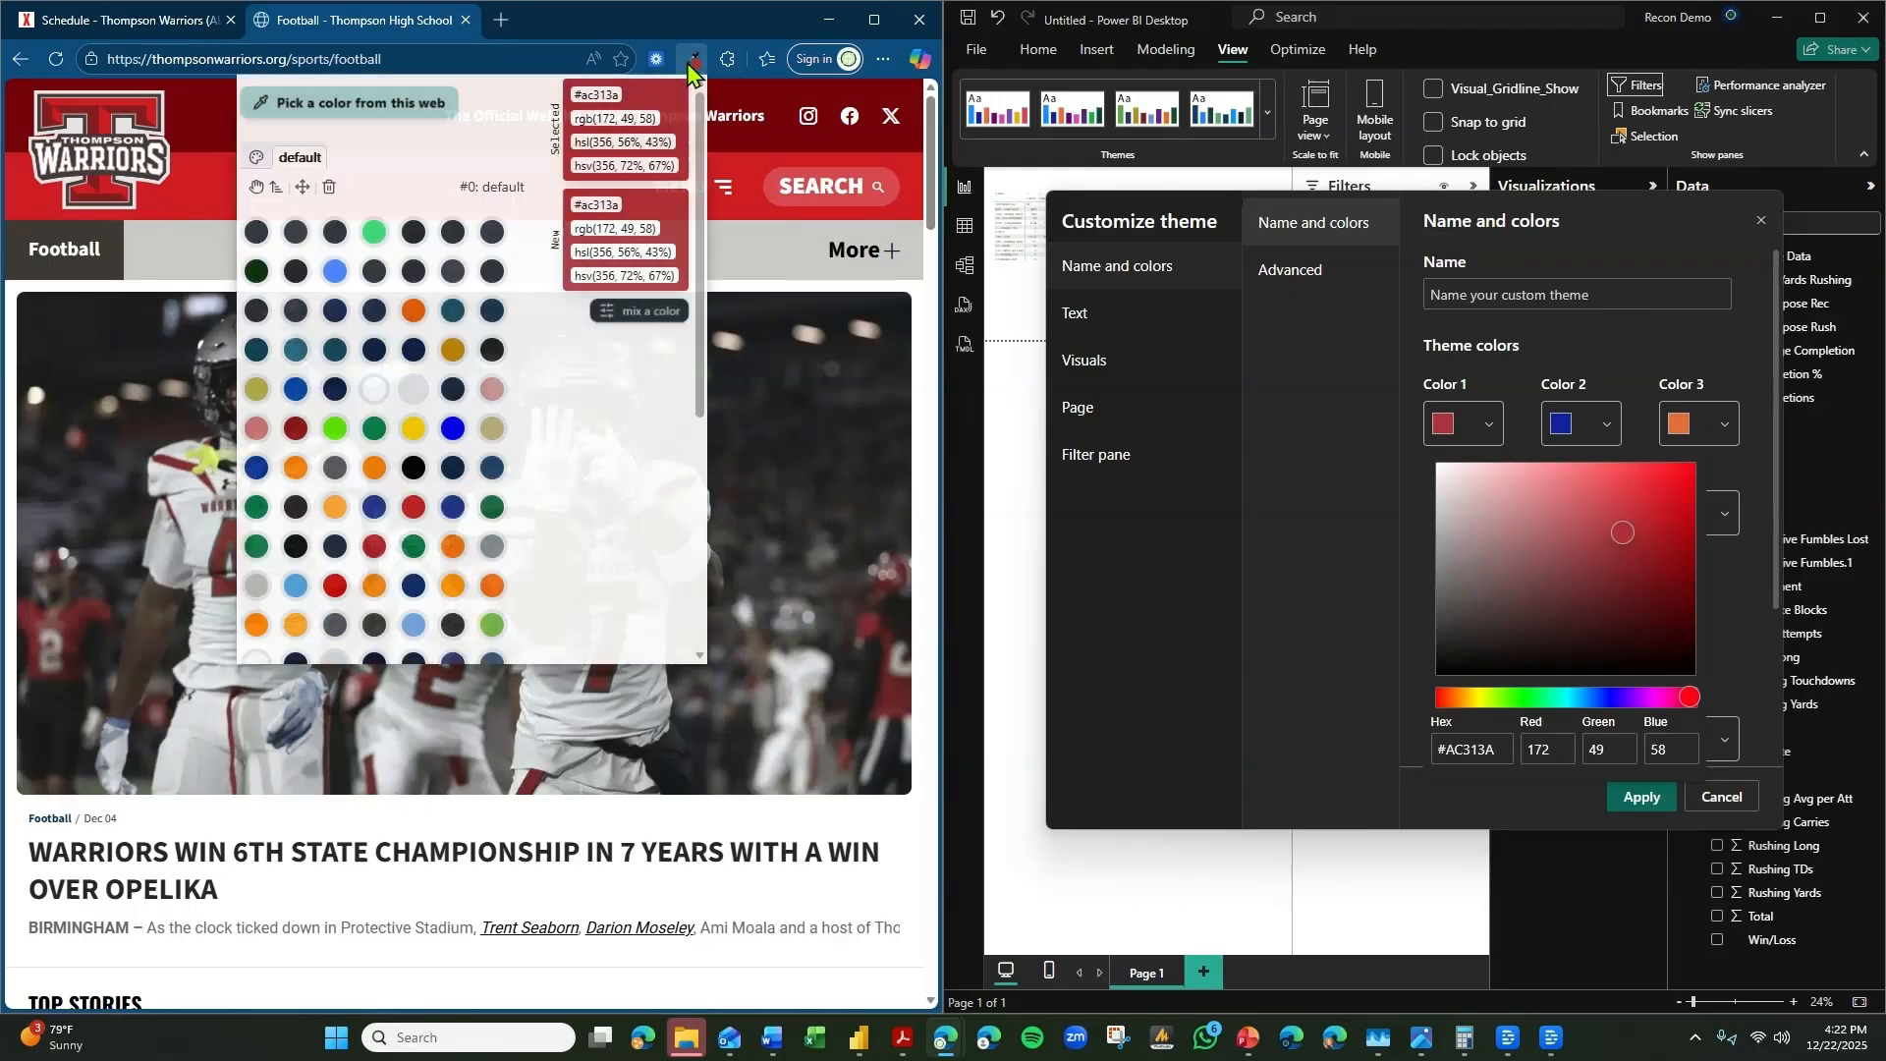
pyautogui.click(352, 104)
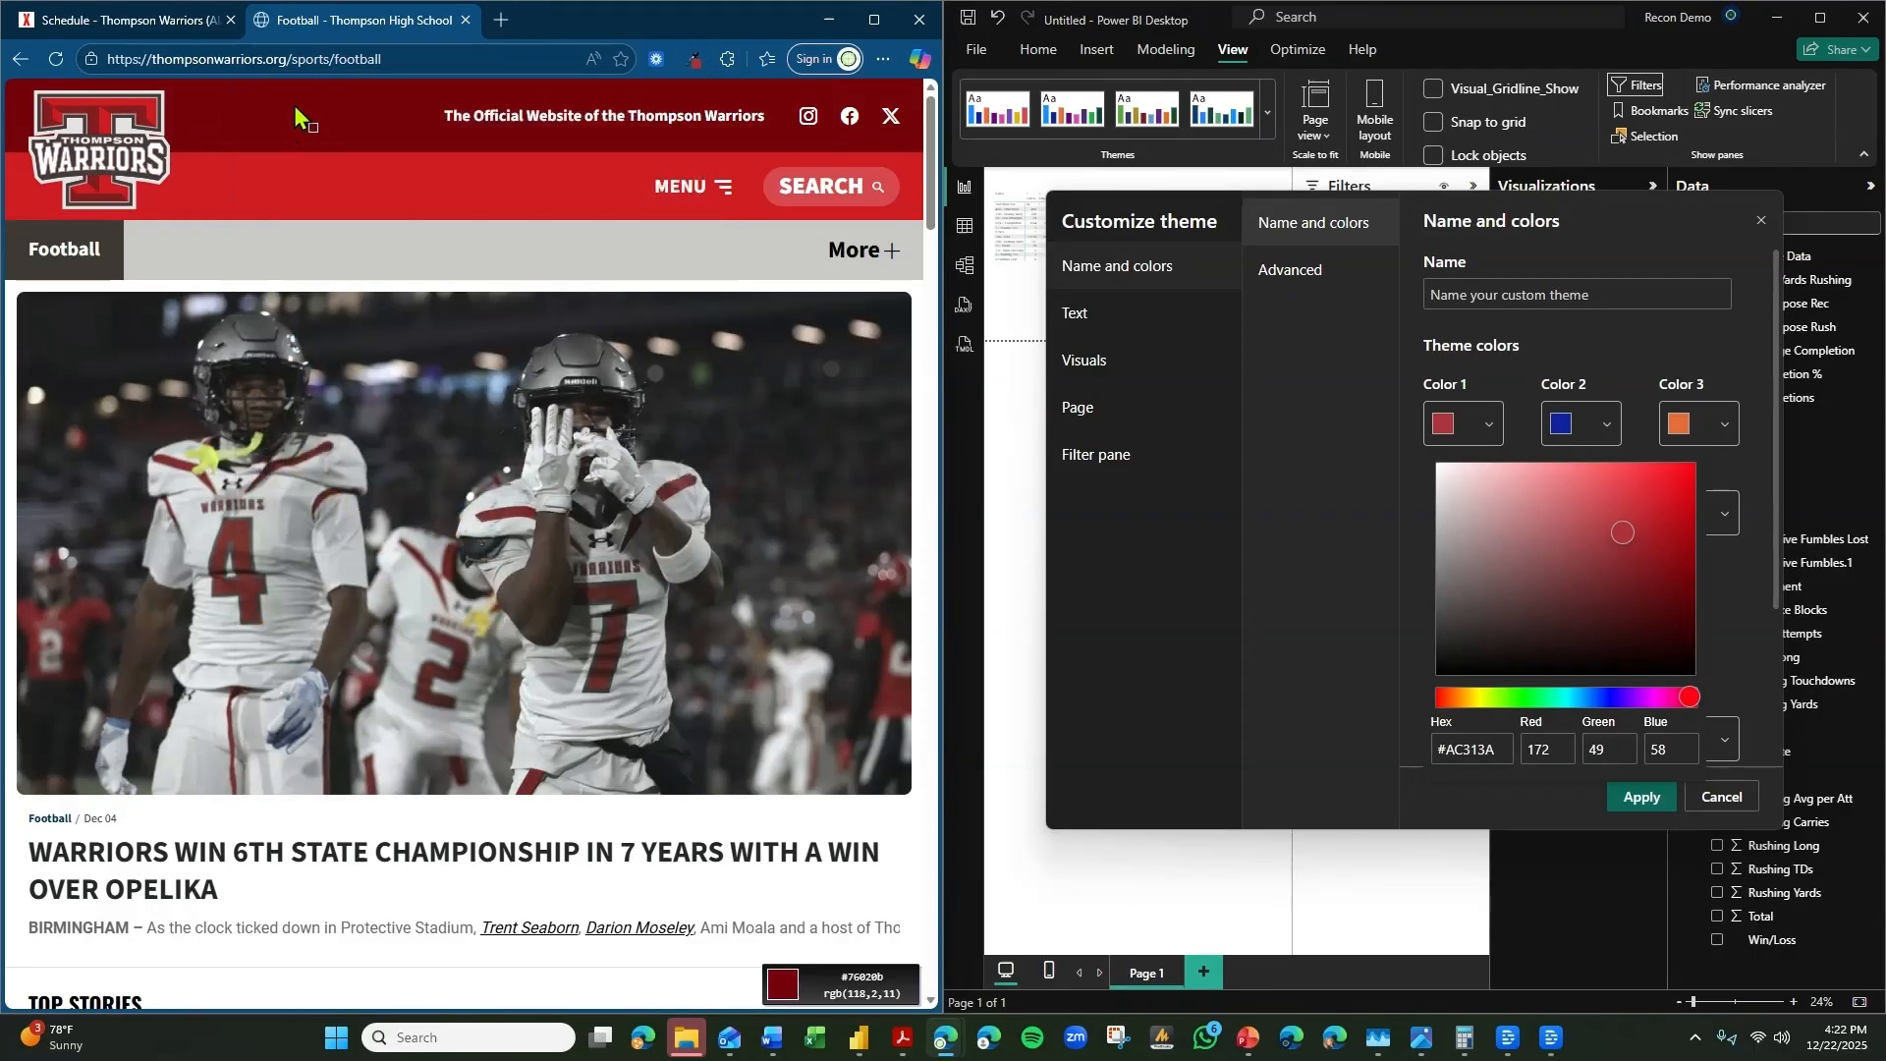
pyautogui.click(1480, 435)
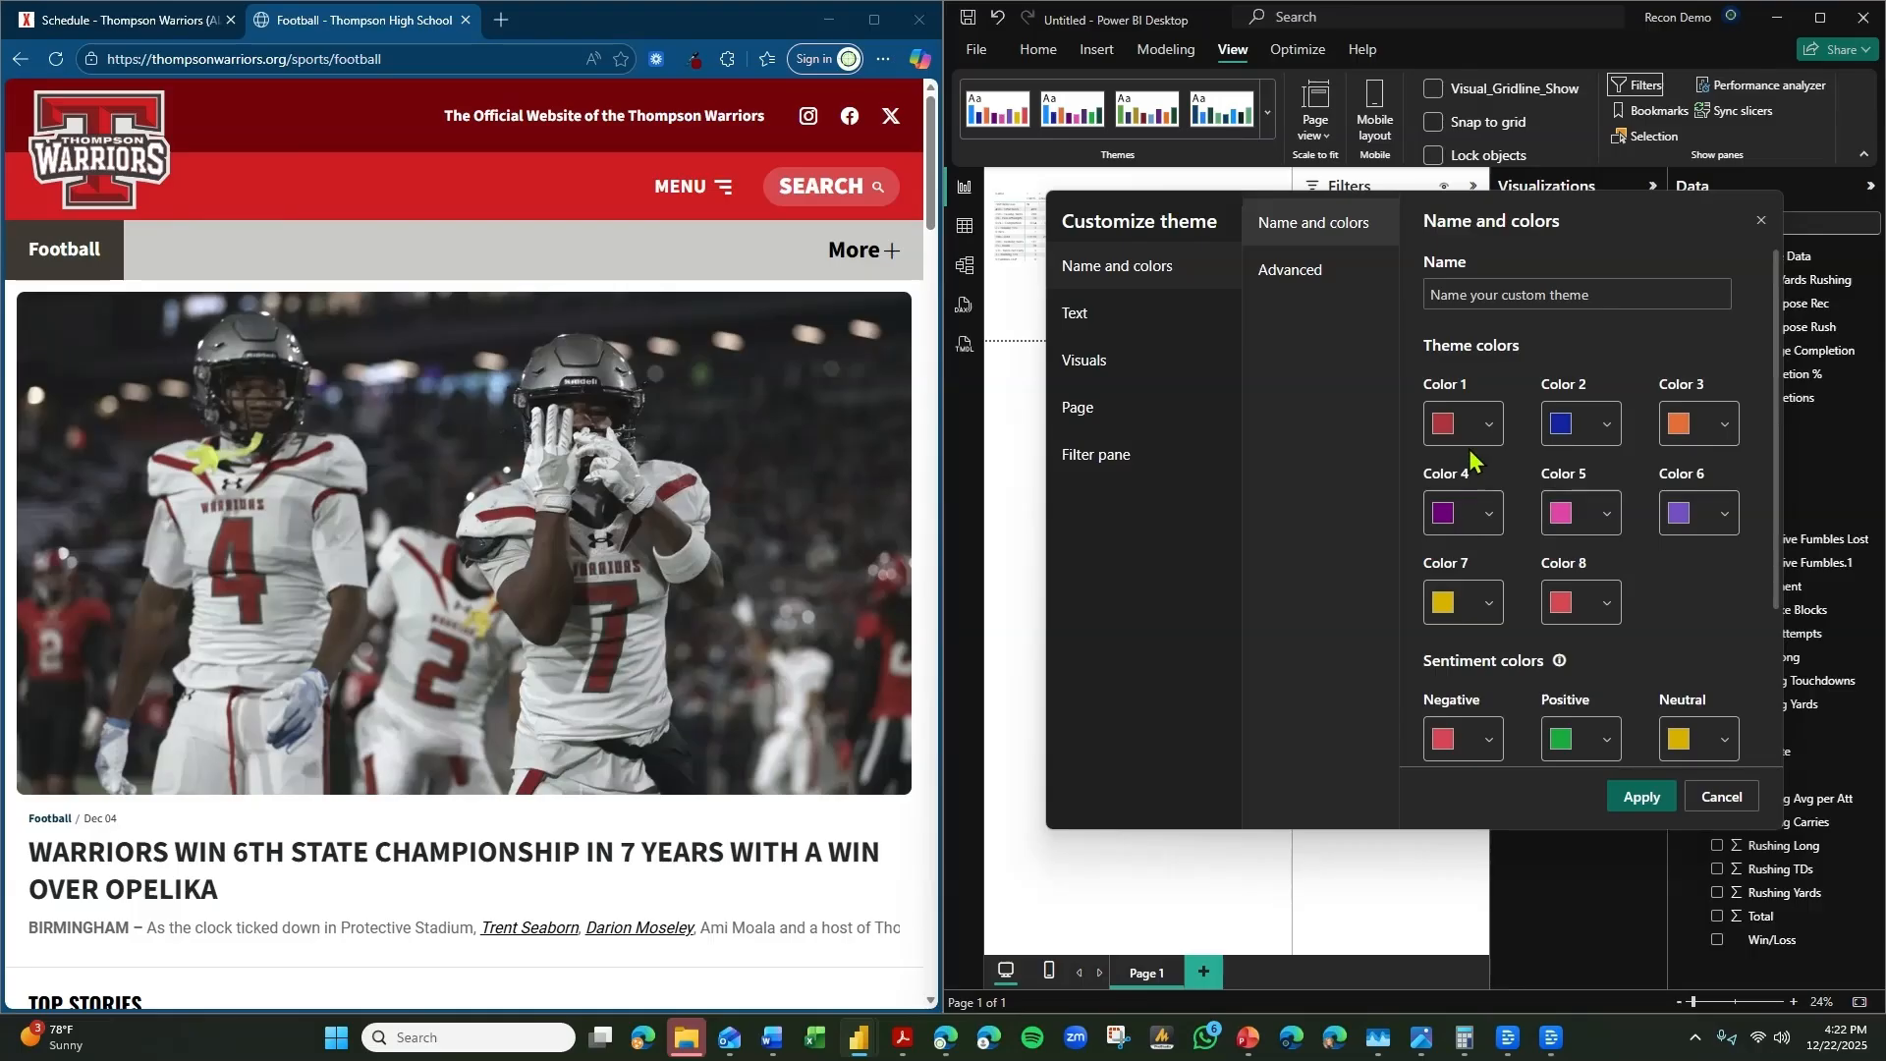
pyautogui.click(1474, 442)
pyautogui.click(1491, 745)
pyautogui.hotkey('ctrl', 'a')
pyautogui.write('#AC313A')
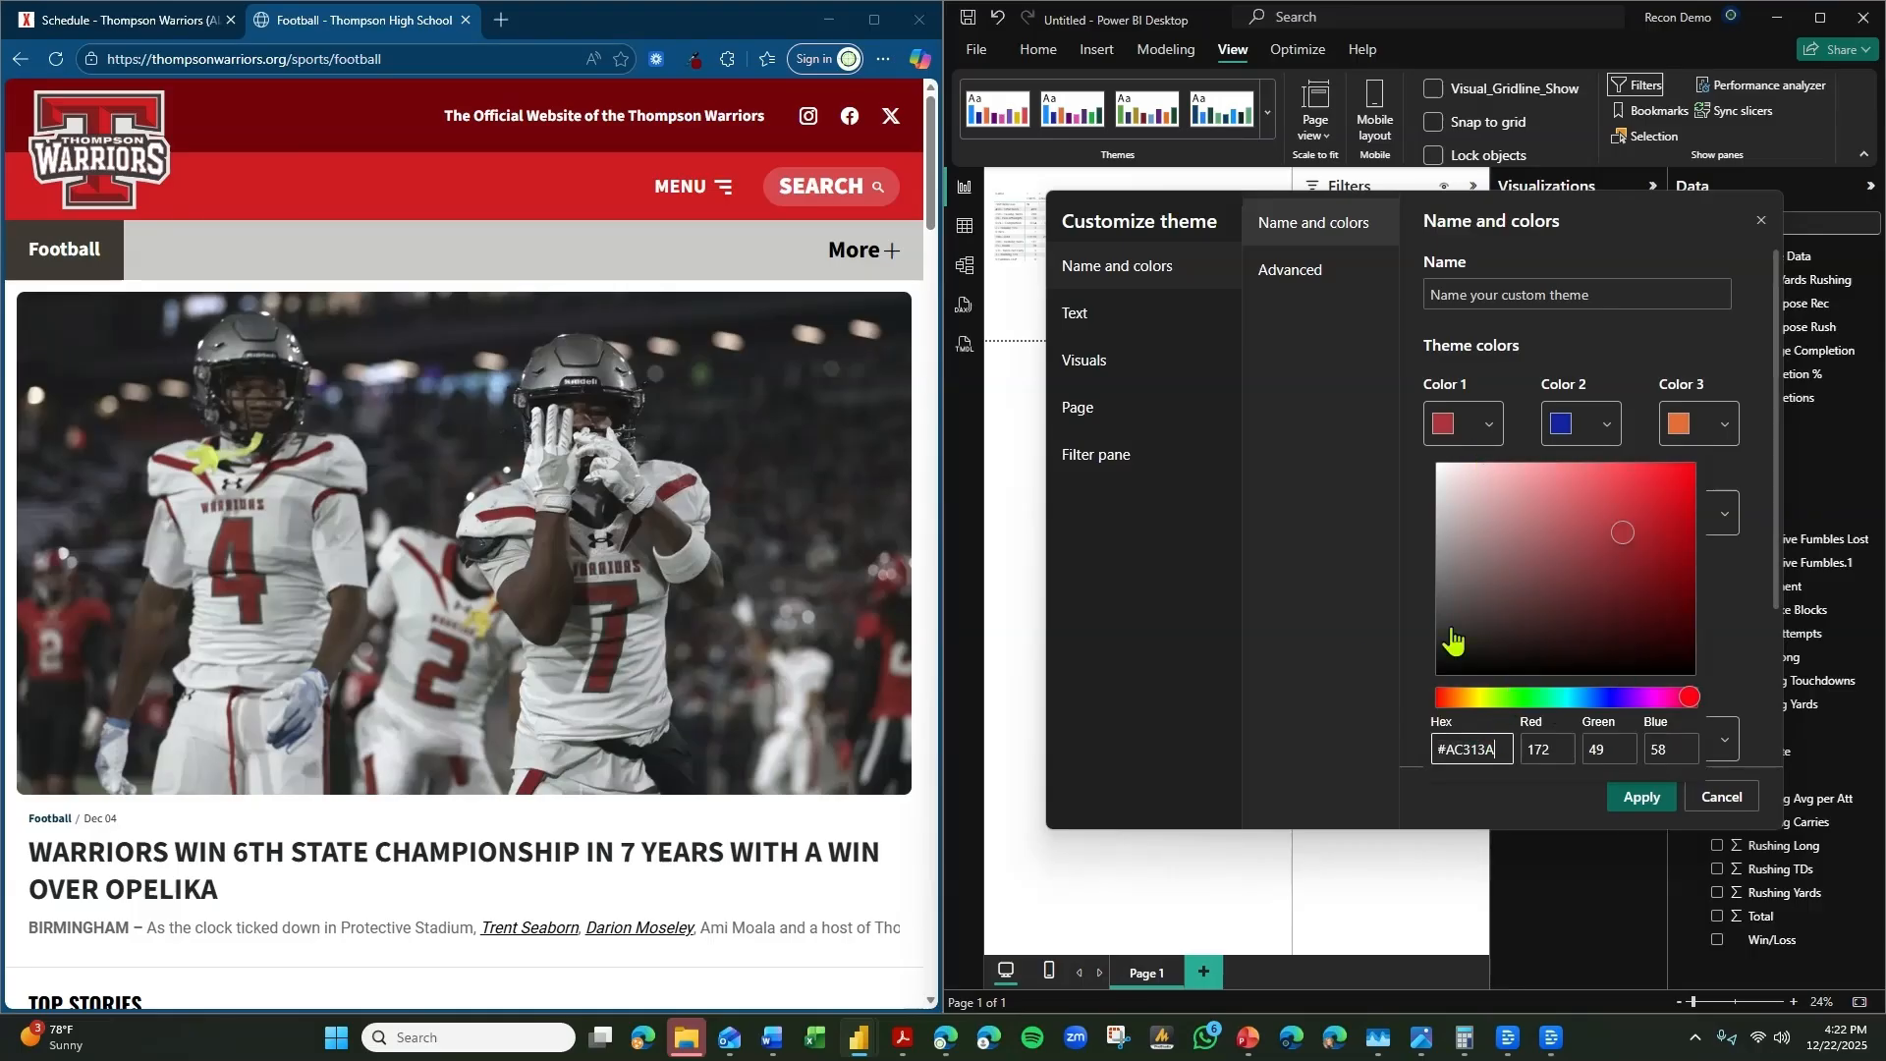
pyautogui.click(1378, 481)
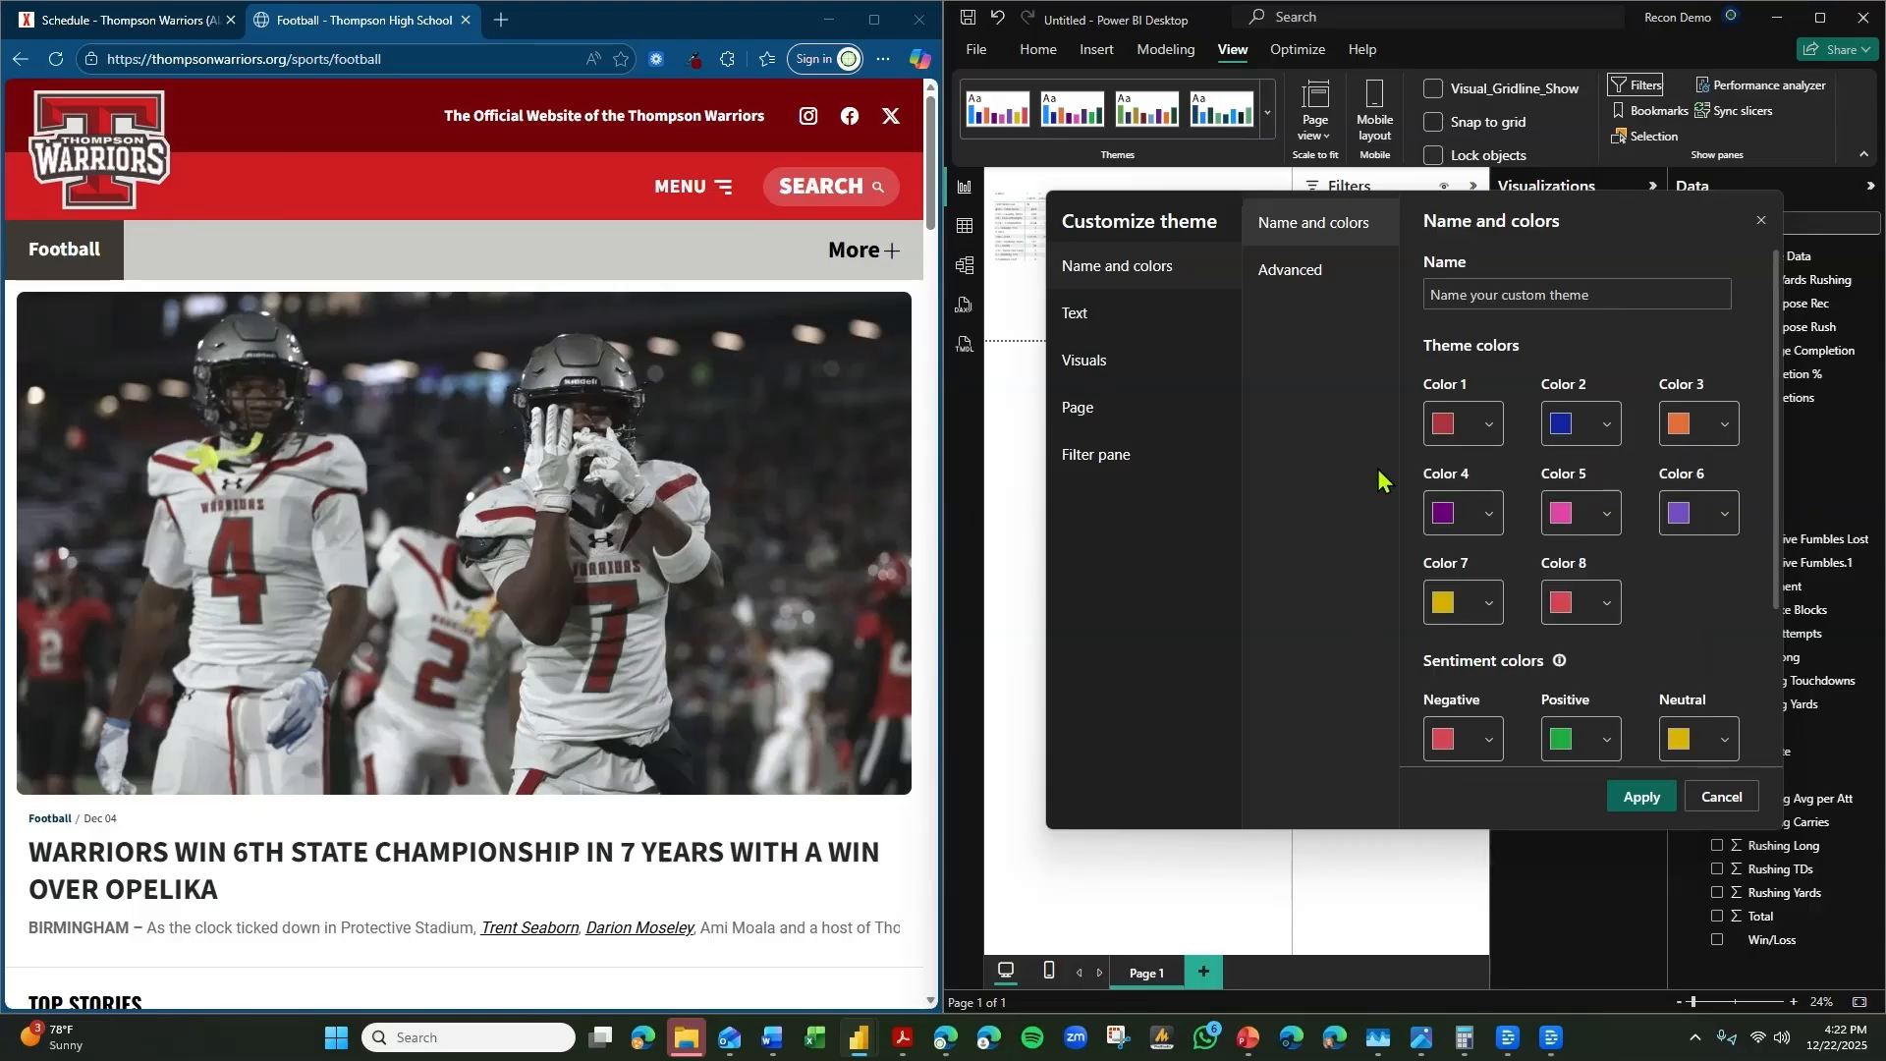
# Sample the bright red #d01d23 from the Thompson Warriors page header and set theme Color 2 to it.
pyautogui.click(697, 63)
pyautogui.click(423, 110)
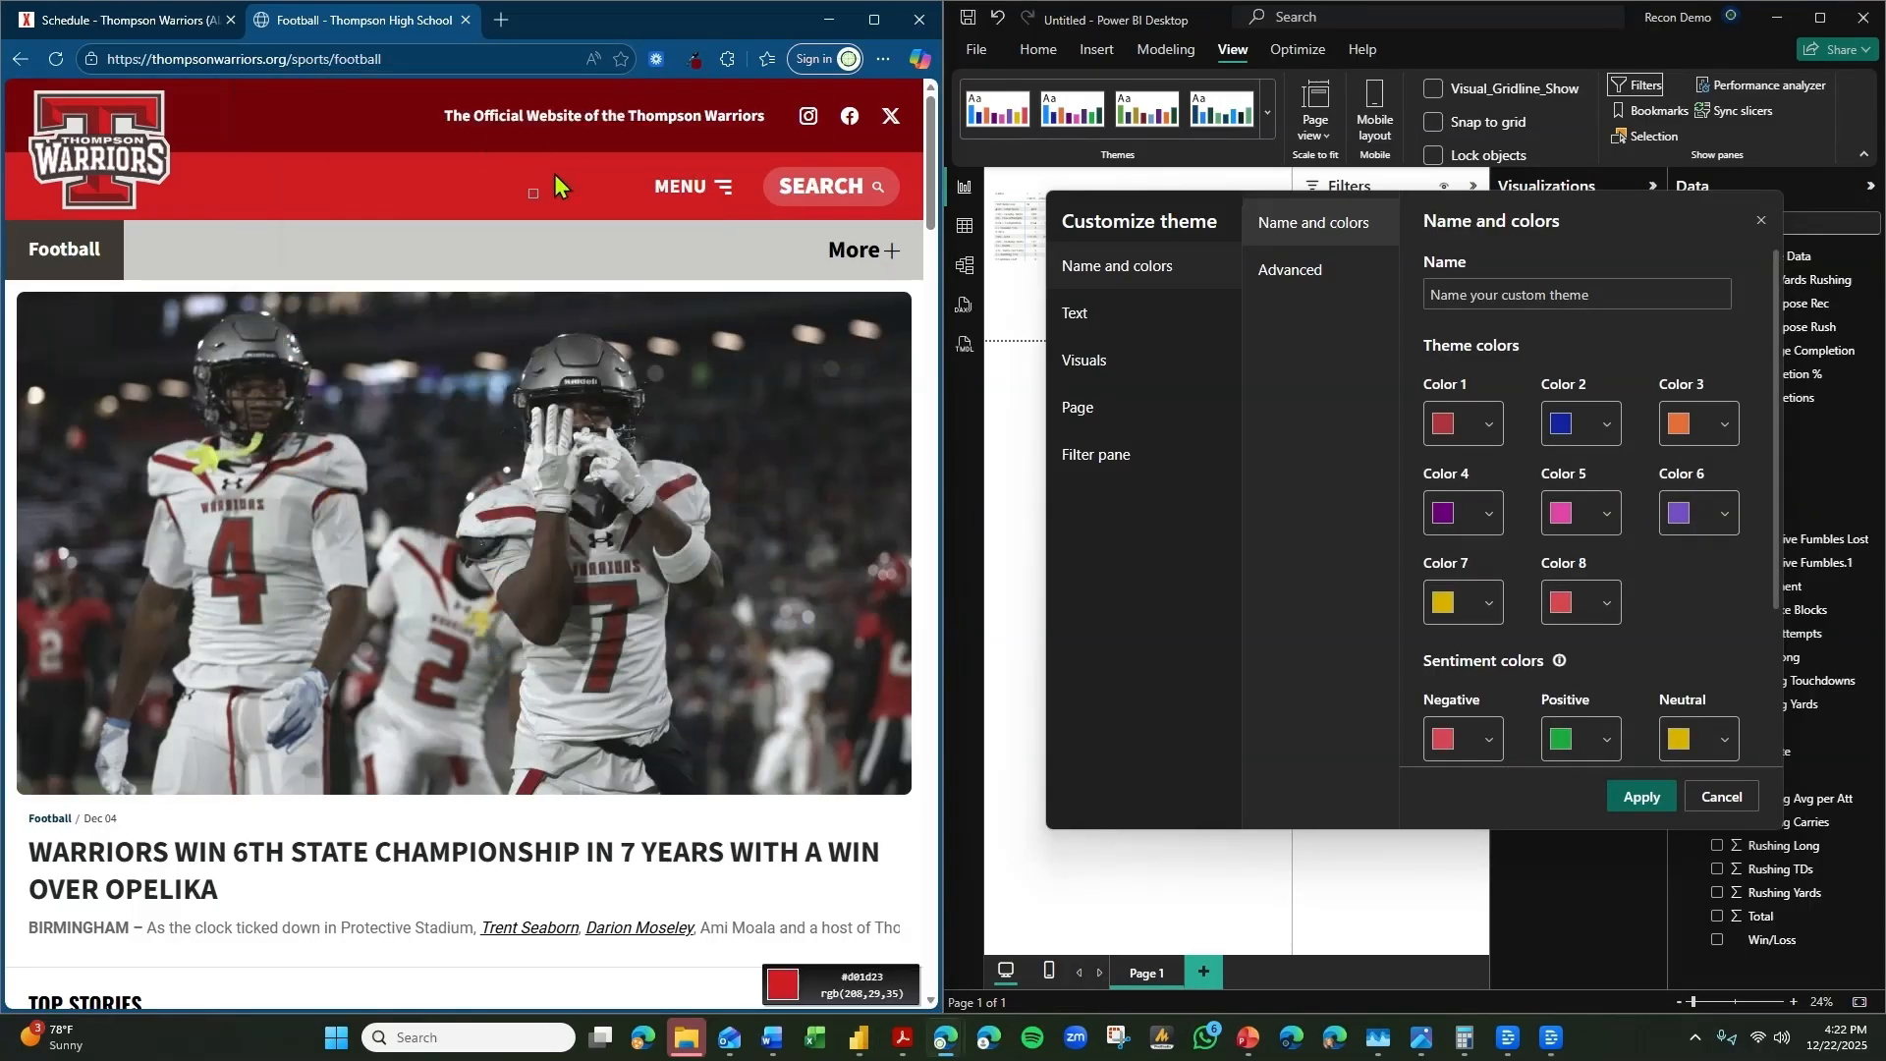
pyautogui.click(558, 175)
pyautogui.click(693, 63)
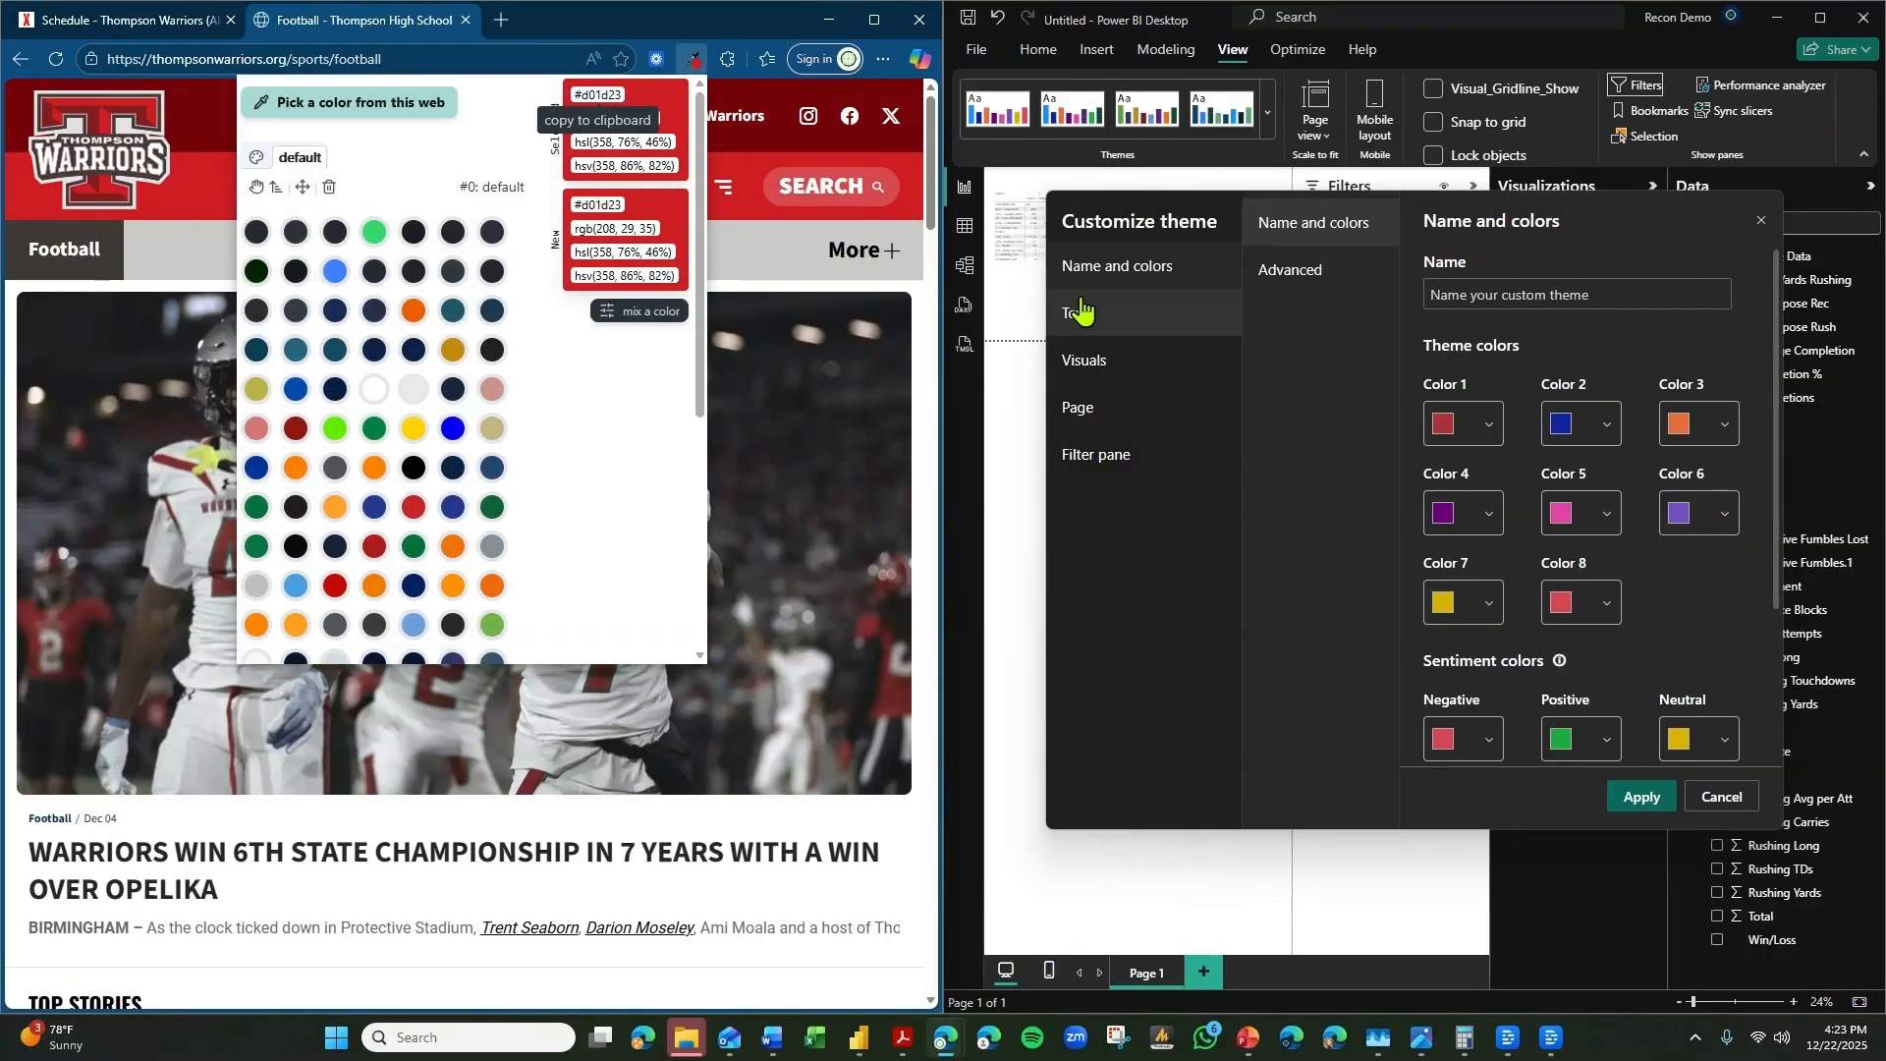
pyautogui.click(1599, 442)
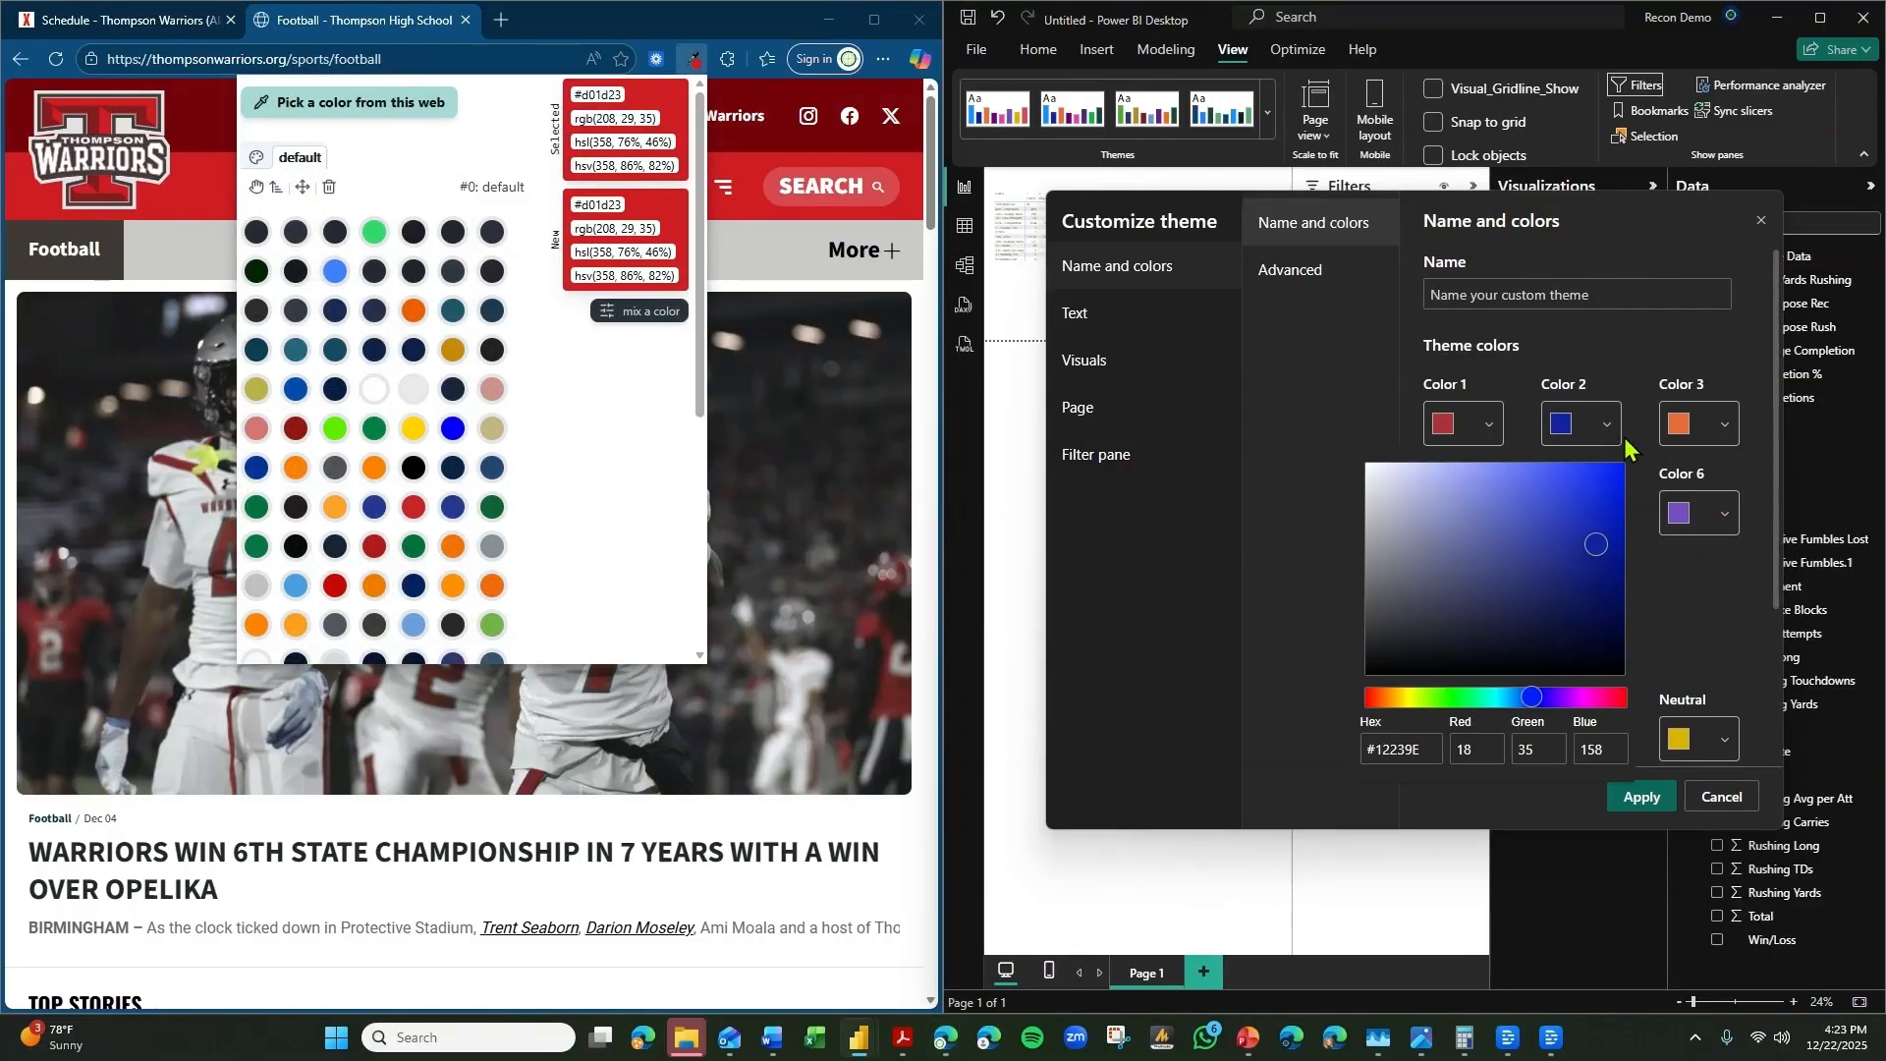
pyautogui.click(1598, 432)
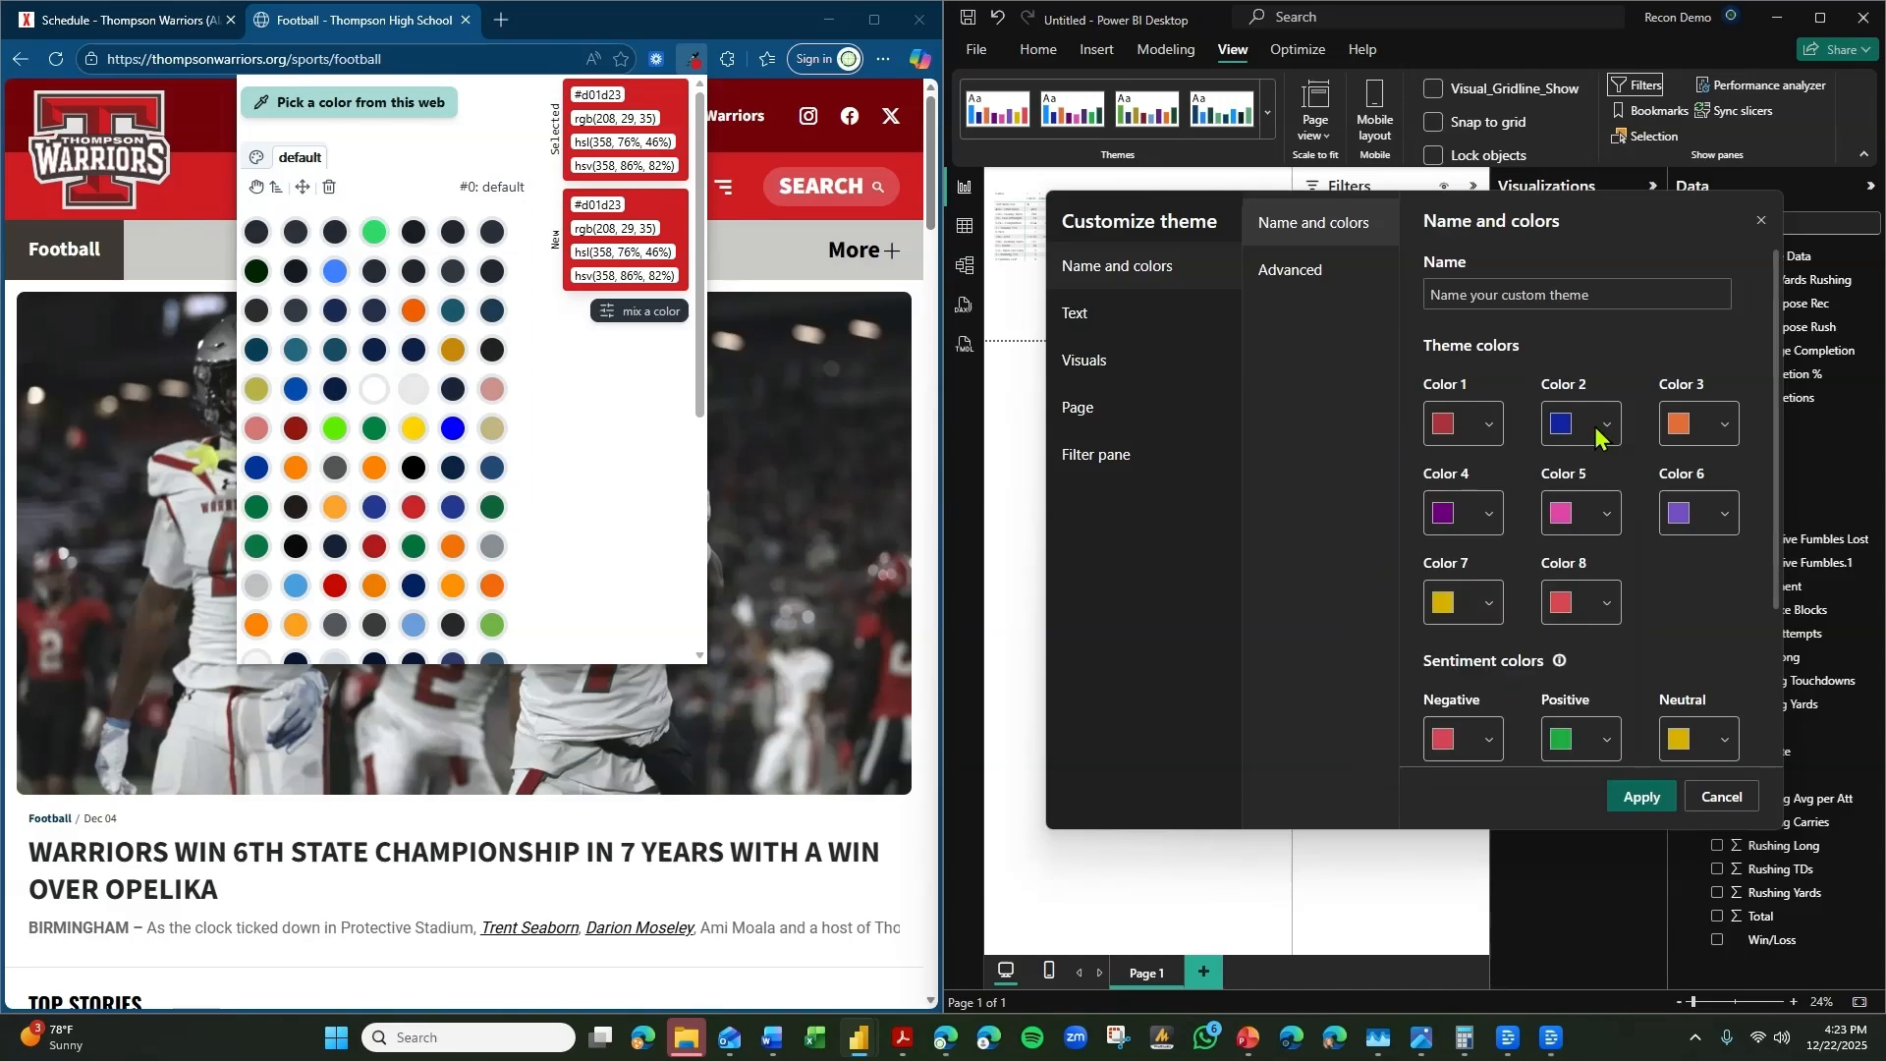
pyautogui.click(1596, 432)
pyautogui.doubleClick(1421, 749)
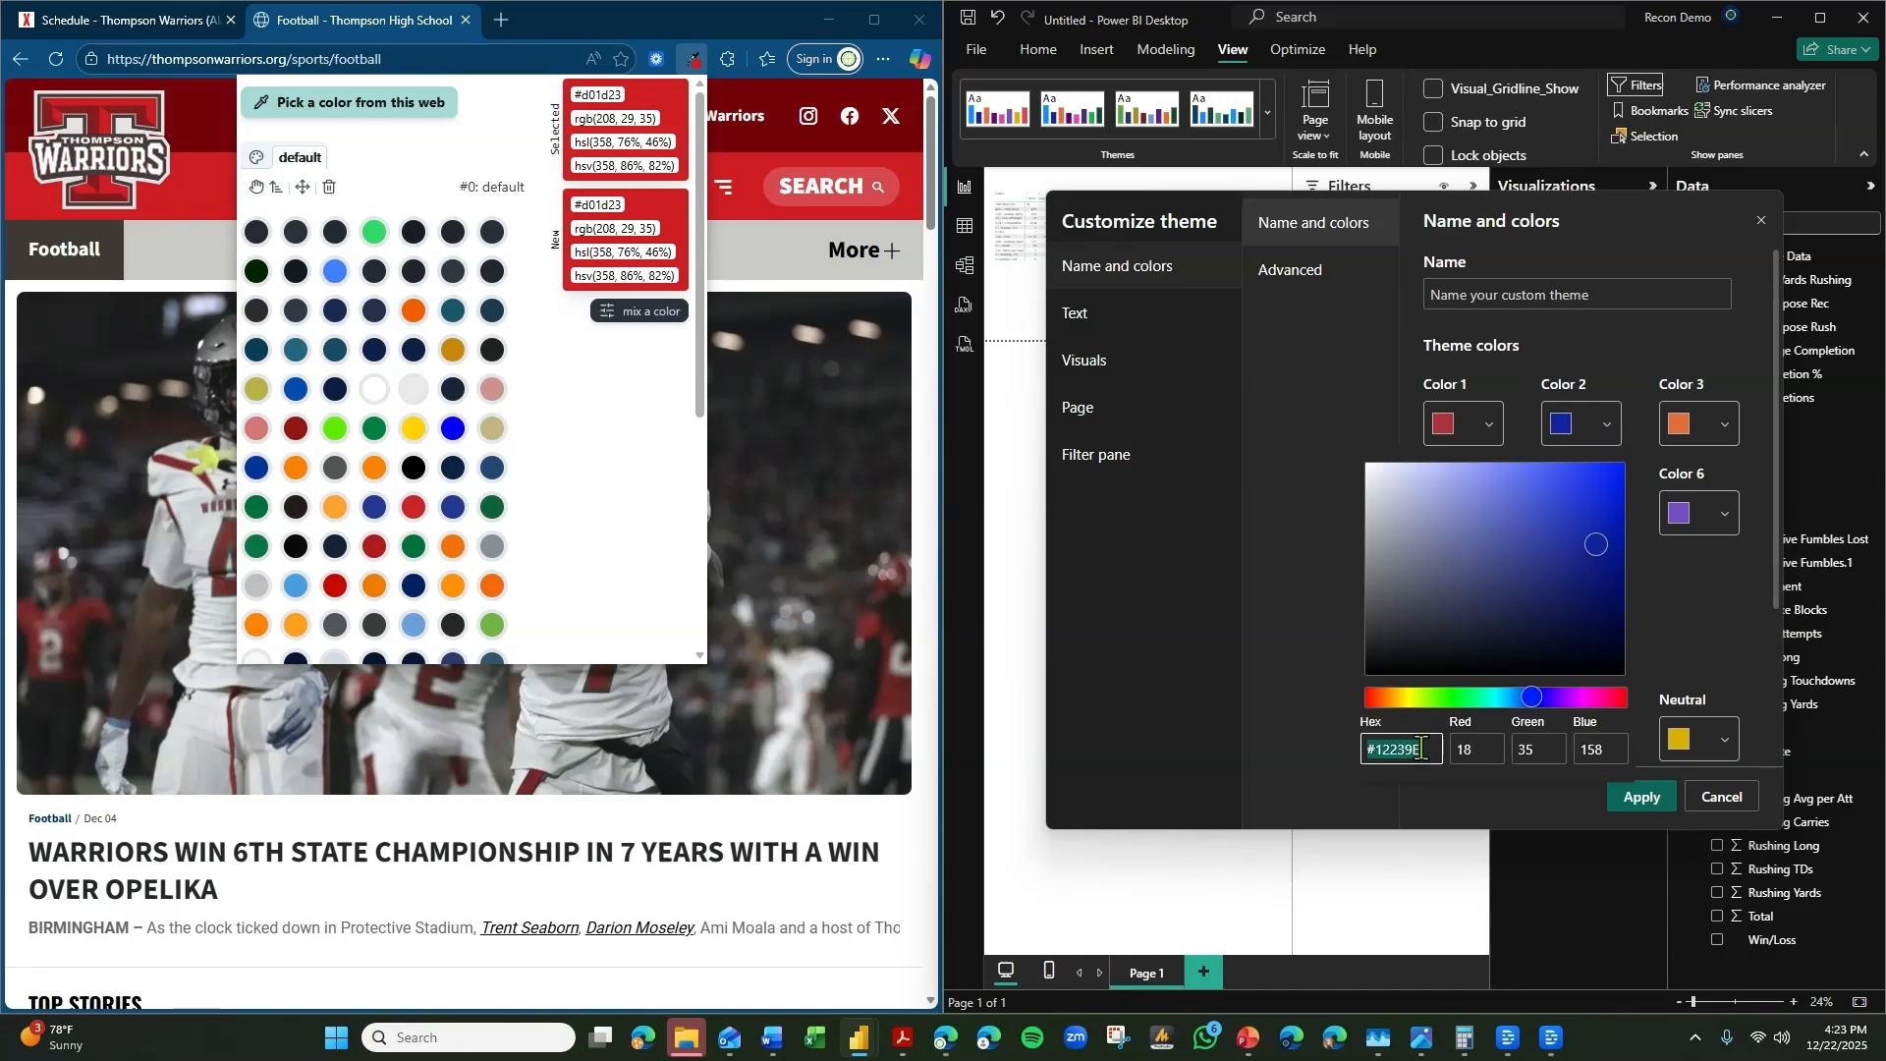
pyautogui.write('#D01D23')
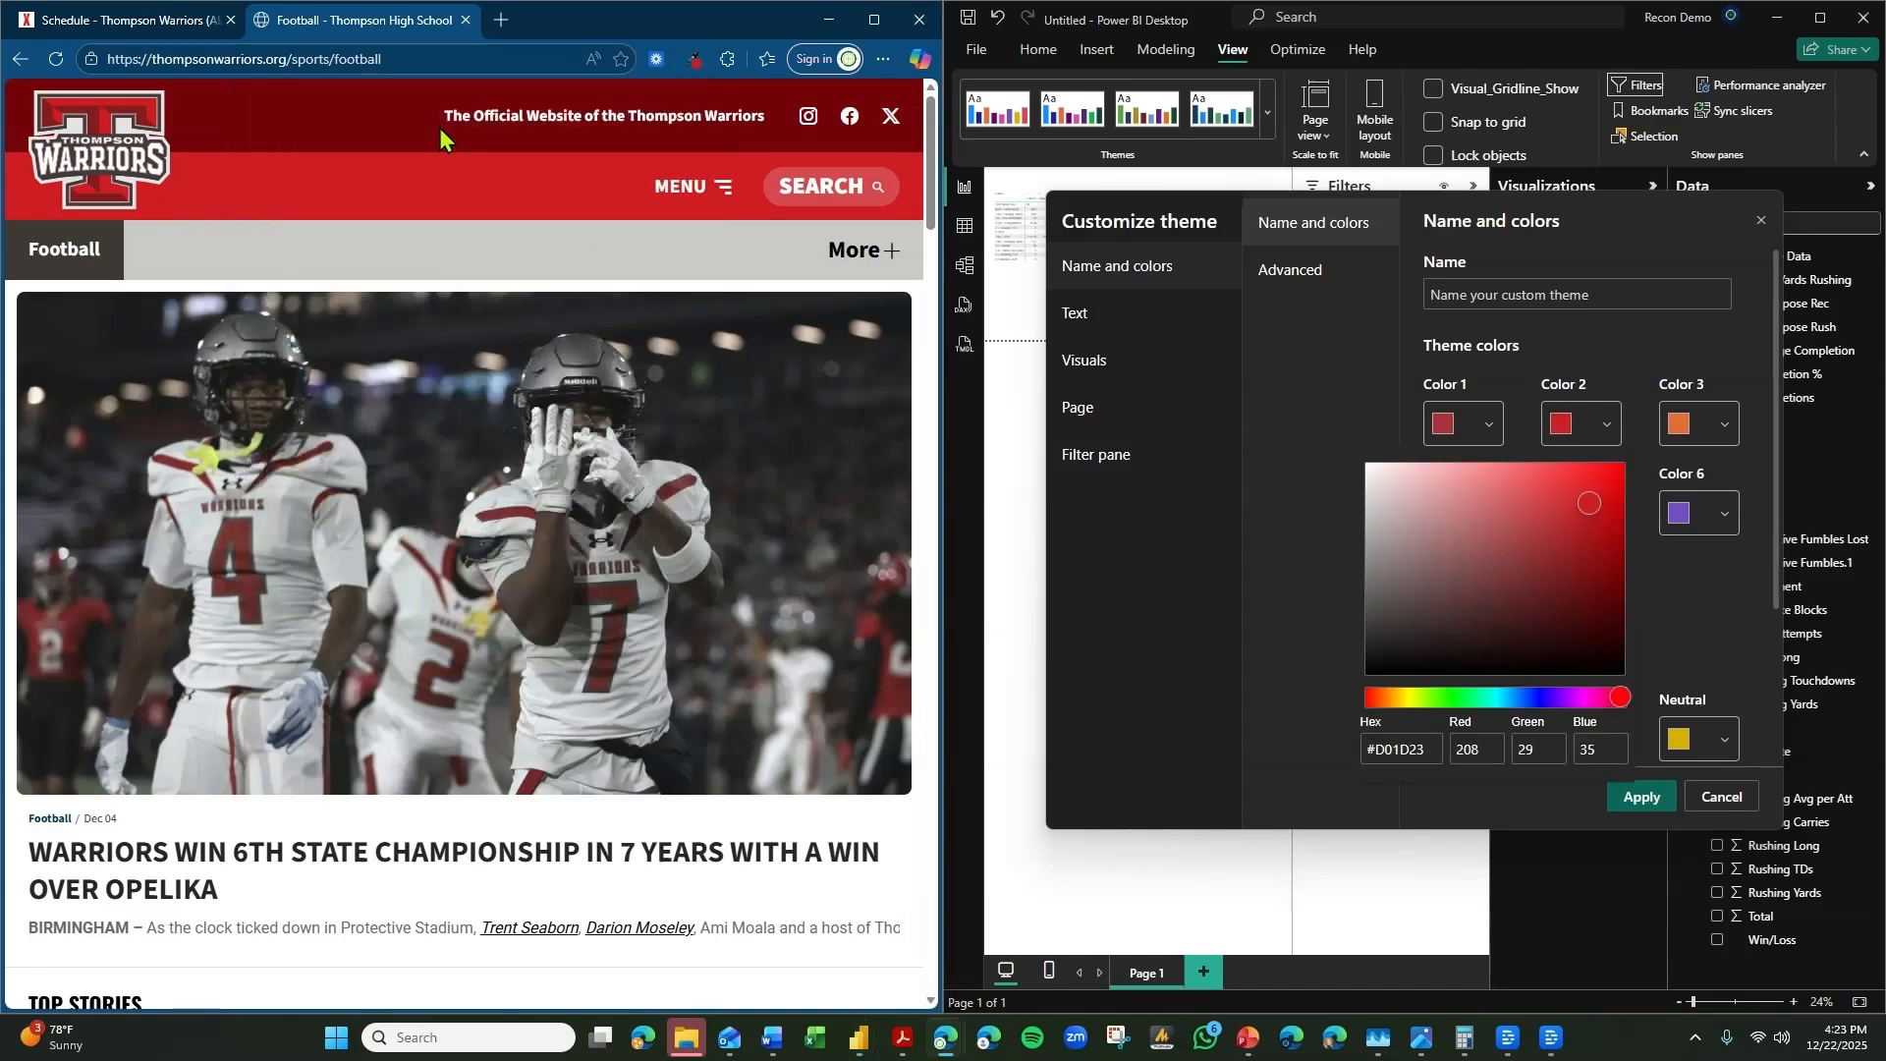
# Sample the dark brown #403834 from the Thompson Warriors football page.
pyautogui.click(695, 61)
pyautogui.click(324, 98)
# Try to paste the sampled dark color into theme Color 3.
pyautogui.click(1700, 422)
pyautogui.tripleClick(1537, 748)
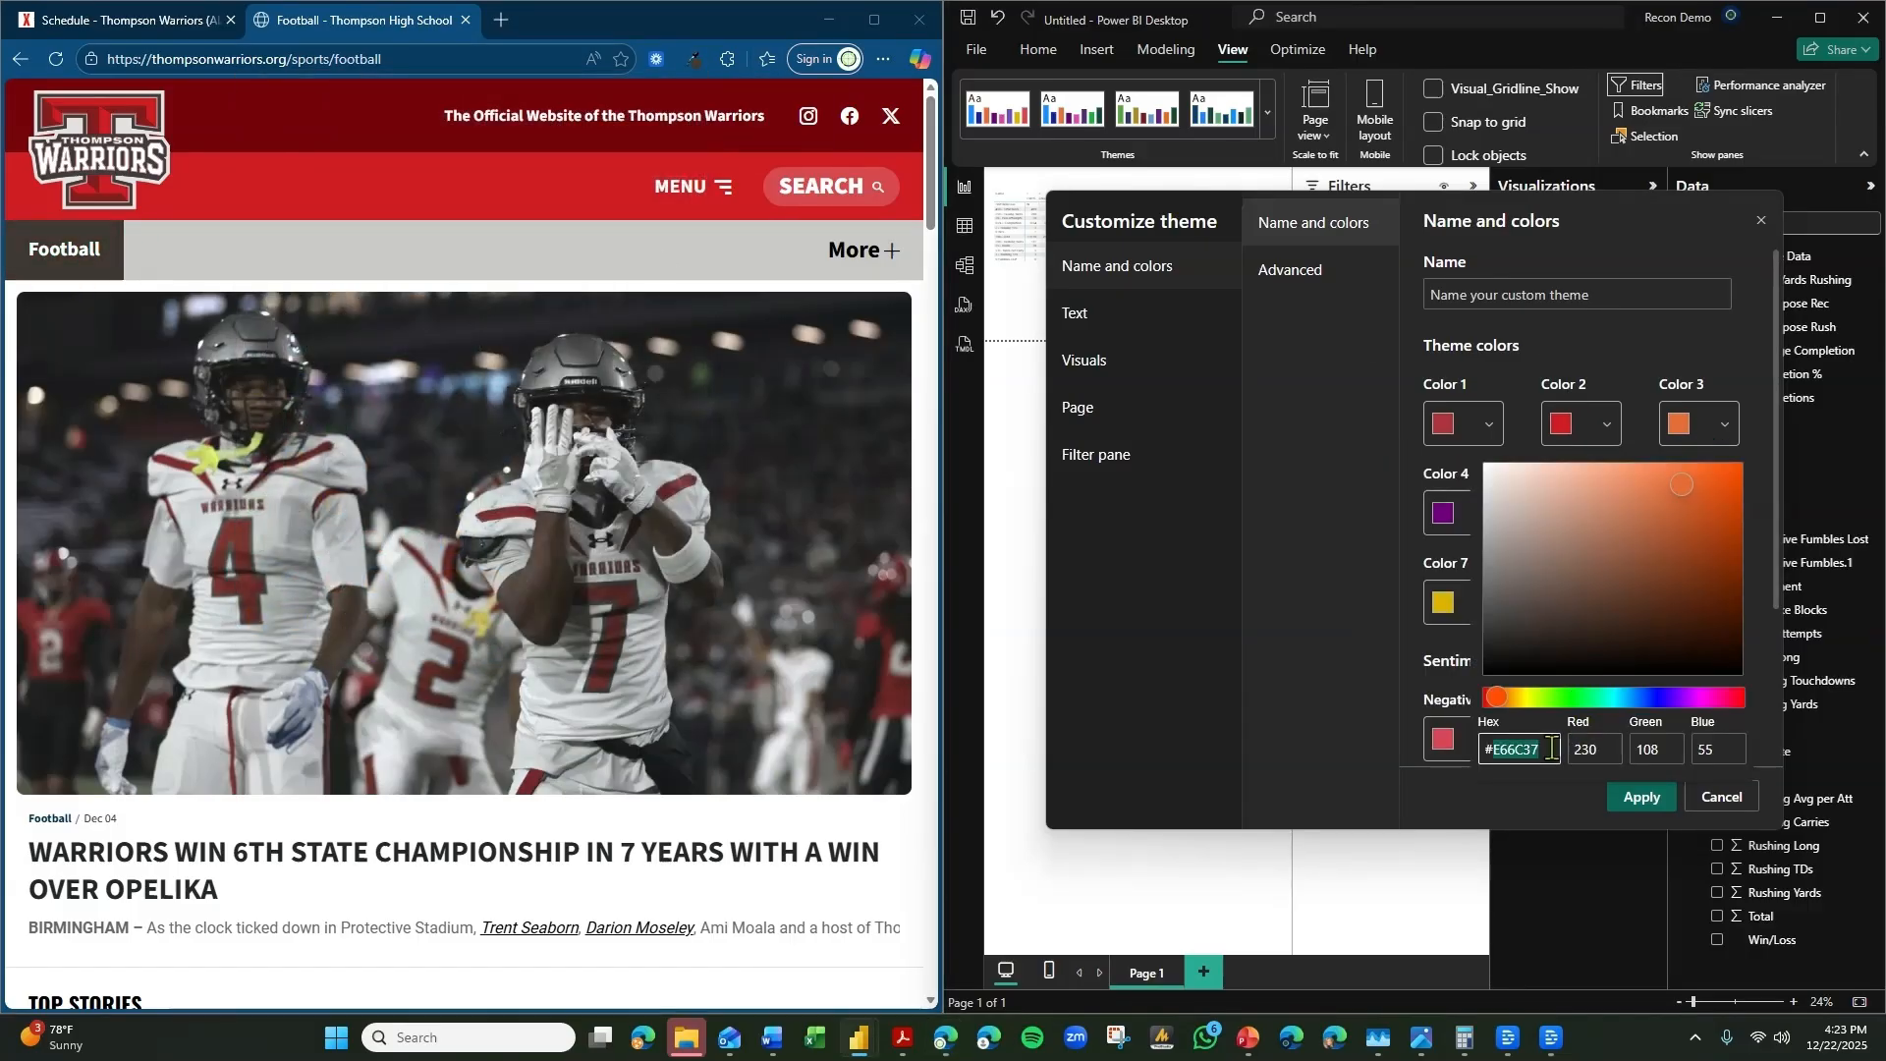
pyautogui.write('v')
pyautogui.click(1437, 784)
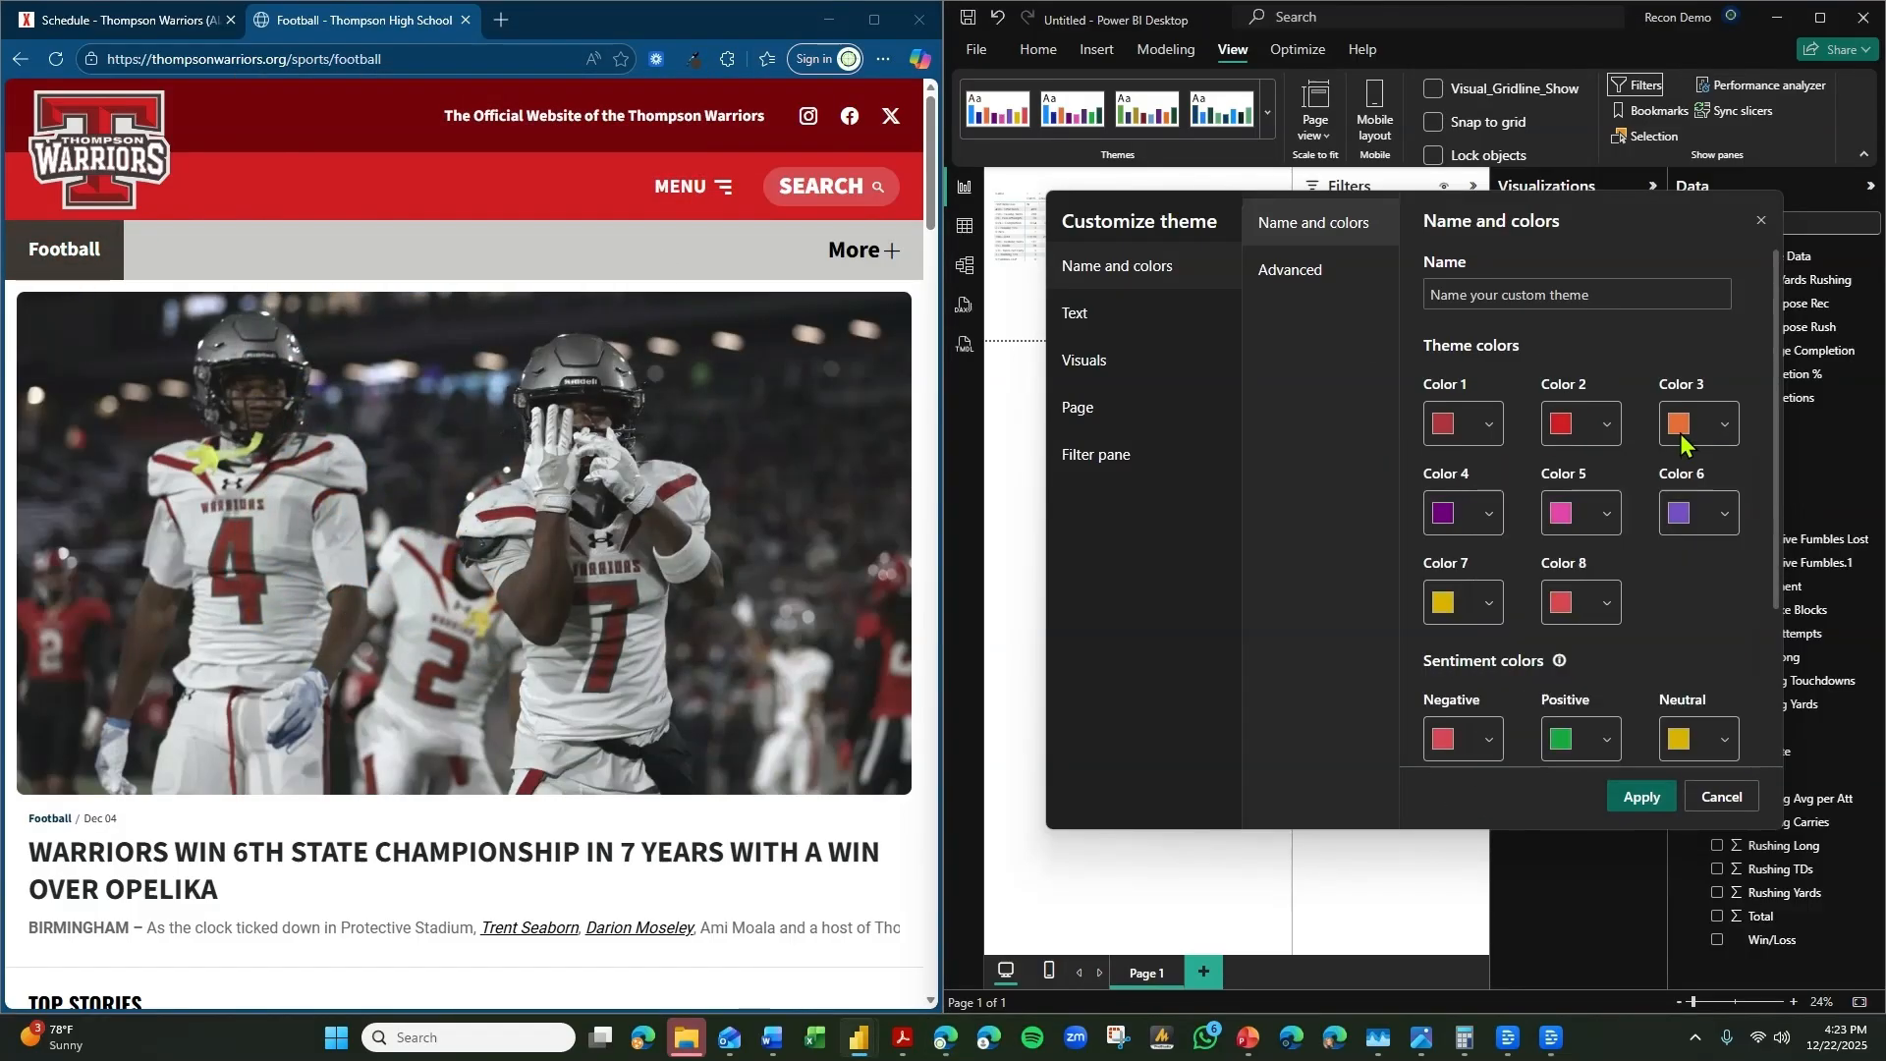
pyautogui.click(1682, 432)
pyautogui.tripleClick(1535, 751)
pyautogui.hotkey('ctrl', 'v')
pyautogui.click(1525, 836)
# Set theme Color 3 to the sampled hex value #403834.
pyautogui.click(695, 59)
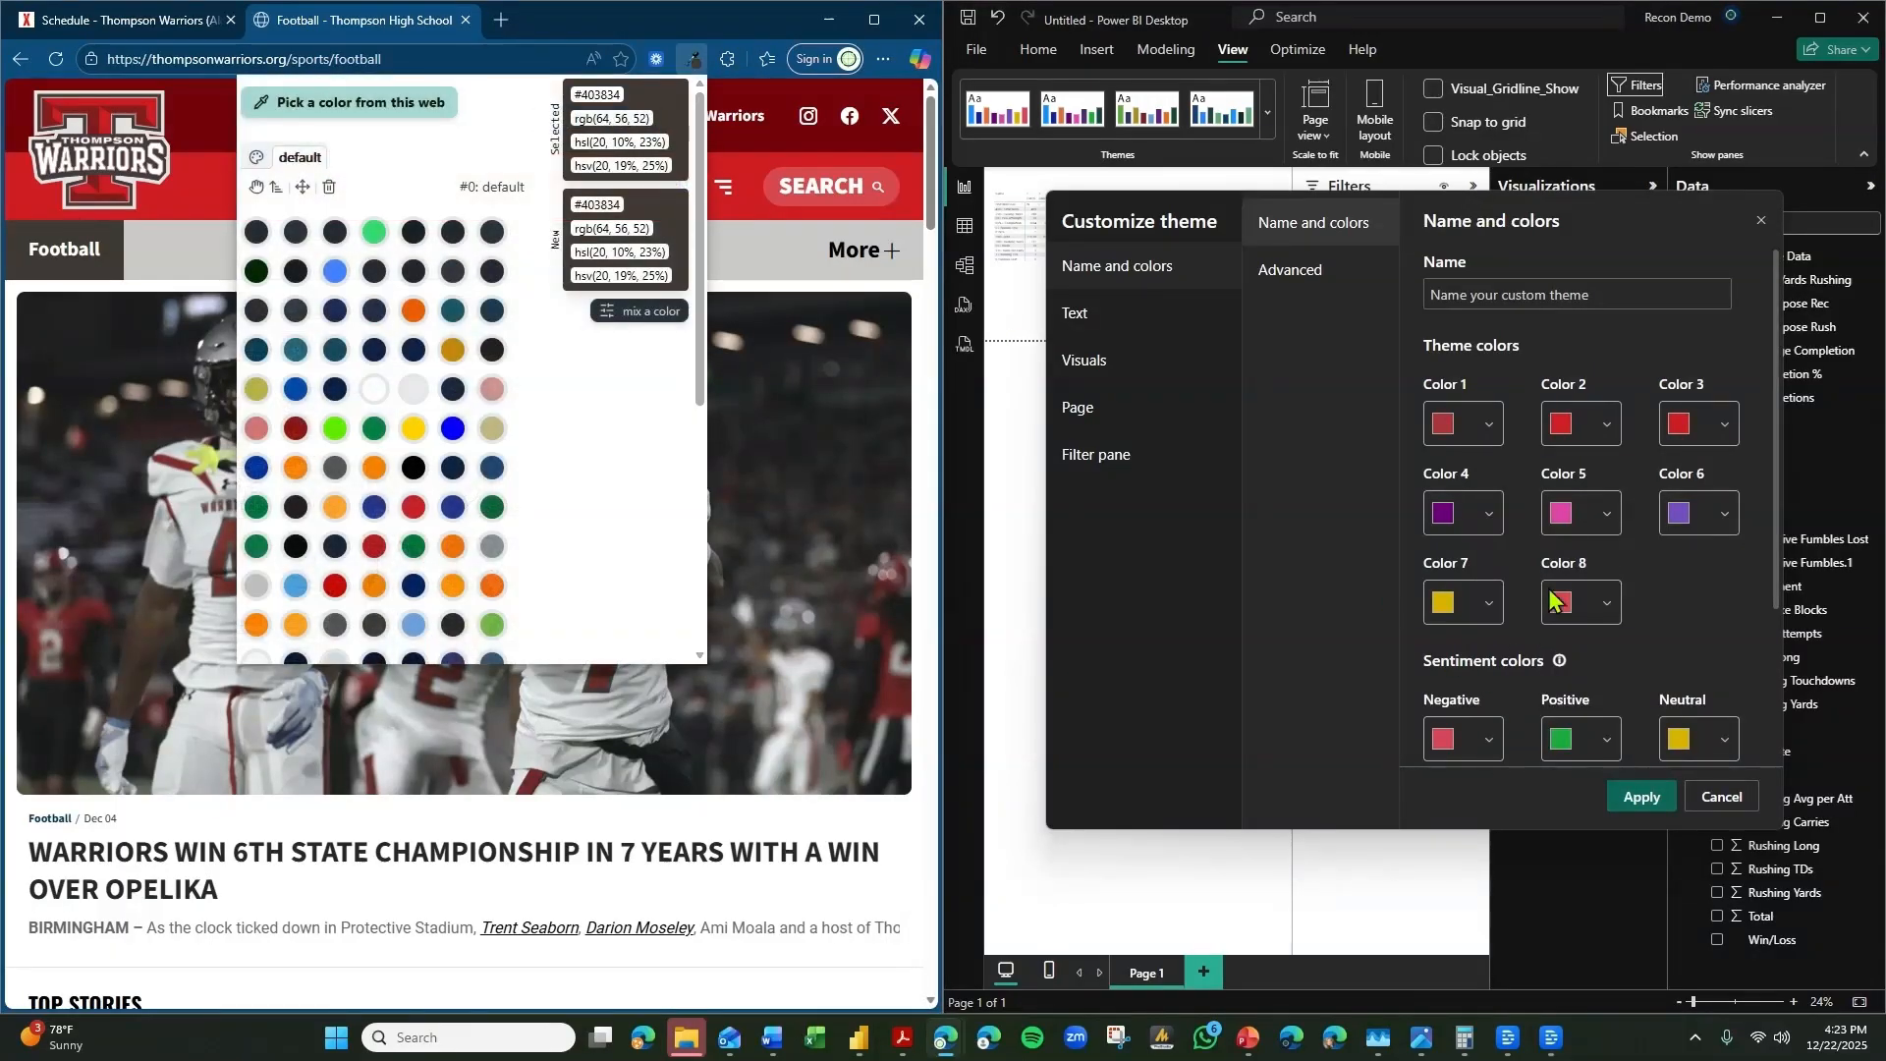
pyautogui.click(1716, 435)
pyautogui.click(1716, 435)
pyautogui.click(1716, 434)
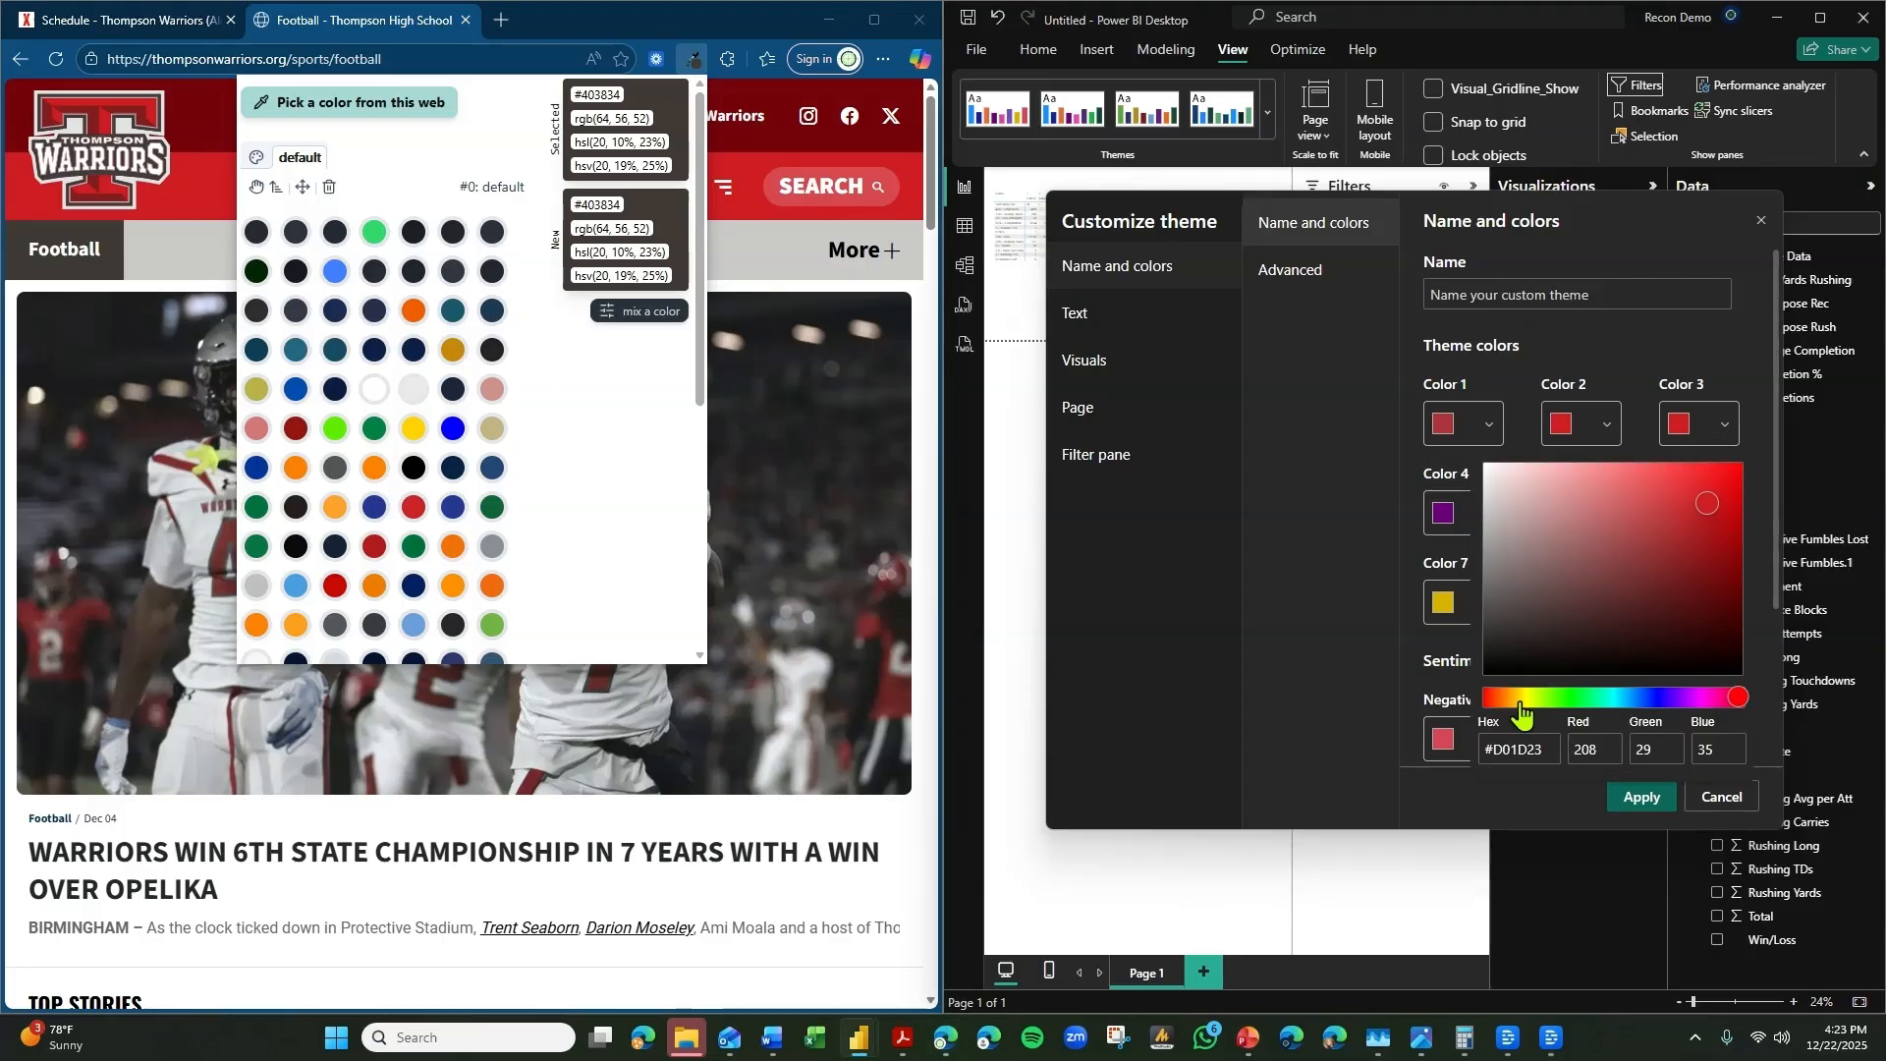
pyautogui.tripleClick(1522, 750)
pyautogui.write('#403834')
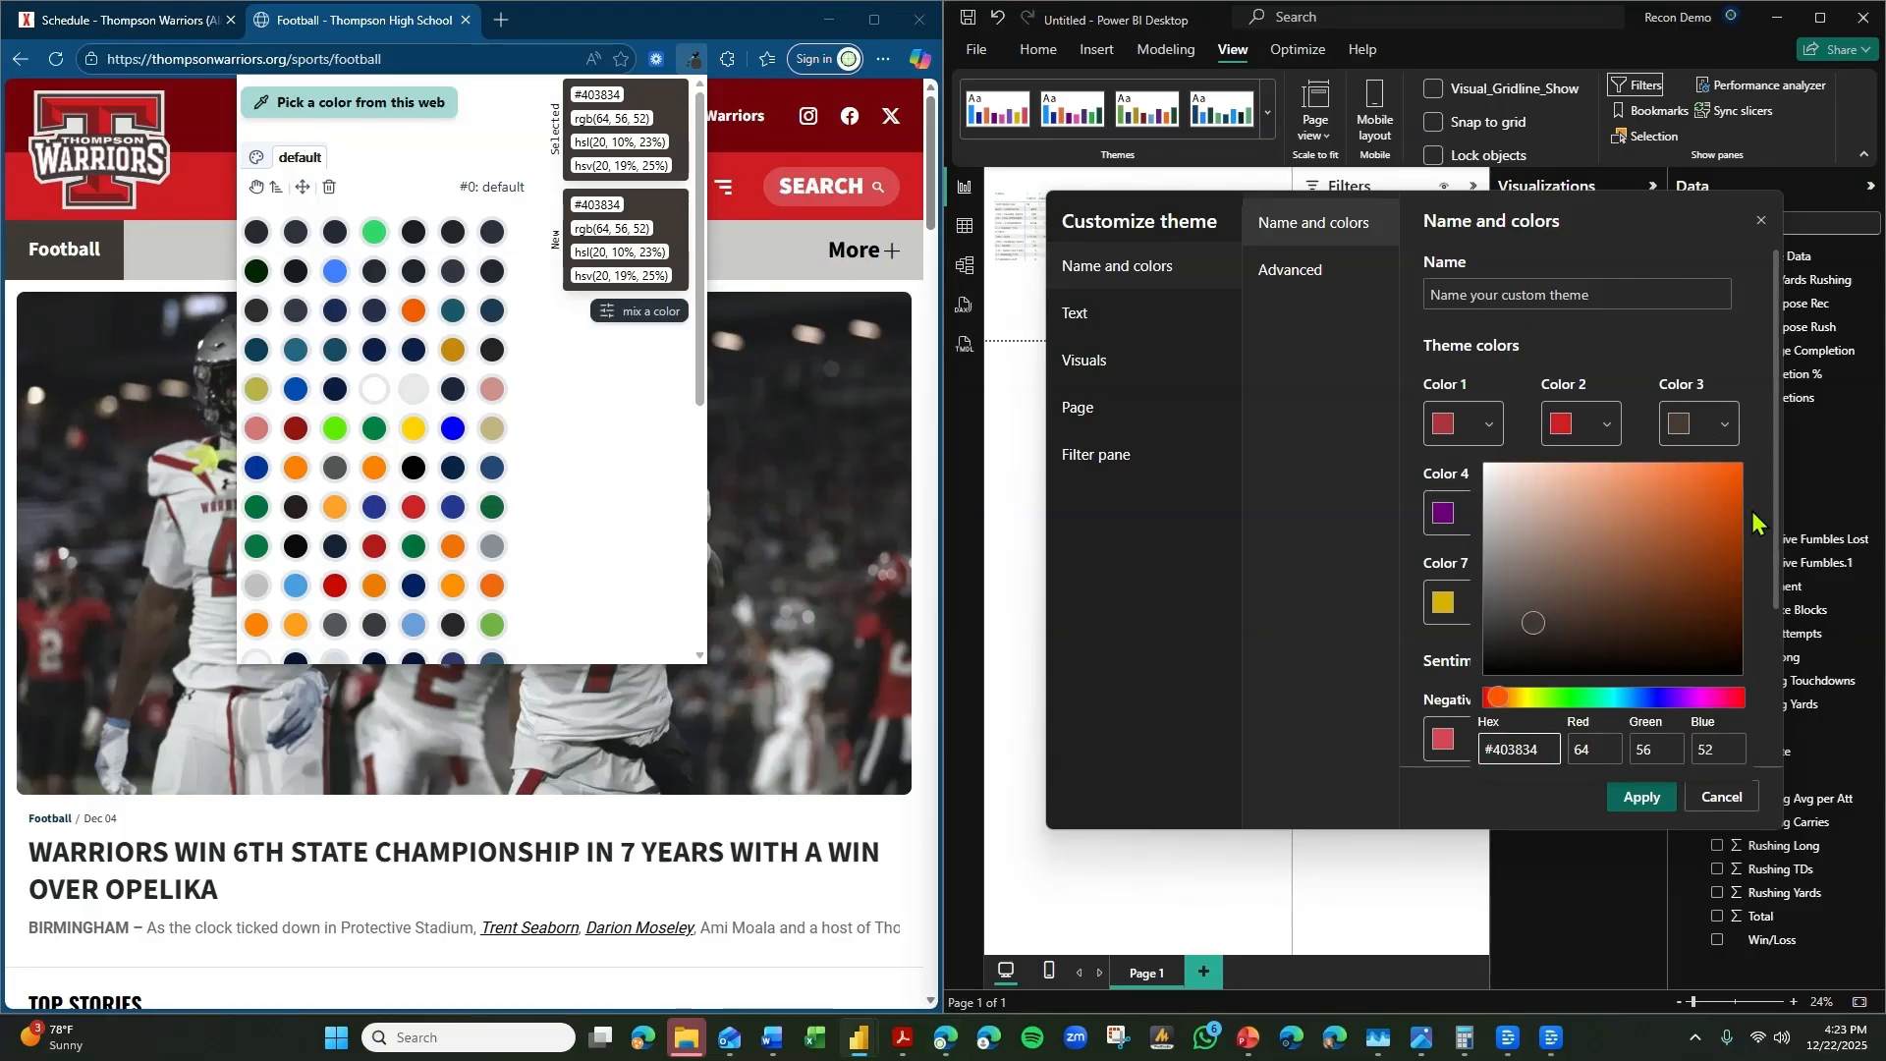
# Sample the light gray #cacac8 from the bar below the page header and set theme Color 4 to it.
pyautogui.click(442, 106)
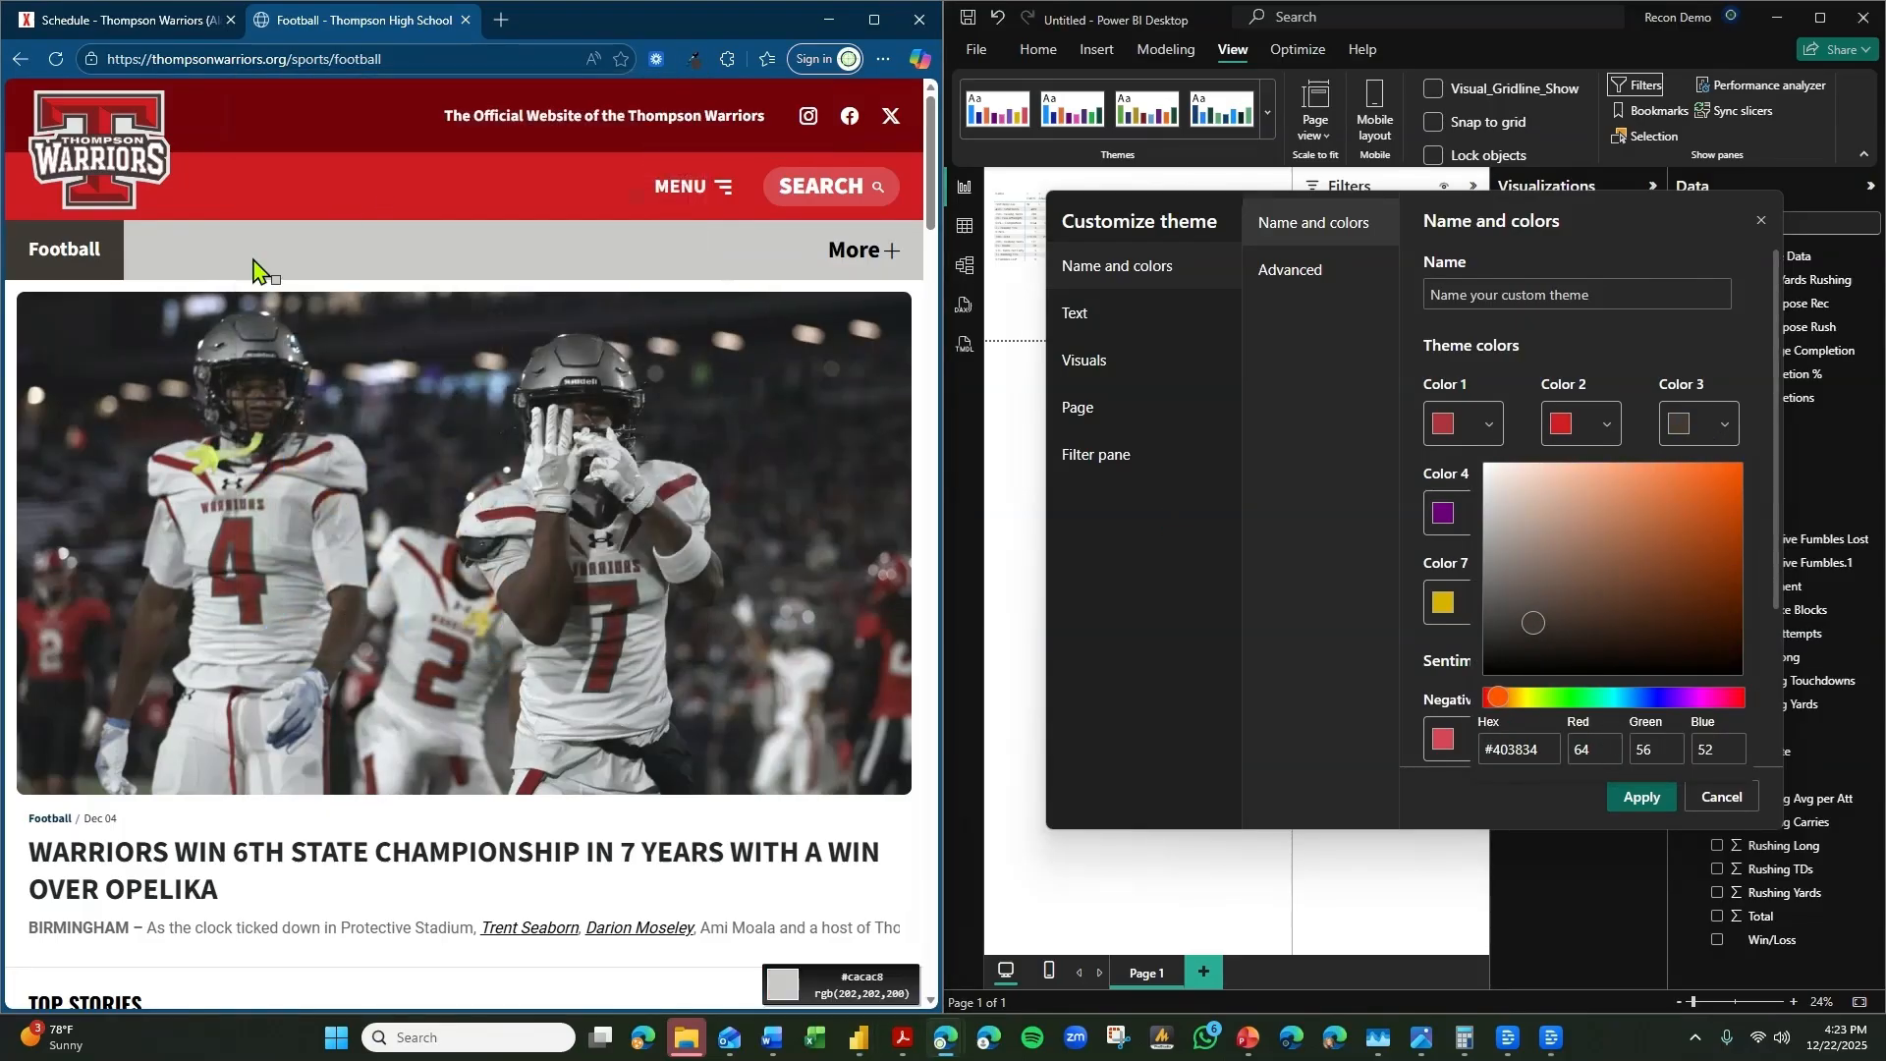
pyautogui.click(692, 62)
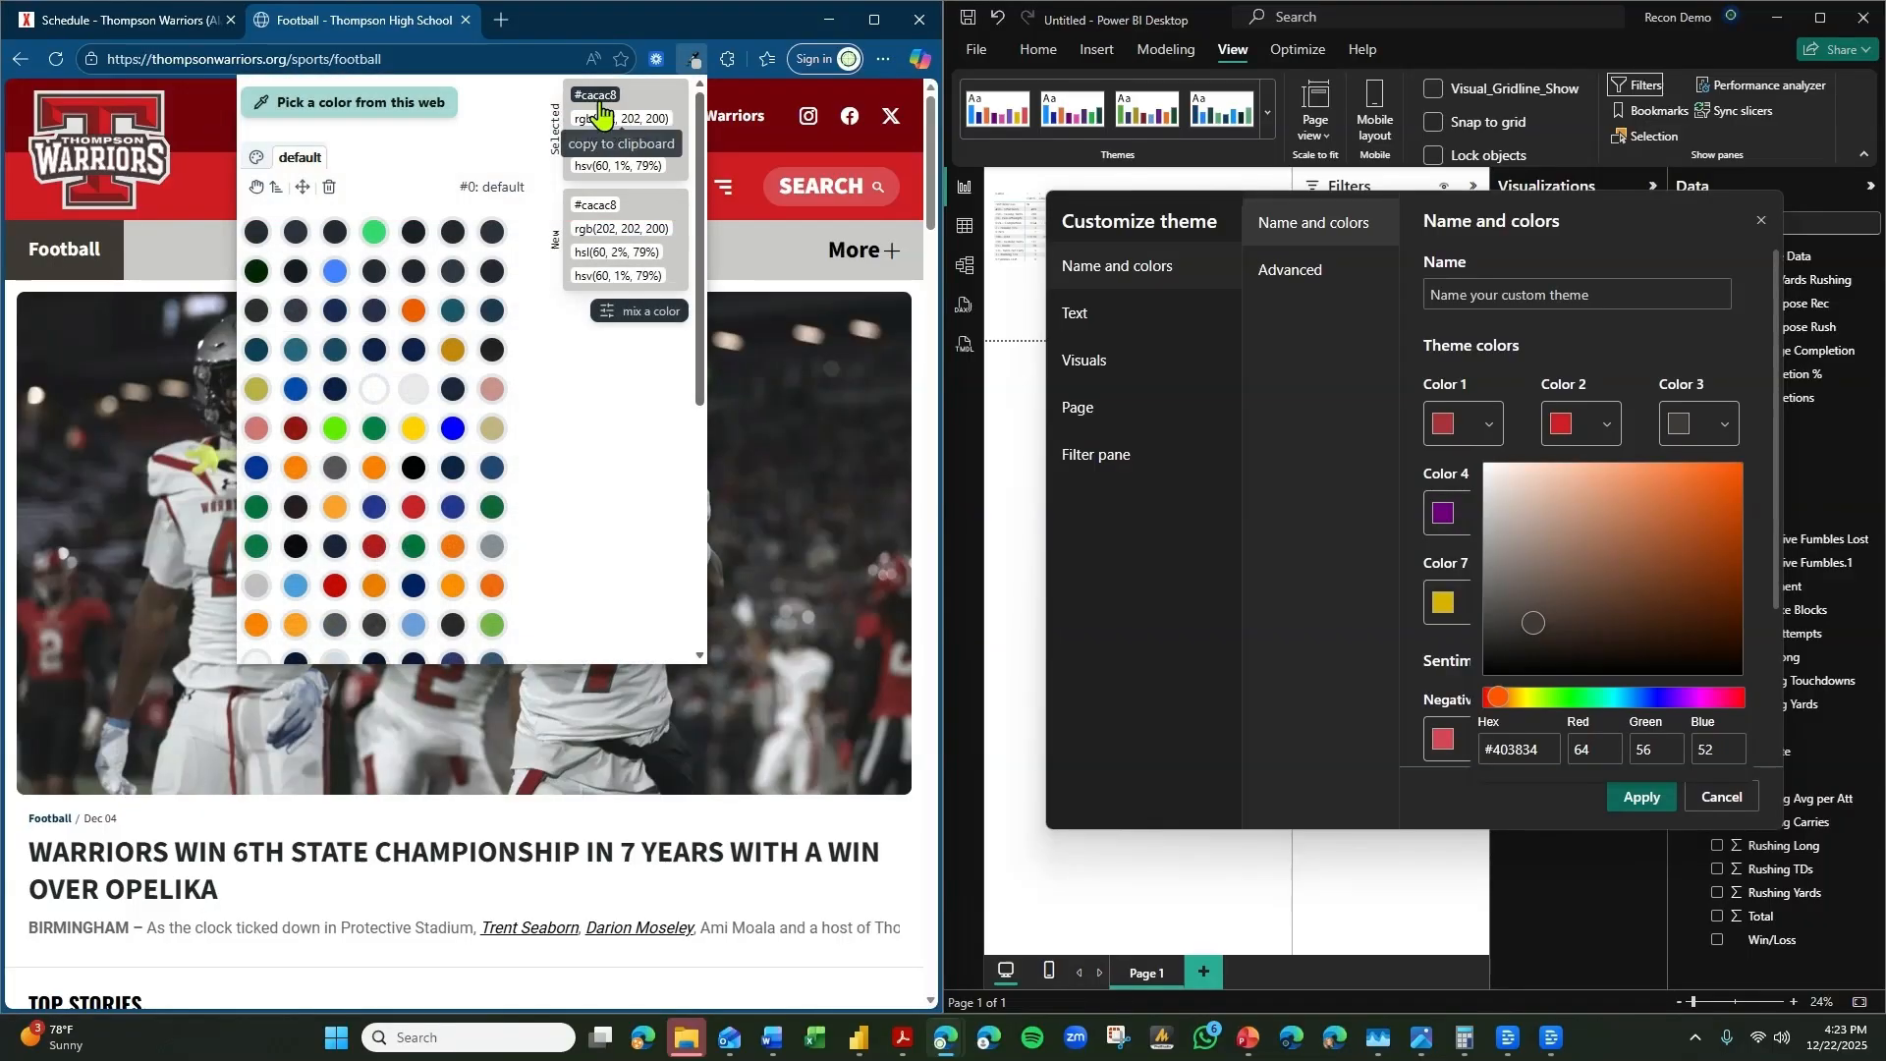
pyautogui.click(609, 99)
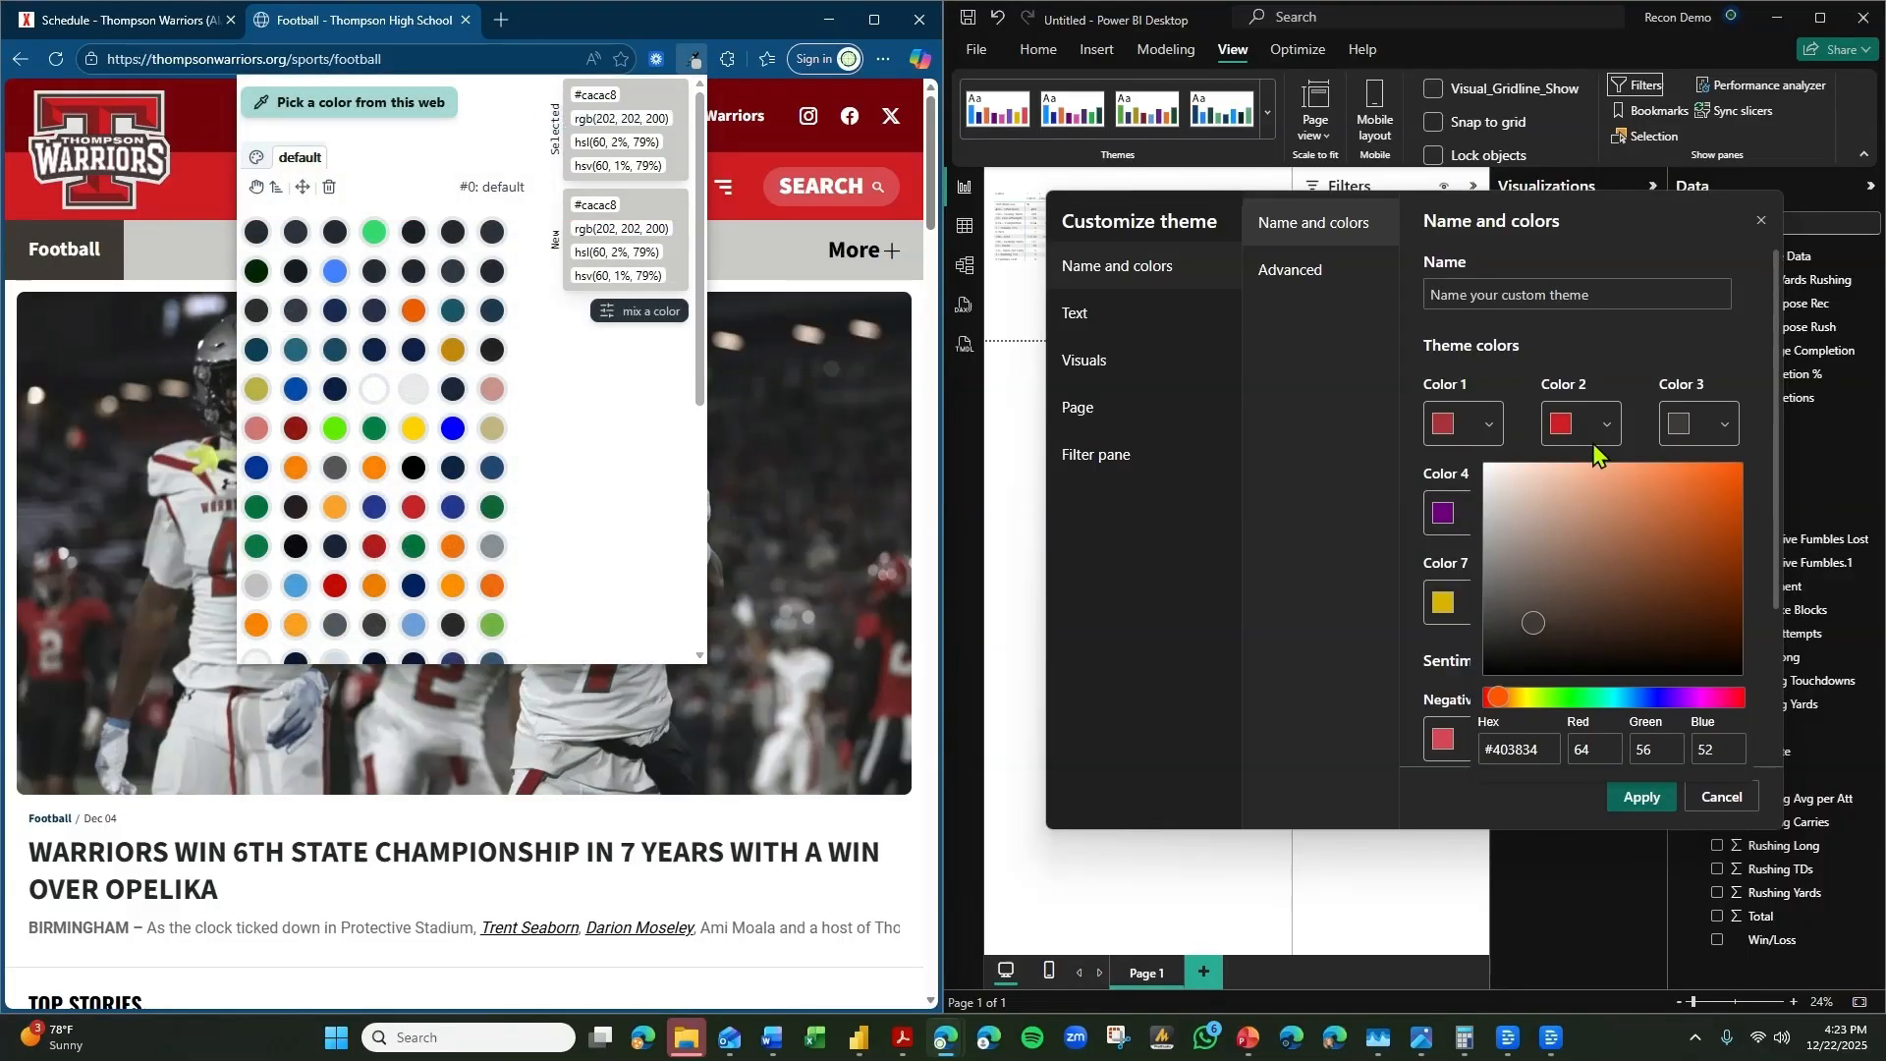
pyautogui.click(1444, 512)
pyautogui.tripleClick(1316, 648)
pyautogui.write('#CACAC8')
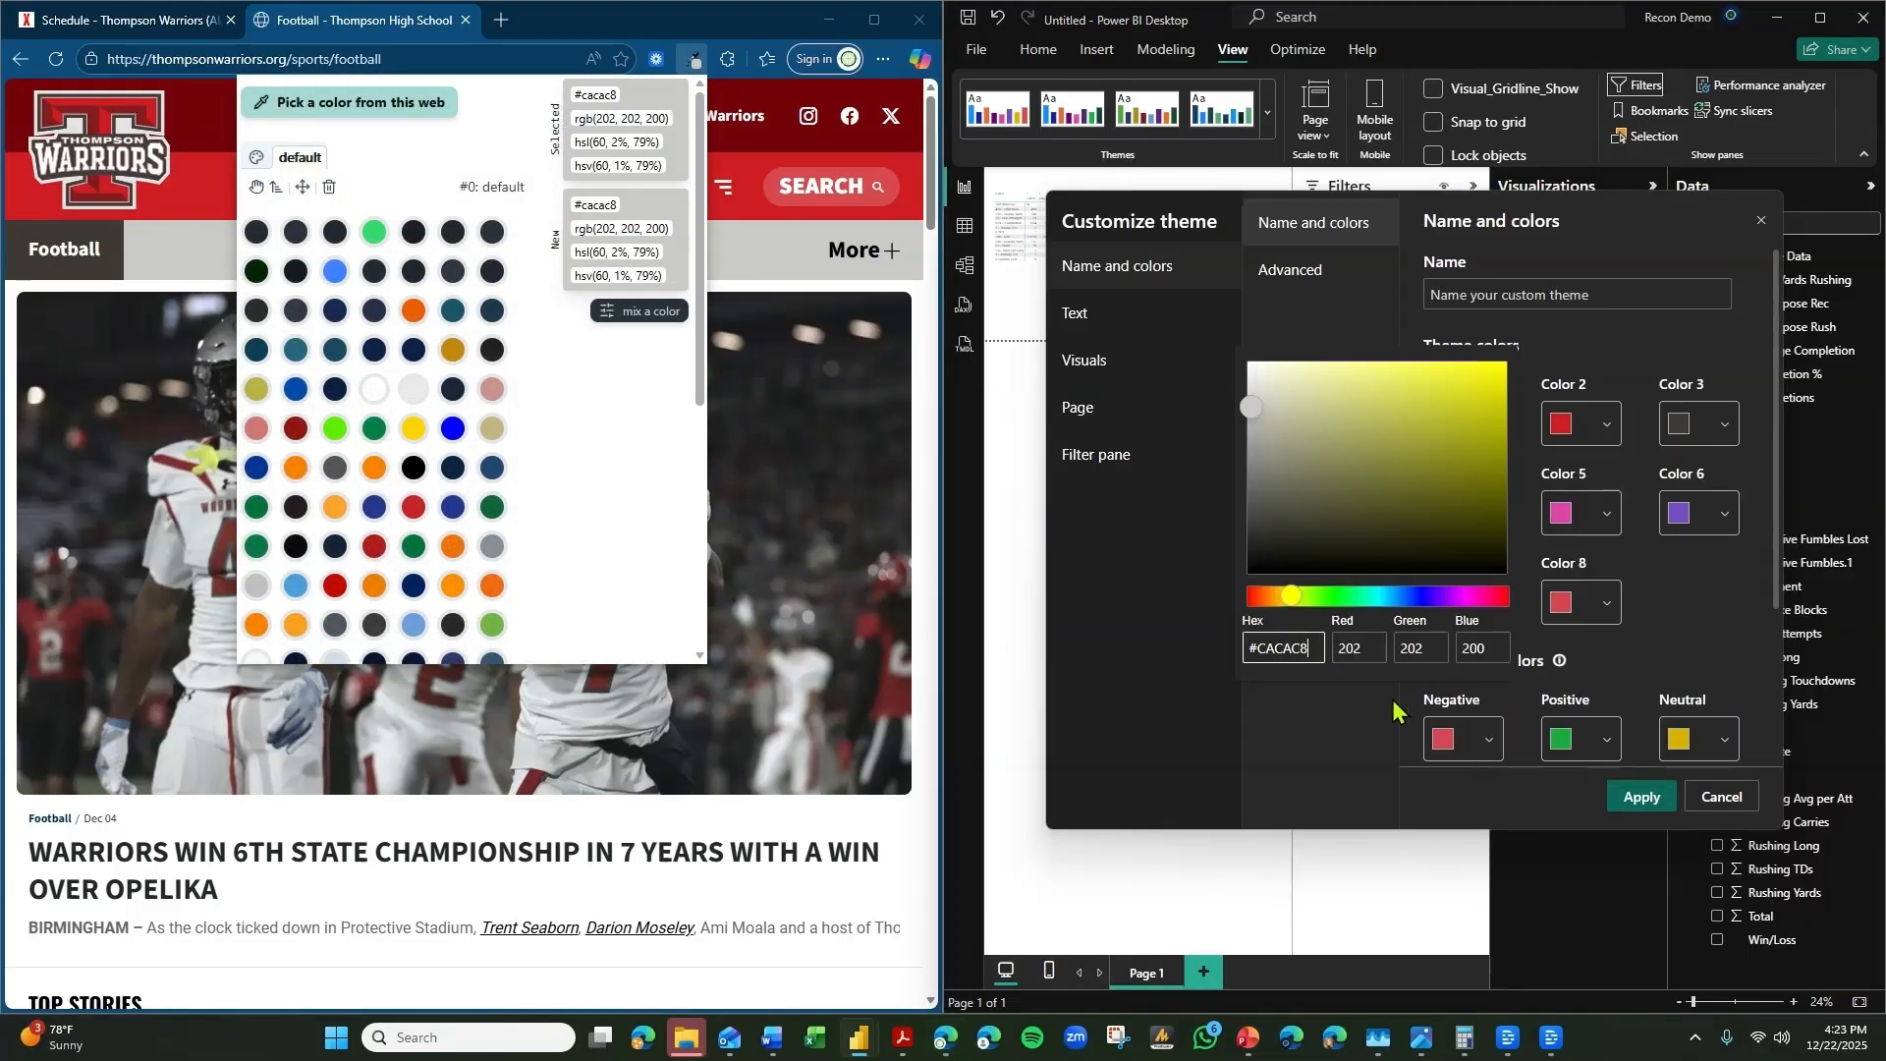
pyautogui.click(1681, 691)
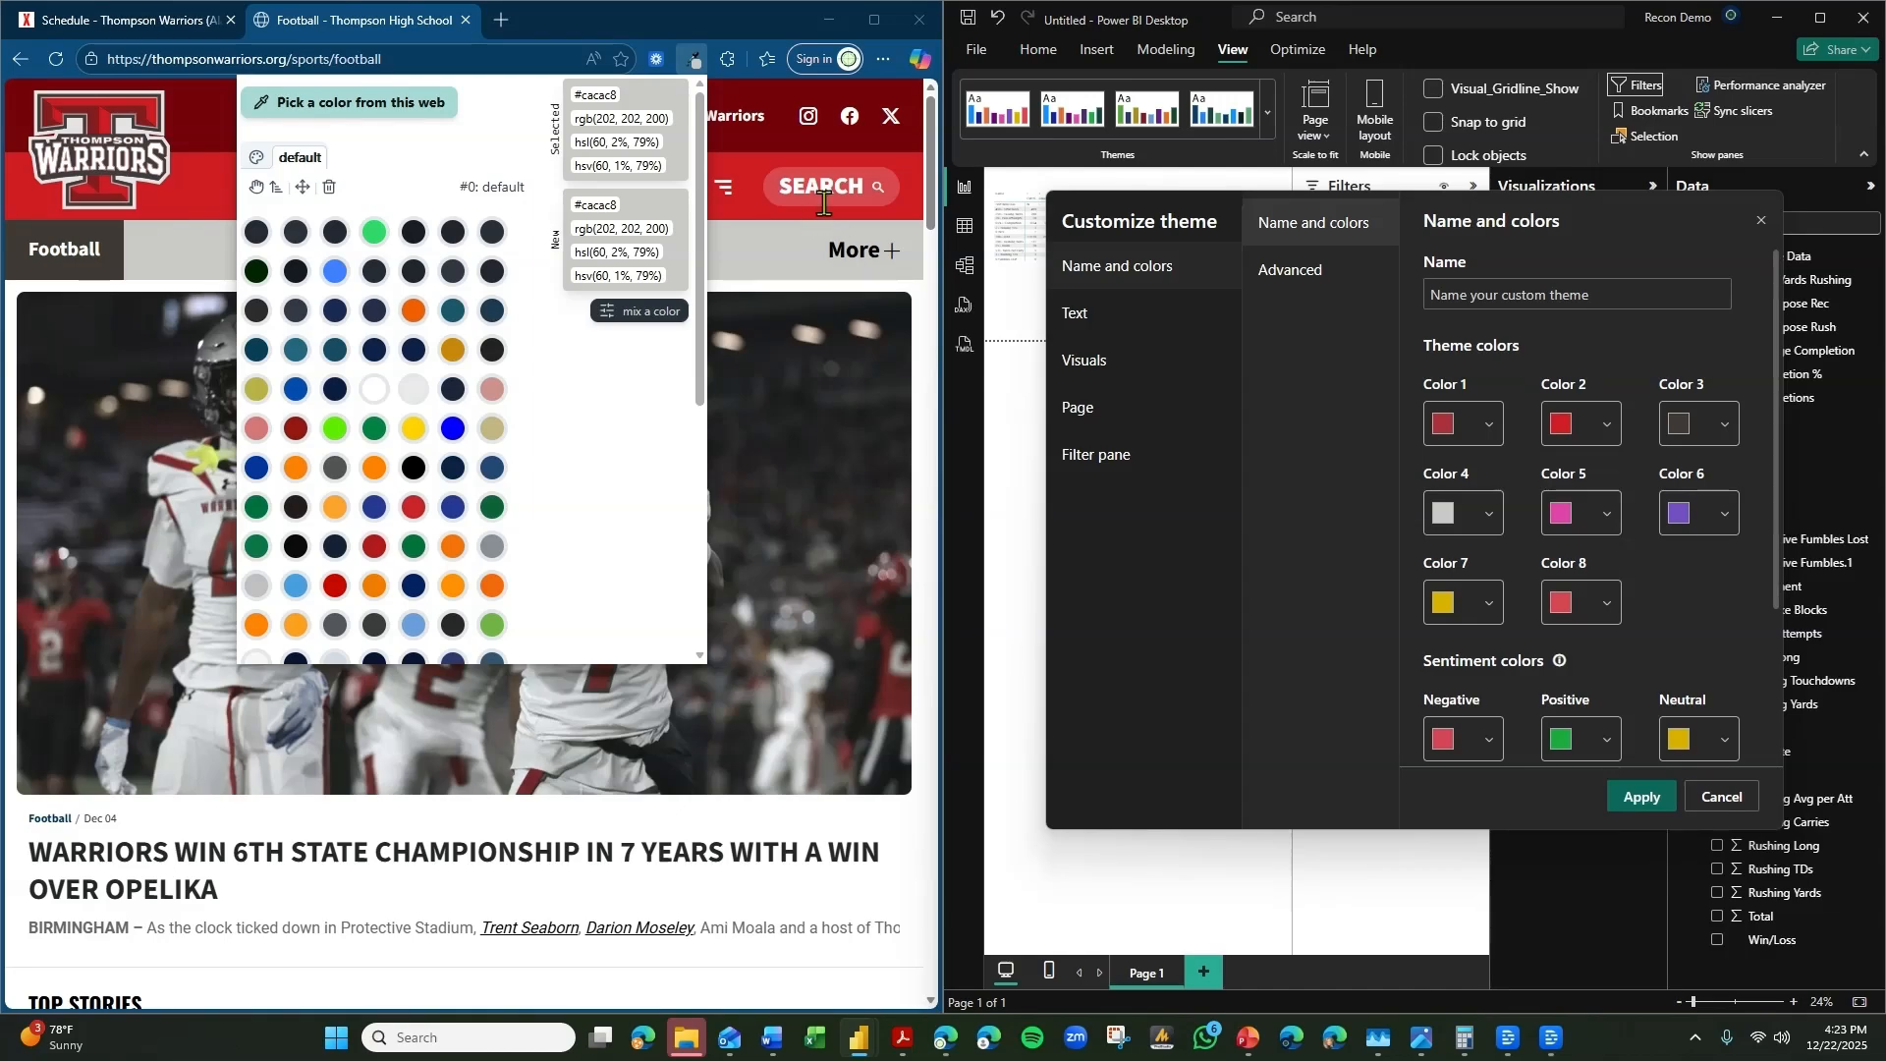
# Copy the green #70b444 from the color picker's saved palette and set theme Color 5 to it.
pyautogui.click(697, 57)
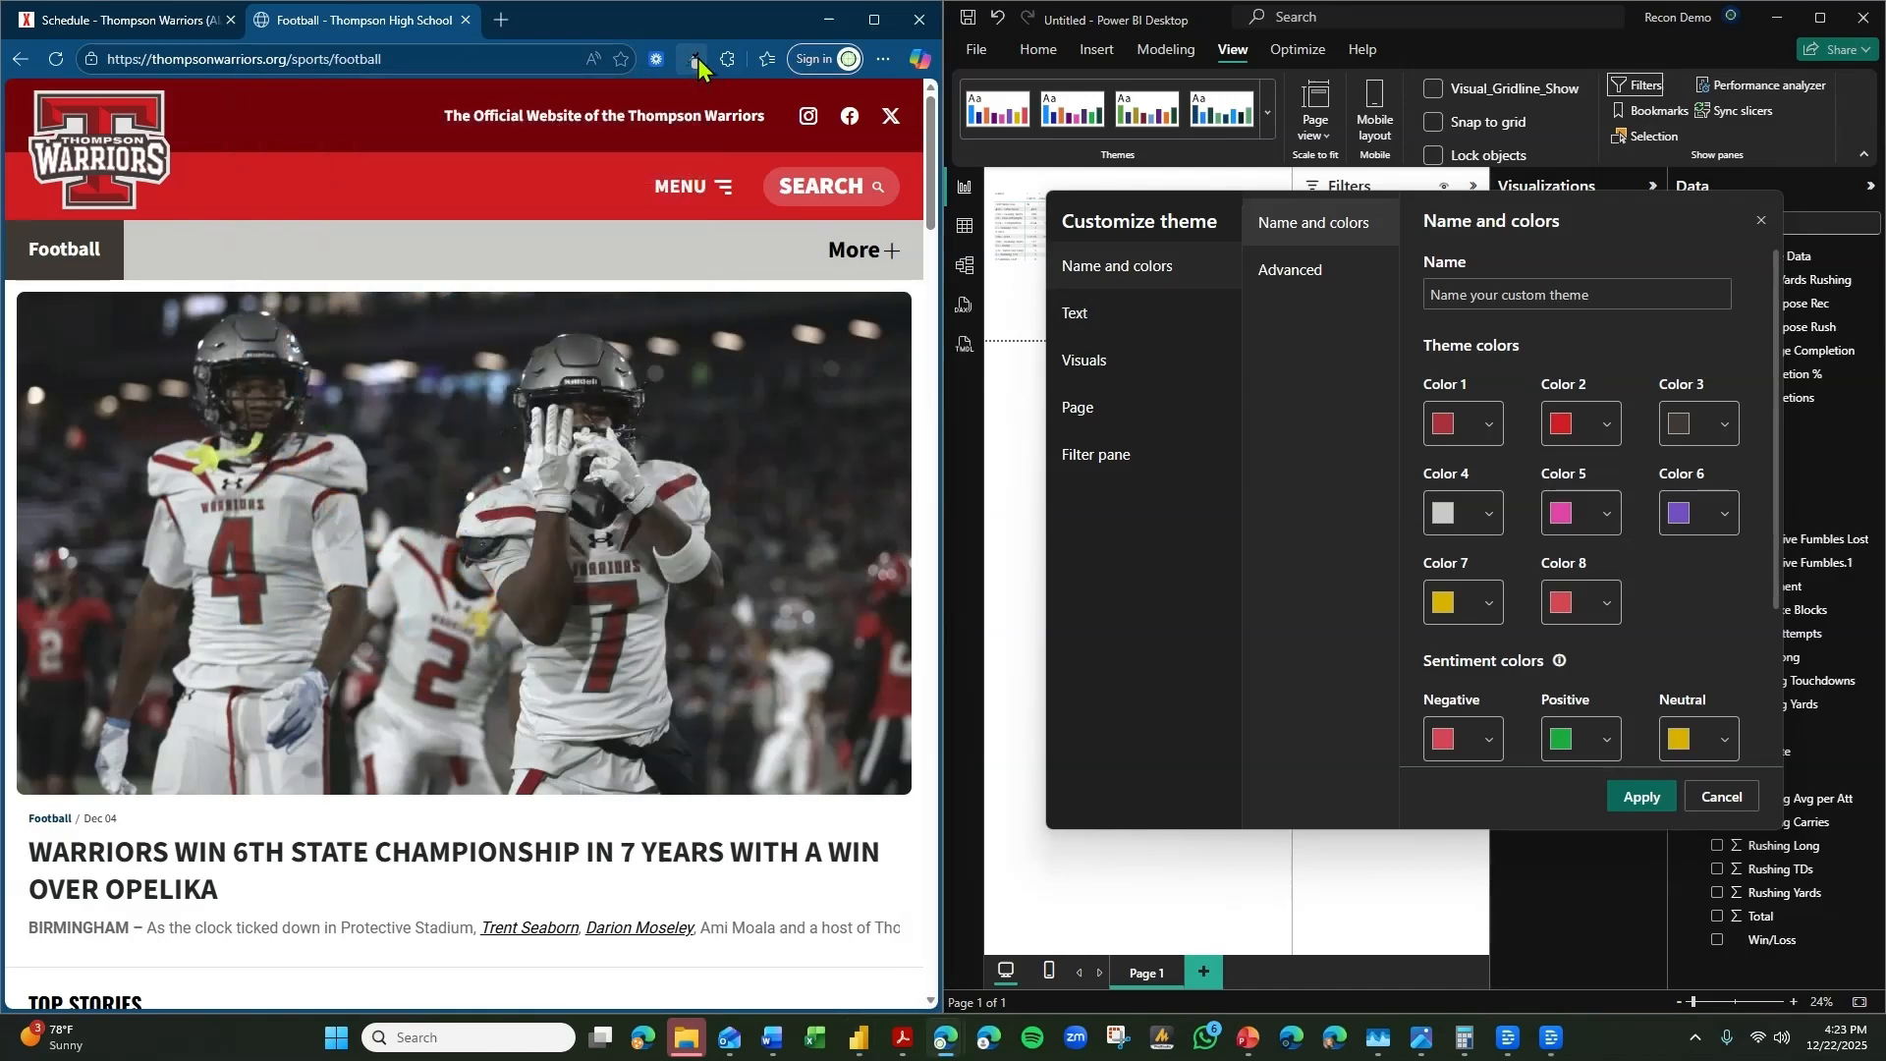
pyautogui.click(697, 57)
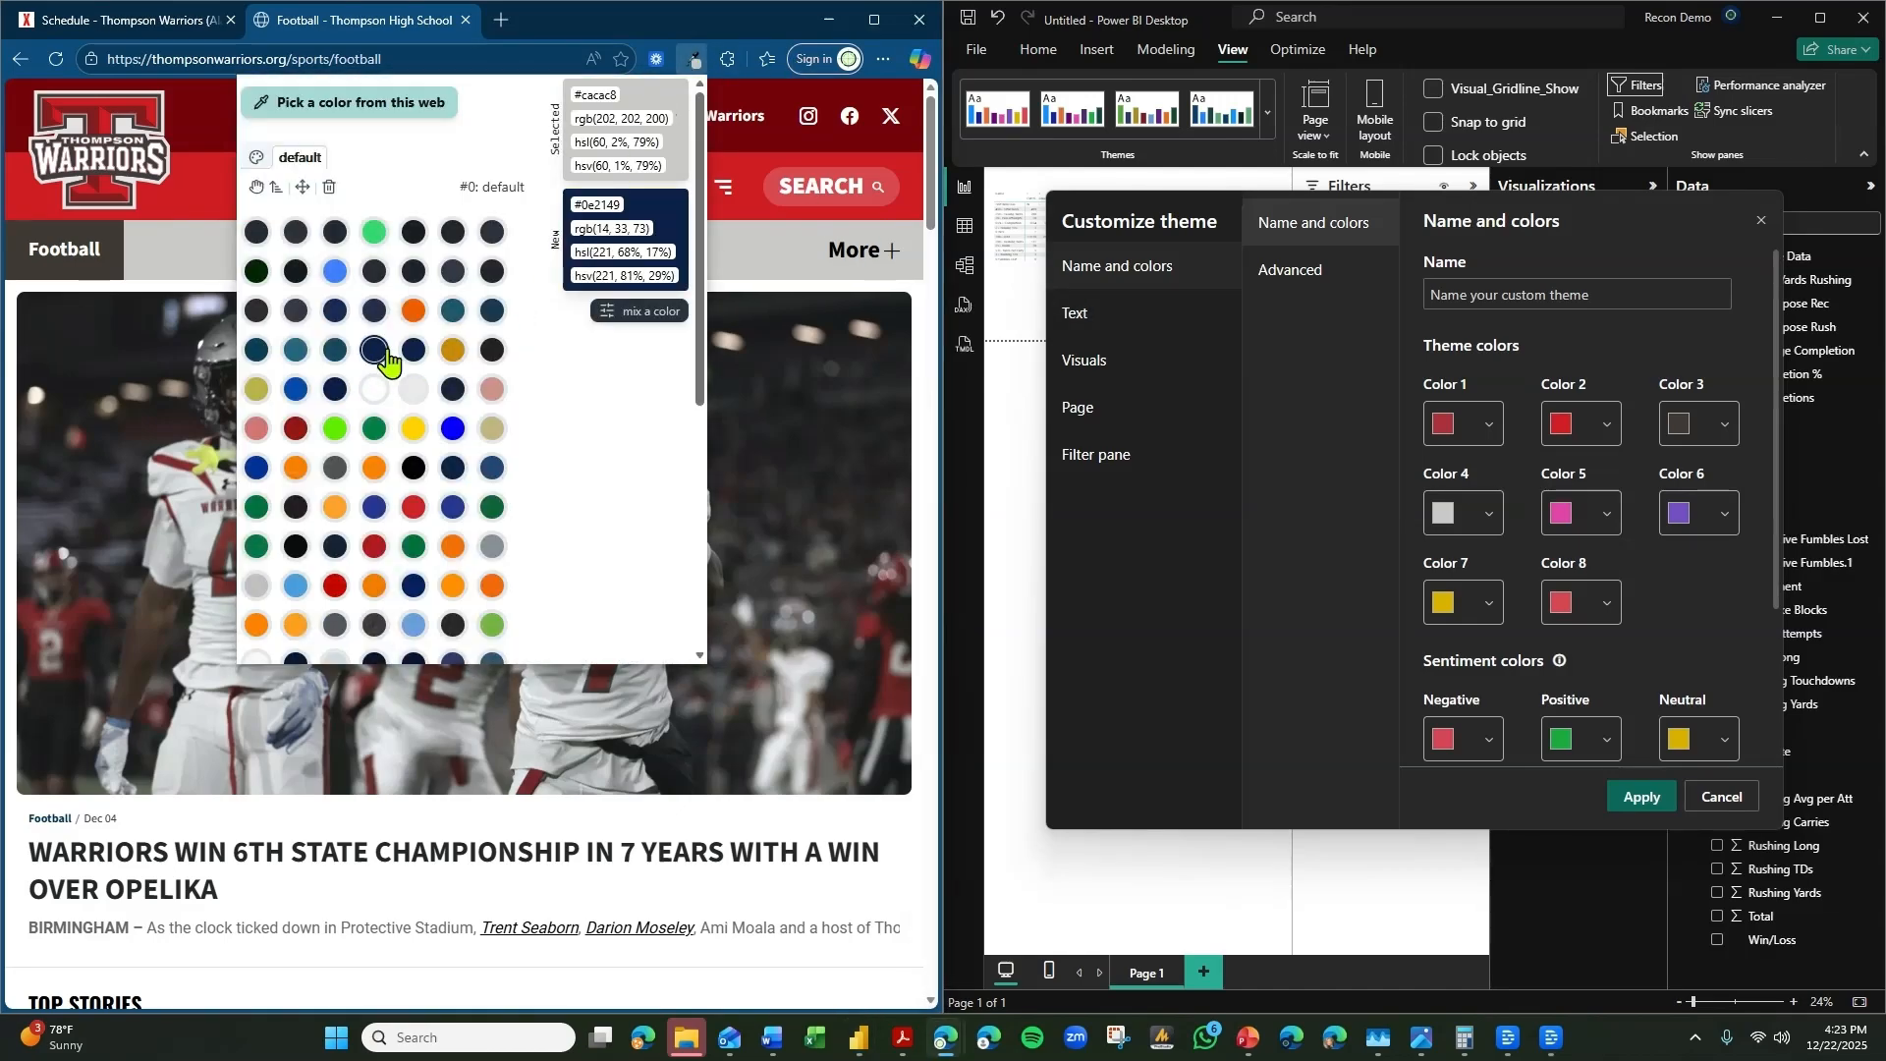
pyautogui.scroll(-3, 403, 366)
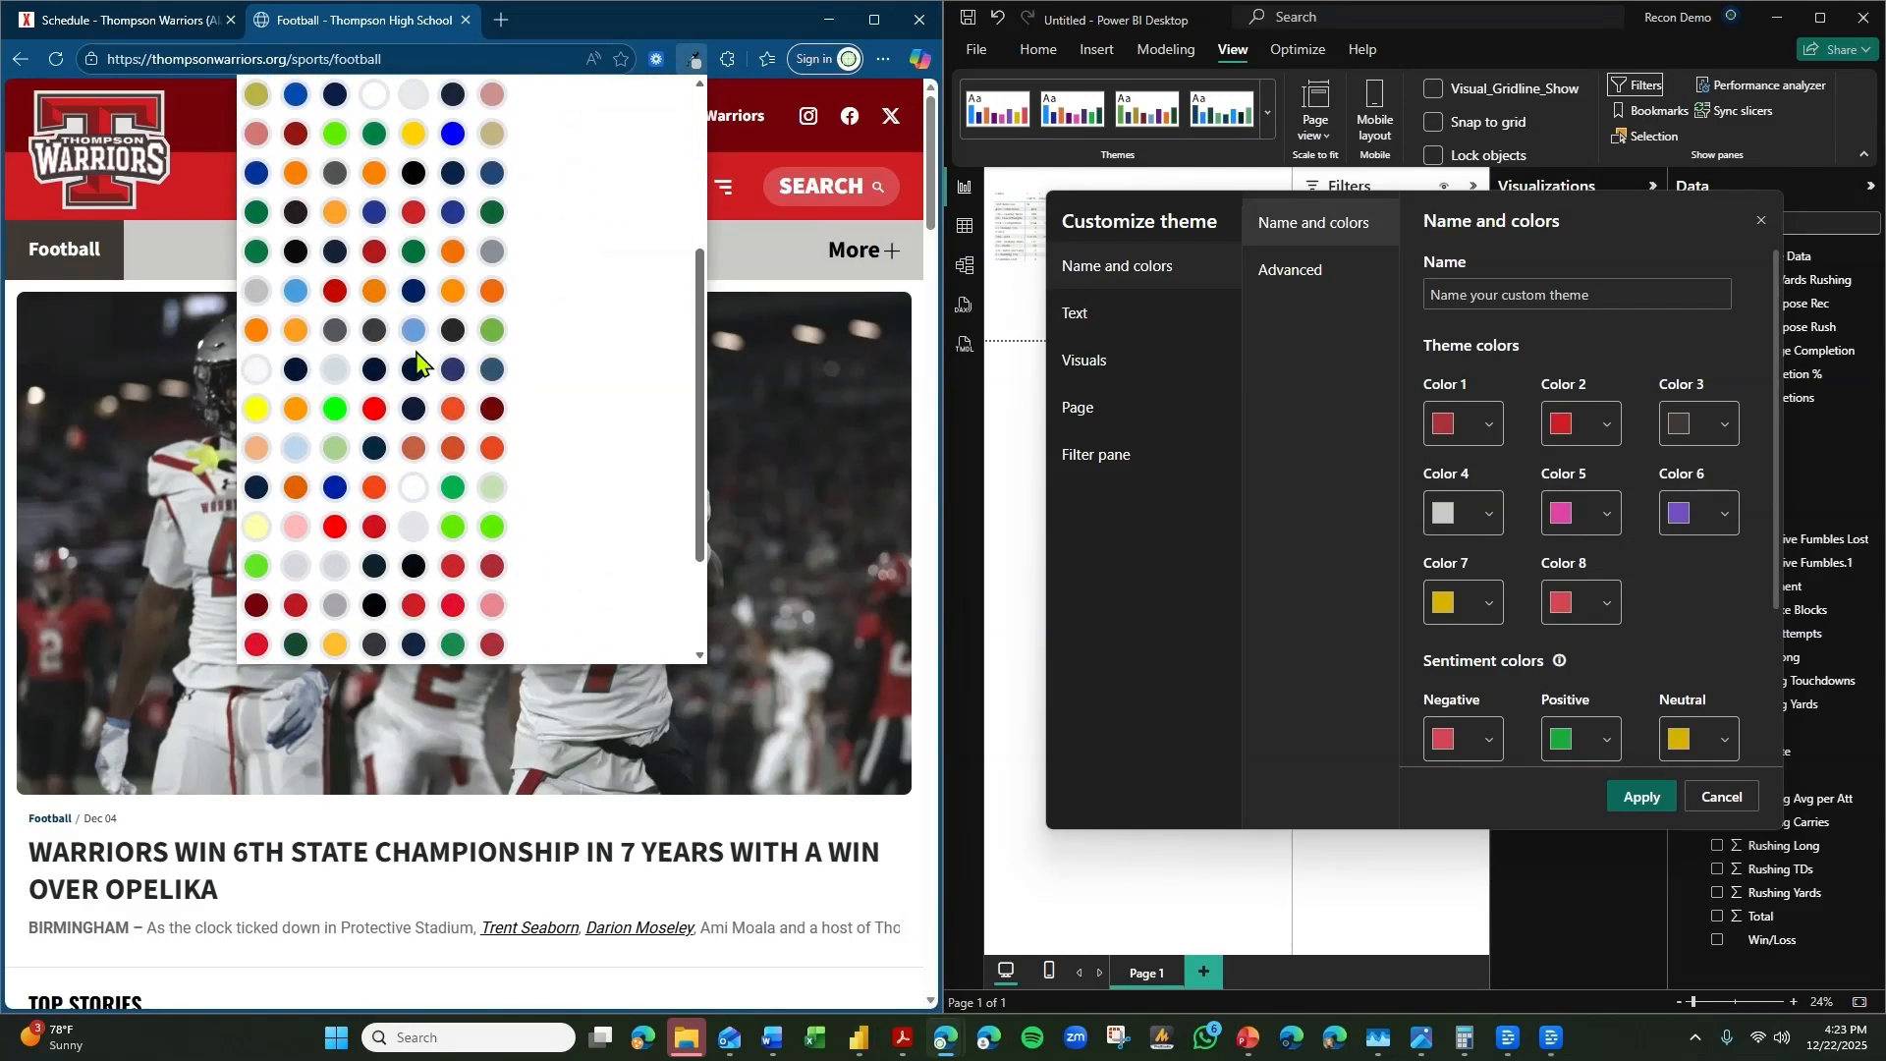
pyautogui.scroll(-3, 543, 484)
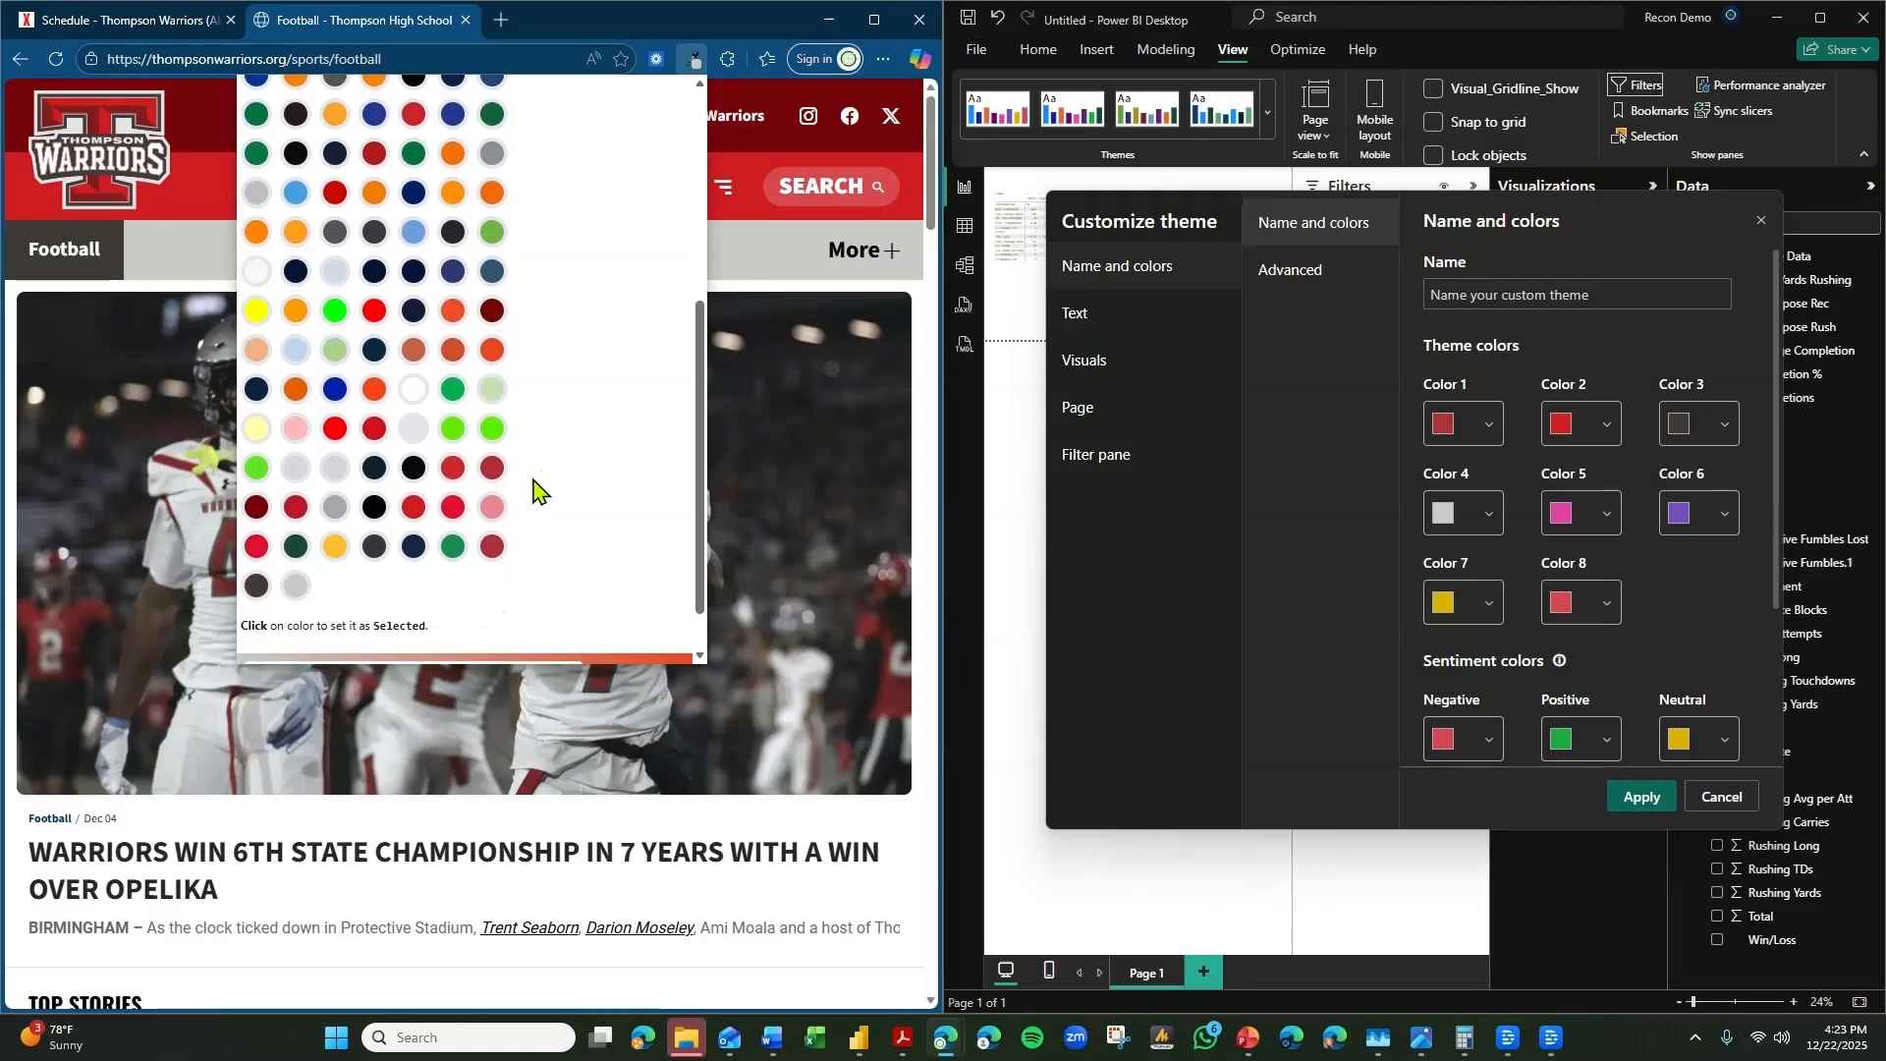
pyautogui.scroll(2, 522, 480)
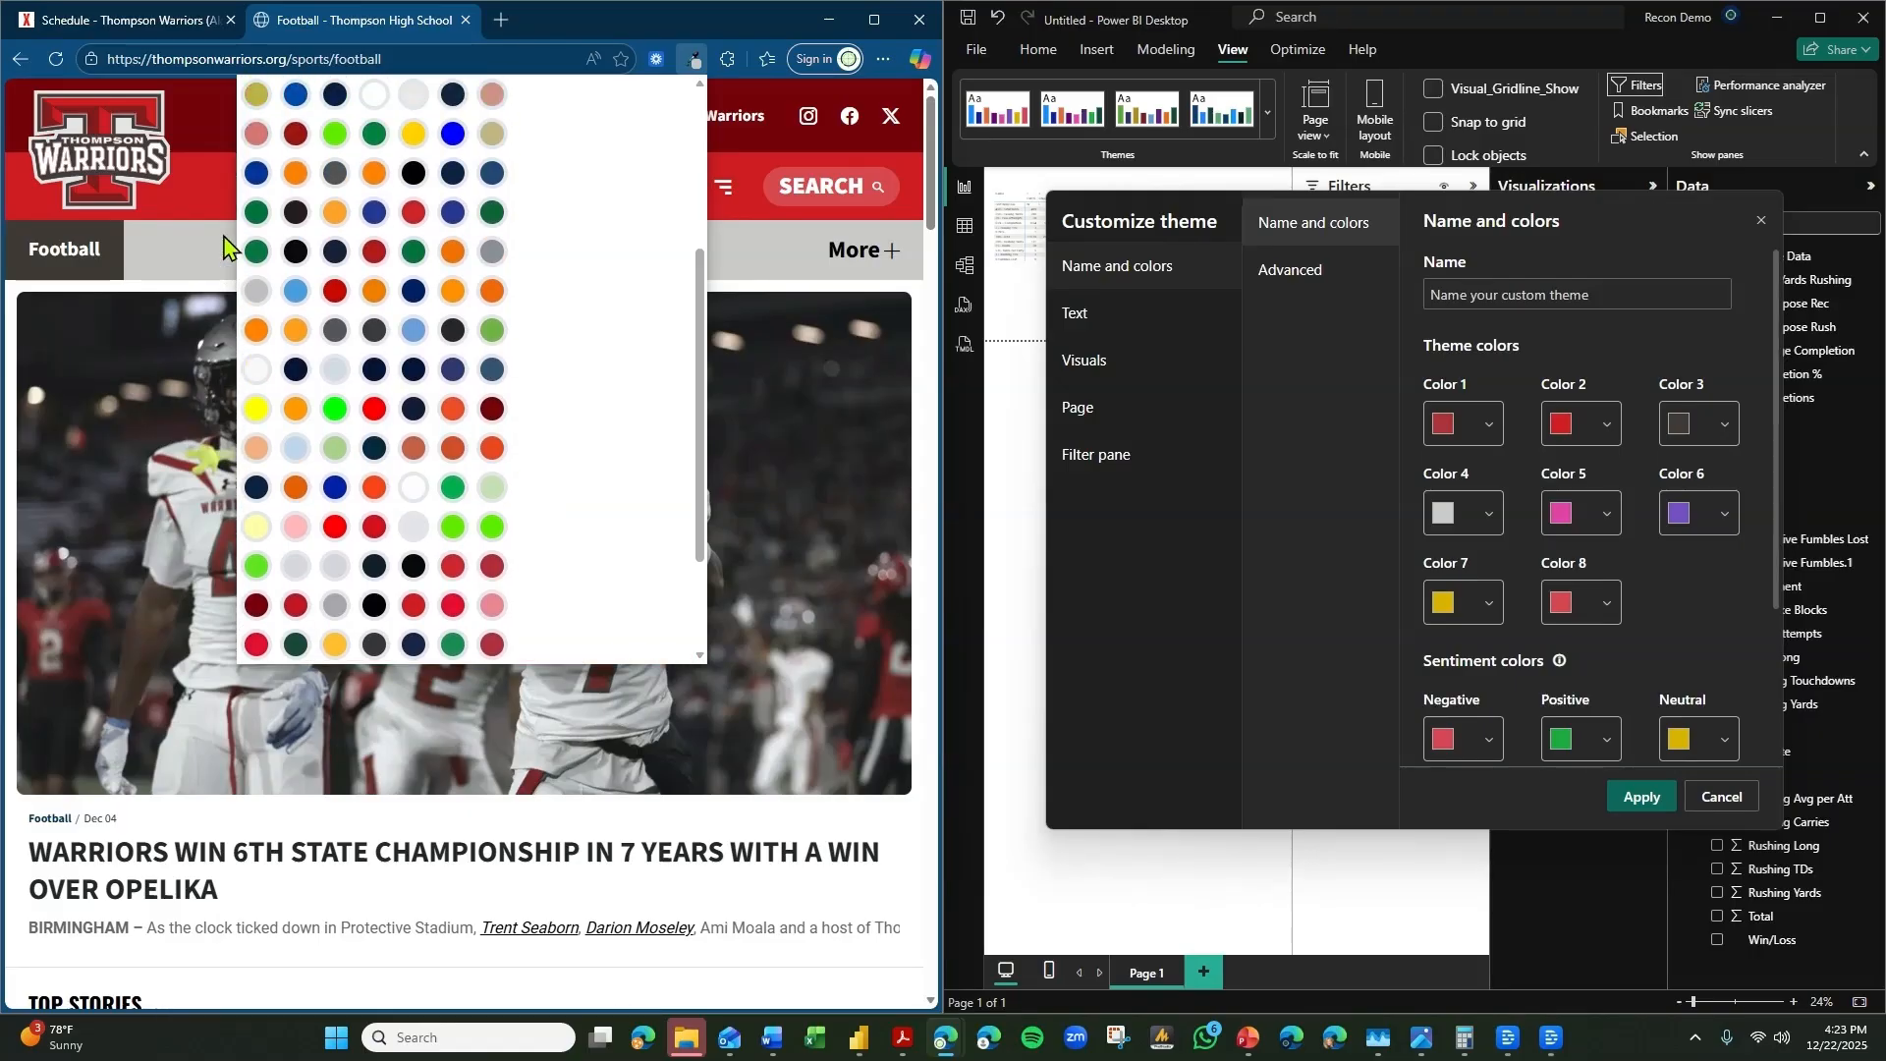
pyautogui.click(495, 334)
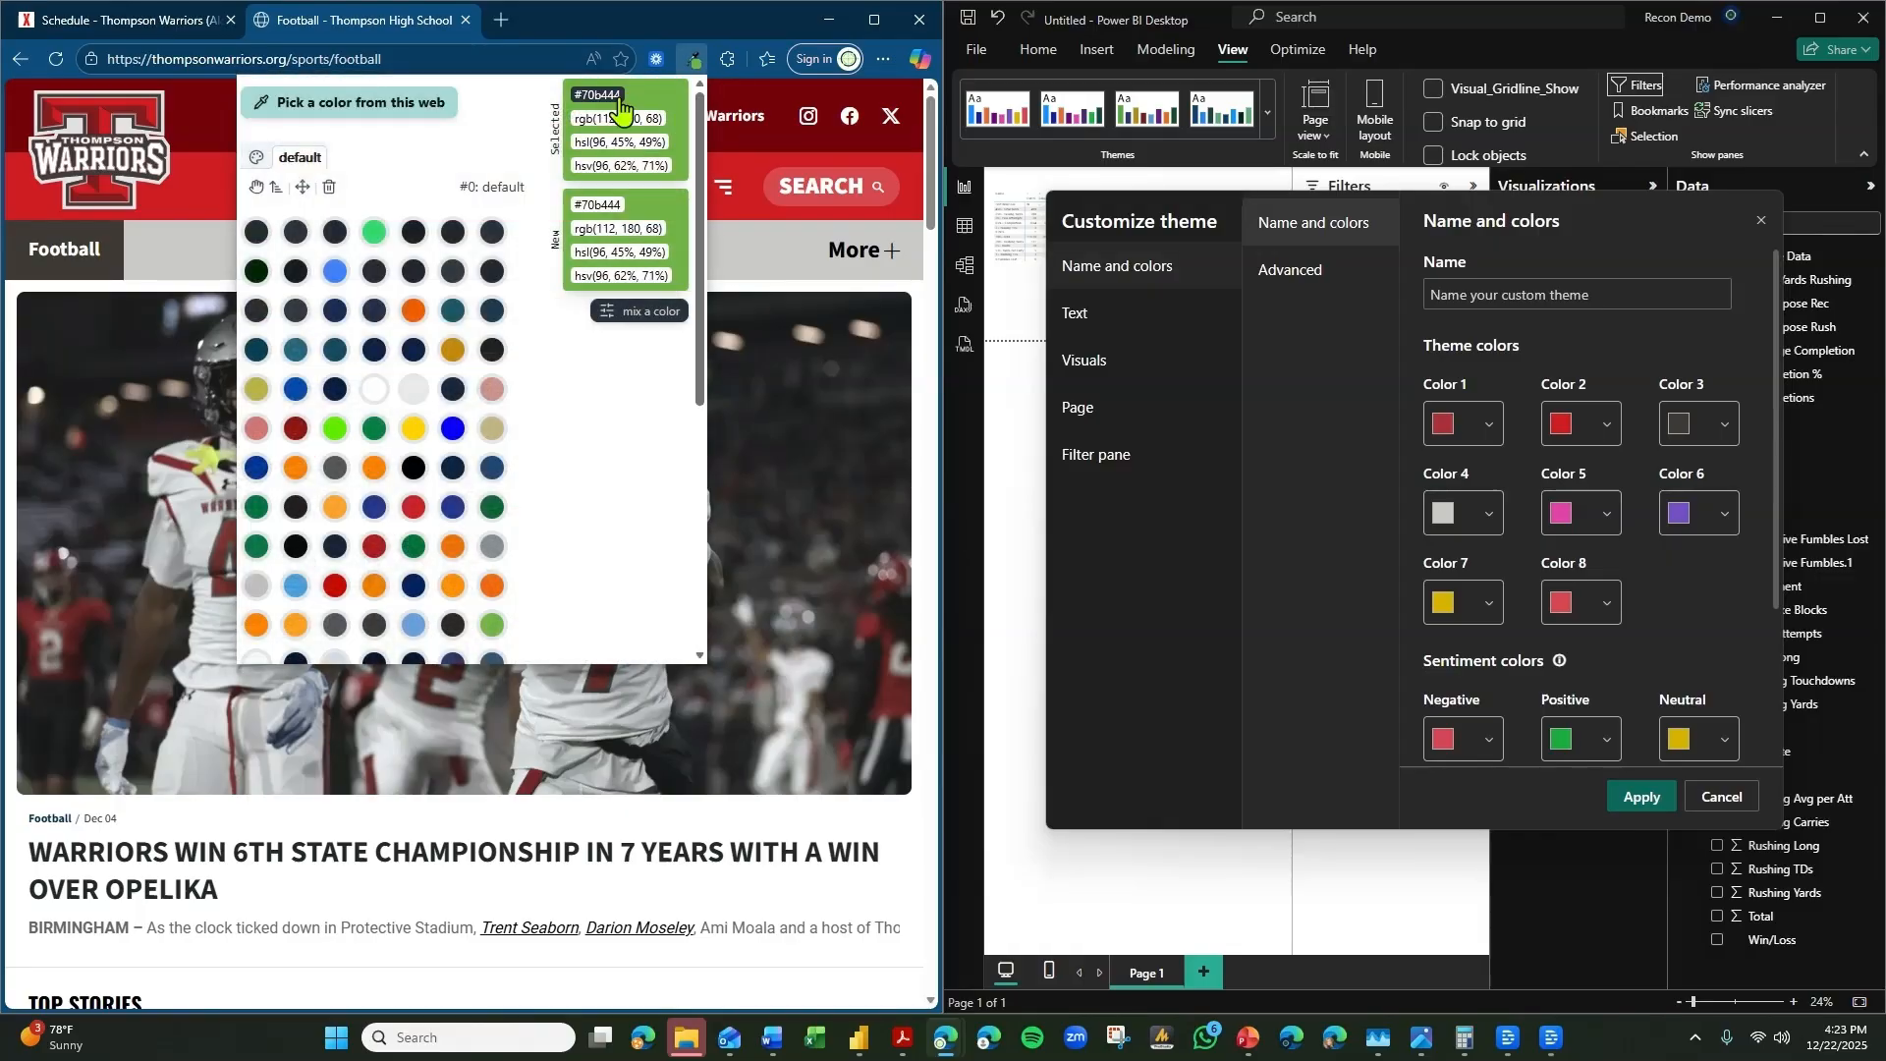
pyautogui.click(619, 106)
pyautogui.click(1591, 525)
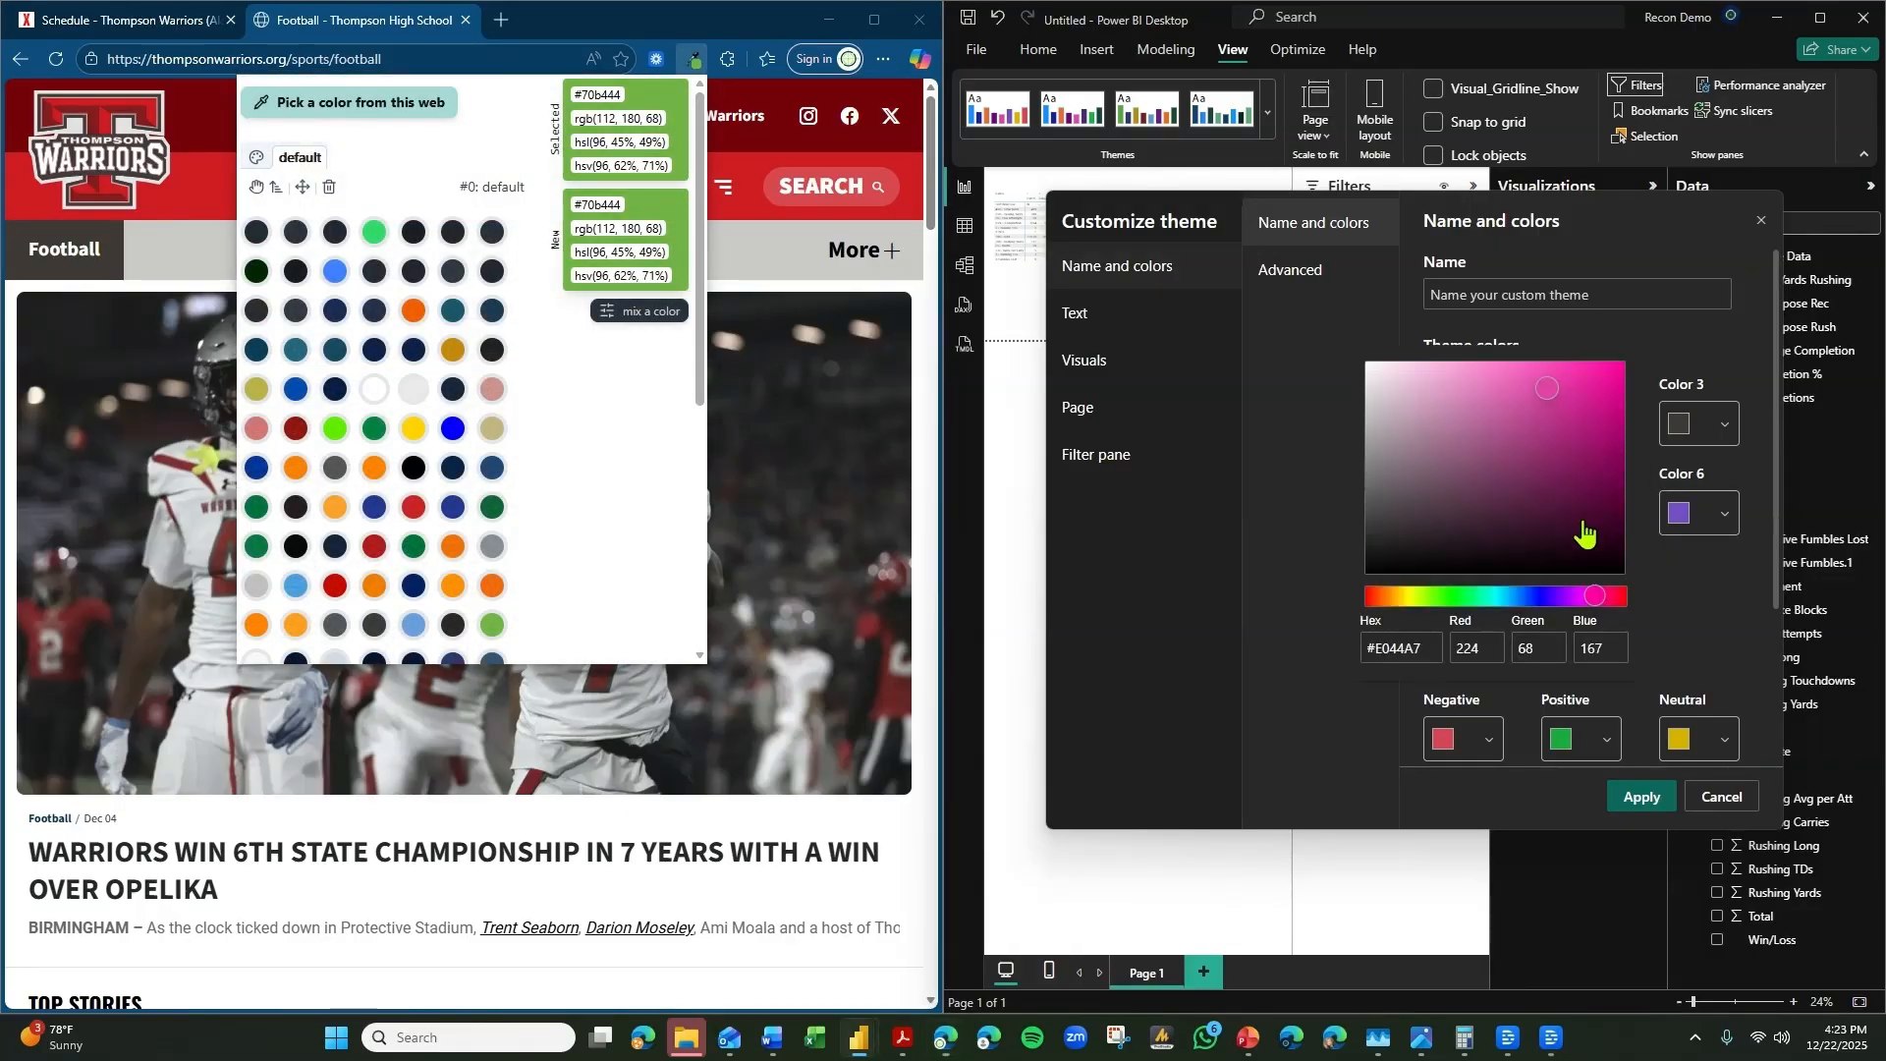
pyautogui.click(1424, 650)
pyautogui.write('#70b444')
pyautogui.click(1673, 682)
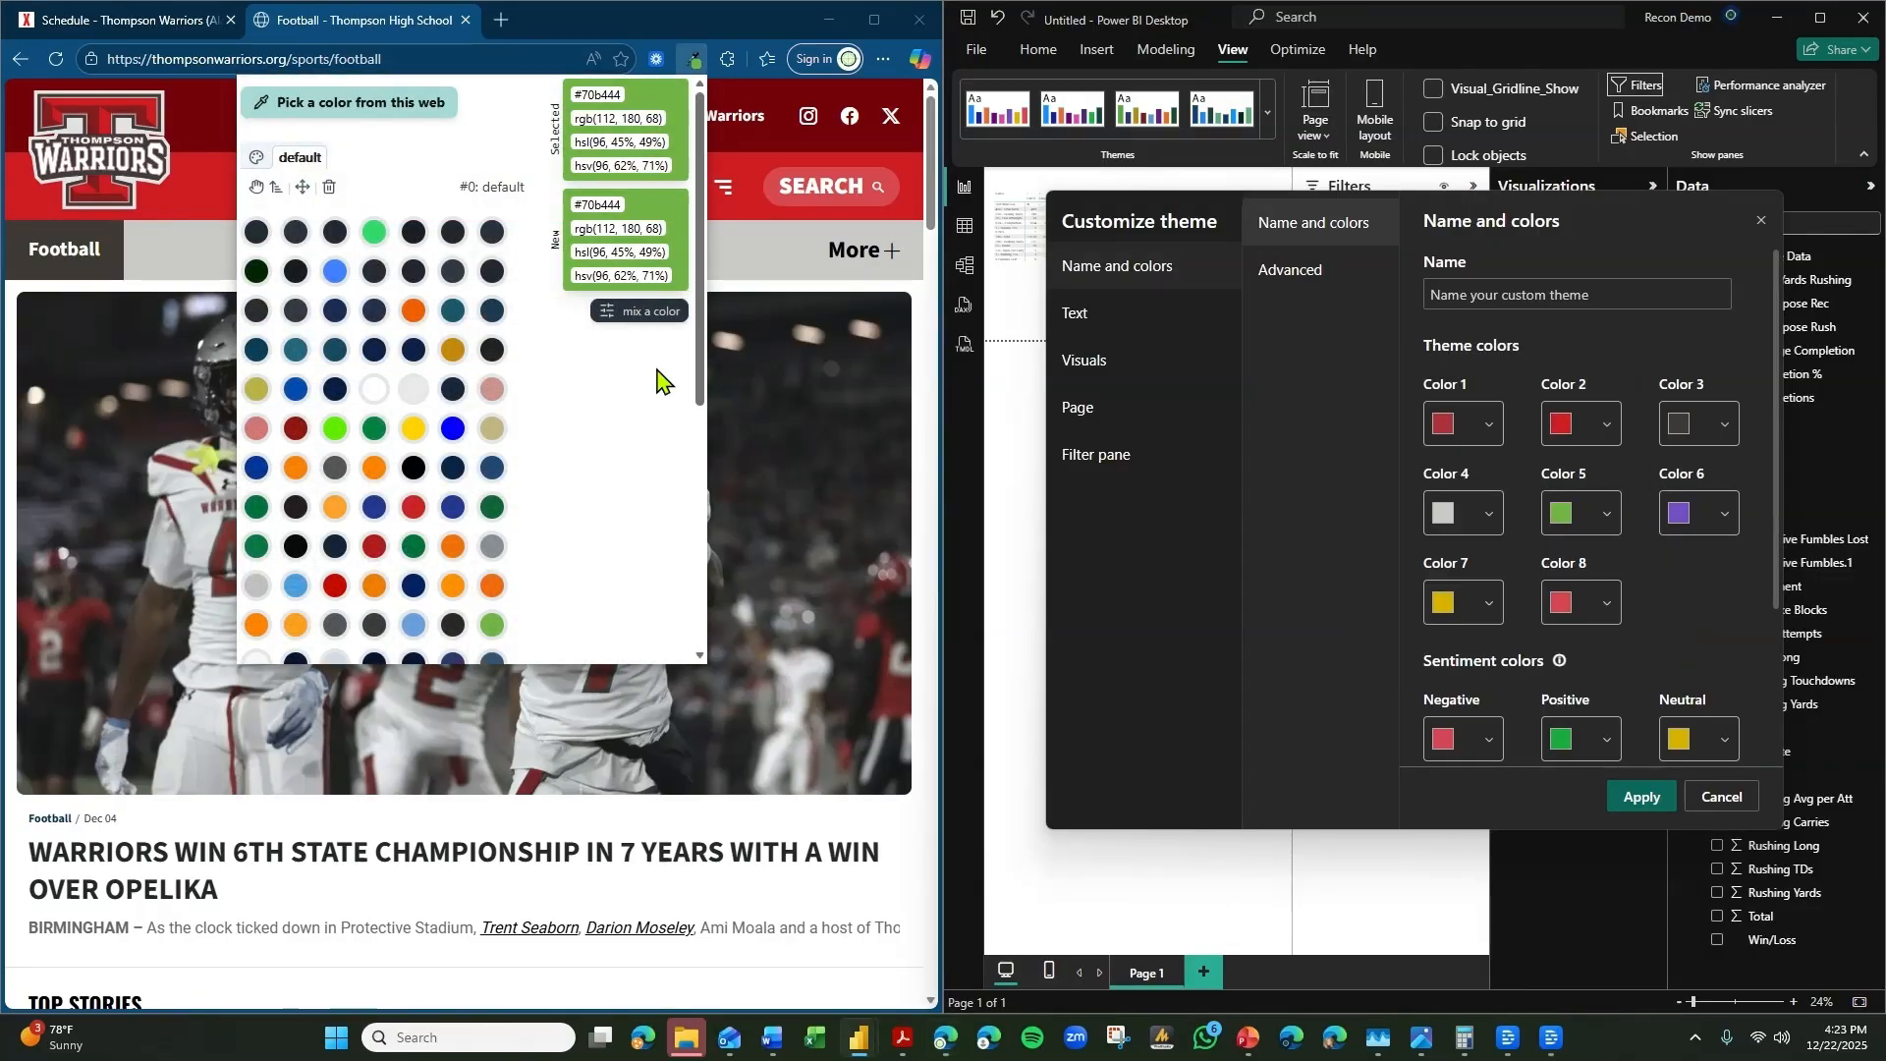
# Apply the customized theme colors to the report and maximize the Power BI window.
pyautogui.scroll(-2, 442, 432)
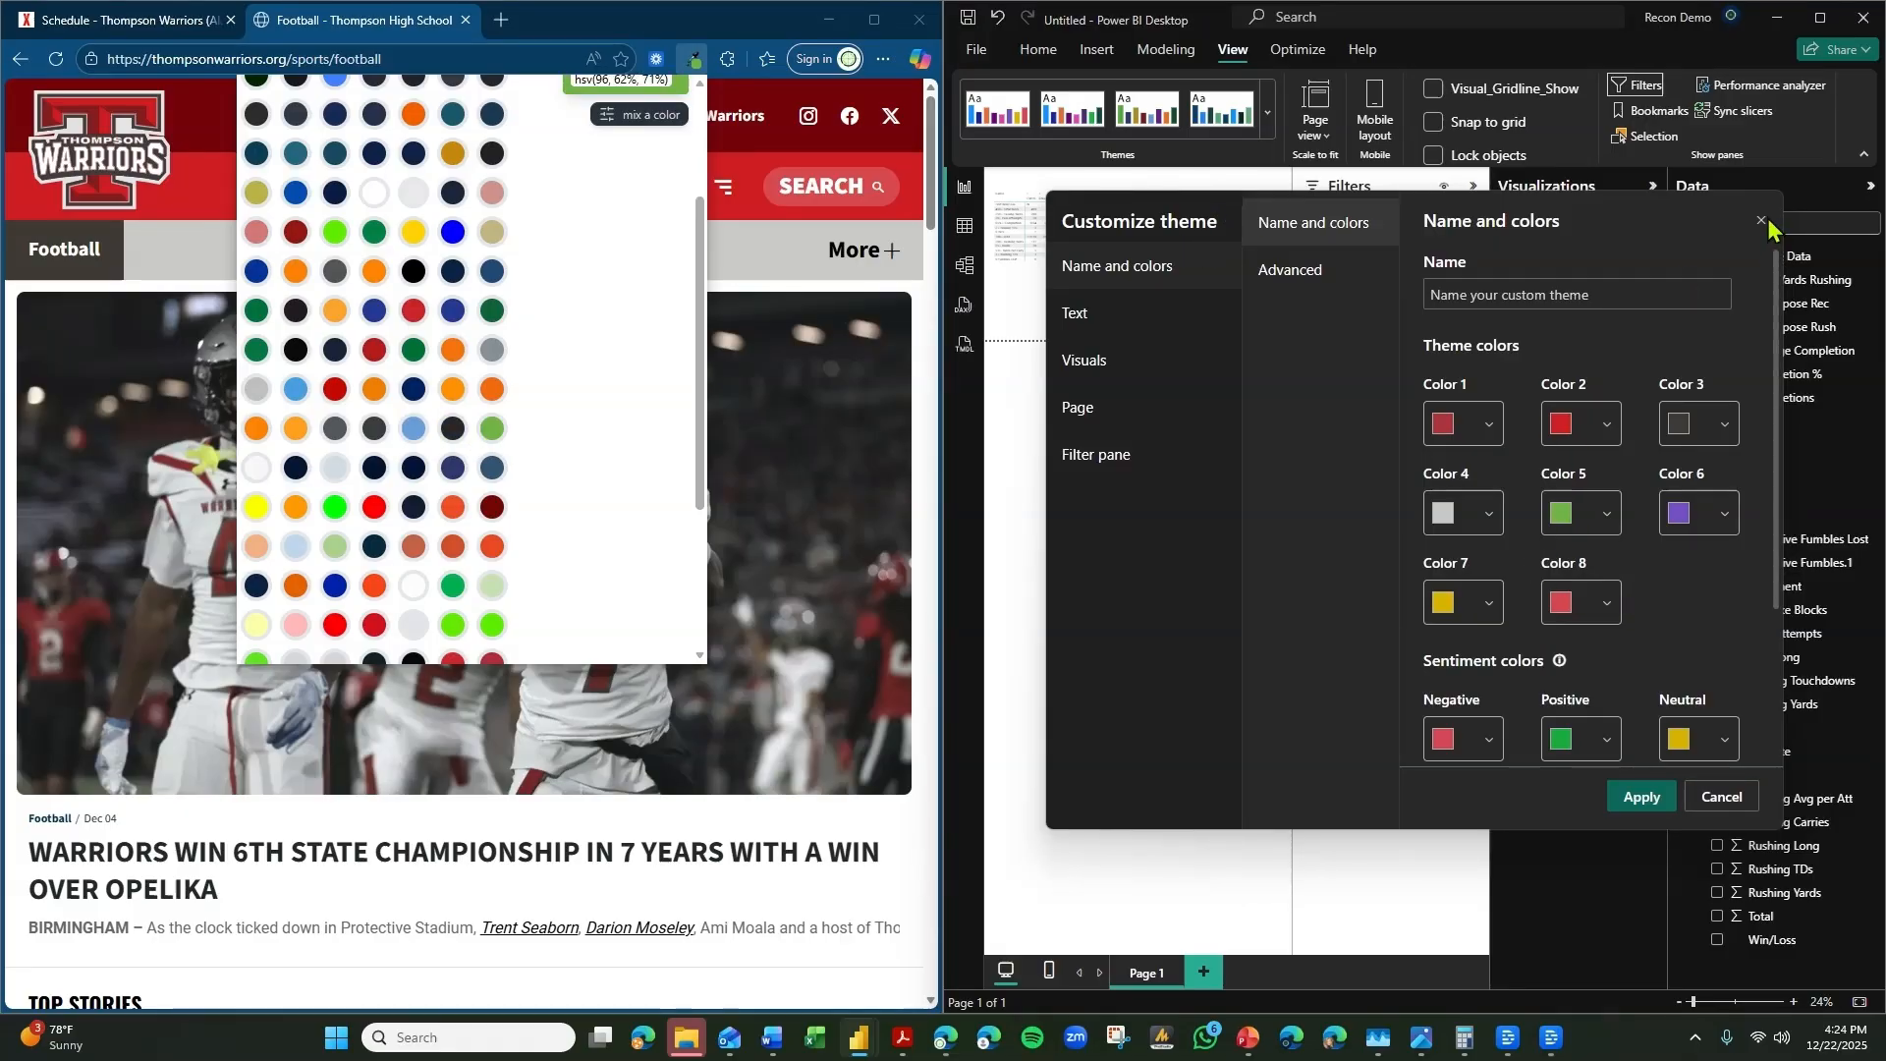
pyautogui.click(1643, 797)
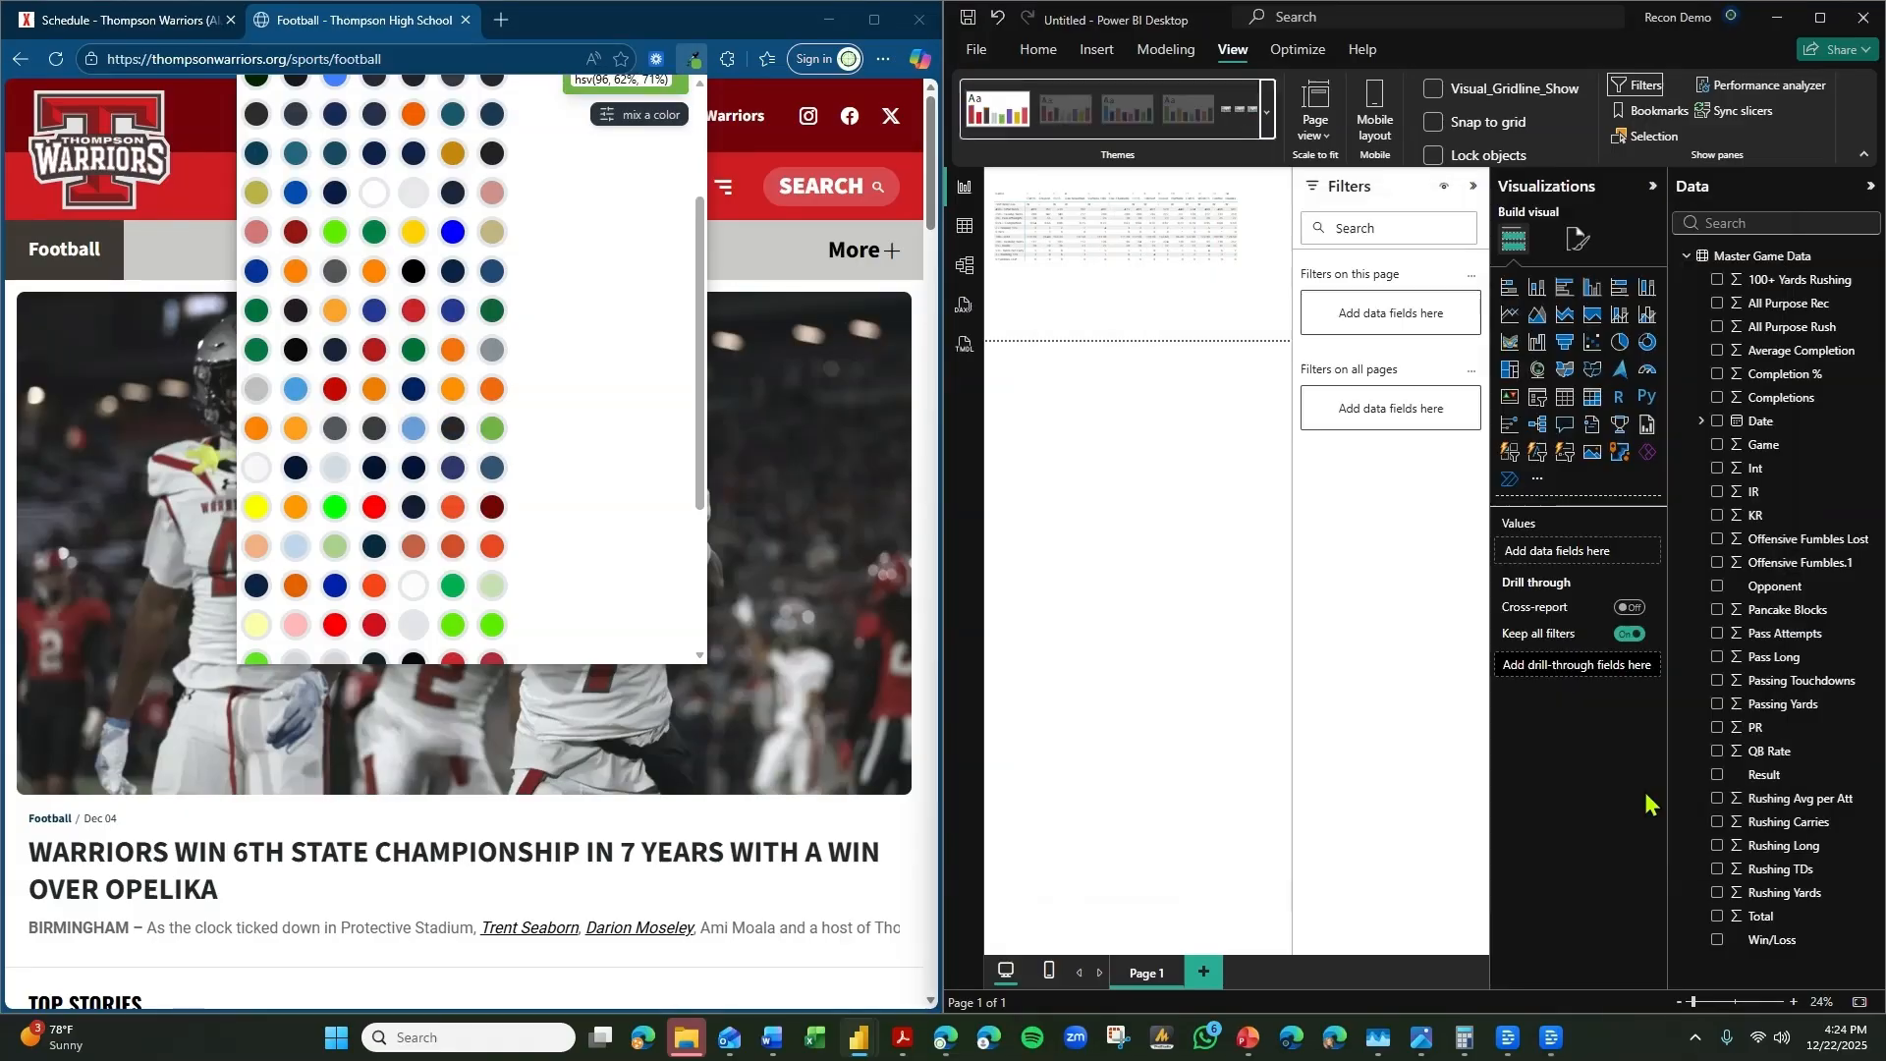
pyautogui.click(1820, 18)
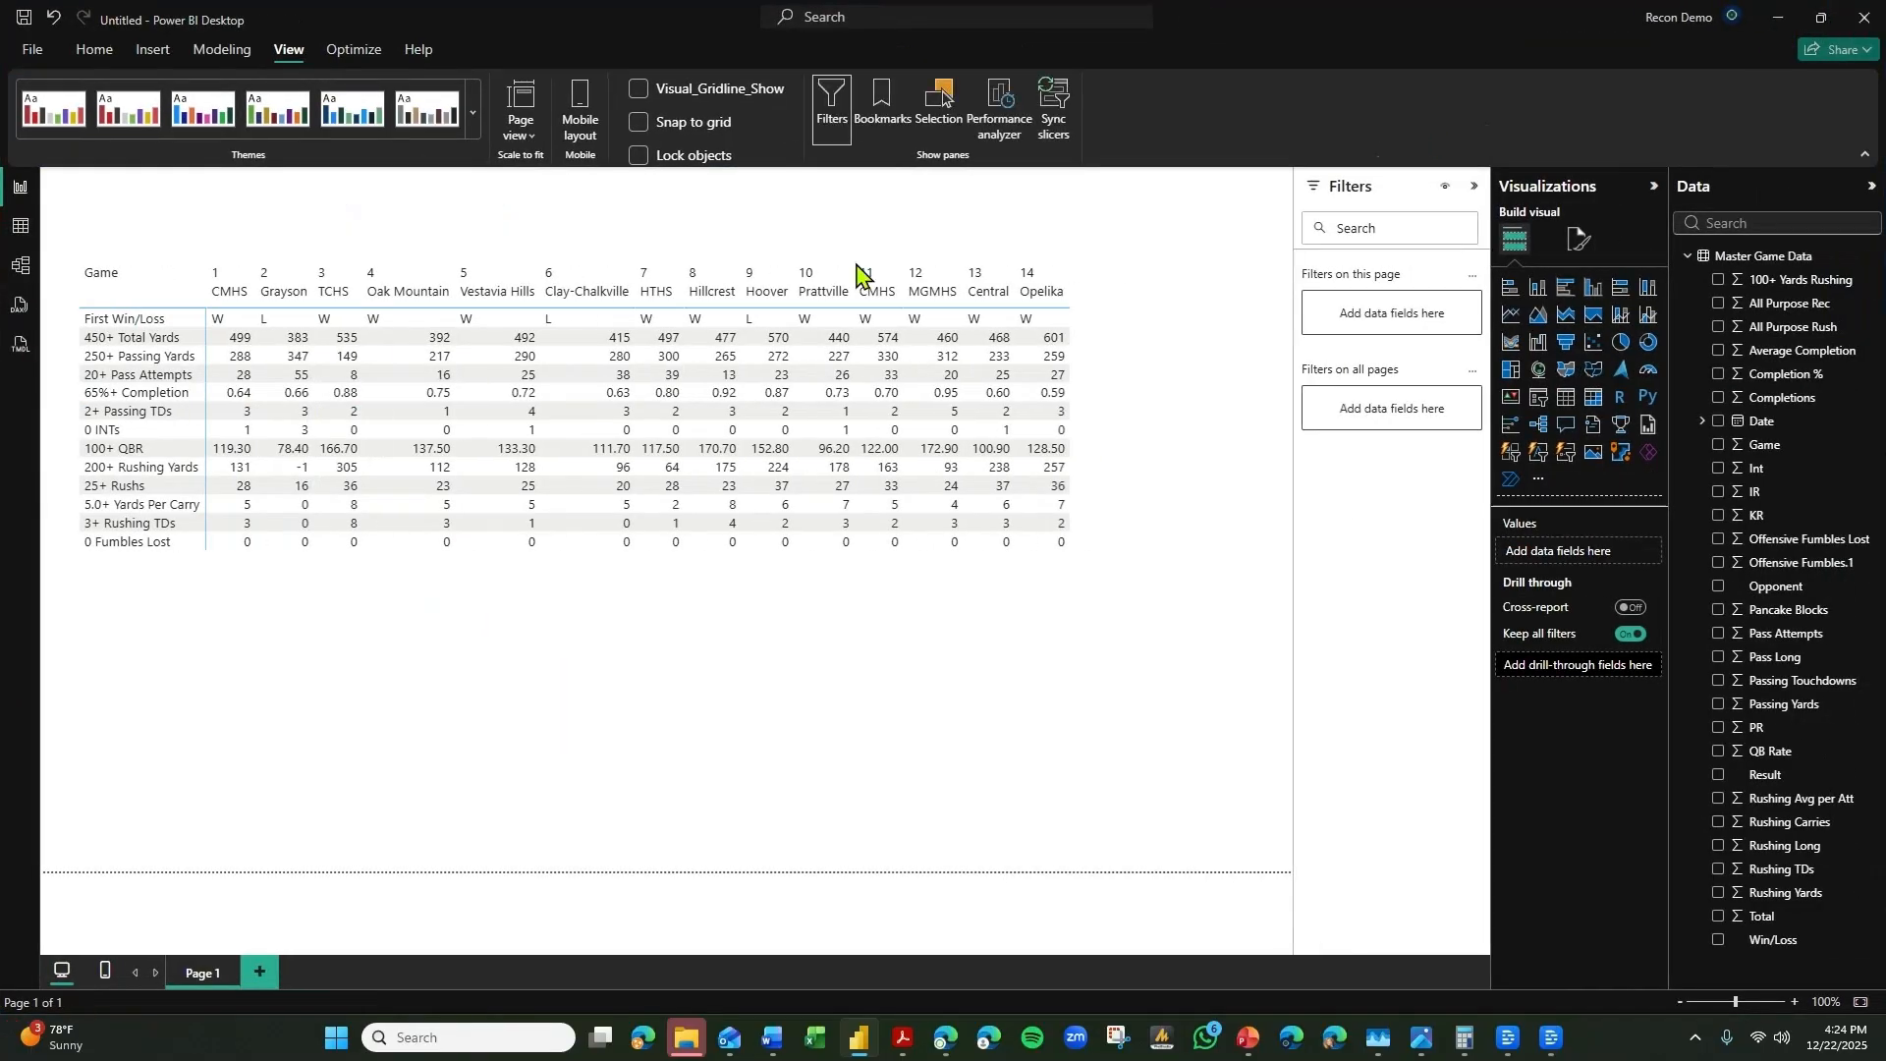
# Set up a background color rule on the matrix's First Win/Loss values that turns cells equal to W green.
pyautogui.click(274, 639)
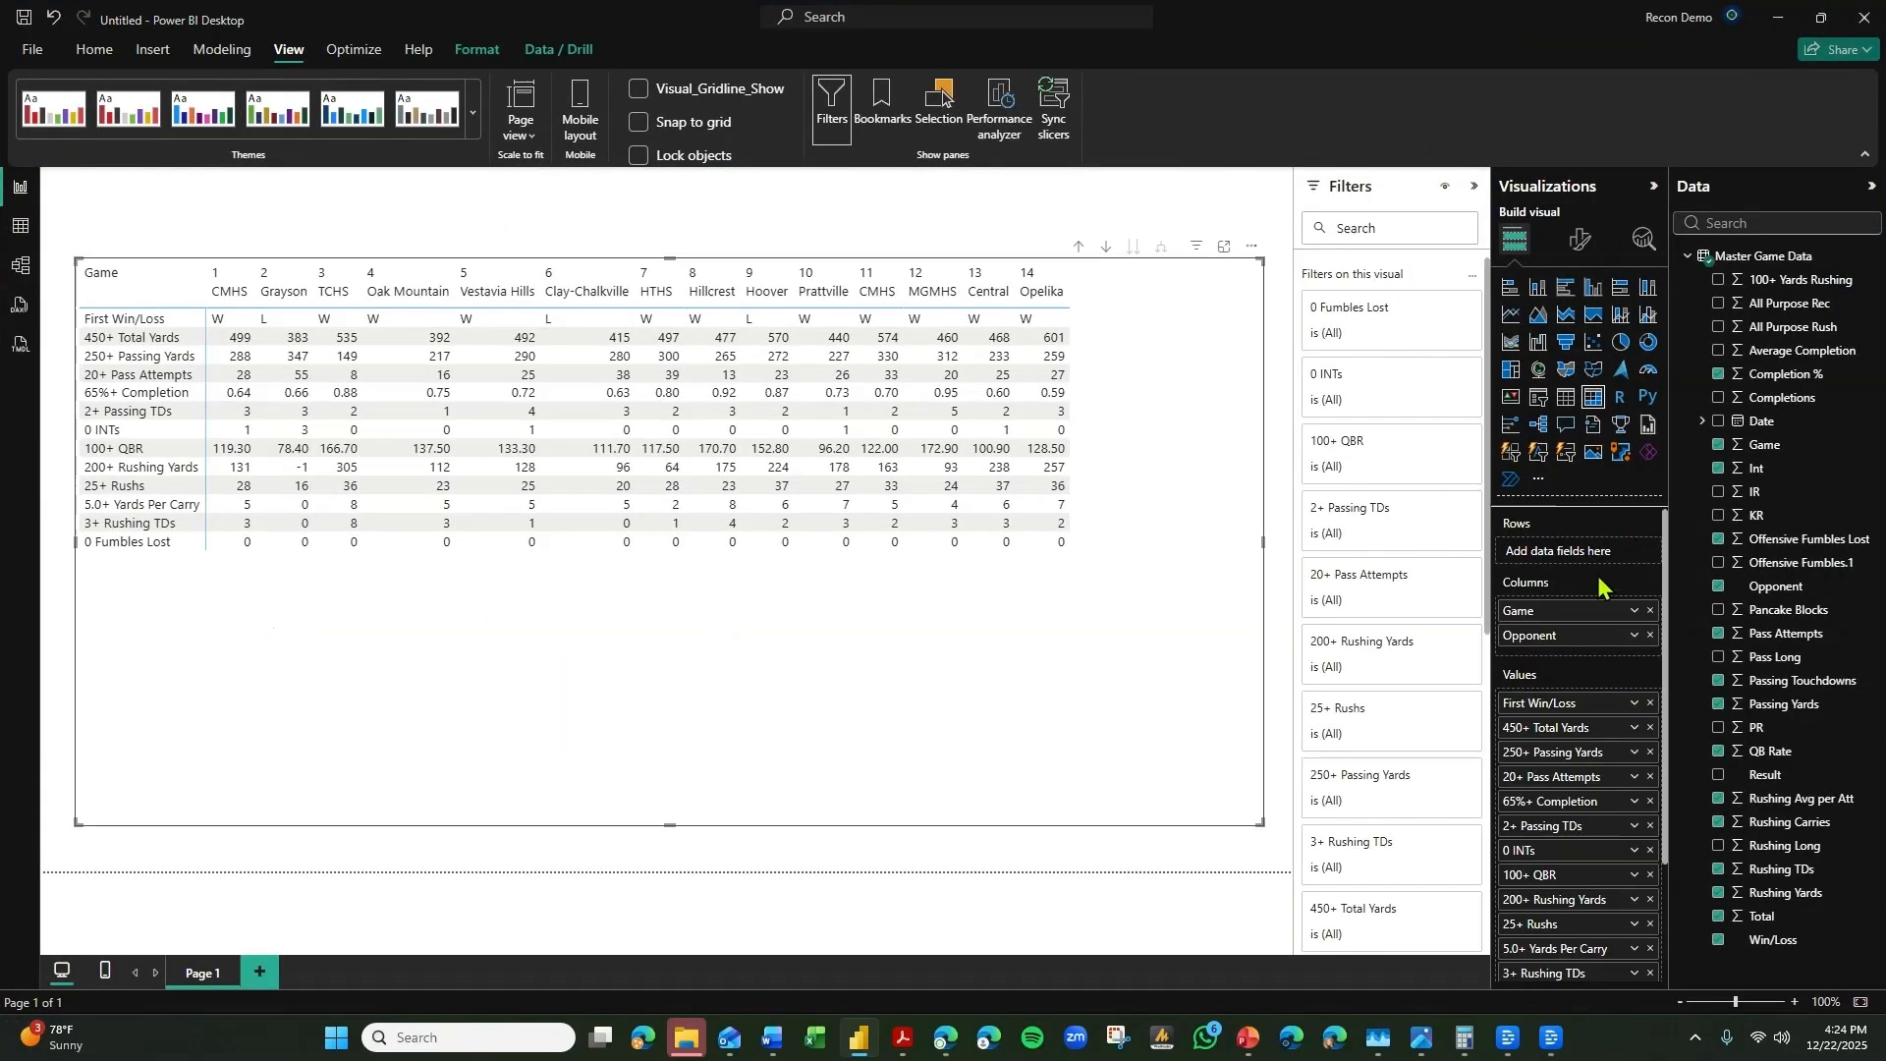
pyautogui.click(1634, 703)
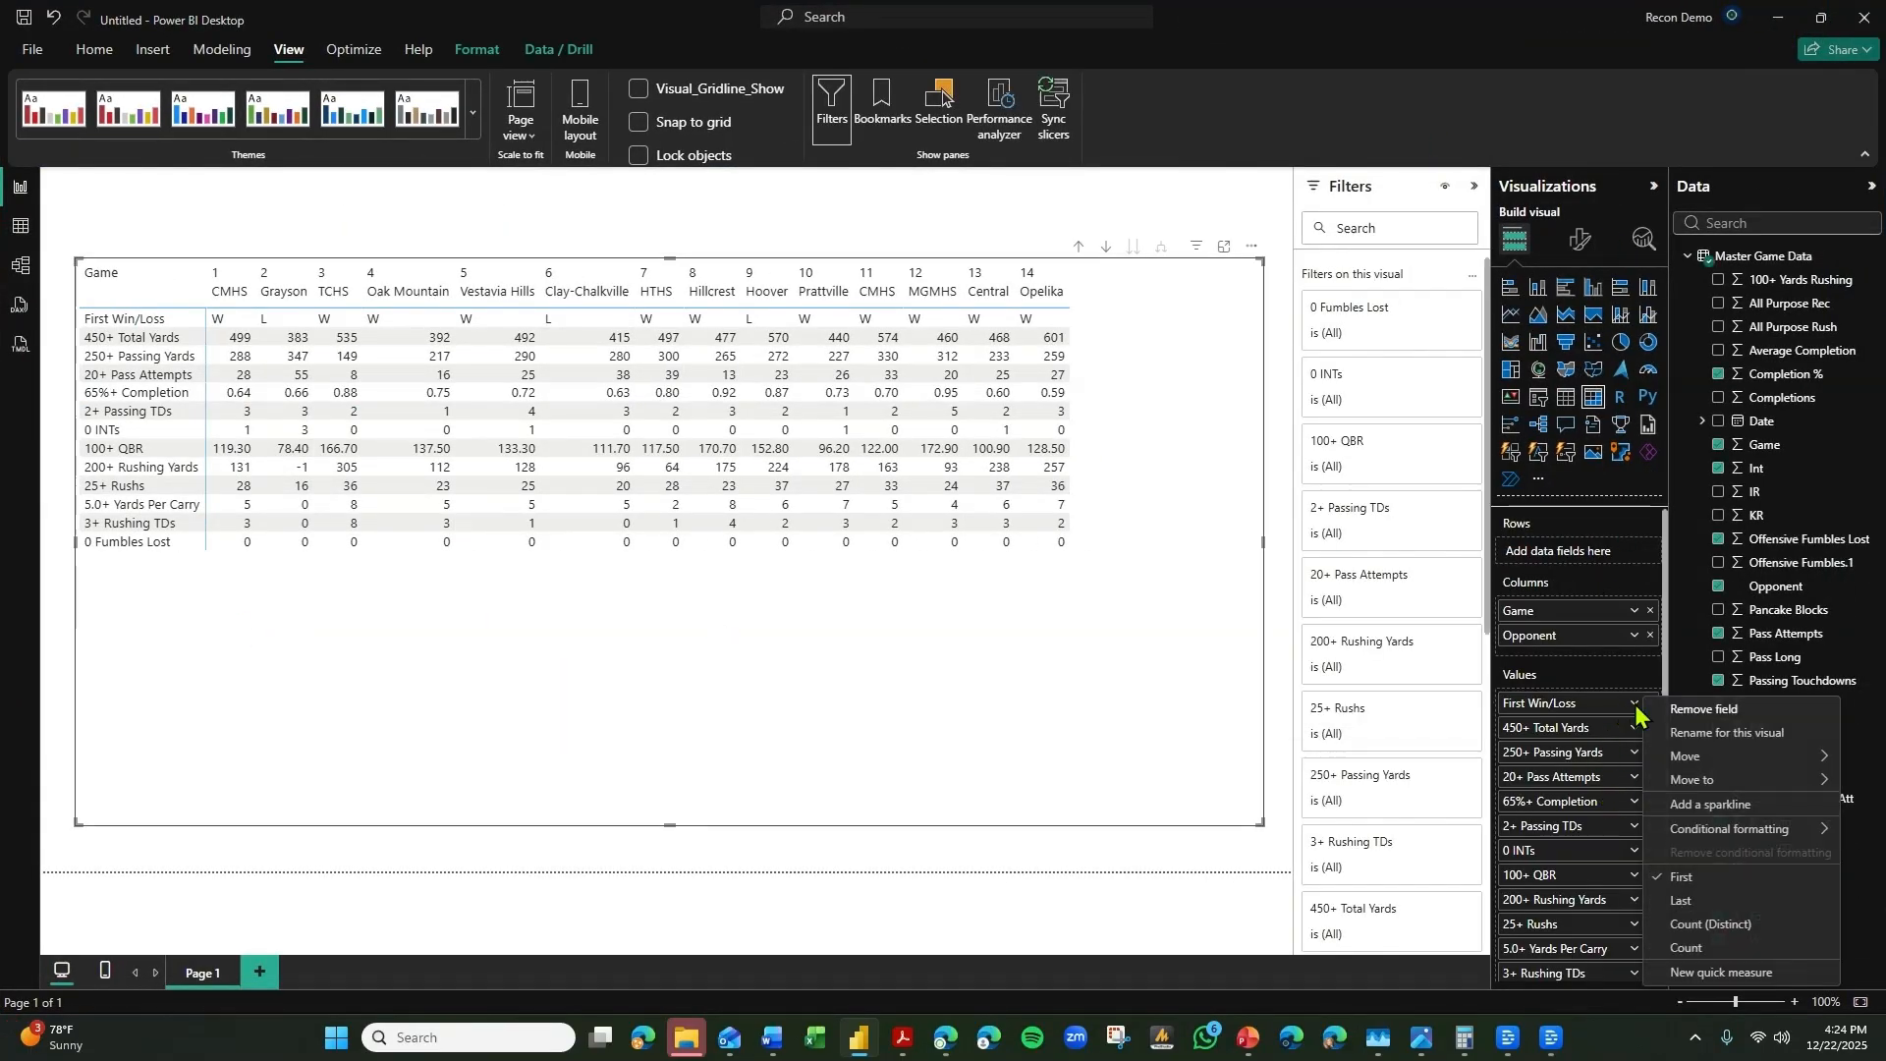
pyautogui.moveTo(1681, 840)
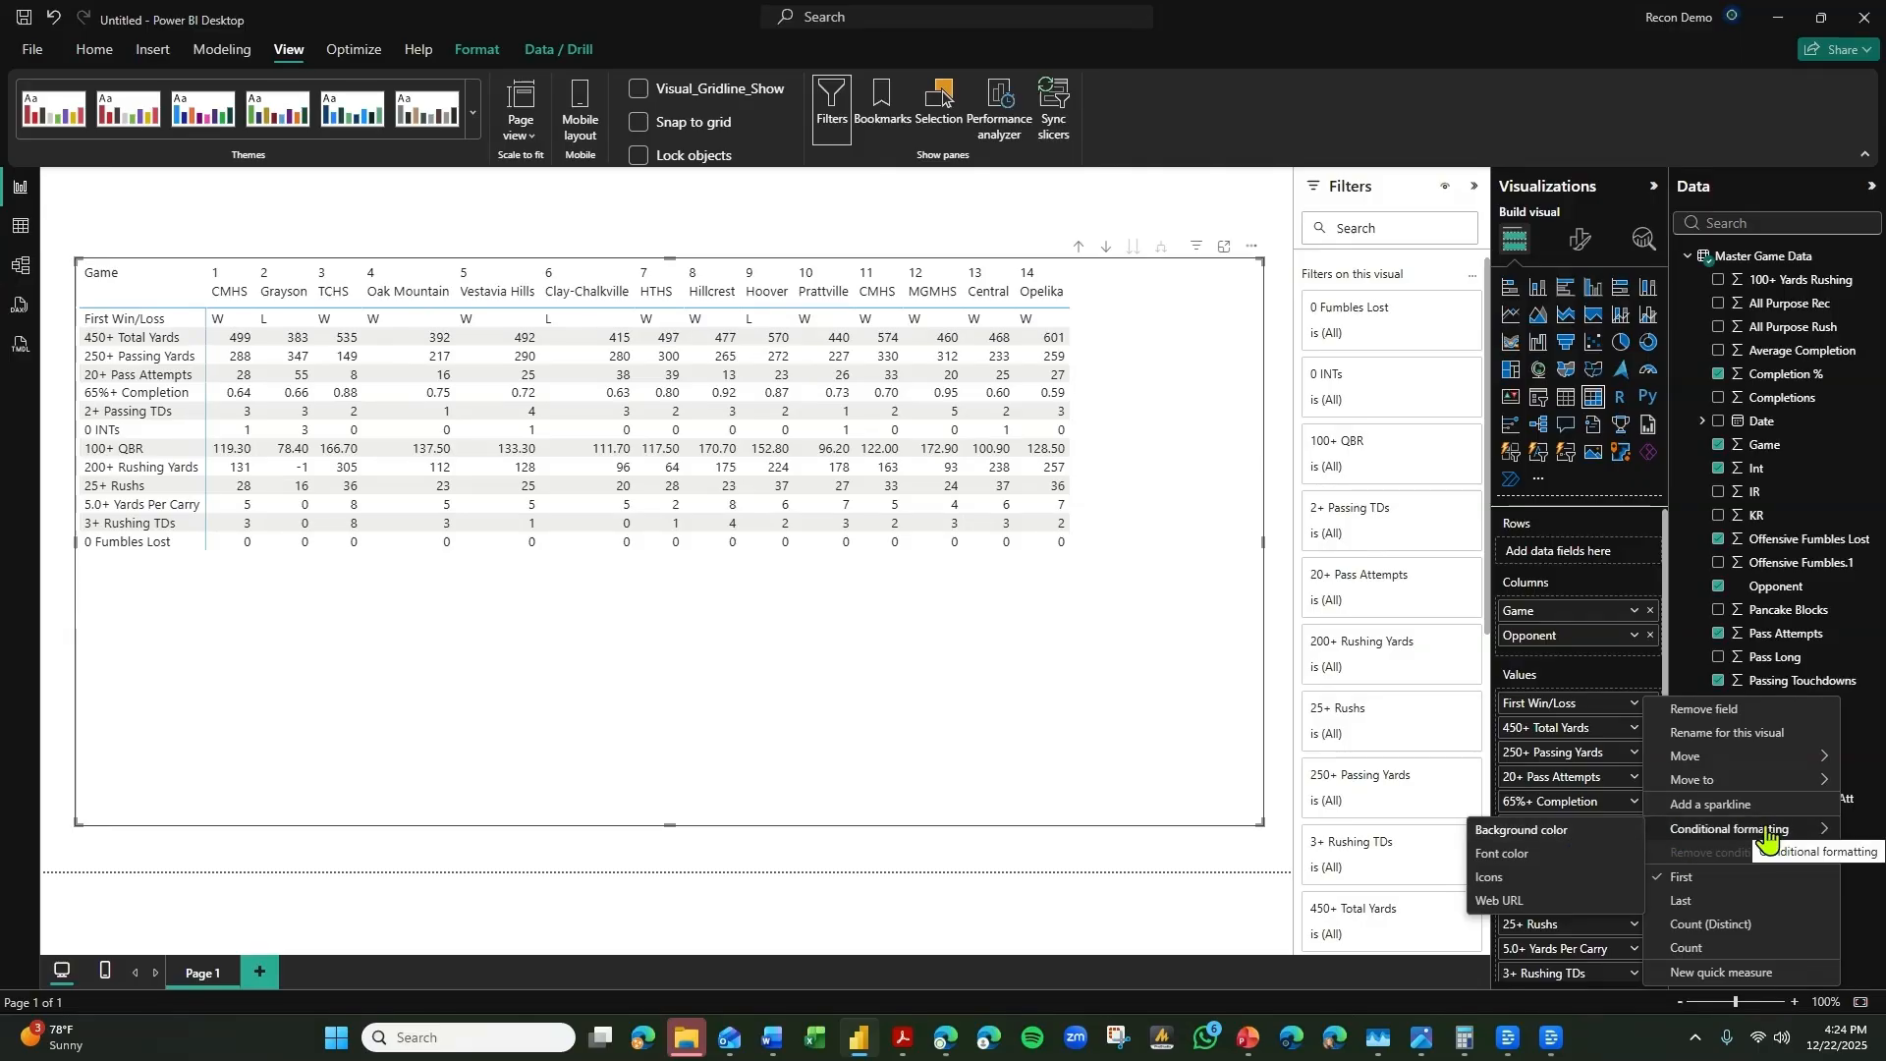
pyautogui.click(1603, 834)
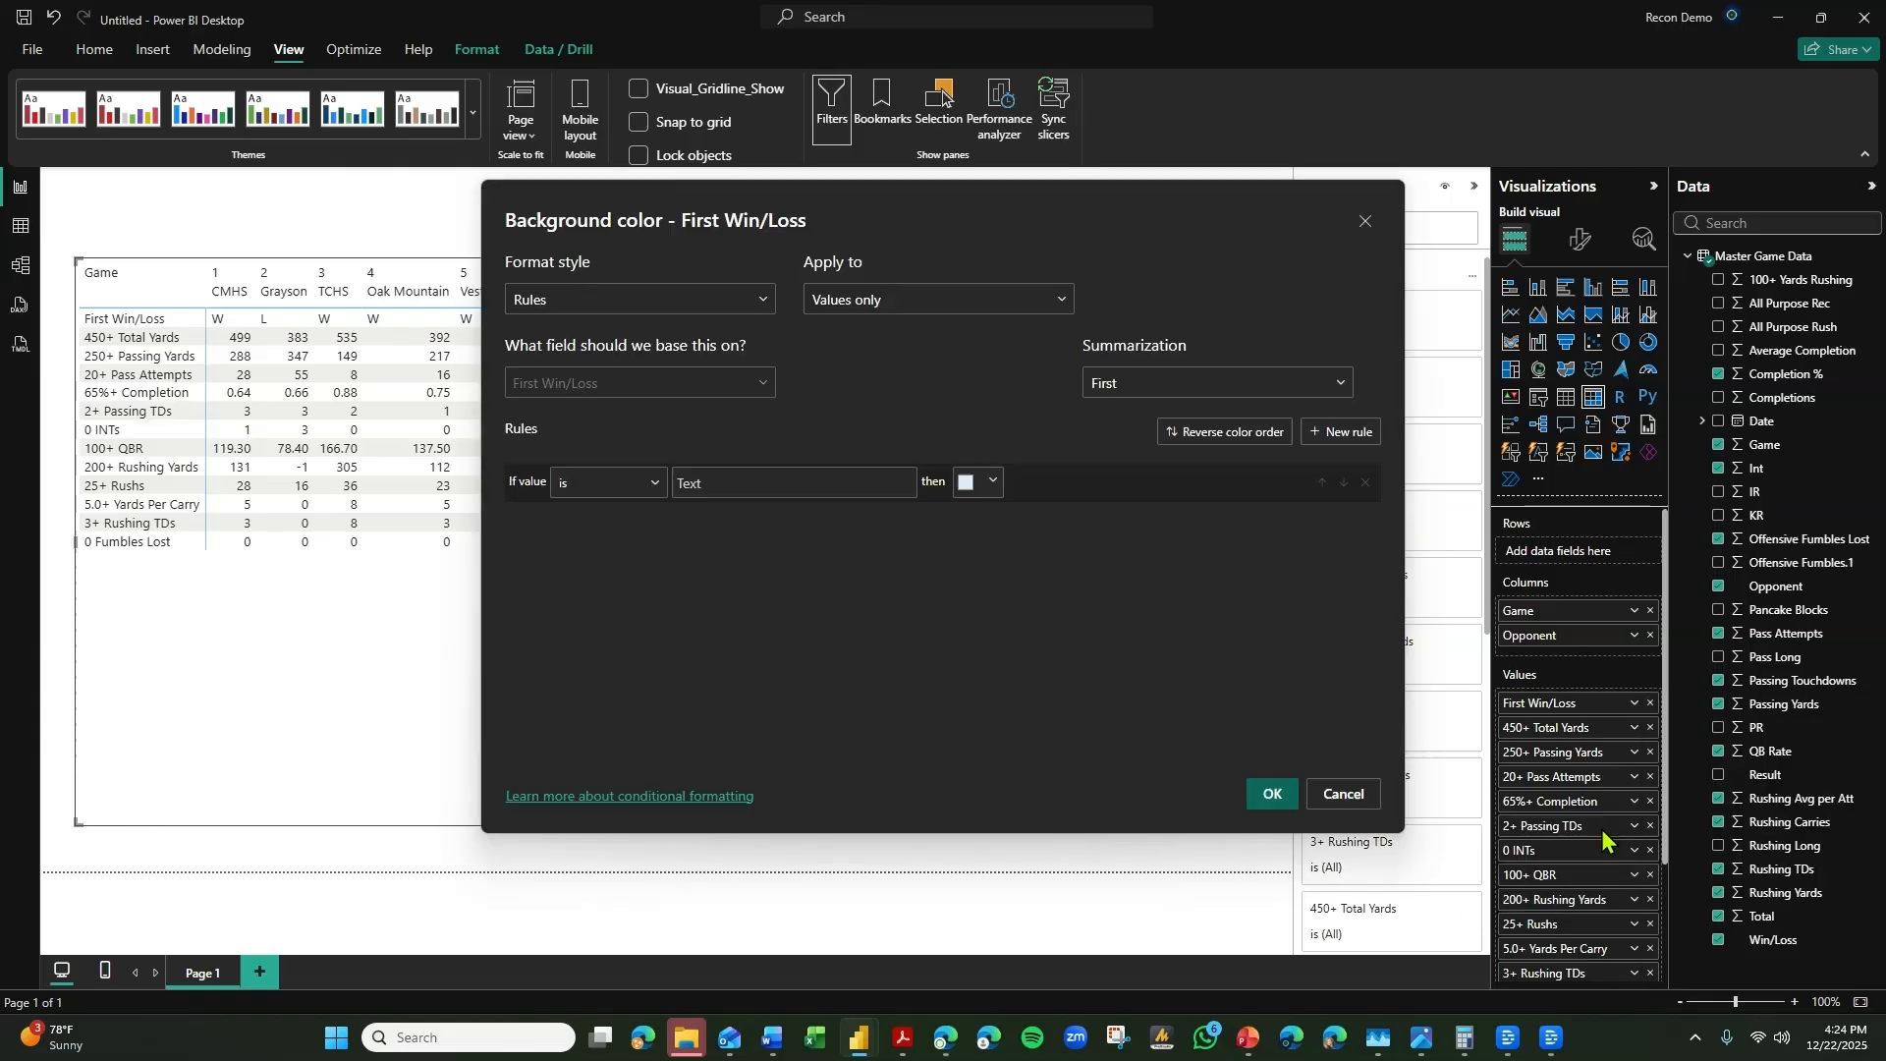
pyautogui.moveTo(877, 203); pyautogui.dragTo(1211, 236)
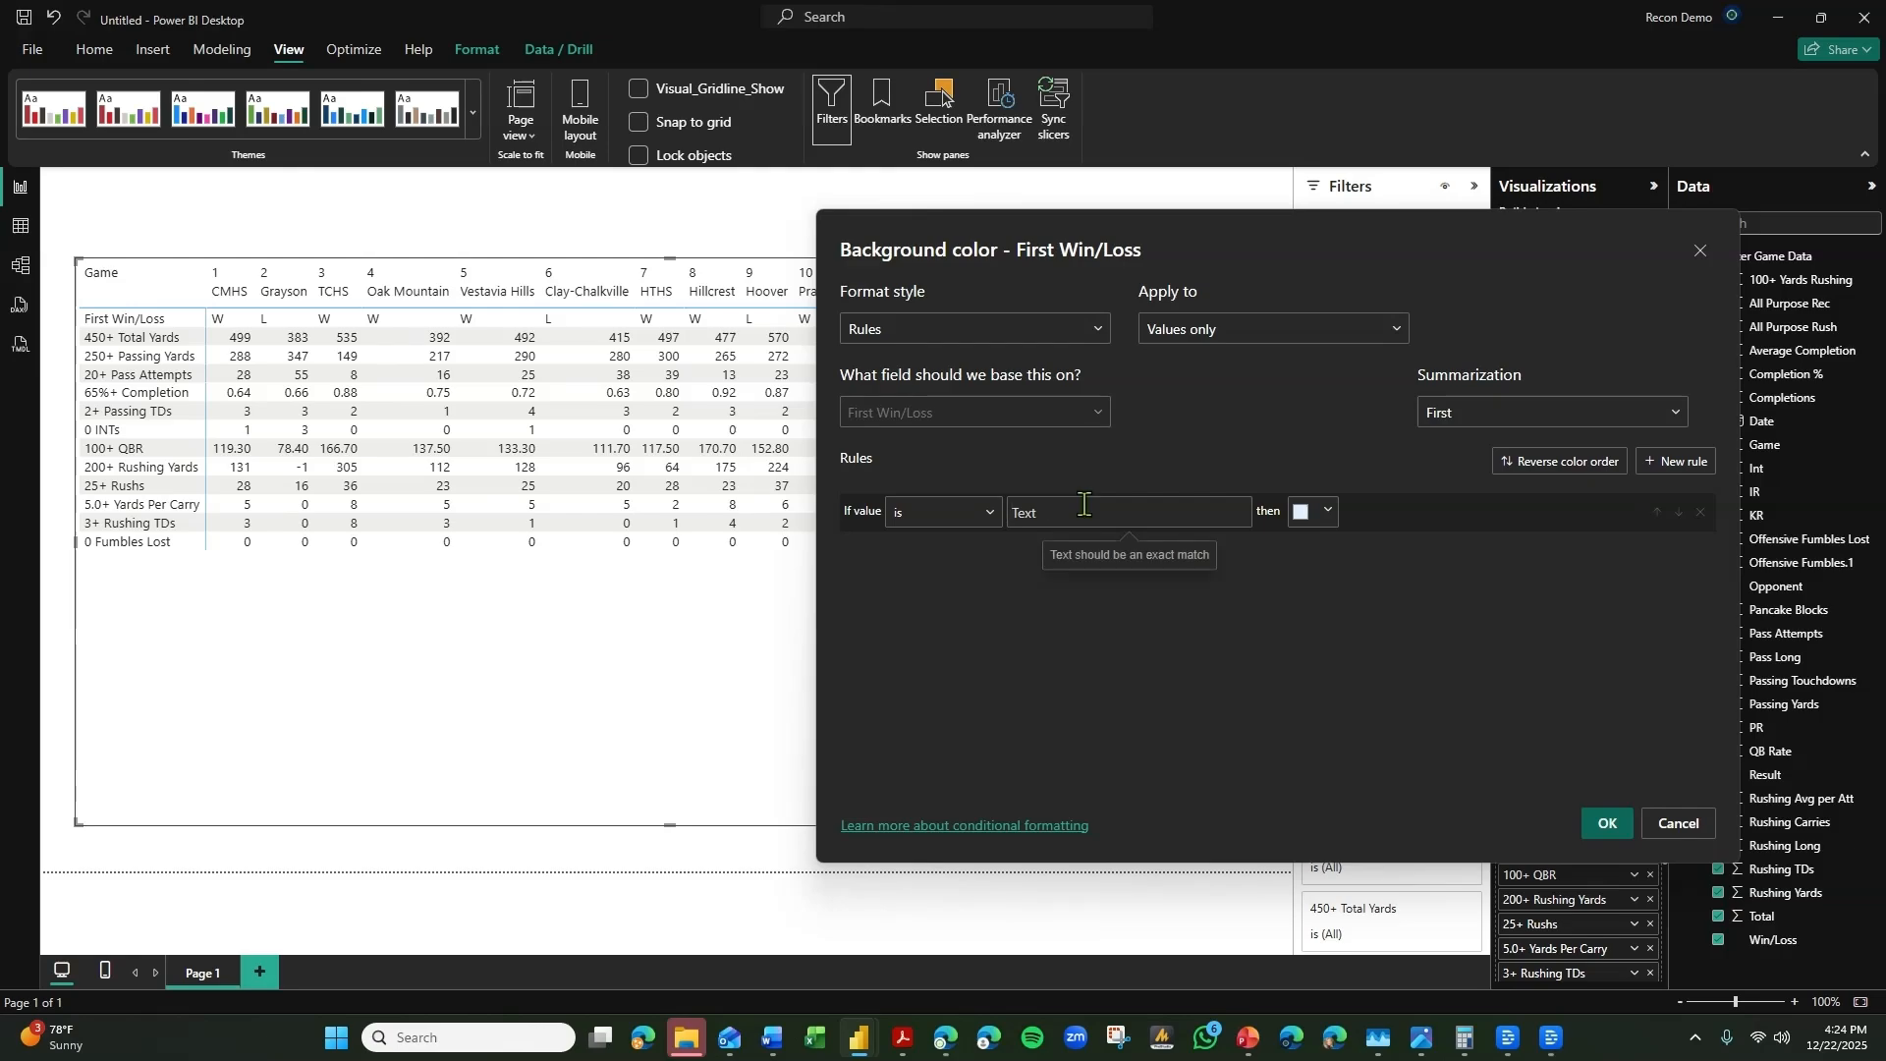
pyautogui.write('W')
pyautogui.click(1326, 511)
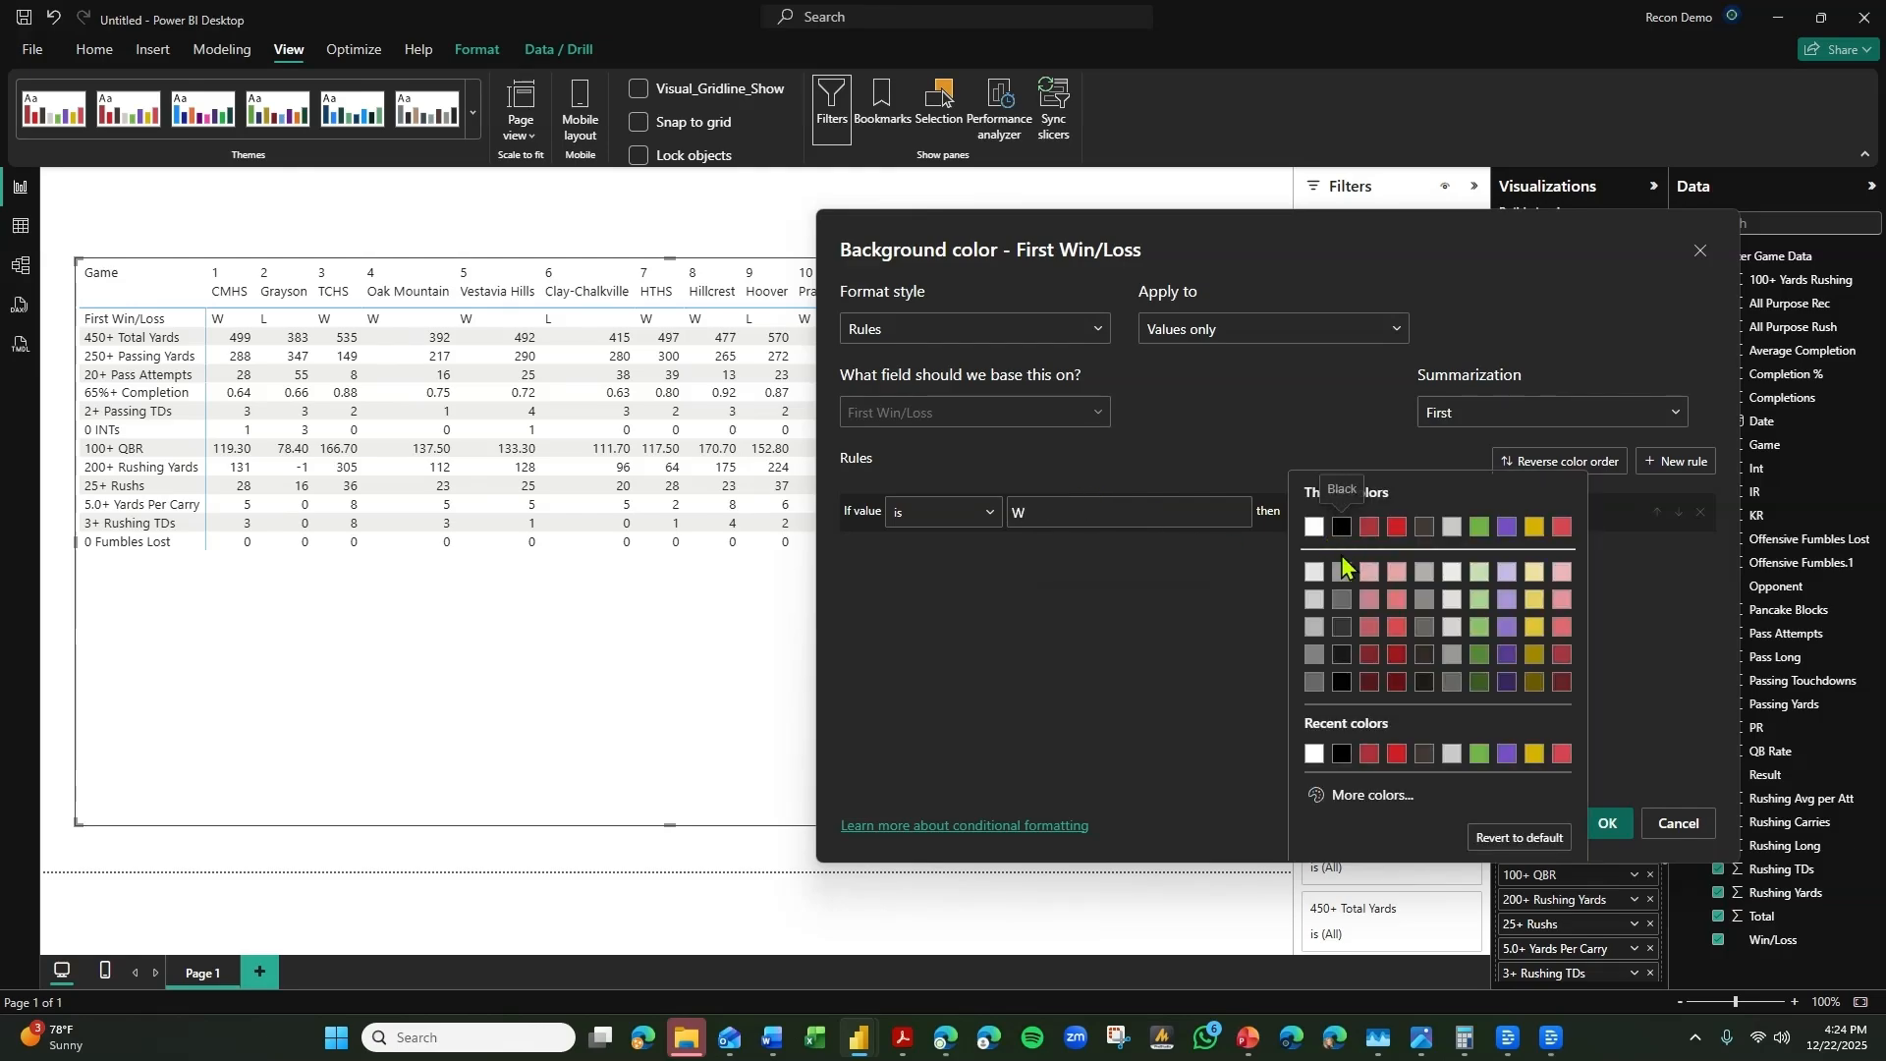
pyautogui.click(1479, 527)
# Add a second First Win/Loss background rule that colors cells equal to L white.
pyautogui.click(1676, 461)
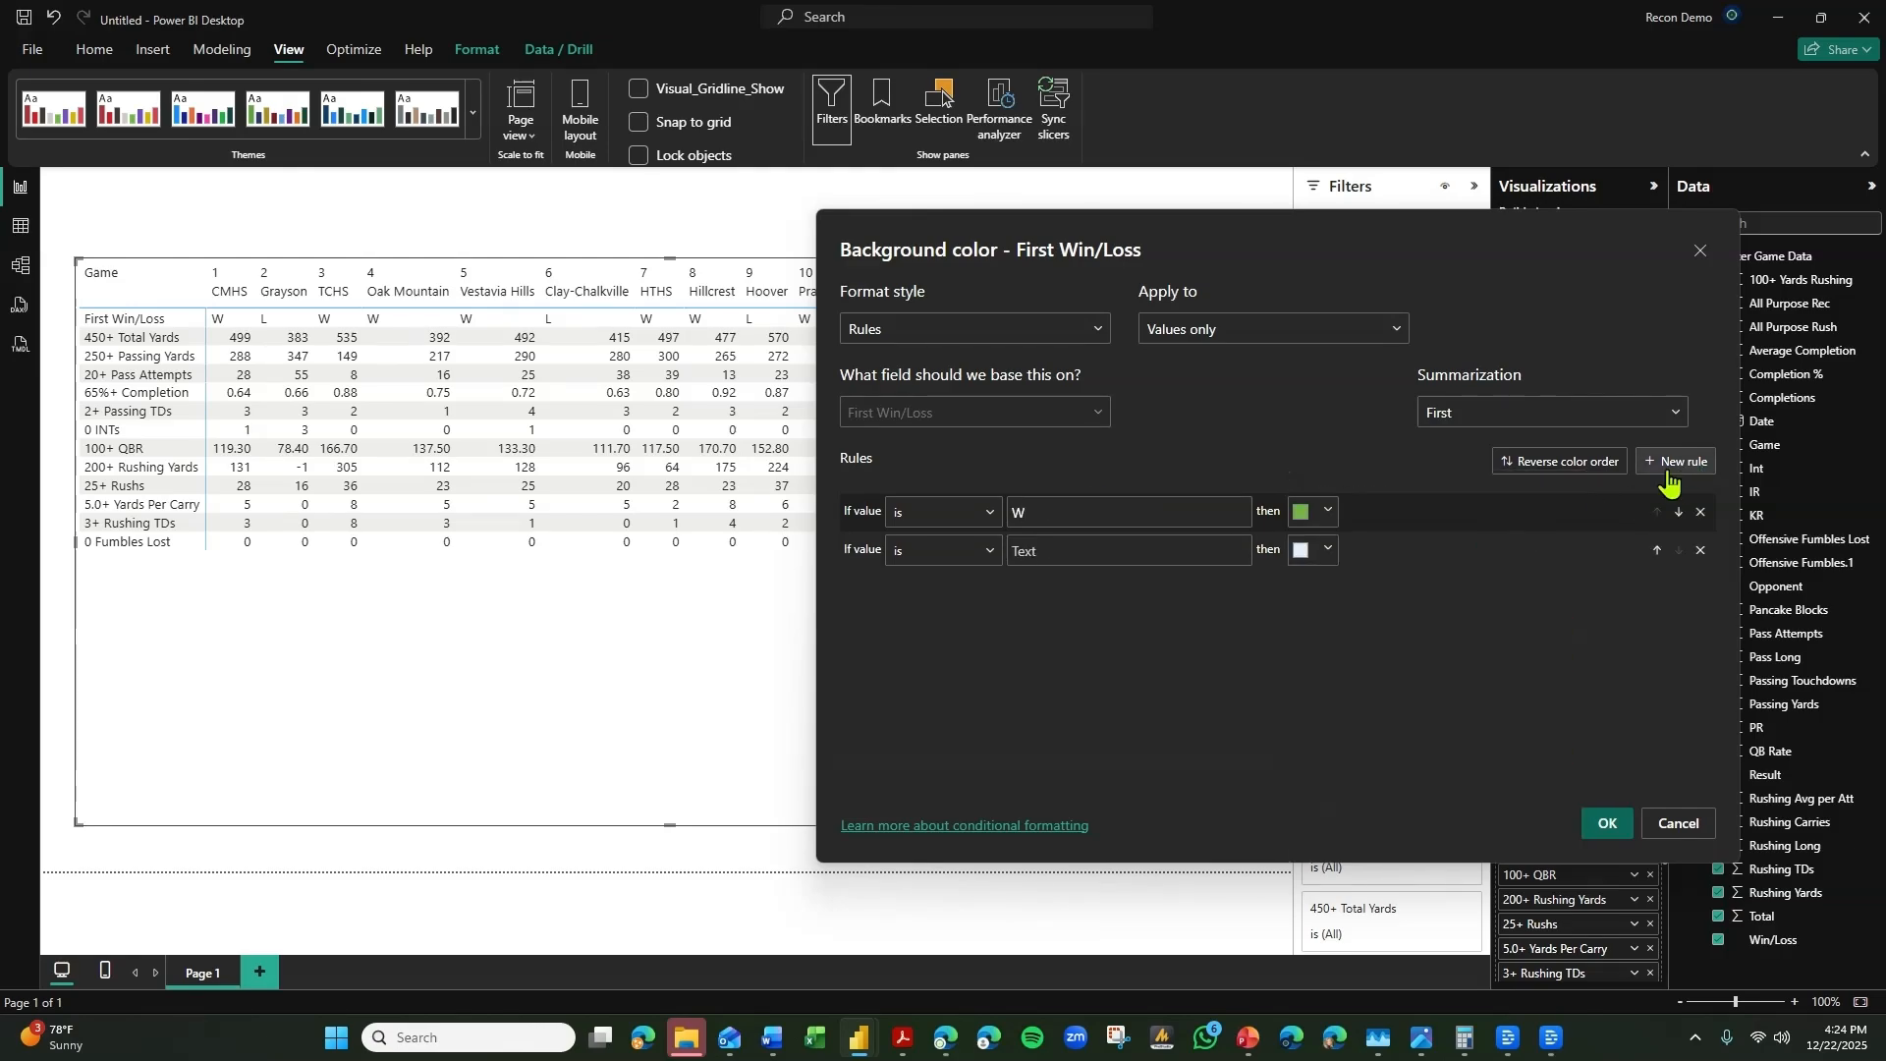
pyautogui.click(1126, 547)
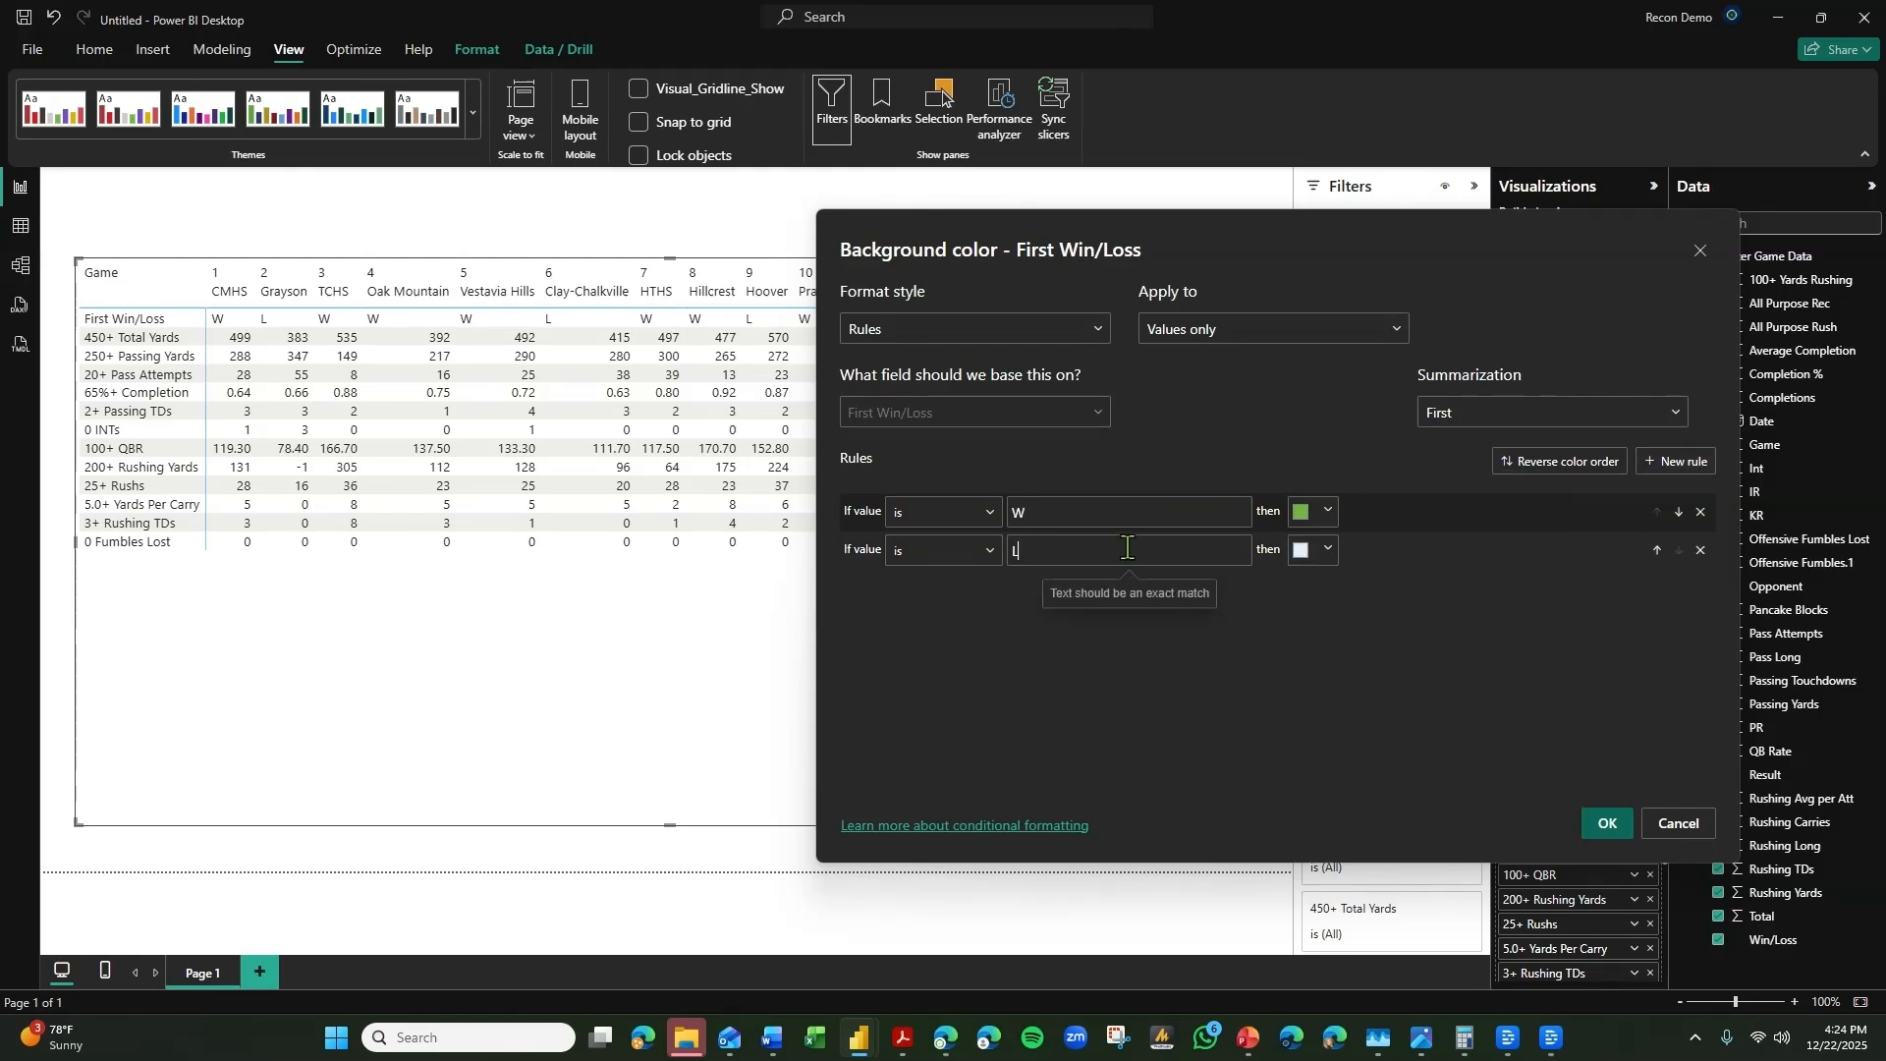
pyautogui.click(1321, 550)
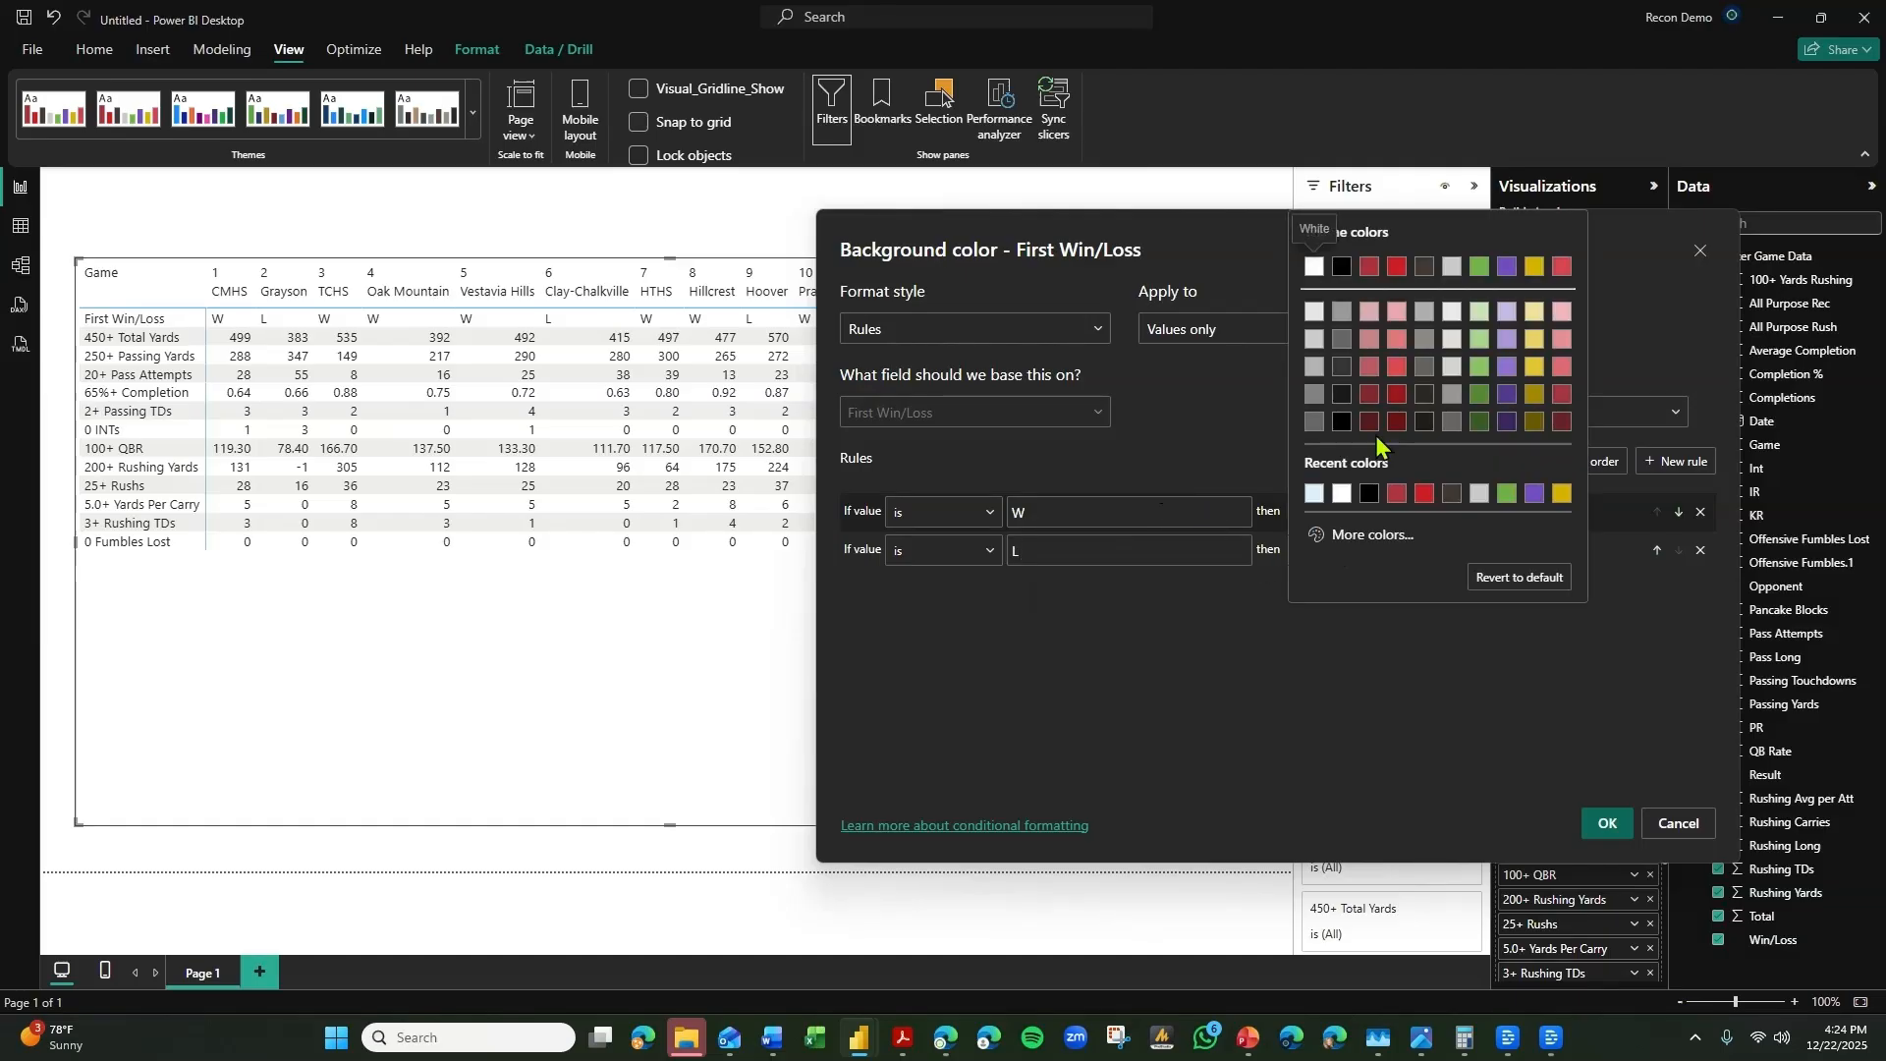
pyautogui.click(1315, 270)
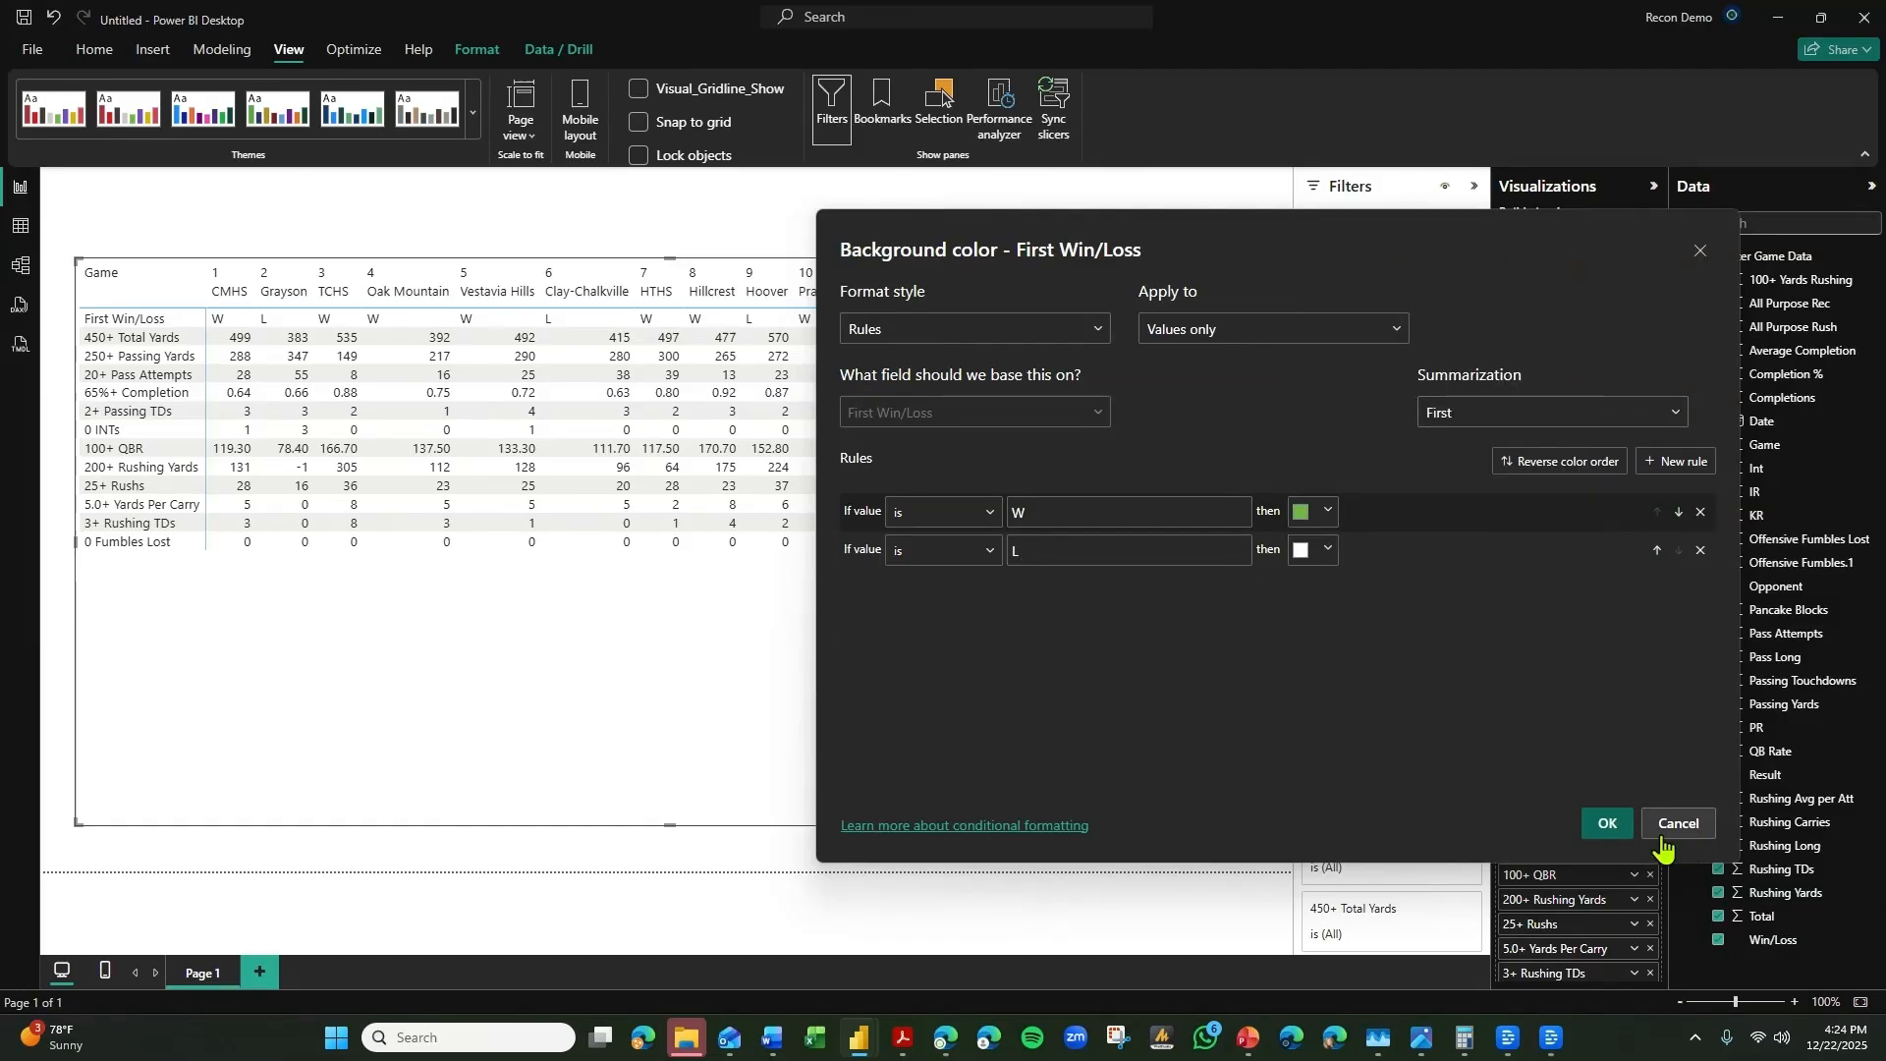
# Change the W rule's color to the dark red theme color 1 and apply the First Win/Loss background rules.
pyautogui.click(1326, 517)
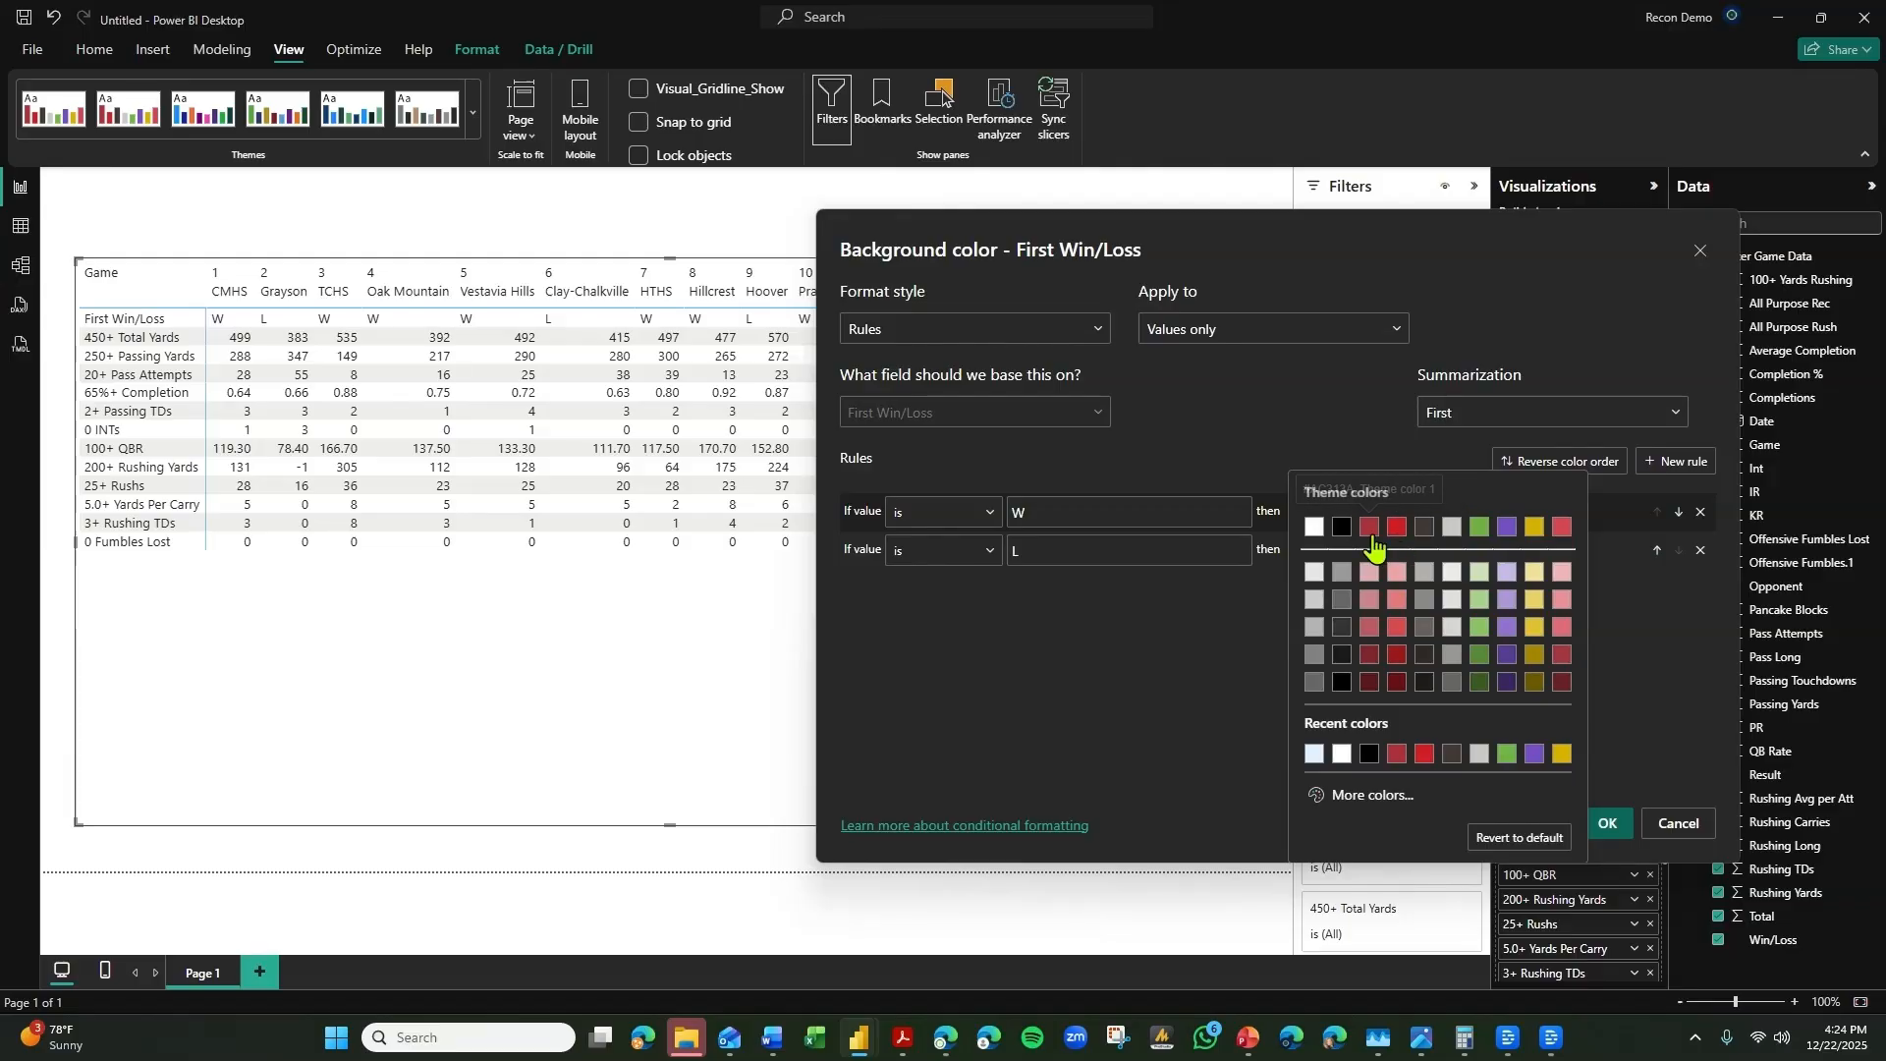
pyautogui.click(1371, 536)
pyautogui.click(1605, 824)
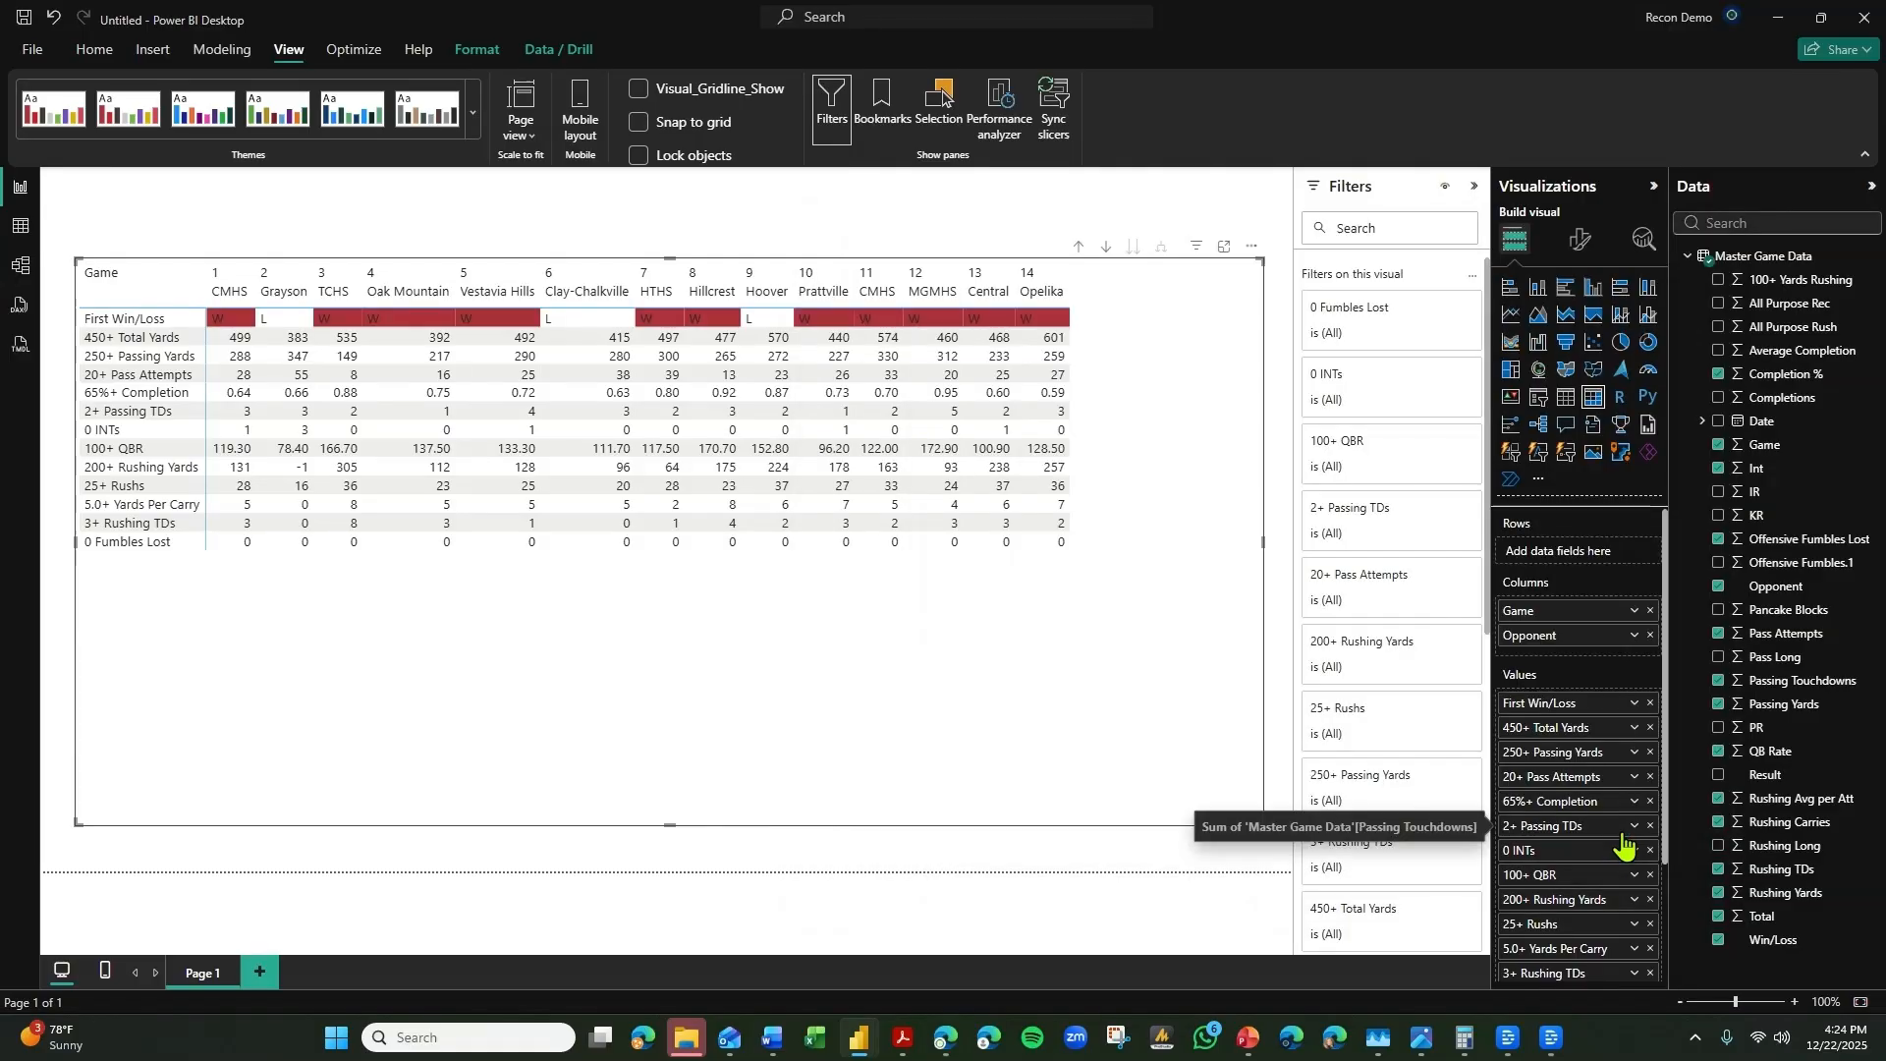
# Recolor the W rule in the First Win/Loss background formatting to the bright red theme color and apply it.
pyautogui.click(1634, 703)
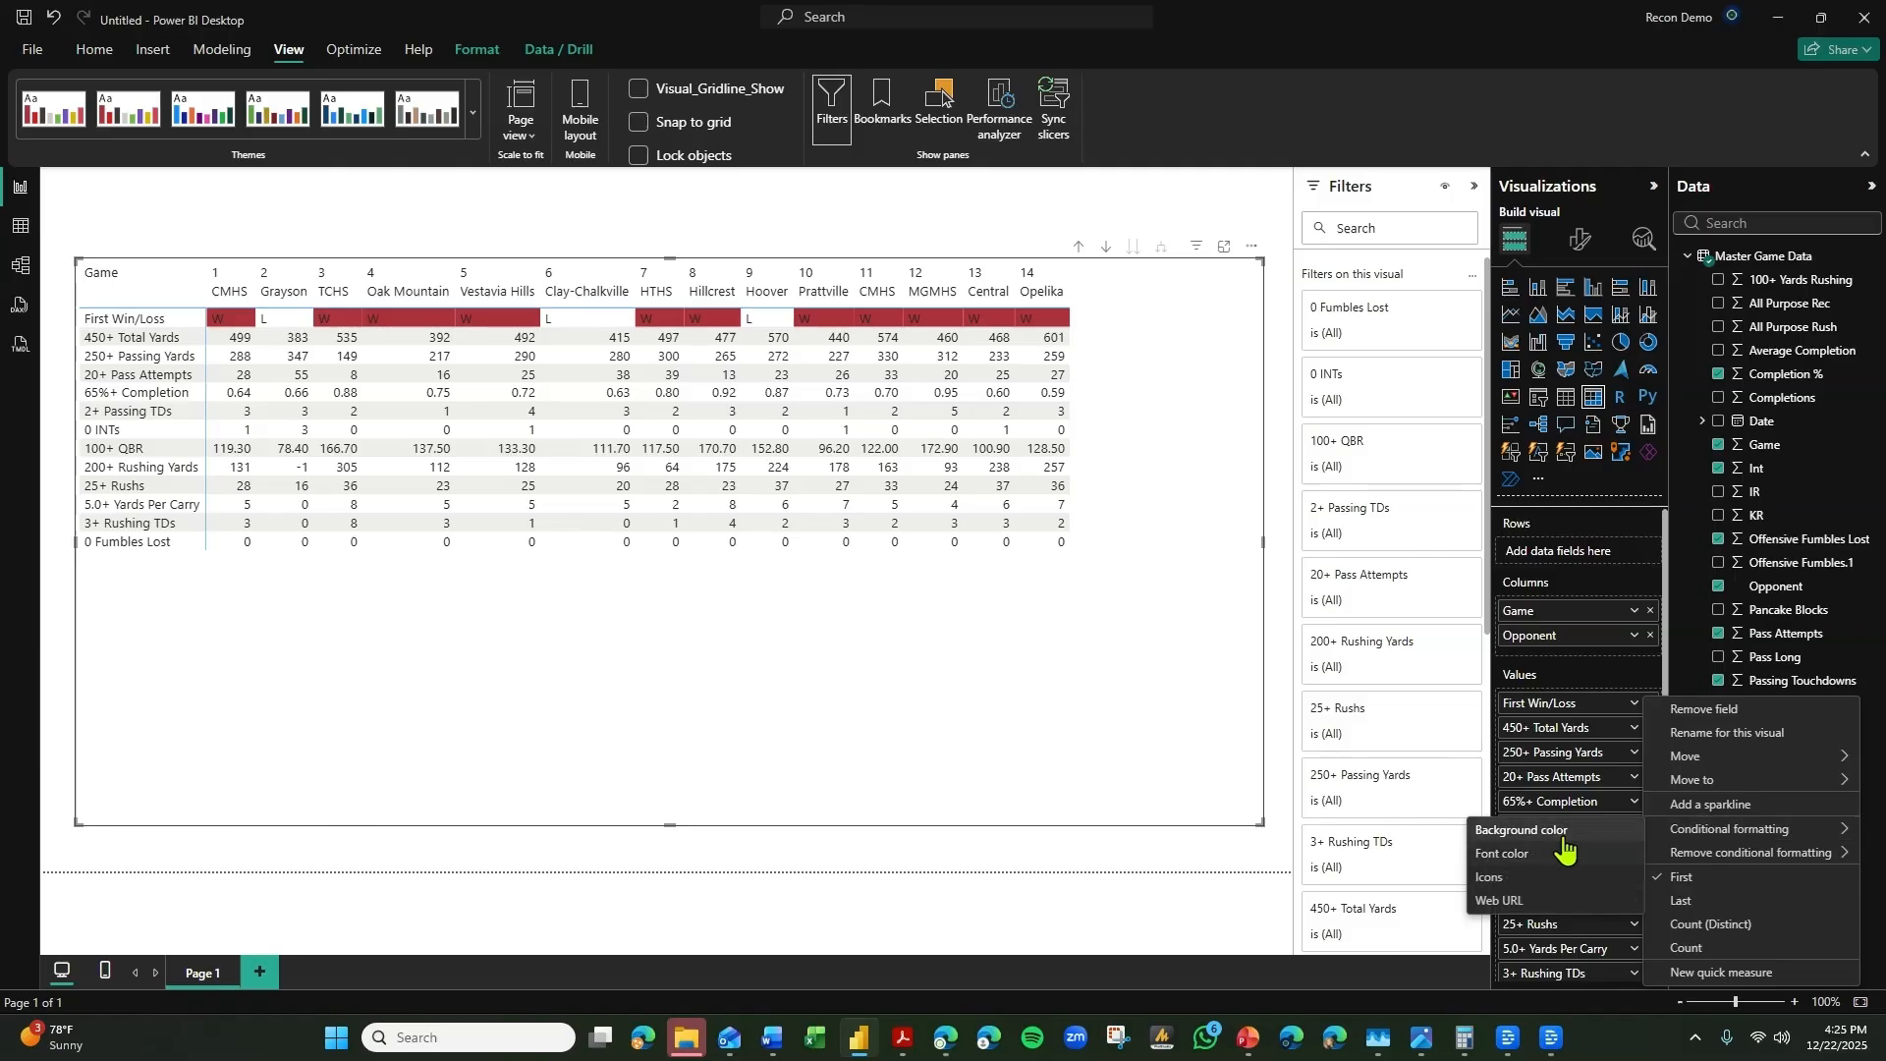
pyautogui.click(1562, 837)
pyautogui.click(985, 482)
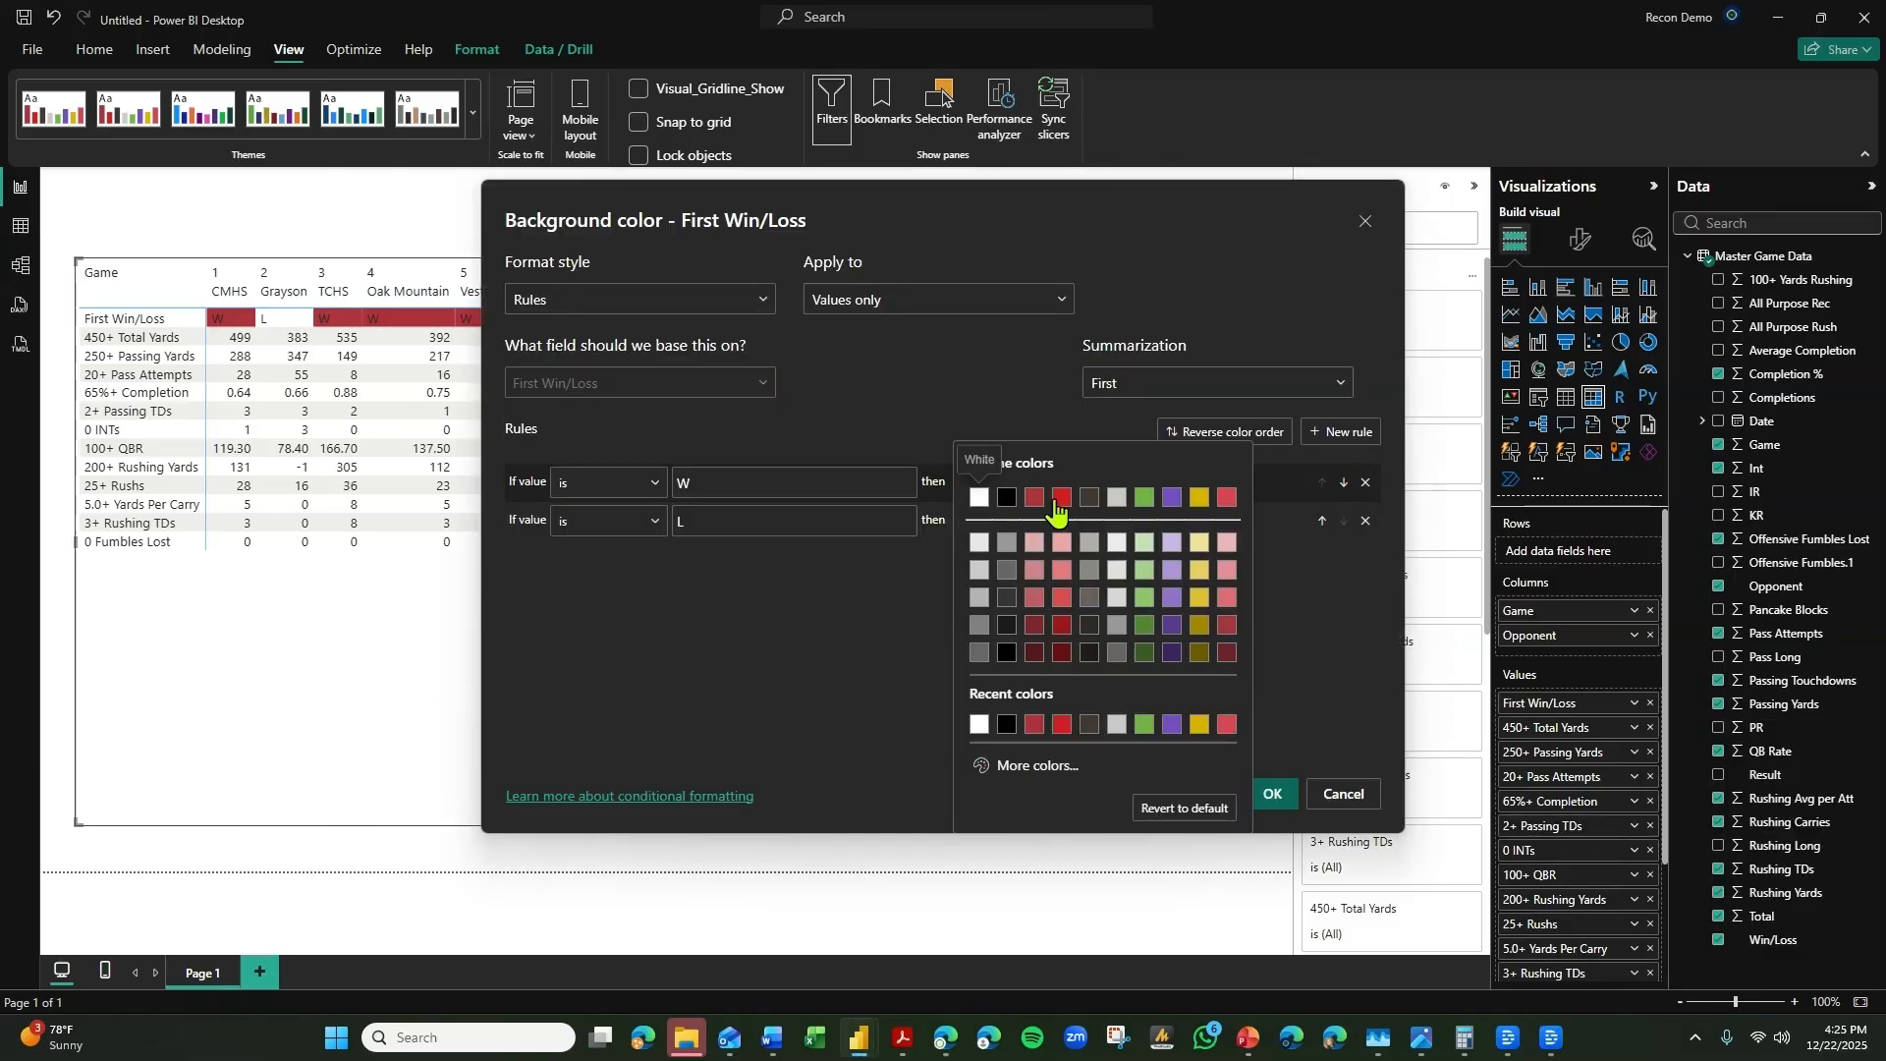
pyautogui.click(1057, 501)
pyautogui.click(1273, 793)
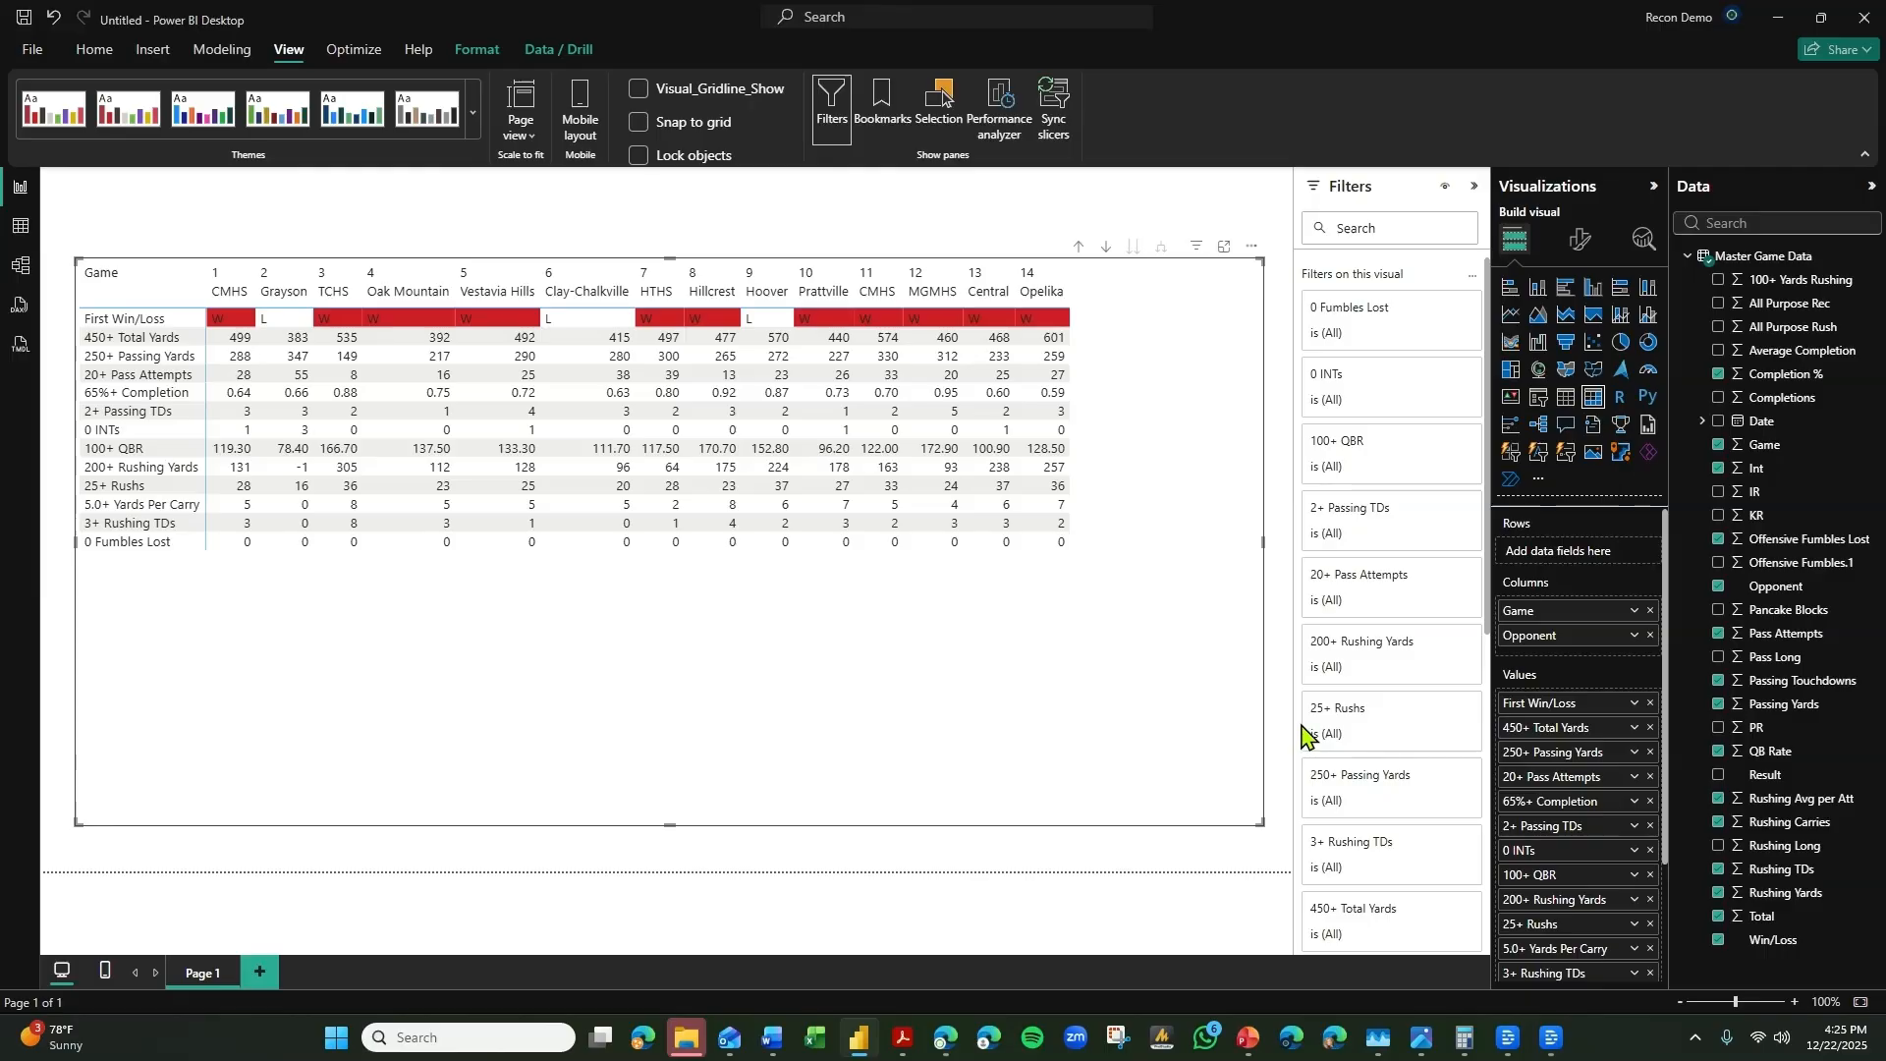
# Switch the 450+ Total Yards background color formatting to Rules, with a lower limit of >= 450 as a number.
pyautogui.click(1633, 735)
pyautogui.moveTo(1660, 439)
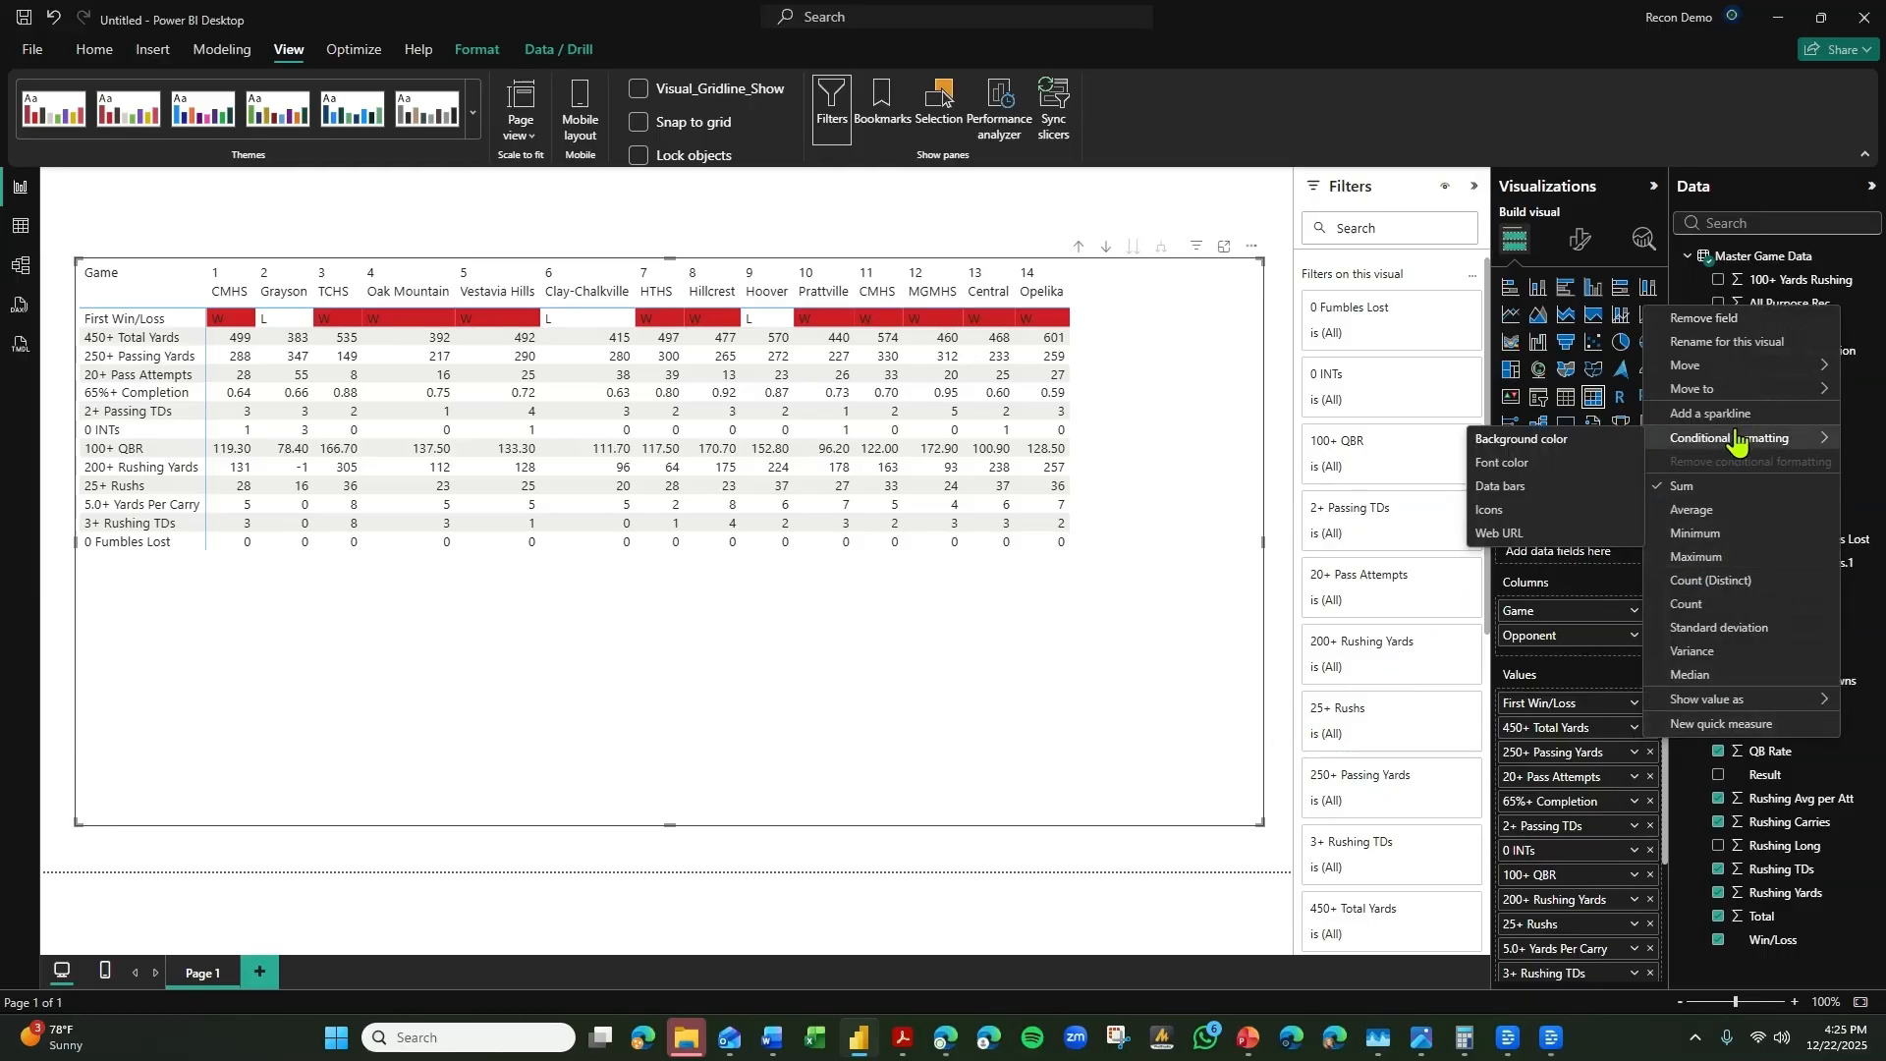
pyautogui.click(1581, 441)
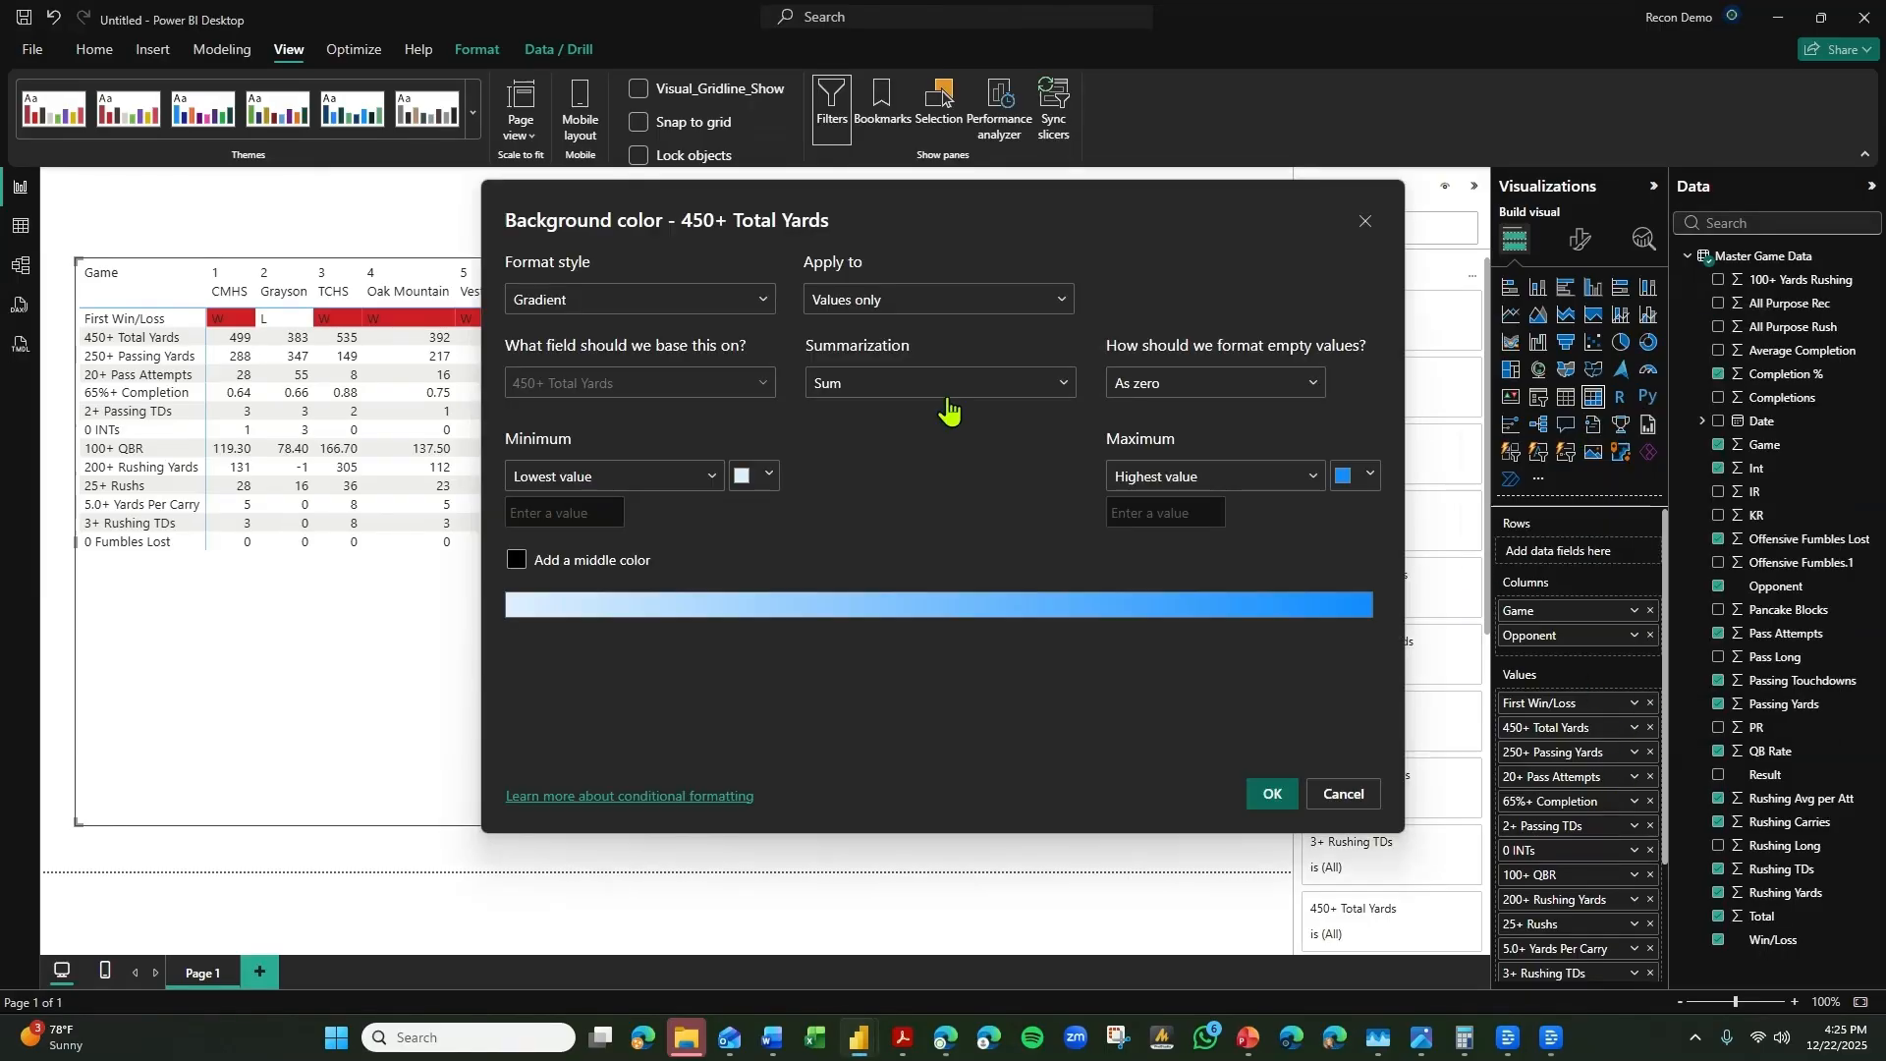
pyautogui.click(647, 304)
pyautogui.click(607, 369)
pyautogui.doubleClick(694, 486)
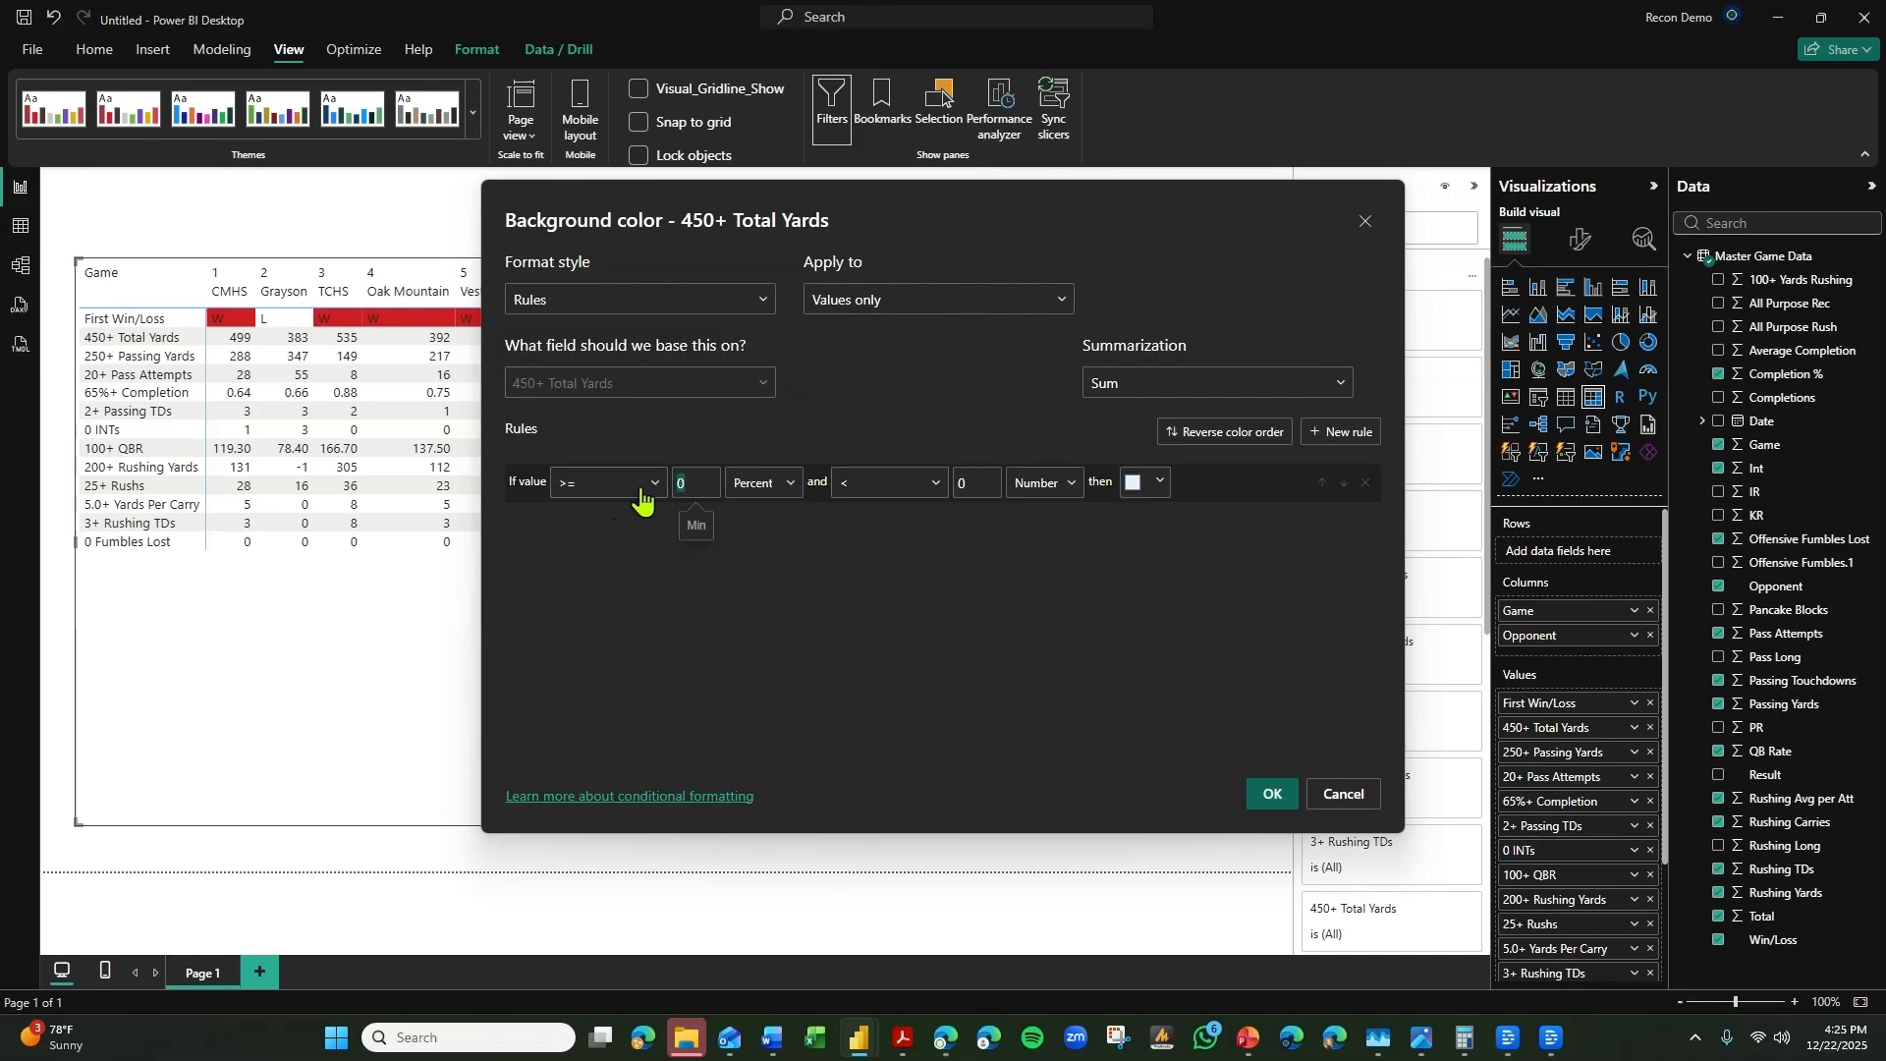
pyautogui.write('450')
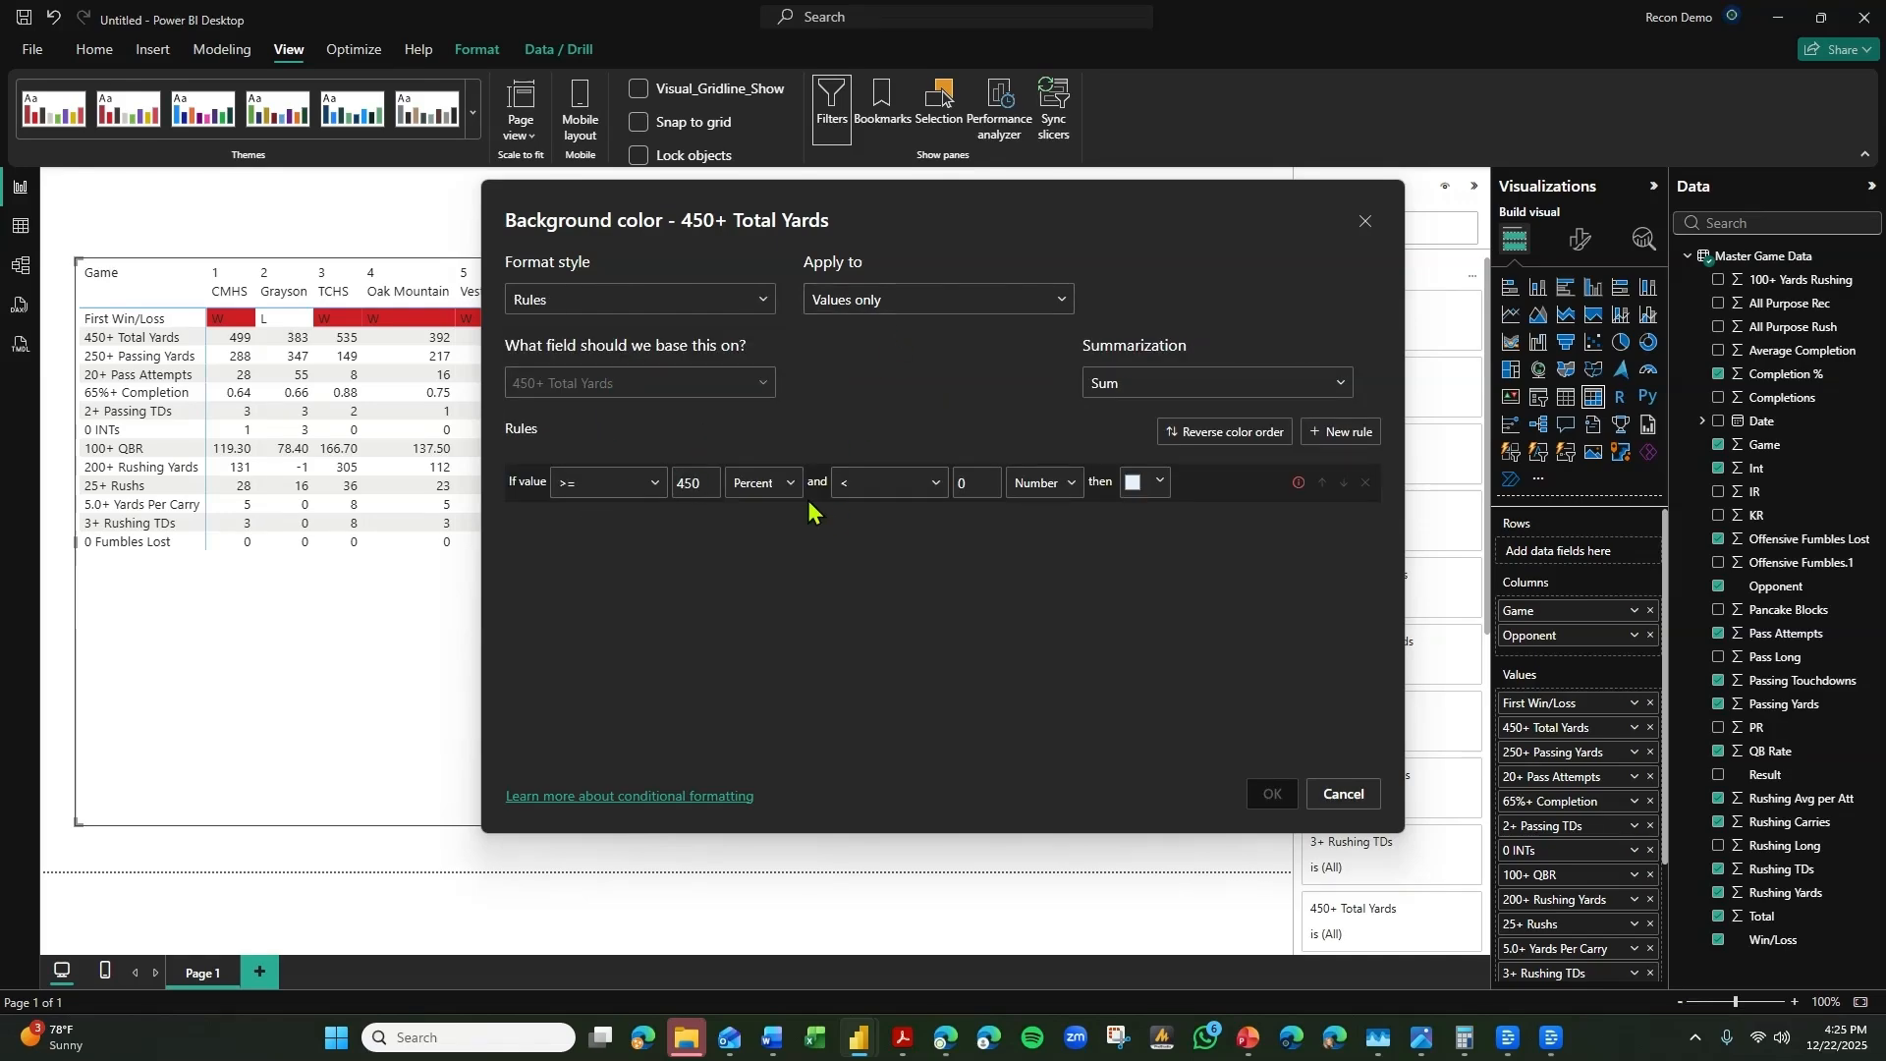
pyautogui.click(778, 480)
pyautogui.click(754, 543)
# Complete the 450+ Total Yards rule with an upper limit of <= Max and the bright red theme color, and apply it.
pyautogui.doubleClick(968, 483)
pyautogui.press('BackSpace')
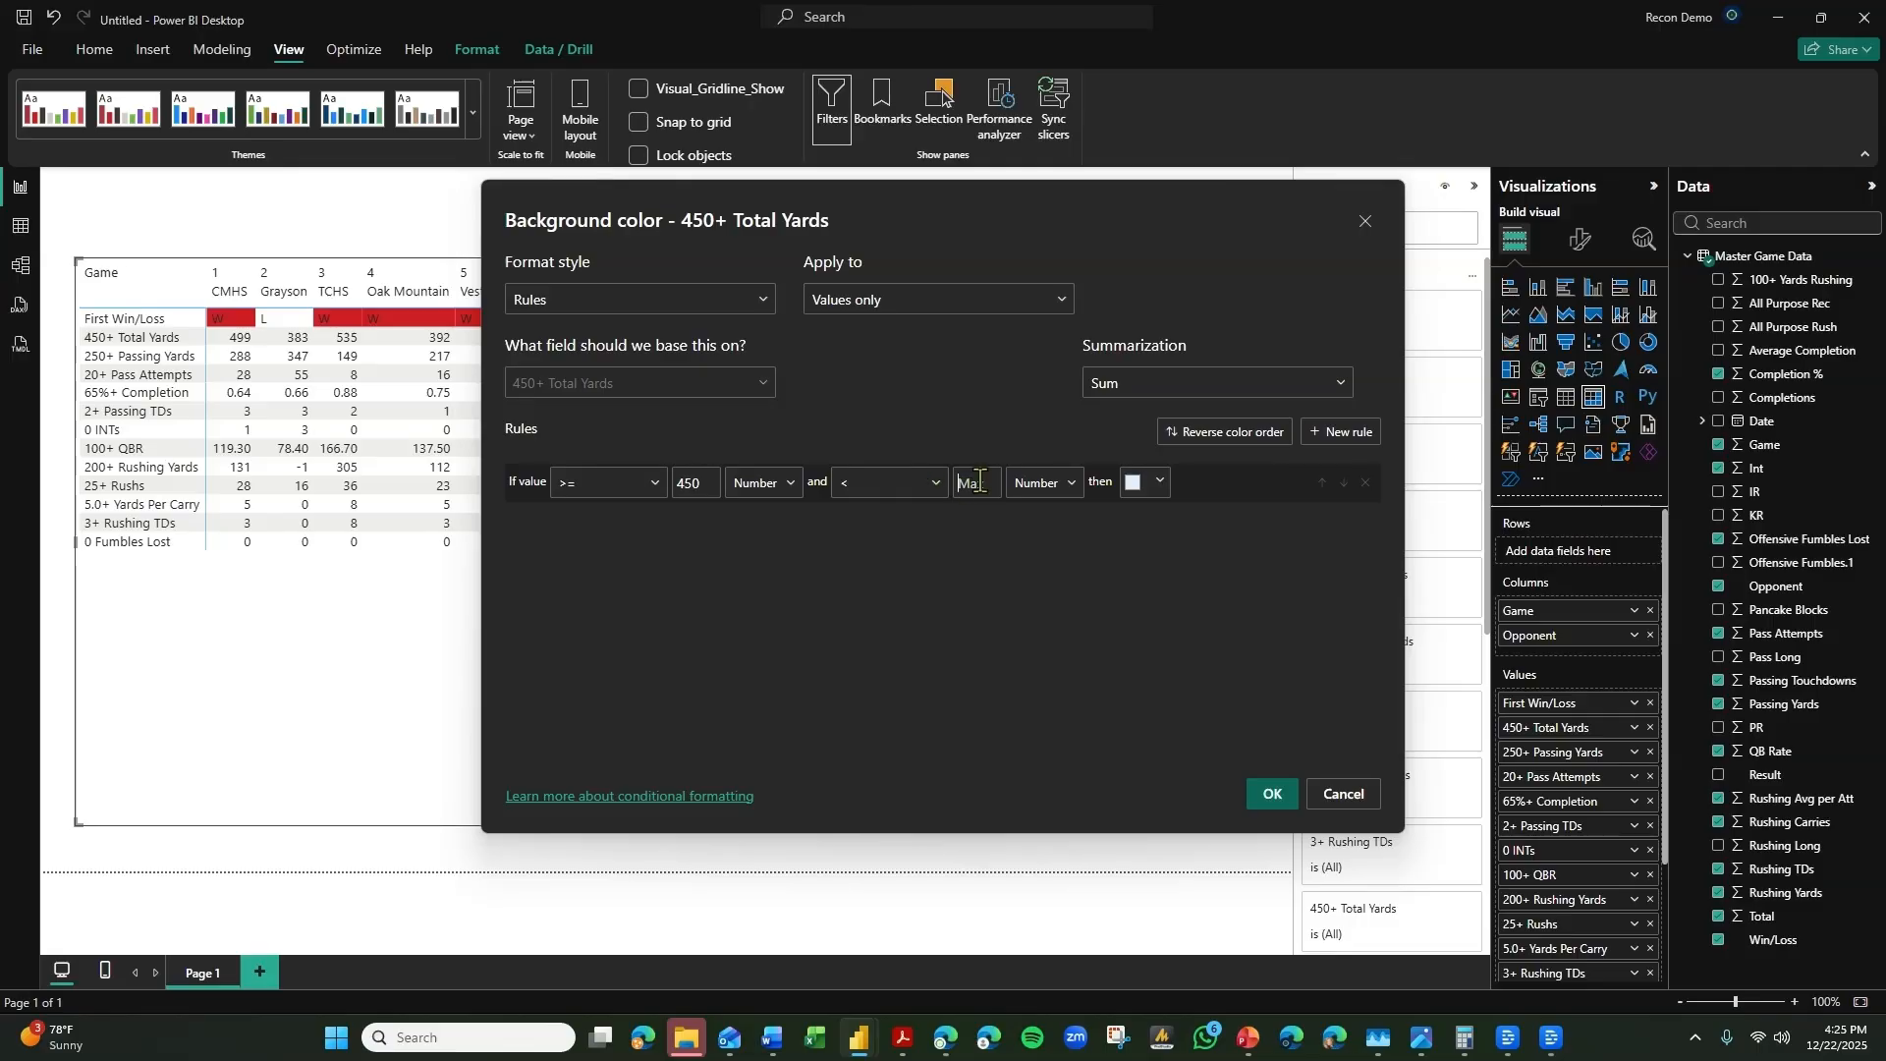
pyautogui.click(913, 485)
pyautogui.click(893, 546)
pyautogui.click(1139, 483)
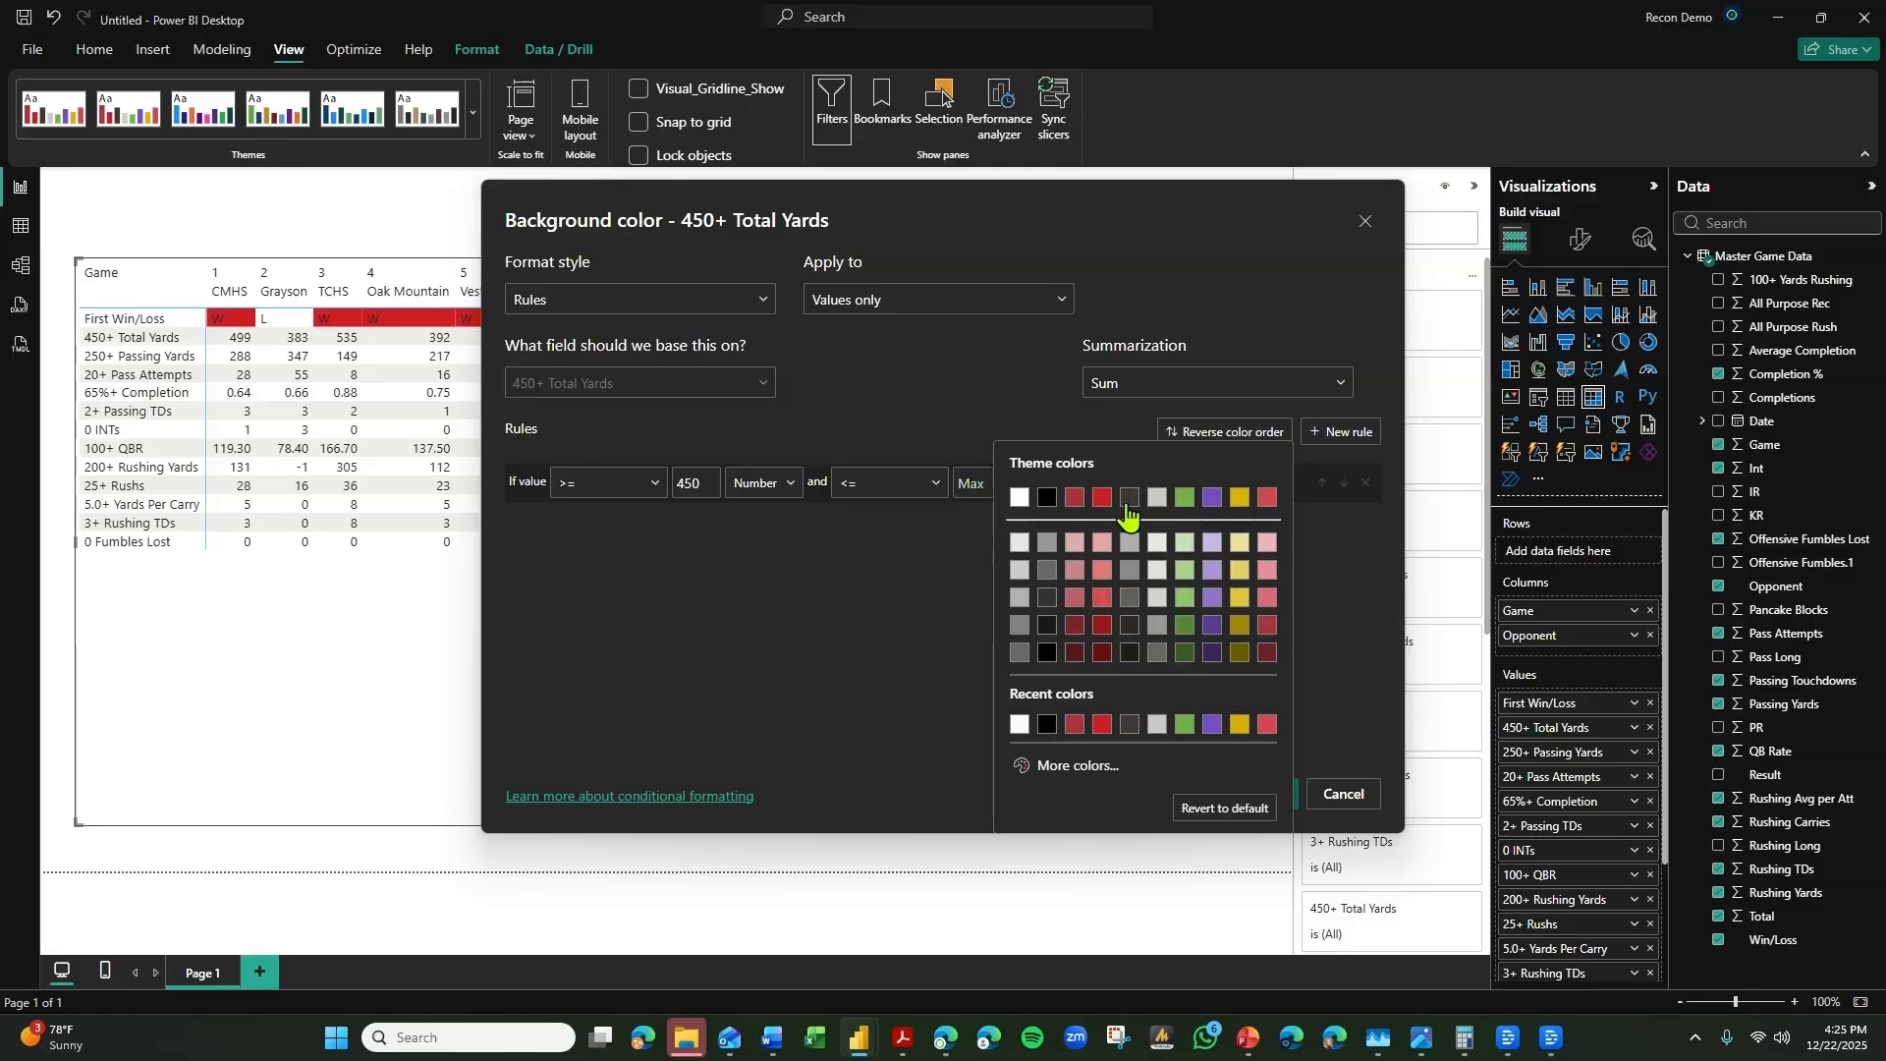
pyautogui.click(1069, 499)
pyautogui.click(1158, 483)
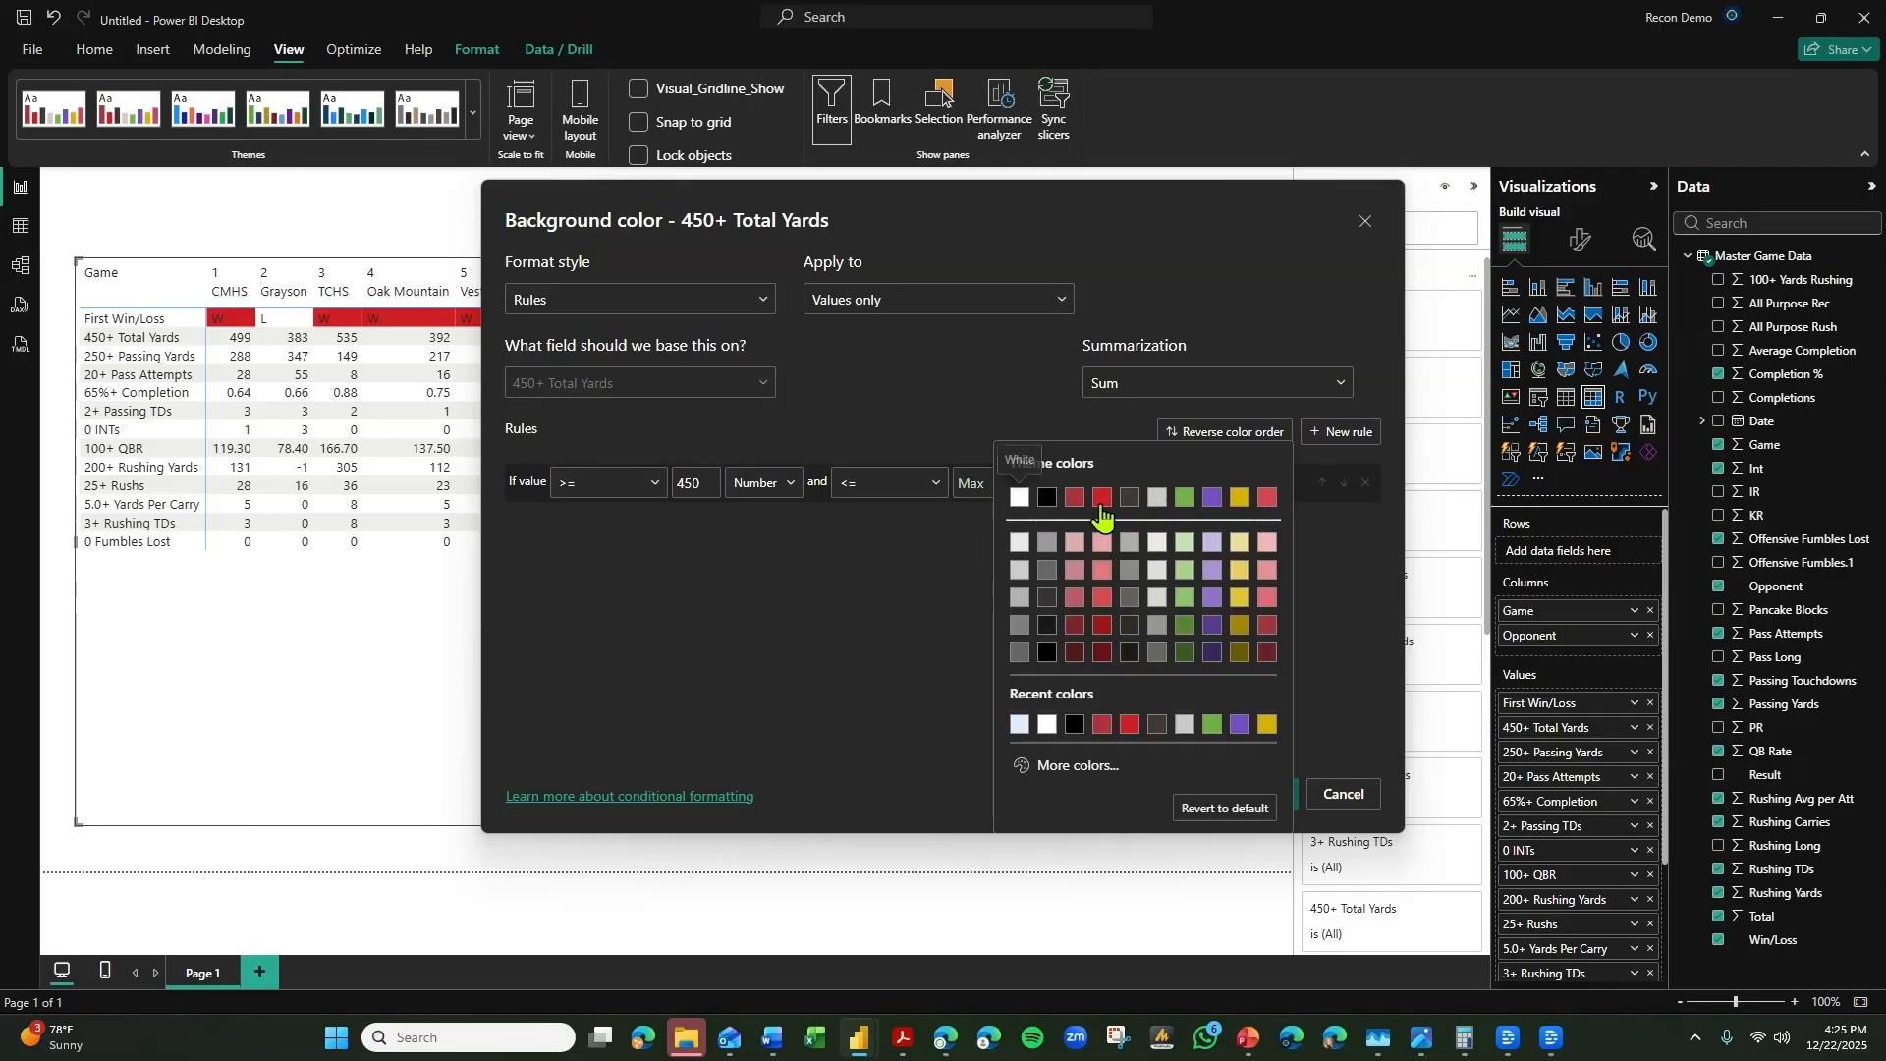
pyautogui.click(1098, 502)
pyautogui.click(1279, 798)
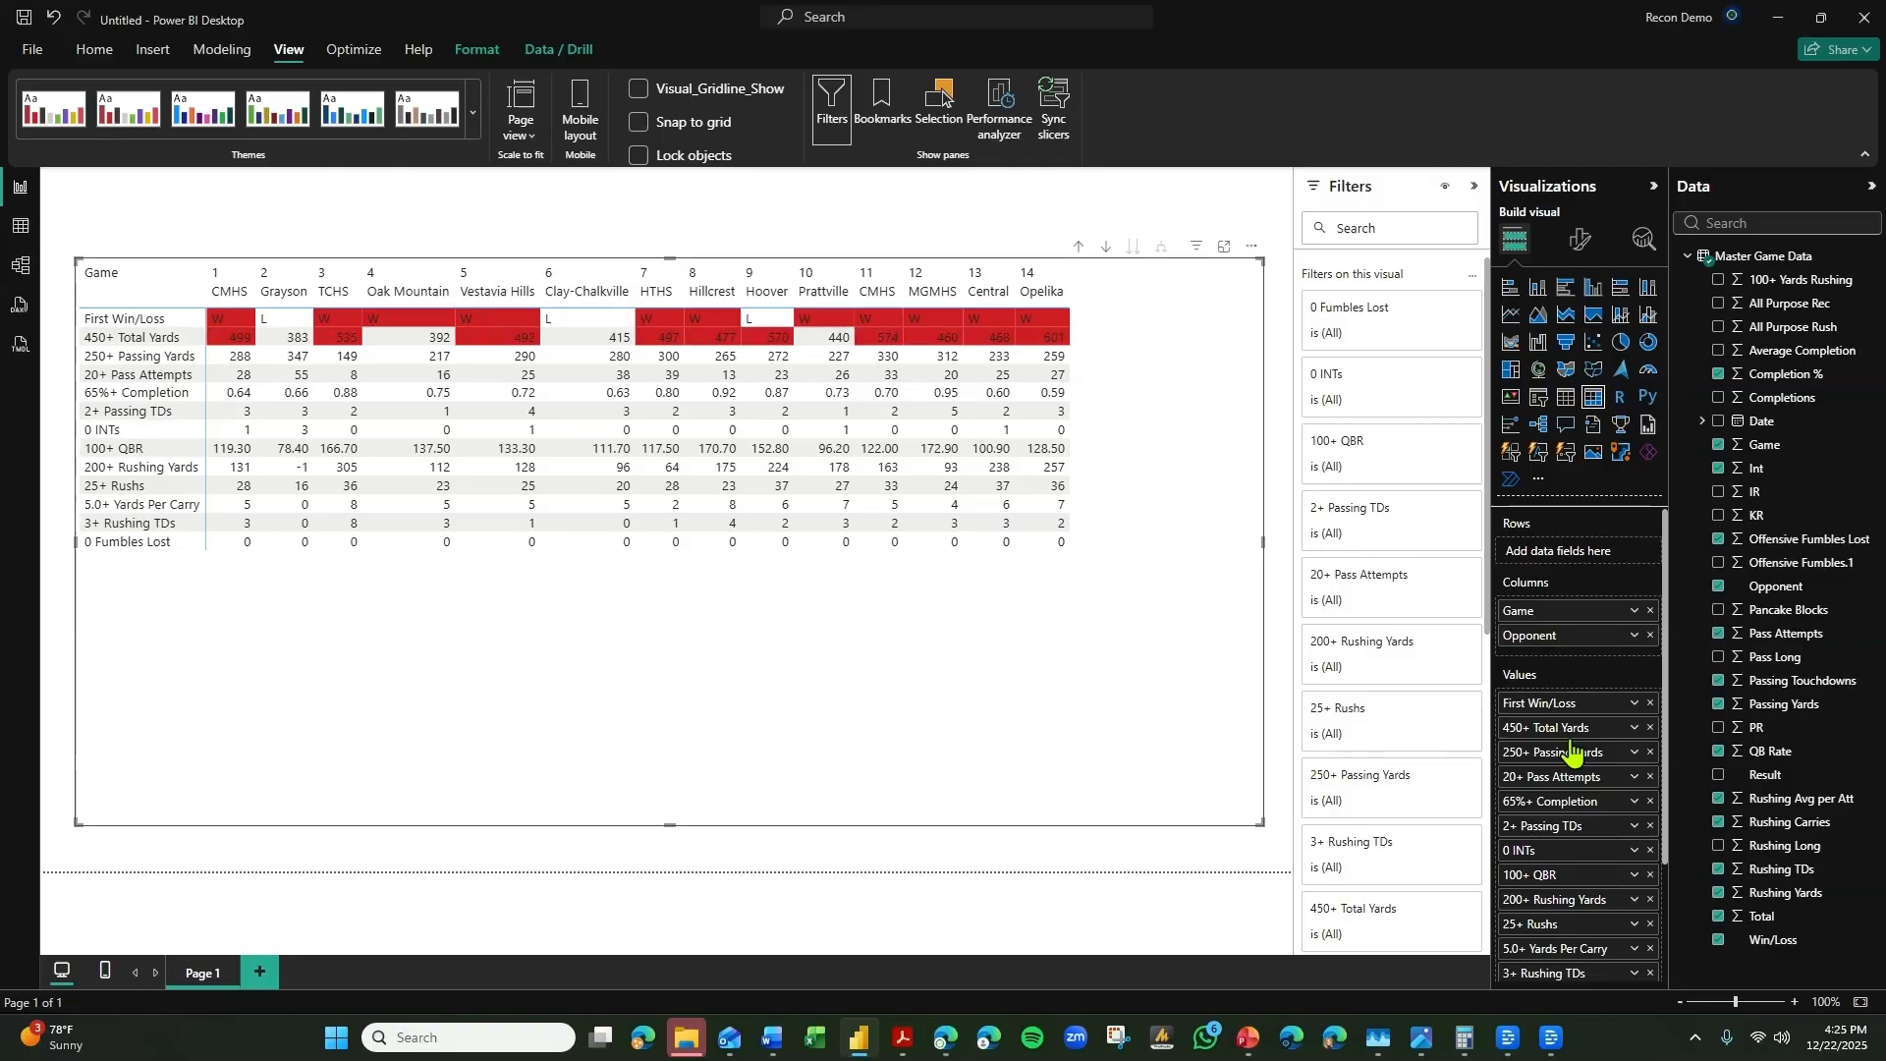
# Switch the 250+ Passing Yards background color formatting to Rules, with a lower limit of >= 250 as a number.
pyautogui.rightClick(1656, 776)
pyautogui.moveTo(1709, 463)
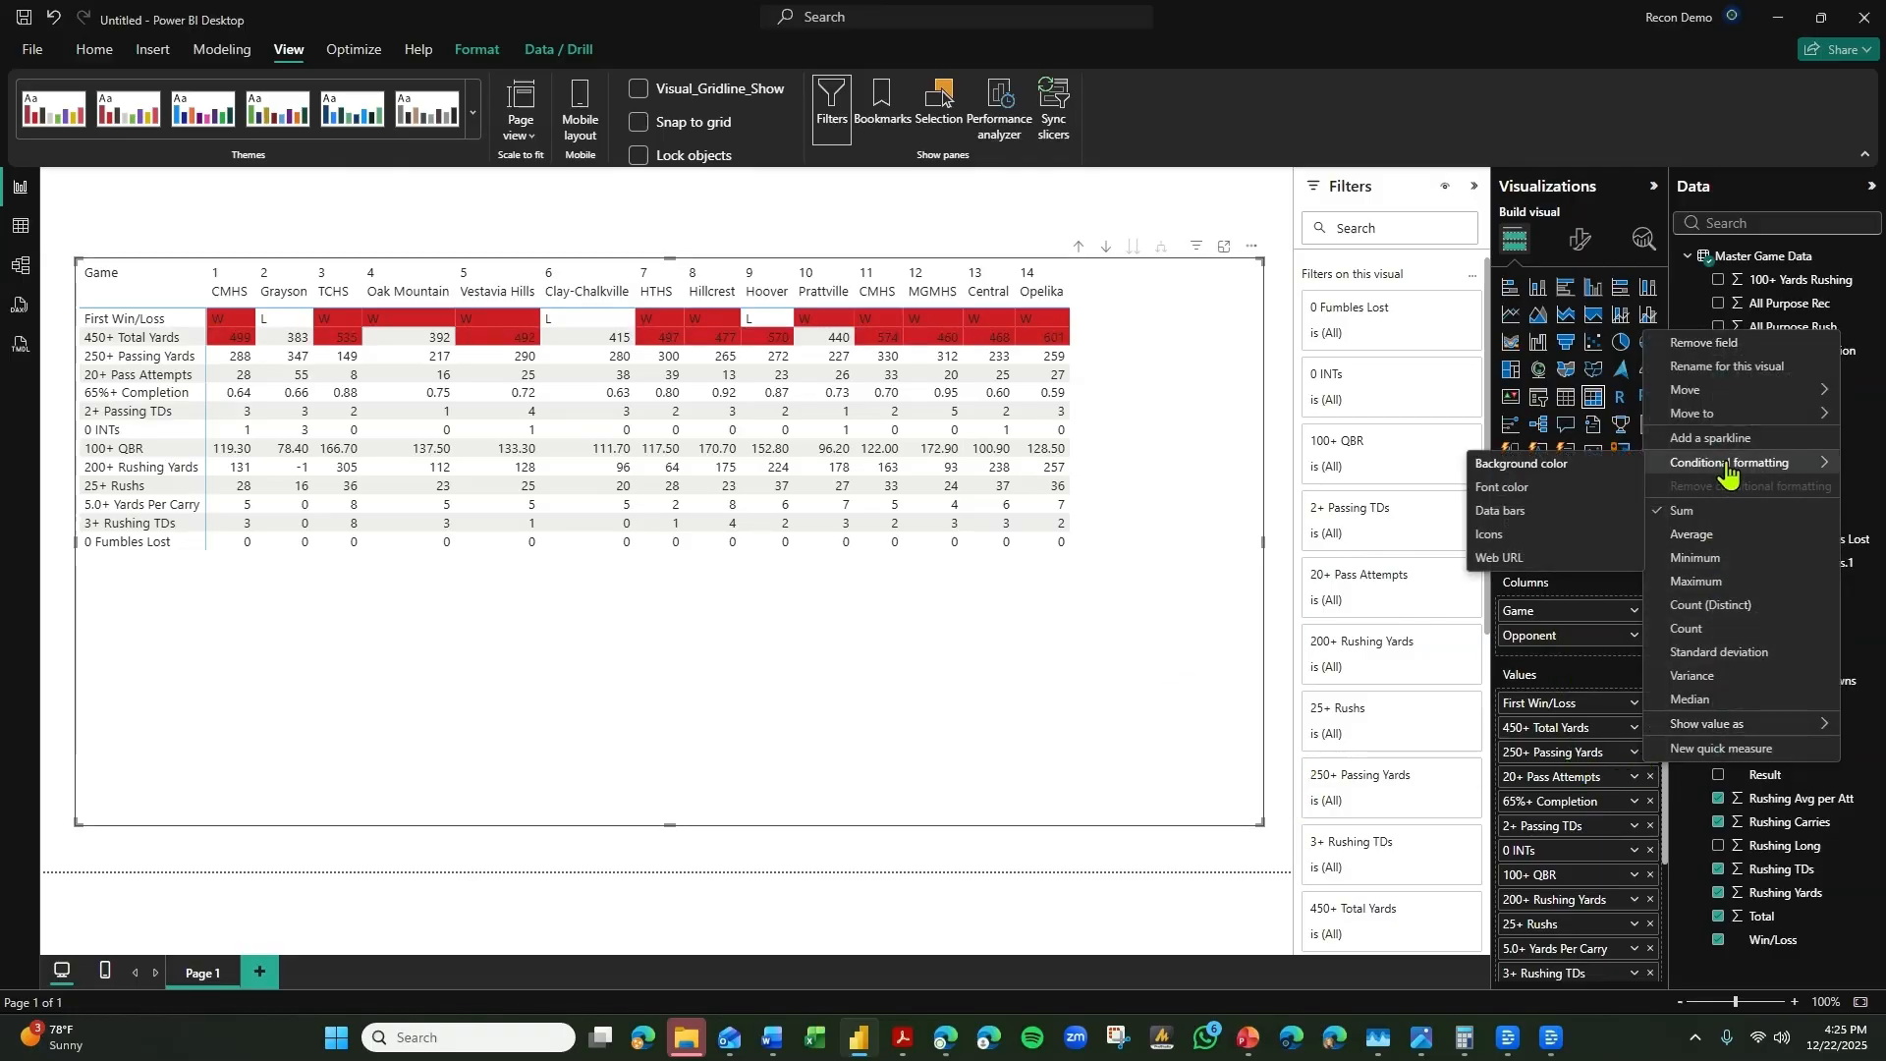
pyautogui.click(1547, 467)
pyautogui.click(577, 307)
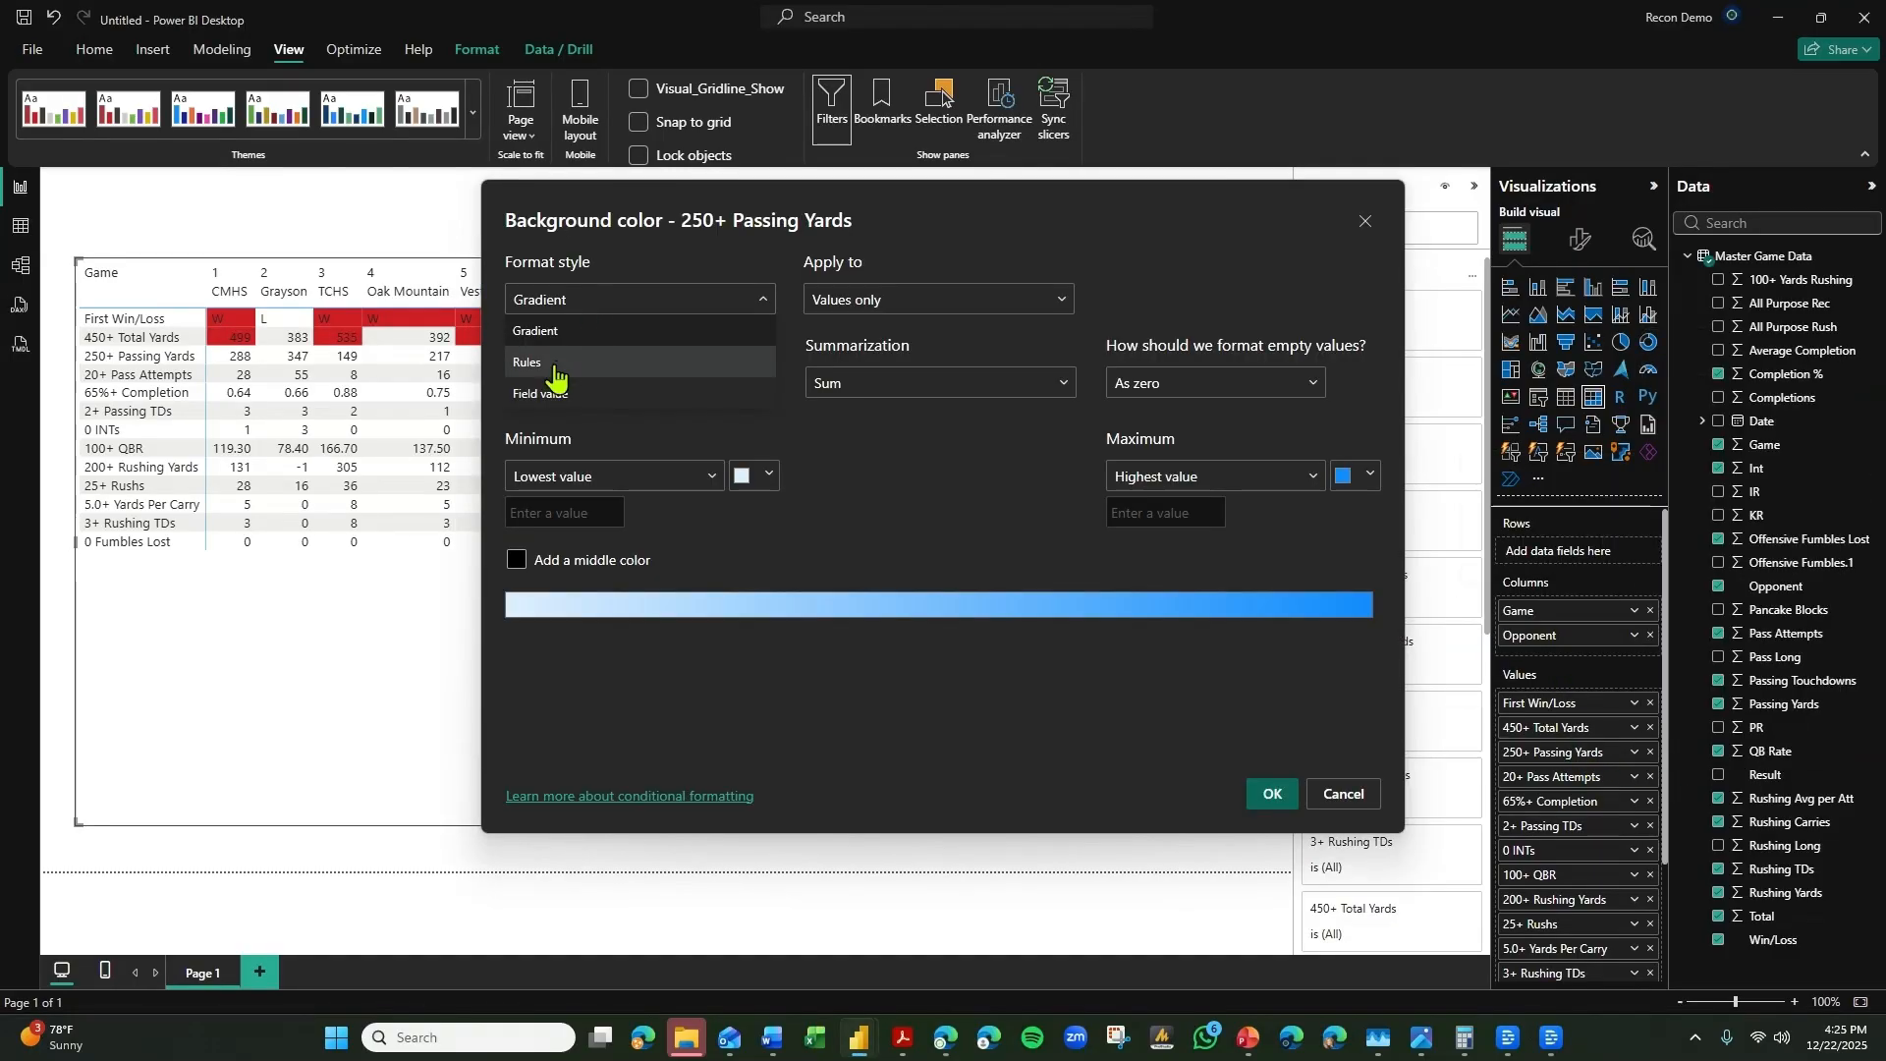
pyautogui.click(550, 365)
pyautogui.click(687, 482)
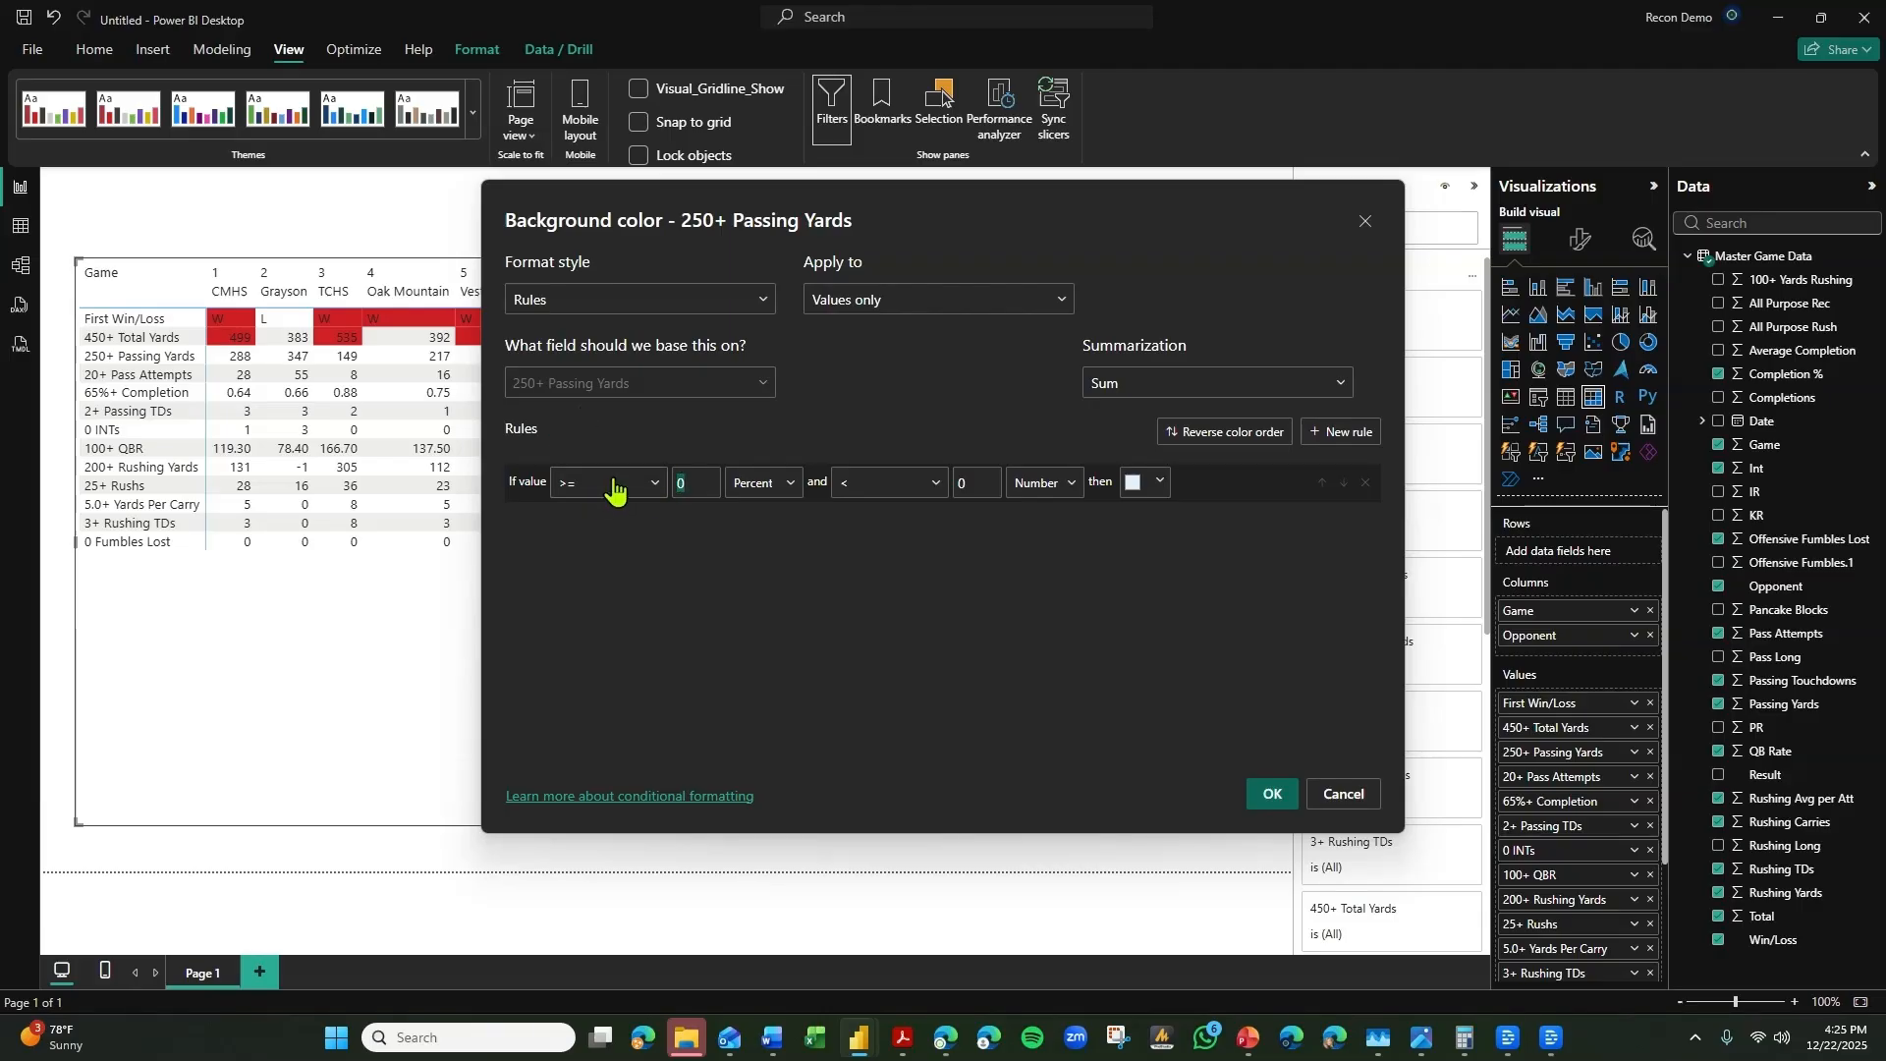
pyautogui.write('250')
pyautogui.click(762, 482)
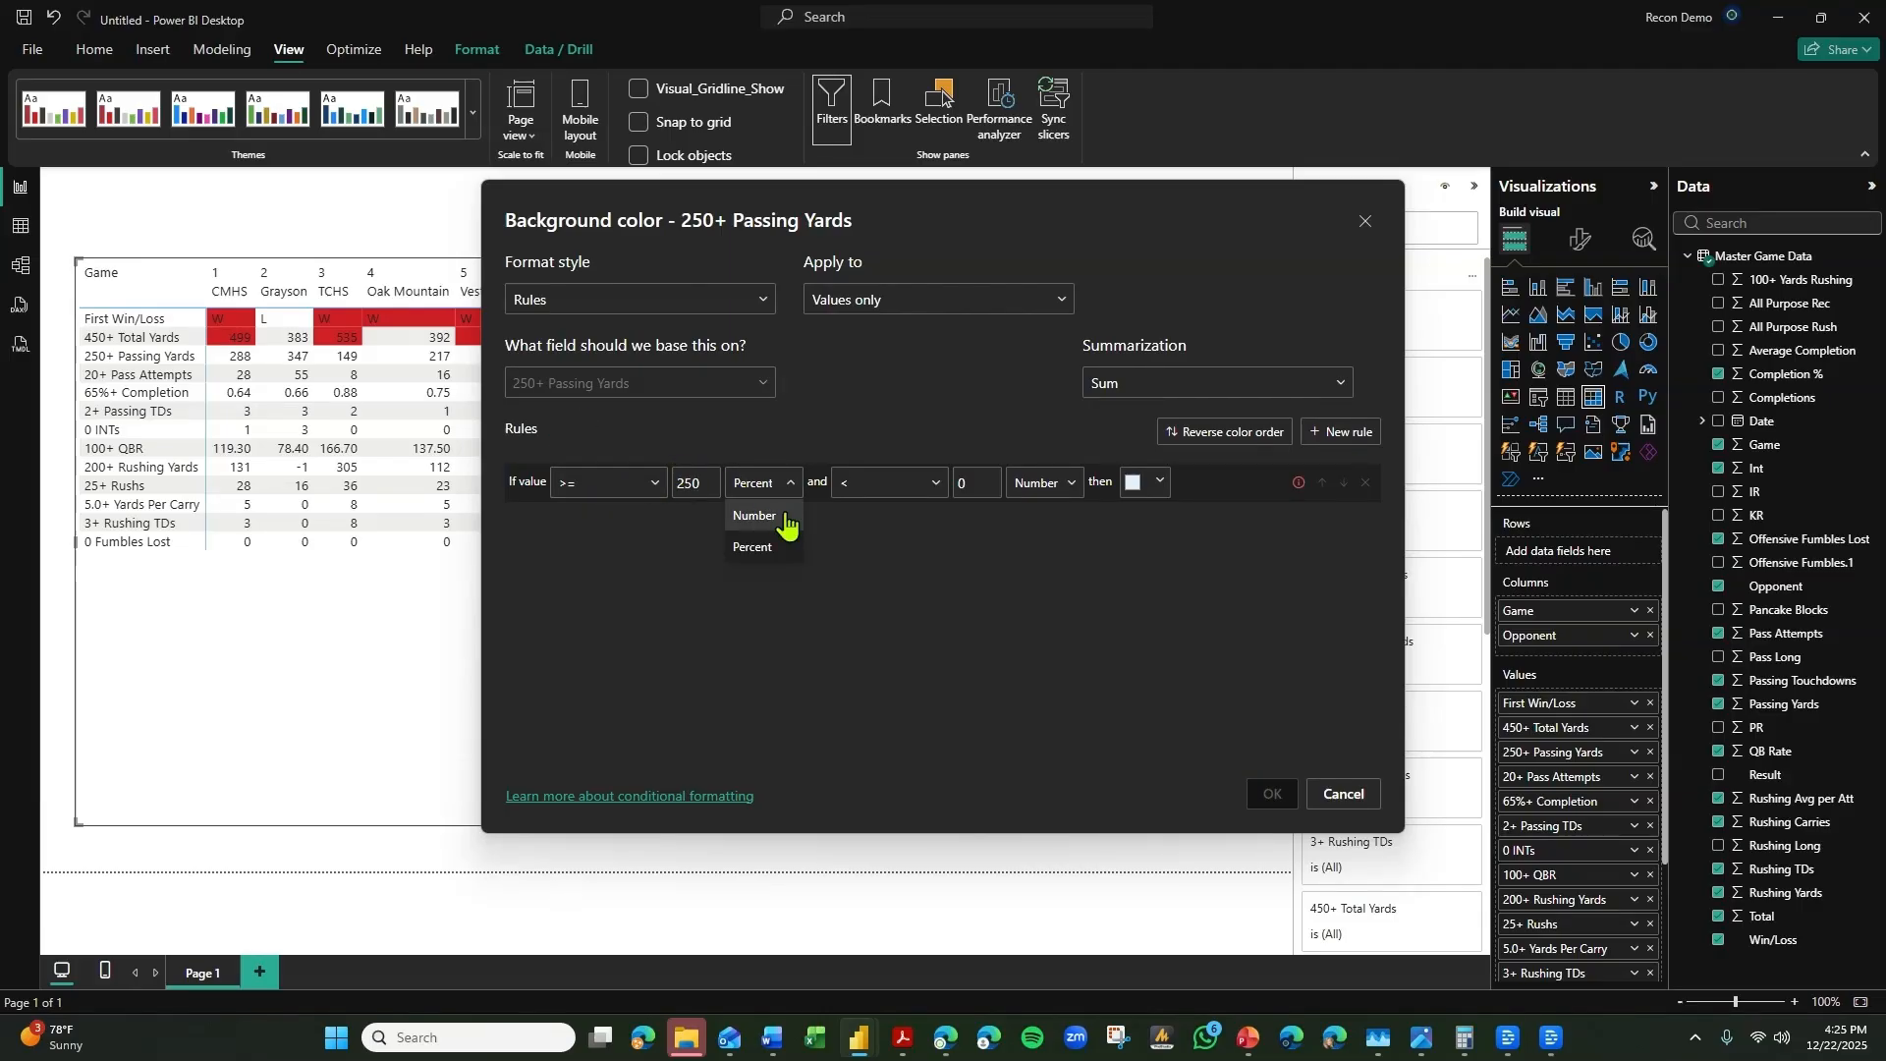
pyautogui.click(757, 515)
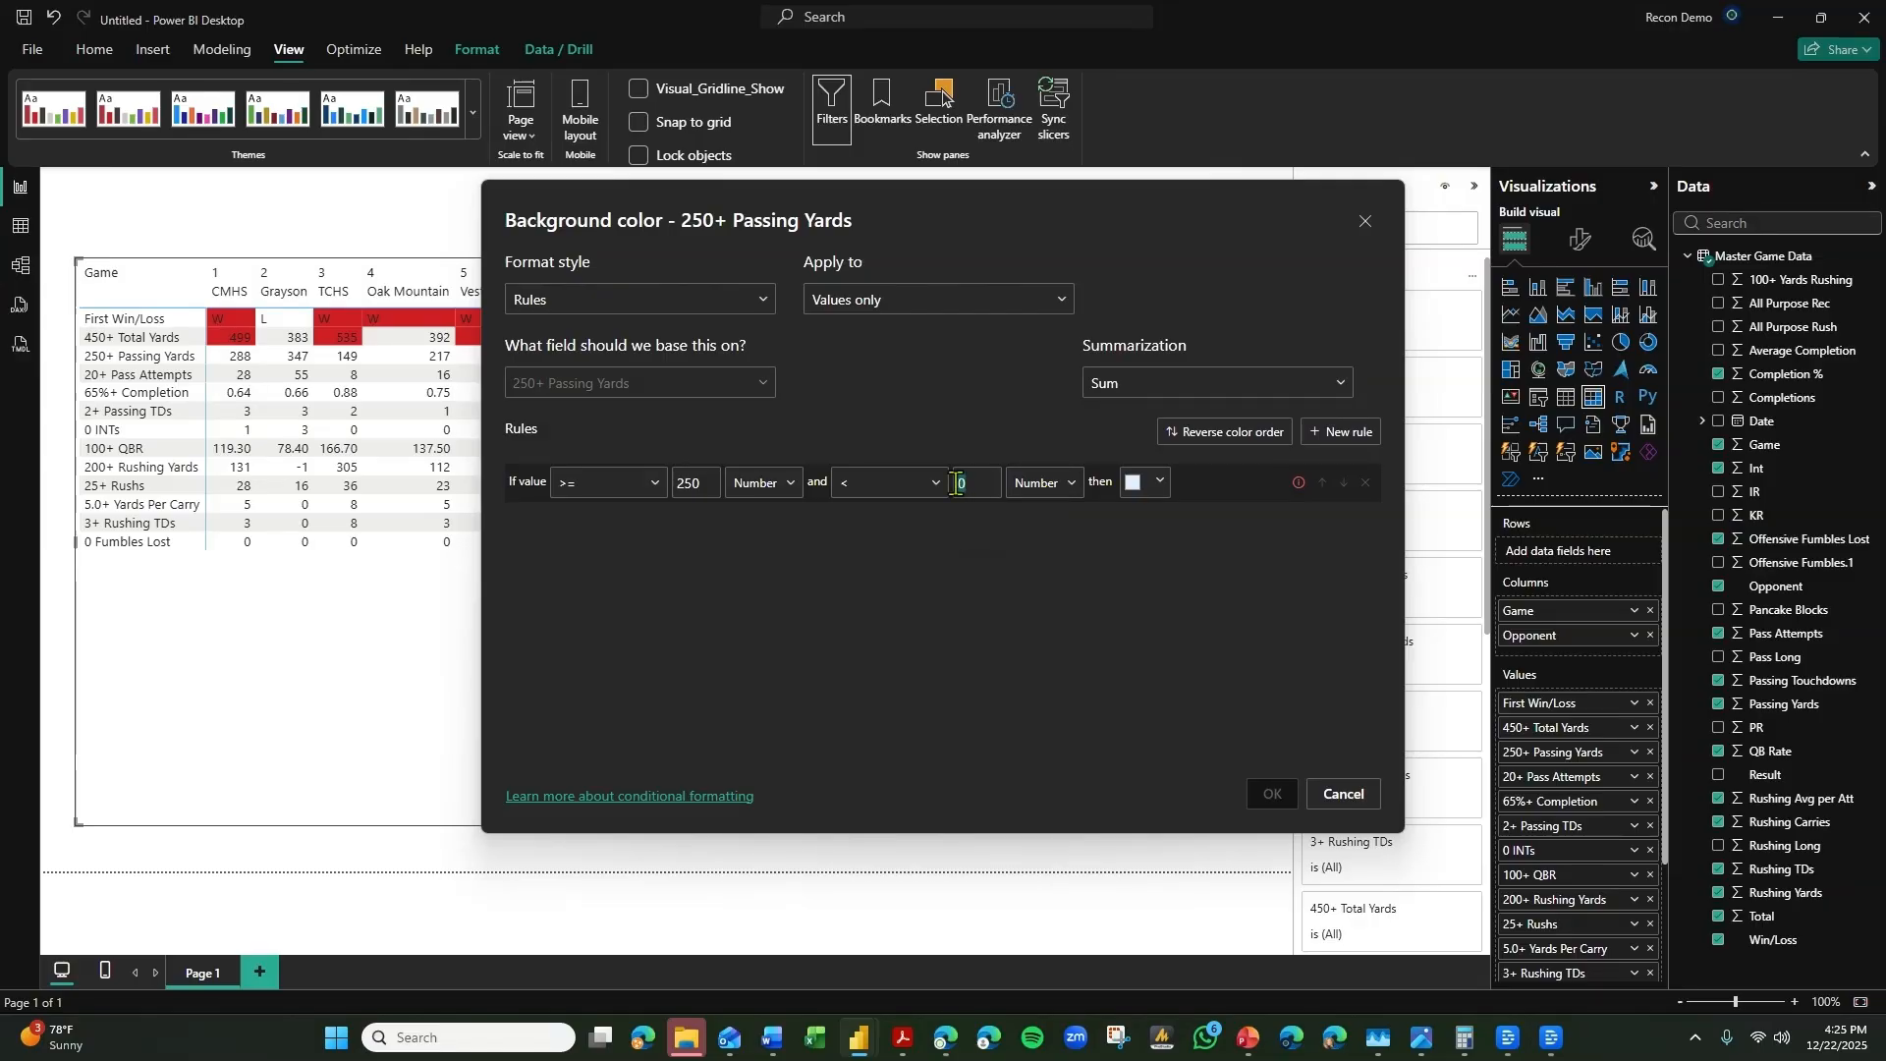
# Complete the 250+ Passing Yards rule with an upper limit of <= Max and the bright red theme color, and apply it.
pyautogui.press('BackSpace')
pyautogui.click(898, 482)
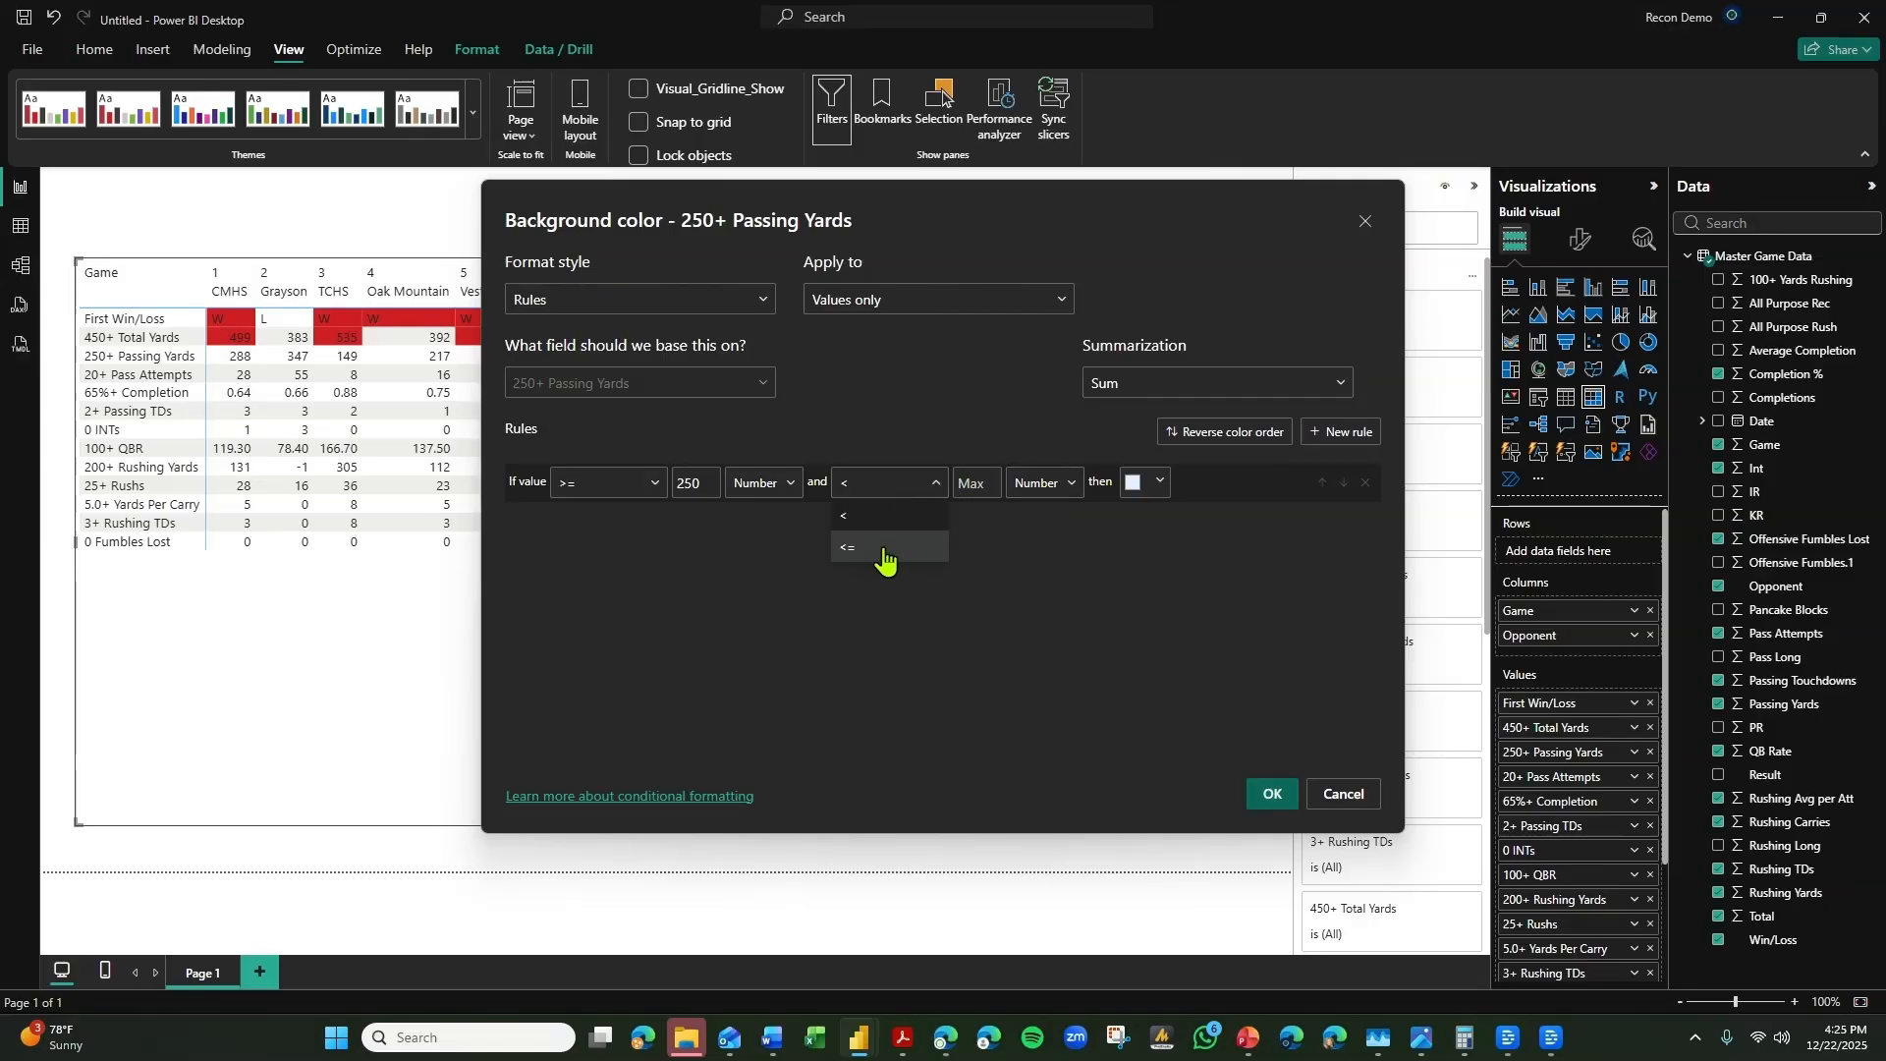
pyautogui.click(889, 547)
pyautogui.click(1144, 482)
pyautogui.click(1113, 498)
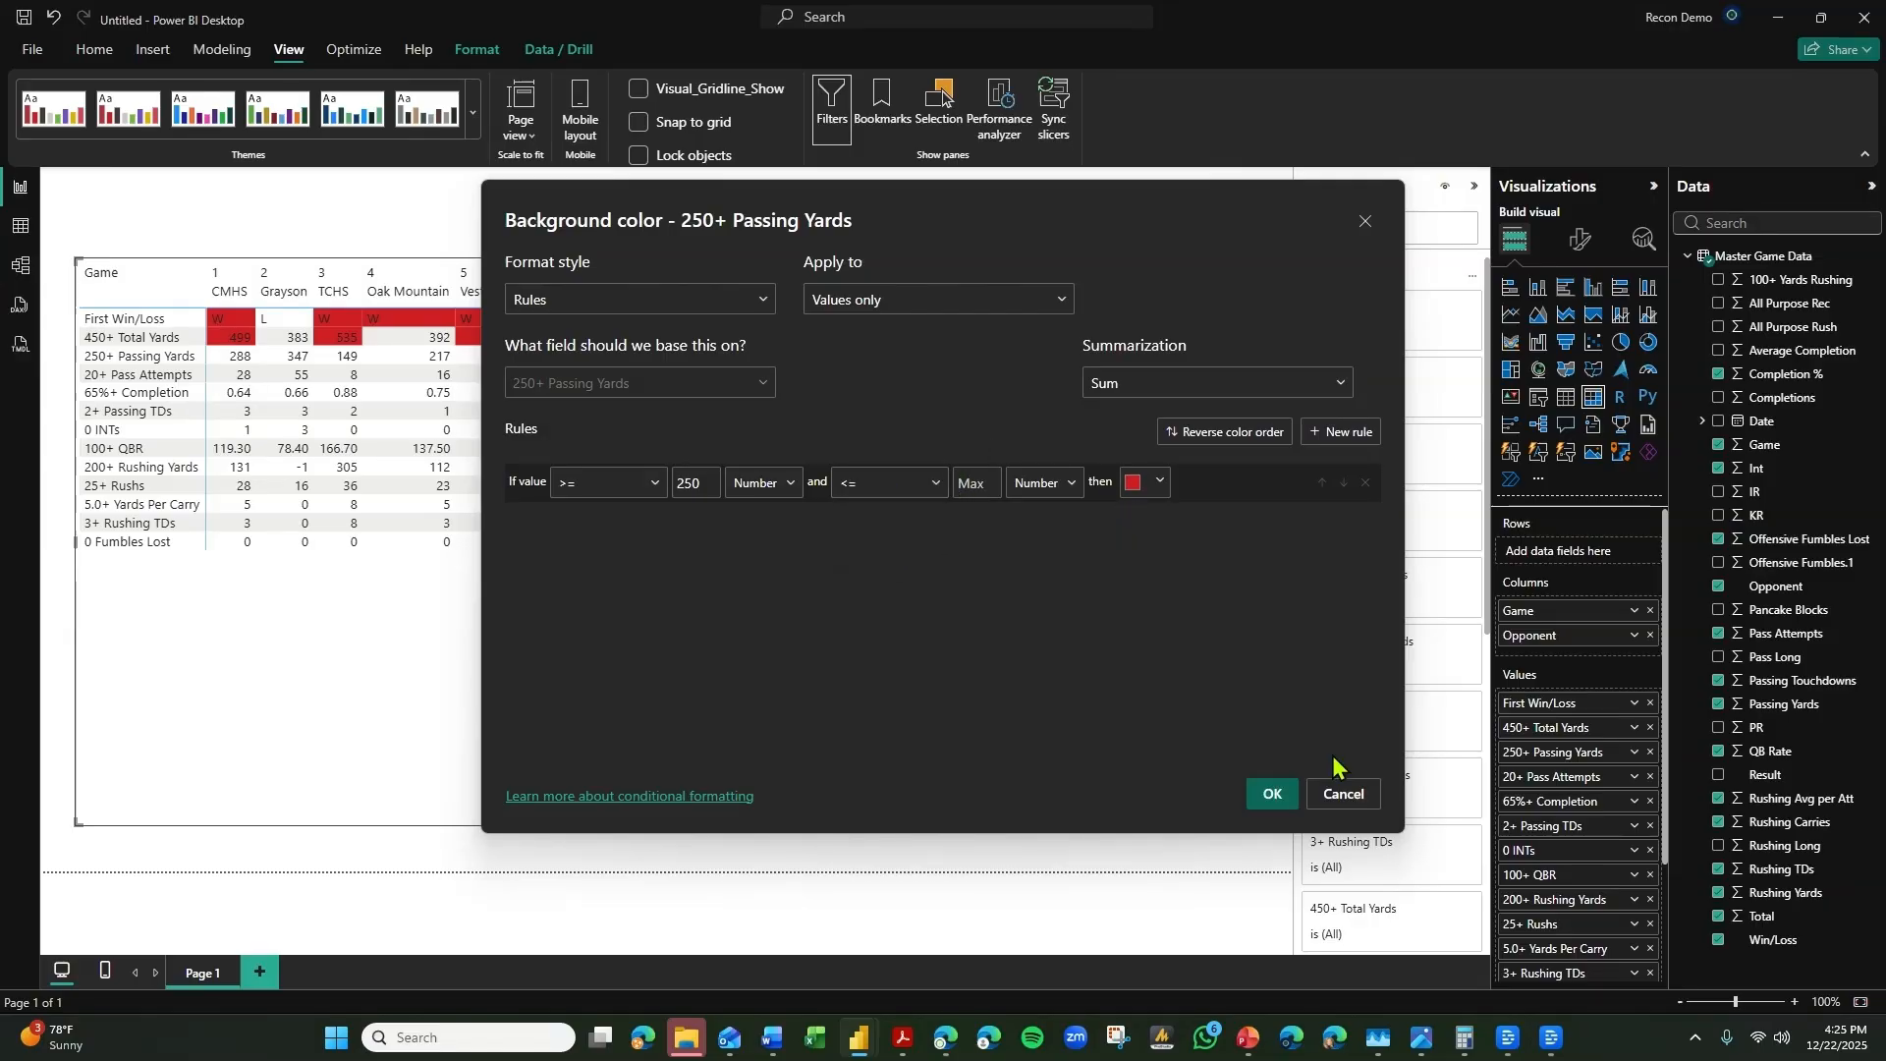
pyautogui.click(1280, 797)
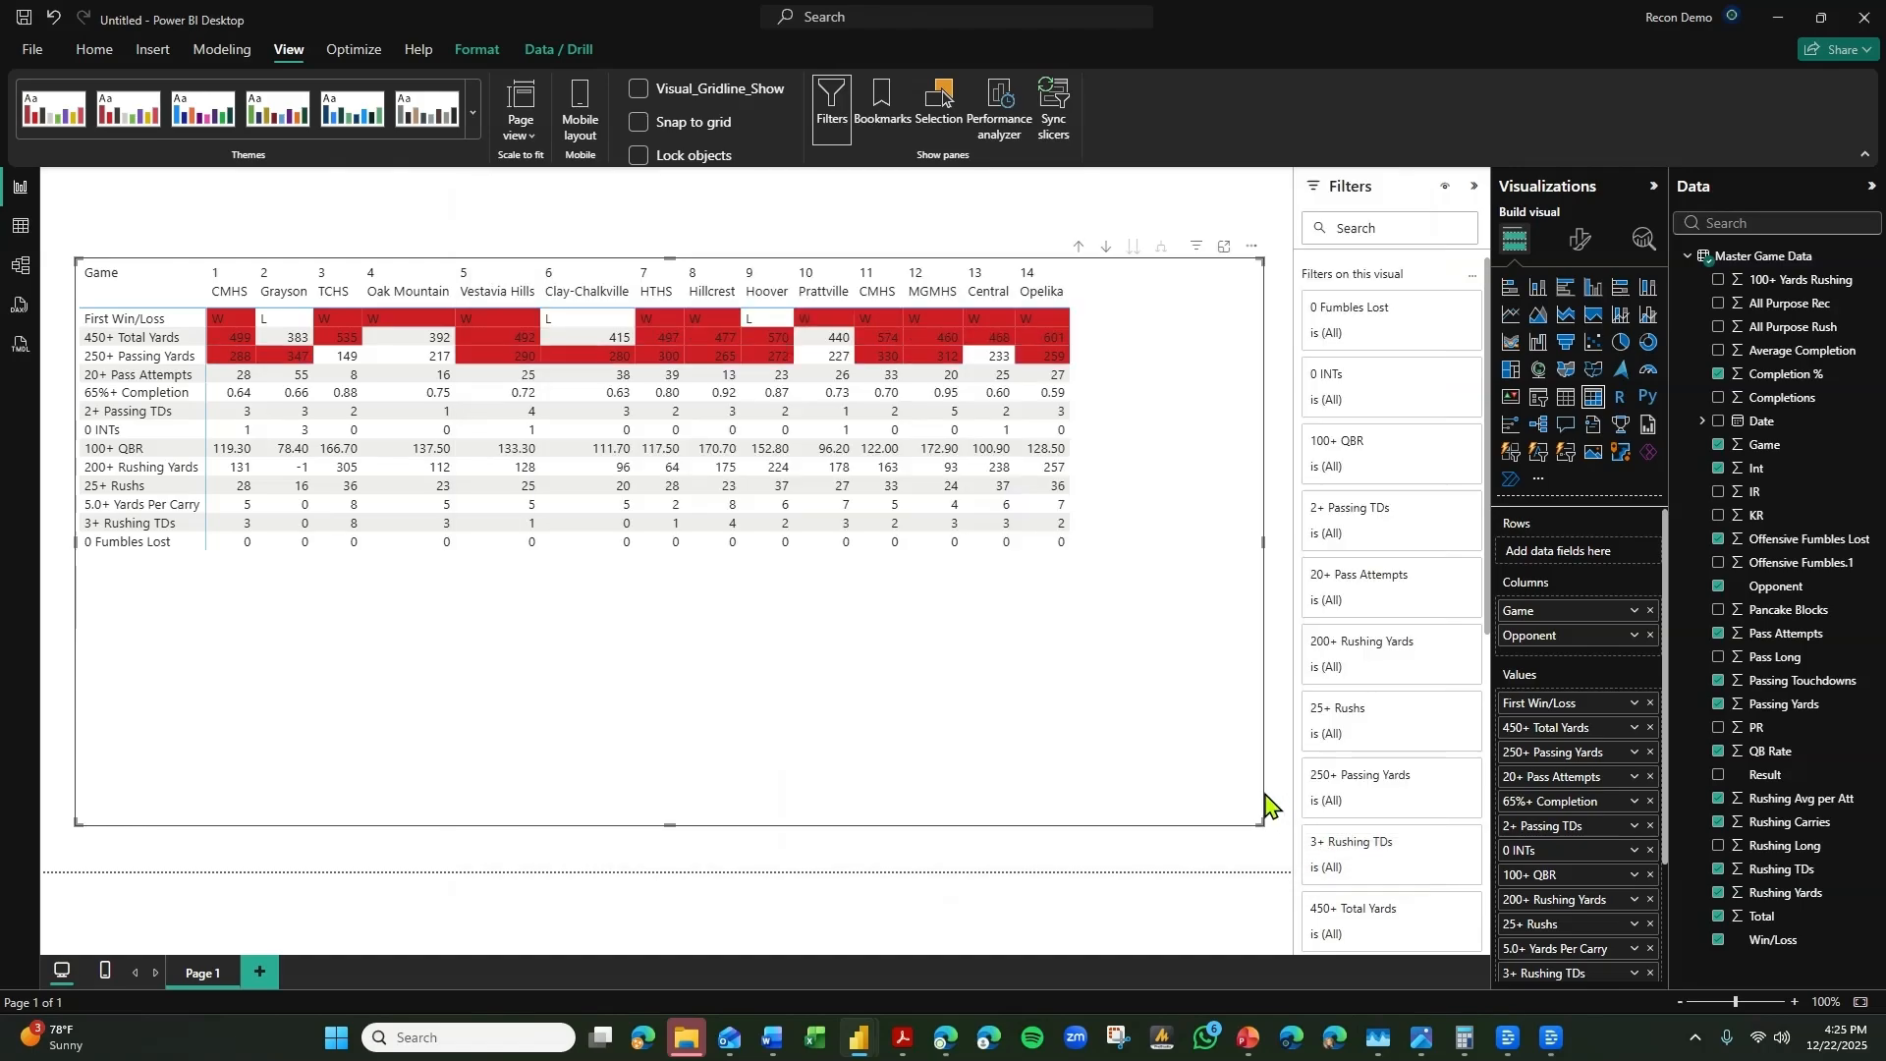
# Switch the 20+ Pass Attempts background color formatting to Rules, with a lower limit of >= 20 as a number.
pyautogui.click(1636, 777)
pyautogui.moveTo(1729, 486)
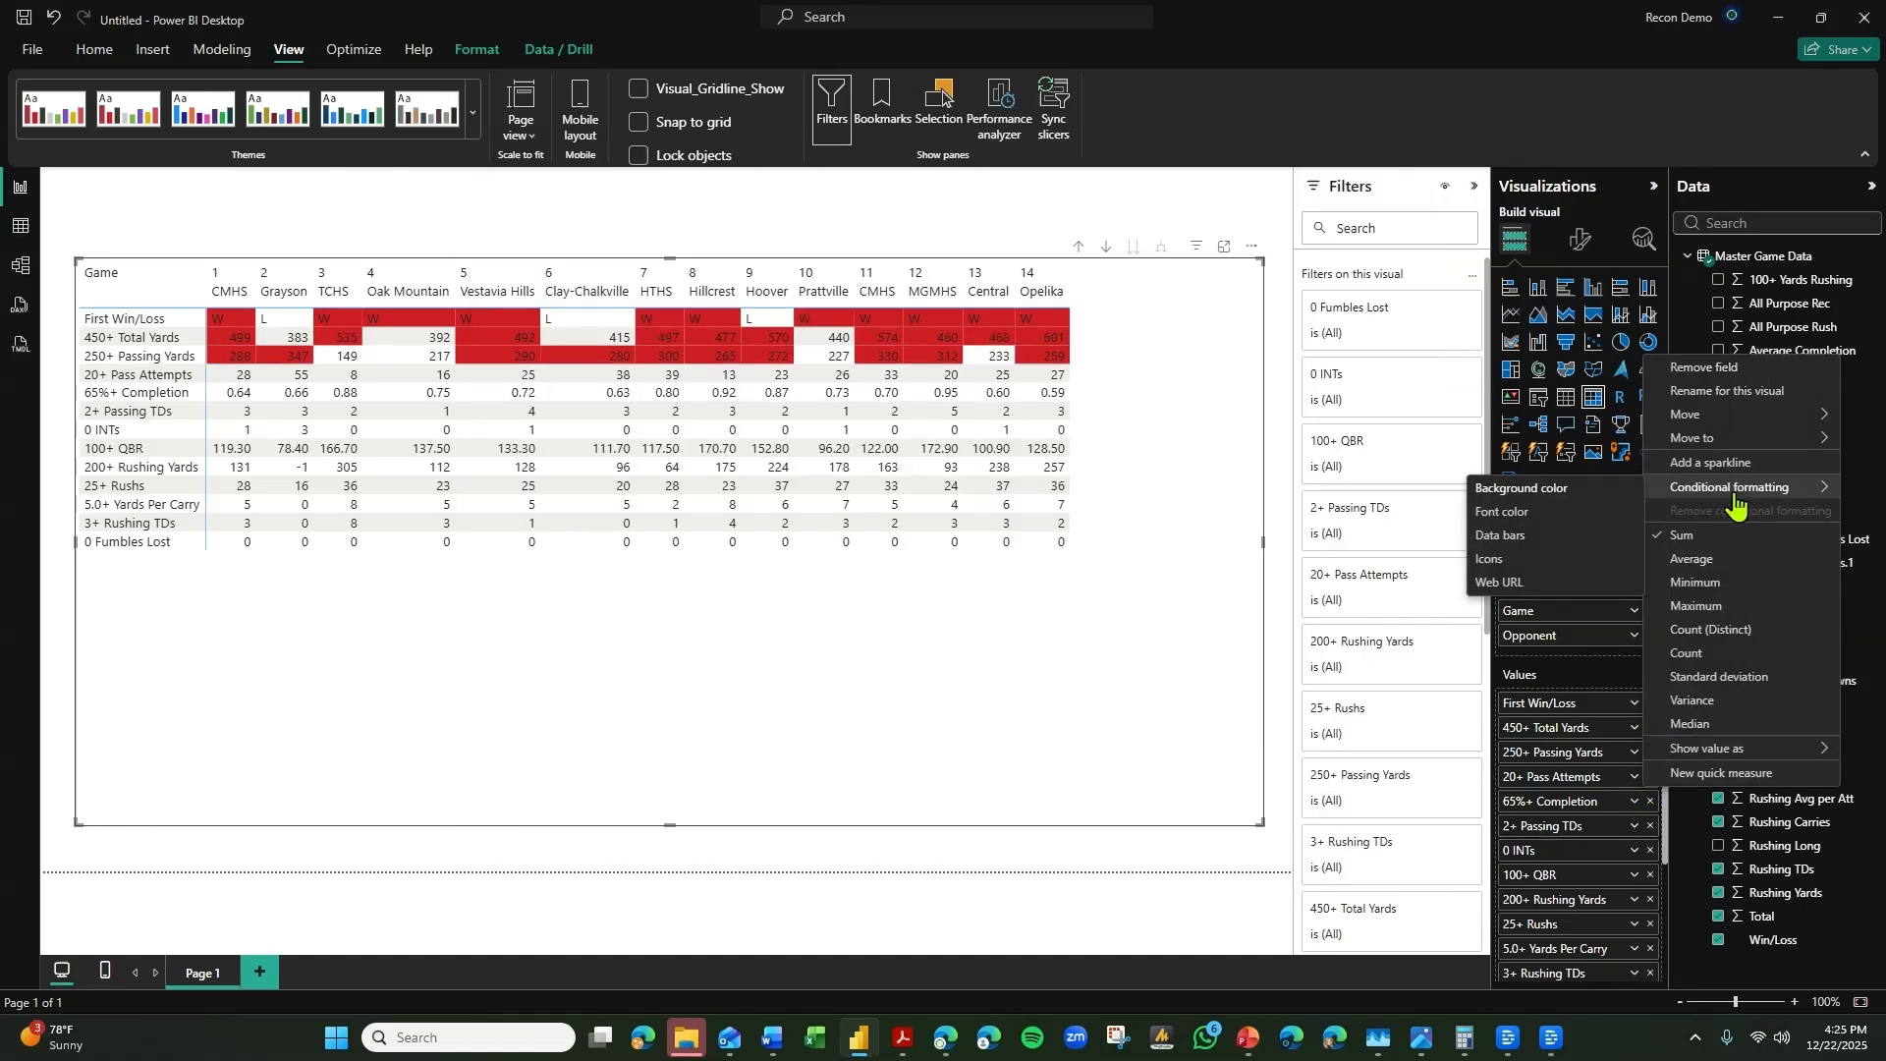
pyautogui.click(1571, 489)
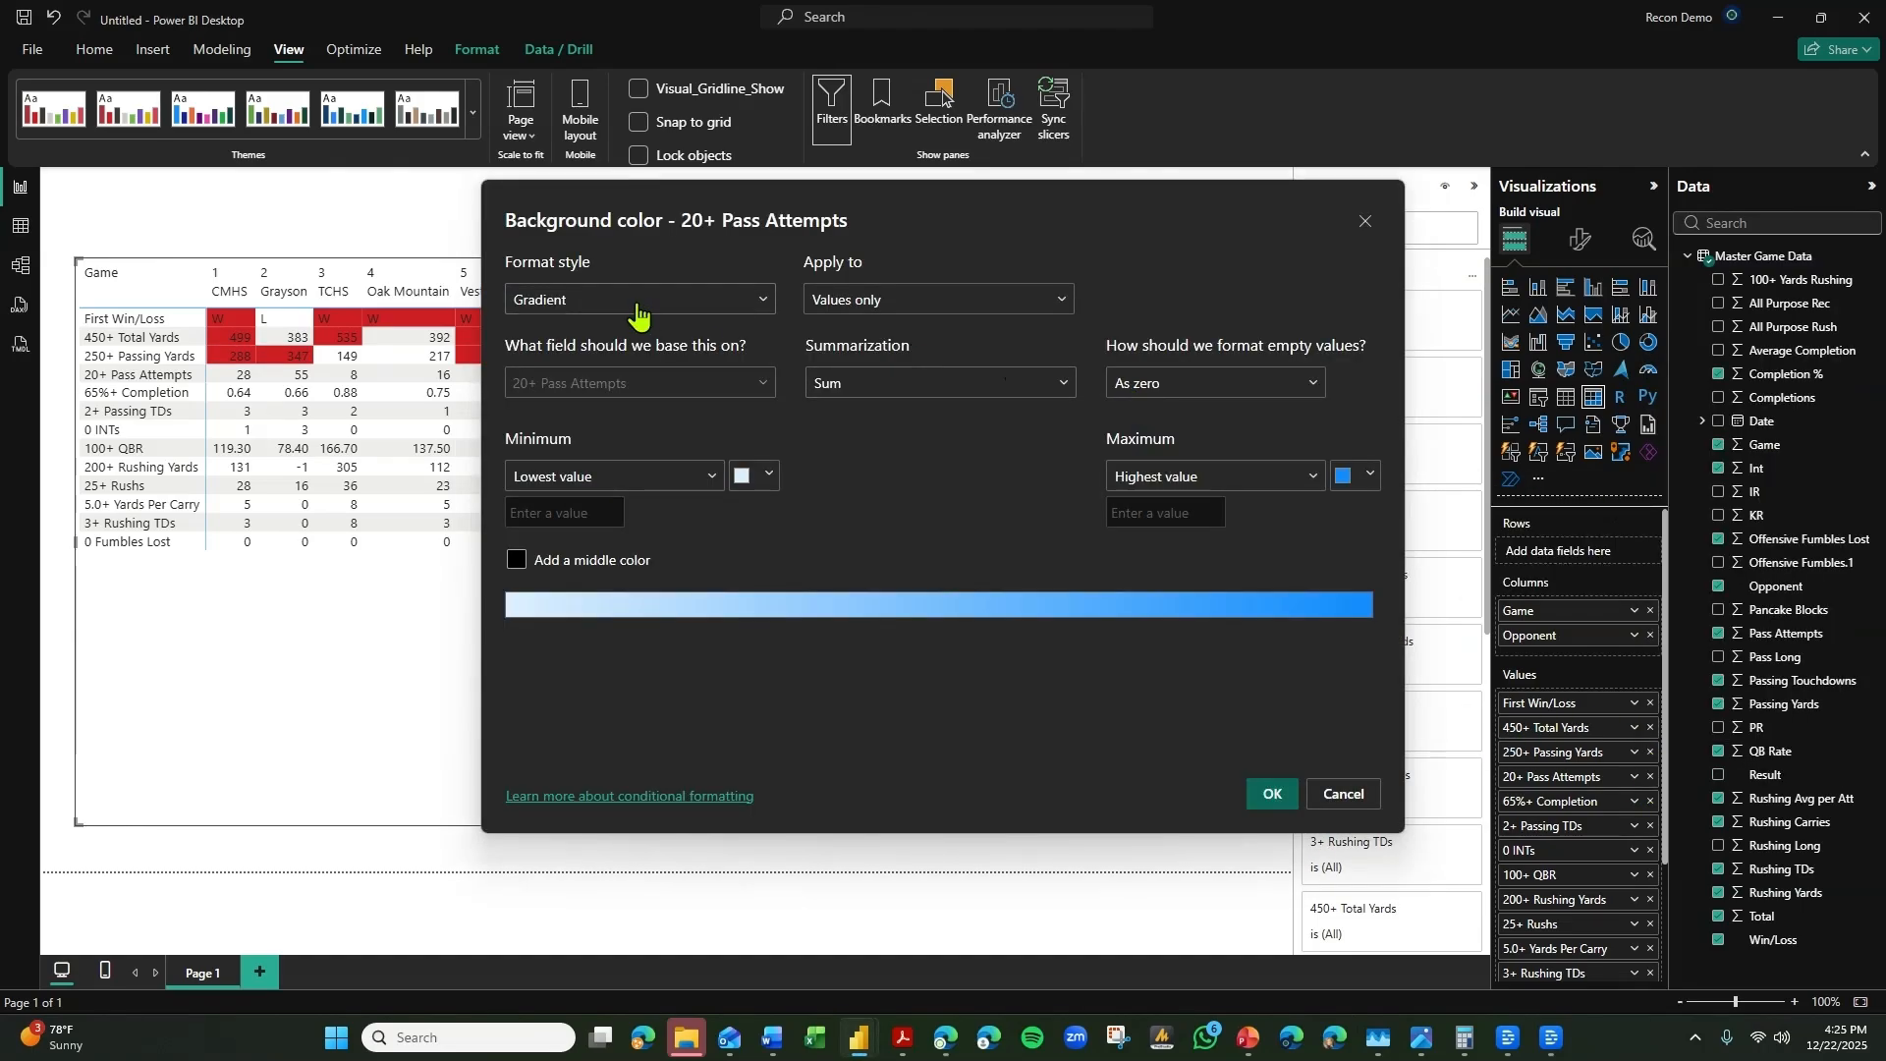
pyautogui.click(636, 311)
pyautogui.click(599, 362)
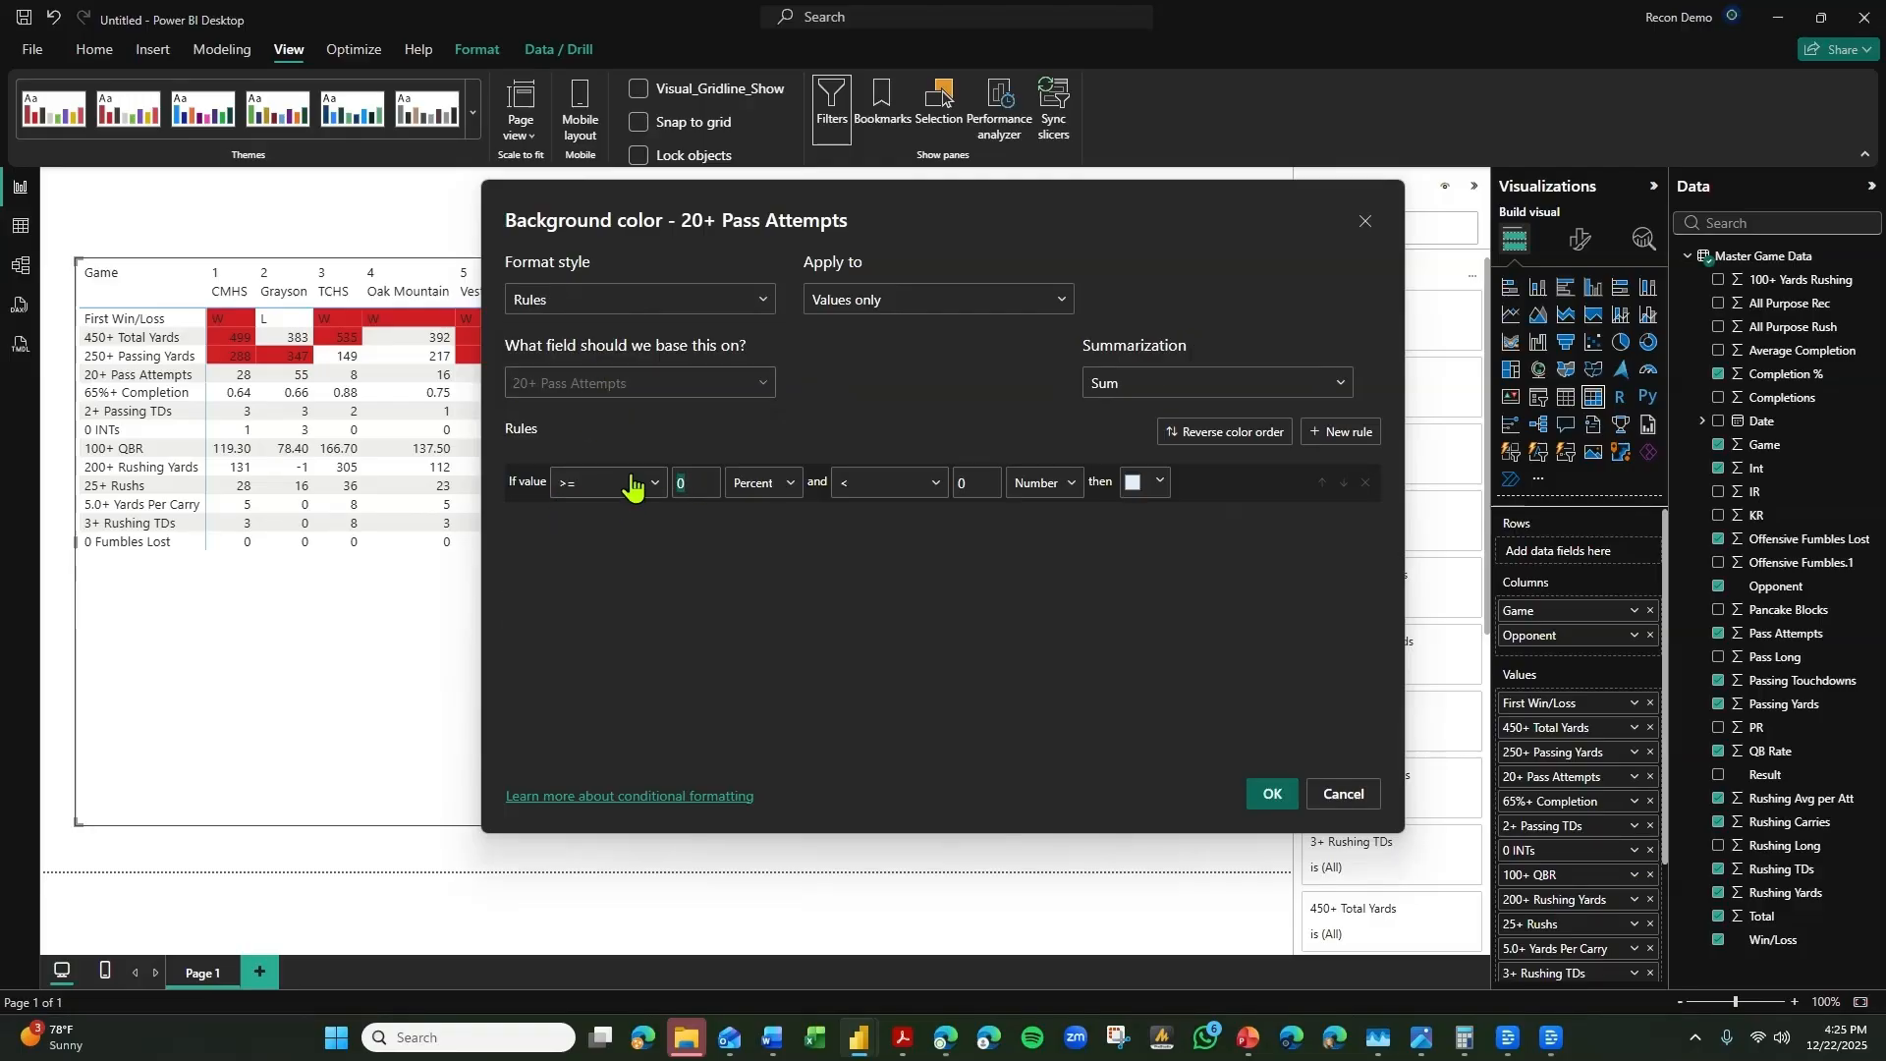
pyautogui.click(786, 489)
pyautogui.click(762, 513)
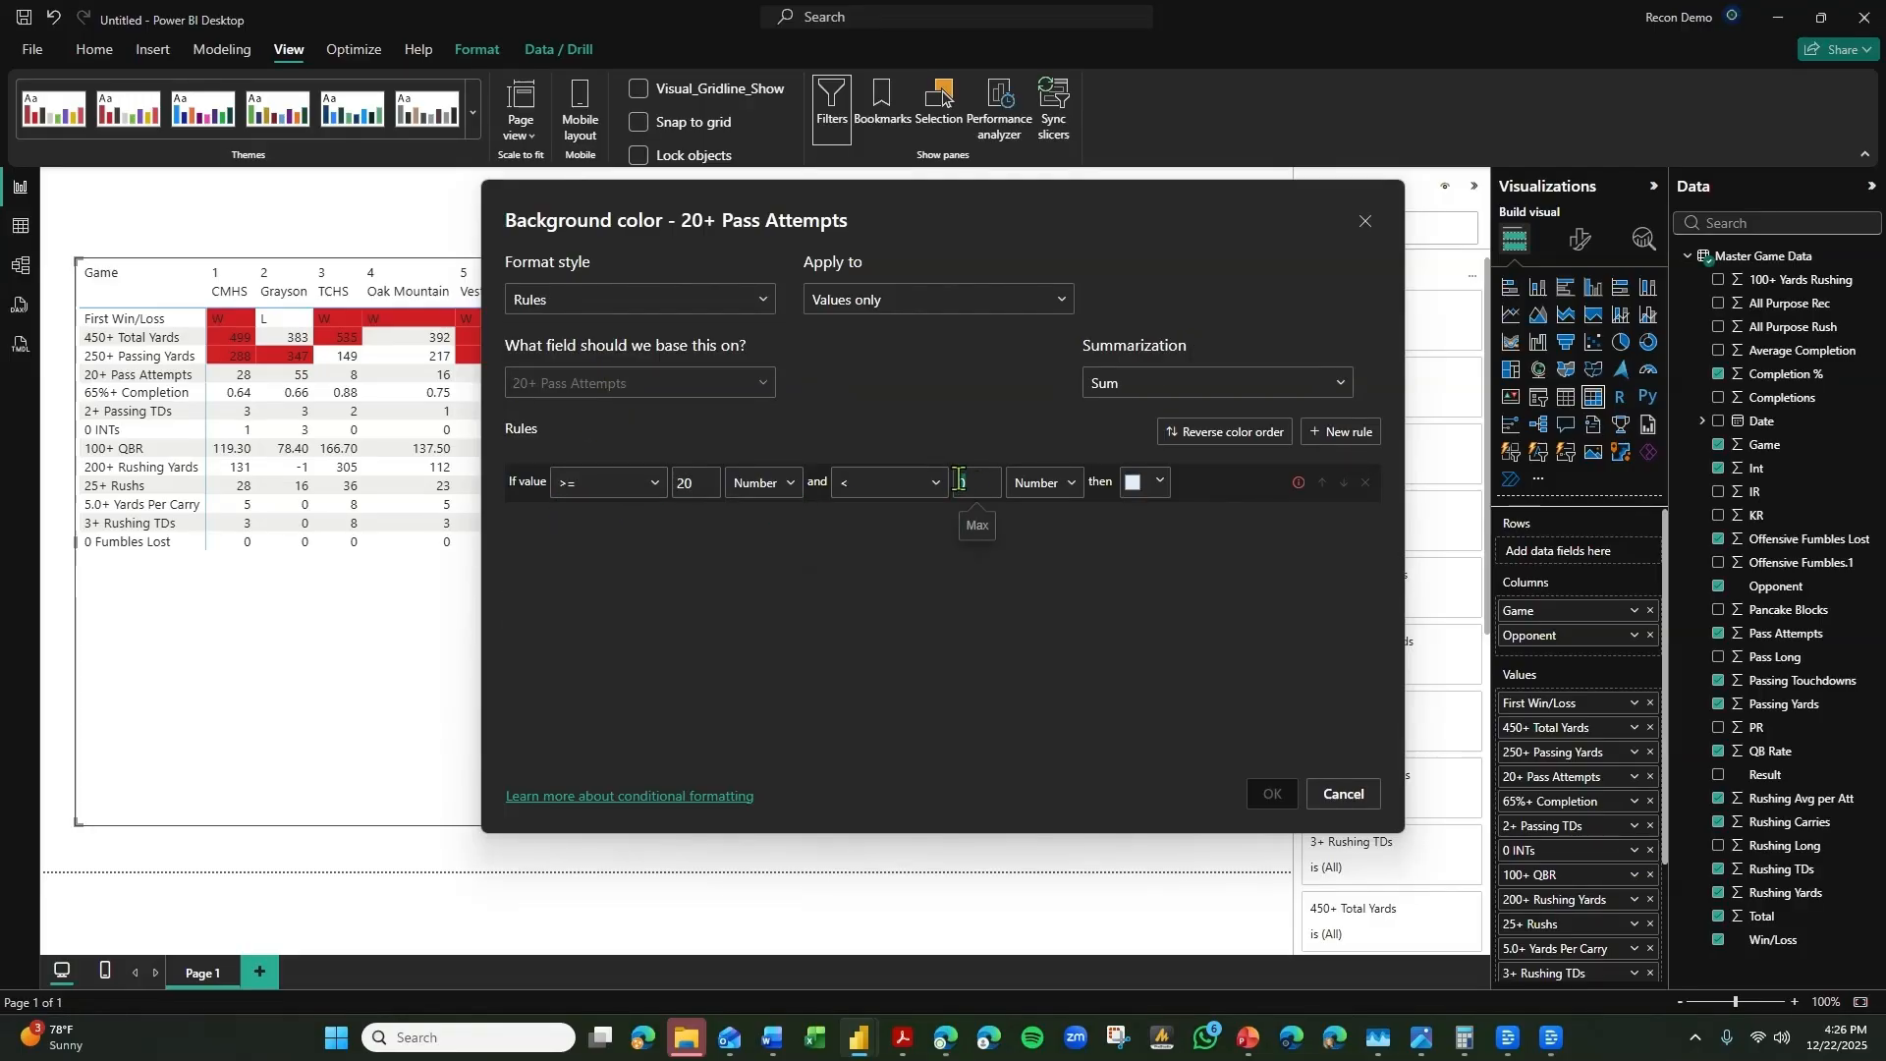
# Complete the 20+ Pass Attempts rule with an upper limit of <= Max and the bright red theme color, and apply it.
pyautogui.press('BackSpace')
pyautogui.click(903, 483)
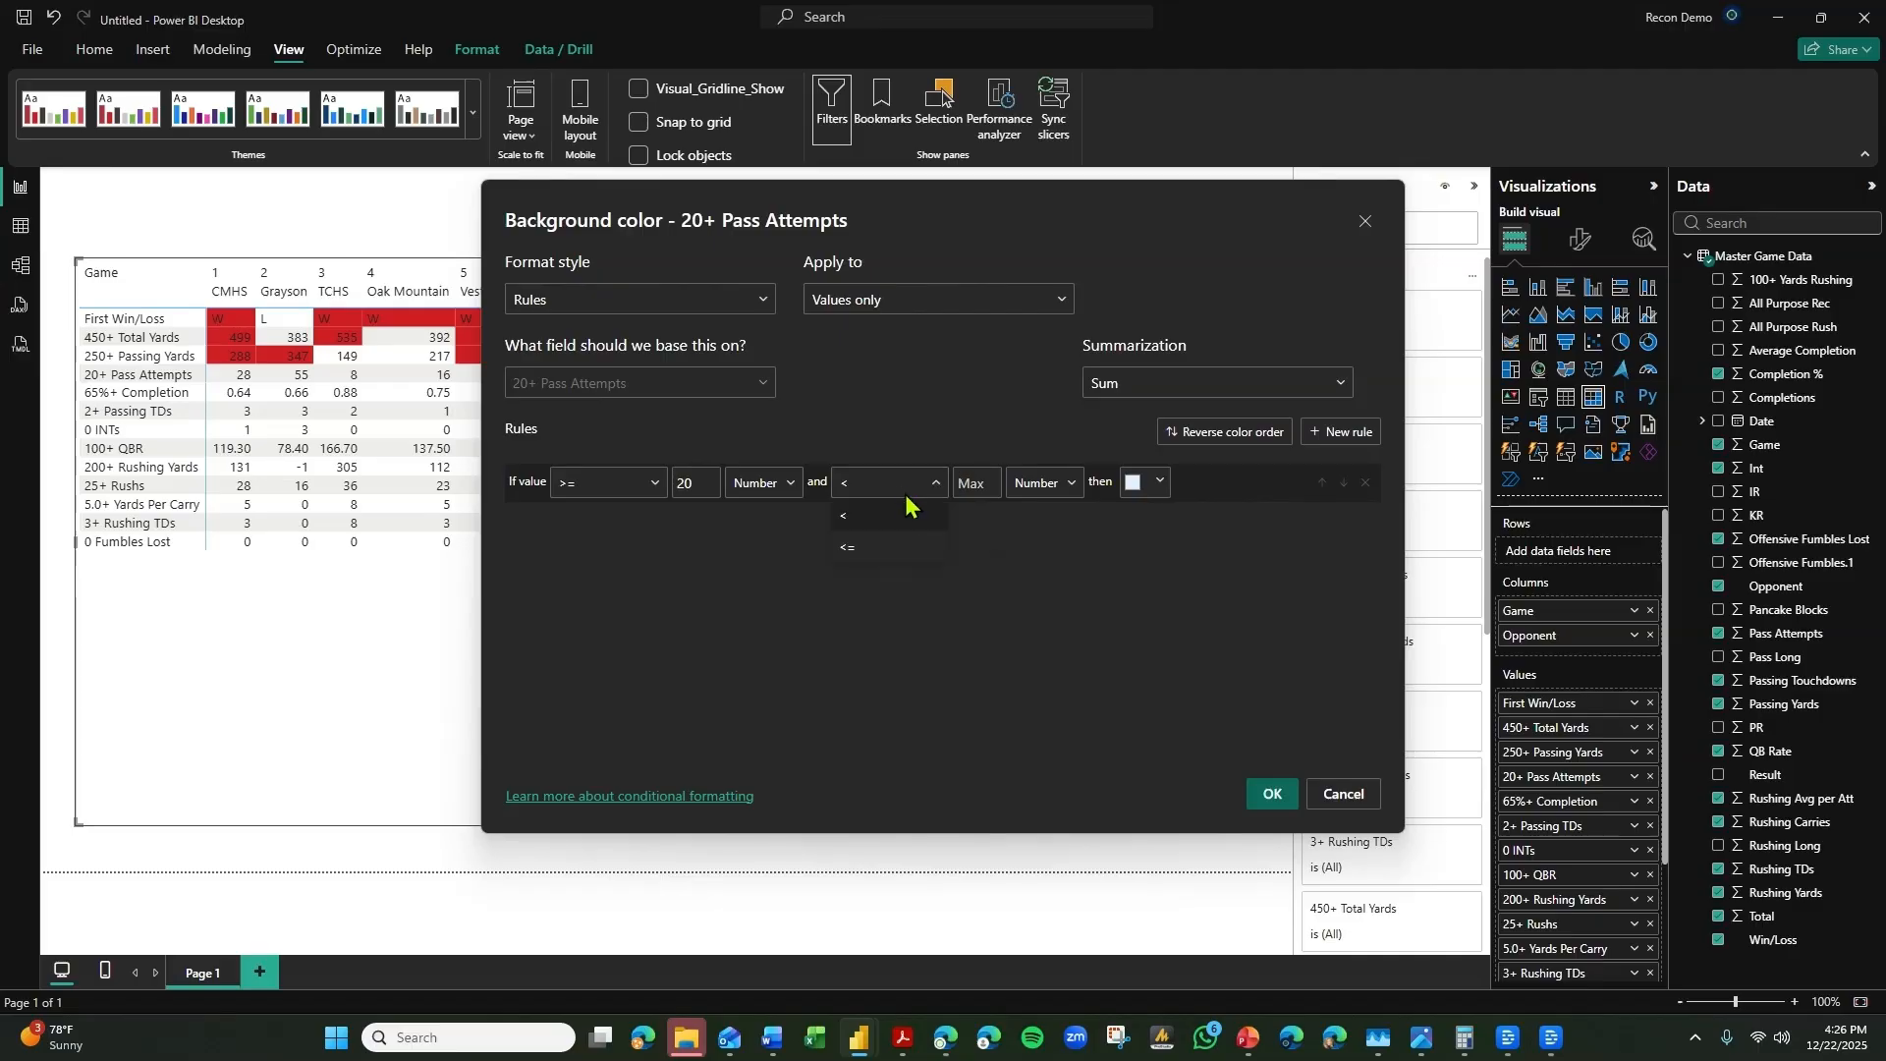
pyautogui.click(884, 548)
pyautogui.click(1121, 497)
pyautogui.click(1086, 538)
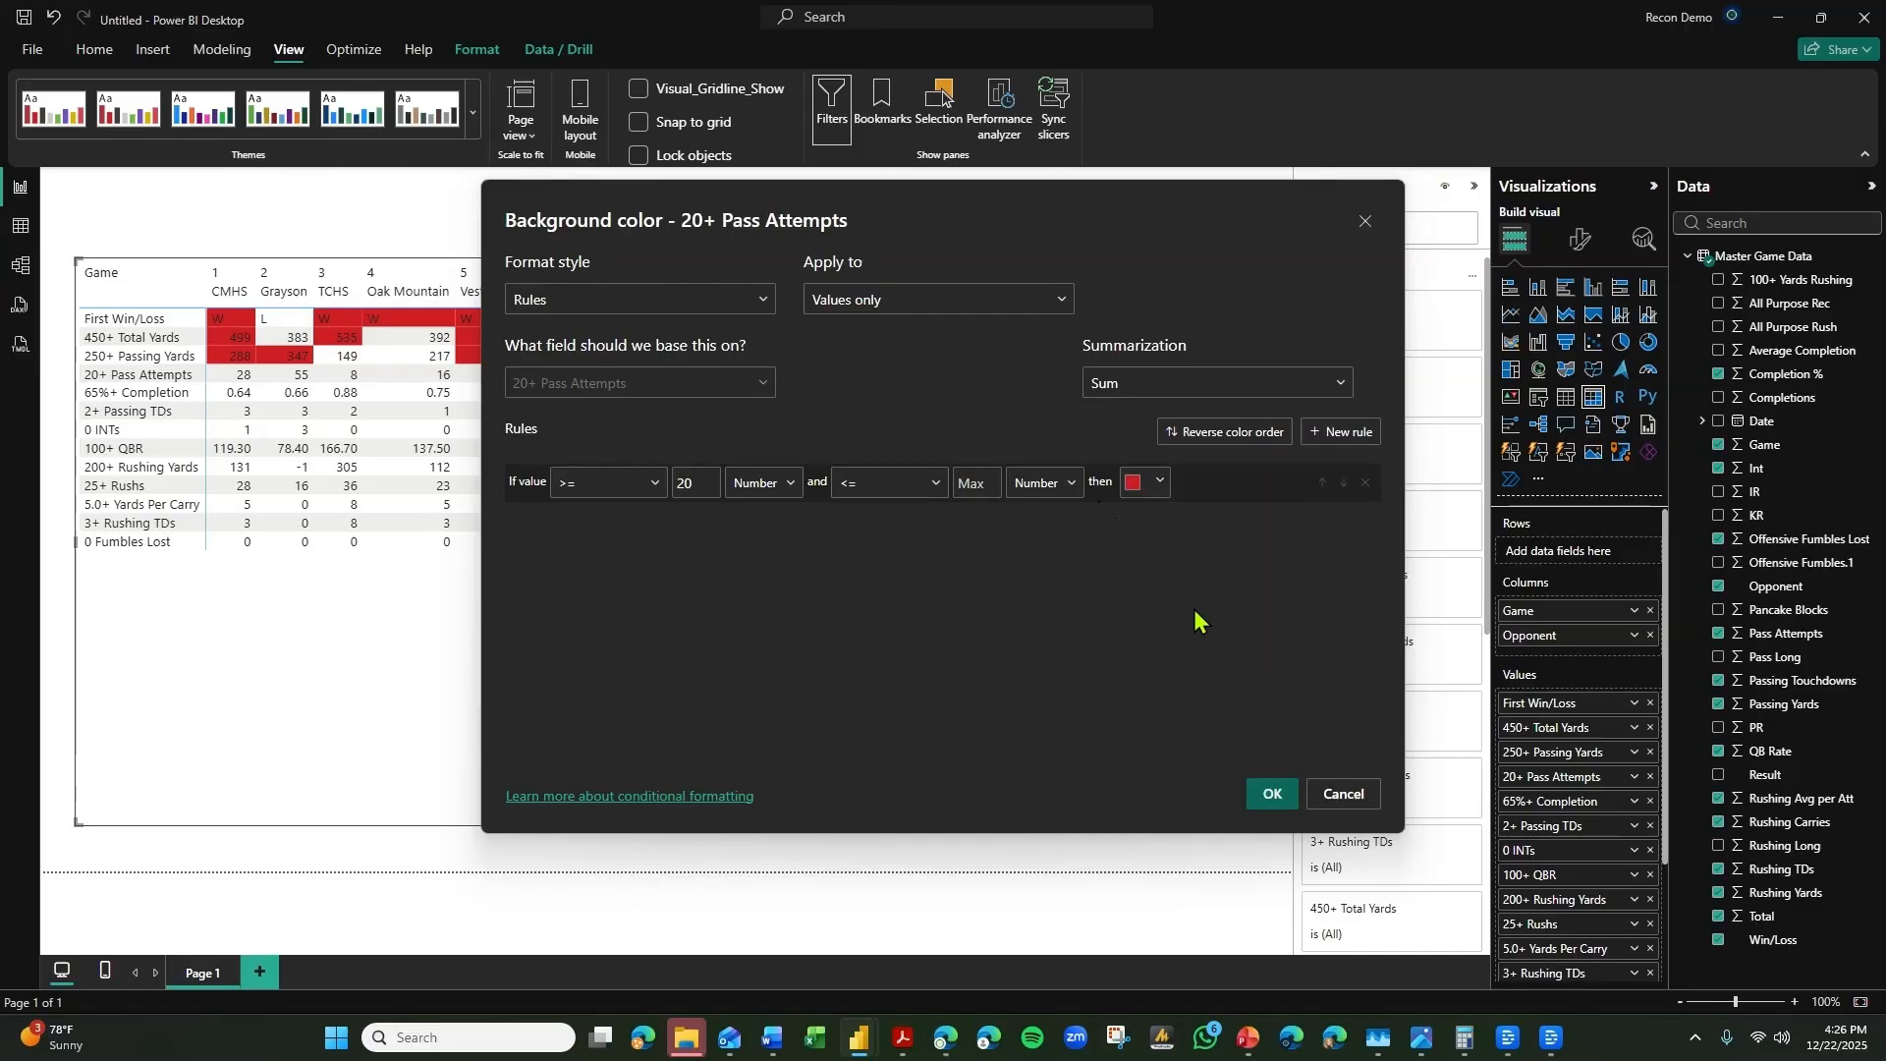
pyautogui.click(1274, 795)
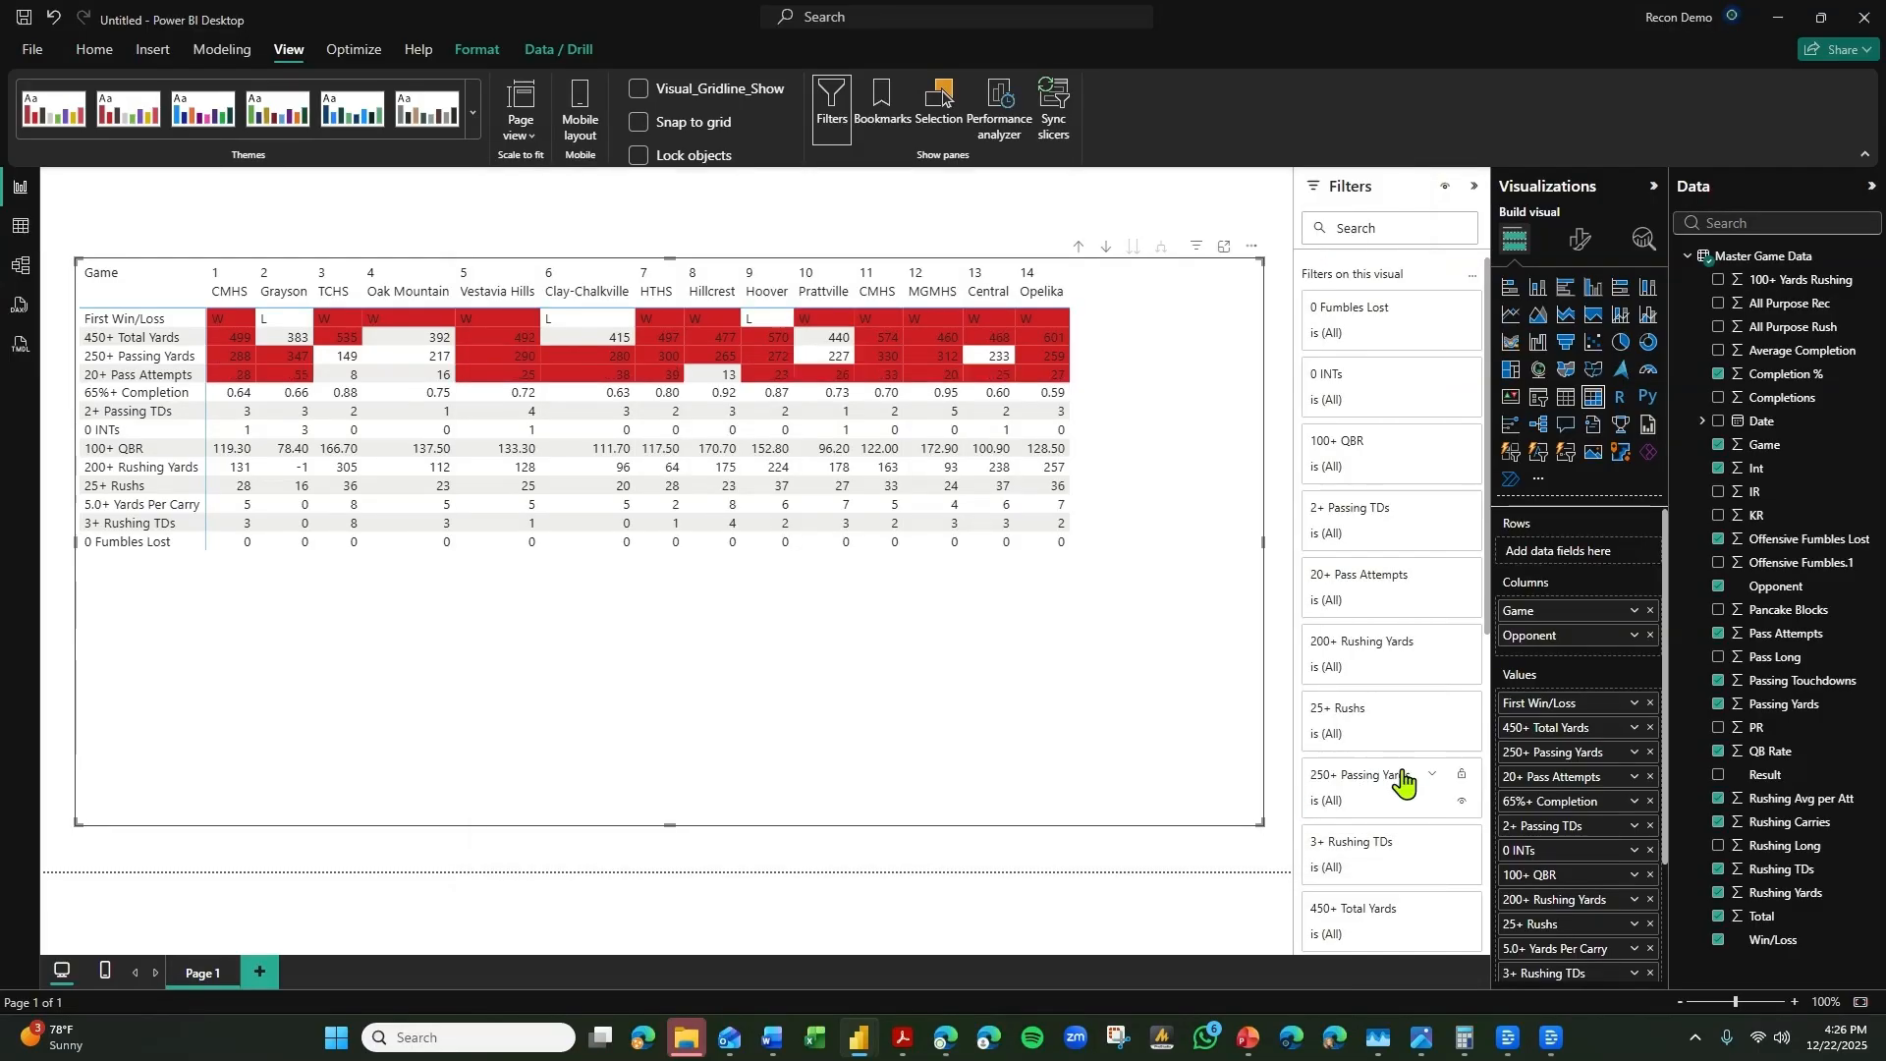
# Switch the 65%+ Completion background color formatting to Rules, with a lower limit of >= .65 as a number.
pyautogui.click(1636, 802)
pyautogui.moveTo(1684, 516)
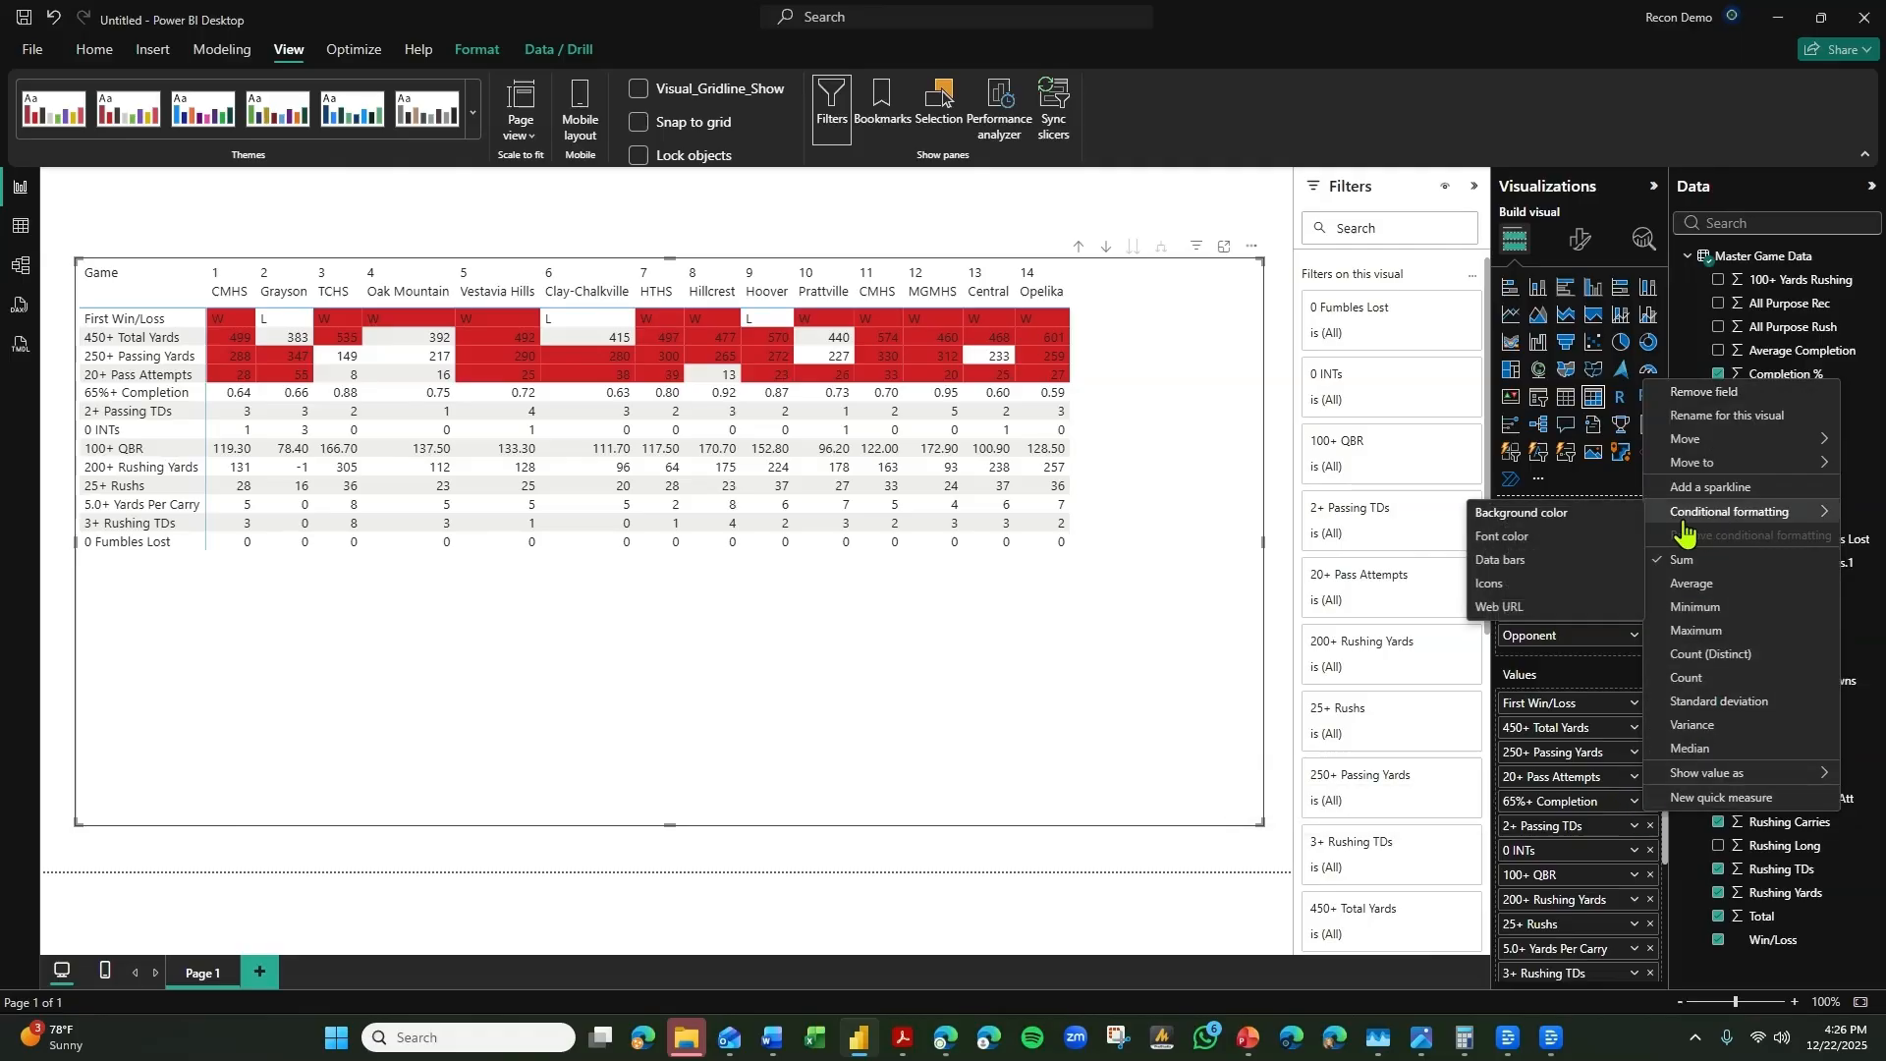
pyautogui.click(1566, 519)
pyautogui.click(578, 299)
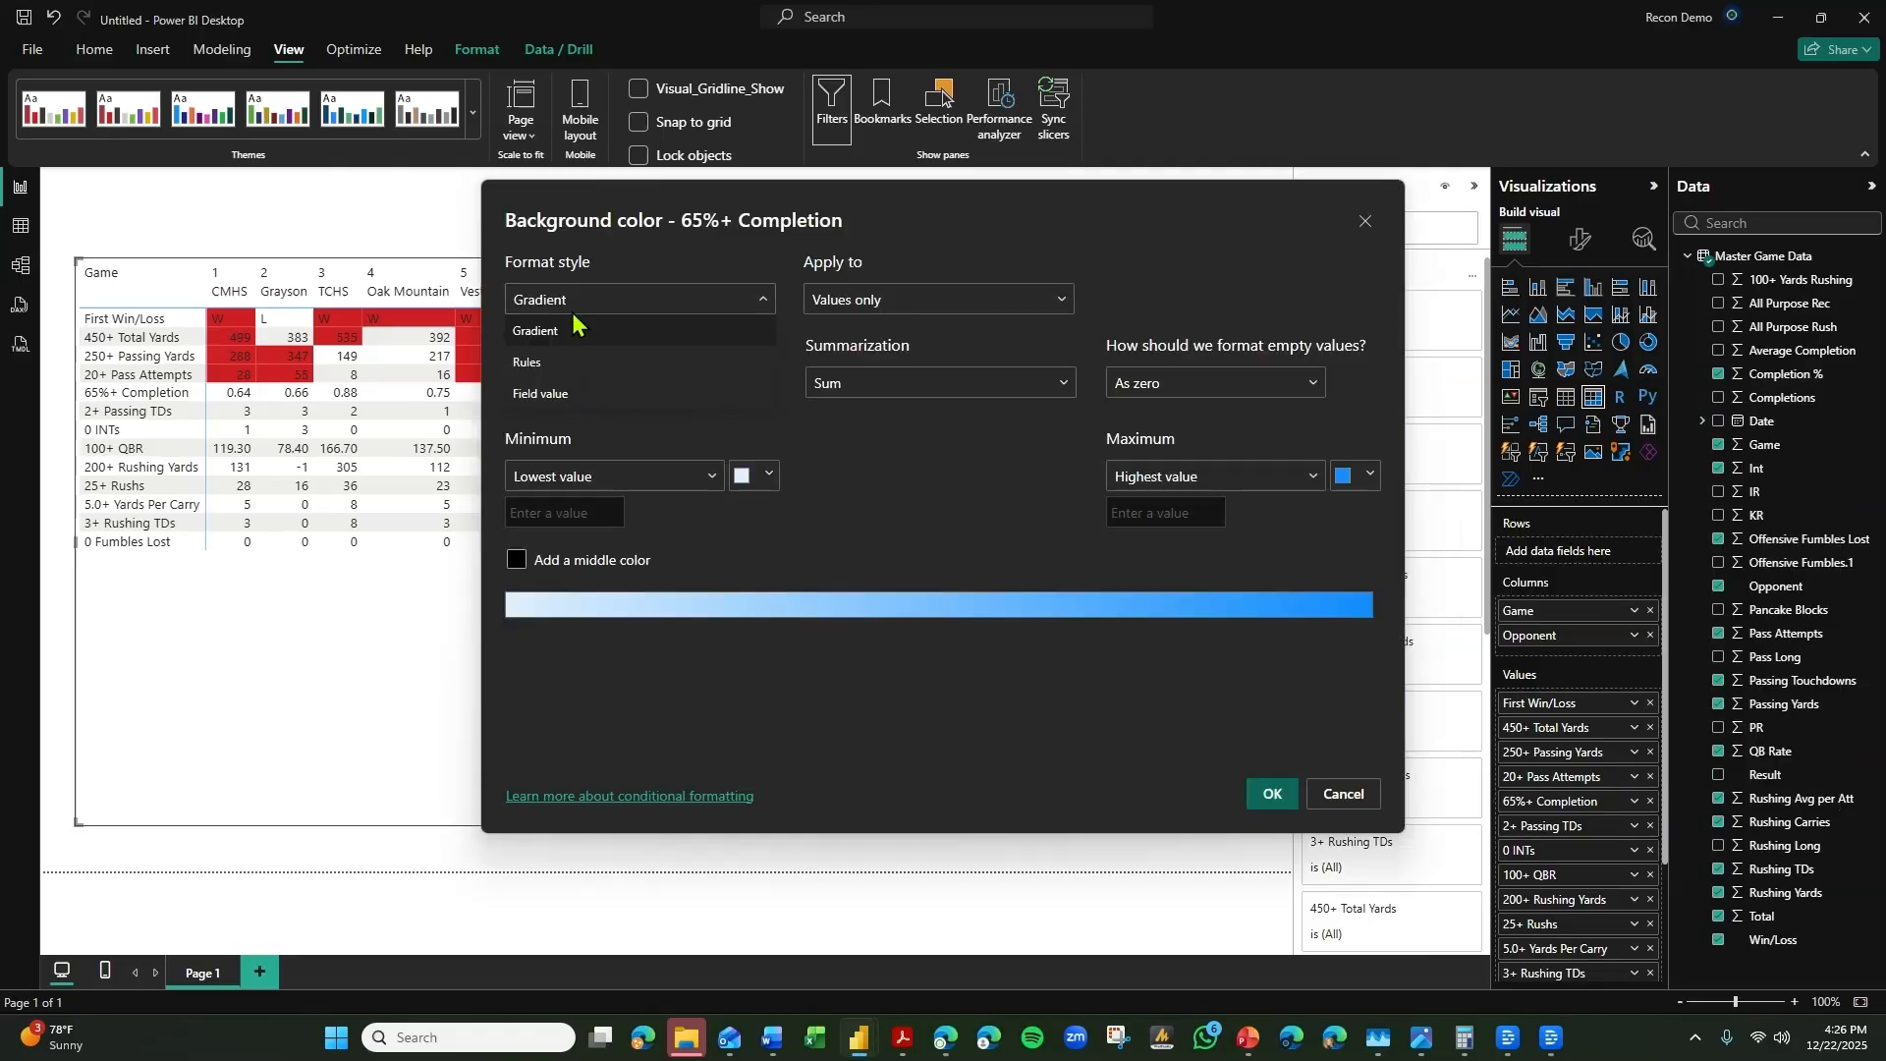
pyautogui.click(548, 365)
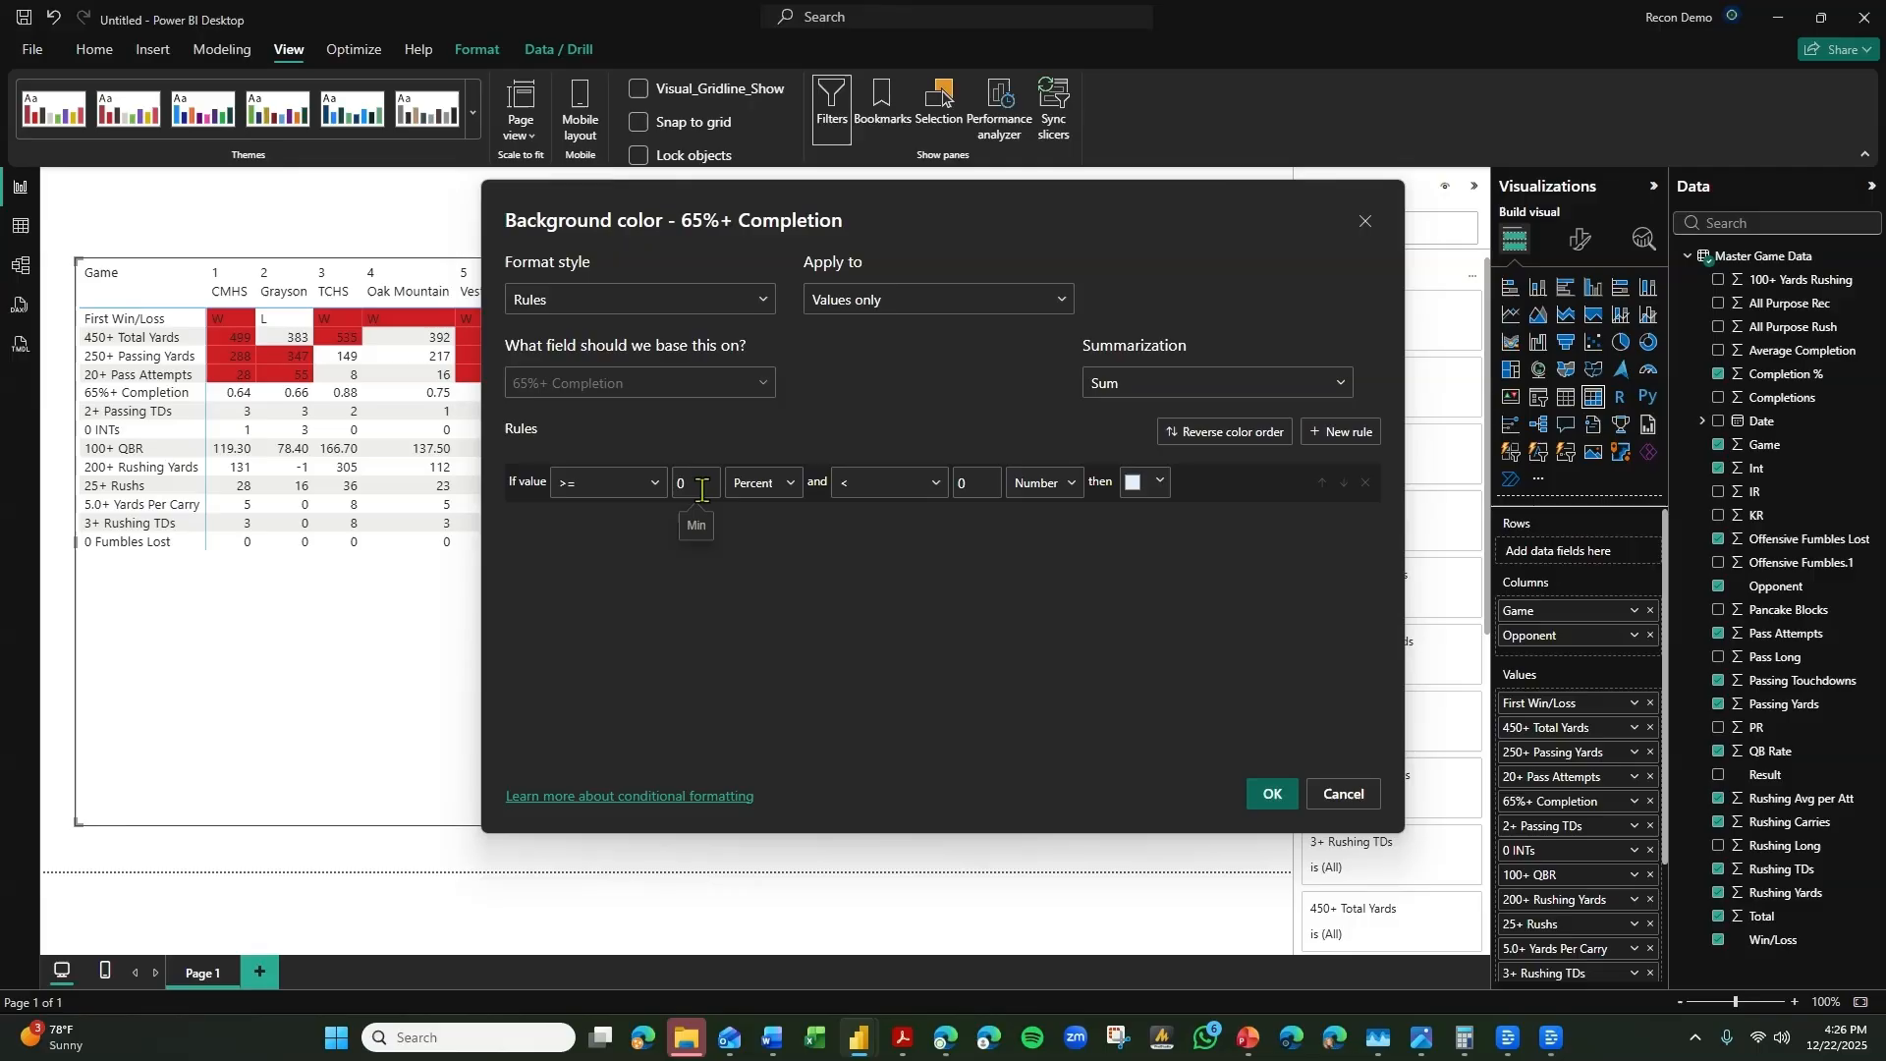
pyautogui.moveTo(699, 487); pyautogui.dragTo(625, 490)
pyautogui.write('.')
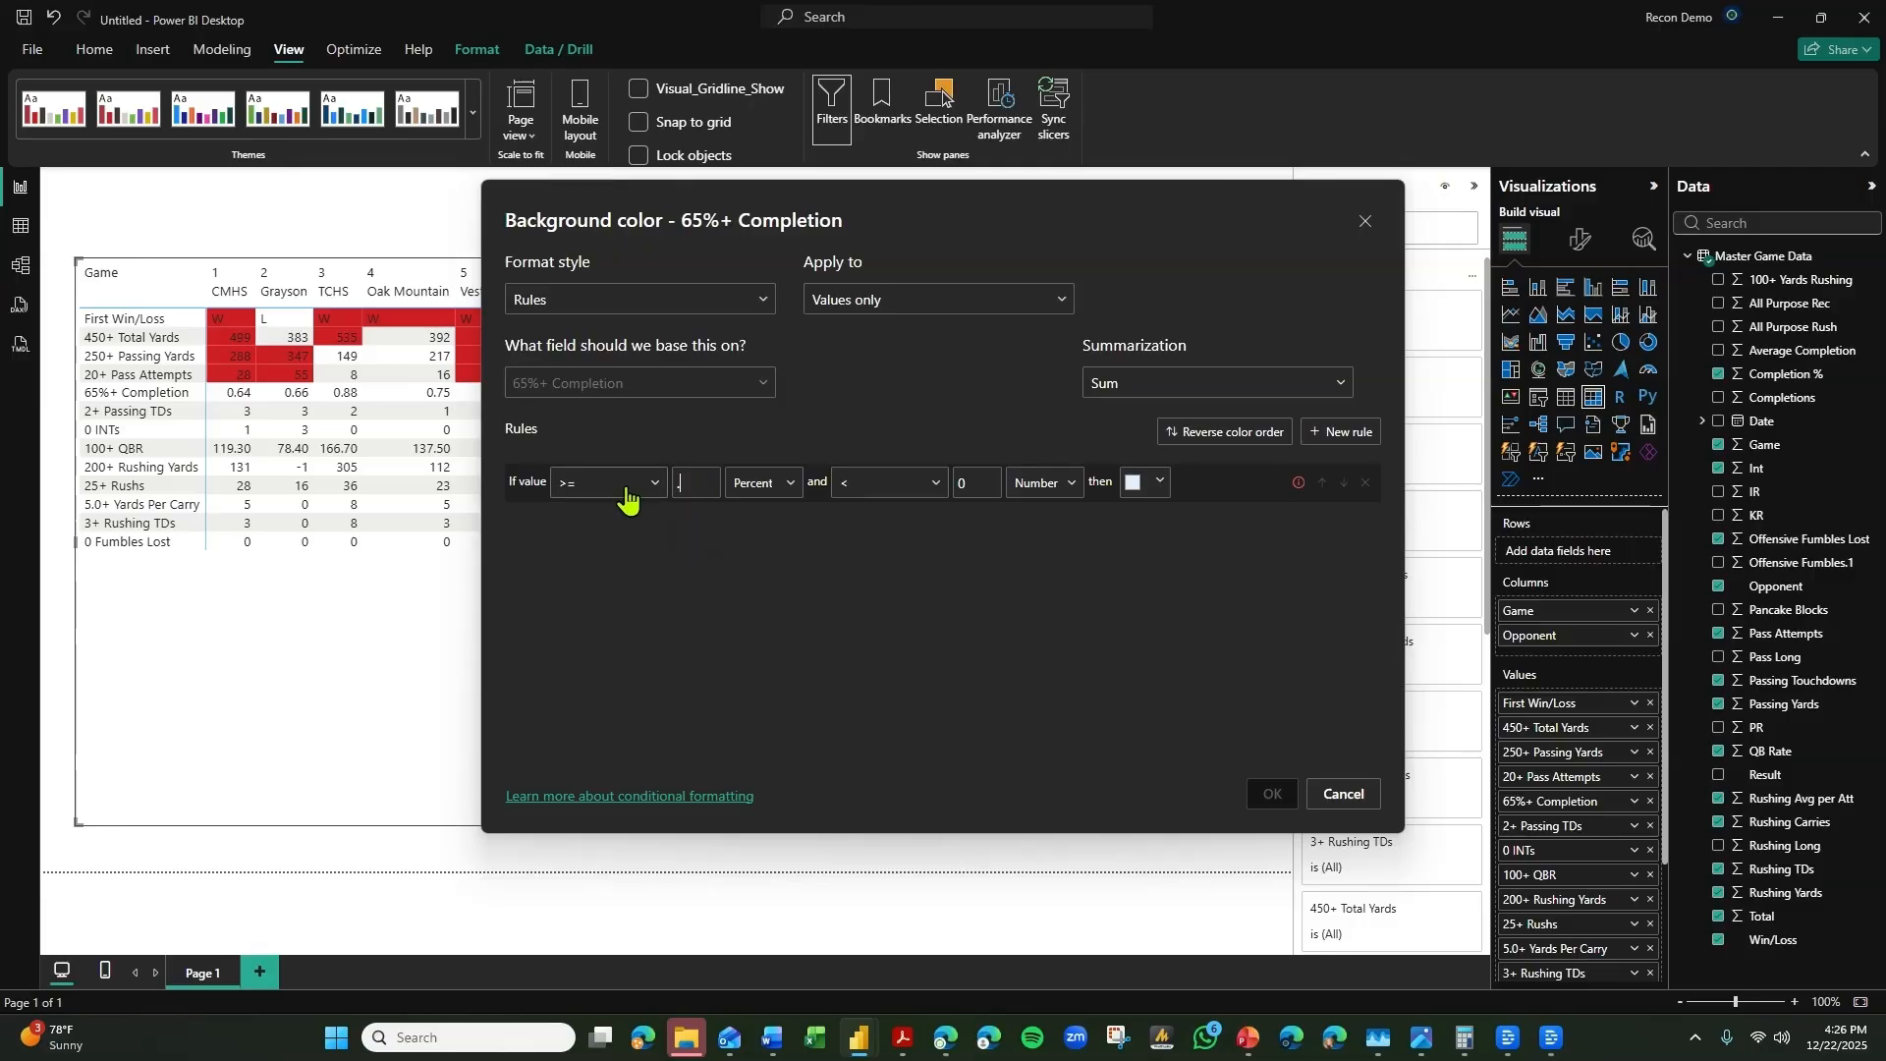
pyautogui.write('65')
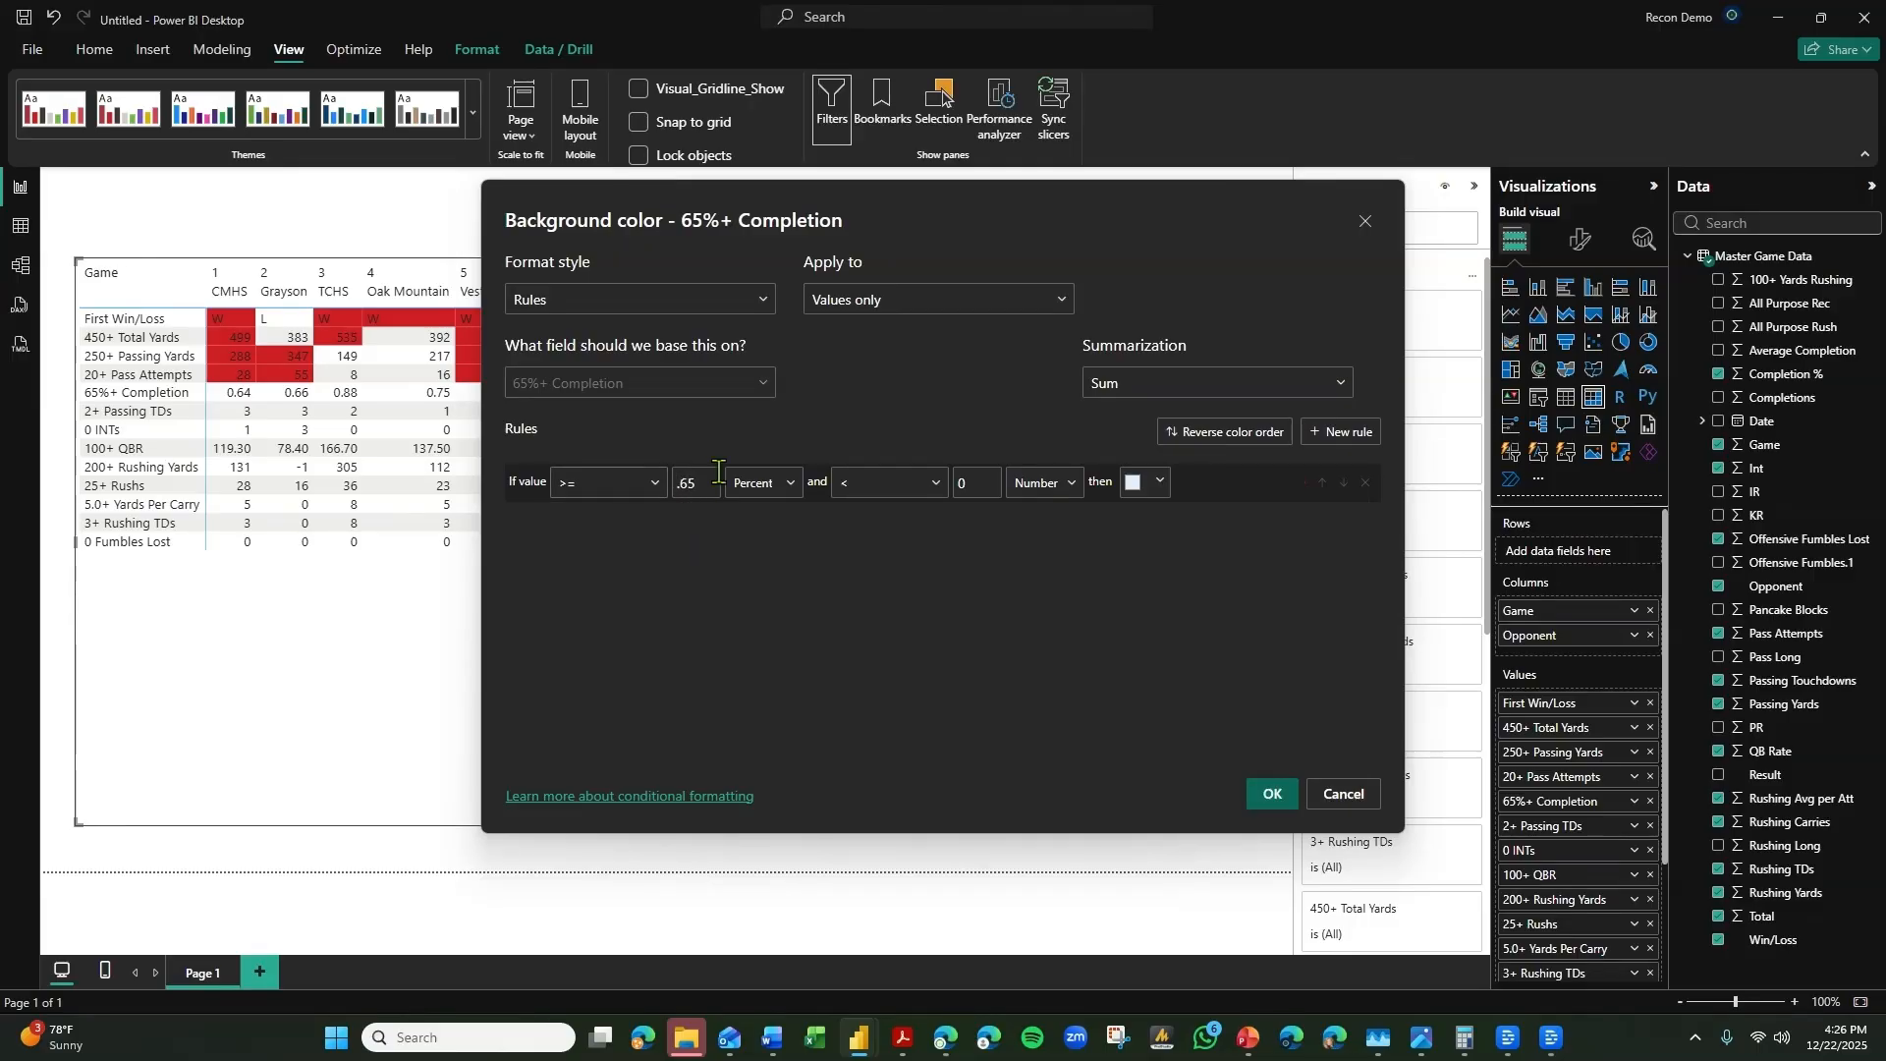
pyautogui.click(791, 483)
pyautogui.click(798, 530)
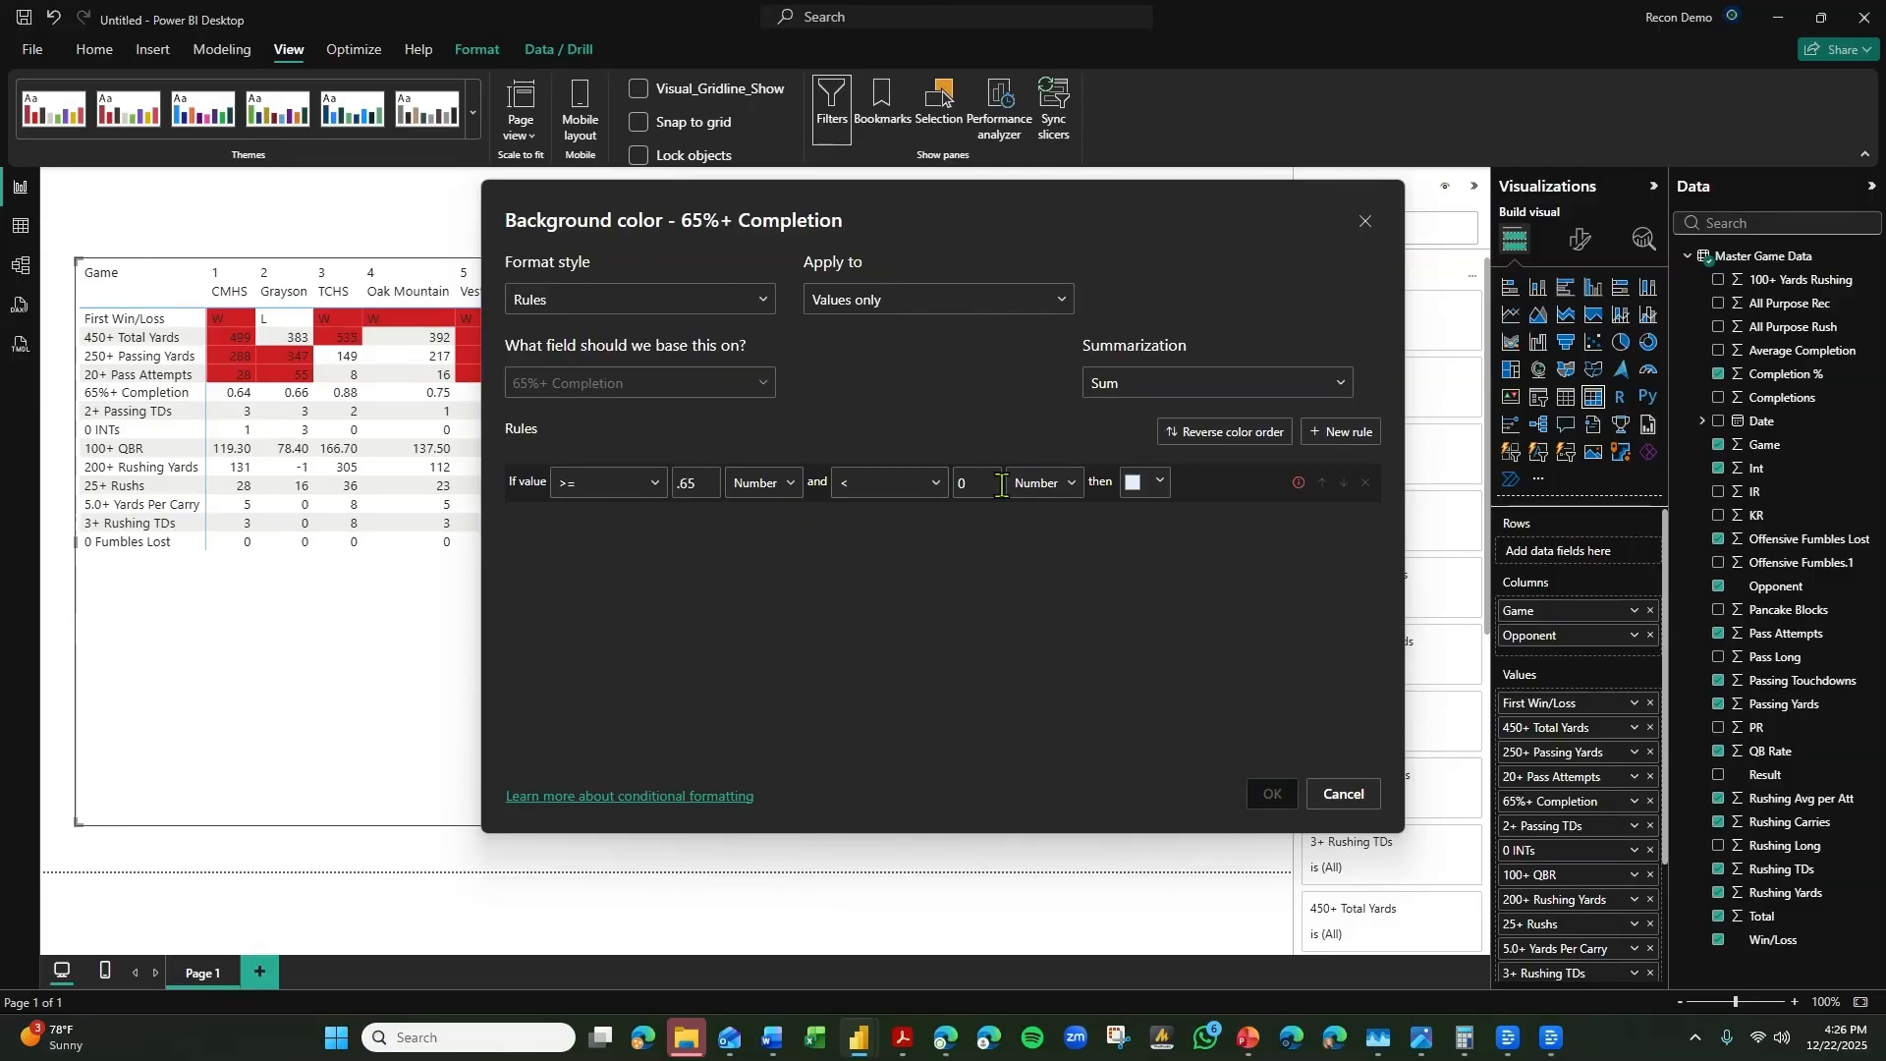
# Complete the 65%+ Completion rule with an upper limit of <= Max and the bright red theme color, and apply it.
pyautogui.press('BackSpace')
pyautogui.click(928, 483)
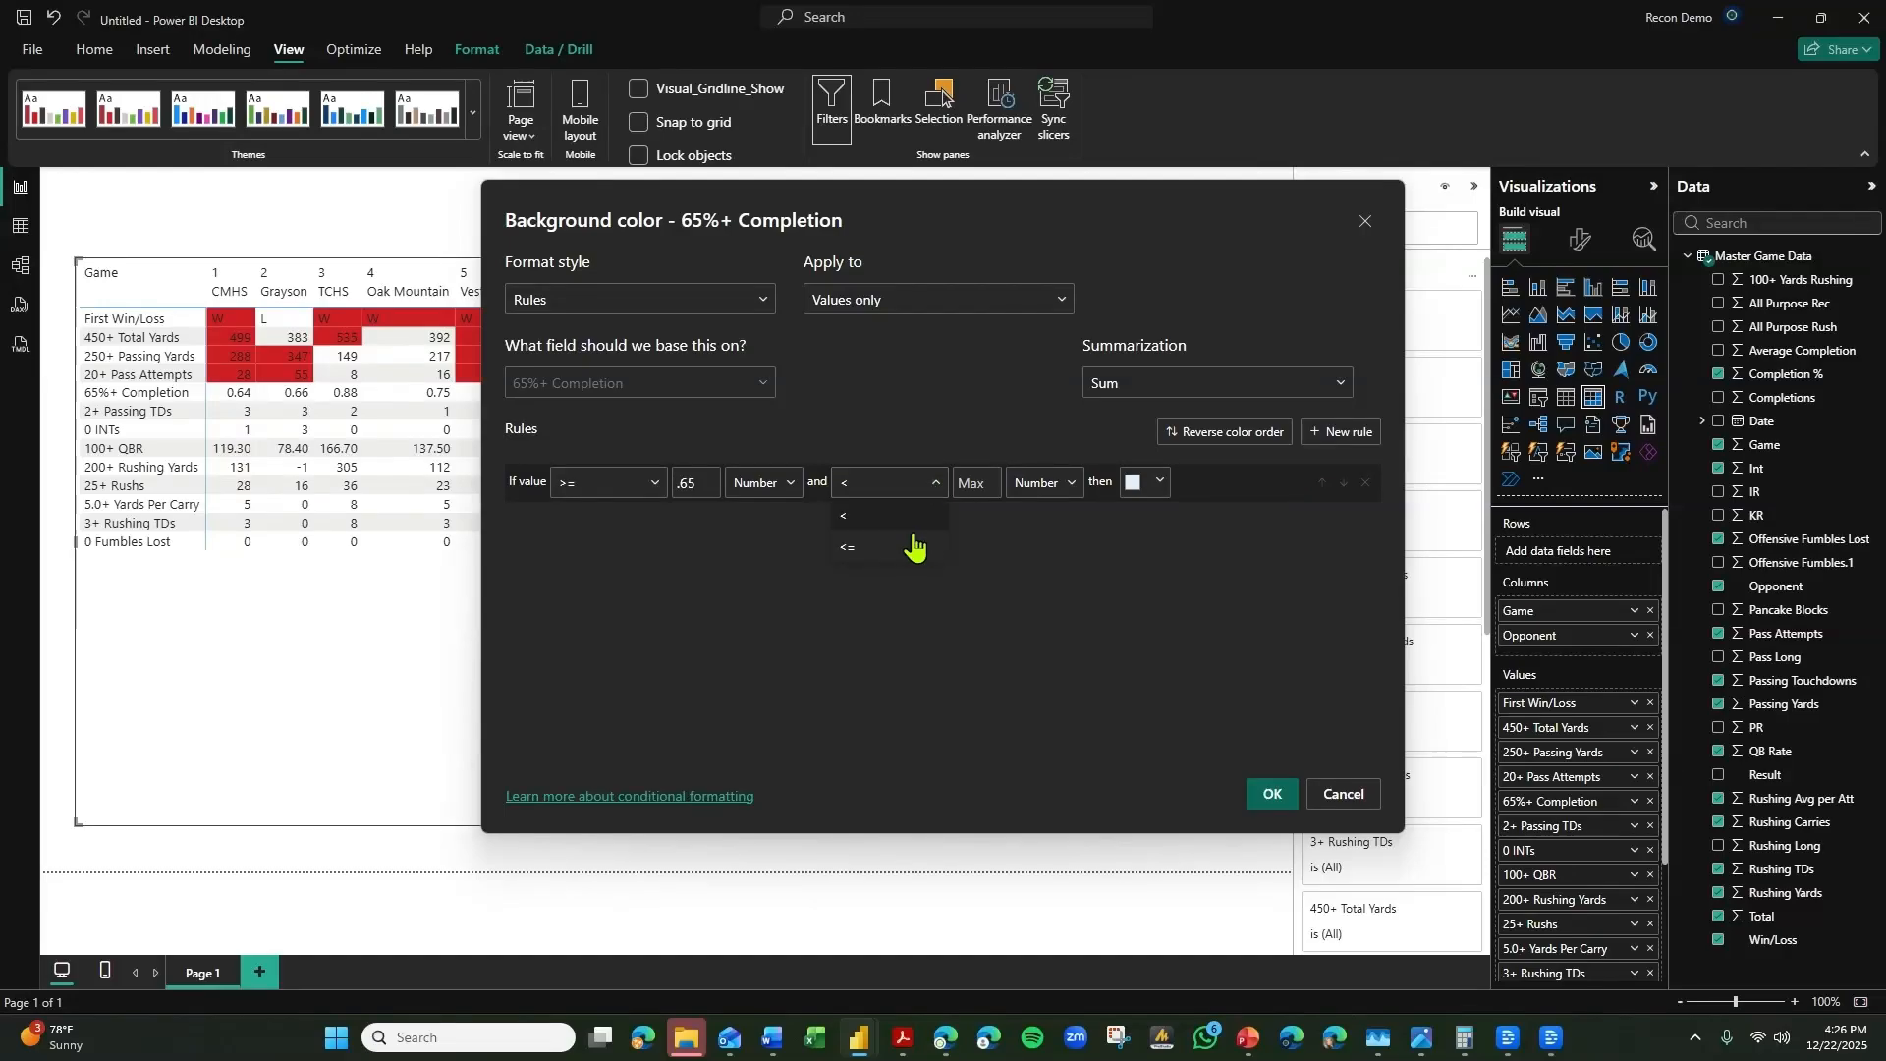
pyautogui.click(913, 548)
pyautogui.click(1148, 487)
pyautogui.click(1102, 498)
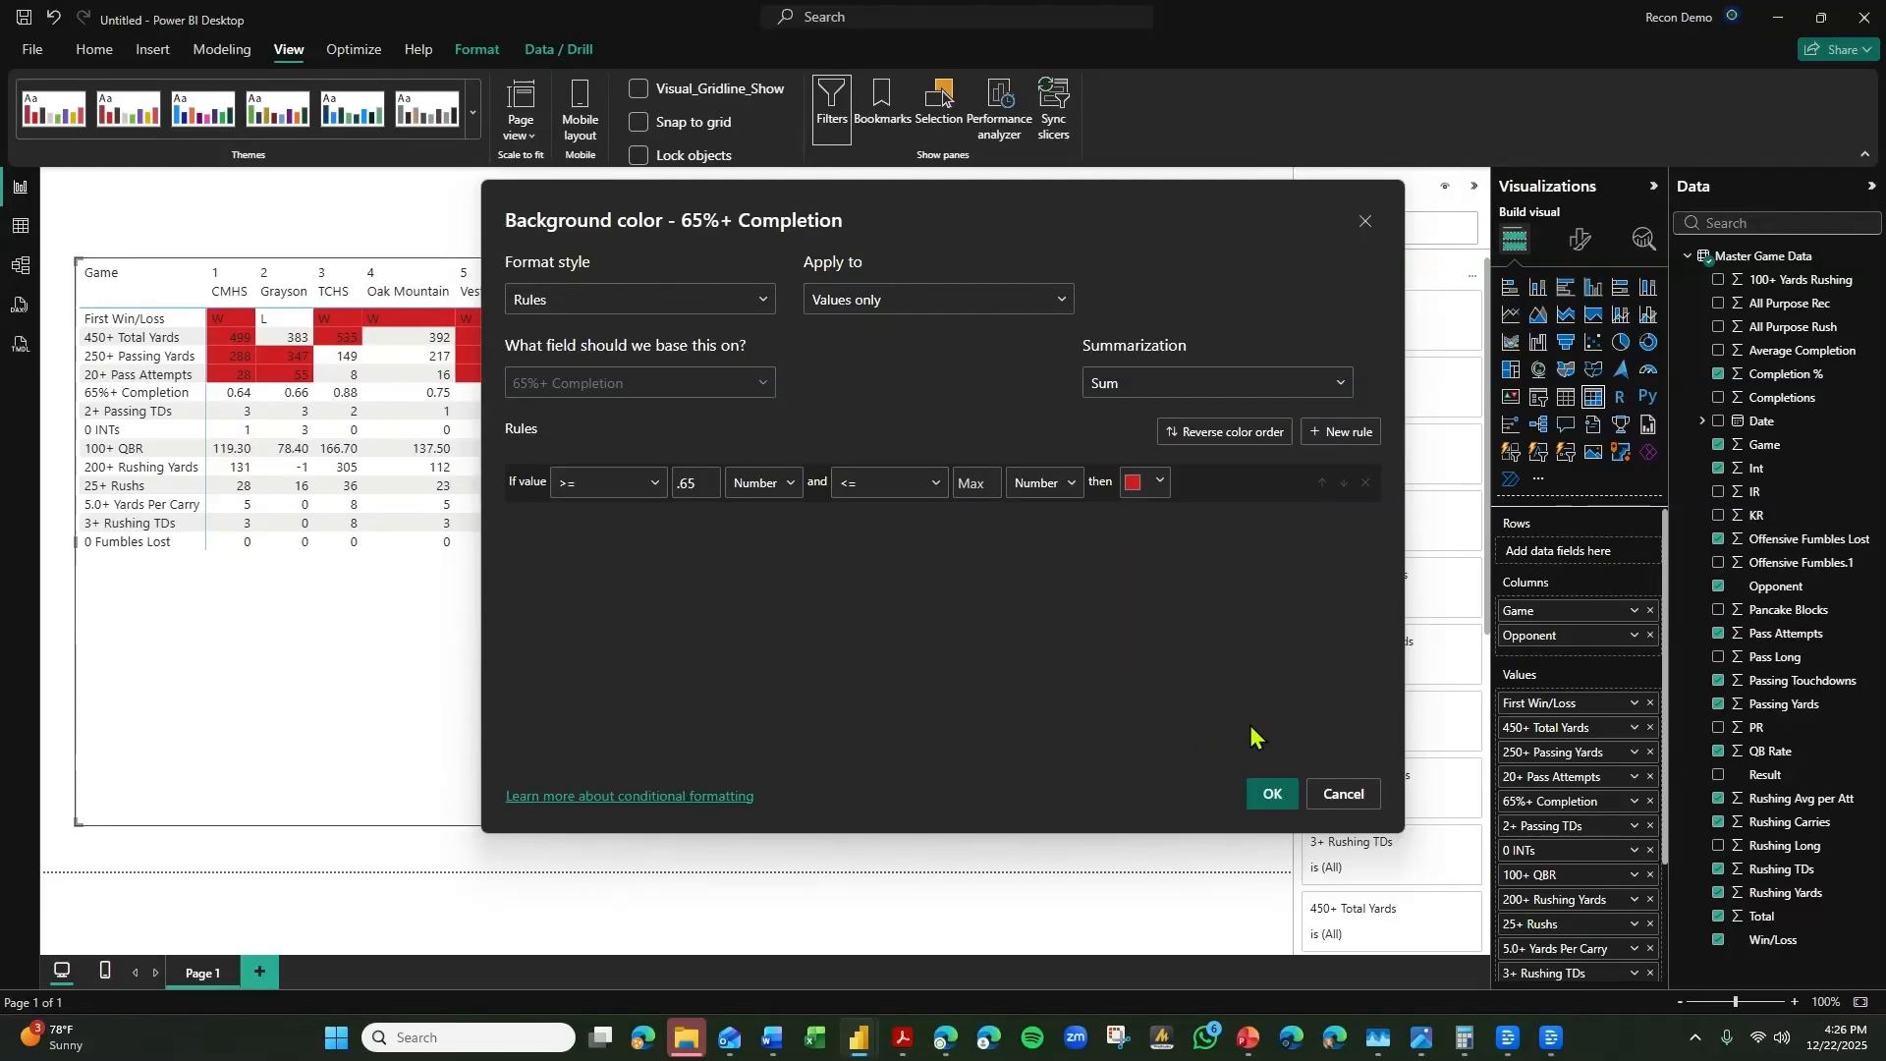
pyautogui.click(1274, 794)
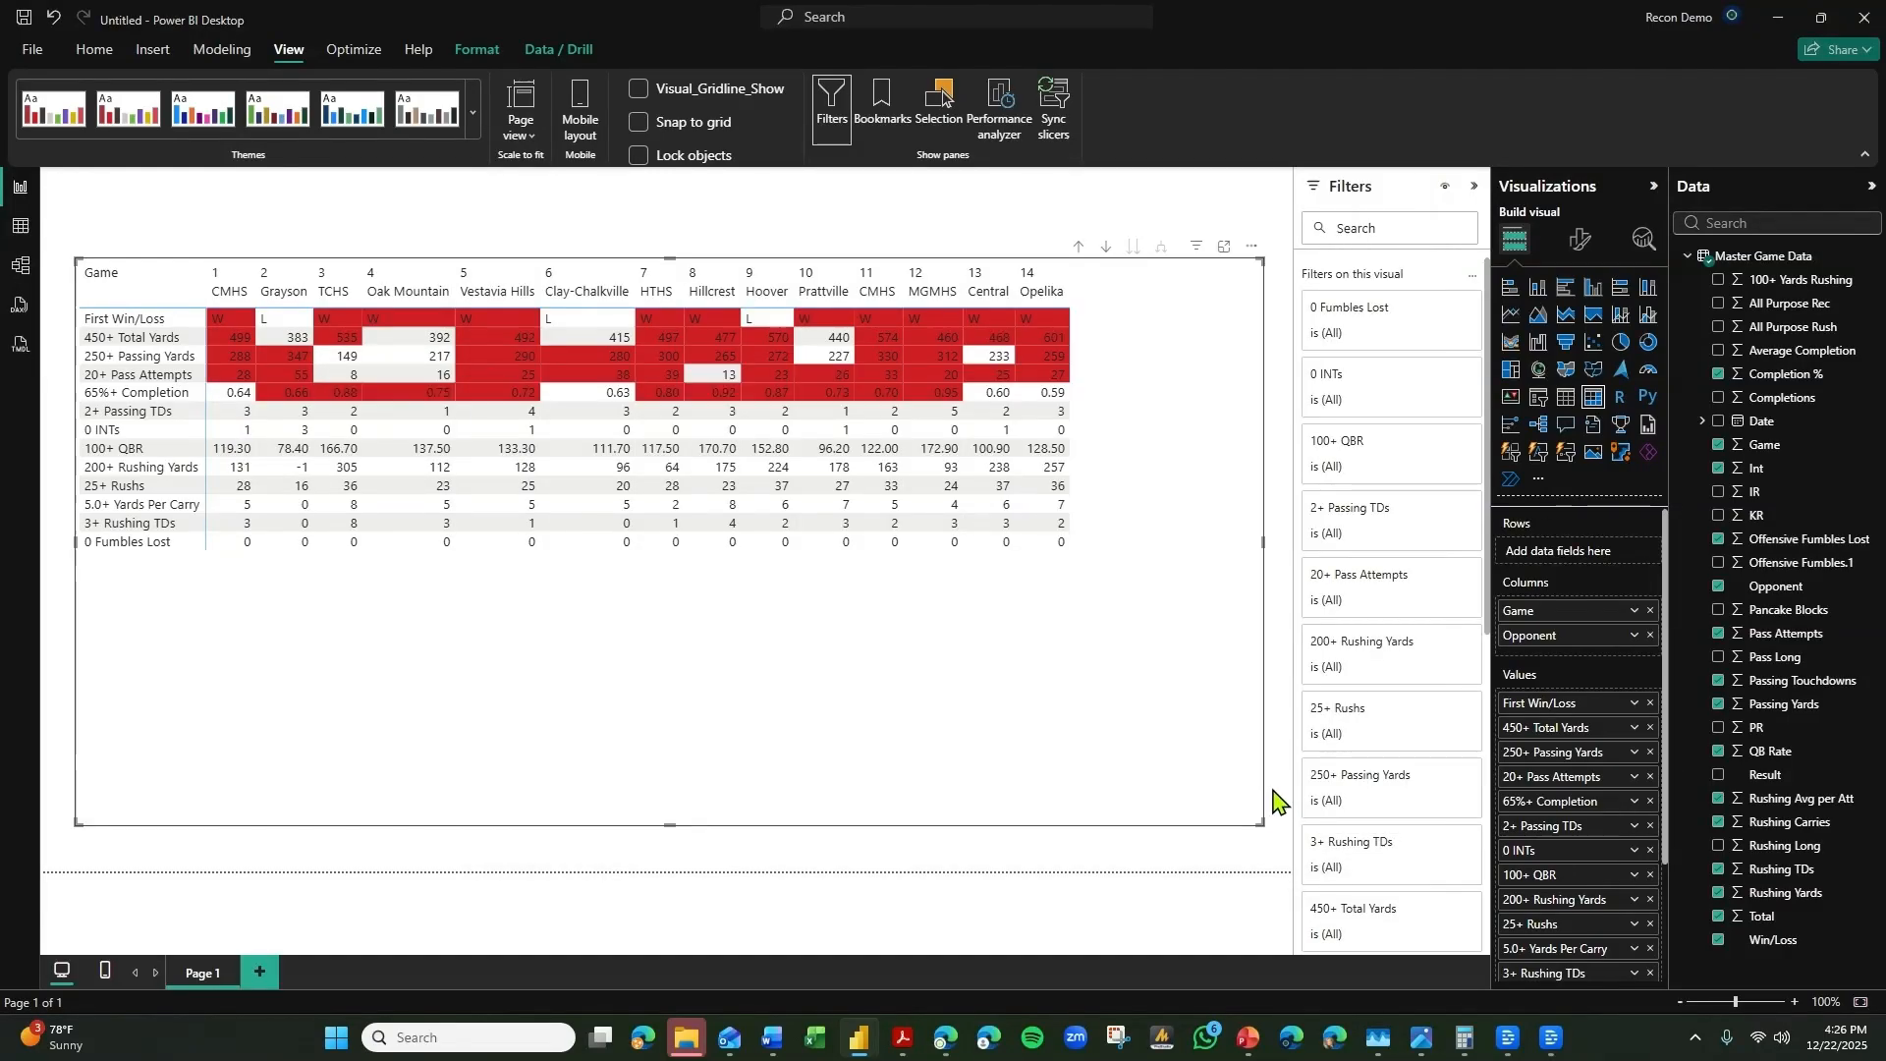
# Switch the 2+ Passing TDs background color formatting to Rules, with a lower limit of >= 2 as a number.
pyautogui.click(1633, 825)
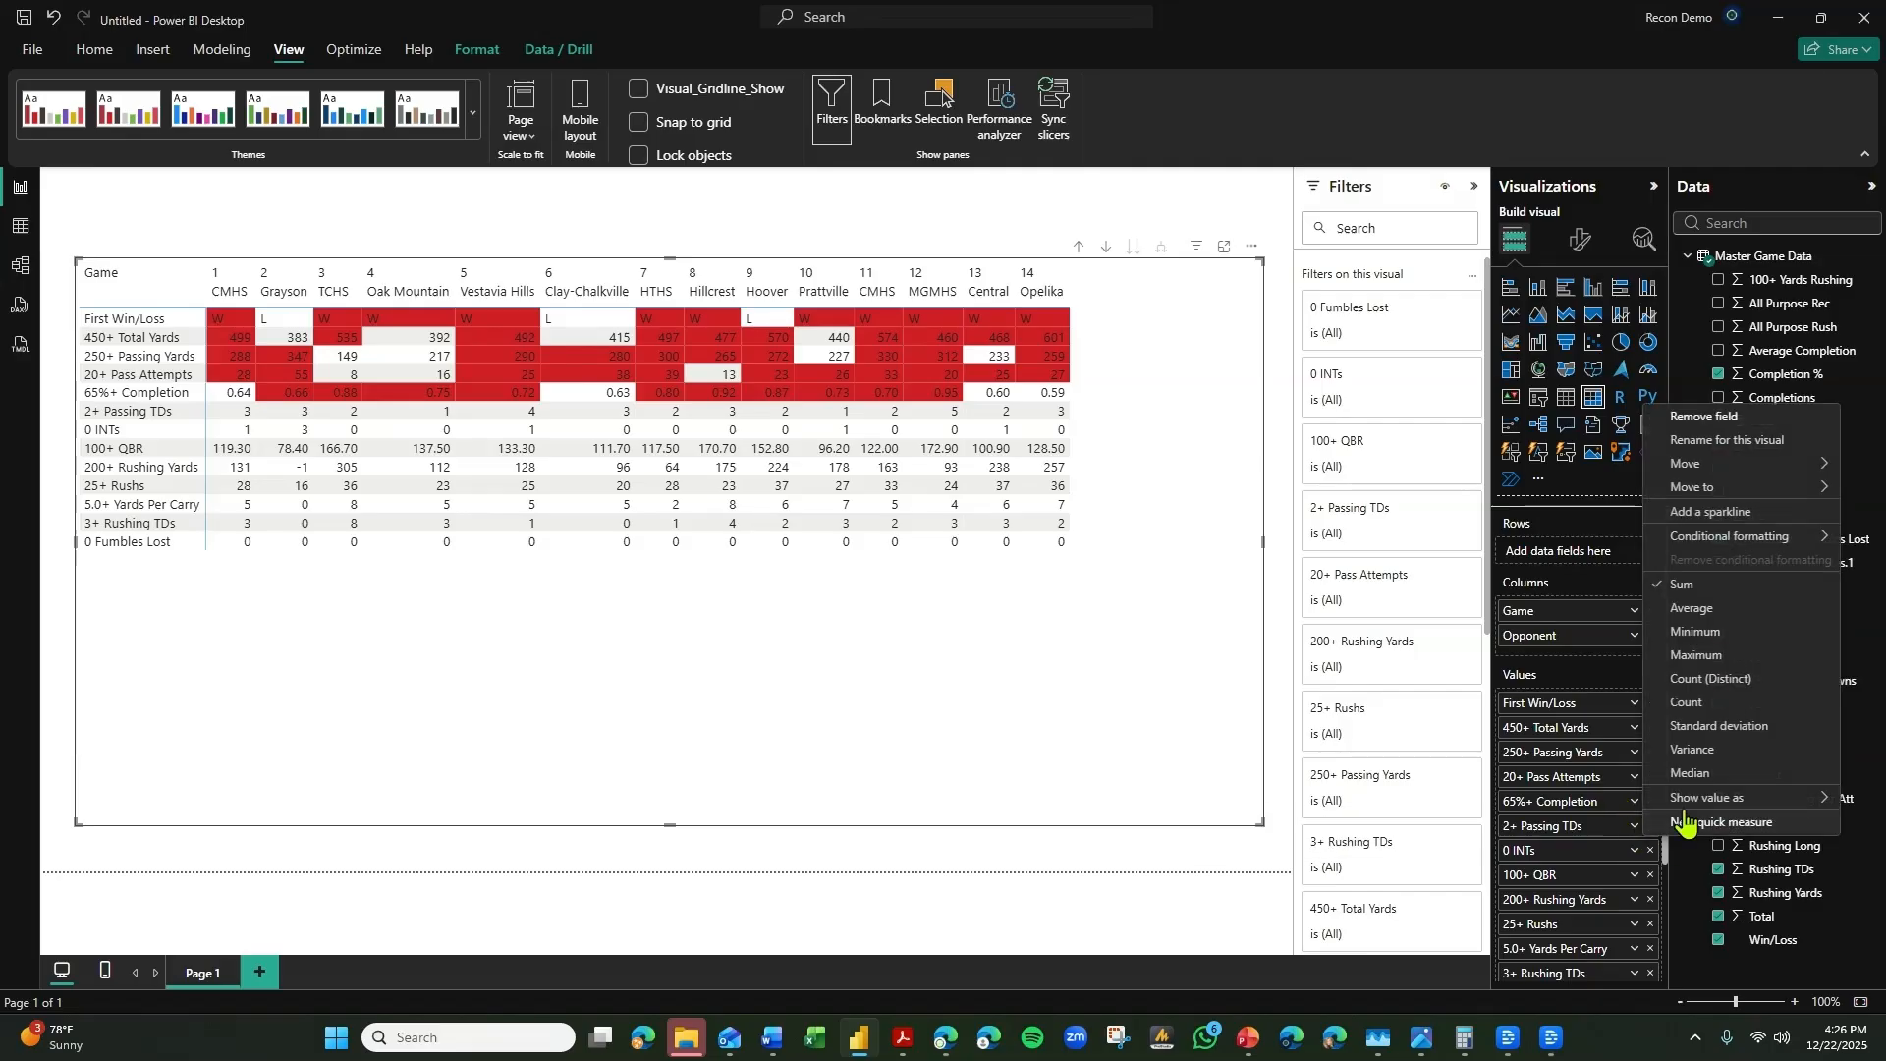
pyautogui.moveTo(1748, 536)
pyautogui.click(1557, 538)
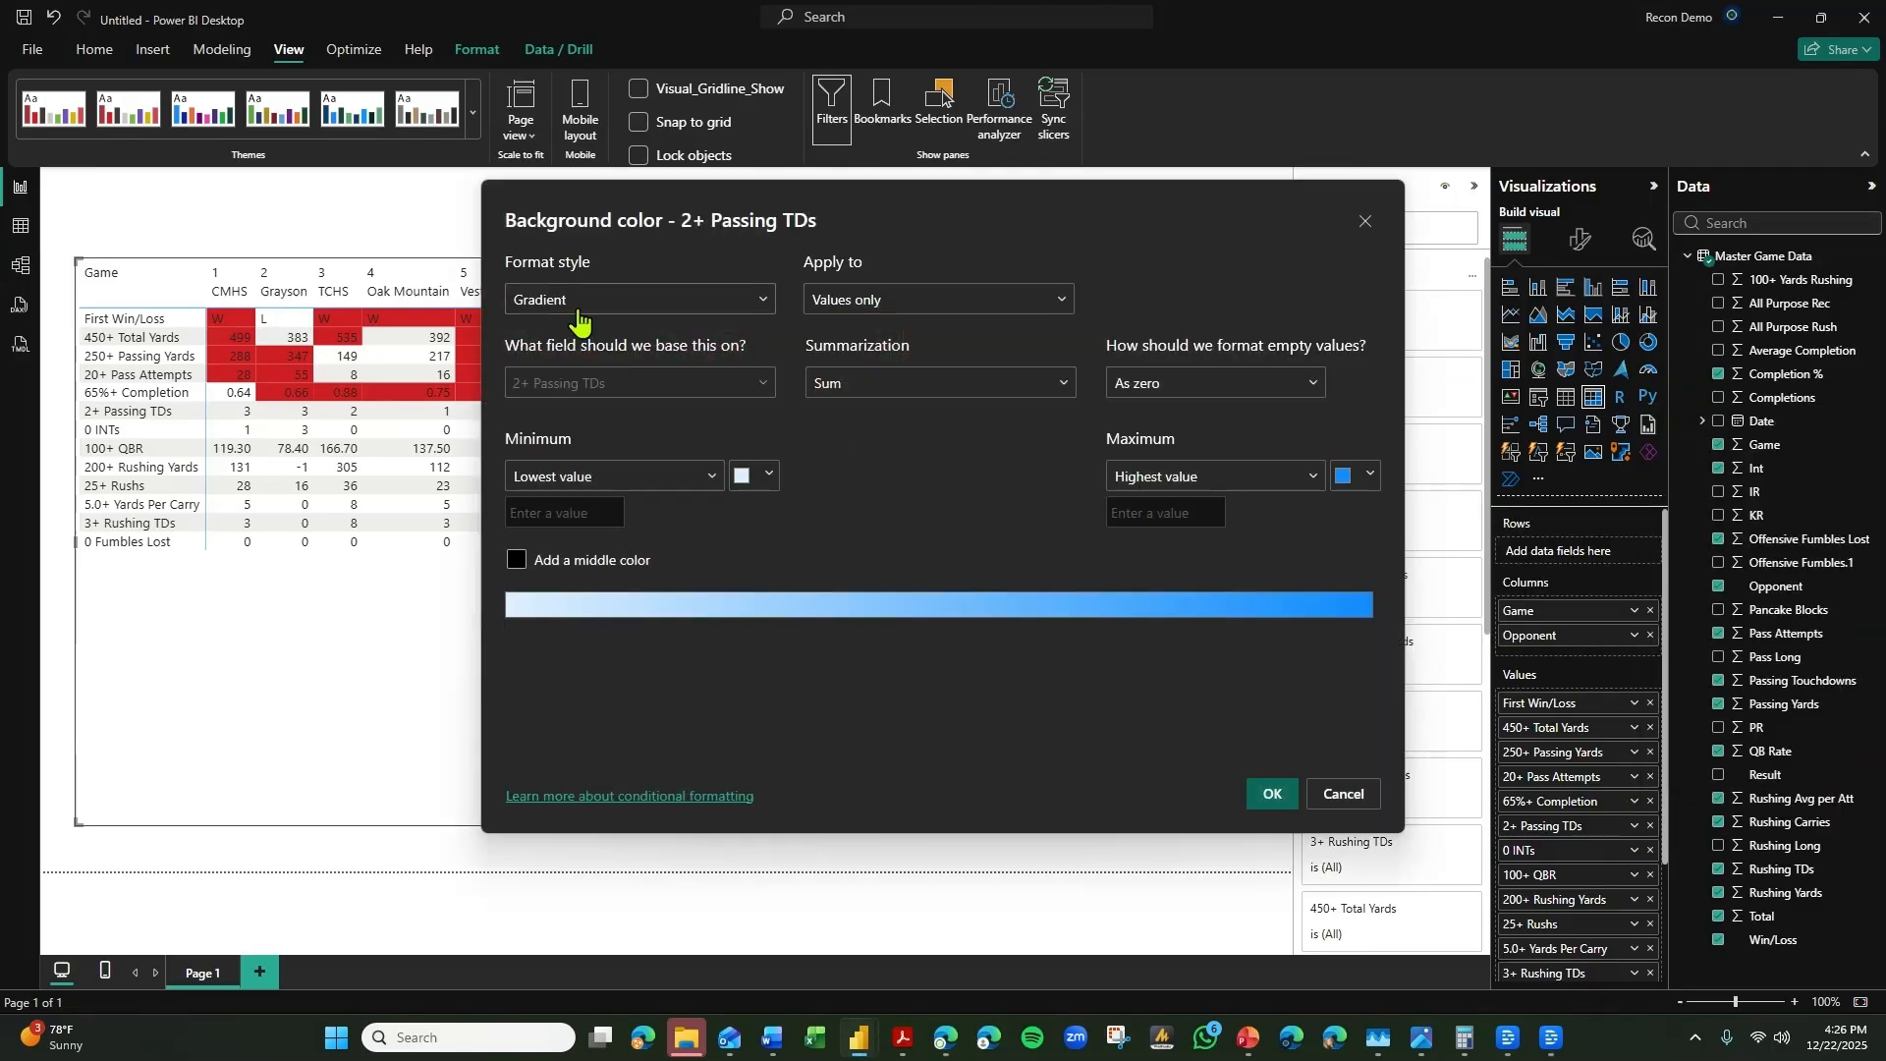
pyautogui.click(580, 305)
pyautogui.click(539, 387)
pyautogui.click(572, 301)
pyautogui.click(548, 363)
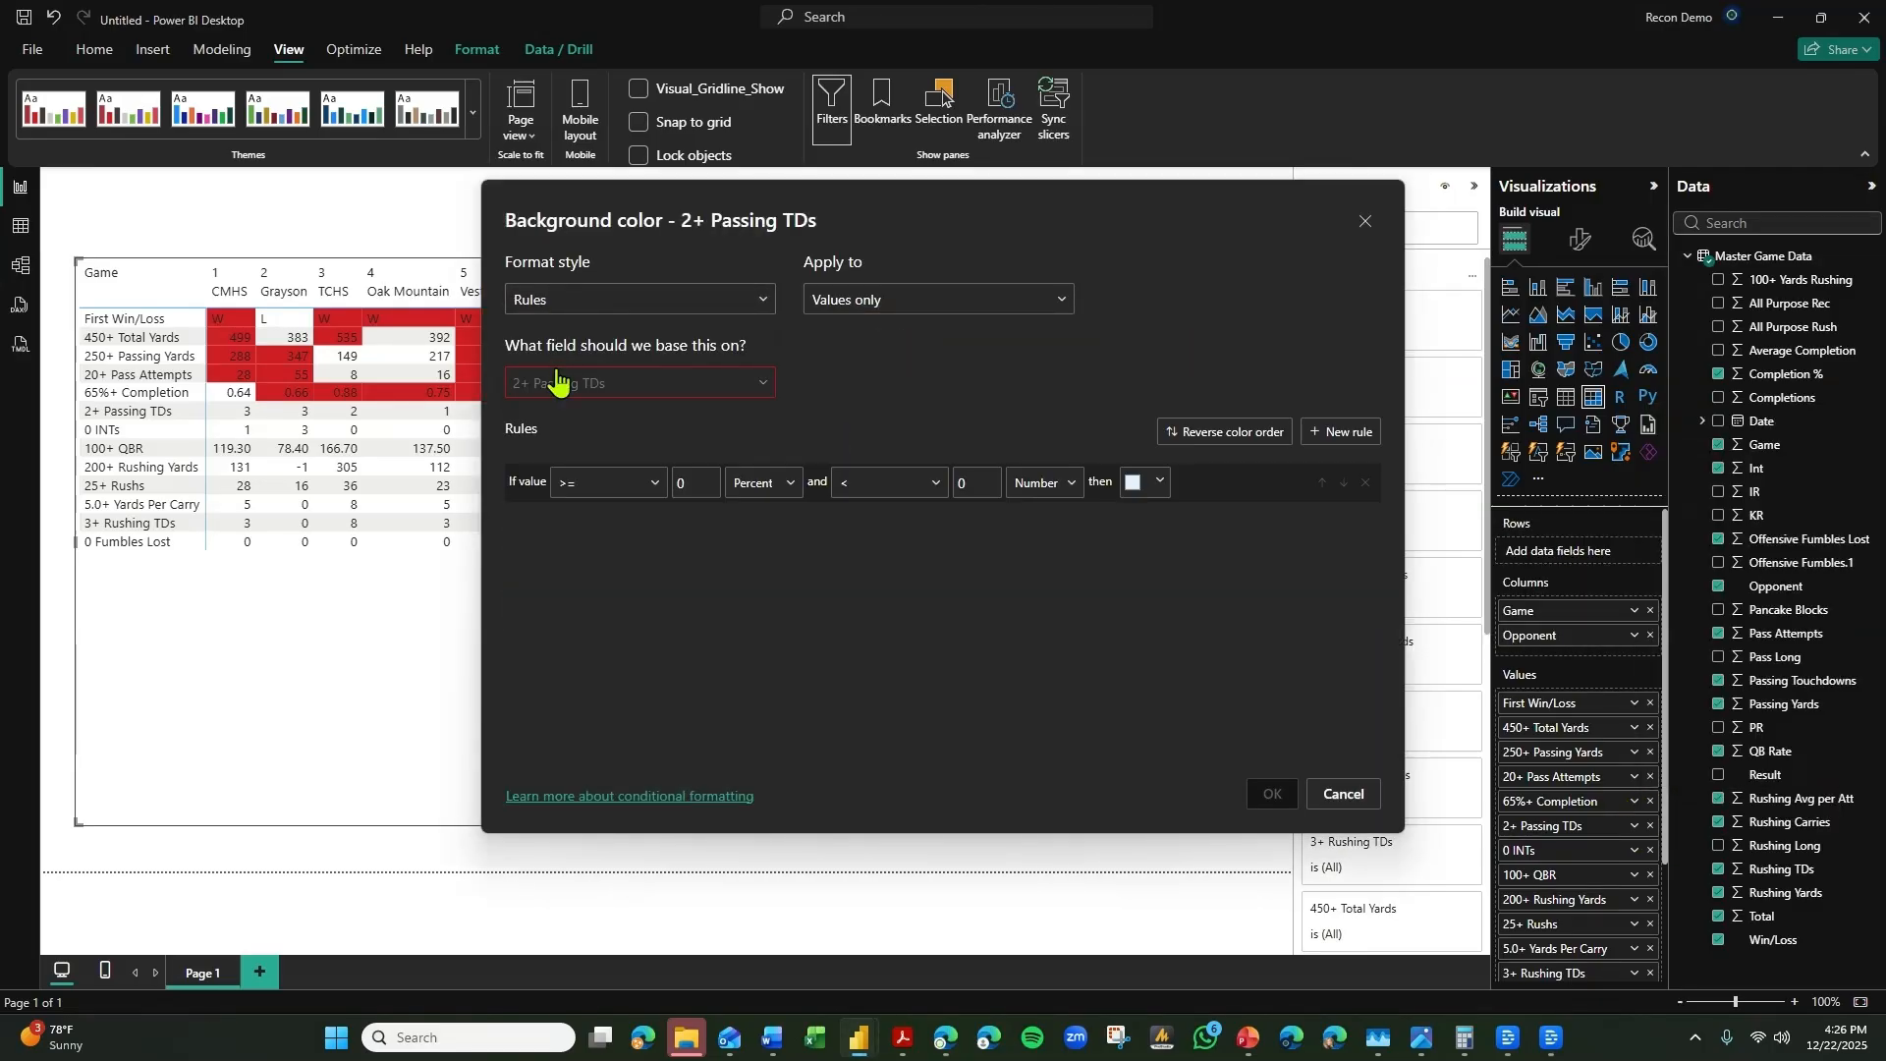
pyautogui.write('2')
pyautogui.click(765, 482)
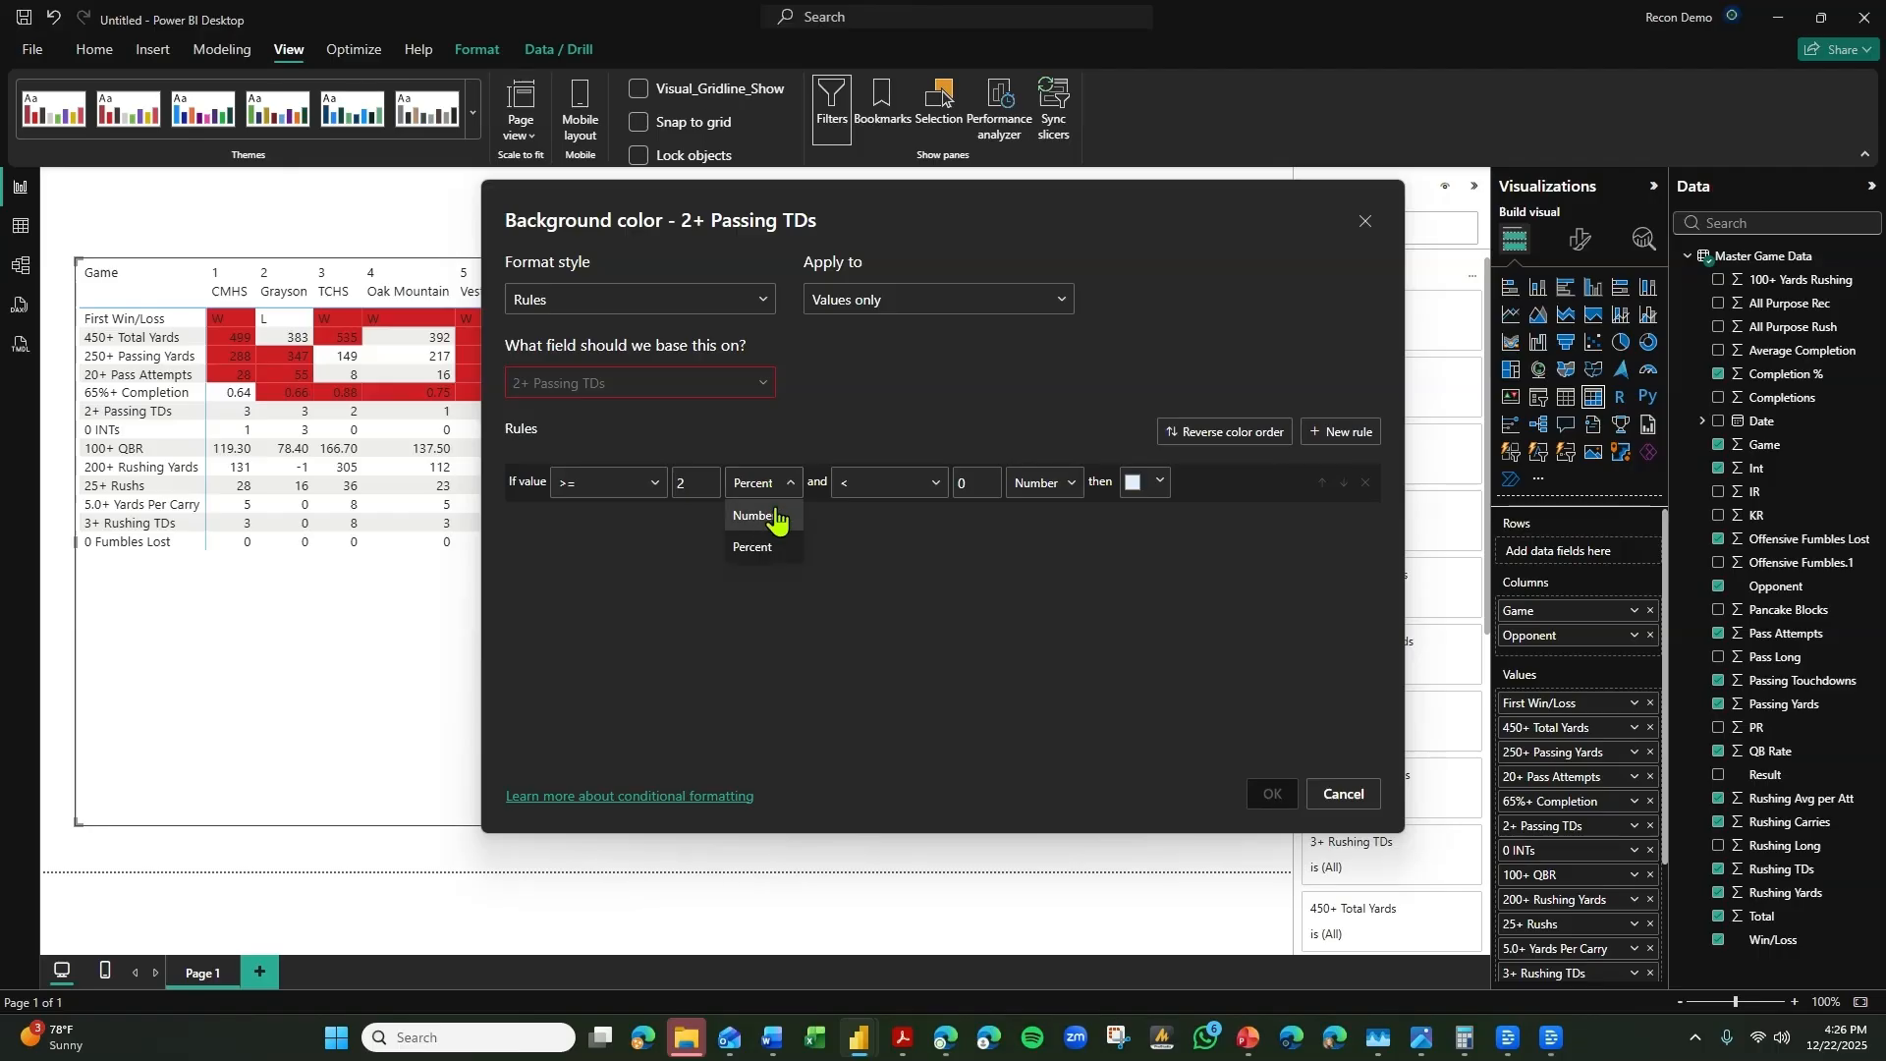
pyautogui.click(766, 516)
# Give the 2+ Passing TDs rule an upper limit of <= Max and the bright red theme color.
pyautogui.click(960, 492)
pyautogui.press('BackSpace')
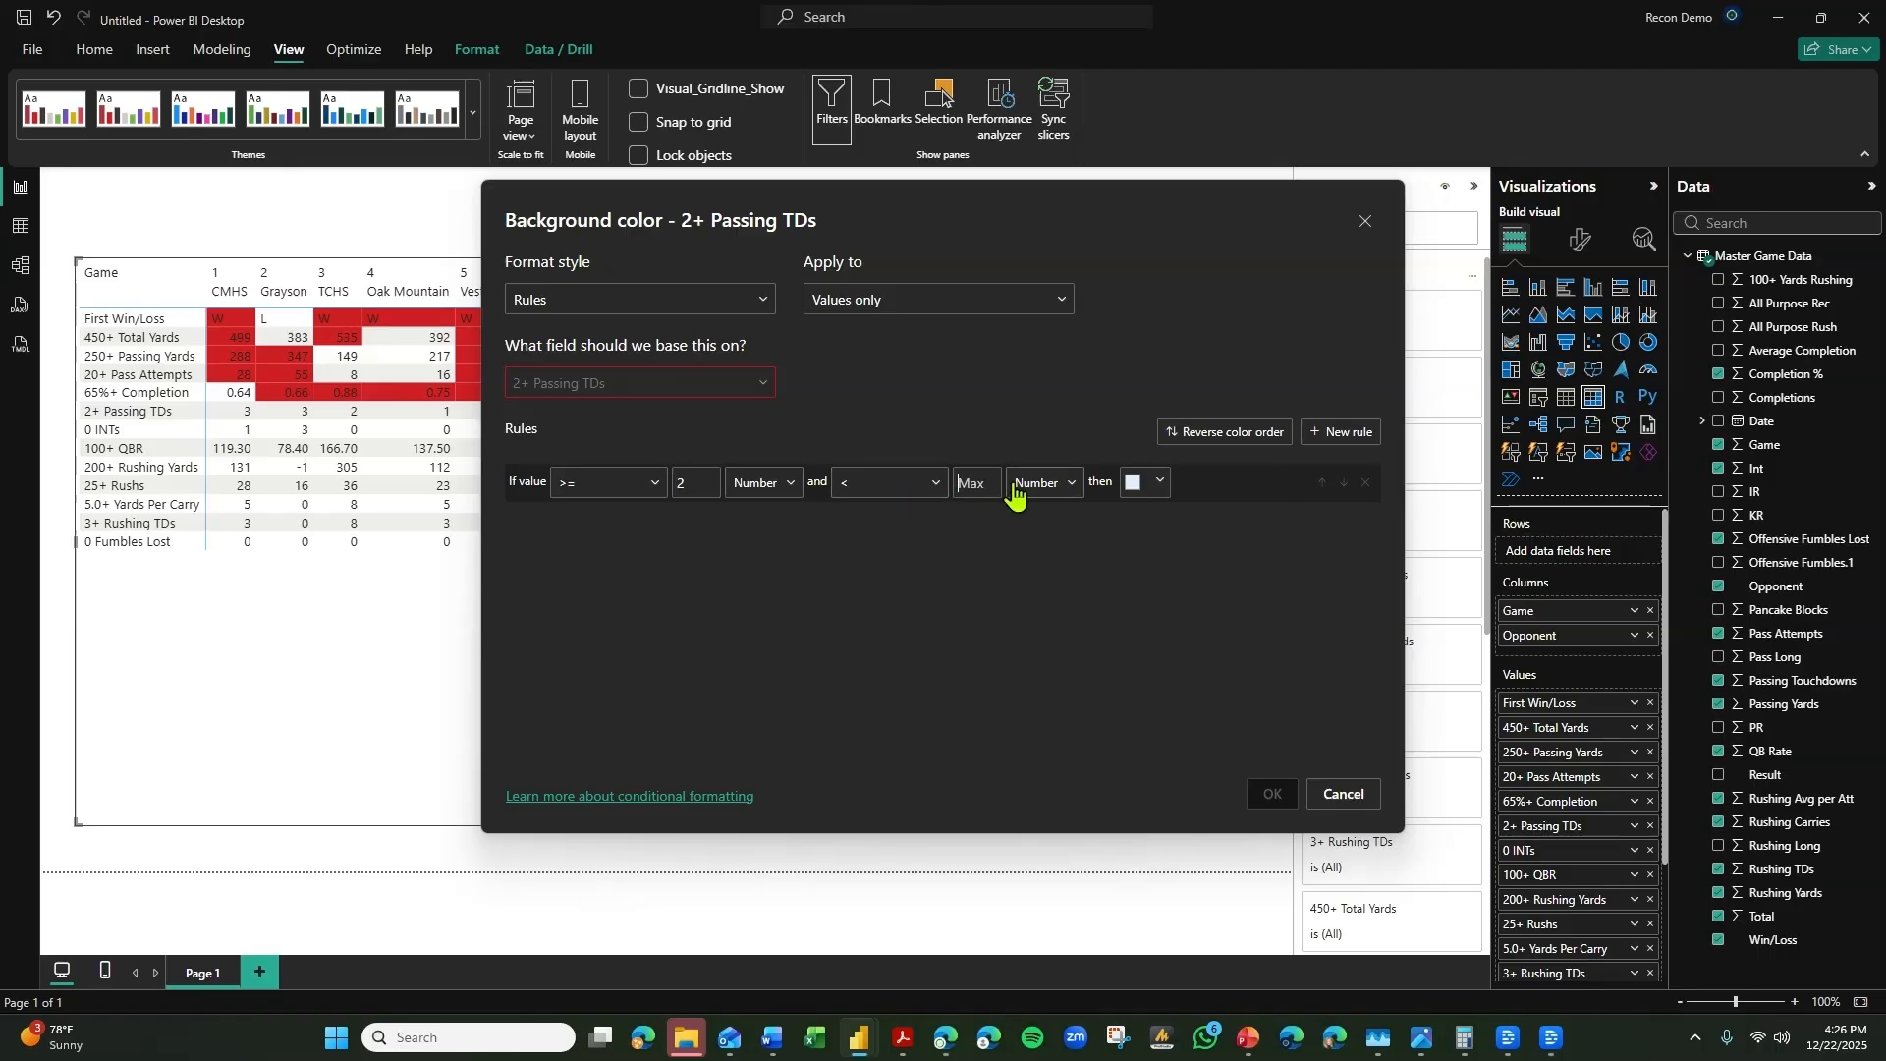
pyautogui.click(854, 482)
pyautogui.click(877, 565)
pyautogui.click(1122, 487)
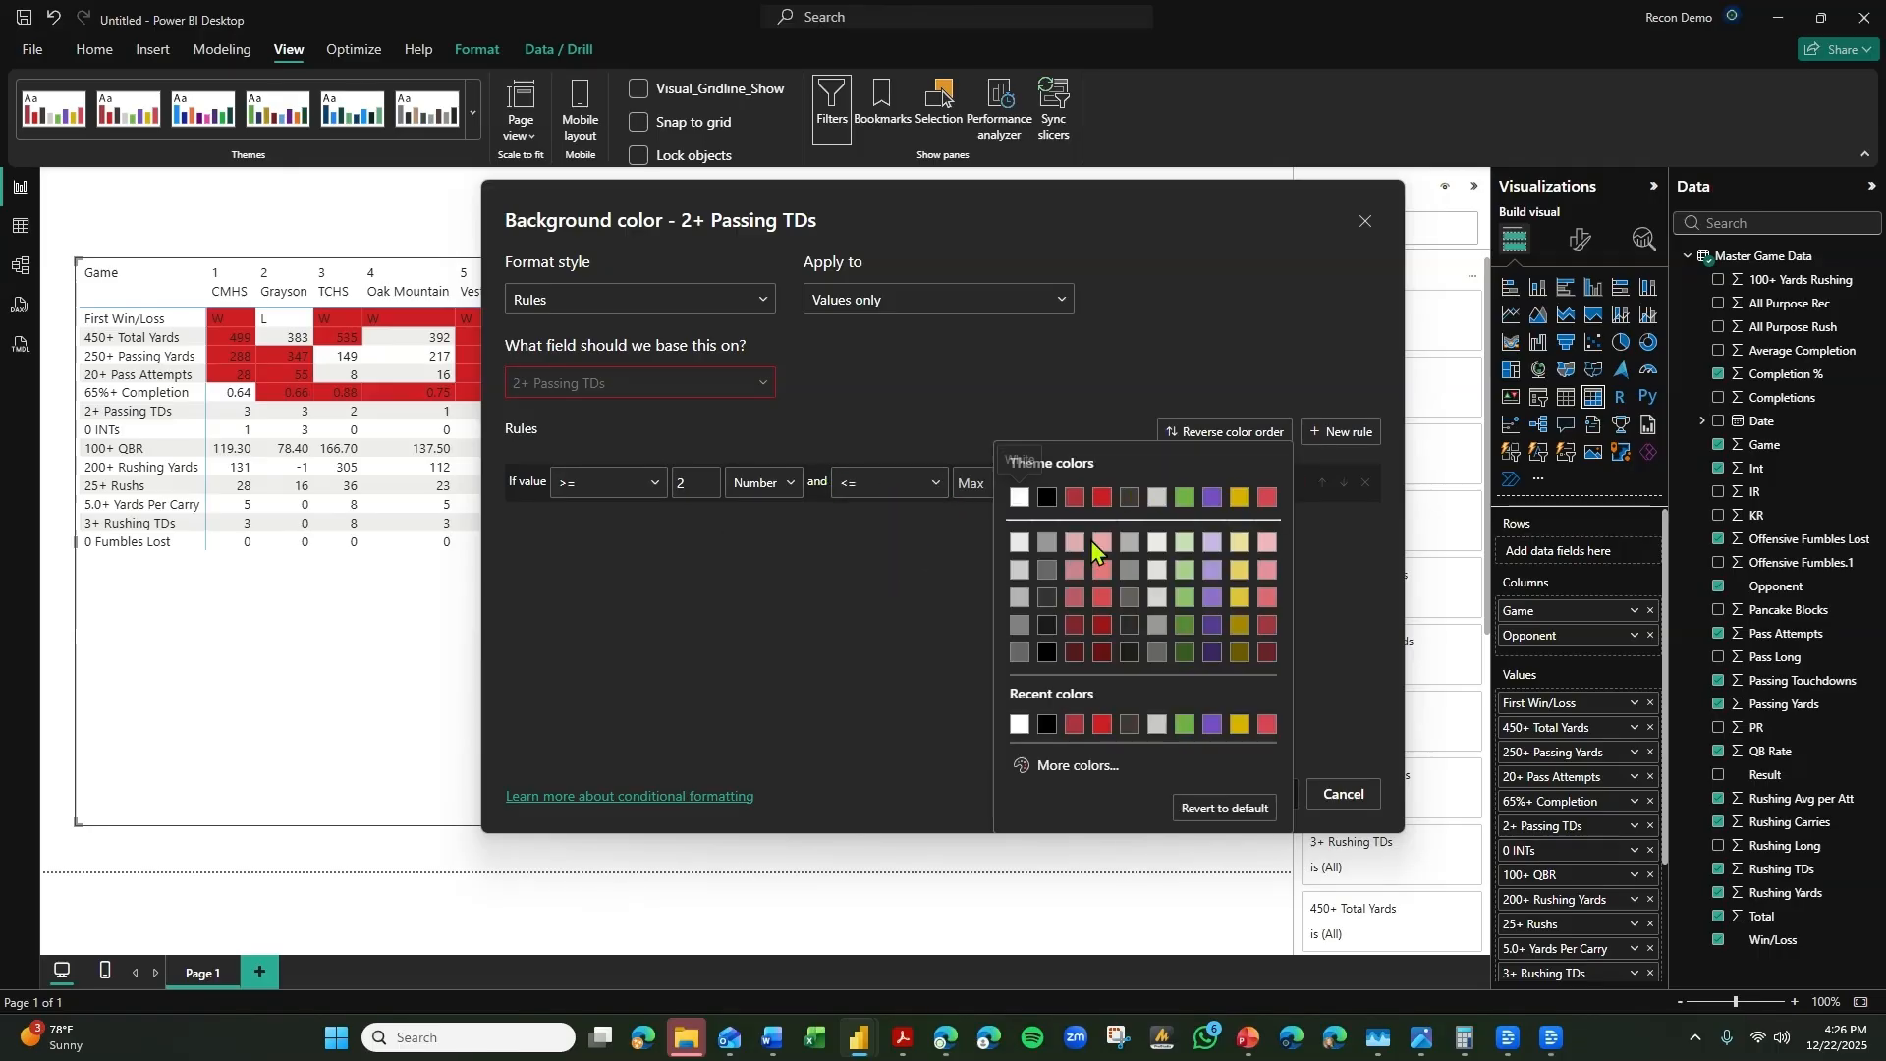
pyautogui.click(1083, 521)
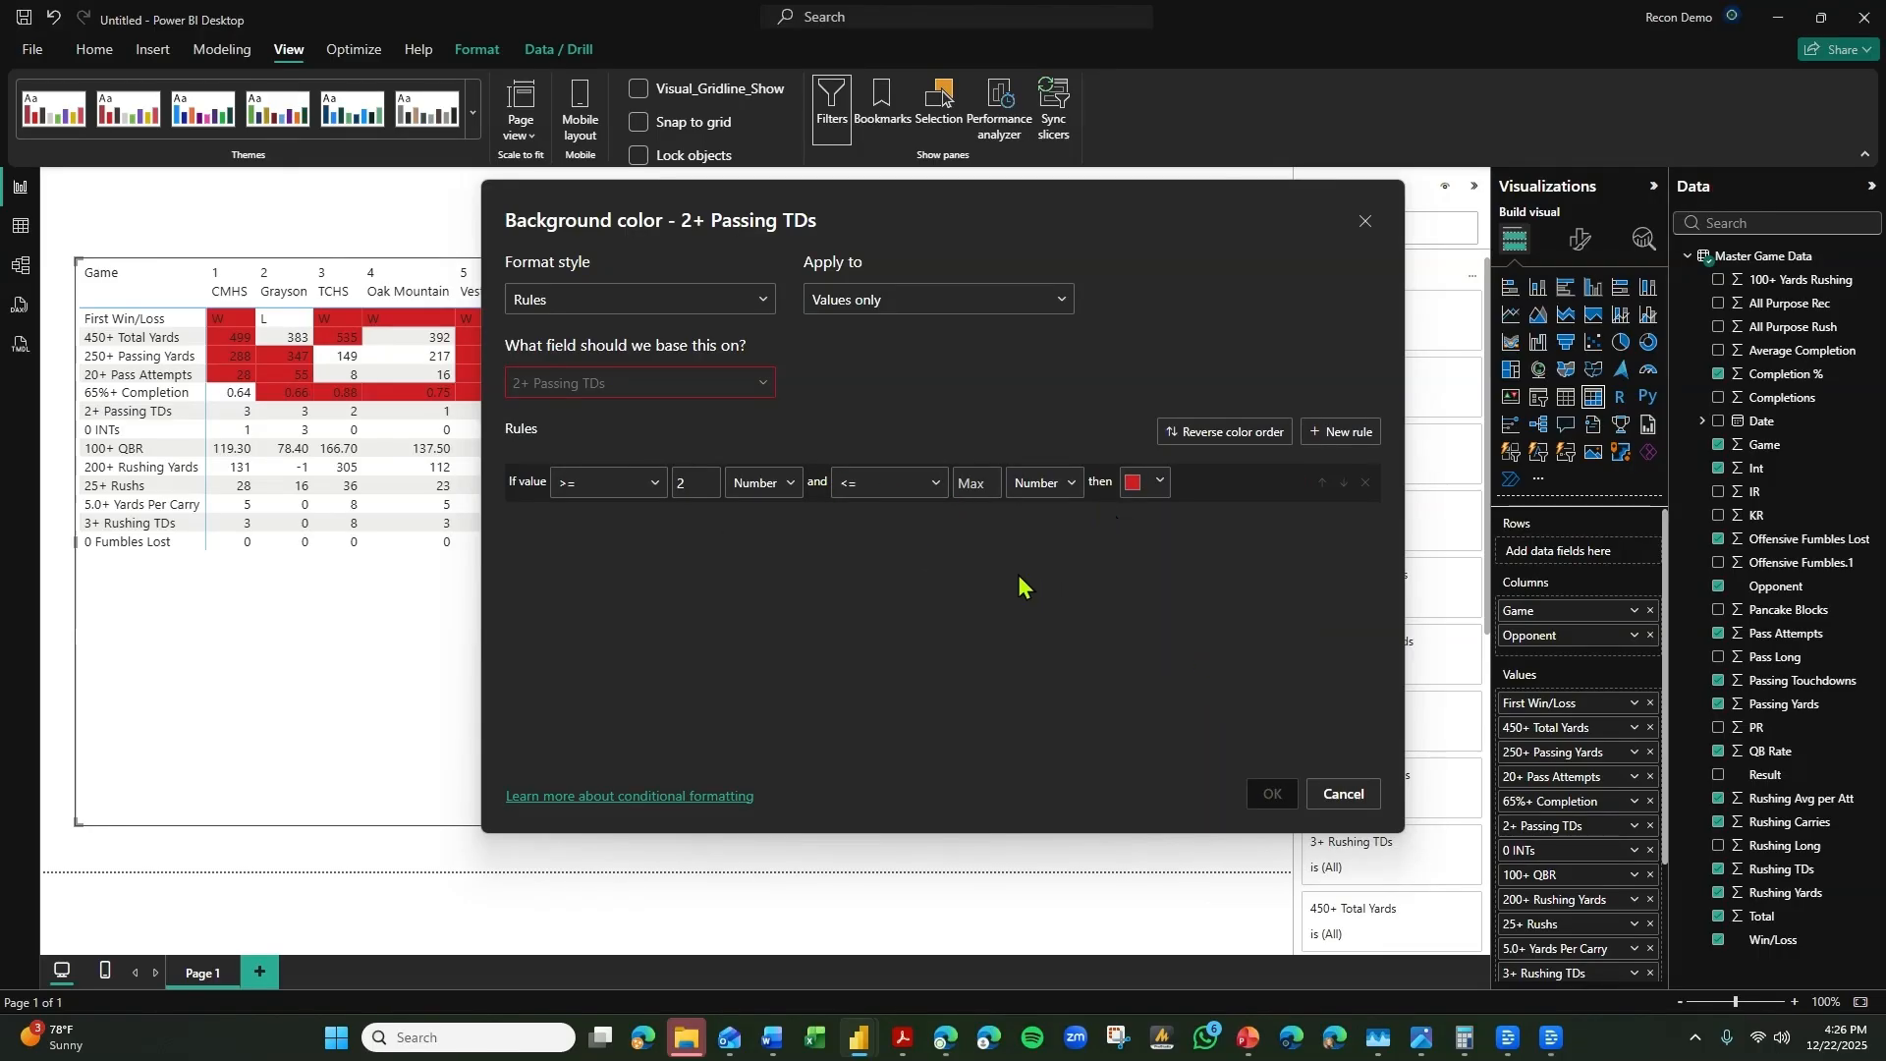
# Base the rule on the 2+ Passing TDs field from the data in this visual, and apply the formatting.
pyautogui.click(751, 384)
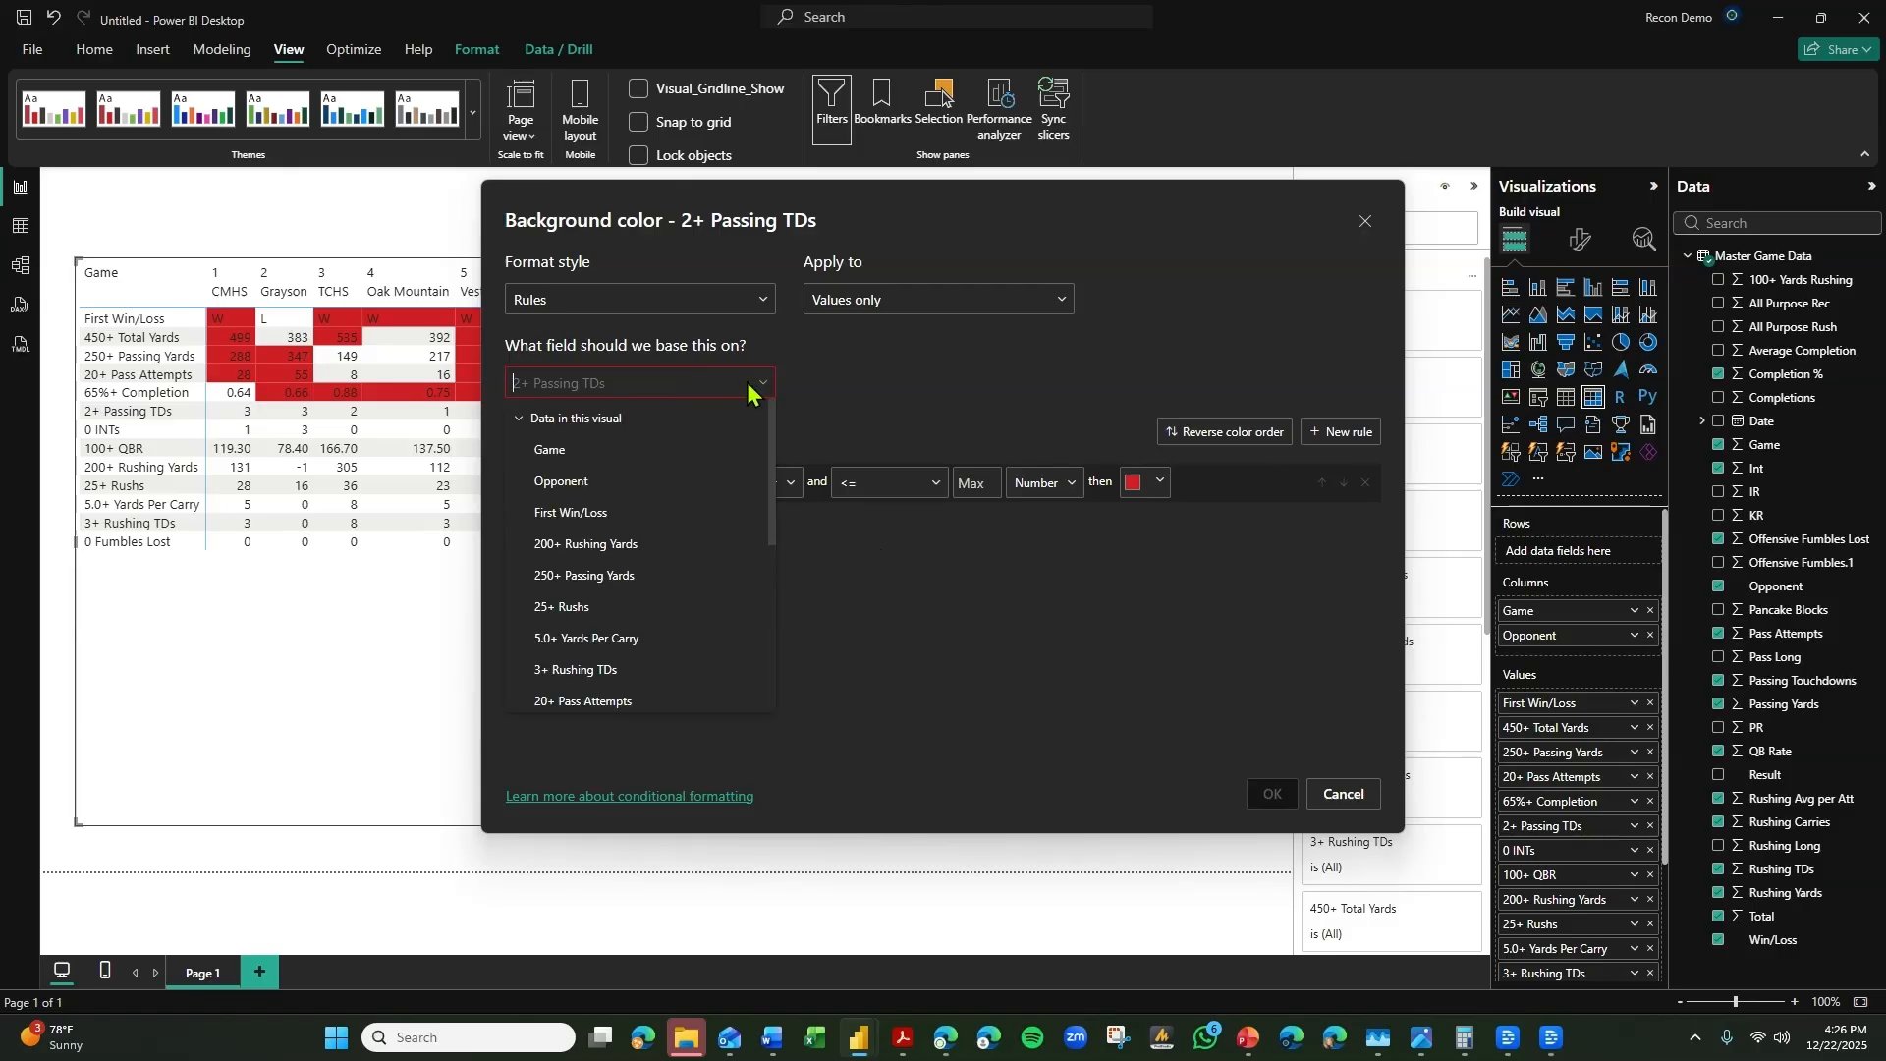
pyautogui.scroll(-1, 638, 614)
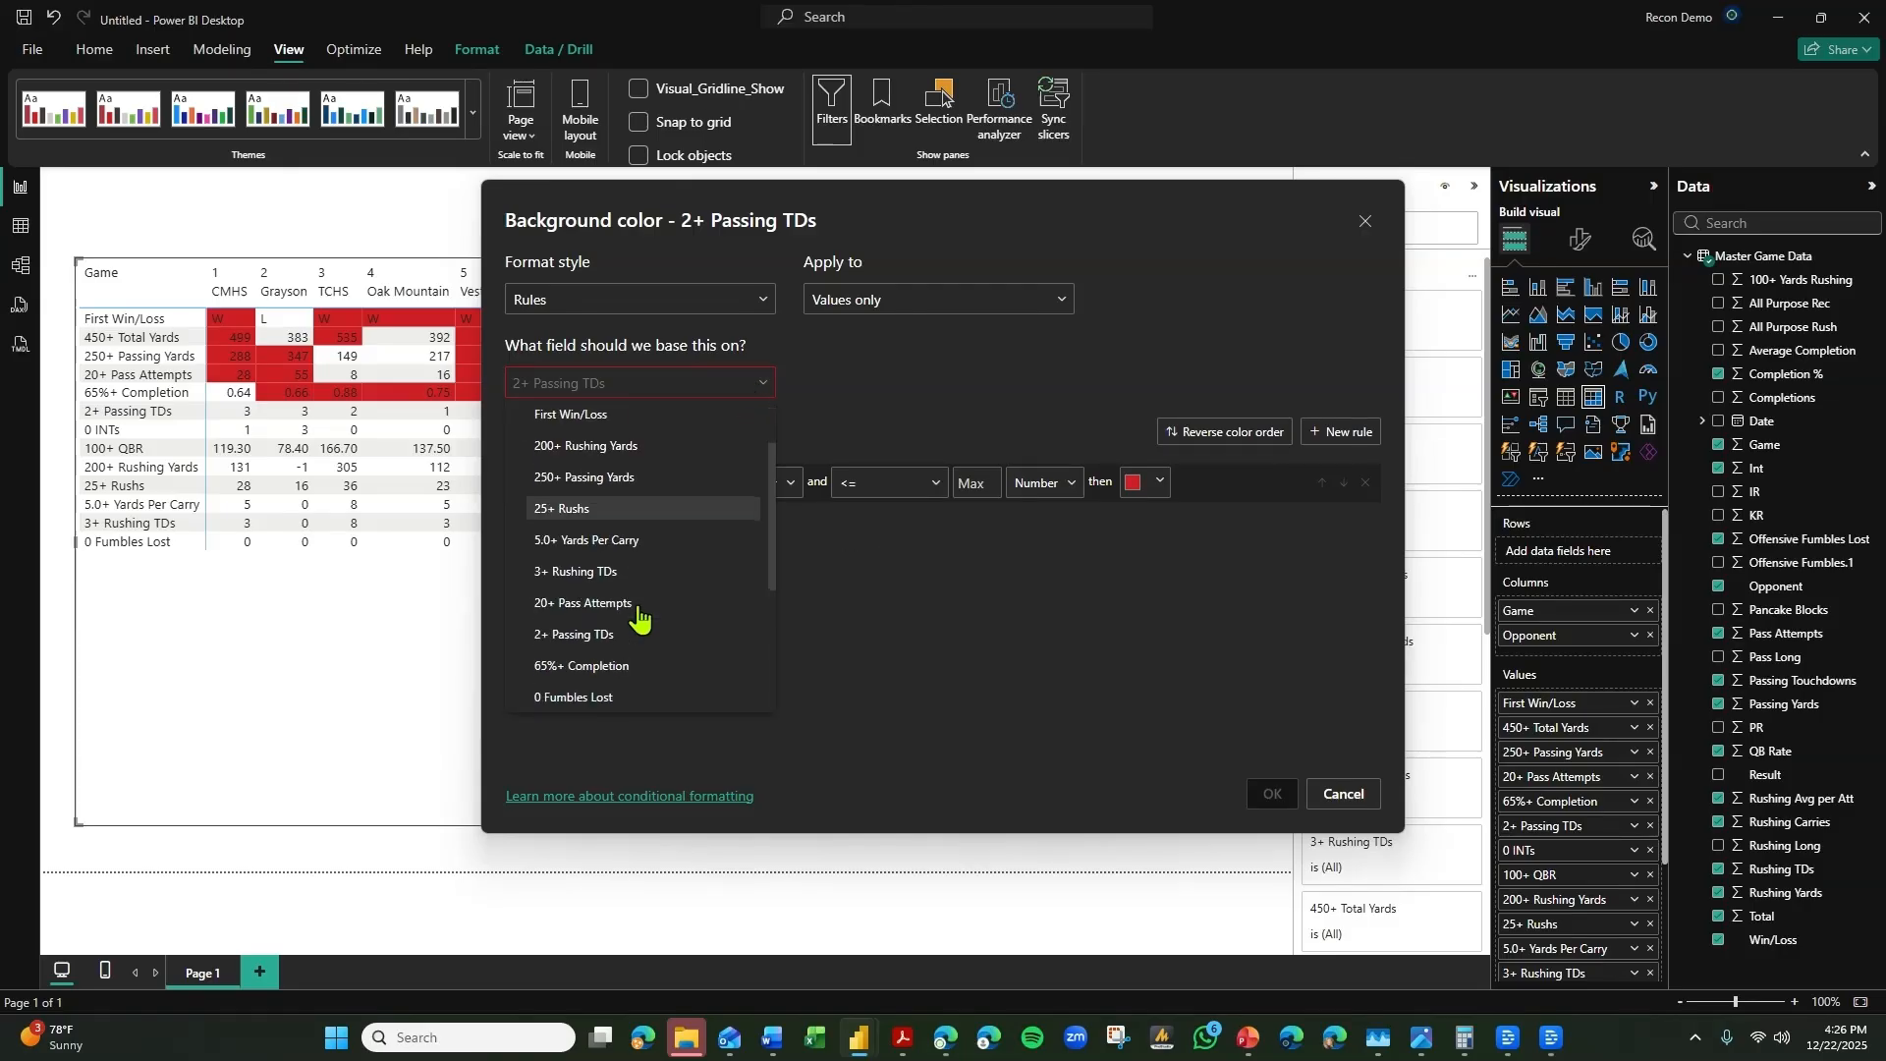
pyautogui.scroll(-1, 638, 613)
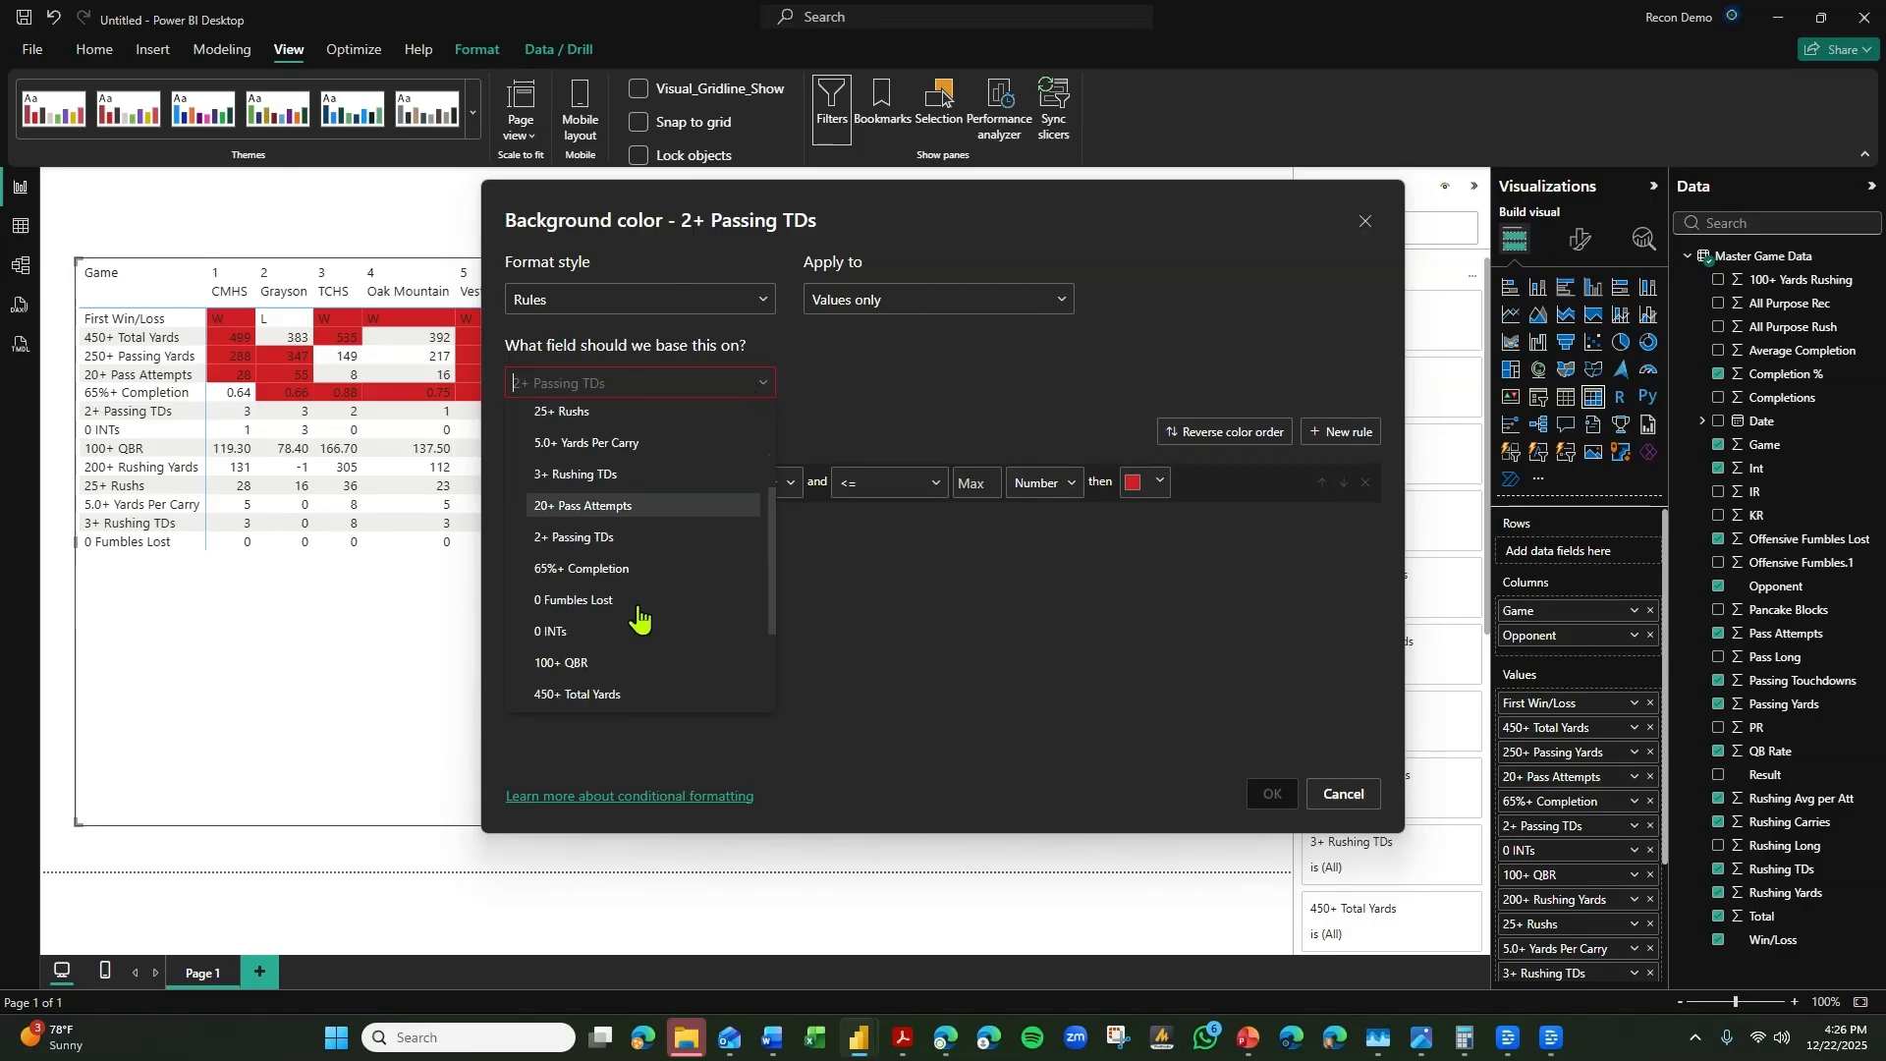
pyautogui.click(642, 539)
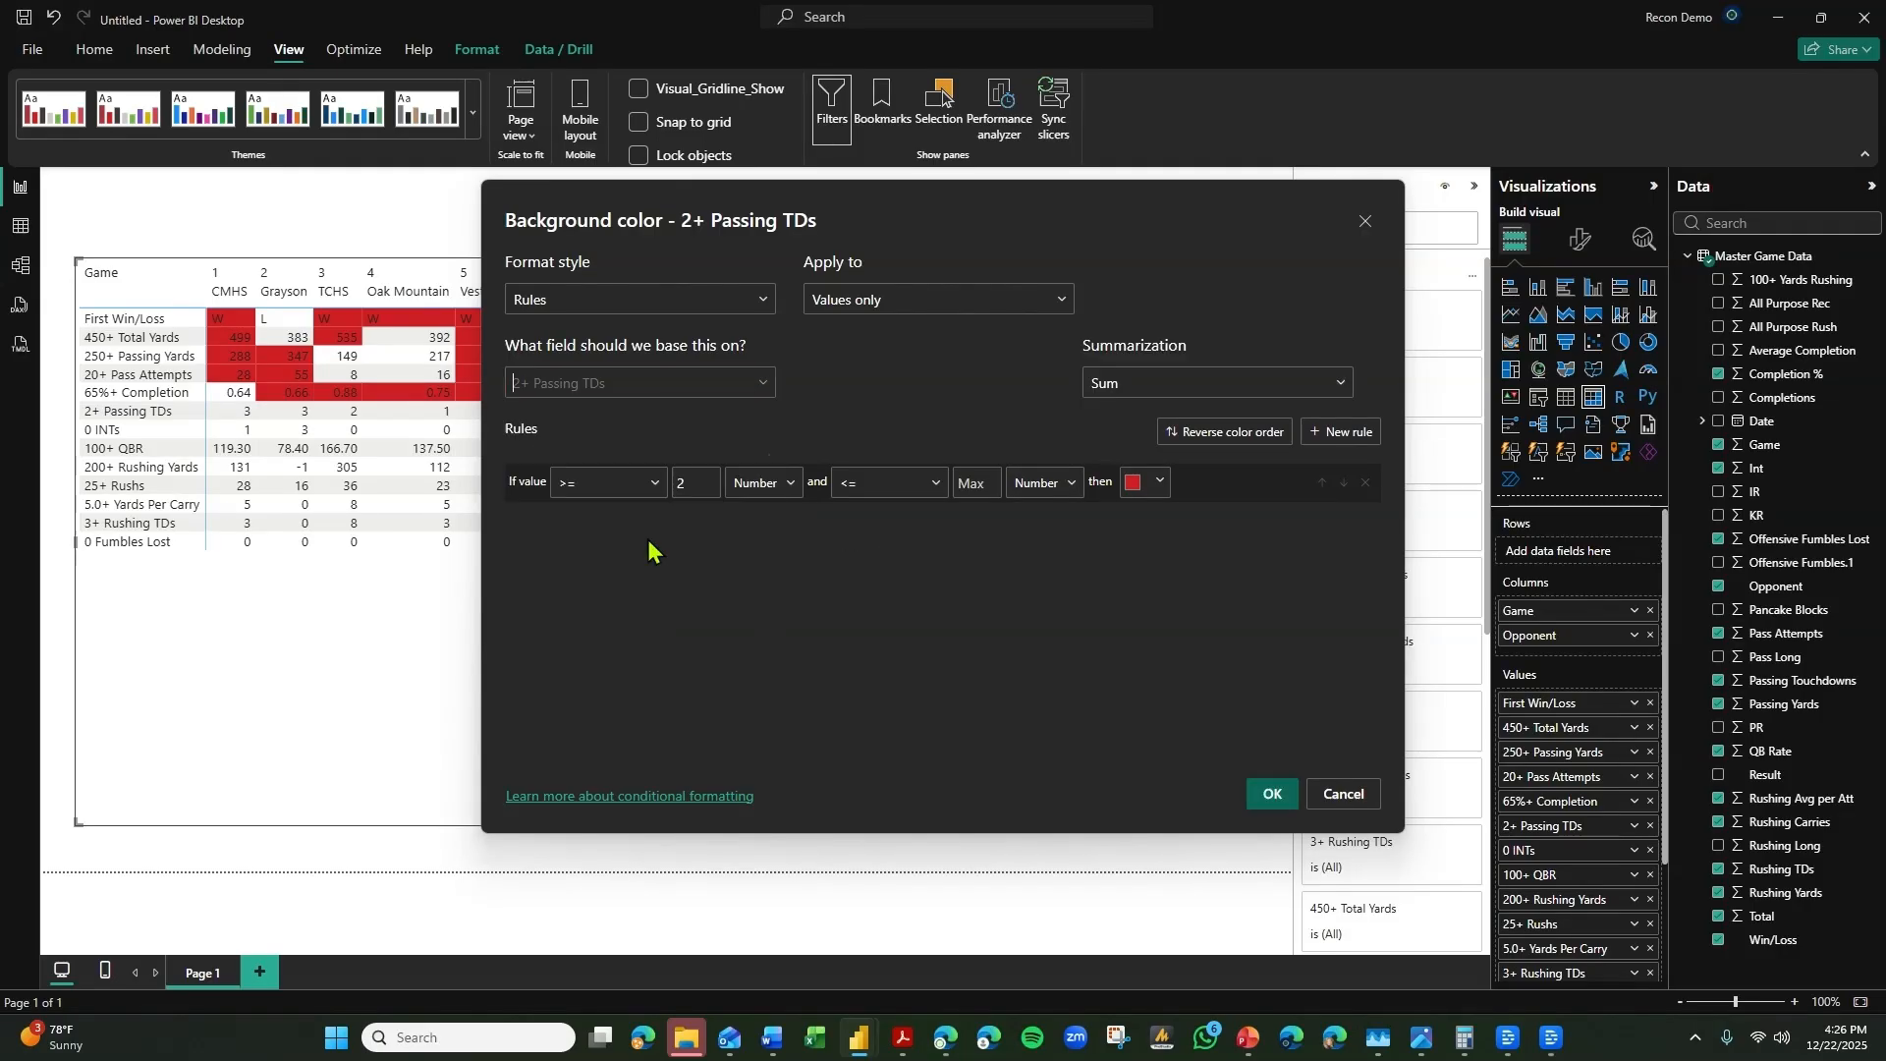
pyautogui.click(1275, 792)
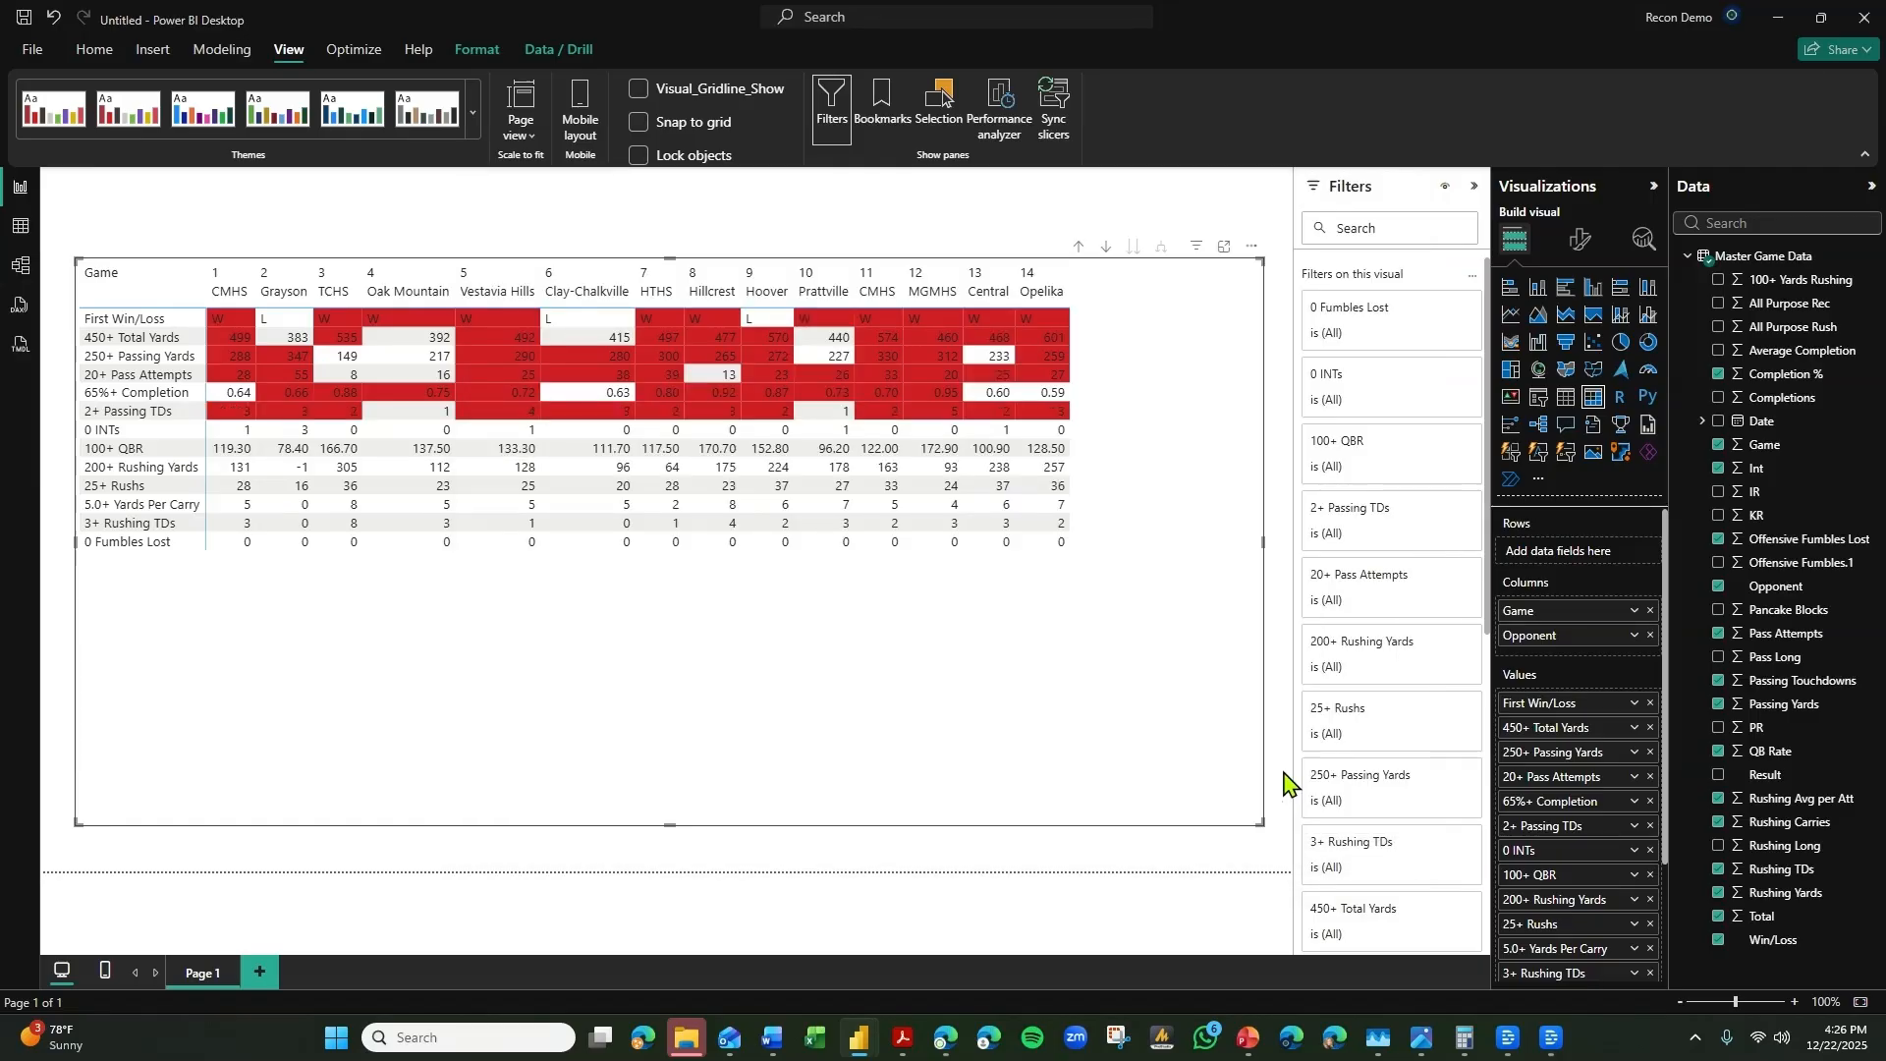
# Switch the 0 INTs background color formatting to Rules, with the condition = 0 as a number.
pyautogui.click(1633, 853)
pyautogui.moveTo(1707, 564)
pyautogui.click(1542, 562)
pyautogui.click(589, 300)
pyautogui.click(581, 366)
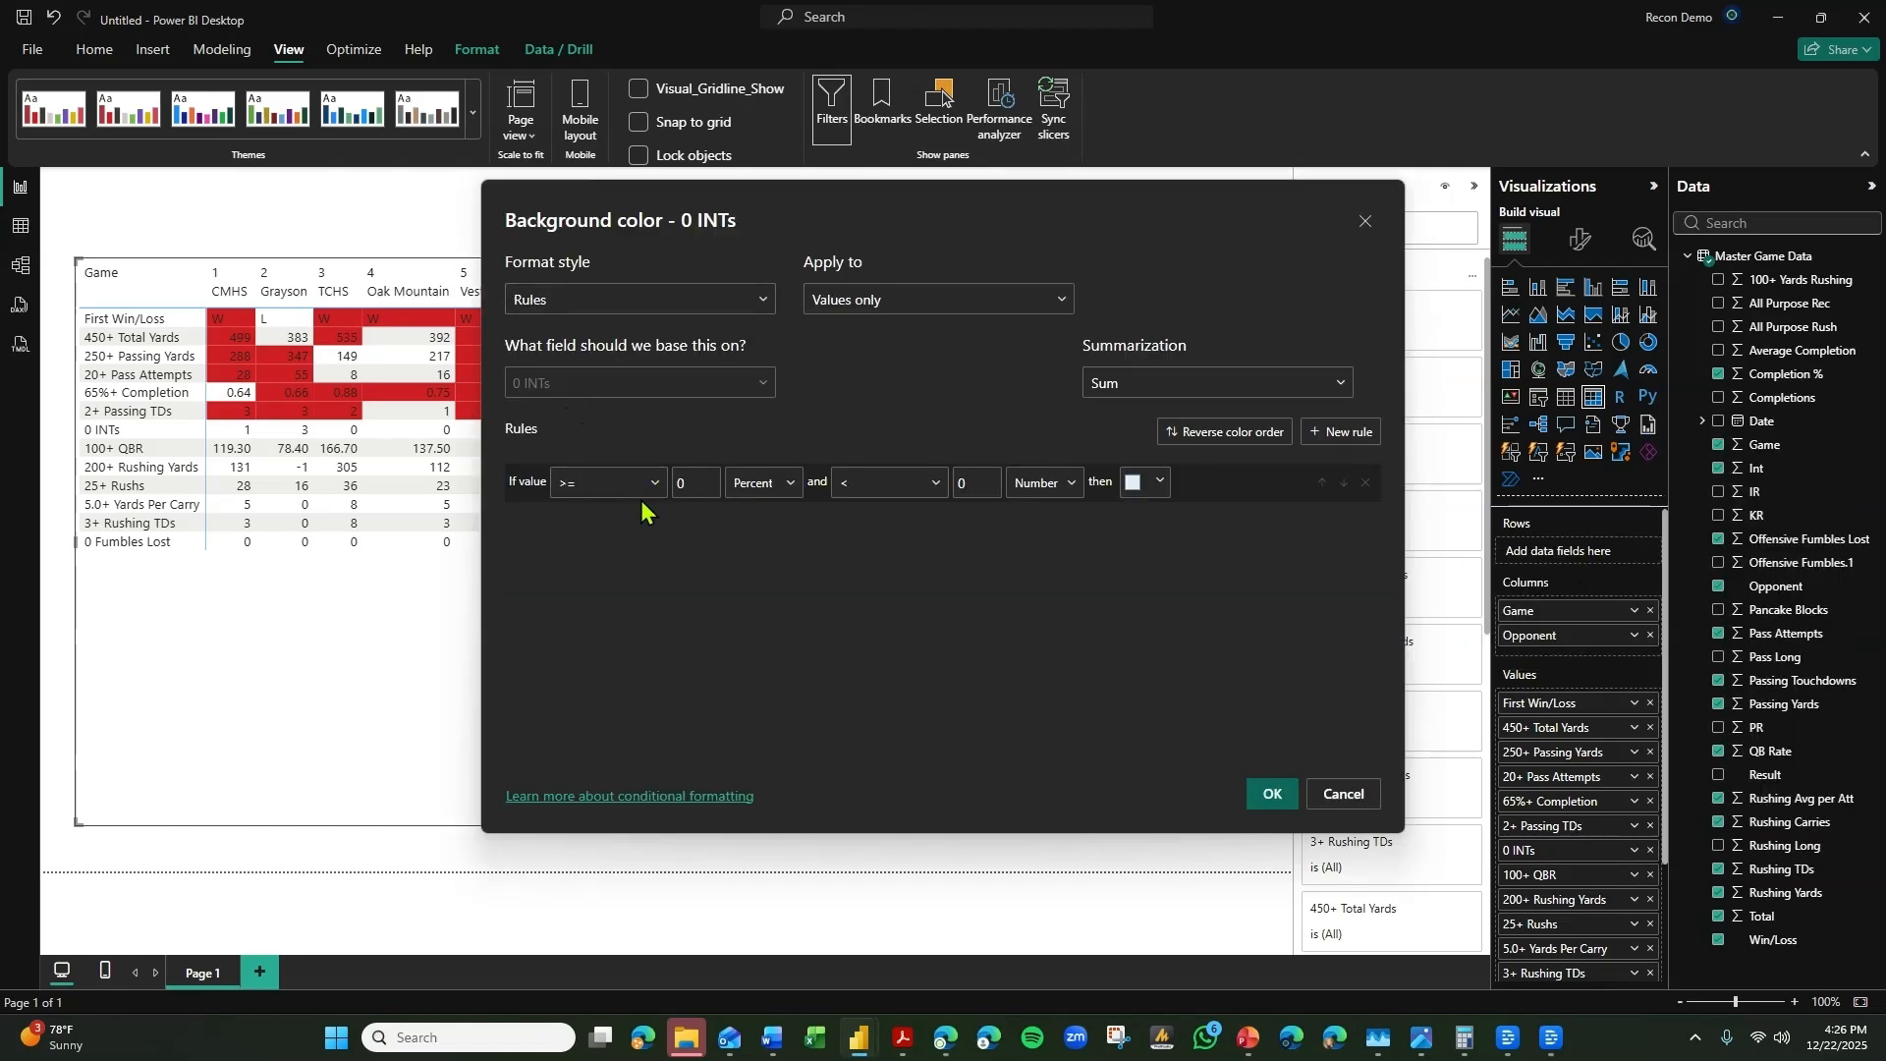
pyautogui.click(588, 579)
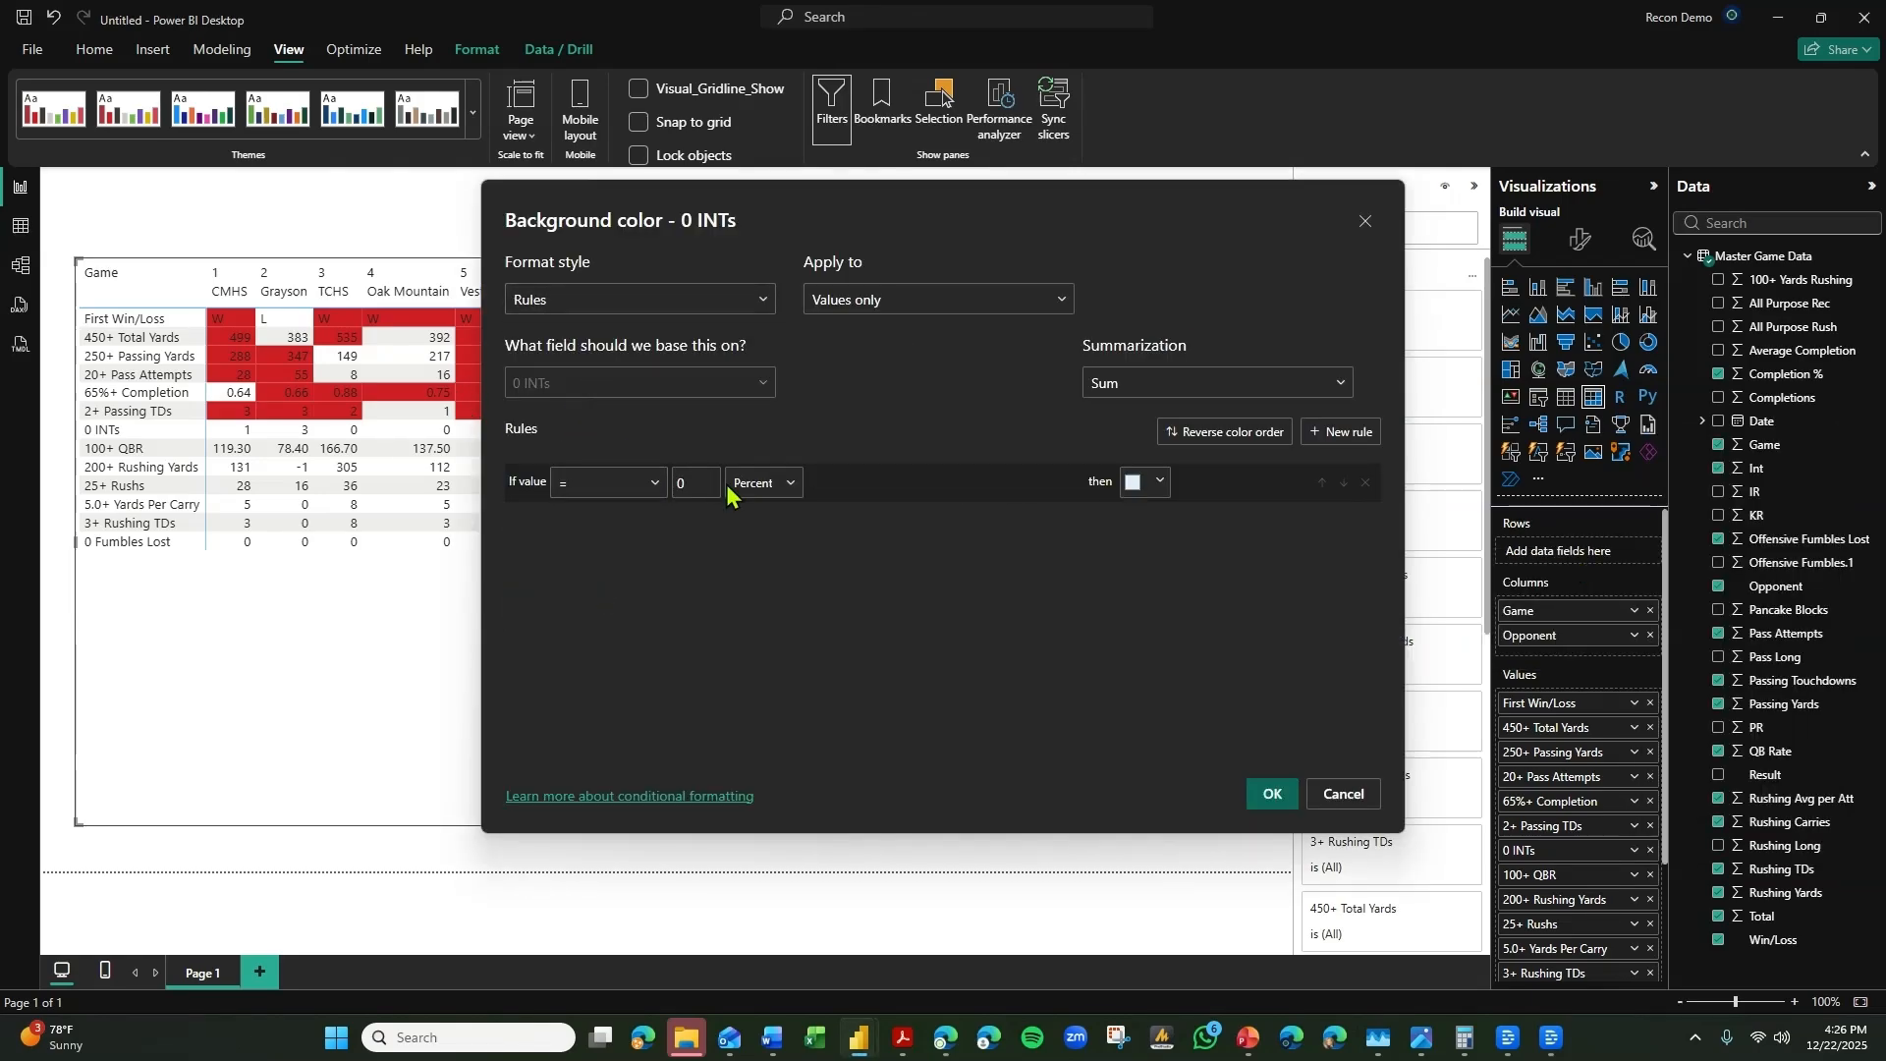
pyautogui.click(757, 484)
pyautogui.click(752, 547)
# Assign the bright red theme color to the 0 INTs rule and apply it.
pyautogui.click(1159, 481)
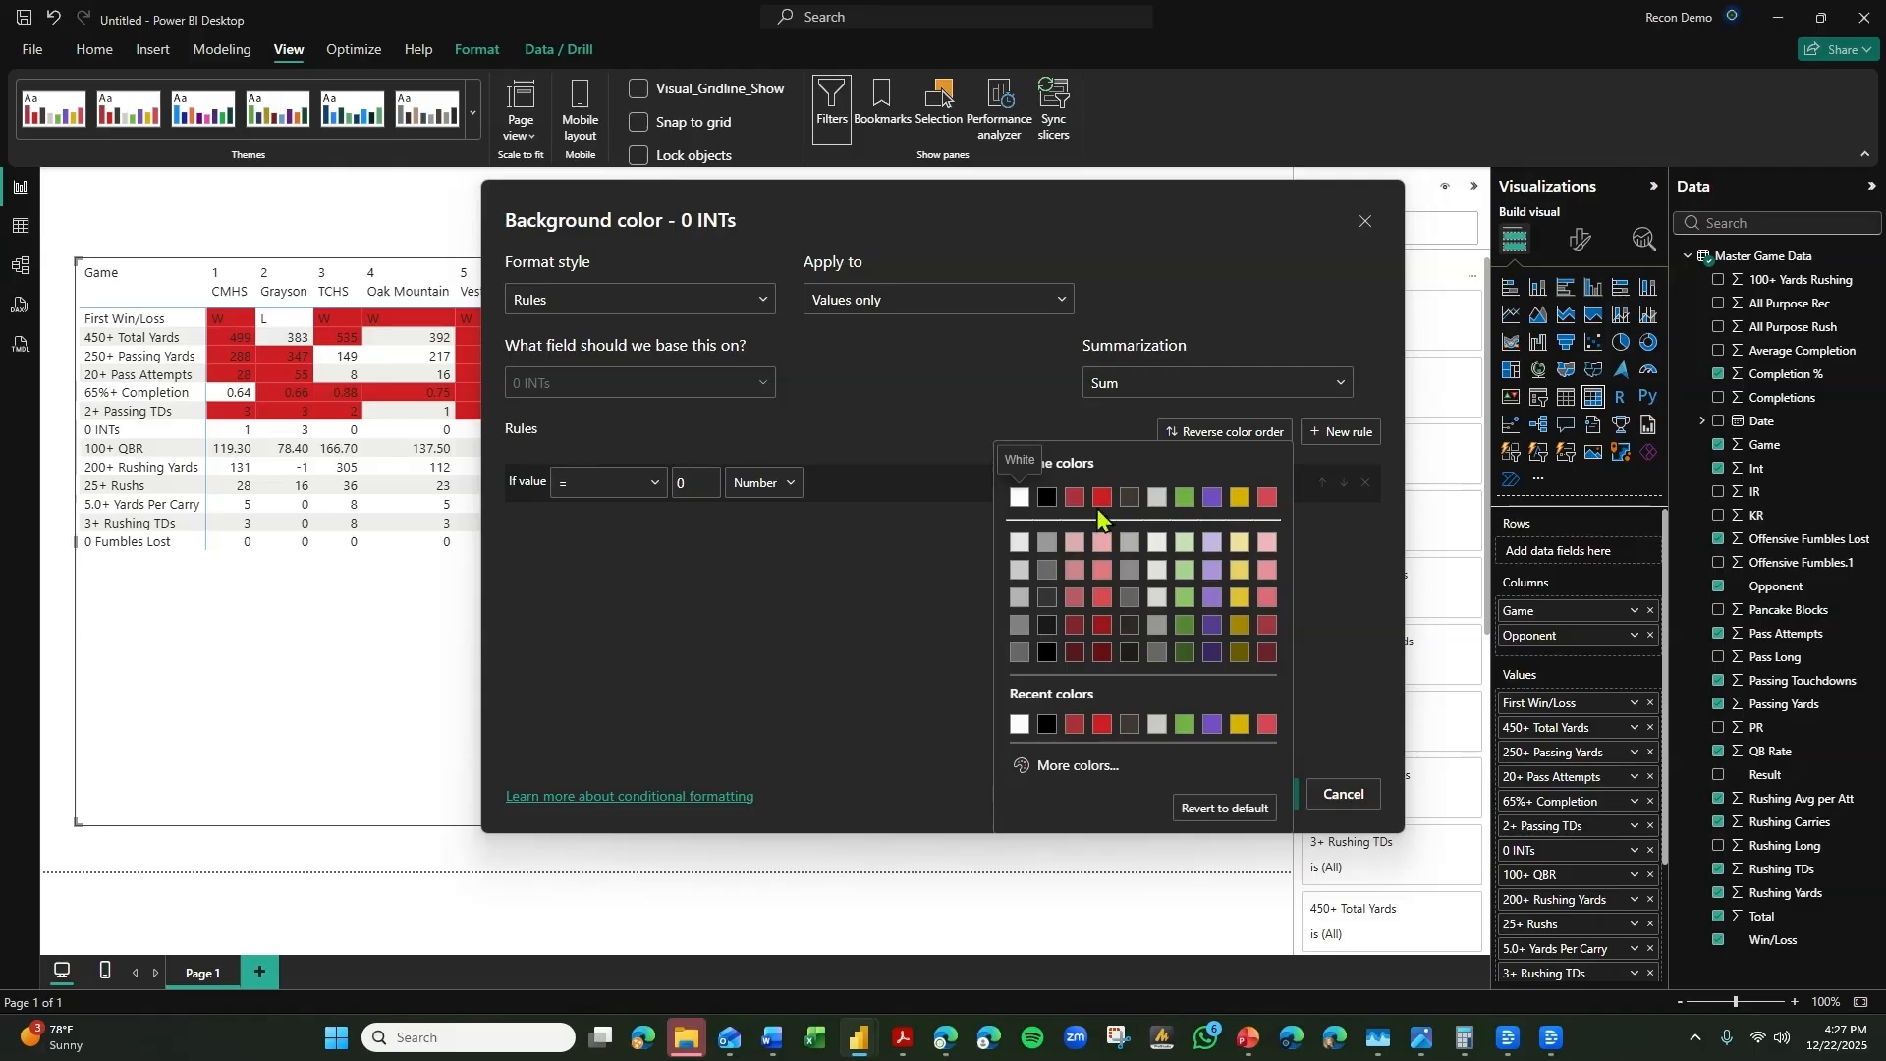
pyautogui.click(1073, 546)
pyautogui.click(1267, 795)
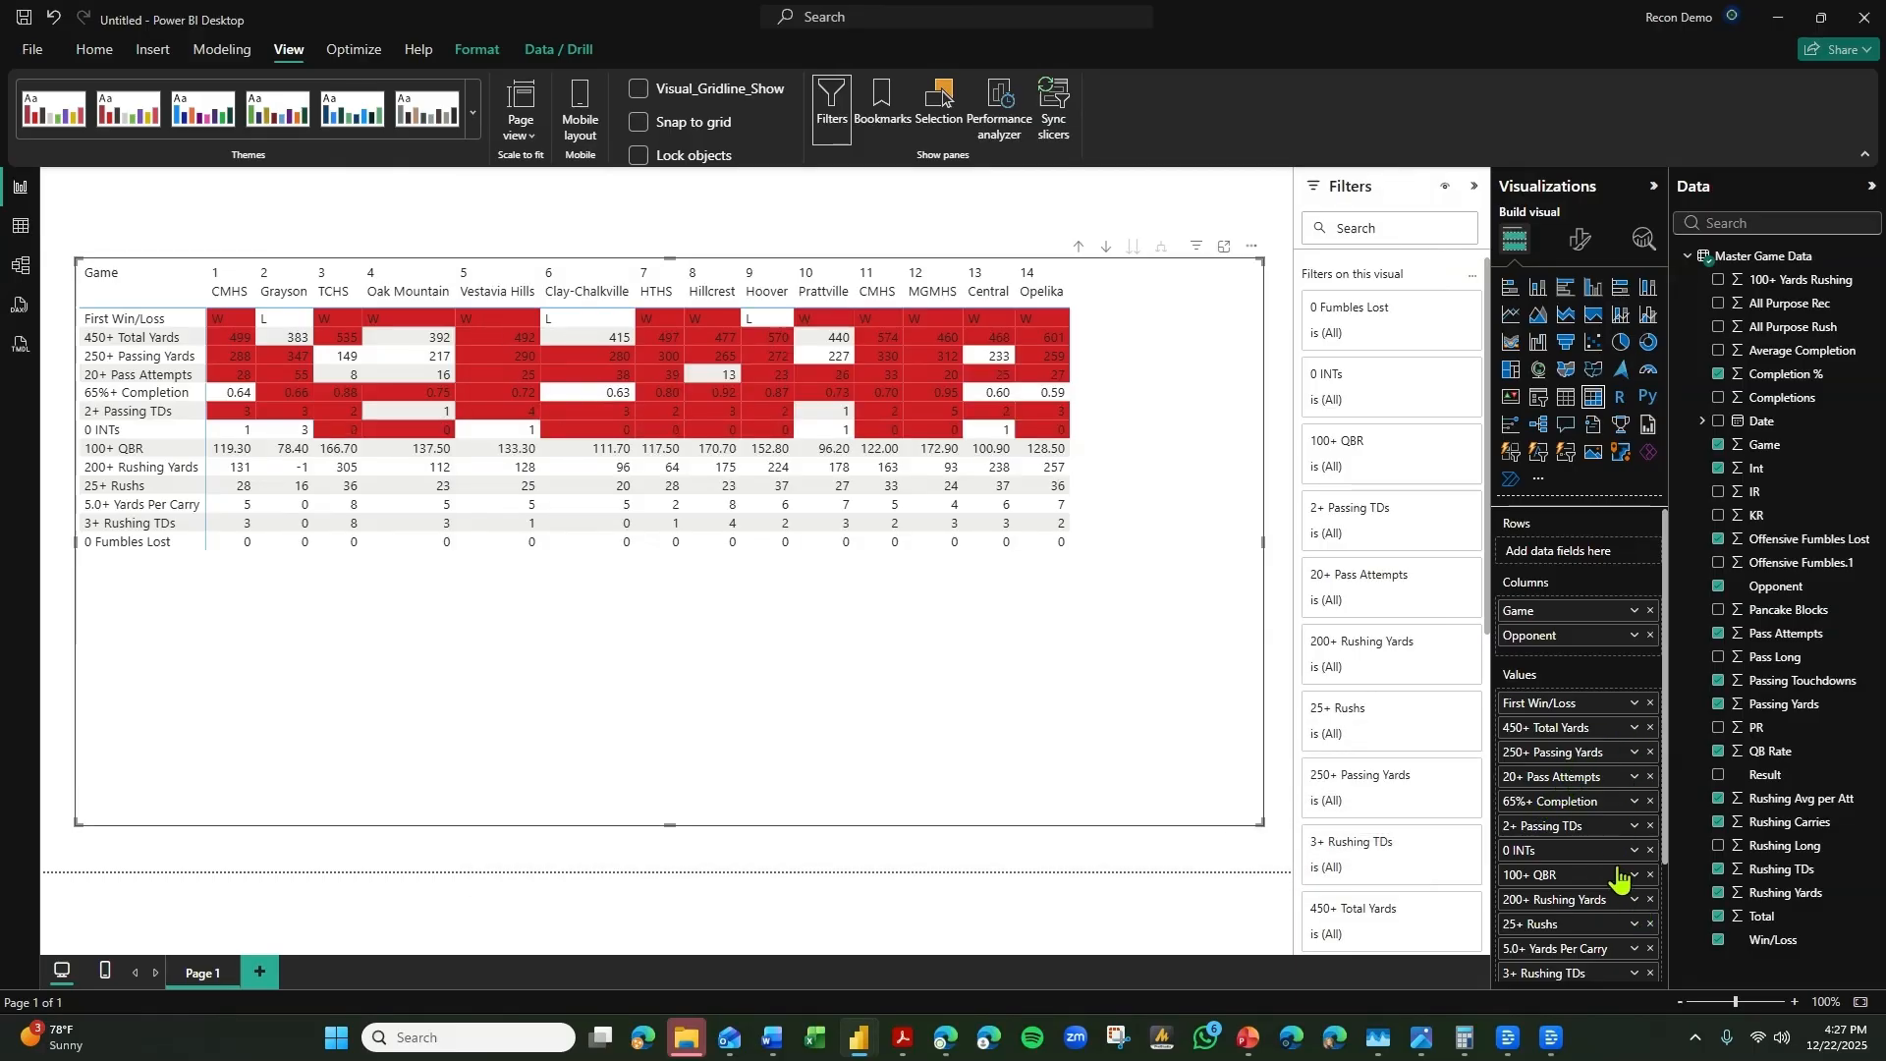
# Open the 100+ QBR background color conditional formatting and switch its format style to Rules.
pyautogui.click(1635, 898)
pyautogui.moveTo(1738, 587)
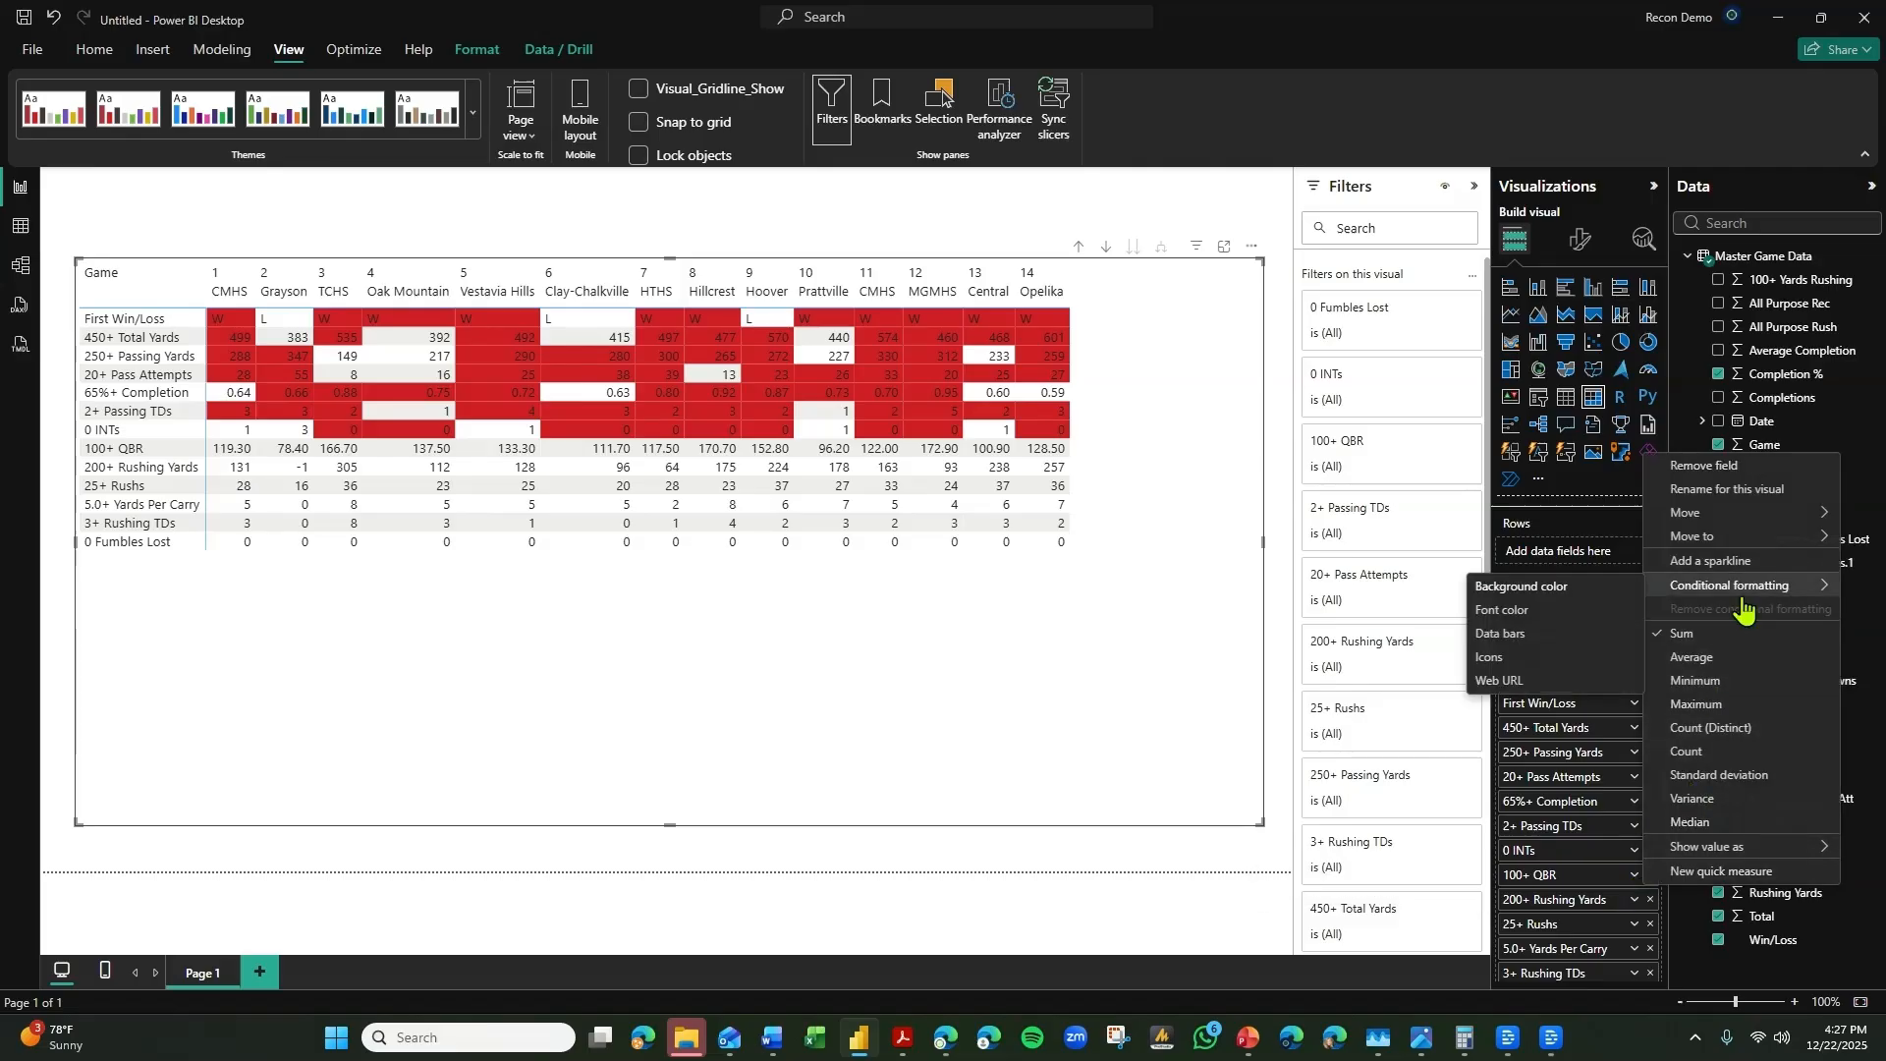
pyautogui.click(1601, 611)
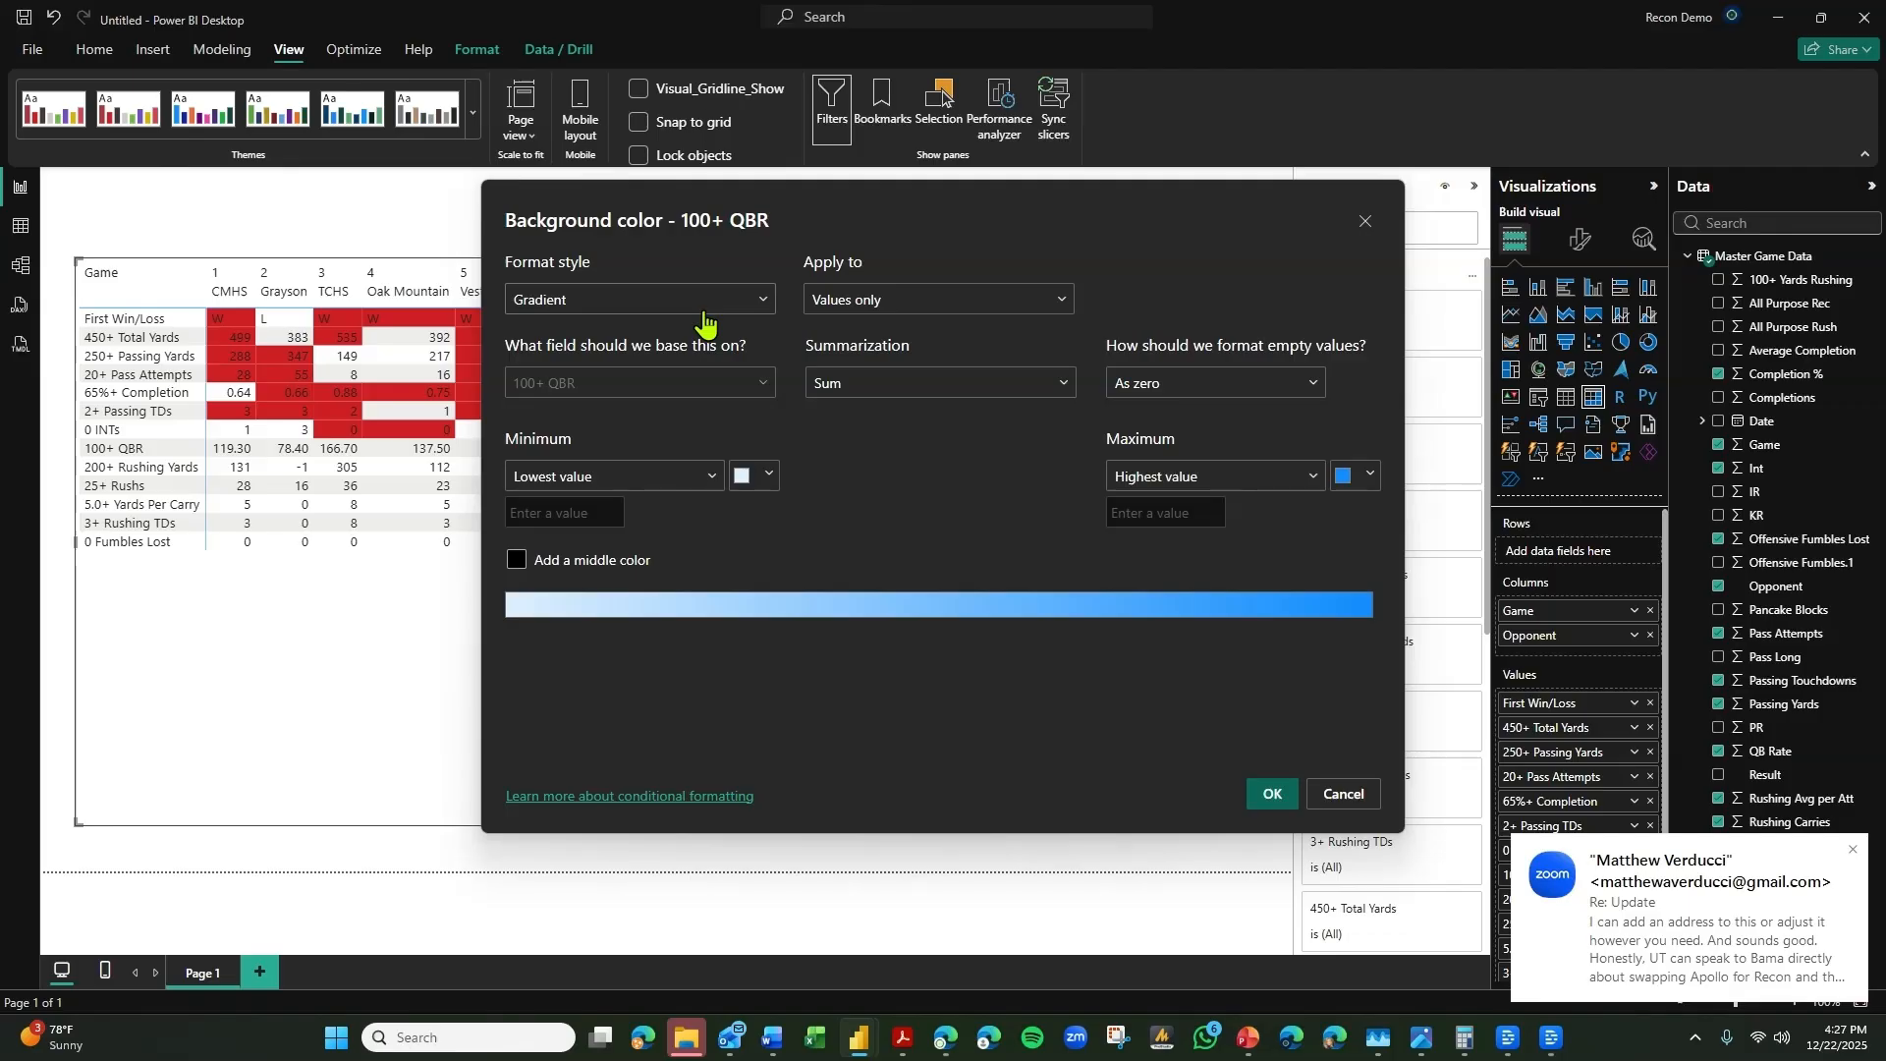
pyautogui.click(704, 307)
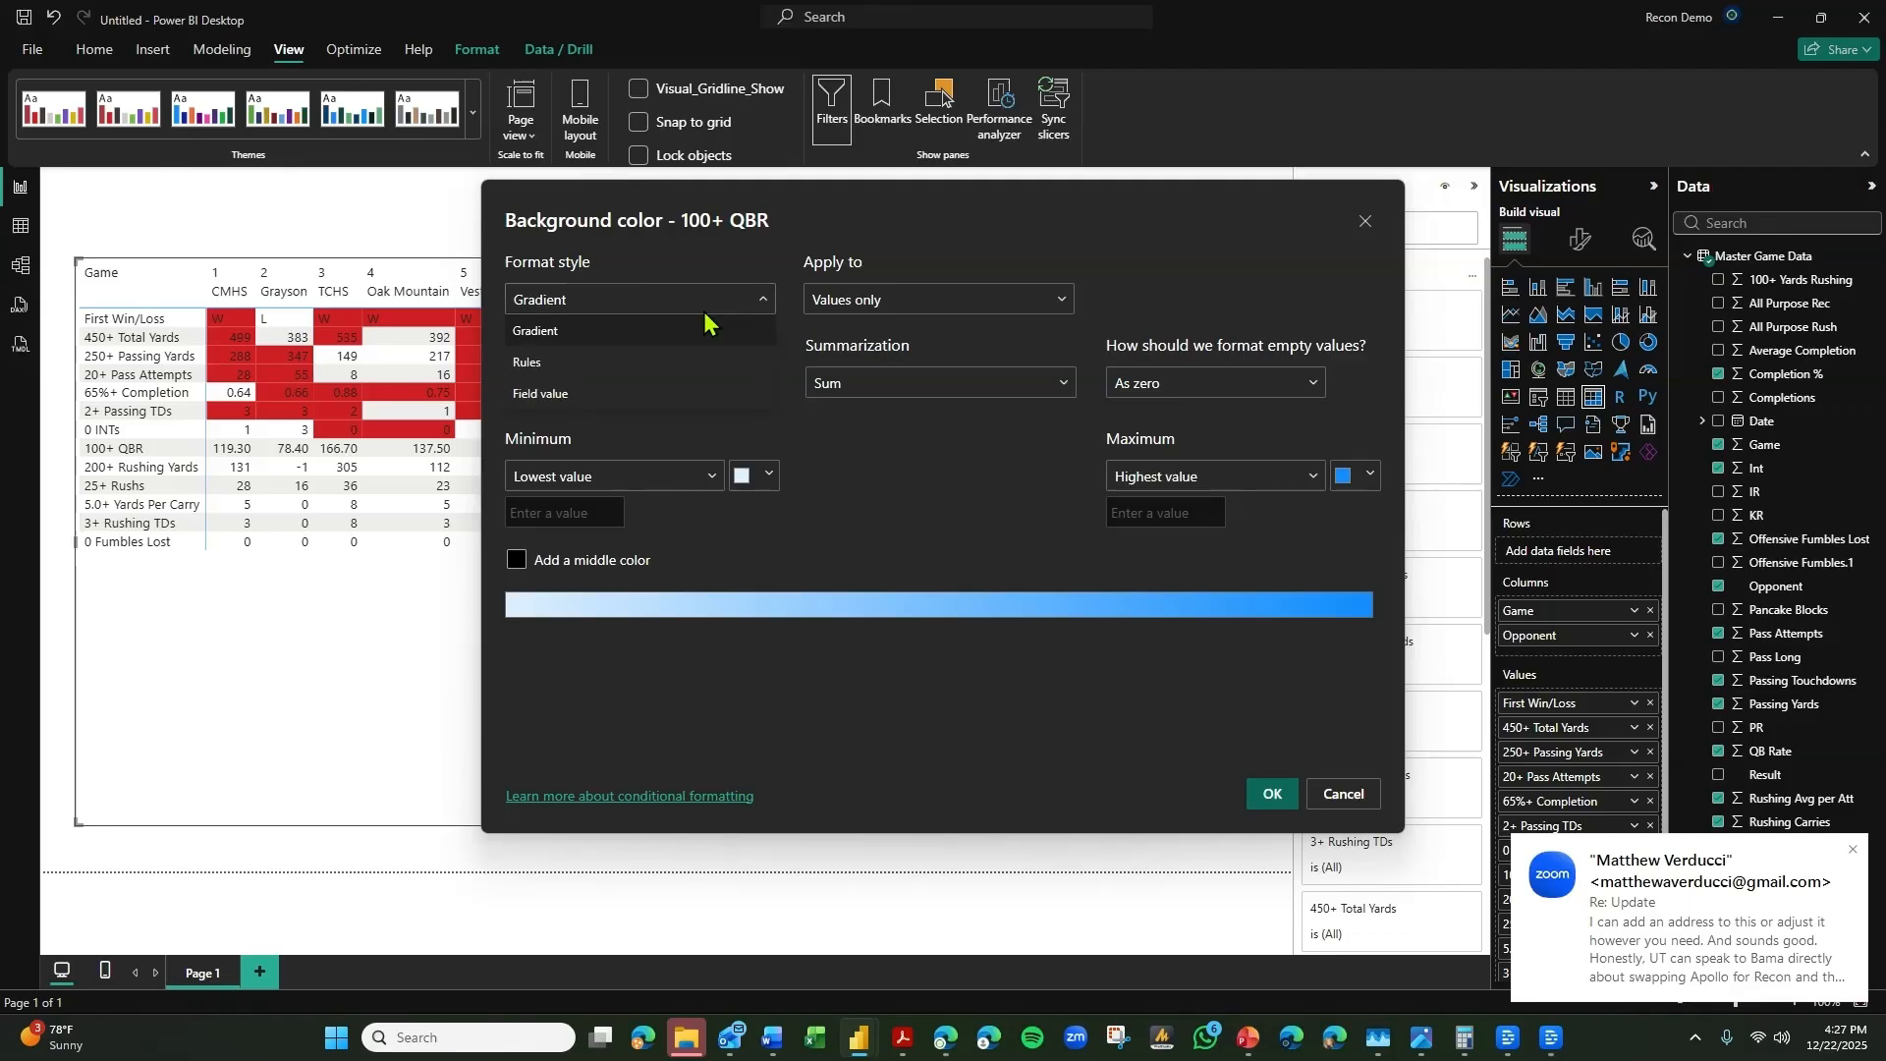
pyautogui.click(640, 368)
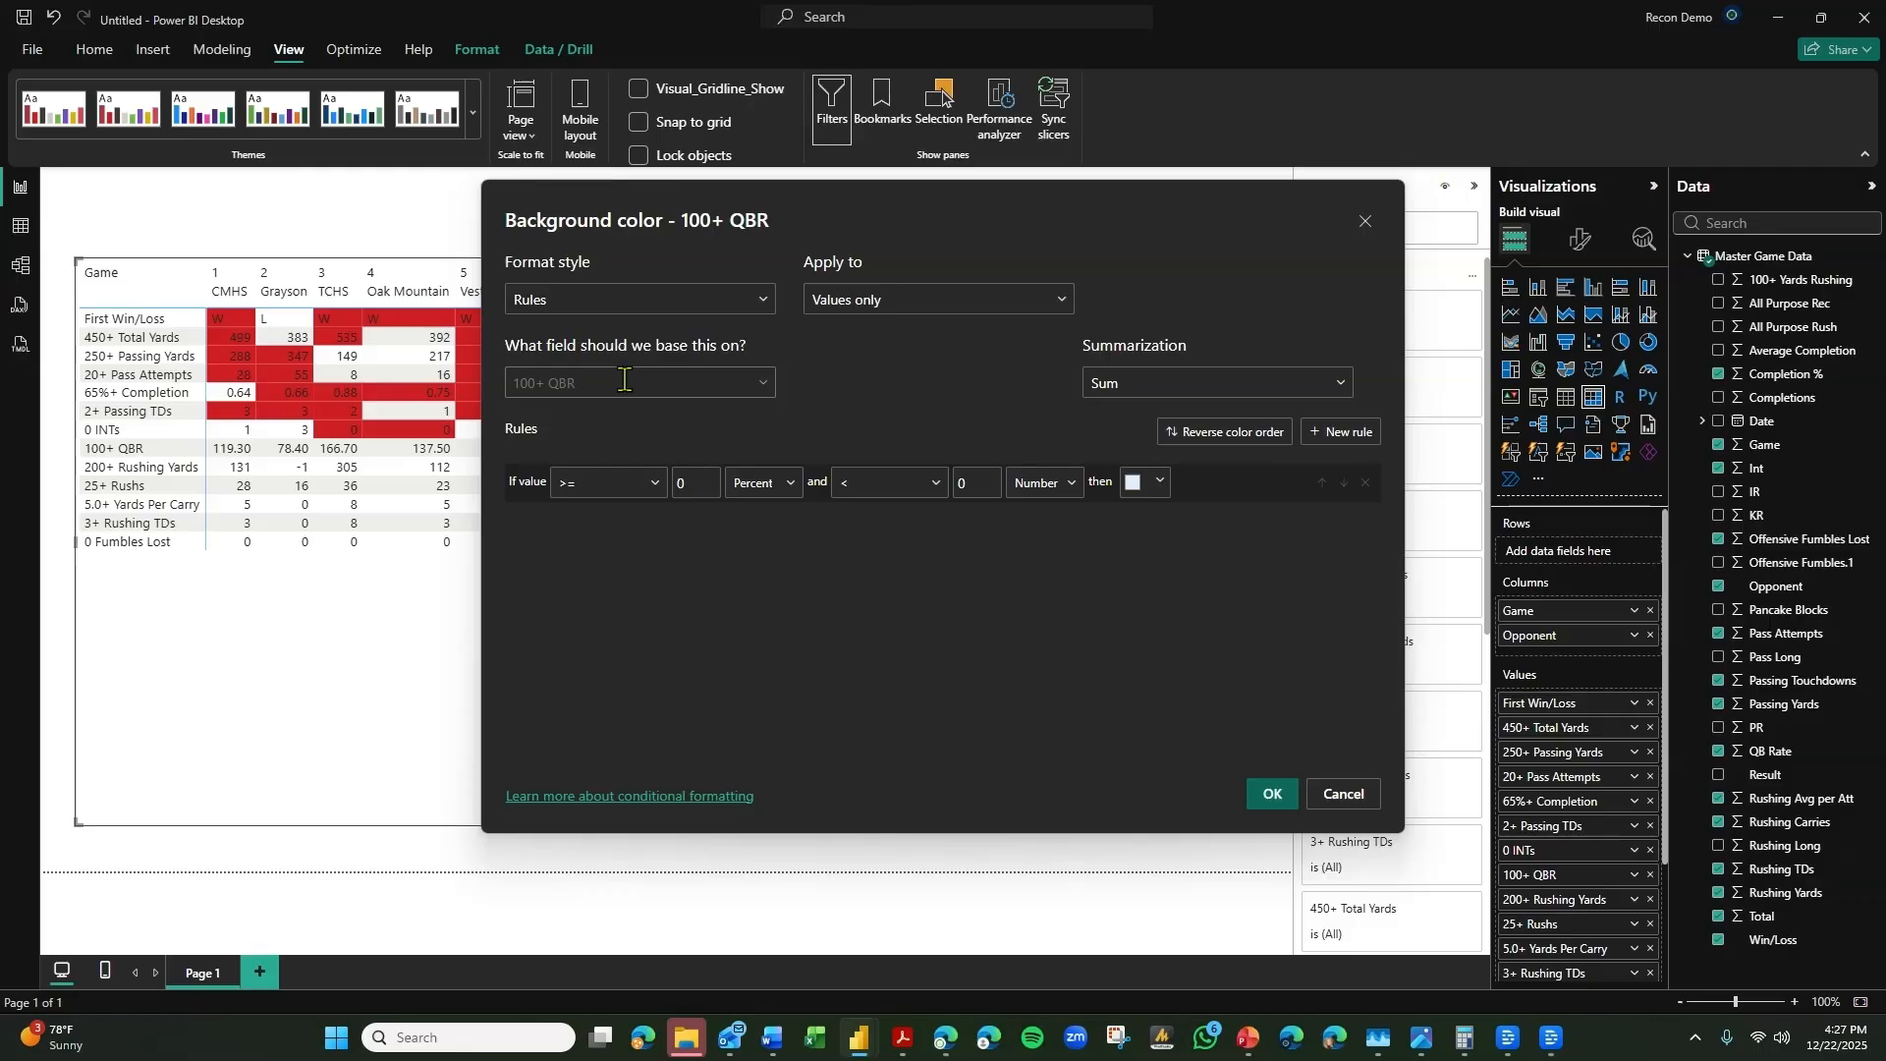
pyautogui.click(624, 380)
pyautogui.click(818, 430)
# Set the 100+ QBR rule's lower limit to >= 100, with both limits treated as numbers.
pyautogui.click(756, 494)
pyautogui.click(756, 528)
pyautogui.doubleClick(681, 483)
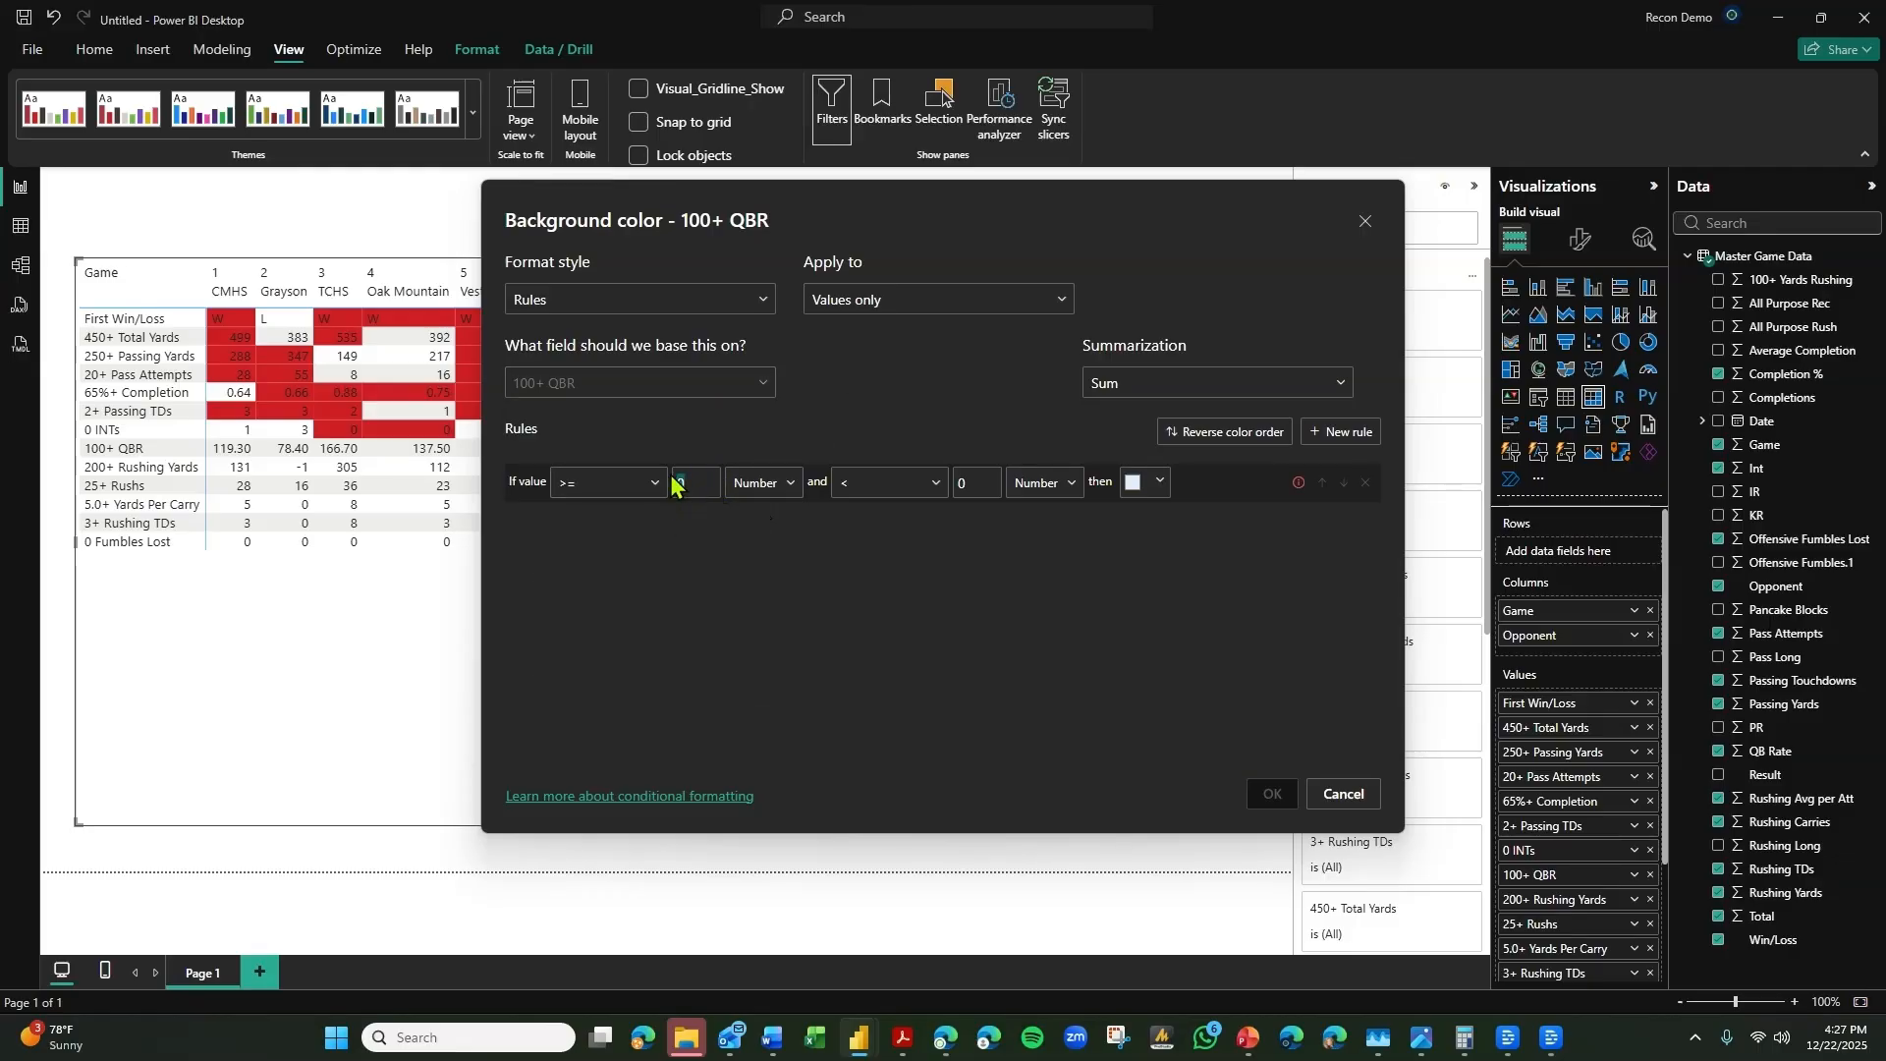
pyautogui.click(1039, 482)
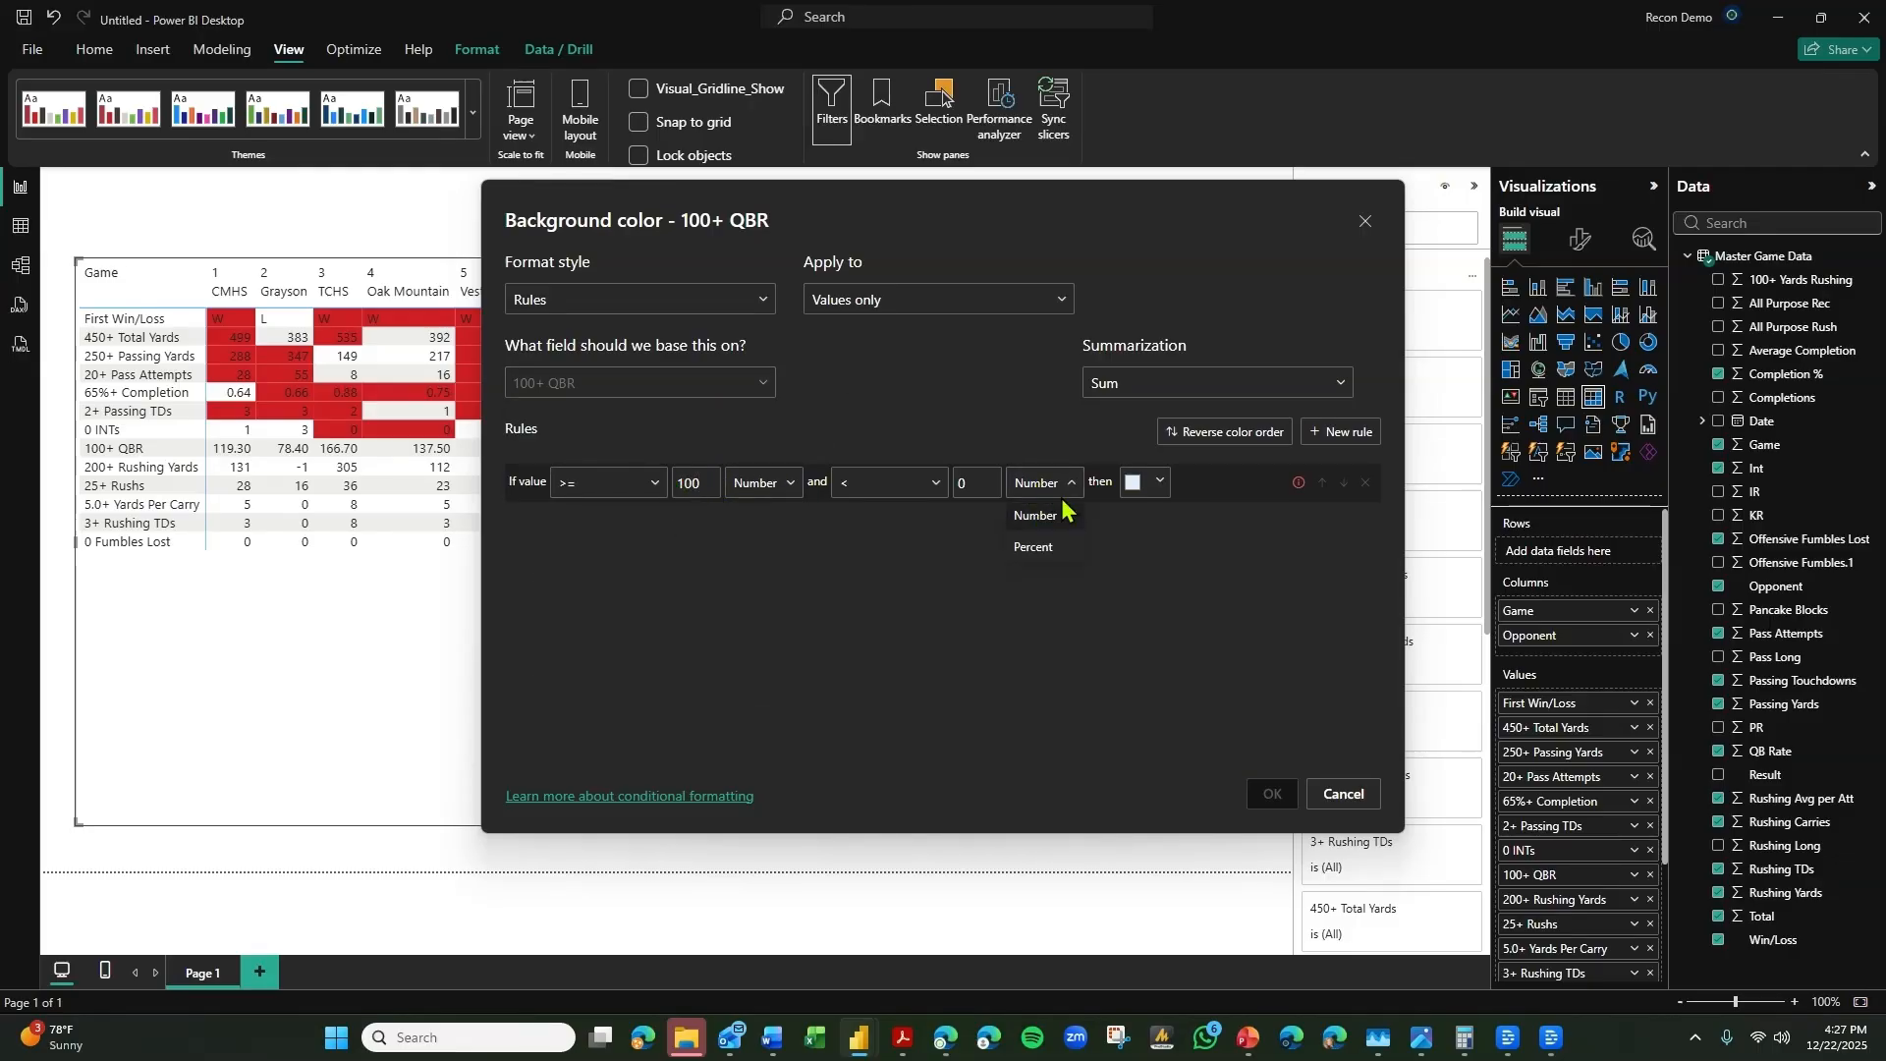
pyautogui.click(1077, 552)
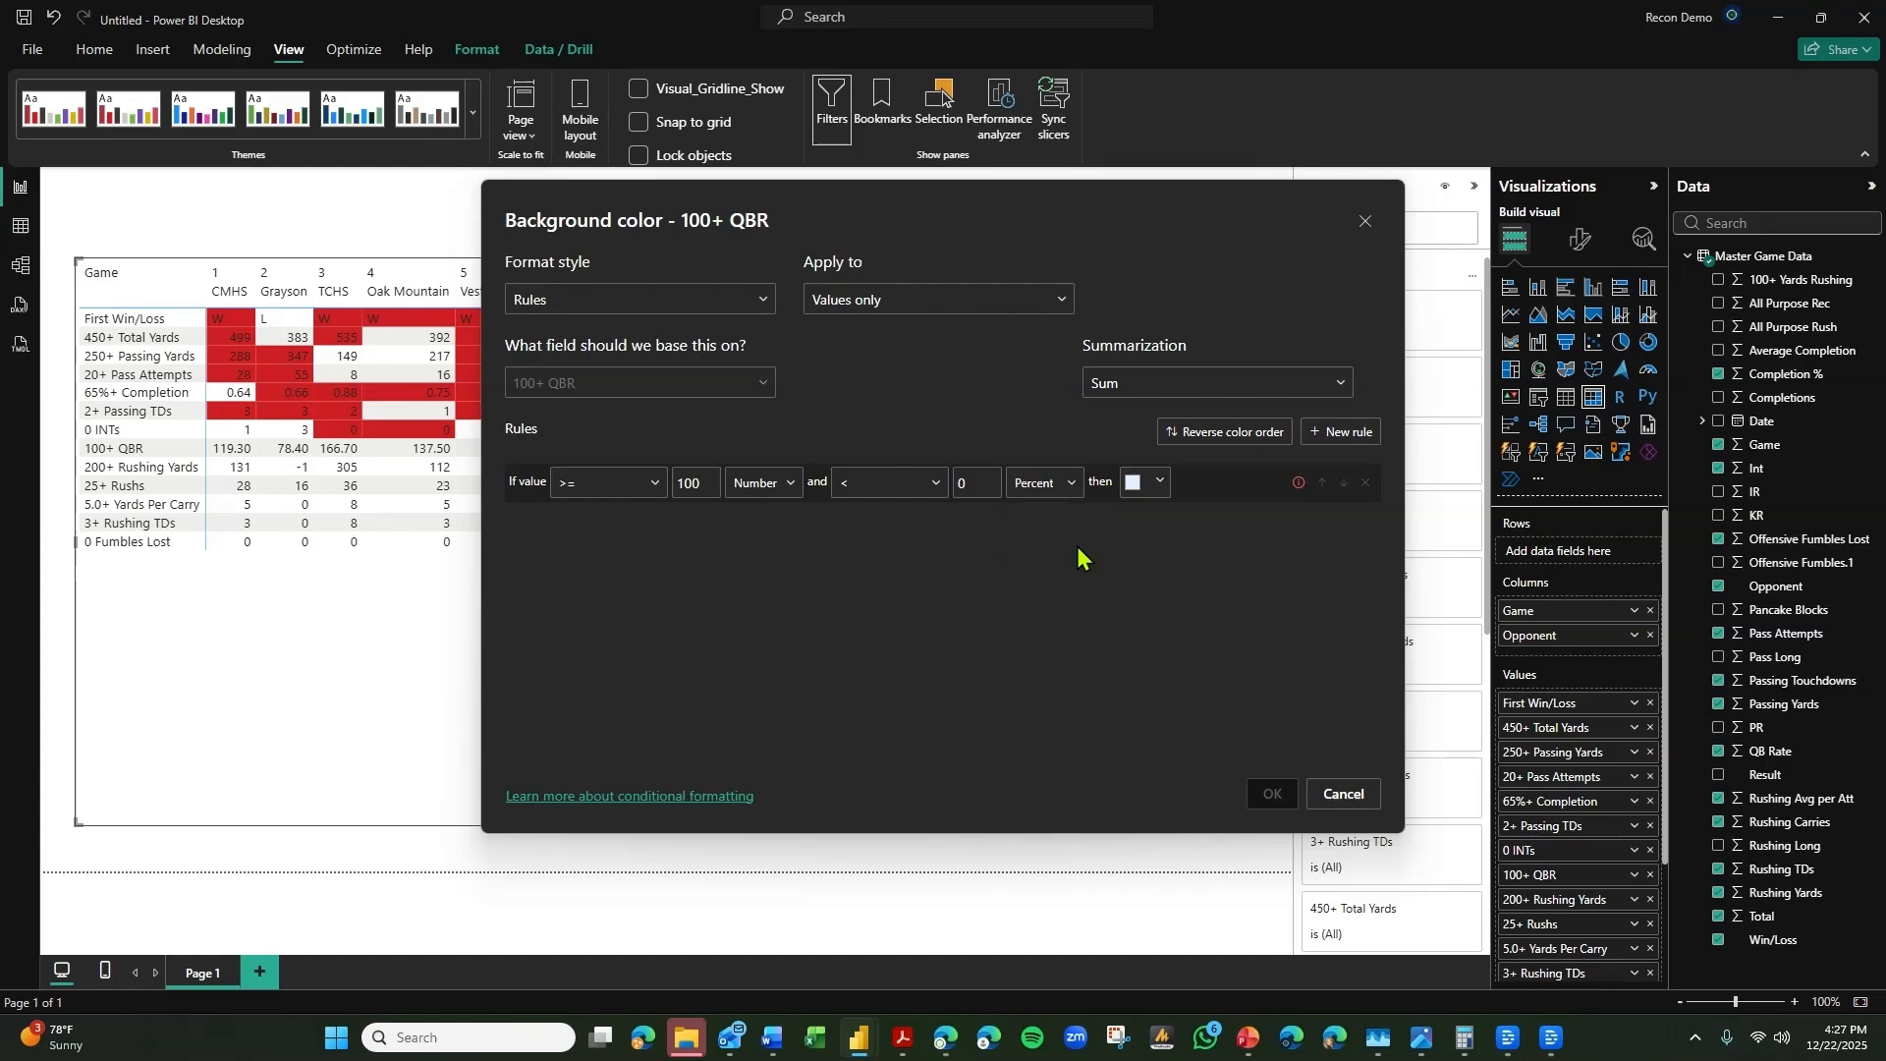
pyautogui.click(1044, 482)
pyautogui.click(1065, 519)
pyautogui.click(758, 491)
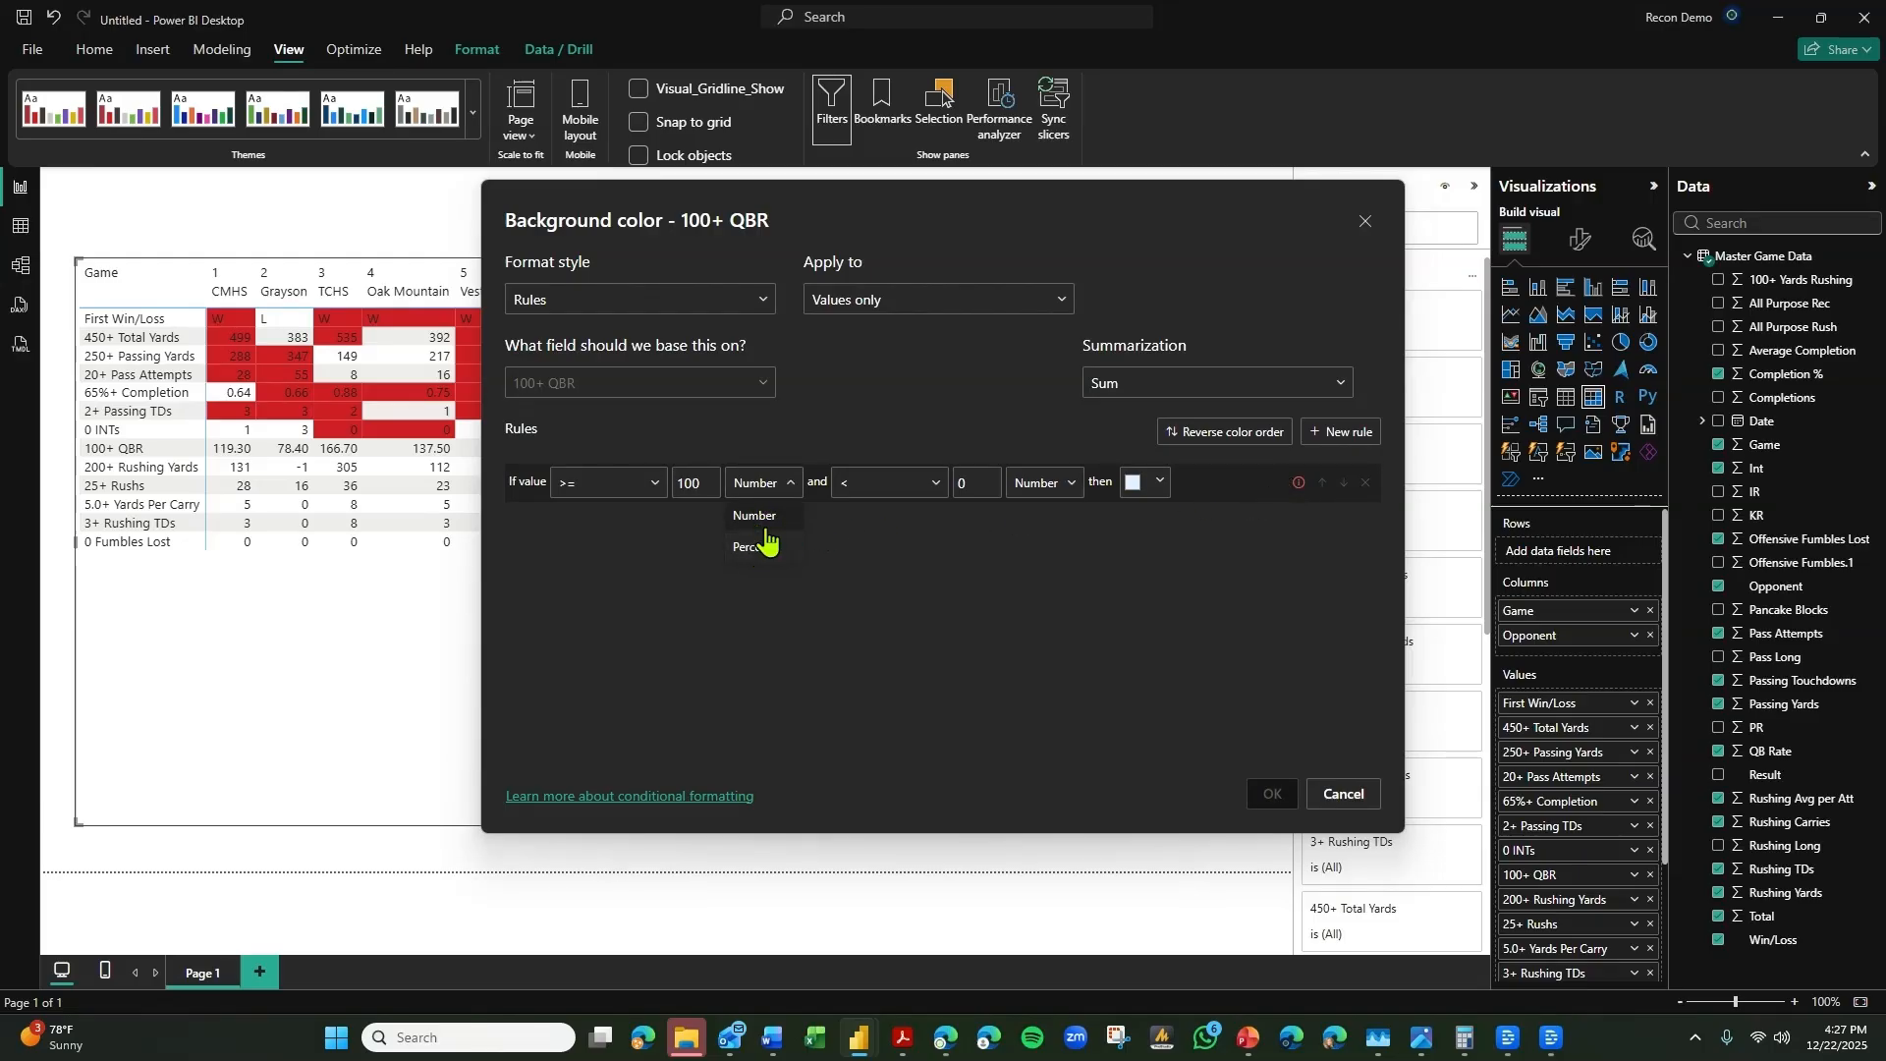
# Give the 100+ QBR rule an upper limit of <= Max and the bright red theme color, and apply it.
pyautogui.click(988, 485)
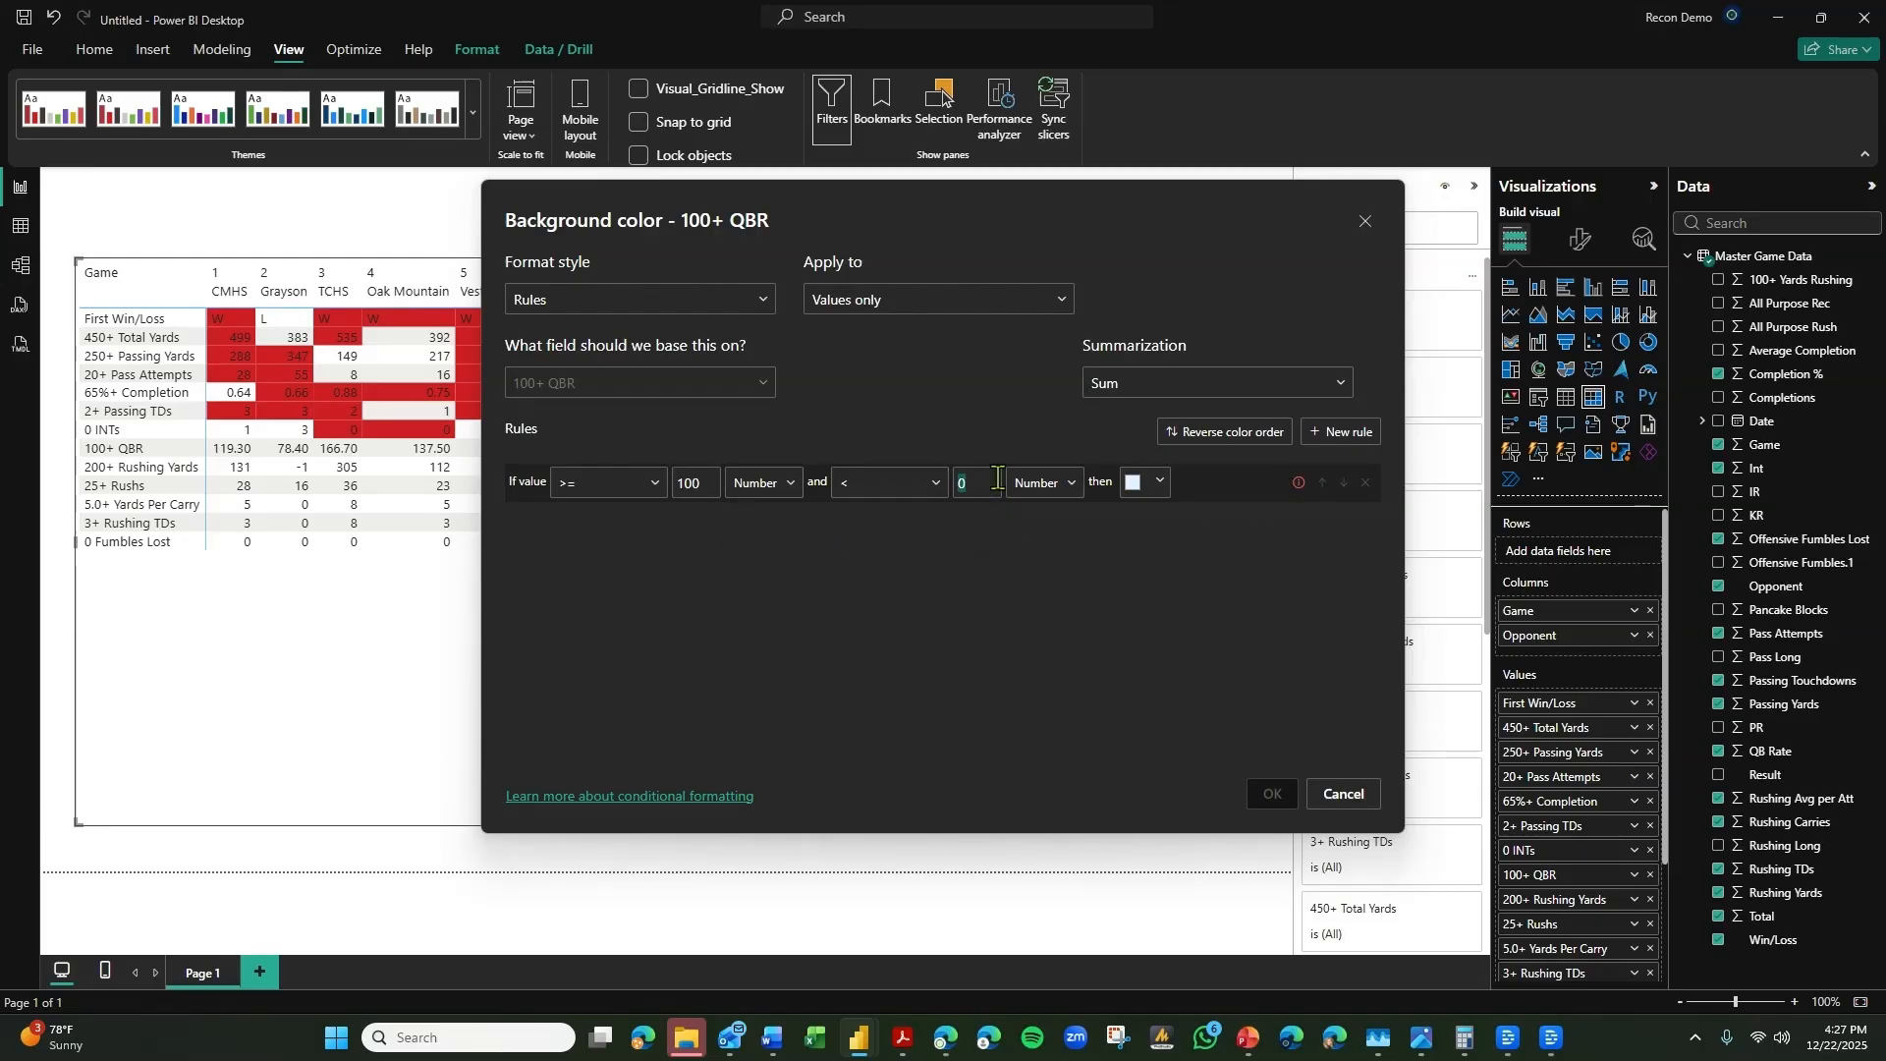
pyautogui.press('BackSpace')
pyautogui.click(884, 483)
pyautogui.click(864, 549)
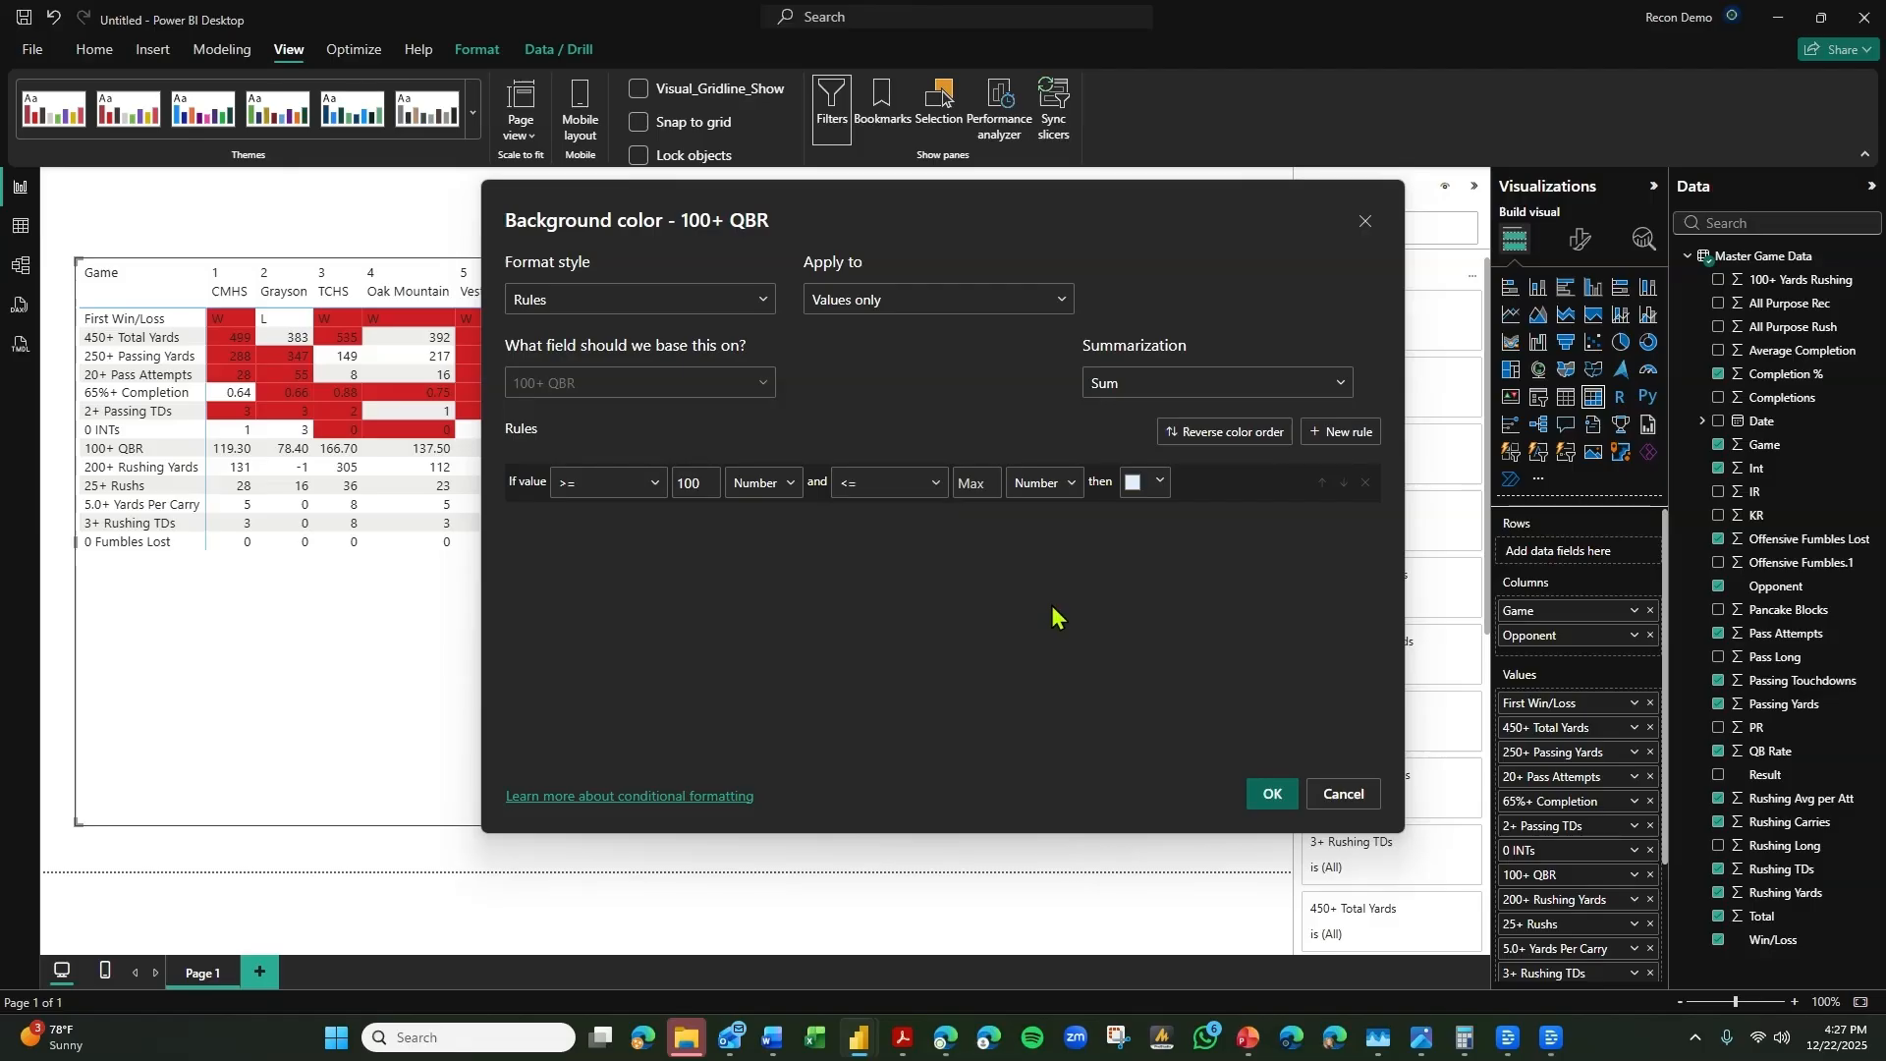
pyautogui.click(1149, 483)
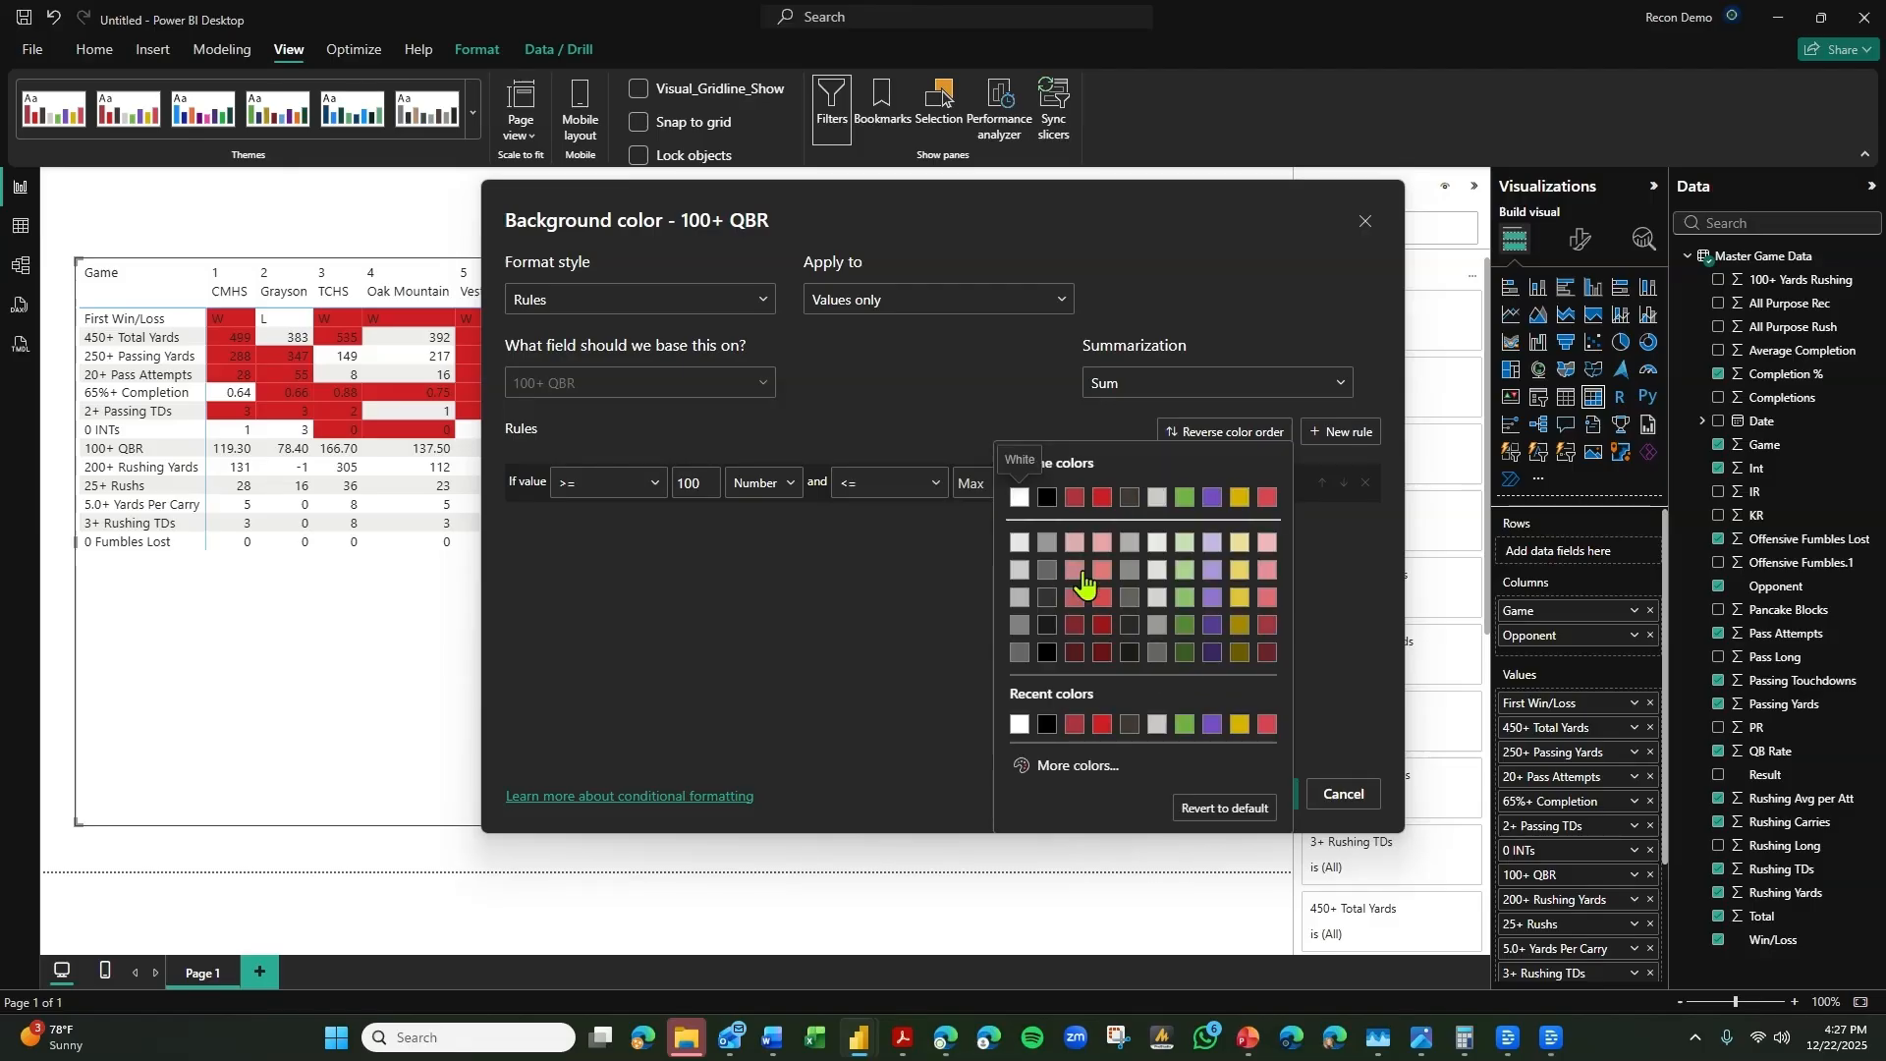
pyautogui.click(1105, 511)
pyautogui.click(1267, 792)
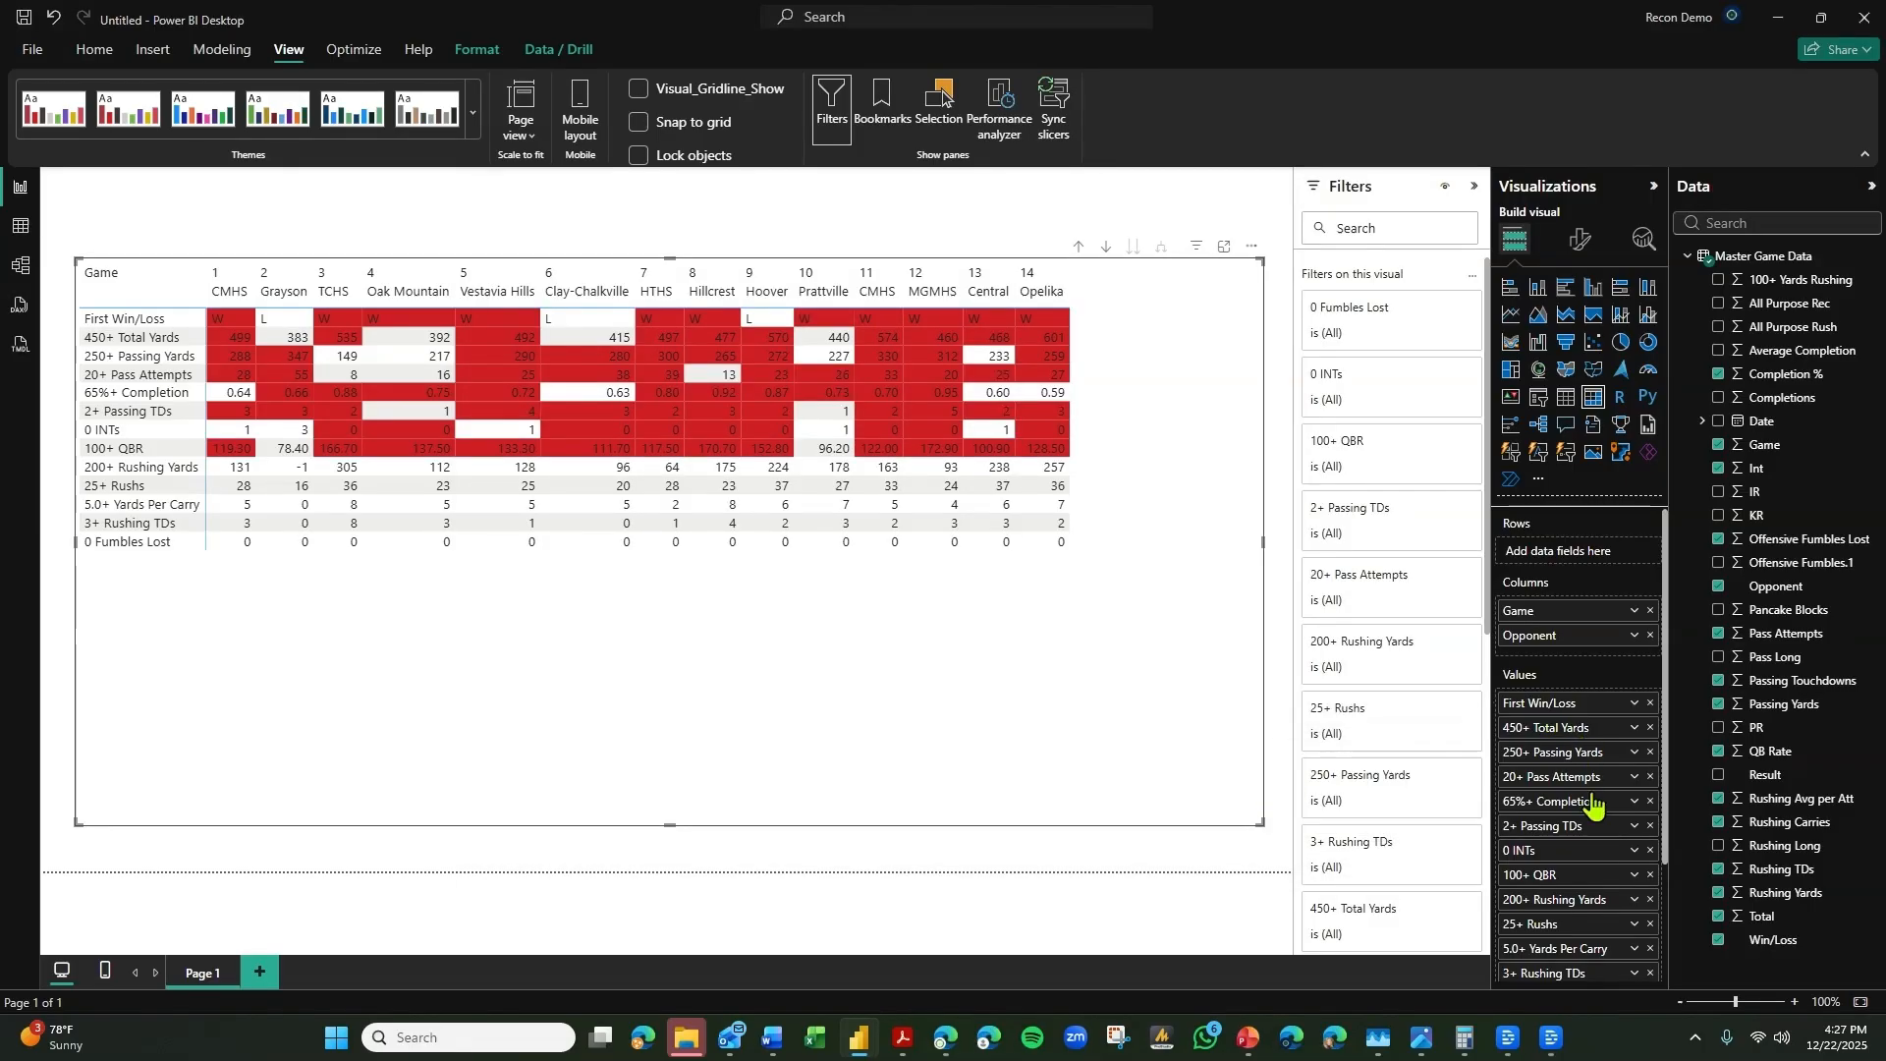
# Switch the 200+ Rushing Yards background color formatting to Rules, with a lower limit of >= 200 as a number.
pyautogui.click(1634, 898)
pyautogui.moveTo(1729, 610)
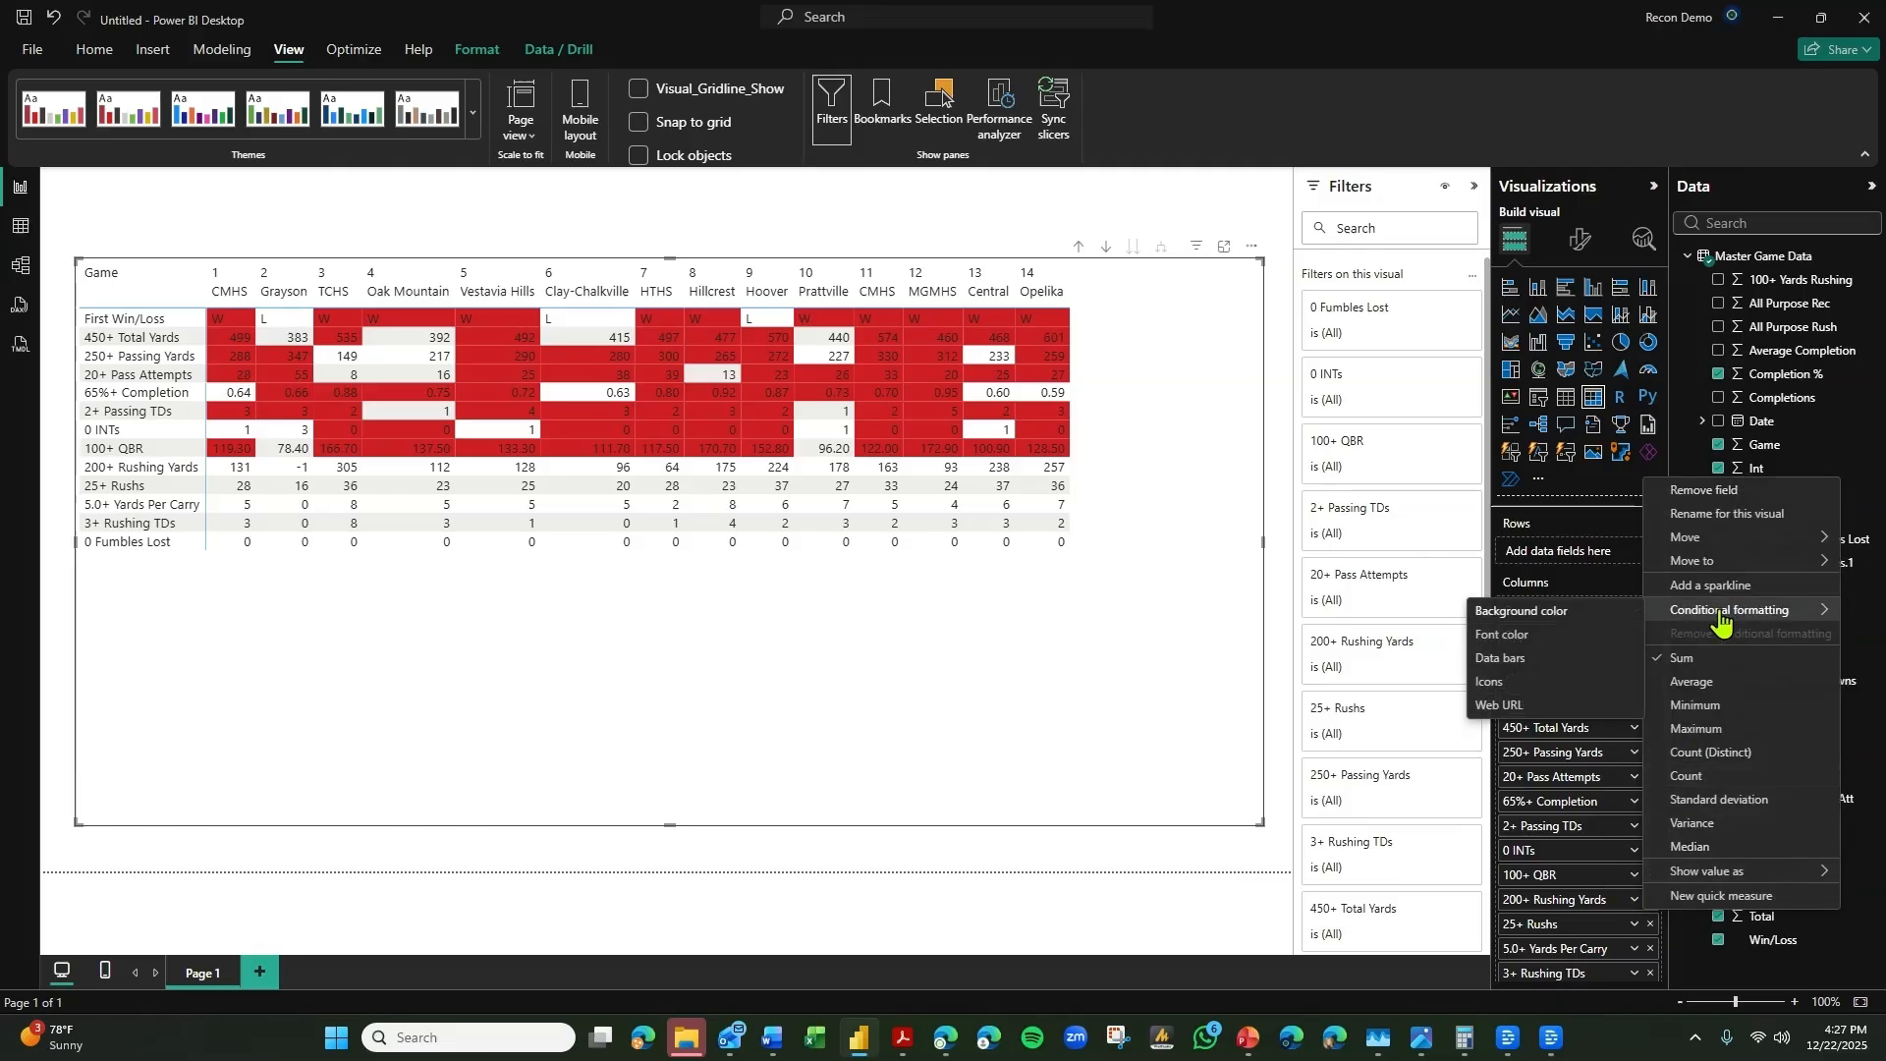
pyautogui.click(1586, 621)
pyautogui.click(703, 306)
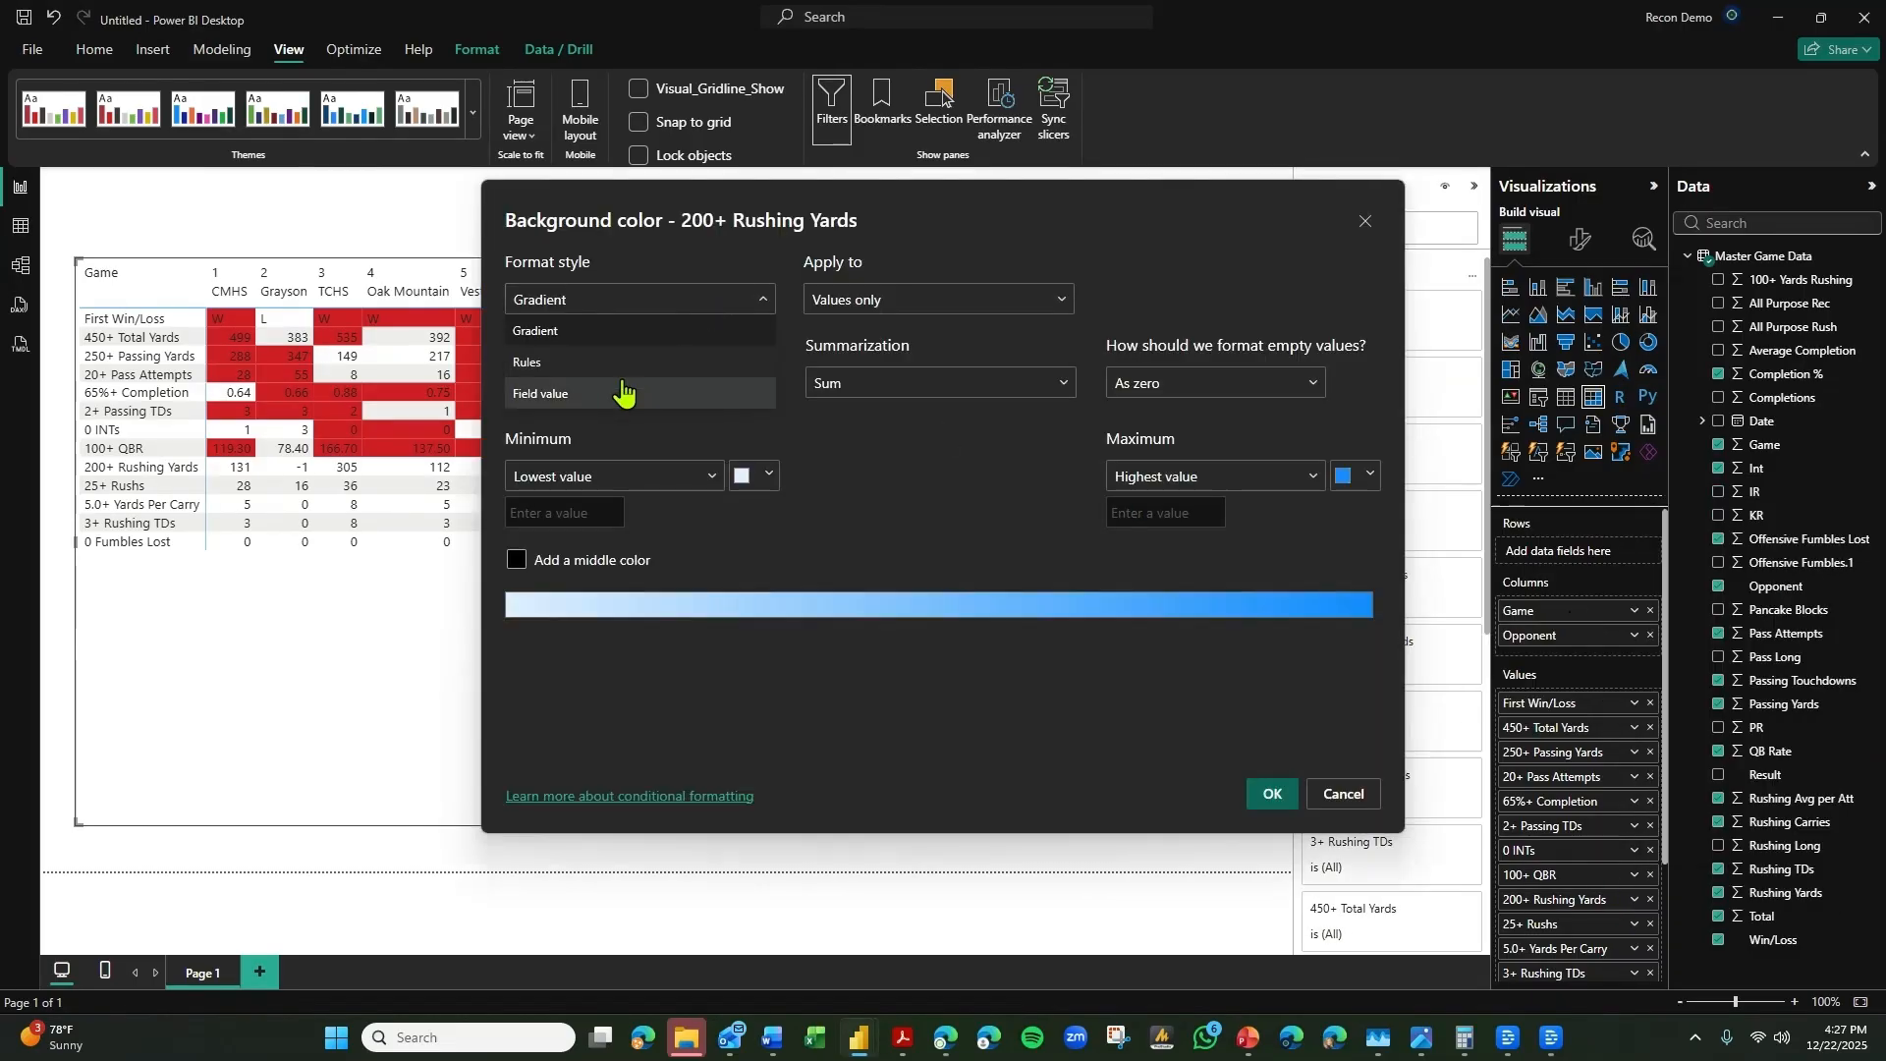
pyautogui.click(615, 365)
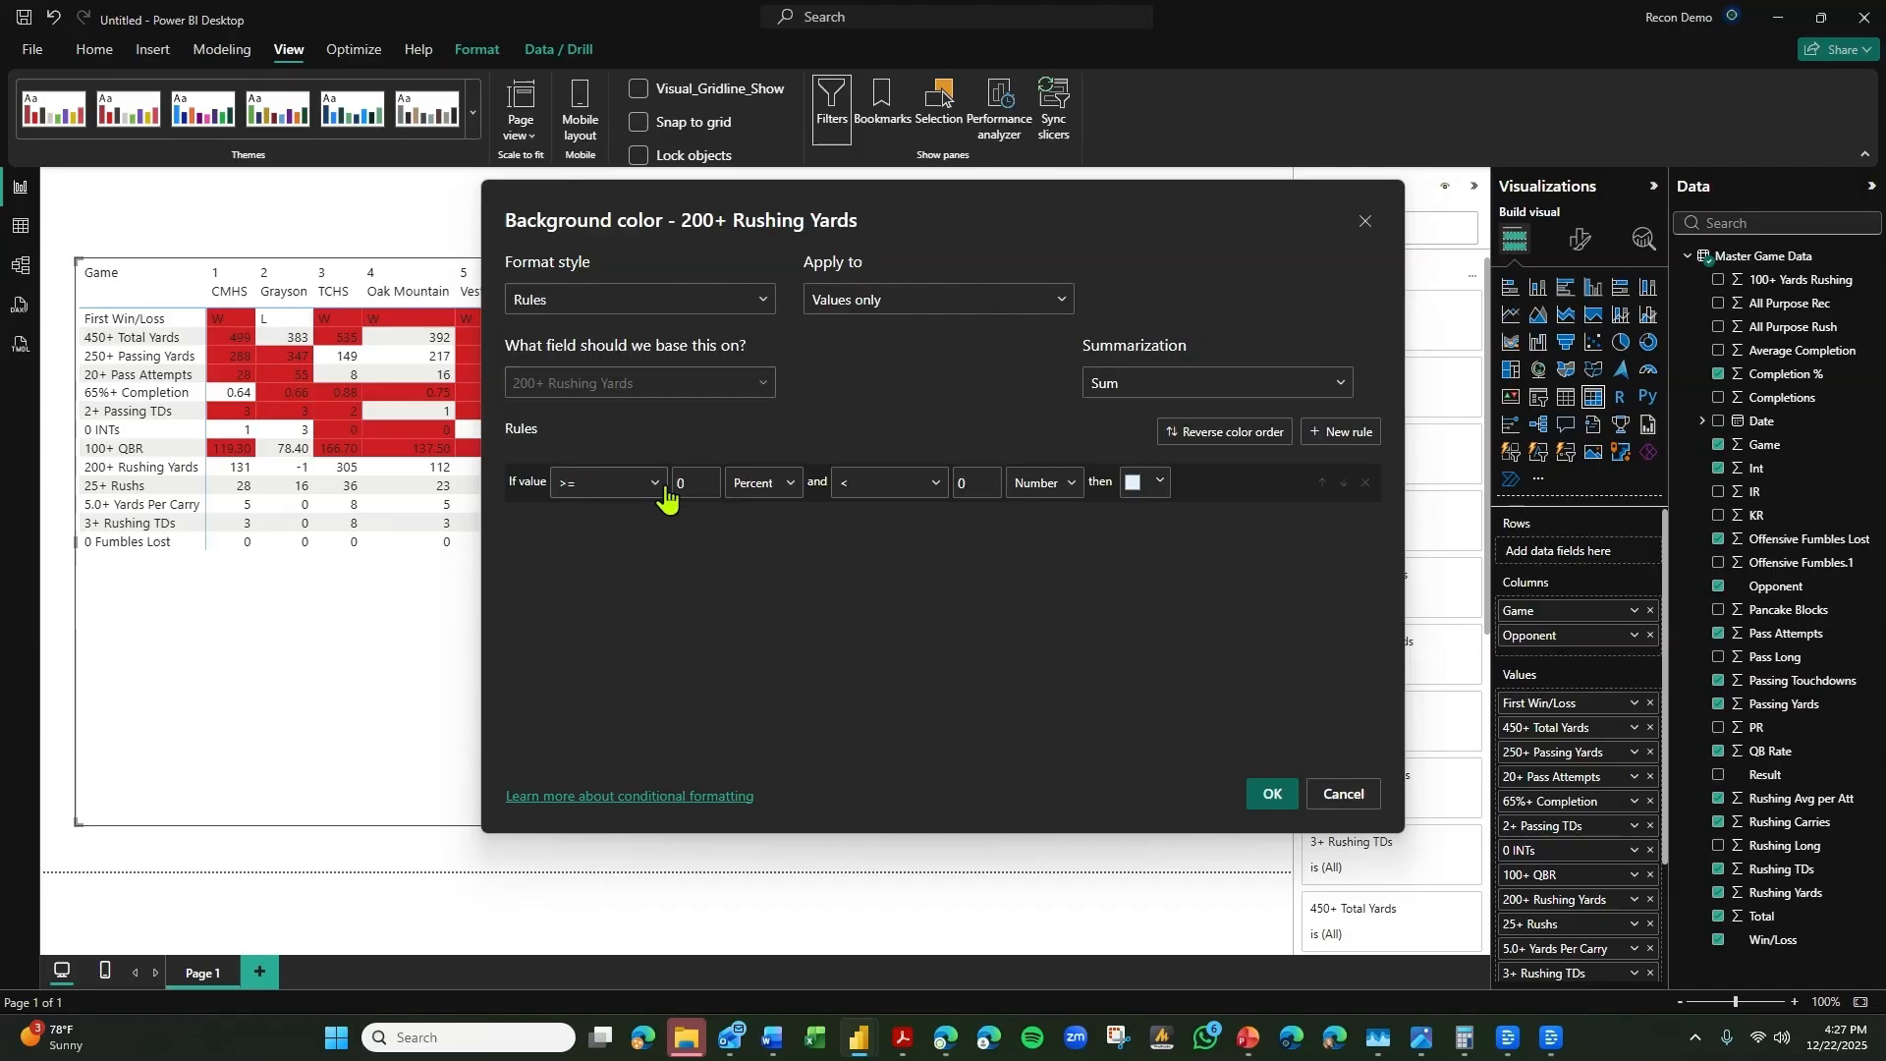
pyautogui.moveTo(701, 481); pyautogui.dragTo(618, 475)
pyautogui.write('200')
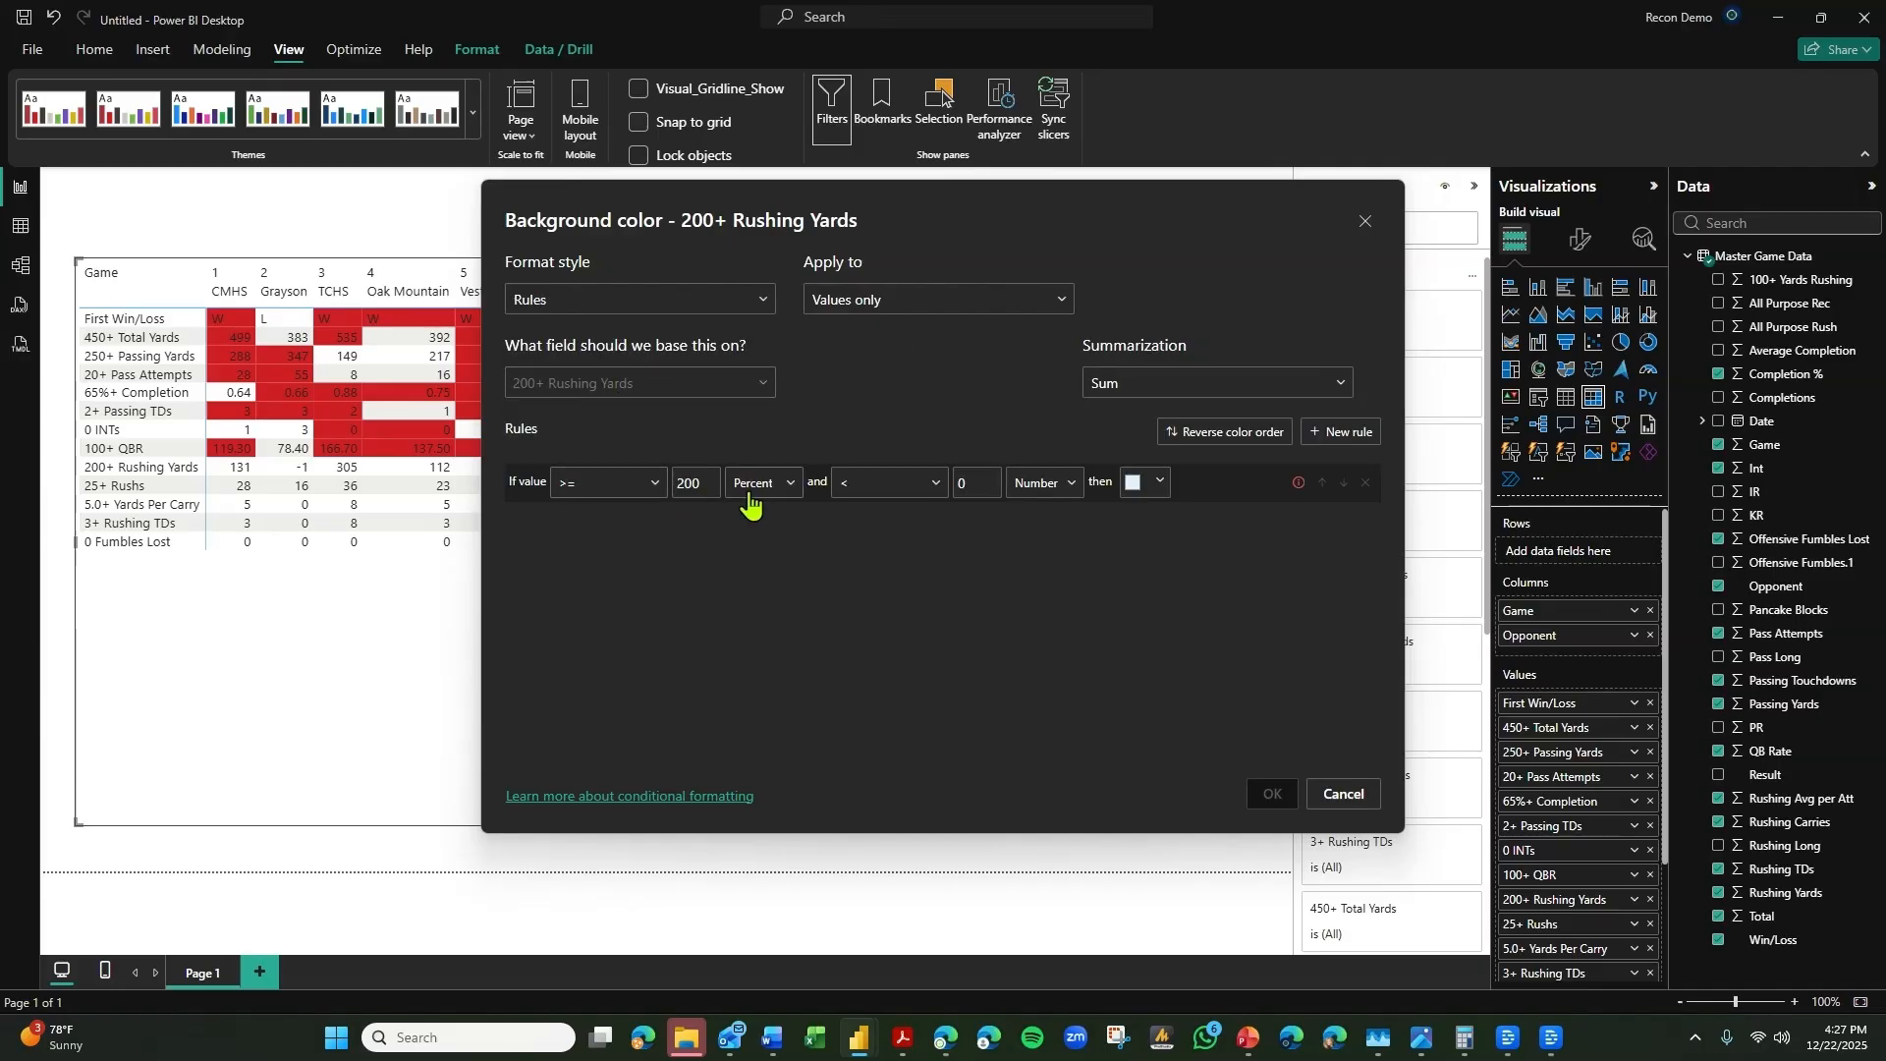
pyautogui.click(750, 491)
pyautogui.click(756, 545)
# Give the 200+ Rushing Yards rule an upper limit of <= Max and the bright red color, and apply it.
pyautogui.moveTo(972, 483); pyautogui.dragTo(946, 488)
pyautogui.press('BackSpace')
pyautogui.click(889, 482)
pyautogui.click(897, 560)
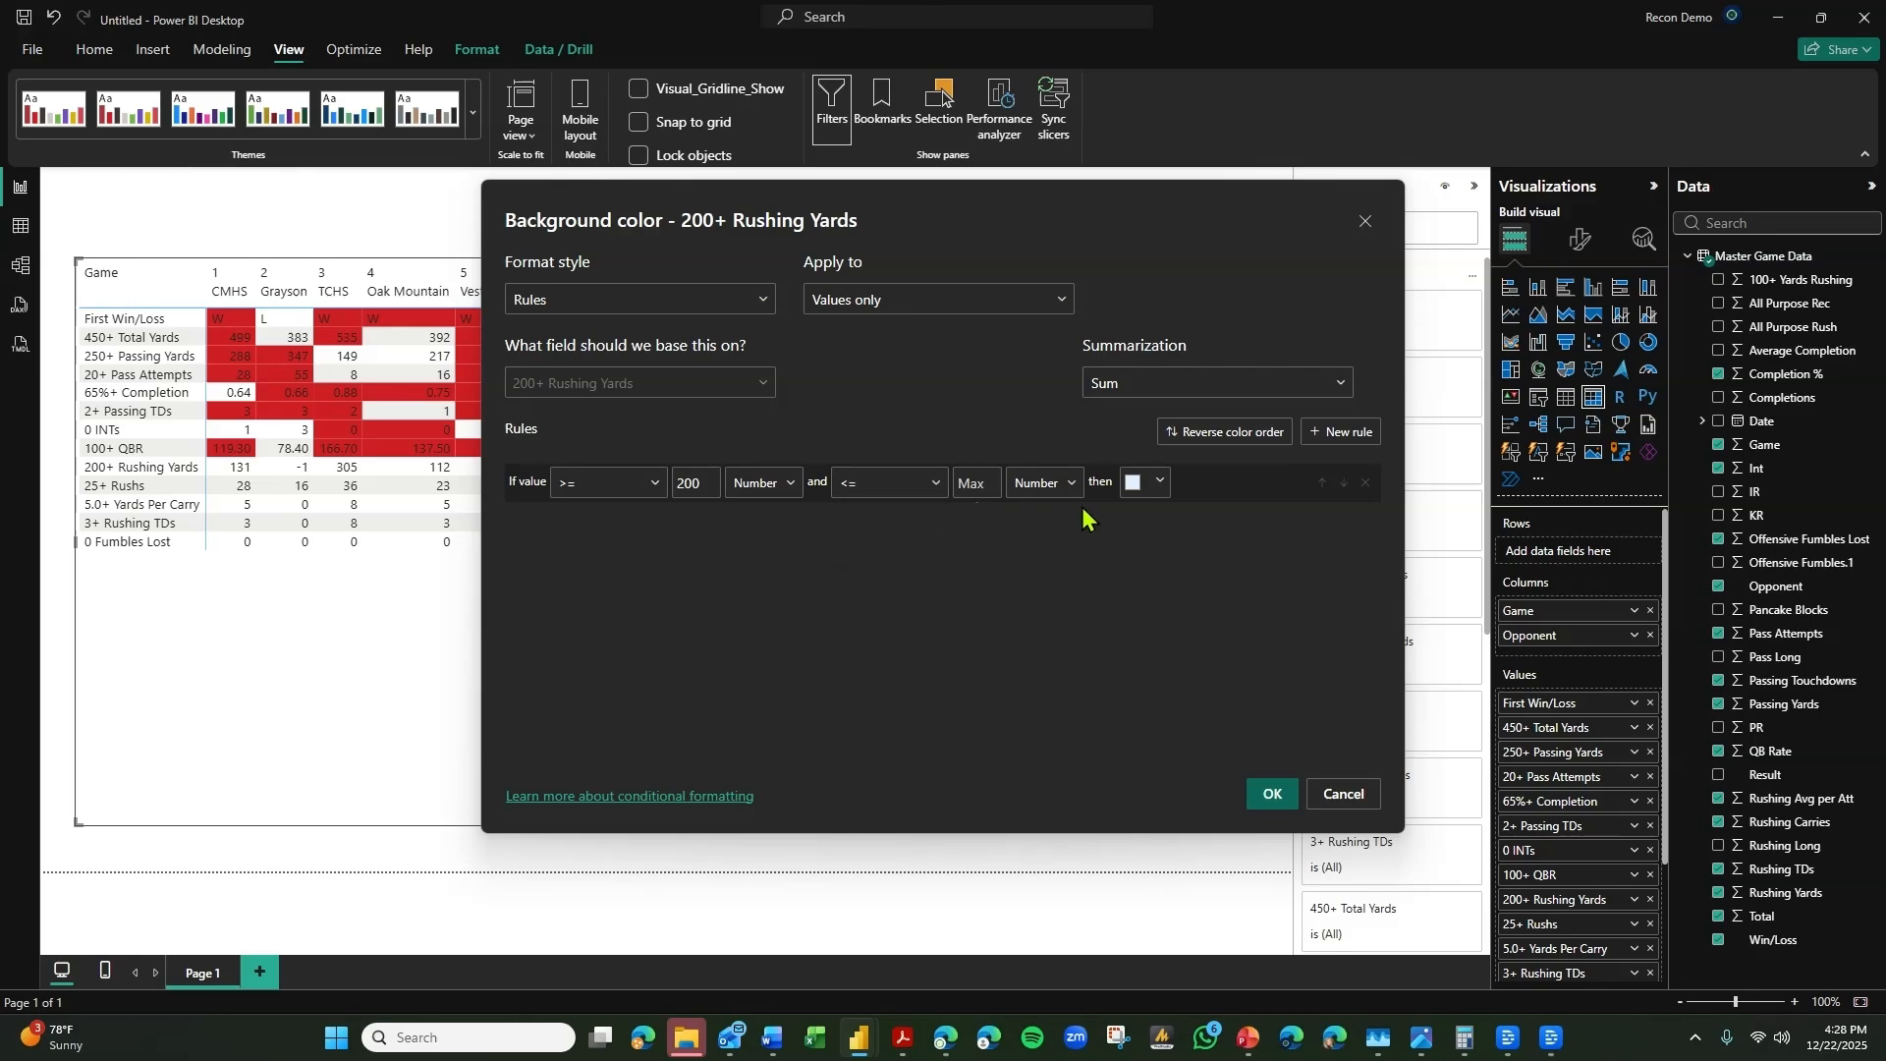
pyautogui.click(1139, 482)
pyautogui.click(1017, 723)
pyautogui.click(1269, 794)
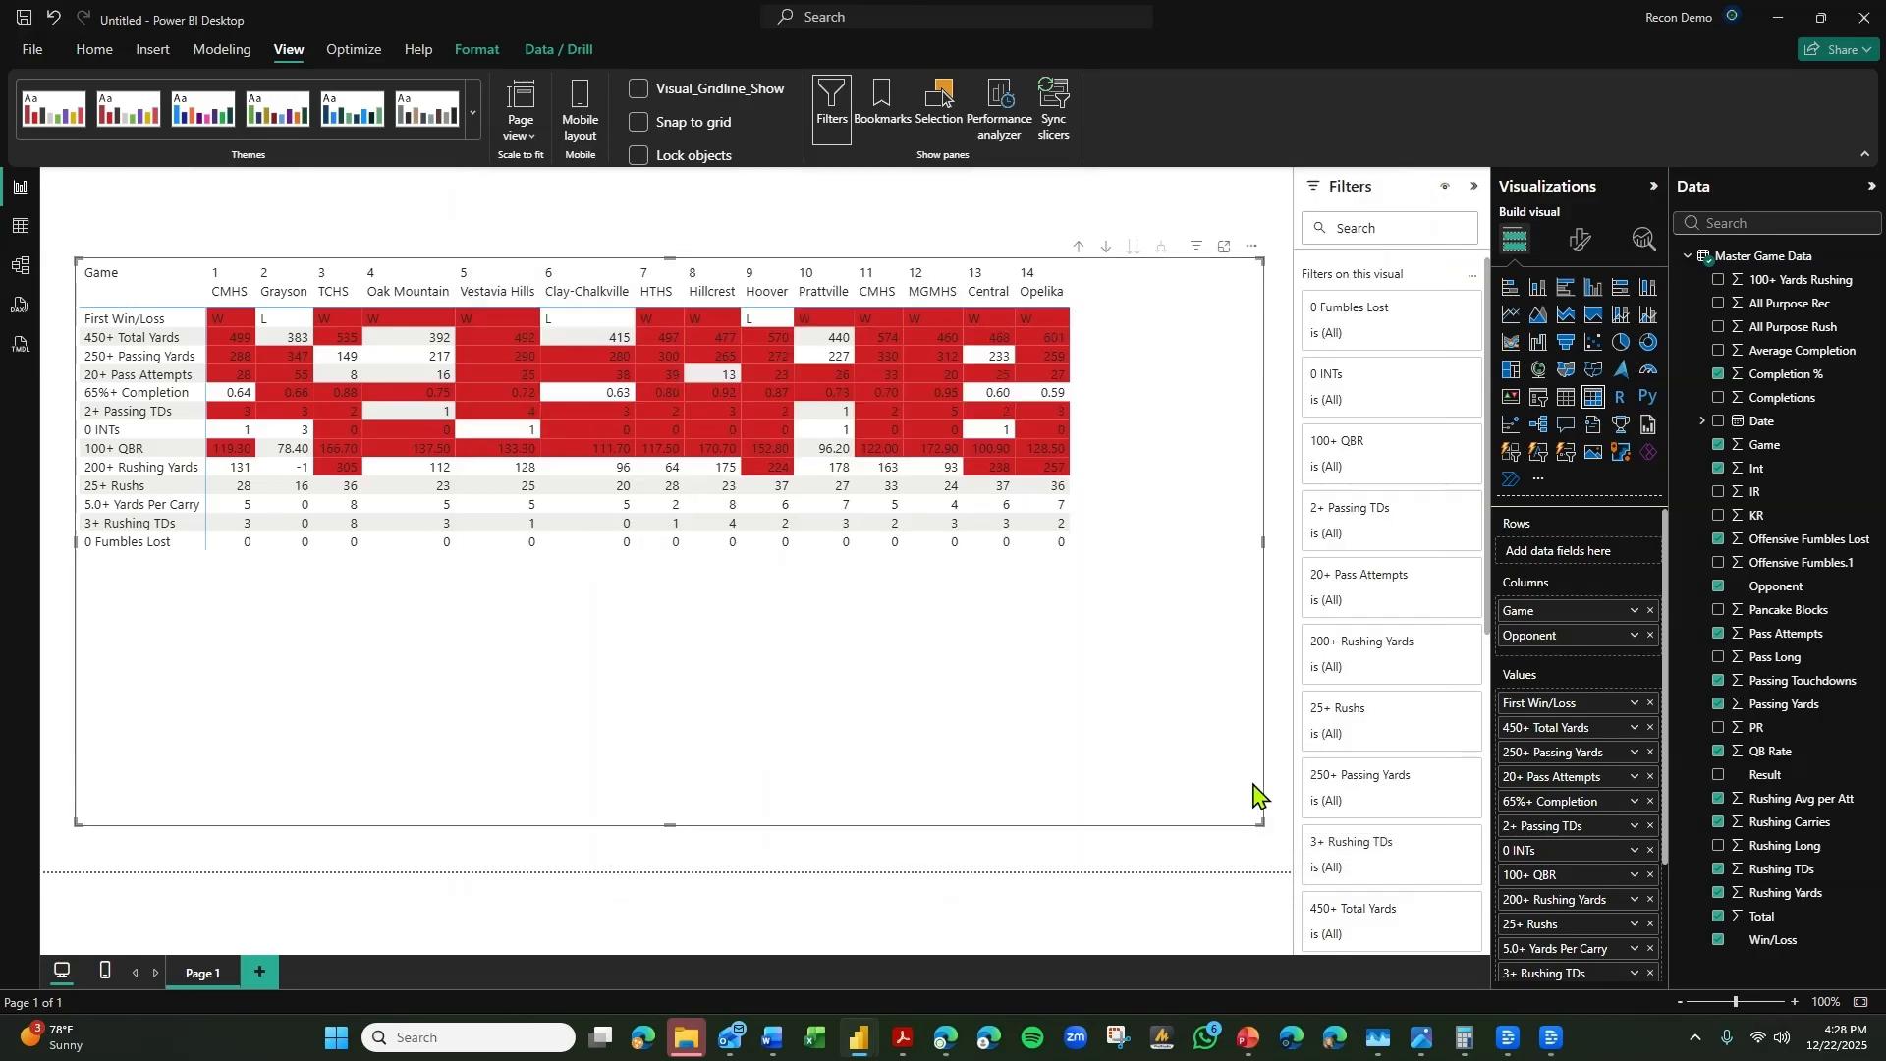
# Switch the 25+ Rushs background color formatting to Rules, based on the 25+ Rushs field from the data in this visual.
pyautogui.click(1634, 923)
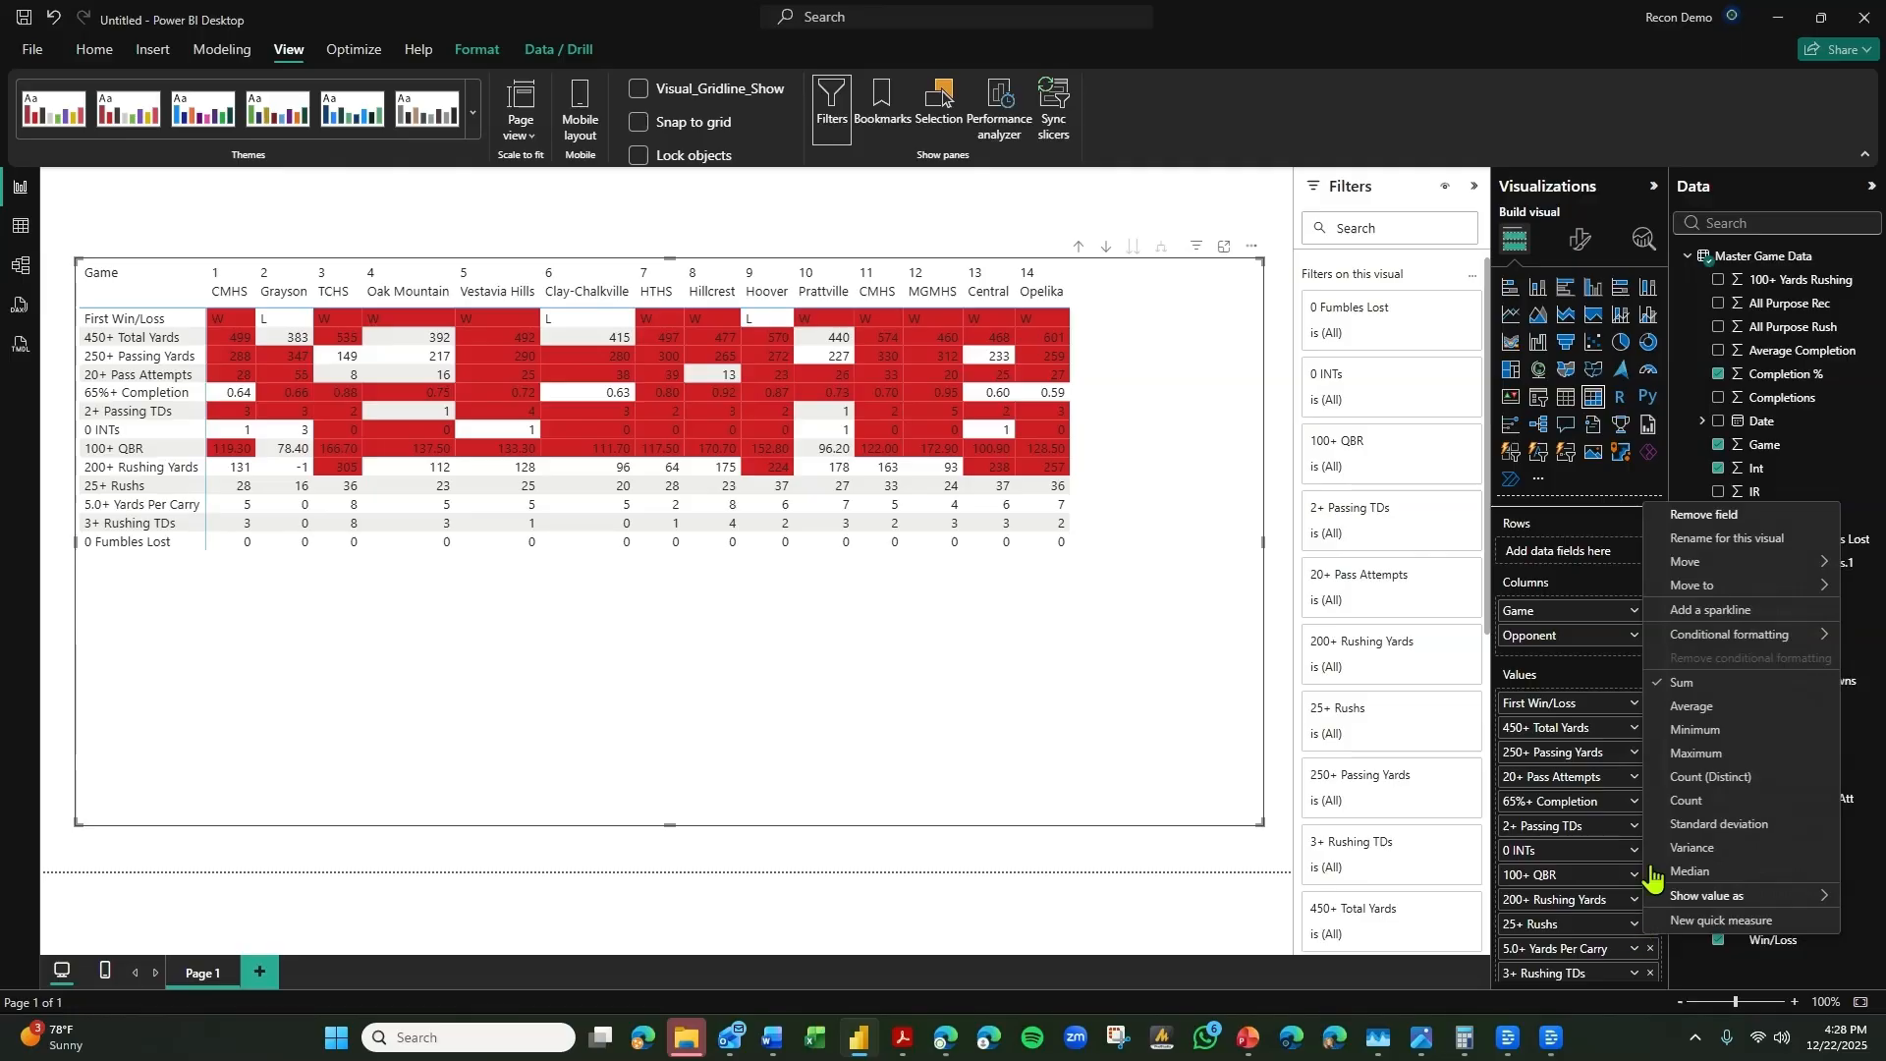
pyautogui.moveTo(1615, 636)
pyautogui.click(1488, 625)
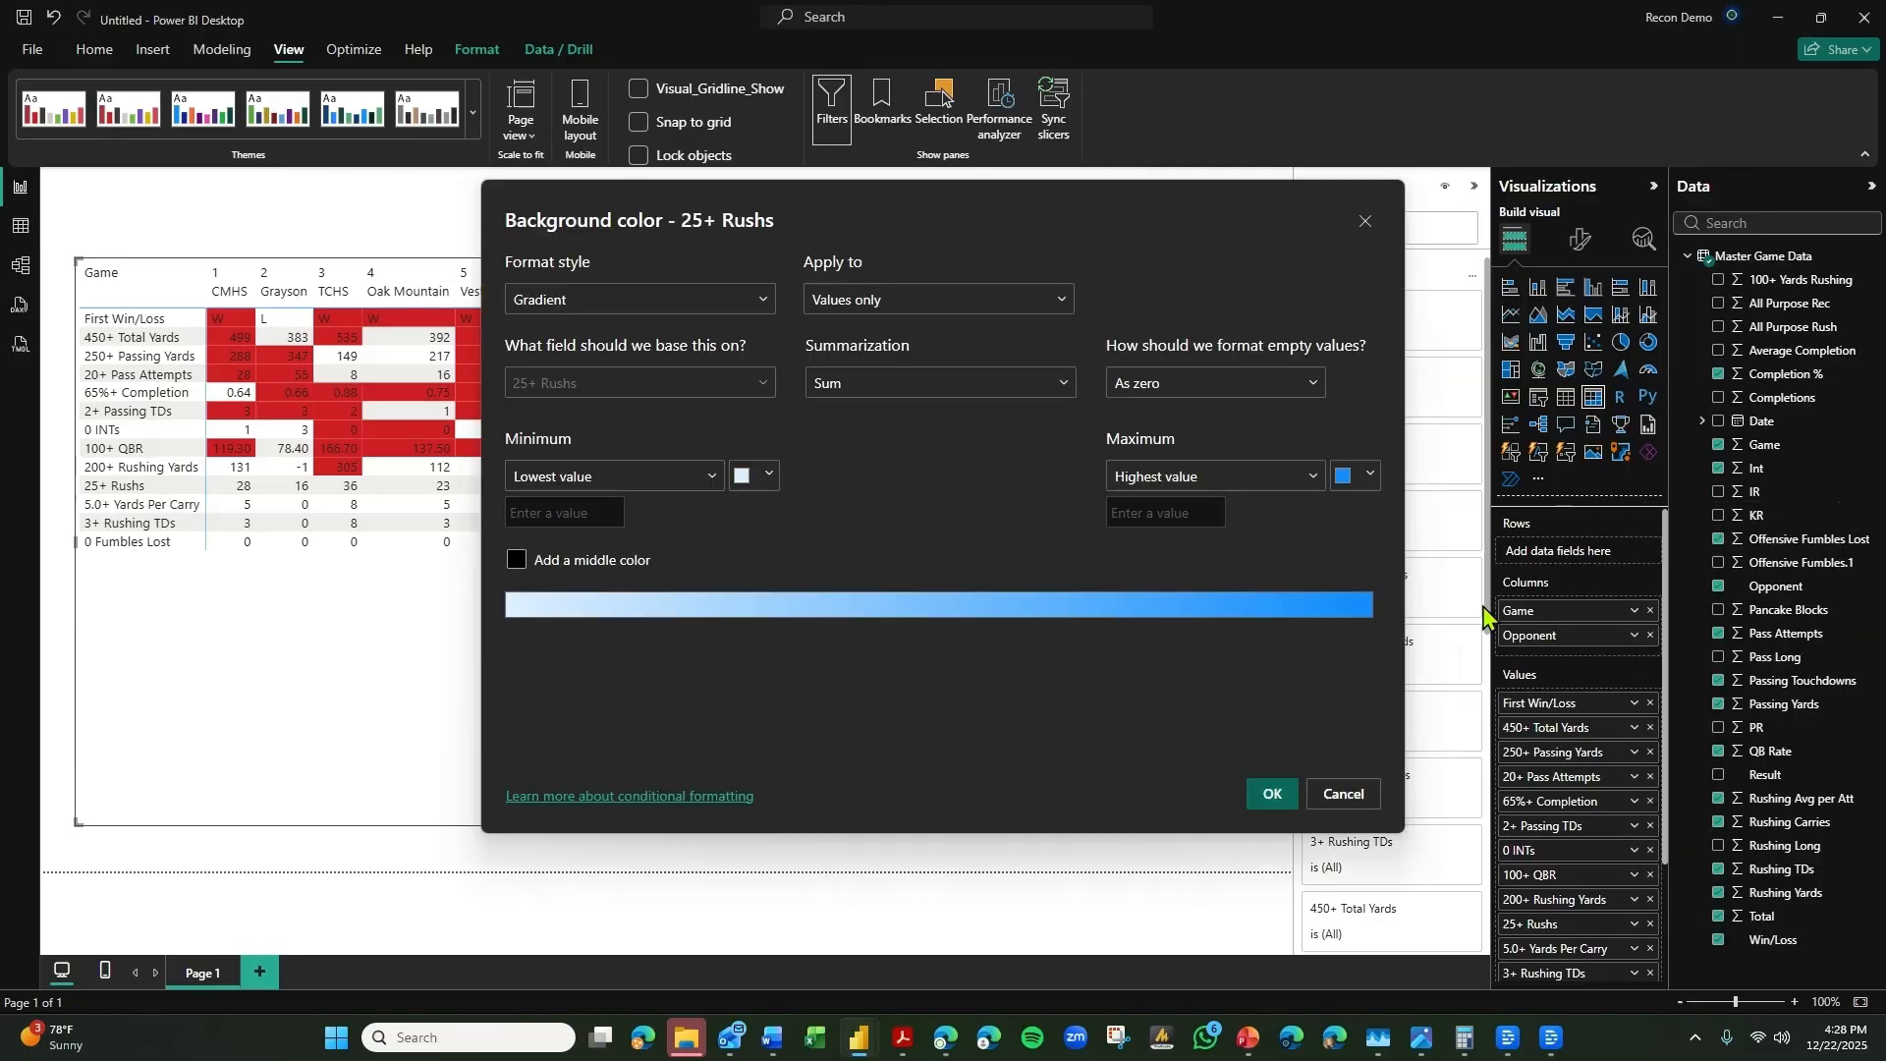
pyautogui.click(682, 315)
pyautogui.click(585, 404)
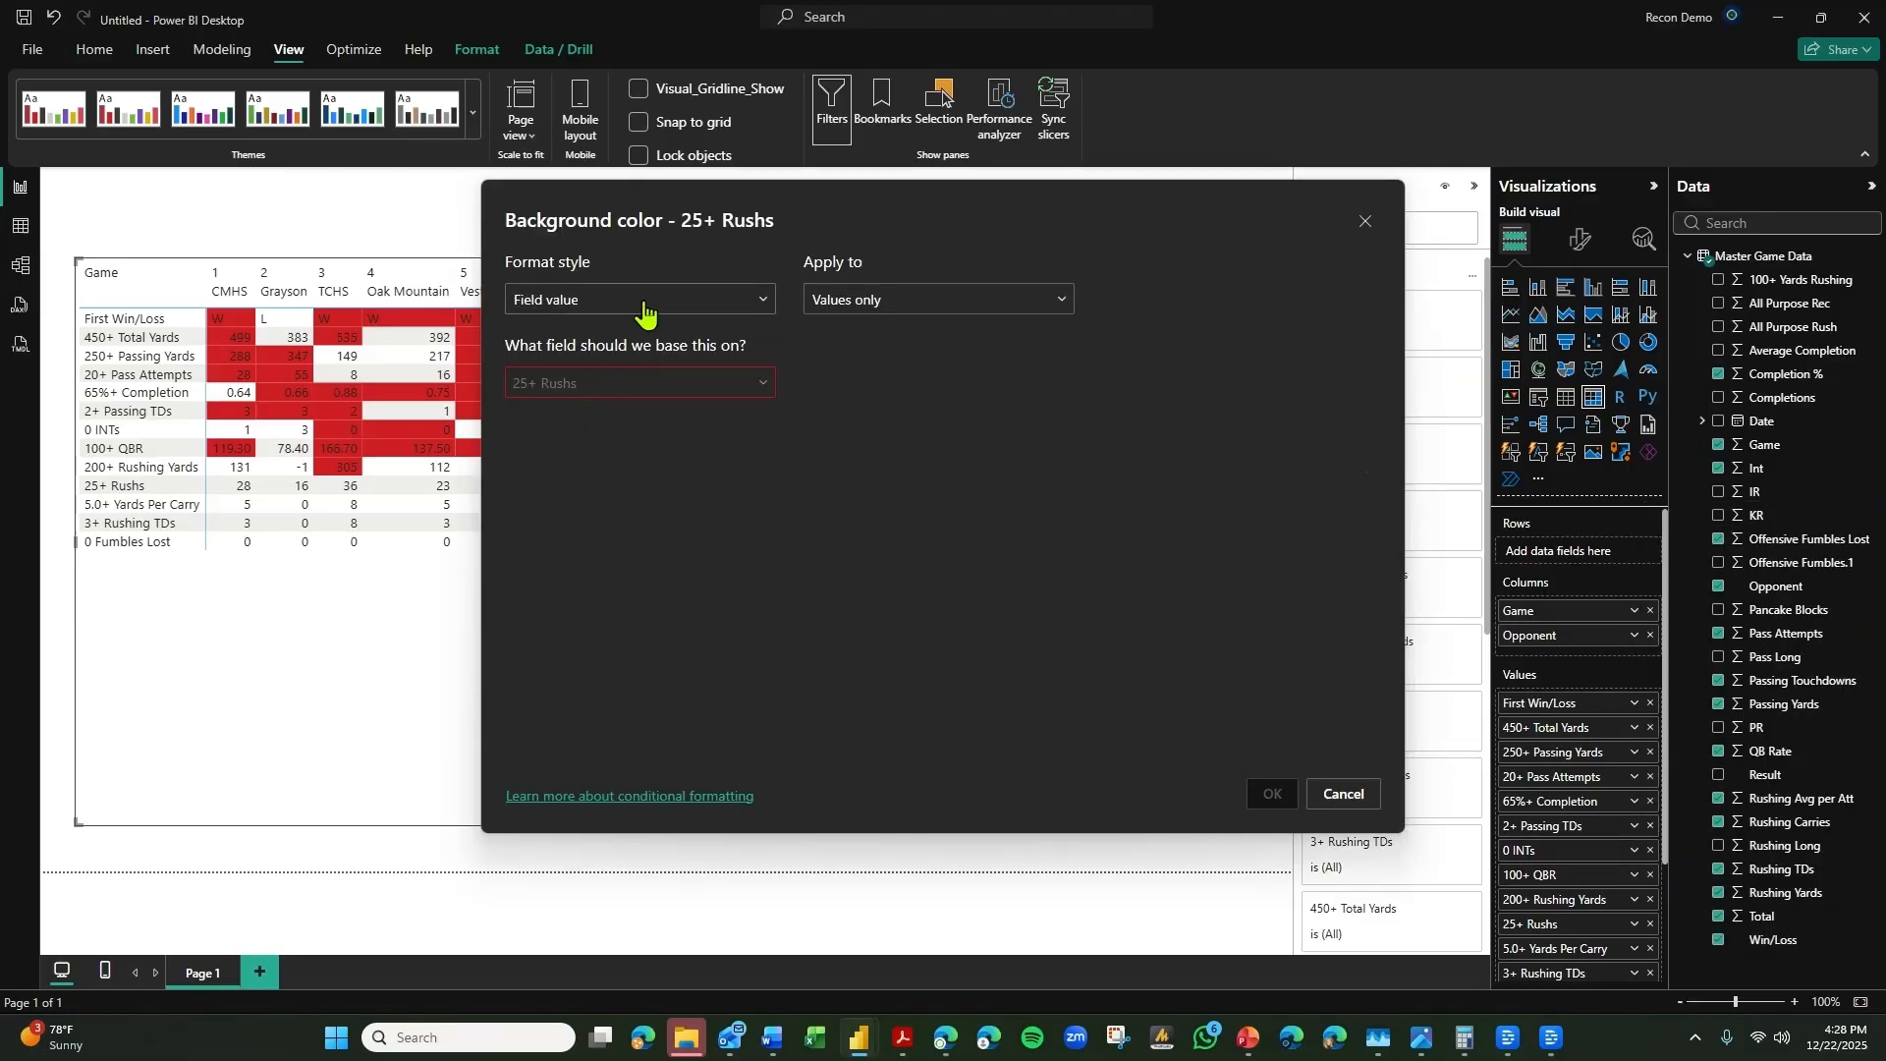
pyautogui.click(644, 311)
pyautogui.click(592, 377)
pyautogui.click(587, 385)
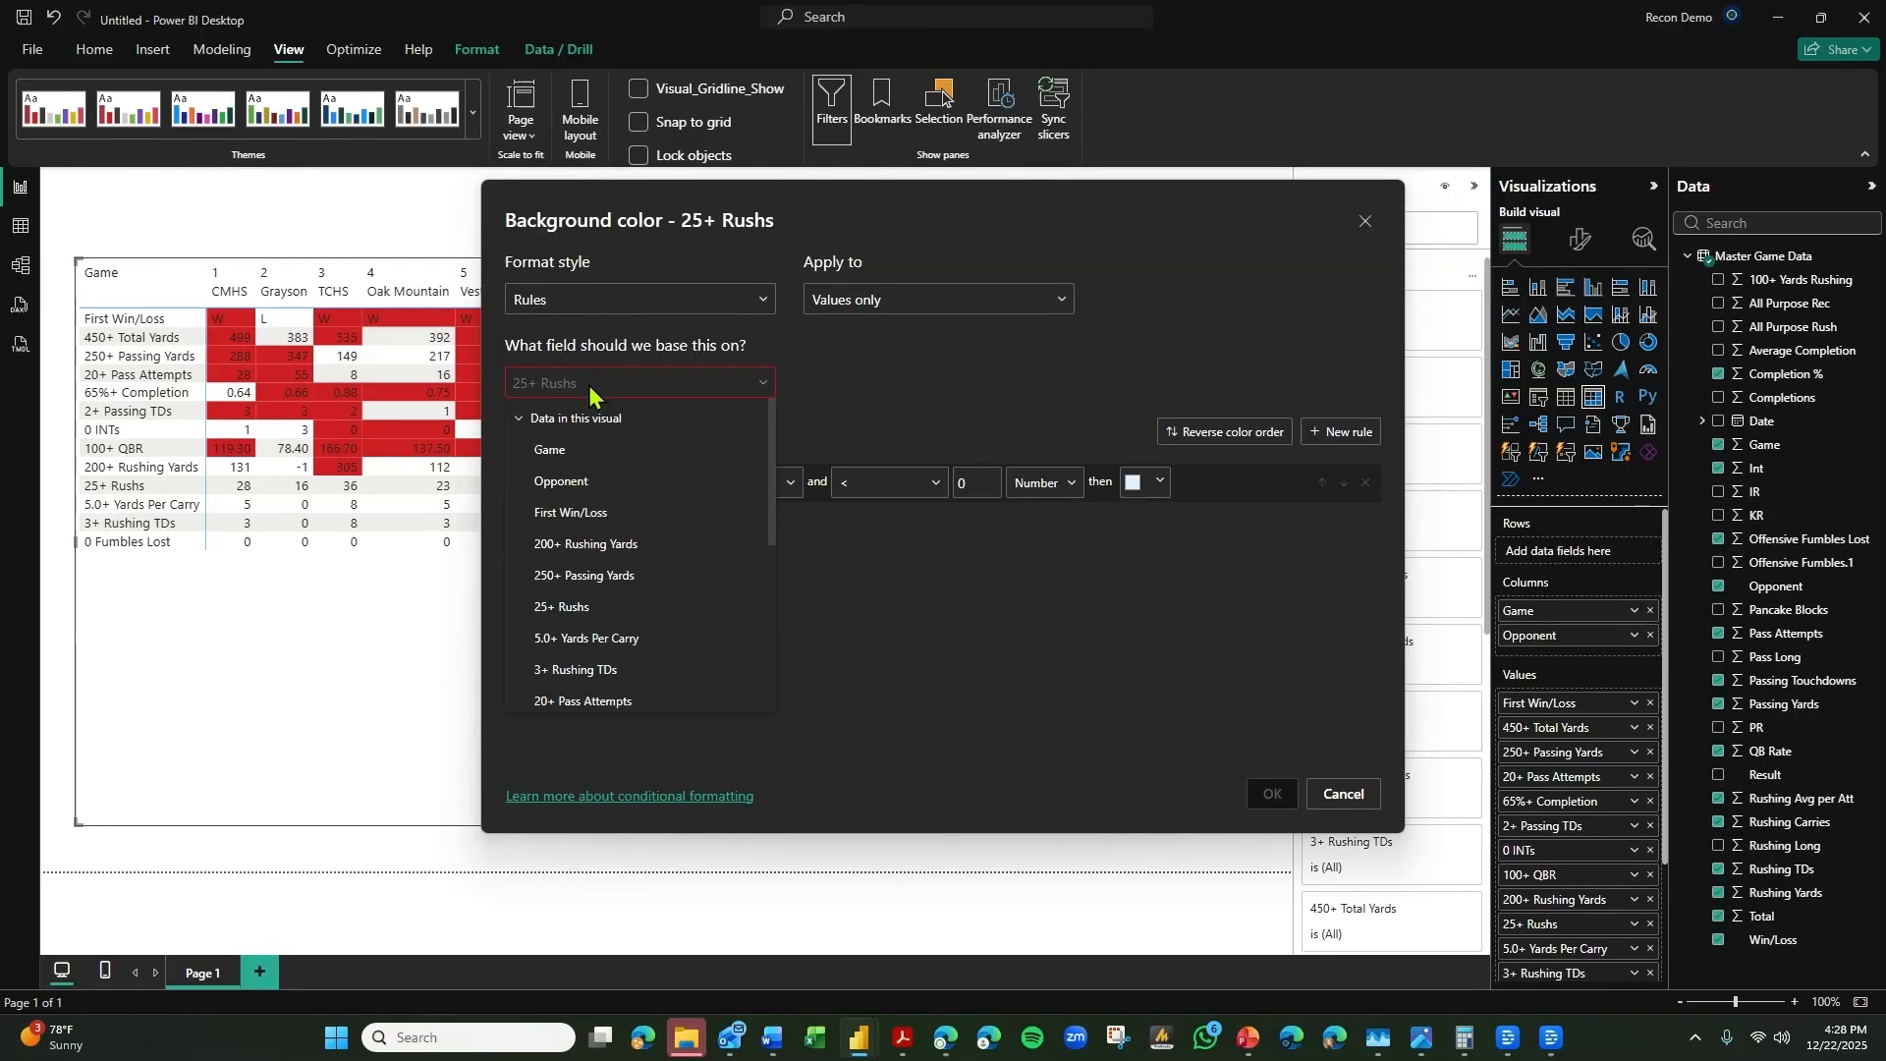
pyautogui.write('25')
pyautogui.click(581, 485)
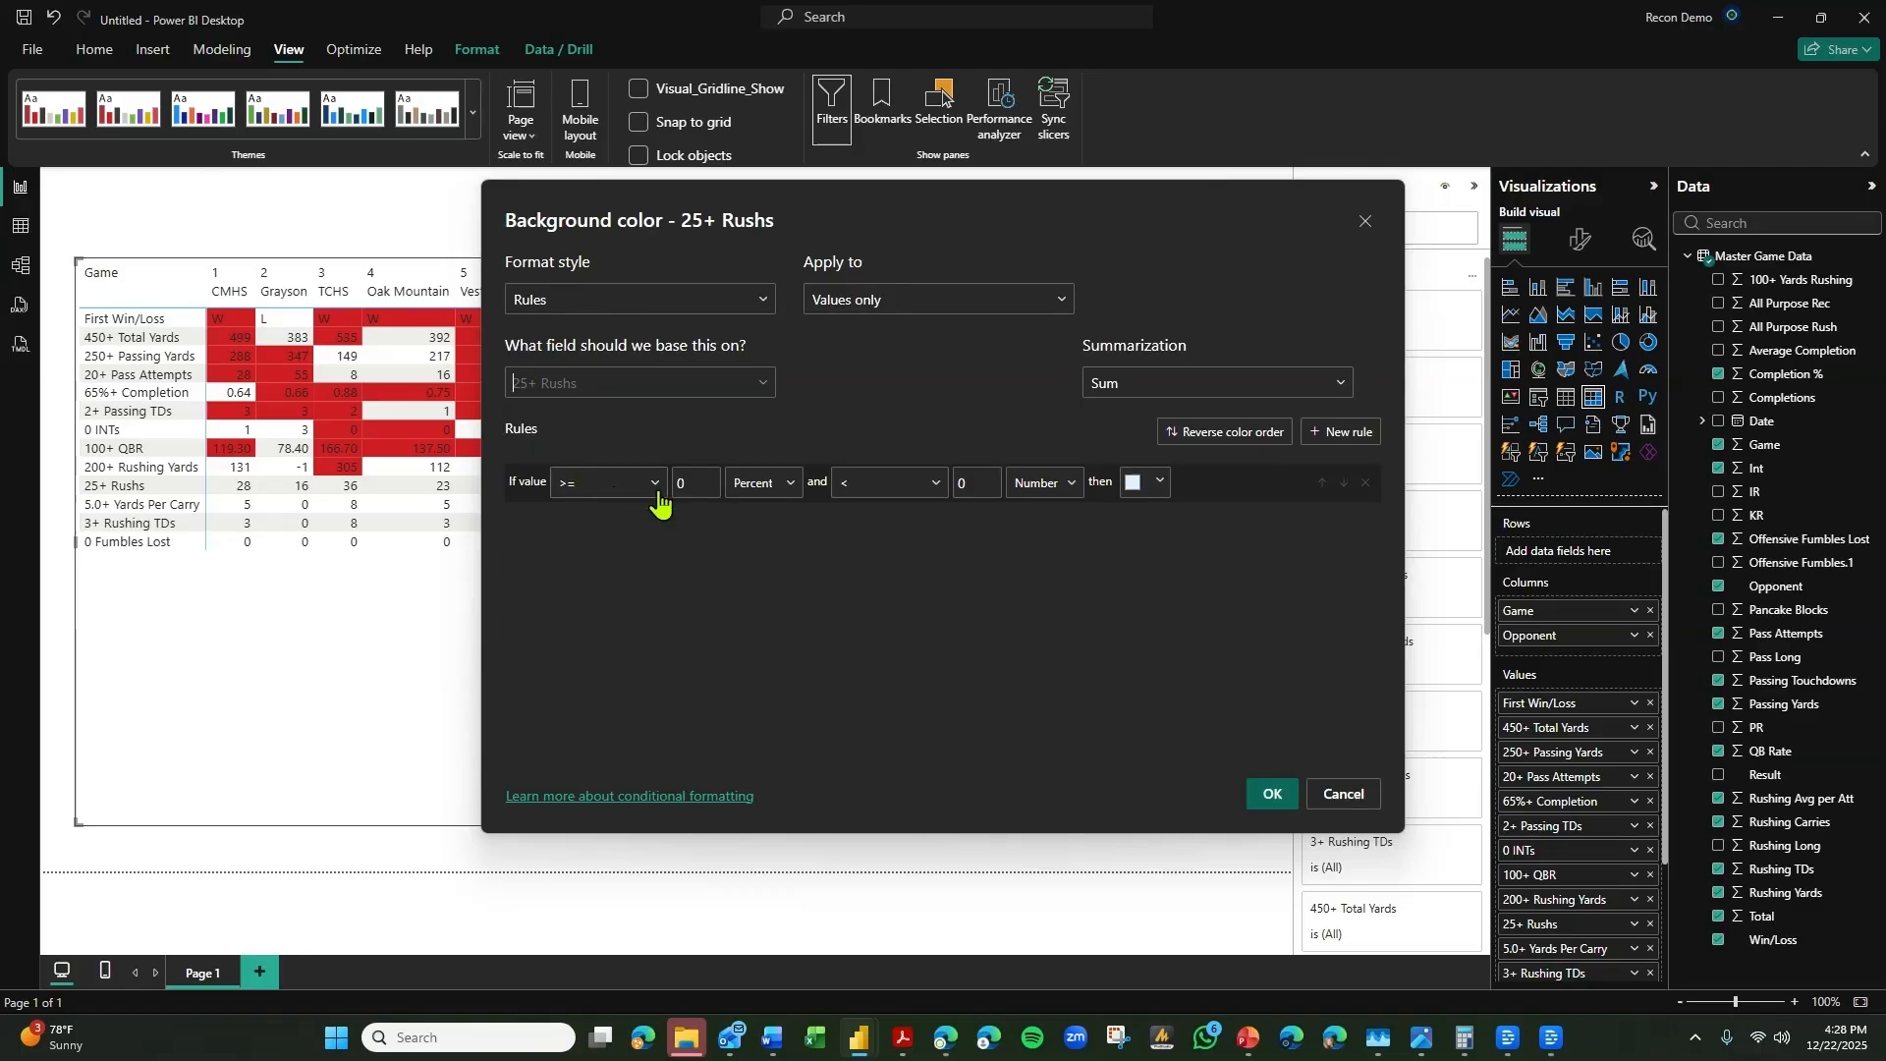
# Set the 25+ Rushs rule to >= 25 and < Max, both as numbers.
pyautogui.moveTo(695, 483); pyautogui.dragTo(635, 487)
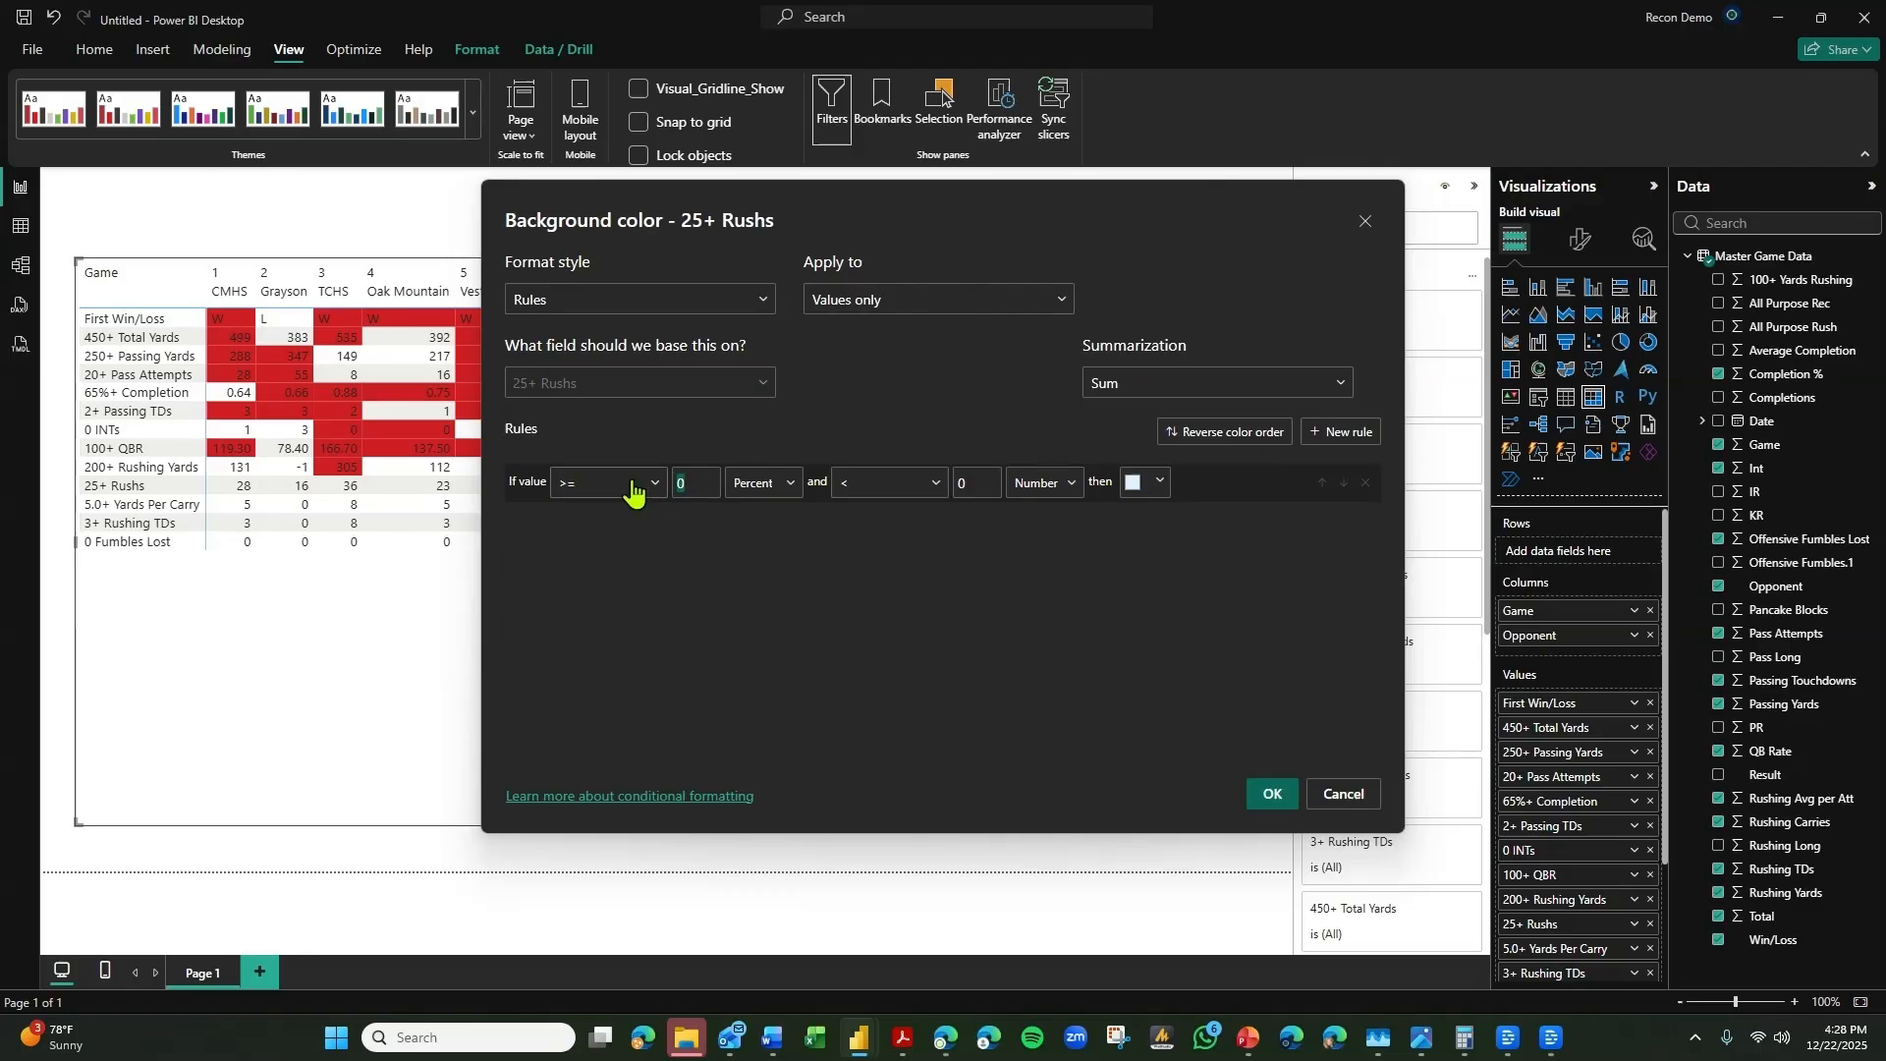
pyautogui.click(781, 518)
pyautogui.click(1038, 496)
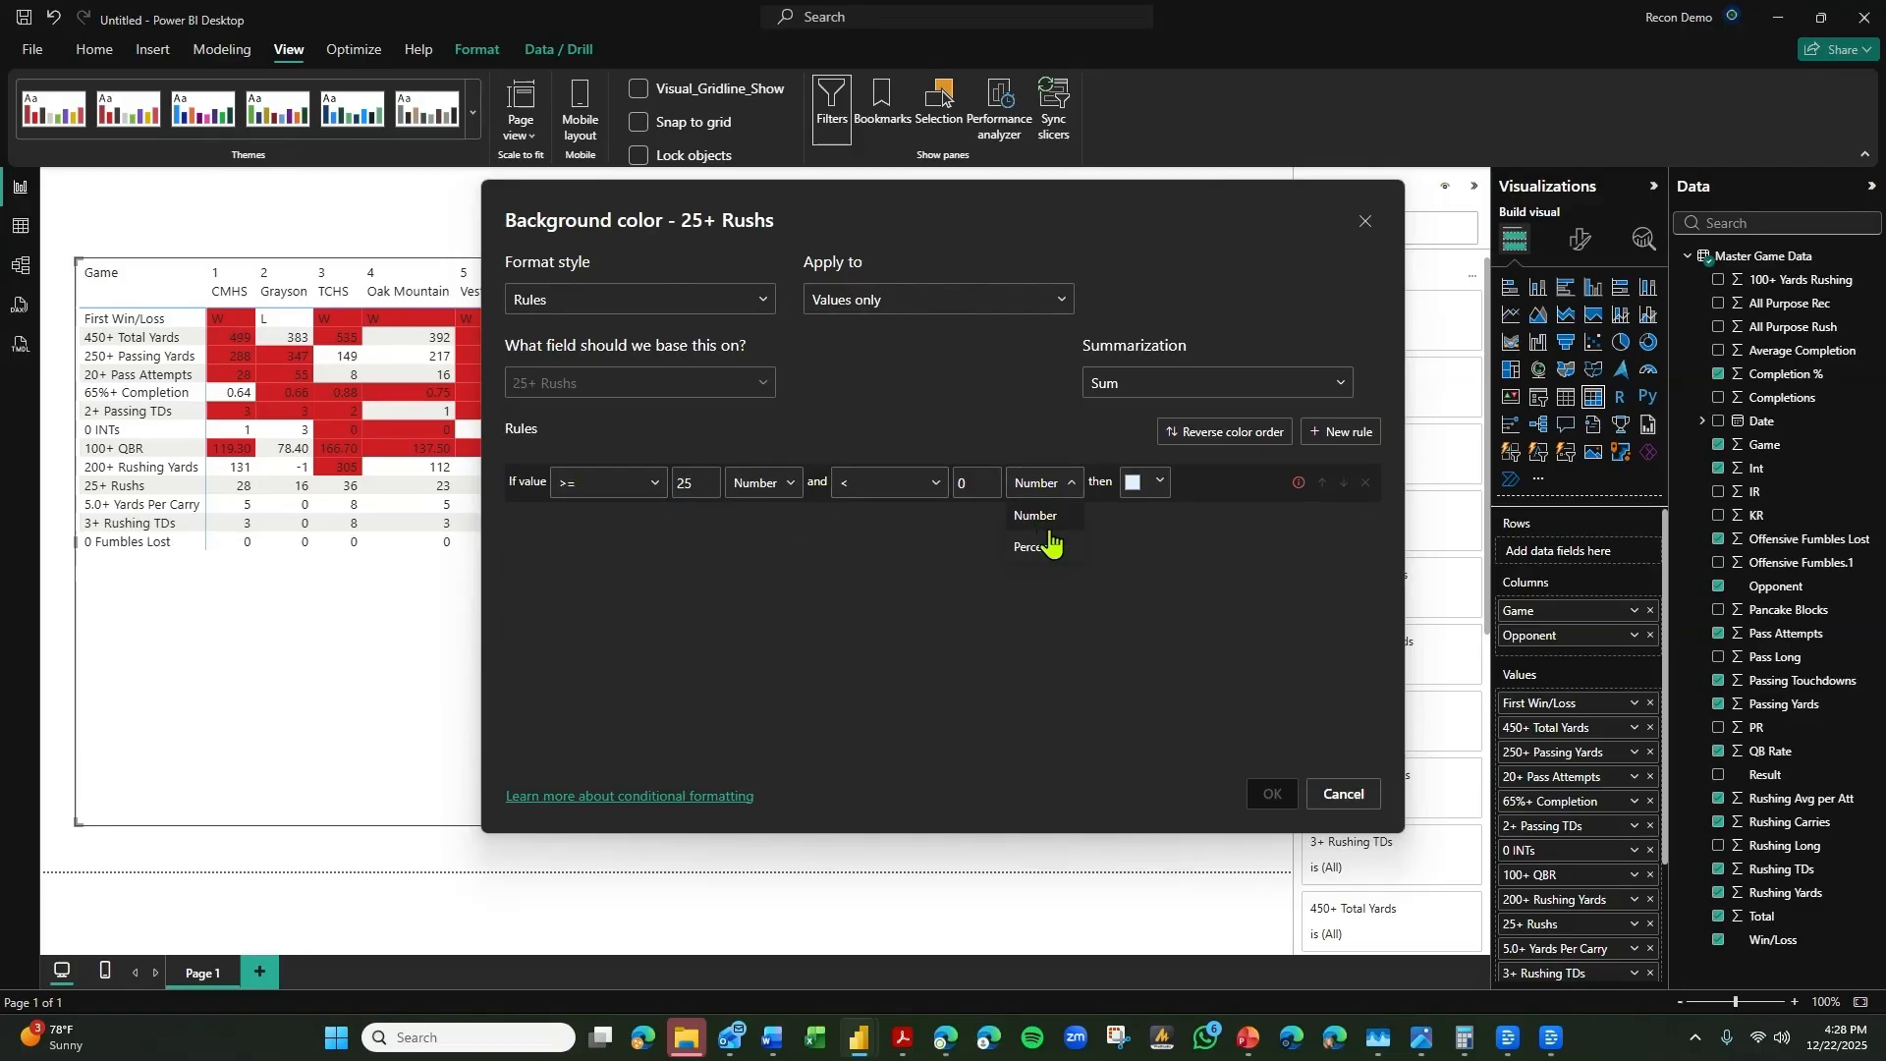
pyautogui.click(1039, 515)
pyautogui.moveTo(974, 482); pyautogui.dragTo(917, 496)
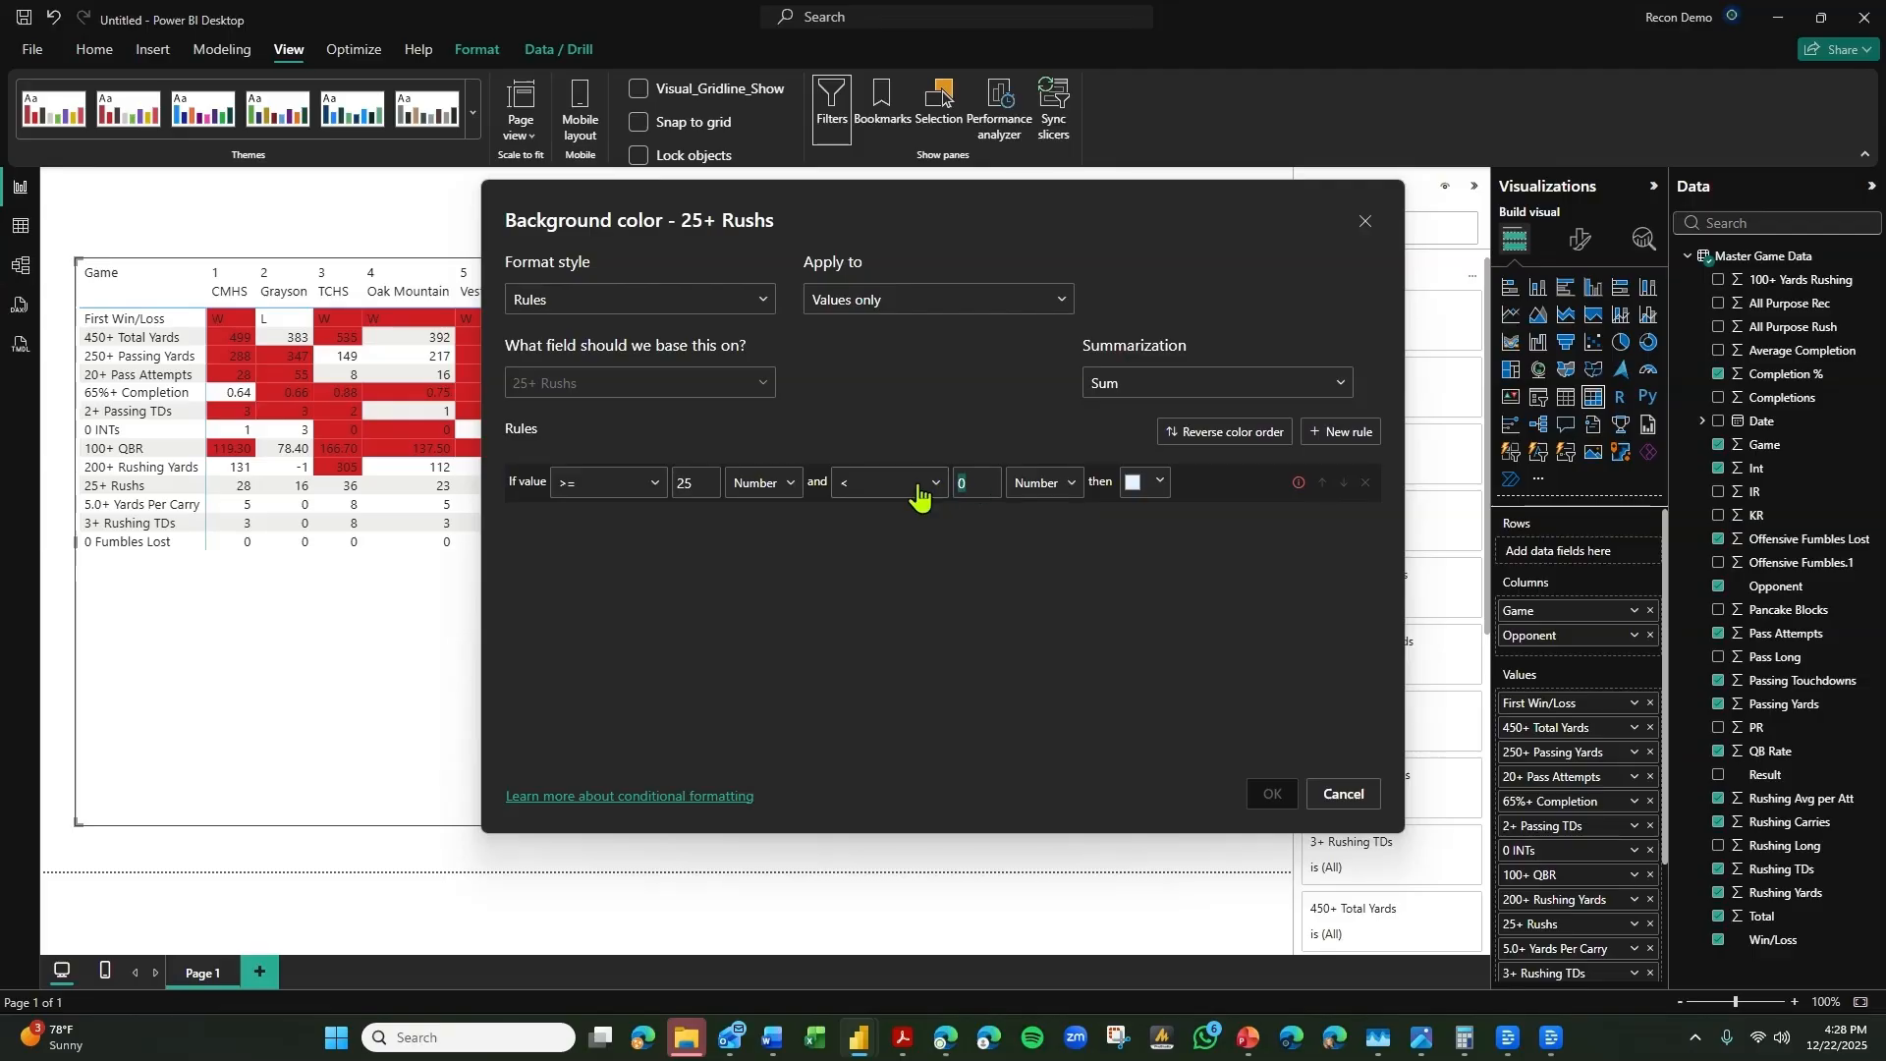
pyautogui.press('BackSpace')
pyautogui.click(922, 493)
pyautogui.click(1202, 452)
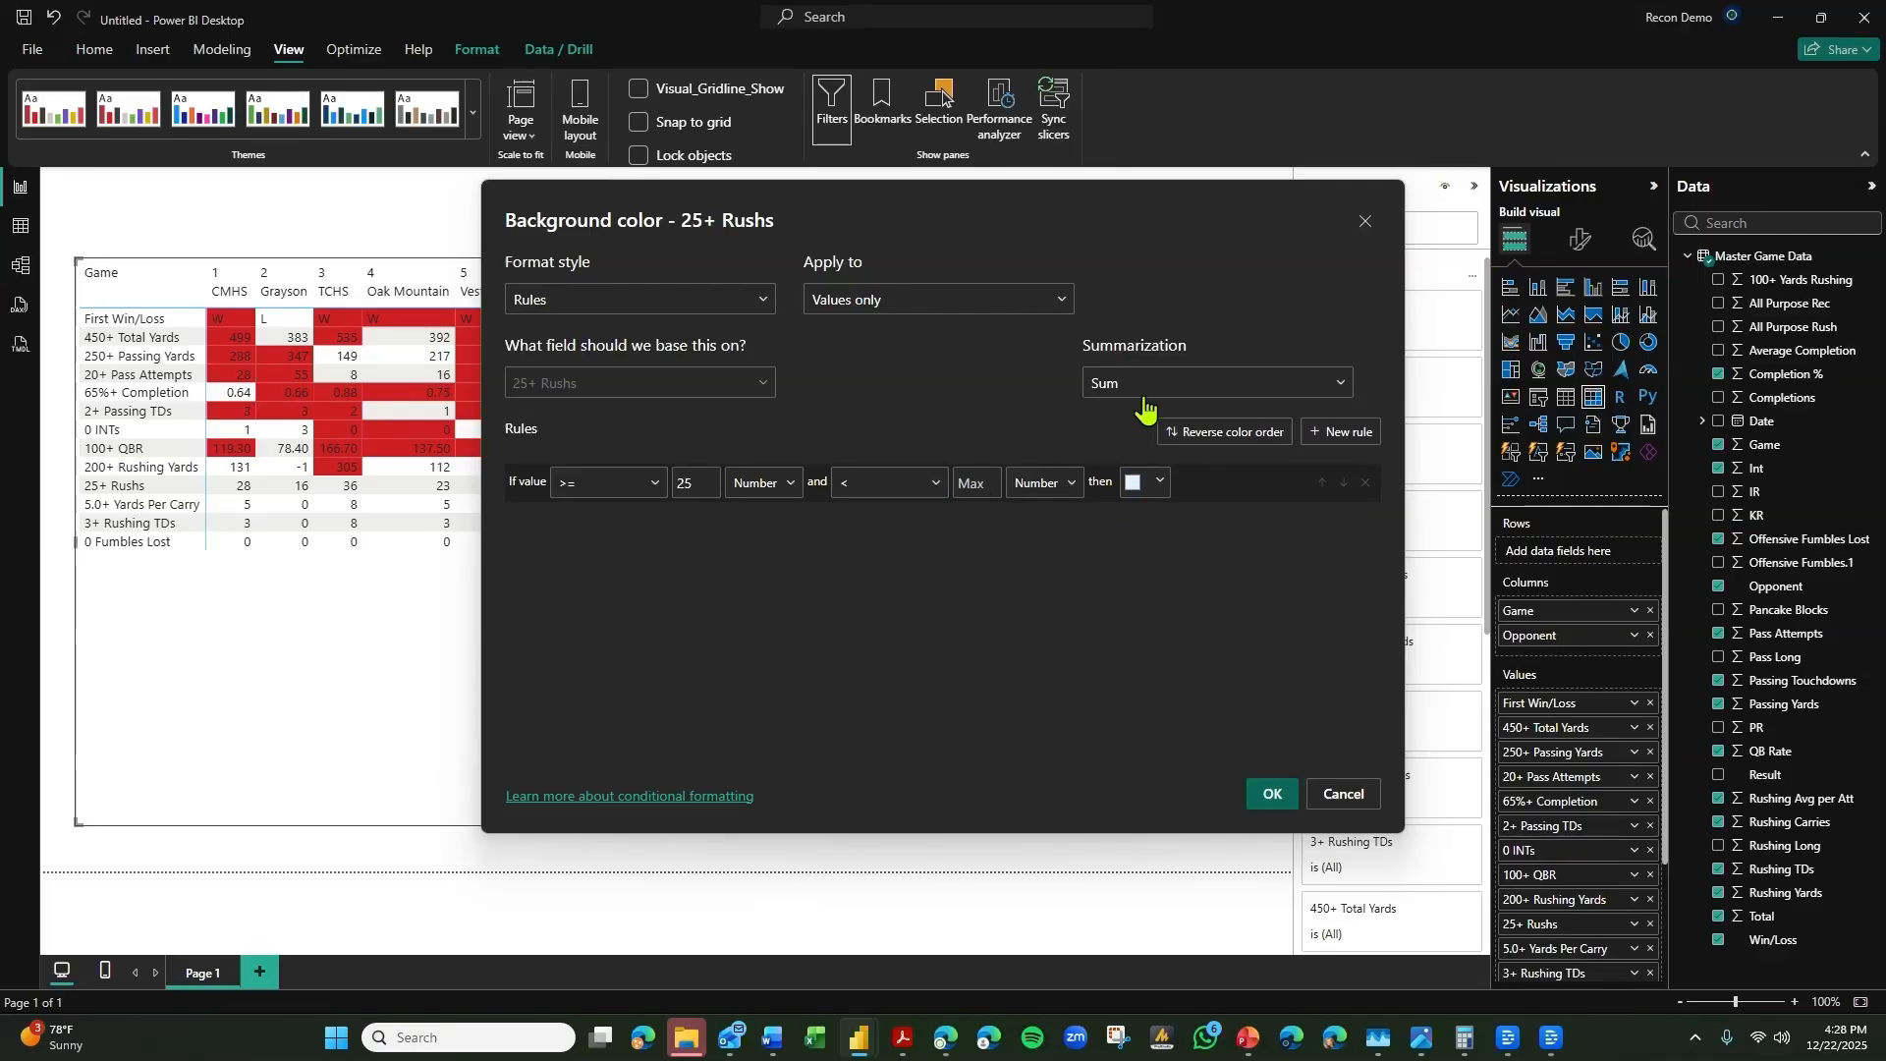
# Assign the bright red theme color to the 25+ Rushs rule, keeping the Sum summarization, and apply it.
pyautogui.click(1144, 388)
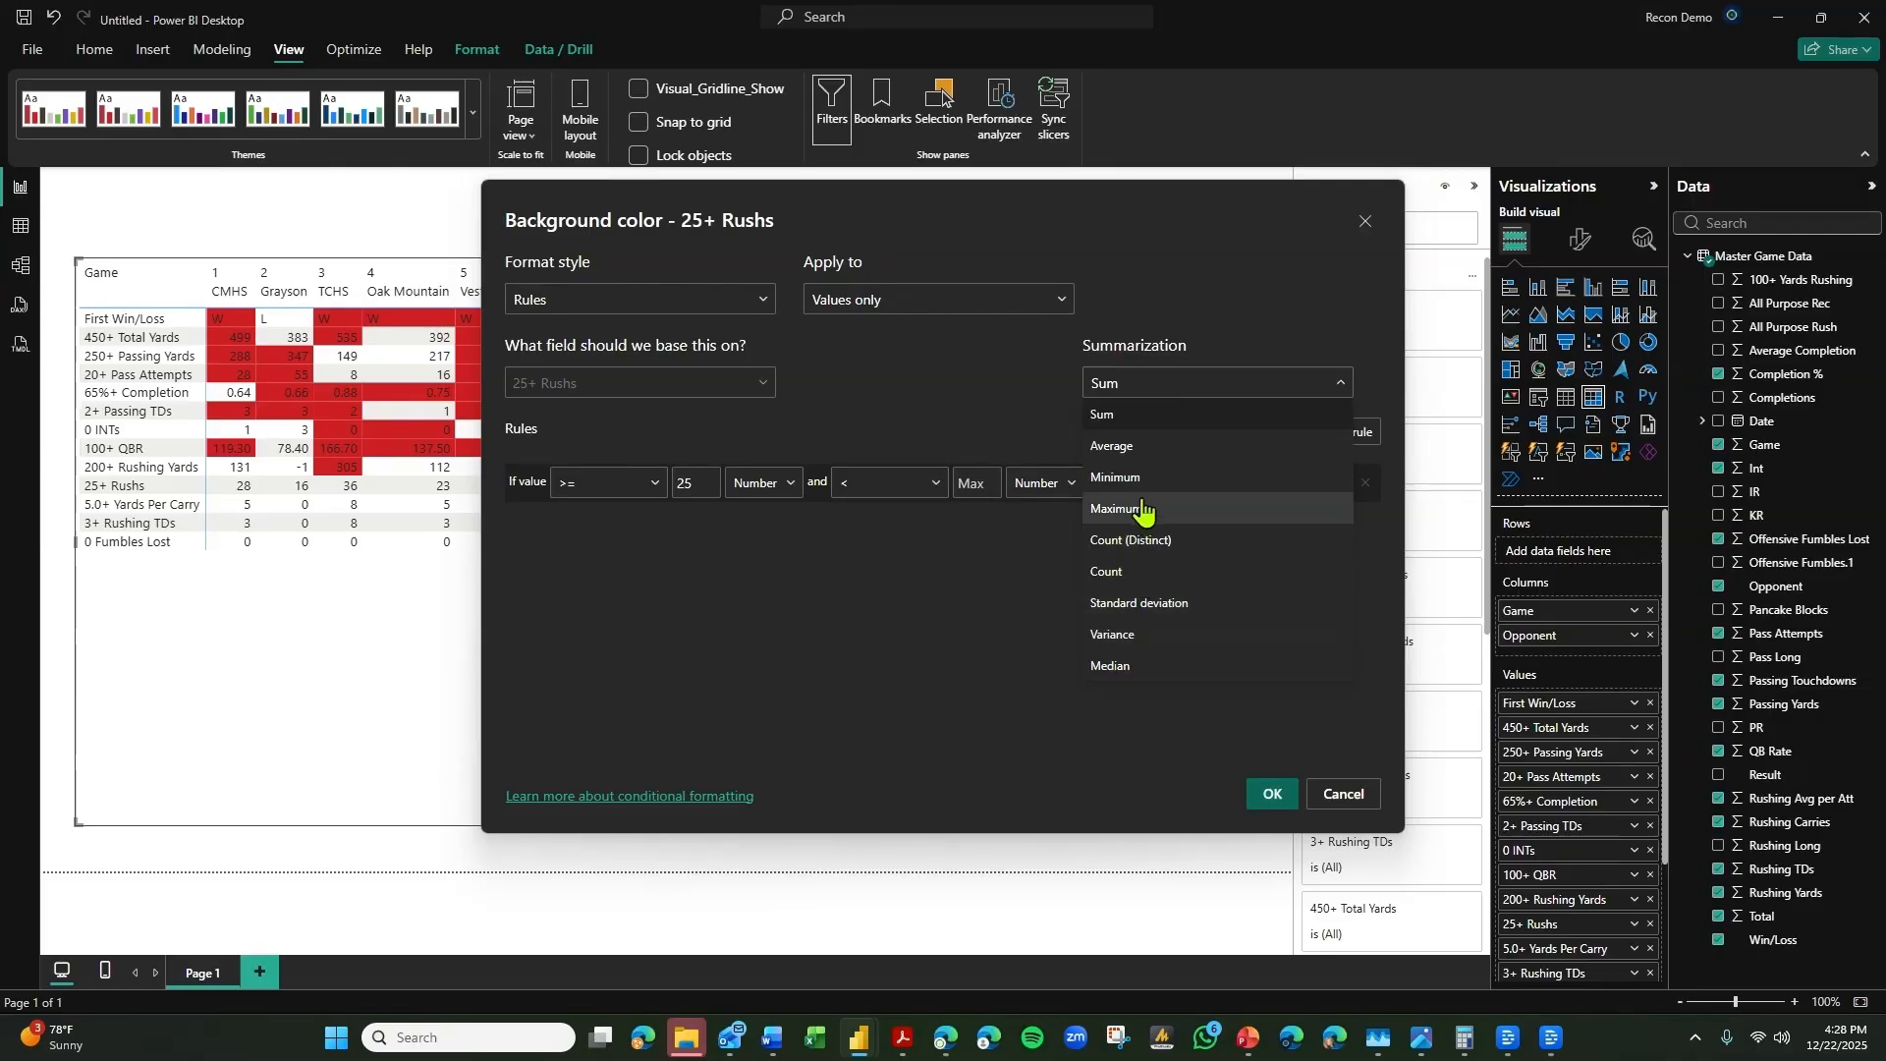
pyautogui.click(1018, 570)
pyautogui.click(1157, 481)
pyautogui.click(1100, 498)
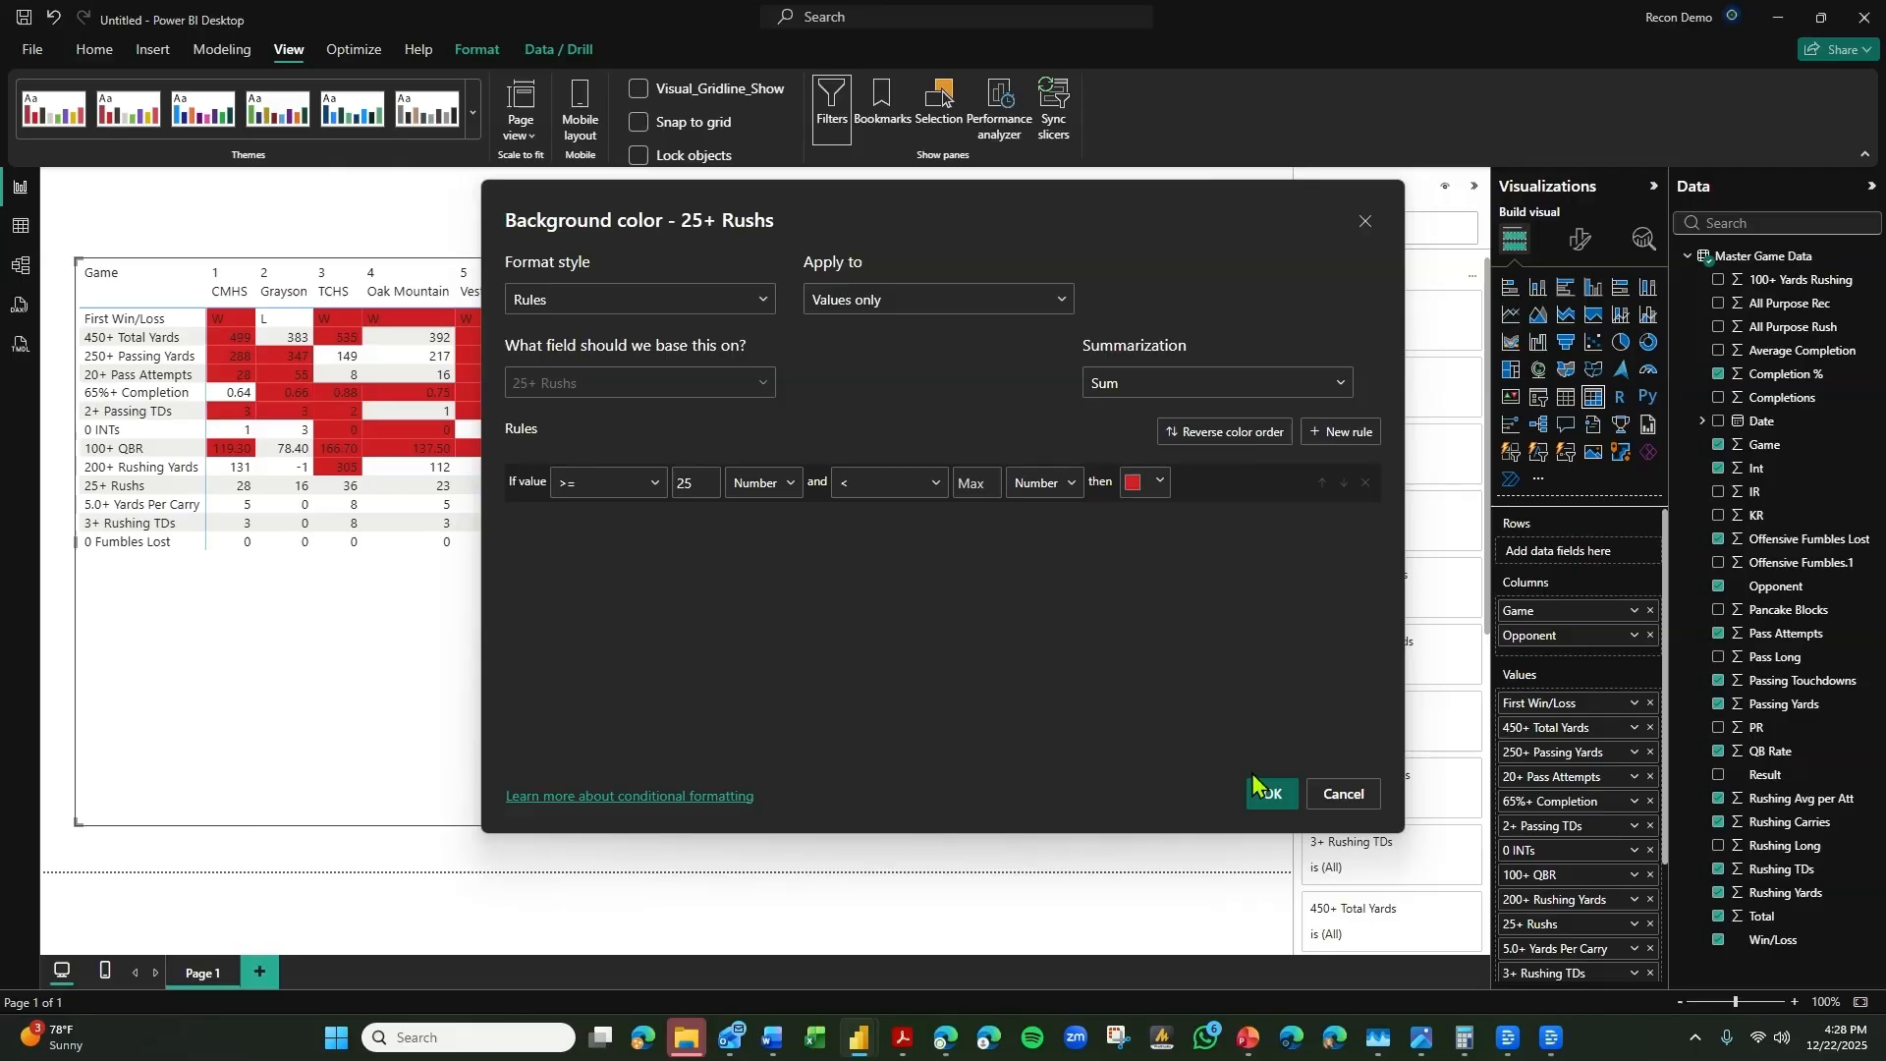
pyautogui.click(1267, 794)
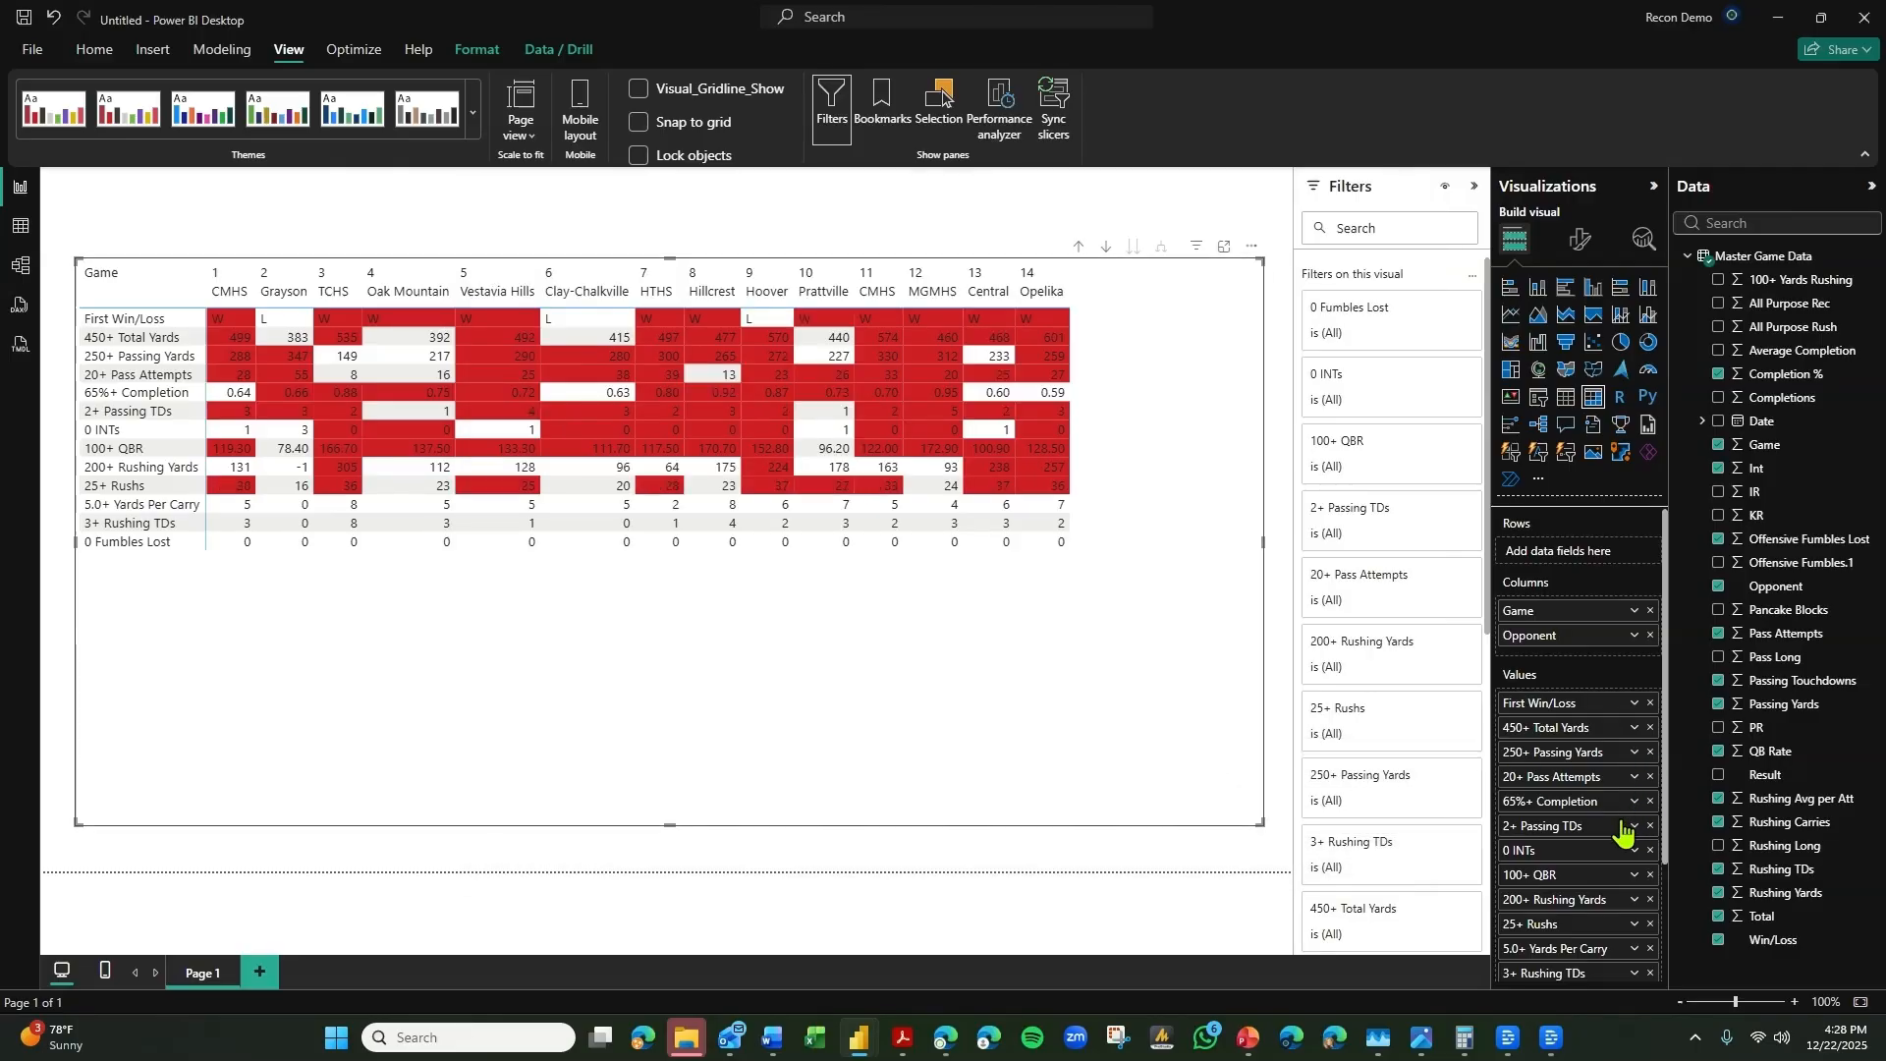
# Switch the 5.0+ Yards Per Carry background color formatting to Rules, based on the 5.0+ Yards Per Carry field in this visual.
pyautogui.click(1635, 948)
pyautogui.moveTo(1709, 677)
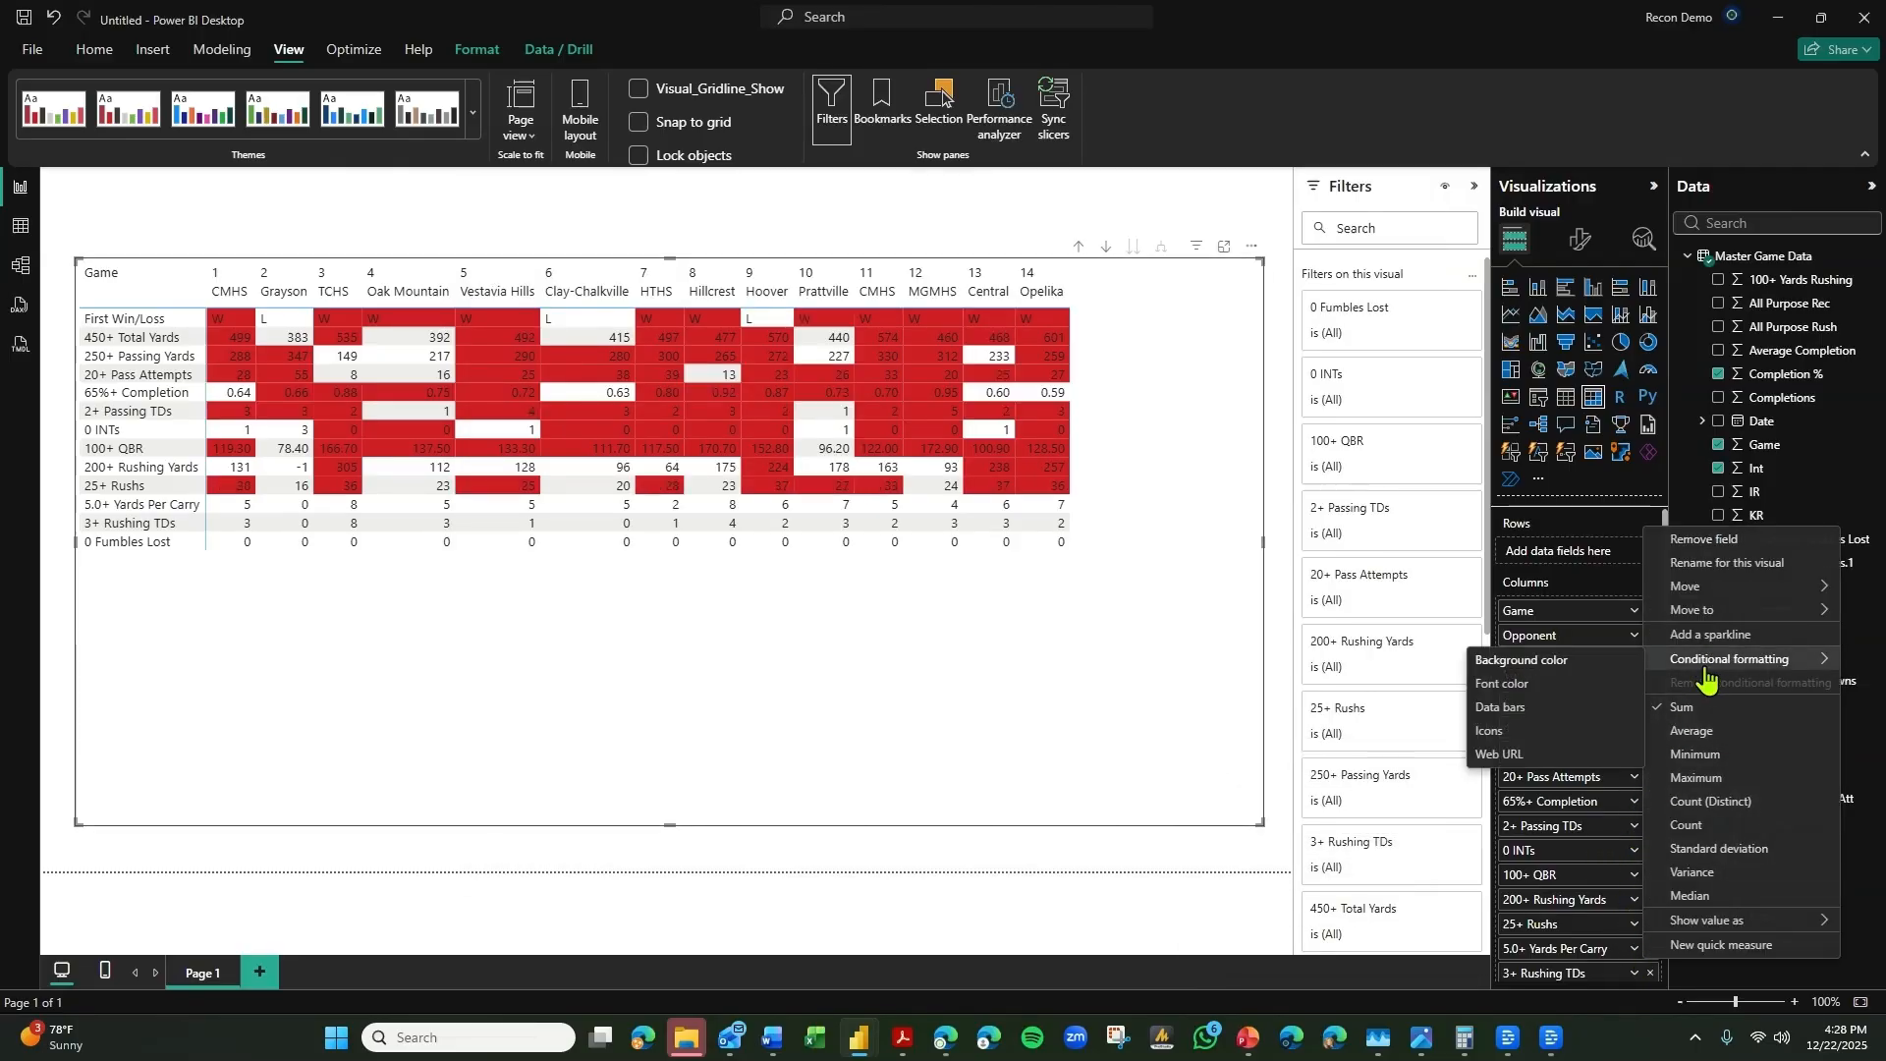
pyautogui.click(1563, 660)
pyautogui.click(555, 300)
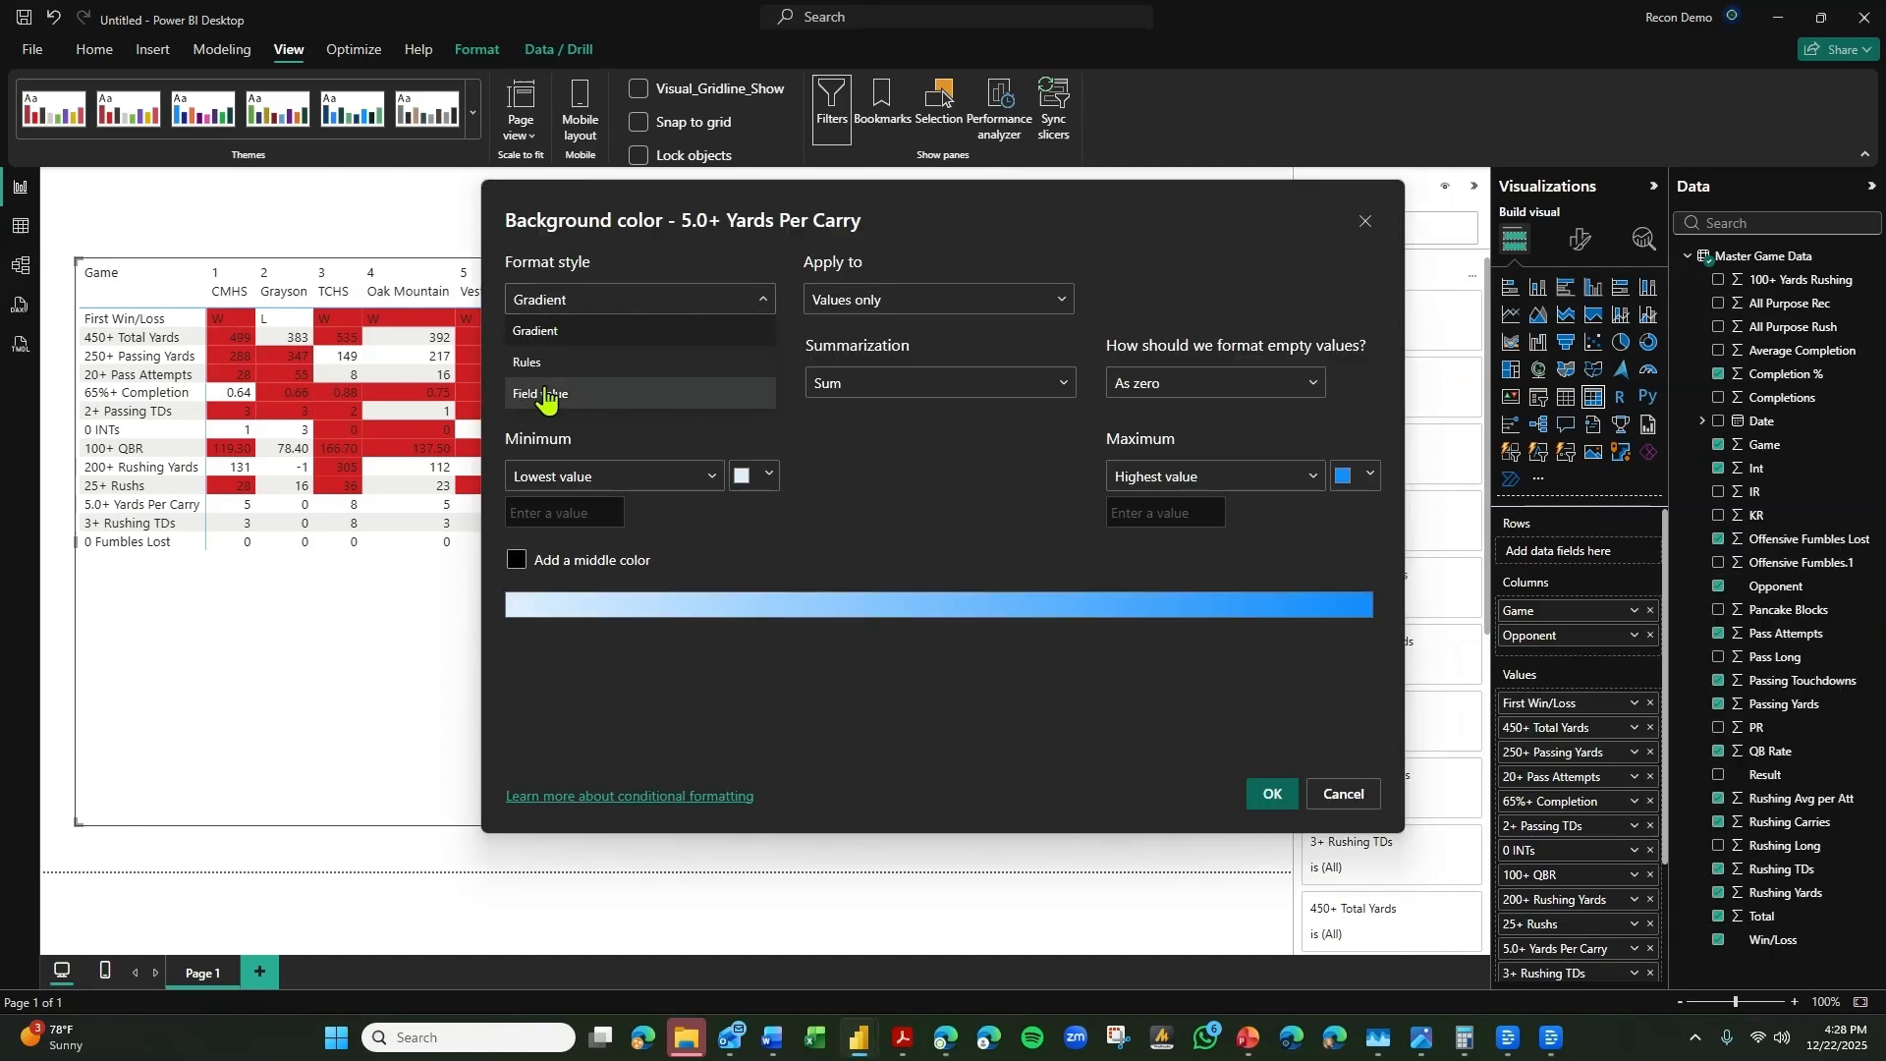
pyautogui.click(543, 394)
pyautogui.click(570, 381)
pyautogui.click(589, 310)
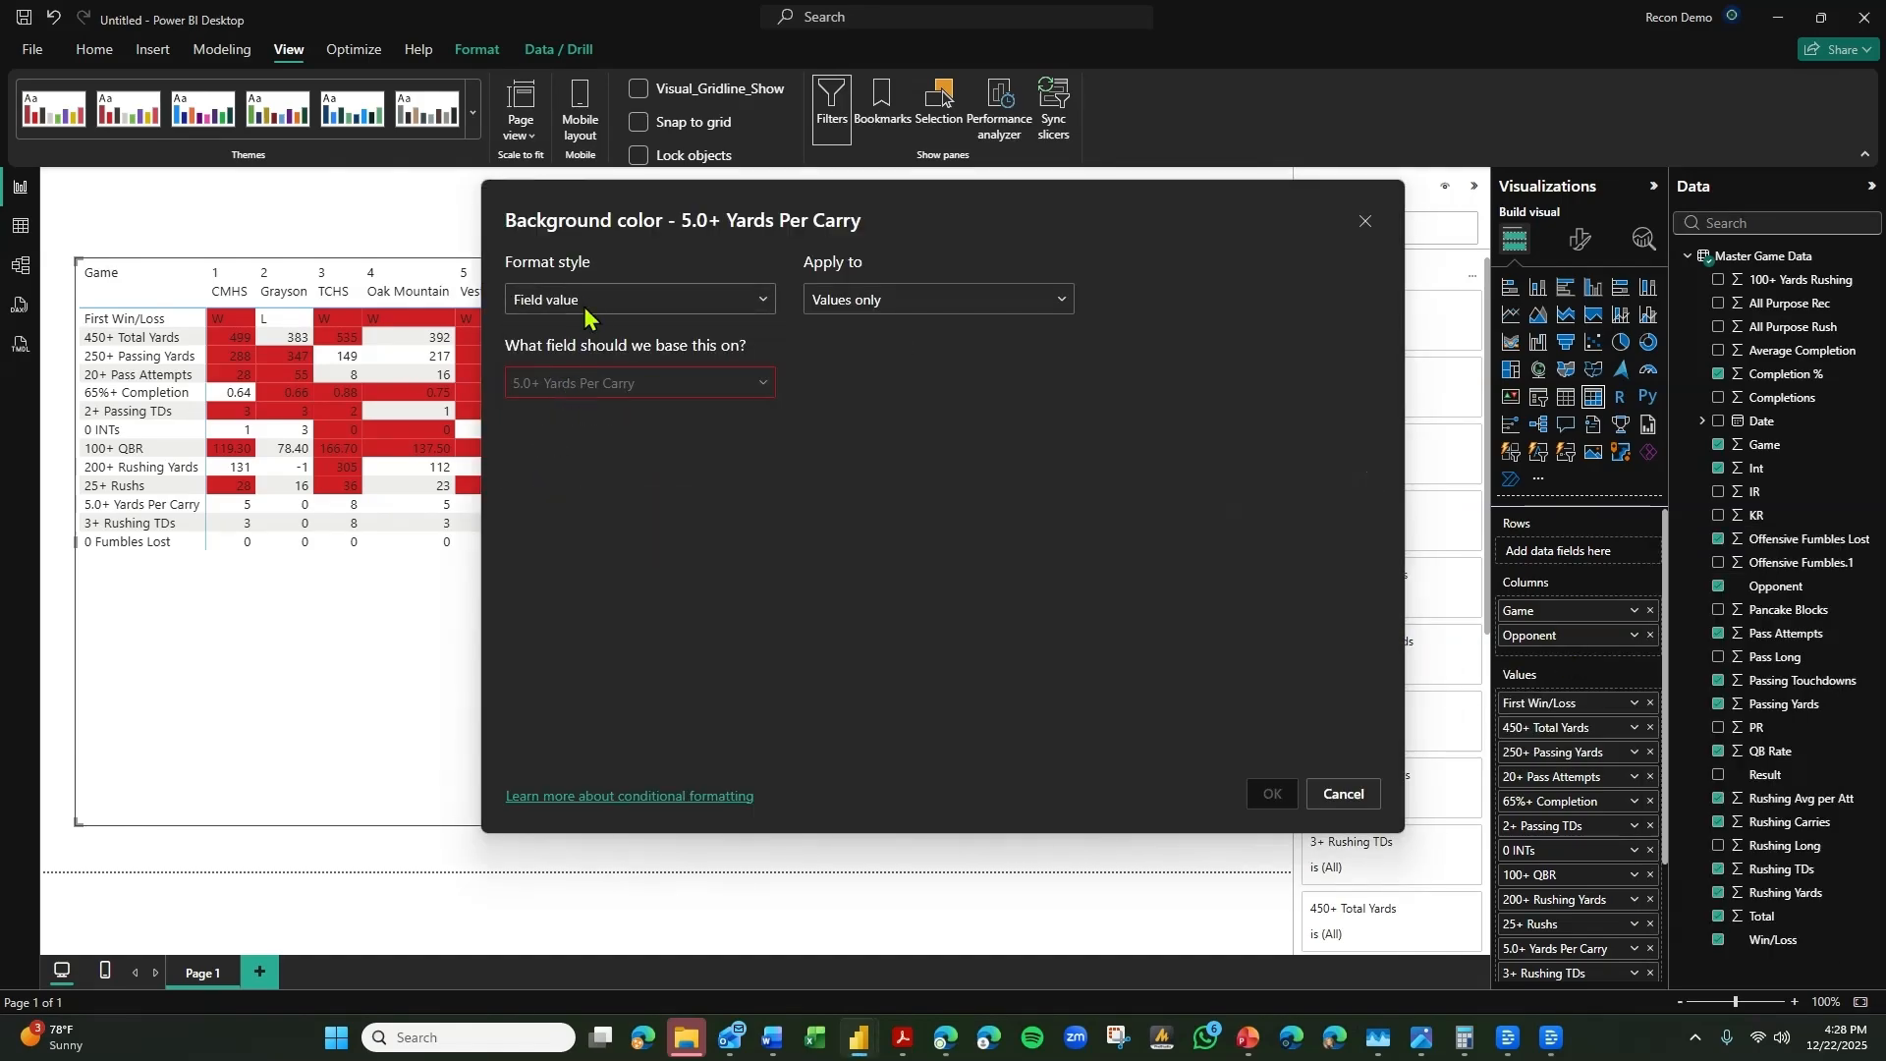
pyautogui.click(557, 365)
pyautogui.click(570, 381)
pyautogui.write('5.')
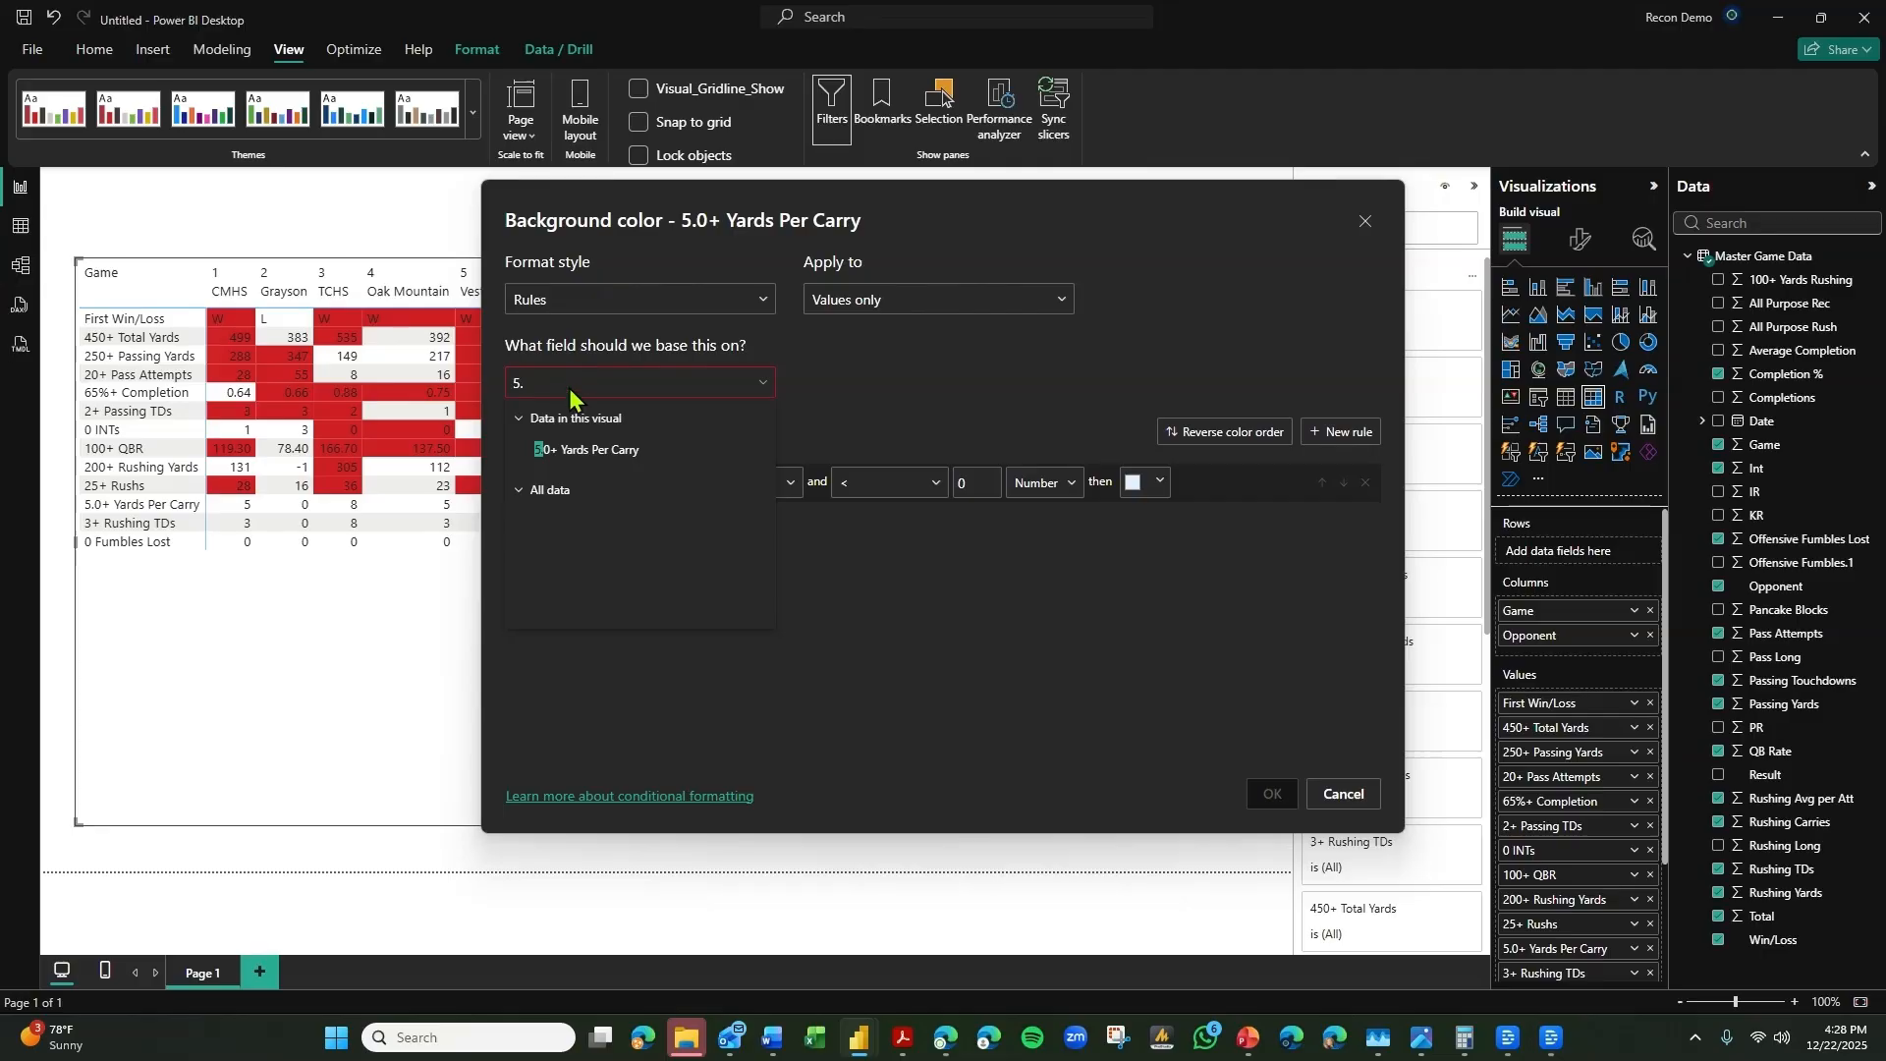
pyautogui.click(582, 452)
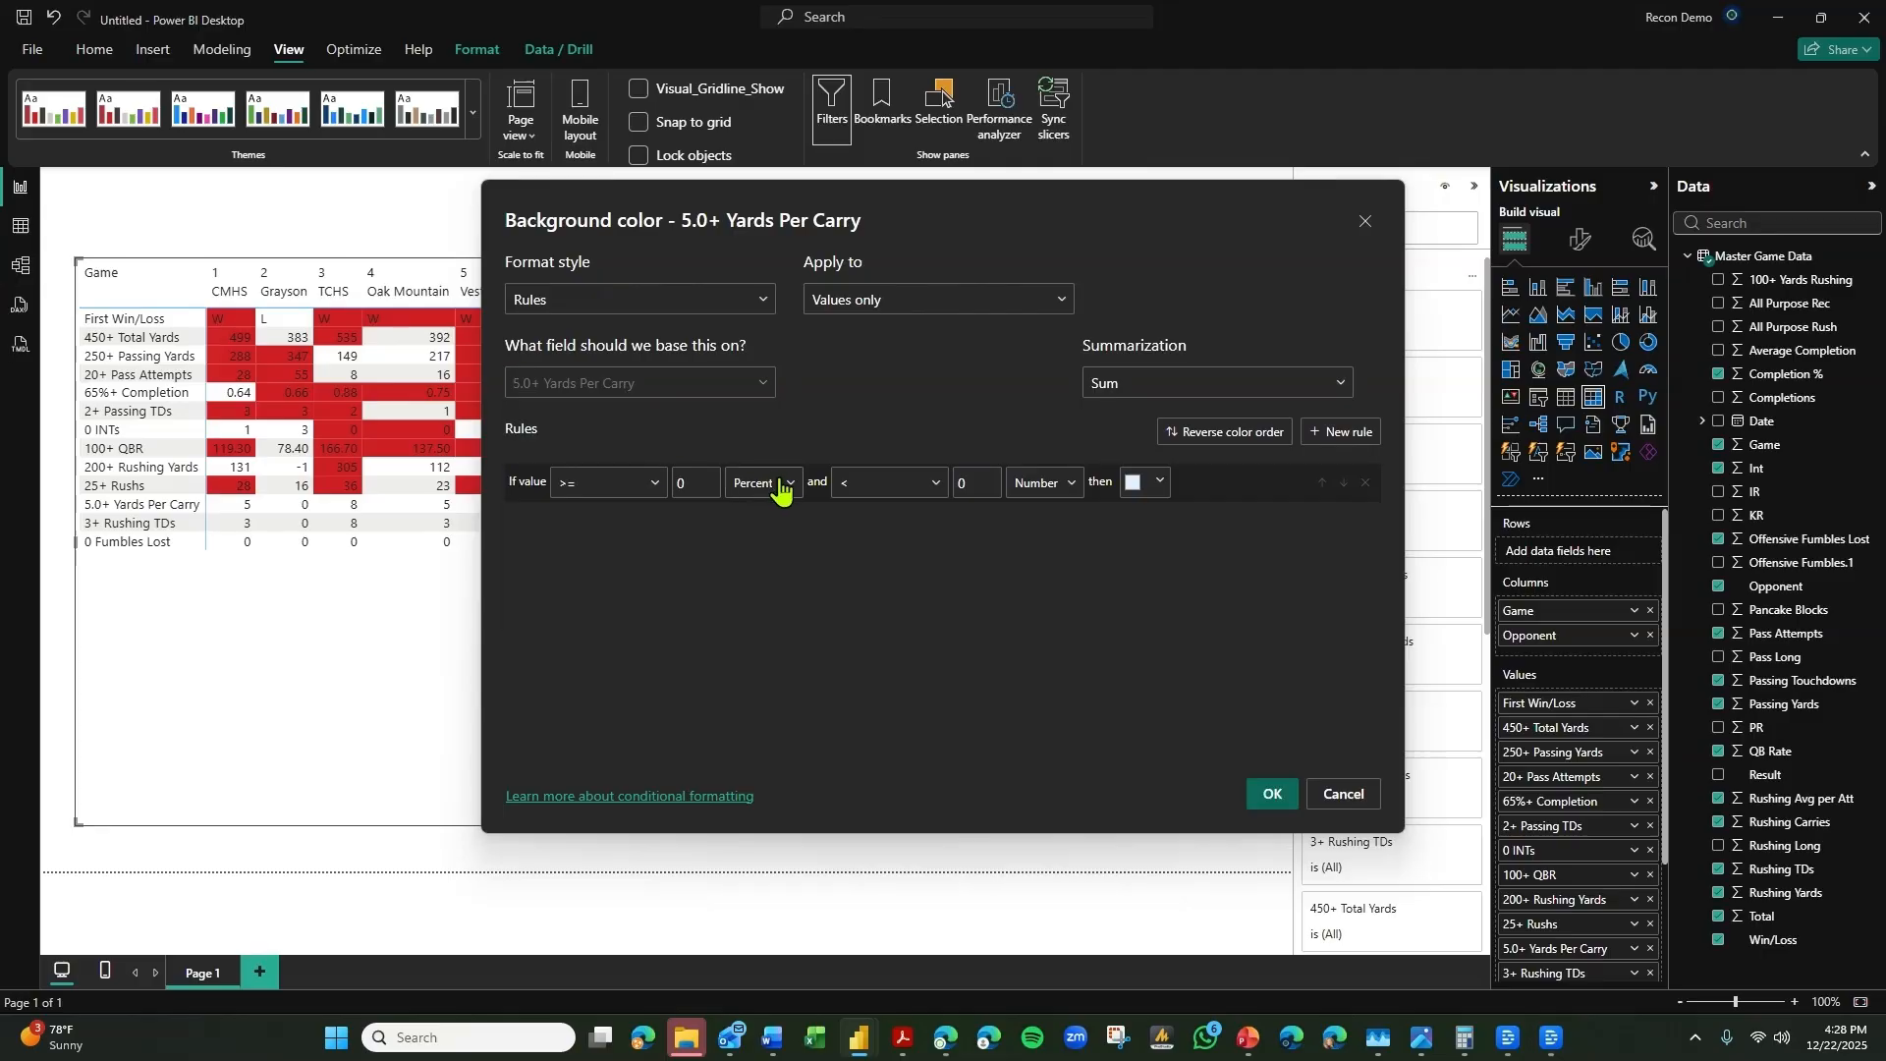
# Set the 5.0+ Yards Per Carry rule to >= 5 and < Max as numbers, assign the bright red theme color, and apply it.
pyautogui.moveTo(708, 483); pyautogui.dragTo(673, 482)
pyautogui.click(763, 482)
pyautogui.click(761, 514)
pyautogui.press('BackSpace')
pyautogui.click(1055, 494)
pyautogui.click(1136, 495)
pyautogui.click(1142, 483)
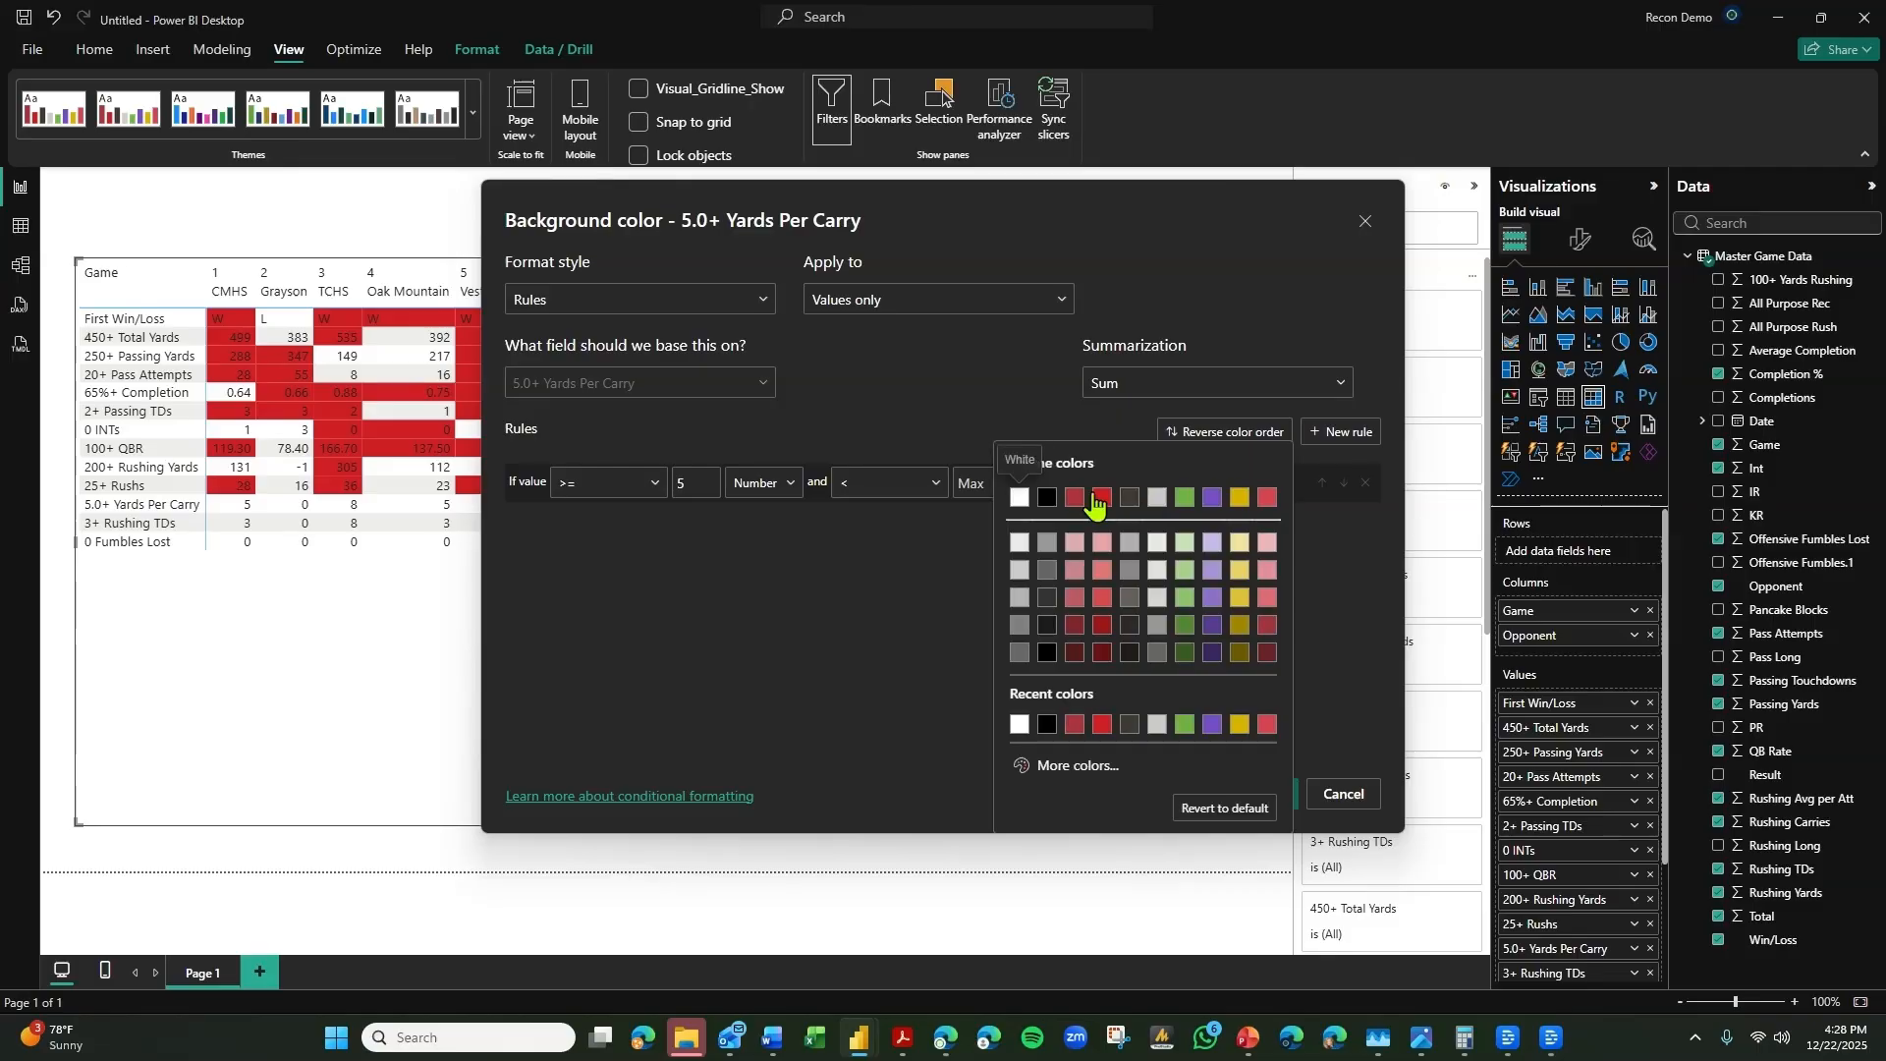
pyautogui.click(1216, 631)
pyautogui.click(1269, 795)
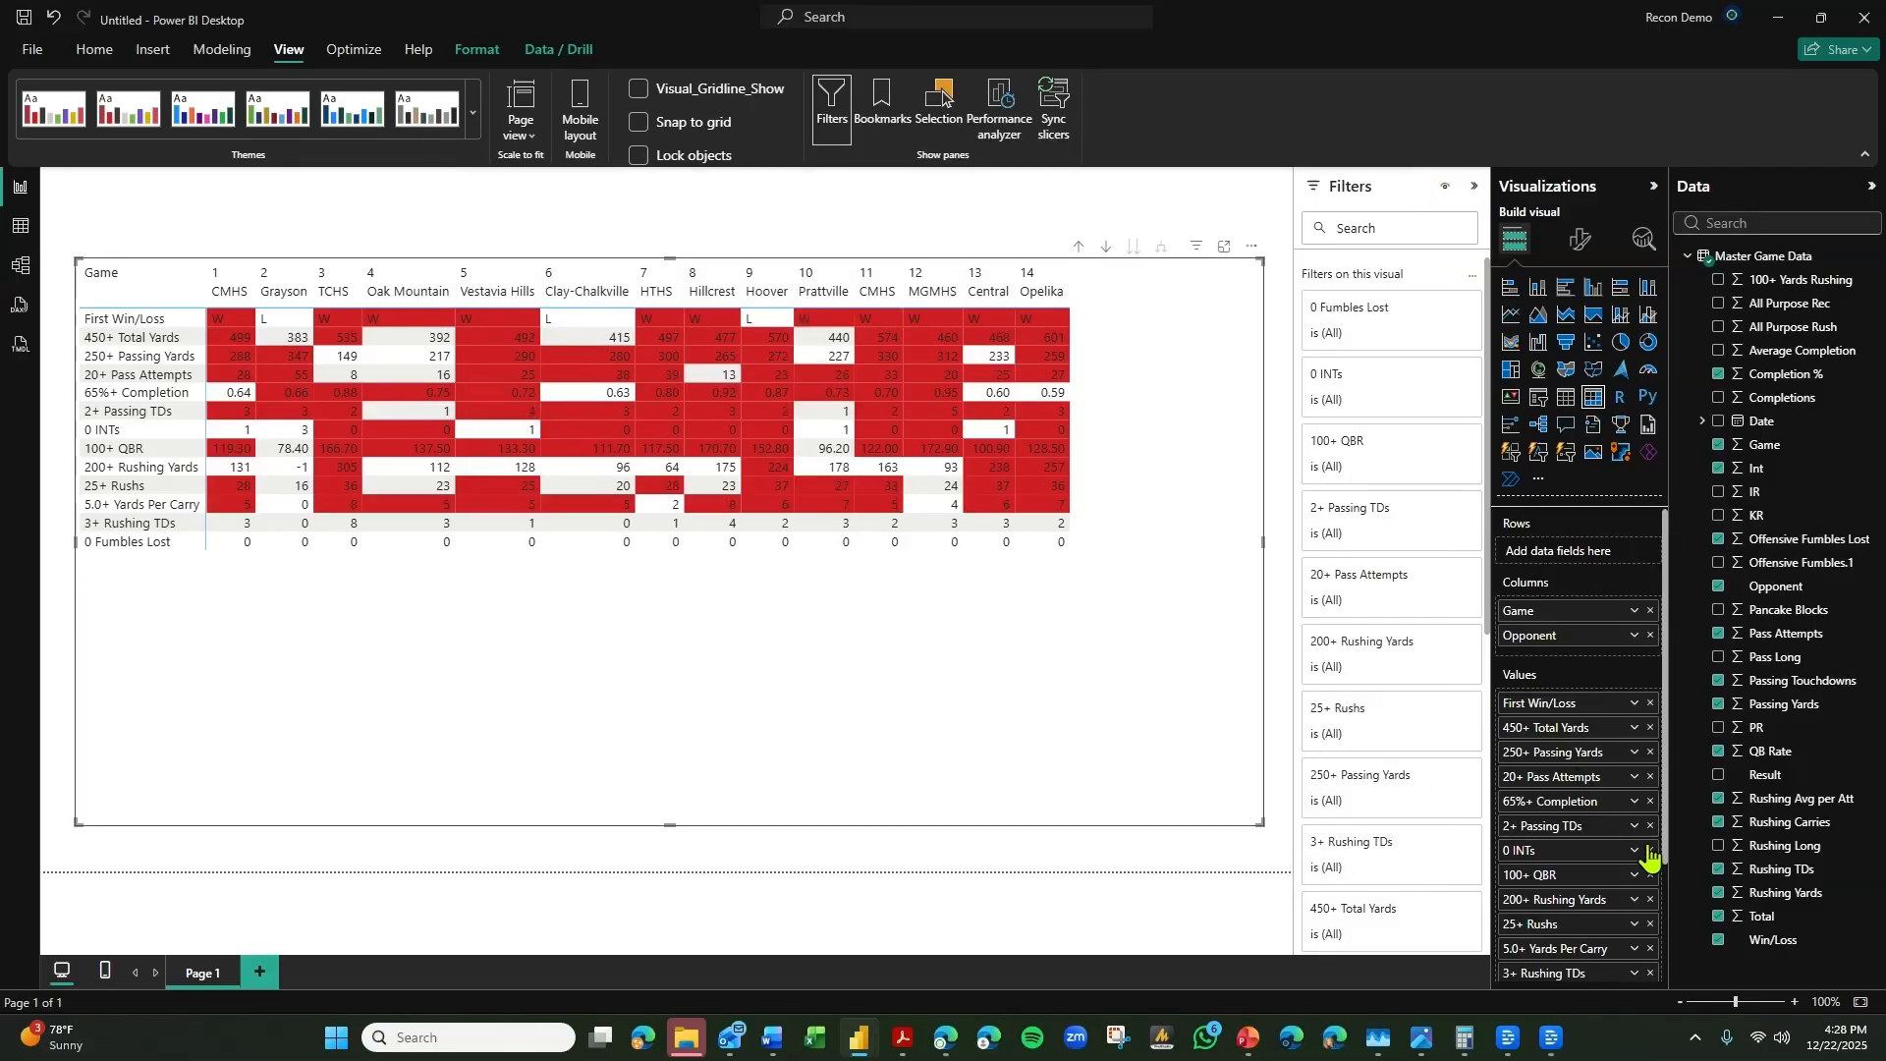
# Switch the 3+ Rushing TDs background color formatting to Rules, based on the 3+ Rushing TDs field from the data in this visual.
pyautogui.scroll(-2, 1630, 953)
pyautogui.click(1634, 898)
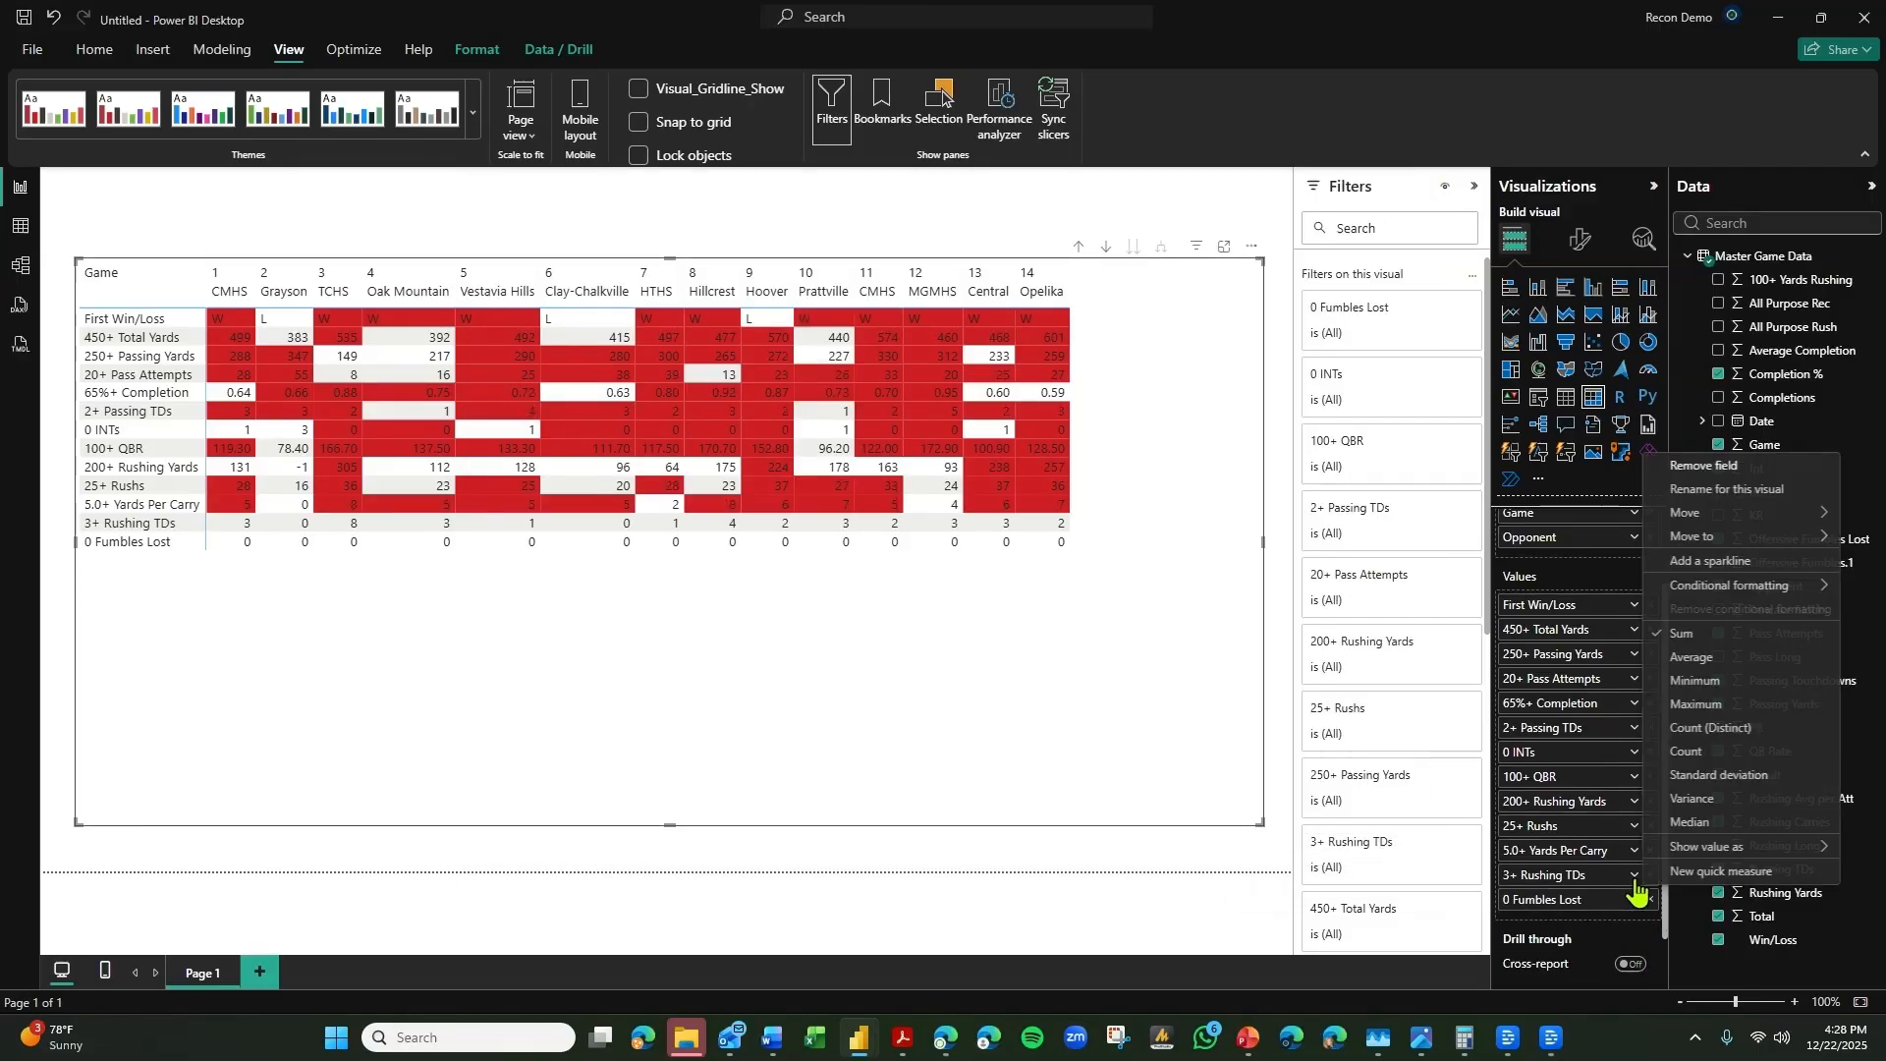
pyautogui.moveTo(1729, 586)
pyautogui.click(1560, 588)
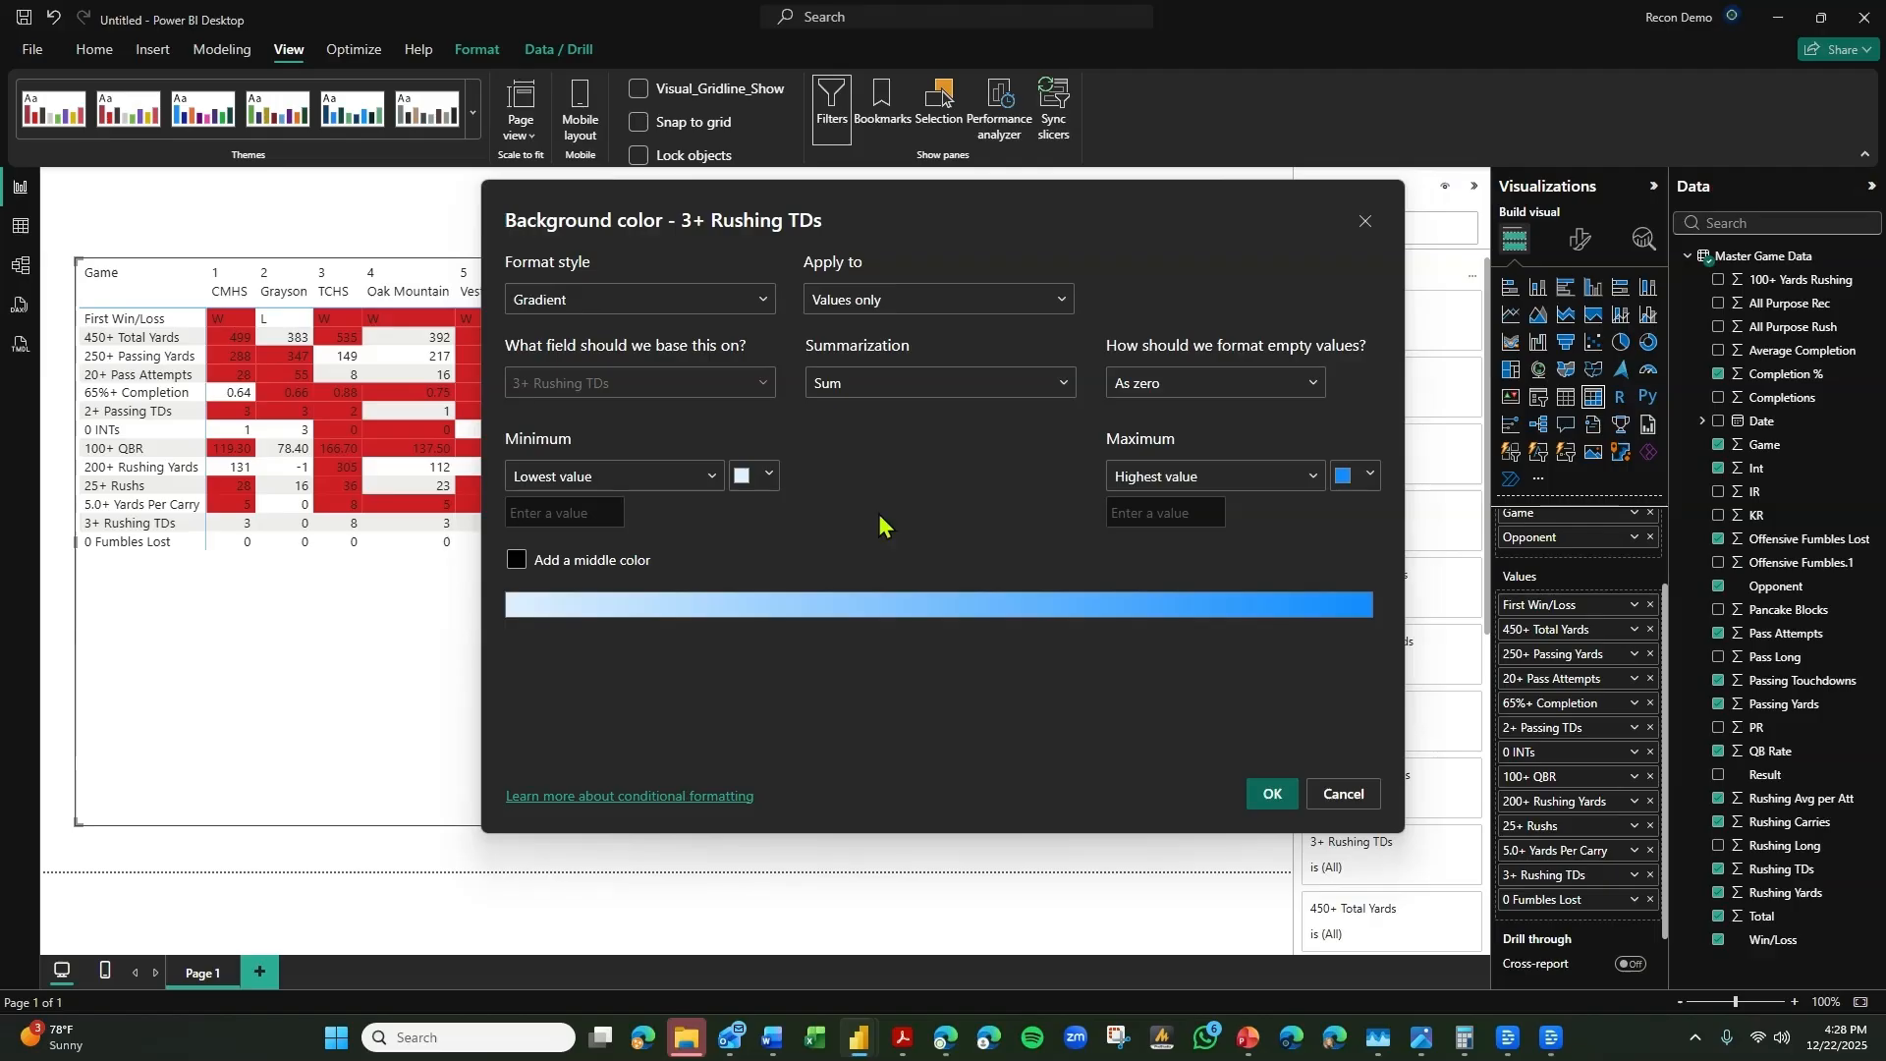
pyautogui.click(639, 299)
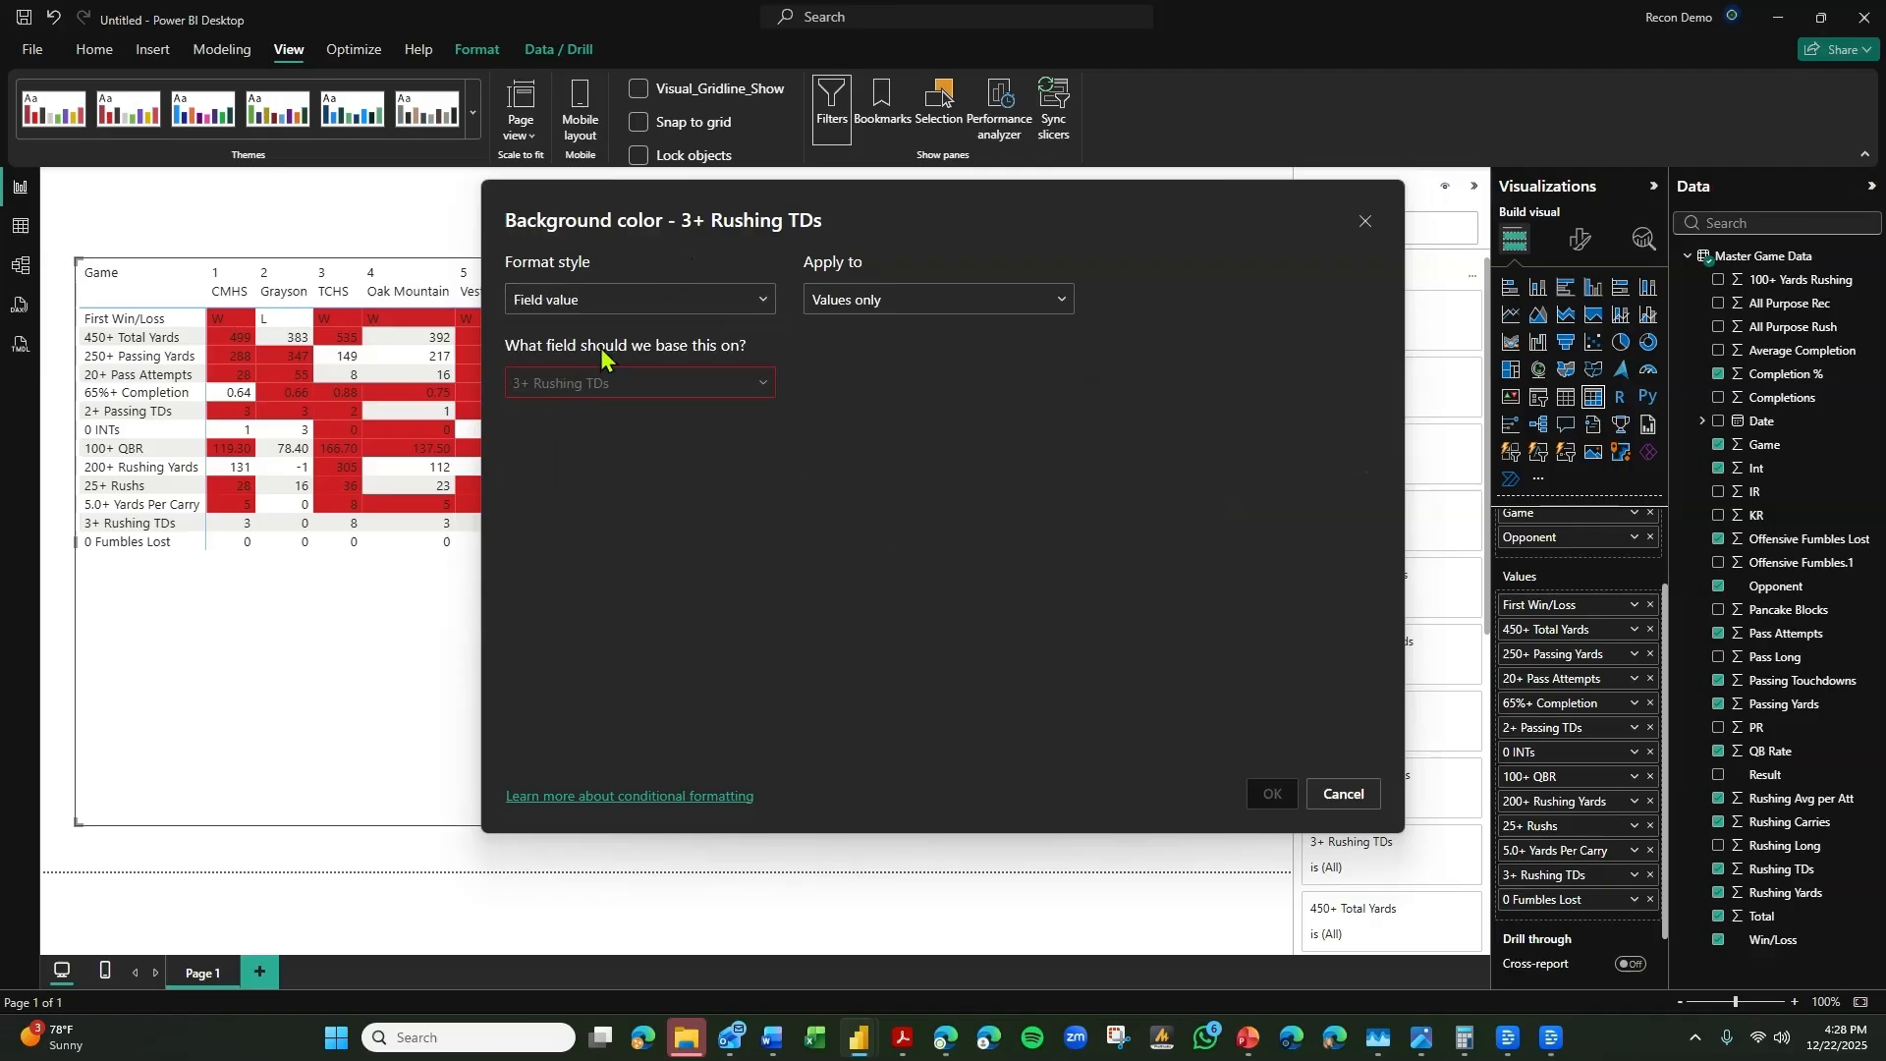
pyautogui.click(628, 300)
pyautogui.click(633, 362)
pyautogui.click(559, 385)
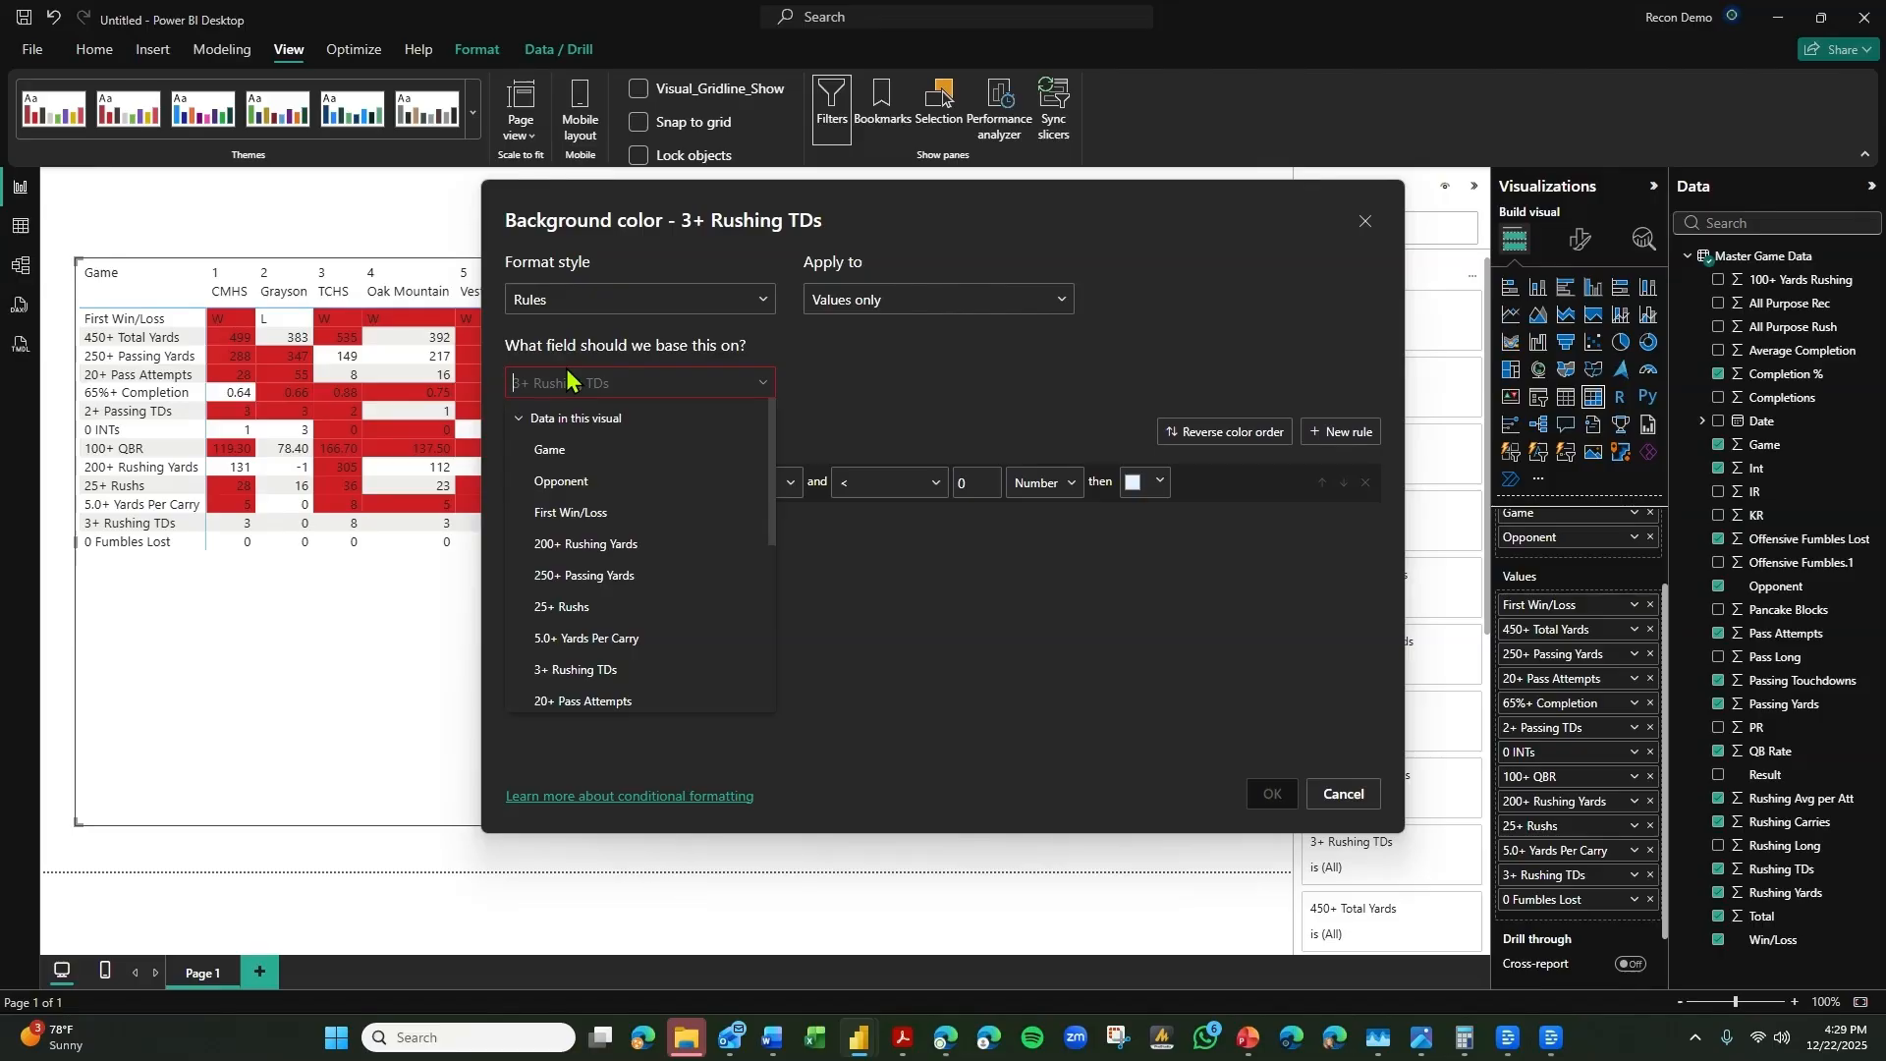
pyautogui.write('3+')
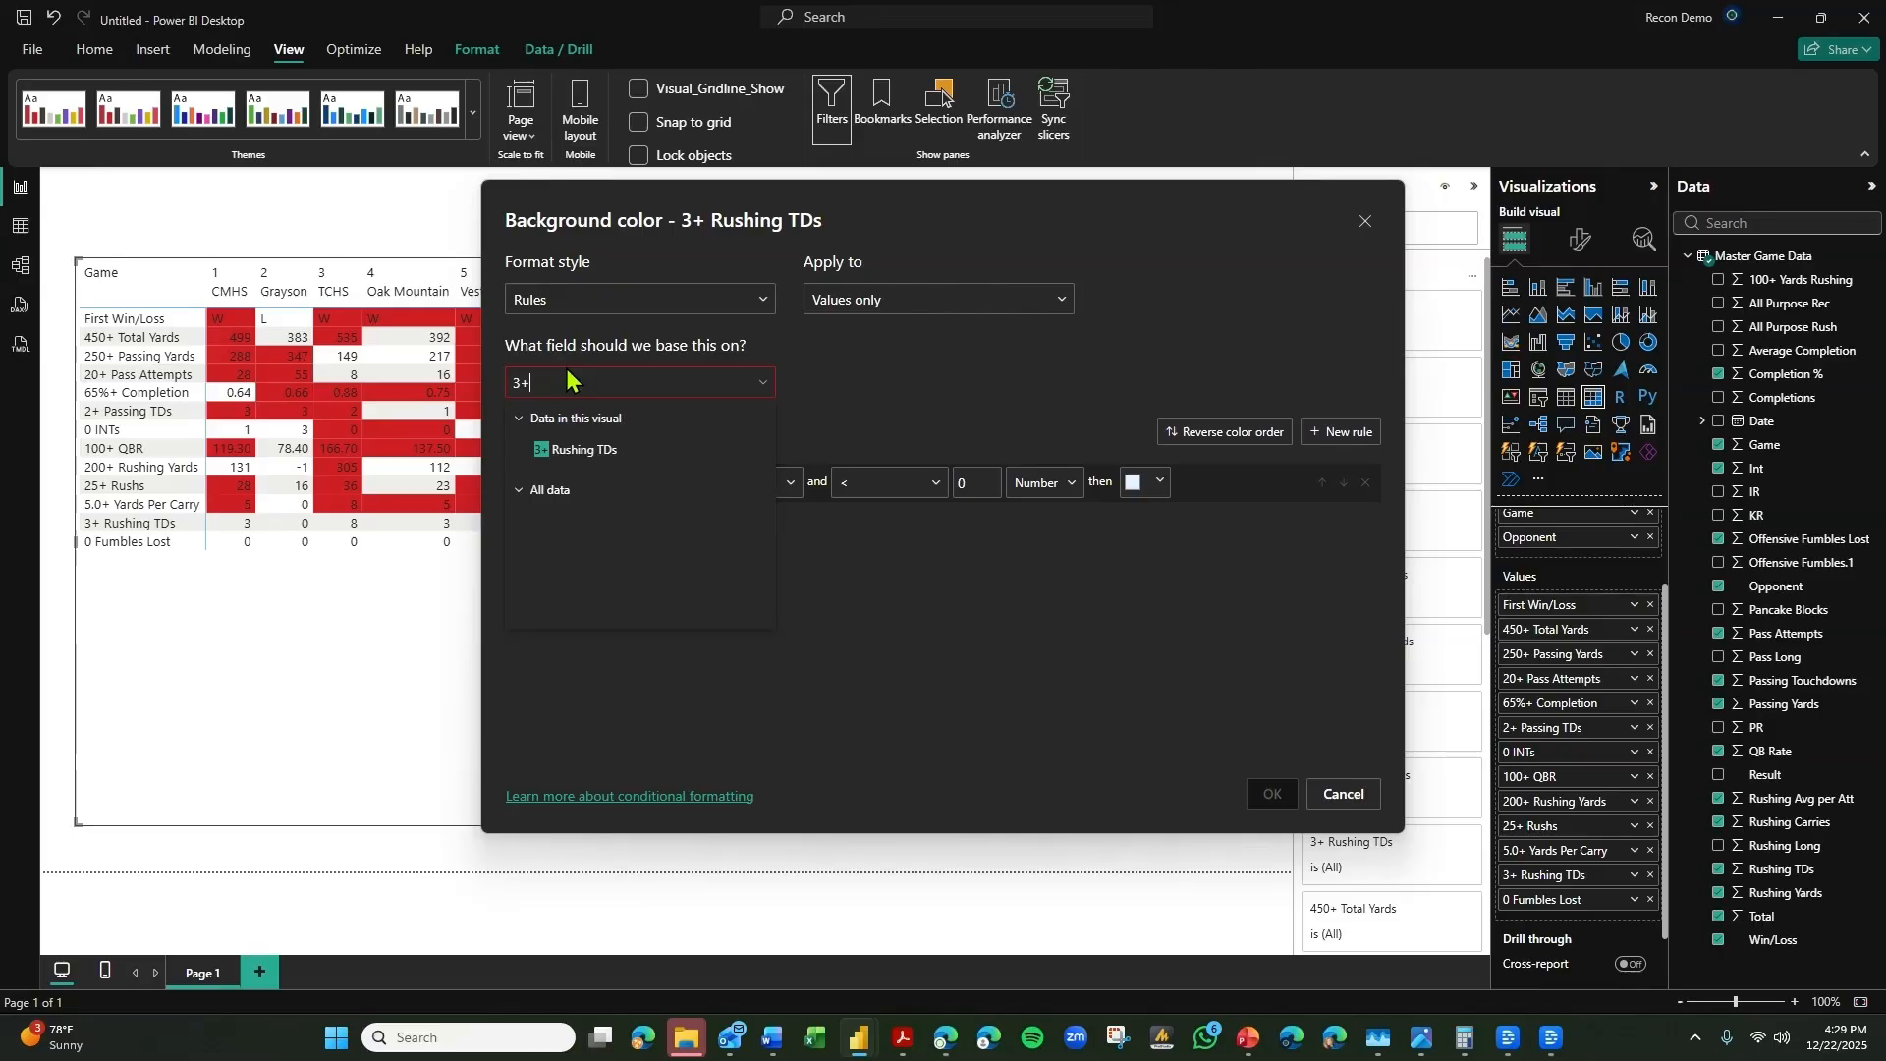
pyautogui.click(605, 454)
# Set the 3+ Rushing TDs rule to >= 3 and <= Max as numbers, assign the bright red theme color, and apply it.
pyautogui.click(754, 482)
pyautogui.click(749, 507)
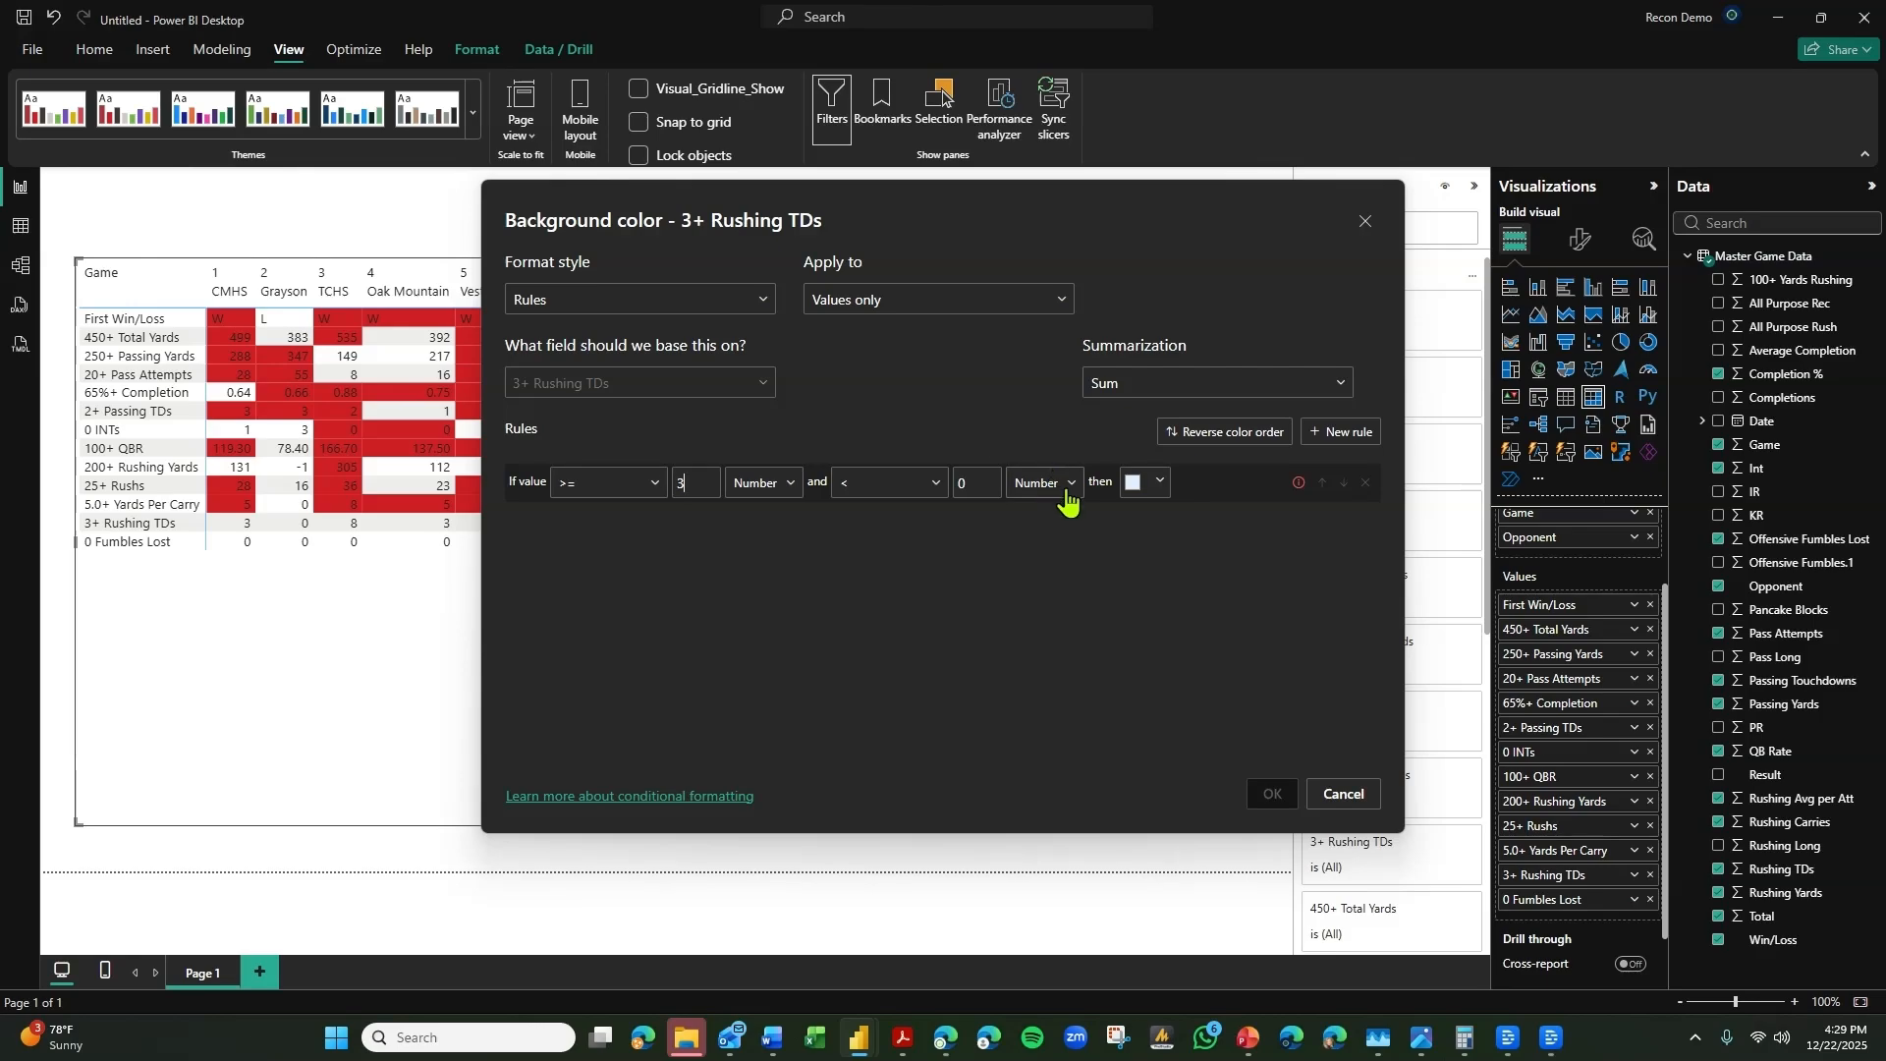
pyautogui.click(1155, 483)
pyautogui.click(1104, 495)
pyautogui.press('BackSpace')
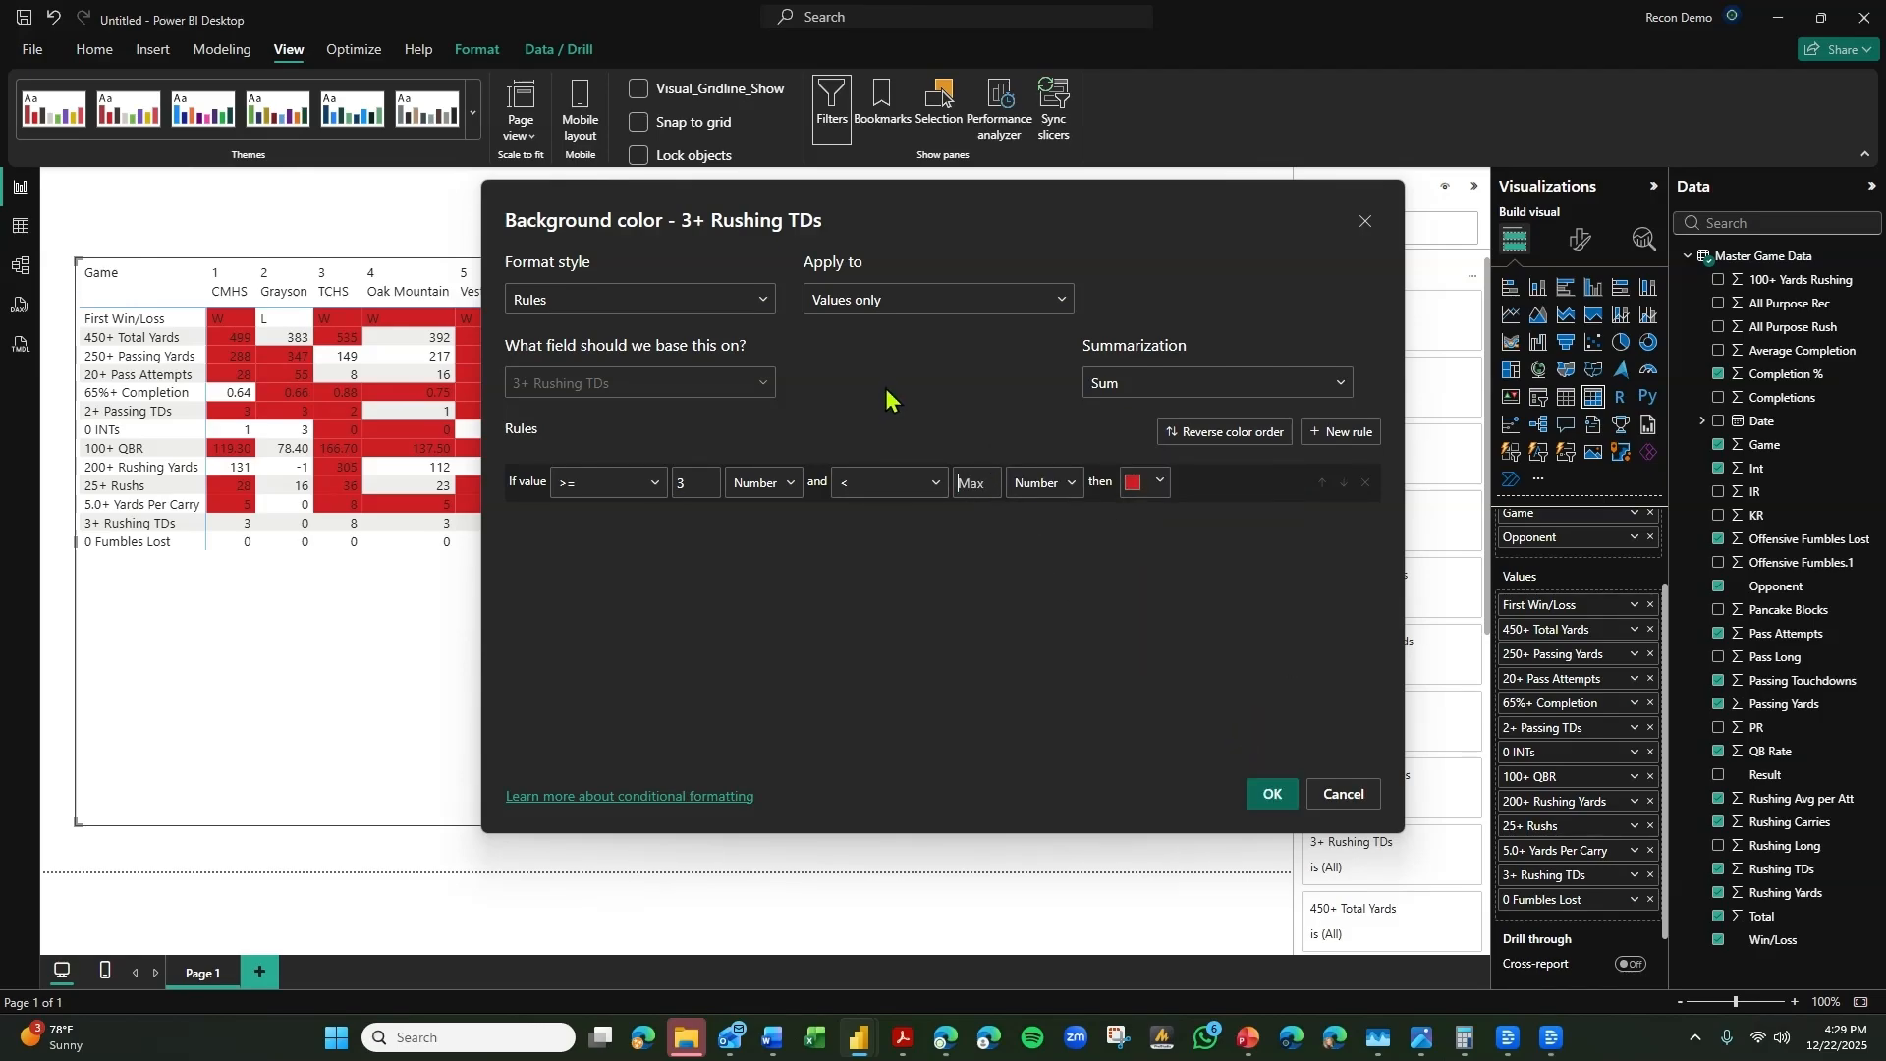
pyautogui.click(1269, 794)
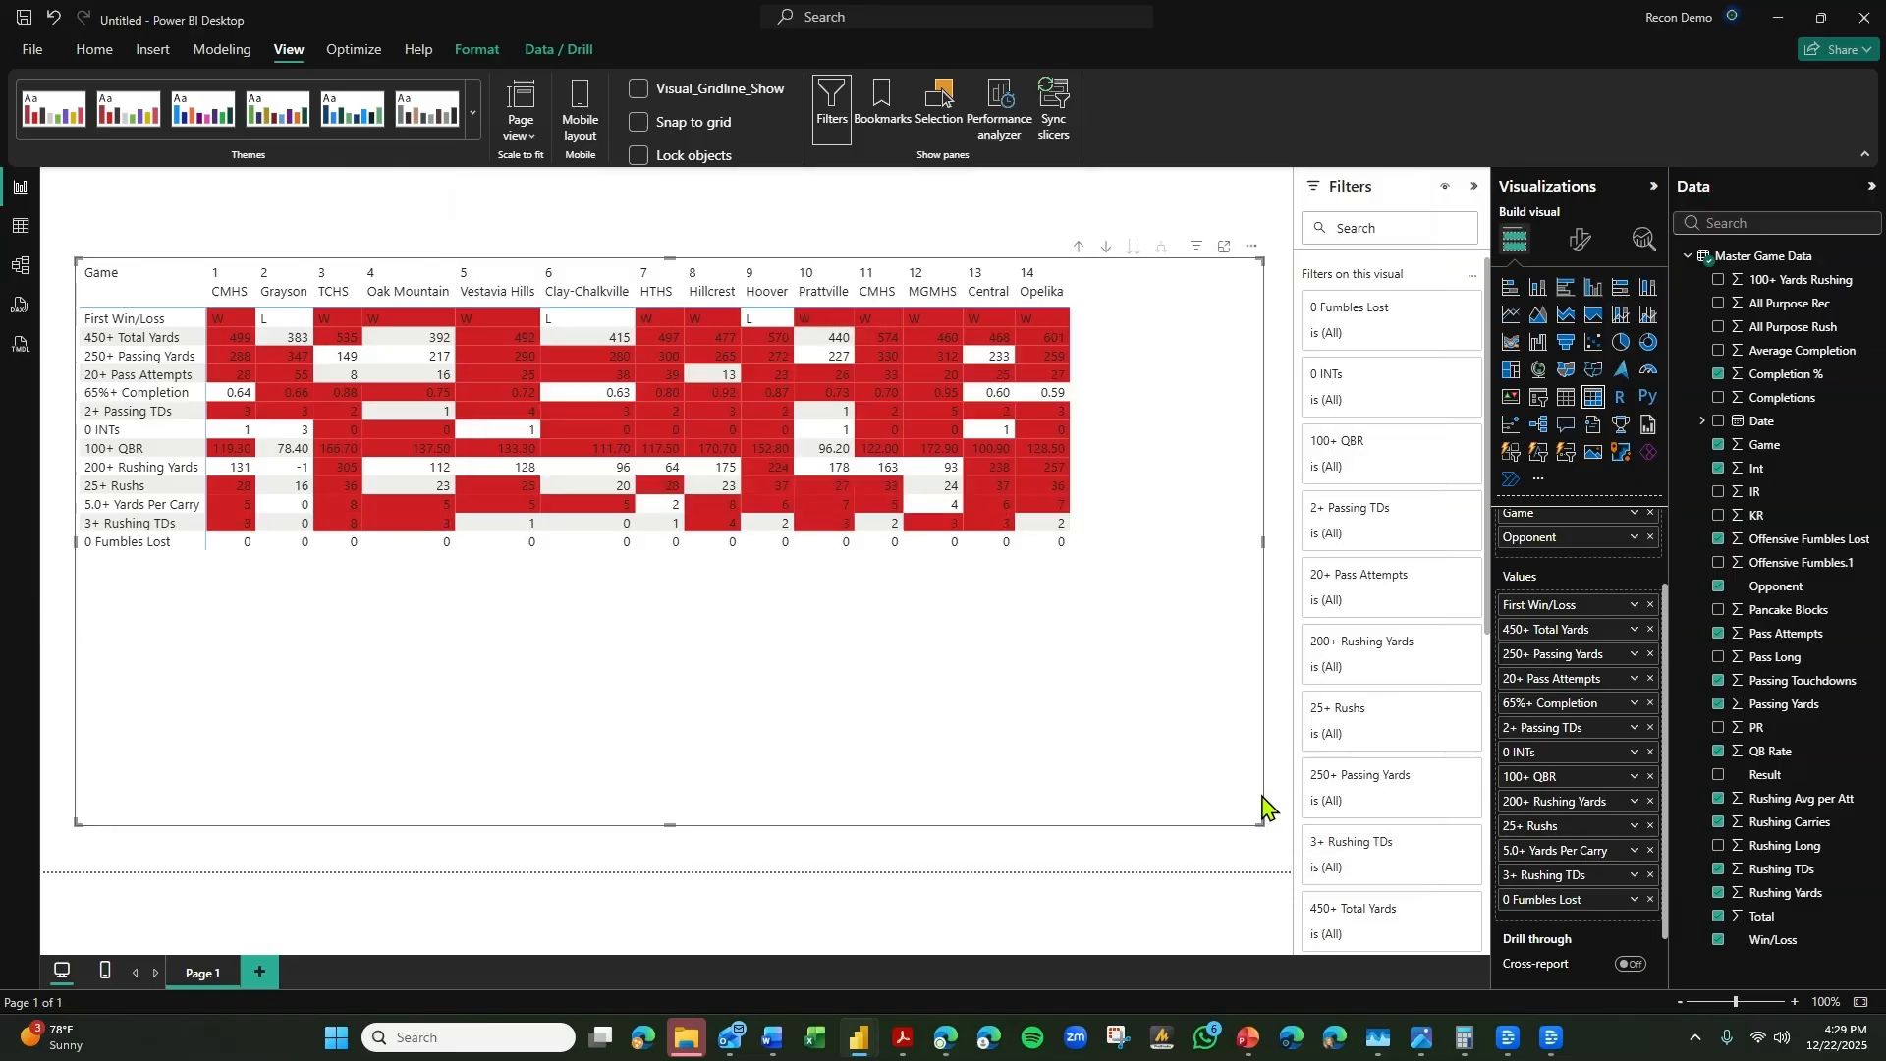
# Switch the 0 Fumbles Lost background color formatting to Rules, based on the 0 Fumbles Lost field in this visual.
pyautogui.click(1634, 900)
pyautogui.moveTo(1729, 610)
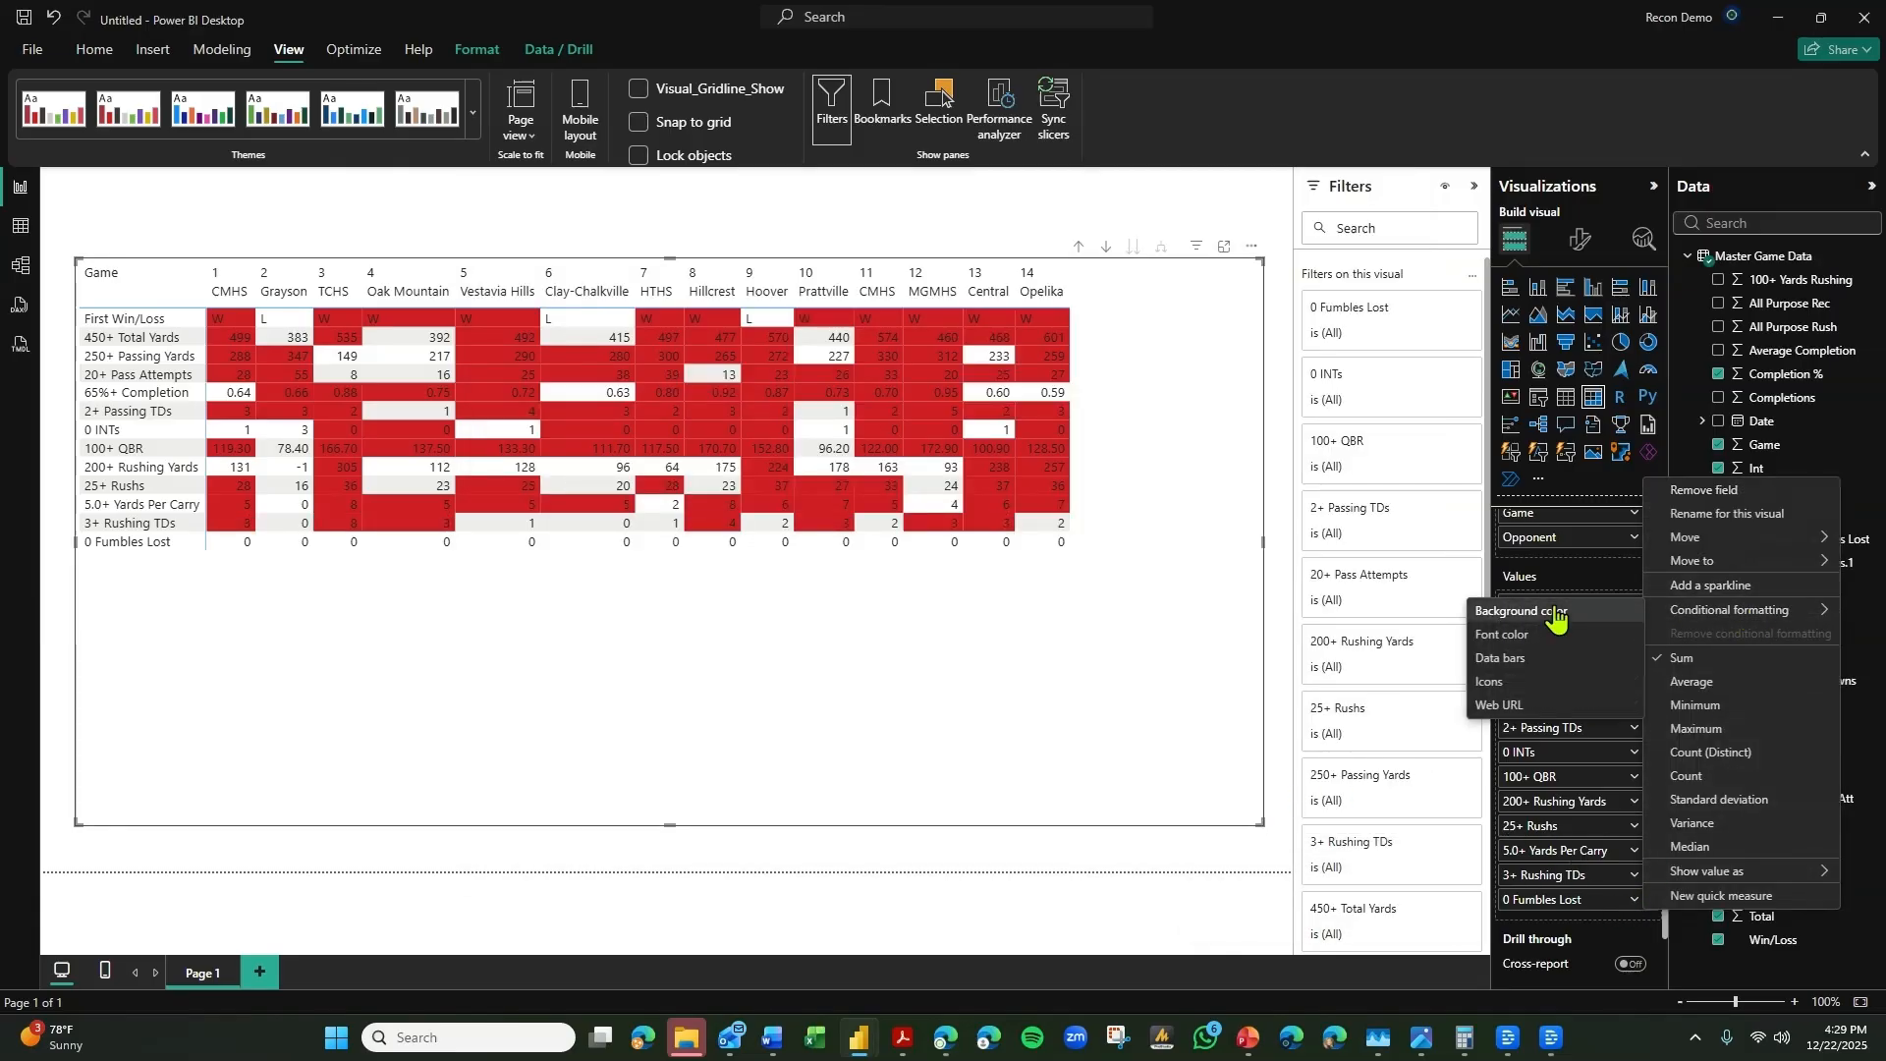
pyautogui.click(1555, 614)
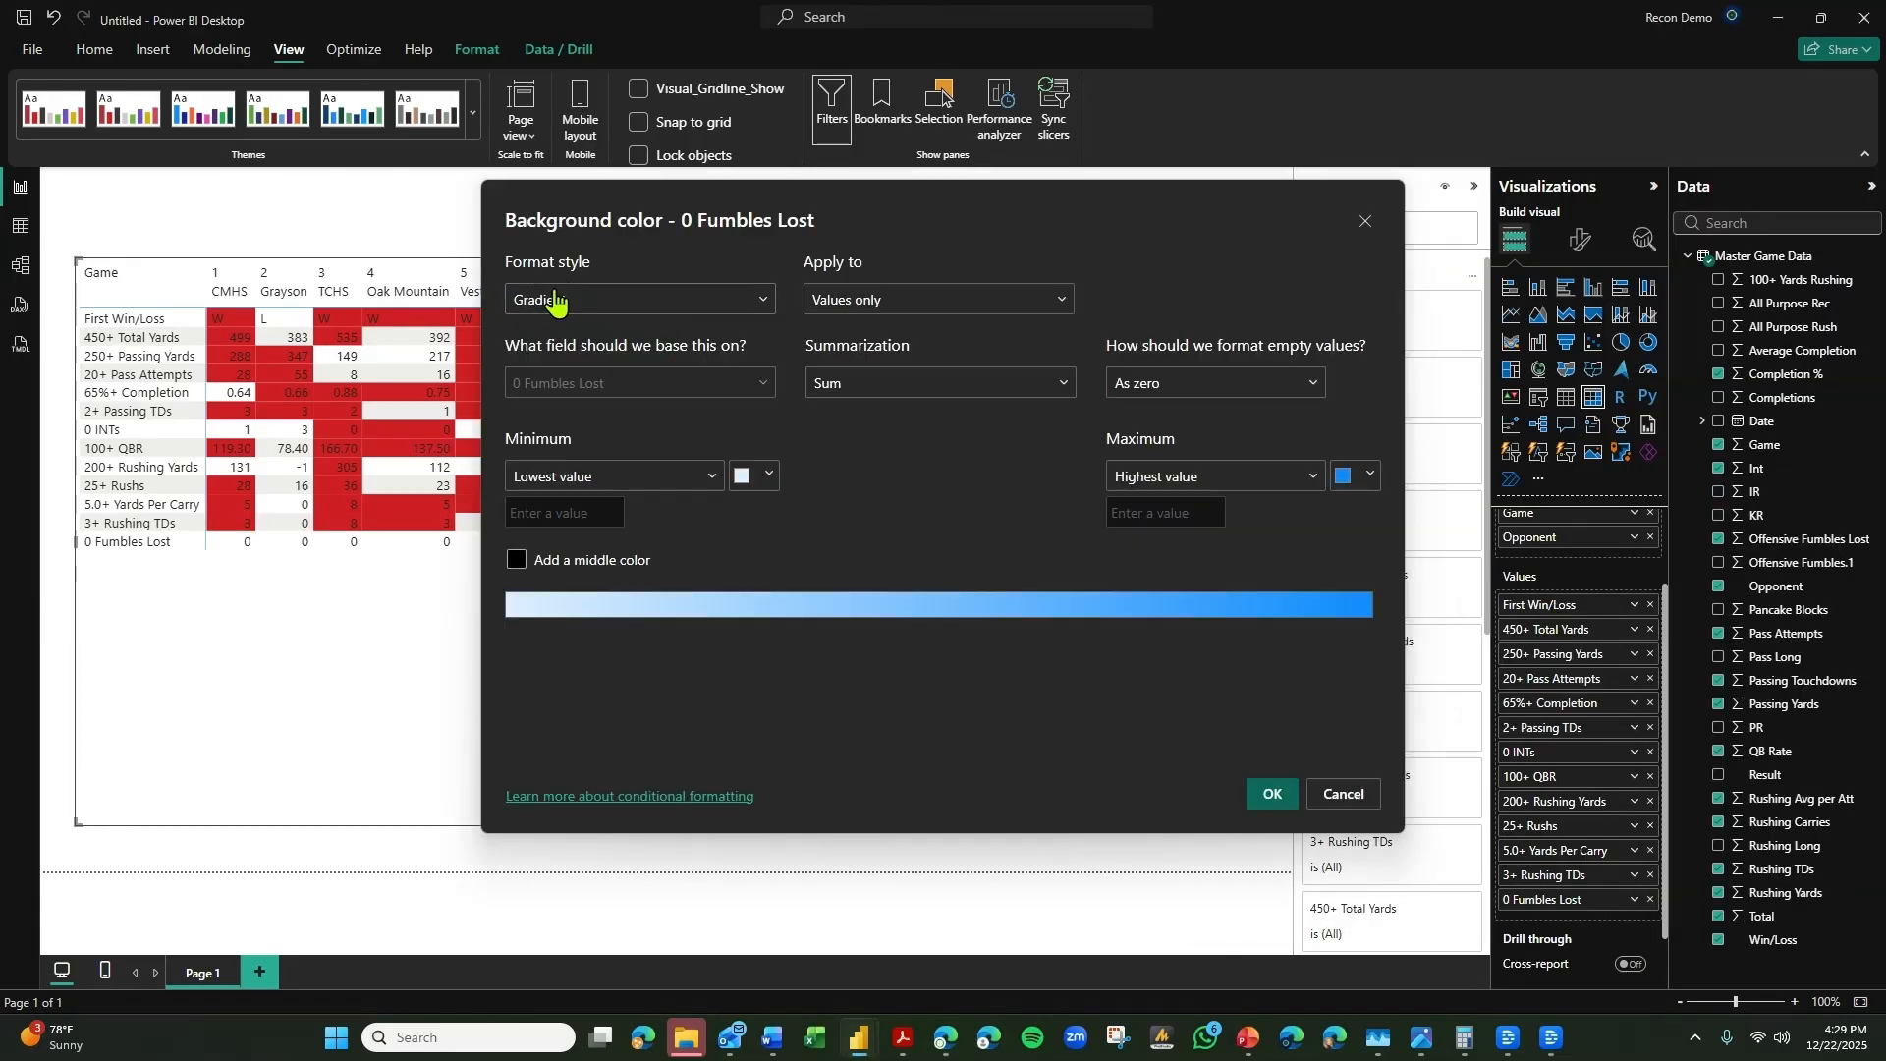
pyautogui.click(555, 300)
pyautogui.click(532, 385)
pyautogui.click(637, 301)
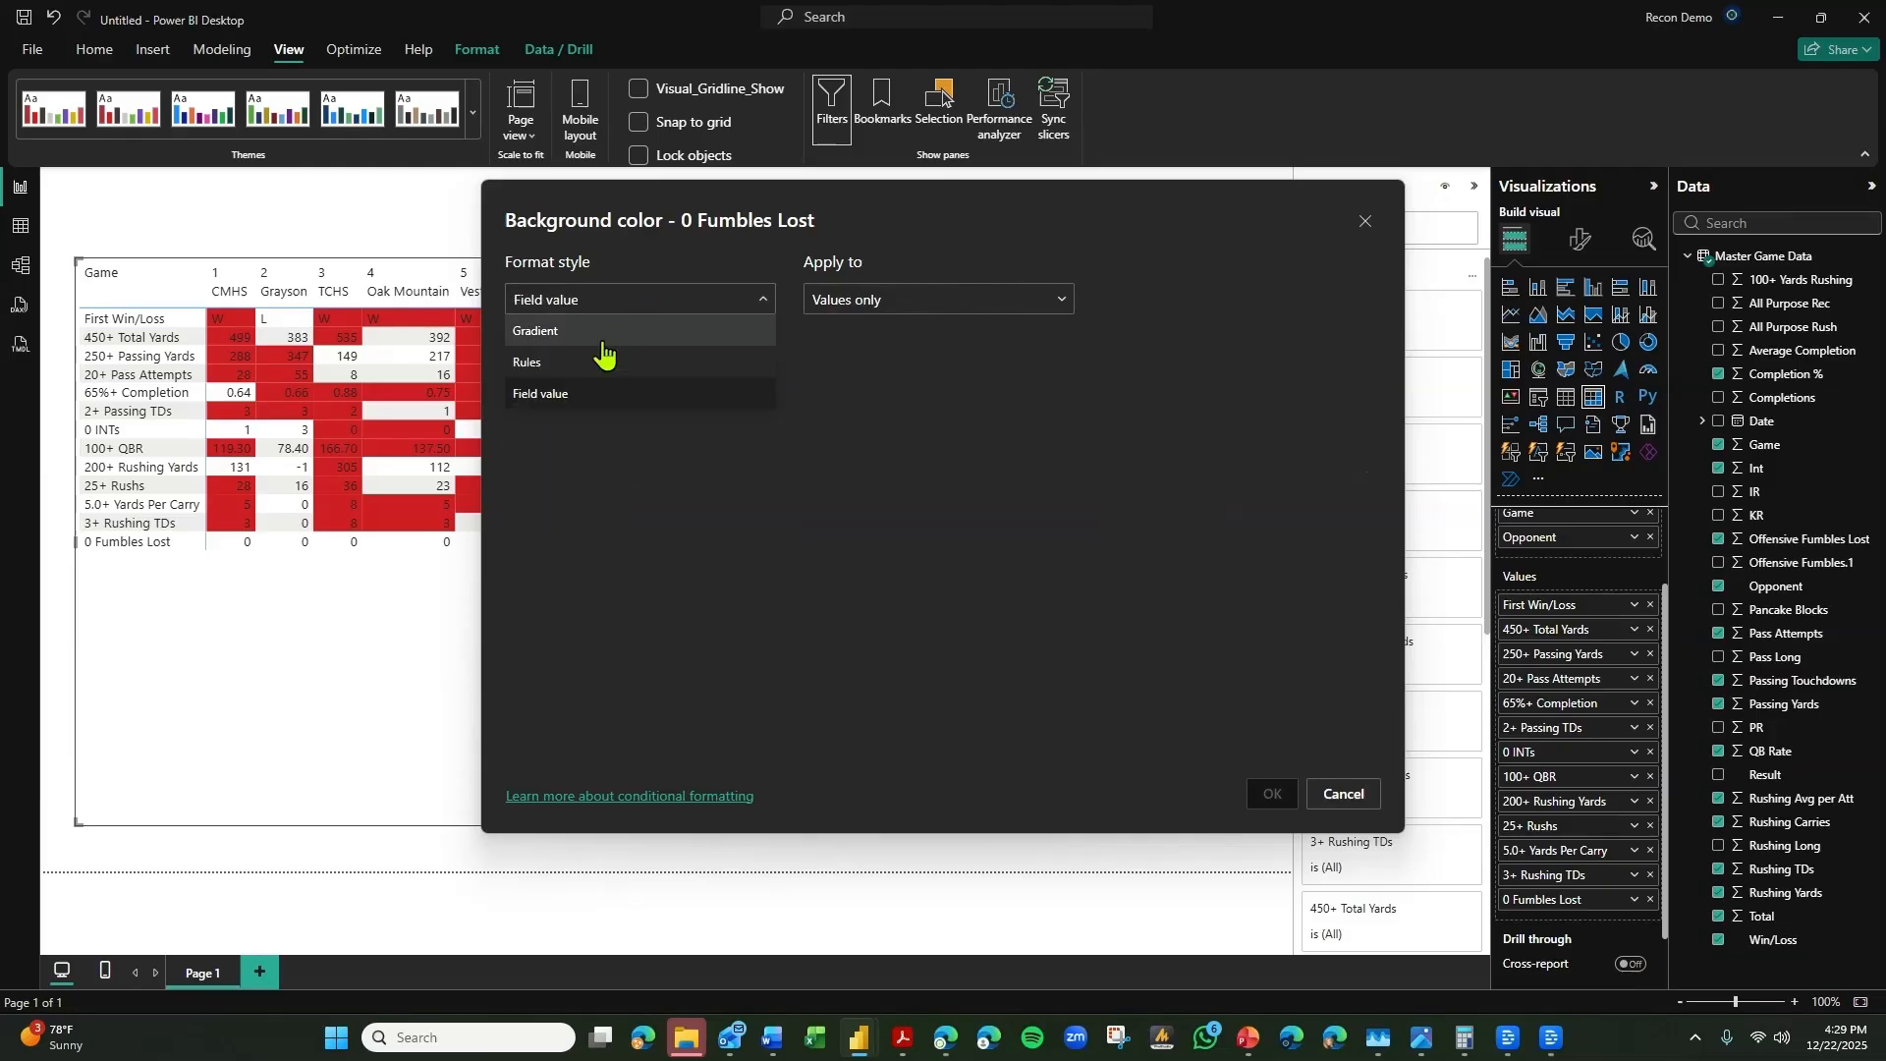
pyautogui.click(602, 359)
pyautogui.click(593, 383)
pyautogui.write('0 f')
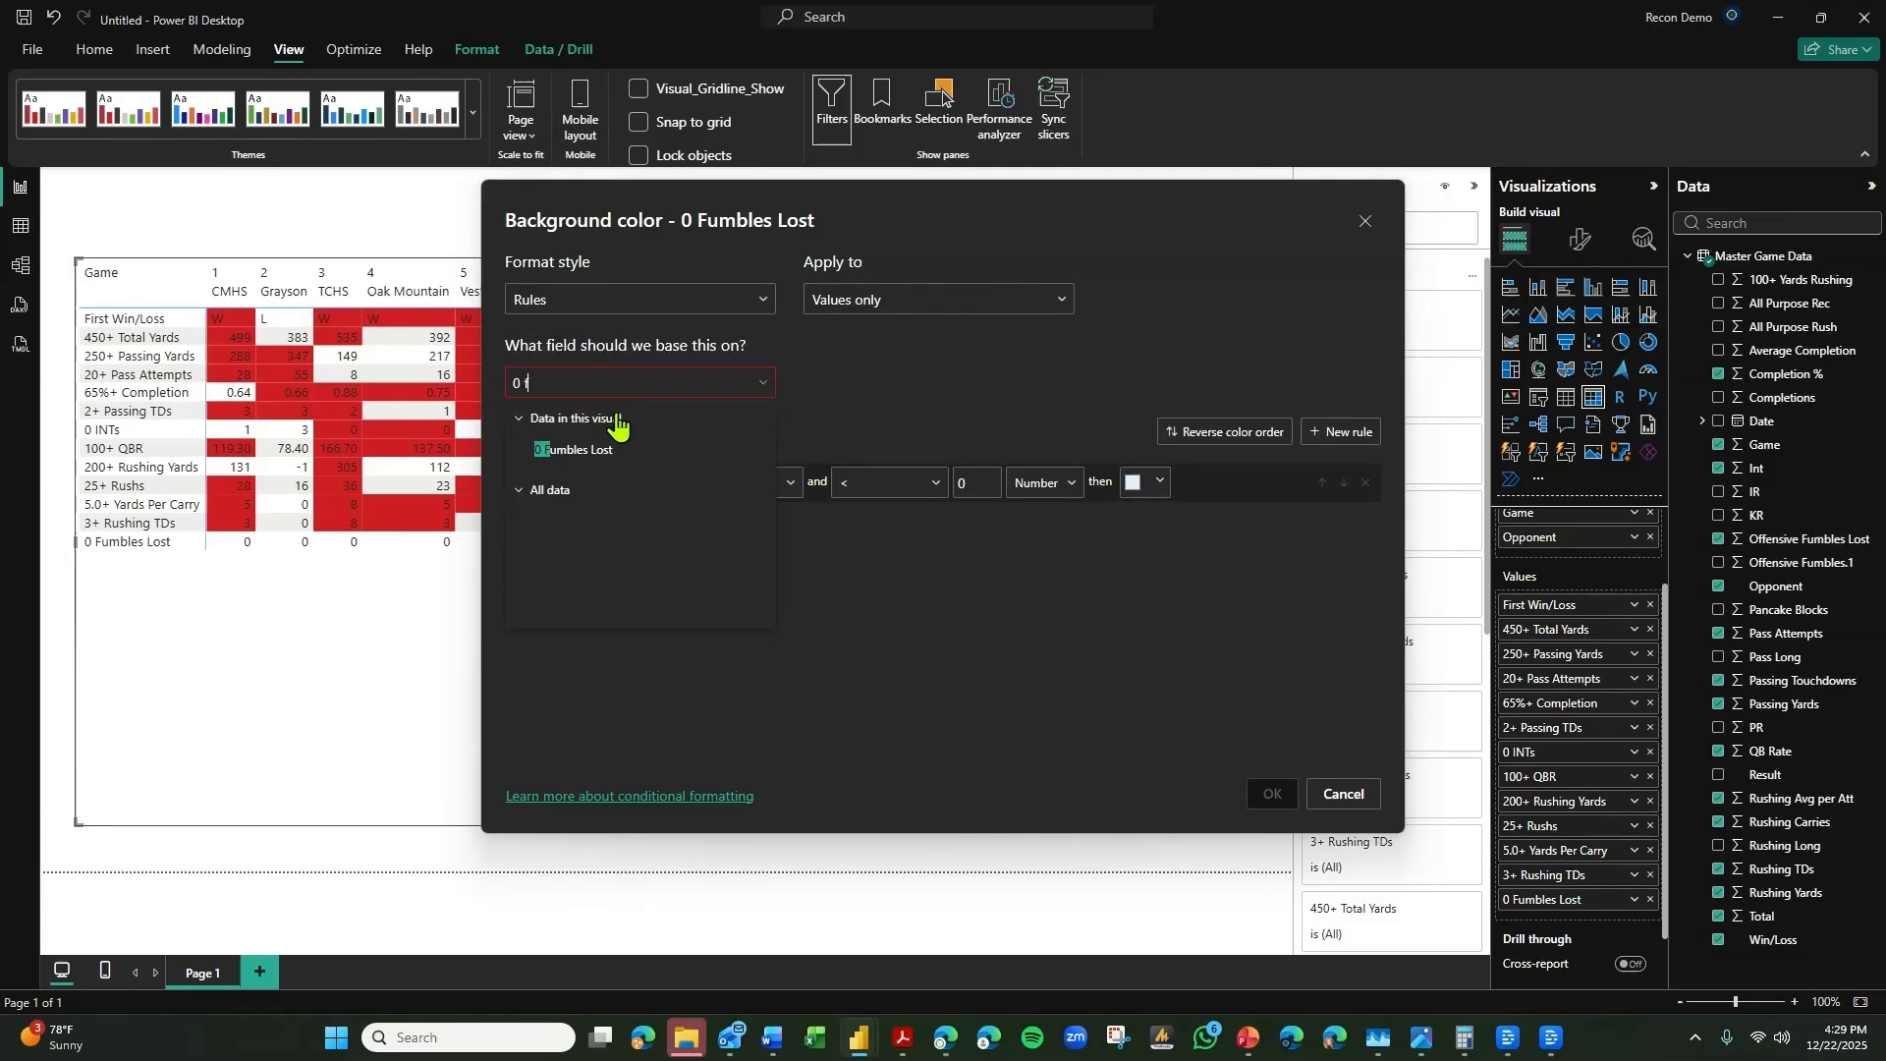
pyautogui.click(613, 456)
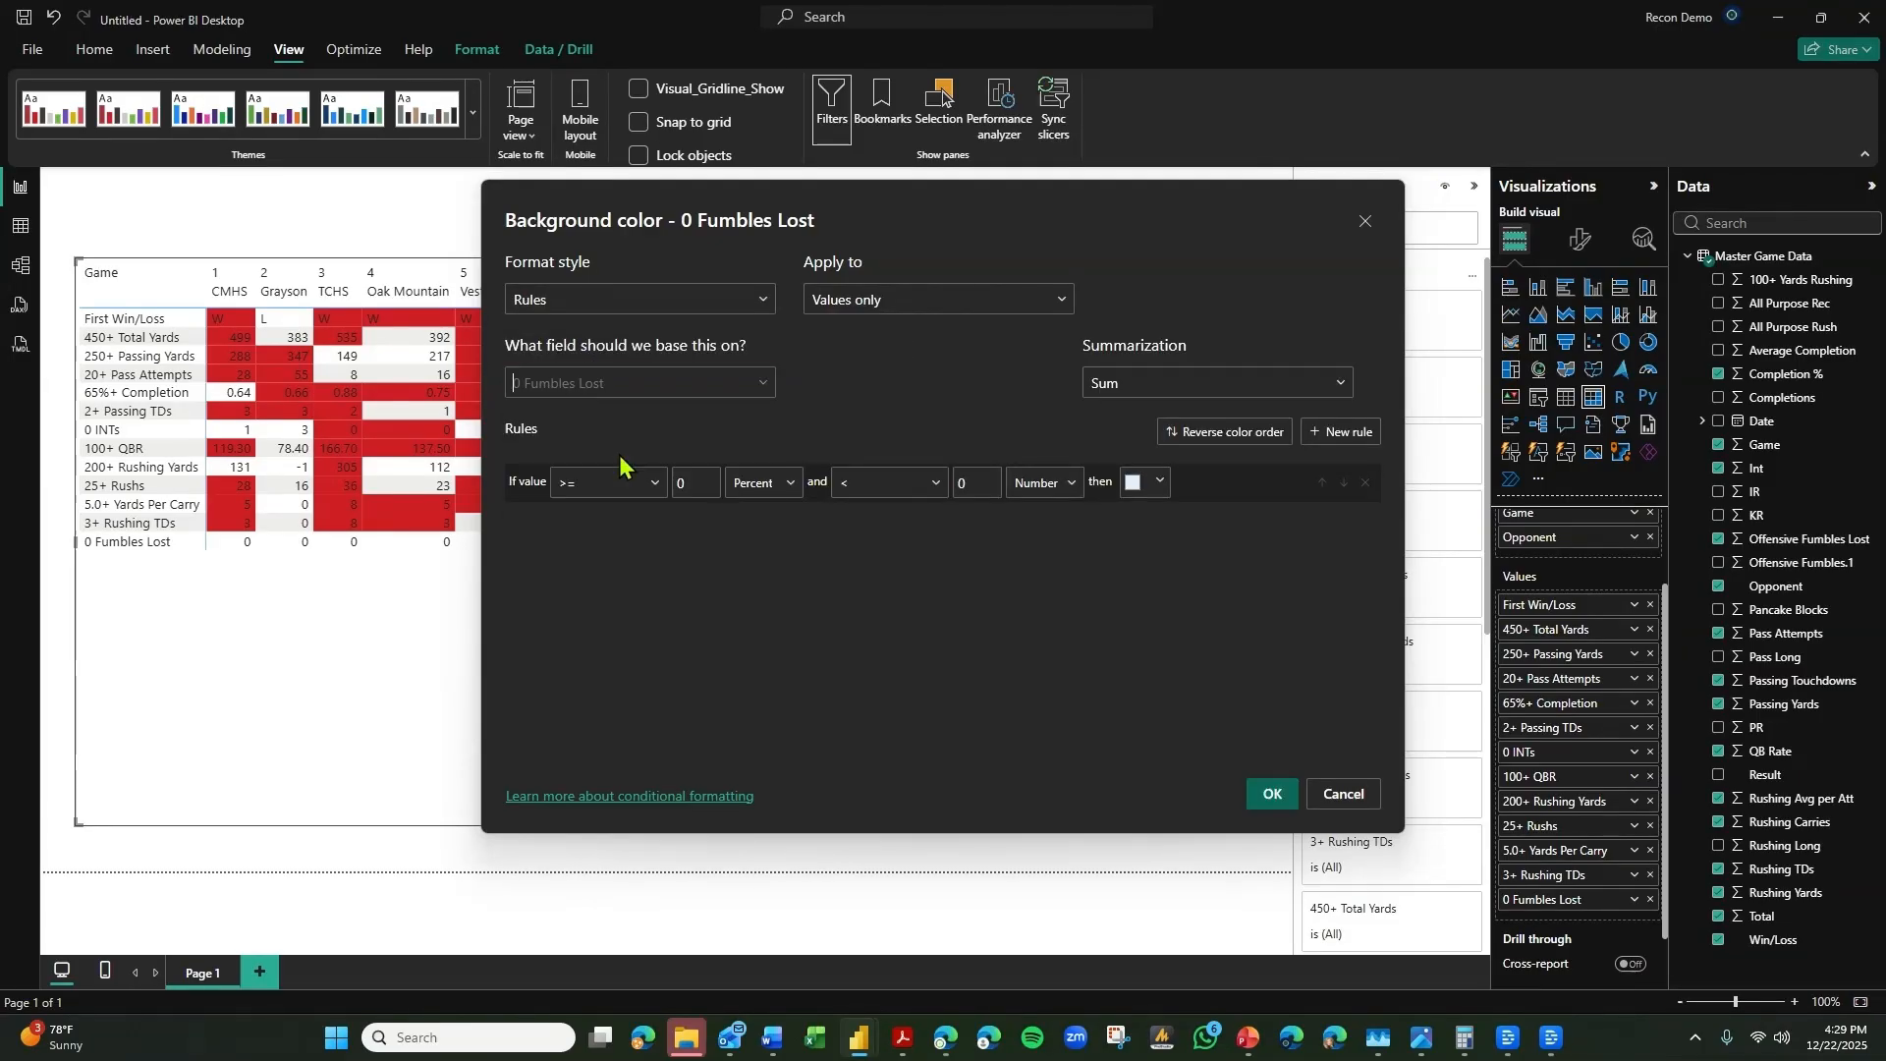
# Set the 0 Fumbles Lost rule to = 0 as a number, assign the bright red theme color, and apply it.
pyautogui.click(664, 489)
pyautogui.click(645, 587)
pyautogui.click(1132, 482)
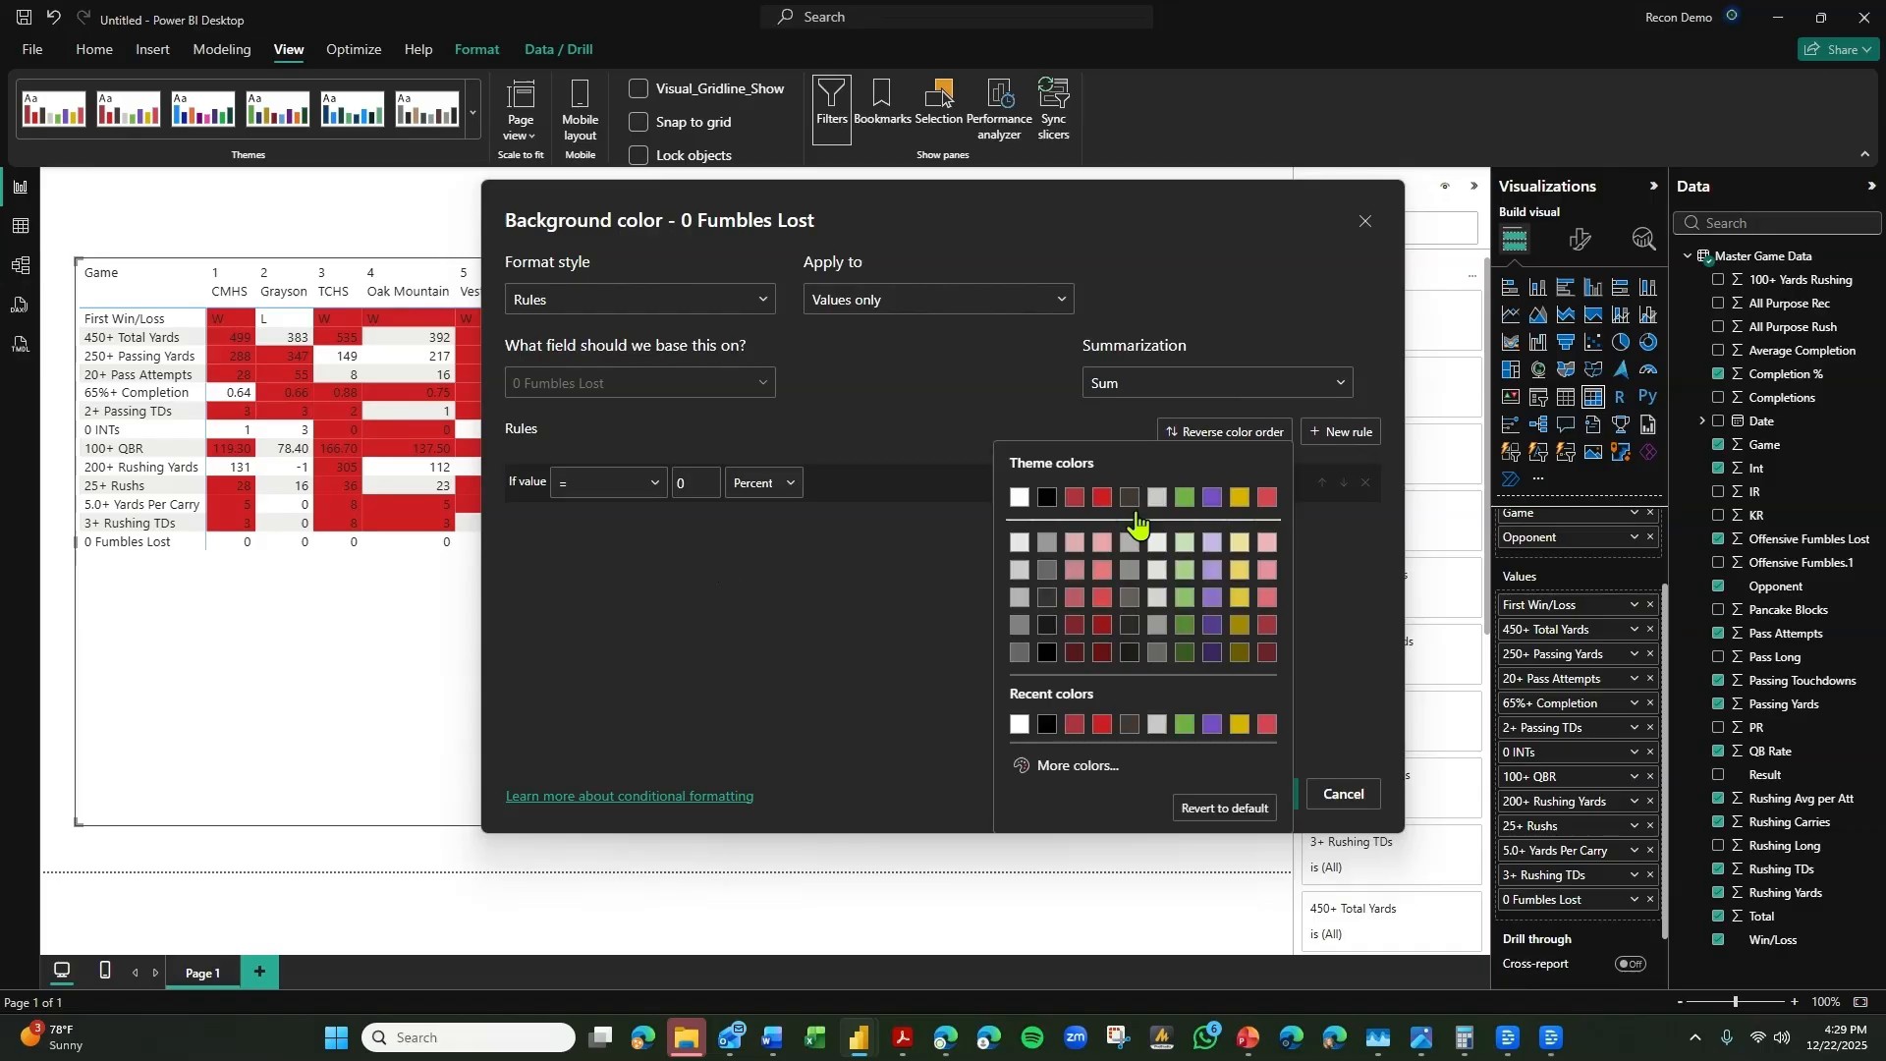
pyautogui.click(1129, 530)
pyautogui.click(776, 485)
pyautogui.click(758, 548)
pyautogui.click(1272, 793)
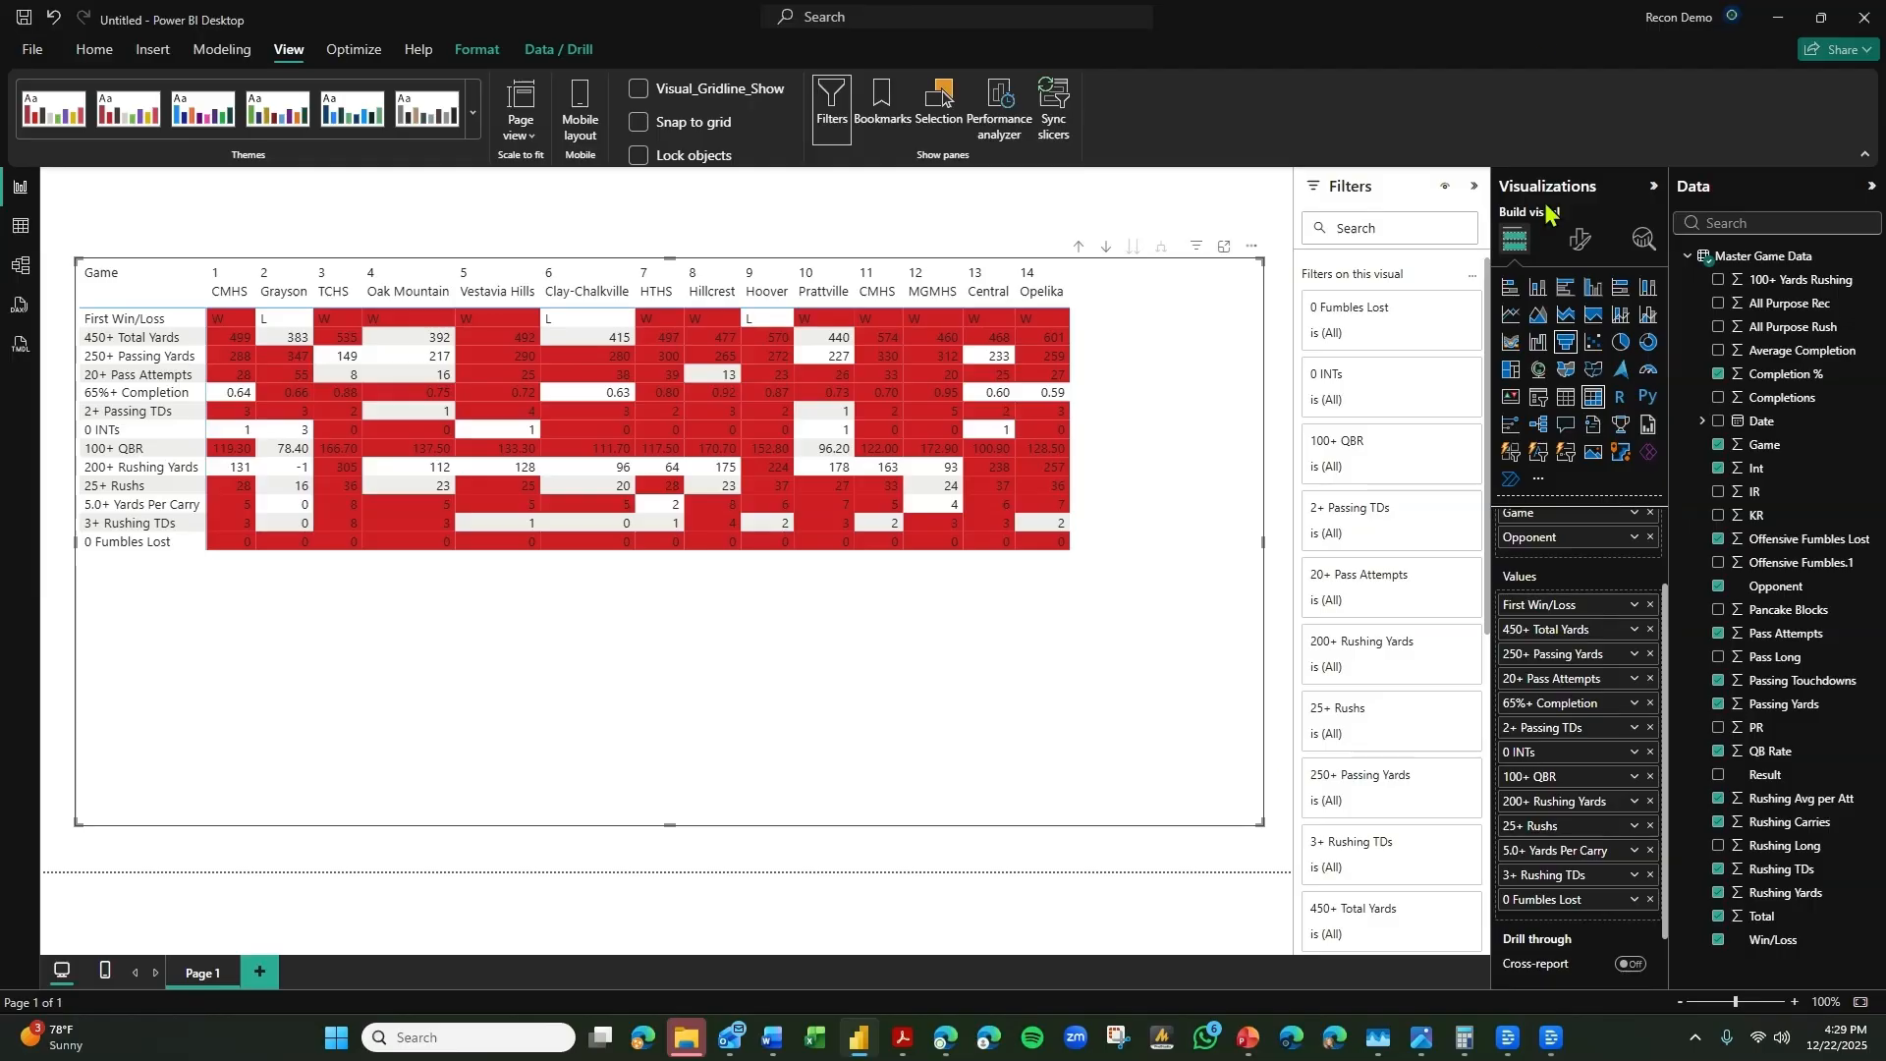
# Center the First Win/Loss values of the matrix through the specific column formatting.
pyautogui.click(1580, 239)
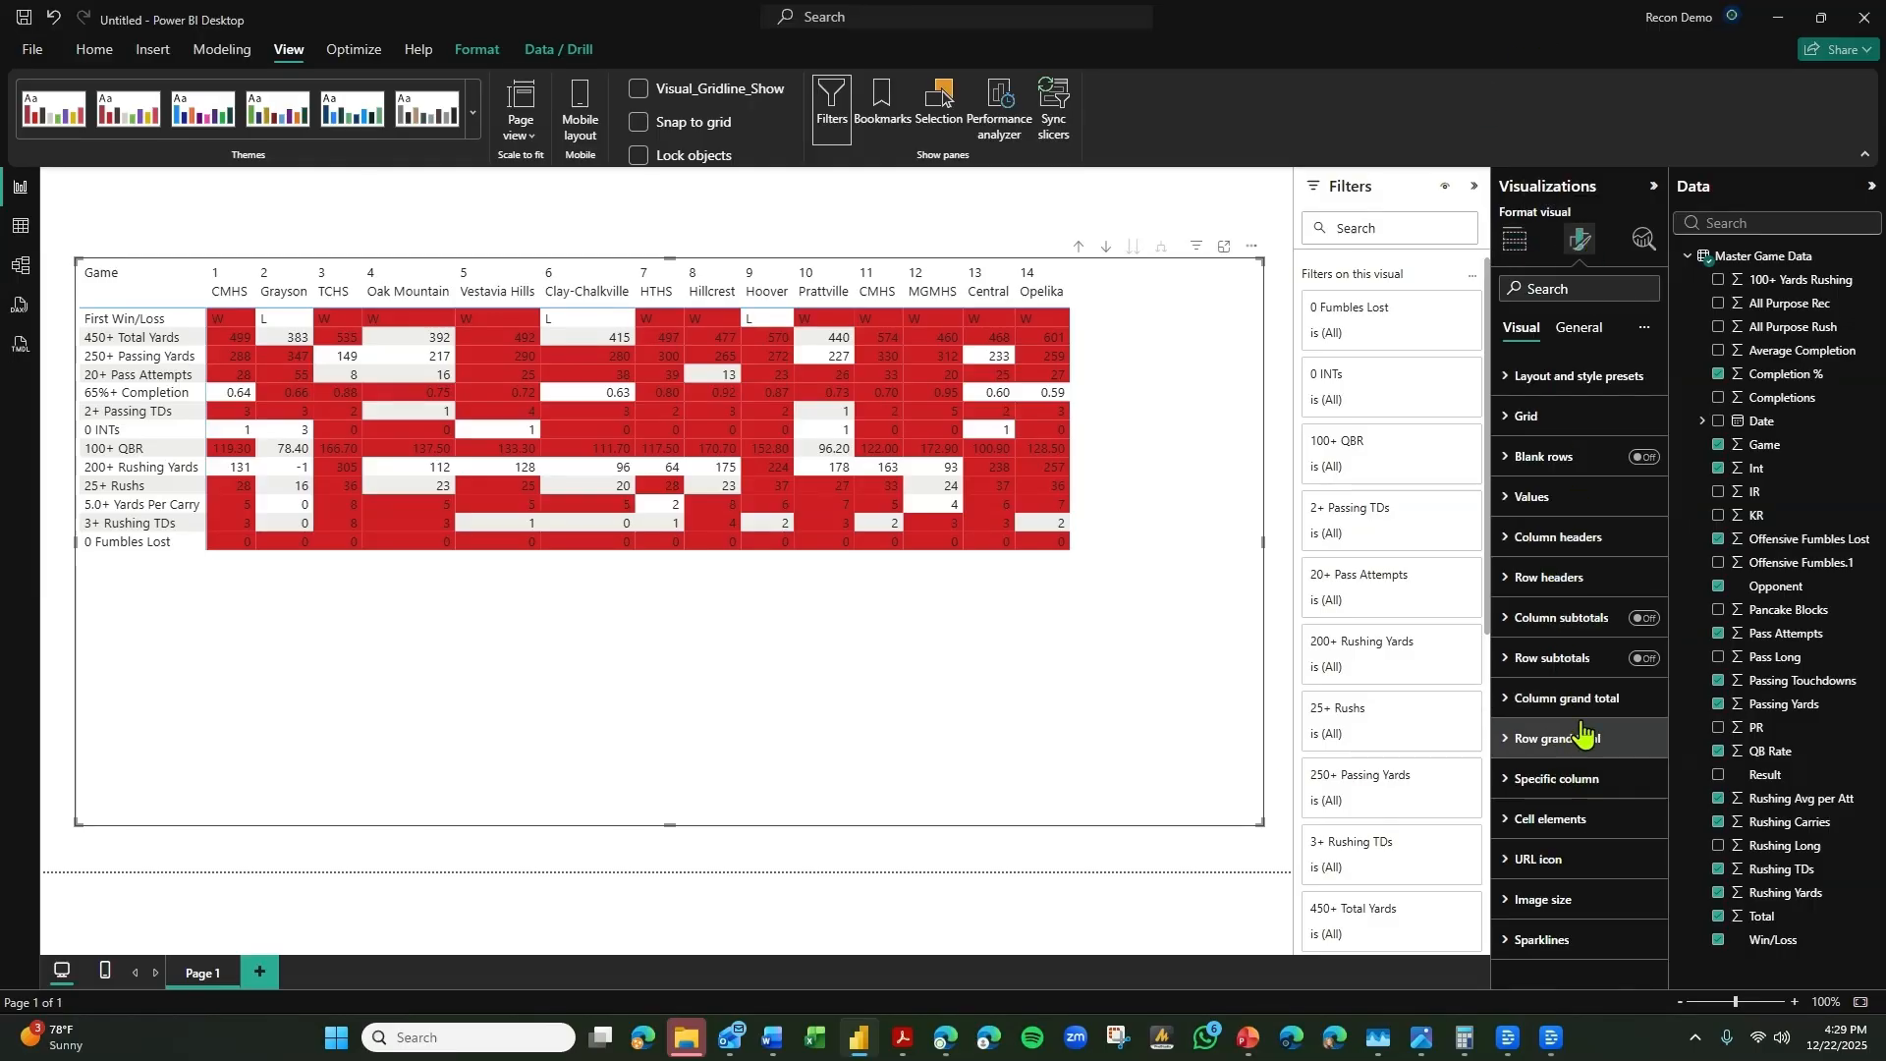
pyautogui.click(1589, 779)
pyautogui.scroll(-4, 1583, 775)
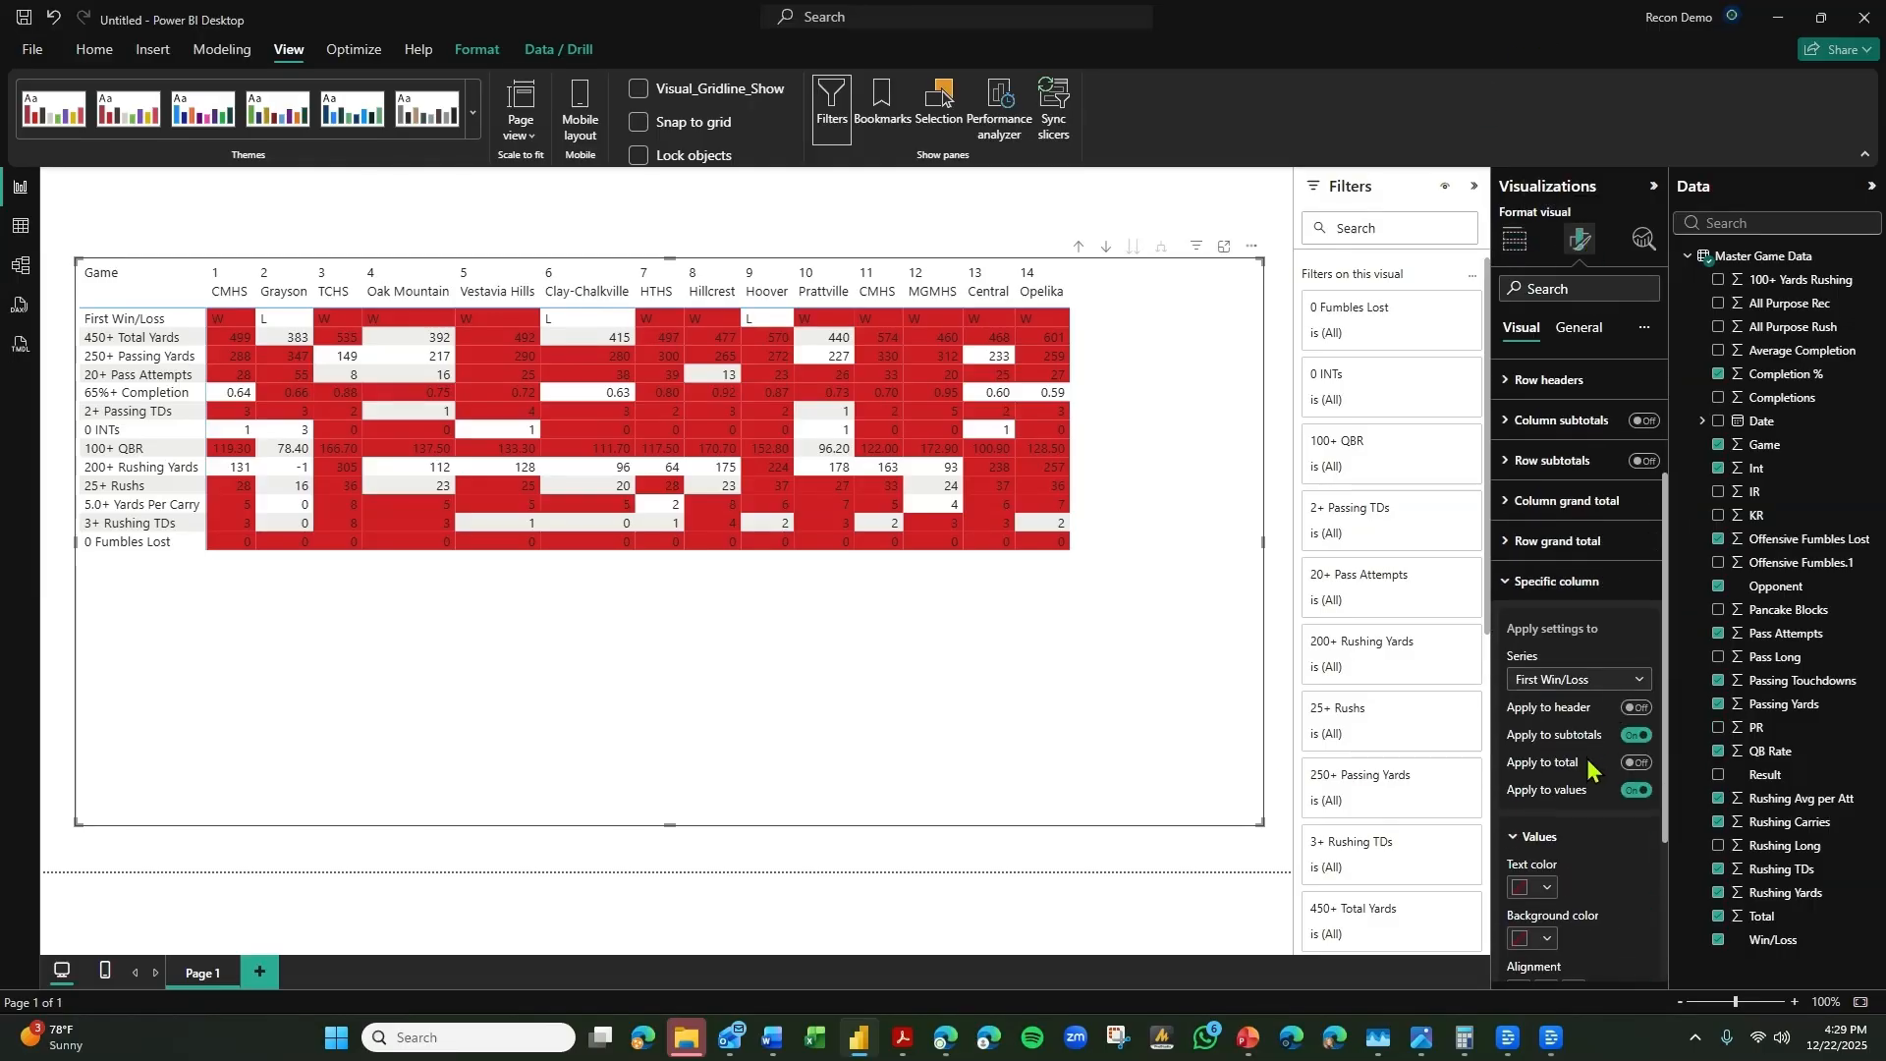
pyautogui.click(1545, 694)
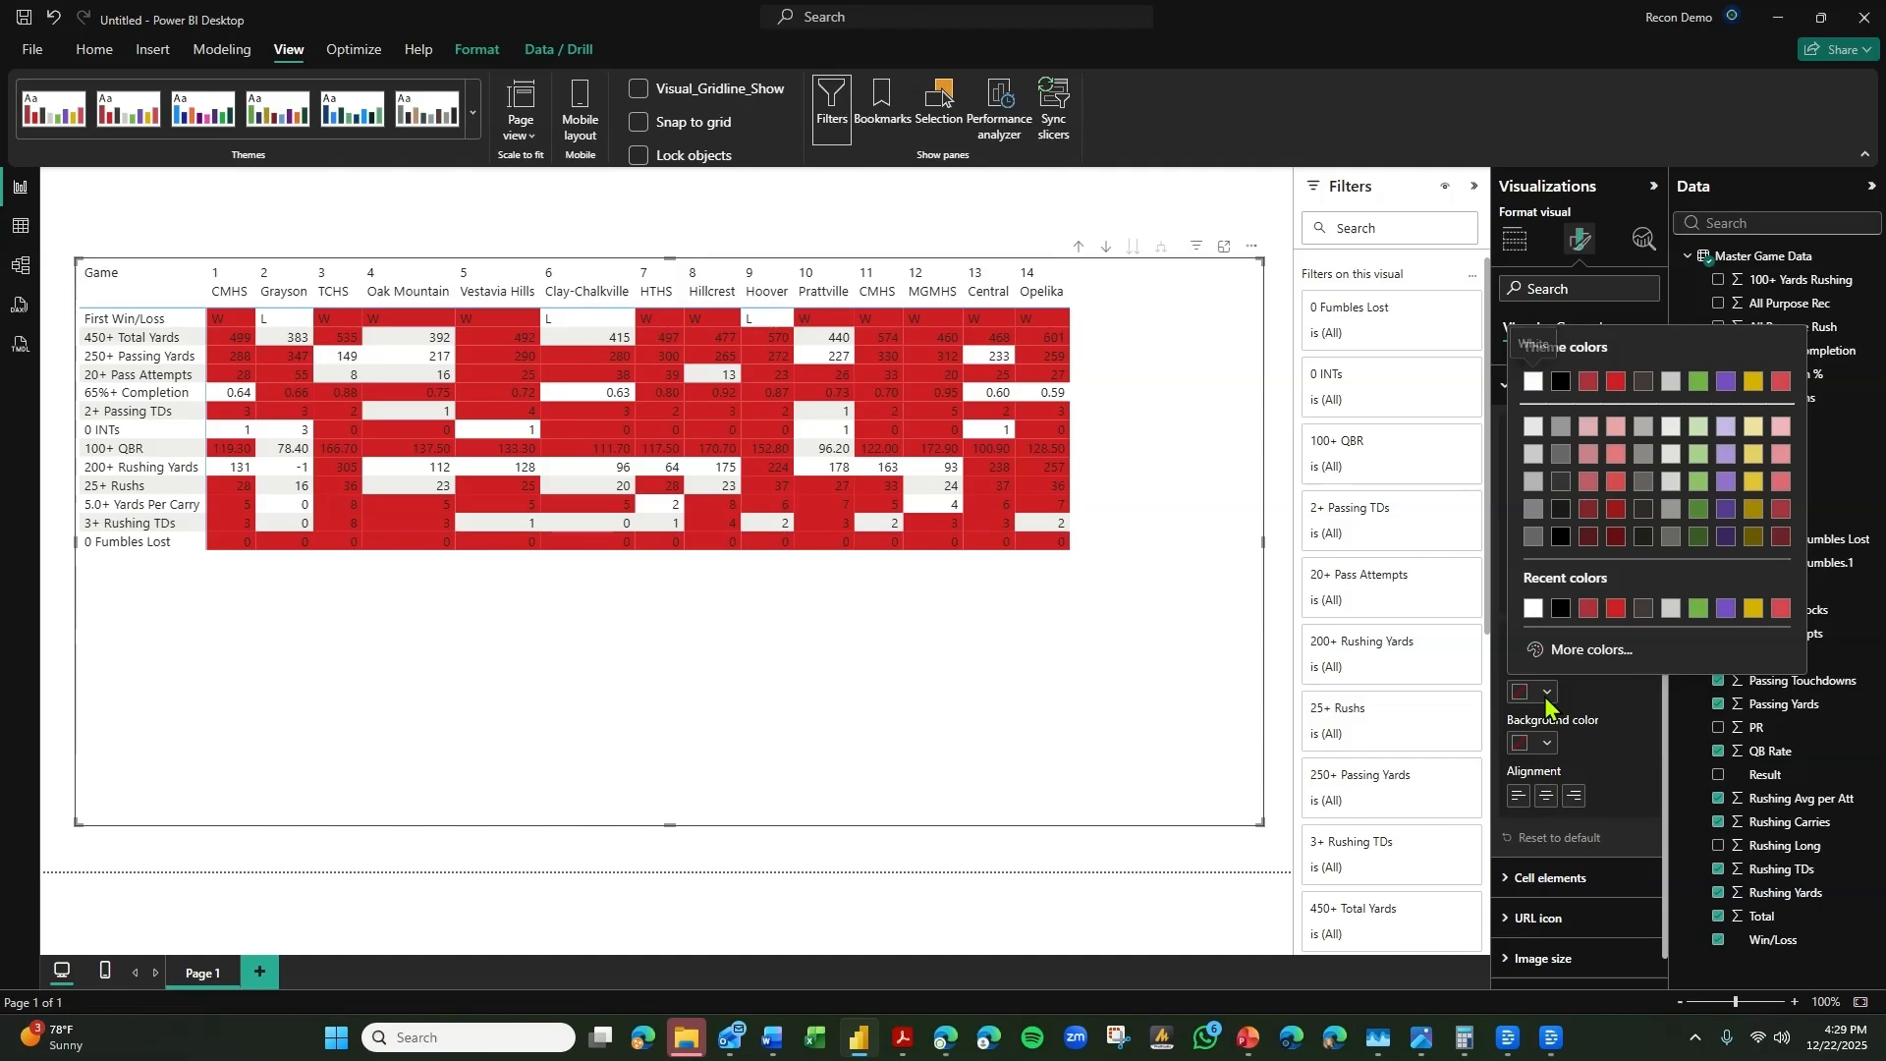
pyautogui.click(1554, 711)
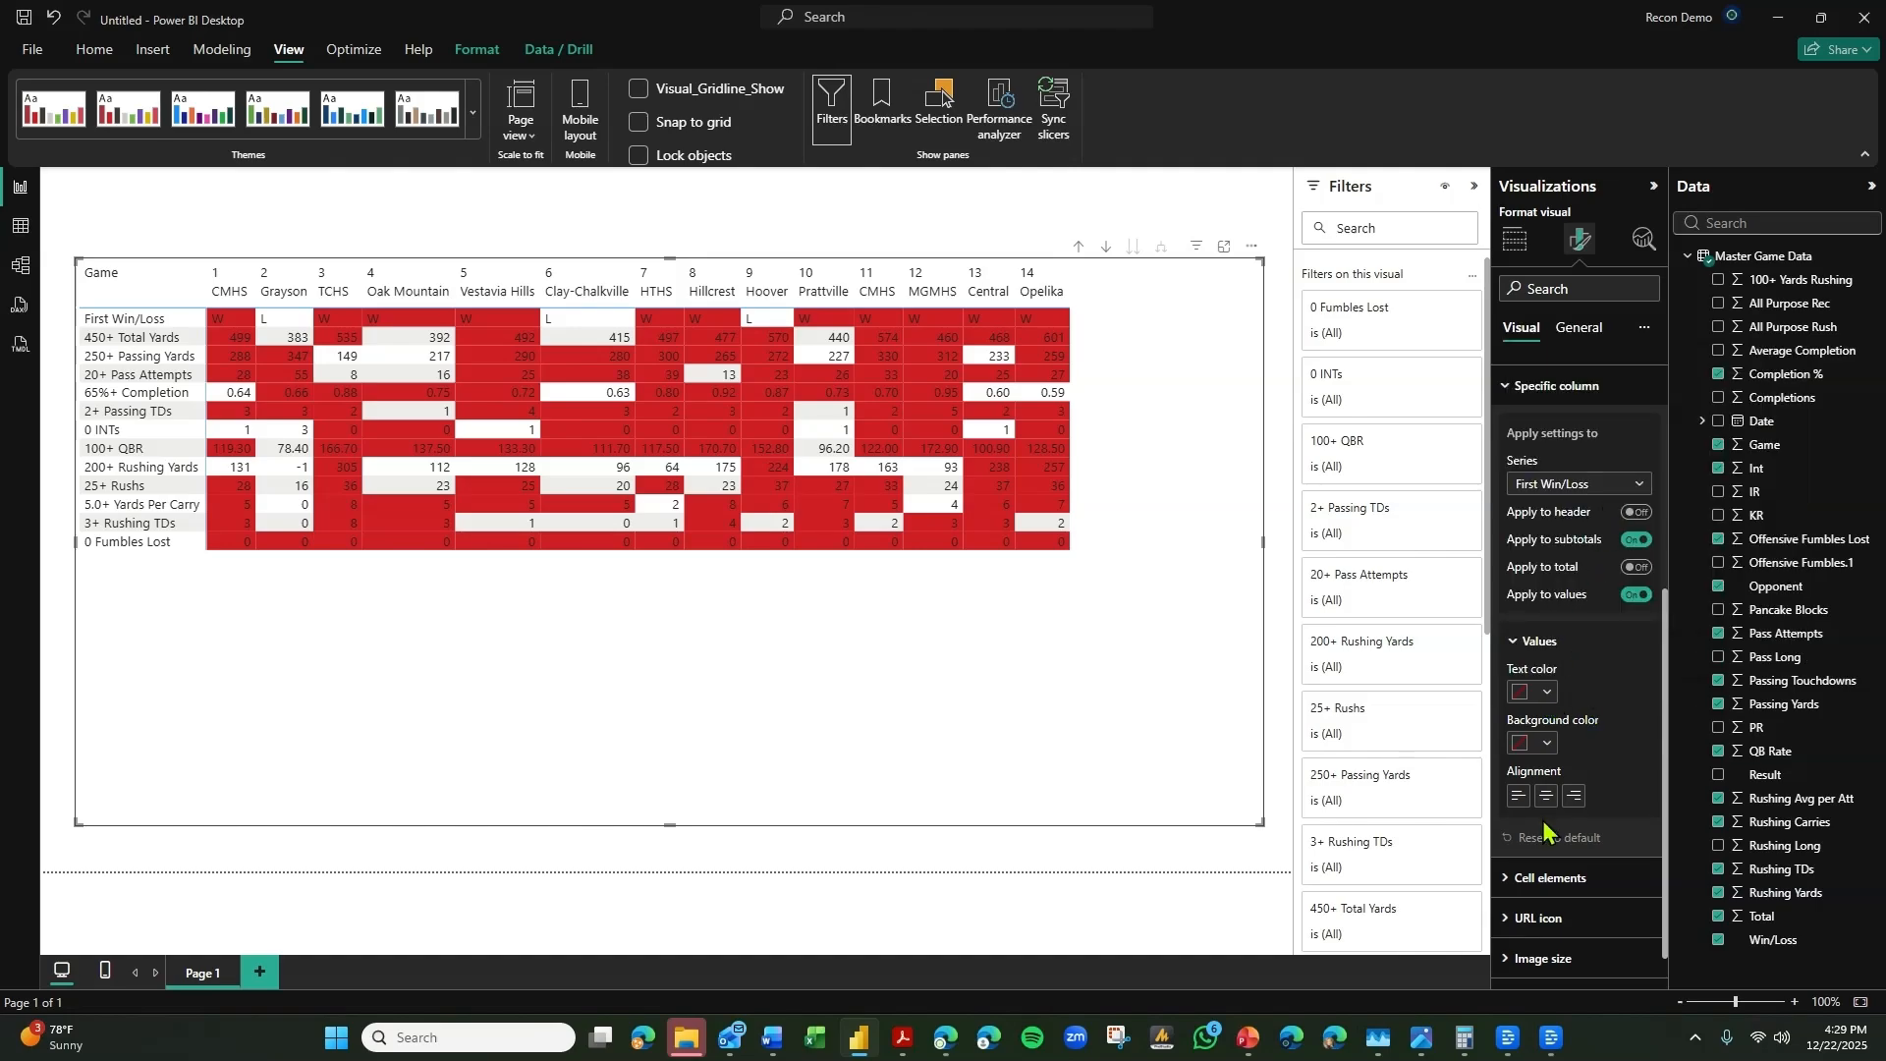
# Center the values of the 450+ Total Yards and 250+ Passing Yards series.
pyautogui.click(1577, 484)
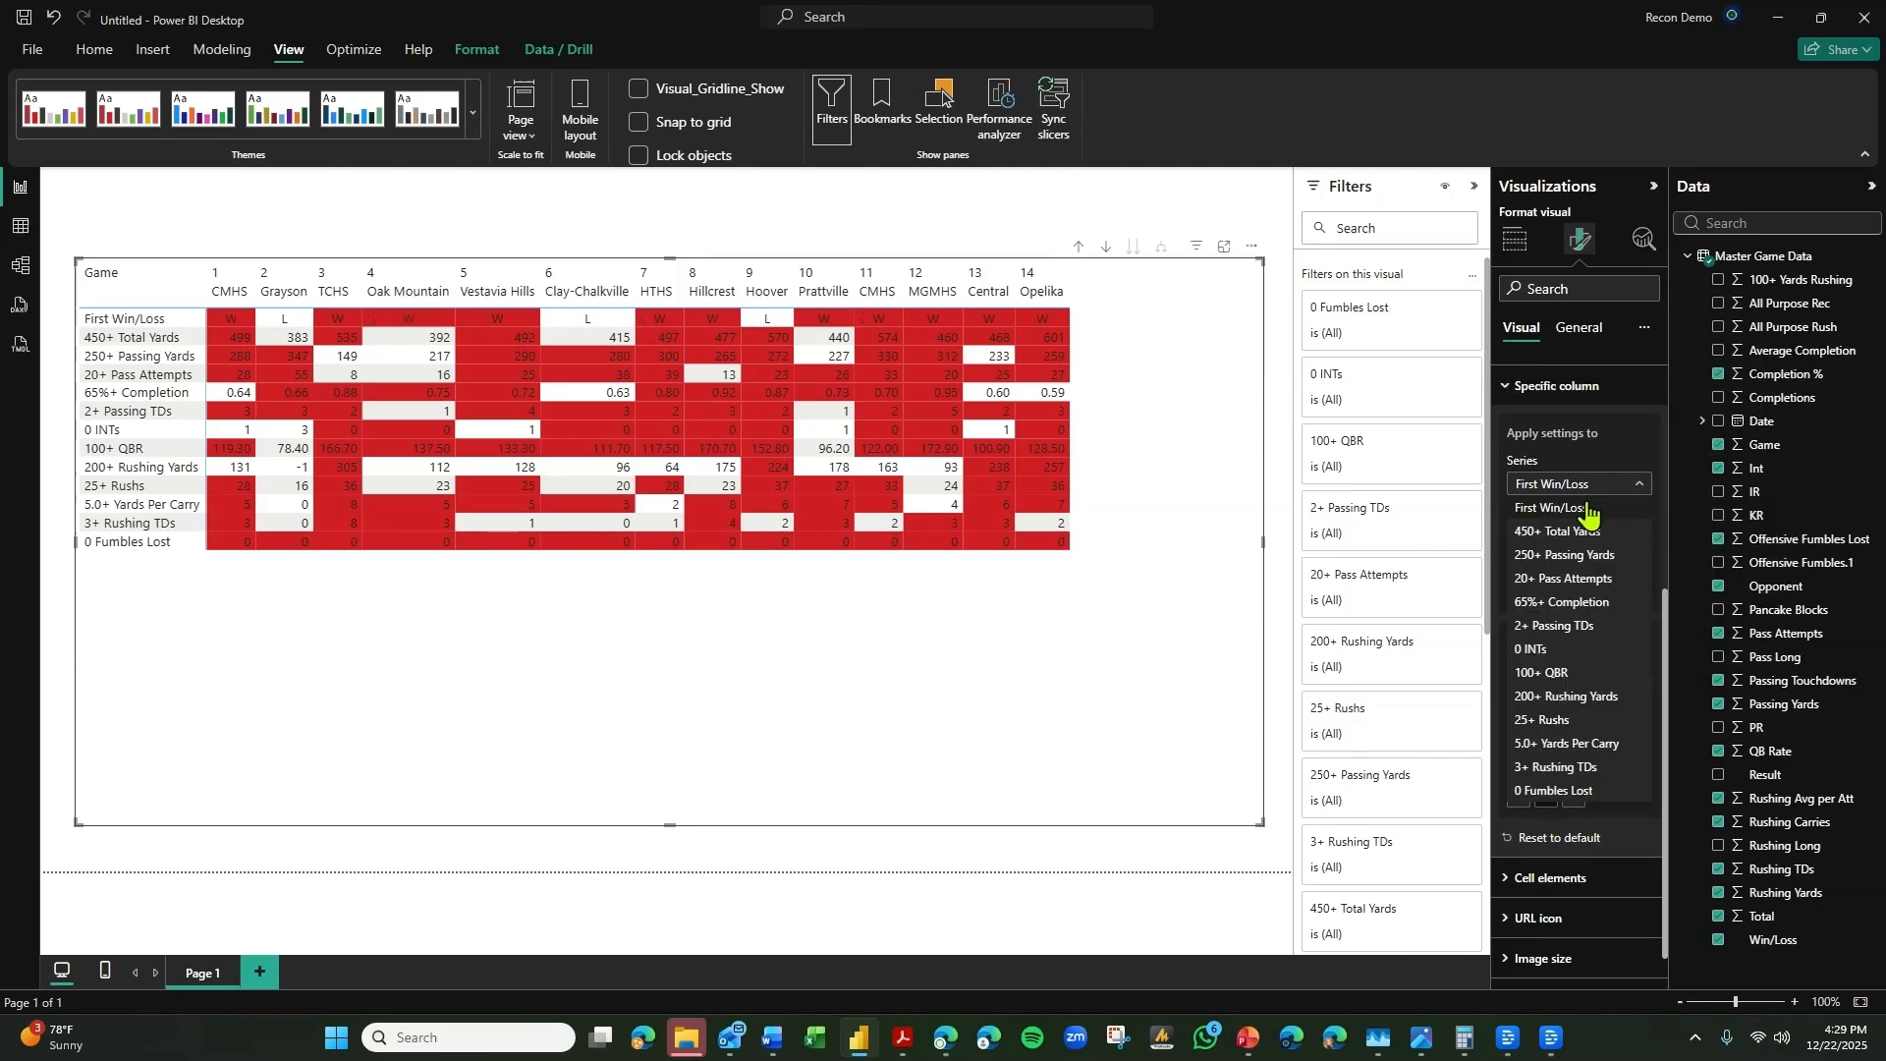
pyautogui.click(1569, 528)
pyautogui.click(1566, 491)
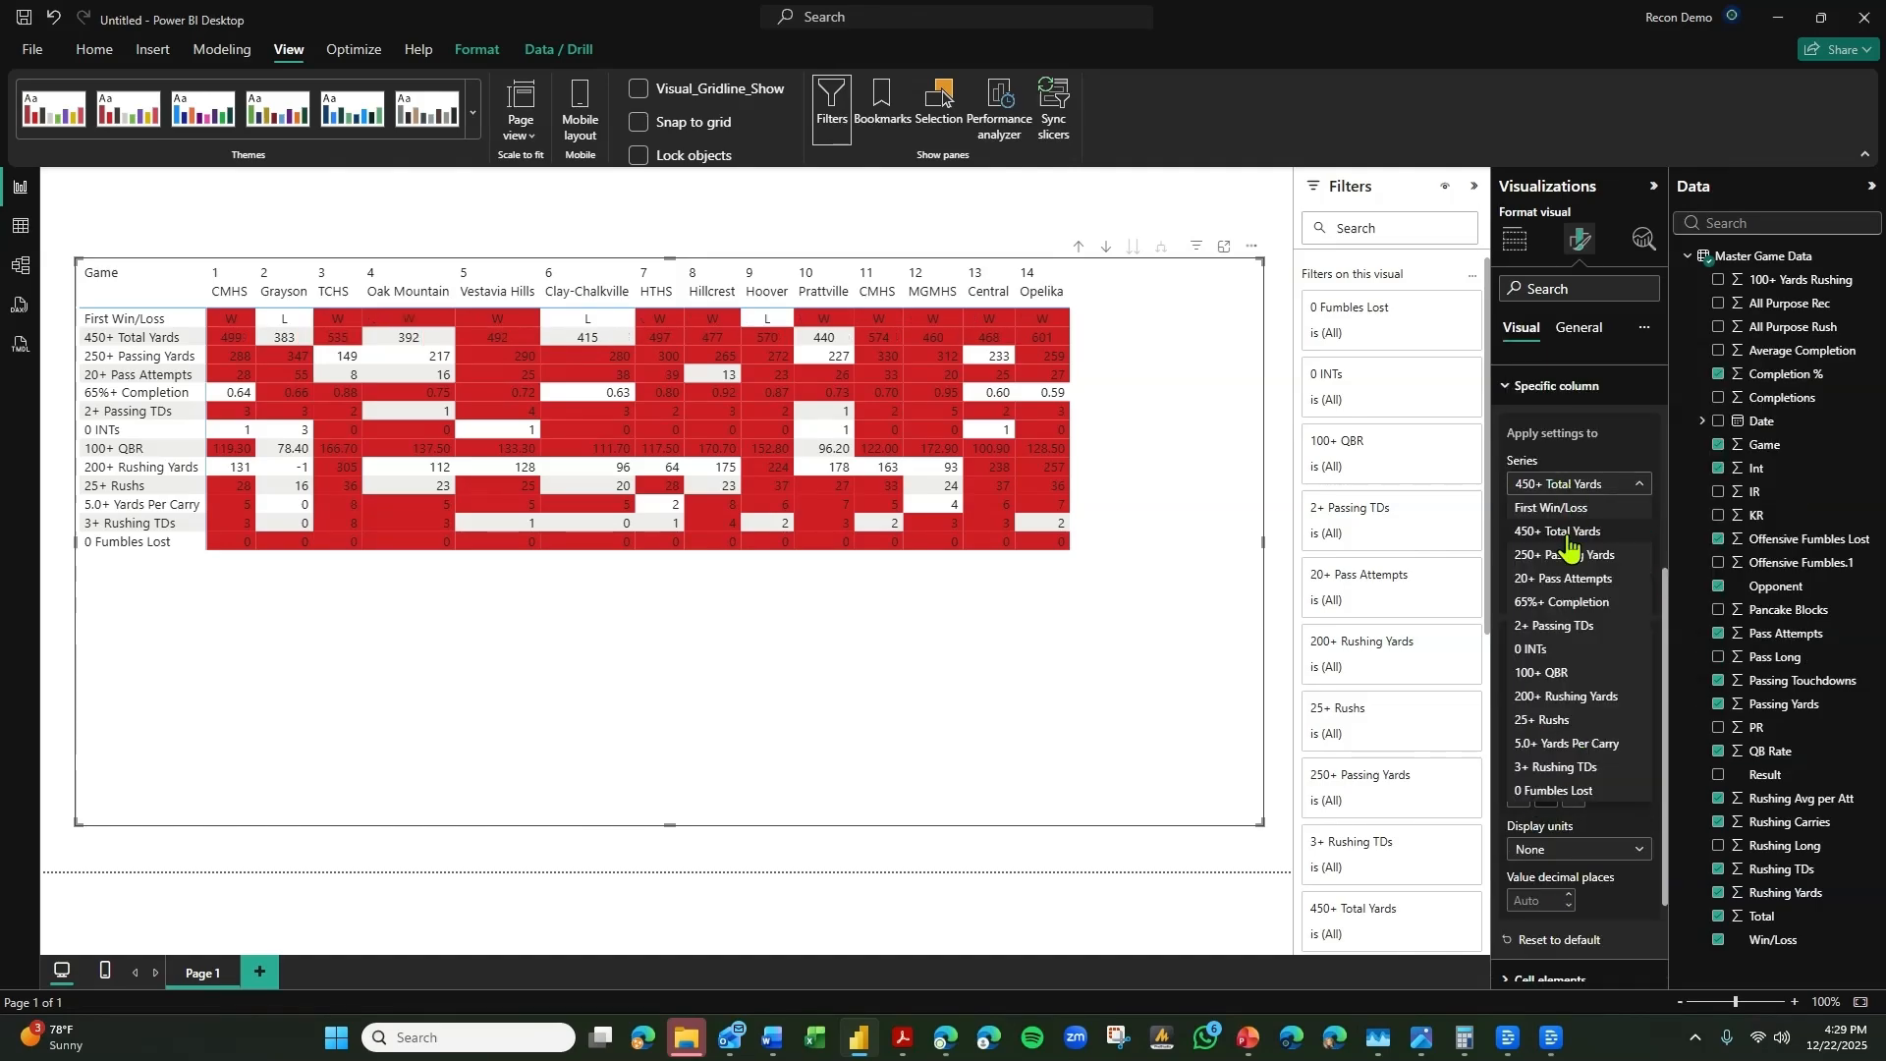
pyautogui.click(1562, 550)
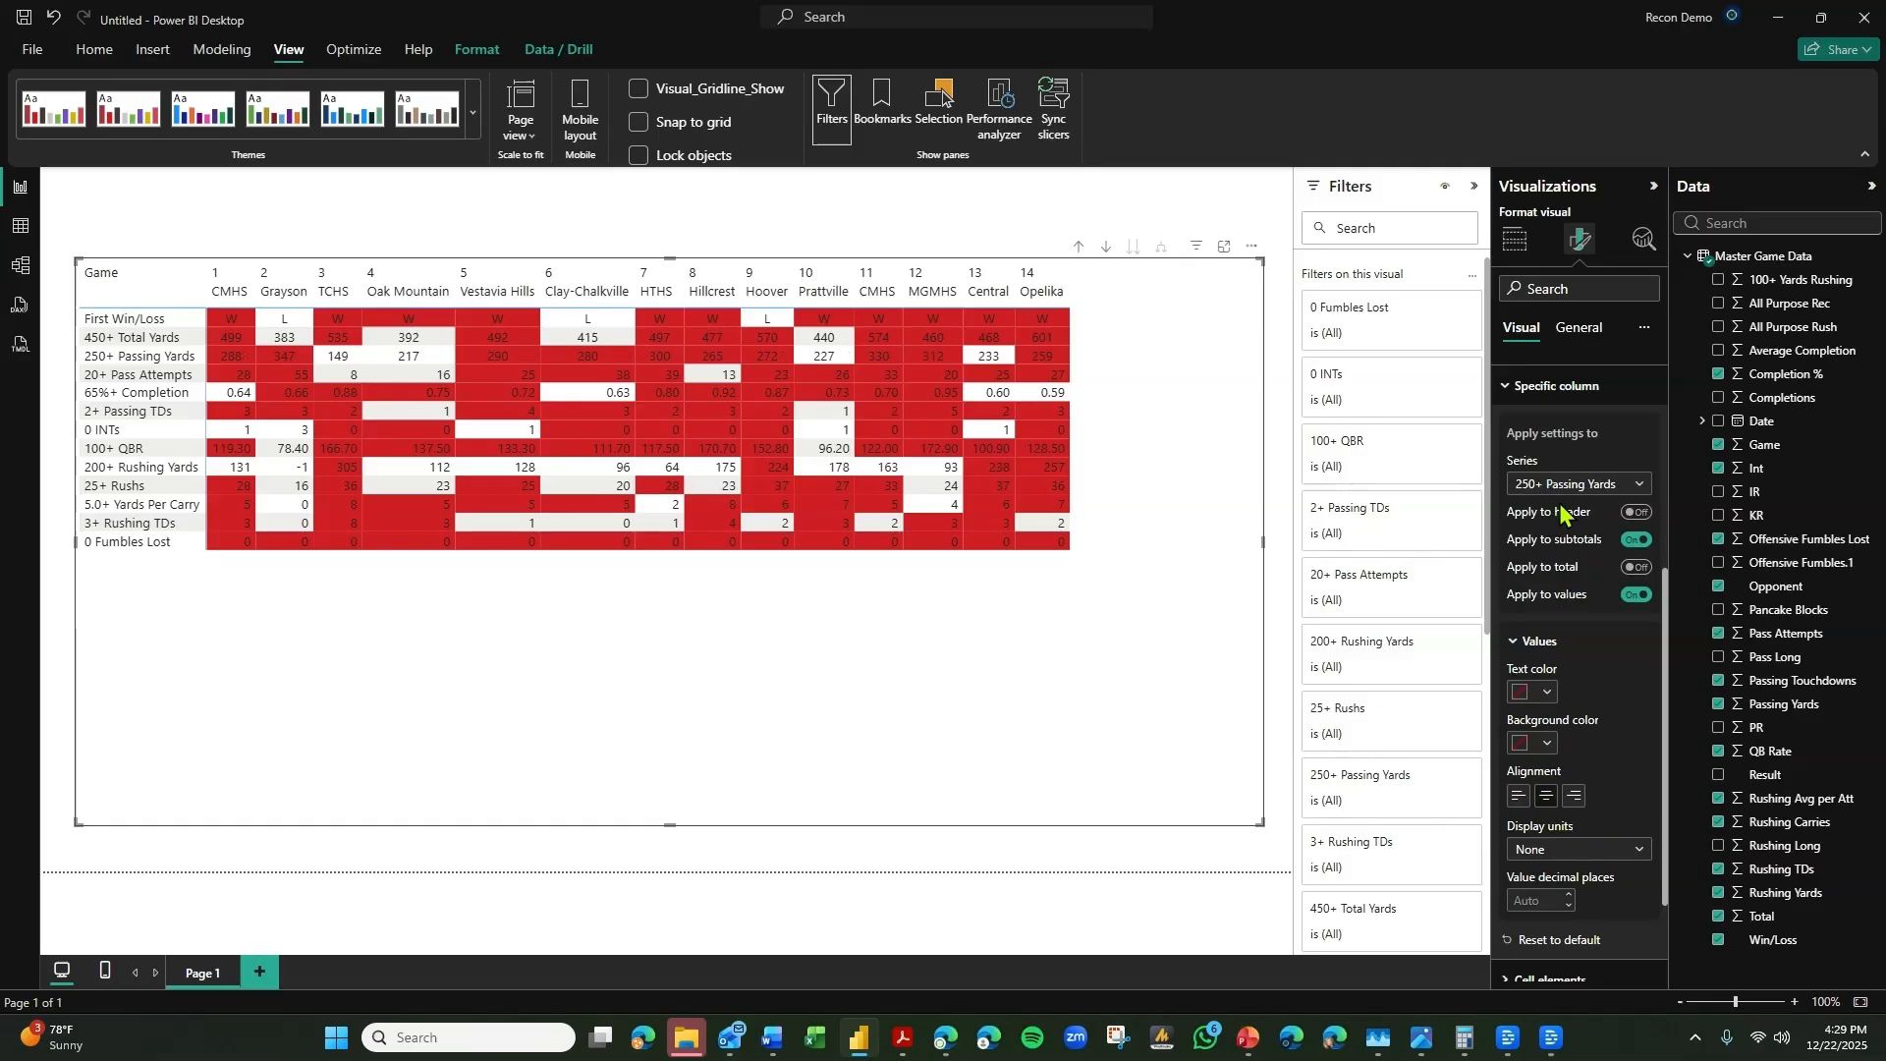
# Center the values of the 20+ Pass Attempts and 65%+ Completion series.
pyautogui.click(1563, 488)
pyautogui.click(1555, 587)
pyautogui.click(1547, 796)
pyautogui.click(1569, 491)
pyautogui.click(1562, 614)
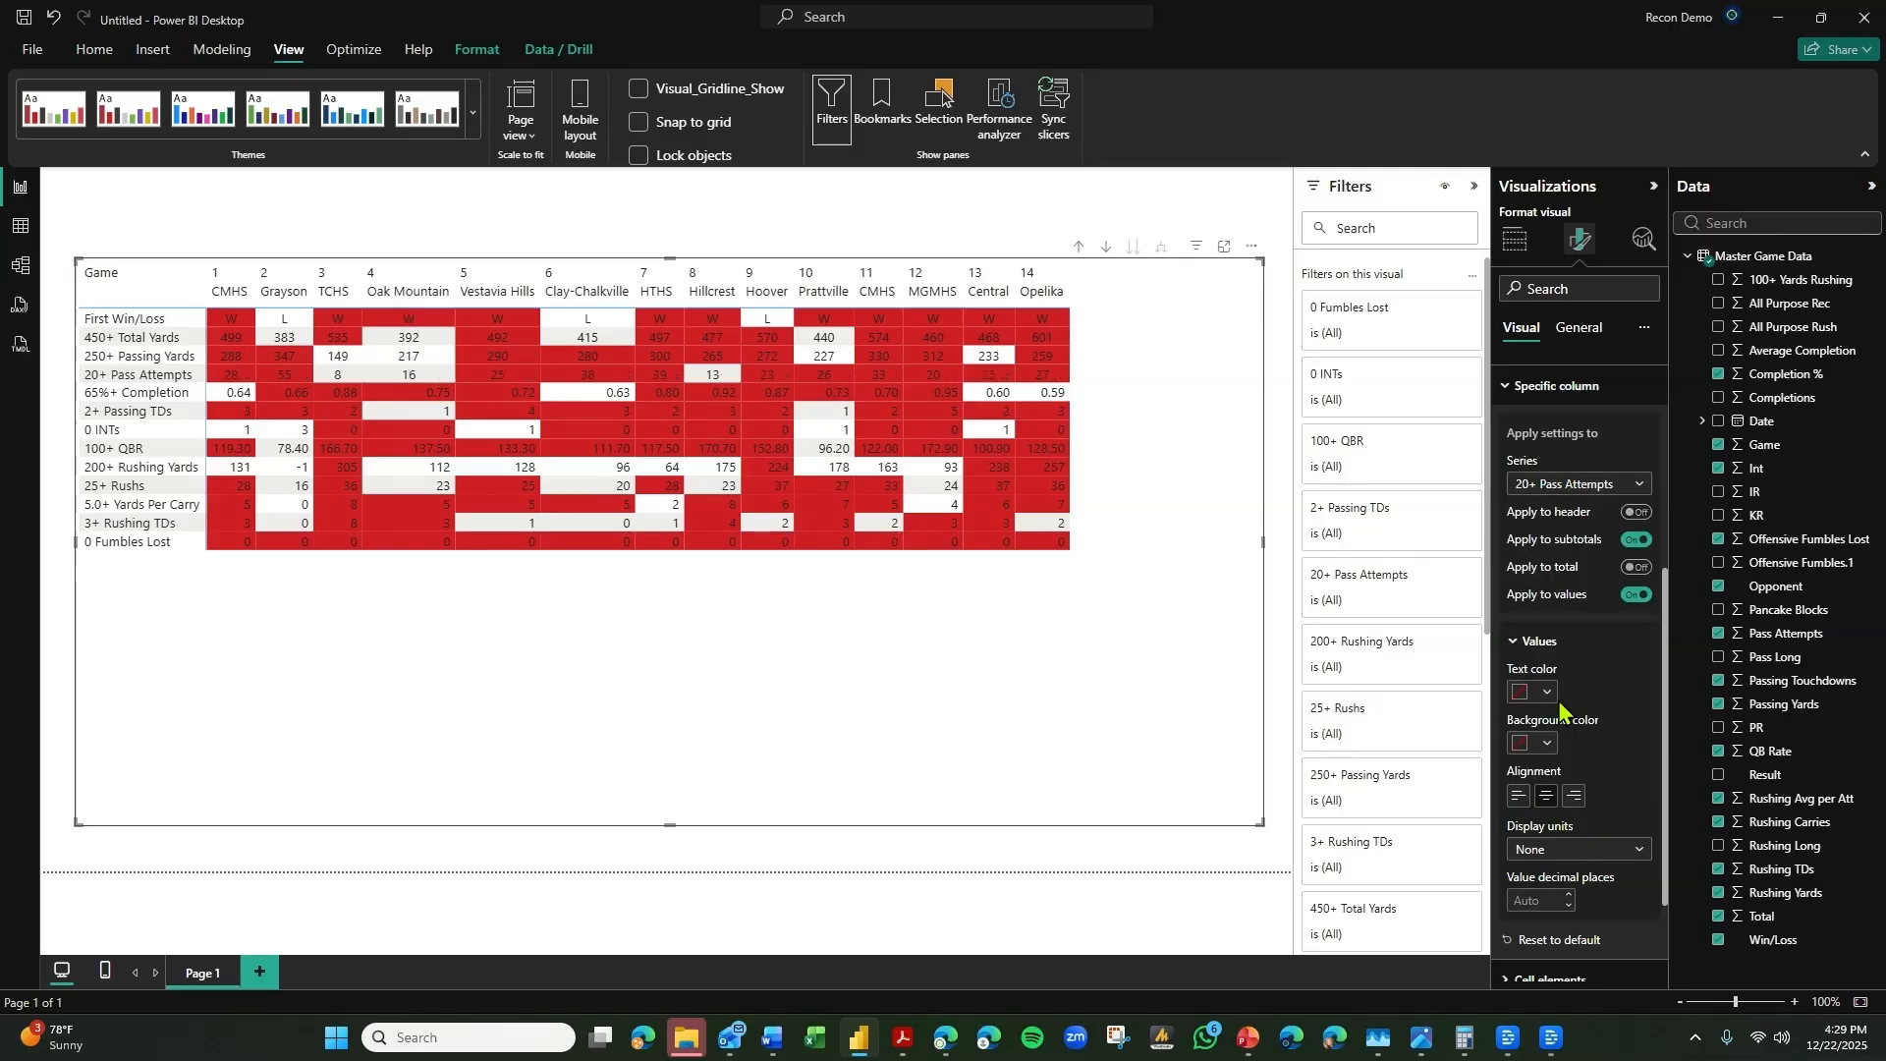
pyautogui.click(1547, 796)
# Center the values of the 2+ Passing TDs and 0 INTs series.
pyautogui.click(1564, 488)
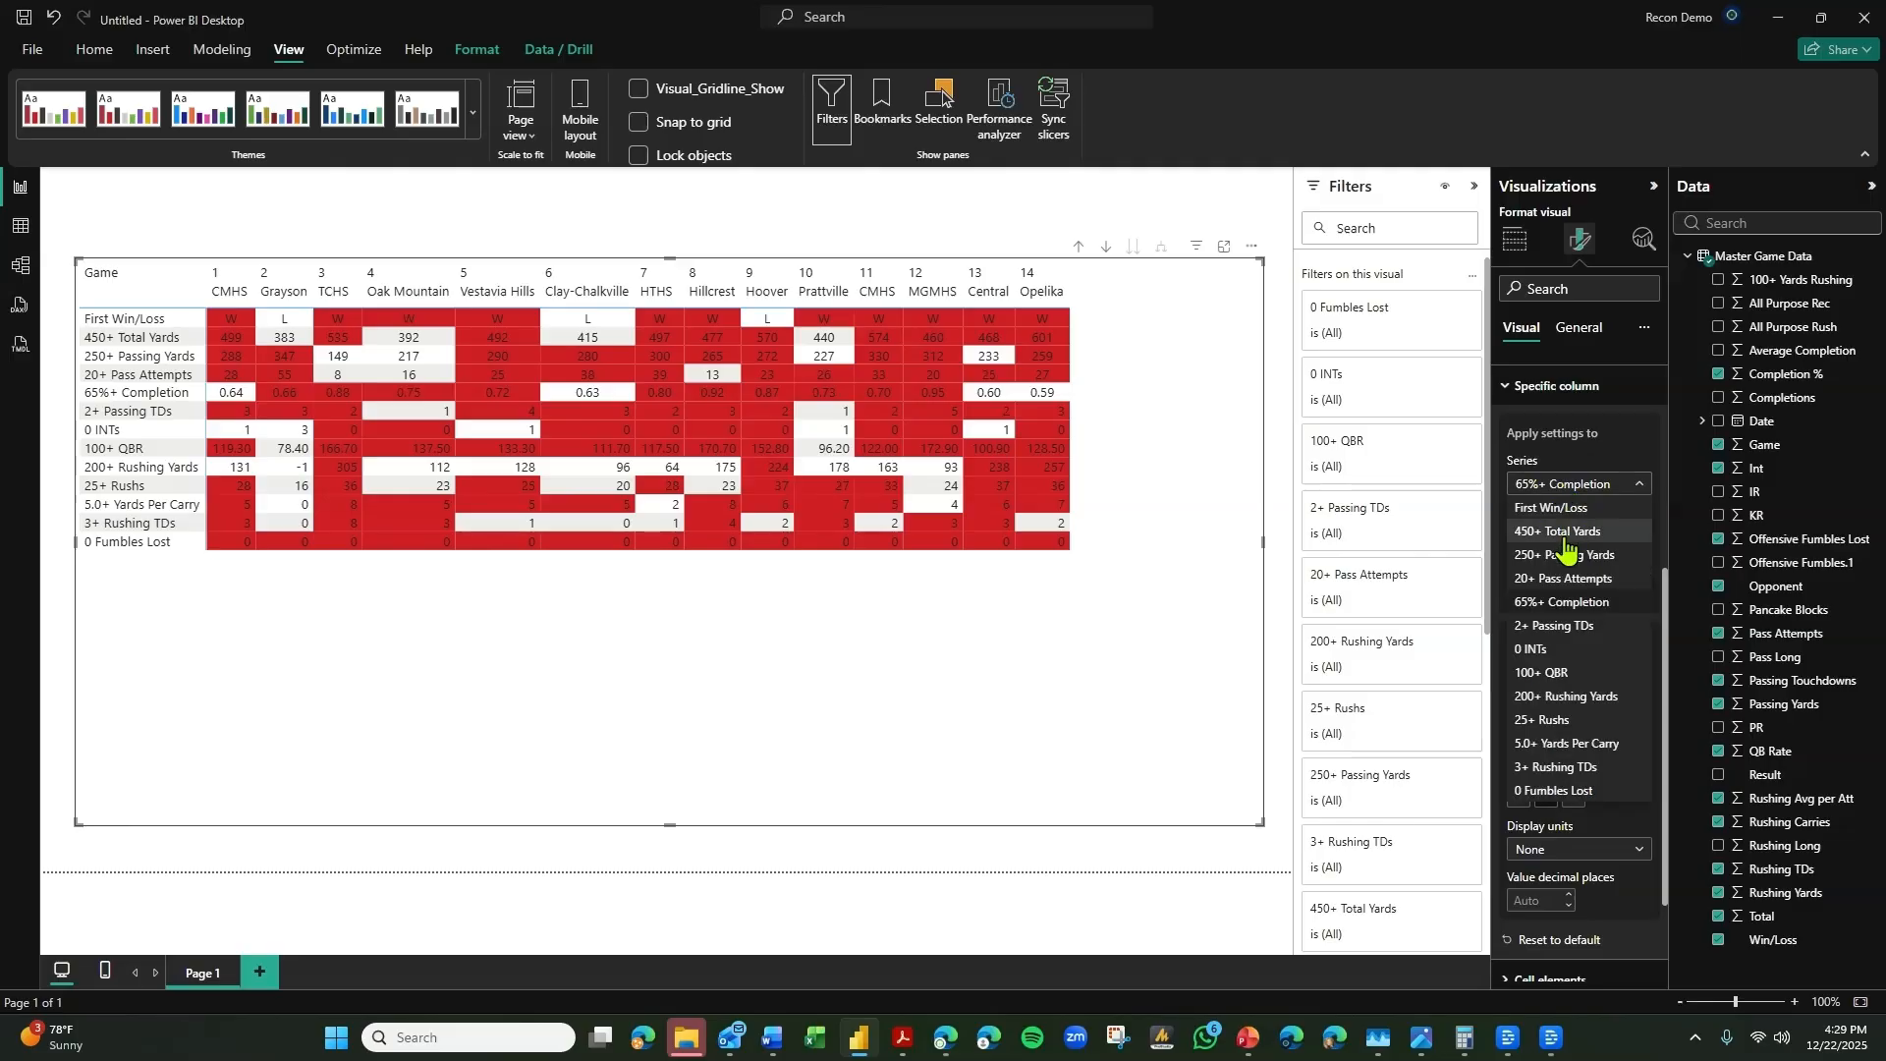
pyautogui.click(1558, 631)
pyautogui.click(1547, 797)
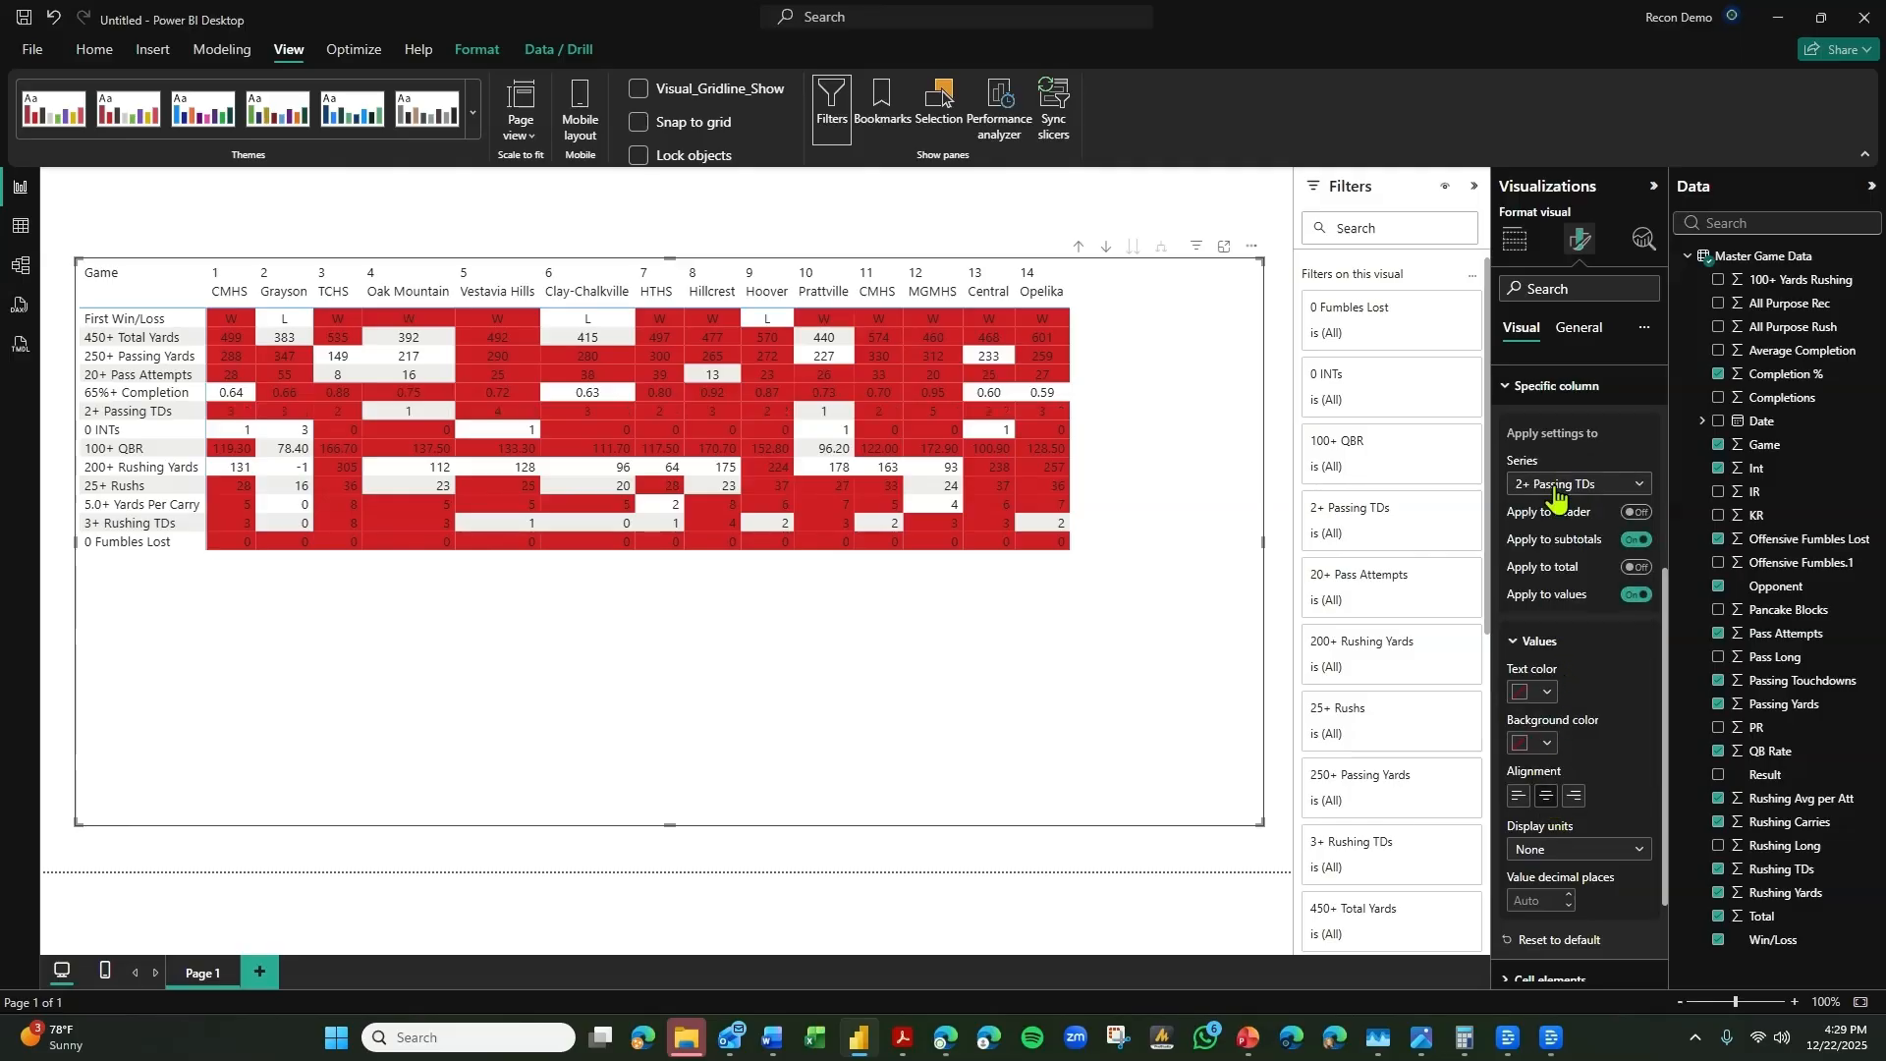
pyautogui.click(1555, 488)
pyautogui.click(1556, 648)
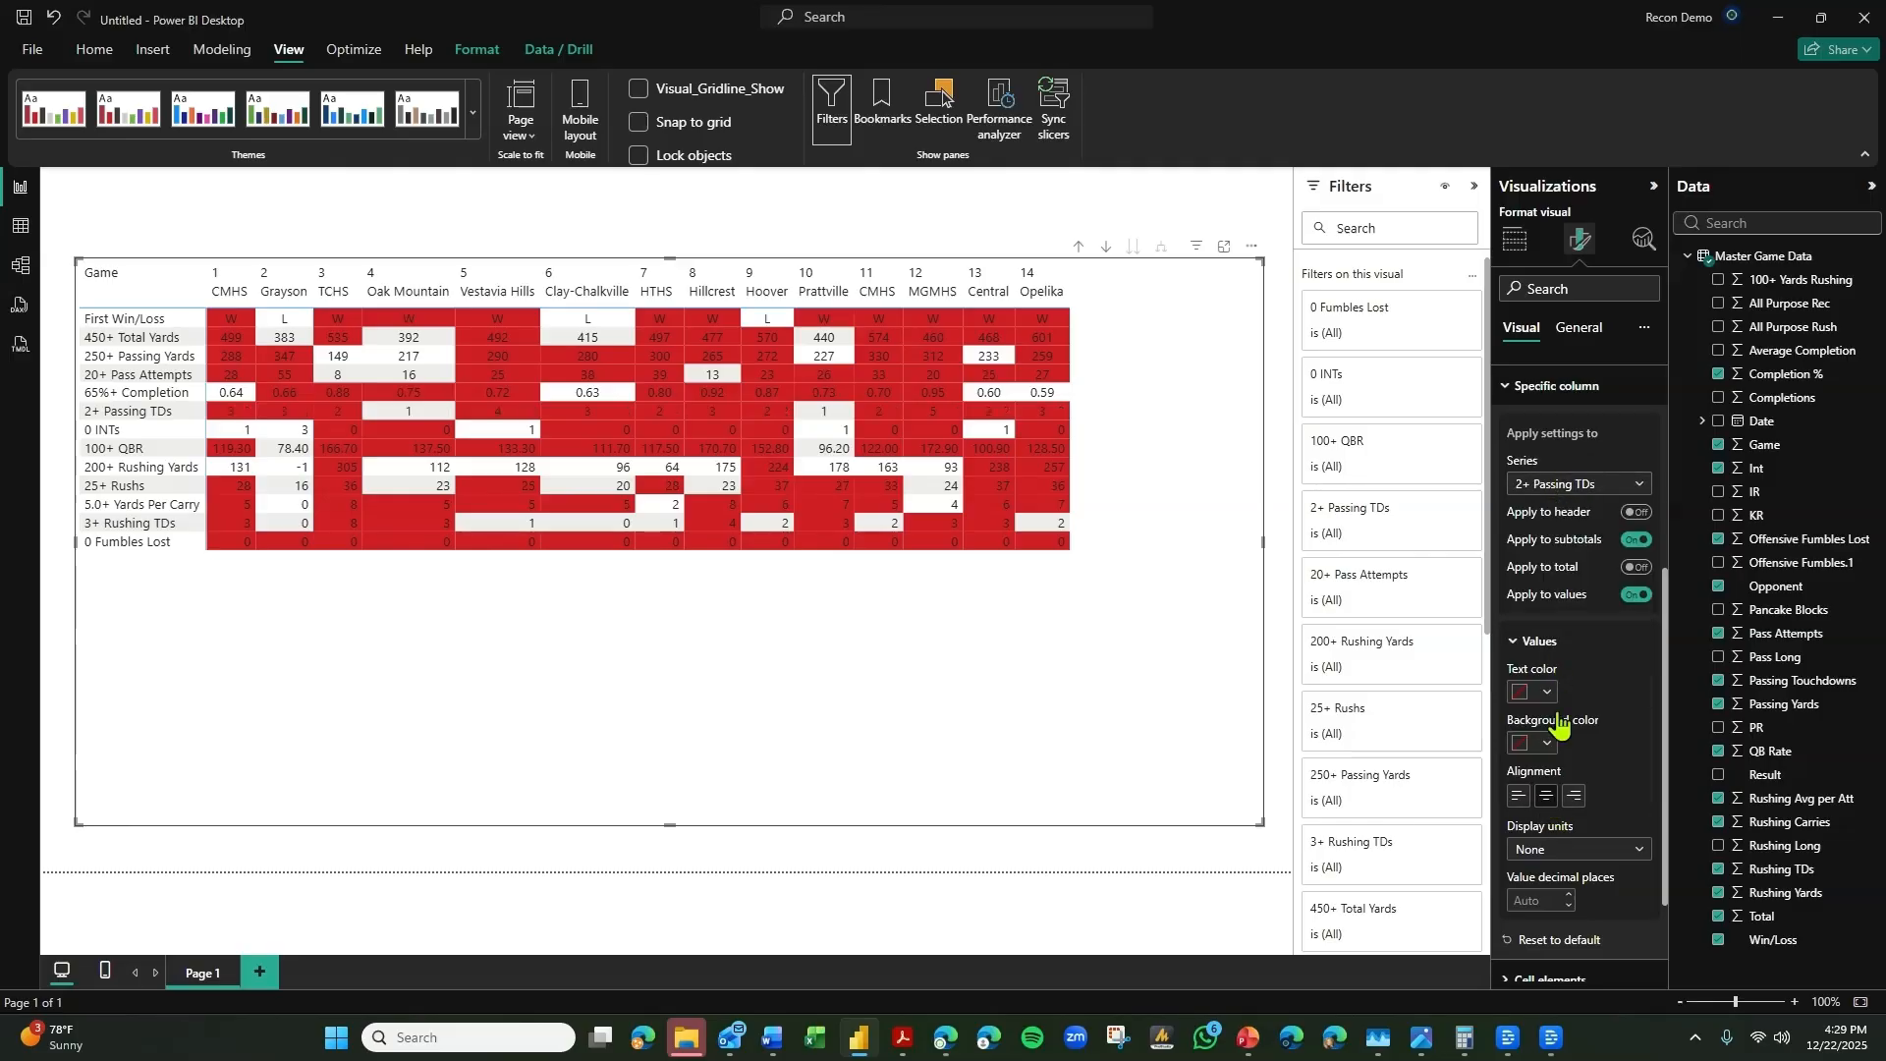
# Center the values of the 100+ QBR and 200+ Rushing Yards series.
pyautogui.click(1562, 486)
pyautogui.click(1562, 673)
pyautogui.click(1547, 796)
pyautogui.click(1574, 486)
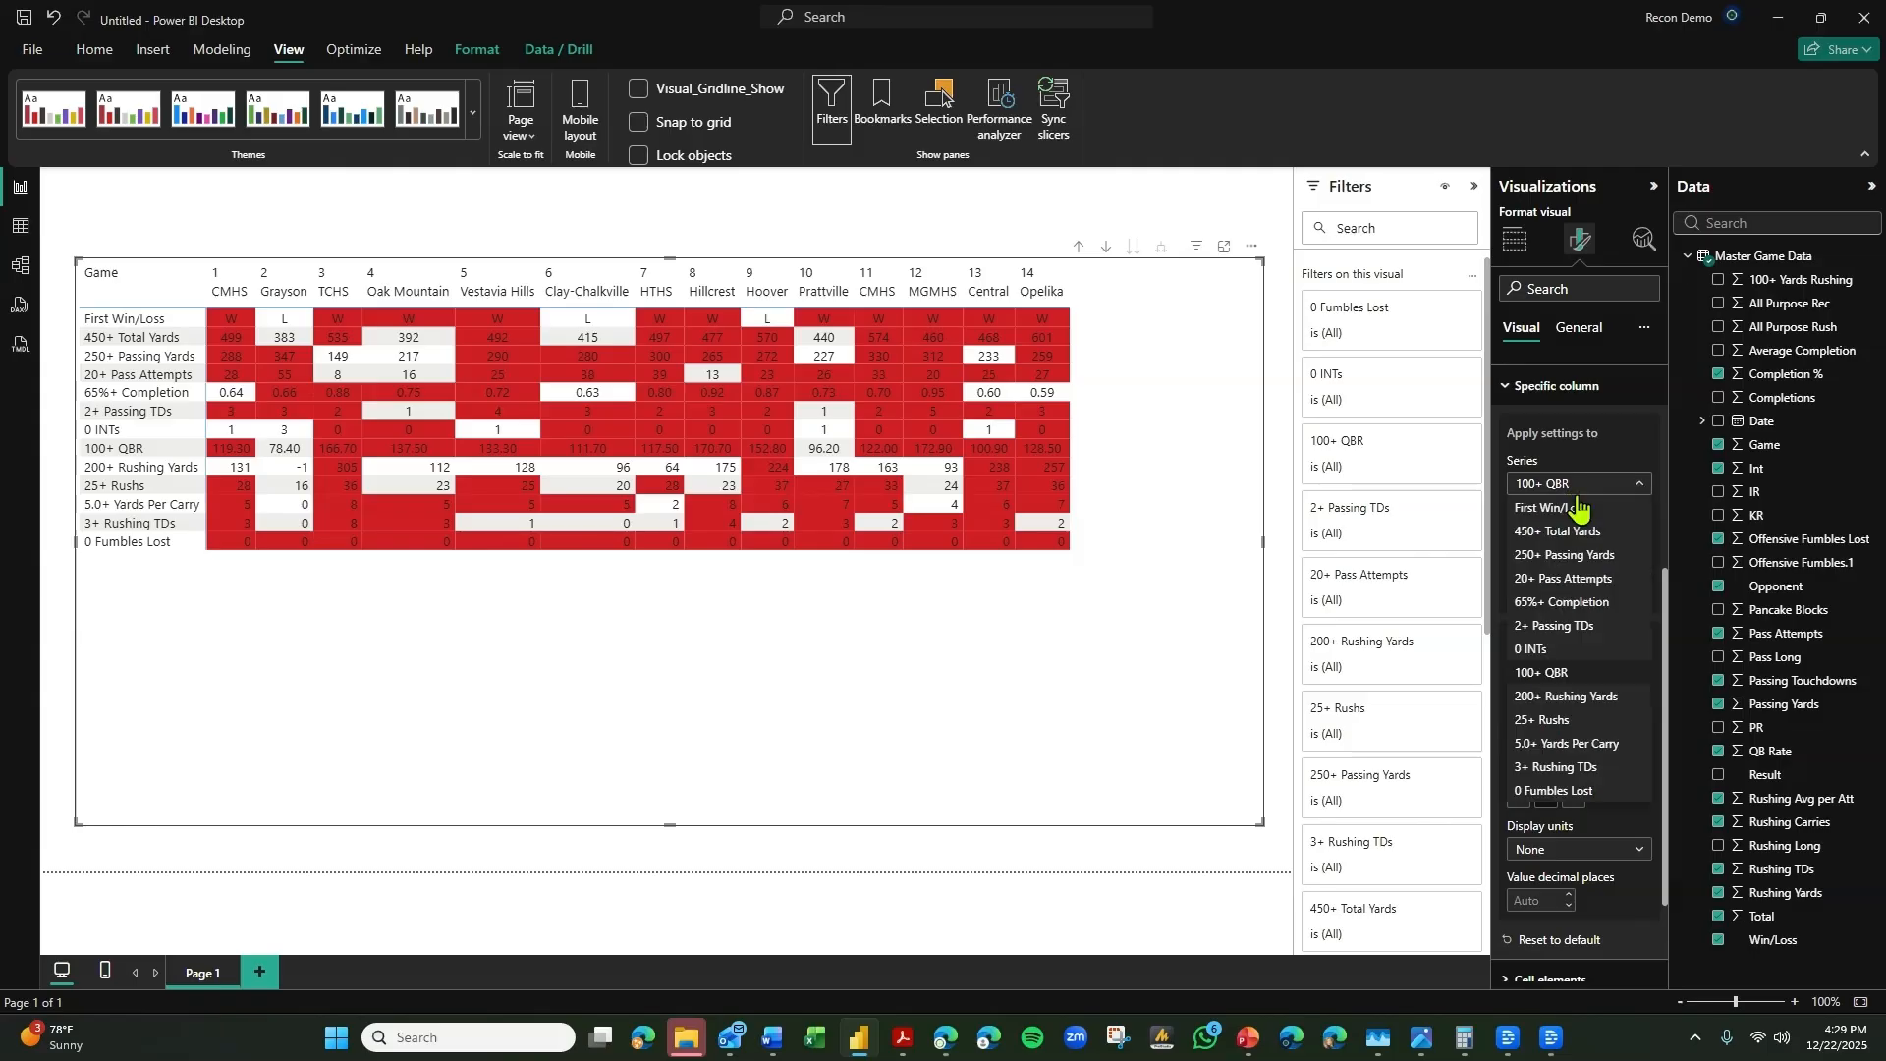
pyautogui.click(1570, 701)
pyautogui.click(1549, 795)
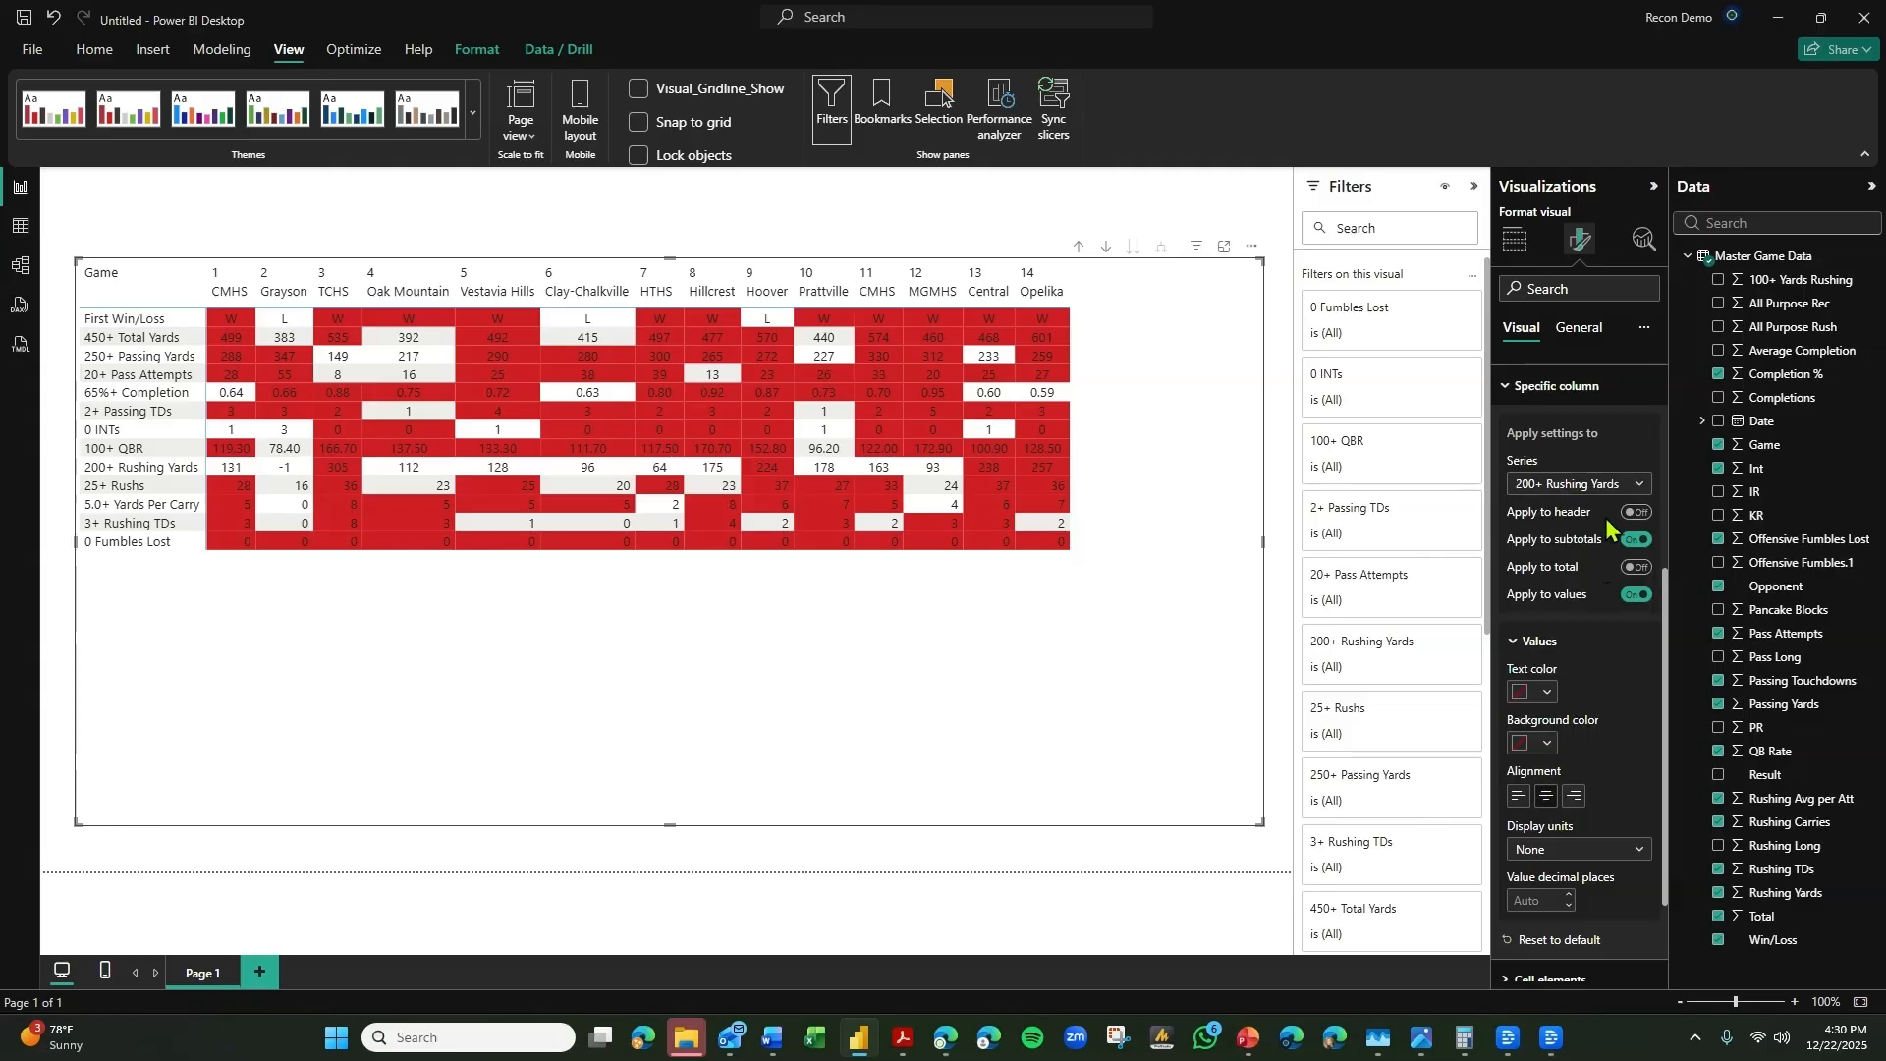
# Center the values of the 25+ Rushs and 5.0+ Yards Per Carry series.
pyautogui.click(1574, 484)
pyautogui.click(1571, 729)
pyautogui.click(1547, 795)
pyautogui.click(1586, 483)
pyautogui.click(1566, 756)
pyautogui.click(1548, 795)
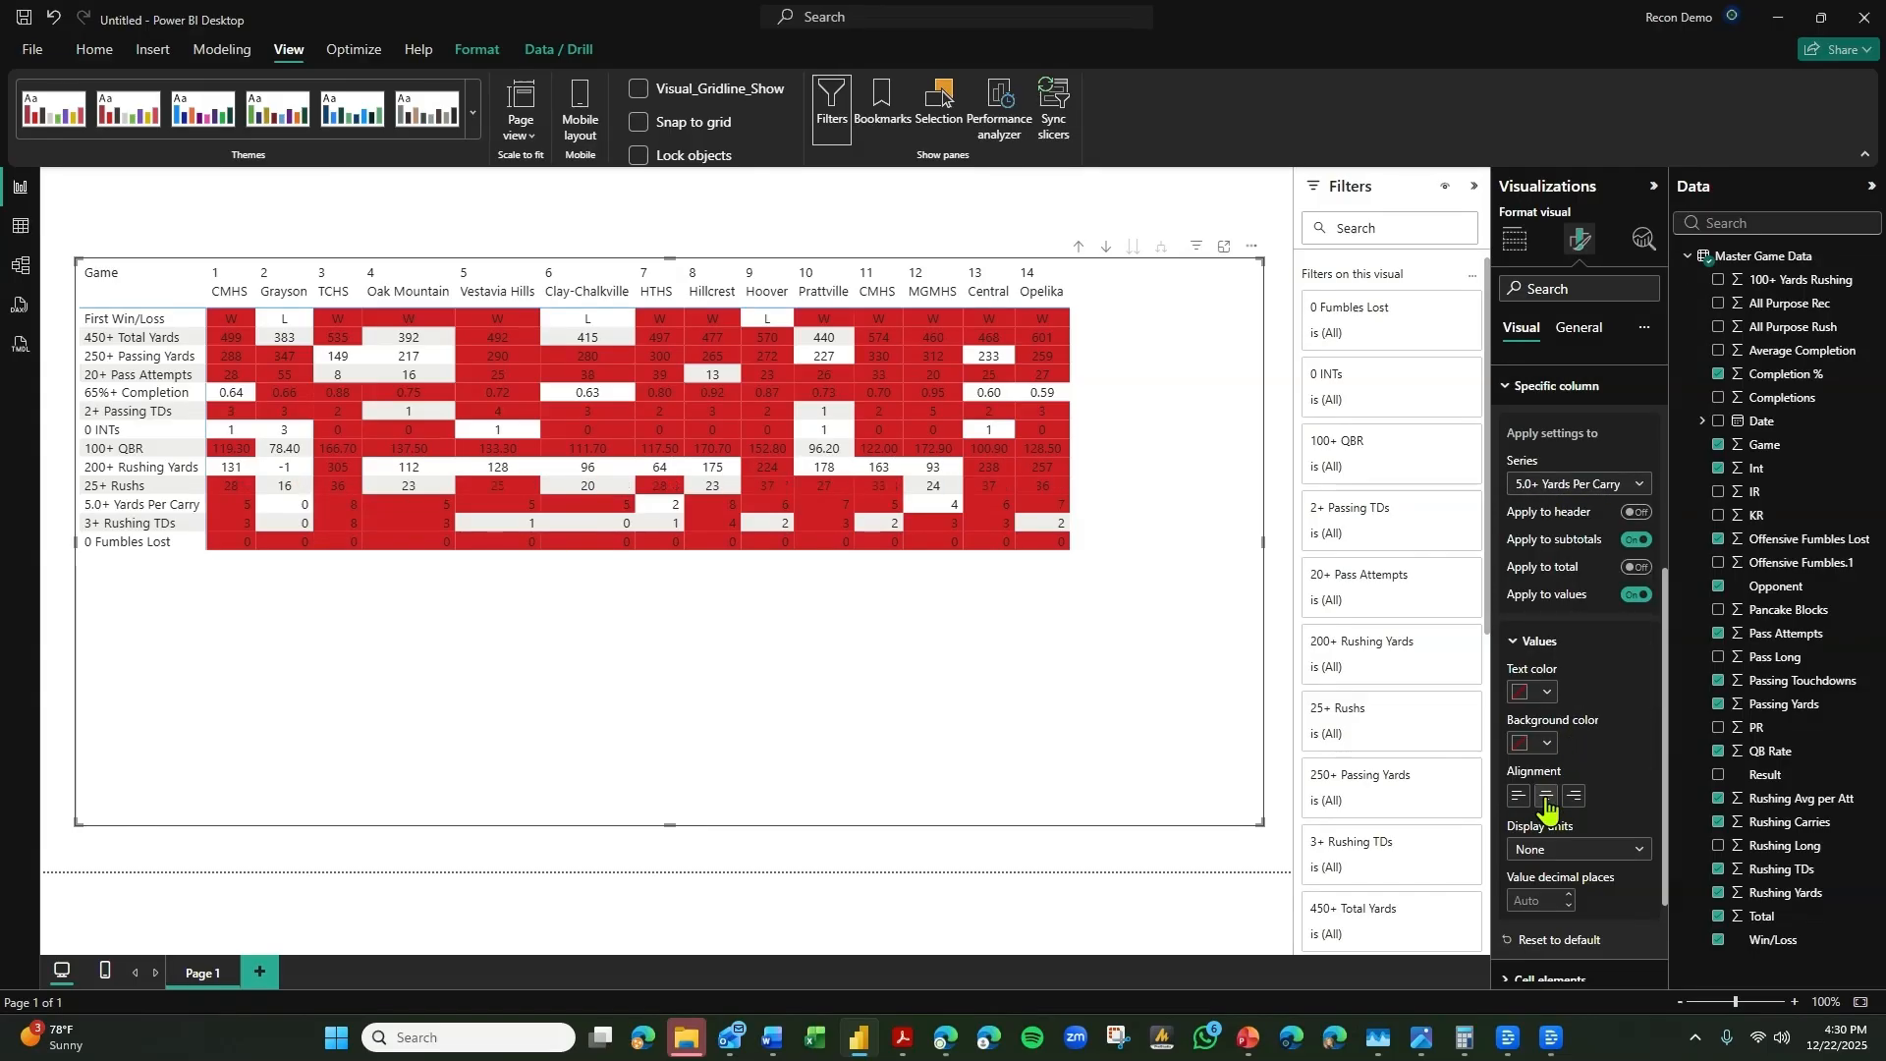
# Center the values of the 3+ Rushing TDs and 0 Fumbles Lost series.
pyautogui.click(1626, 486)
pyautogui.click(1571, 774)
pyautogui.click(1548, 795)
pyautogui.click(1612, 487)
pyautogui.click(1566, 791)
pyautogui.click(1548, 795)
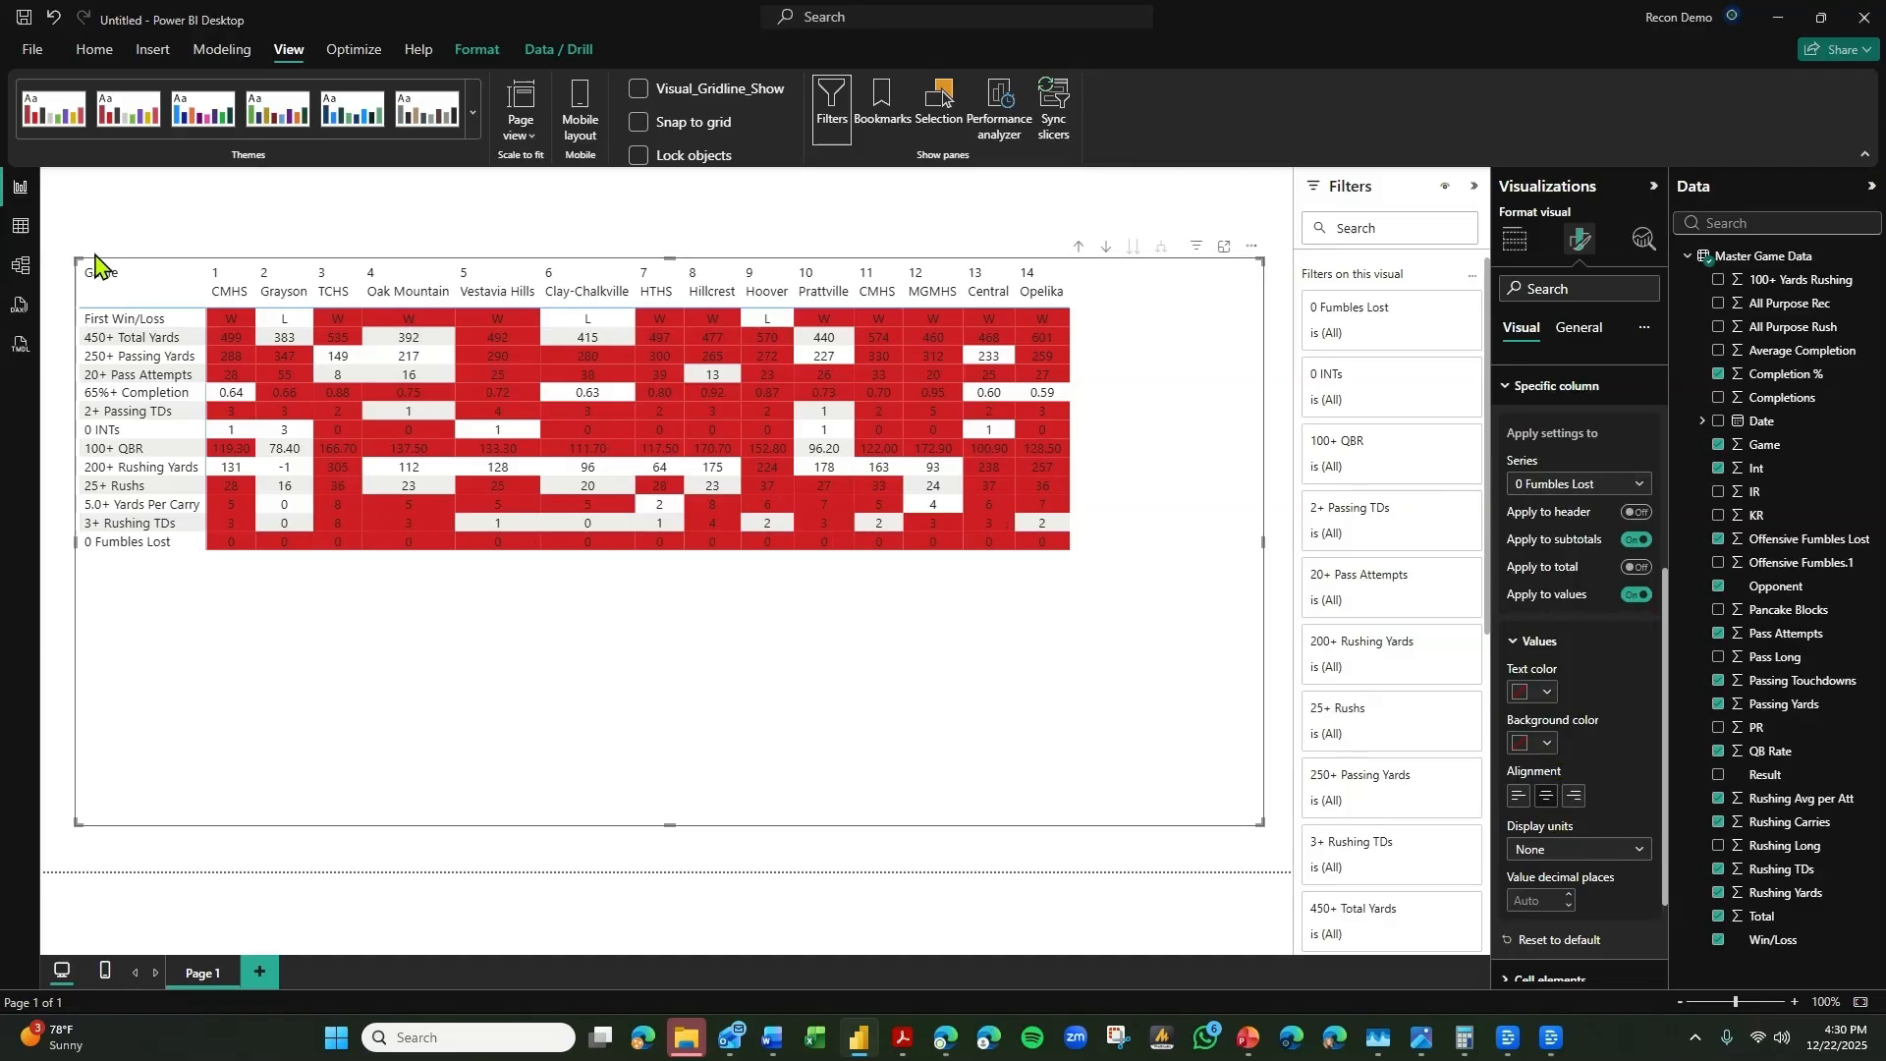
# Enlarge the matrix visual by extending its upper-left corner toward the corner of the report page.
pyautogui.moveTo(79, 255); pyautogui.dragTo(55, 211)
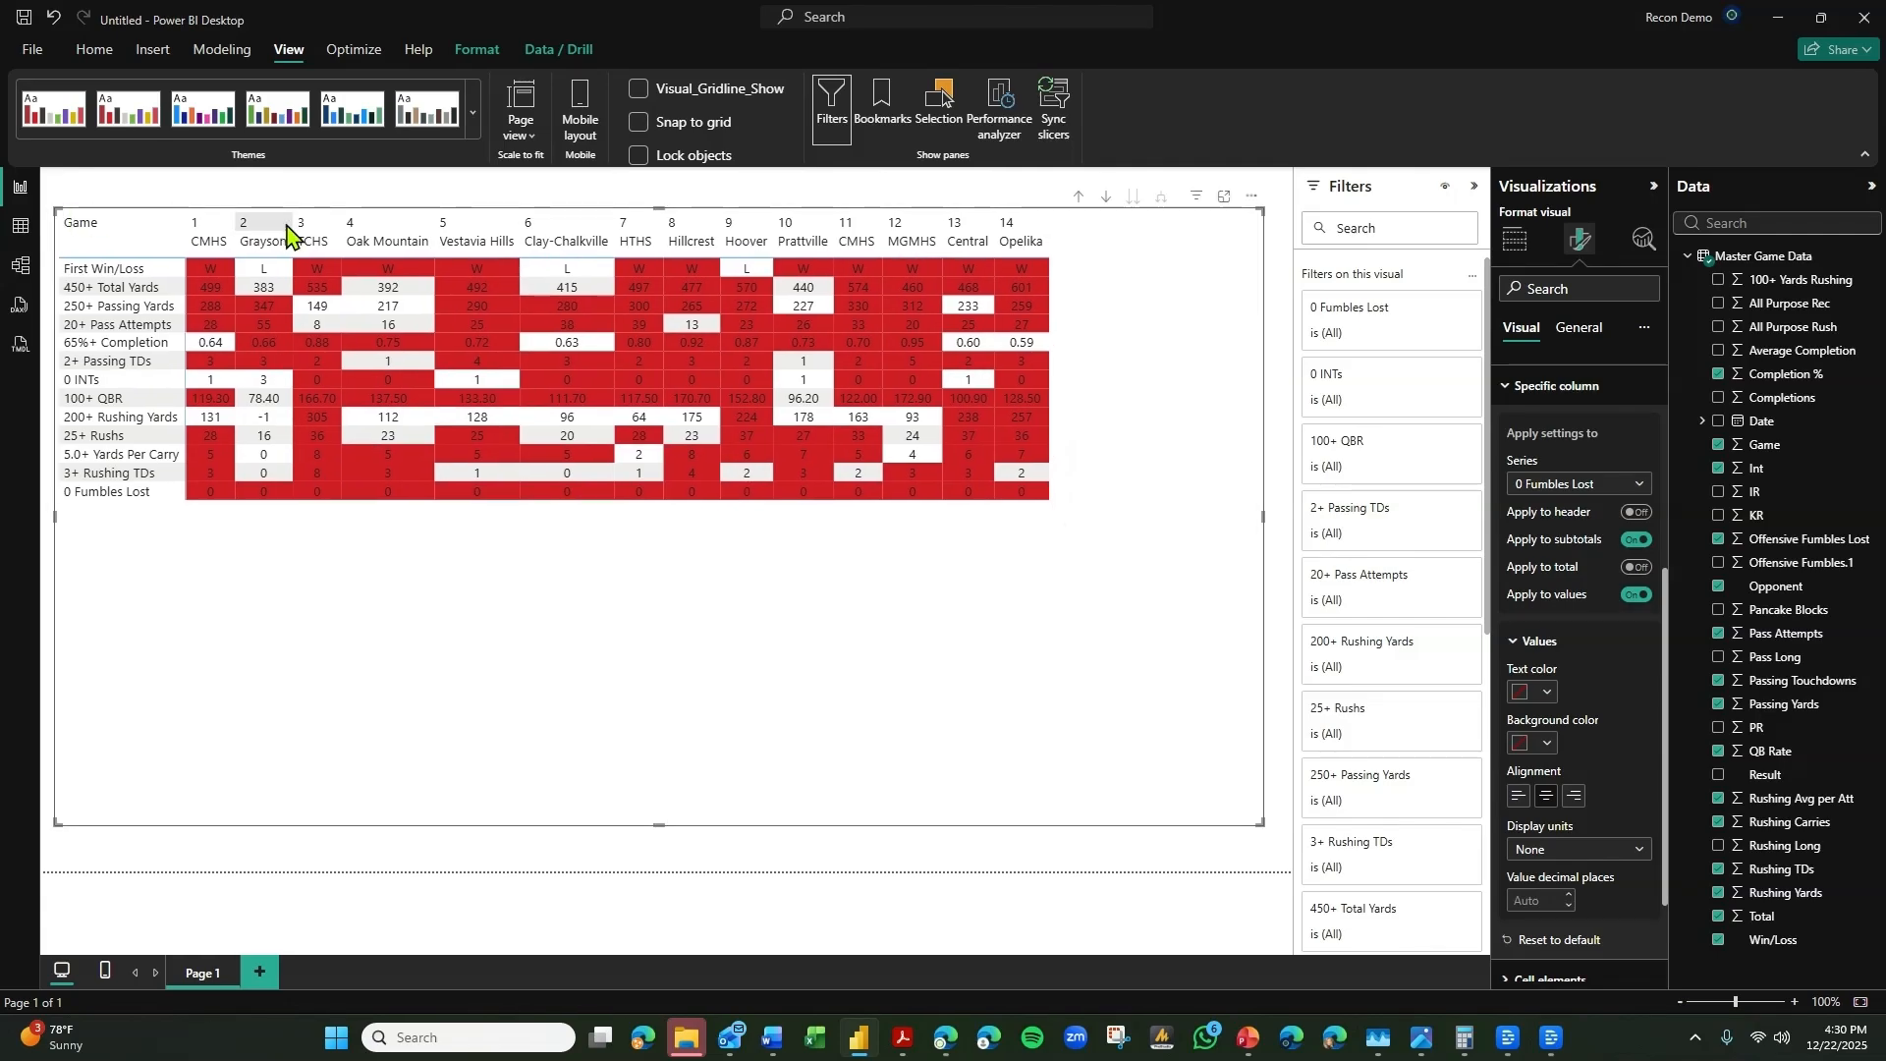
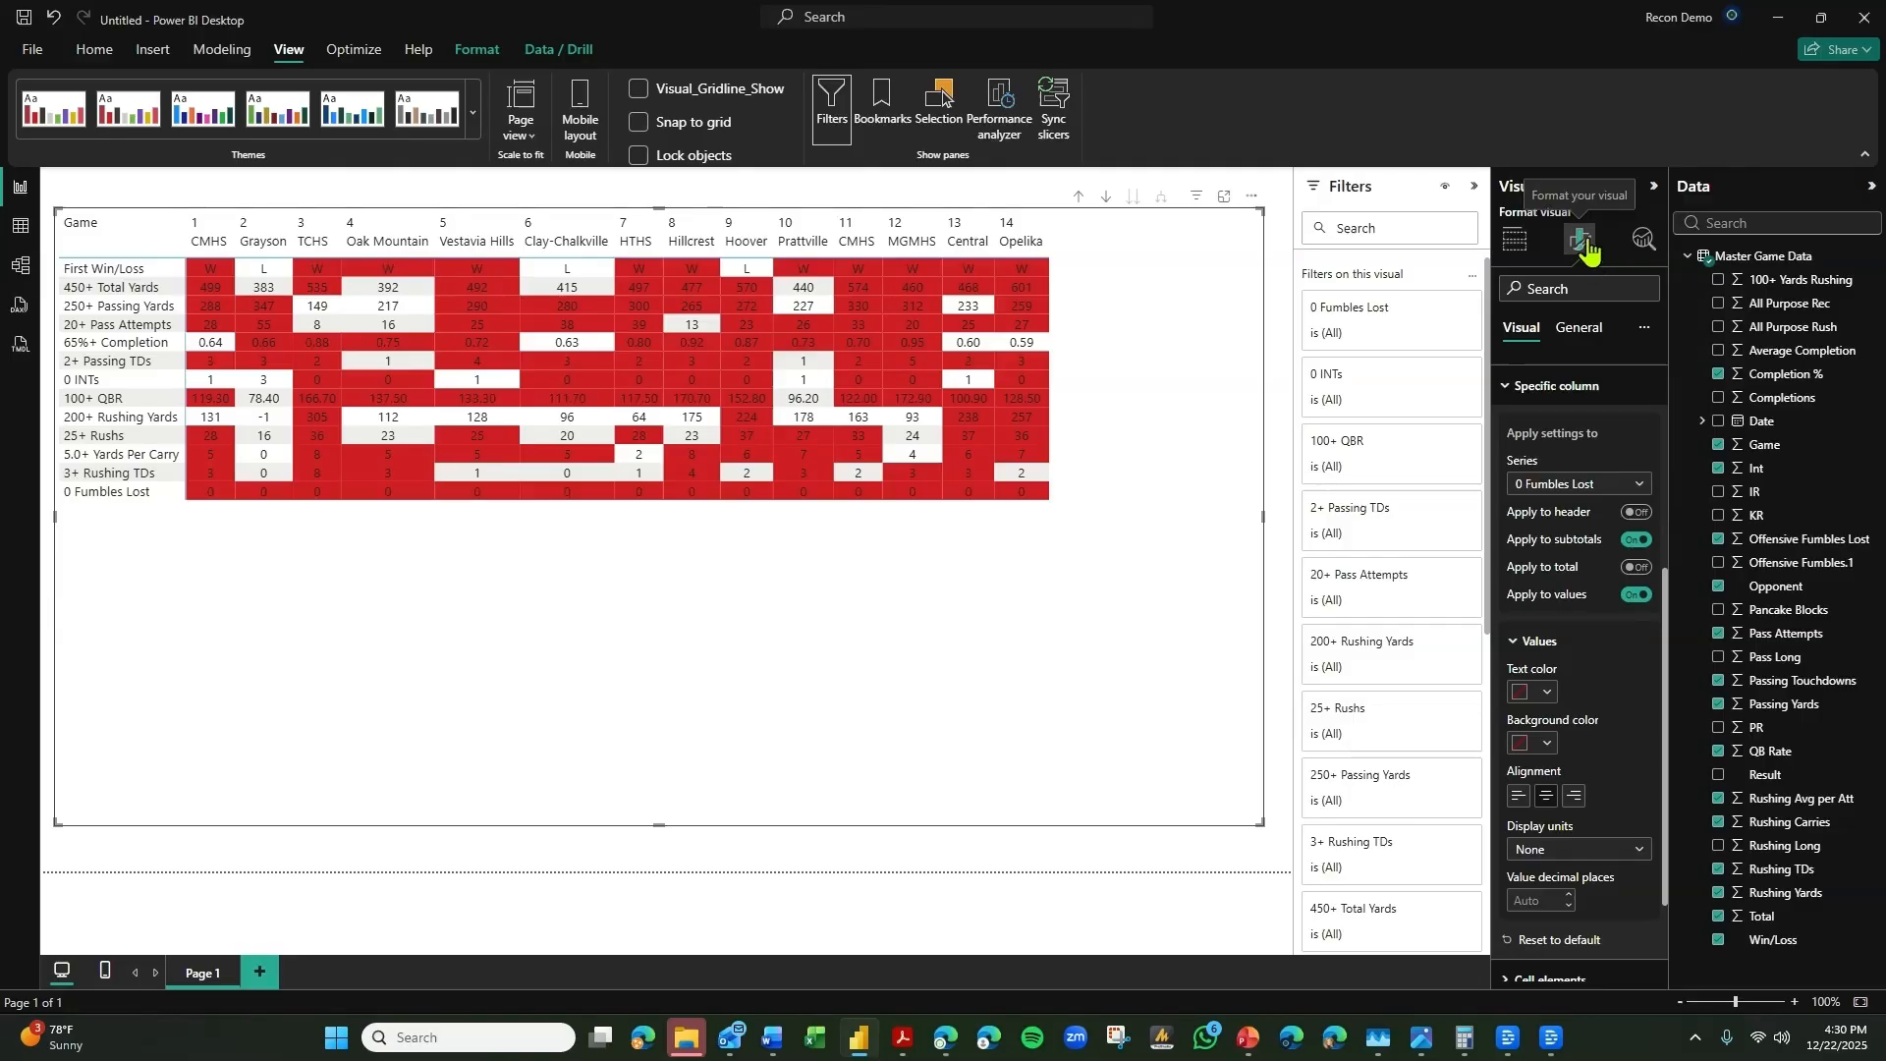
# Set both the text color and the alternate text color of the matrix values to black.
pyautogui.click(1586, 383)
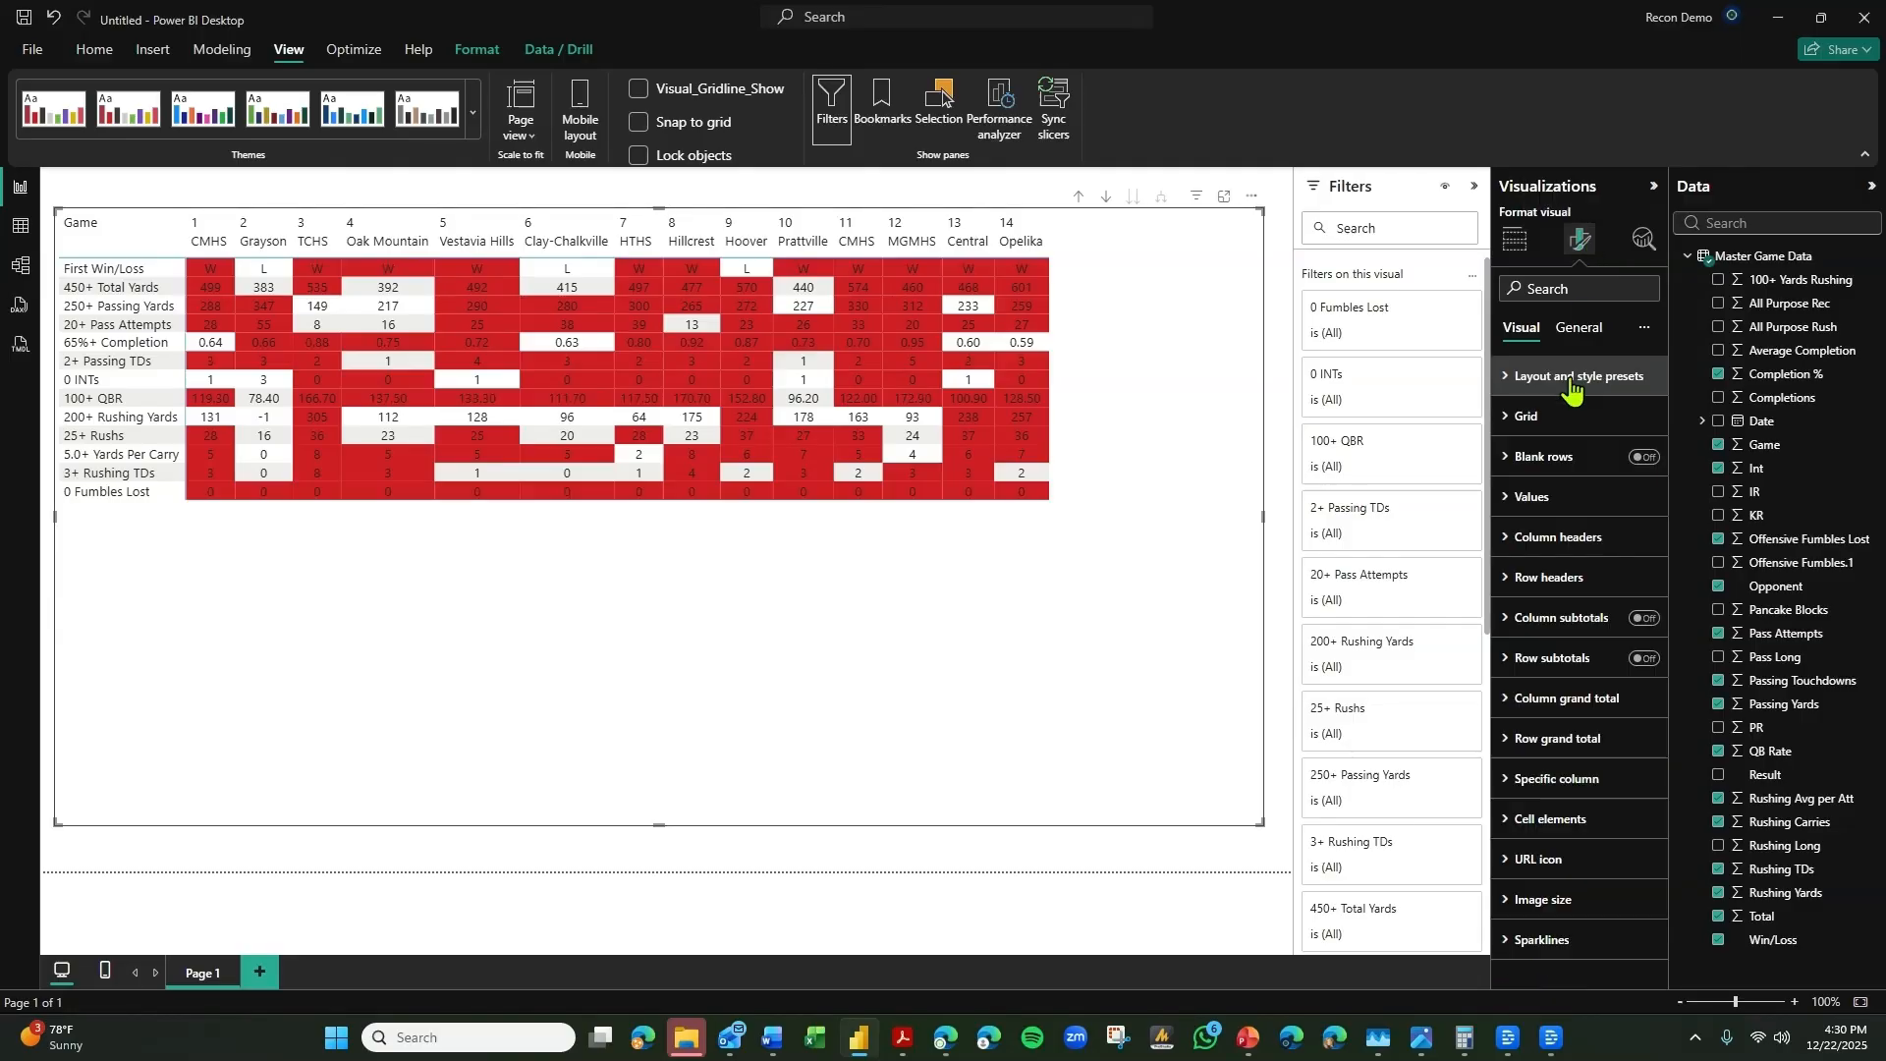
pyautogui.click(1542, 496)
pyautogui.click(1538, 680)
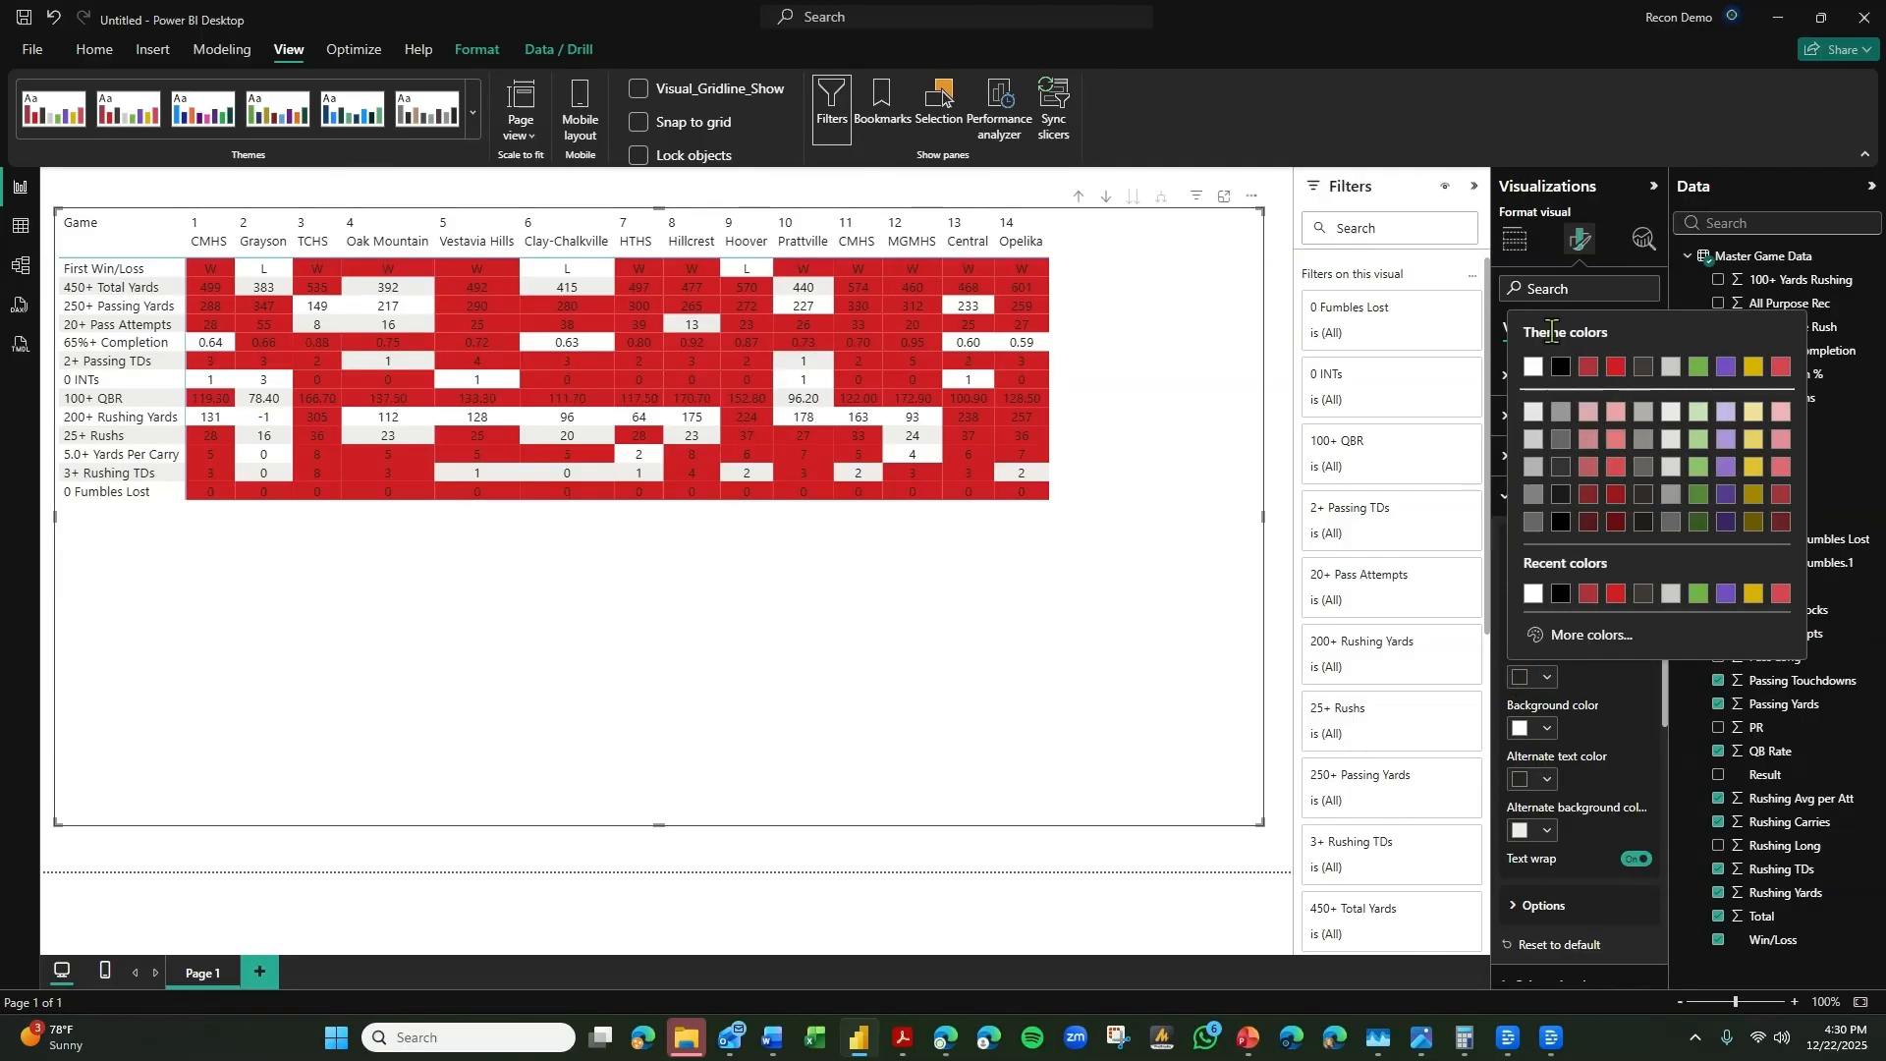
pyautogui.click(1547, 781)
pyautogui.click(1547, 781)
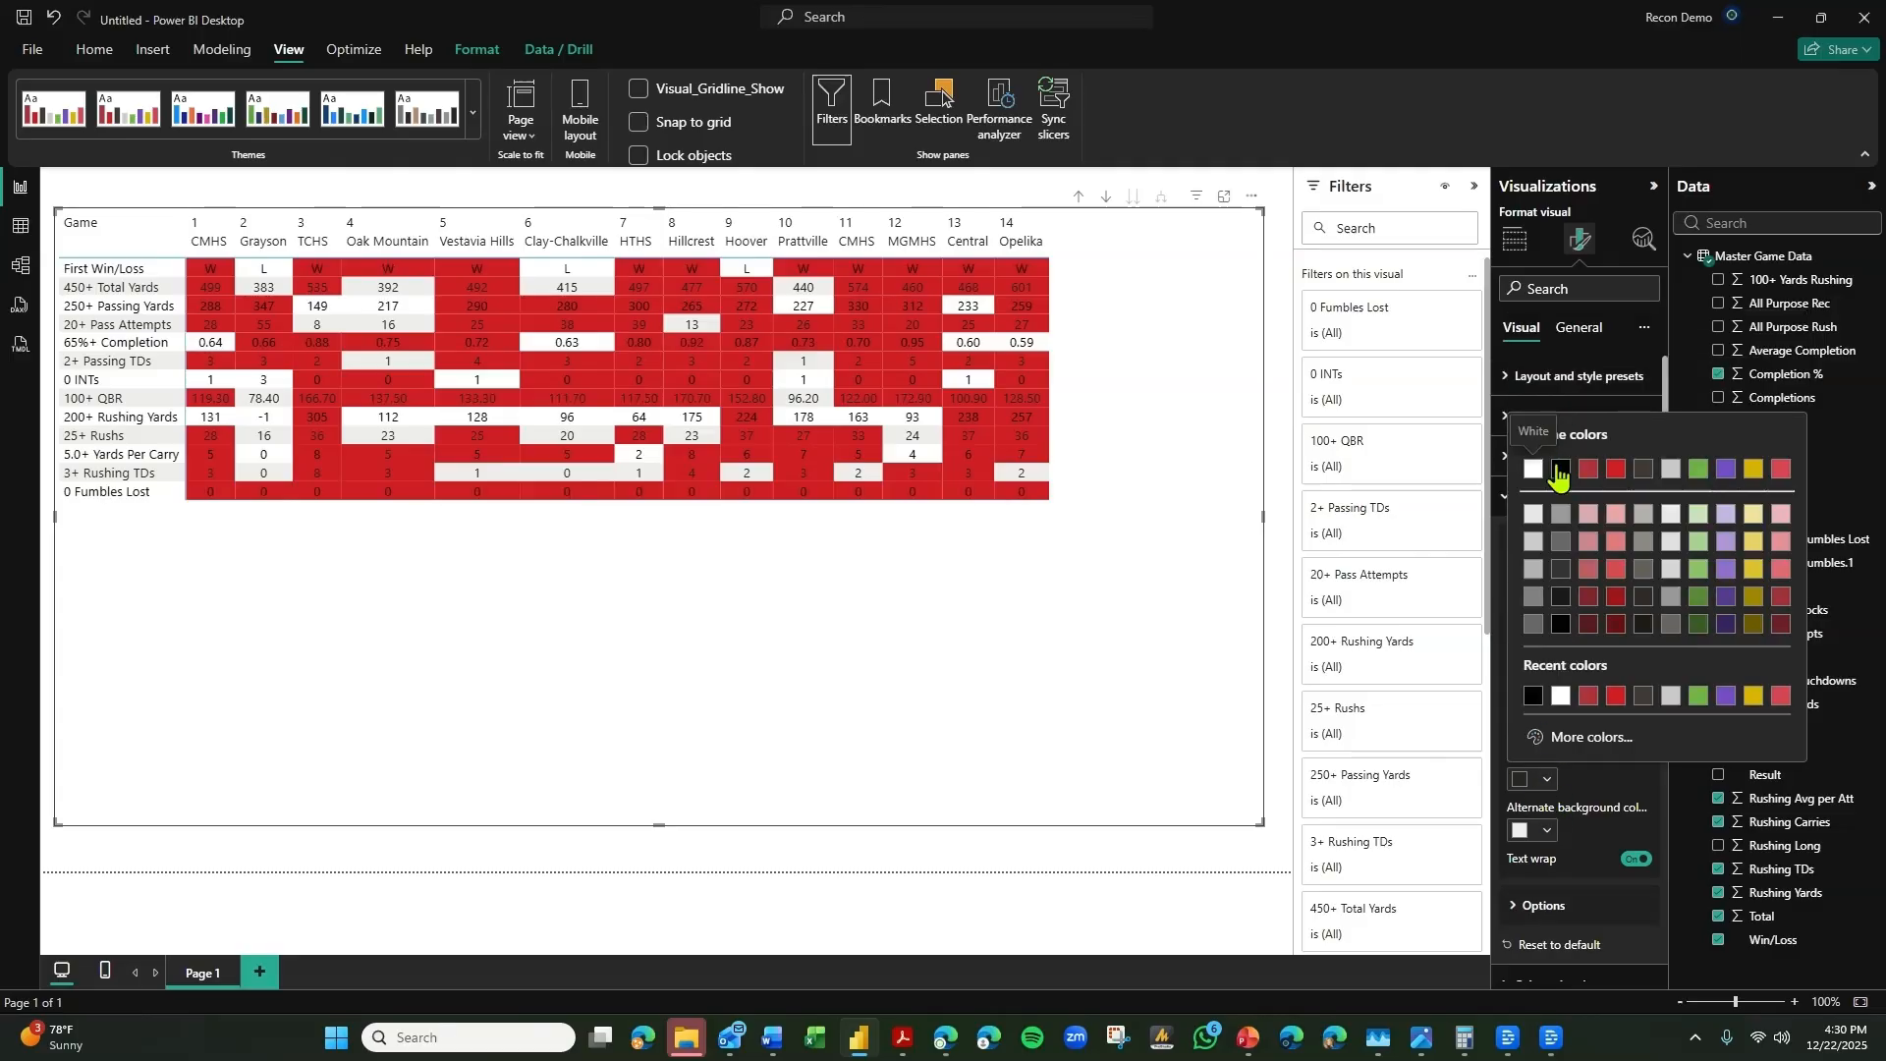
pyautogui.click(1561, 470)
# Make the matrix values bold and set their font size to 14.
pyautogui.click(1645, 589)
pyautogui.click(1519, 622)
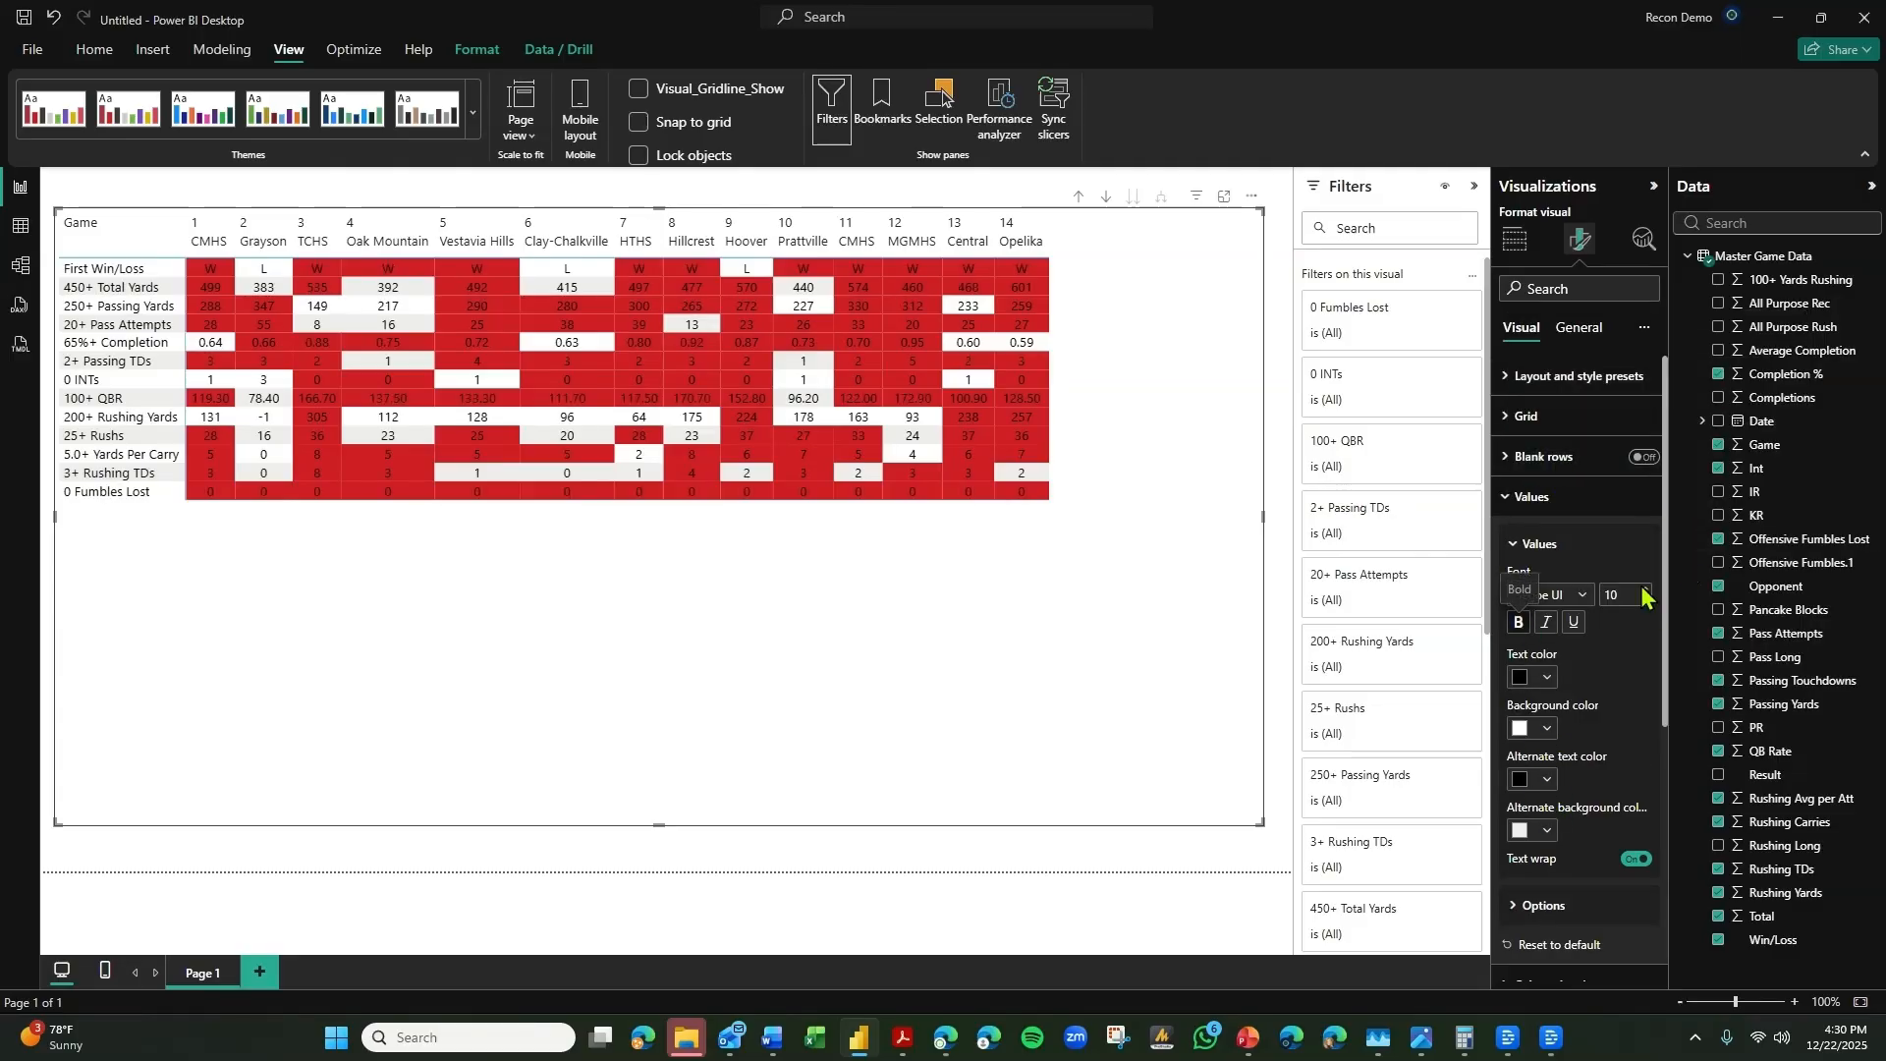
pyautogui.click(1645, 589)
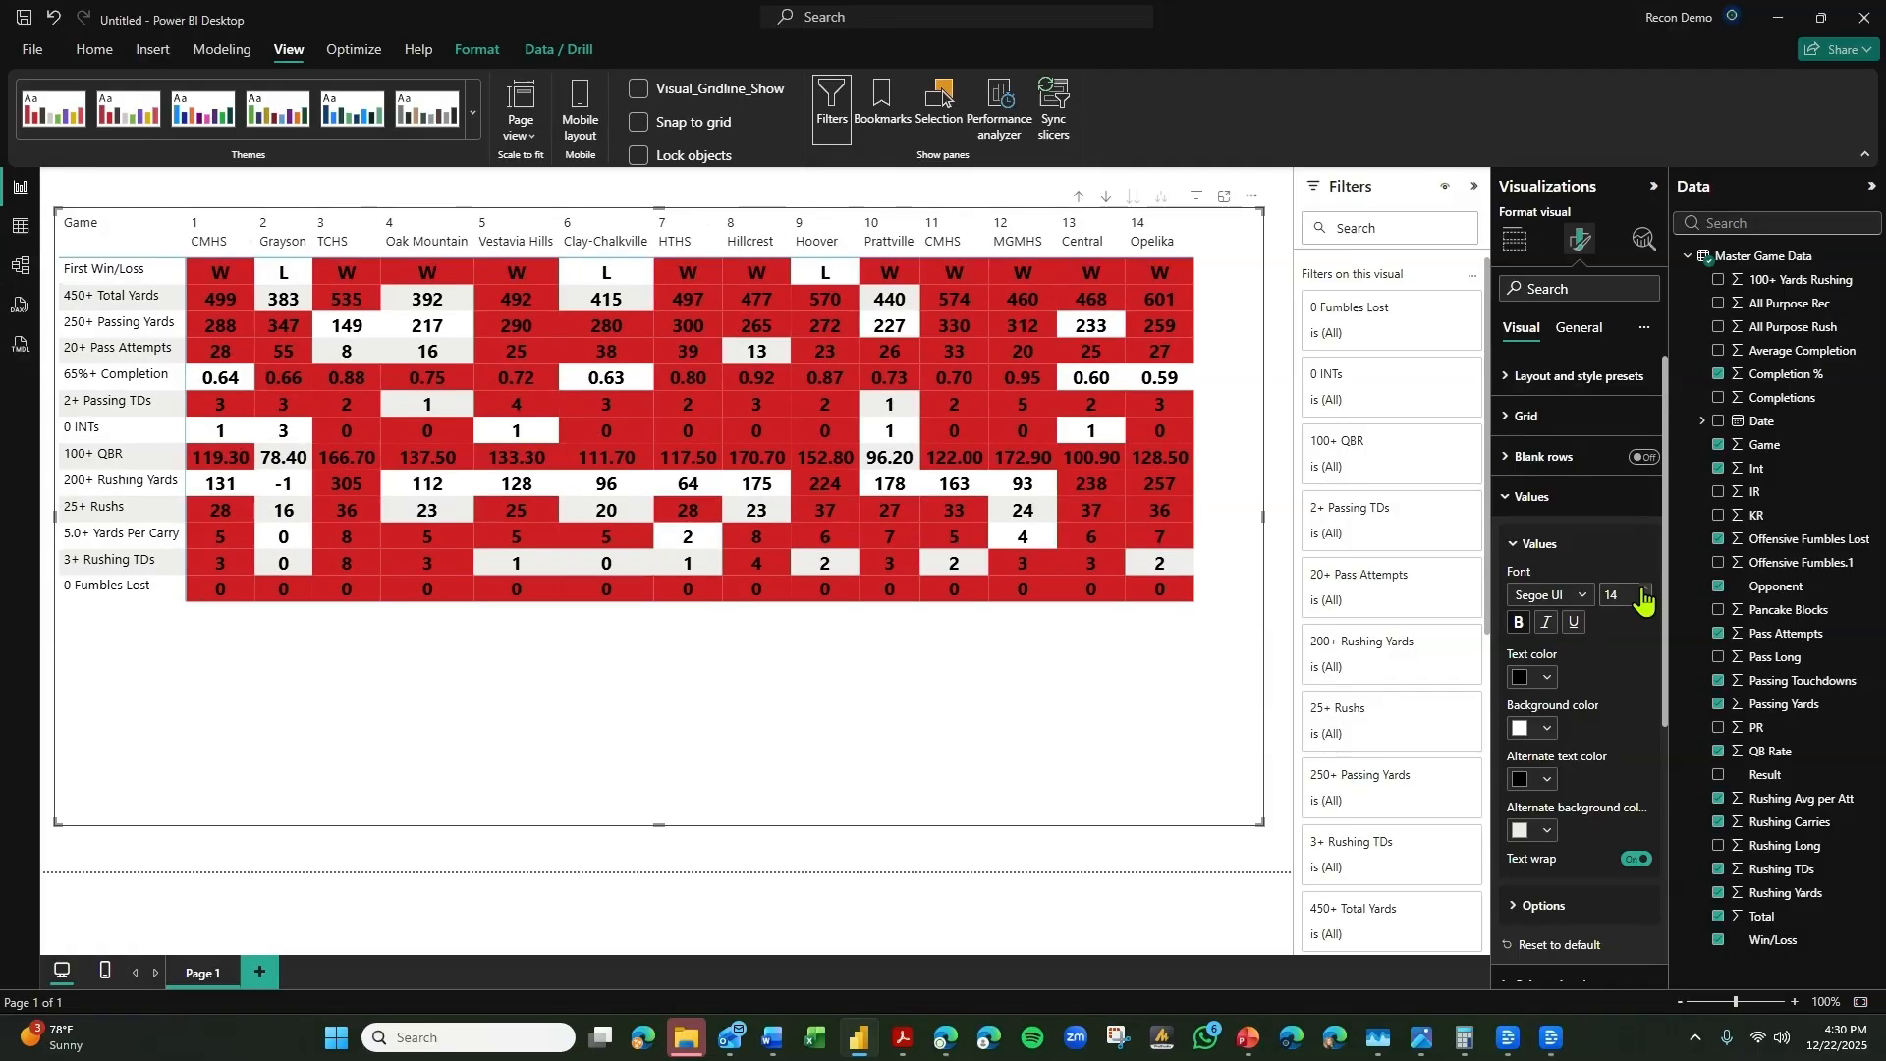
pyautogui.click(1591, 499)
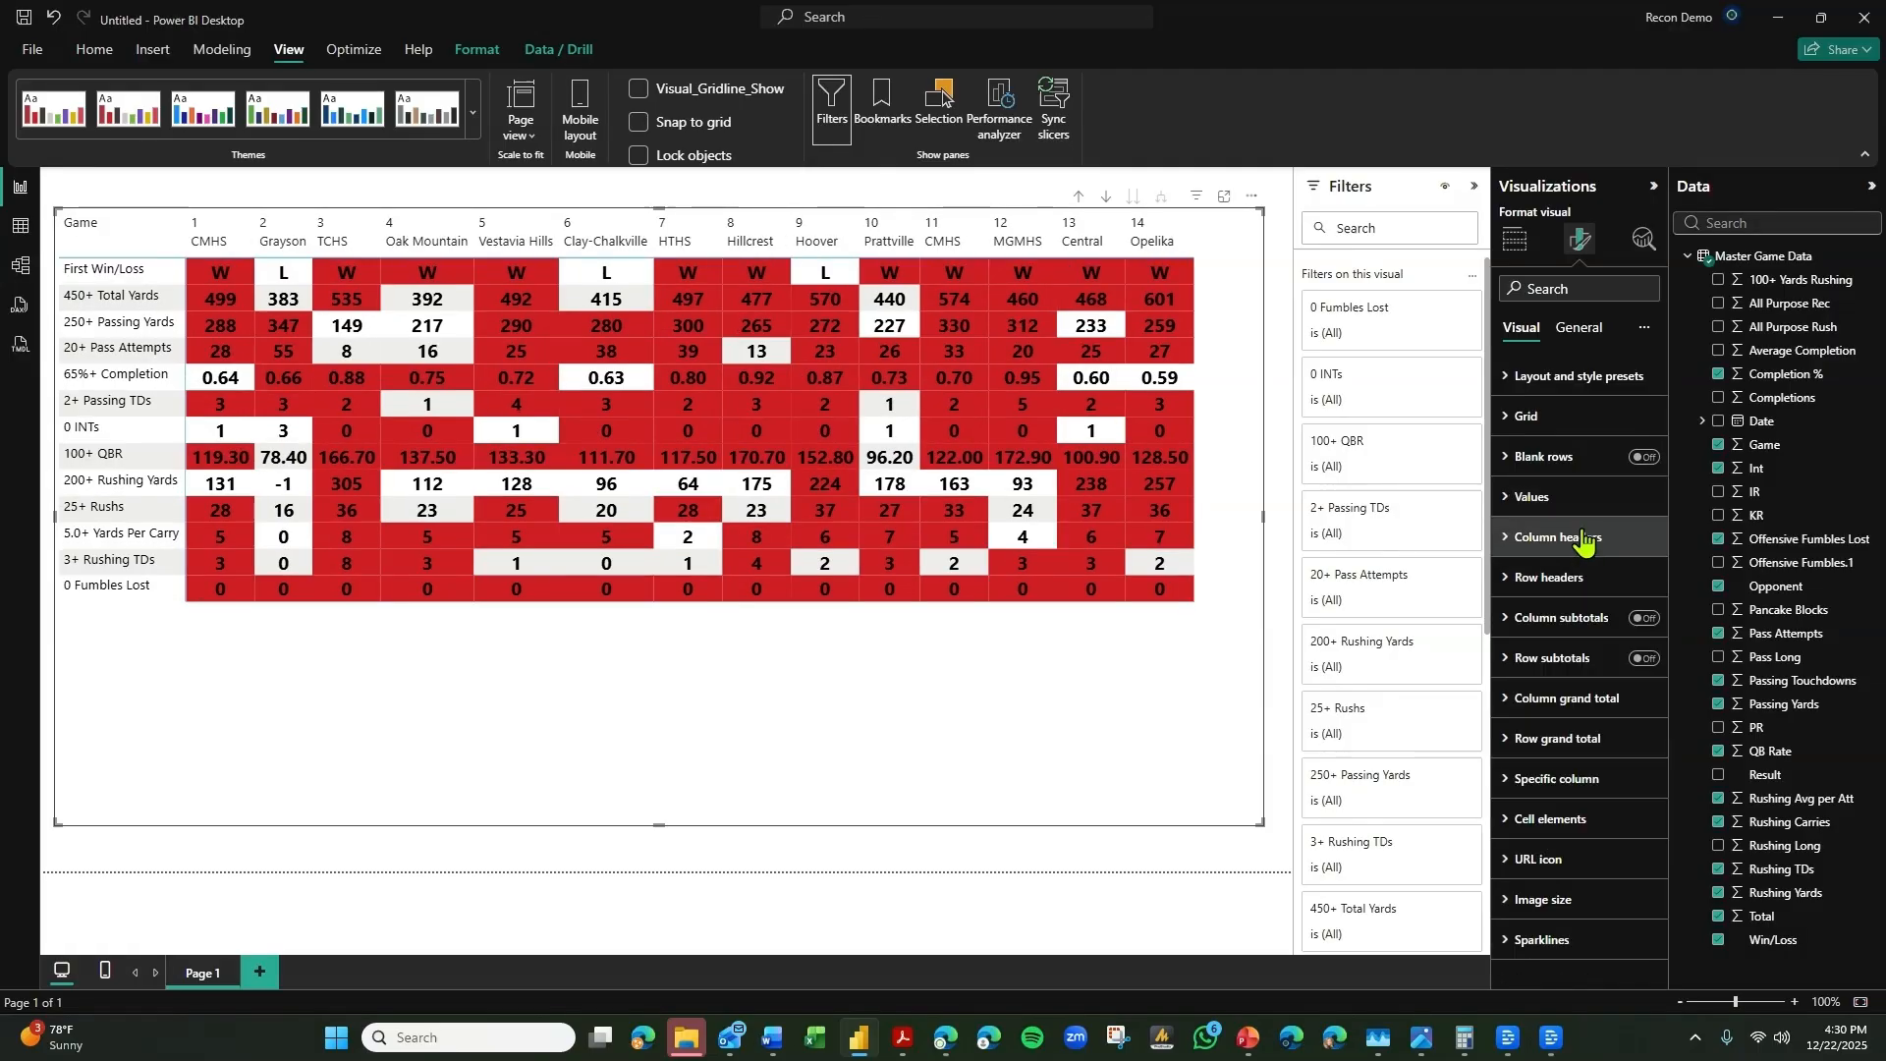
# Format the column headers as bold black text at font size 13.
pyautogui.click(1579, 540)
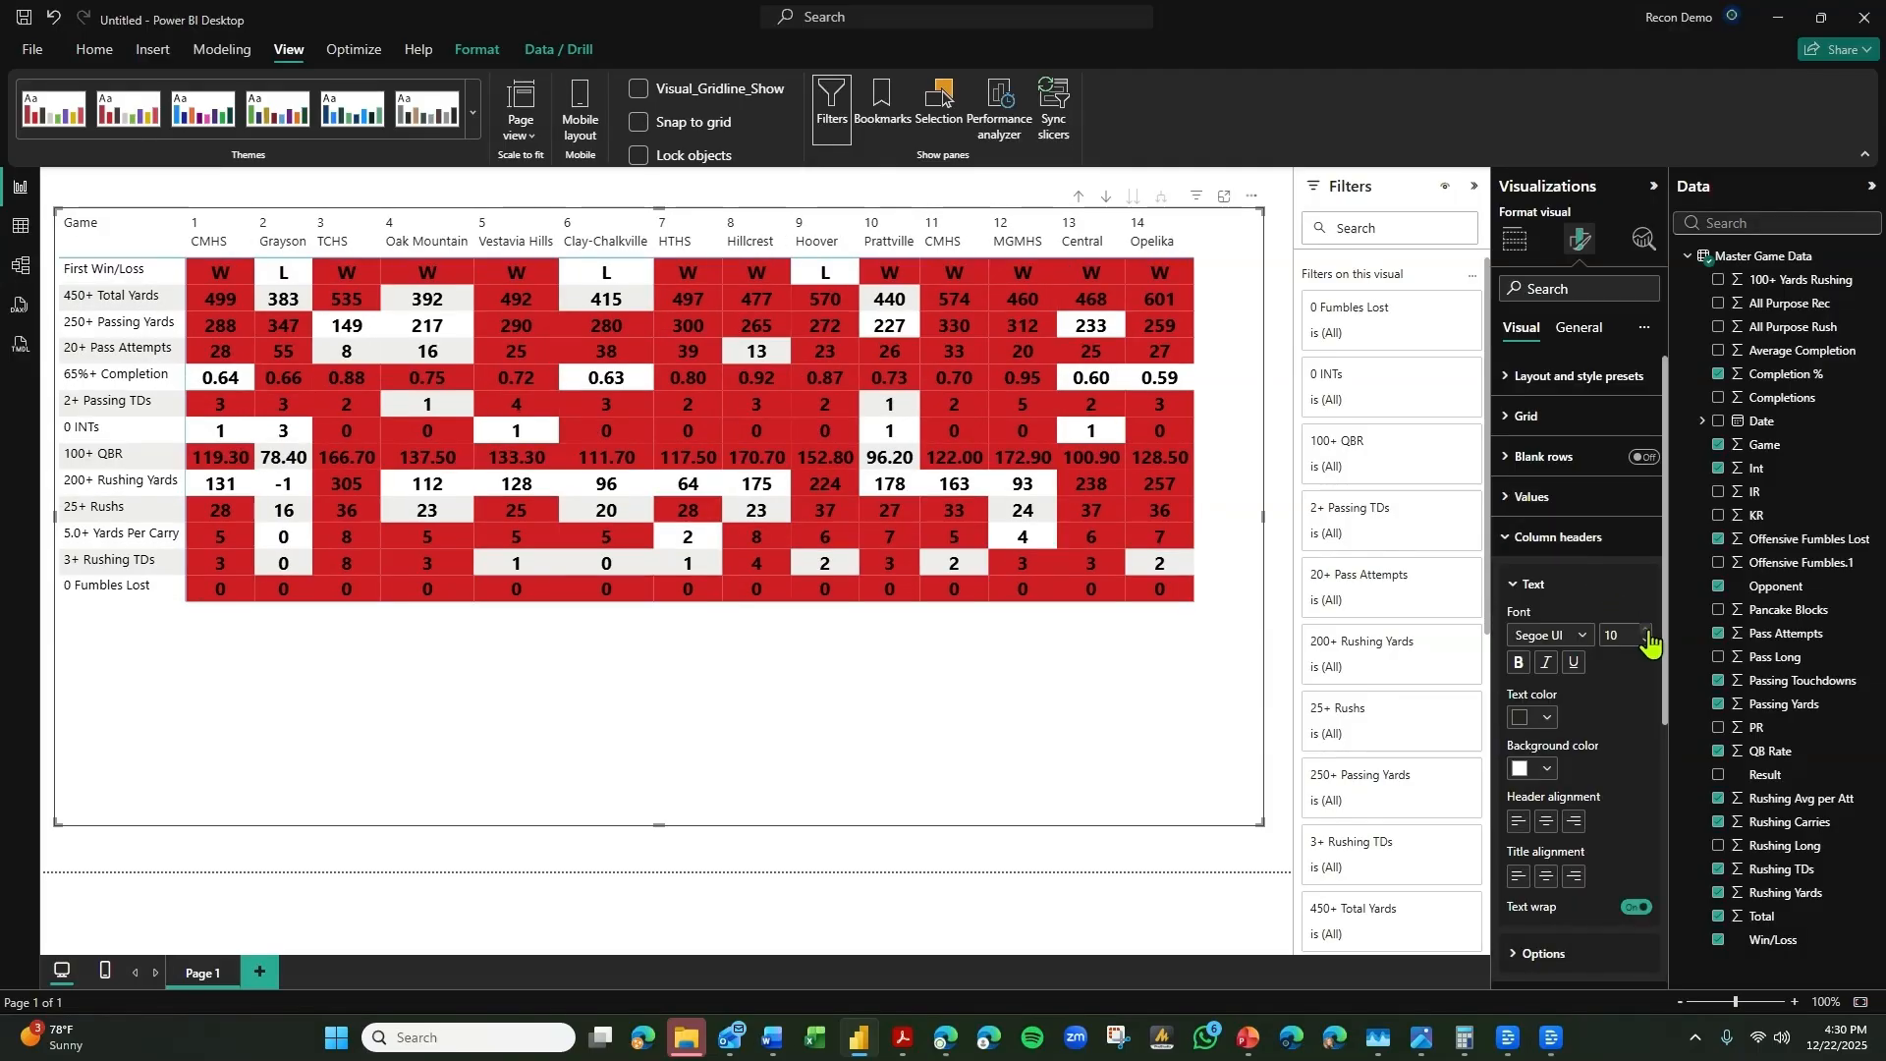
pyautogui.click(1549, 718)
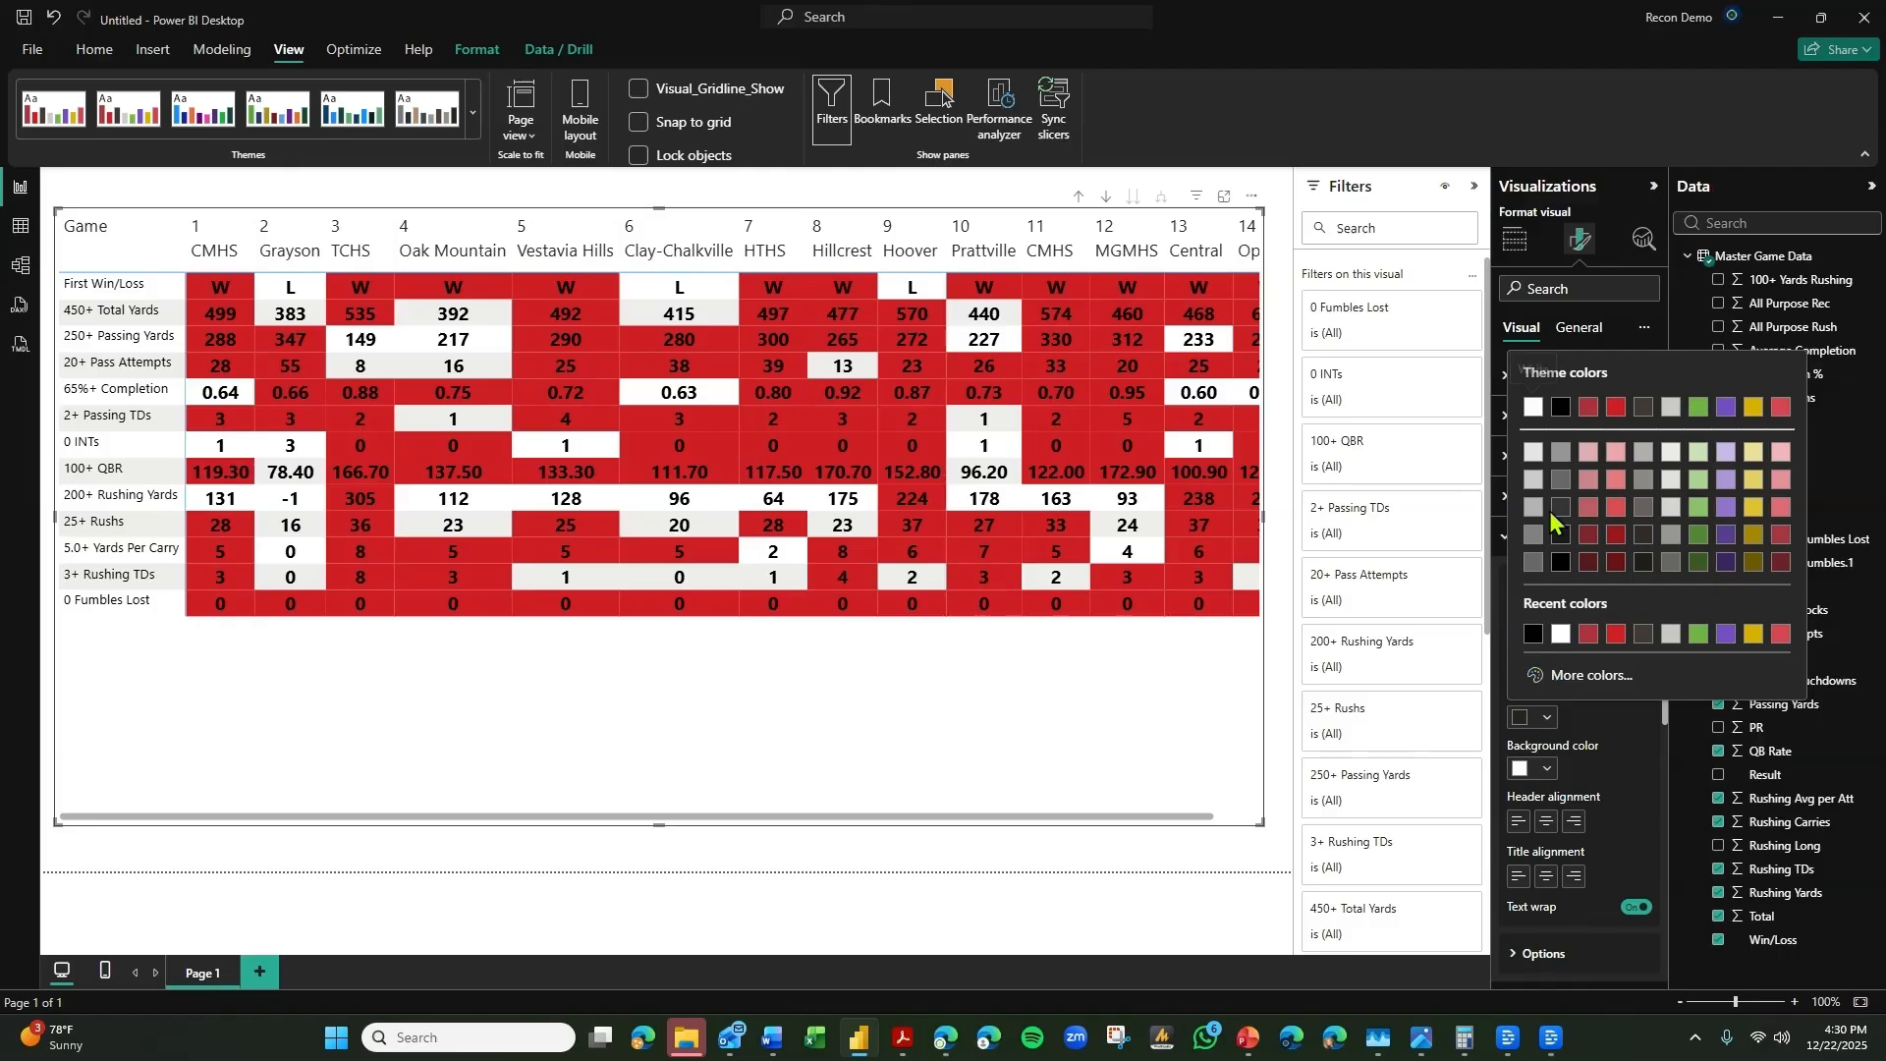
pyautogui.click(1561, 408)
pyautogui.click(1520, 663)
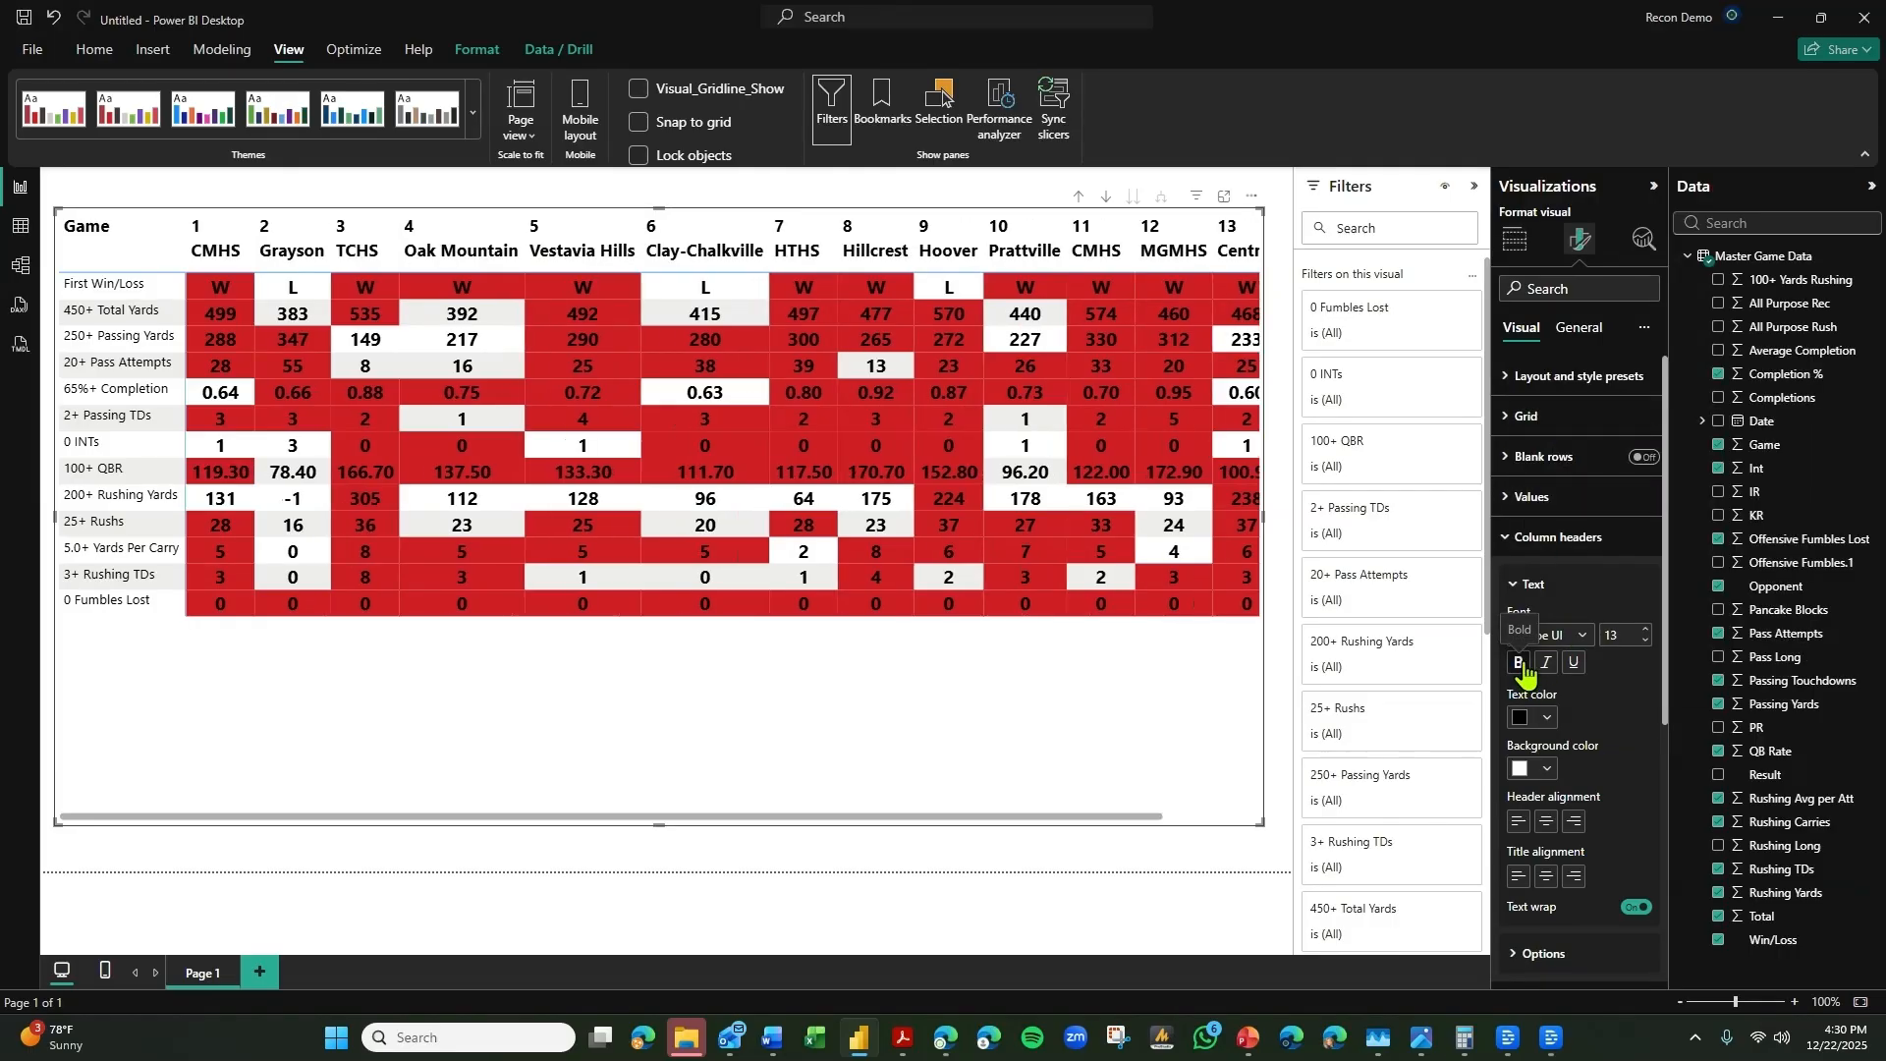
# Center the column headers' title and header alignment, and set the header font size to 12.
pyautogui.click(1545, 875)
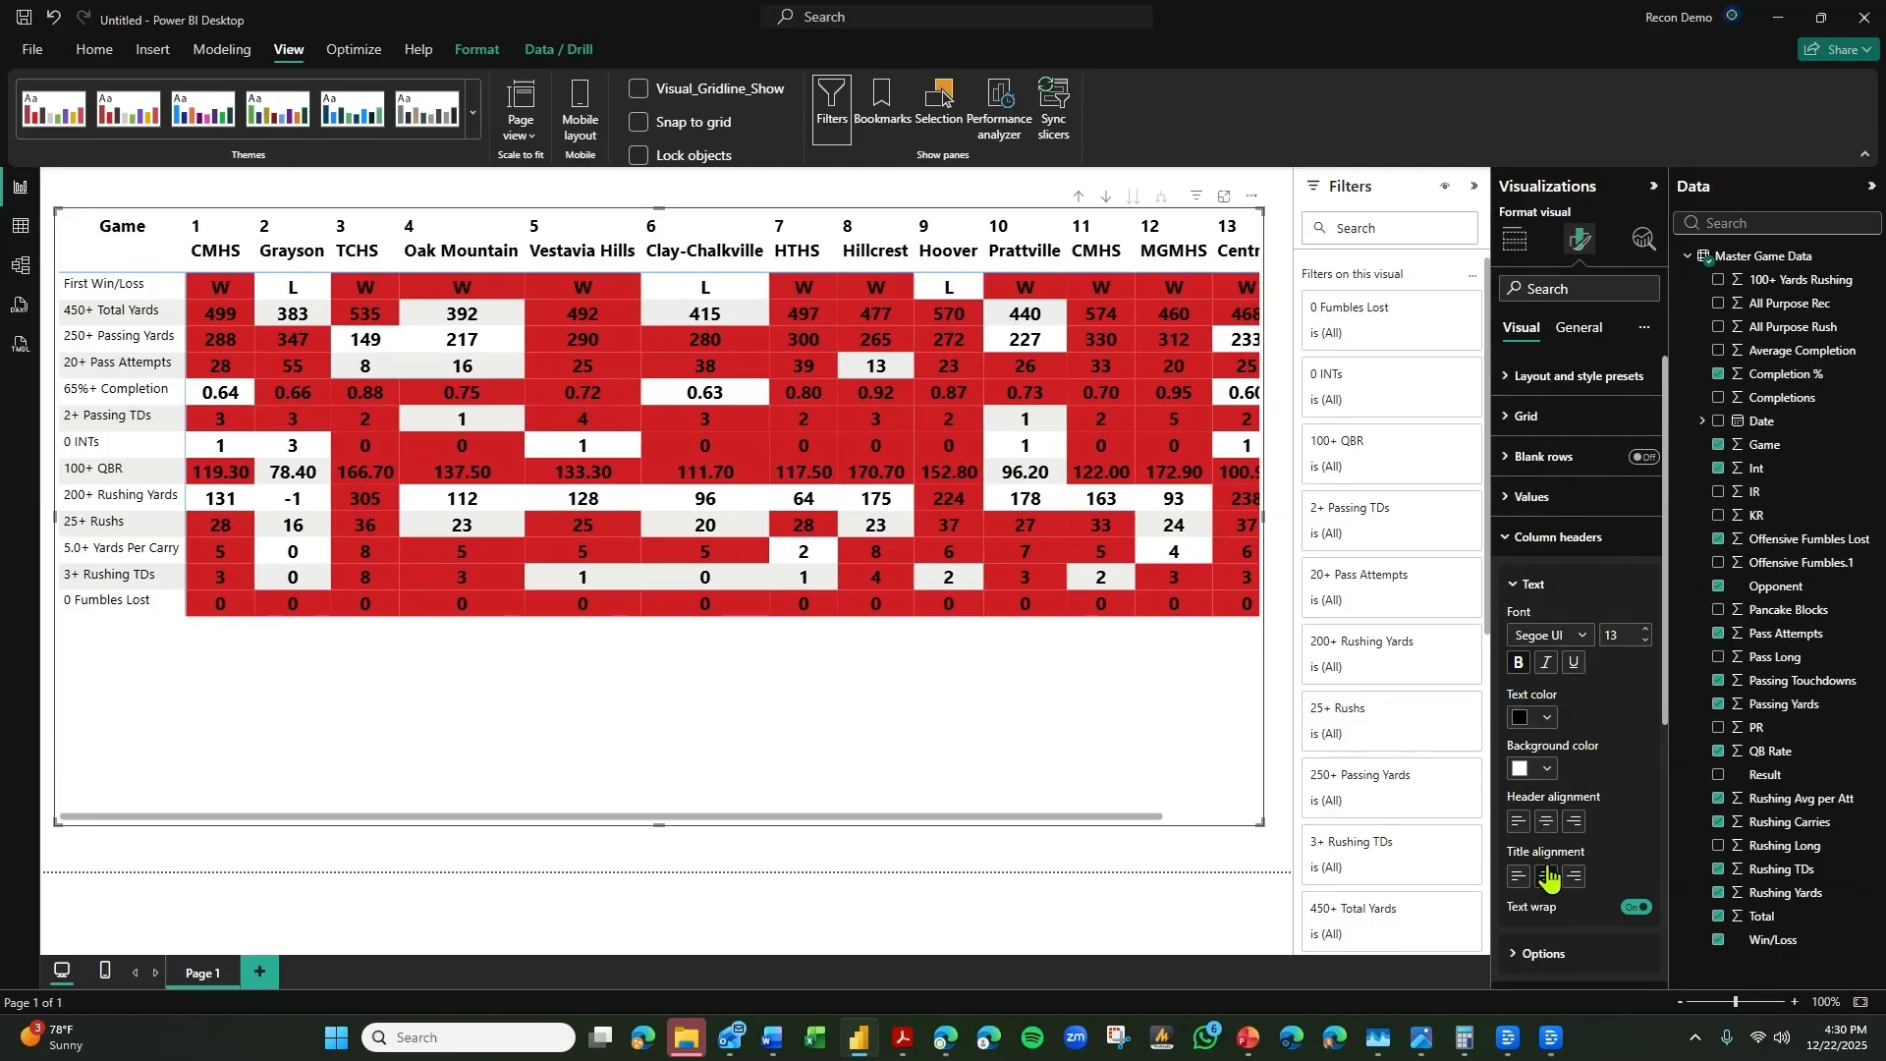
pyautogui.click(1546, 821)
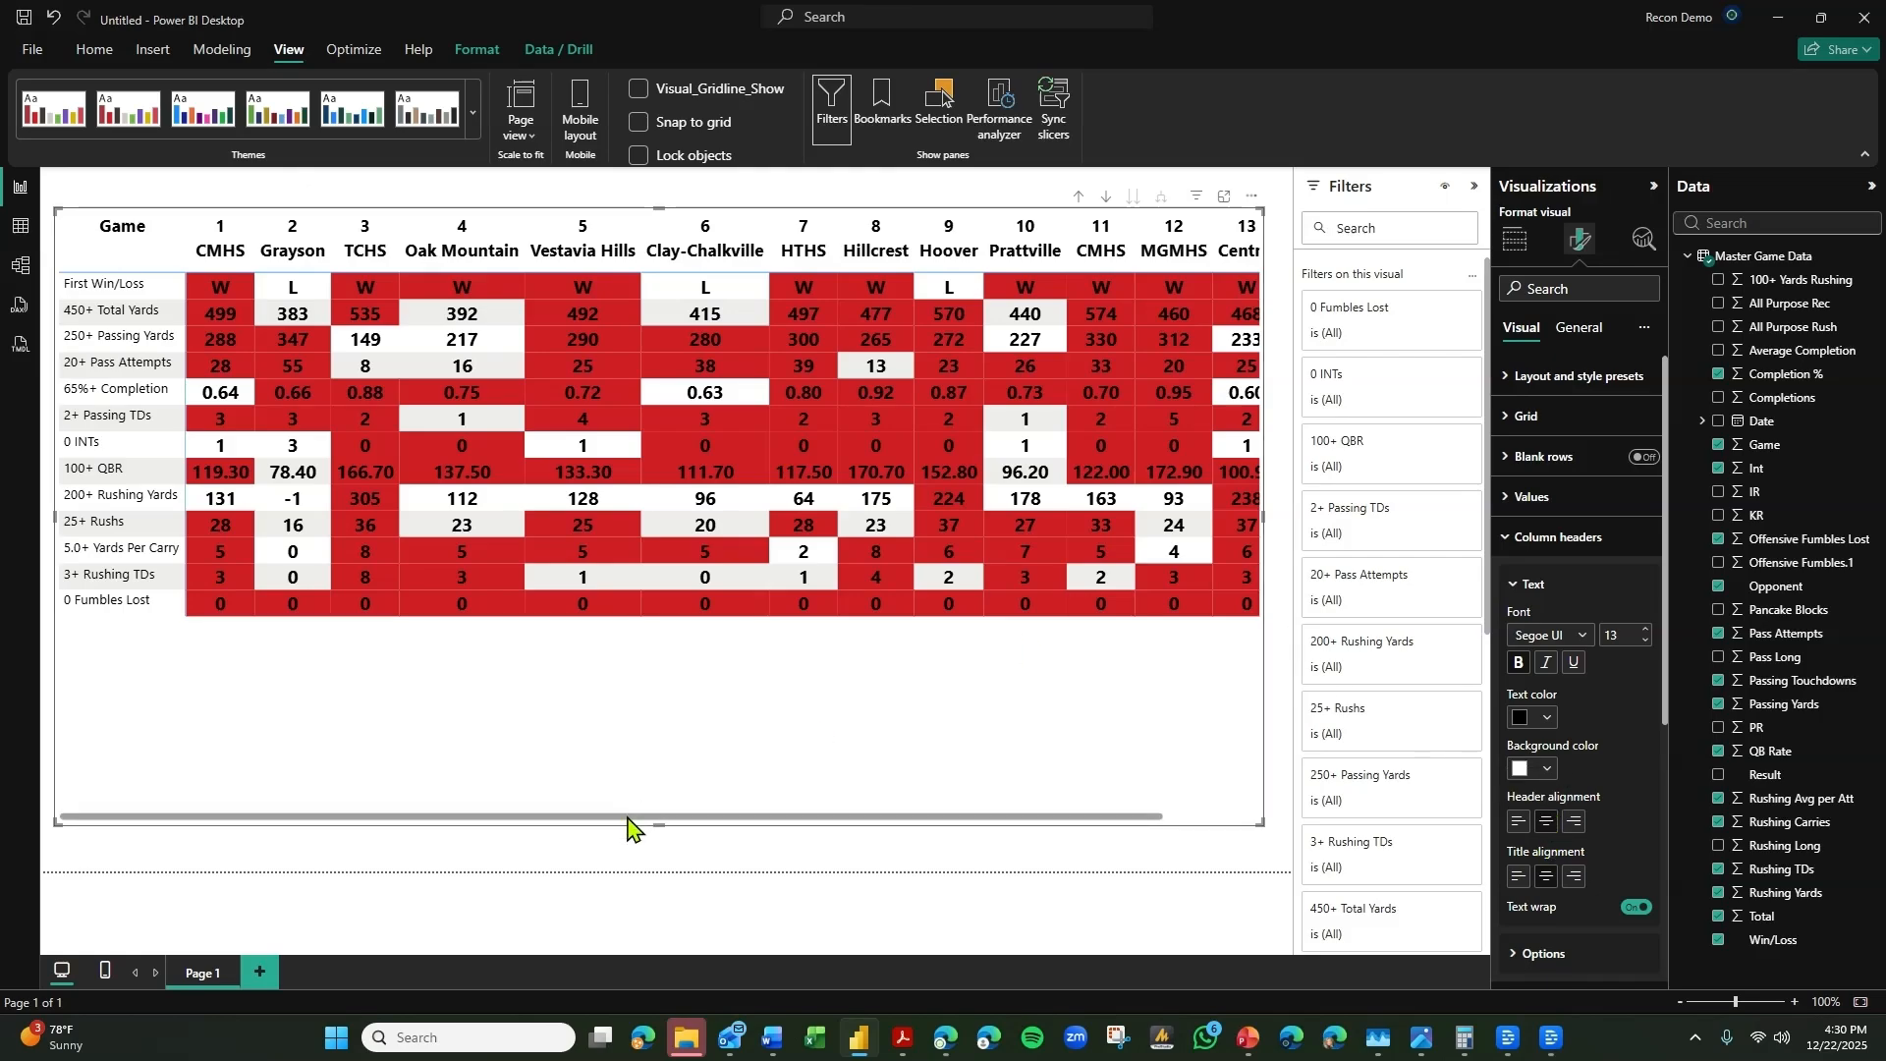
pyautogui.moveTo(628, 818); pyautogui.dragTo(757, 823)
pyautogui.moveTo(1009, 848); pyautogui.dragTo(400, 831)
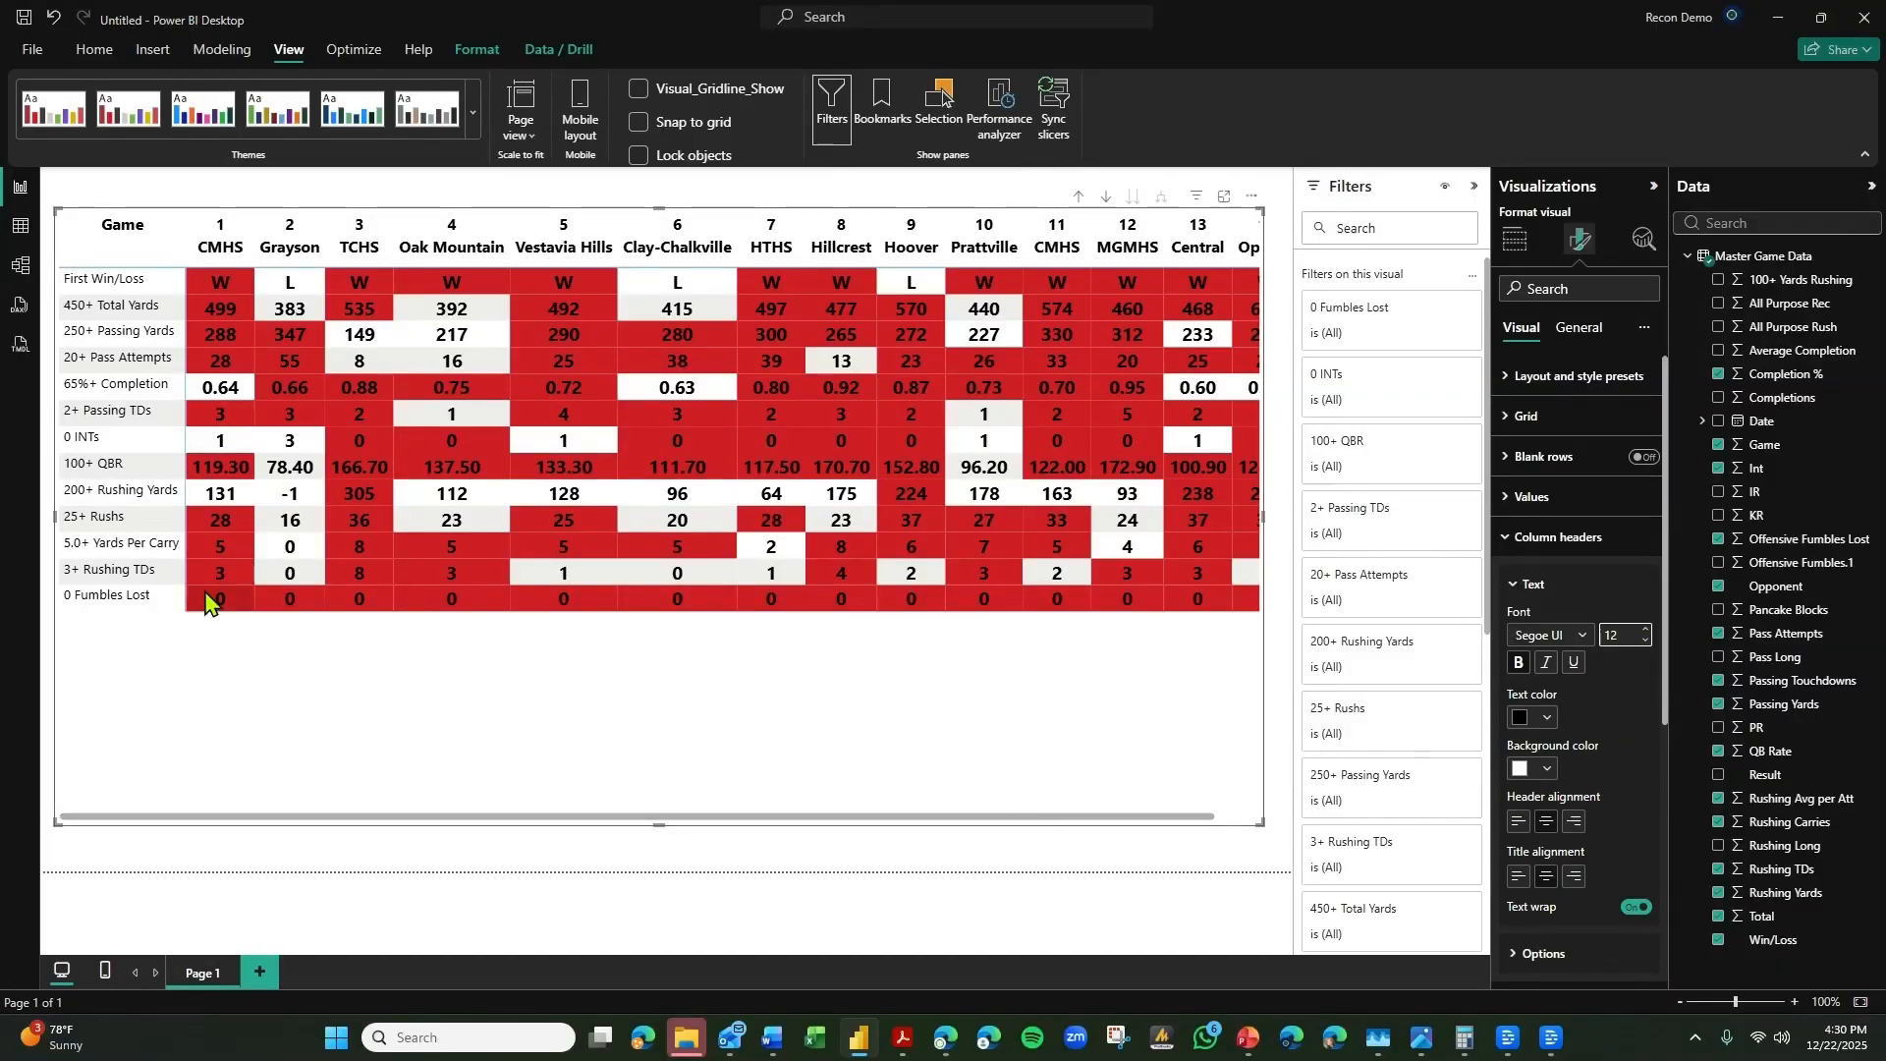
# Format the row headers as bold, centered black text at font size 13.
pyautogui.click(1590, 538)
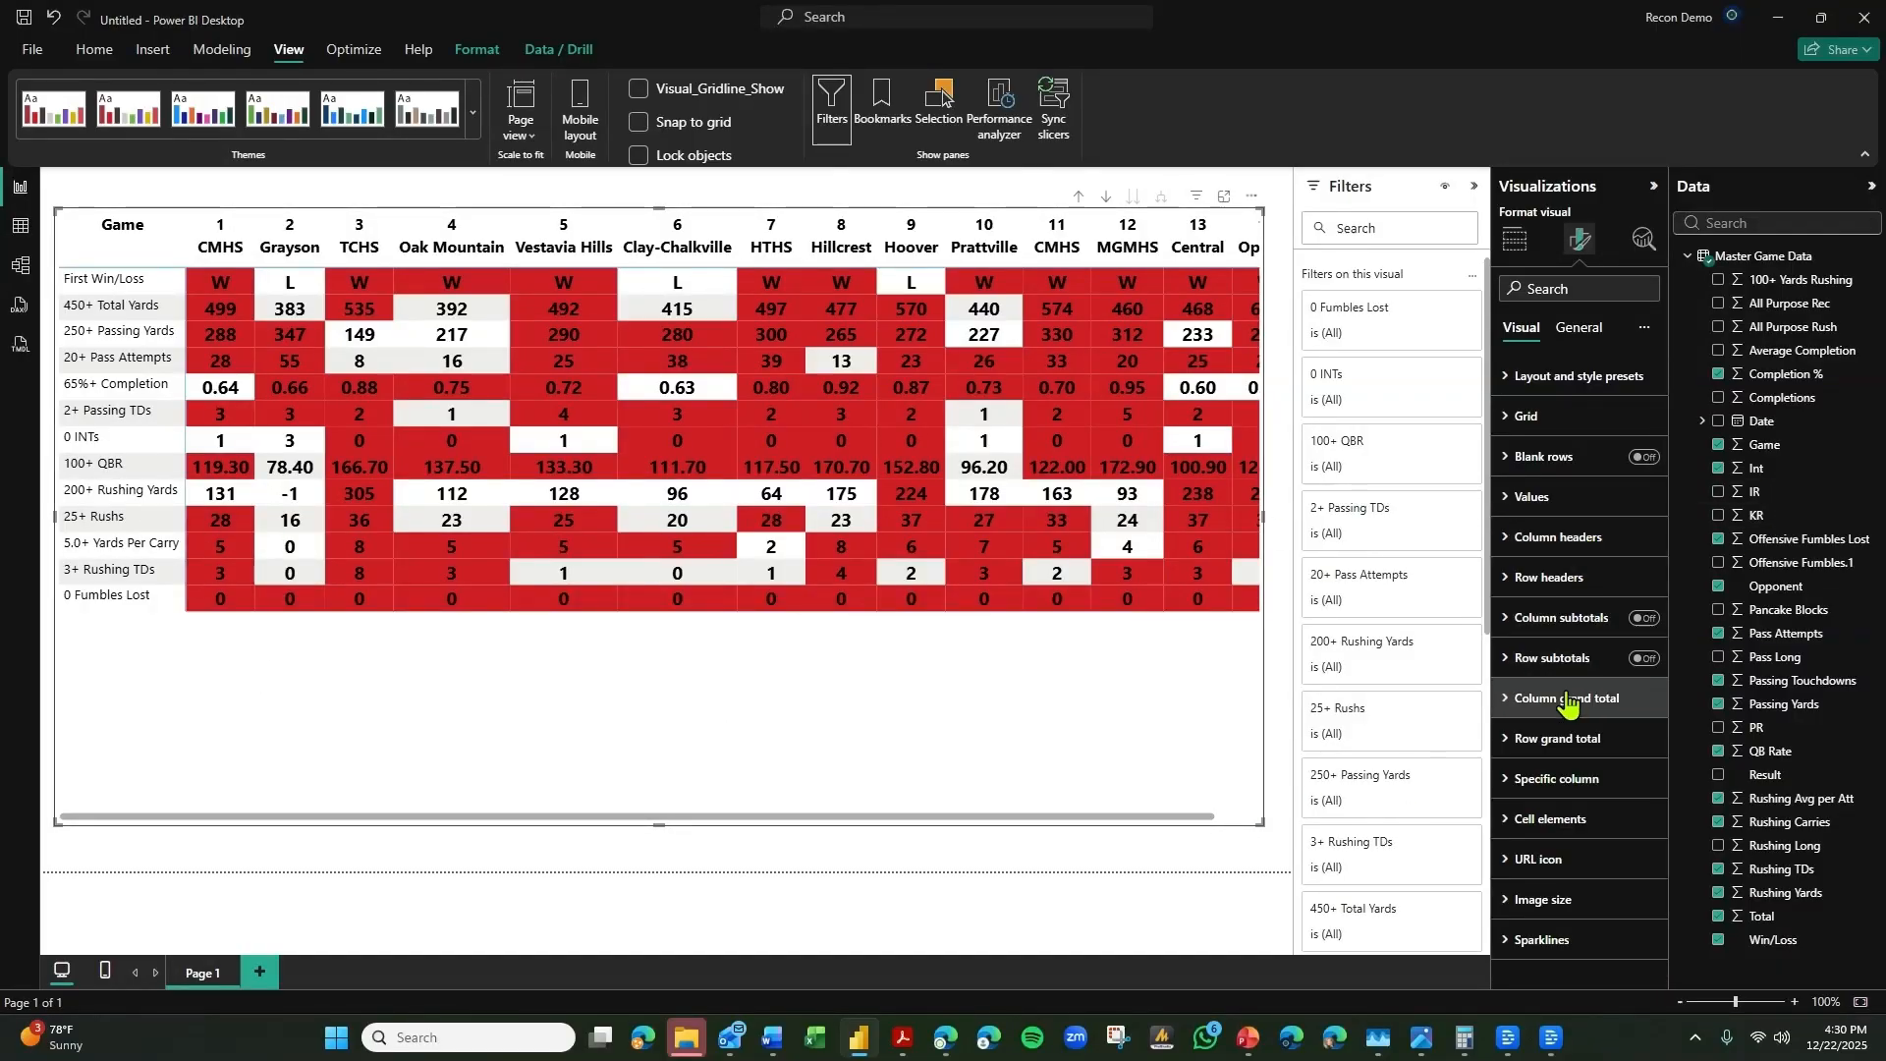
pyautogui.click(1570, 577)
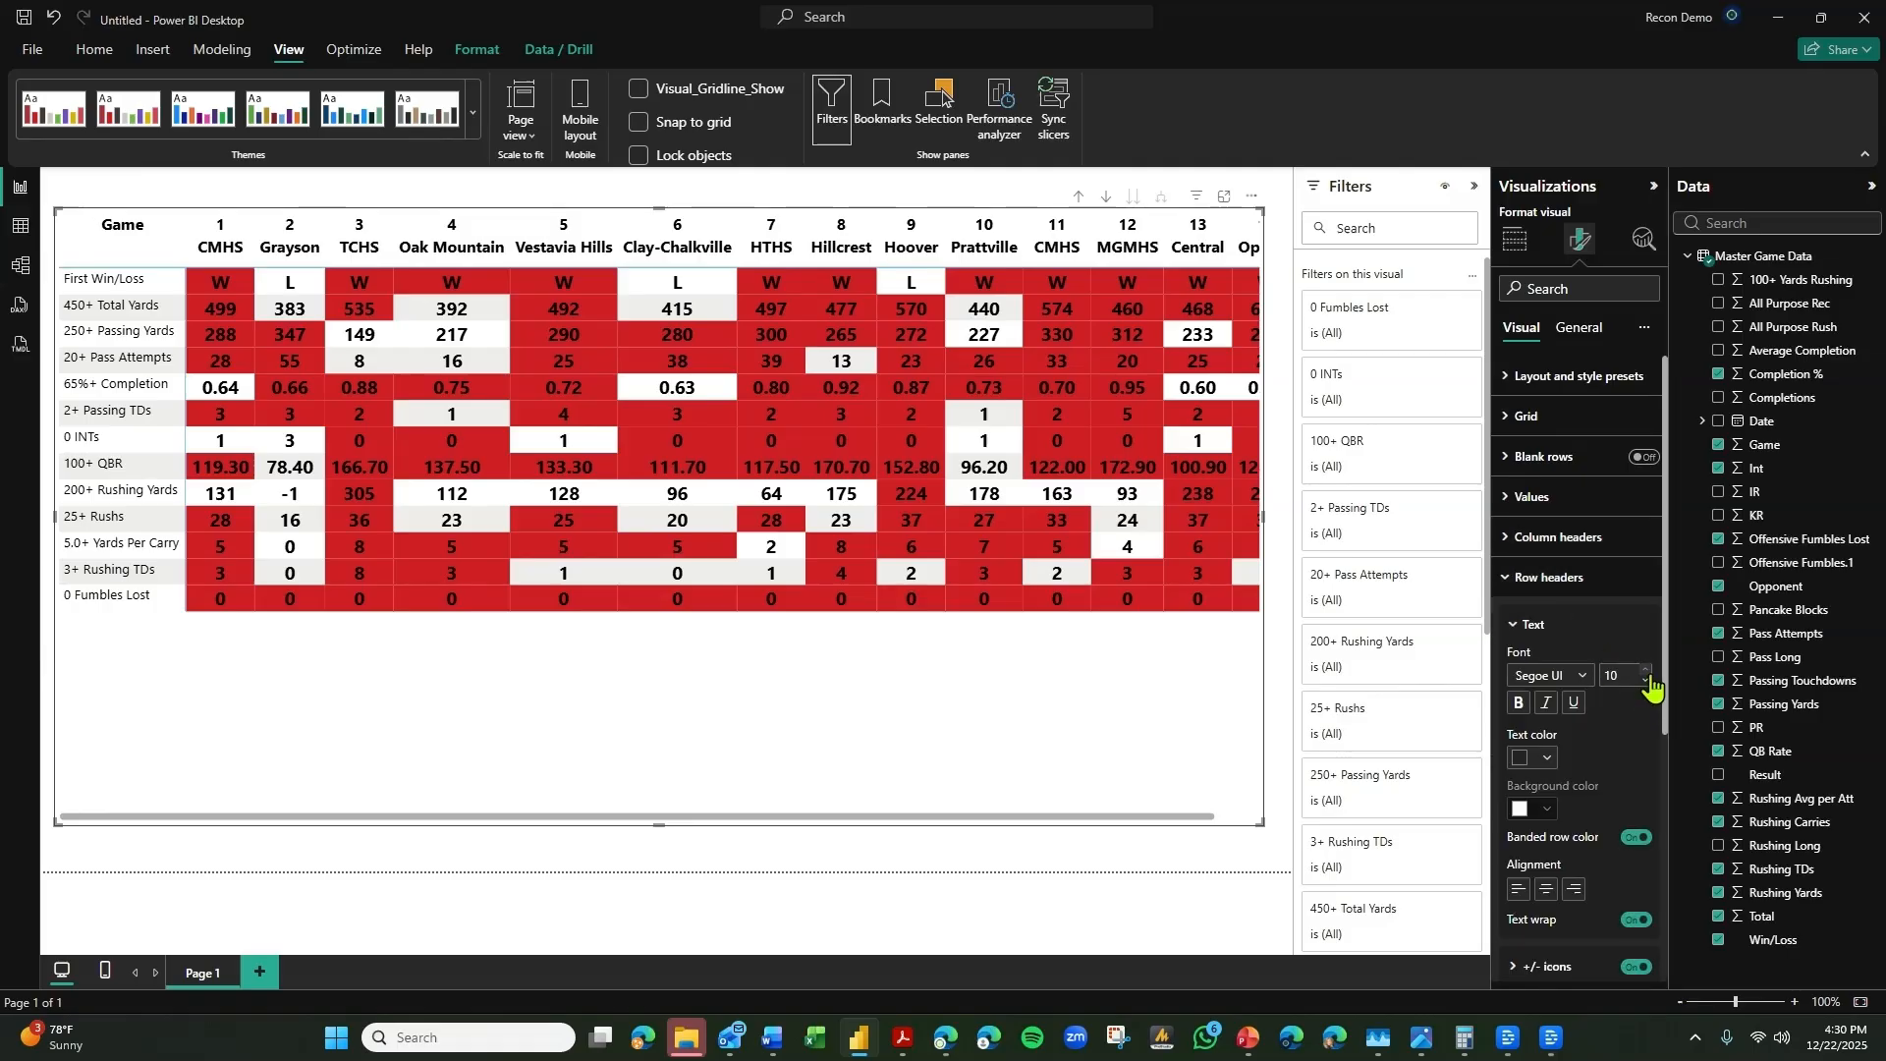
pyautogui.write('13')
pyautogui.click(1519, 702)
pyautogui.click(1548, 896)
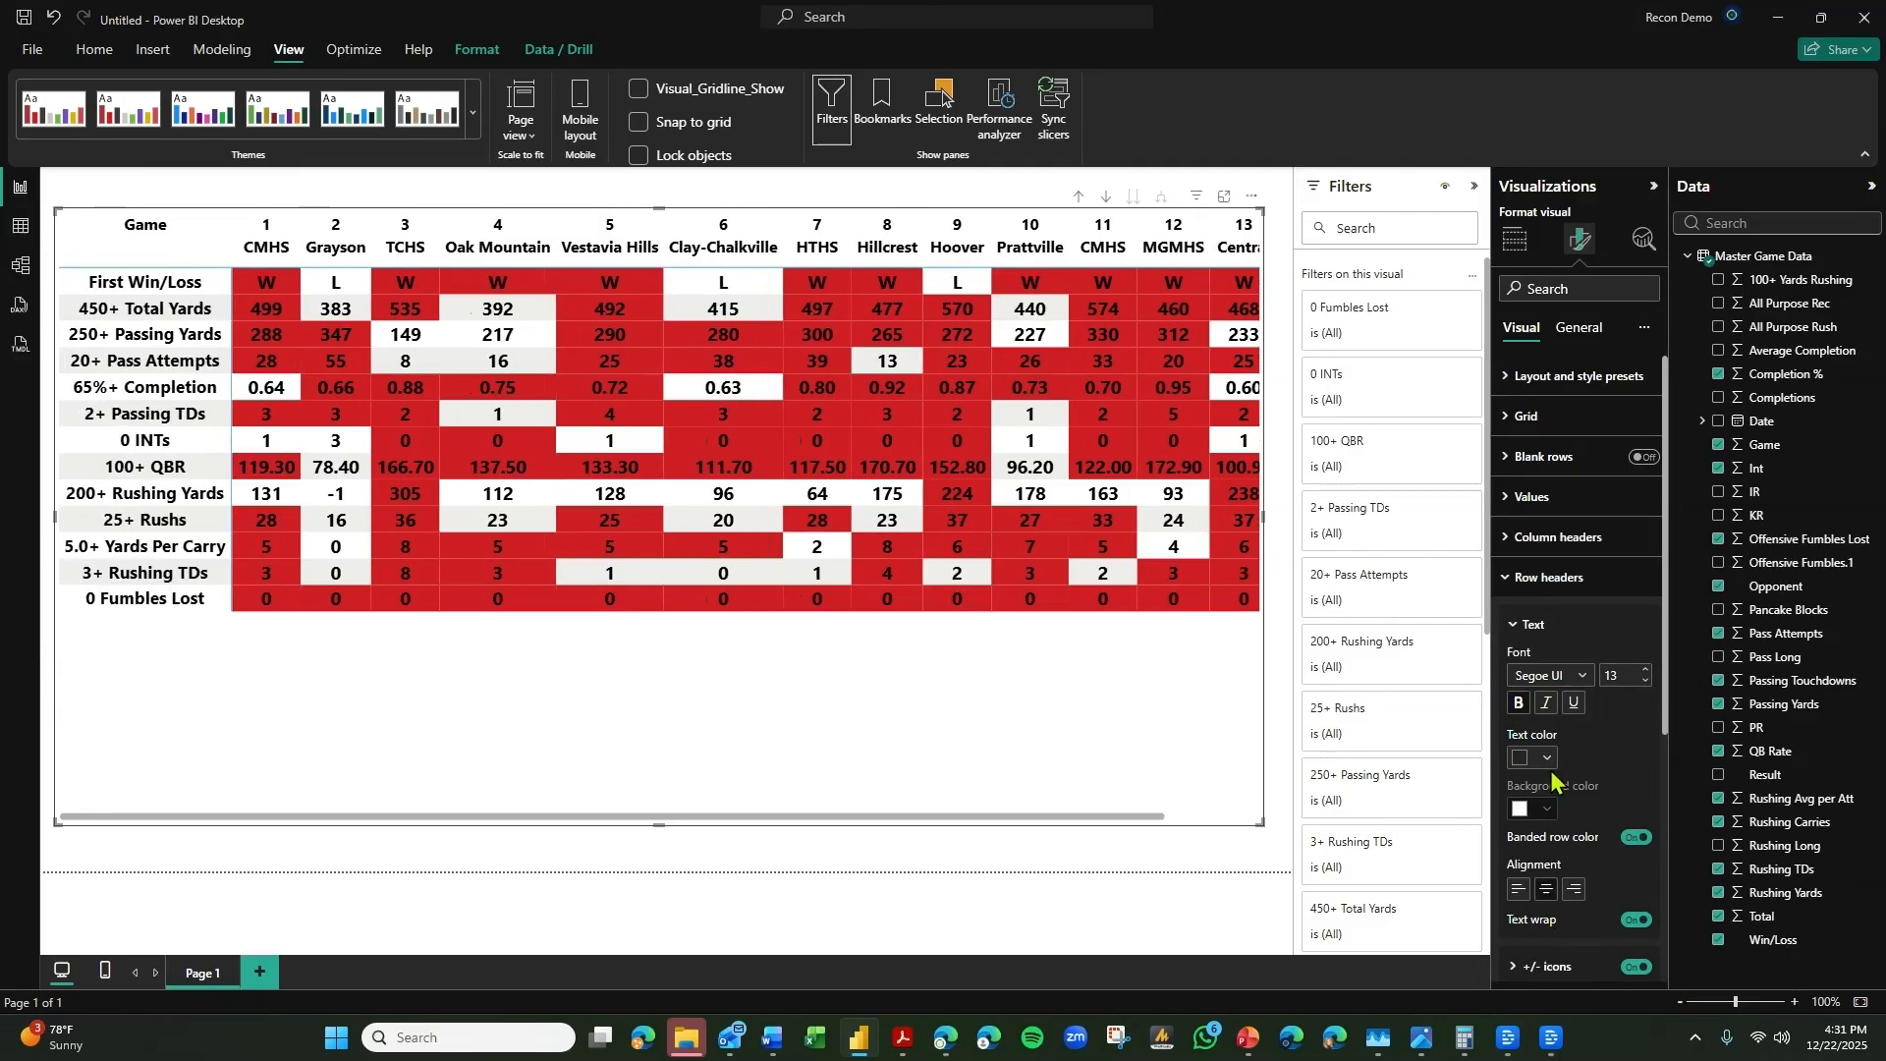
pyautogui.click(1547, 758)
pyautogui.click(1567, 467)
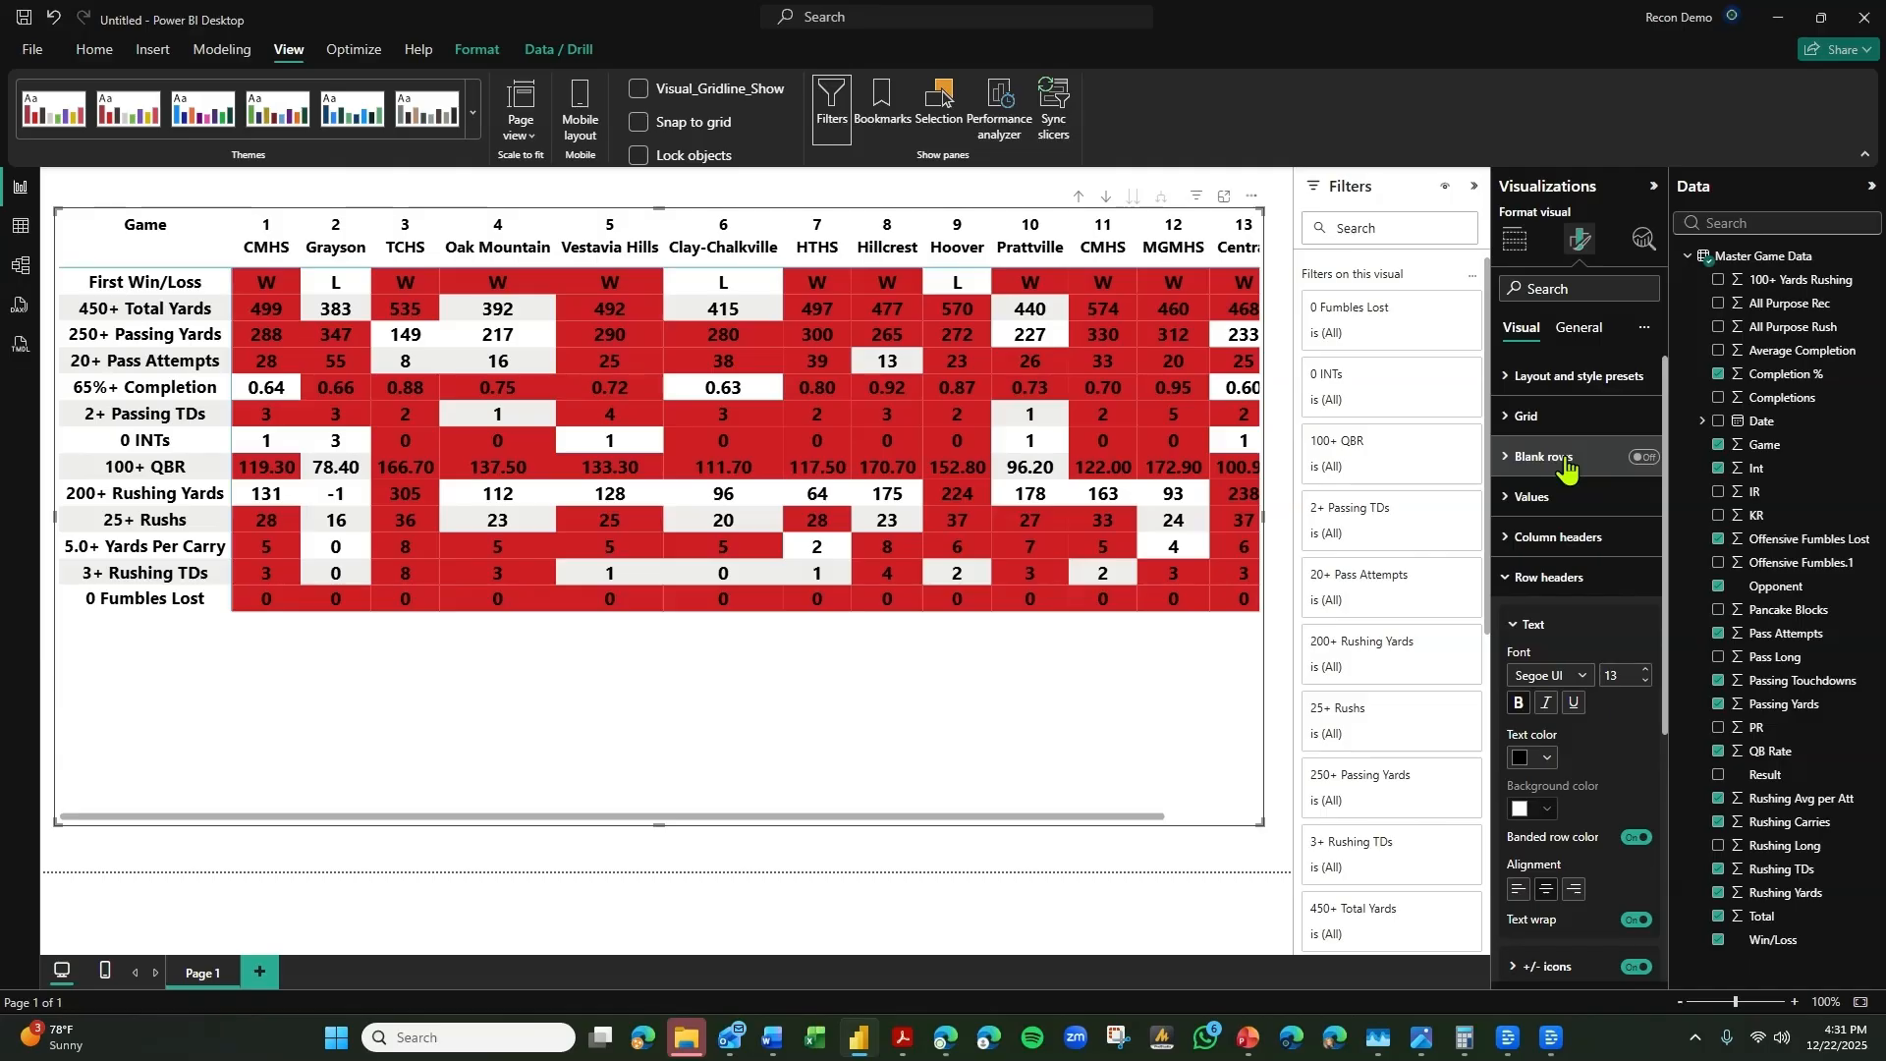
# Set the matrix grid's border color to black for all sections.
pyautogui.click(1571, 420)
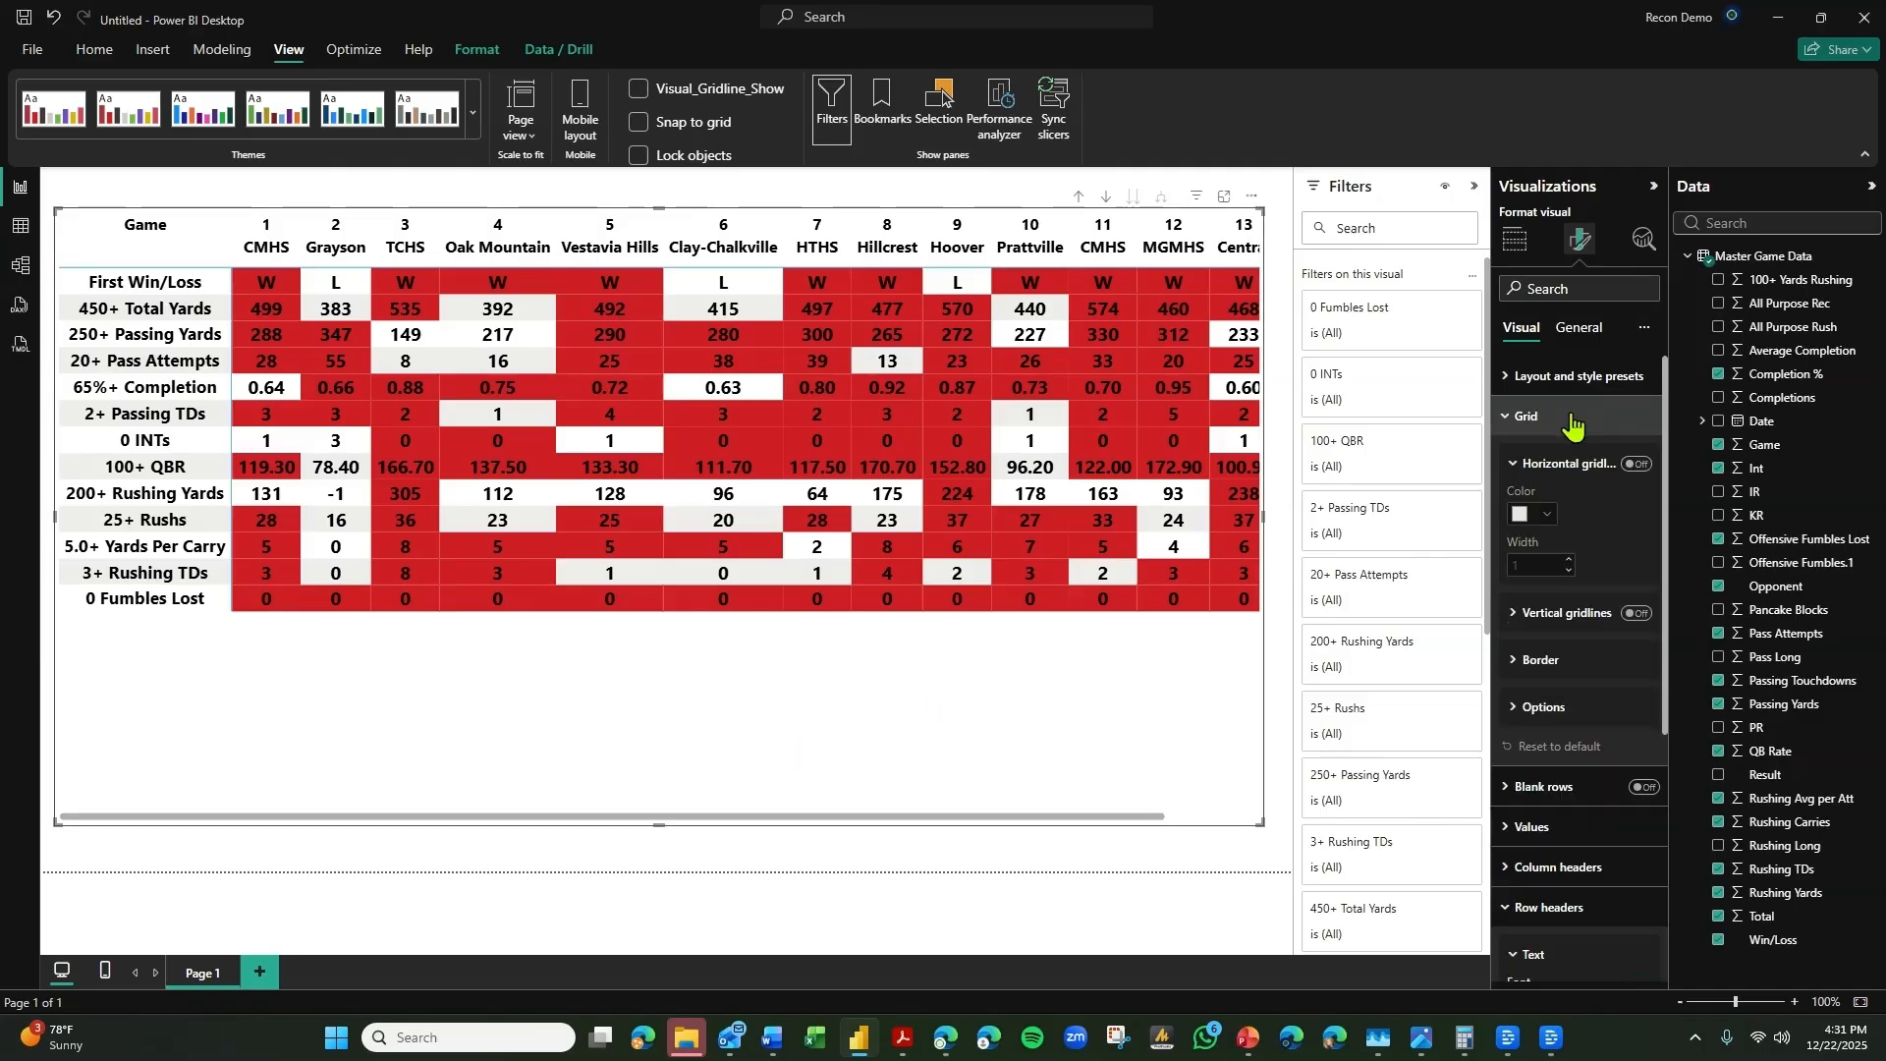
pyautogui.click(1563, 664)
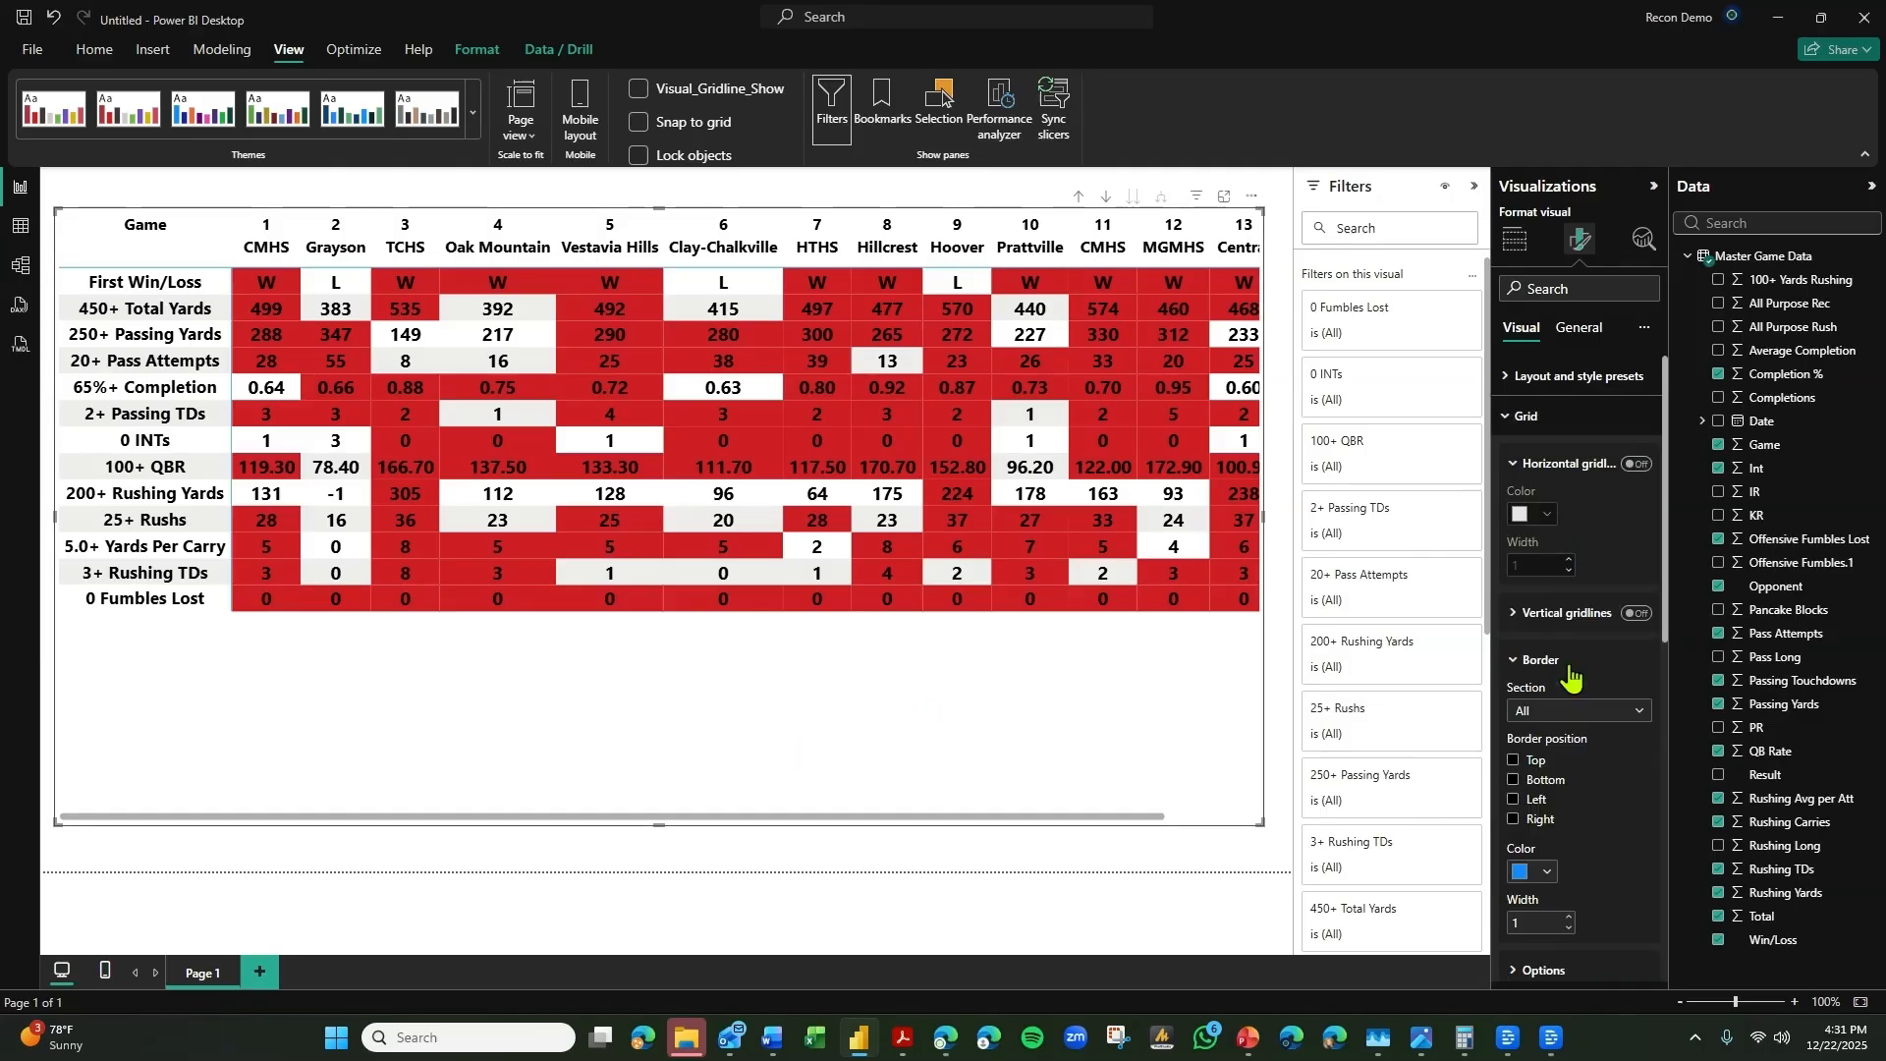
pyautogui.click(1525, 873)
pyautogui.click(1552, 558)
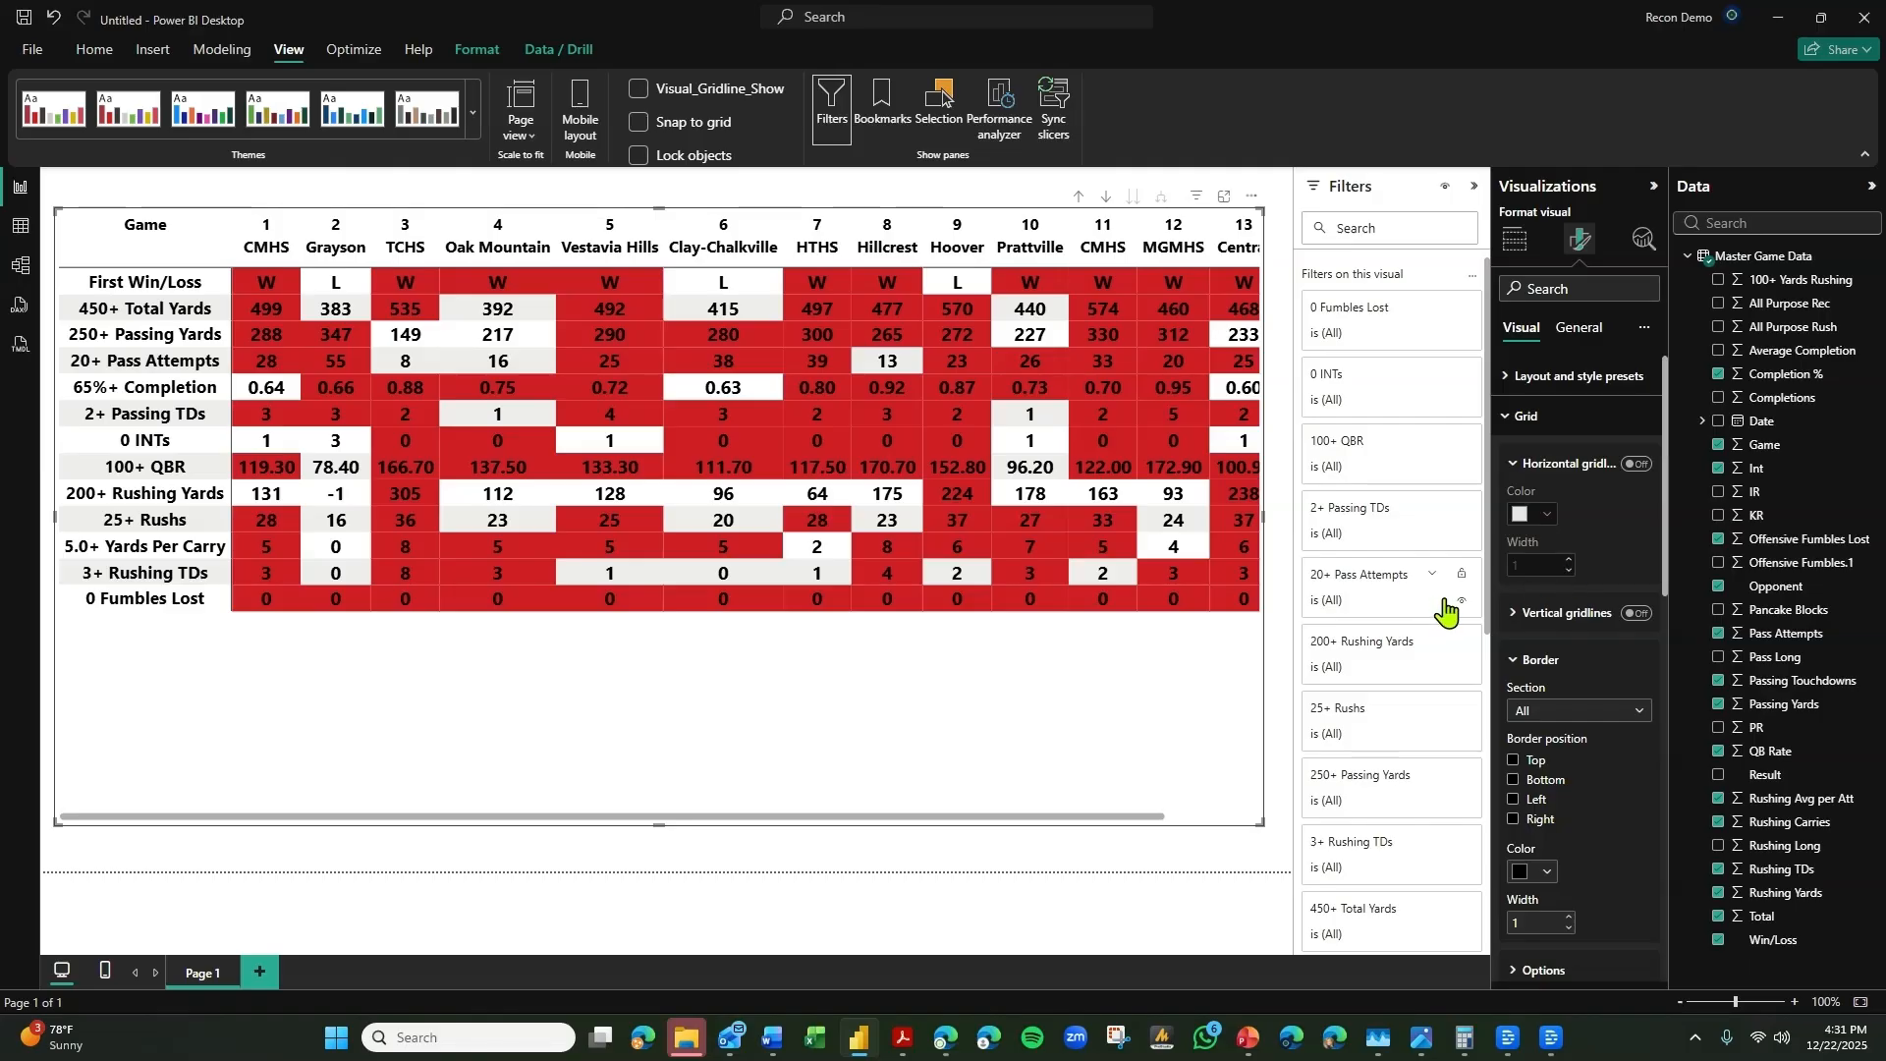
# Turn on the vertical gridlines of the matrix and color them black.
pyautogui.scroll(-1, 1607, 712)
pyautogui.click(1637, 515)
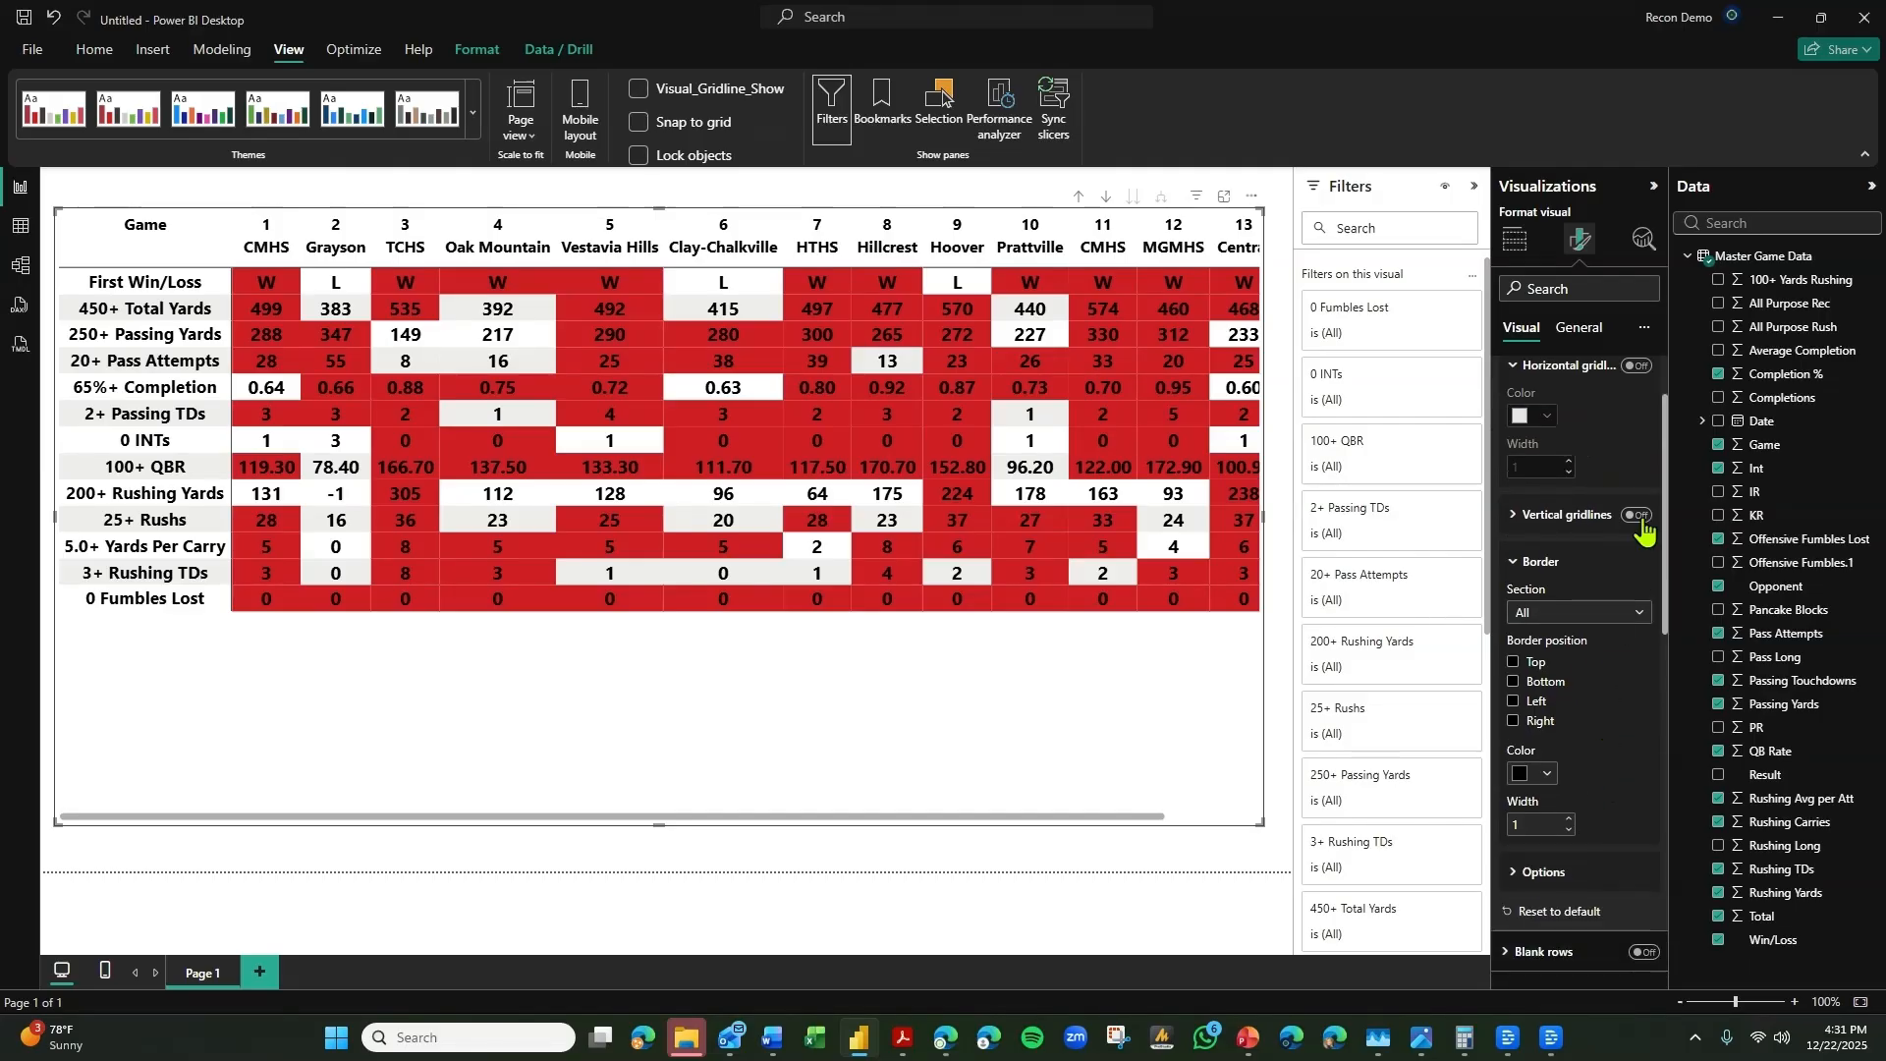
pyautogui.click(1552, 516)
pyautogui.click(1542, 567)
pyautogui.click(1559, 634)
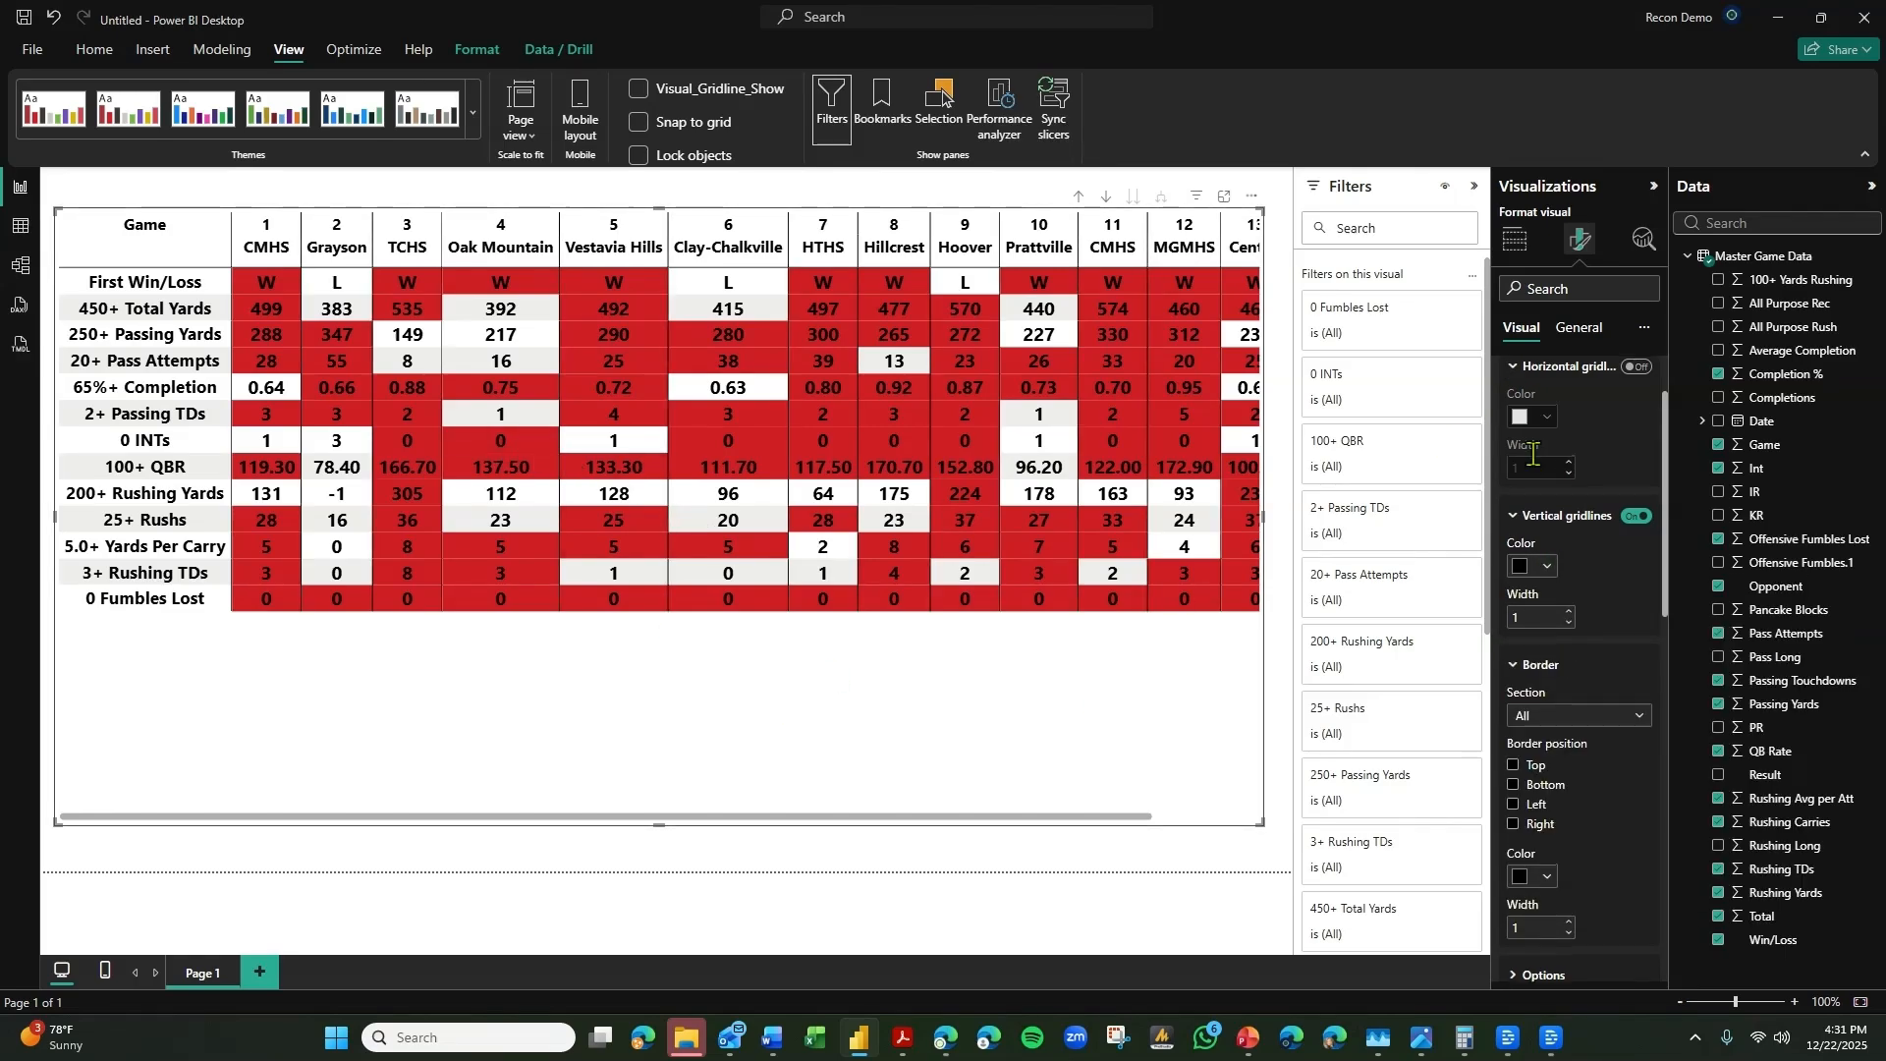
# Set the row padding in the matrix grid options to 8.
pyautogui.scroll(2, 1532, 413)
pyautogui.click(1551, 420)
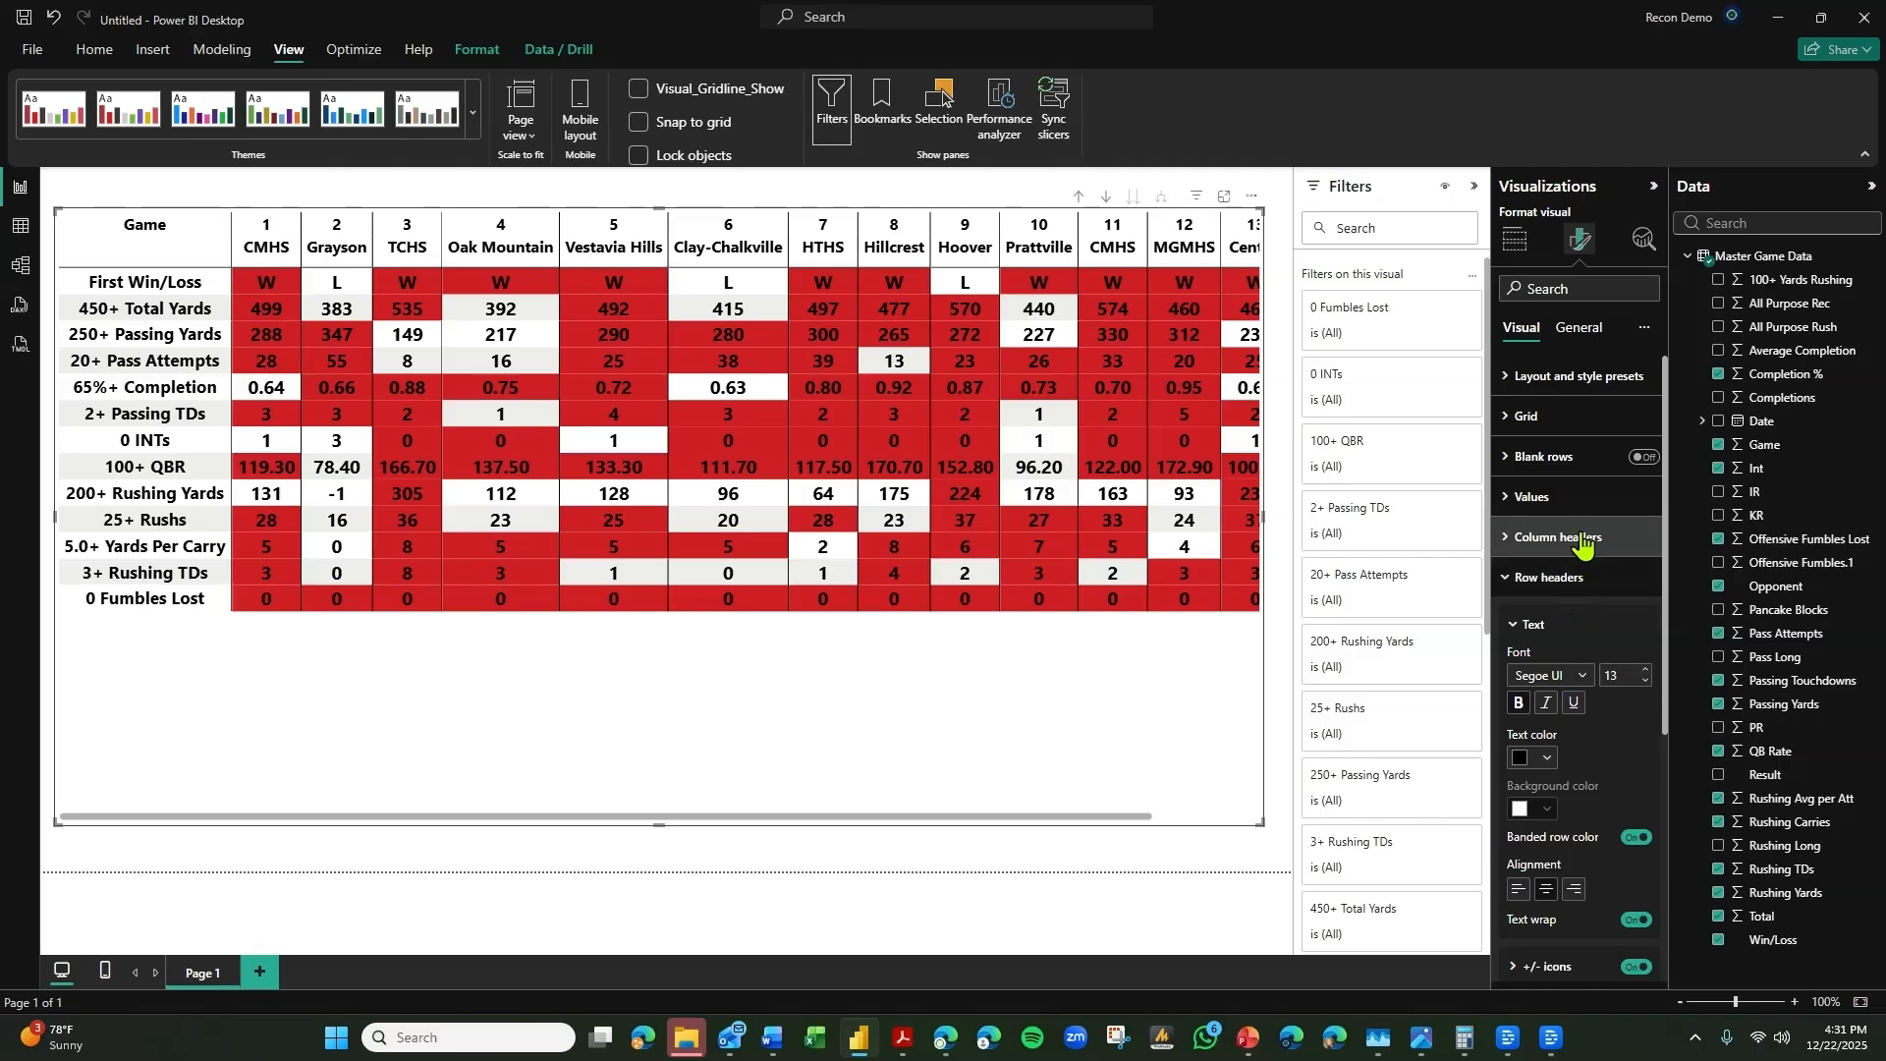
pyautogui.click(1566, 423)
pyautogui.scroll(-3, 1565, 609)
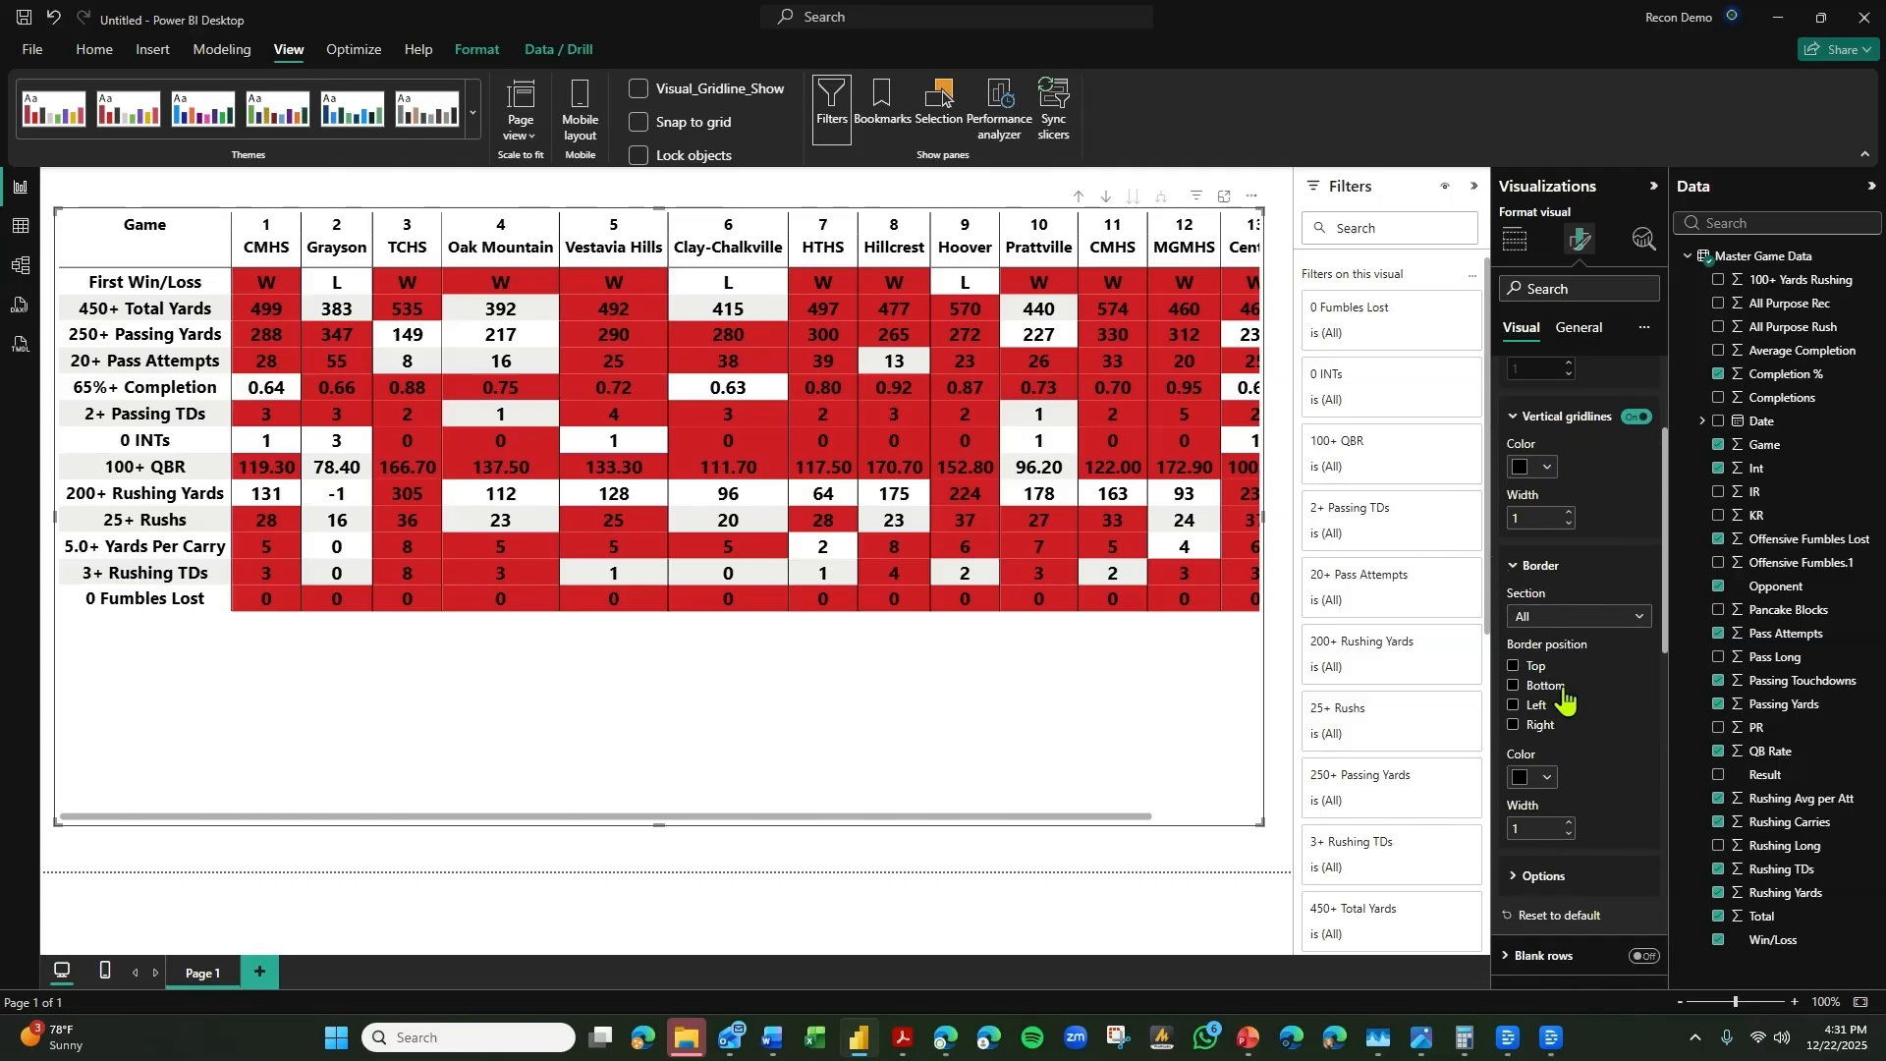
pyautogui.click(1556, 877)
pyautogui.scroll(-2, 1572, 786)
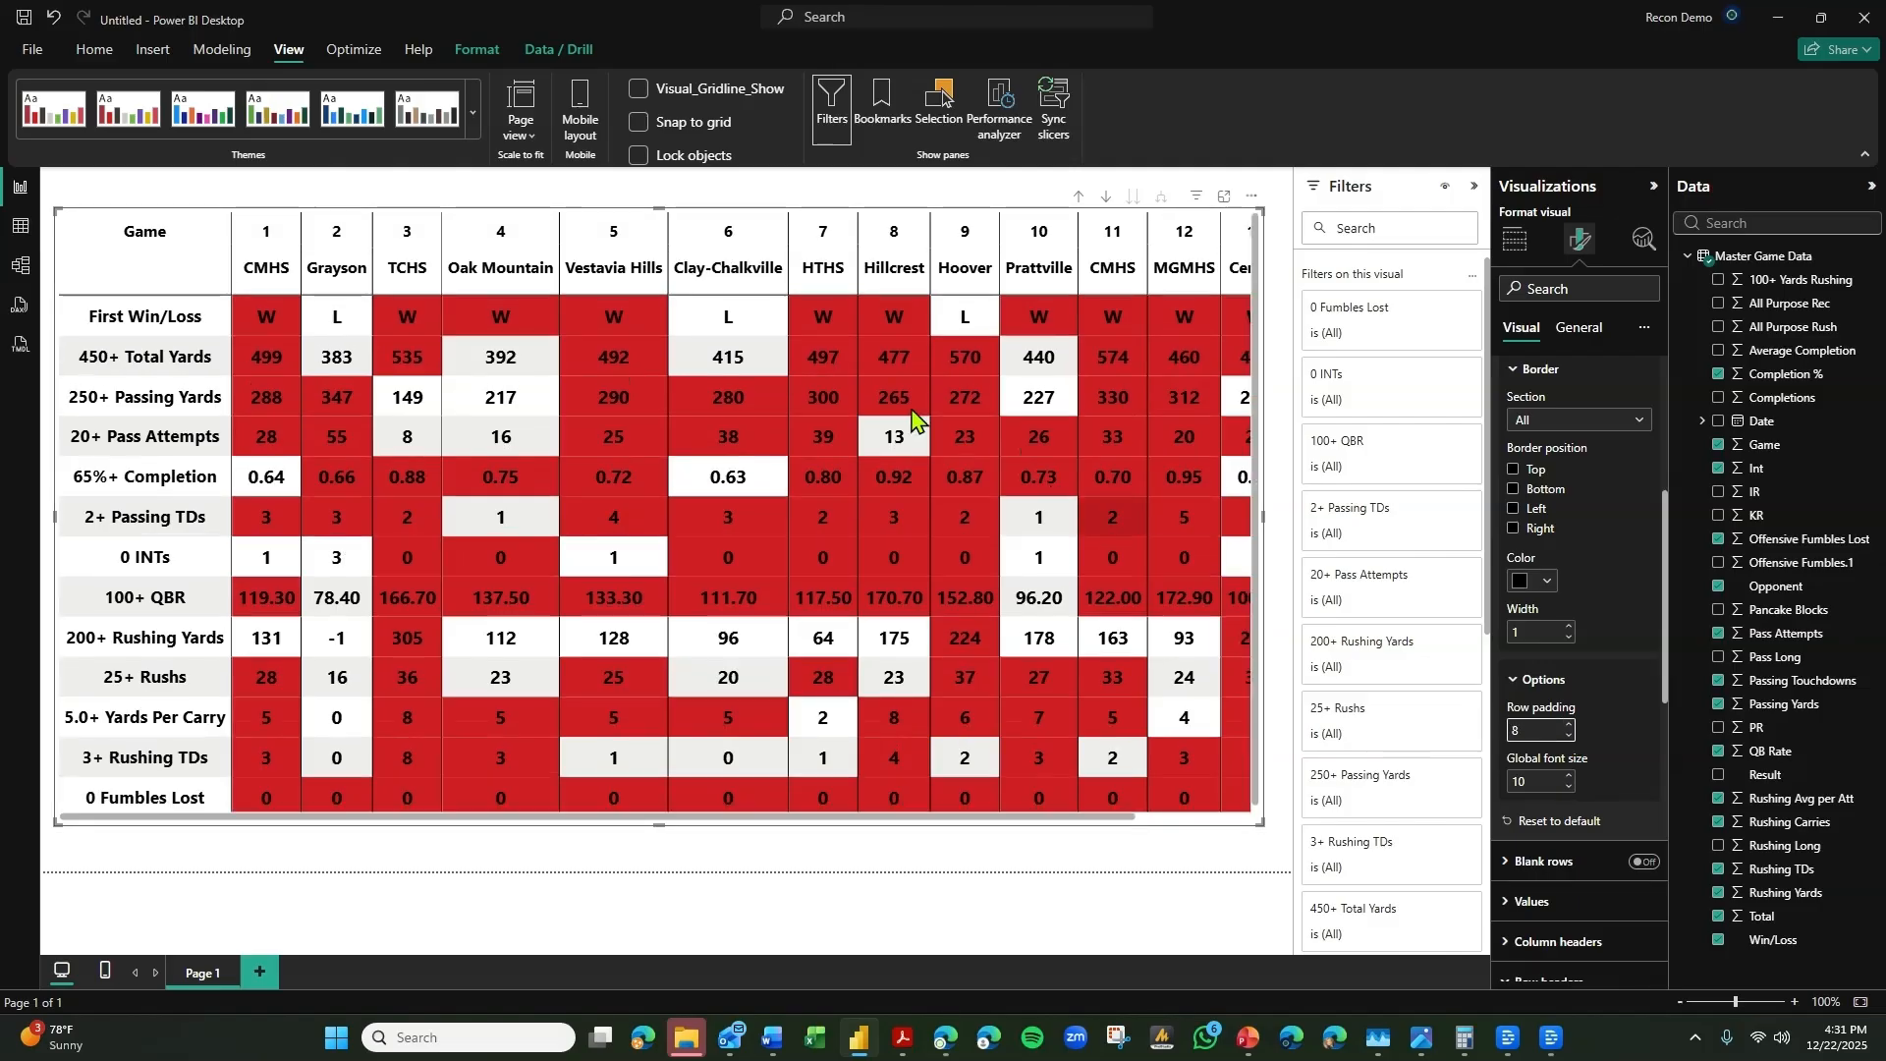
# Stretch the matrix to the full width of the report page and move it down toward the page's lower edge.
pyautogui.moveTo(59, 214); pyautogui.dragTo(46, 177)
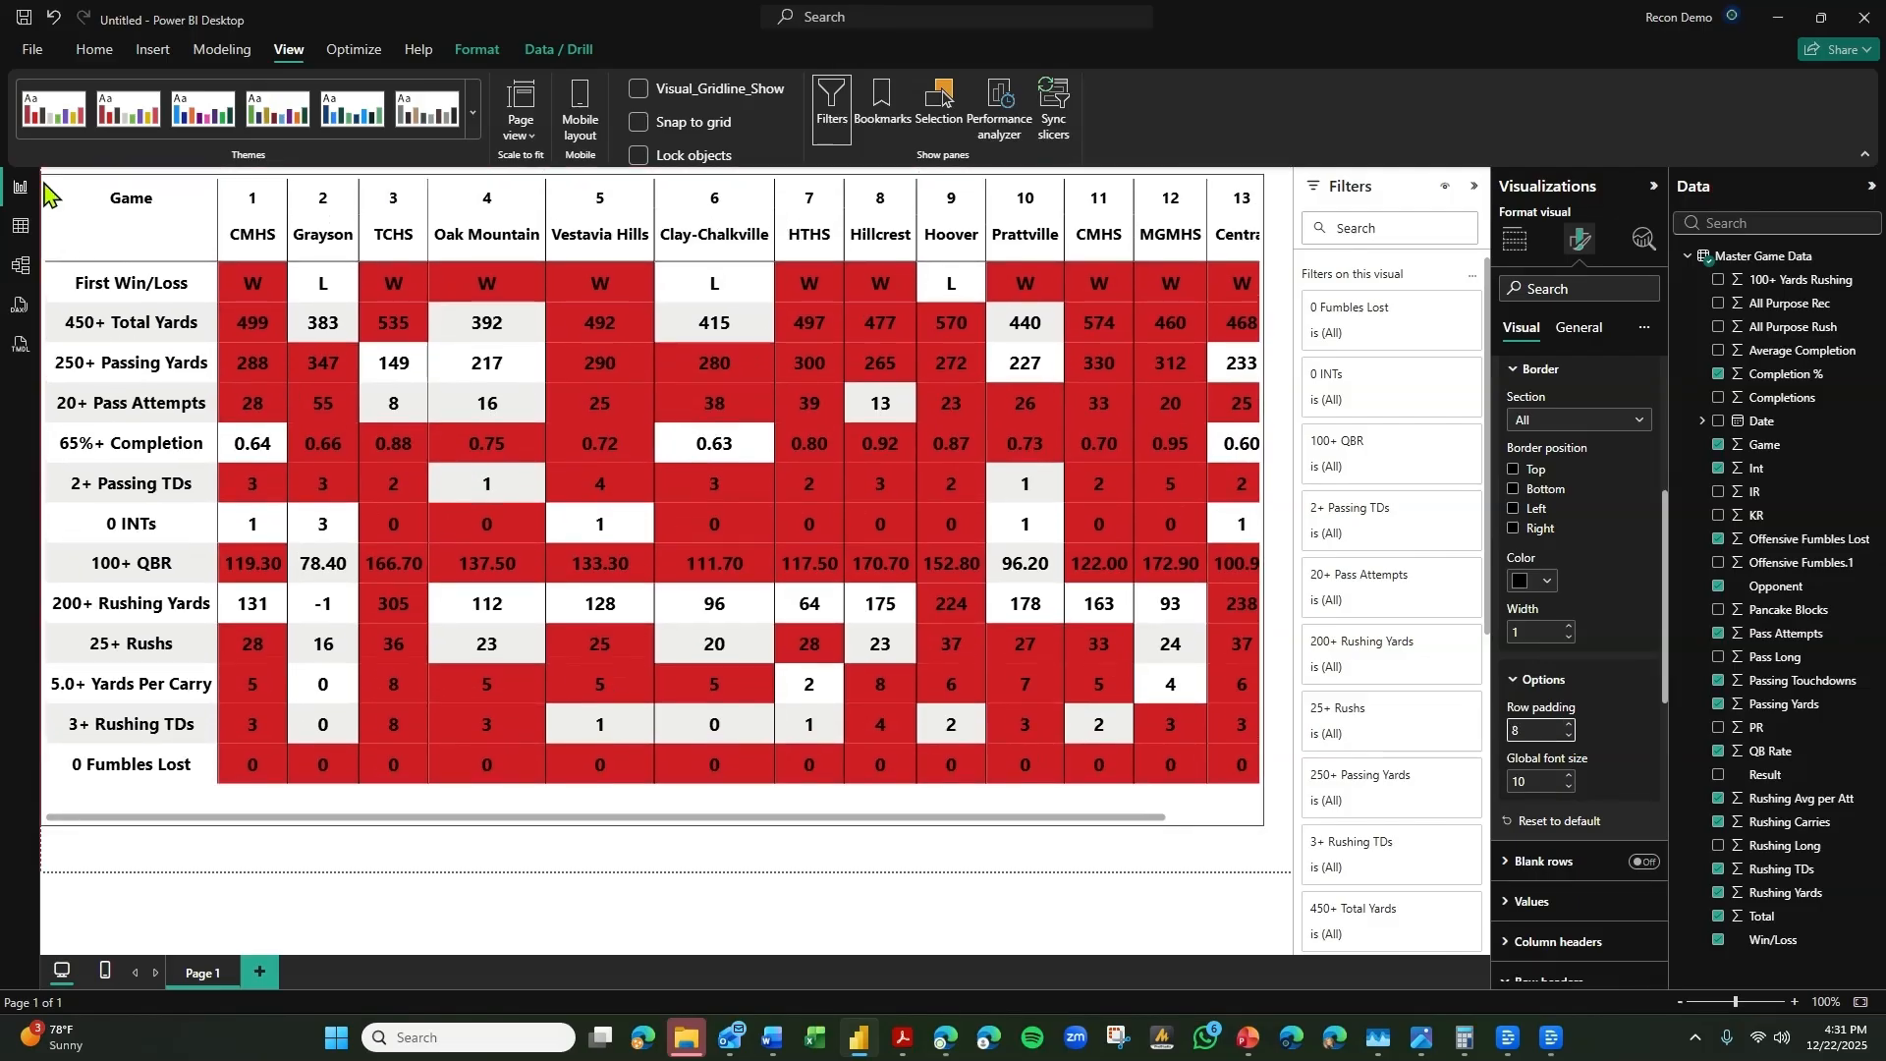
pyautogui.moveTo(1265, 818)
pyautogui.mouseDown()
pyautogui.moveTo(1292, 863)
pyautogui.moveTo(1291, 809)
pyautogui.mouseUp()
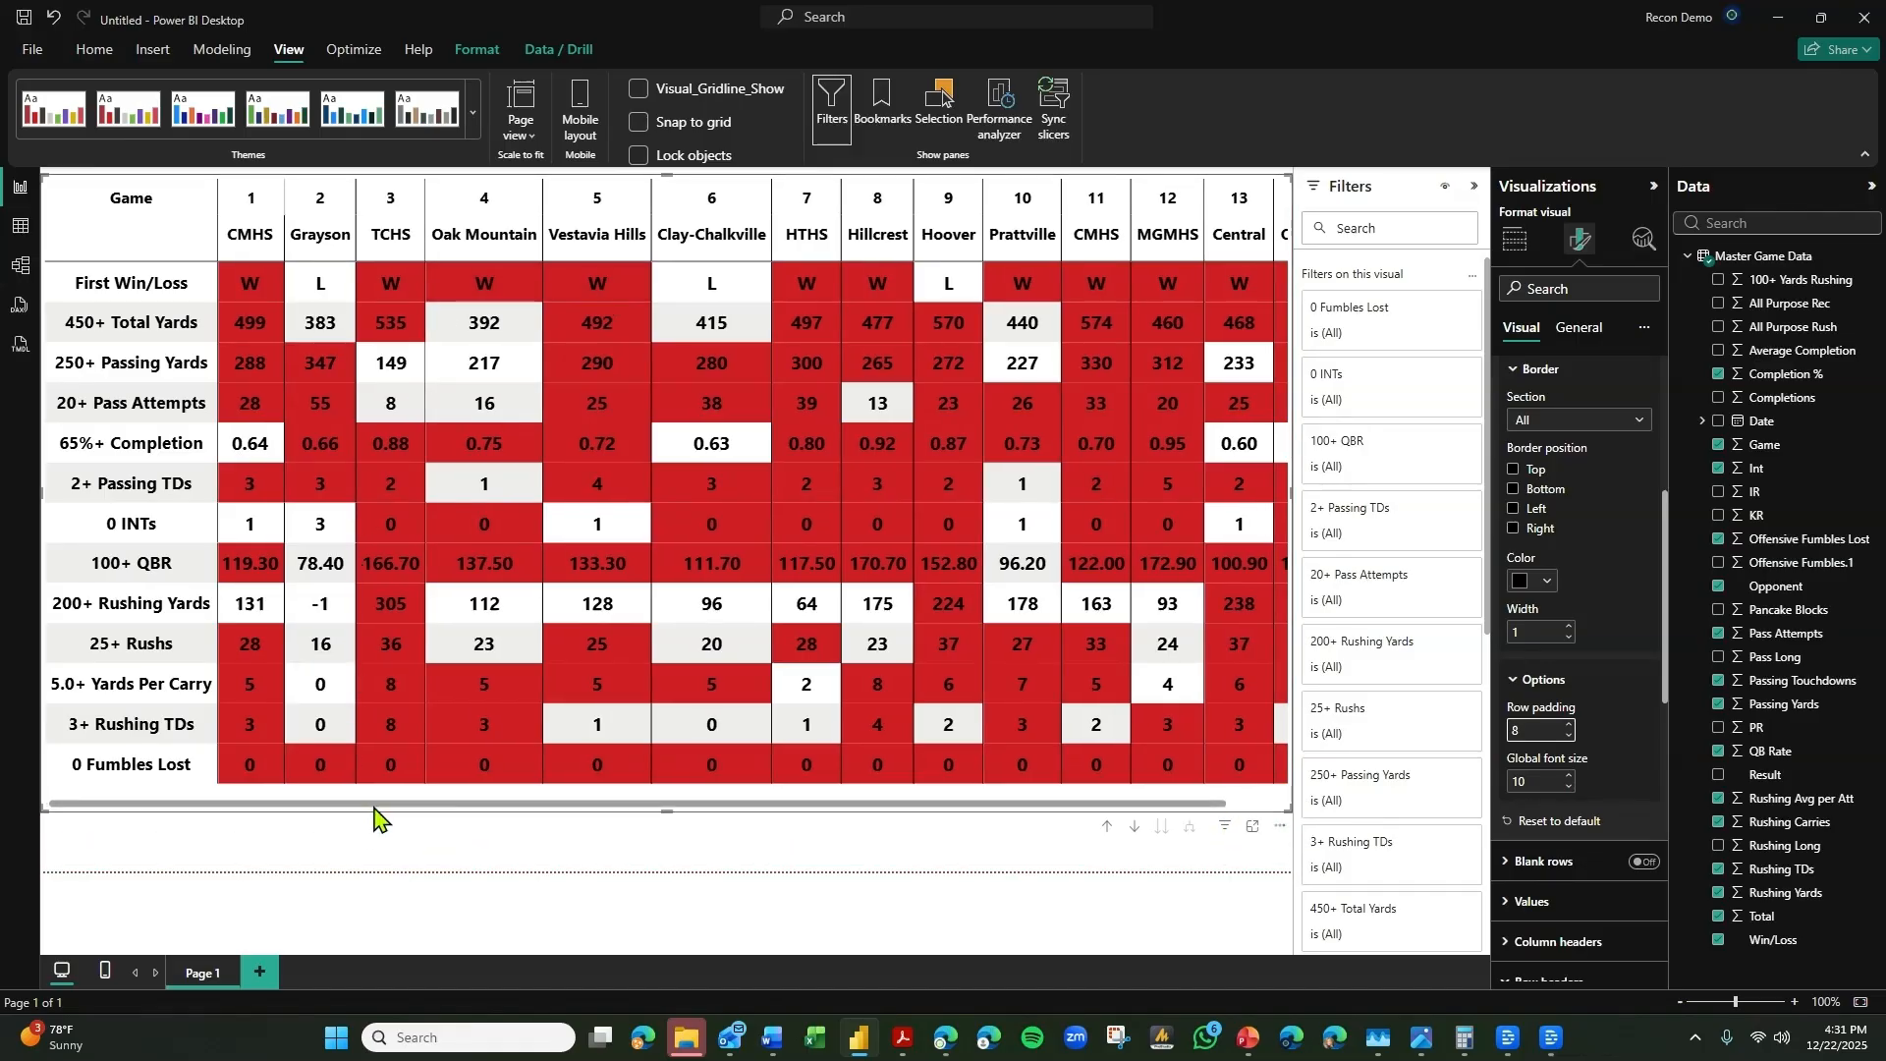
pyautogui.moveTo(370, 812); pyautogui.dragTo(370, 855)
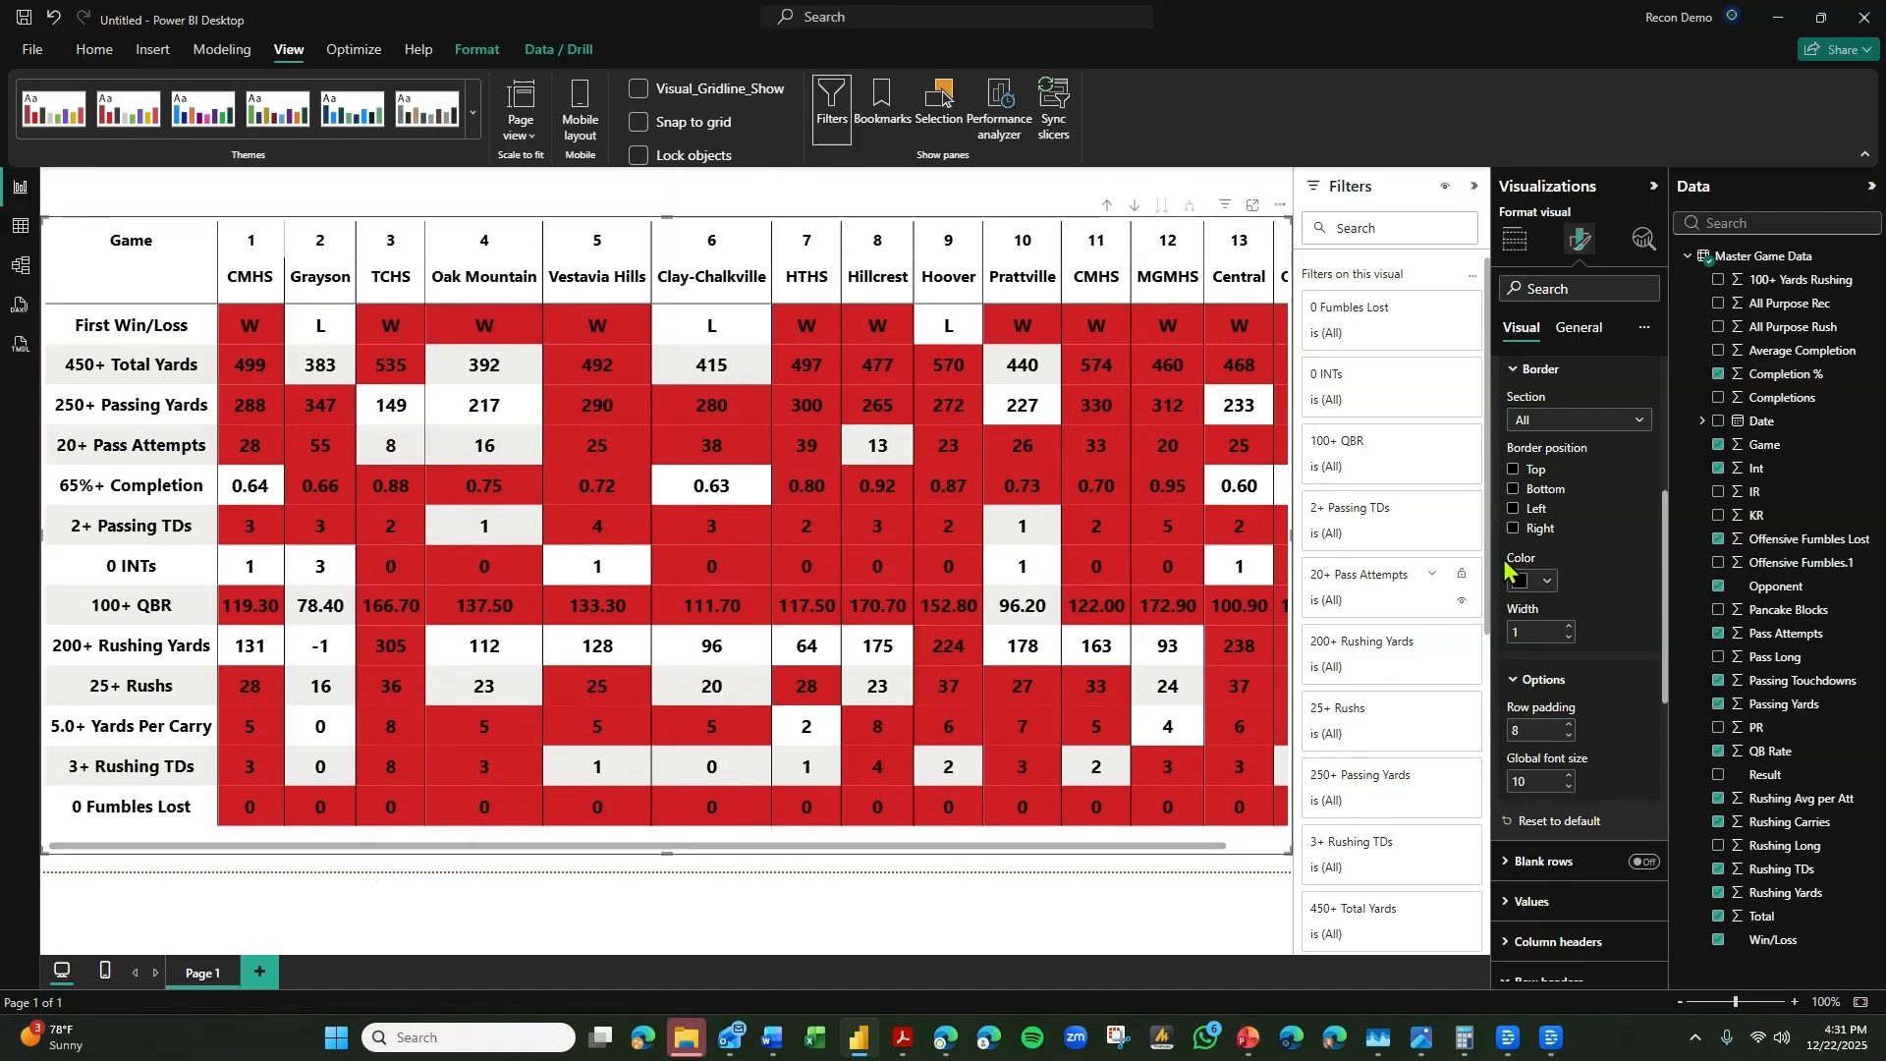
# Change the page's canvas type to Custom and set its width to 1400 px.
pyautogui.click(1018, 892)
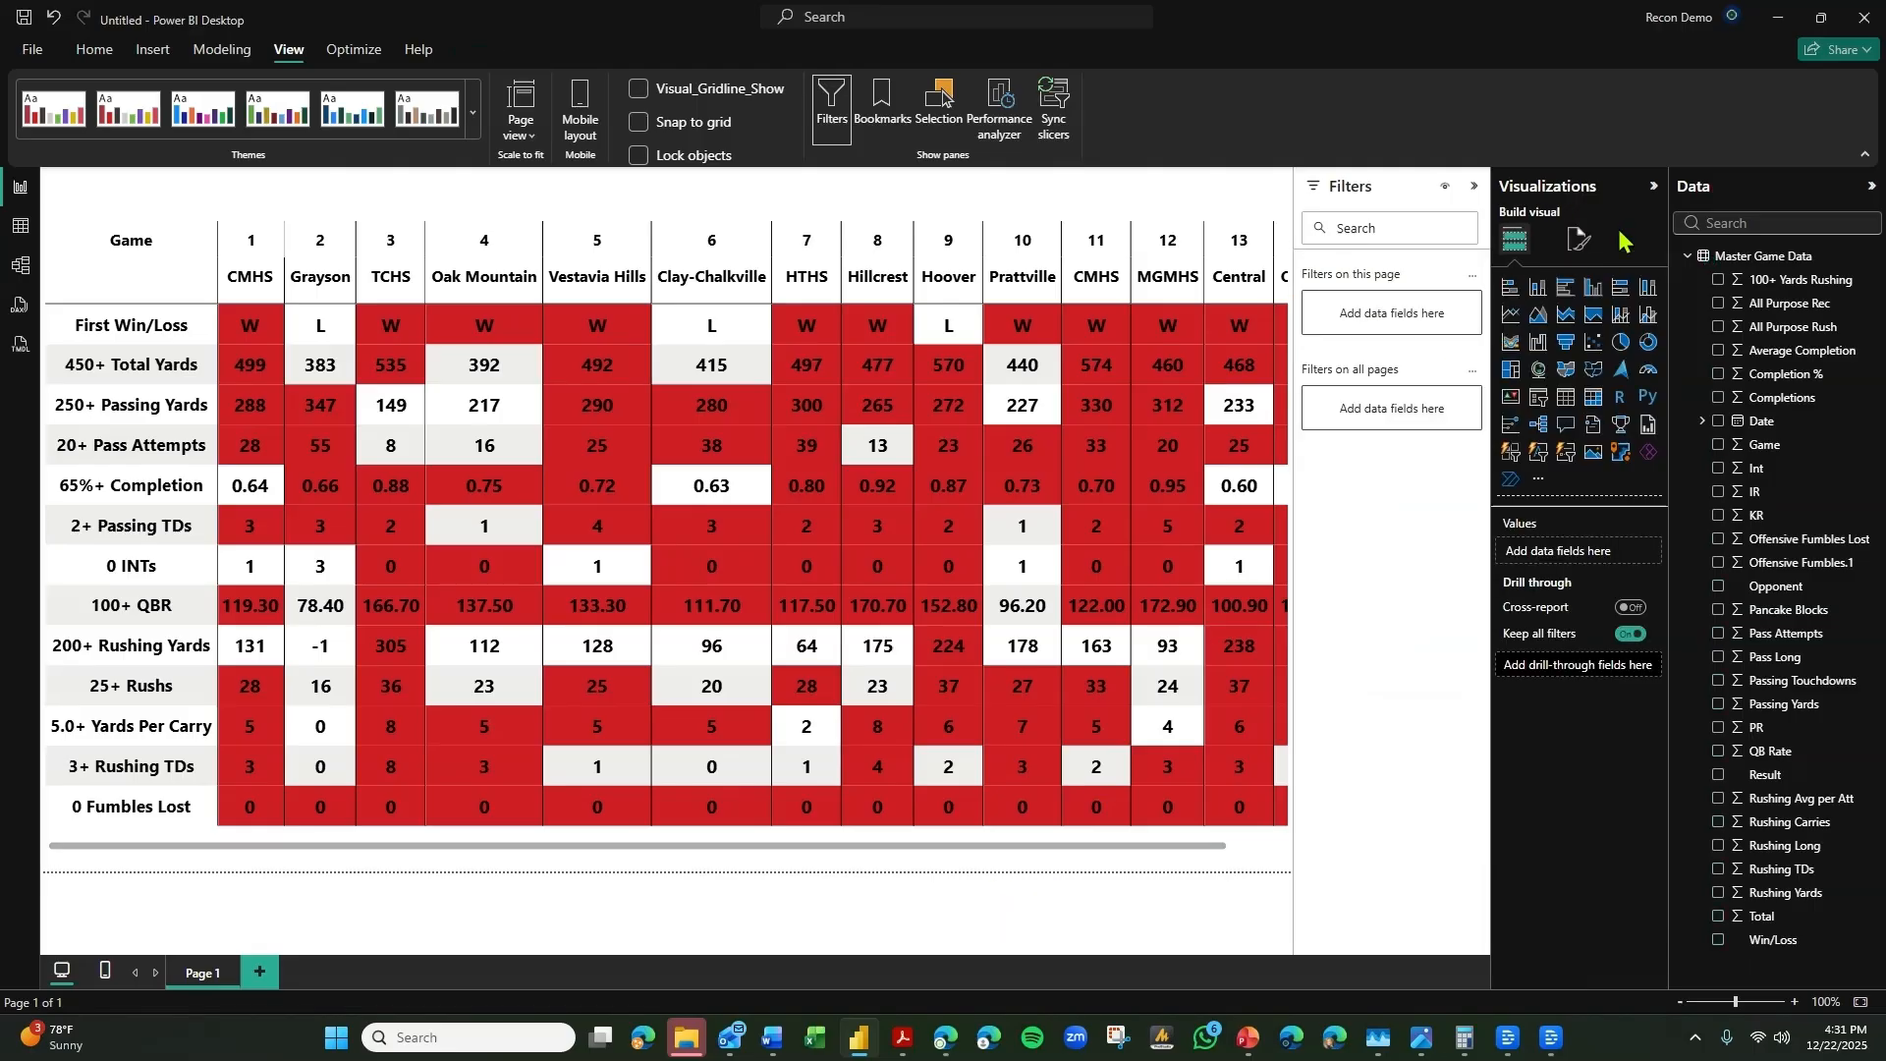
pyautogui.click(1583, 373)
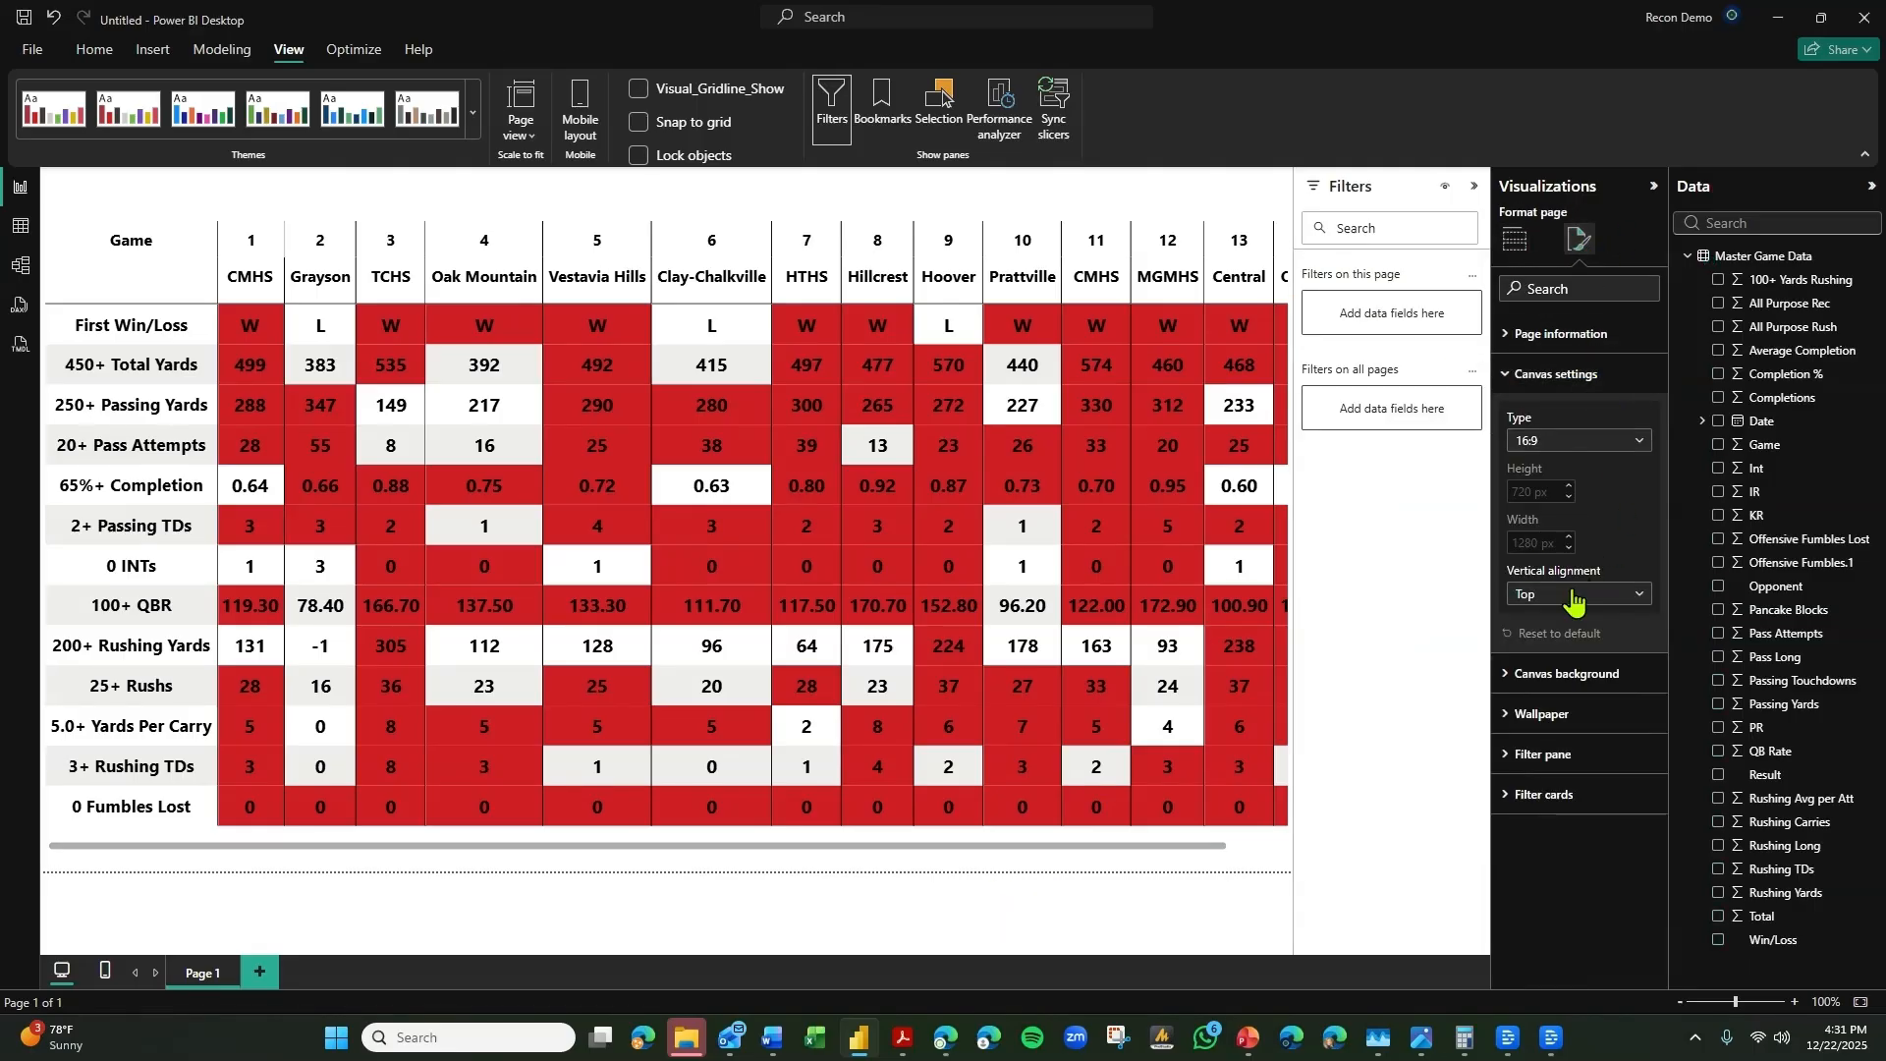
pyautogui.click(1604, 438)
pyautogui.click(1560, 572)
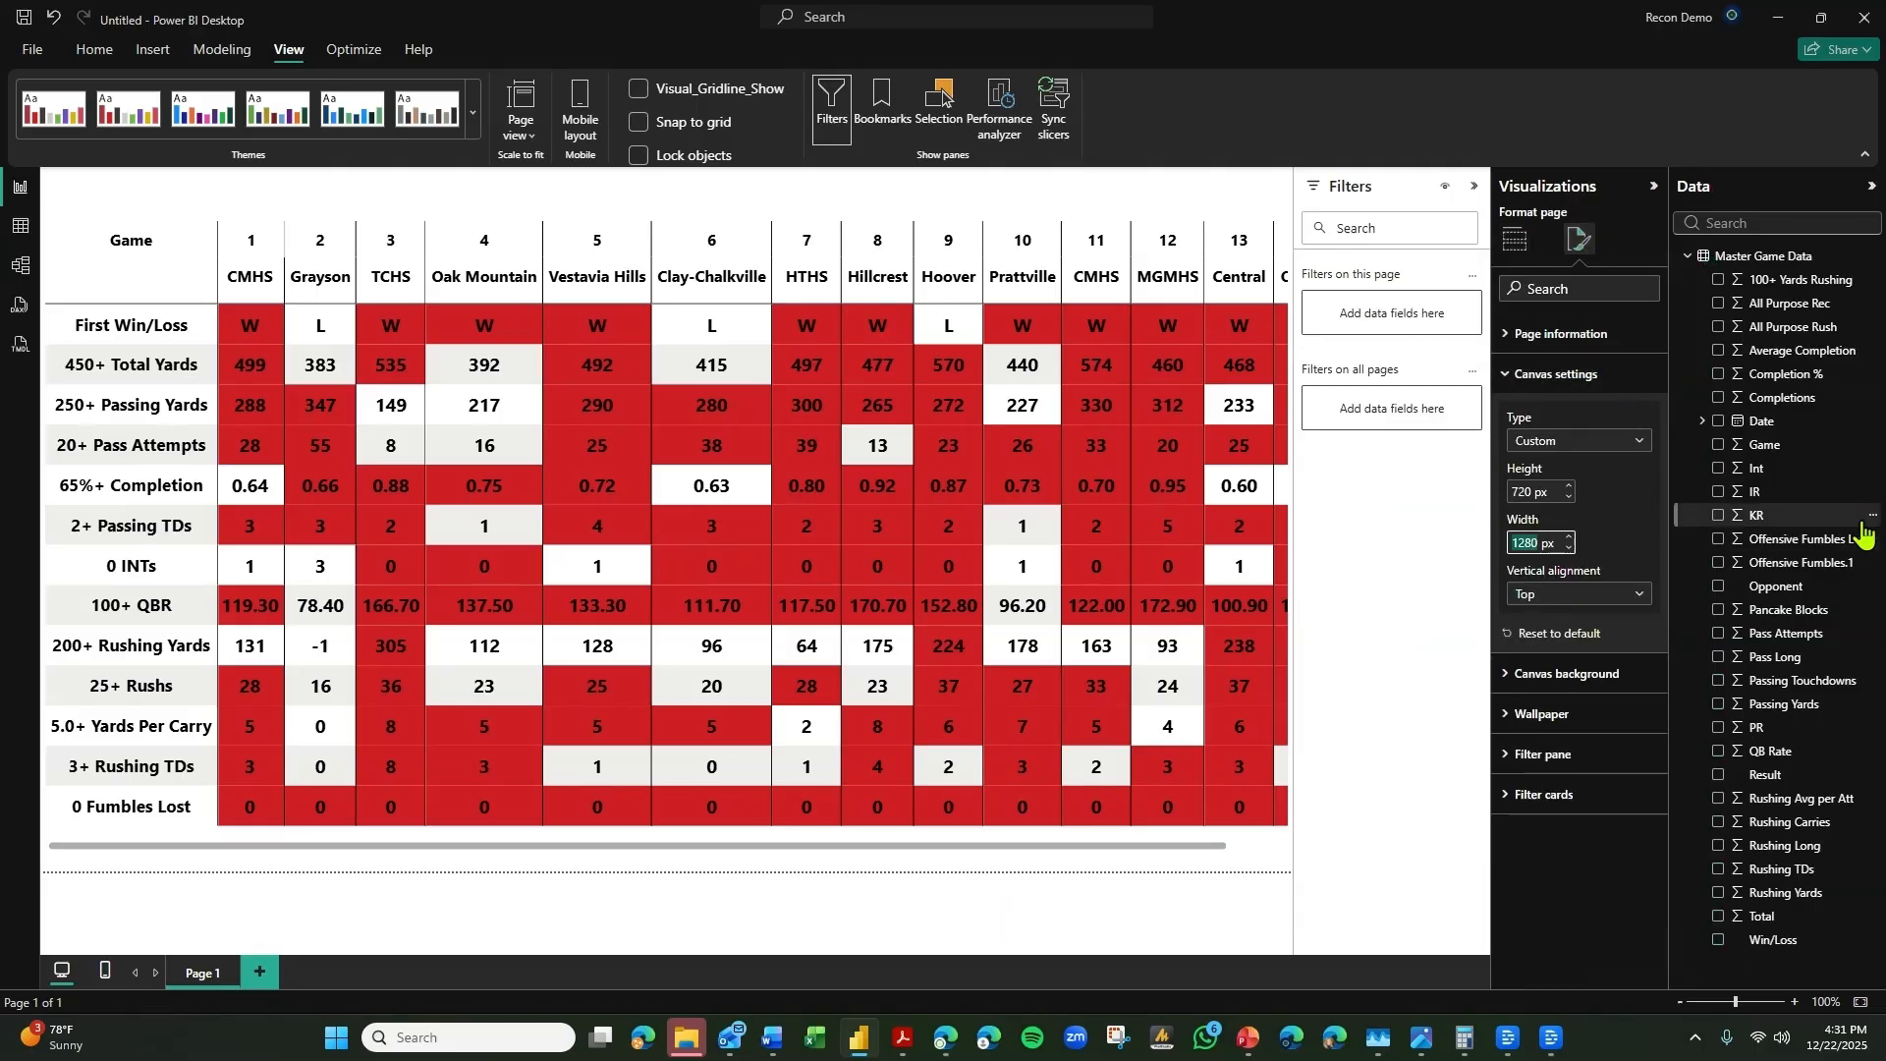
pyautogui.write('1400')
pyautogui.press('Return')
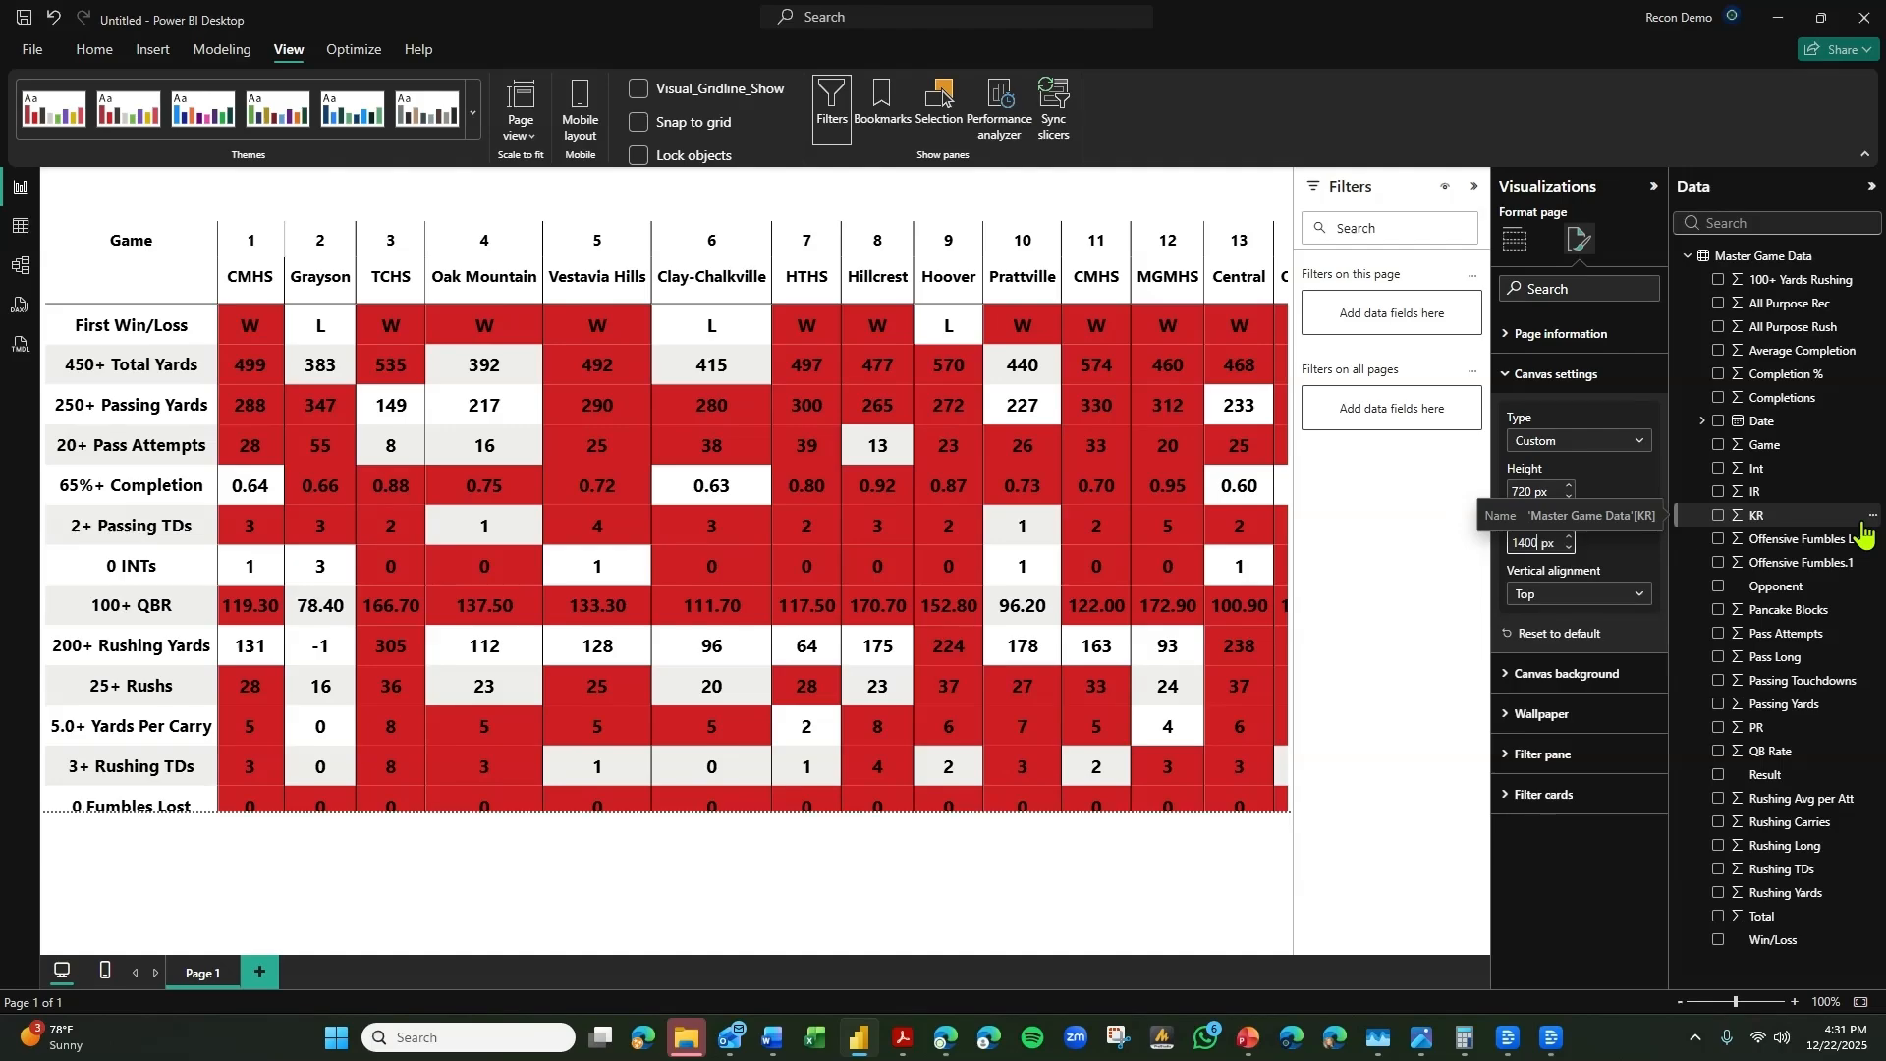
# Extend the matrix to the lower-right corner of the widened page, and adjust the column widths of game 1 CMHS and game 4 Oak Mountain.
pyautogui.click(1145, 795)
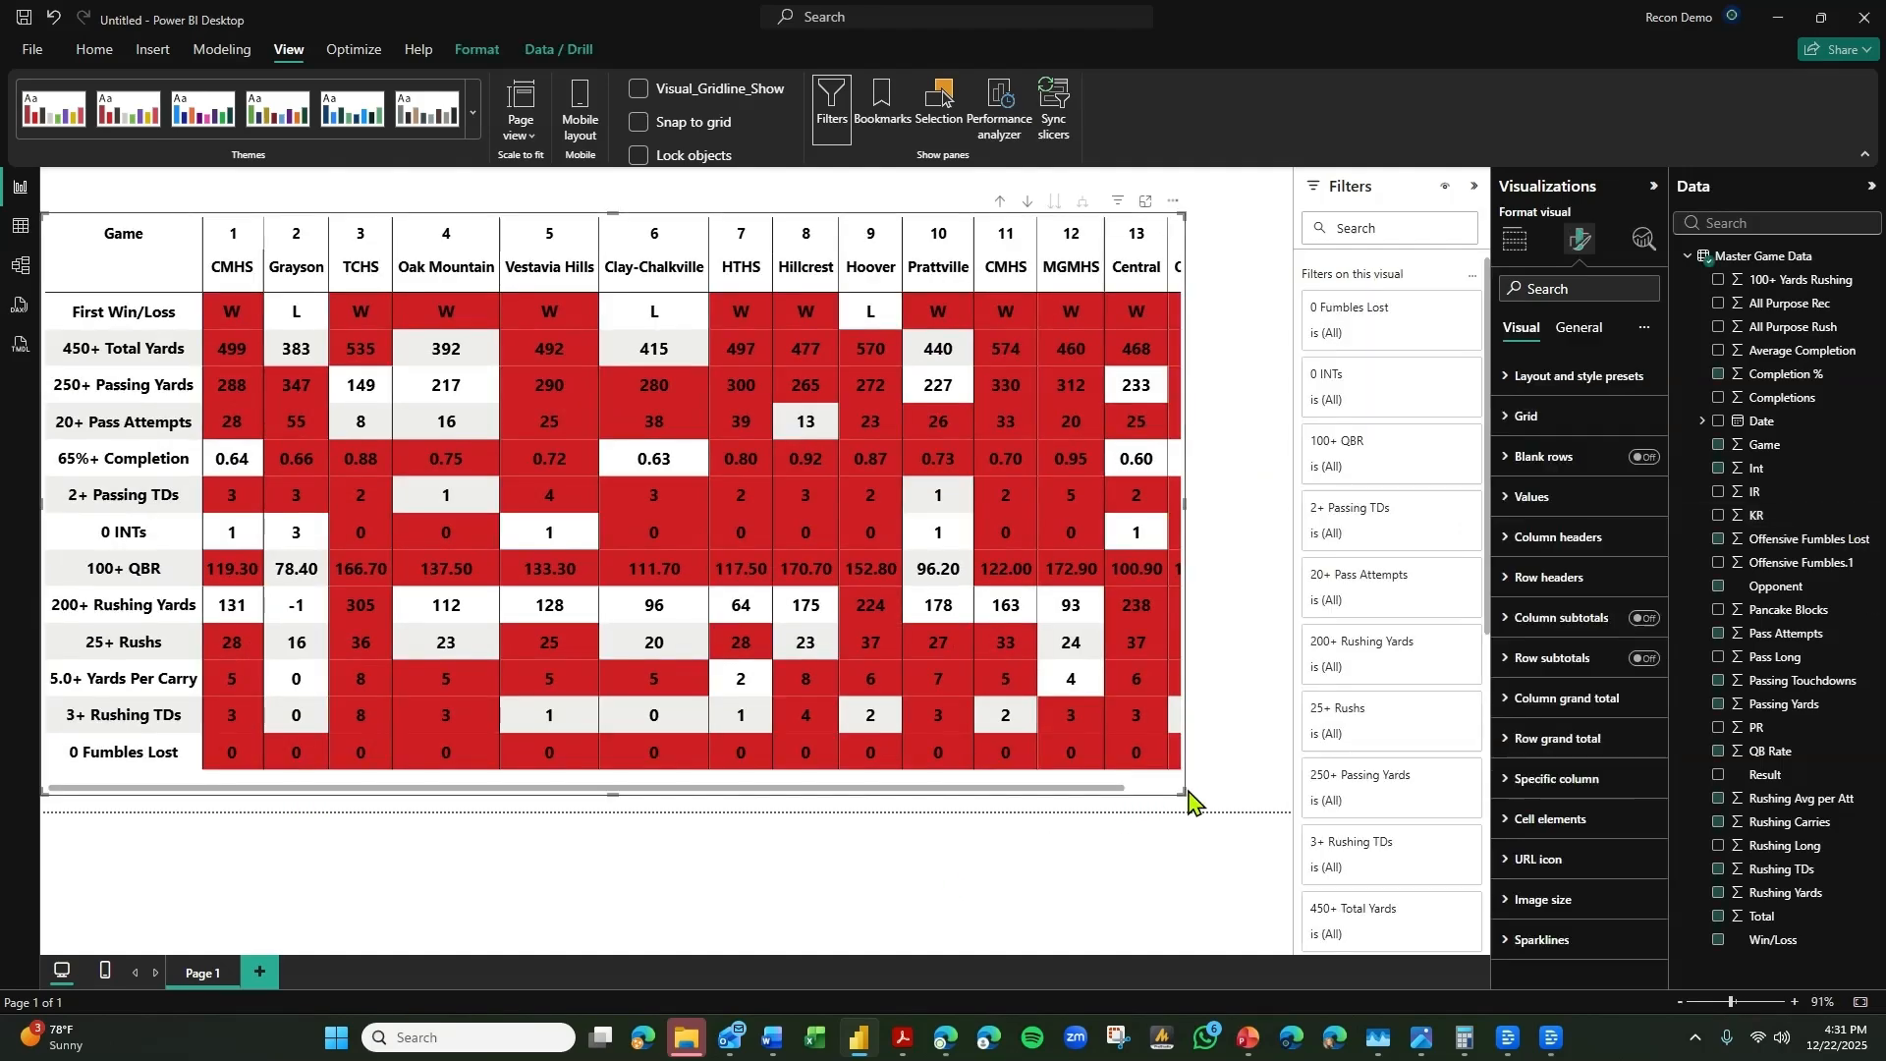
pyautogui.moveTo(1189, 792); pyautogui.dragTo(1362, 877)
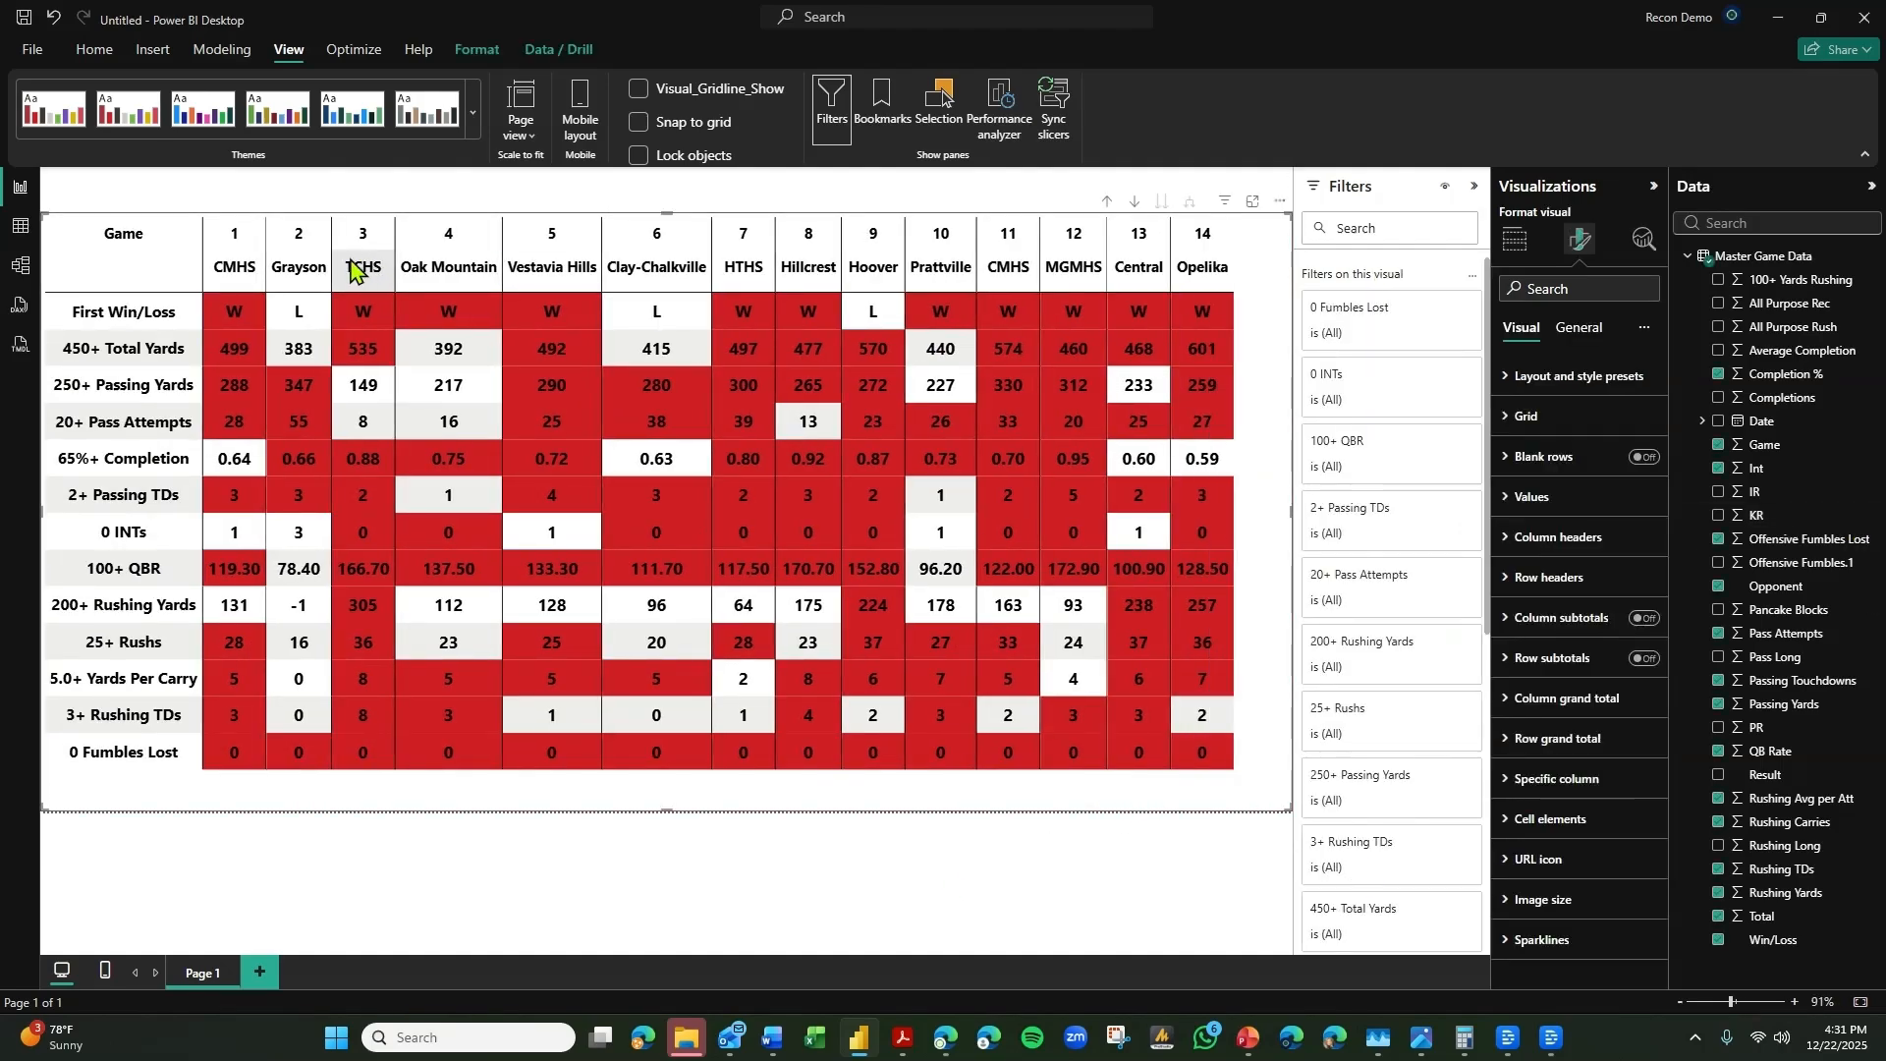
pyautogui.moveTo(267, 258); pyautogui.dragTo(281, 258)
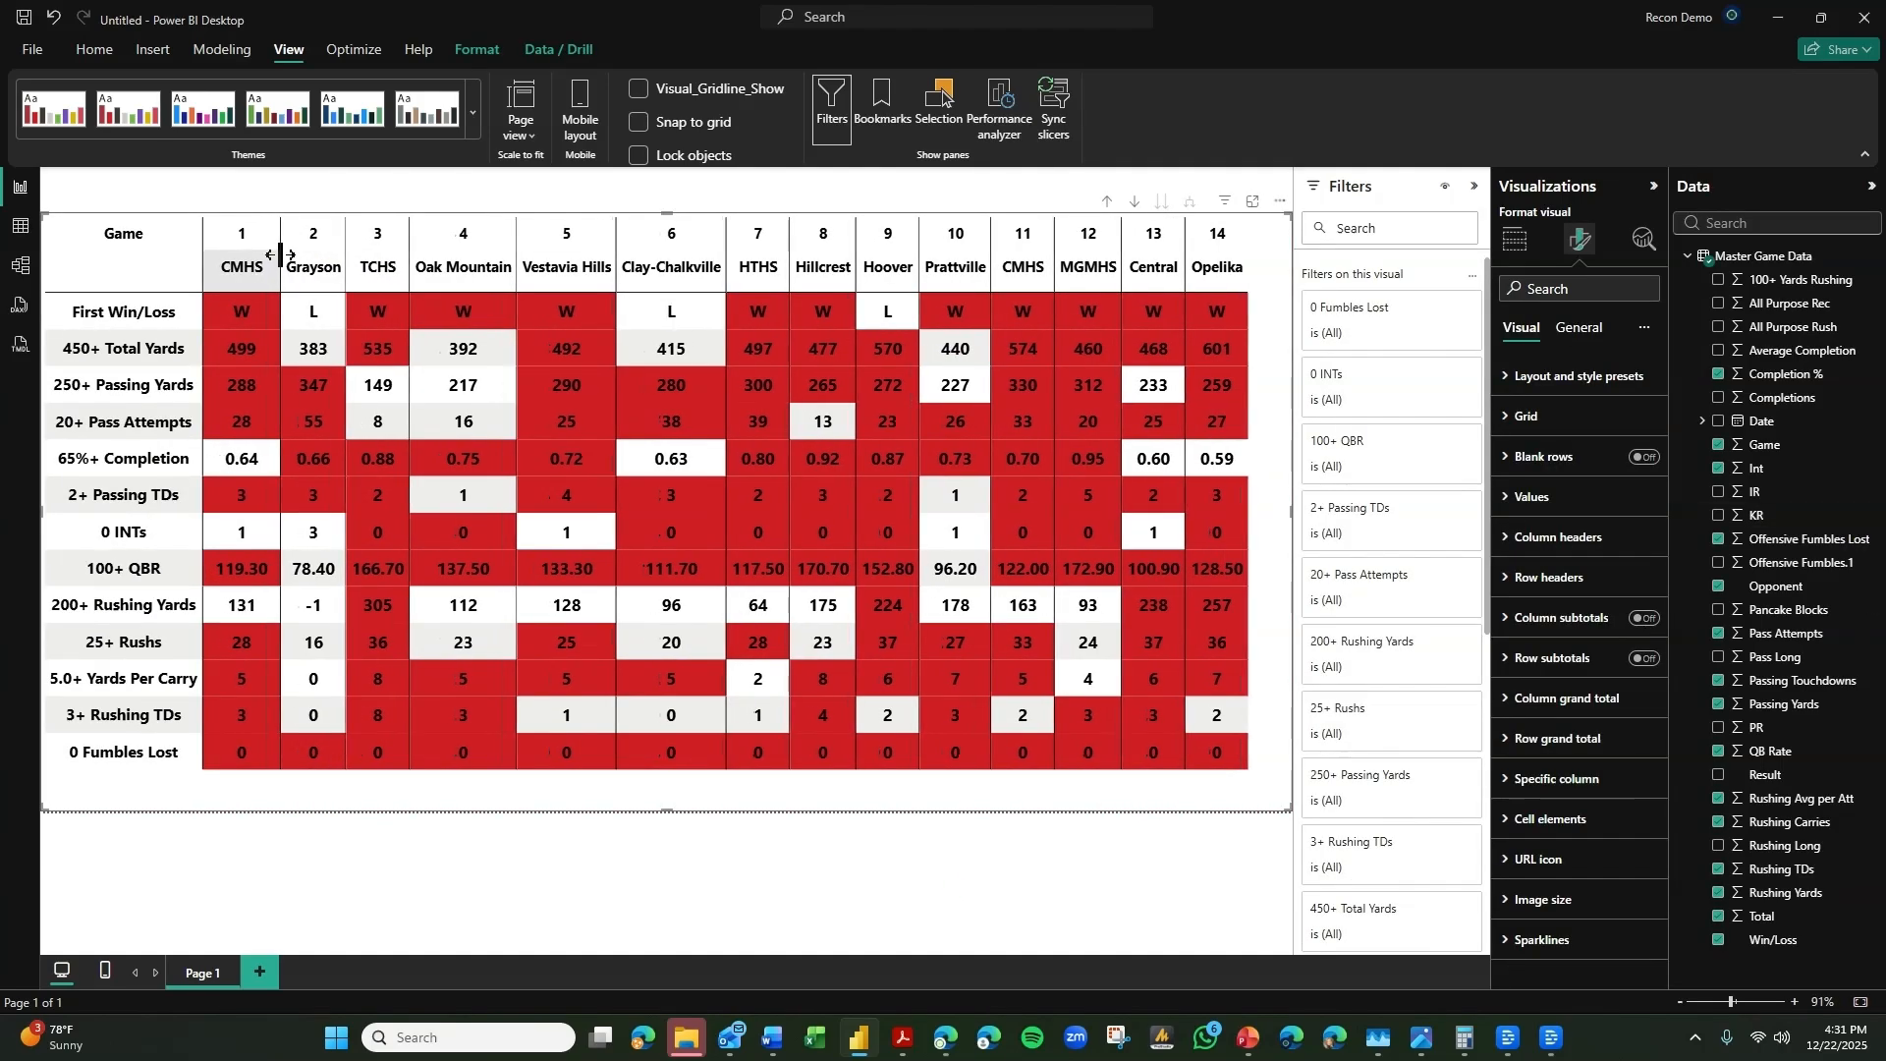
pyautogui.moveTo(513, 239); pyautogui.dragTo(497, 240)
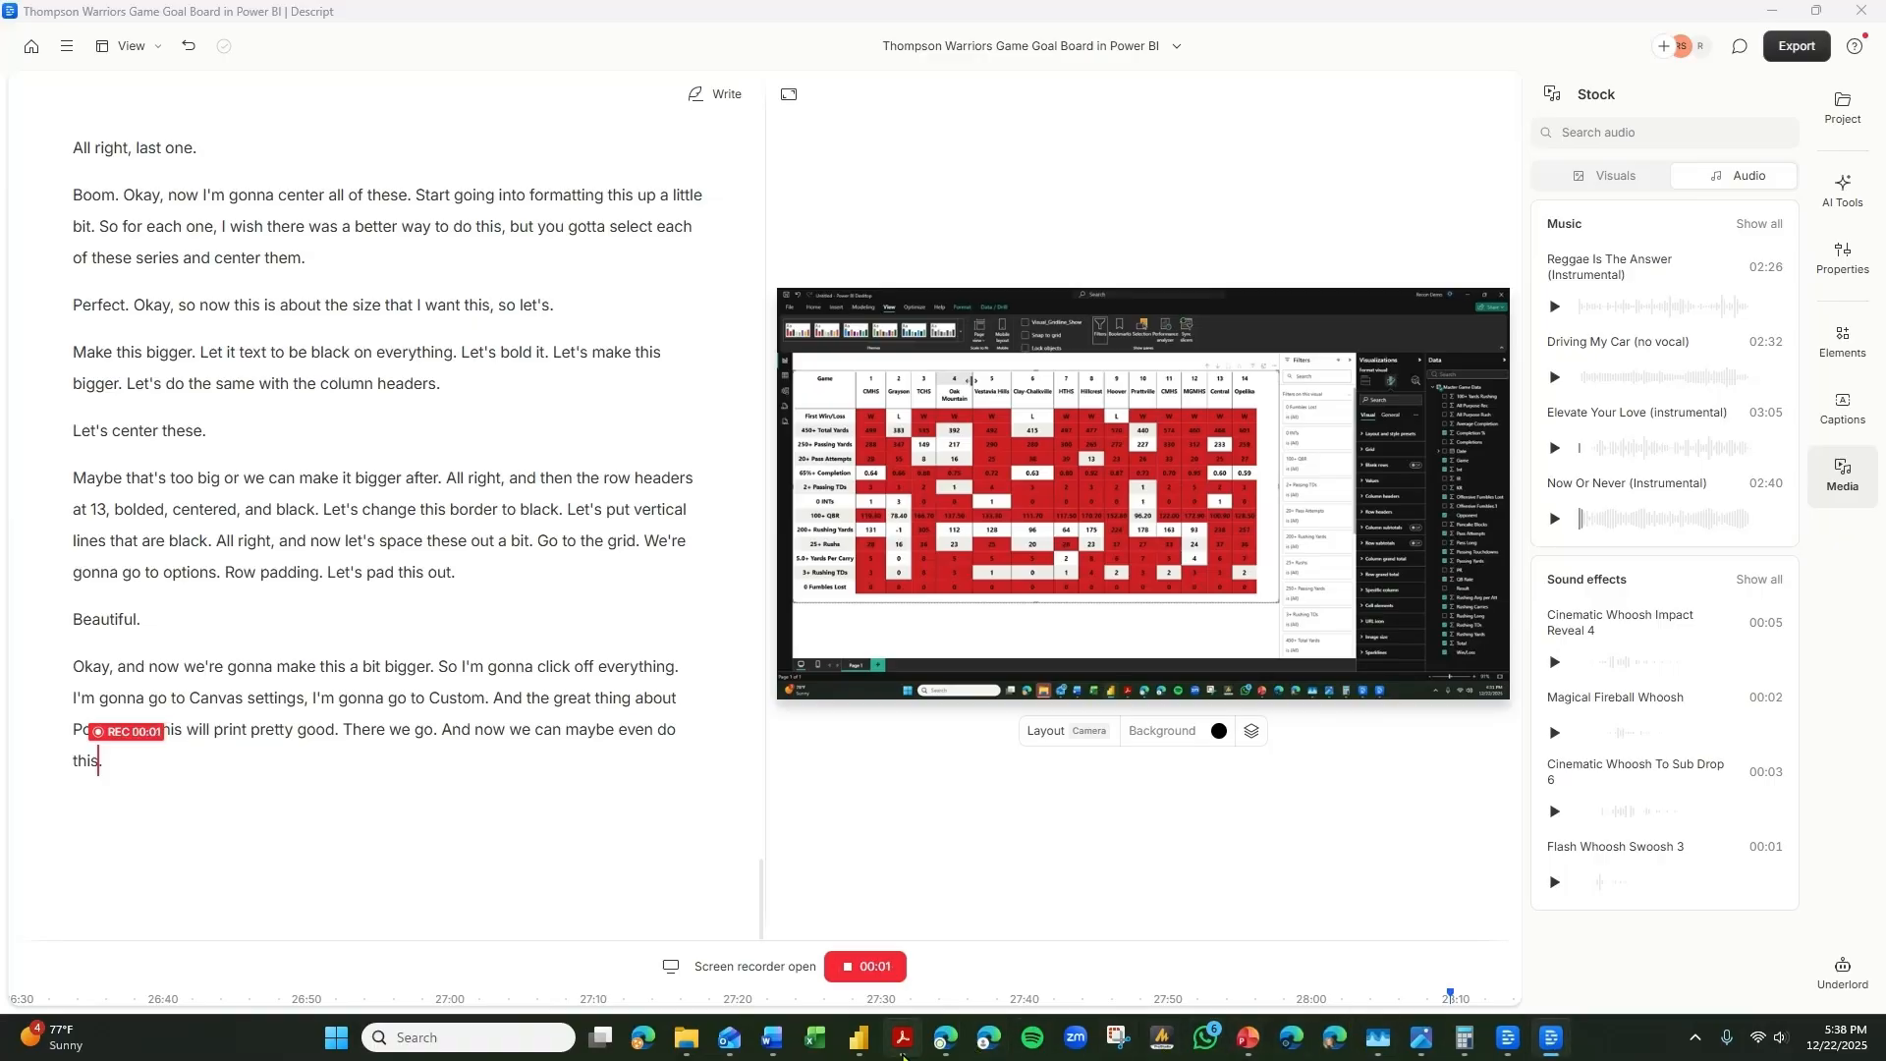
# Switch to Power BI and set the game stats matrix's style preset to None.
pyautogui.click(857, 1049)
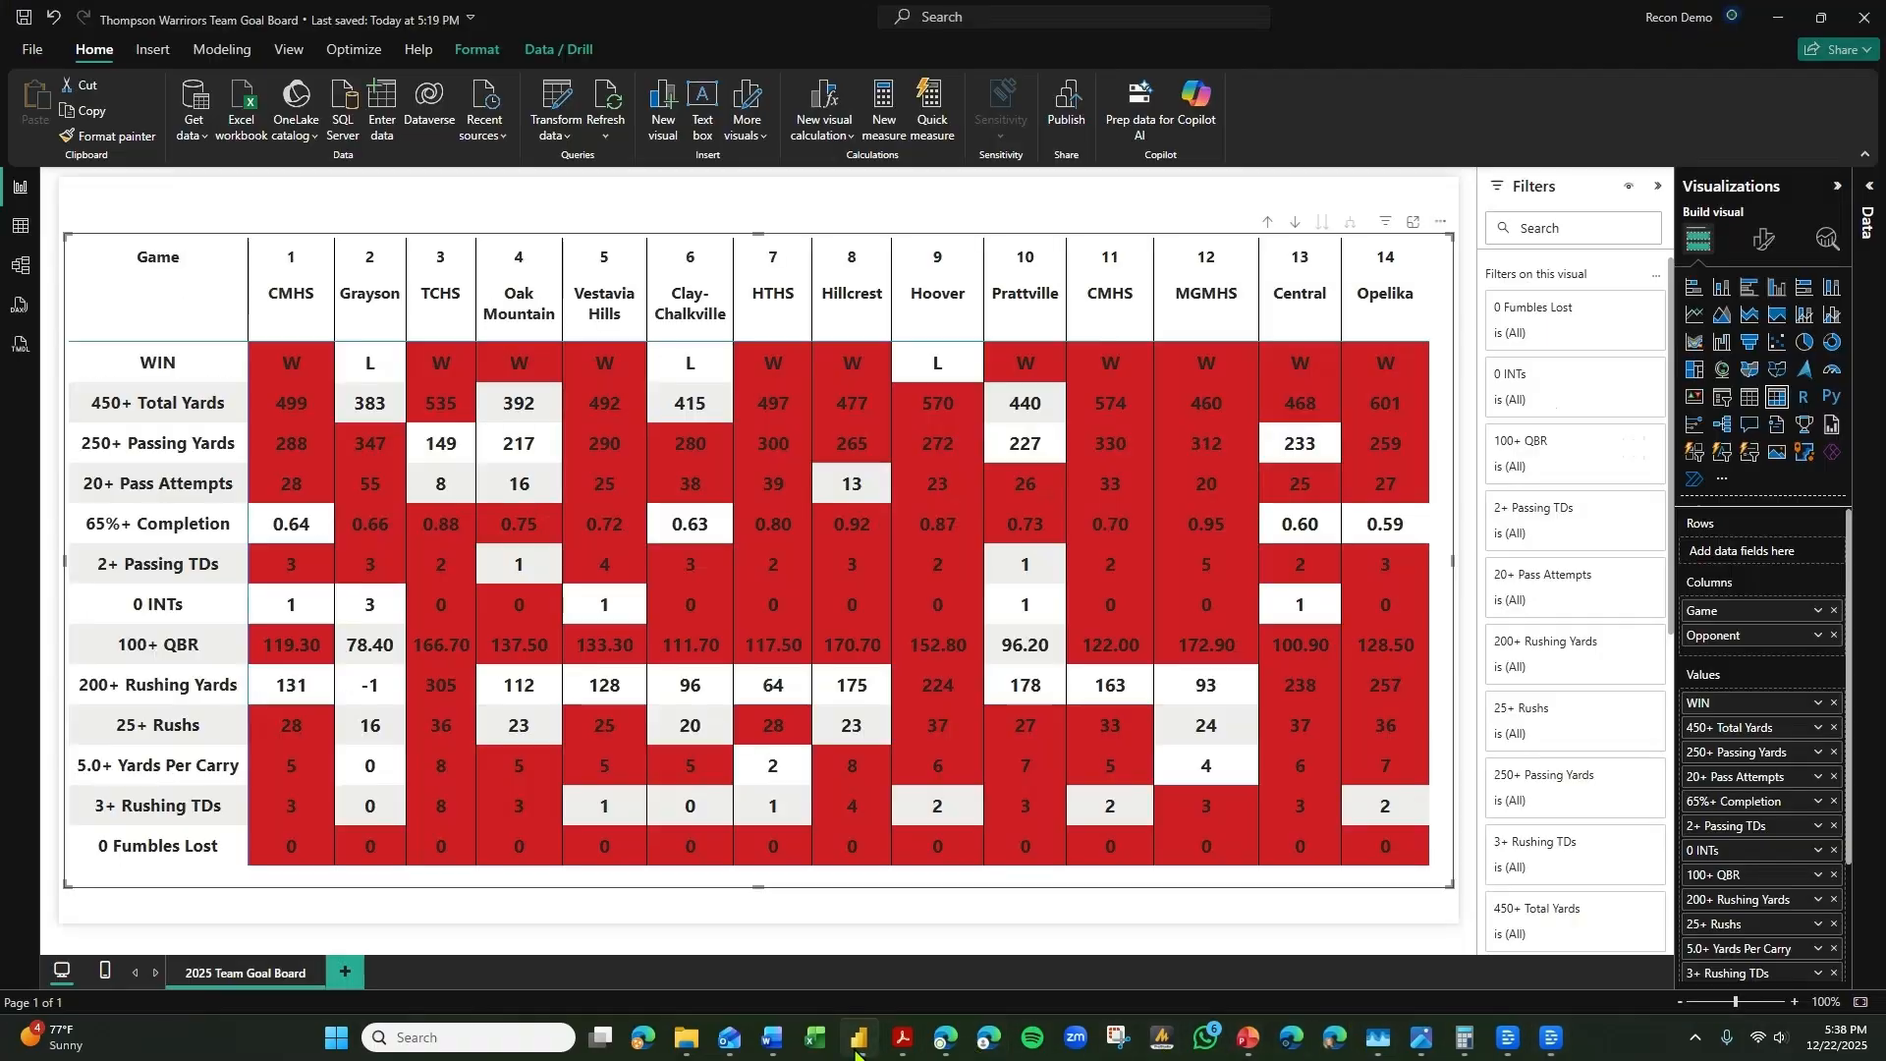
pyautogui.click(1372, 928)
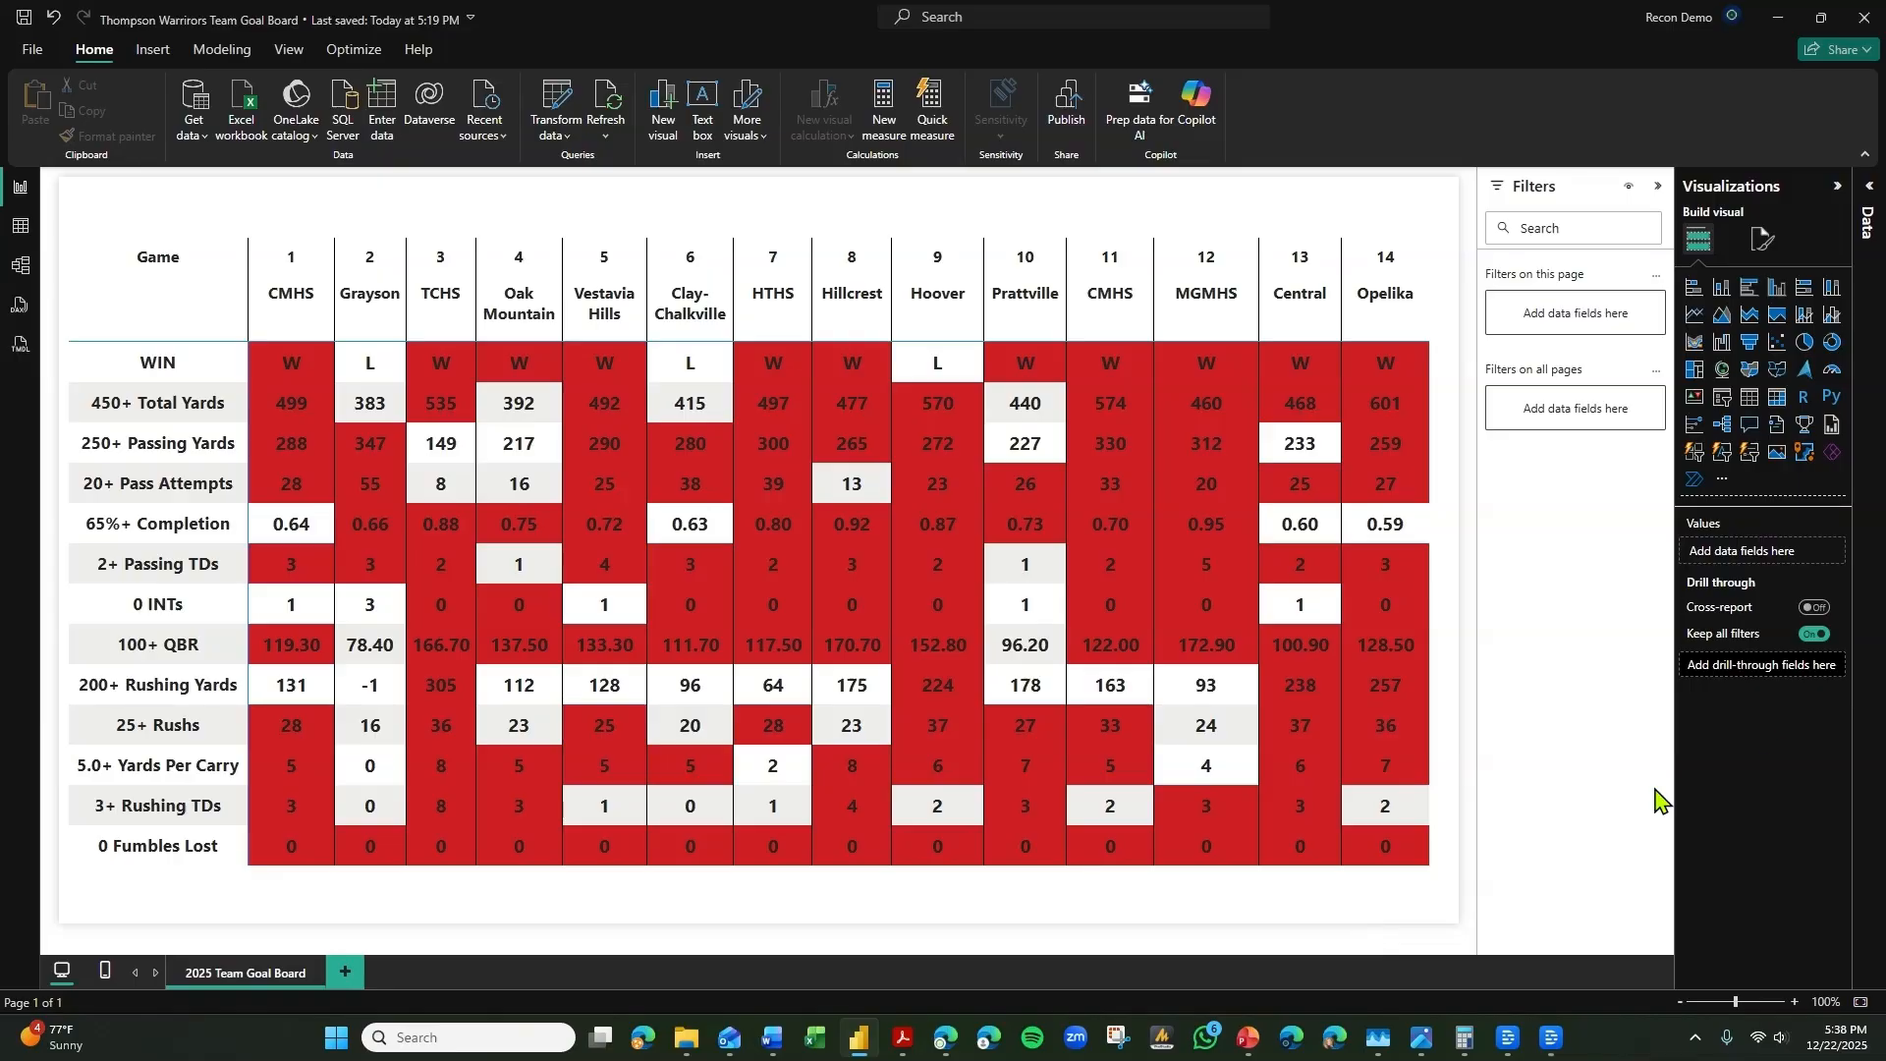
pyautogui.click(1763, 238)
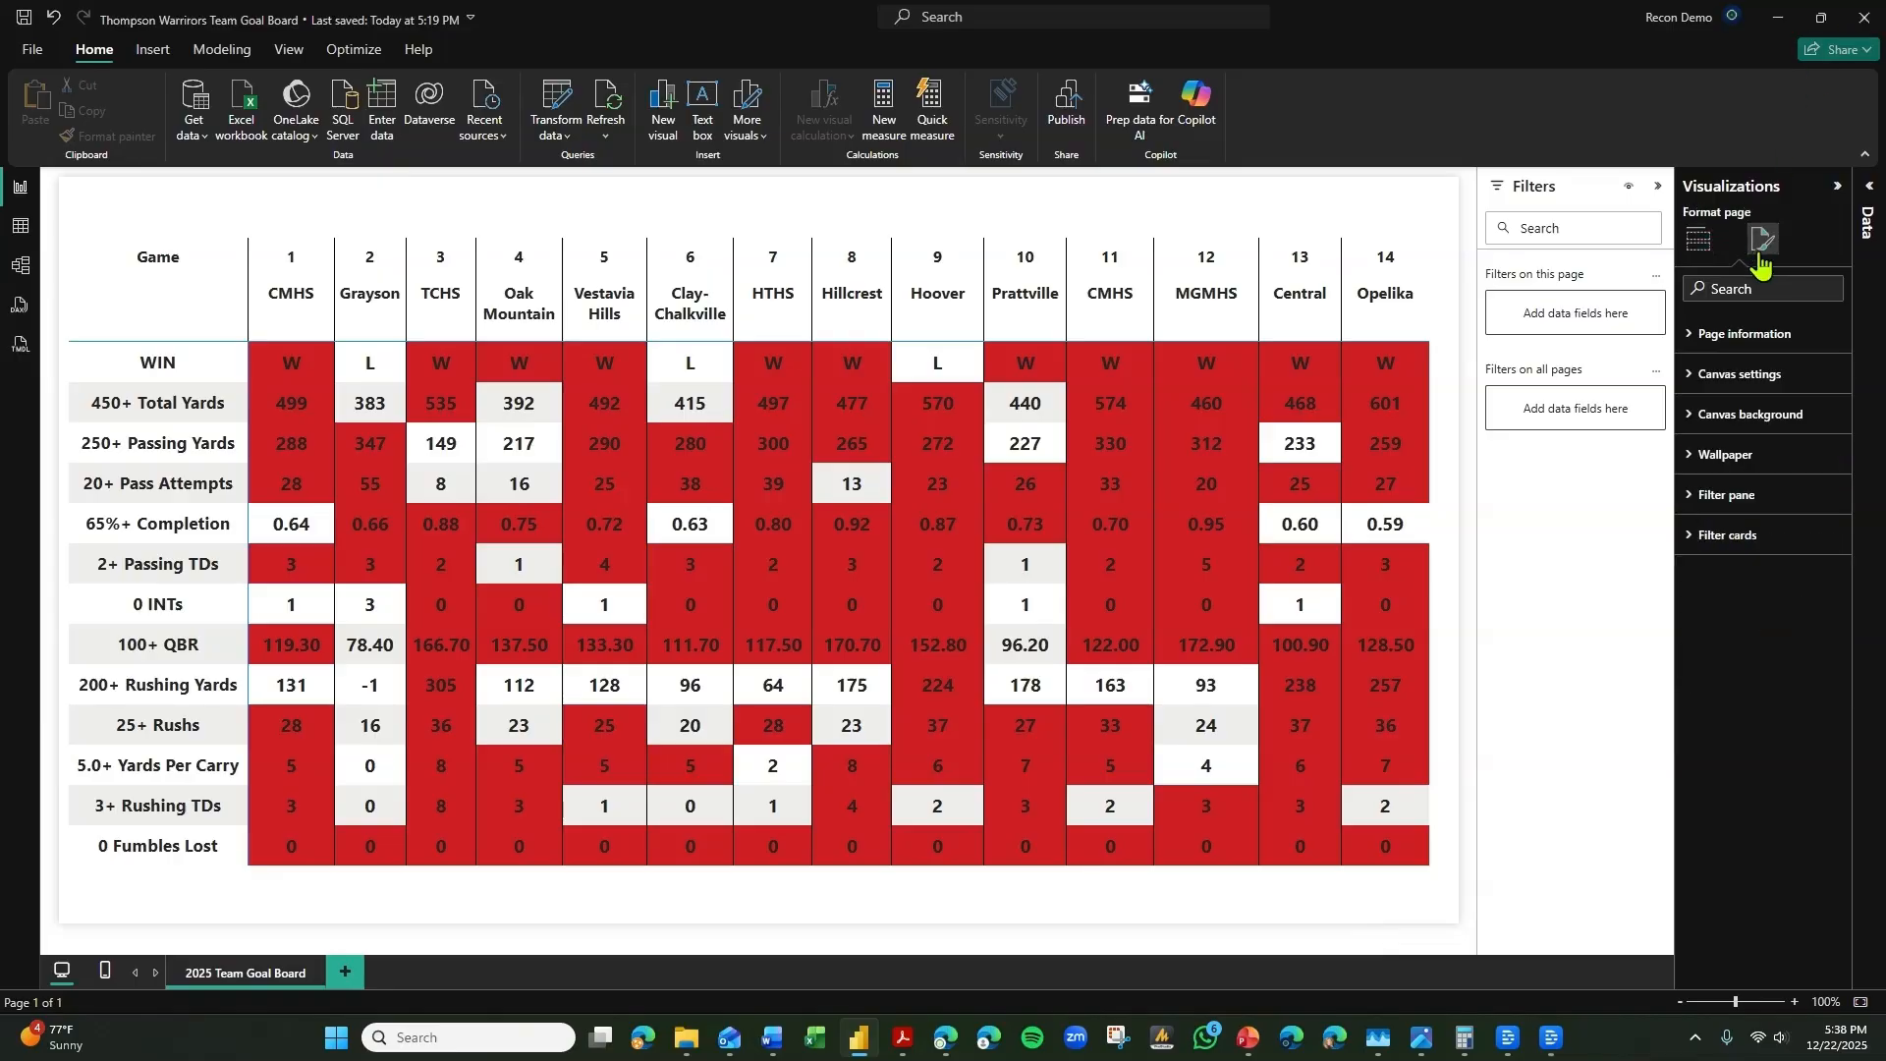
pyautogui.click(1429, 624)
pyautogui.click(1768, 331)
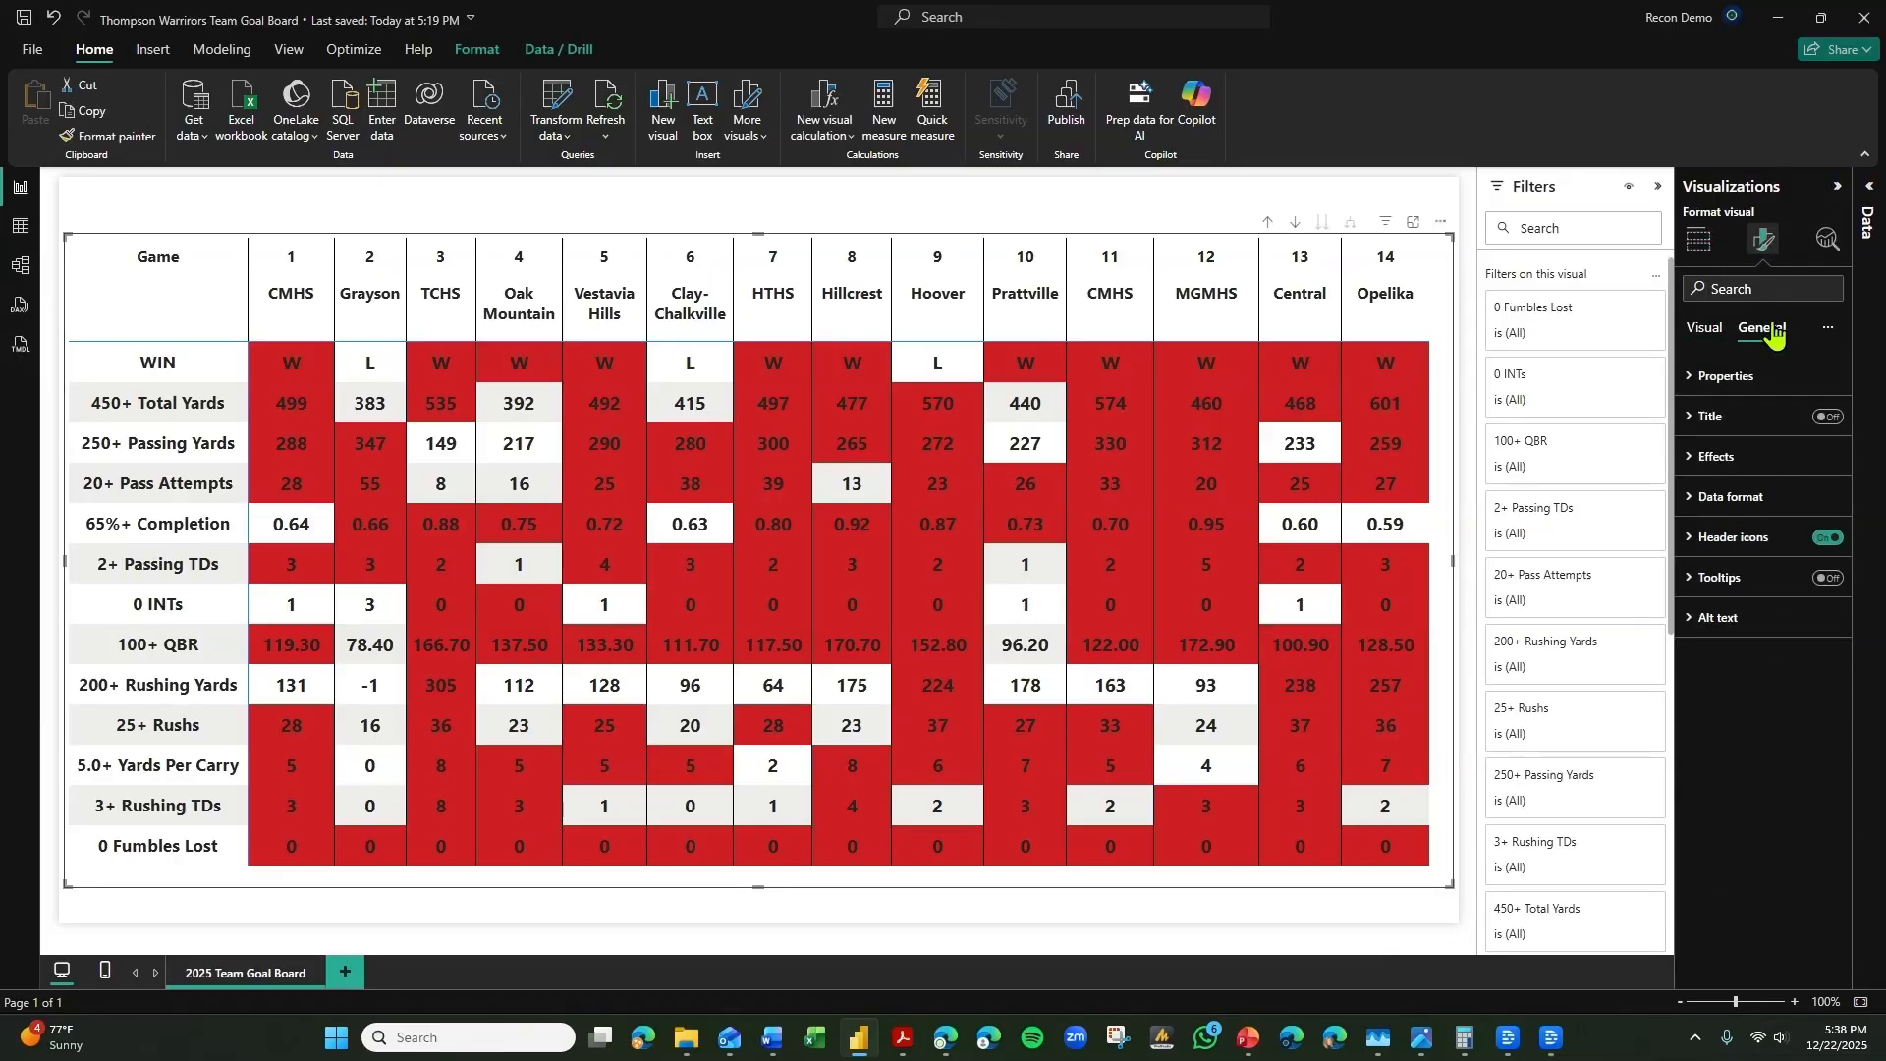
pyautogui.click(1709, 334)
pyautogui.click(1744, 379)
pyautogui.click(1754, 442)
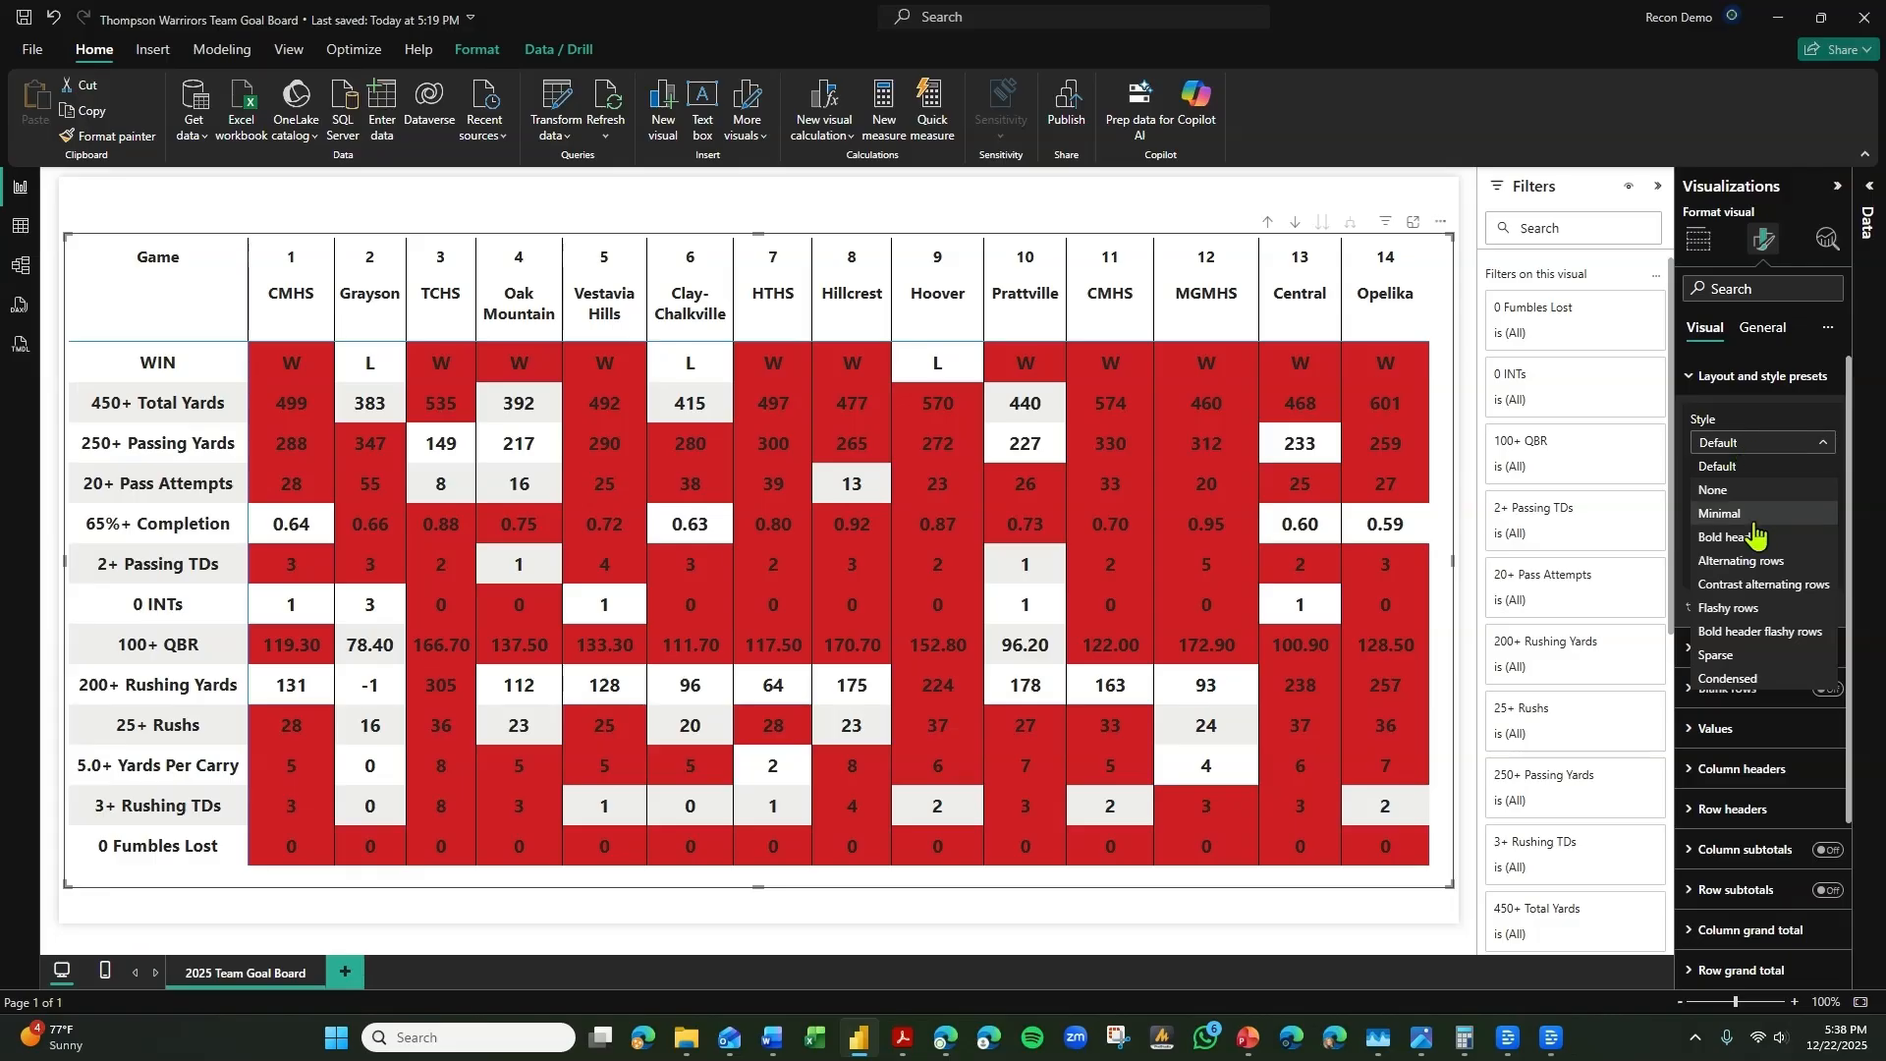
pyautogui.click(1723, 490)
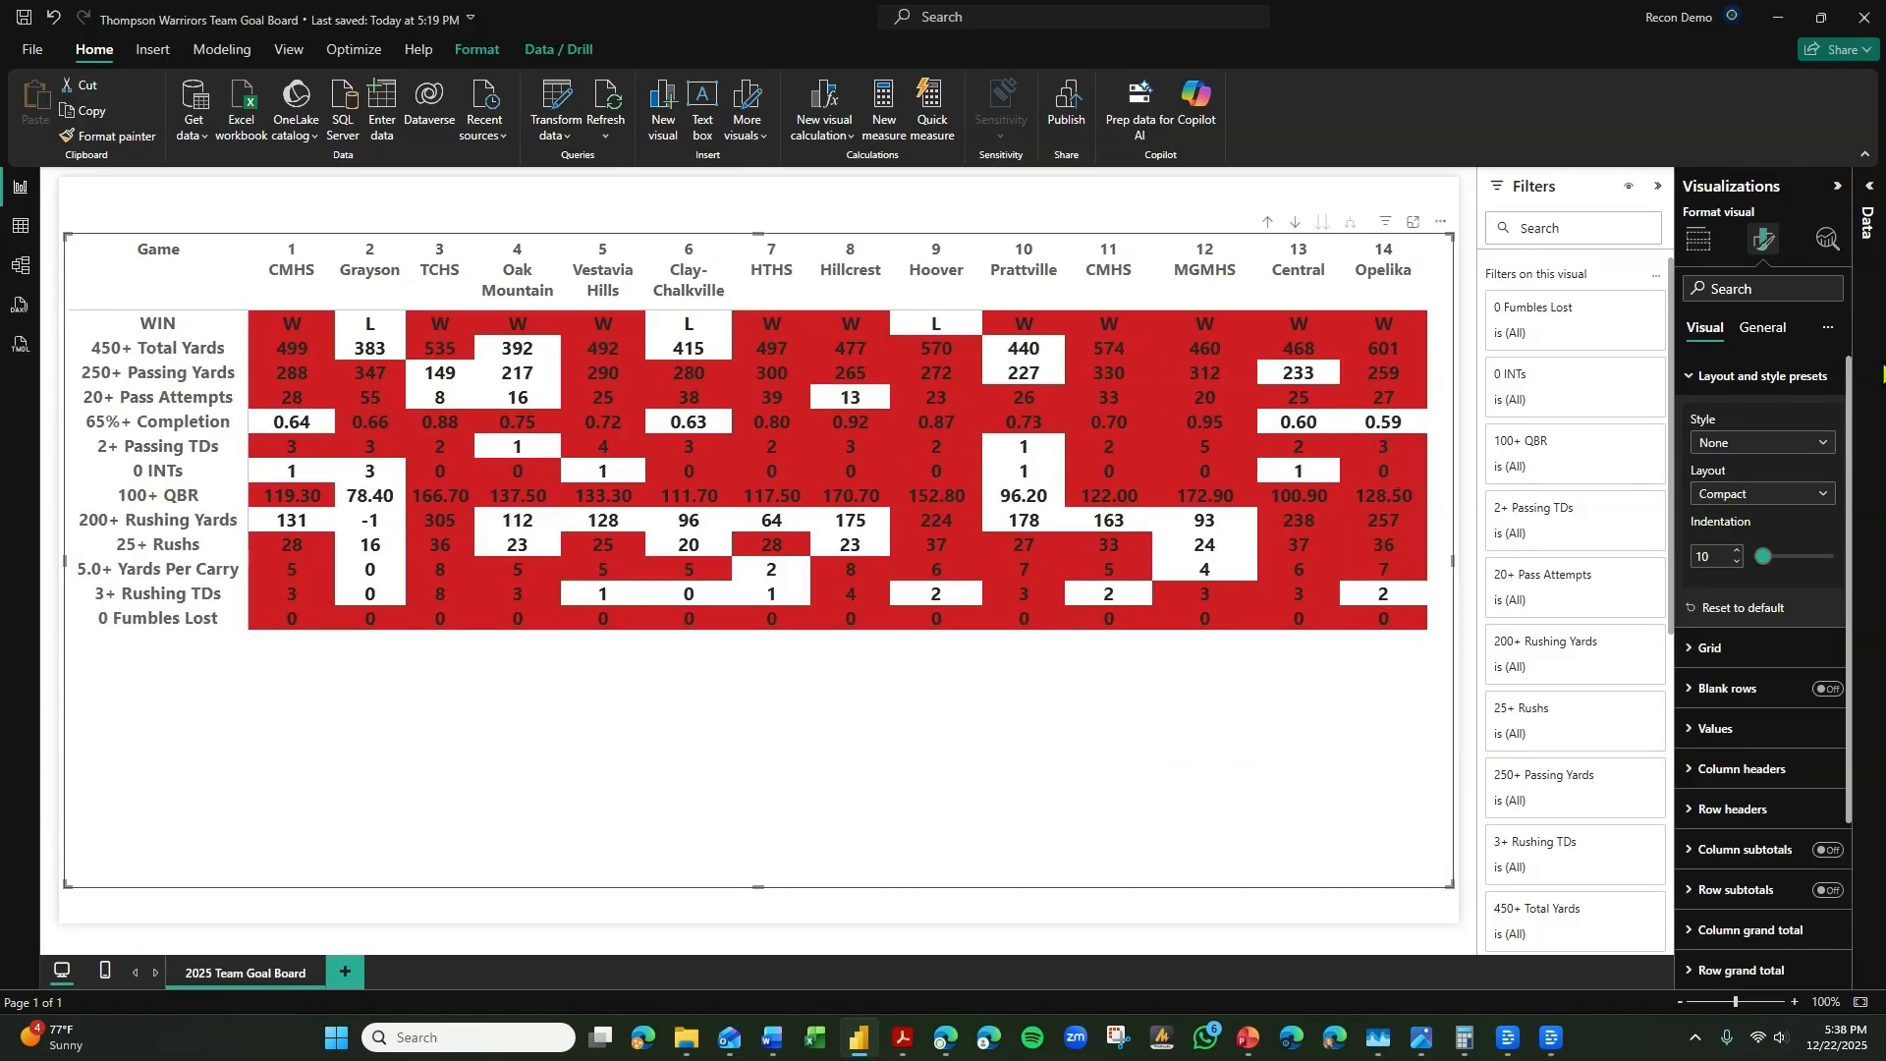
# Set the text color and alternate text color of the matrix values to black.
pyautogui.click(1723, 503)
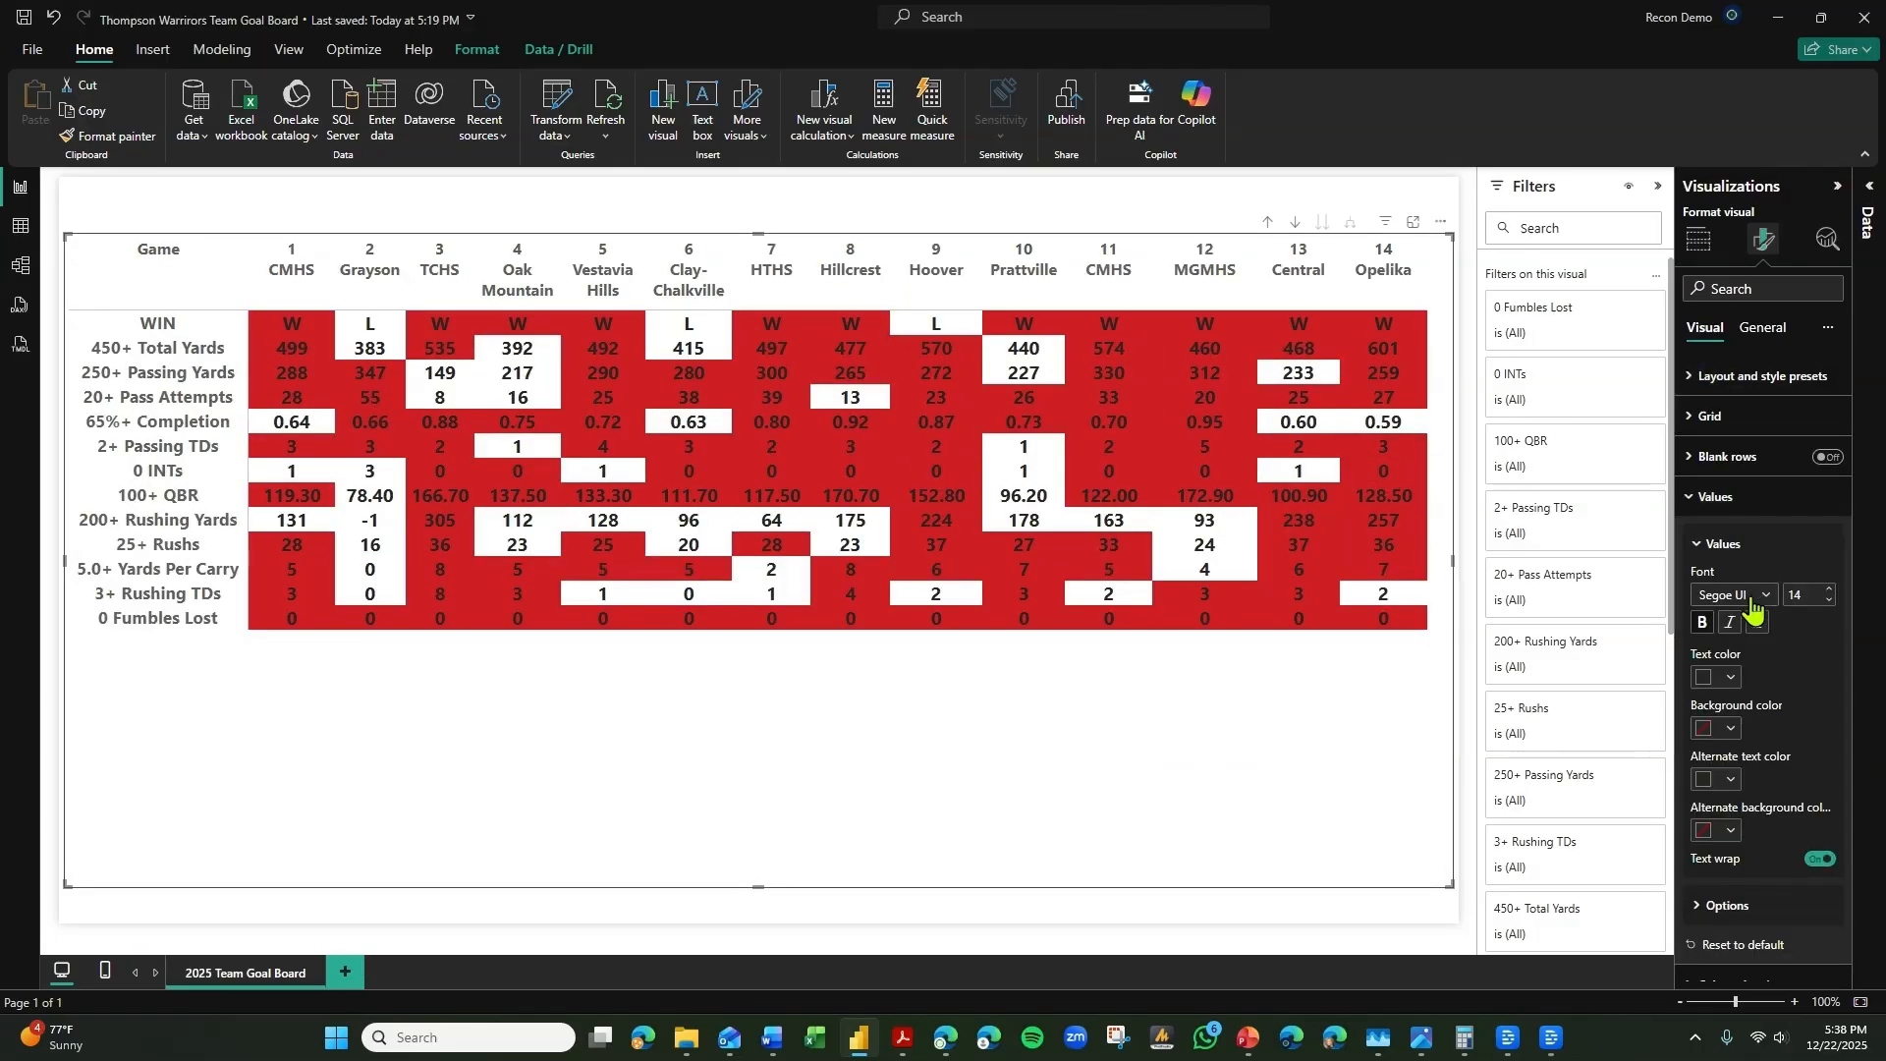
pyautogui.click(1721, 678)
pyautogui.click(1619, 372)
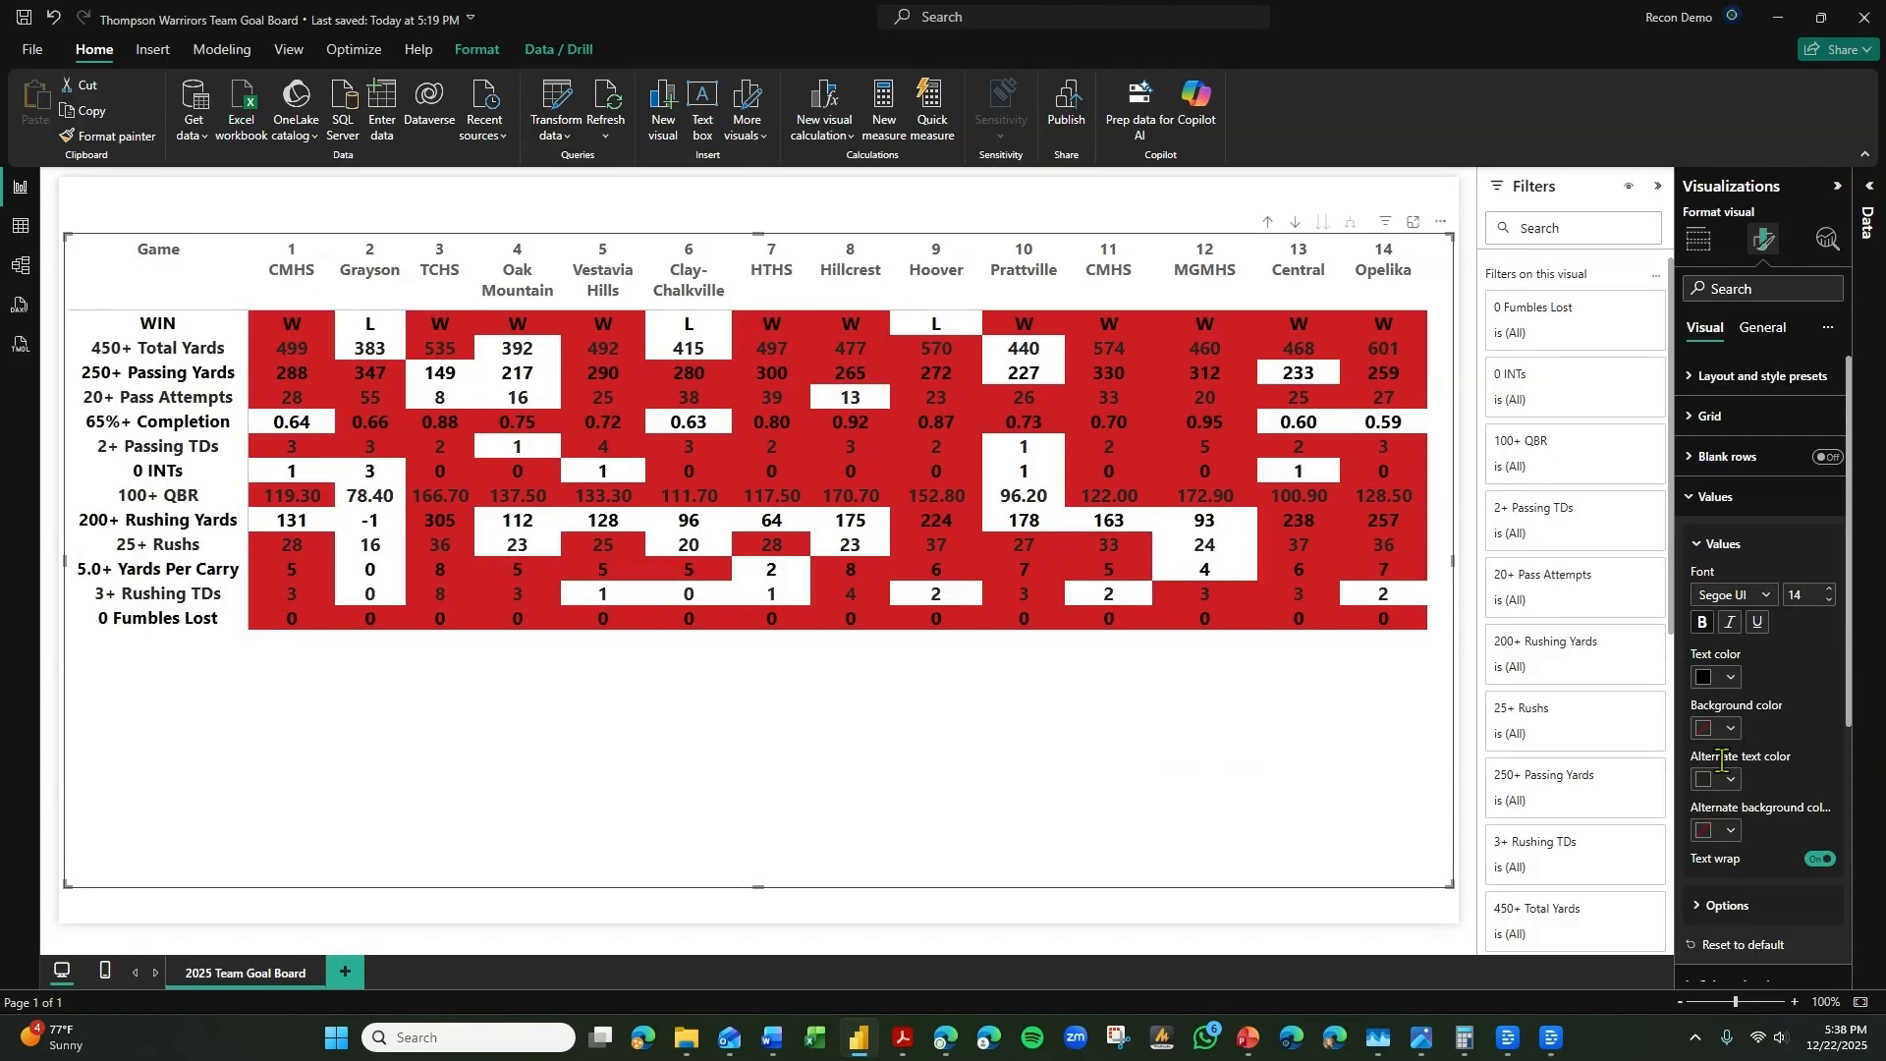
pyautogui.click(1721, 779)
pyautogui.click(1618, 470)
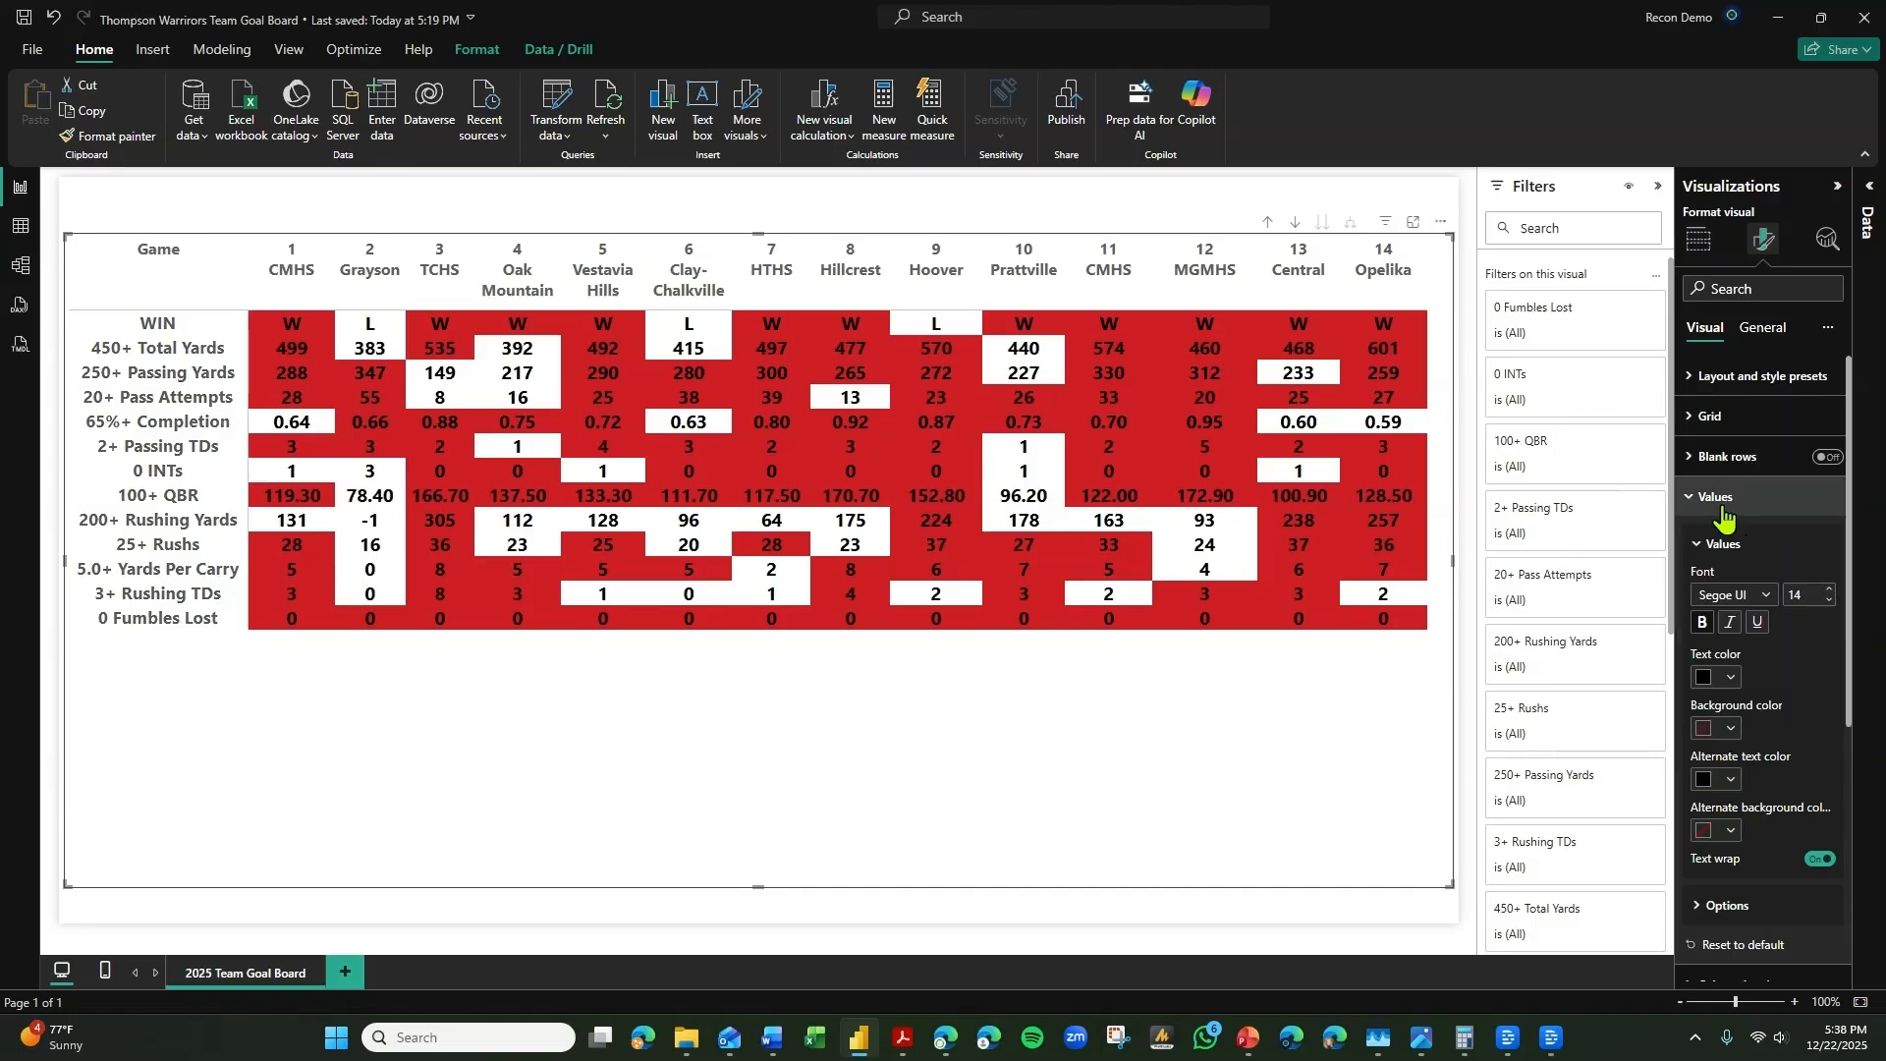
# Set the background color and alternate background color of the matrix values to the light gray theme color.
pyautogui.click(1721, 505)
pyautogui.click(1729, 508)
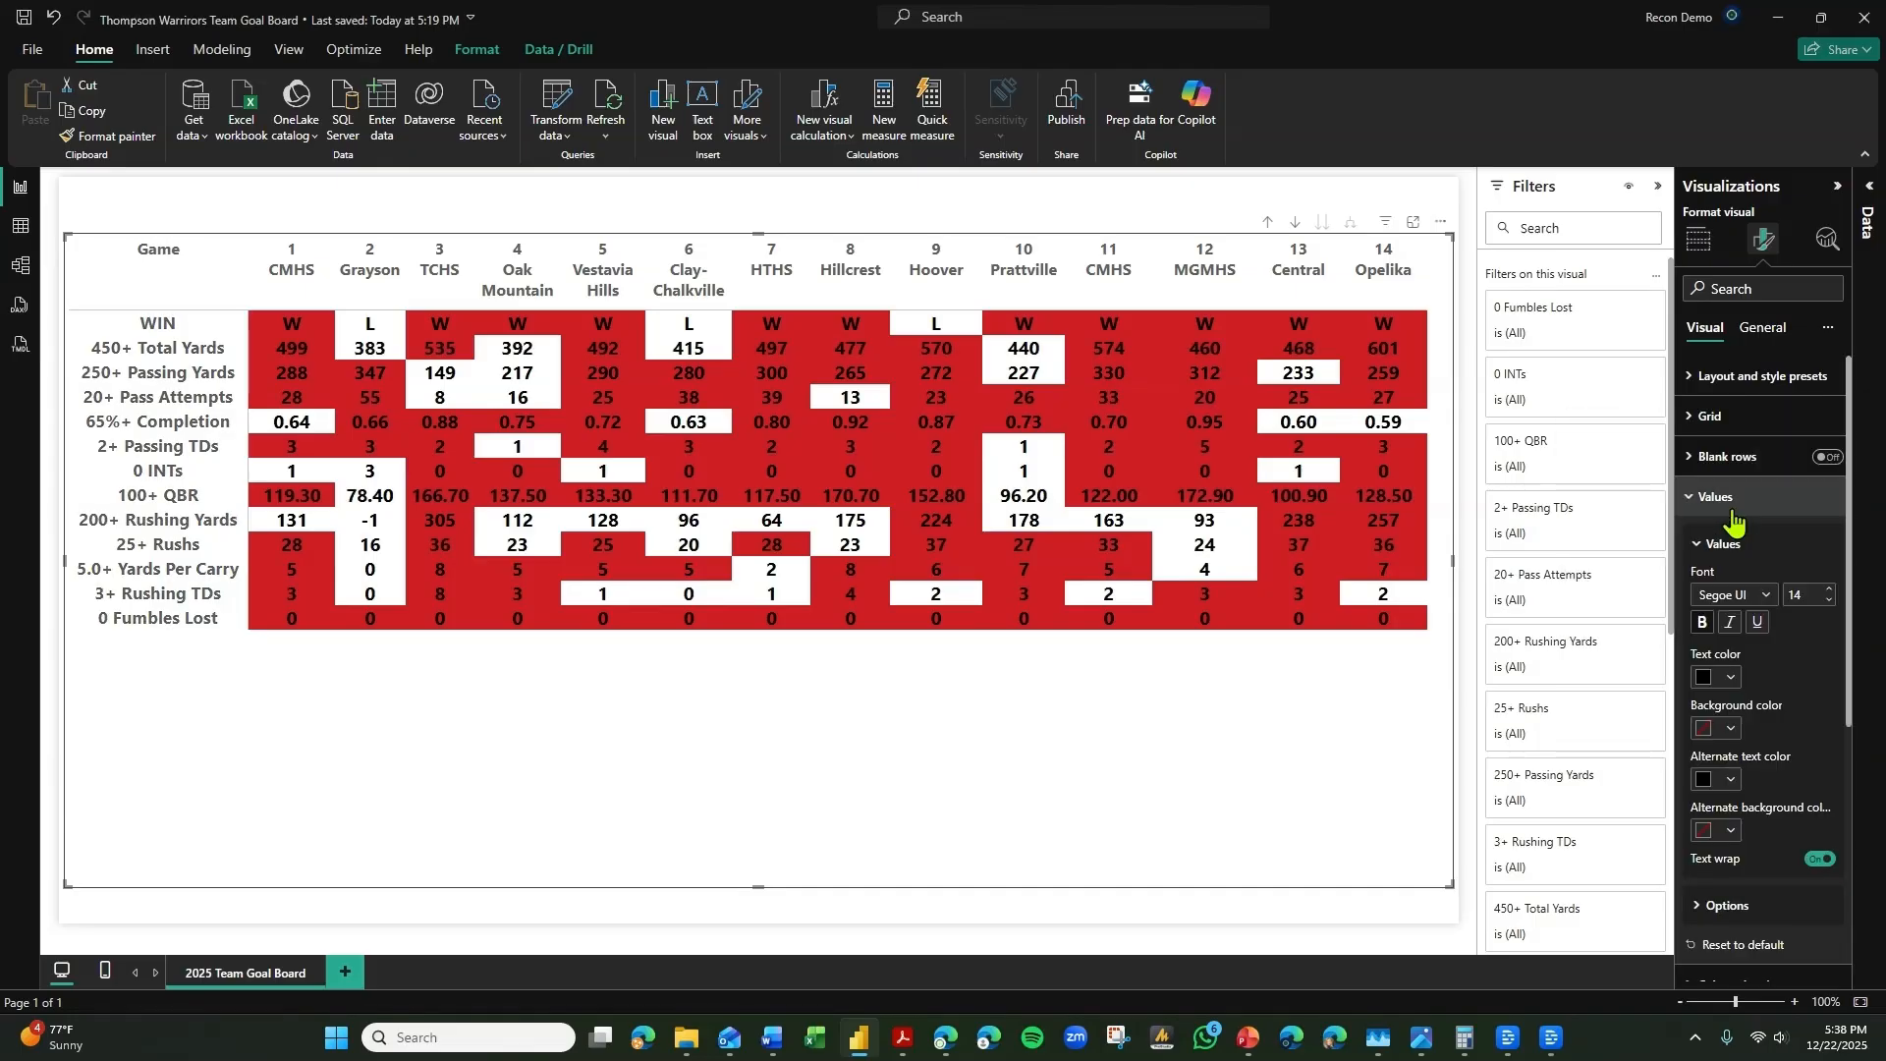
pyautogui.click(1729, 730)
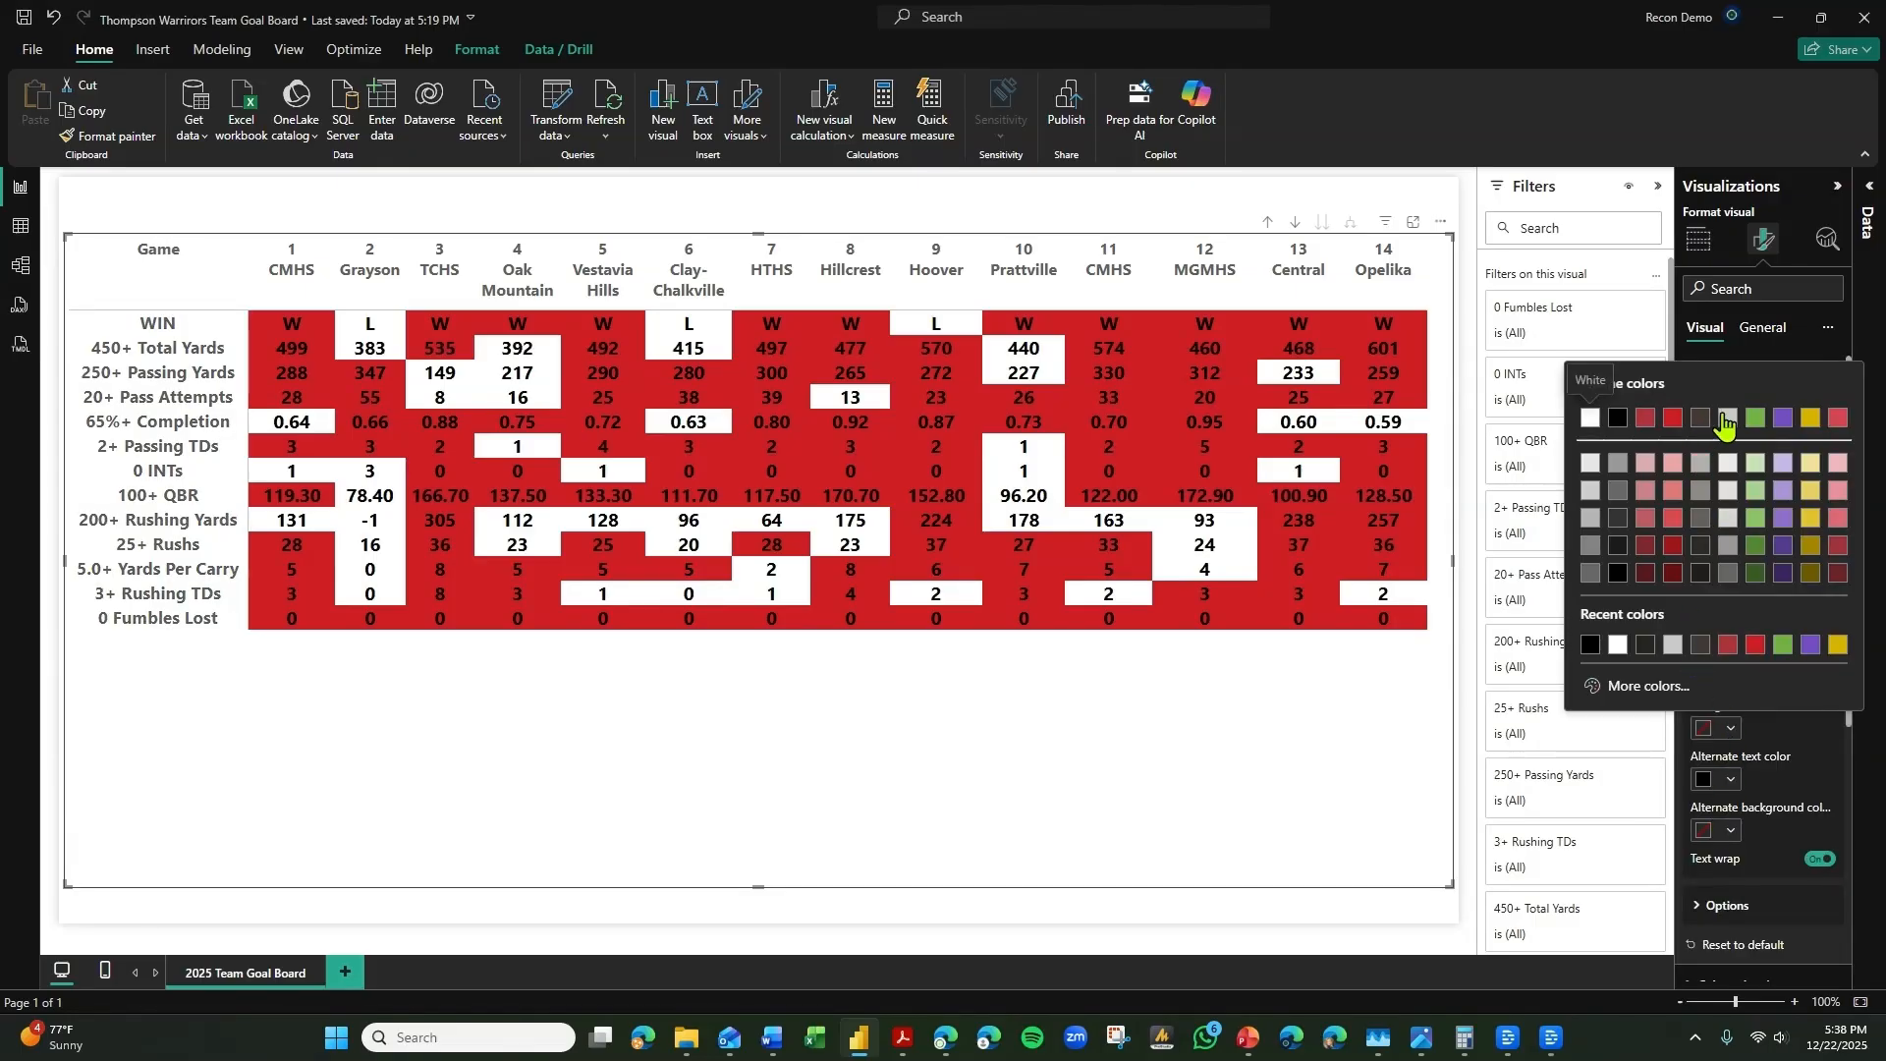
pyautogui.click(1728, 419)
pyautogui.click(1721, 830)
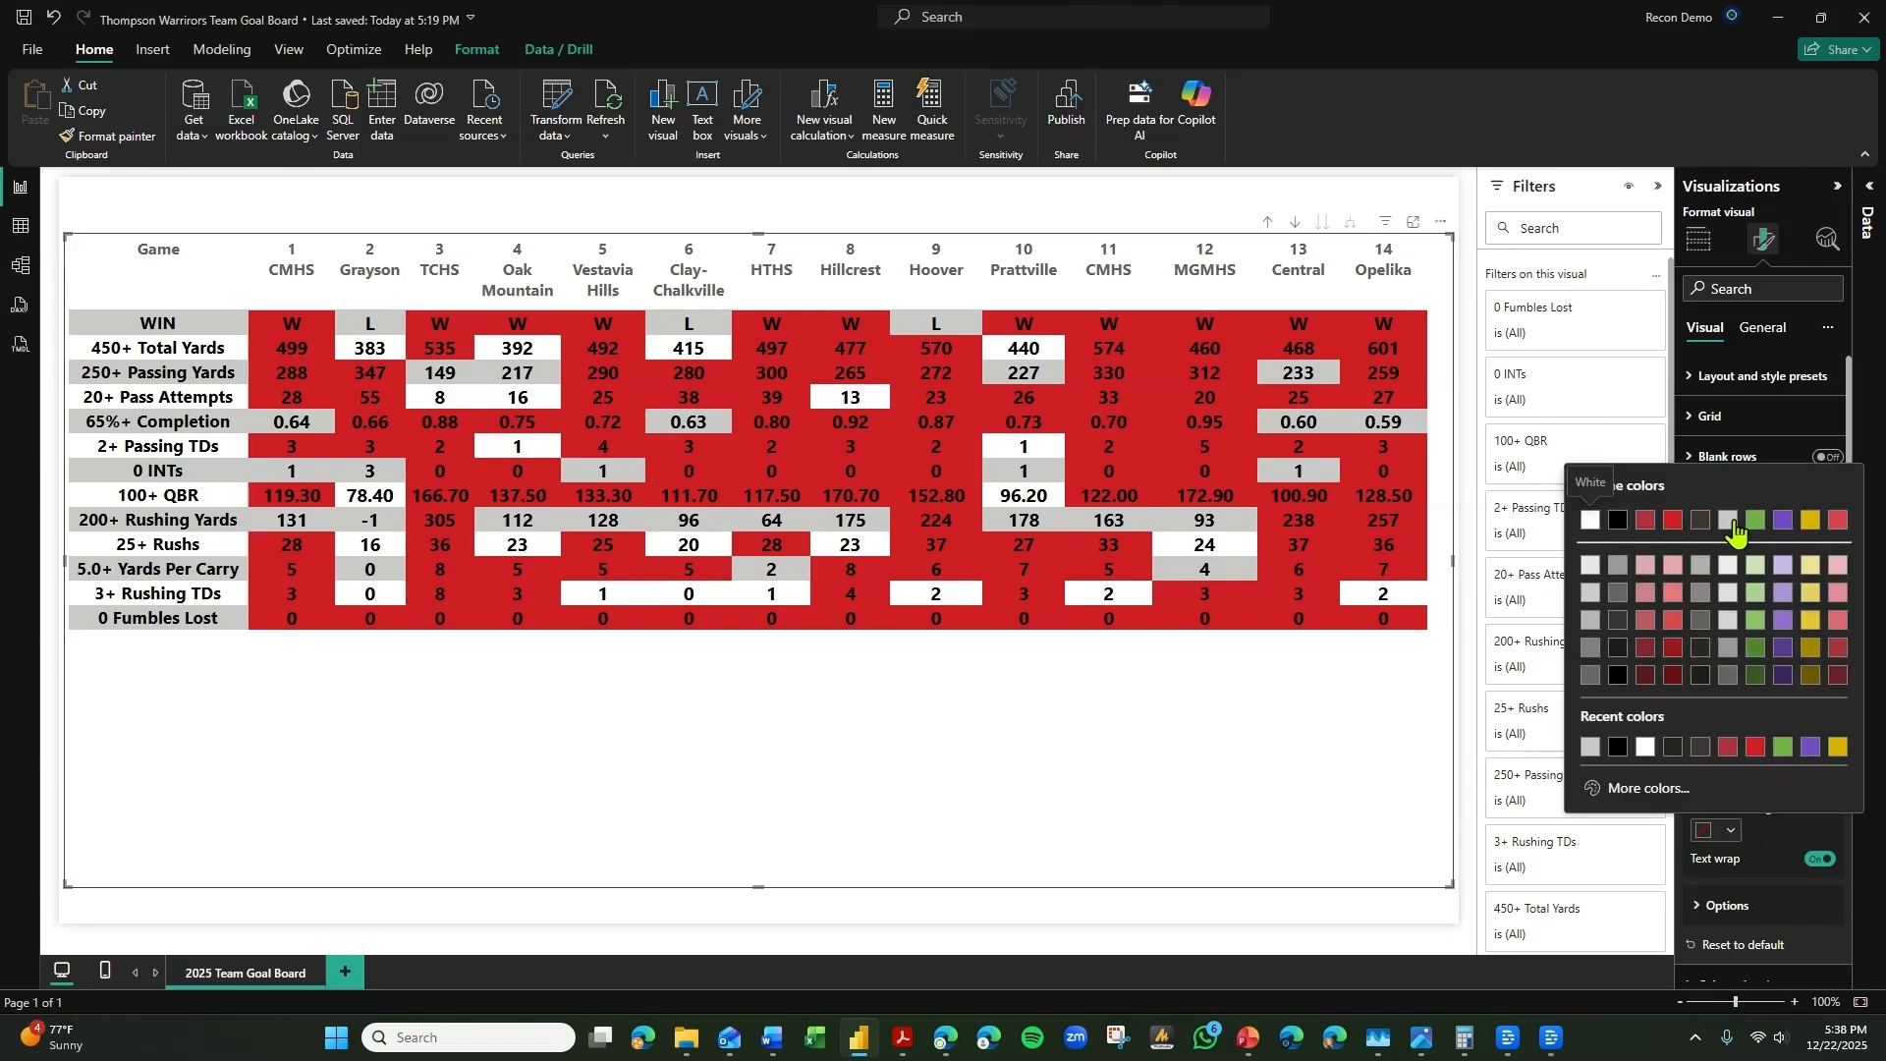
pyautogui.click(1727, 519)
pyautogui.click(1714, 499)
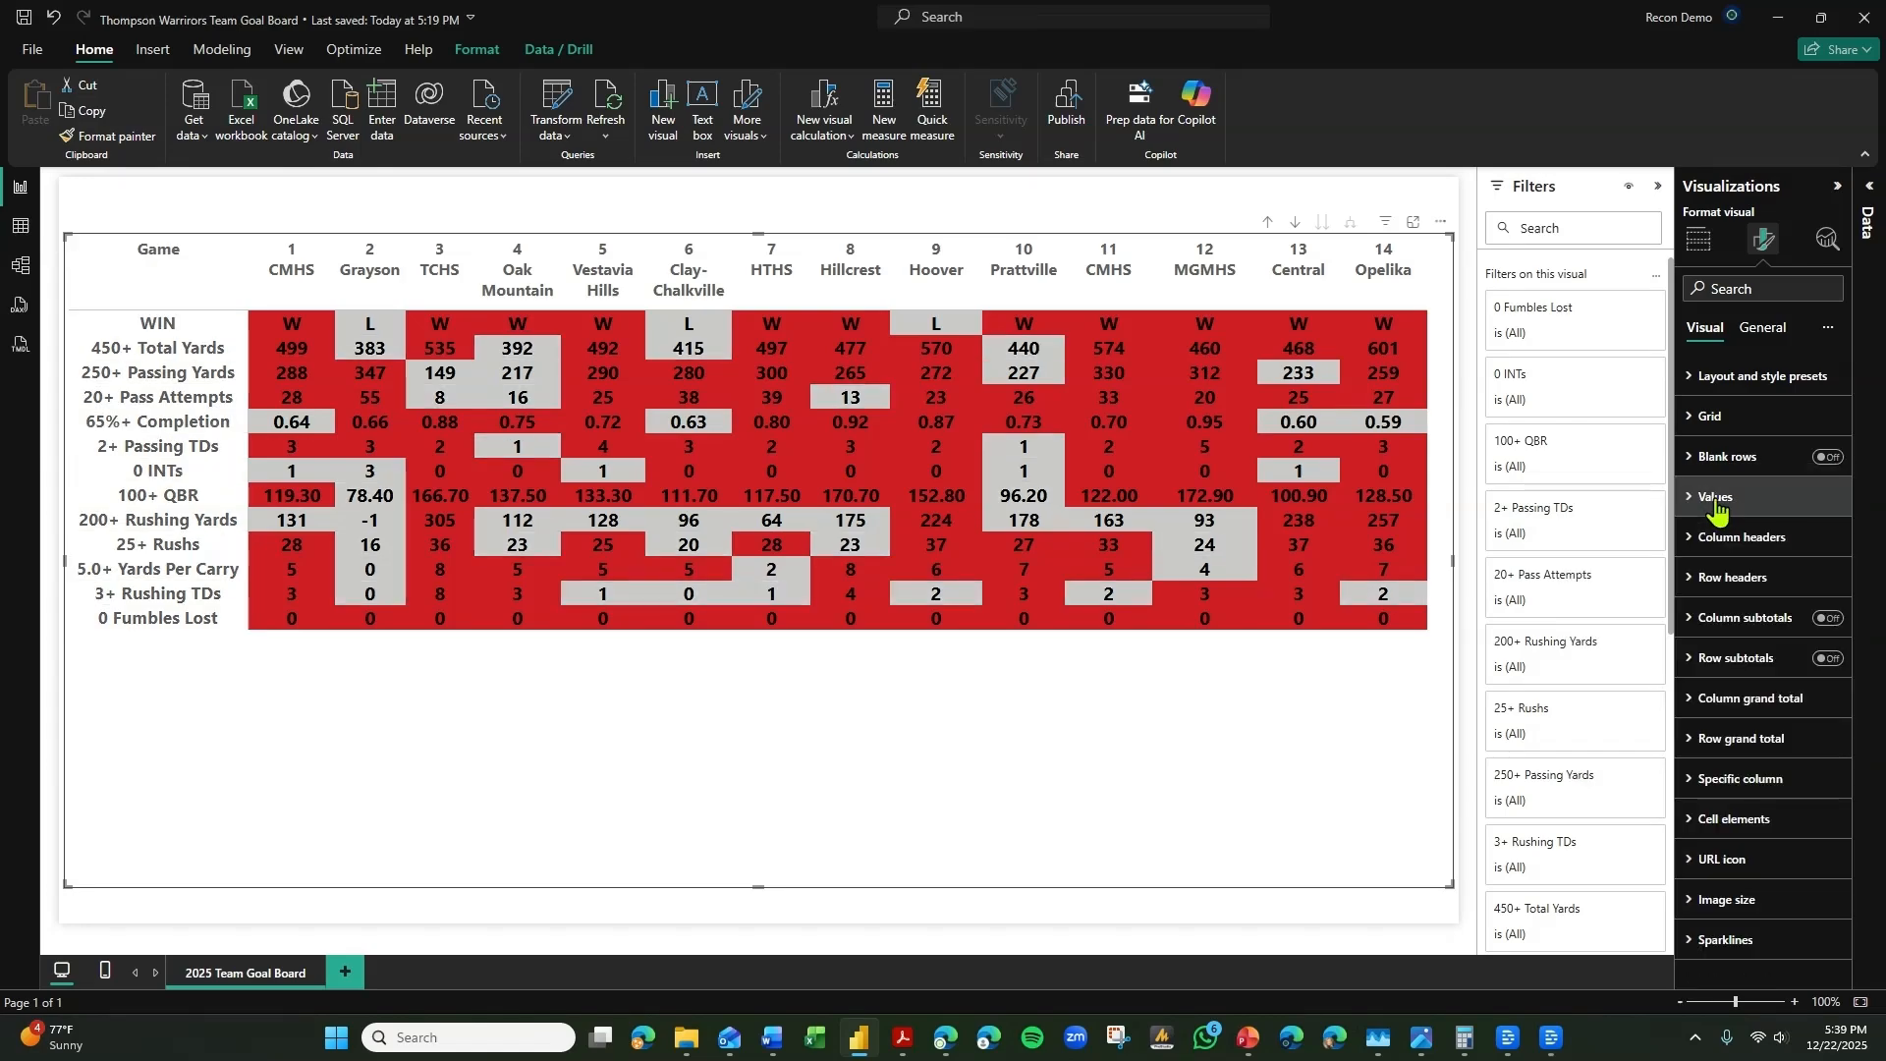
# Change the text color of the matrix's row headers and column headers to white.
pyautogui.click(1734, 581)
pyautogui.click(1712, 759)
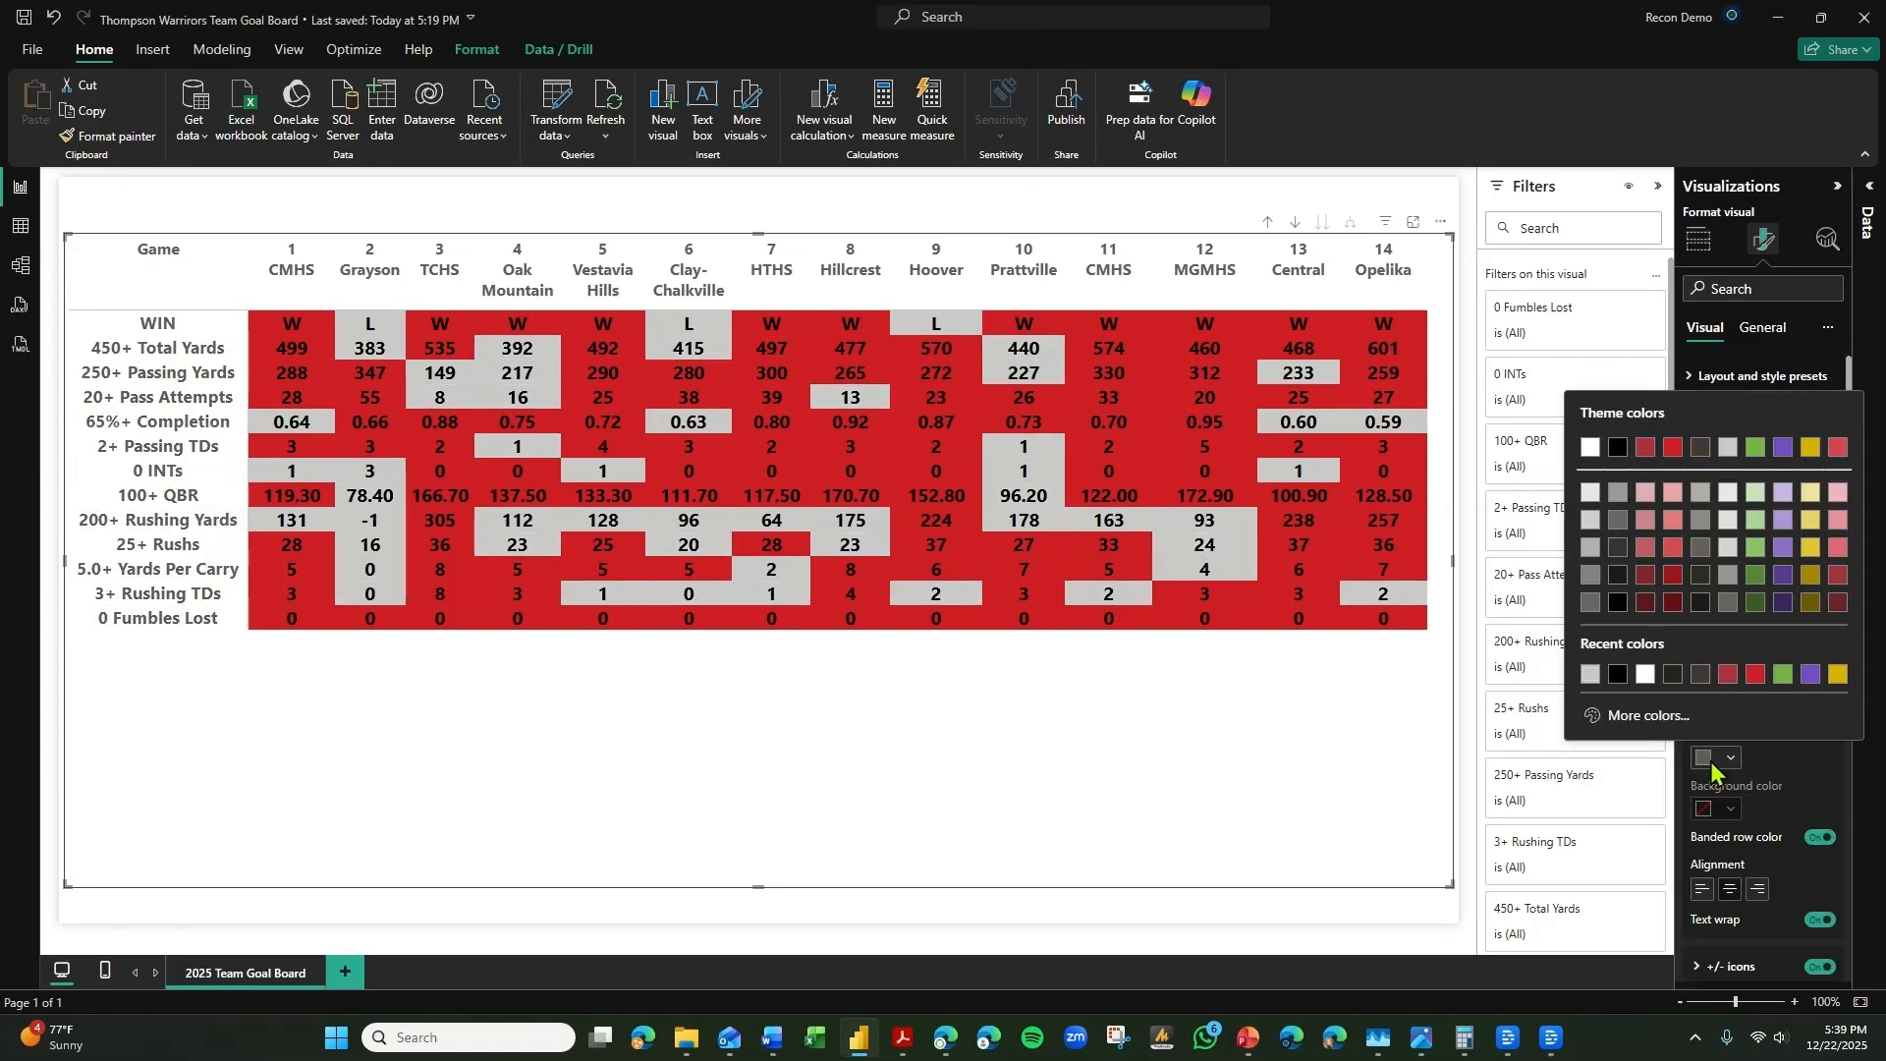
pyautogui.click(1590, 446)
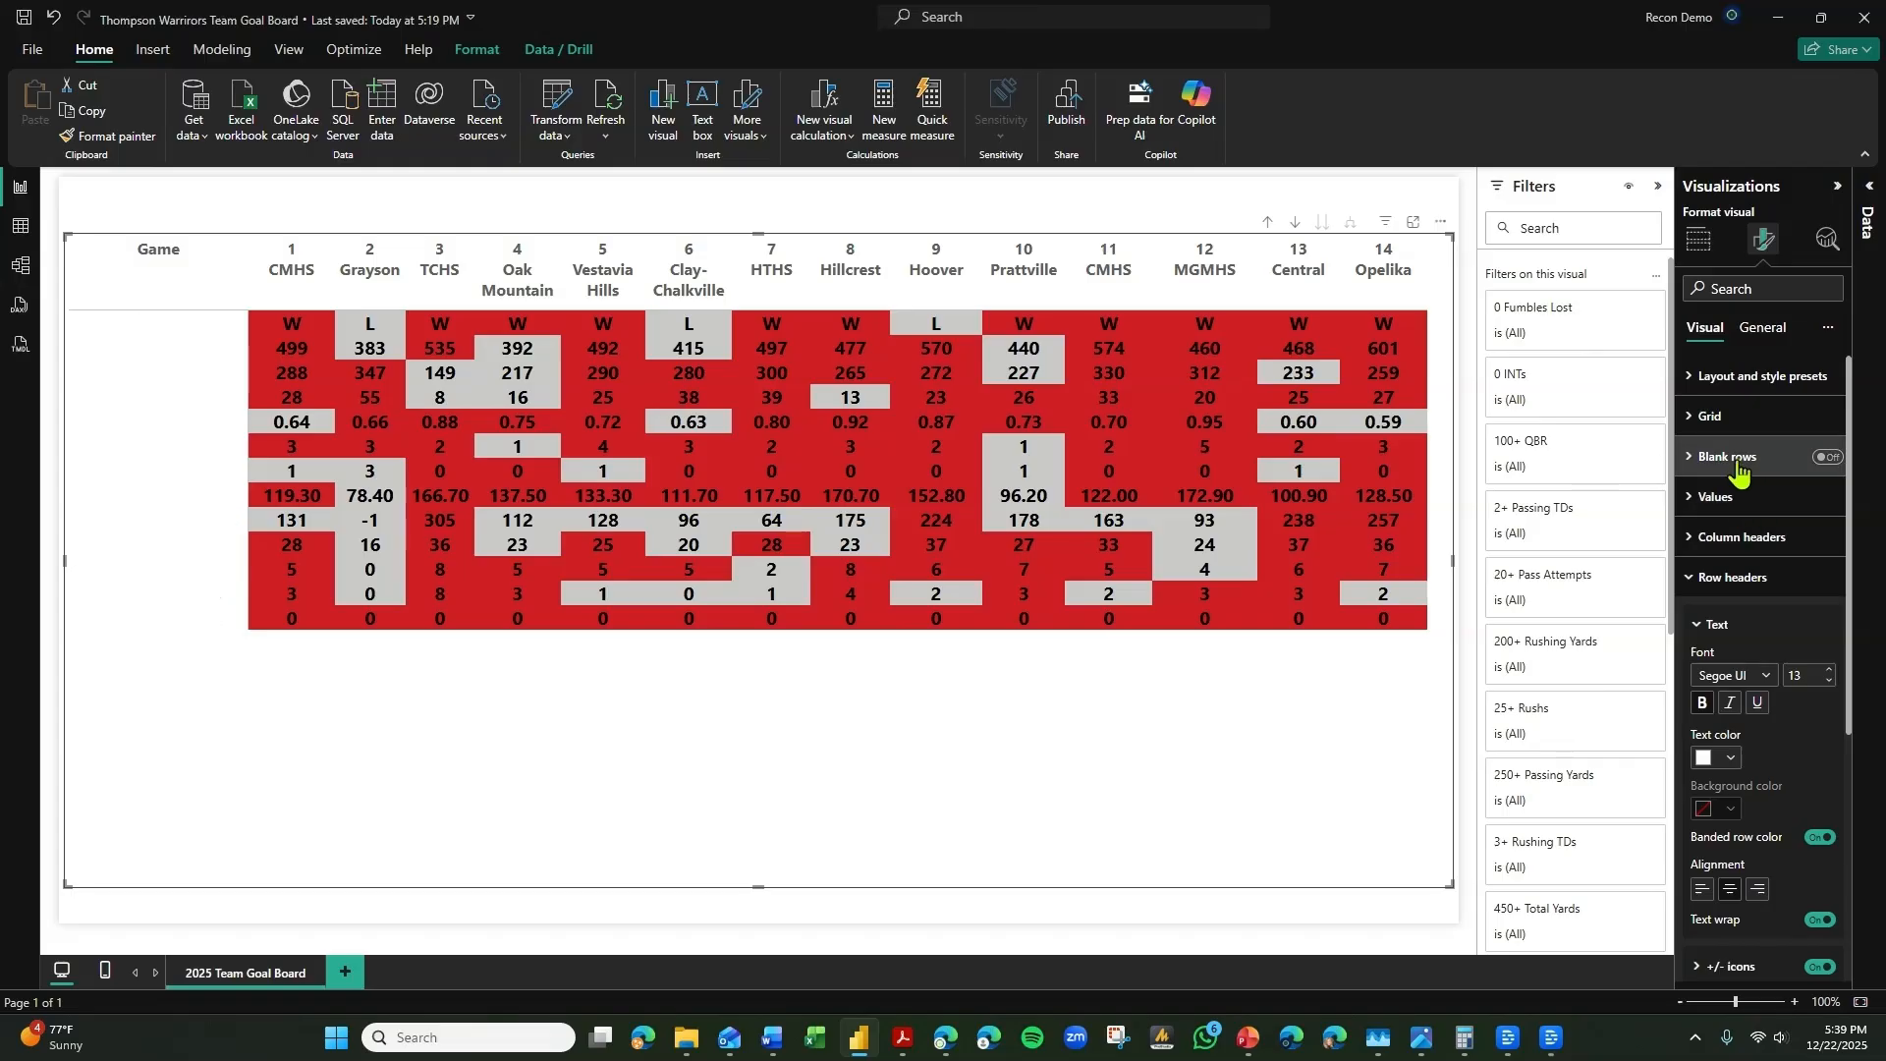
pyautogui.click(1738, 537)
pyautogui.click(1721, 724)
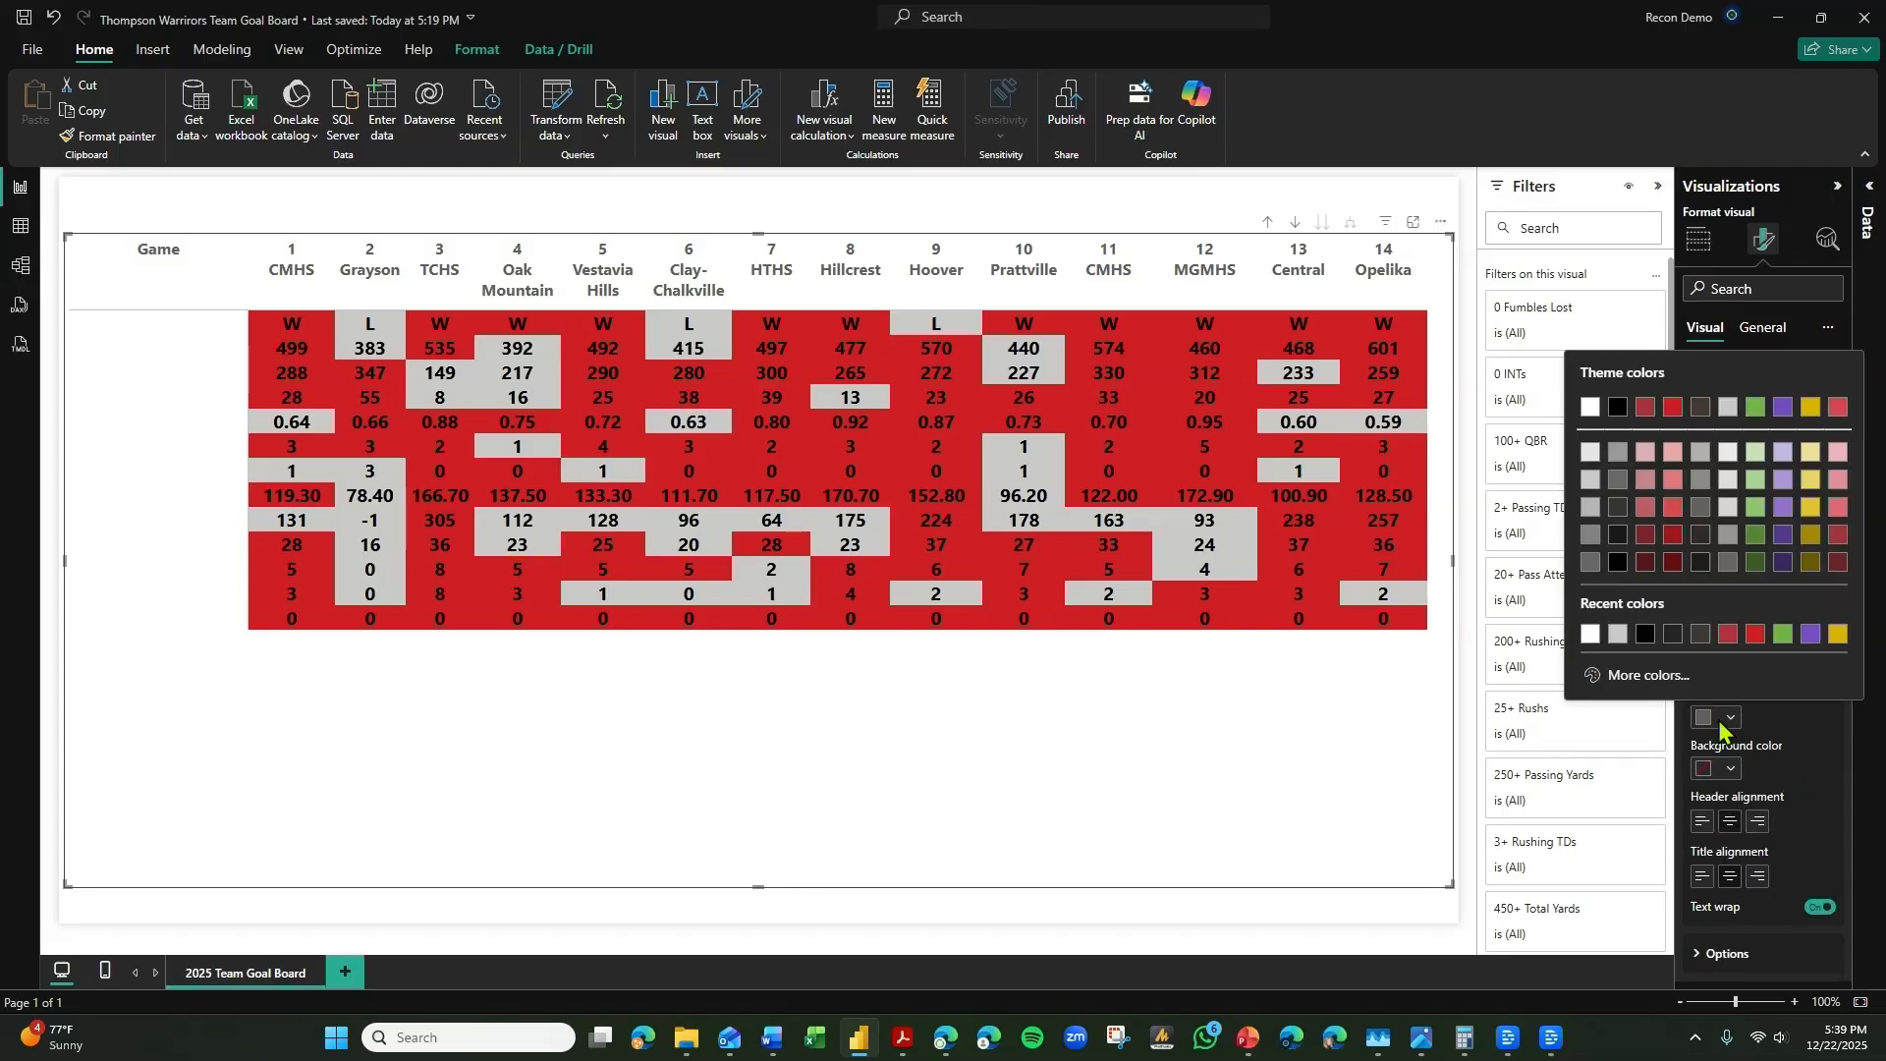
pyautogui.click(1590, 407)
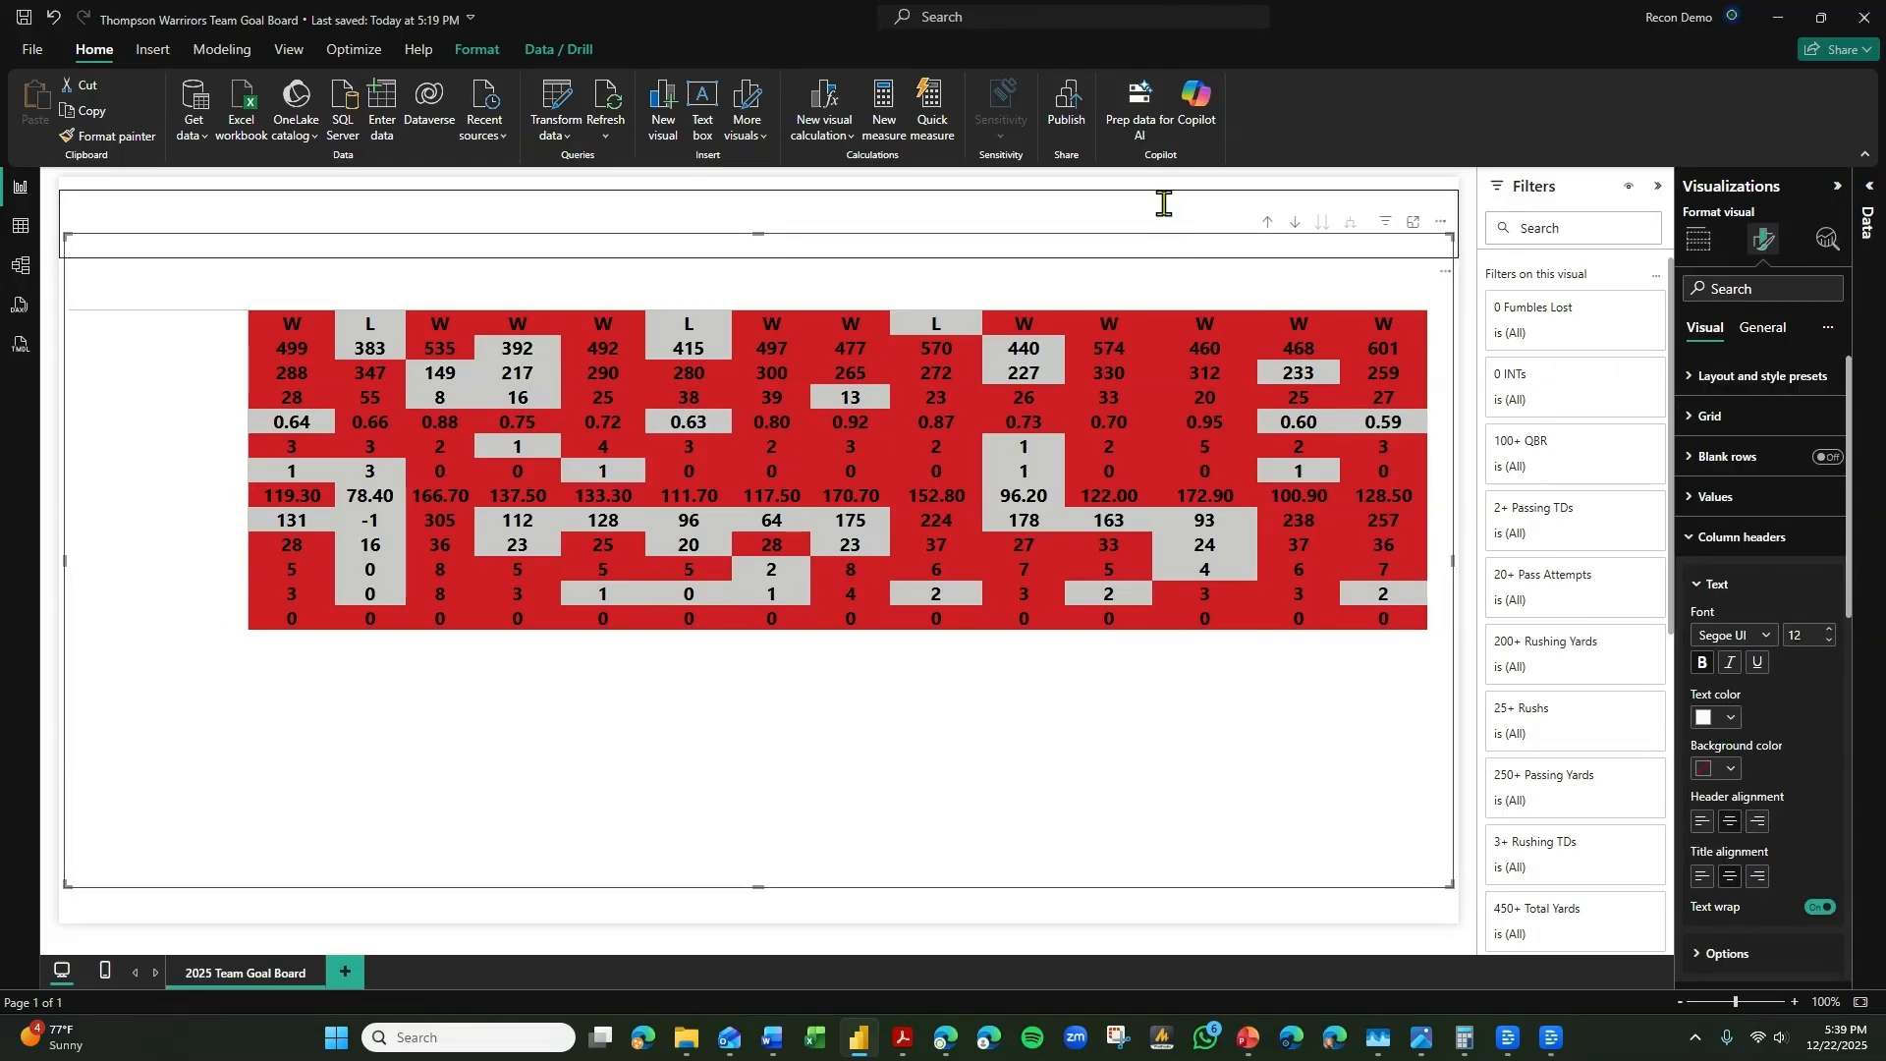
# Paste the title "2025 THOMPSON WARRIORS GAME GOAL BOARD" into the empty text box above the matrix.
pyautogui.click(1075, 209)
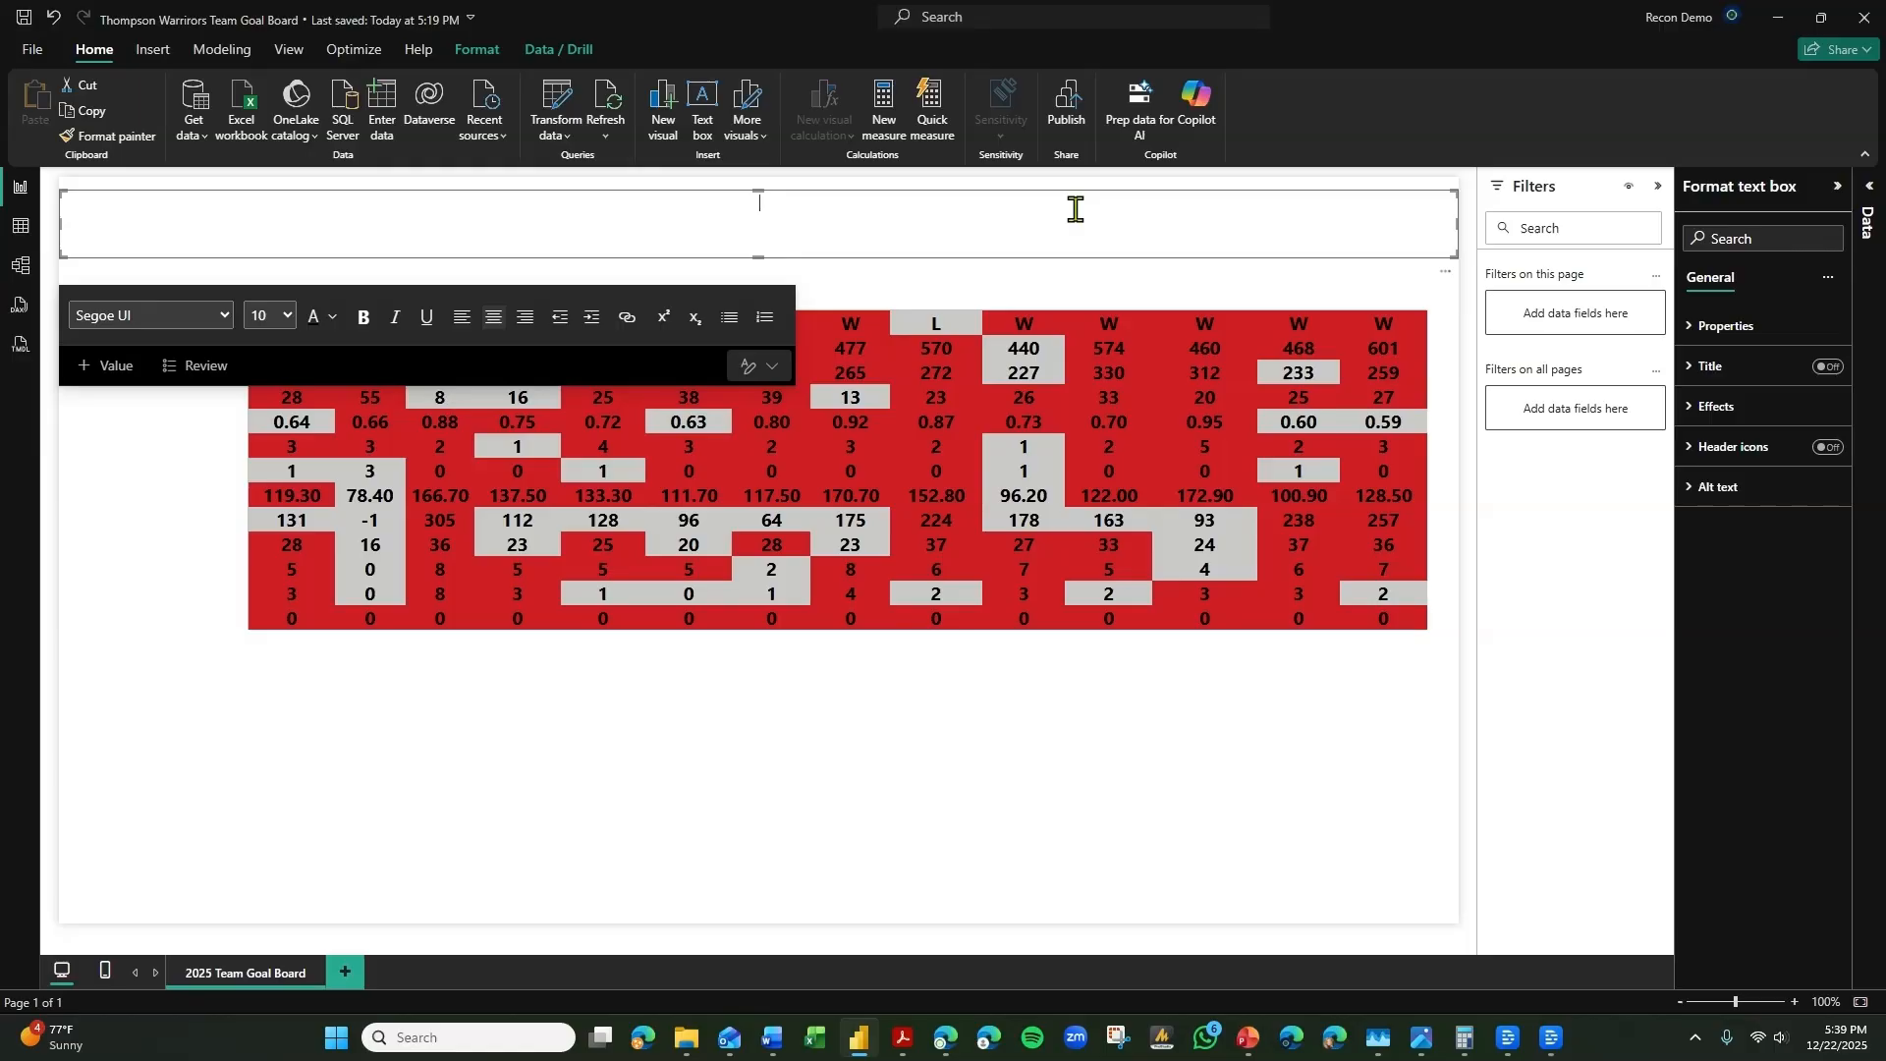
pyautogui.write('2025 THOMPSON WARRIORS GAME GOAL BOARD')
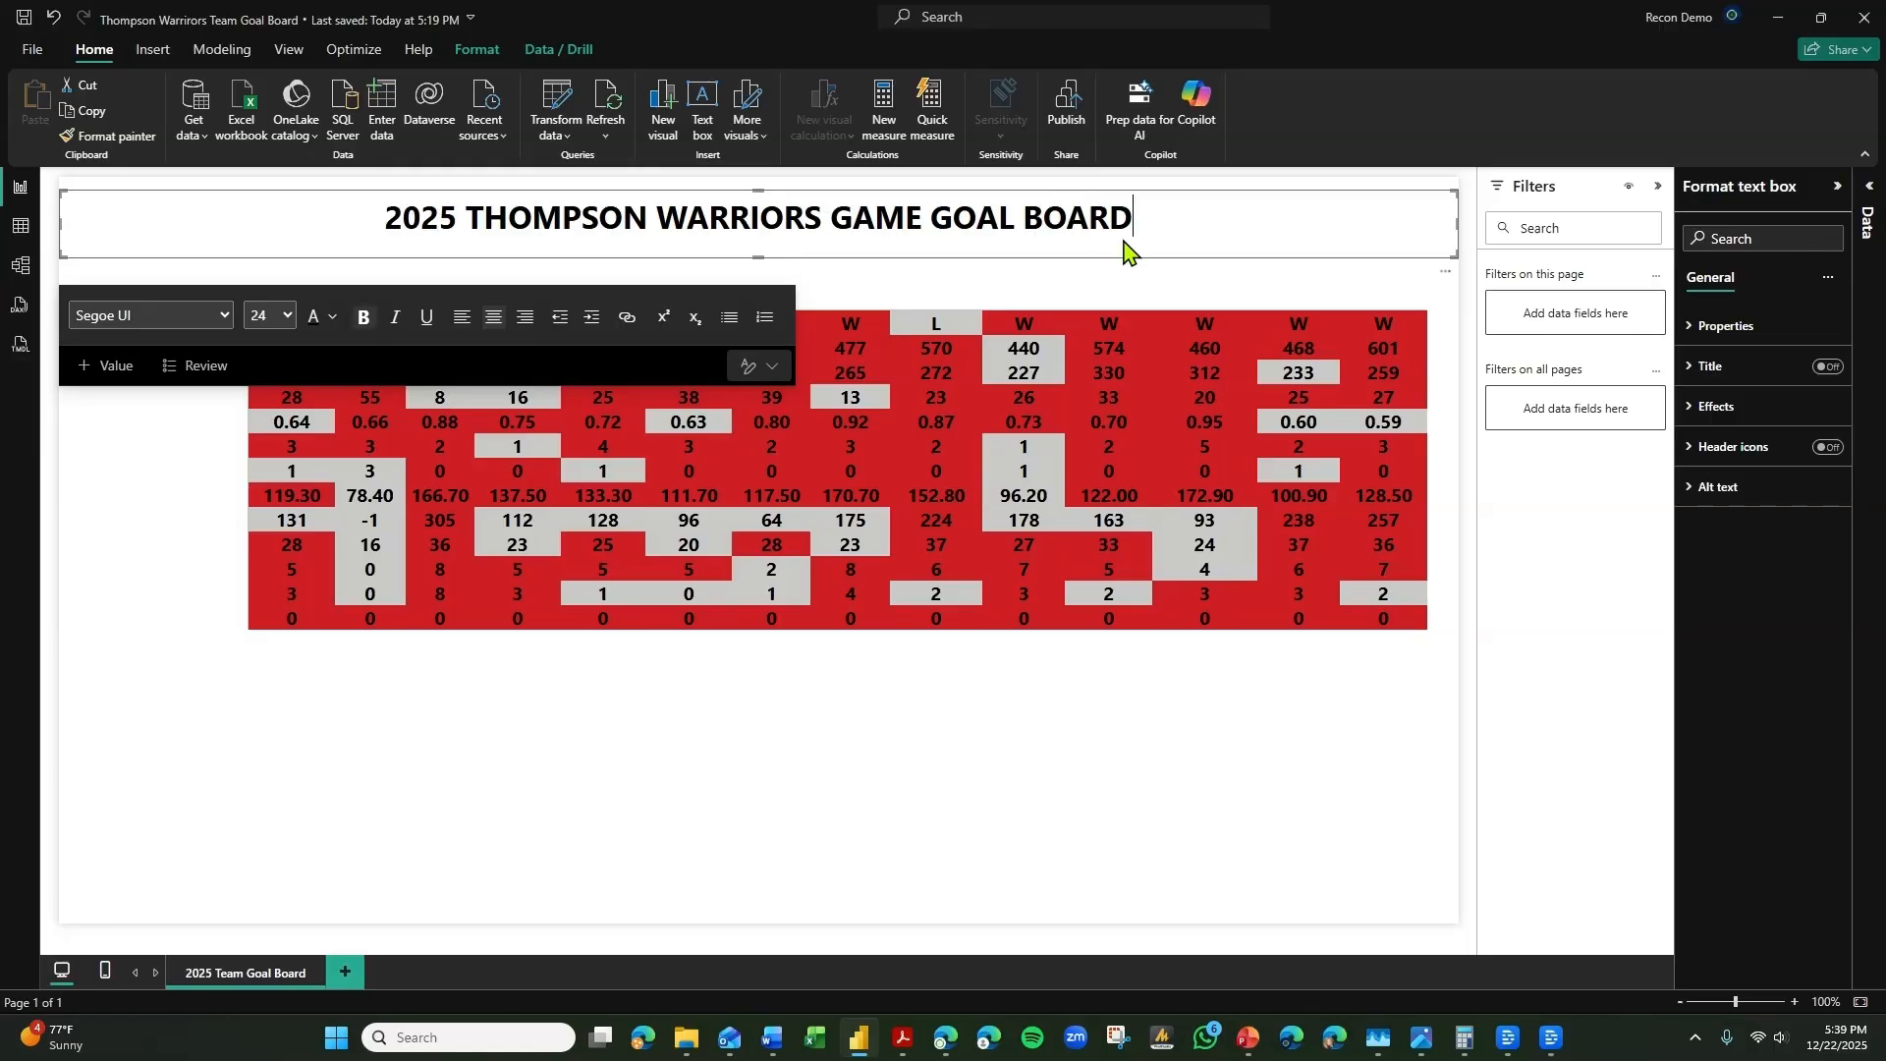
pyautogui.click(923, 844)
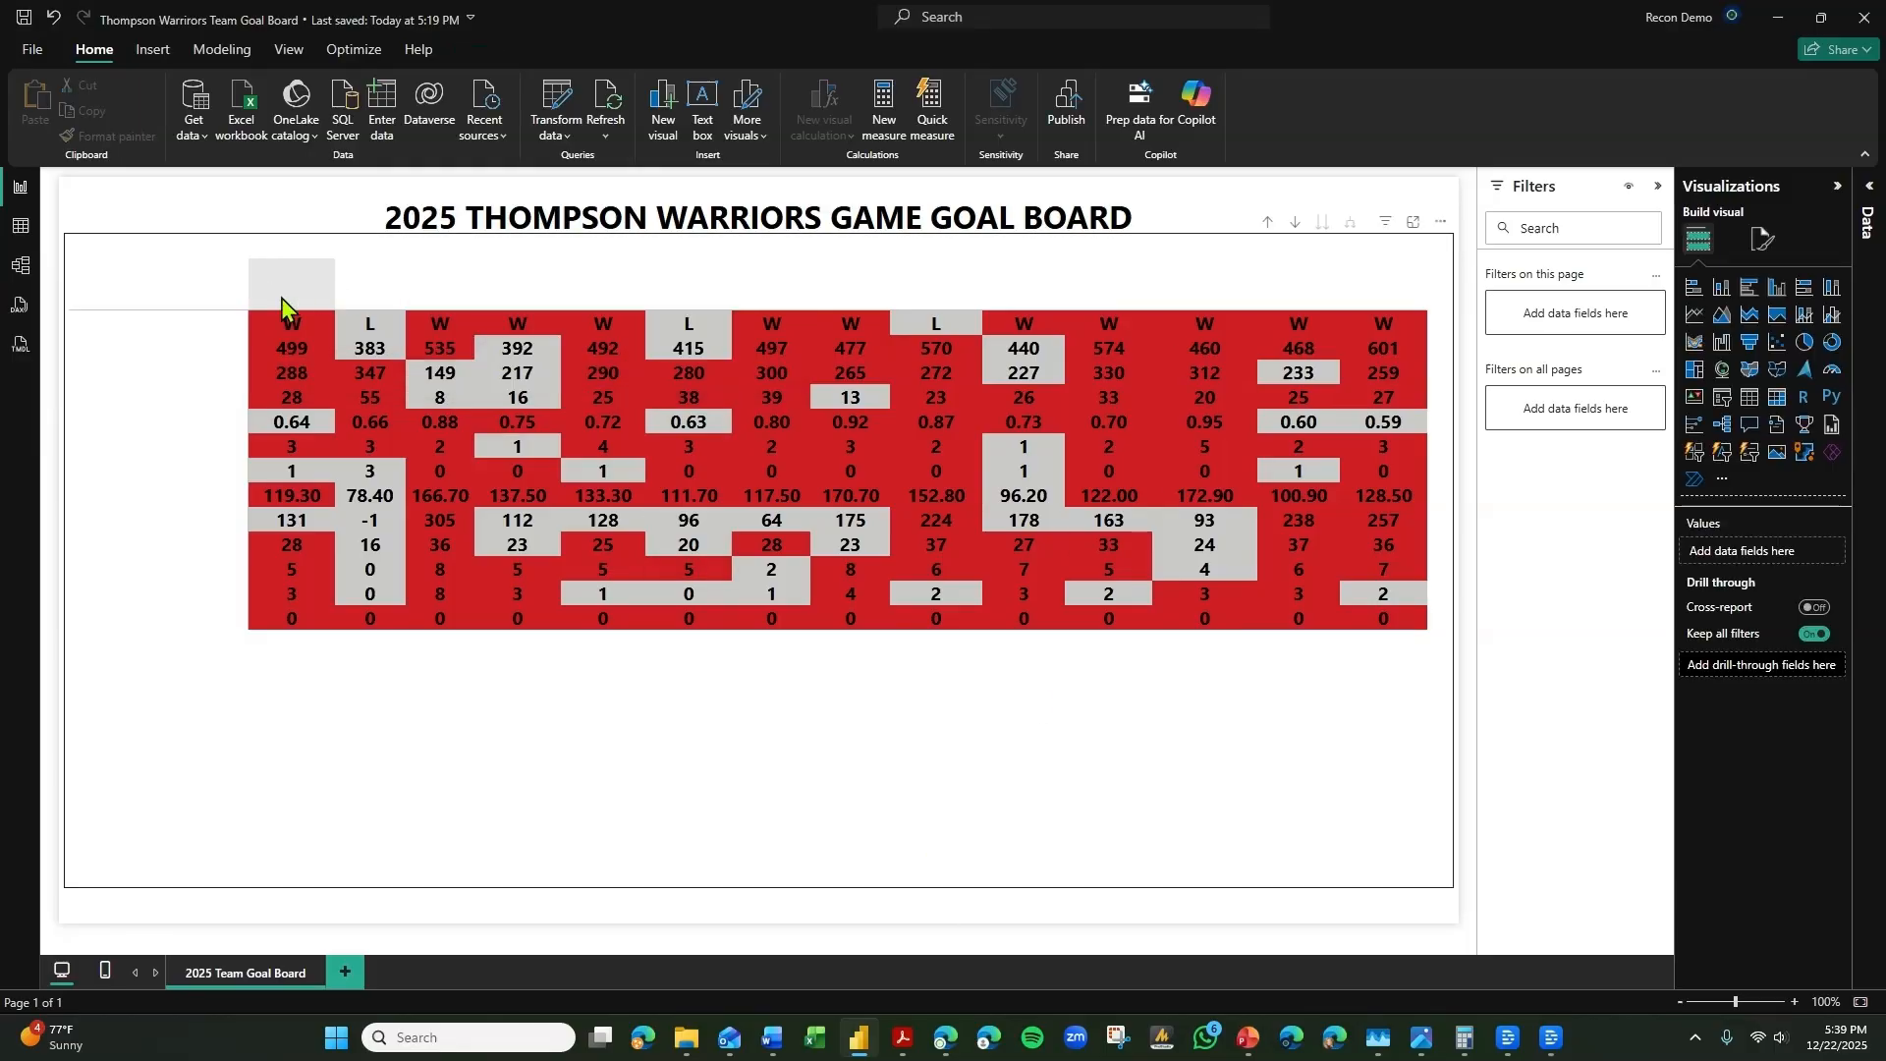
# Add the Thompson Warriors logo image as the page's canvas background with 0% transparency.
pyautogui.click(675, 759)
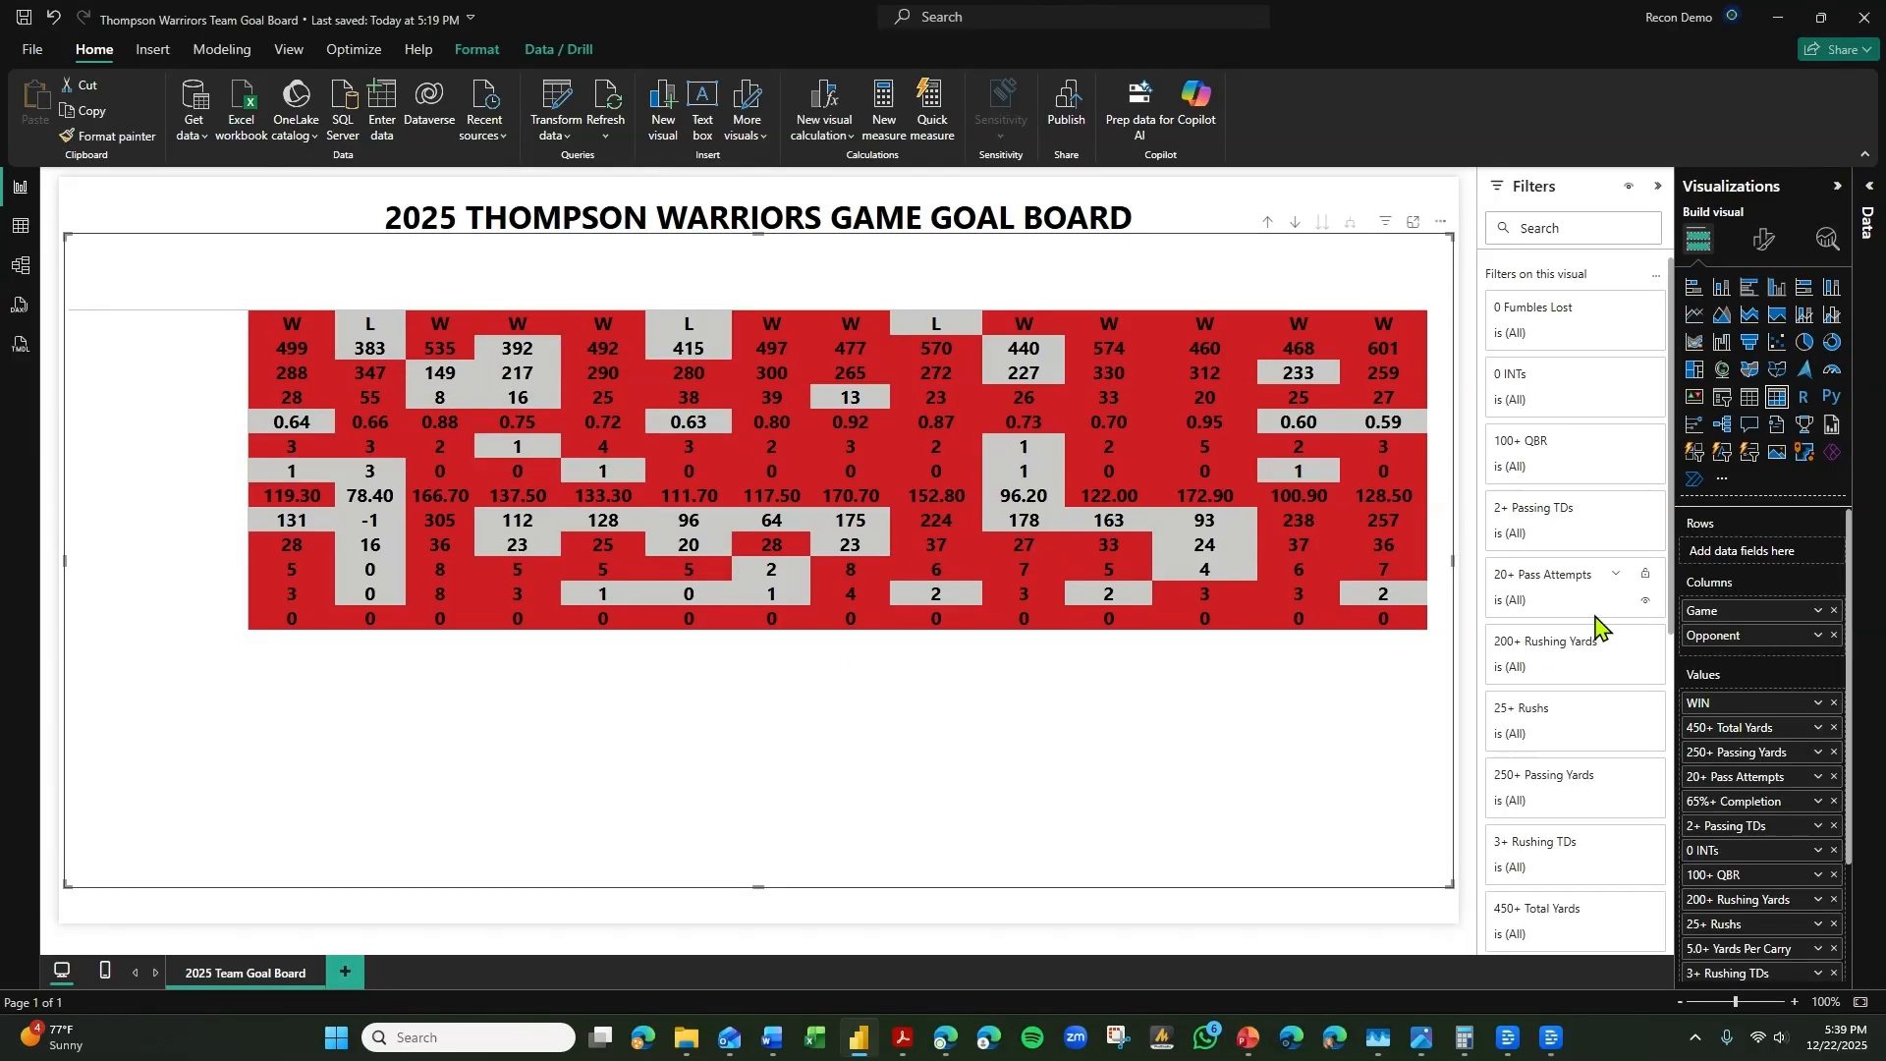
pyautogui.click(1468, 852)
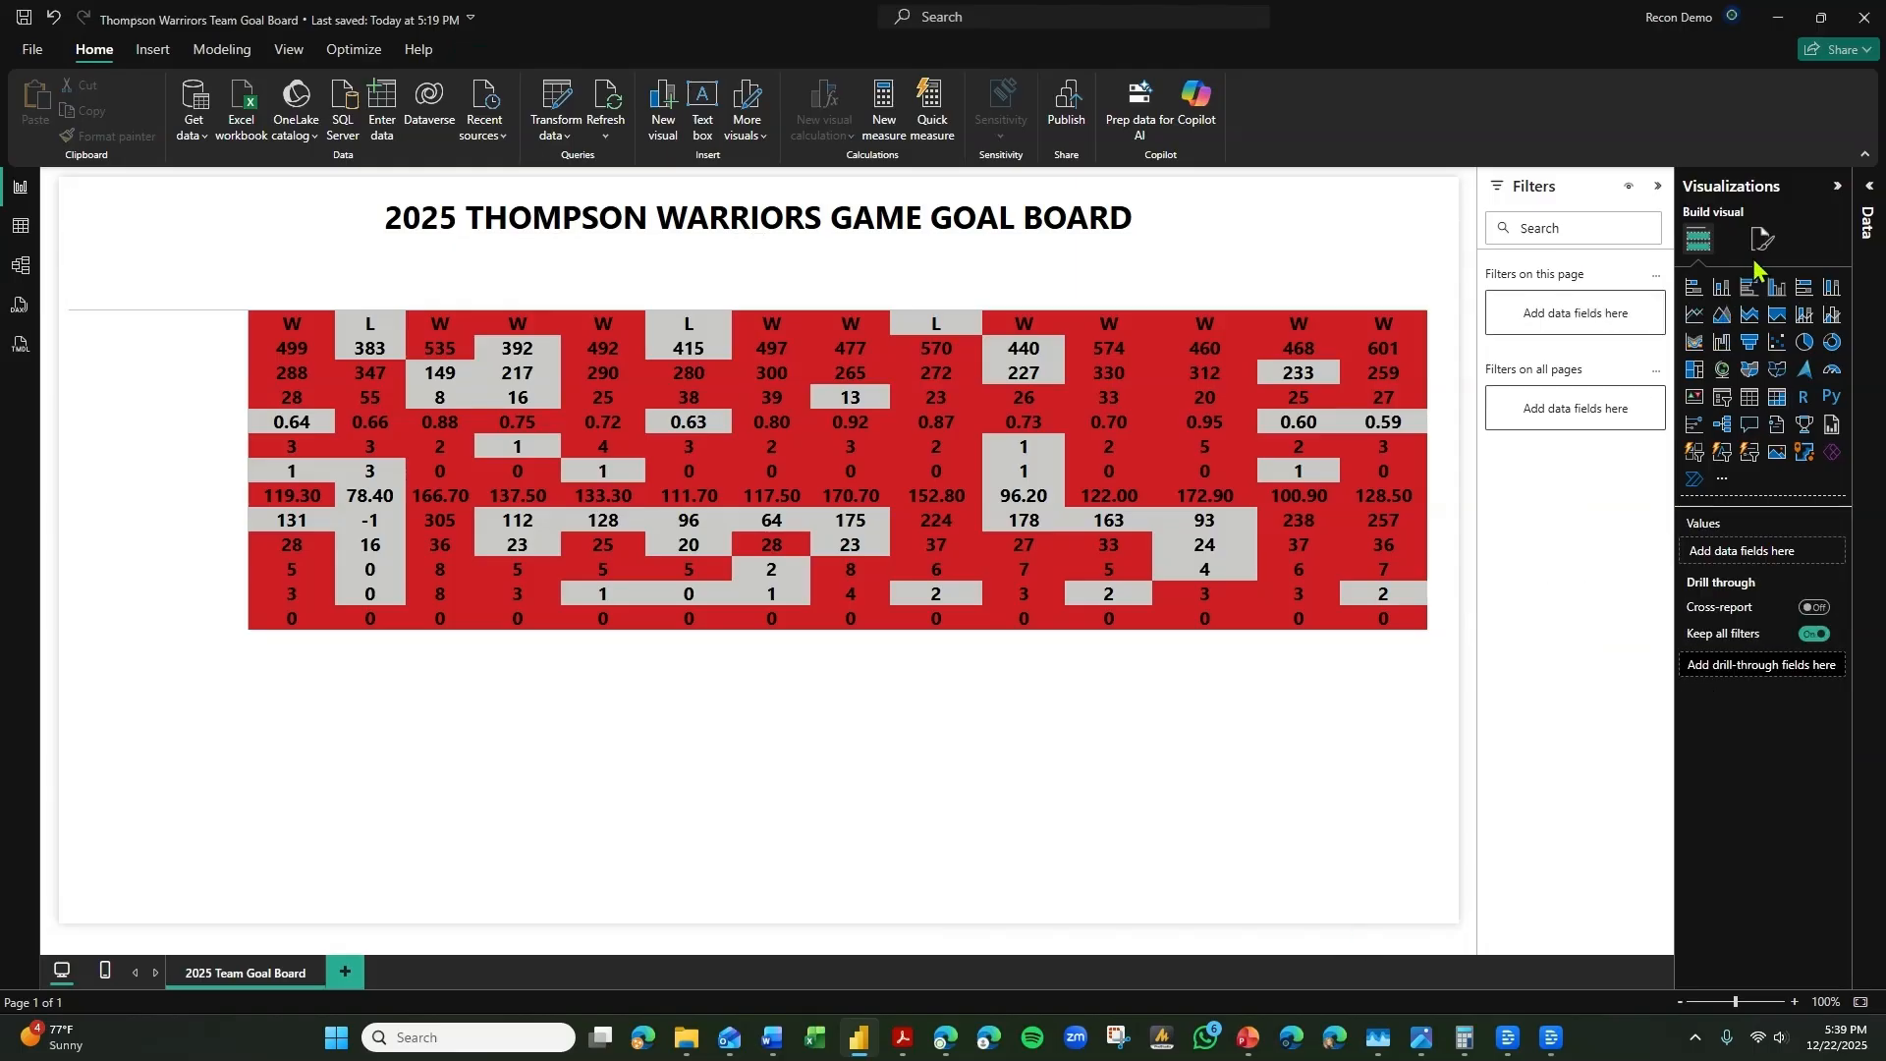
pyautogui.click(1763, 239)
pyautogui.click(1736, 373)
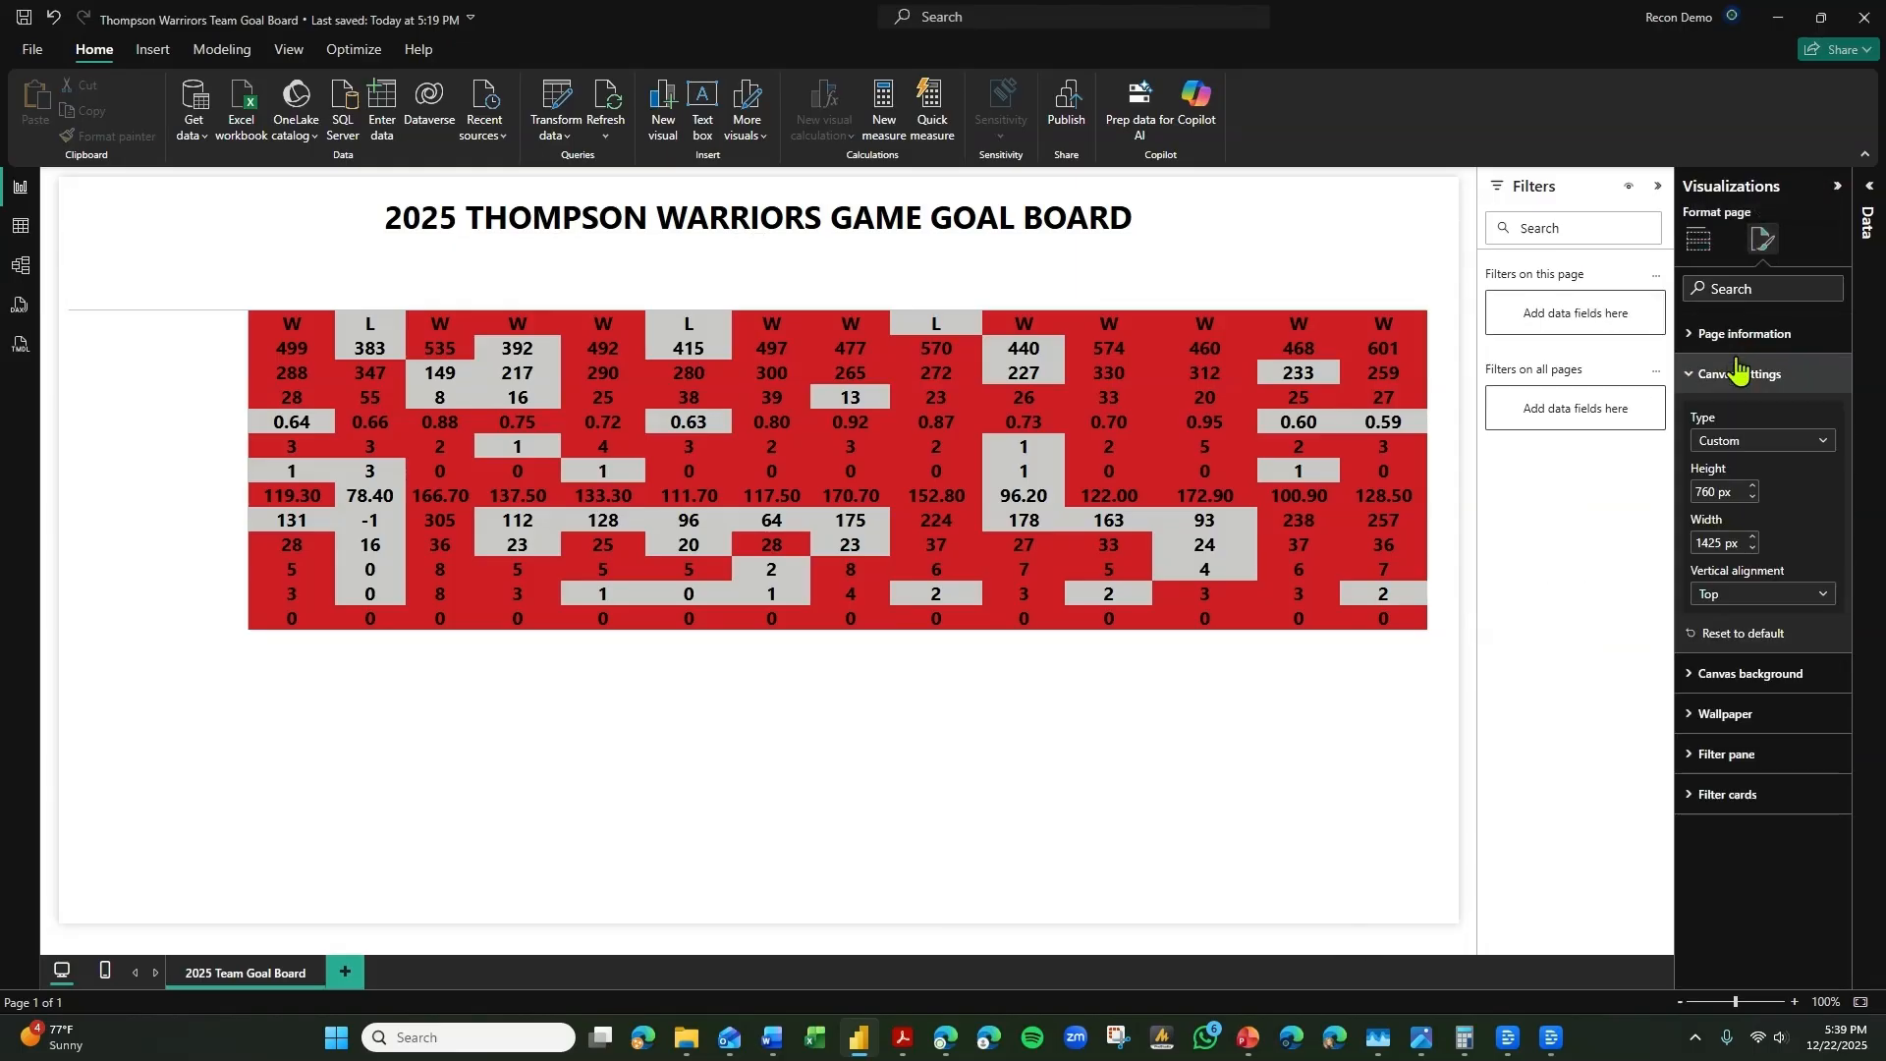
pyautogui.click(1776, 444)
pyautogui.click(1807, 646)
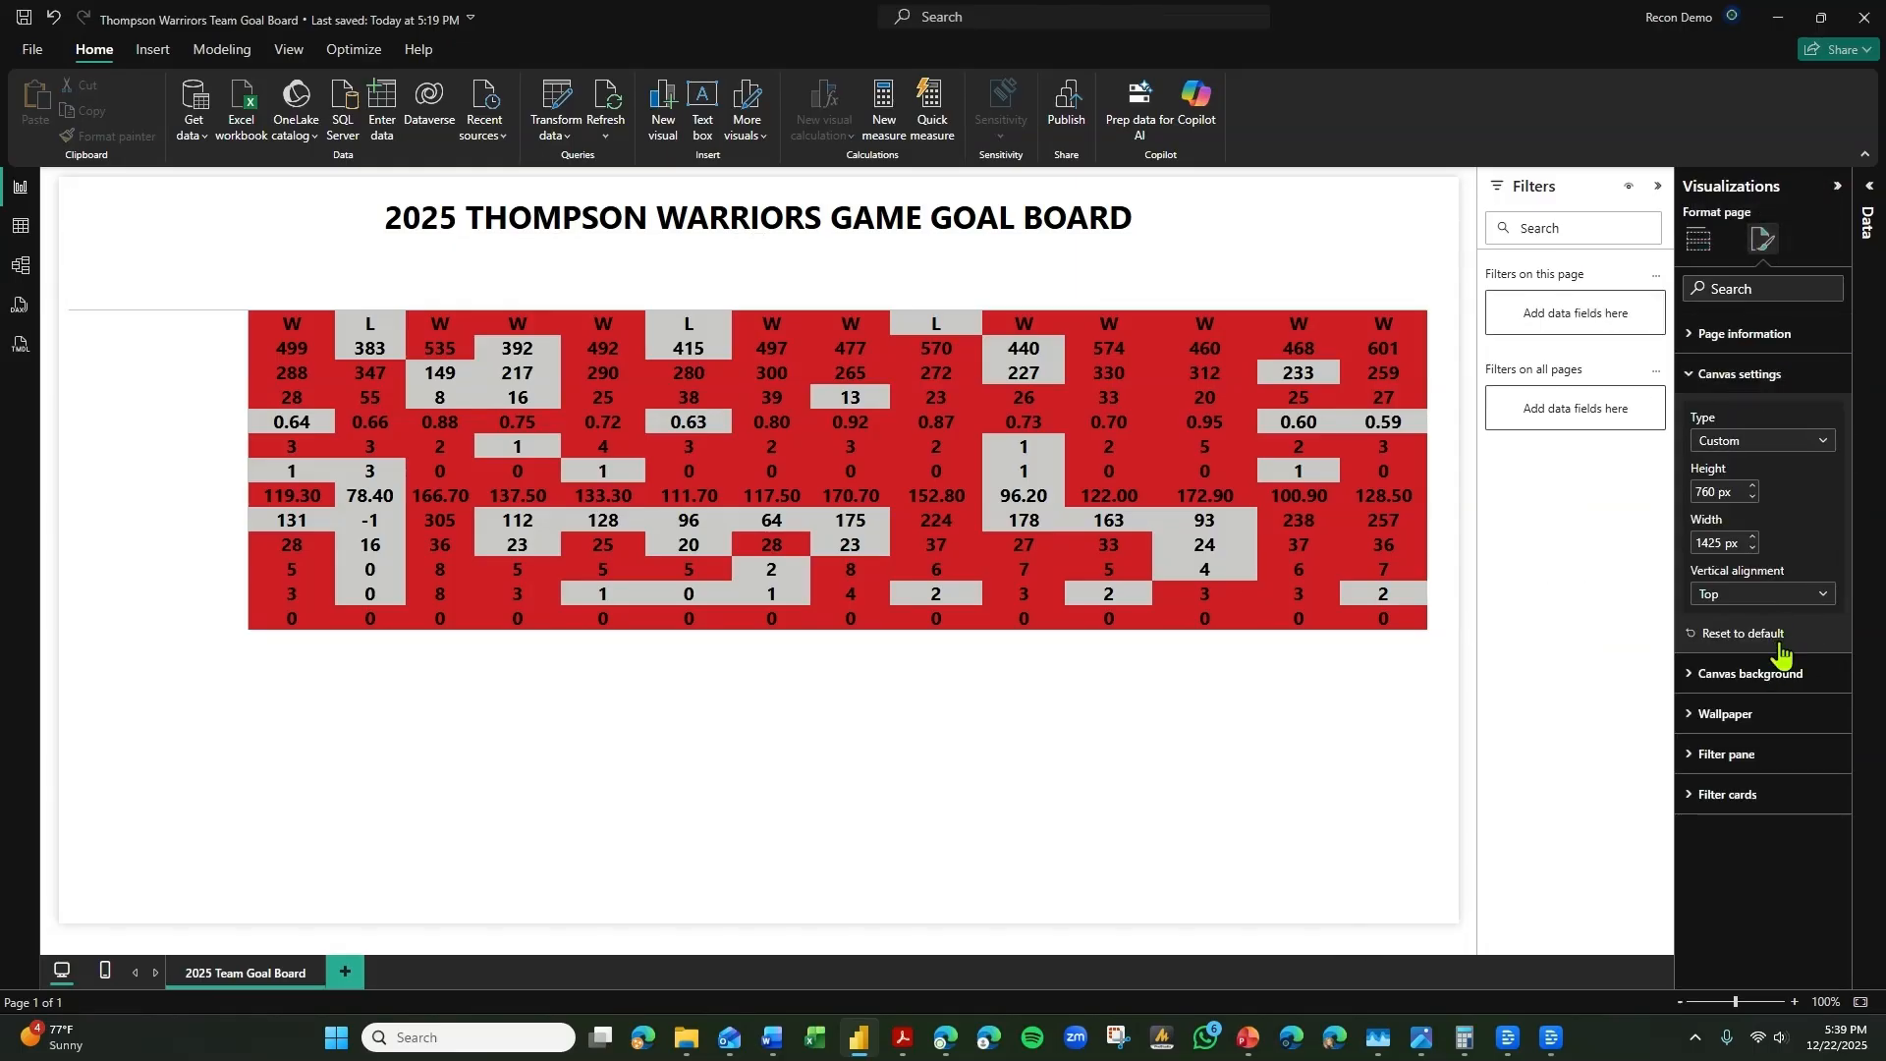
pyautogui.click(1773, 678)
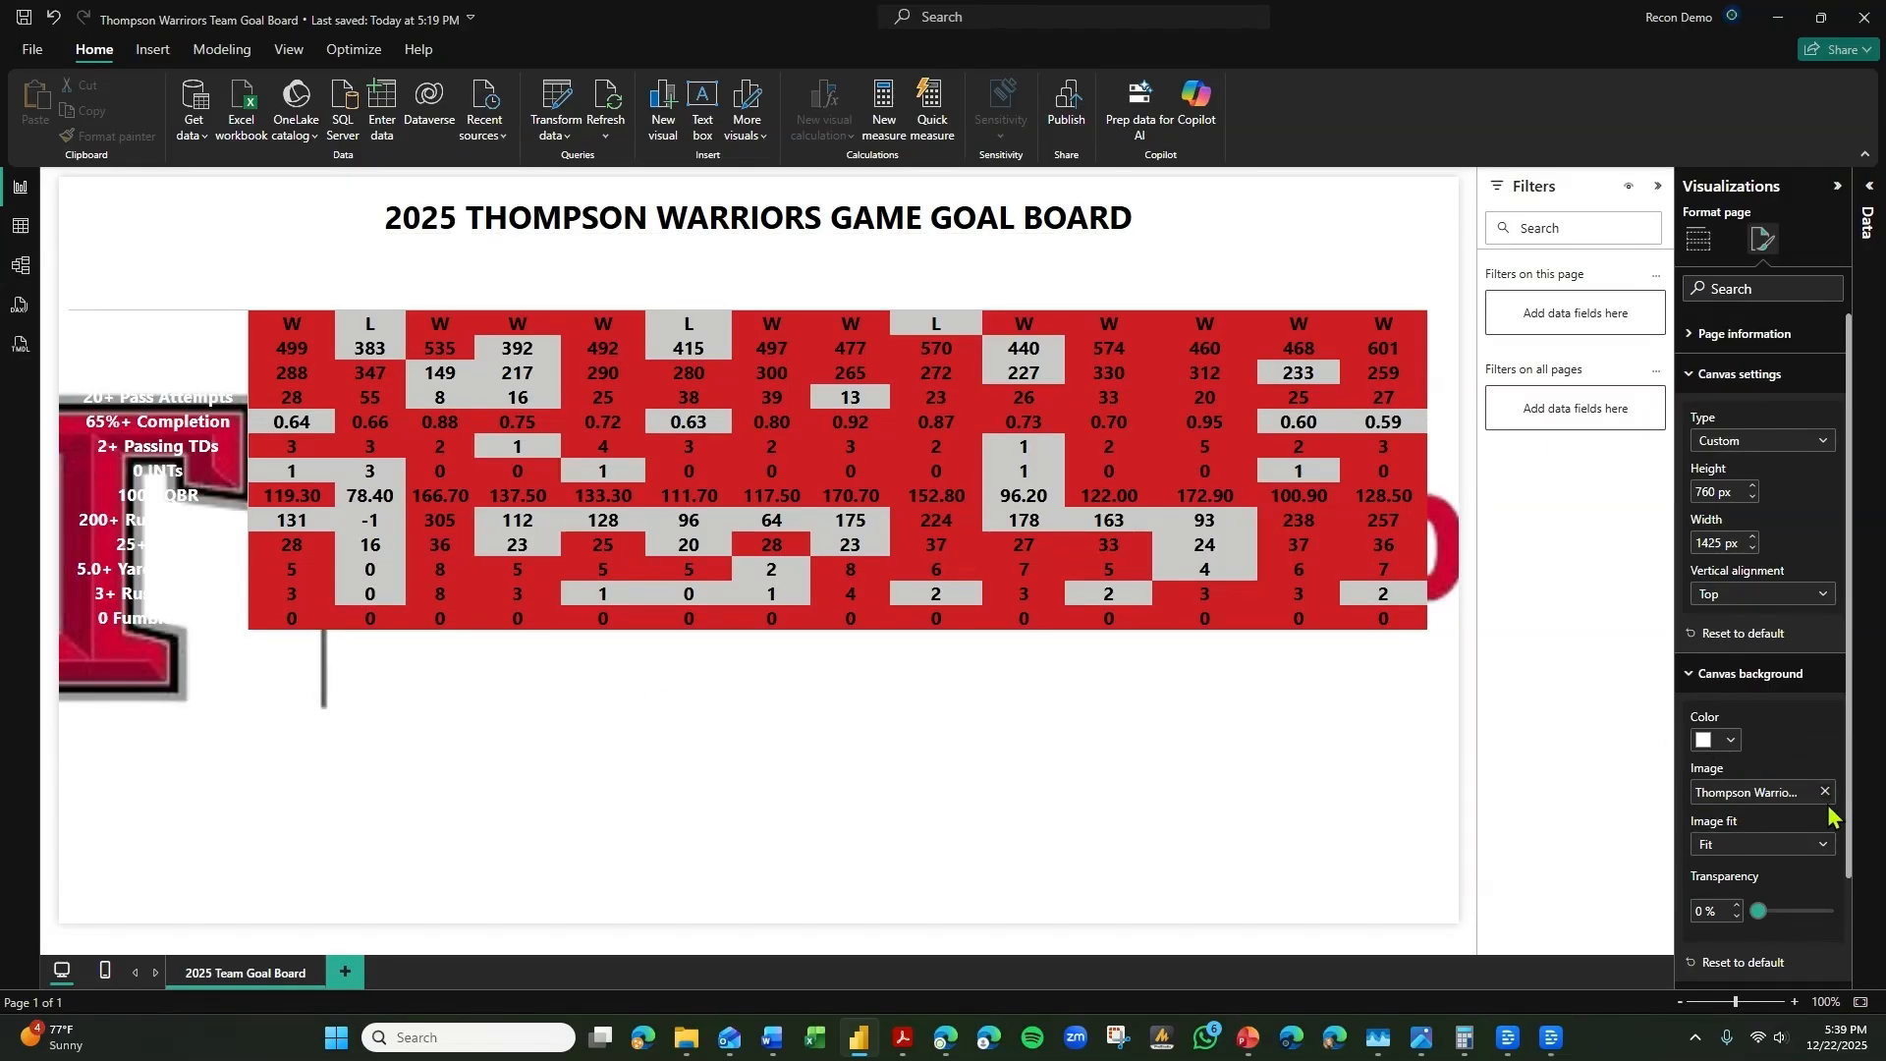
# Replace the canvas background image with Hexagon 2.jpg and set its image fit to Fill.
pyautogui.click(1824, 793)
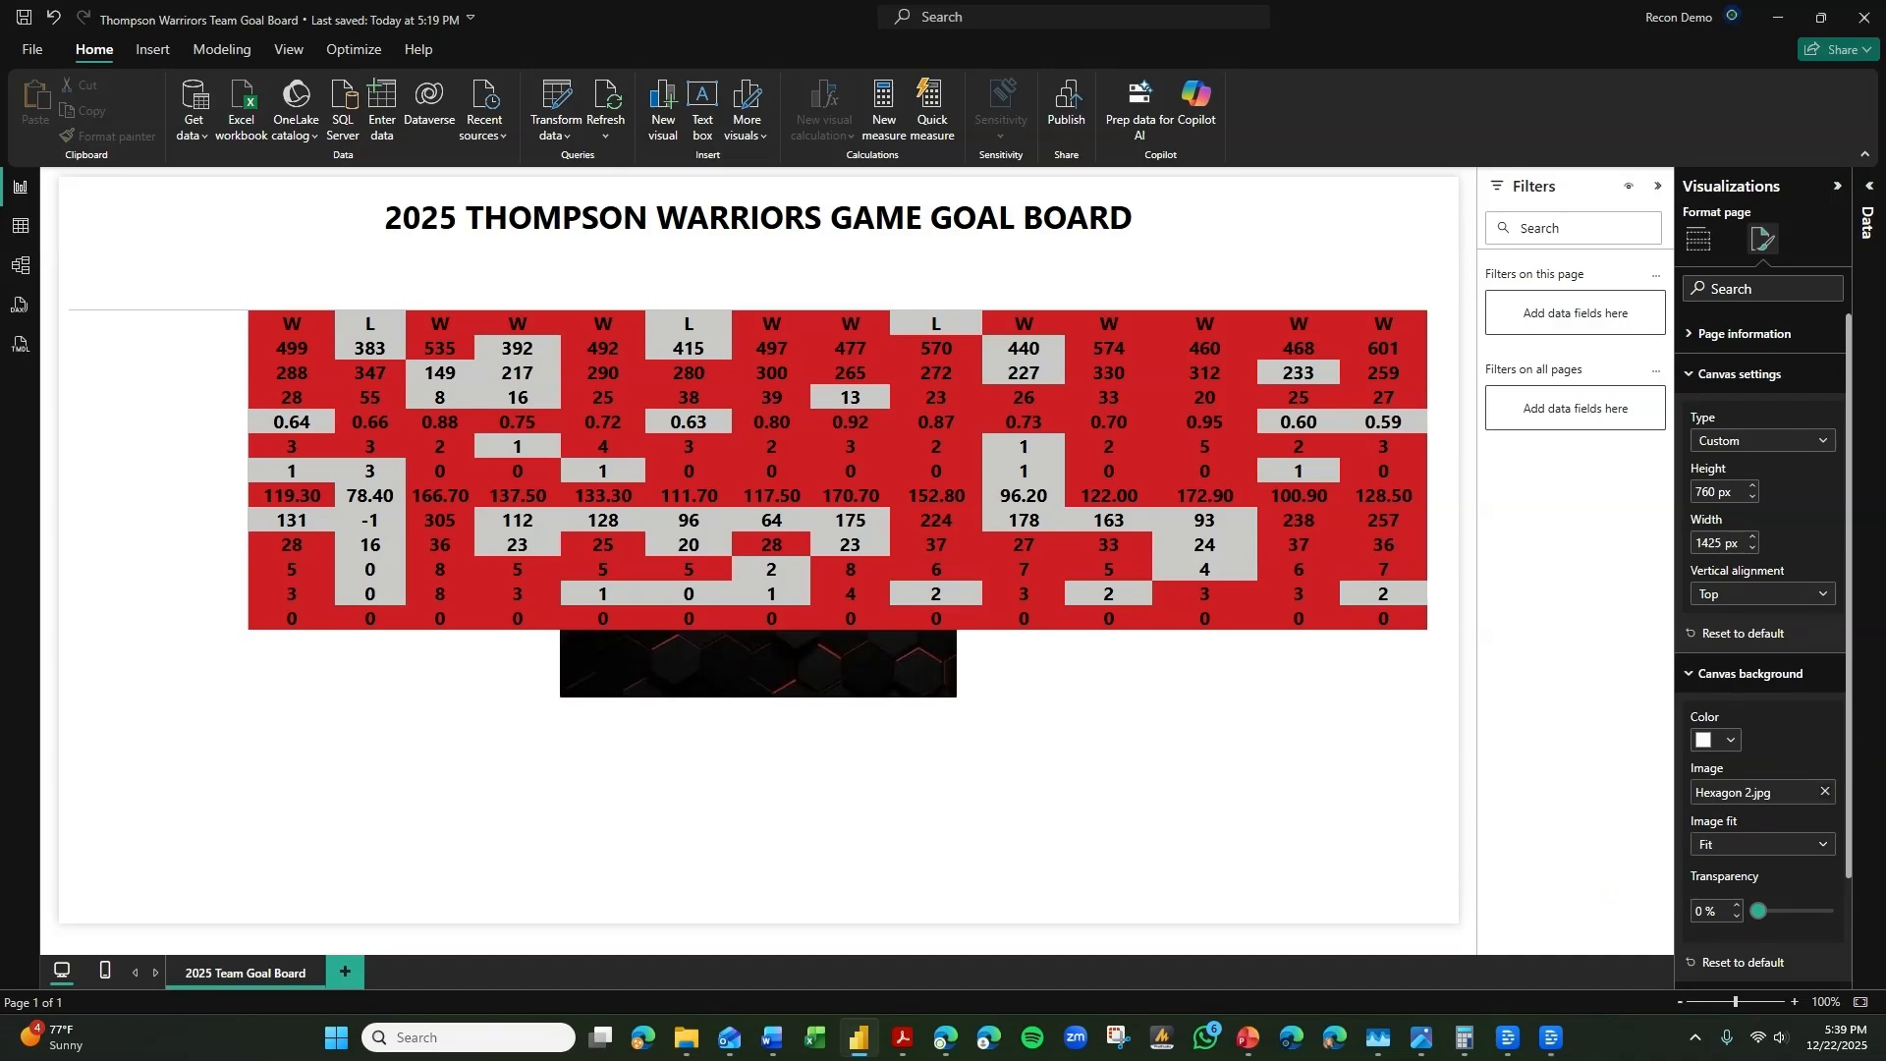
pyautogui.click(1803, 845)
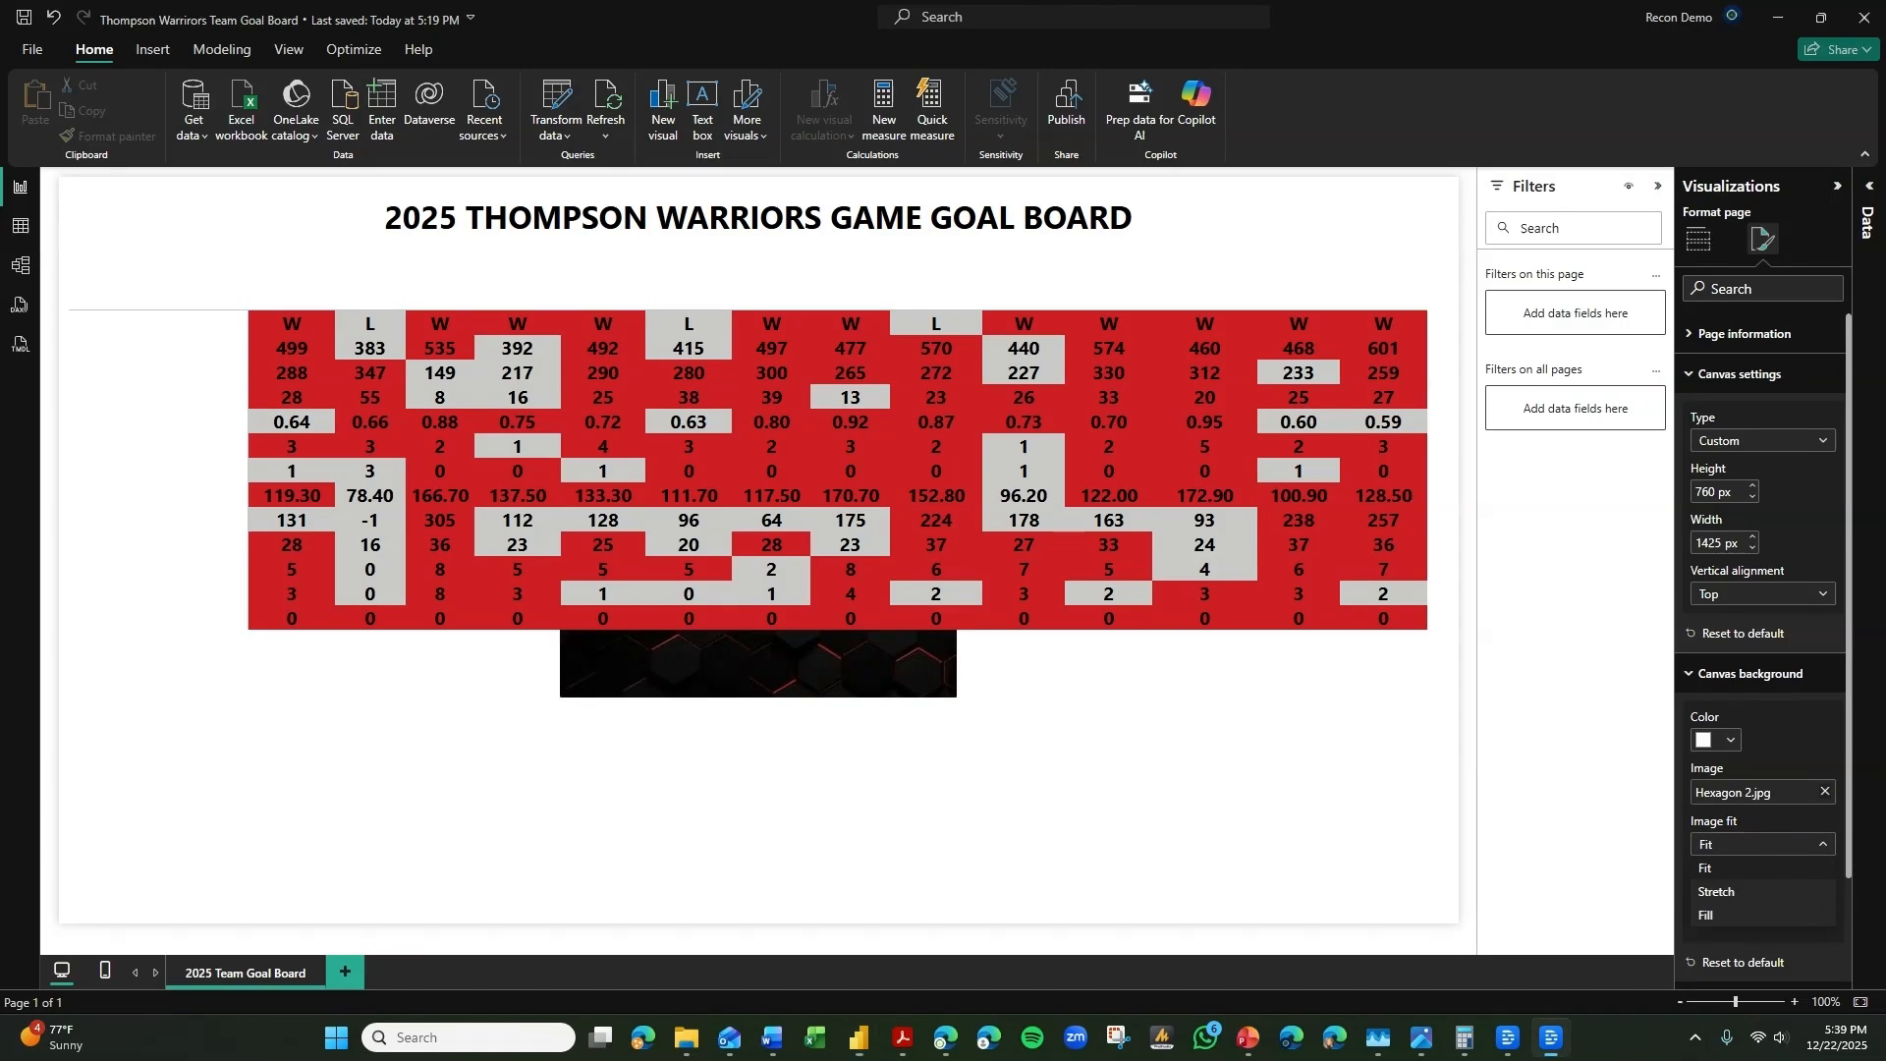
pyautogui.click(1726, 911)
# Change the font color of the whole goal board title to white.
pyautogui.tripleClick(968, 219)
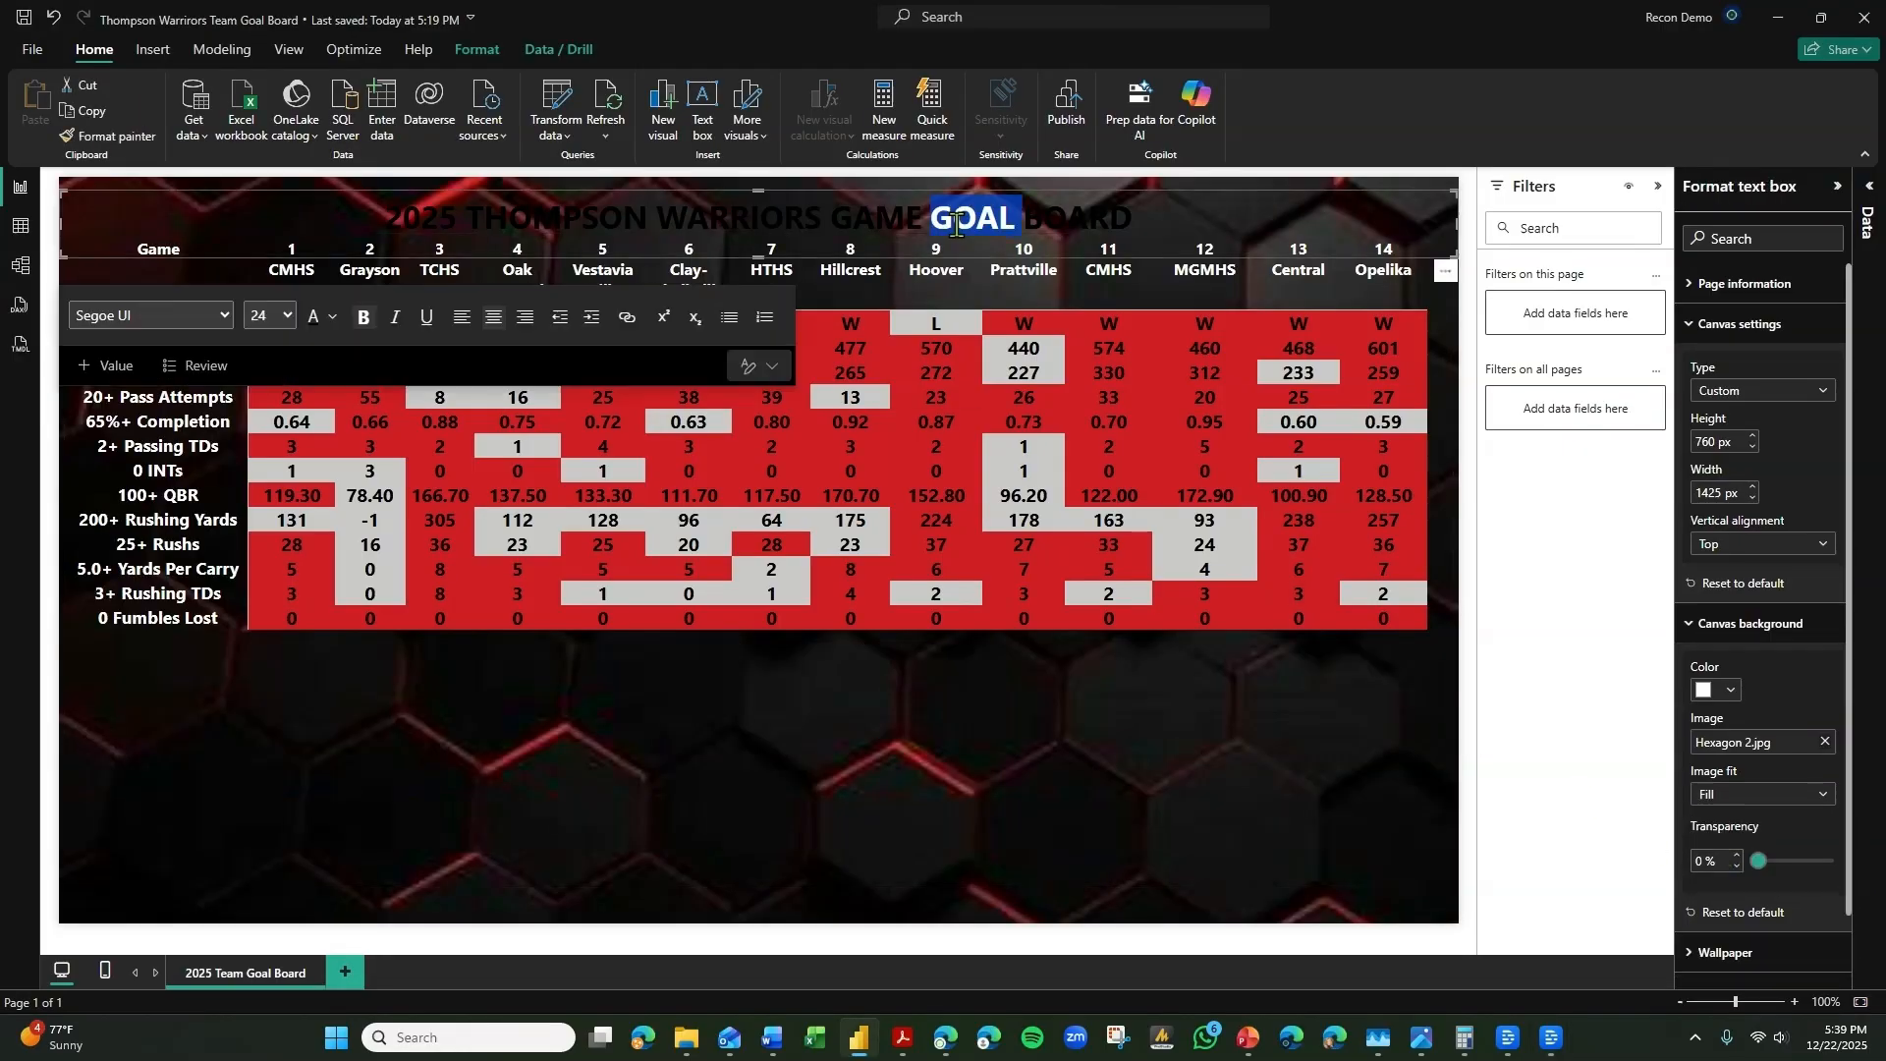
pyautogui.click(332, 317)
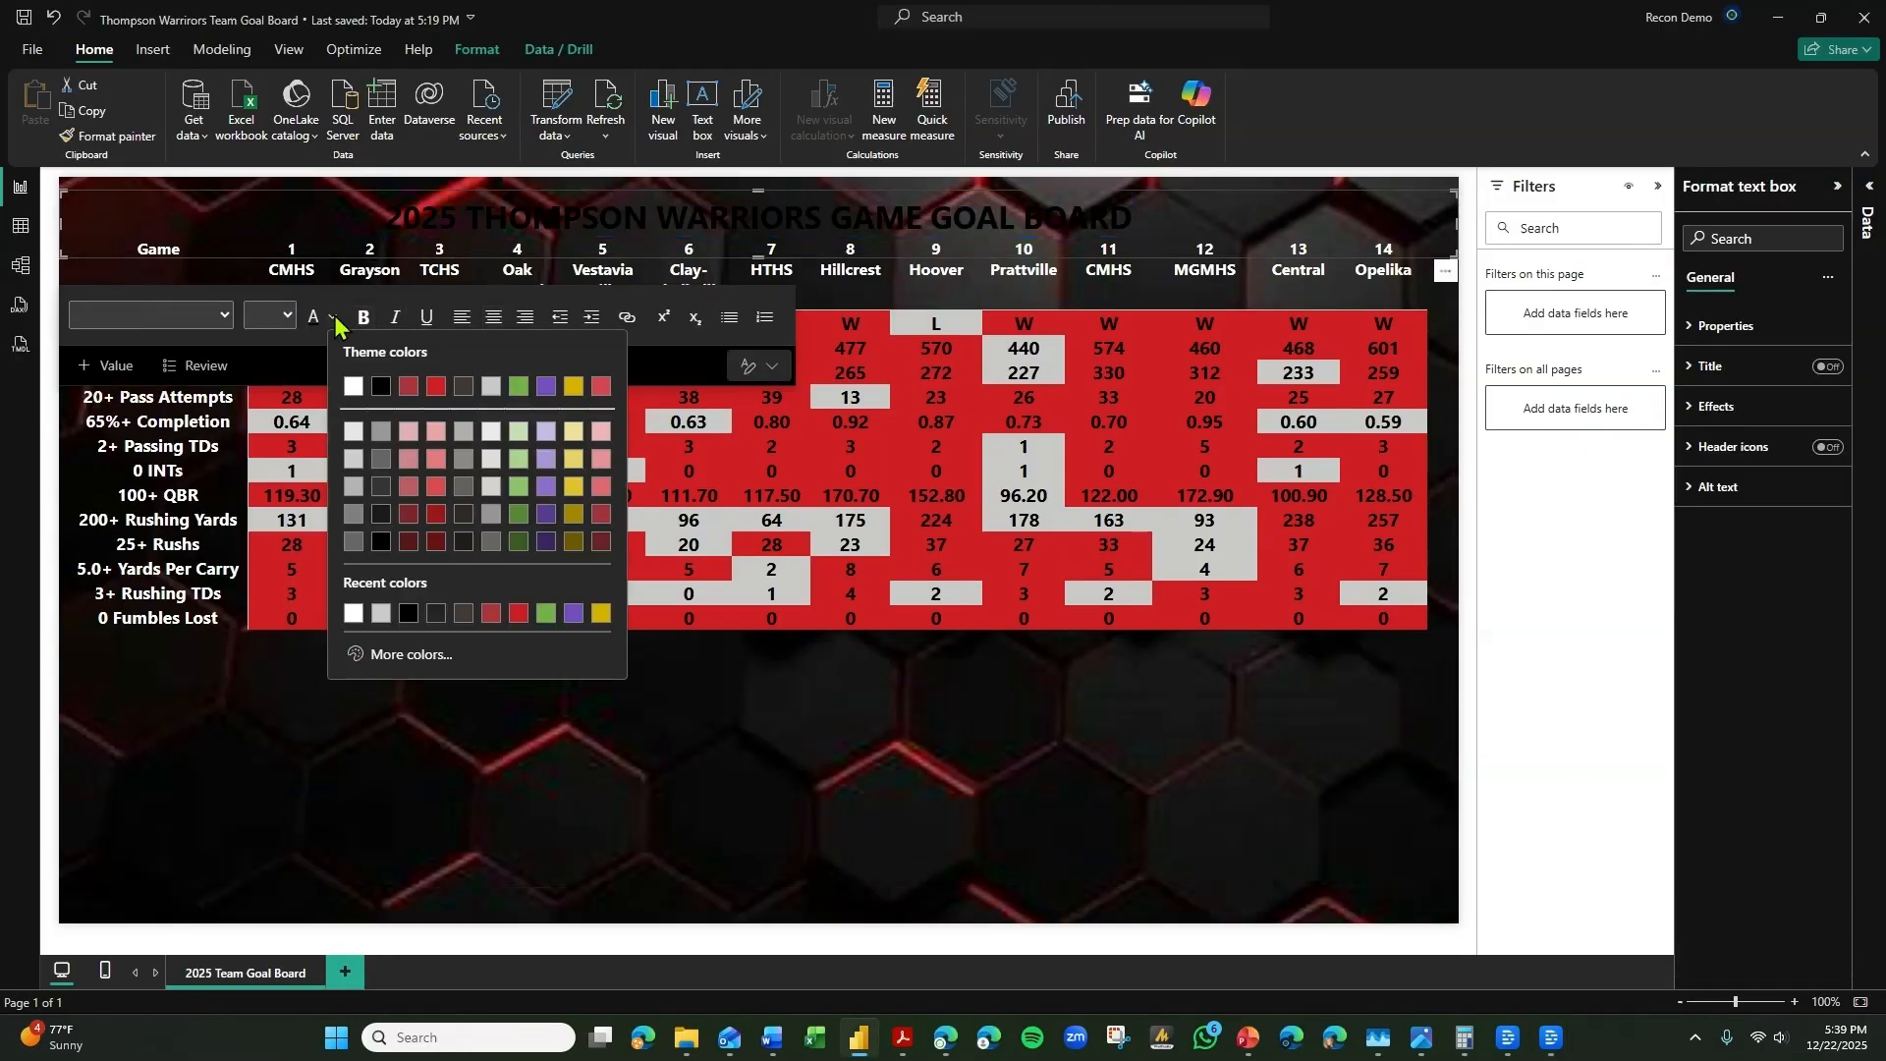
pyautogui.click(356, 393)
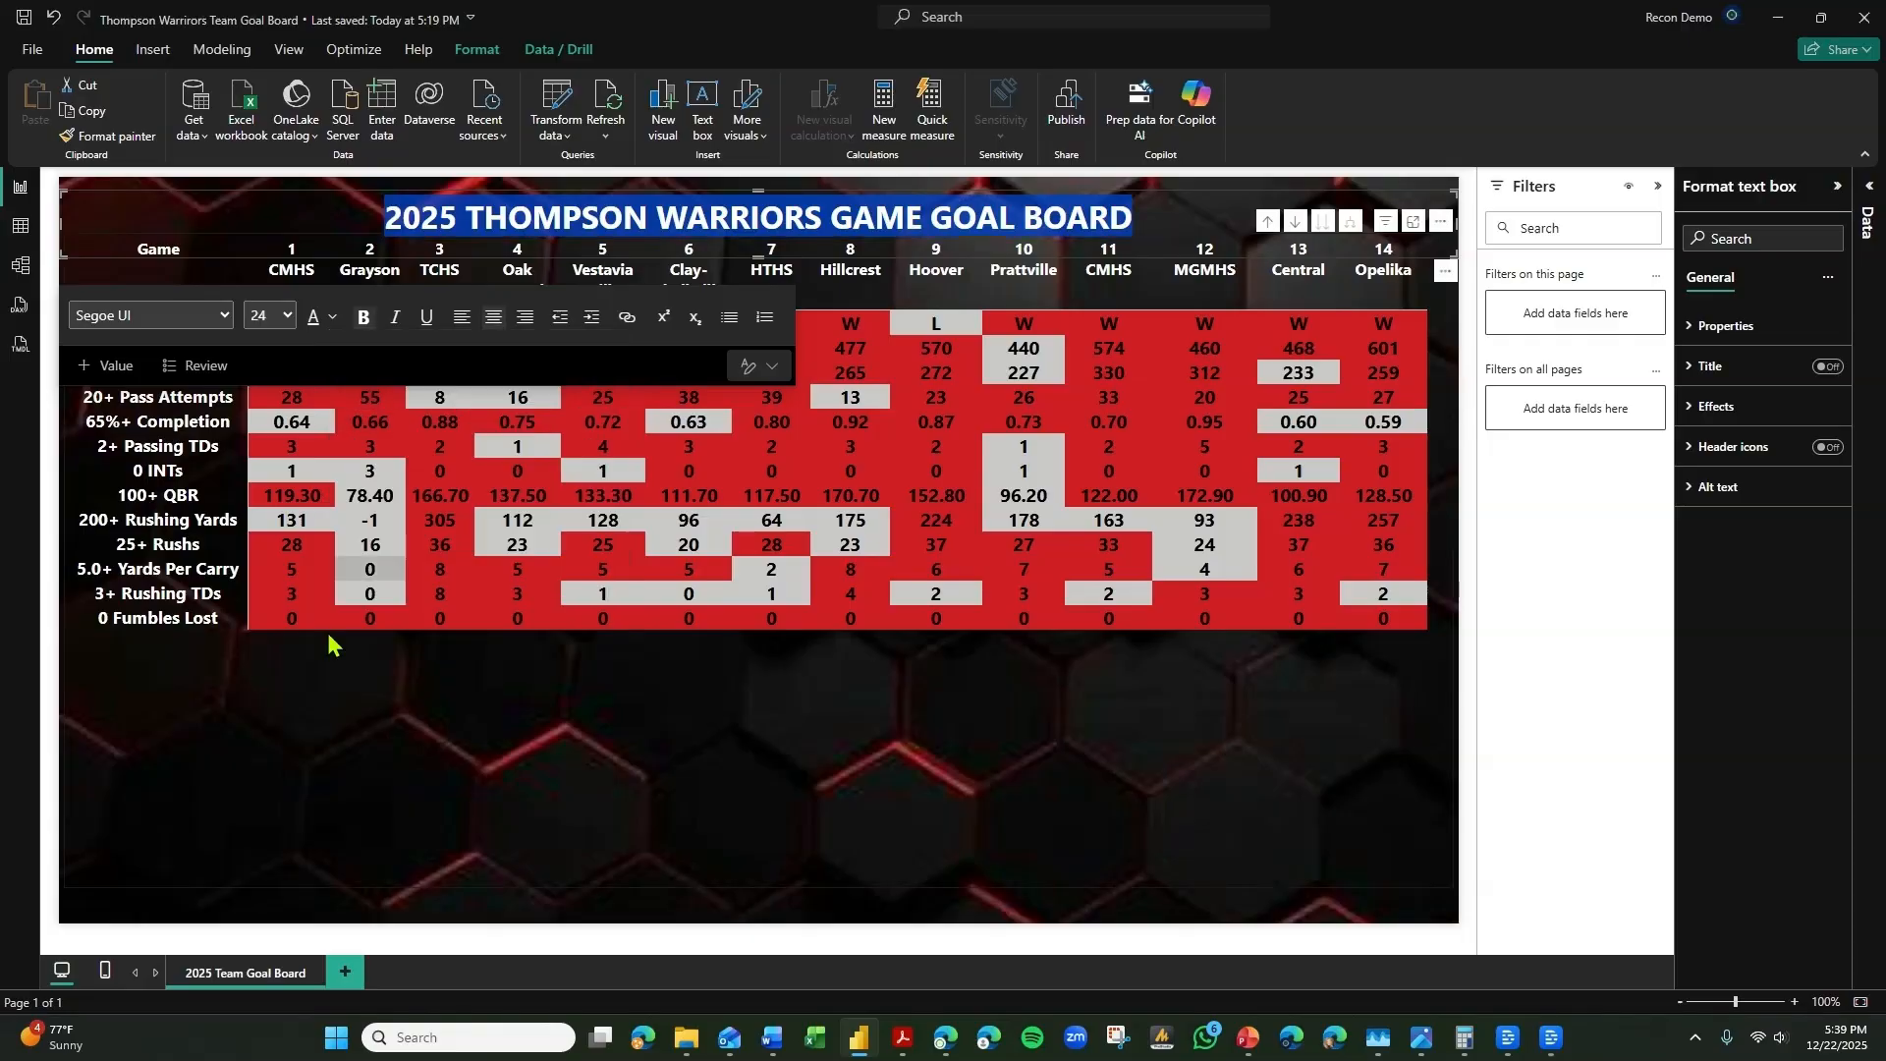
# Turn on the matrix's horizontal gridlines and color them white.
pyautogui.click(378, 727)
pyautogui.click(1743, 378)
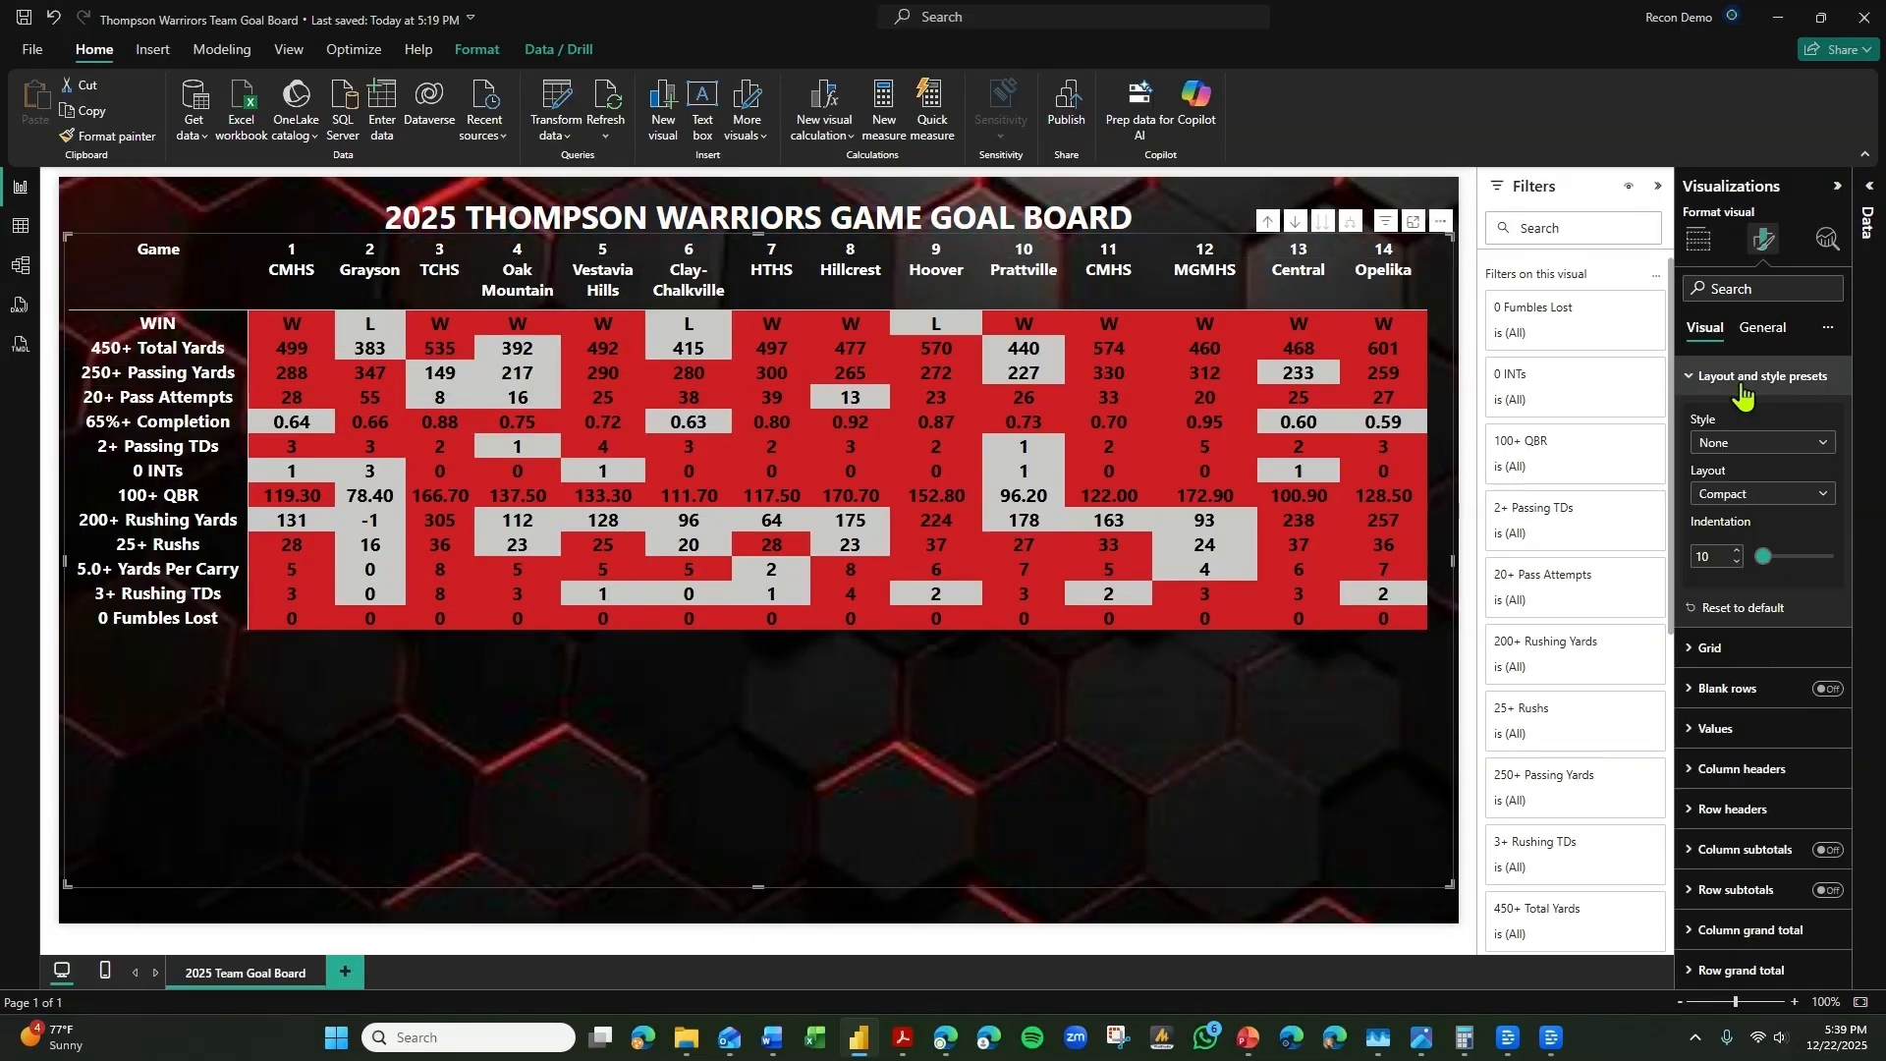
pyautogui.click(1734, 649)
pyautogui.click(1821, 695)
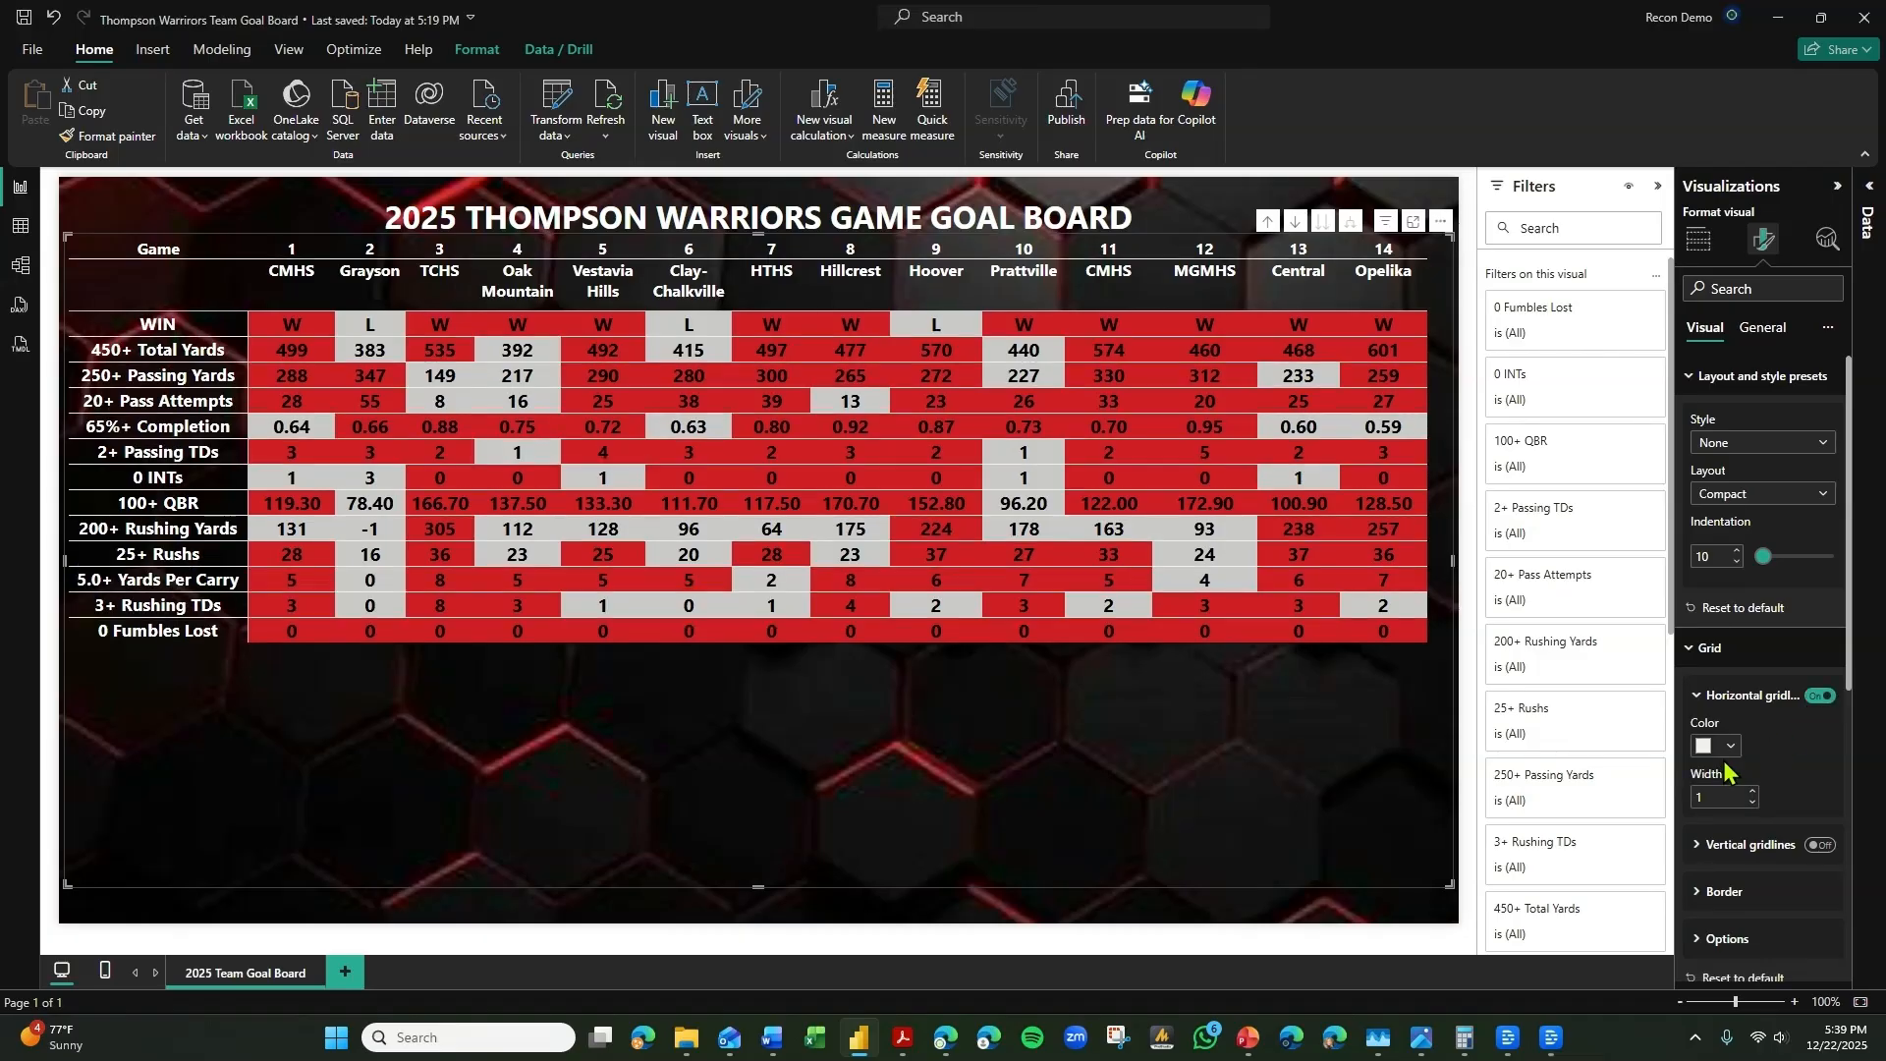
pyautogui.click(1719, 745)
pyautogui.click(1592, 436)
pyautogui.click(1711, 648)
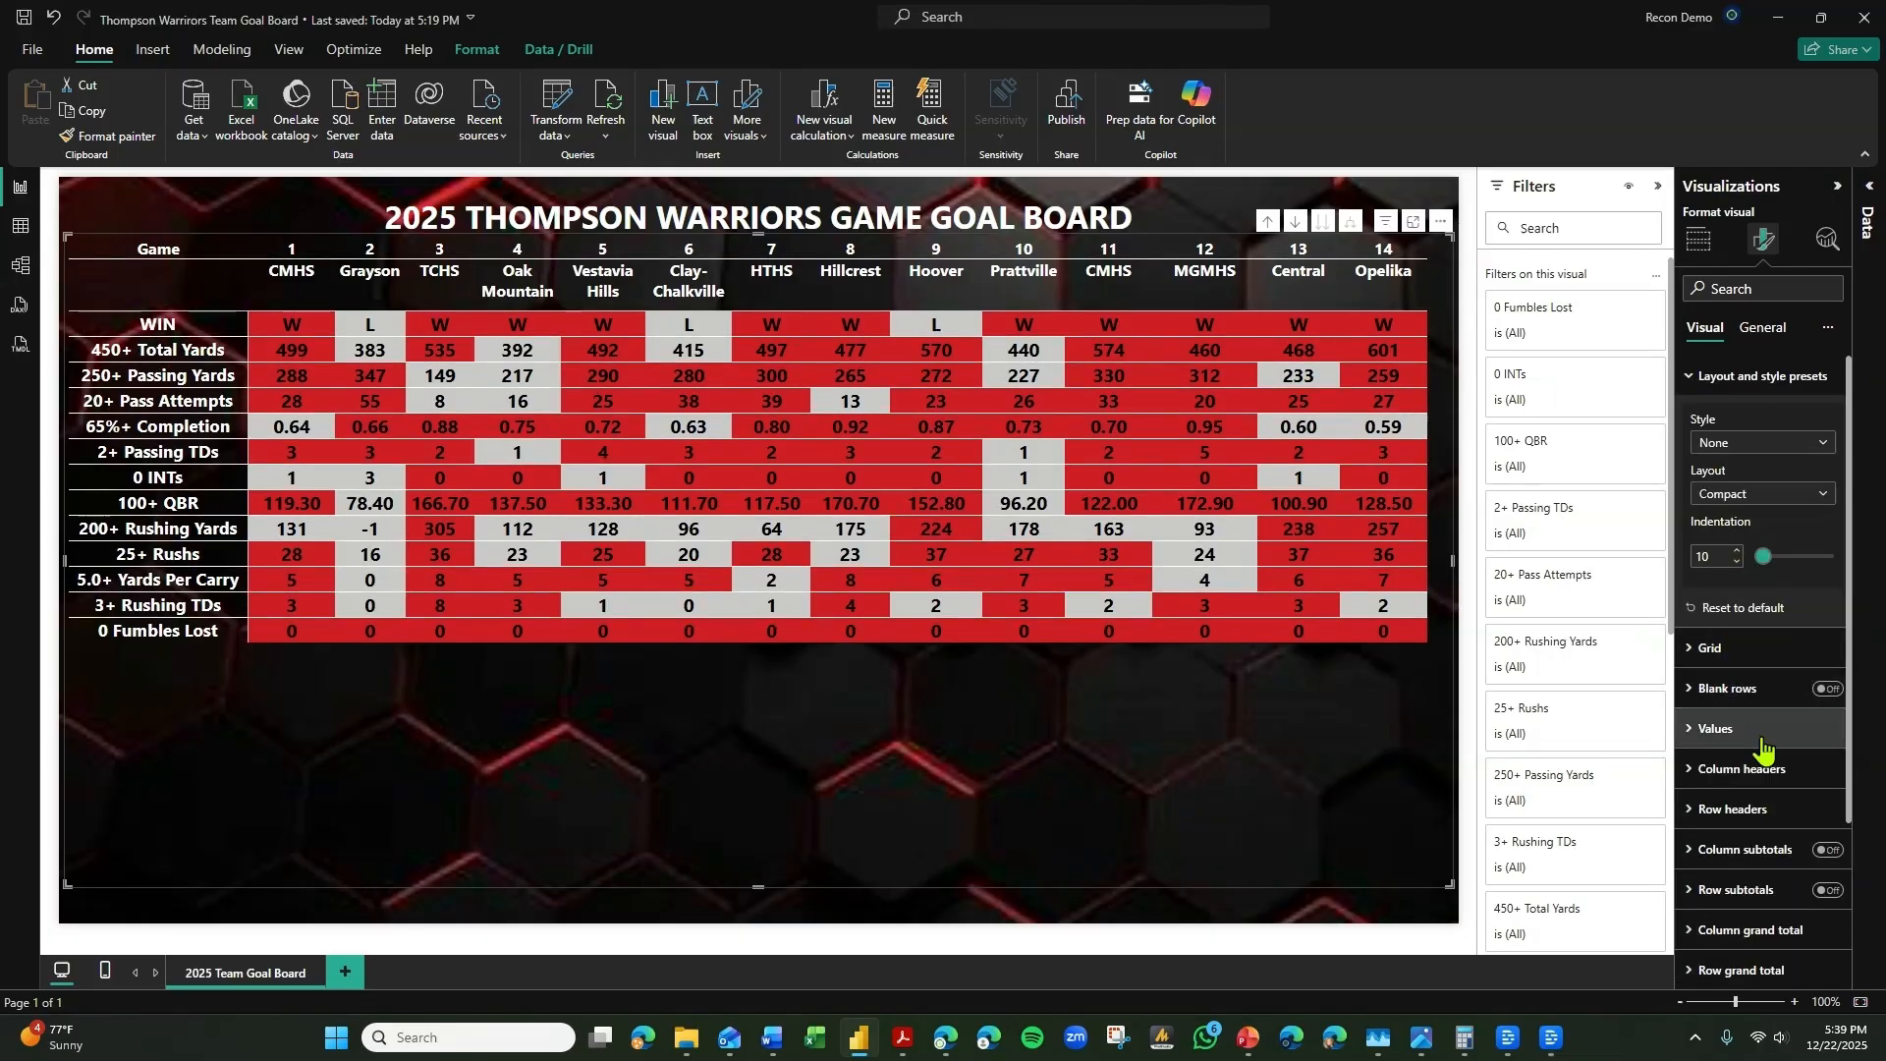
# Turn on the matrix's vertical gridlines and color them white.
pyautogui.click(1754, 652)
pyautogui.click(1820, 694)
pyautogui.scroll(-1, 1758, 786)
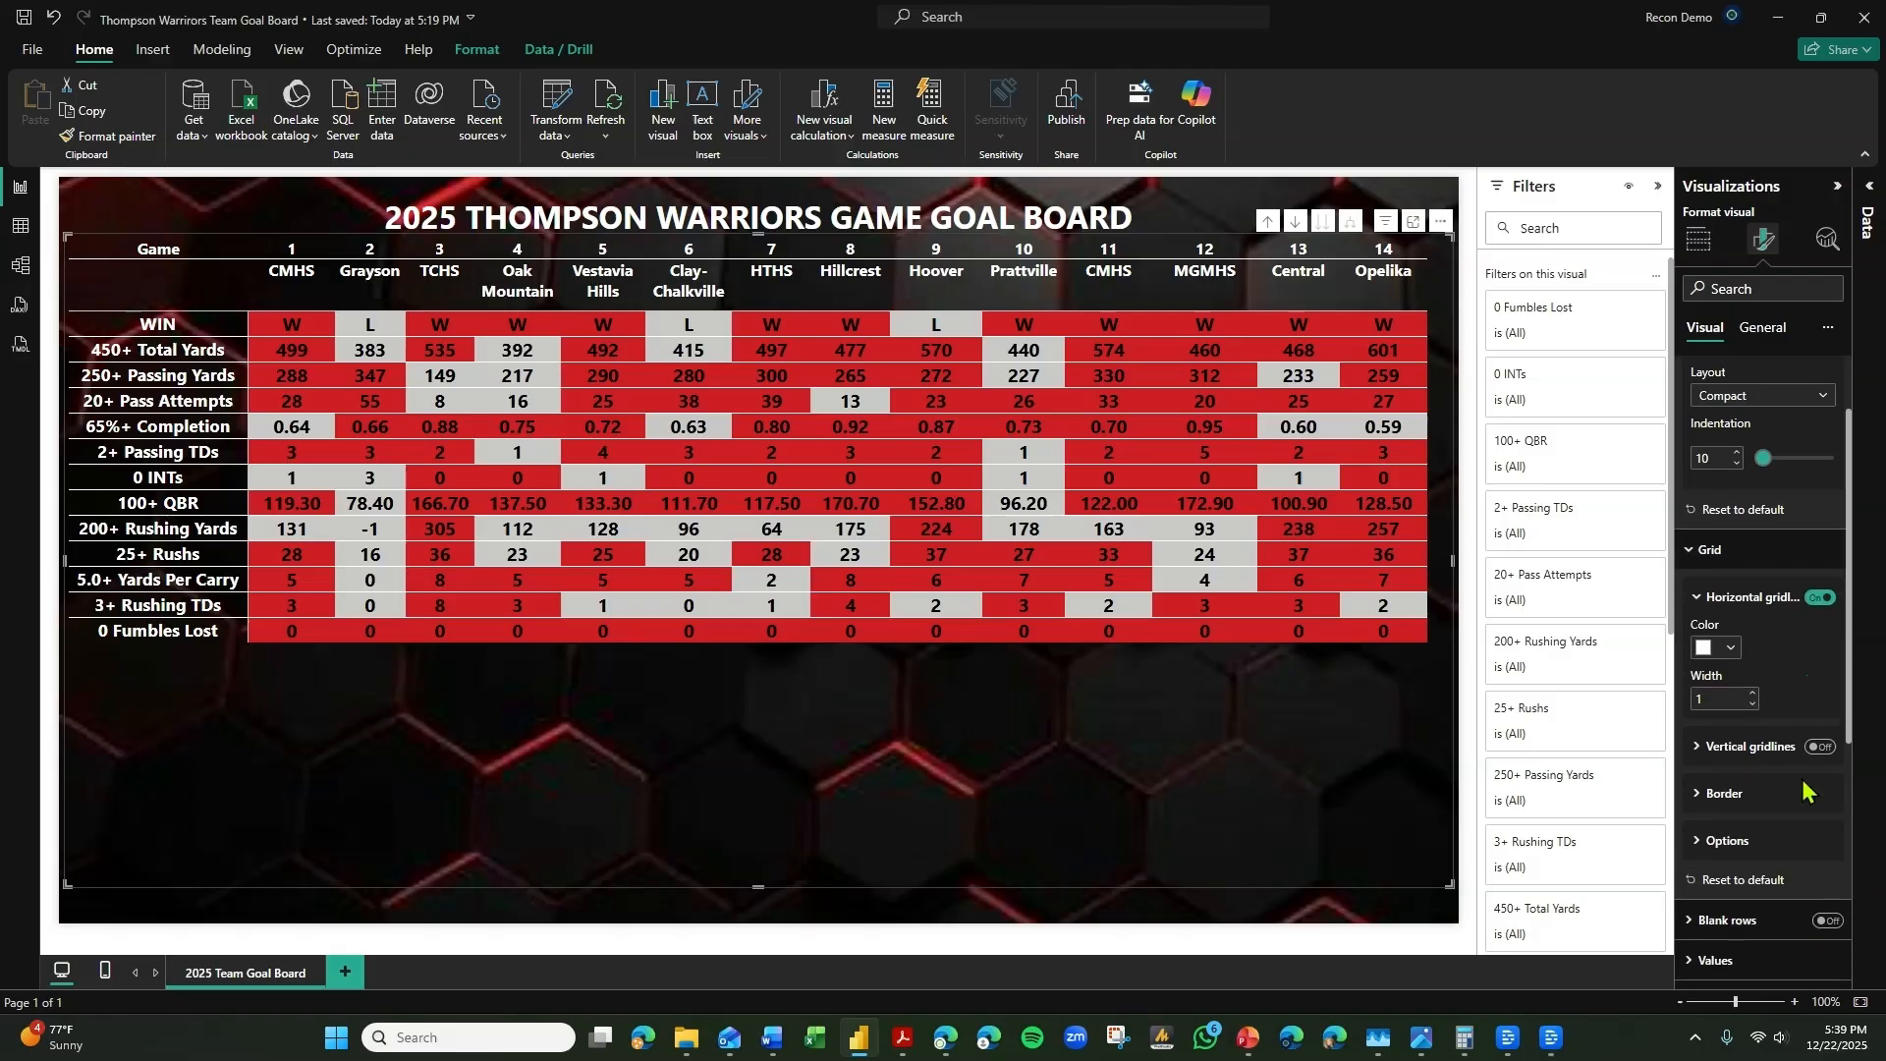
pyautogui.click(1820, 845)
pyautogui.click(1763, 845)
pyautogui.click(1731, 796)
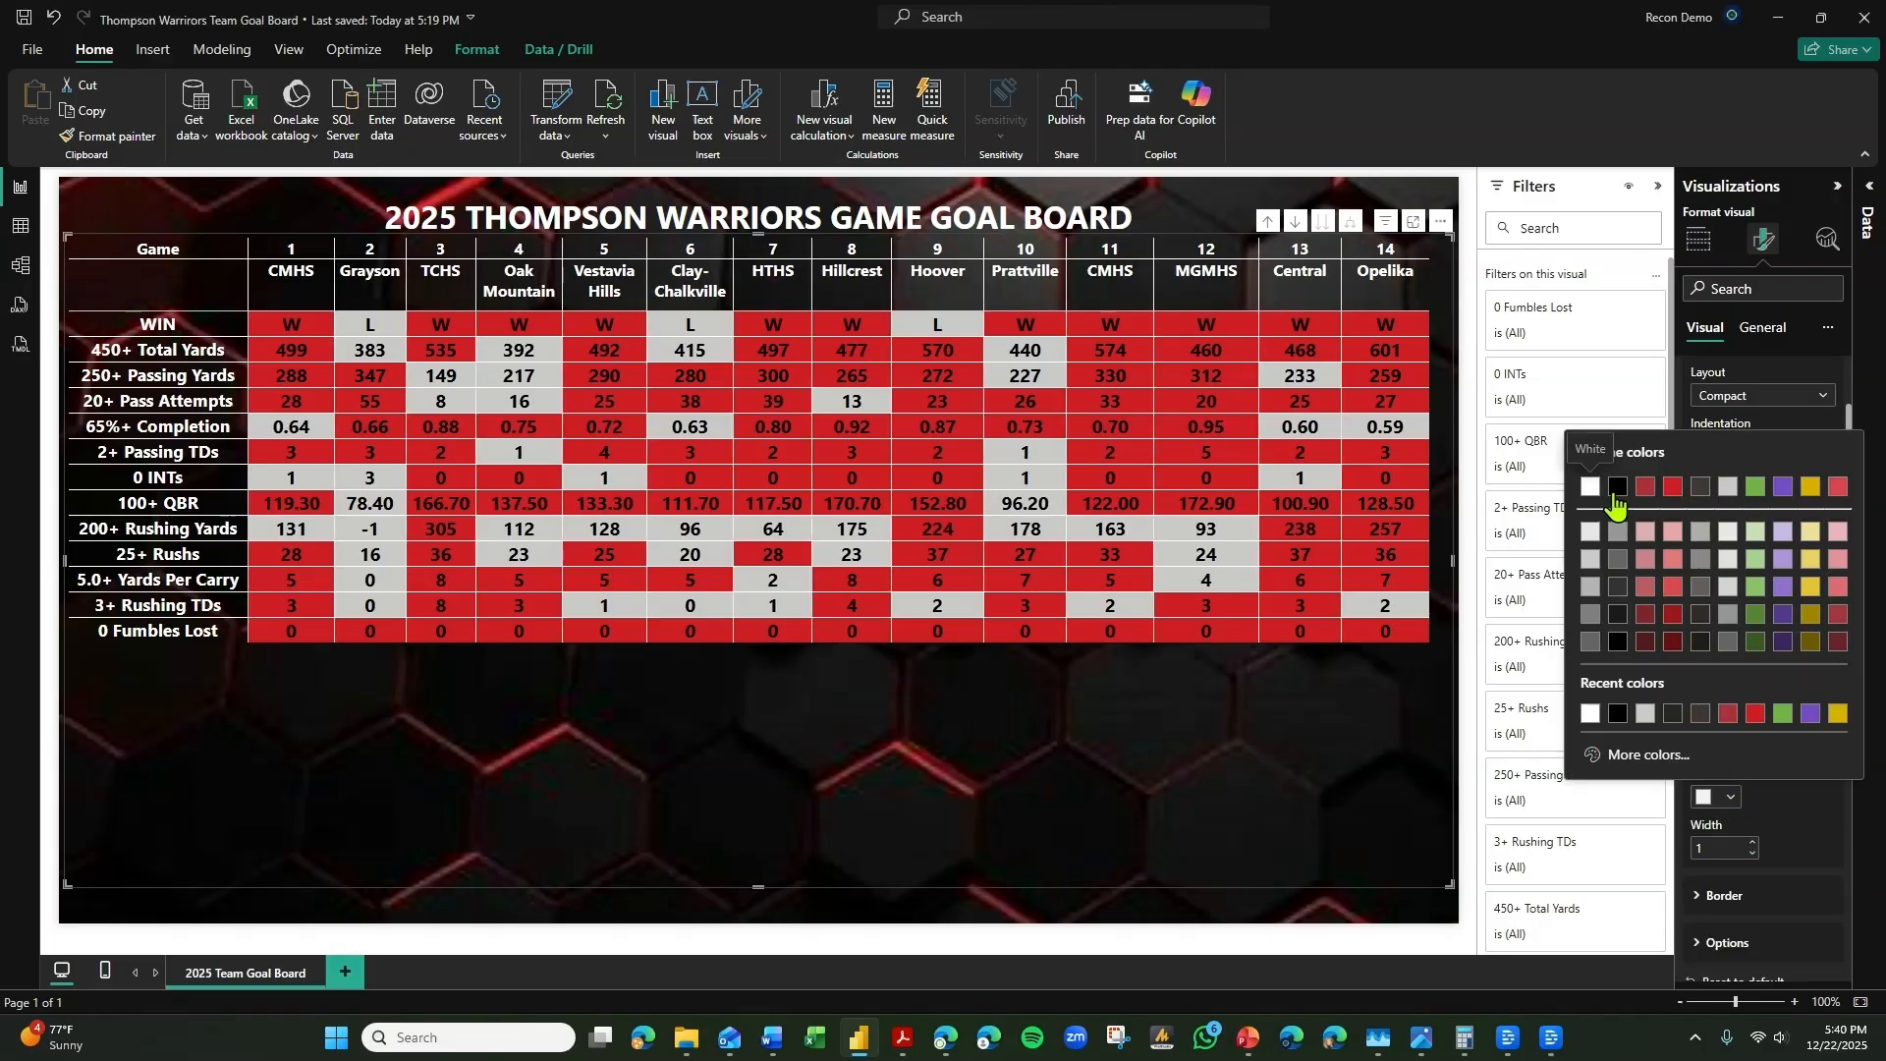
pyautogui.click(1591, 489)
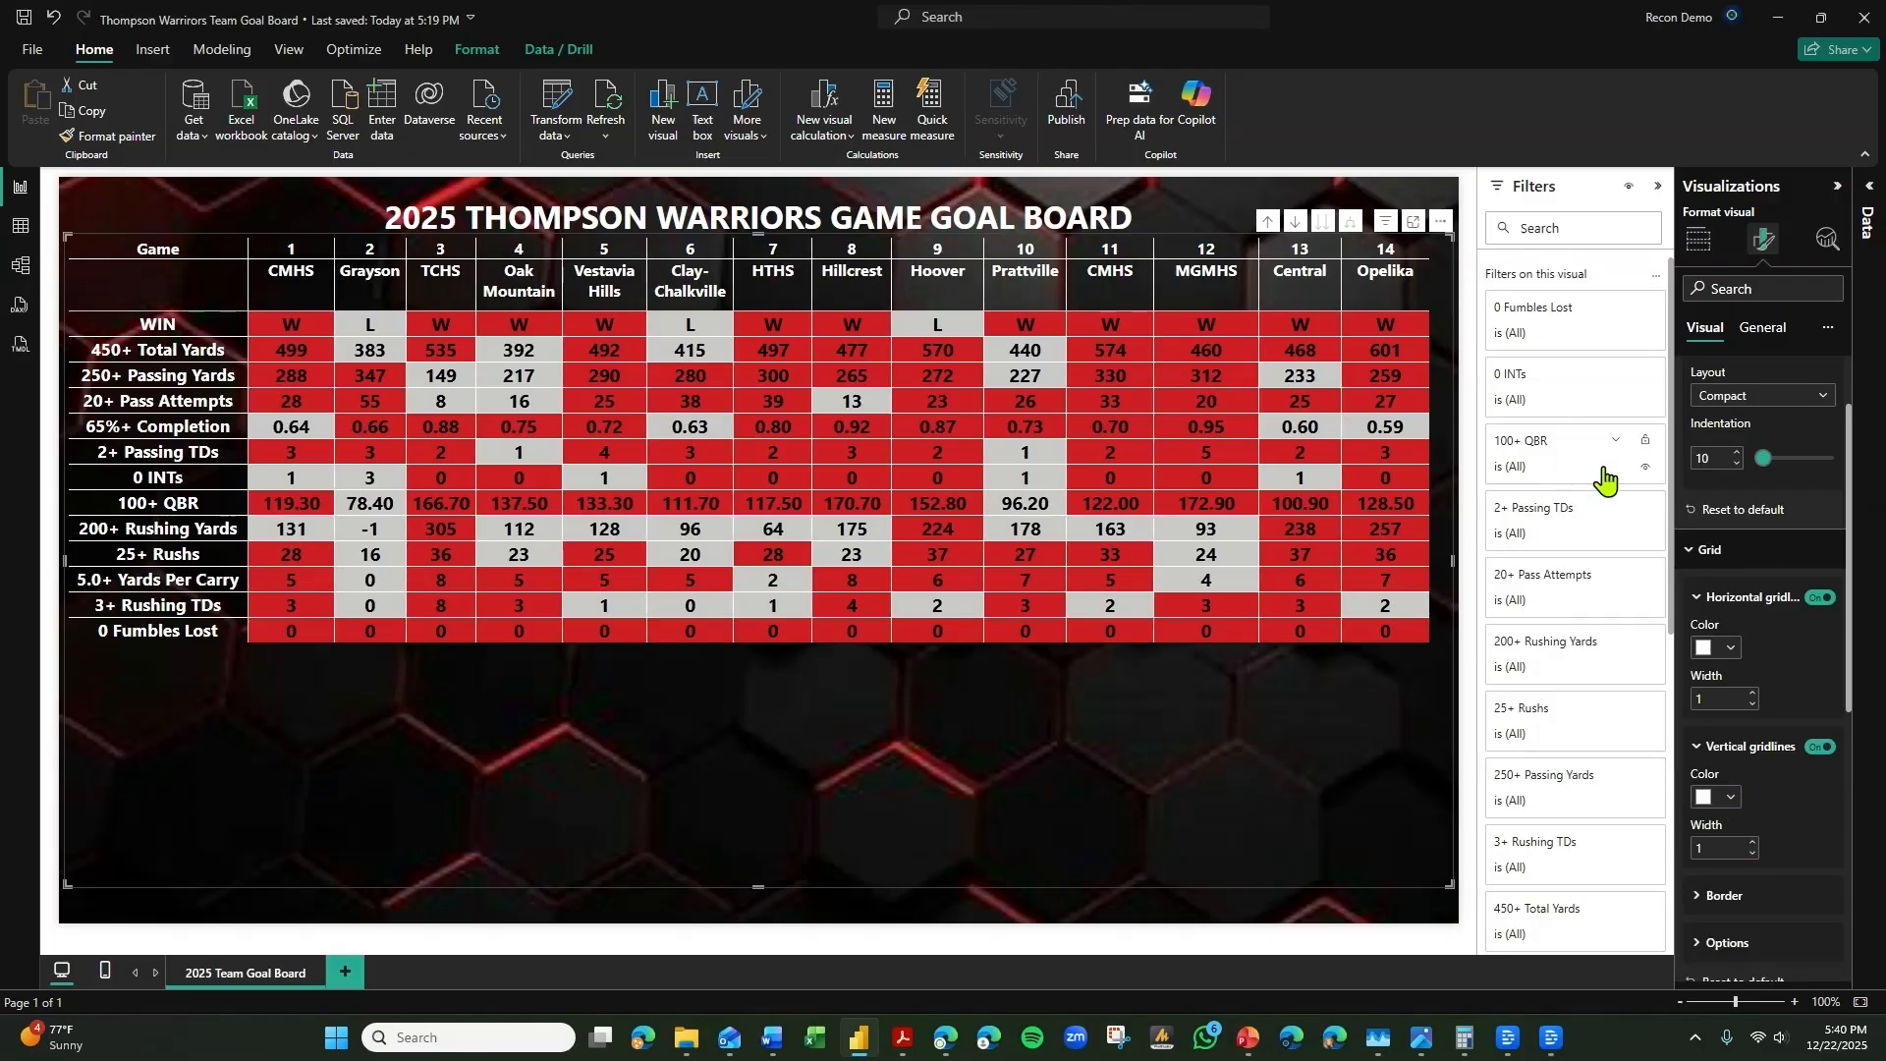
# Increase the matrix's row padding to 7 in the grid options so the goal board fills more of the page.
pyautogui.click(1704, 550)
pyautogui.scroll(1, 1738, 557)
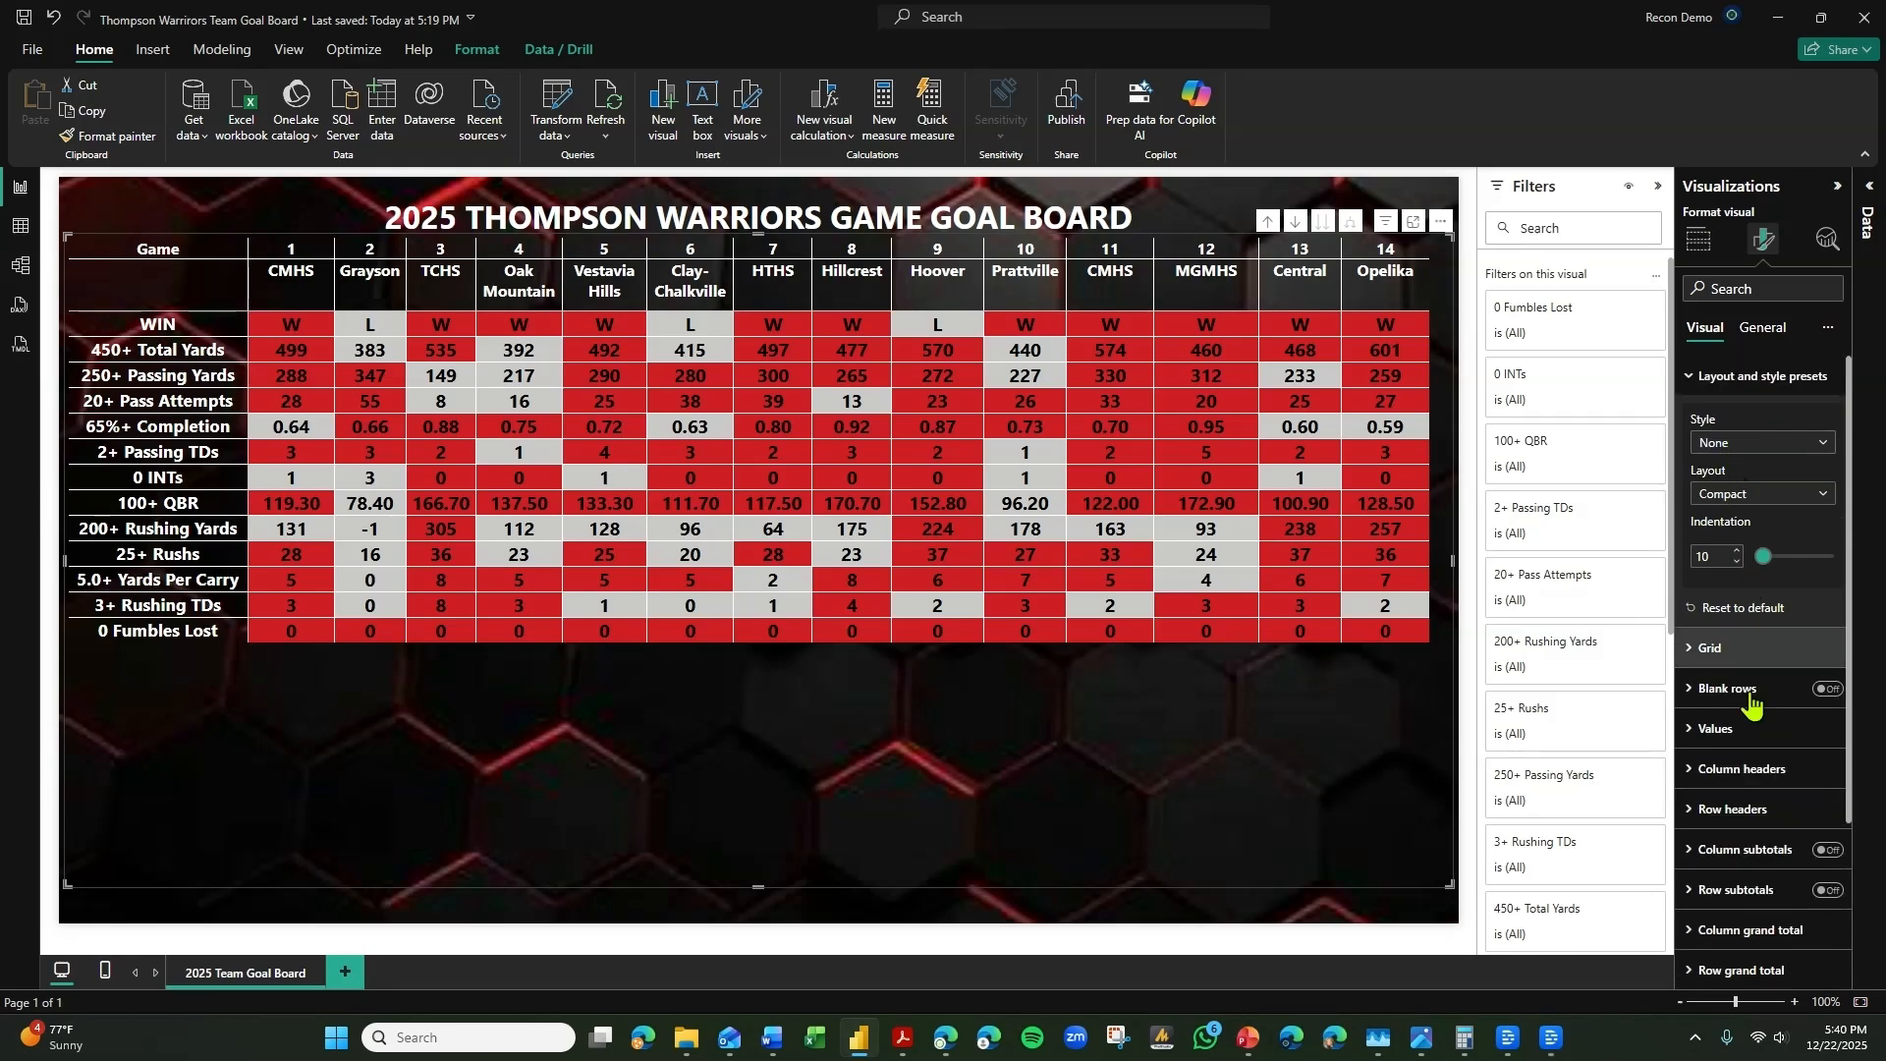
pyautogui.click(1729, 648)
pyautogui.scroll(-2, 1743, 845)
pyautogui.click(1728, 845)
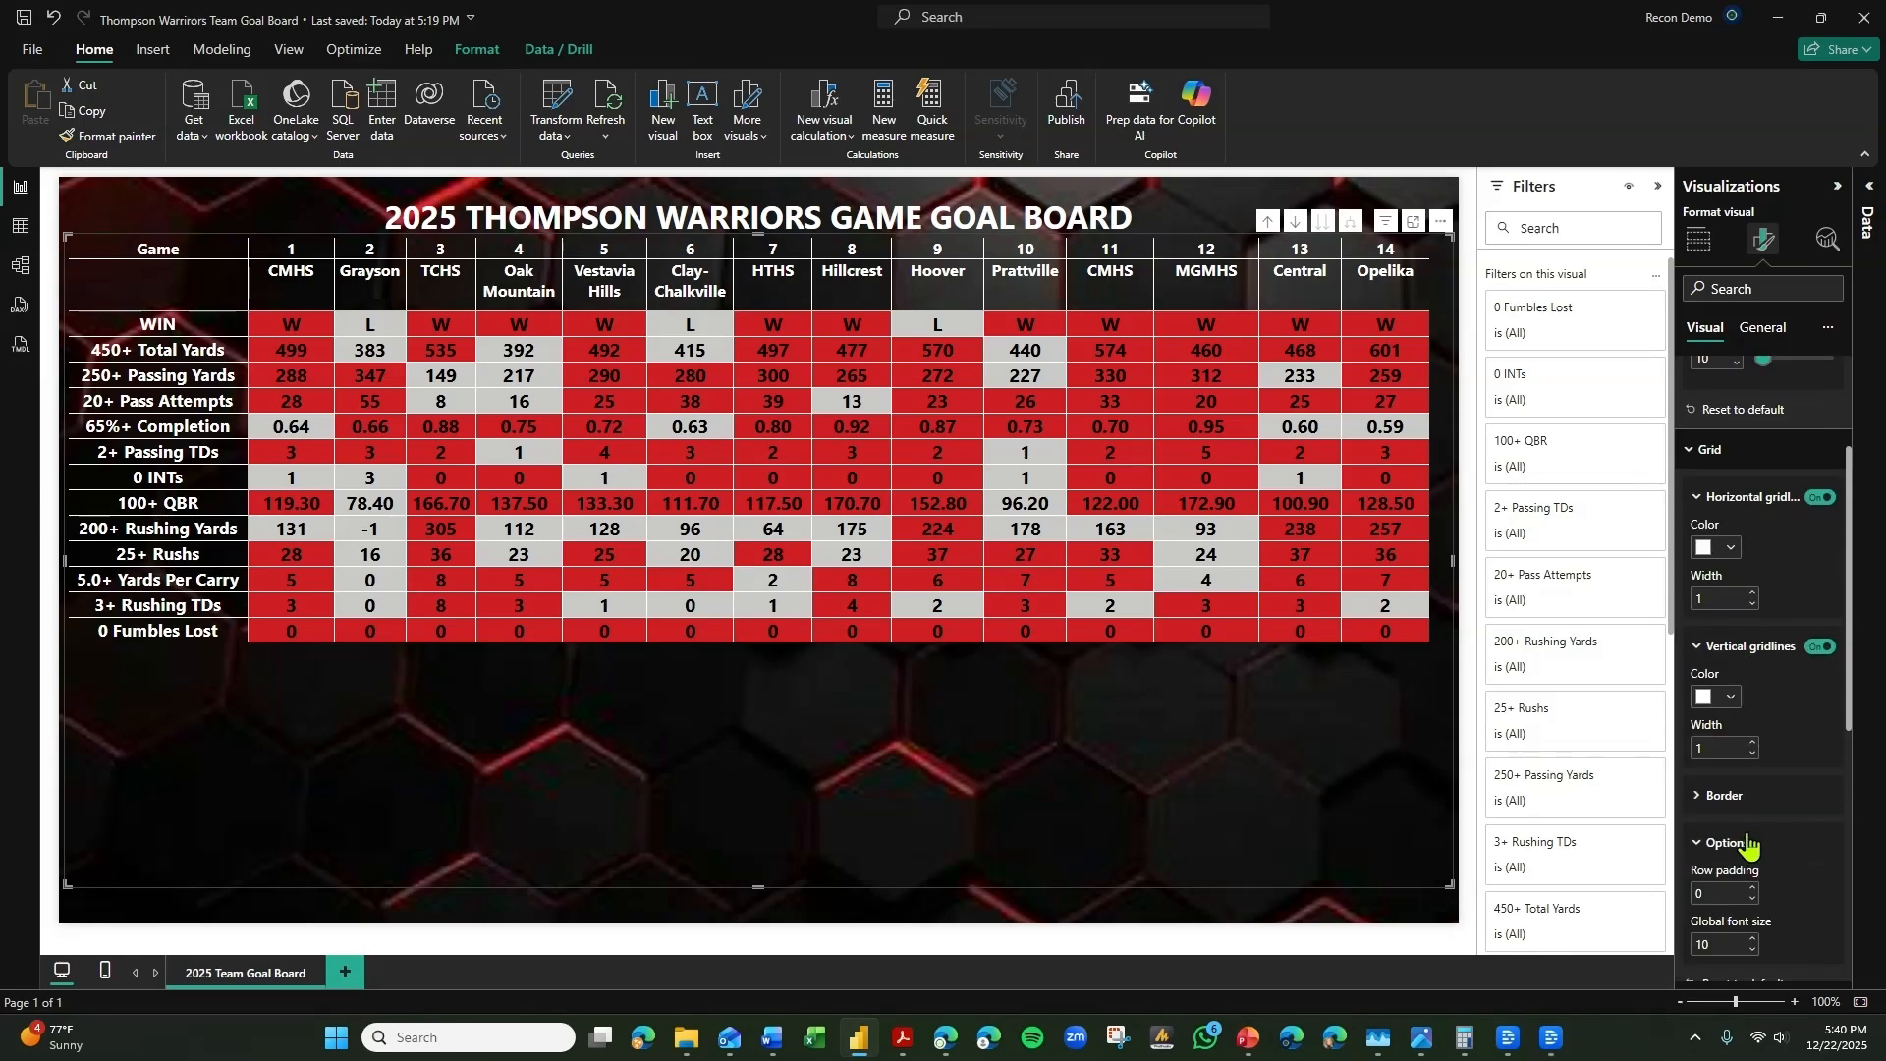
pyautogui.scroll(-2, 1749, 776)
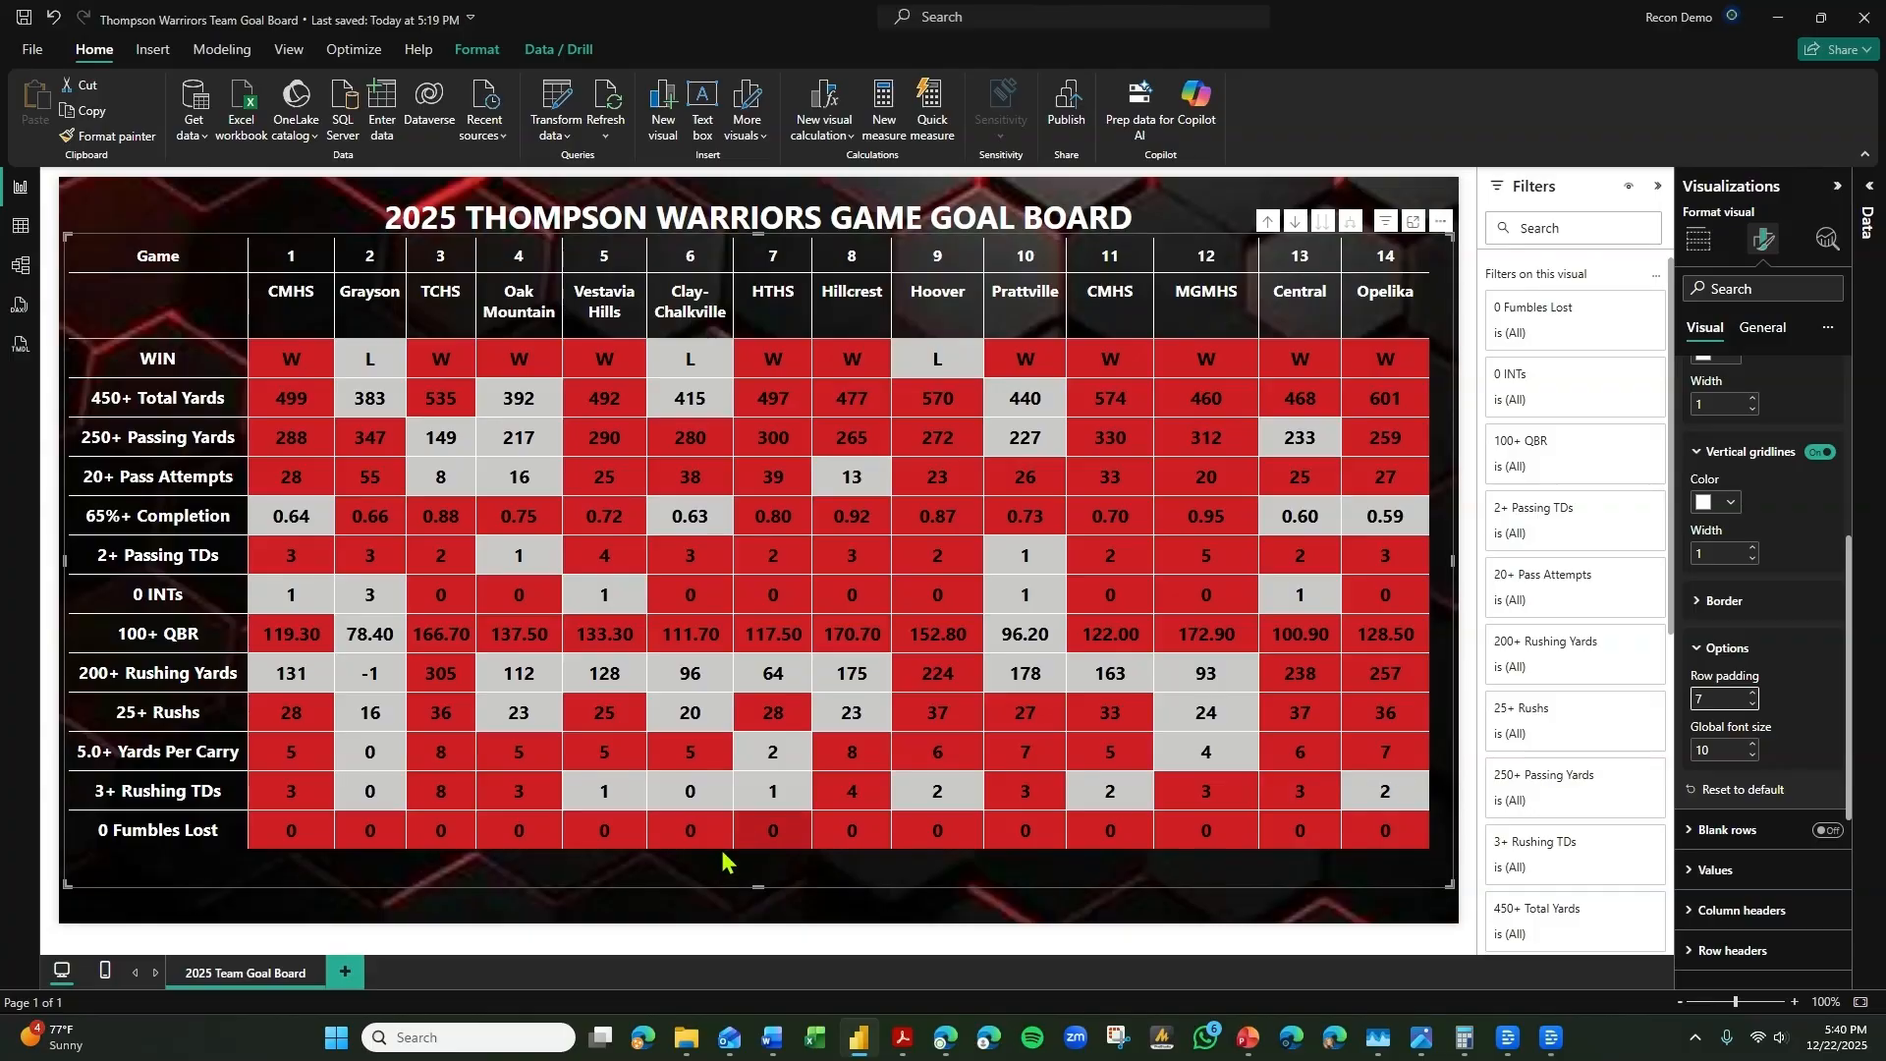
pyautogui.click(492, 905)
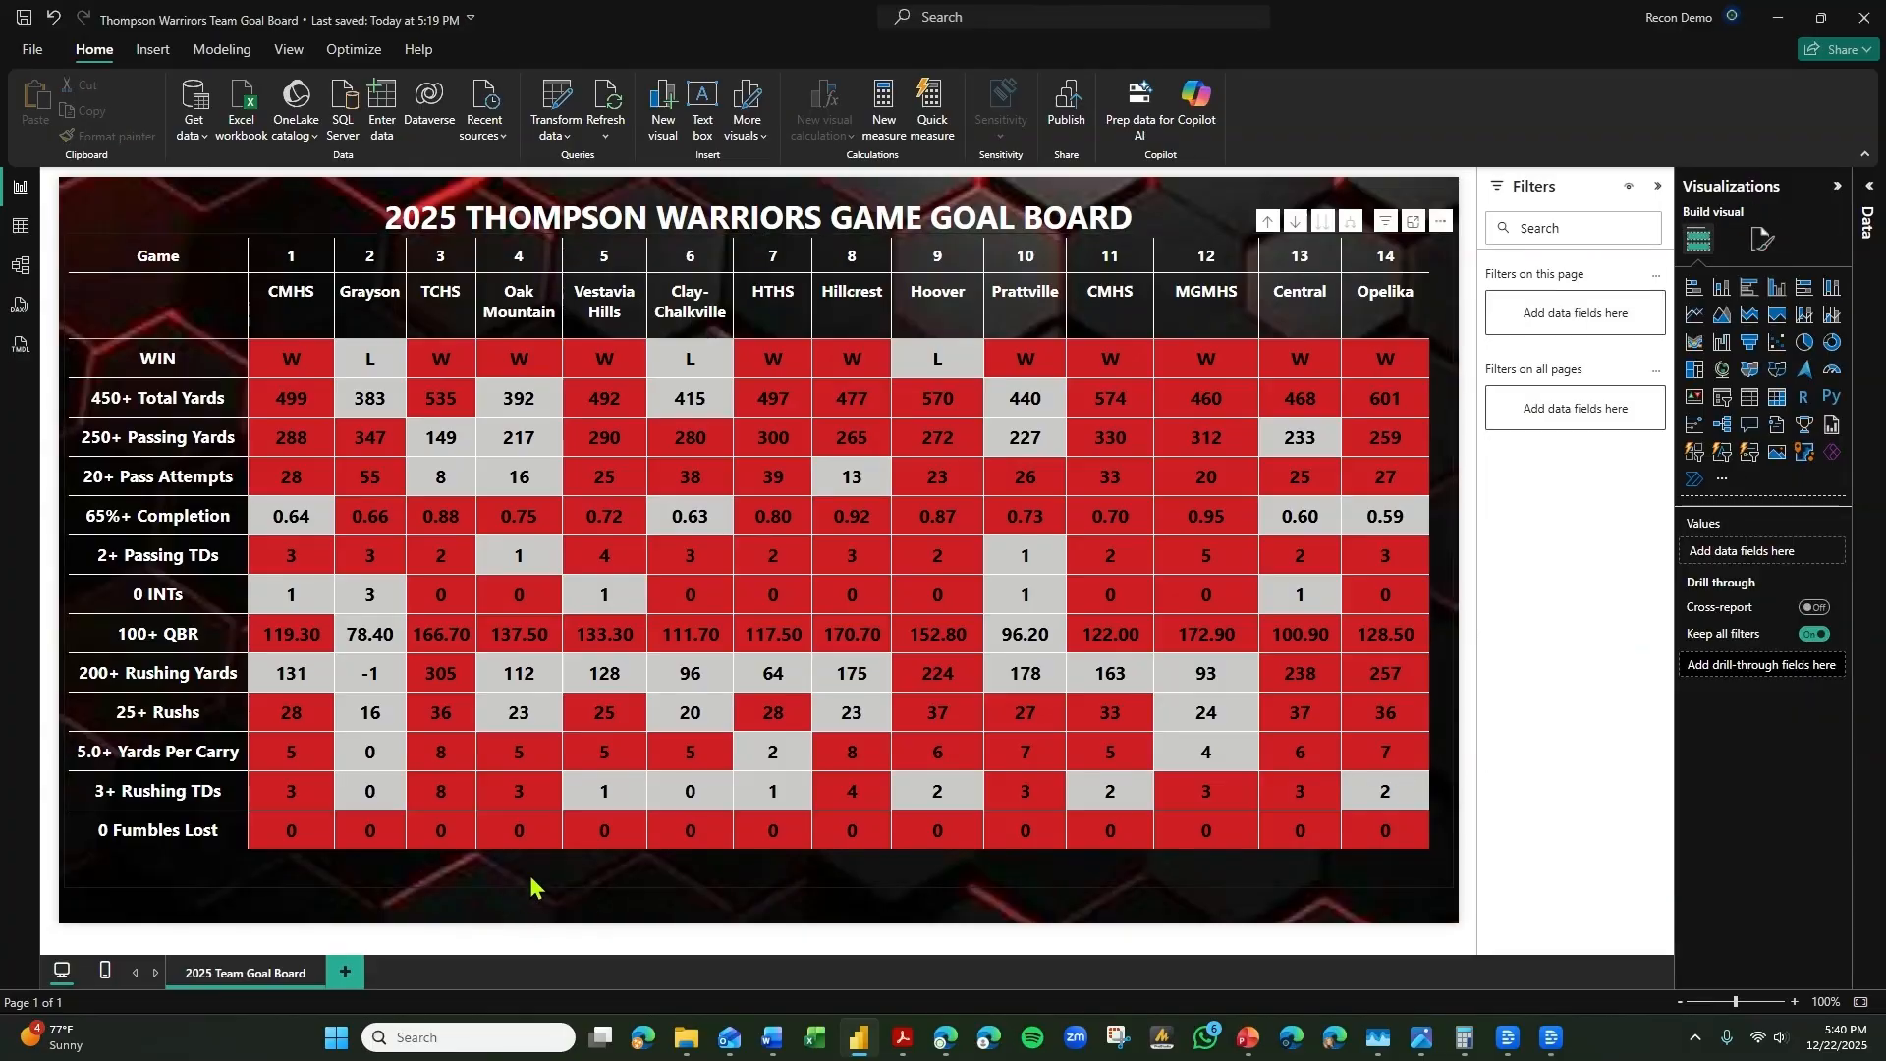
# Nudge the whole goal board matrix slightly down, a little farther from the title.
pyautogui.click(816, 880)
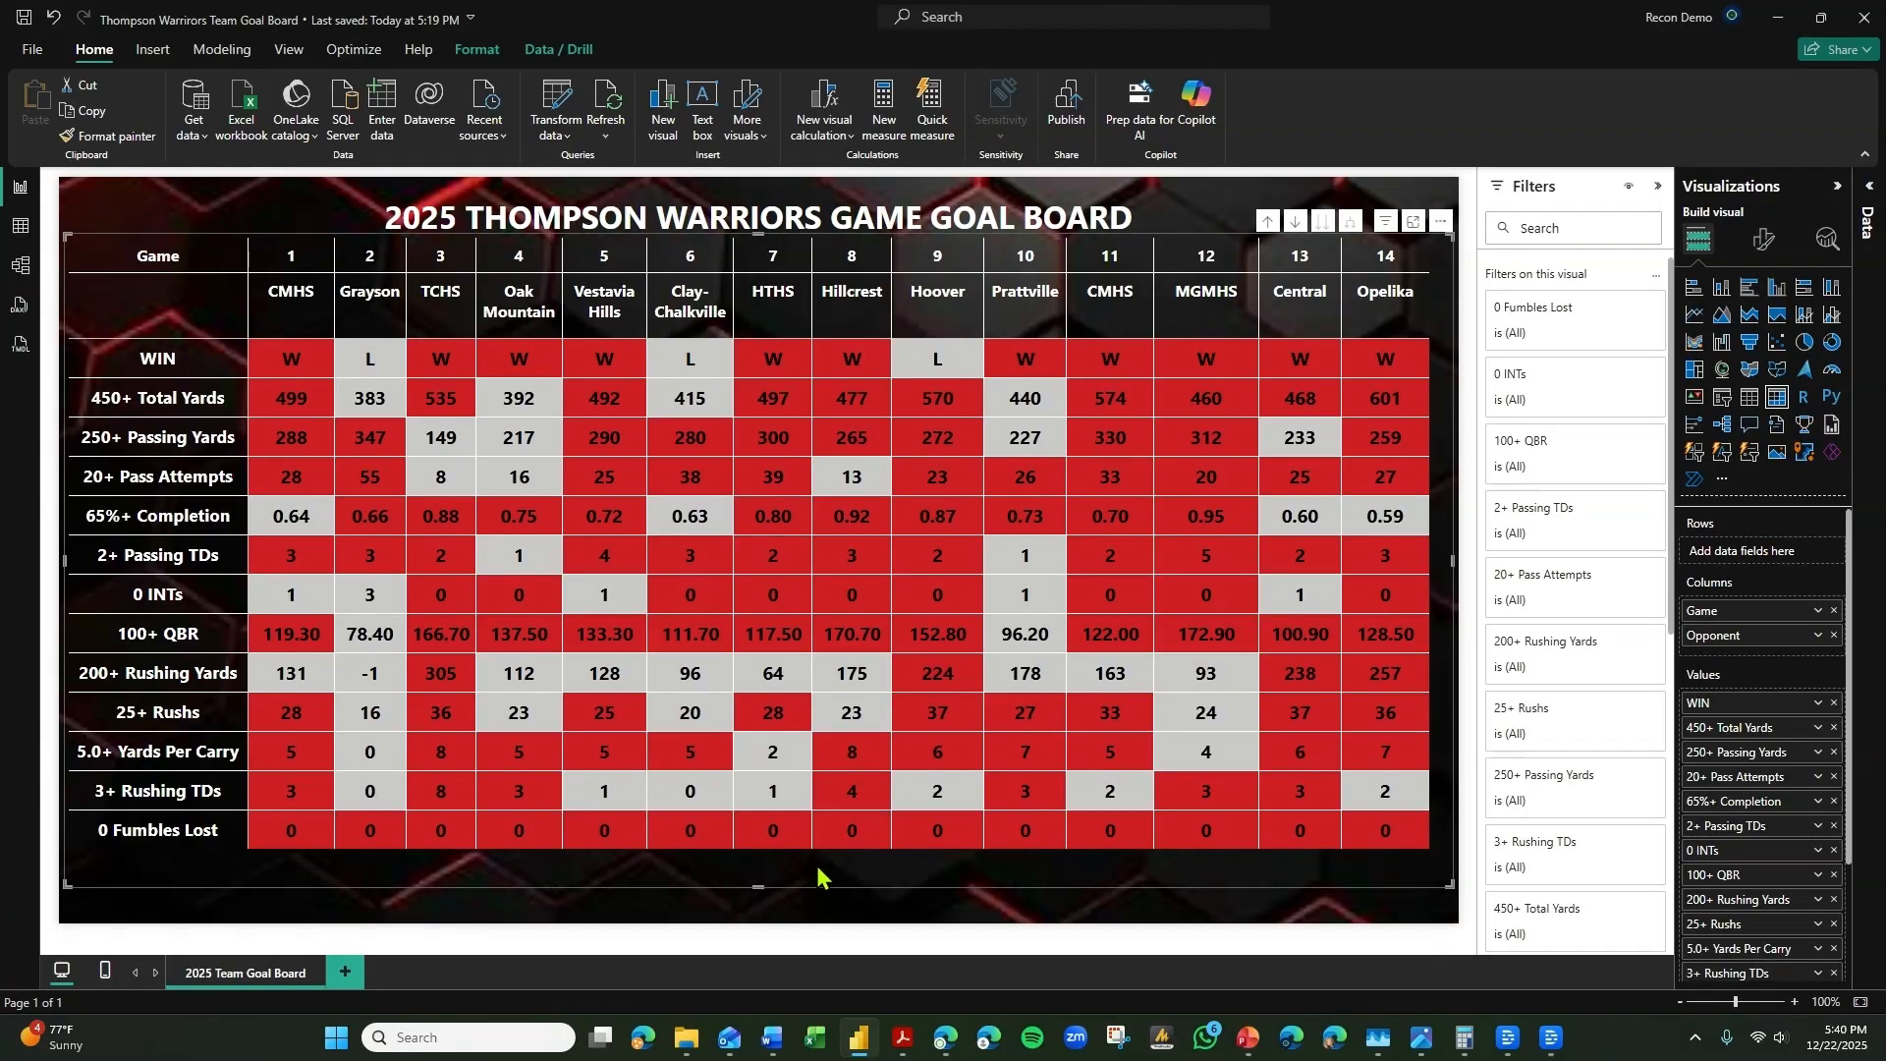
pyautogui.press('Down')
pyautogui.press('Down')
pyautogui.press('Down')
pyautogui.click(781, 916)
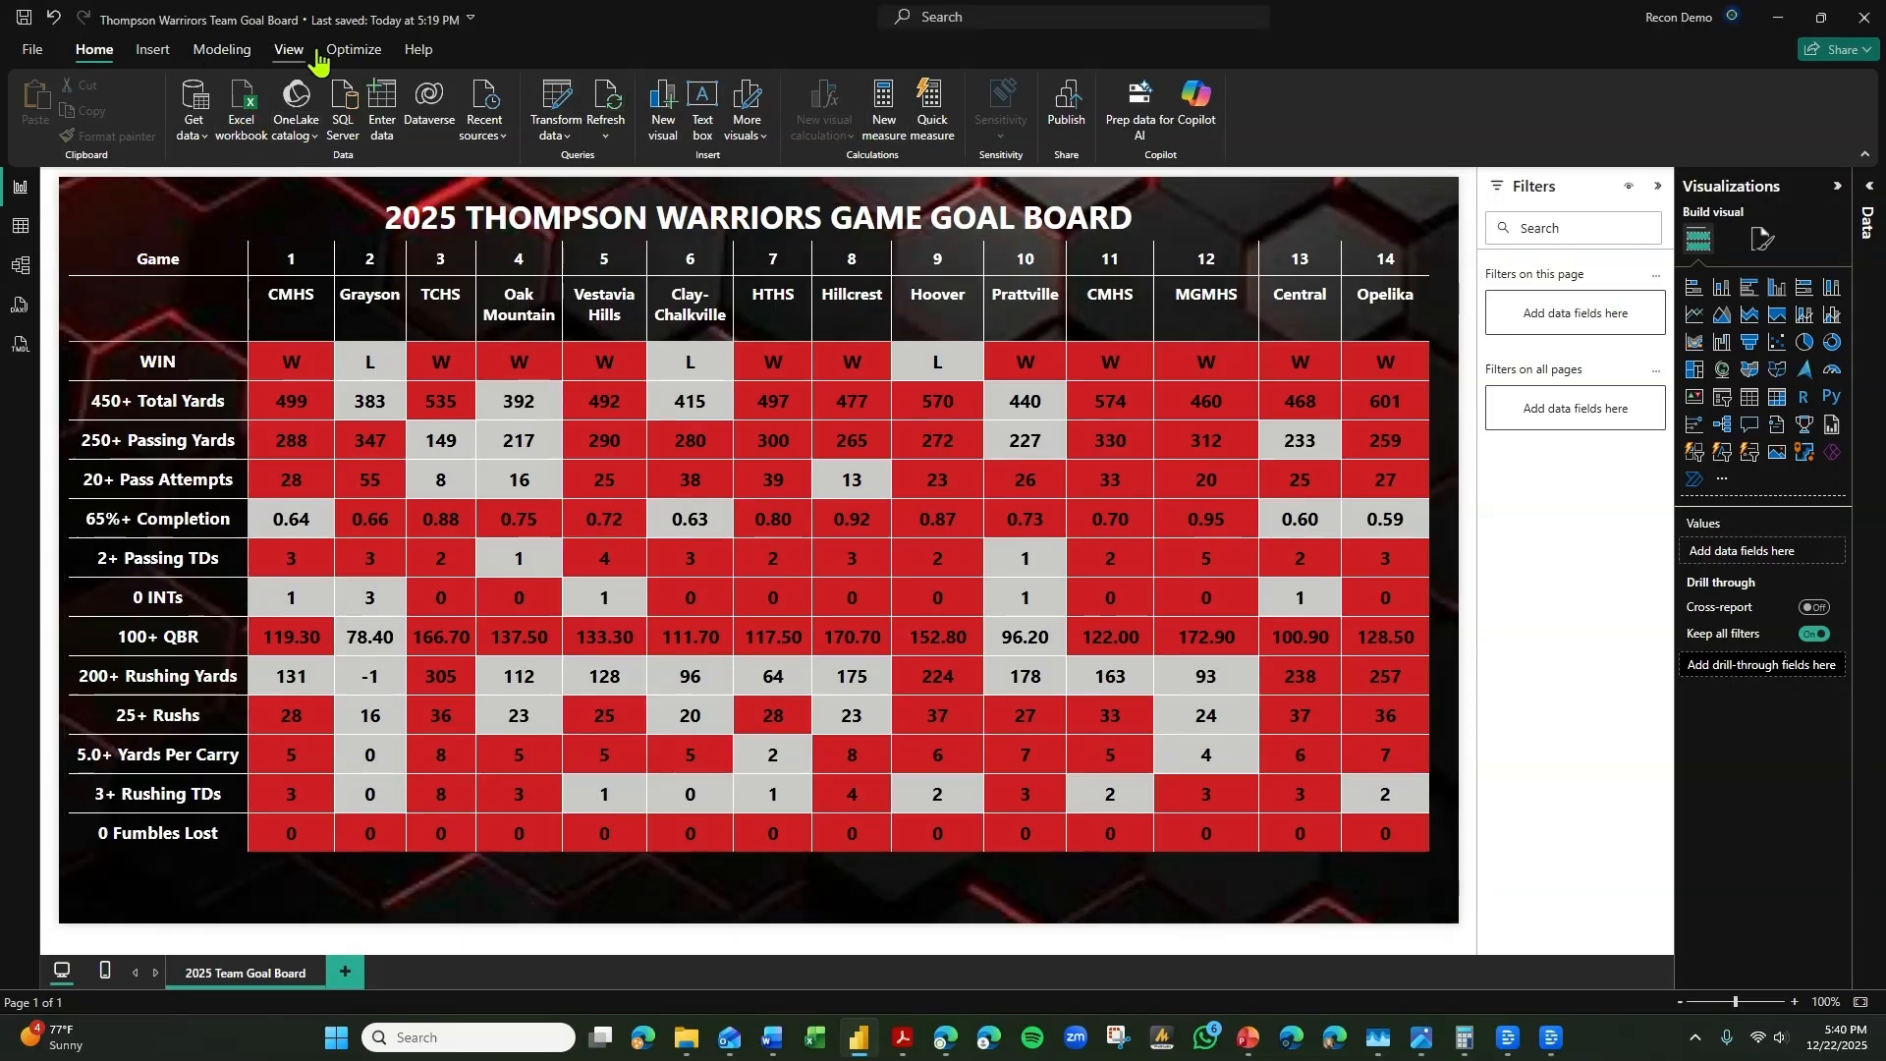
# Insert an image element and load the Thompson Warriors logo file into it.
pyautogui.click(286, 55)
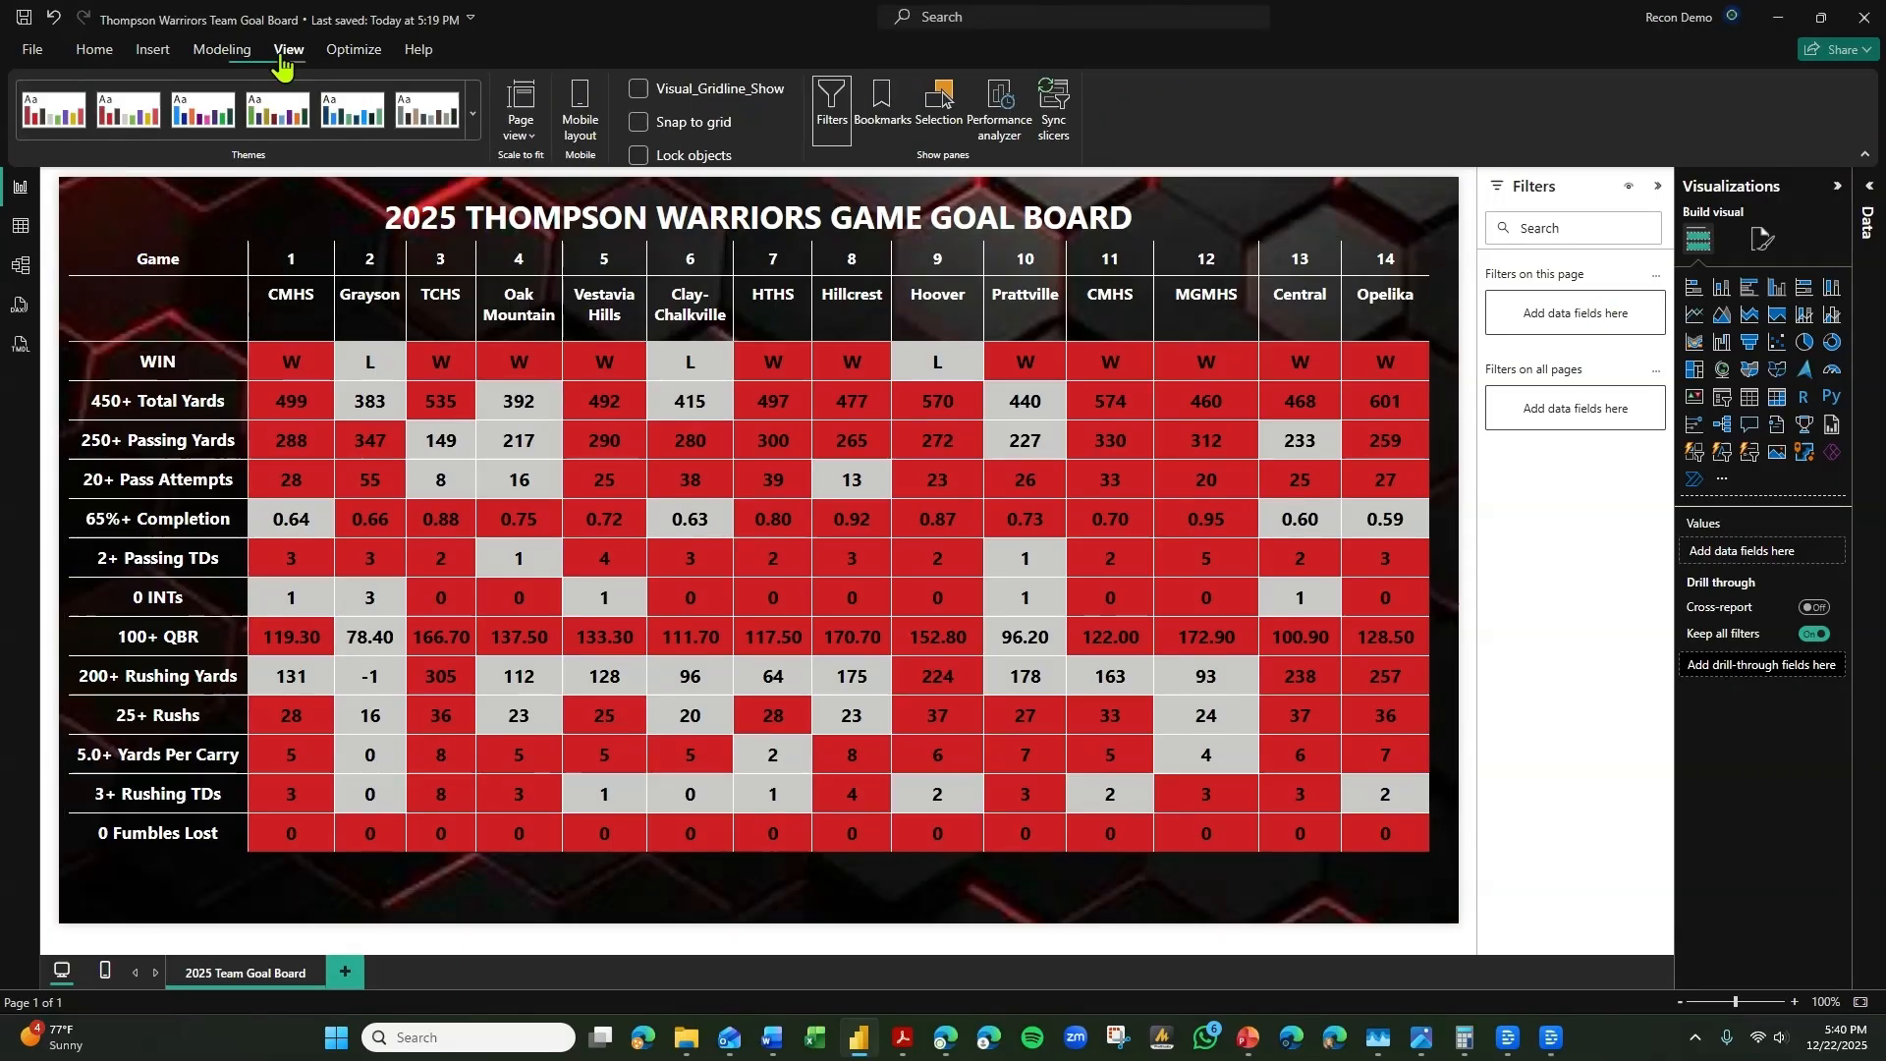
pyautogui.click(152, 49)
pyautogui.click(702, 103)
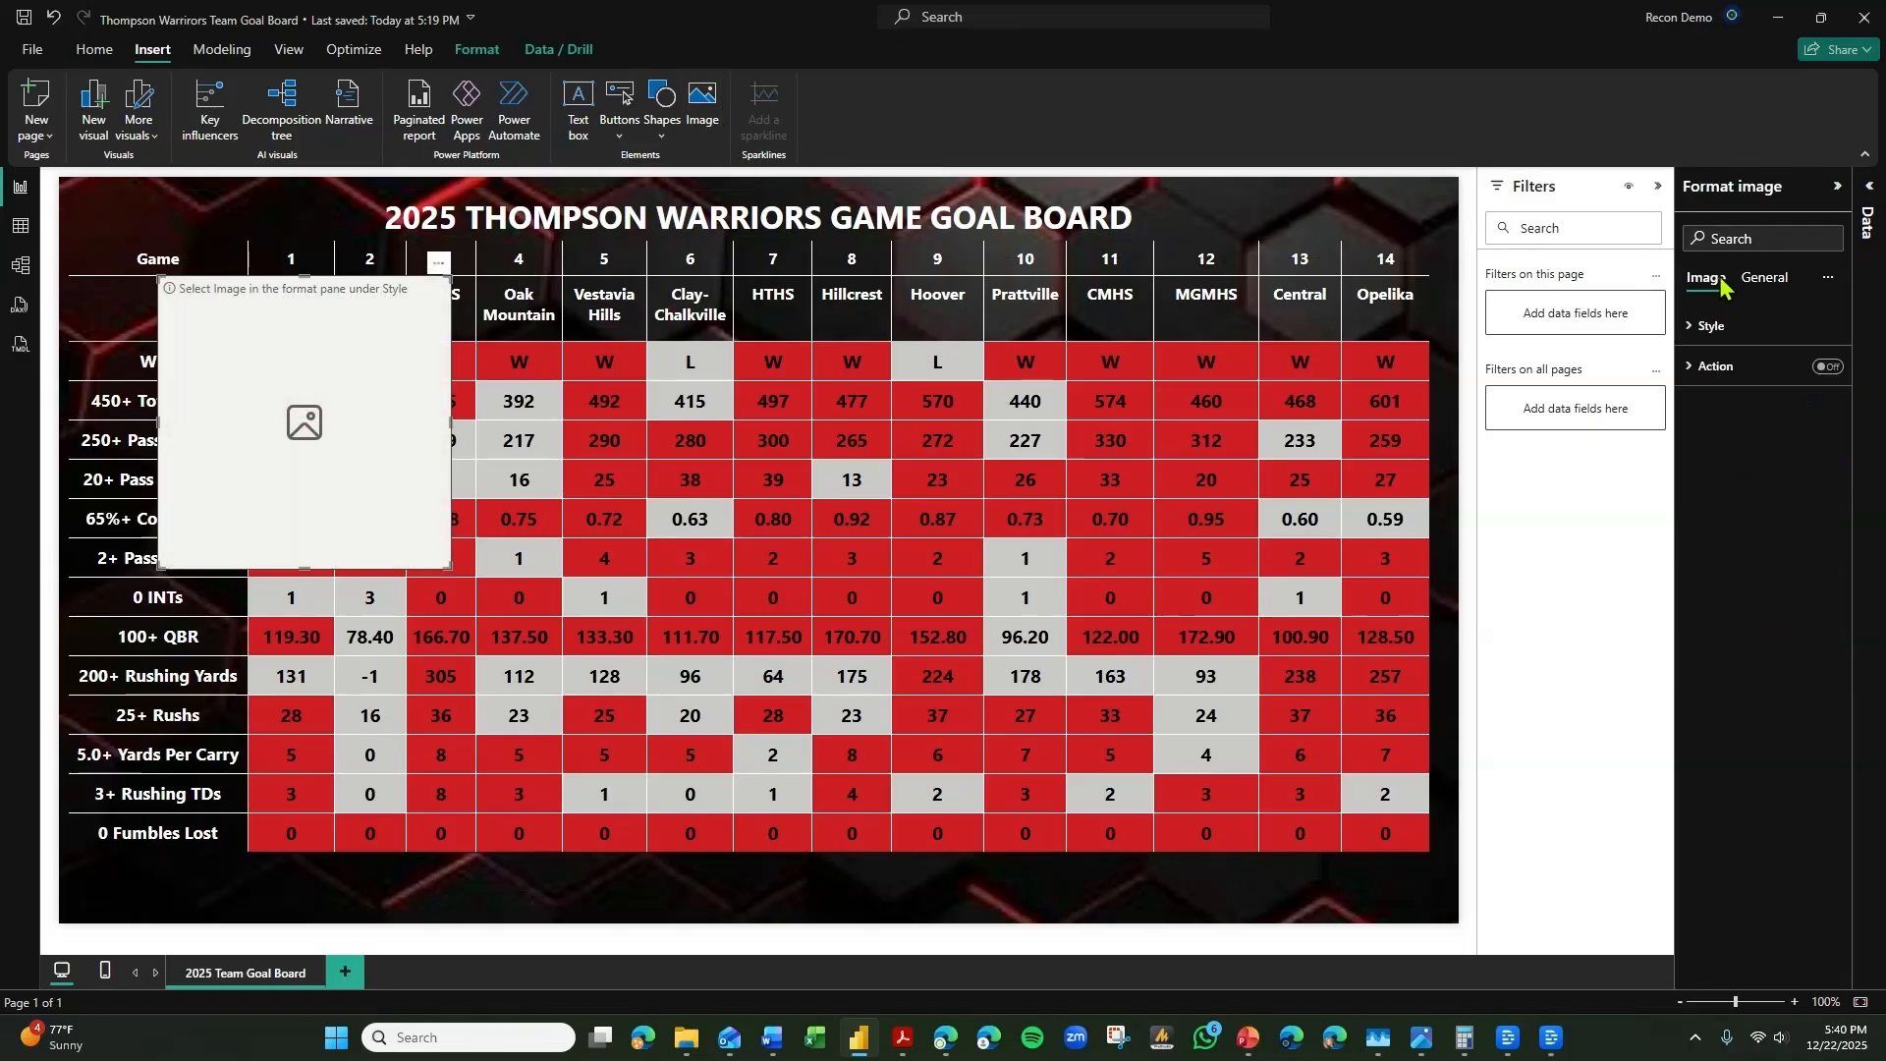
pyautogui.click(1711, 325)
pyautogui.click(1766, 470)
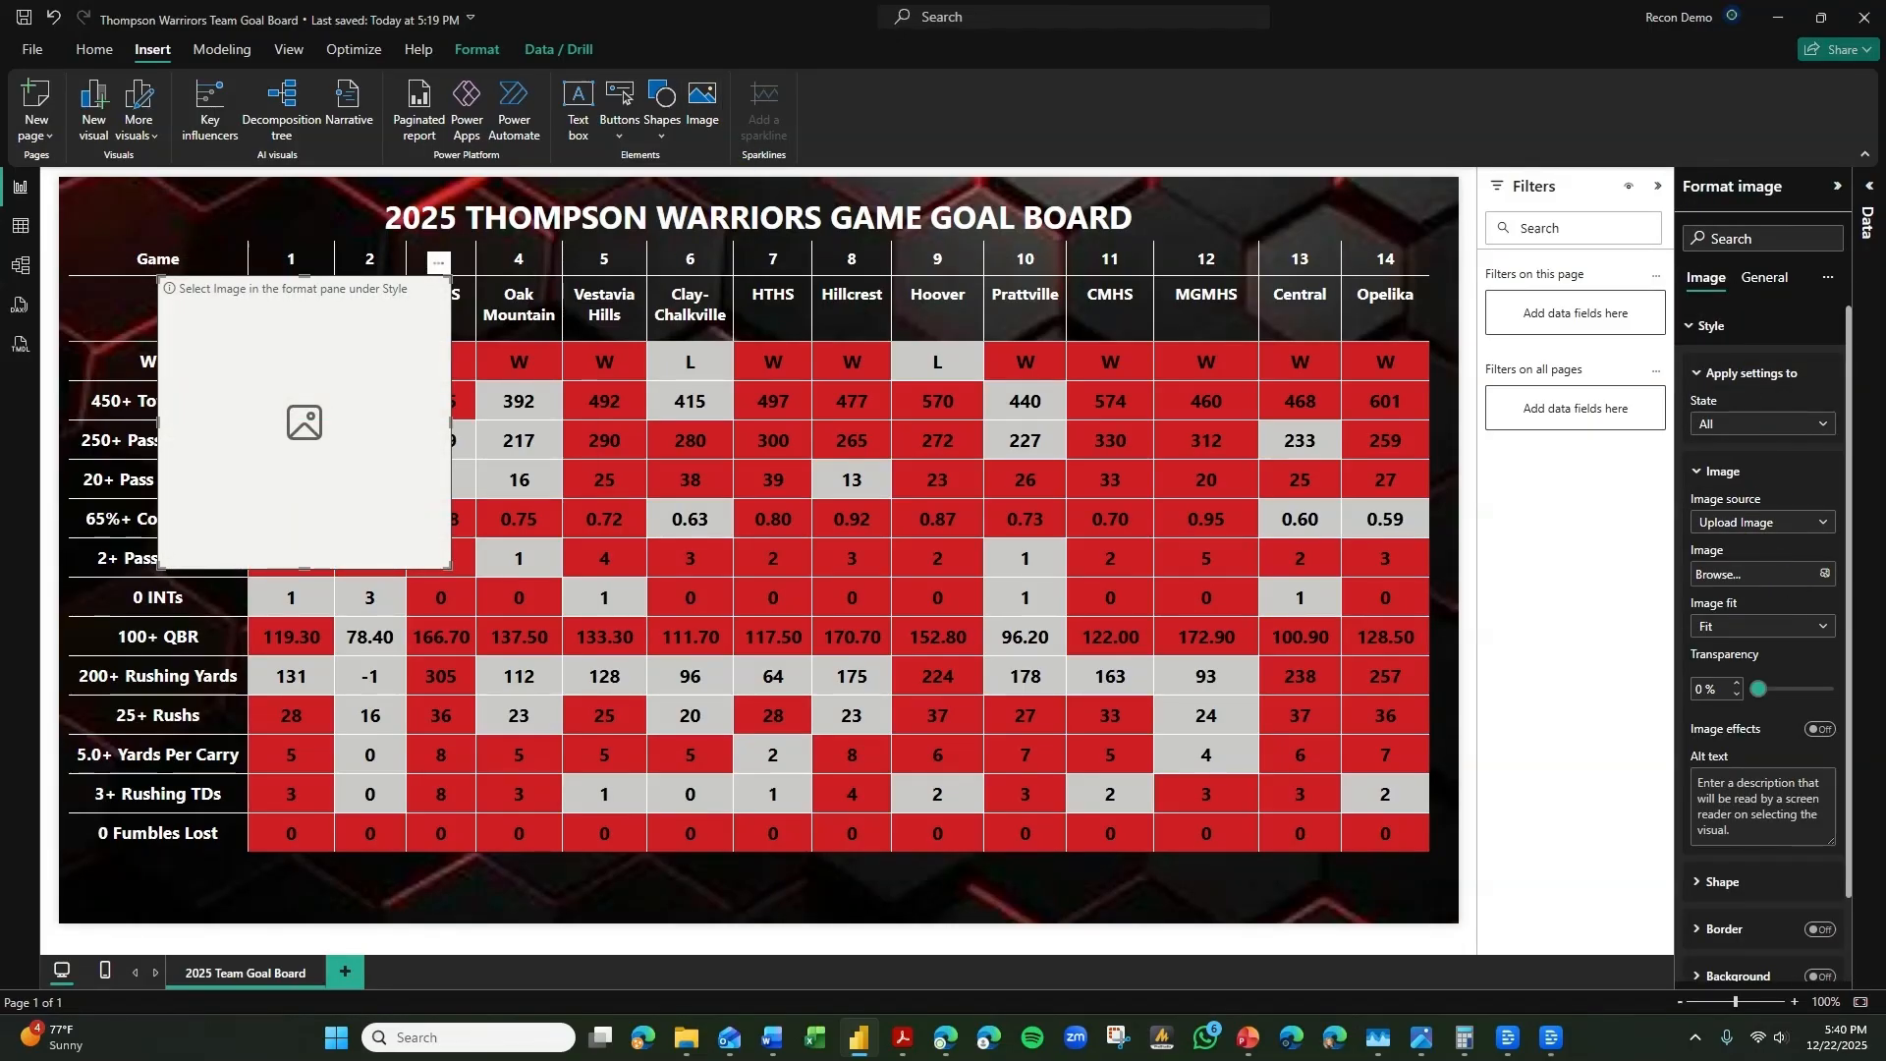
# Move the Thompson Warriors logo below the matrix and resize it into a thin banner spanning the full page width.
pyautogui.moveTo(317, 445); pyautogui.dragTo(809, 928)
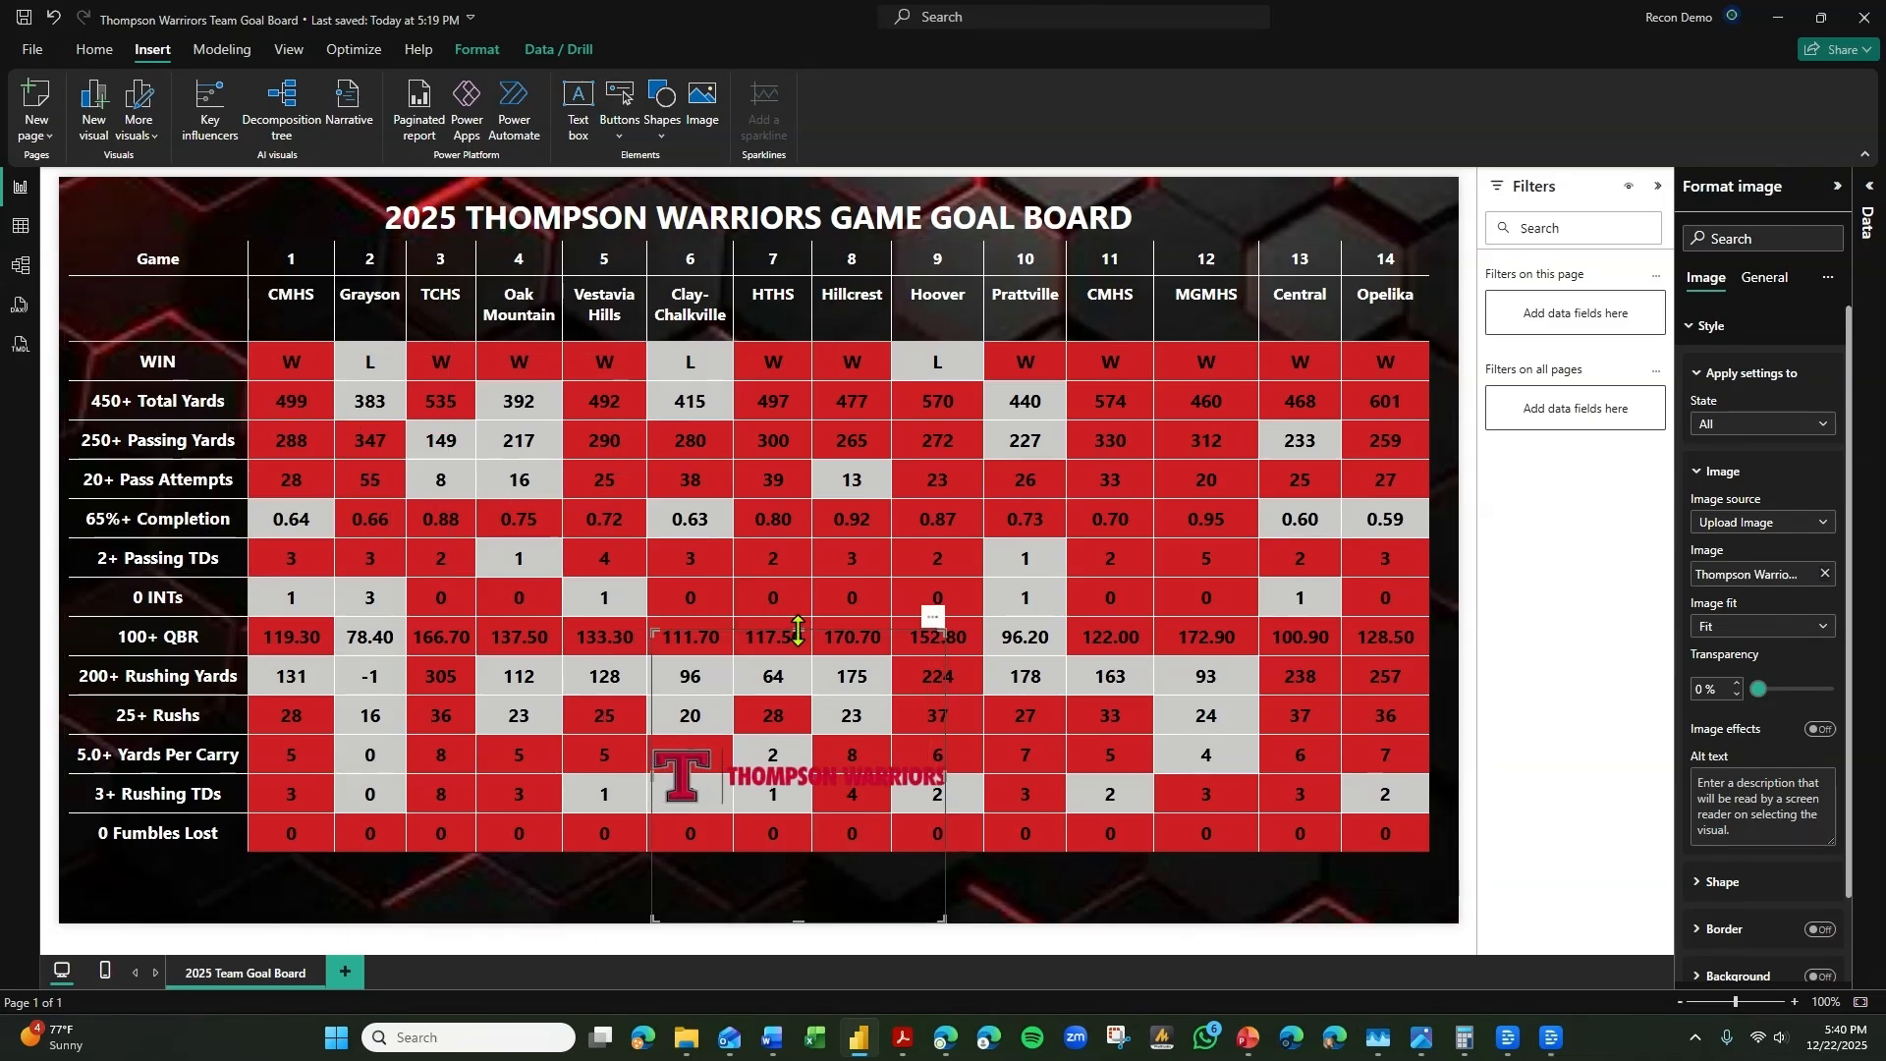
pyautogui.moveTo(801, 628); pyautogui.dragTo(825, 869)
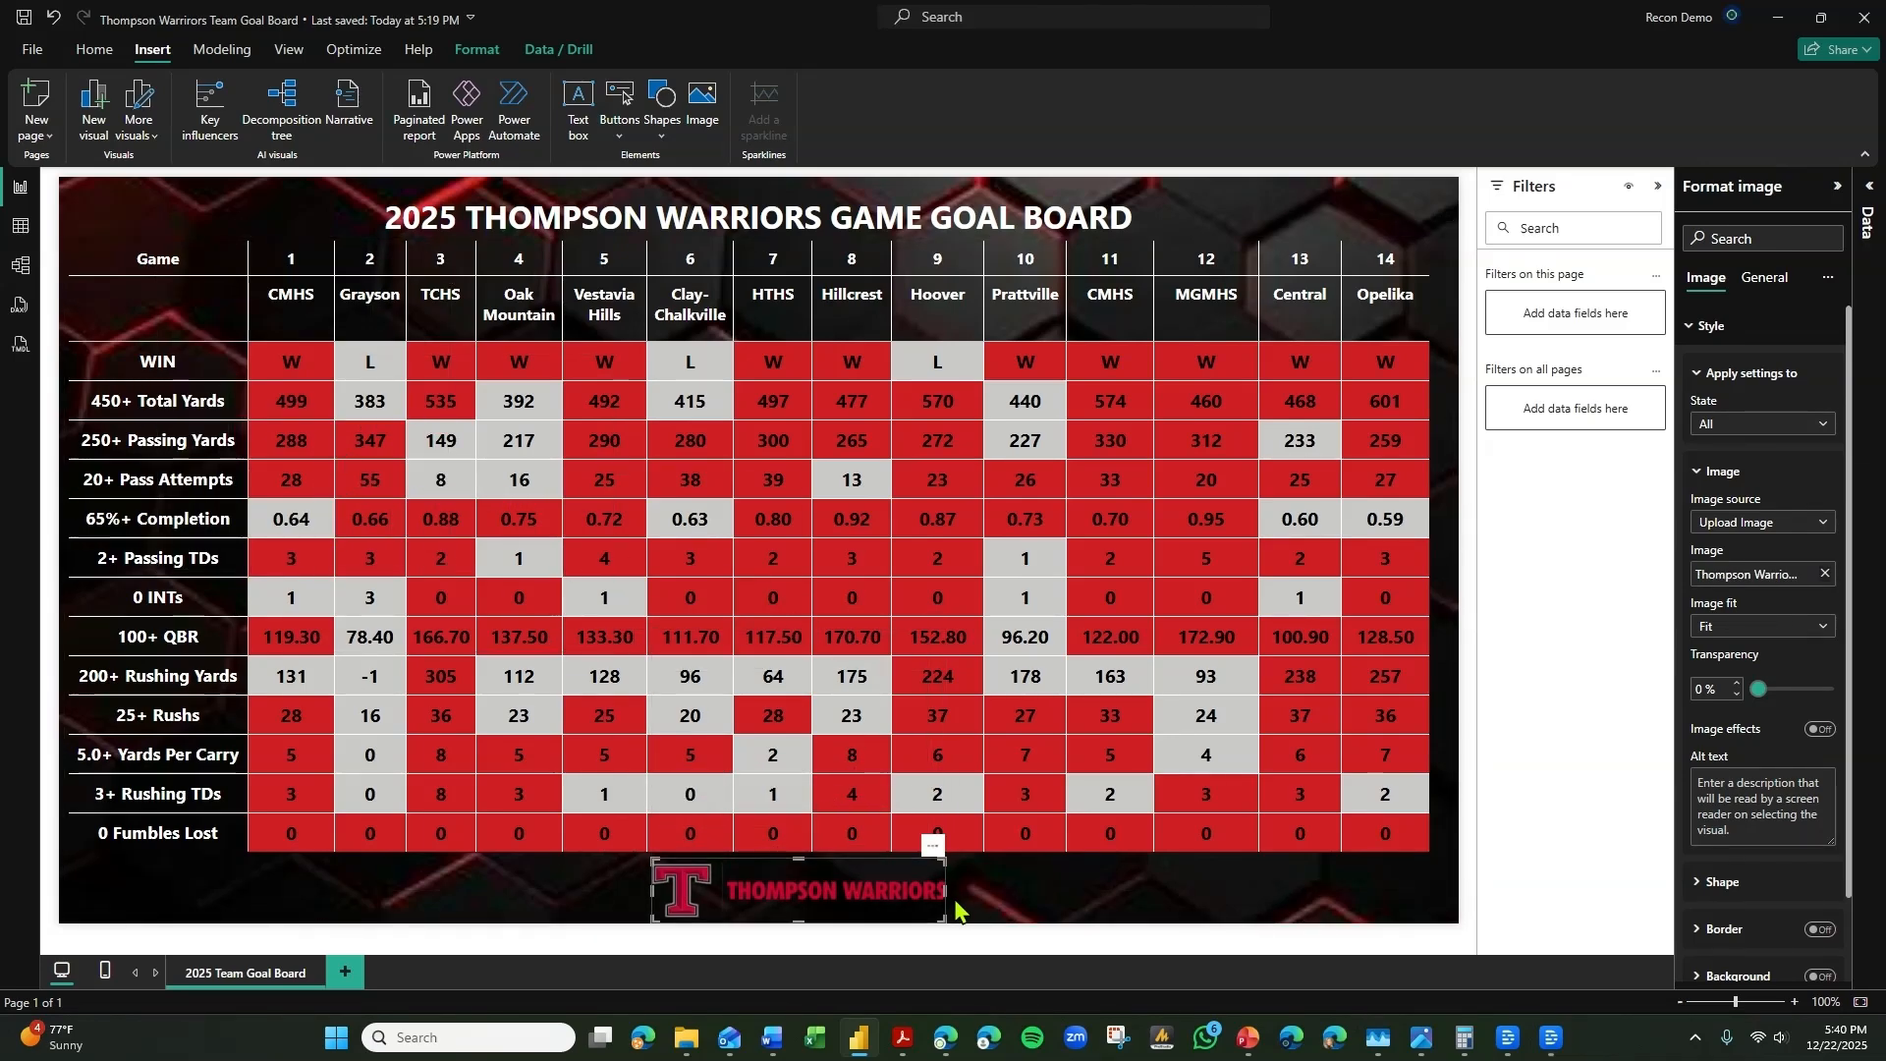
pyautogui.moveTo(945, 890); pyautogui.dragTo(1454, 890)
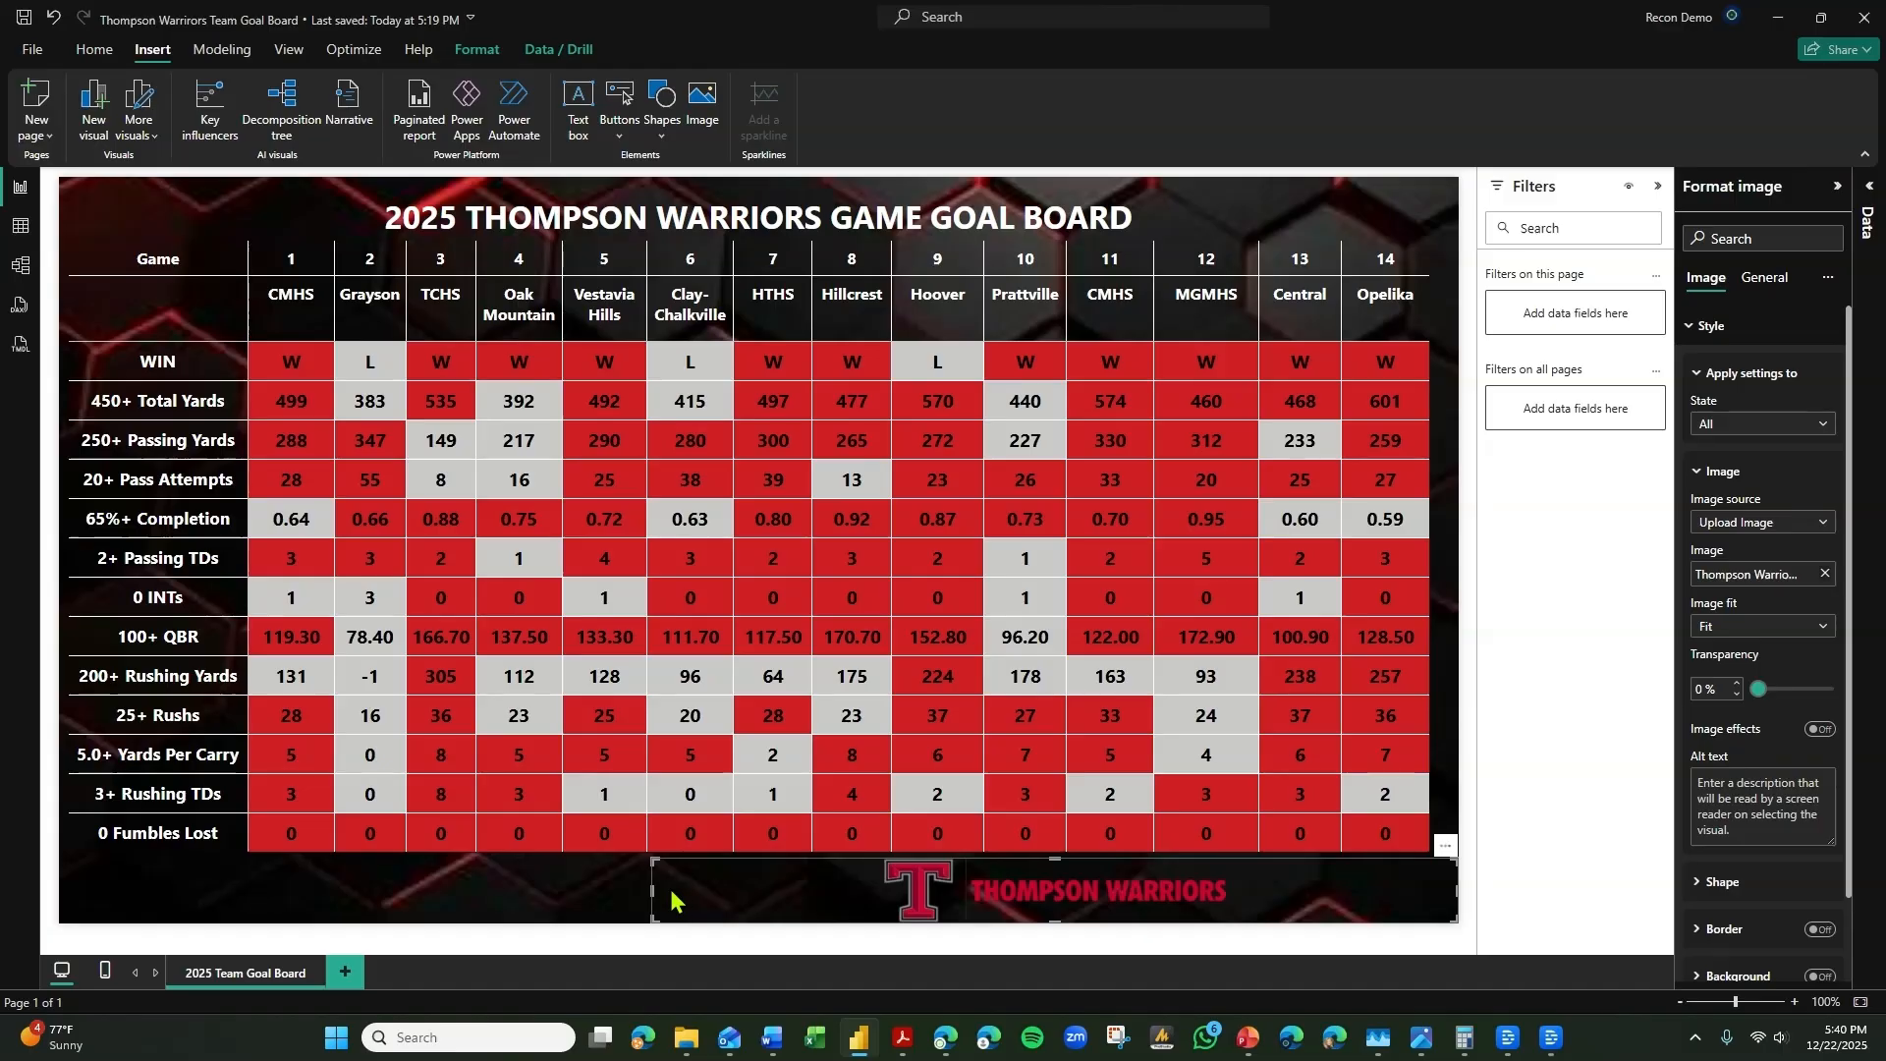
pyautogui.moveTo(651, 892); pyautogui.dragTo(61, 890)
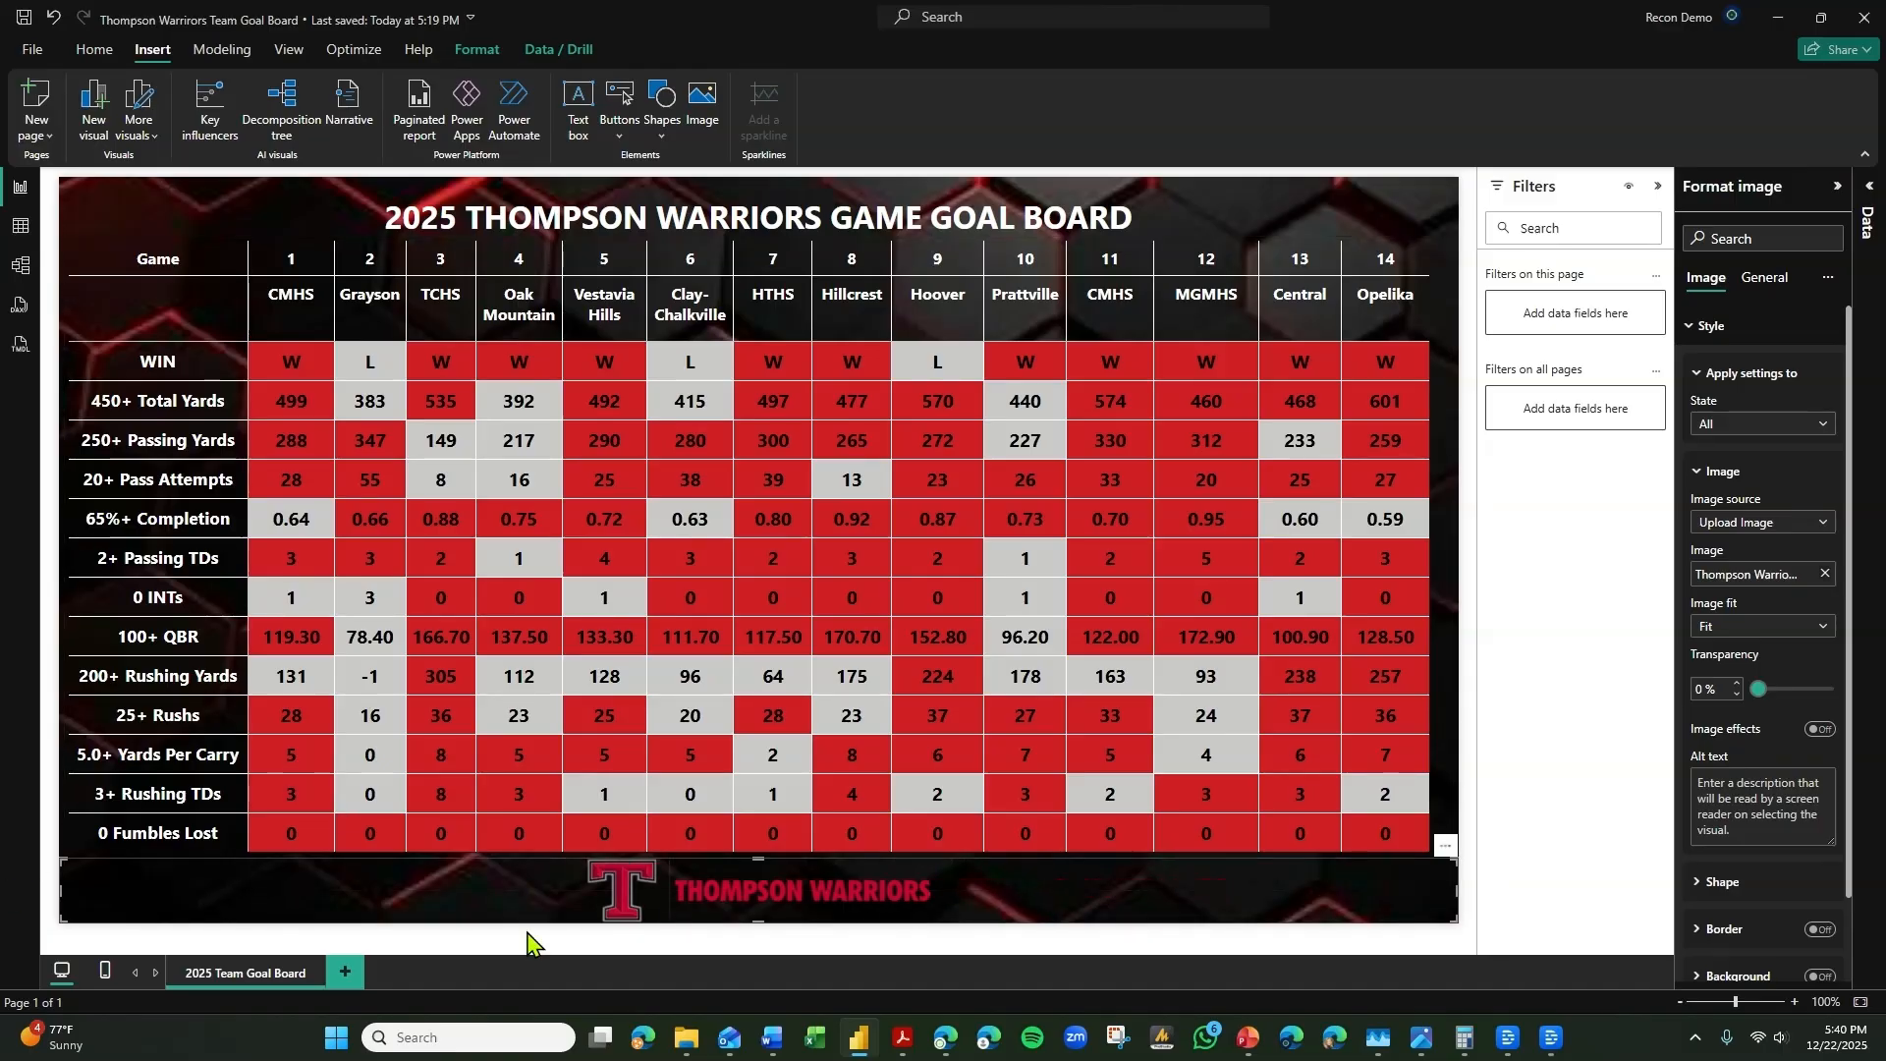
pyautogui.click(492, 824)
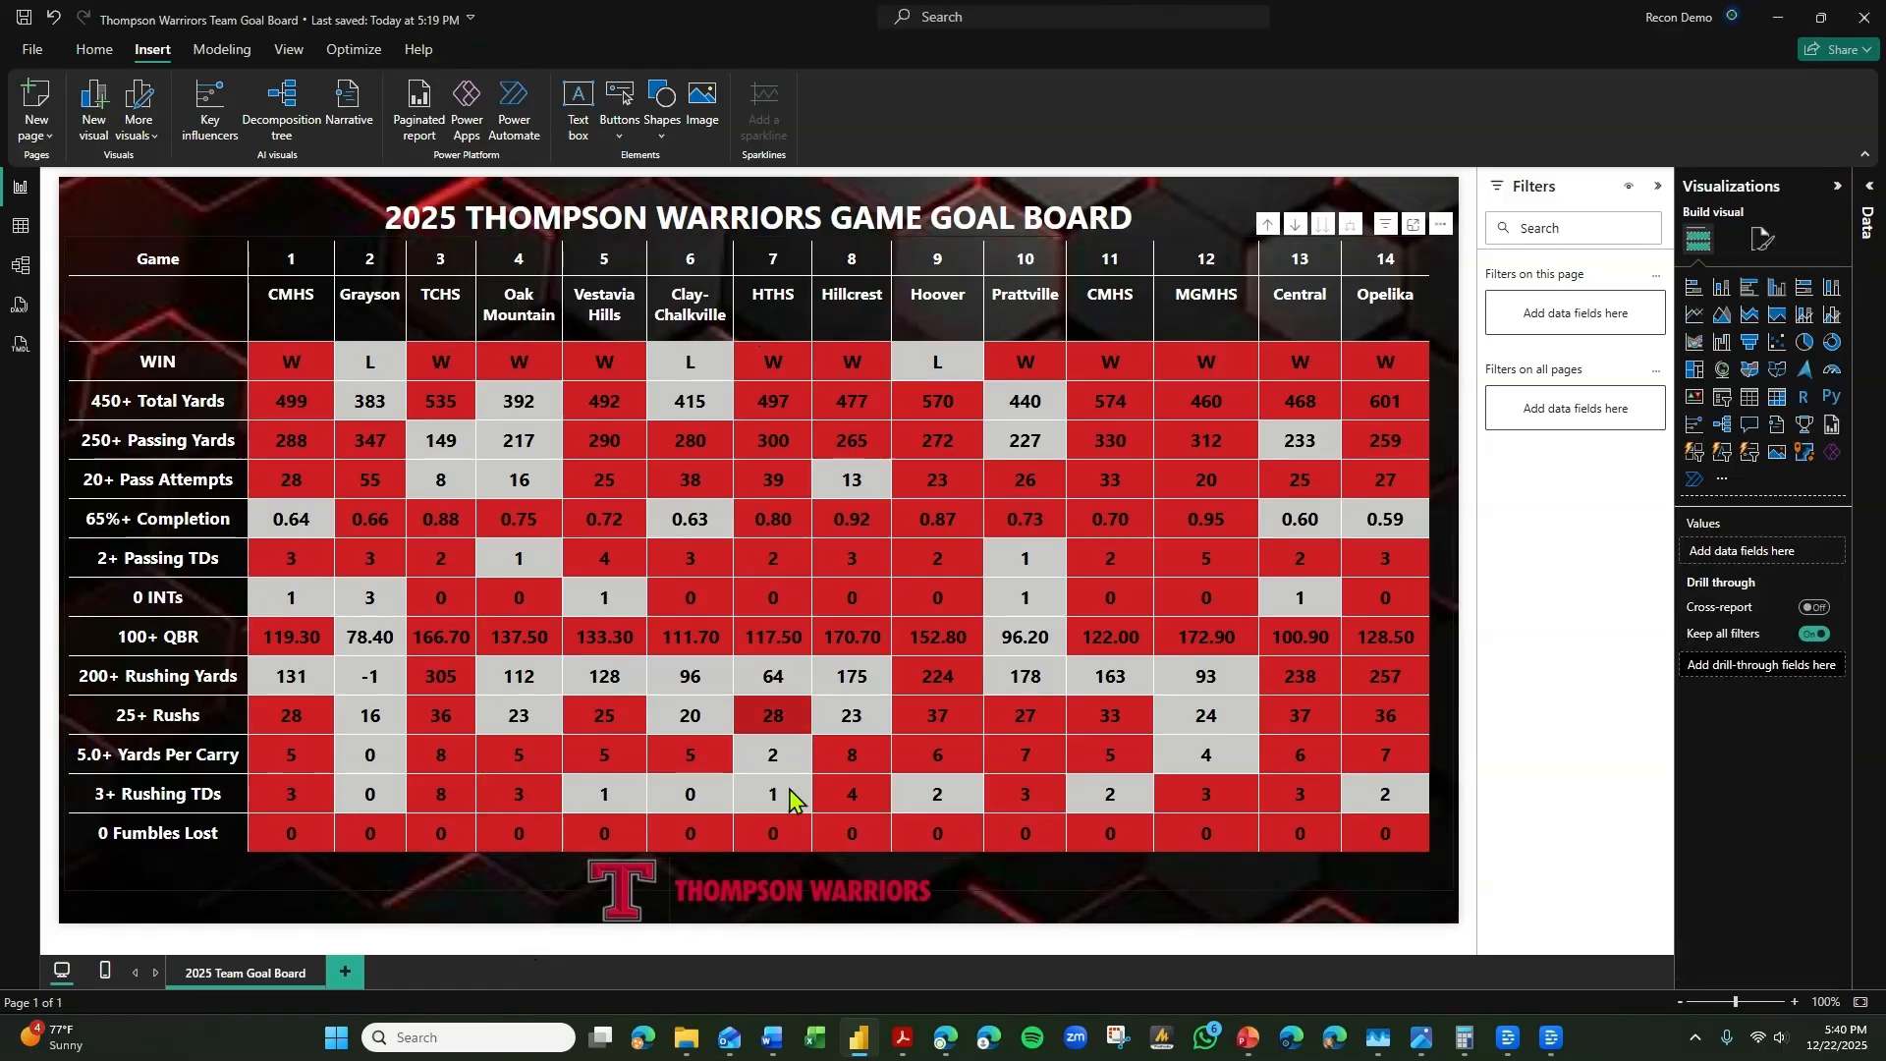
# Insert a second image element and load the Thompson helmet picture into it.
pyautogui.click(713, 125)
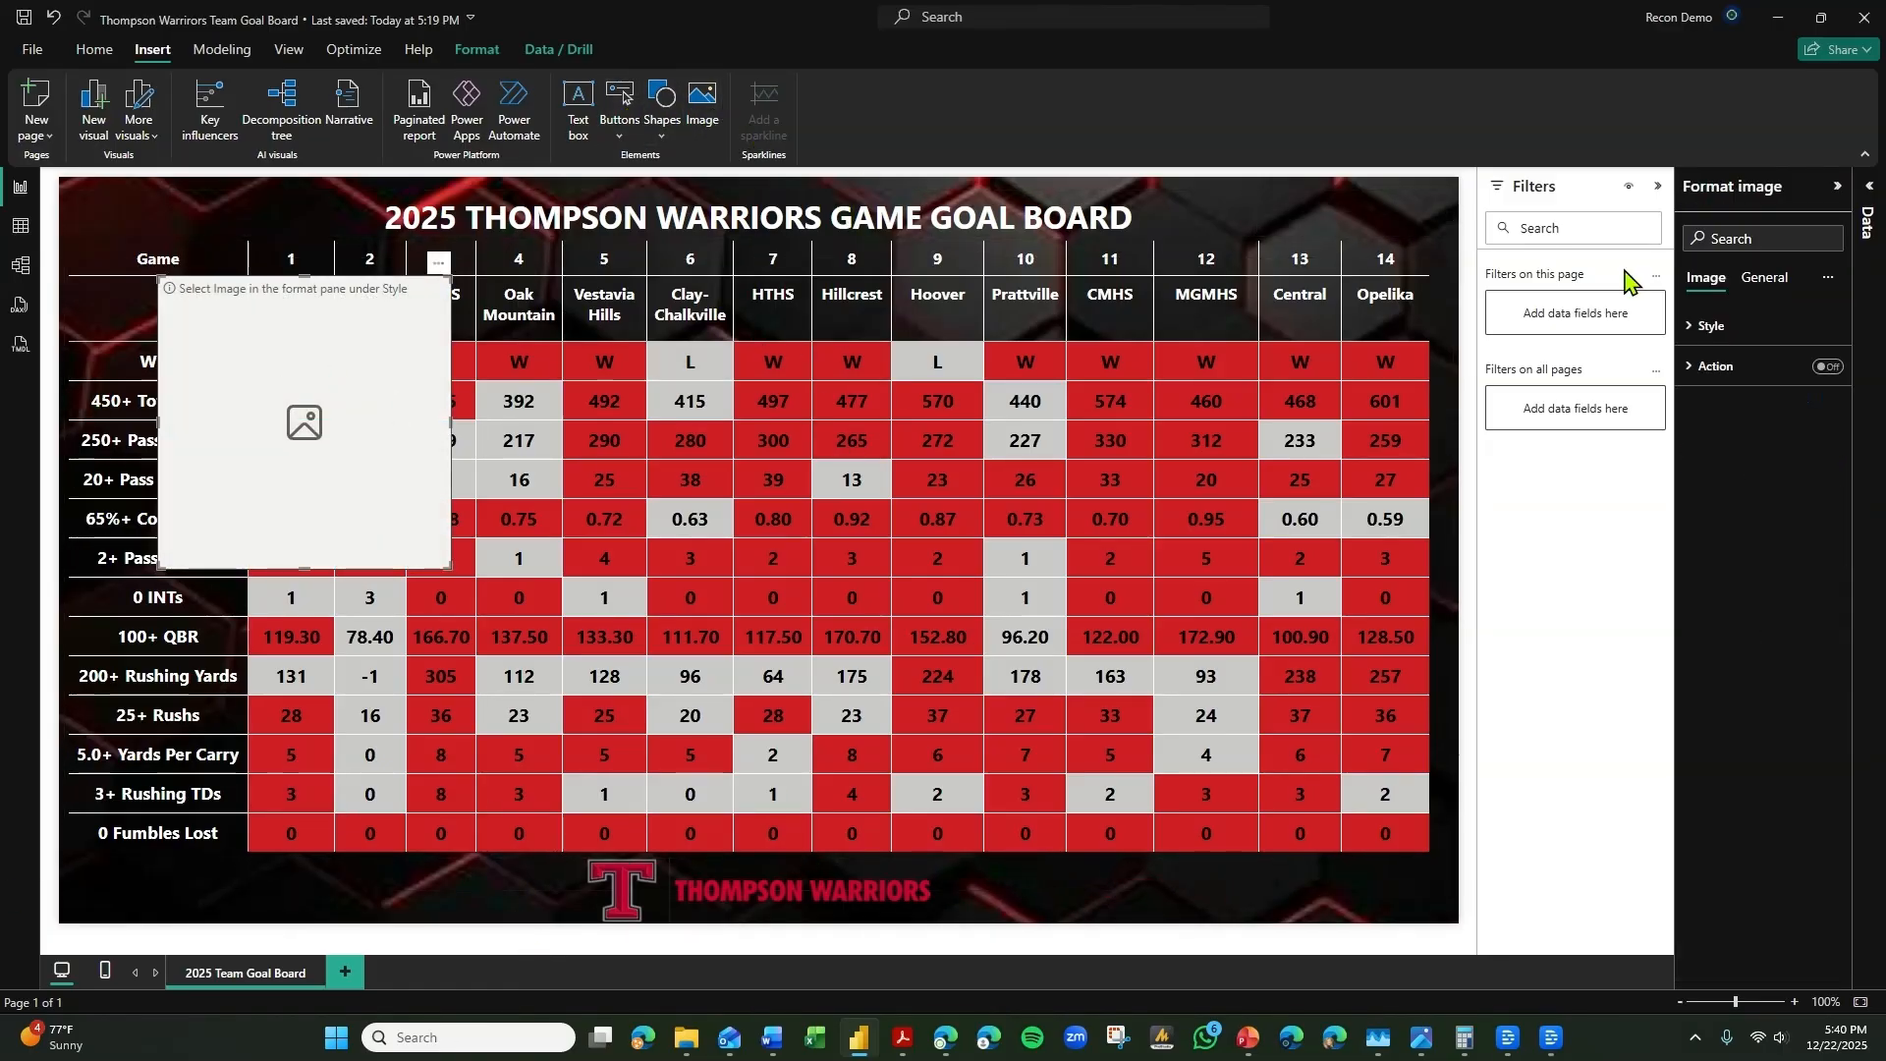
pyautogui.click(1799, 438)
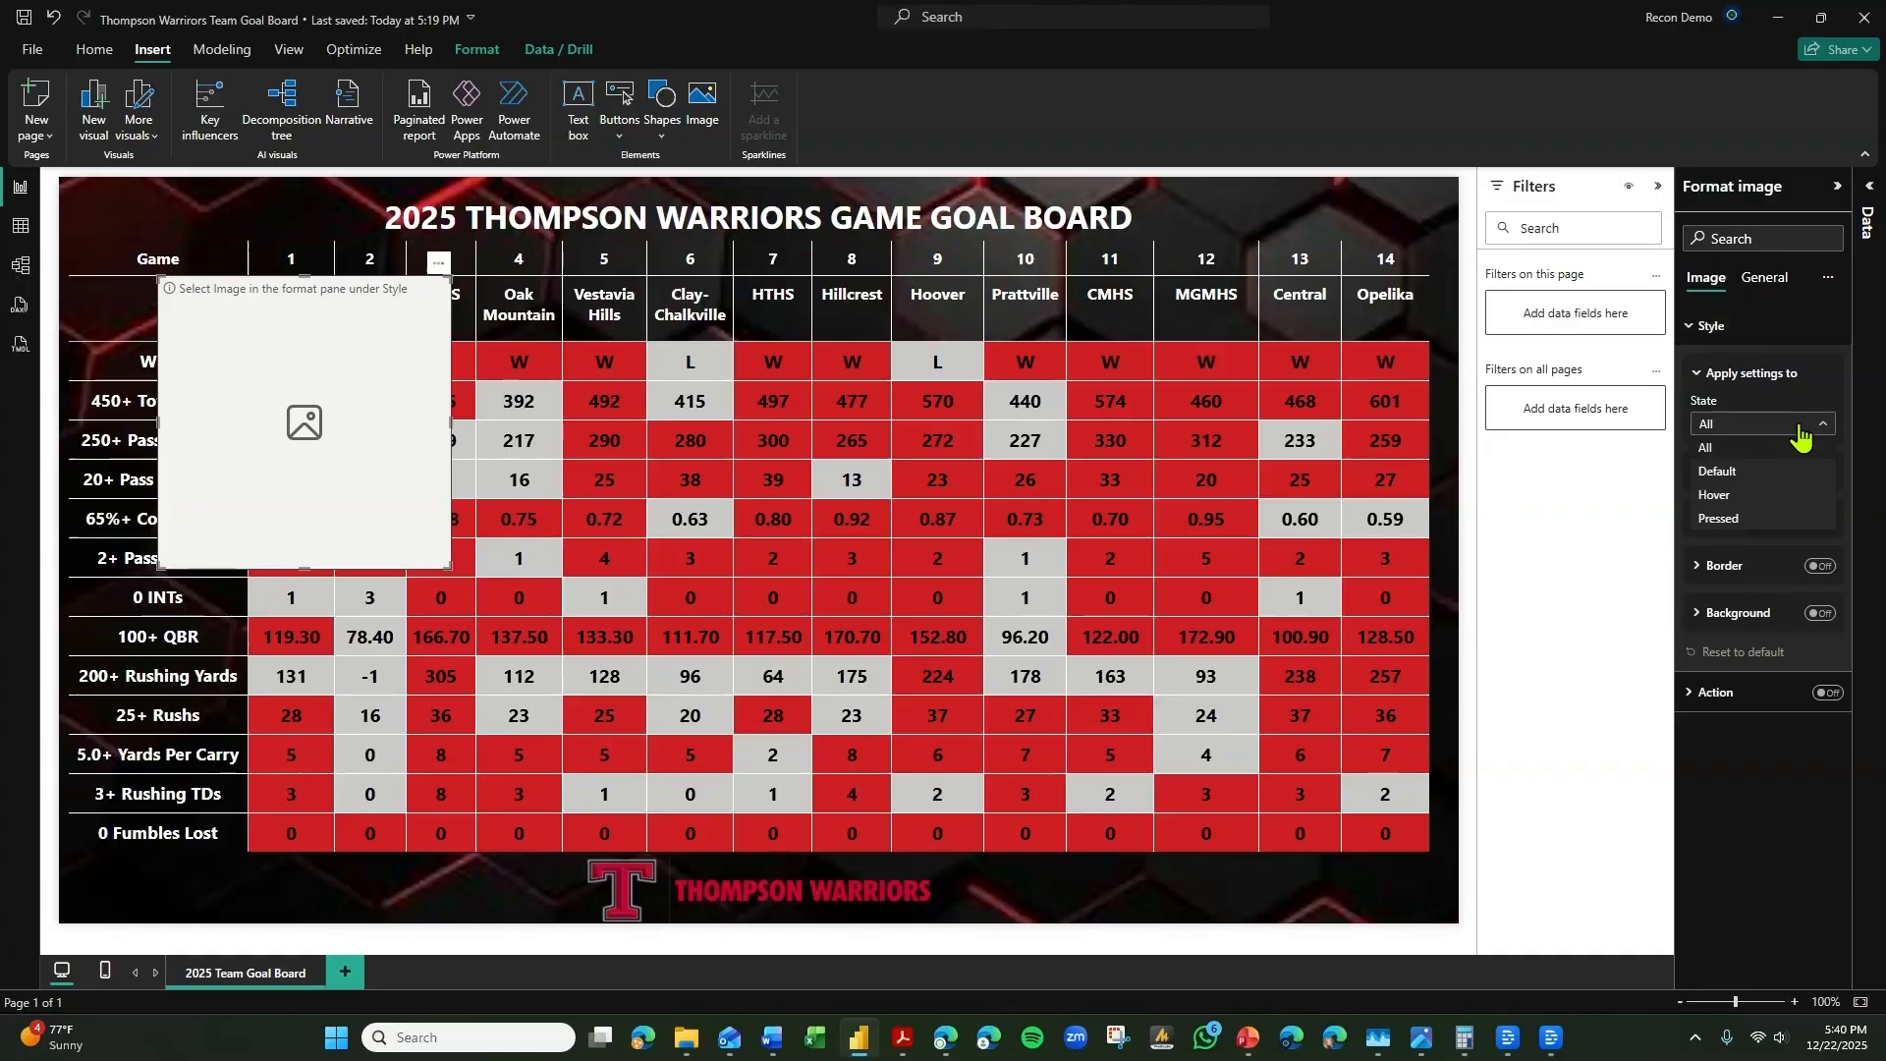
pyautogui.click(1759, 470)
pyautogui.click(1762, 481)
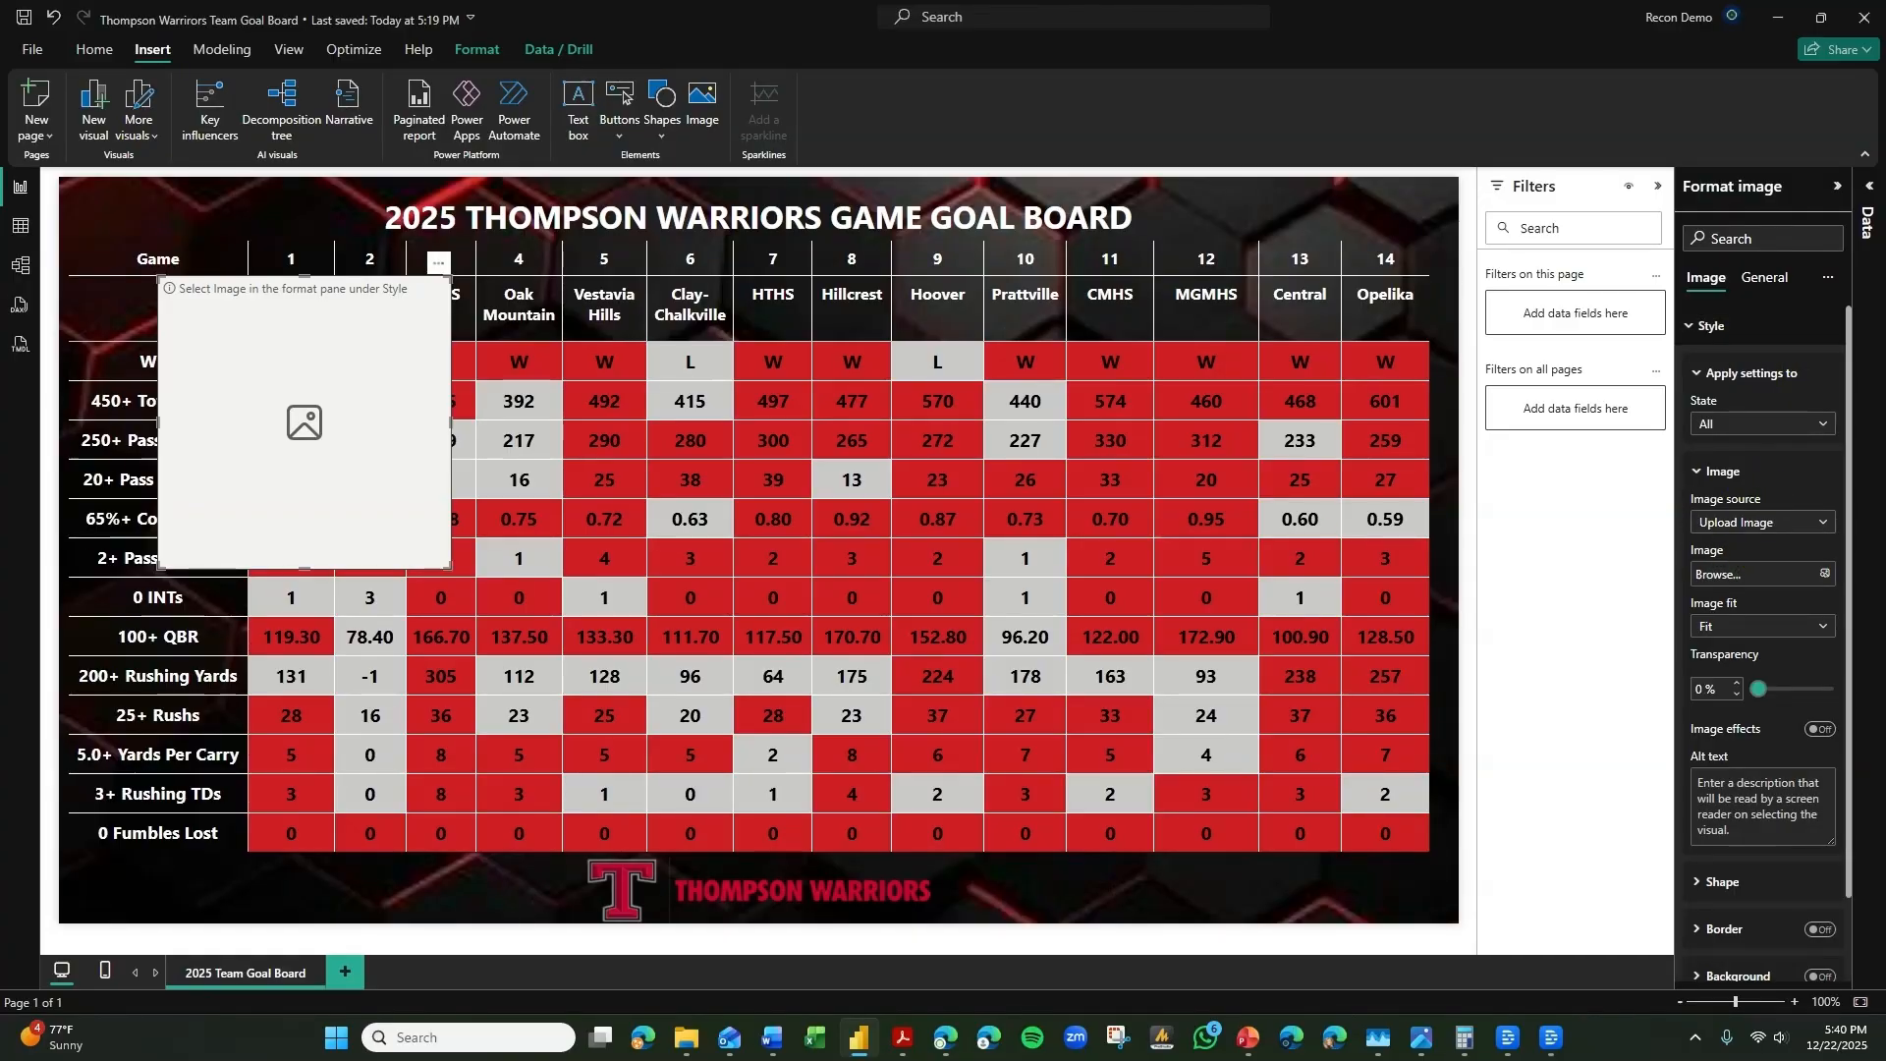
# Shrink the helmet image and place it in the empty header cell under "Game".
pyautogui.moveTo(364, 468); pyautogui.dragTo(267, 430)
pyautogui.moveTo(352, 529); pyautogui.dragTo(246, 337)
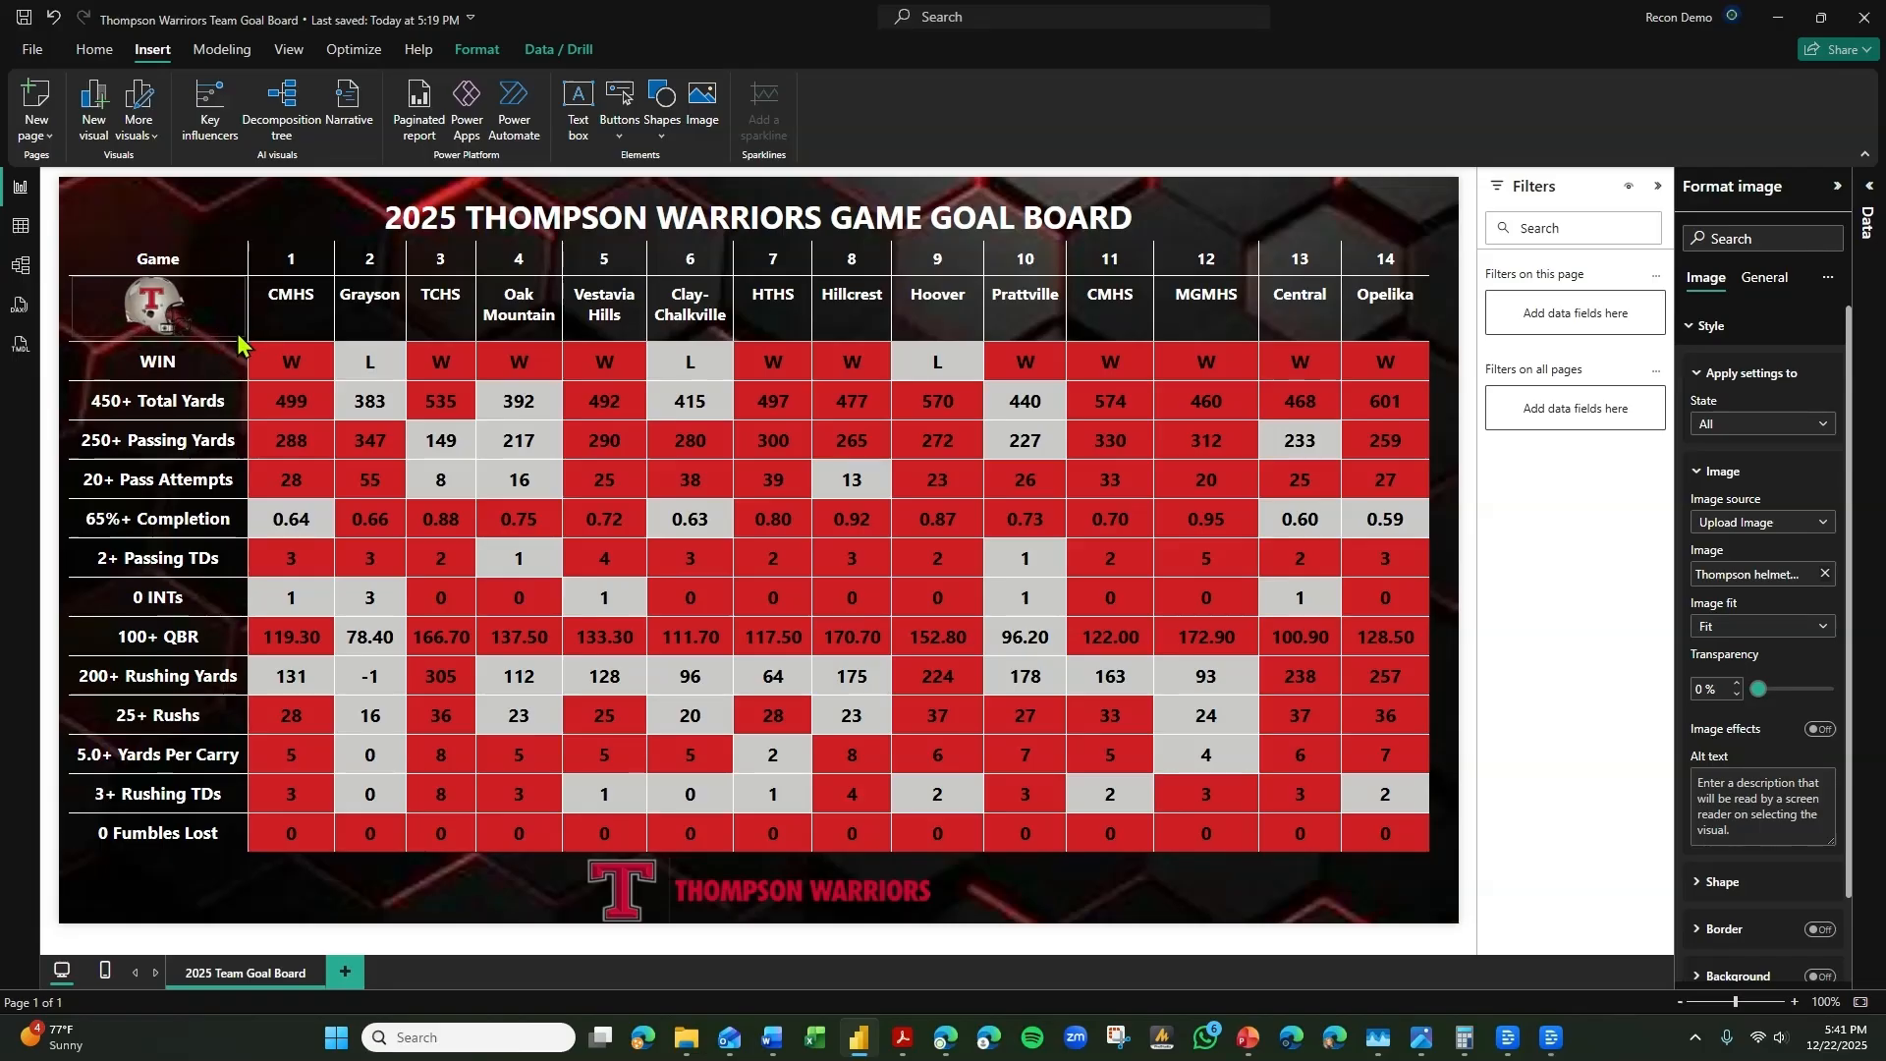
pyautogui.click(452, 943)
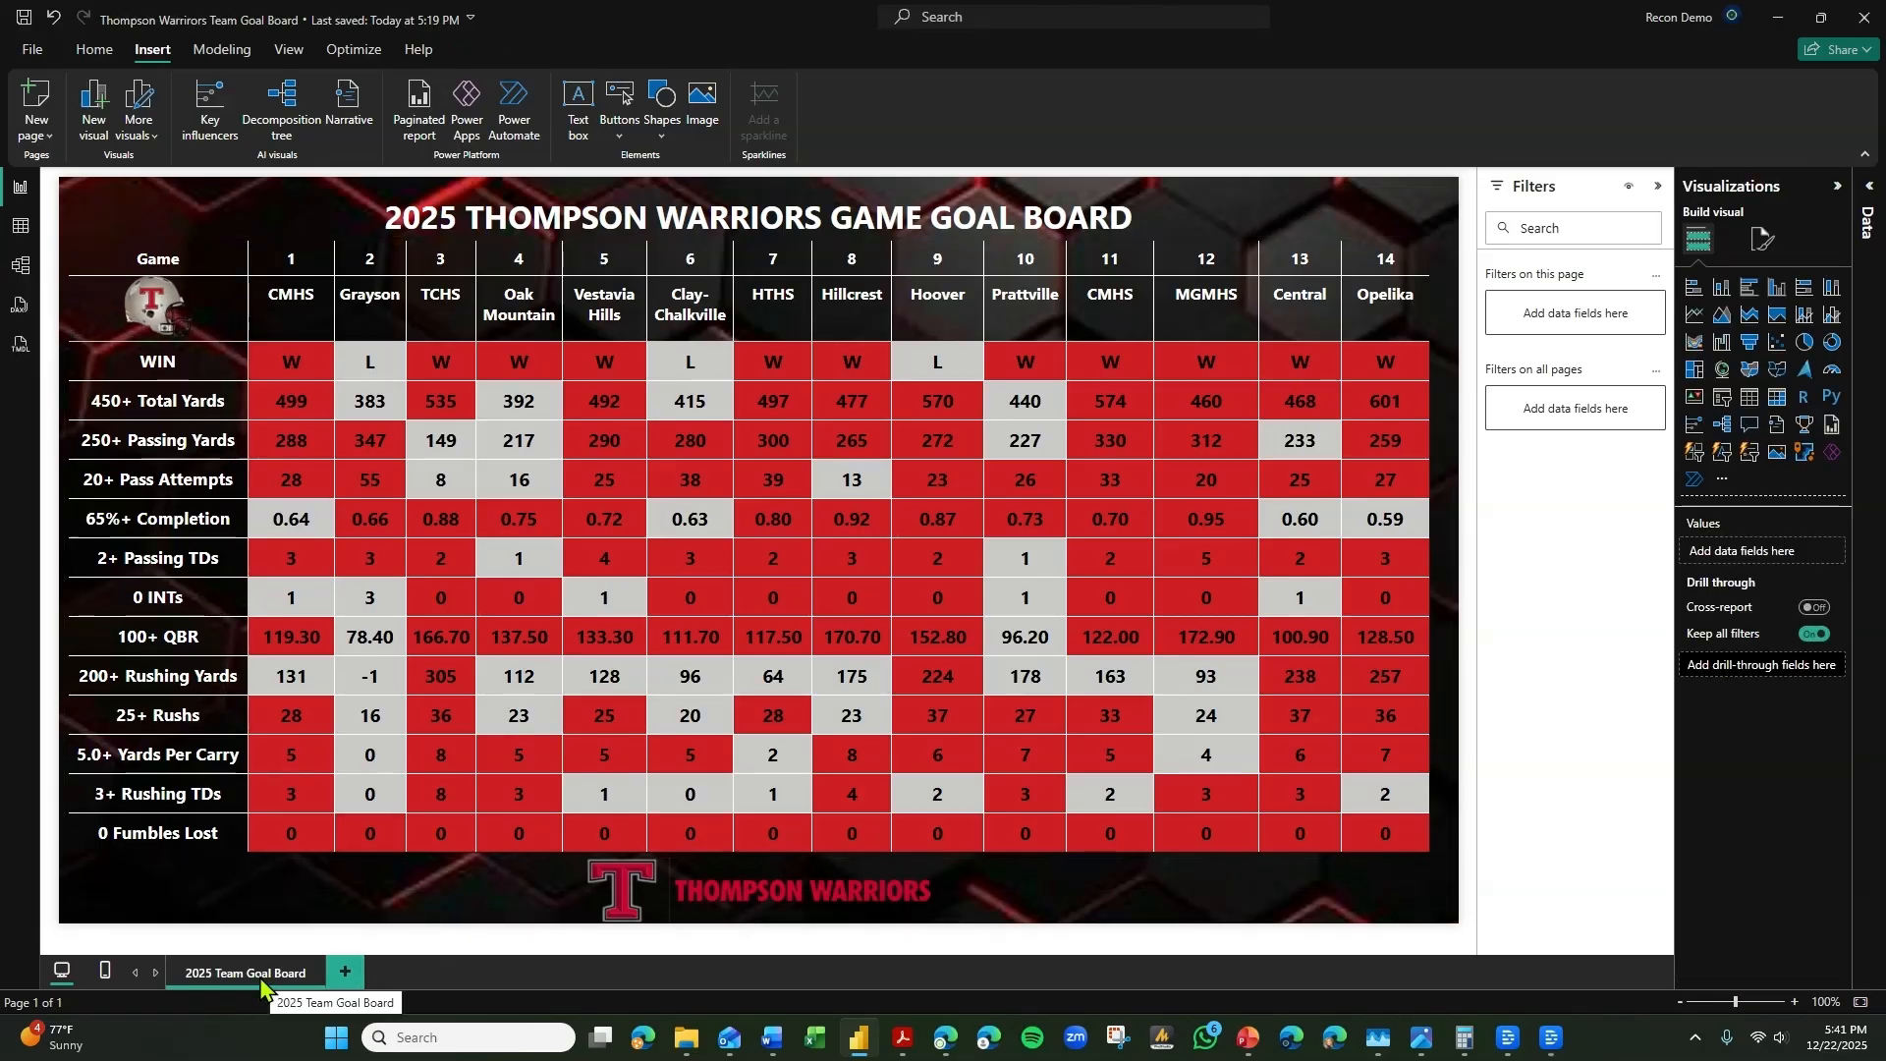
# Refresh the report's data from its source.
pyautogui.click(99, 53)
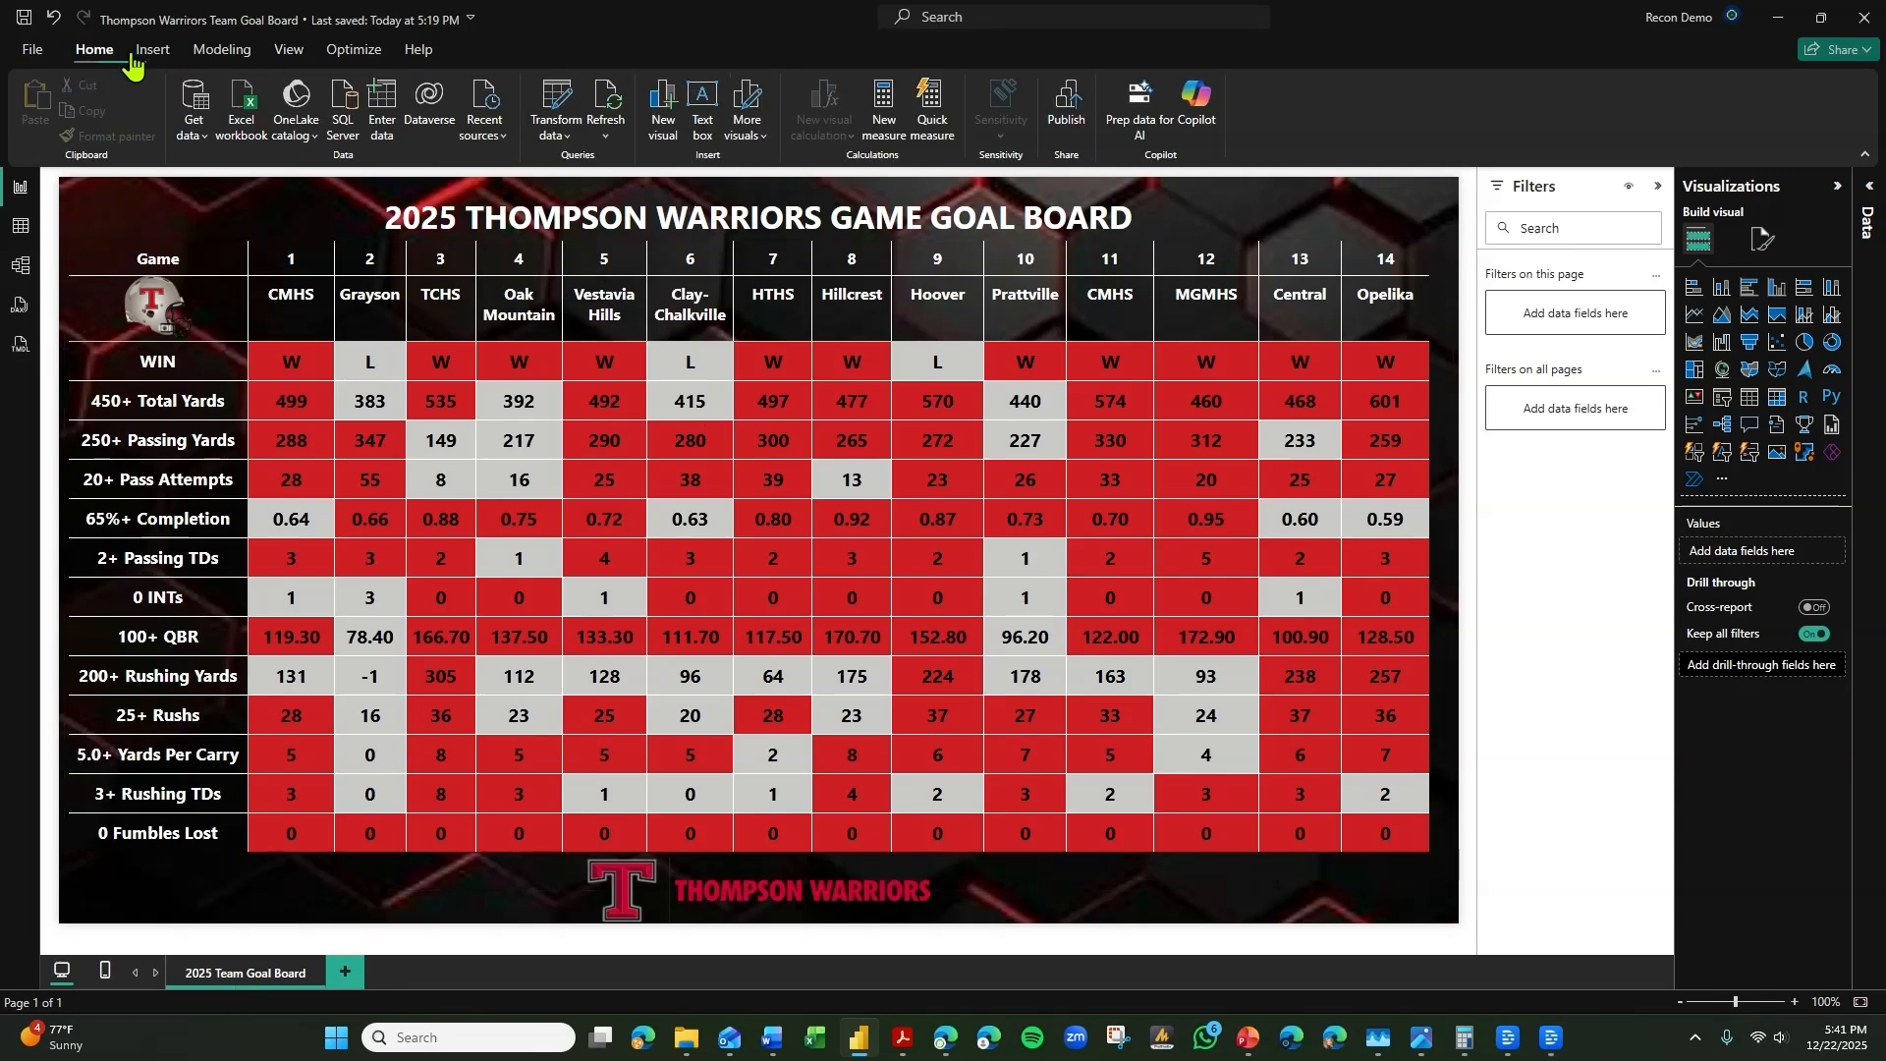
pyautogui.click(611, 106)
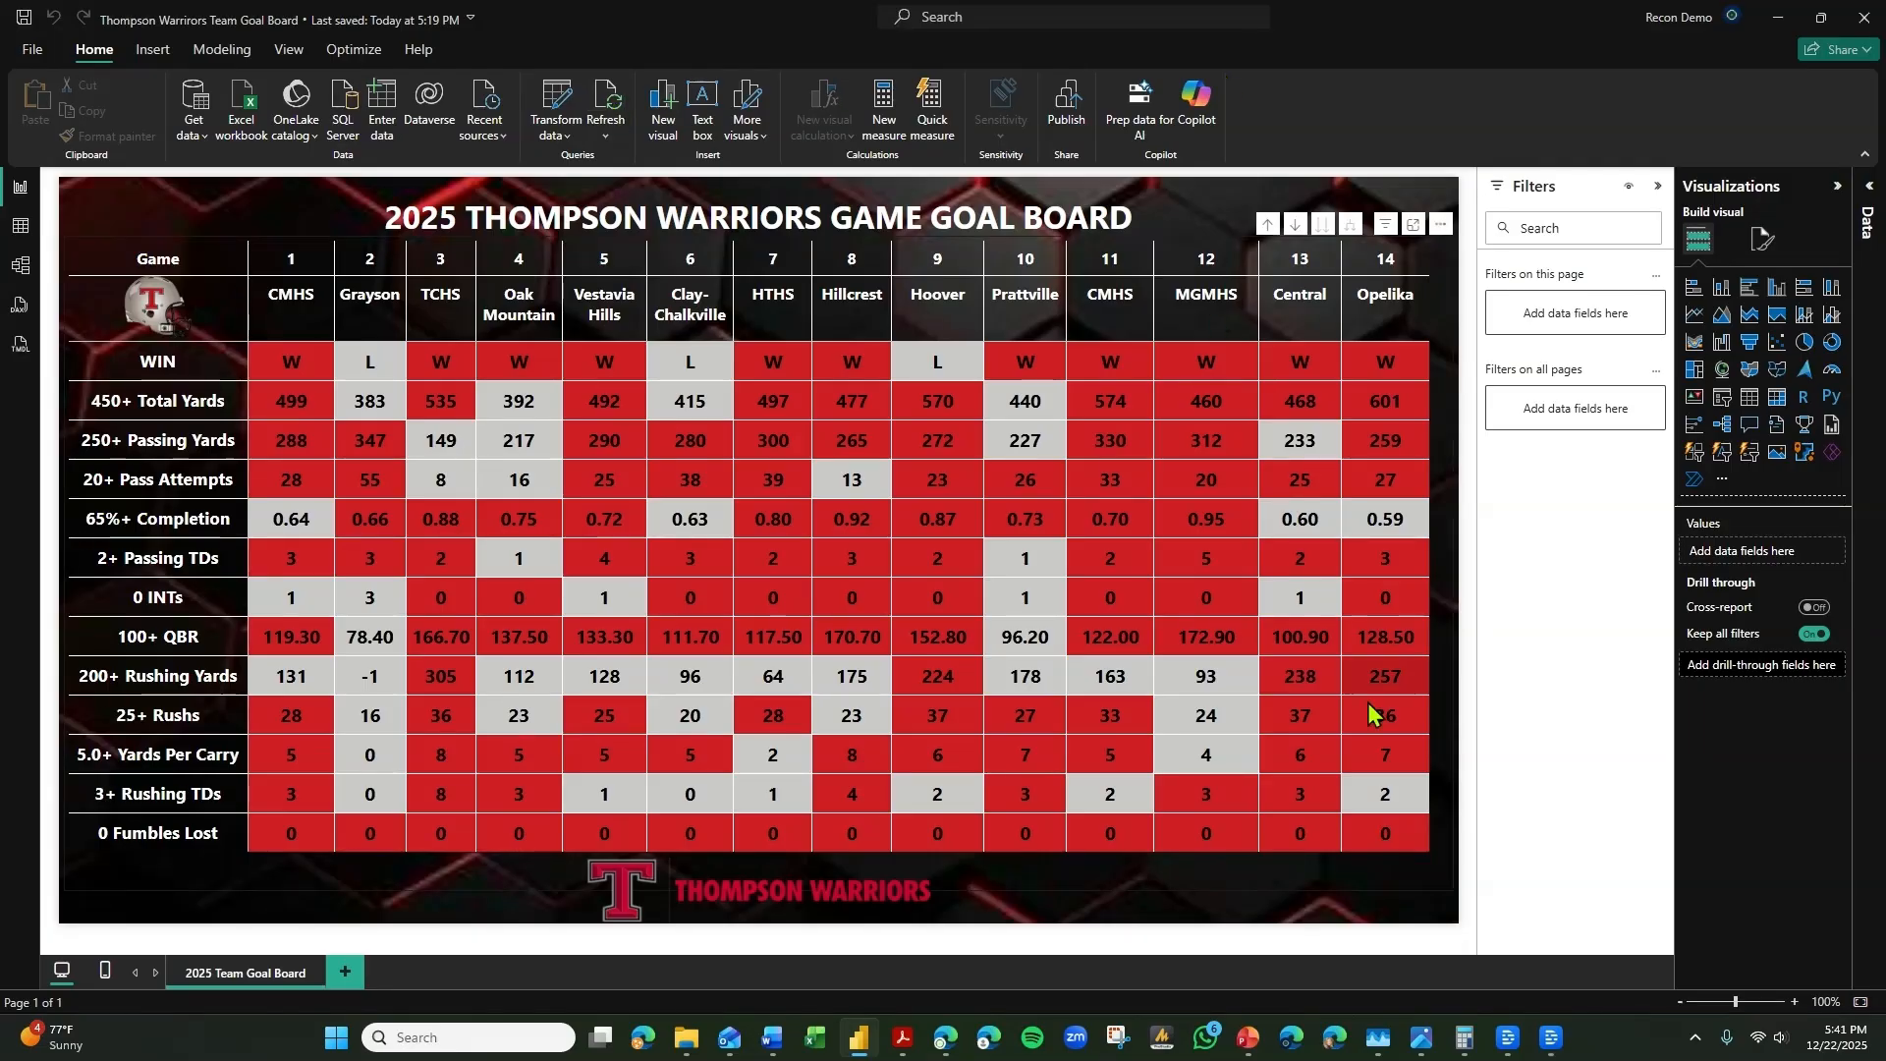
# Turn off the matrix's horizontal gridlines, keeping the vertical ones.
pyautogui.click(1374, 892)
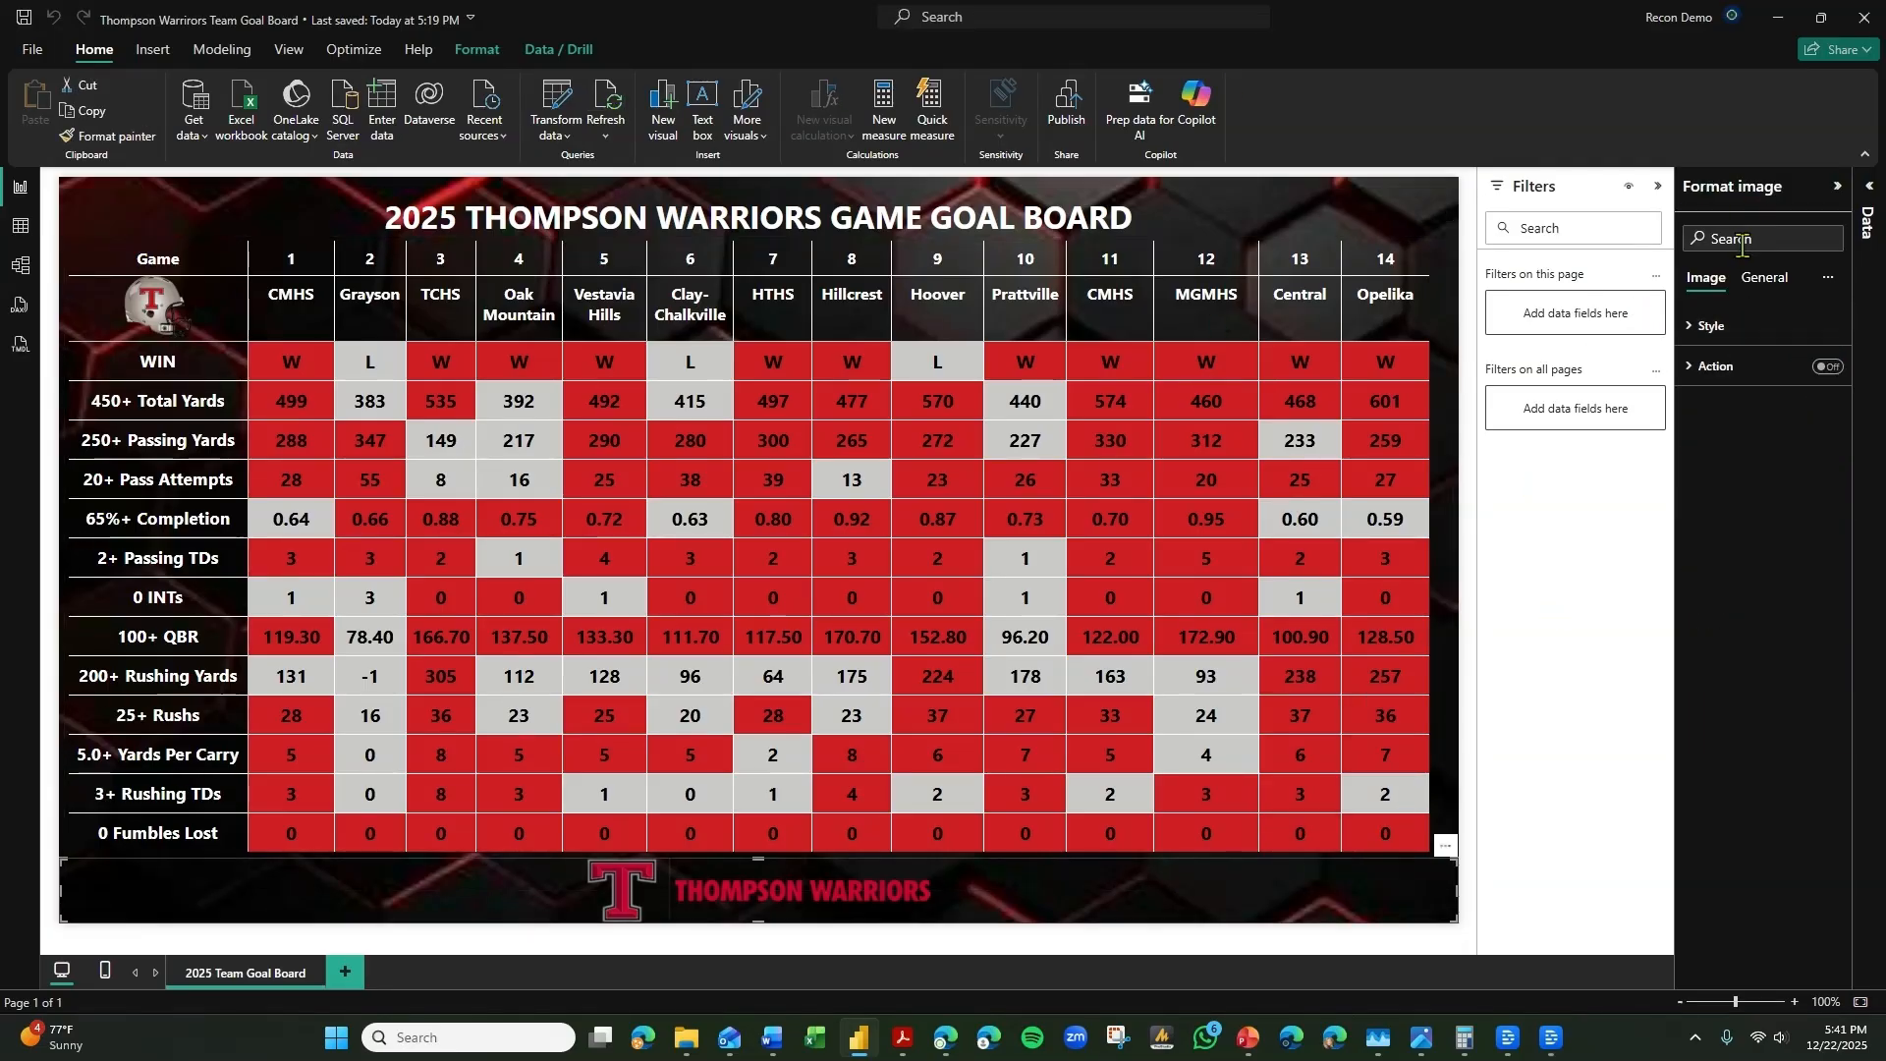
pyautogui.click(1712, 327)
pyautogui.click(1440, 648)
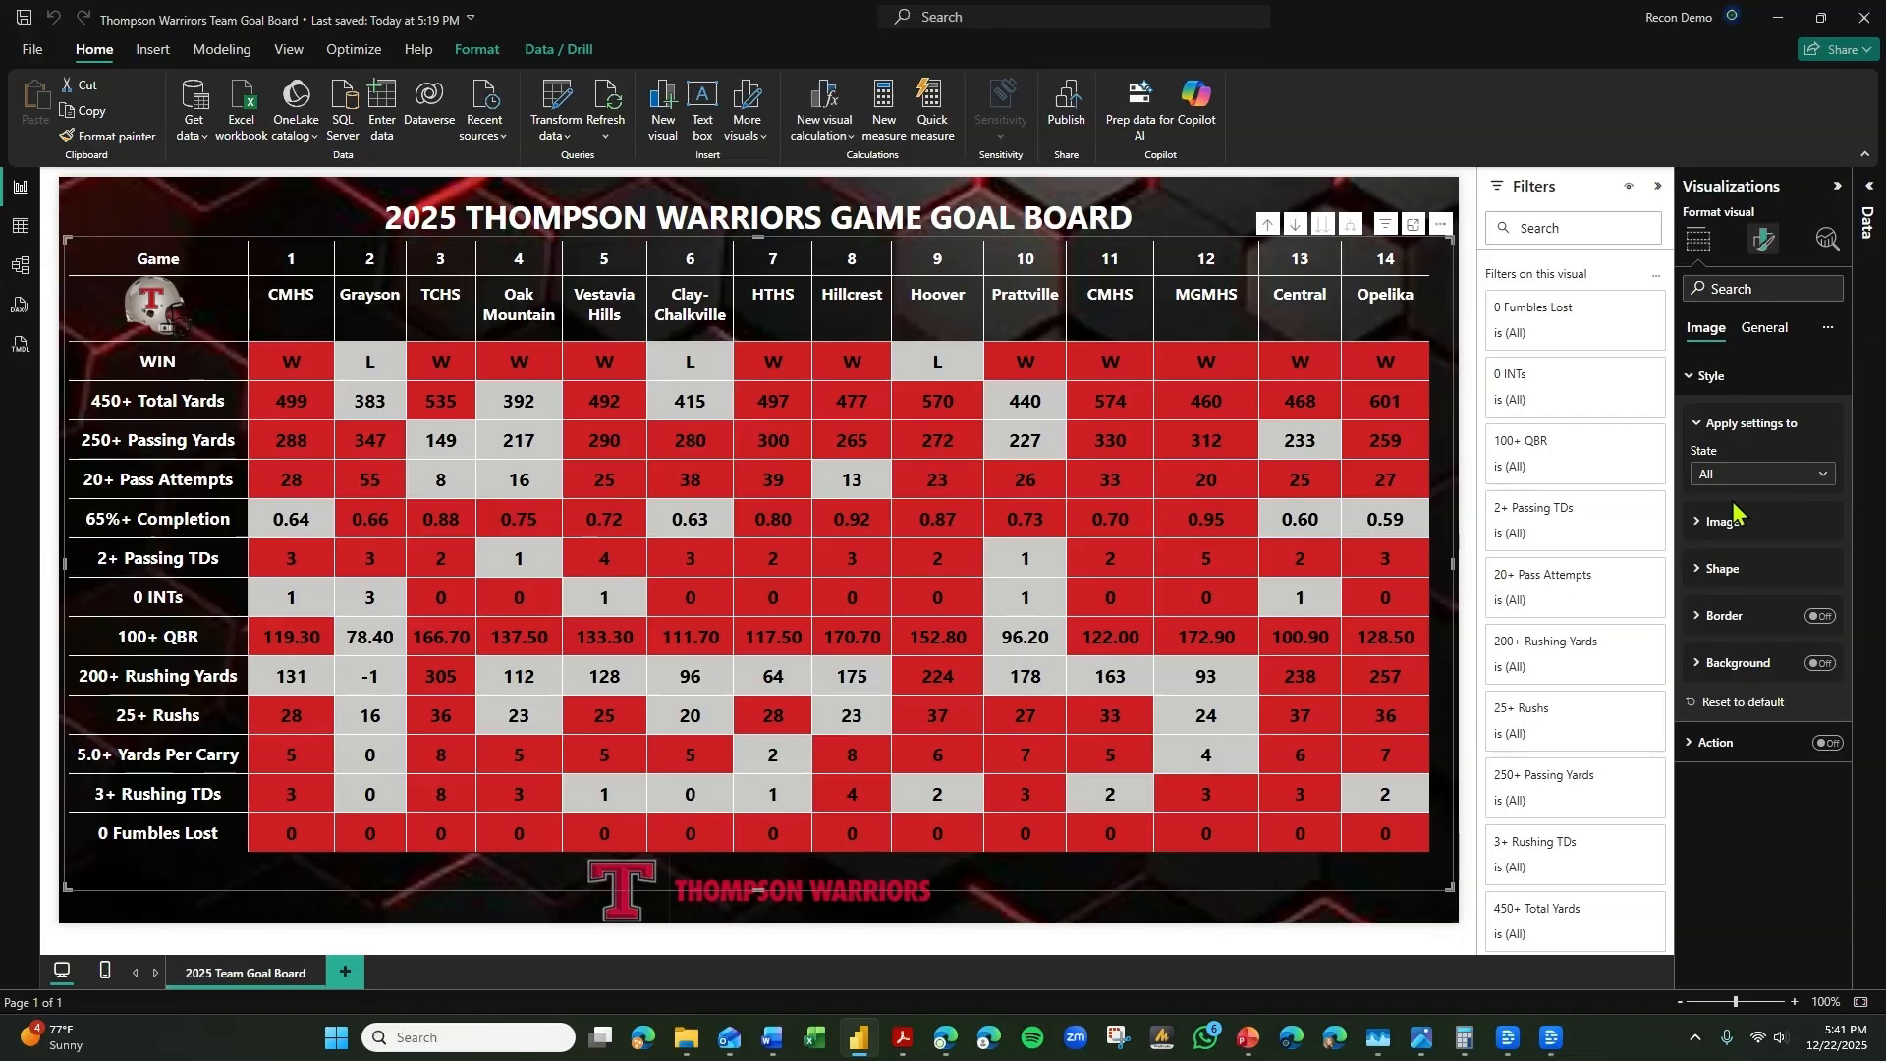
pyautogui.click(1758, 433)
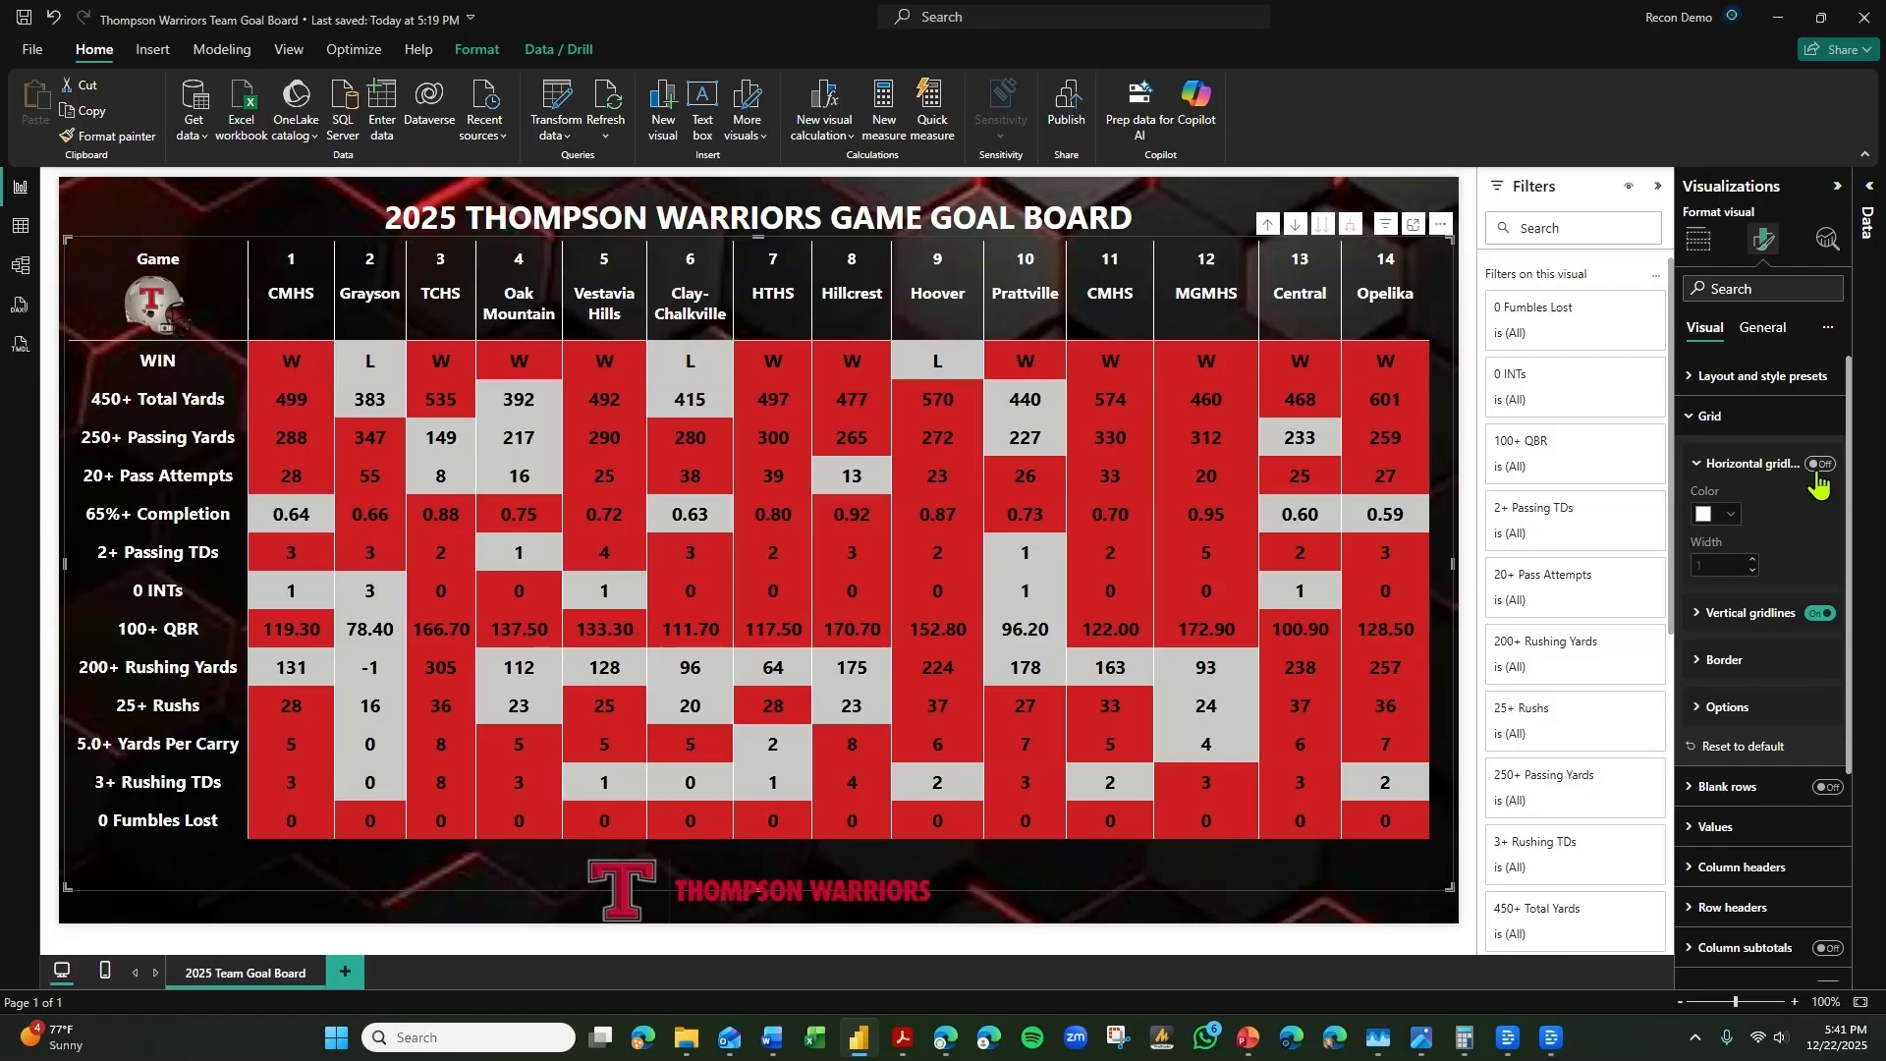
pyautogui.click(1402, 917)
pyautogui.click(1404, 938)
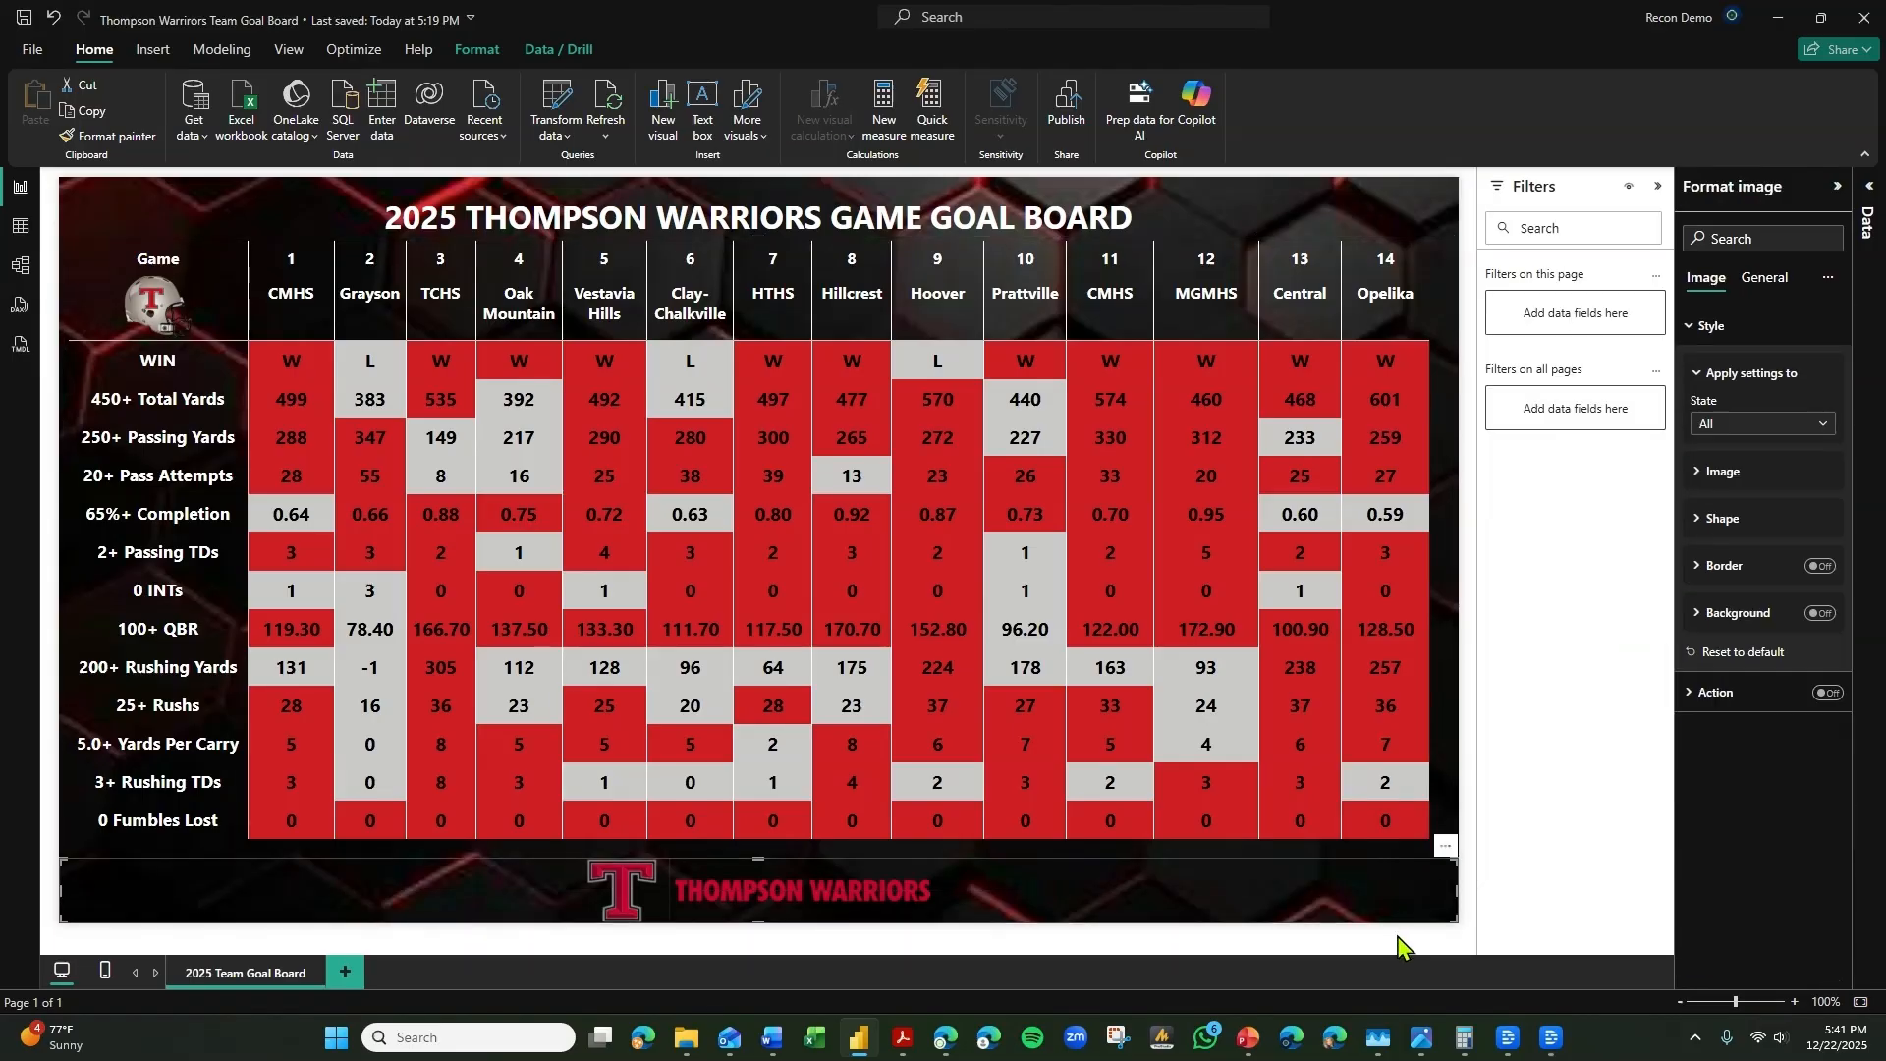
# Start publishing the report, save its changes, and leave the destination selection without choosing a workspace.
pyautogui.click(1066, 118)
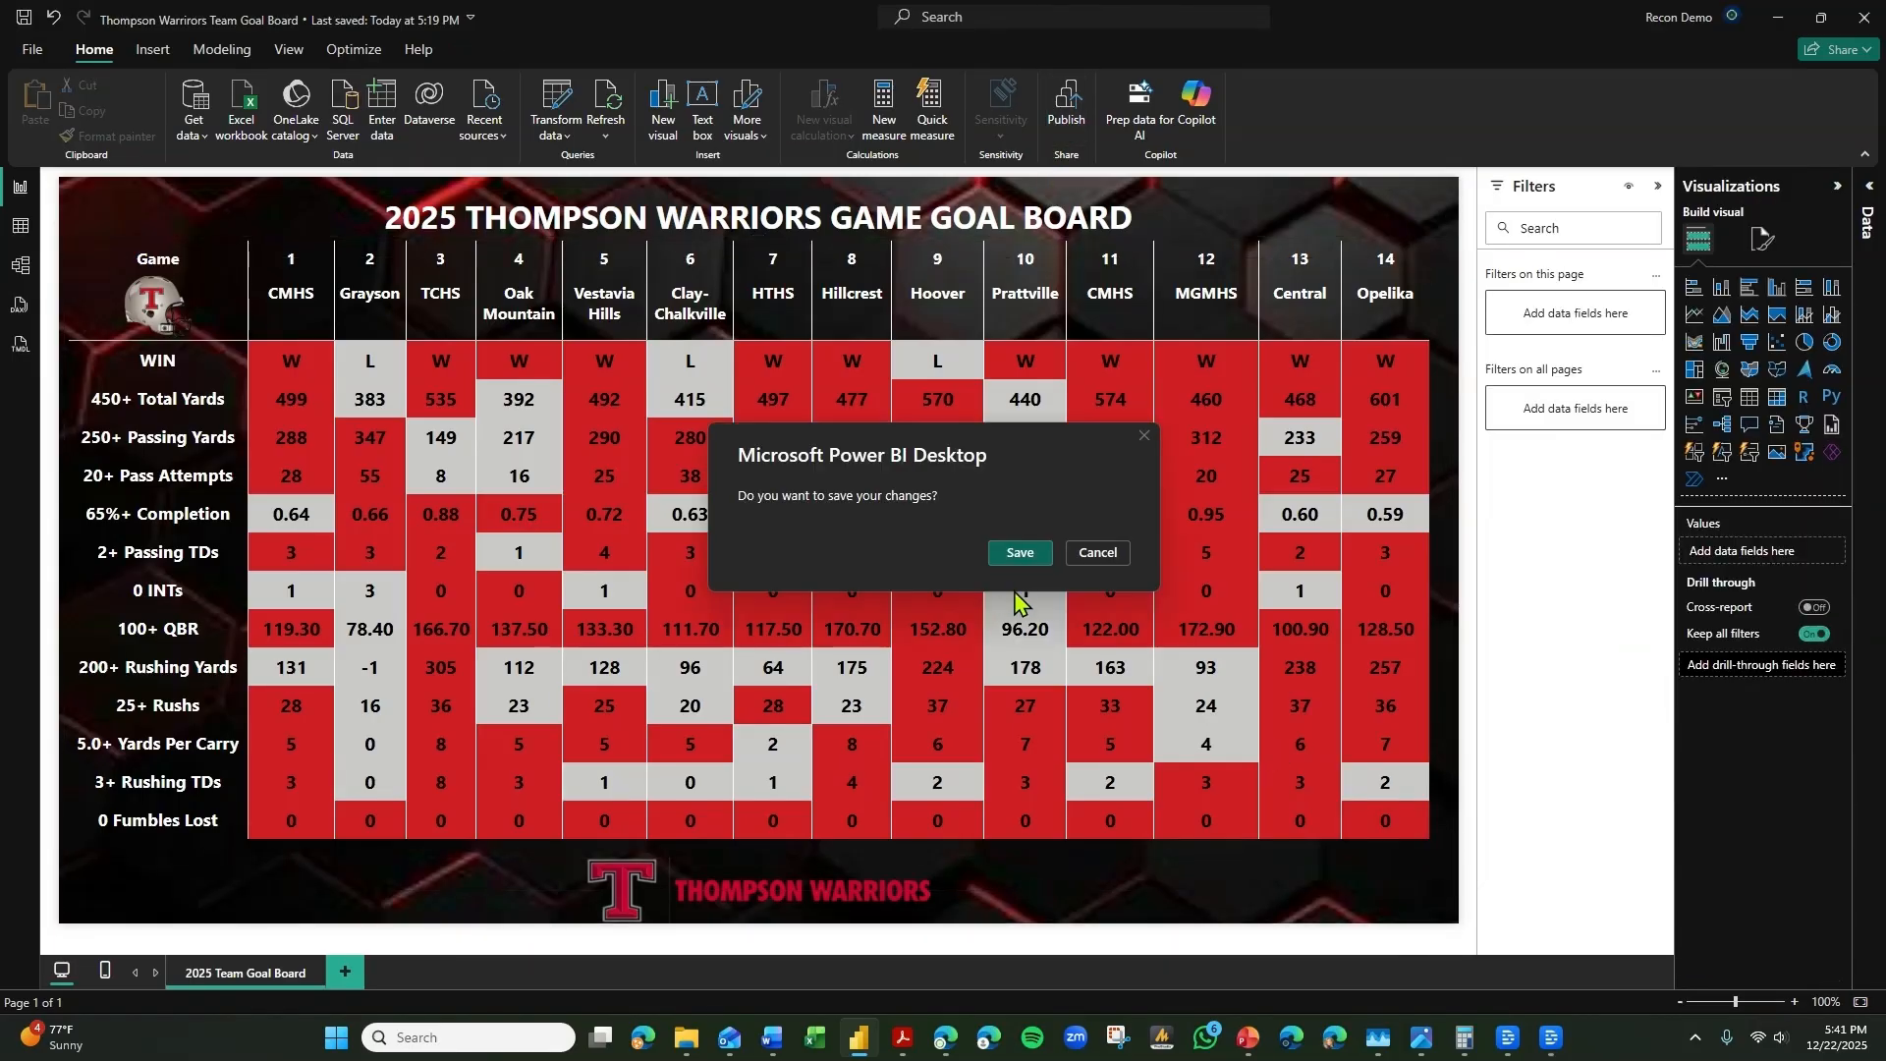
pyautogui.click(1027, 553)
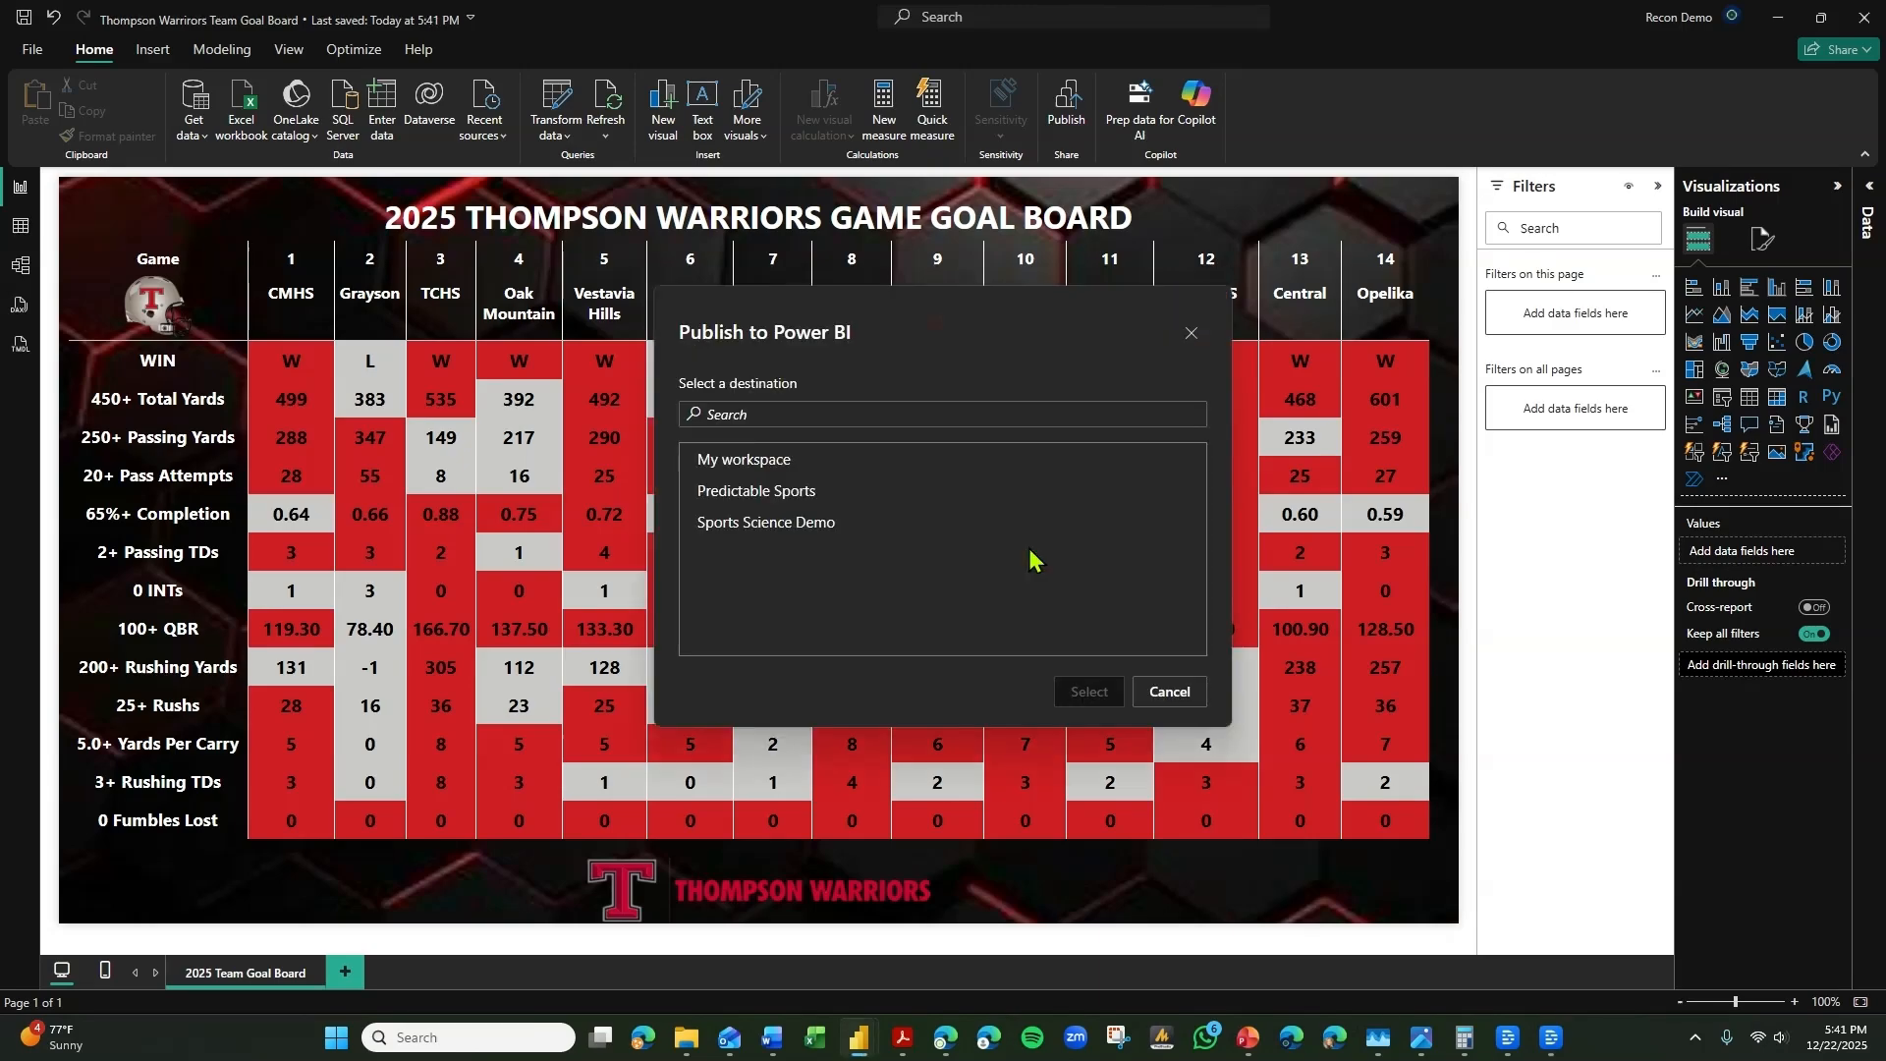
pyautogui.click(1189, 333)
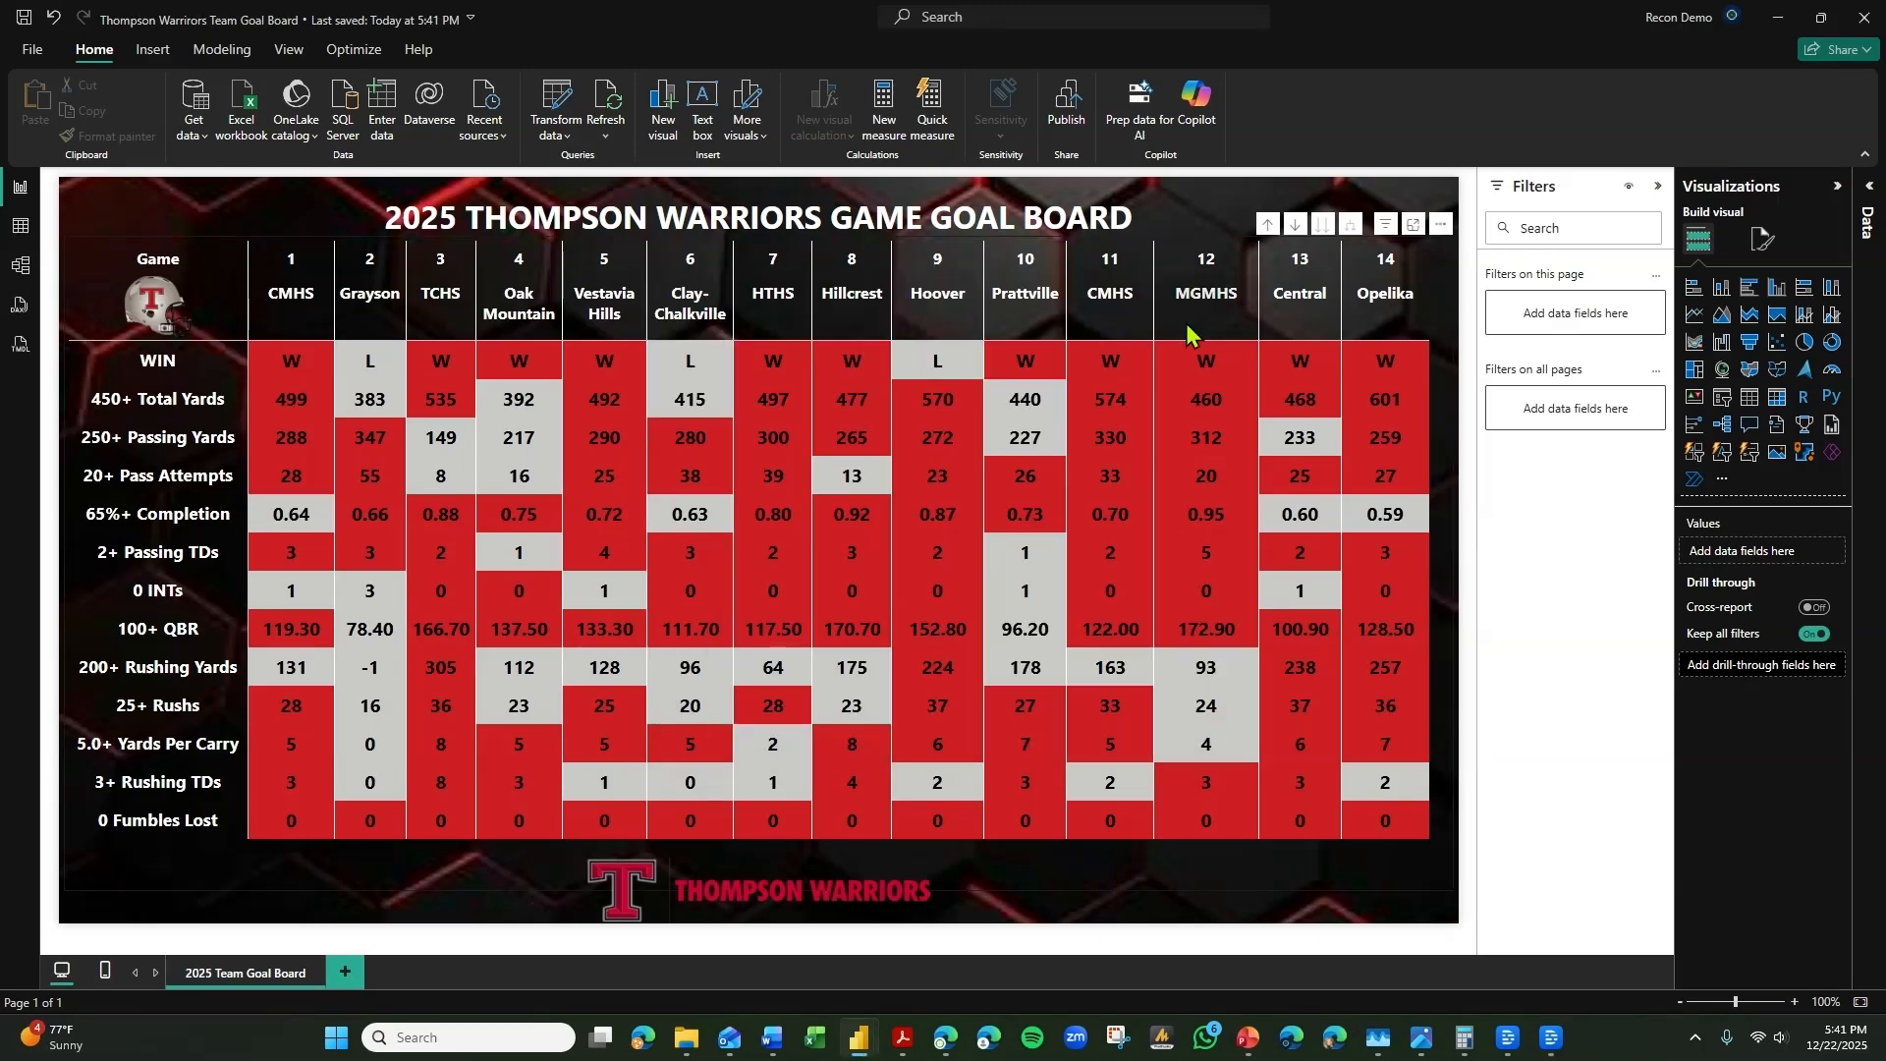